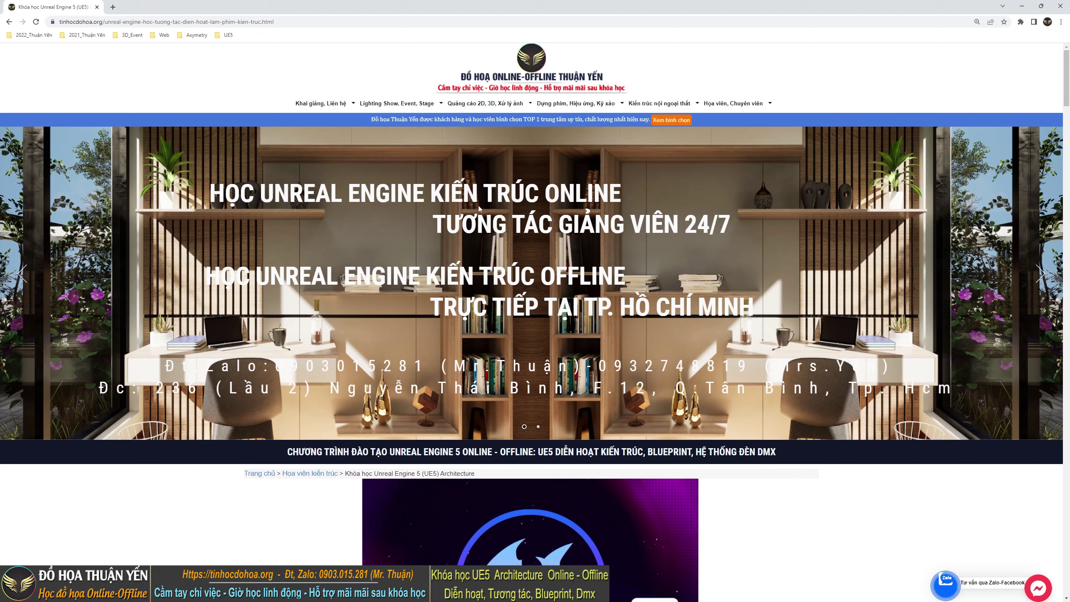
Scroll down the UE5 course page past the pricing cards into the syllabus
{"action": "scroll", "coordinate": [624, 293], "scroll_direction": "down", "scroll_amount": 6}
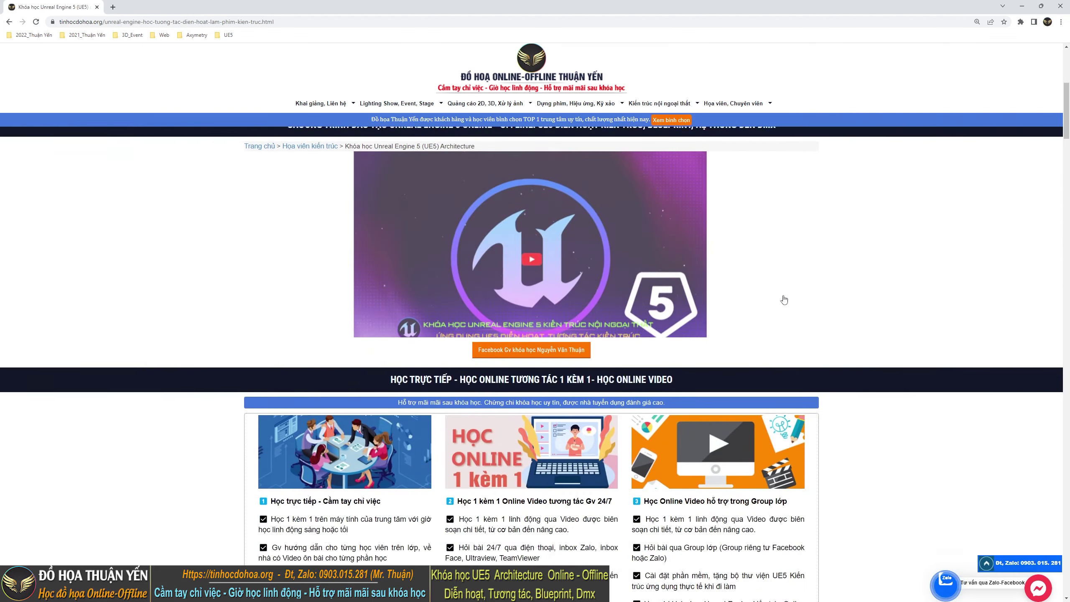
{"action": "scroll", "coordinate": [784, 299], "scroll_direction": "down", "scroll_amount": 3}
{"action": "scroll", "coordinate": [787, 297], "scroll_direction": "down", "scroll_amount": 3}
{"action": "scroll", "coordinate": [786, 297], "scroll_direction": "down", "scroll_amount": 3}
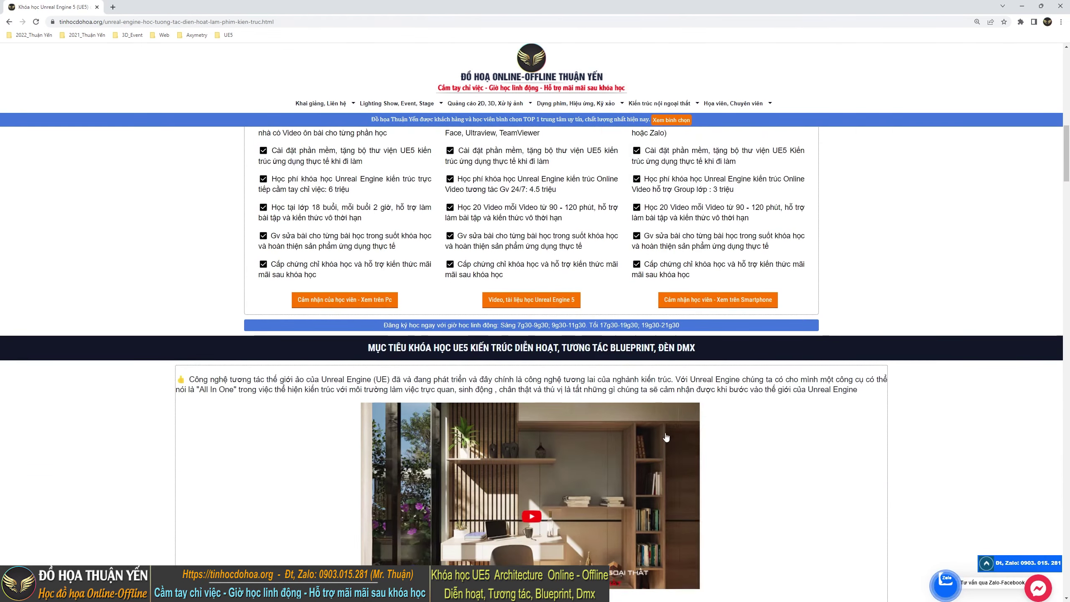
Highlight the words 'ĐÈN DMX' in the course goals heading, then clear the selection
{"action": "left_click_drag", "start_coordinate": [660, 348], "coordinate": [705, 360]}
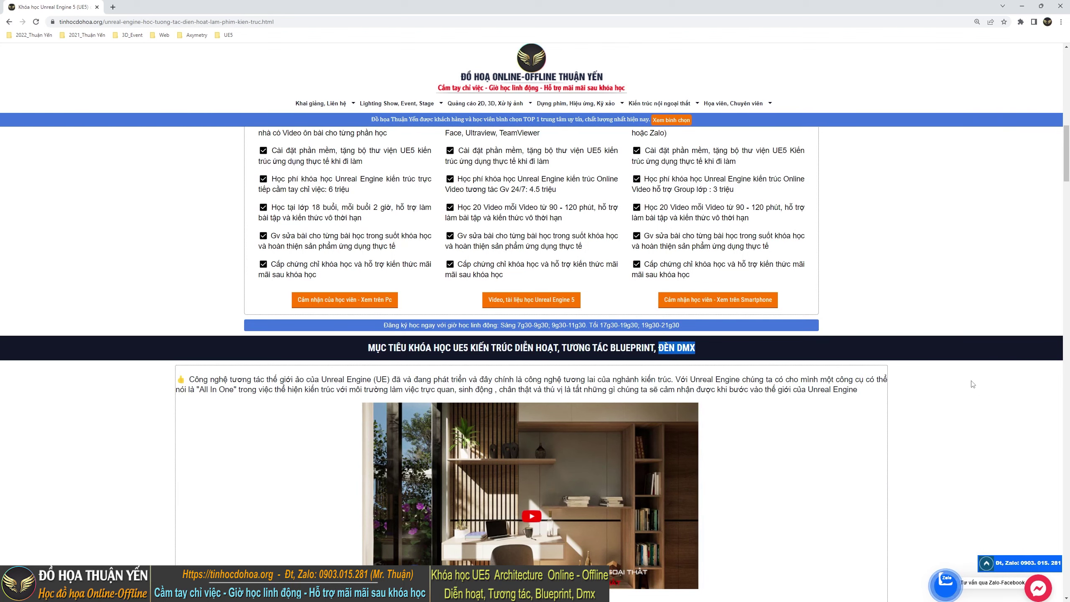
{"action": "left_click", "coordinate": [949, 397]}
{"action": "scroll", "coordinate": [948, 398], "scroll_direction": "down", "scroll_amount": 3}
{"action": "scroll", "coordinate": [674, 253], "scroll_direction": "up", "scroll_amount": 4}
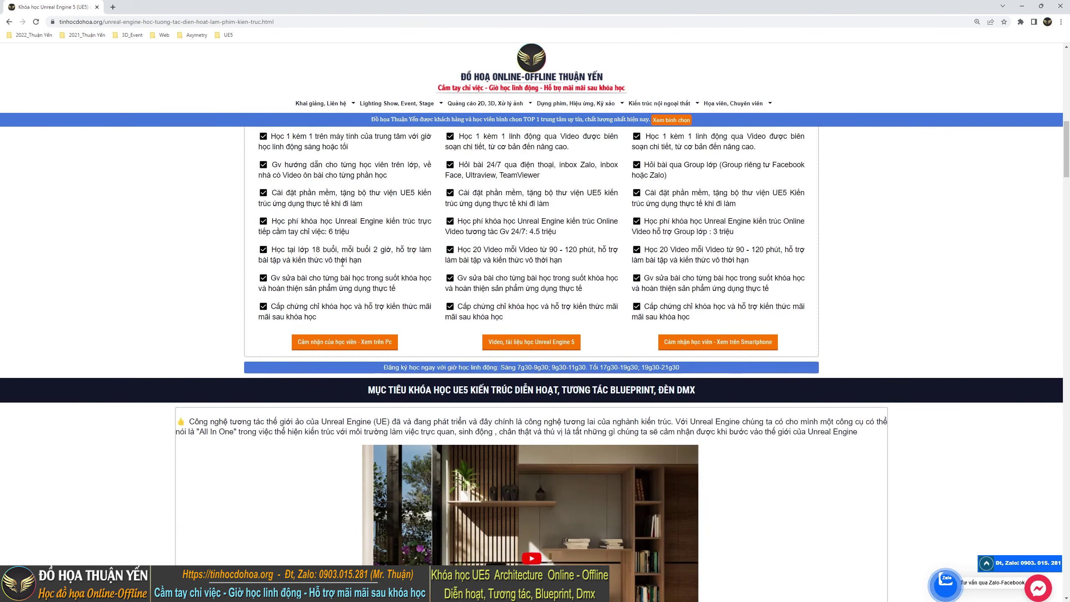
{"action": "scroll", "coordinate": [411, 120], "scroll_direction": "up", "scroll_amount": 3}
Scroll down to the Phần 17–20 Widget and DMX lighting sections and the bridge light-show video
{"action": "mouse_move", "coordinate": [396, 103]}
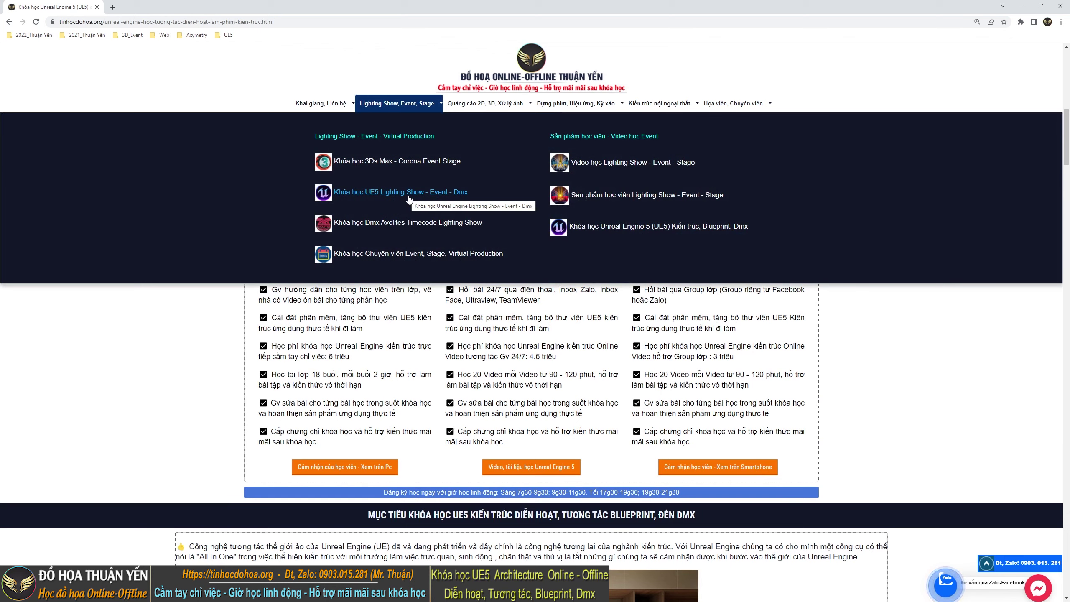
{"action": "scroll", "coordinate": [952, 339], "scroll_direction": "down", "scroll_amount": 3}
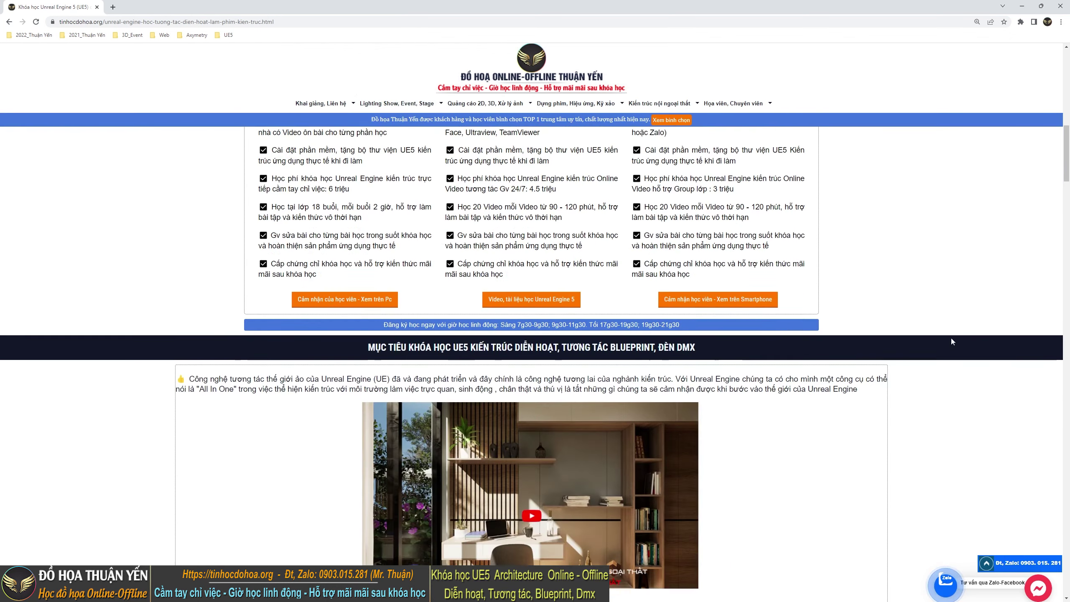
{"action": "scroll", "coordinate": [952, 342], "scroll_direction": "down", "scroll_amount": 4}
{"action": "scroll", "coordinate": [944, 348], "scroll_direction": "down", "scroll_amount": 4}
{"action": "scroll", "coordinate": [936, 354], "scroll_direction": "down", "scroll_amount": 4}
{"action": "scroll", "coordinate": [927, 362], "scroll_direction": "down", "scroll_amount": 4}
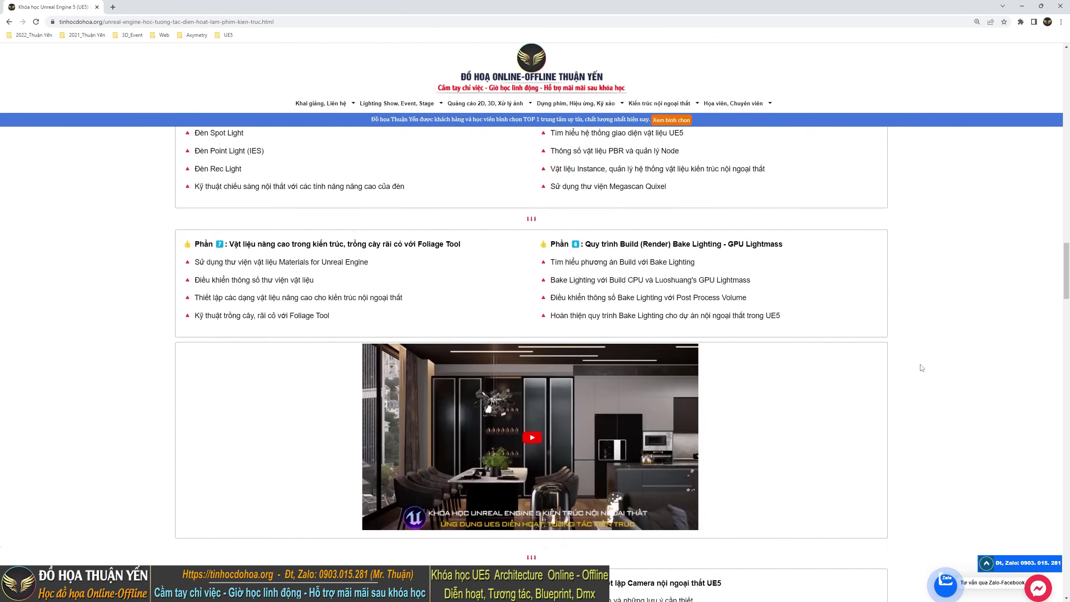
{"action": "scroll", "coordinate": [921, 367], "scroll_direction": "down", "scroll_amount": 5}
{"action": "scroll", "coordinate": [922, 368], "scroll_direction": "down", "scroll_amount": 5}
{"action": "scroll", "coordinate": [921, 367], "scroll_direction": "down", "scroll_amount": 5}
{"action": "scroll", "coordinate": [922, 368], "scroll_direction": "down", "scroll_amount": 5}
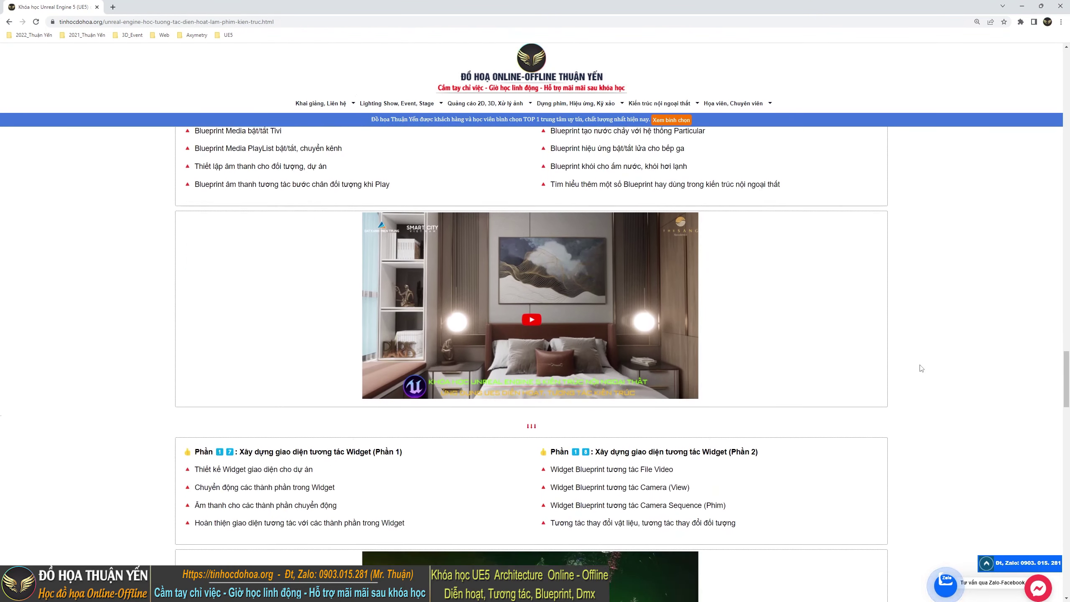
{"action": "scroll", "coordinate": [923, 369], "scroll_direction": "down", "scroll_amount": 5}
{"action": "scroll", "coordinate": [929, 371], "scroll_direction": "down", "scroll_amount": 3}
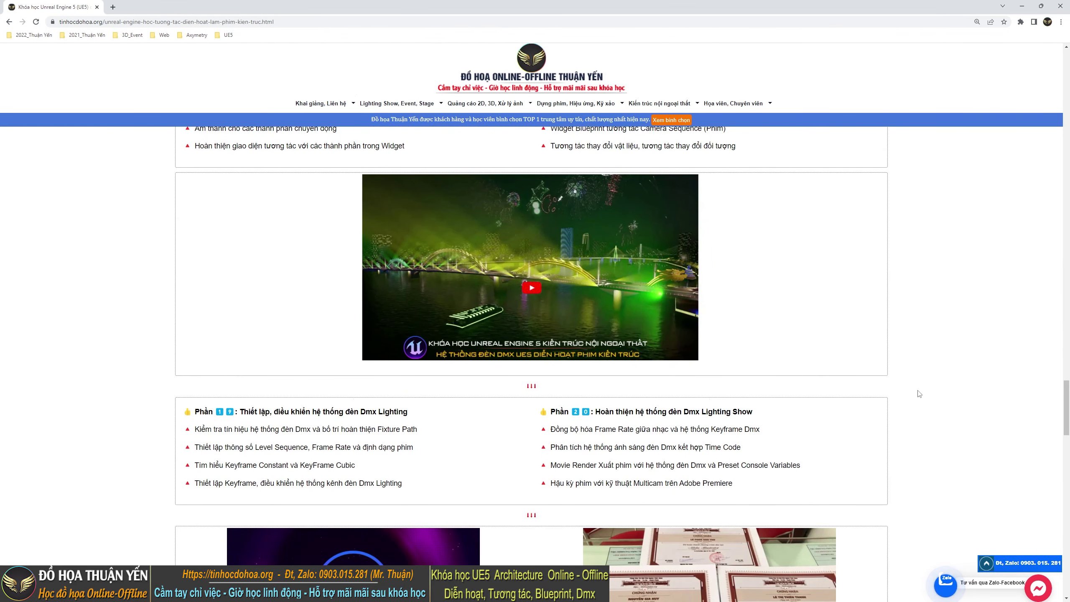
{"action": "scroll", "coordinate": [927, 395], "scroll_direction": "up", "scroll_amount": 2}
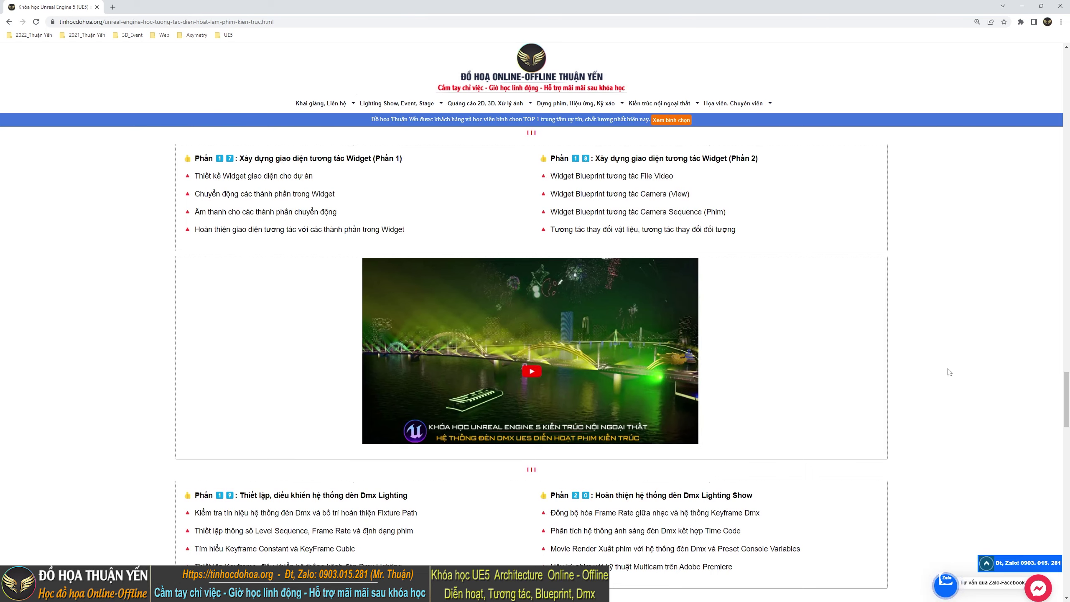
Scroll up and back down through the middle of the syllabus to review its parts
{"action": "scroll", "coordinate": [949, 373], "scroll_direction": "down", "scroll_amount": 3}
{"action": "scroll", "coordinate": [946, 393], "scroll_direction": "up", "scroll_amount": 3}
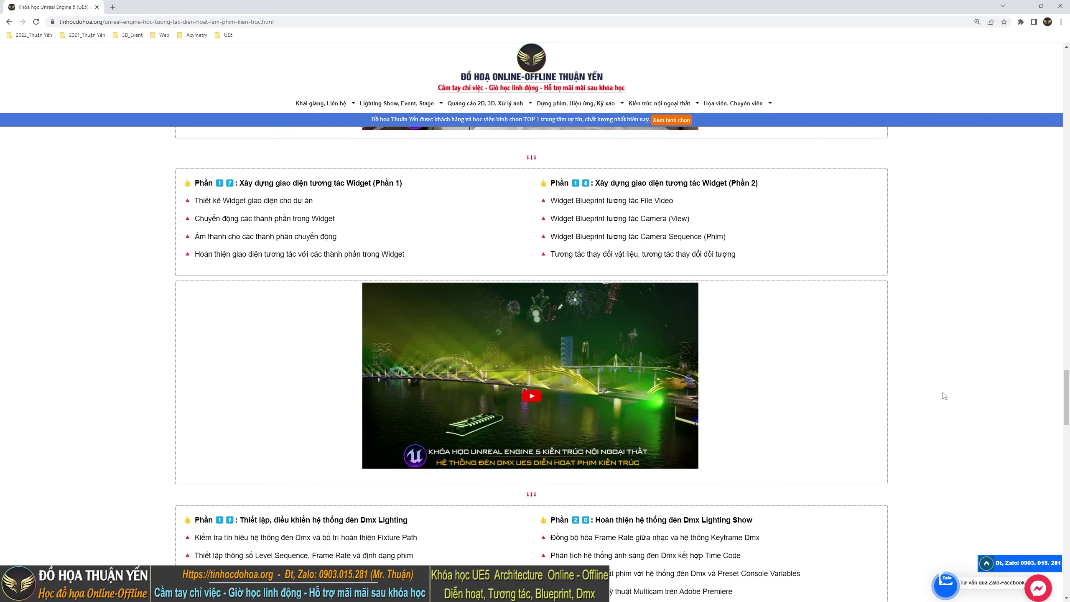
{"action": "scroll", "coordinate": [944, 395], "scroll_direction": "up", "scroll_amount": 3}
{"action": "scroll", "coordinate": [943, 396], "scroll_direction": "up", "scroll_amount": 3}
{"action": "scroll", "coordinate": [940, 395], "scroll_direction": "up", "scroll_amount": 3}
{"action": "scroll", "coordinate": [934, 390], "scroll_direction": "up", "scroll_amount": 3}
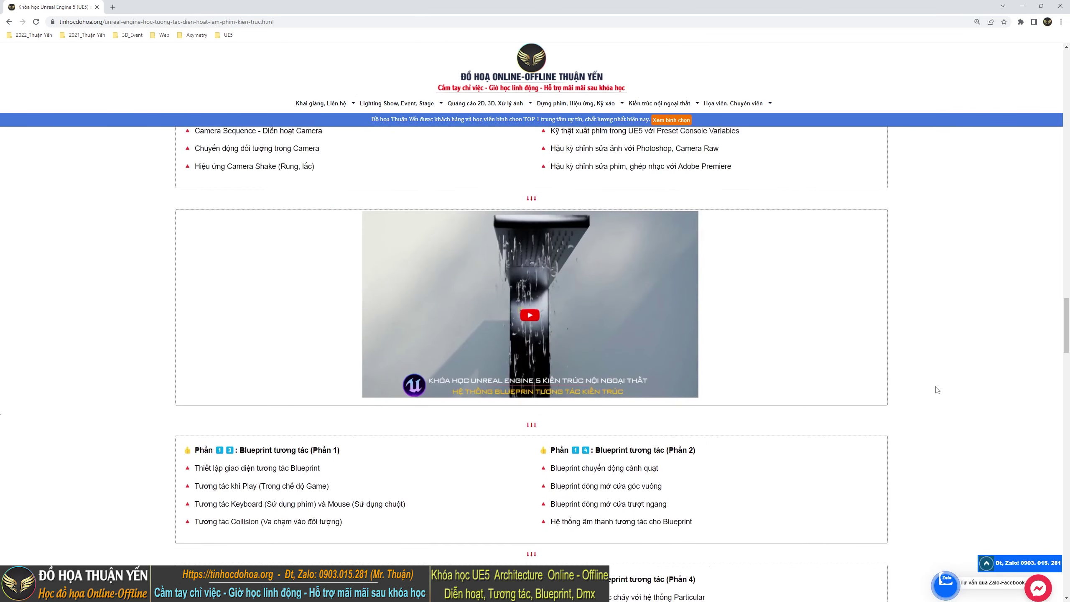
{"action": "scroll", "coordinate": [931, 388], "scroll_direction": "up", "scroll_amount": 3}
{"action": "scroll", "coordinate": [923, 391], "scroll_direction": "up", "scroll_amount": 3}
{"action": "scroll", "coordinate": [923, 388], "scroll_direction": "up", "scroll_amount": 5}
{"action": "scroll", "coordinate": [944, 381], "scroll_direction": "up", "scroll_amount": 3}
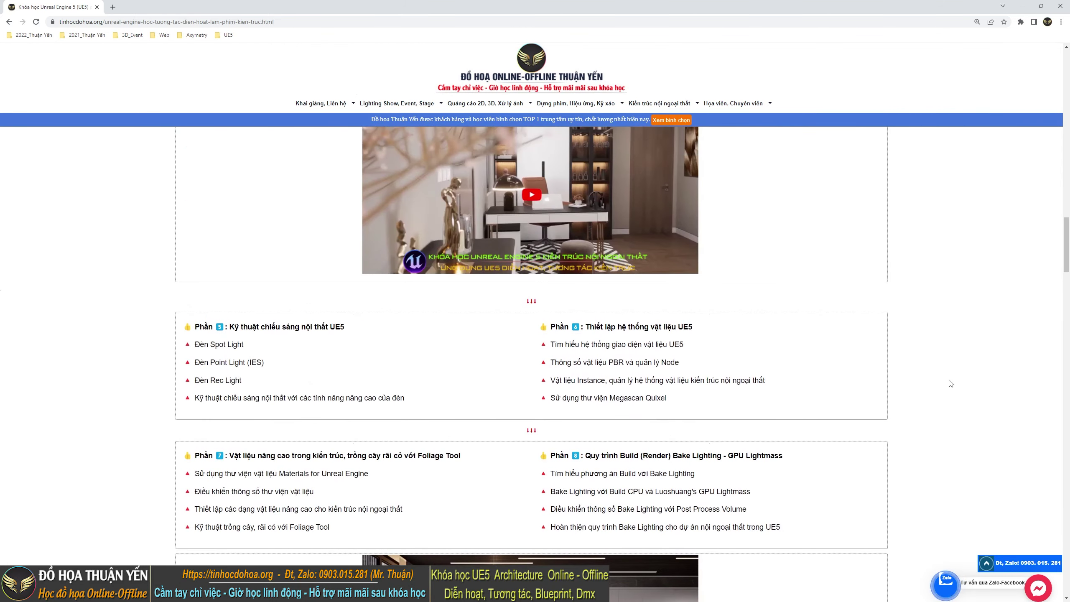
{"action": "scroll", "coordinate": [927, 362], "scroll_direction": "up", "scroll_amount": 1}
{"action": "scroll", "coordinate": [800, 350], "scroll_direction": "up", "scroll_amount": 4}
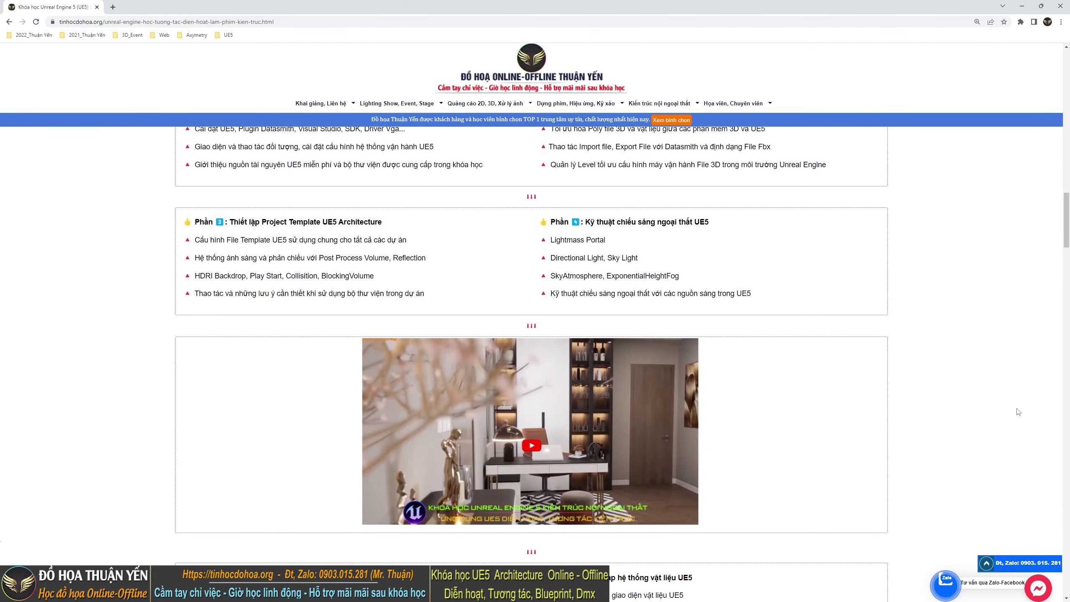
{"action": "scroll", "coordinate": [955, 420], "scroll_direction": "up", "scroll_amount": 5}
{"action": "scroll", "coordinate": [940, 411], "scroll_direction": "down", "scroll_amount": 4}
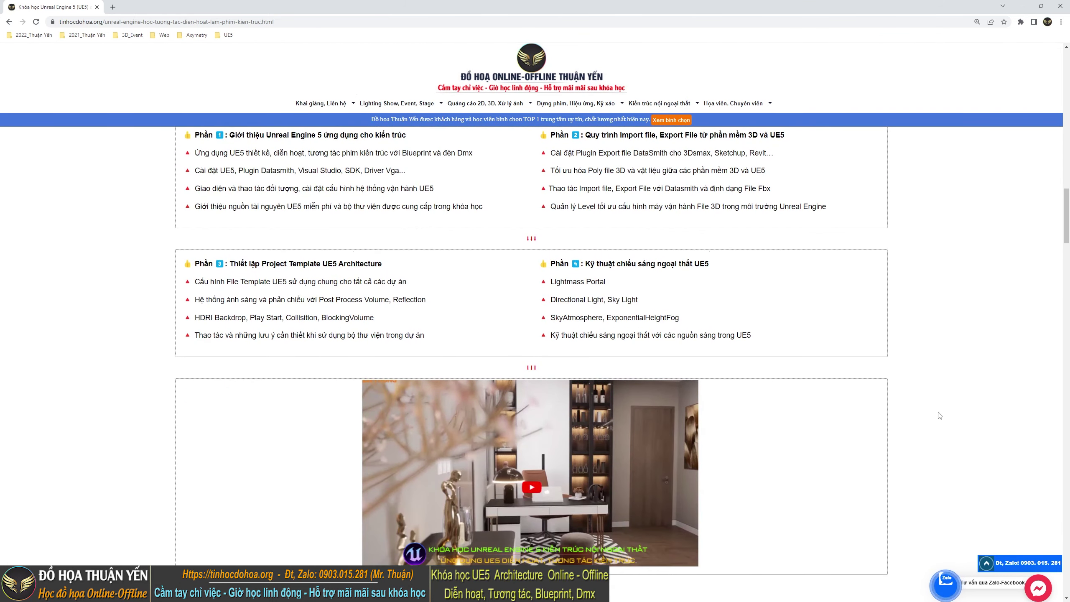
{"action": "scroll", "coordinate": [940, 405], "scroll_direction": "down", "scroll_amount": 10}
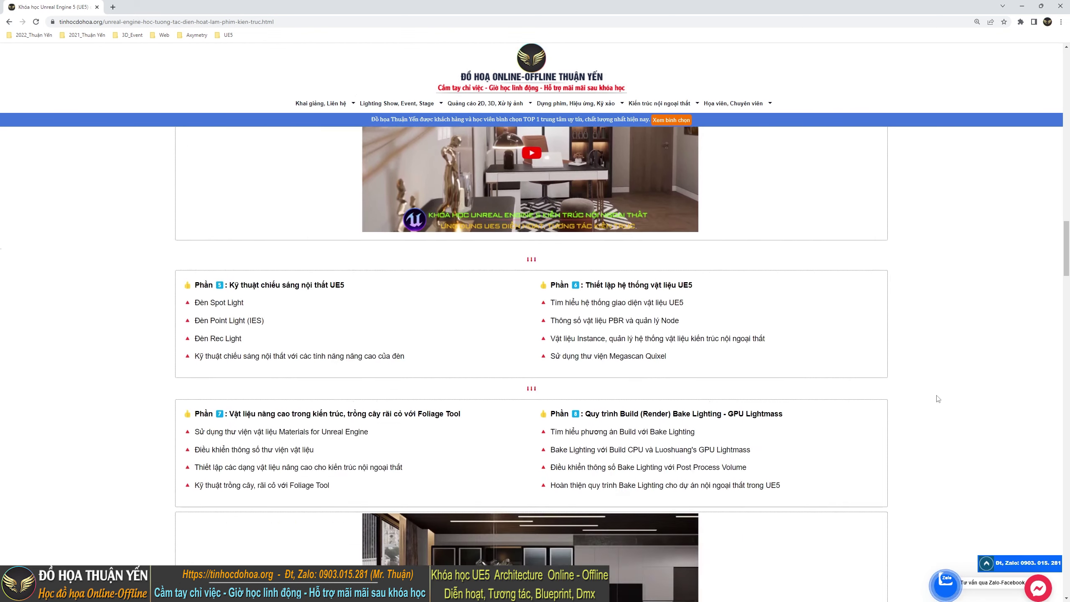
{"action": "scroll", "coordinate": [1057, 314], "scroll_direction": "down", "scroll_amount": 3}
{"action": "scroll", "coordinate": [1057, 314], "scroll_direction": "down", "scroll_amount": 5}
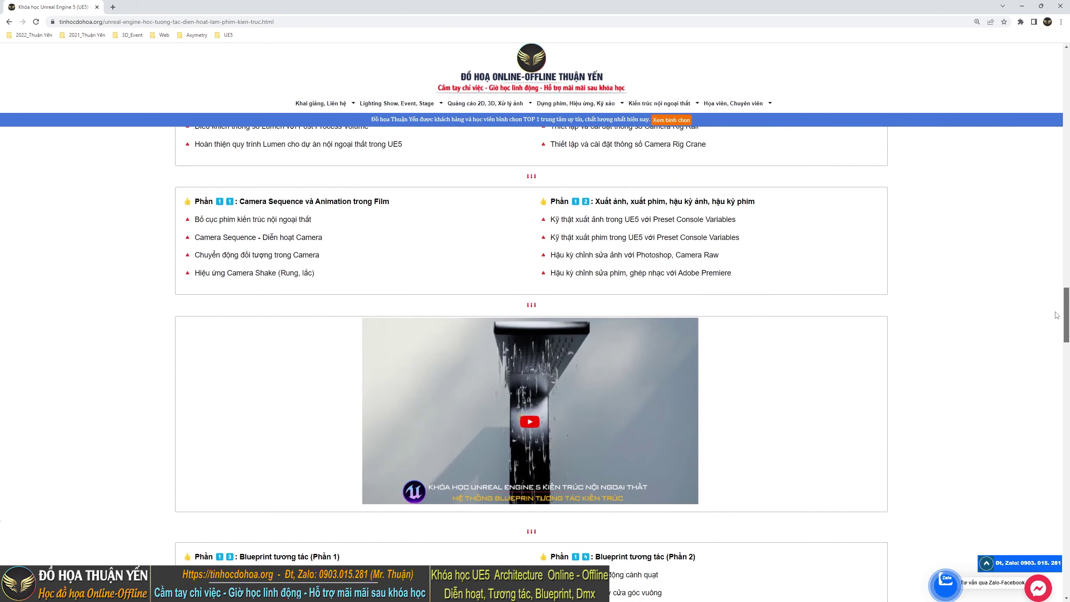
{"action": "scroll", "coordinate": [1056, 329], "scroll_direction": "down", "scroll_amount": 6}
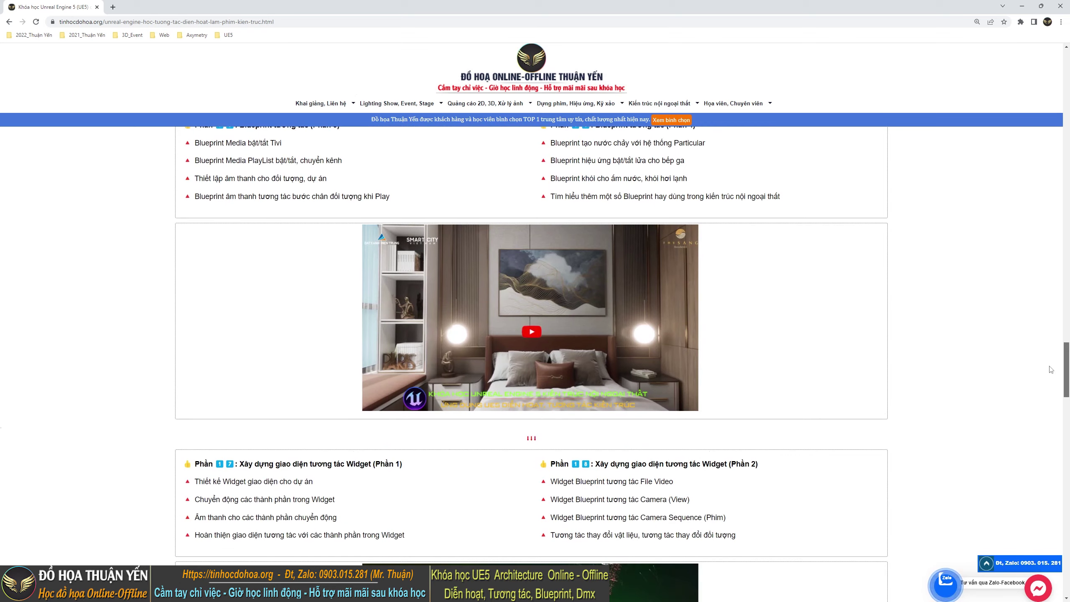
{"action": "scroll", "coordinate": [1052, 386], "scroll_direction": "down", "scroll_amount": 3}
{"action": "scroll", "coordinate": [1051, 386], "scroll_direction": "down", "scroll_amount": 2}
{"action": "scroll", "coordinate": [1049, 395], "scroll_direction": "down", "scroll_amount": 3}
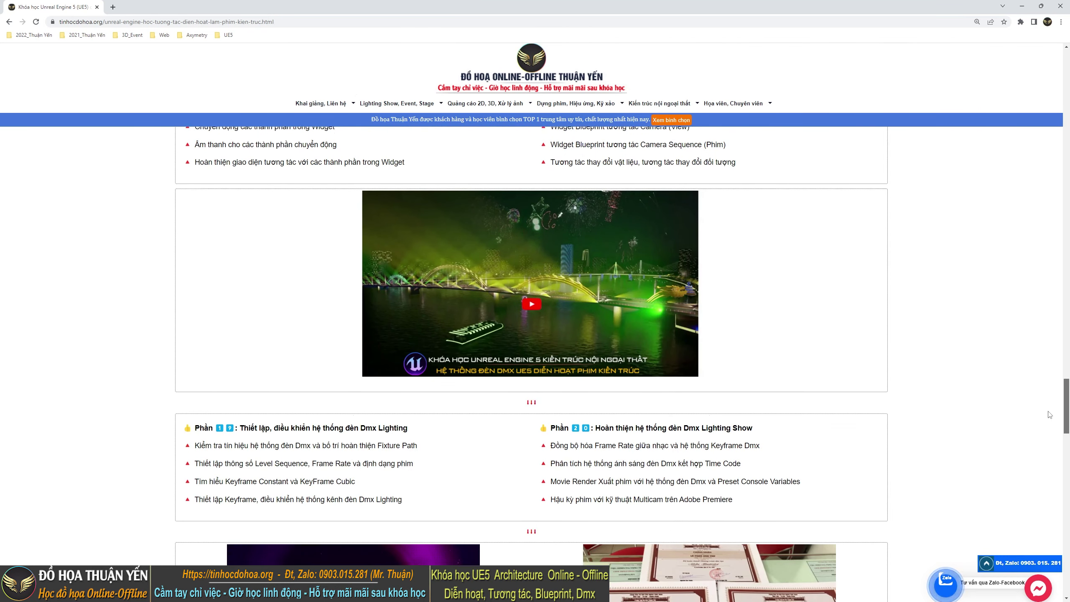
{"action": "scroll", "coordinate": [1050, 411], "scroll_direction": "down", "scroll_amount": 3}
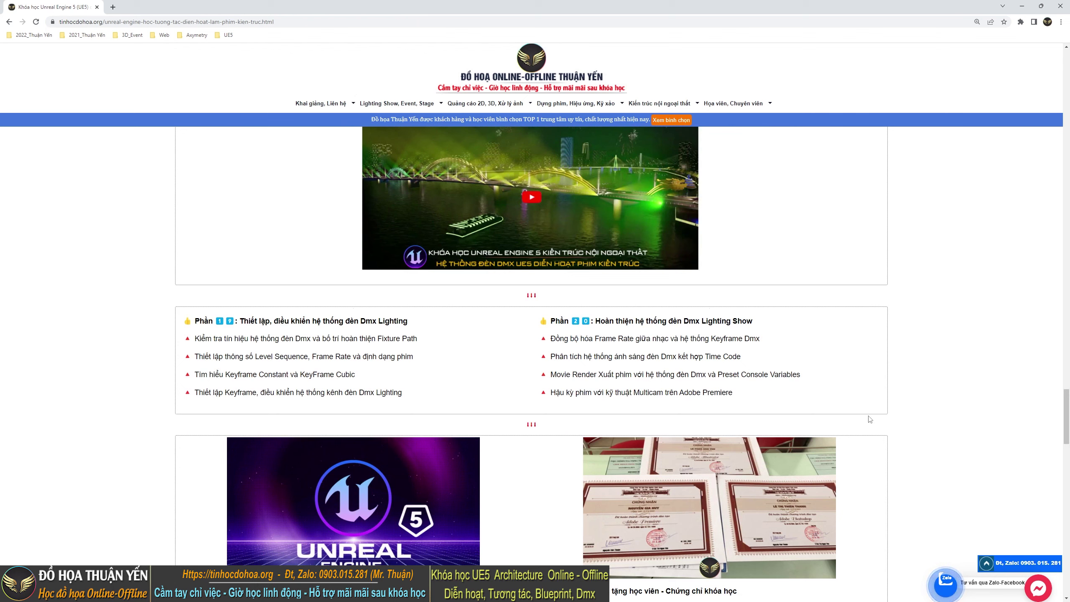
Stop at the 'Nội dung chương trình đào tạo' header listing Phần 1 to 4
{"action": "scroll", "coordinate": [869, 416], "scroll_direction": "up", "scroll_amount": 3}
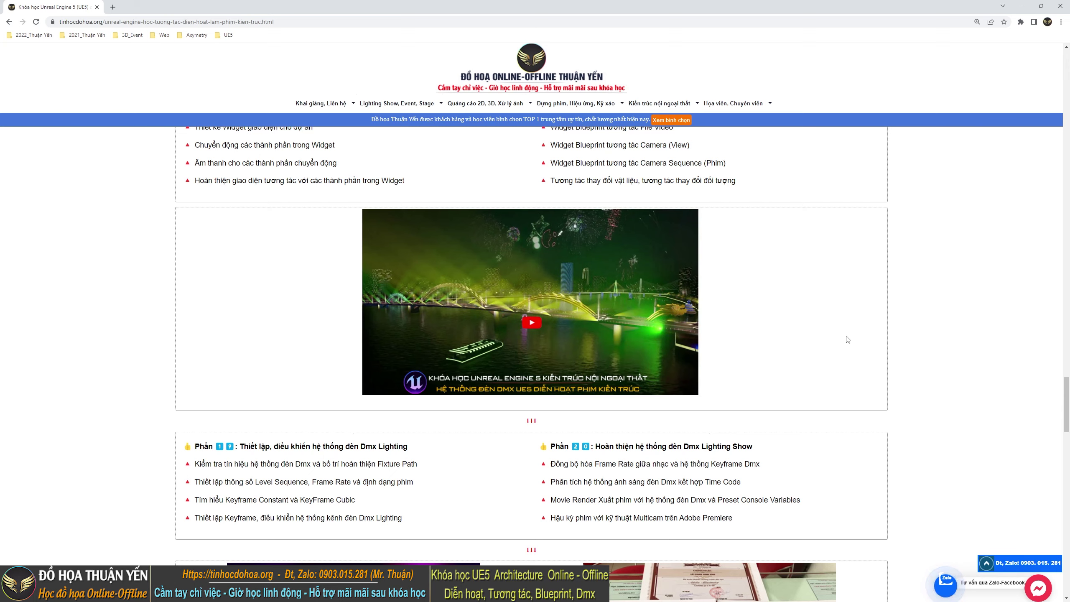
{"action": "scroll", "coordinate": [906, 253], "scroll_direction": "up", "scroll_amount": 5}
{"action": "scroll", "coordinate": [896, 329], "scroll_direction": "up", "scroll_amount": 5}
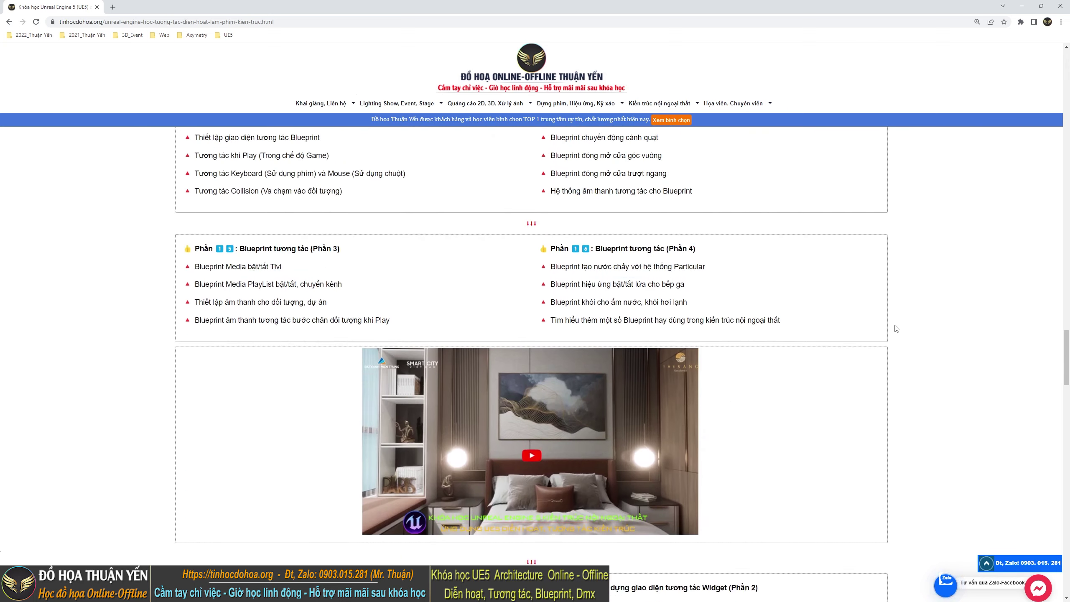
{"action": "scroll", "coordinate": [897, 330], "scroll_direction": "up", "scroll_amount": 5}
{"action": "scroll", "coordinate": [894, 304], "scroll_direction": "up", "scroll_amount": 5}
{"action": "scroll", "coordinate": [894, 296], "scroll_direction": "up", "scroll_amount": 5}
{"action": "scroll", "coordinate": [895, 292], "scroll_direction": "up", "scroll_amount": 5}
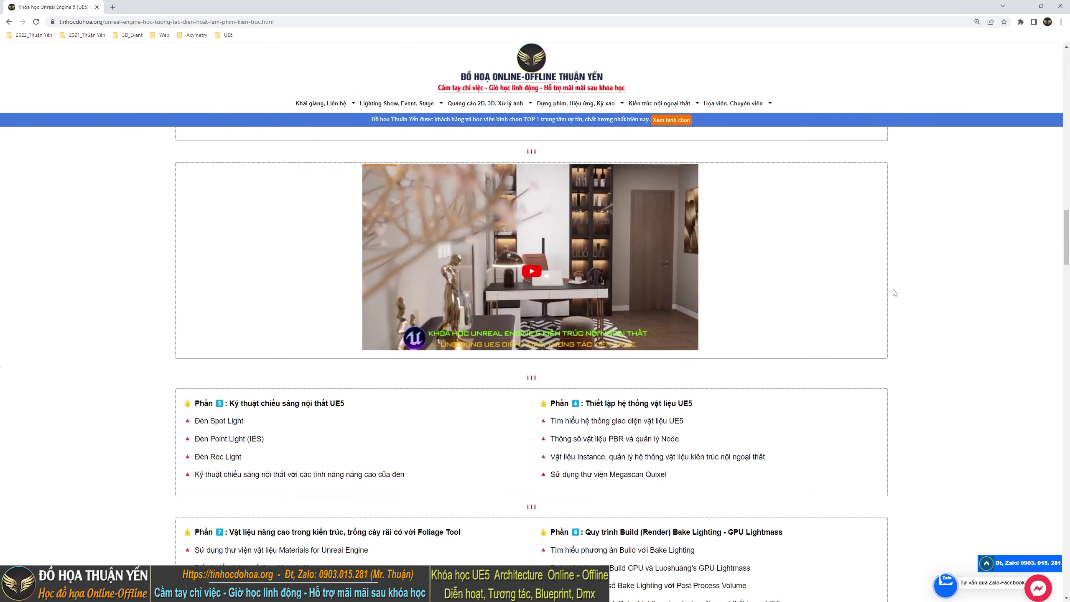
{"action": "scroll", "coordinate": [894, 293], "scroll_direction": "up", "scroll_amount": 3}
{"action": "scroll", "coordinate": [893, 294], "scroll_direction": "up", "scroll_amount": 3}
{"action": "scroll", "coordinate": [726, 289], "scroll_direction": "up", "scroll_amount": 2}
{"action": "scroll", "coordinate": [727, 290], "scroll_direction": "up", "scroll_amount": 3}
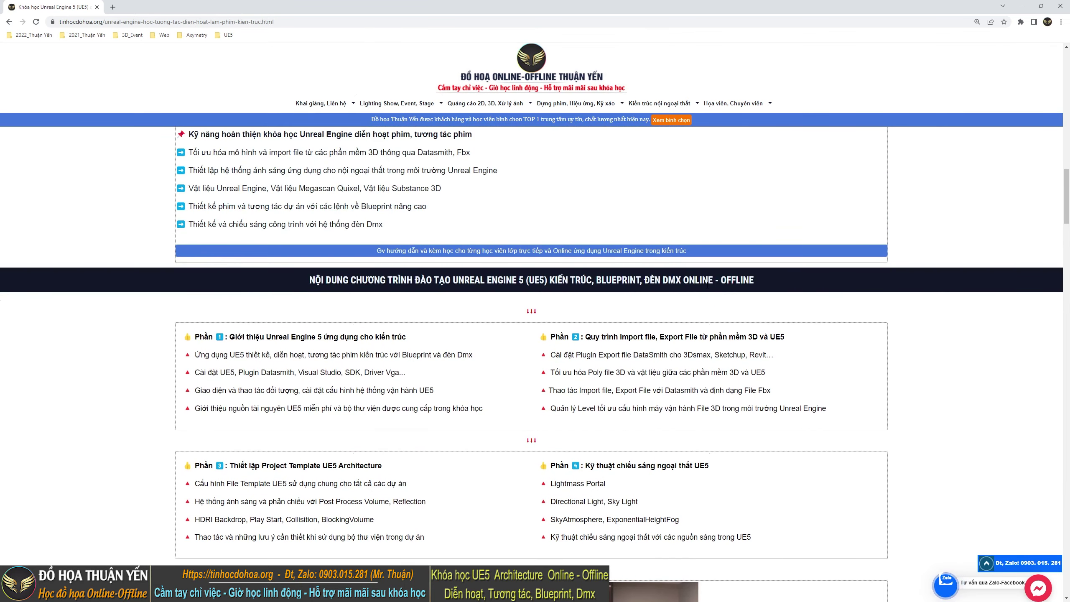
{"action": "scroll", "coordinate": [235, 321], "scroll_direction": "down", "scroll_amount": 2}
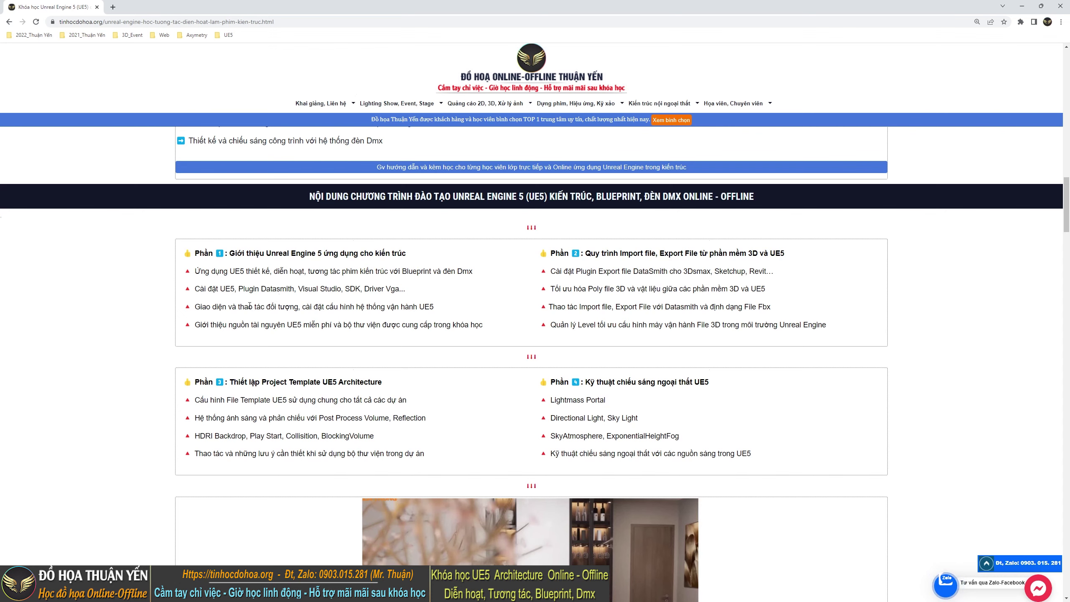
Scroll up past the course goals and pricing cards to the top banner and intro video
{"action": "scroll", "coordinate": [480, 390], "scroll_direction": "up", "scroll_amount": 3}
{"action": "scroll", "coordinate": [483, 386], "scroll_direction": "up", "scroll_amount": 2}
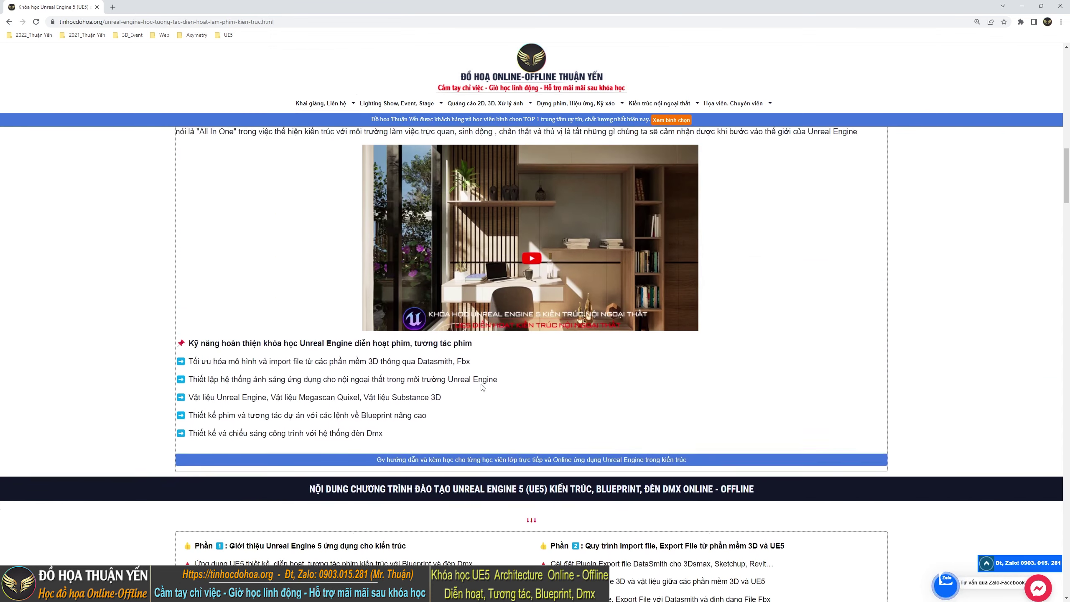
{"action": "scroll", "coordinate": [485, 375], "scroll_direction": "up", "scroll_amount": 3}
{"action": "scroll", "coordinate": [486, 363], "scroll_direction": "up", "scroll_amount": 3}
{"action": "scroll", "coordinate": [487, 360], "scroll_direction": "up", "scroll_amount": 4}
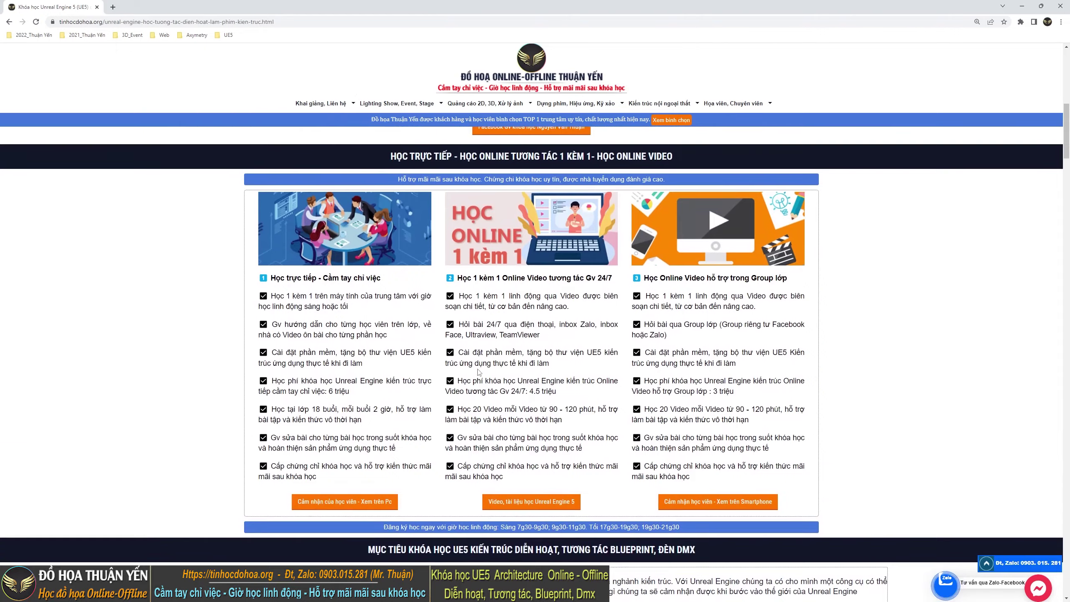
Open the course instructor's Facebook profile in a new tab
{"action": "scroll", "coordinate": [481, 371], "scroll_direction": "up", "scroll_amount": 8}
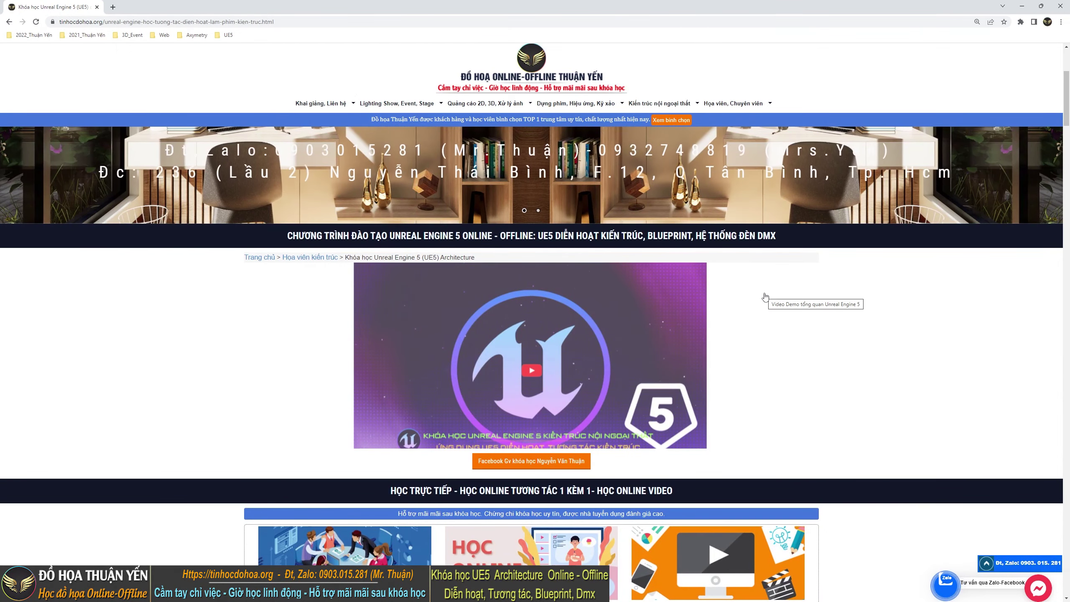
{"action": "scroll", "coordinate": [884, 346], "scroll_direction": "down", "scroll_amount": 2}
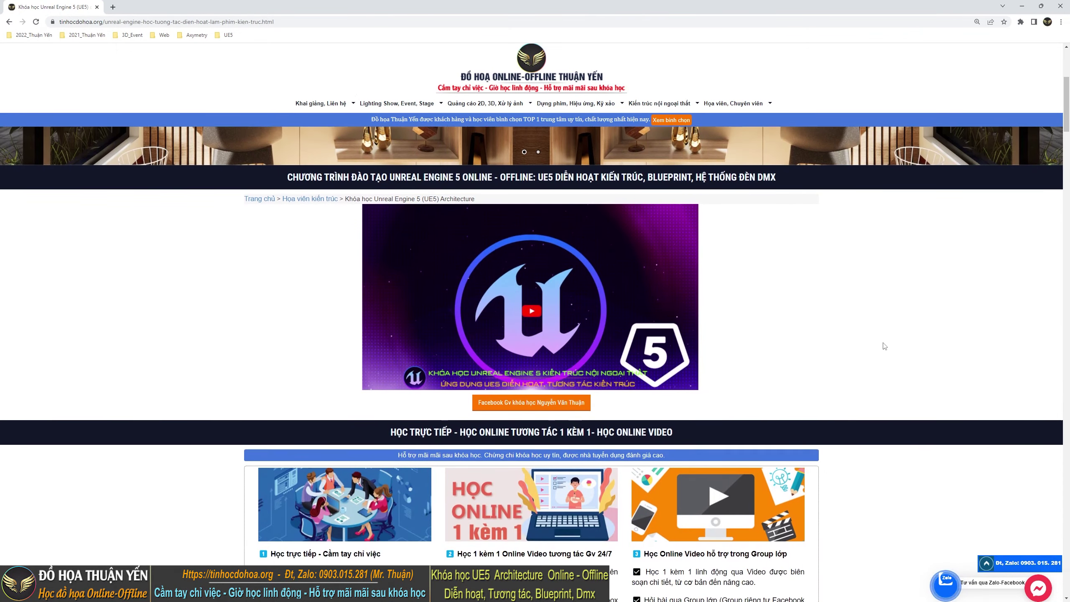
{"action": "left_click", "coordinate": [532, 379]}
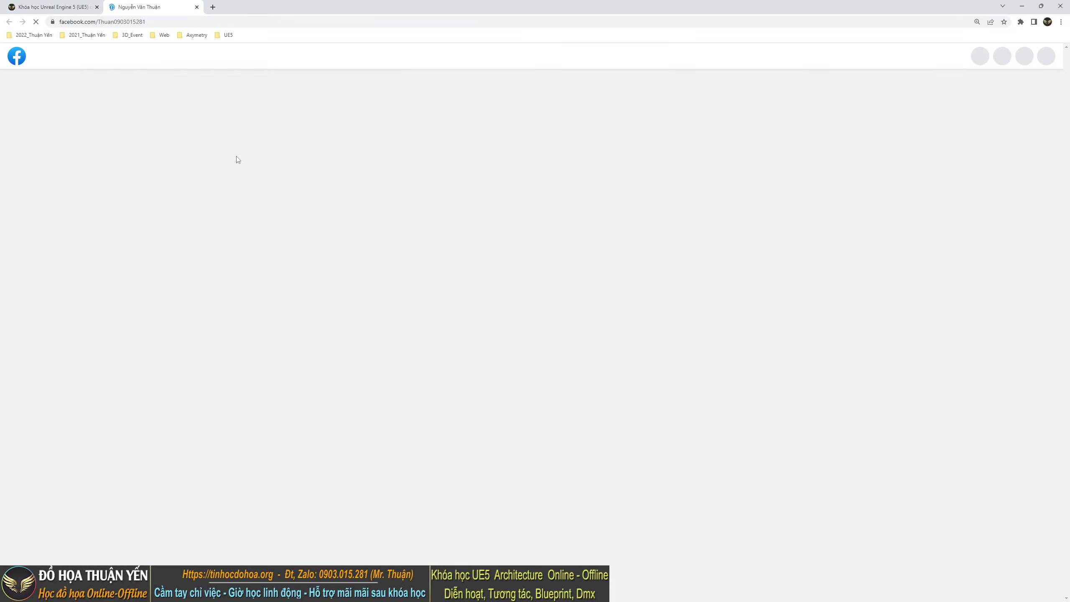
Open the Unreal Engine Architecture Online-Offline course group from the managed groups list
{"action": "scroll", "coordinate": [940, 194], "scroll_direction": "down", "scroll_amount": 5}
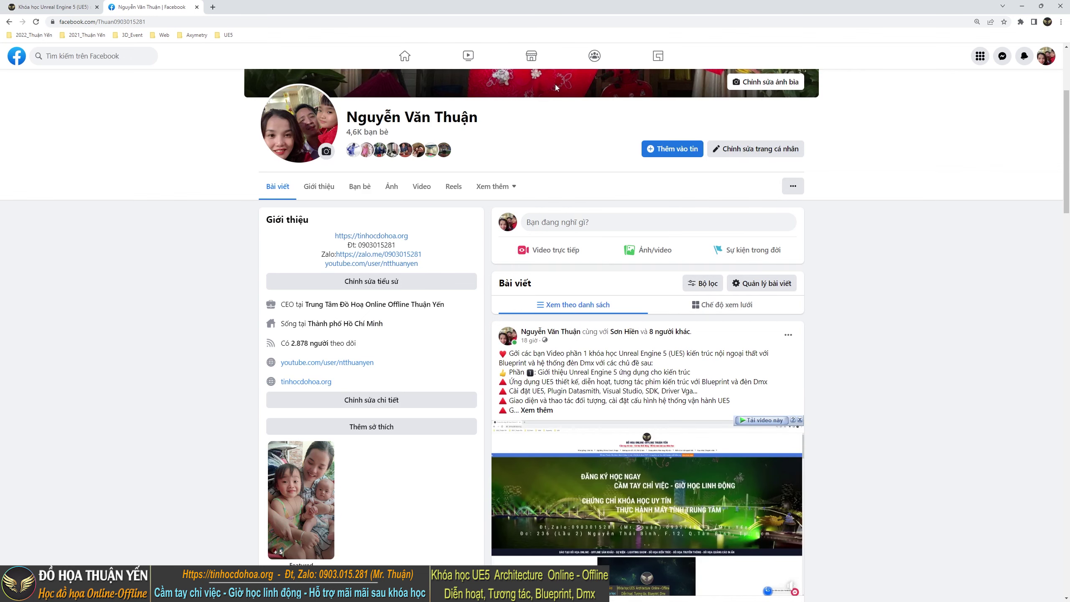
{"action": "left_click", "coordinate": [595, 56]}
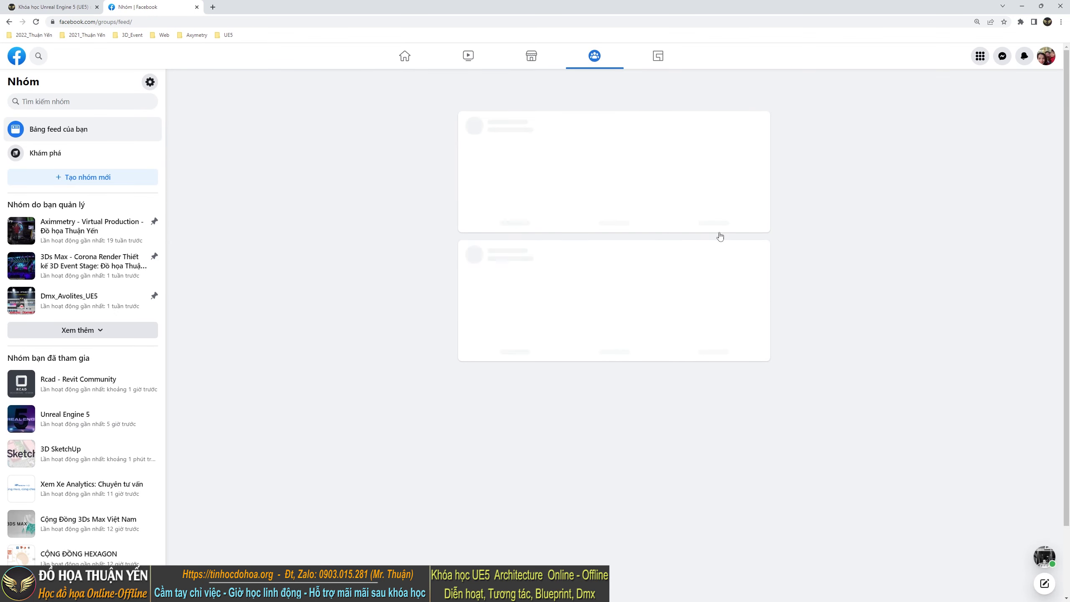
{"action": "left_click", "coordinate": [69, 330]}
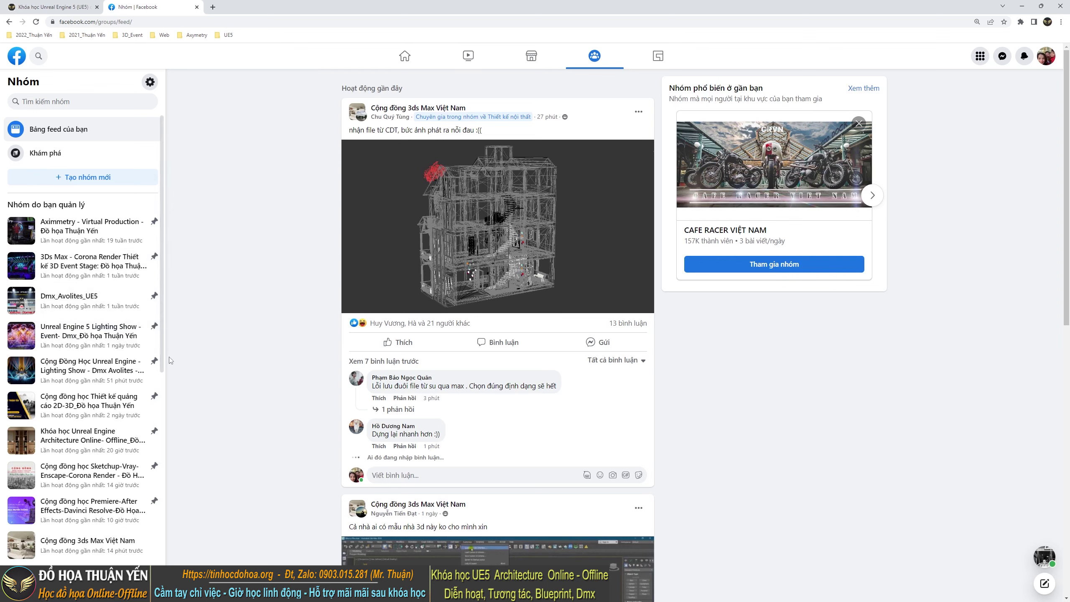
{"action": "left_click", "coordinate": [85, 439]}
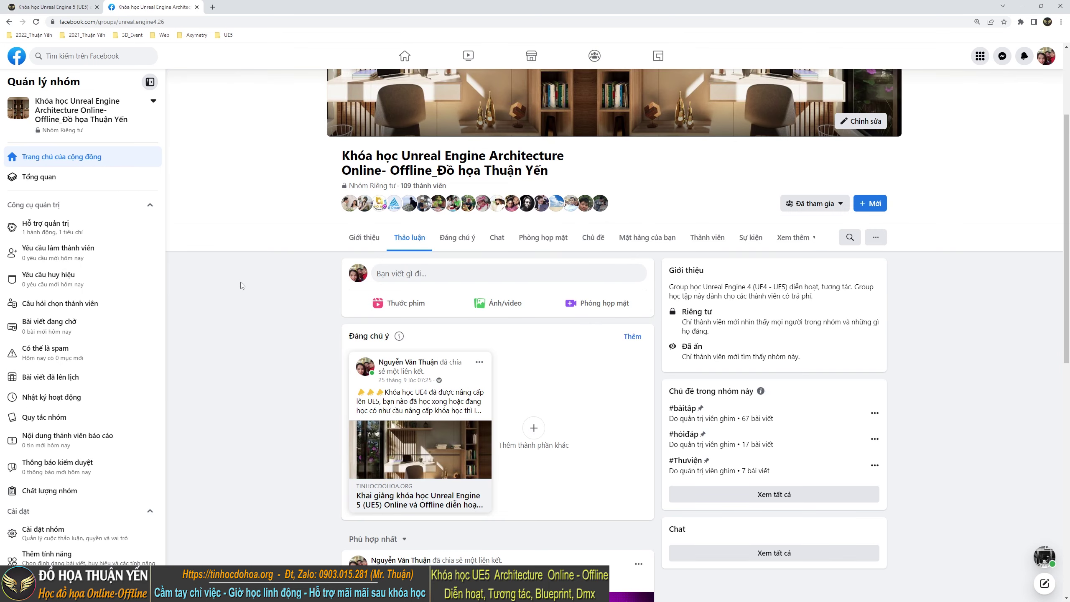
Browse the group's UE5 Part 1 video, course launch notice, and Lumen and Blueprint test posts
{"action": "scroll", "coordinate": [327, 307], "scroll_direction": "up", "scroll_amount": 4}
{"action": "scroll", "coordinate": [327, 306], "scroll_direction": "down", "scroll_amount": 7}
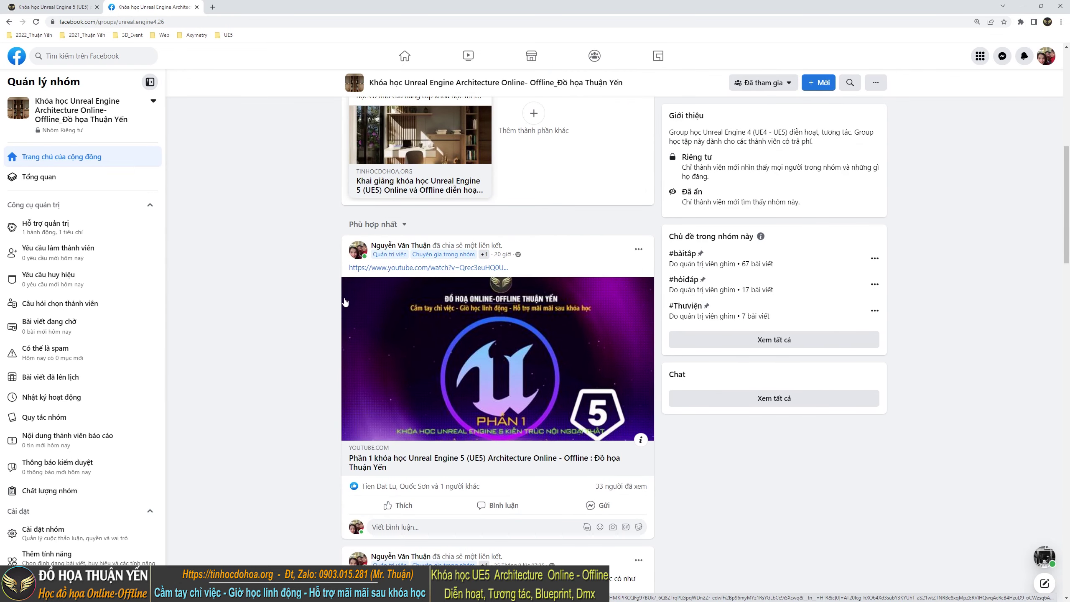
{"action": "scroll", "coordinate": [345, 302], "scroll_direction": "down", "scroll_amount": 1}
{"action": "scroll", "coordinate": [345, 302], "scroll_direction": "down", "scroll_amount": 2}
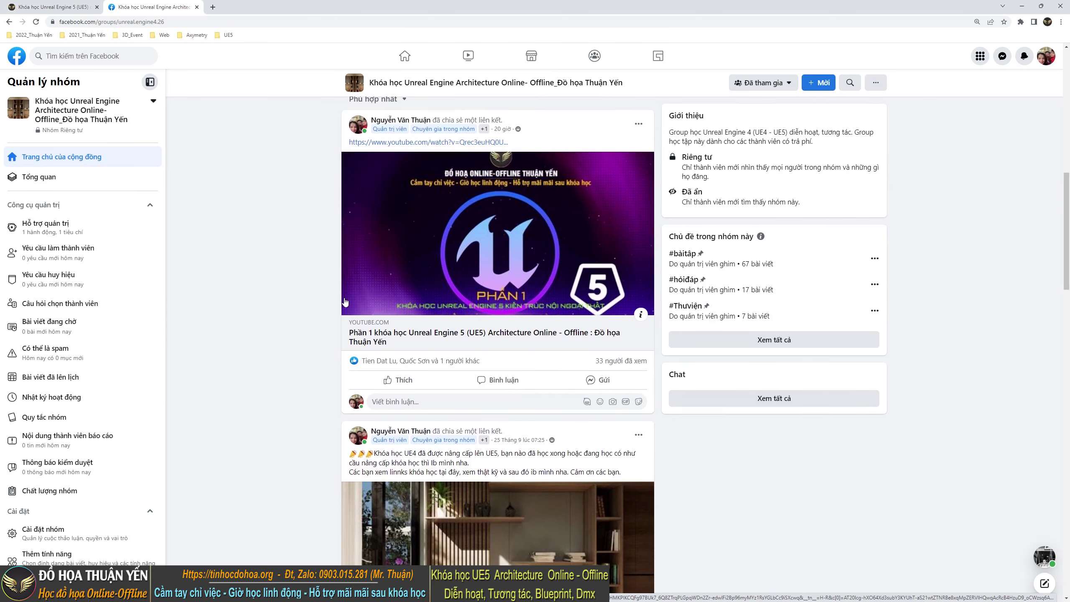
{"action": "scroll", "coordinate": [290, 301], "scroll_direction": "down", "scroll_amount": 3}
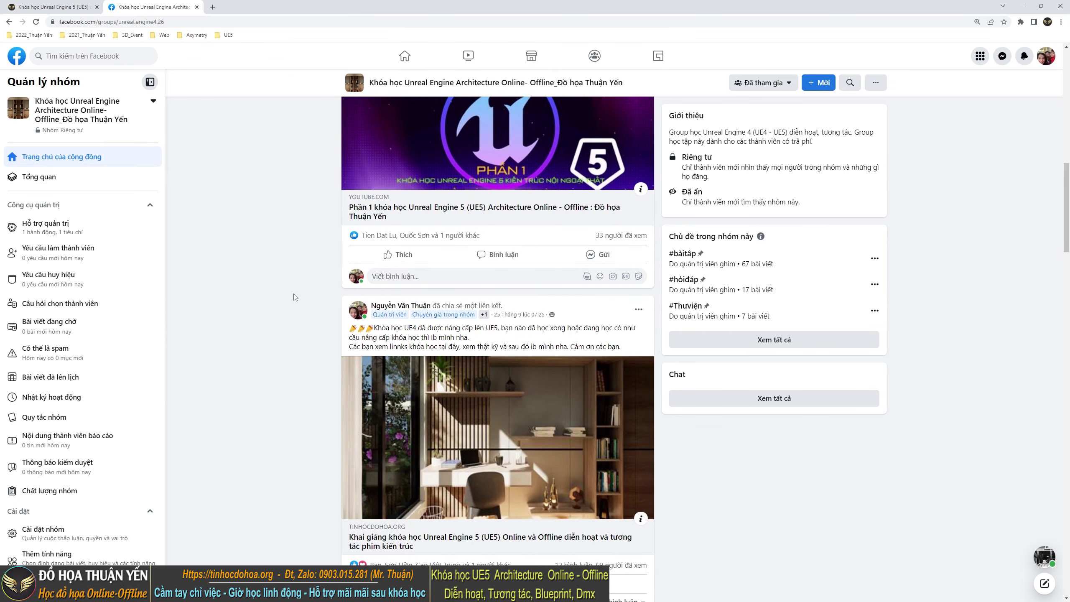
{"action": "scroll", "coordinate": [294, 298], "scroll_direction": "down", "scroll_amount": 4}
{"action": "scroll", "coordinate": [293, 298], "scroll_direction": "down", "scroll_amount": 4}
{"action": "scroll", "coordinate": [295, 297], "scroll_direction": "up", "scroll_amount": 4}
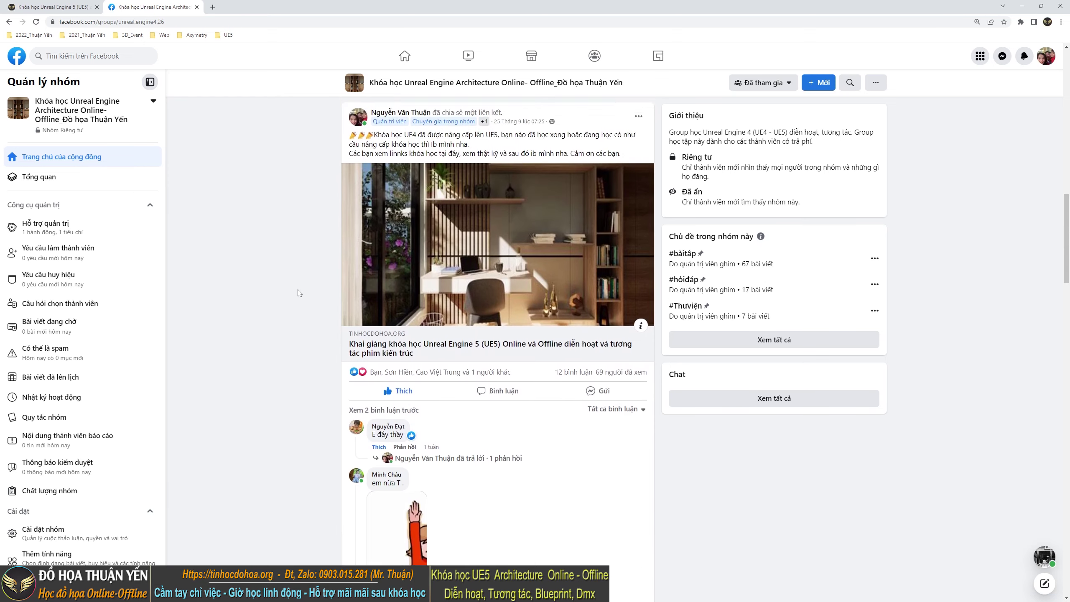
{"action": "scroll", "coordinate": [299, 293], "scroll_direction": "up", "scroll_amount": 2}
{"action": "scroll", "coordinate": [301, 292], "scroll_direction": "up", "scroll_amount": 2}
{"action": "scroll", "coordinate": [309, 293], "scroll_direction": "up", "scroll_amount": 5}
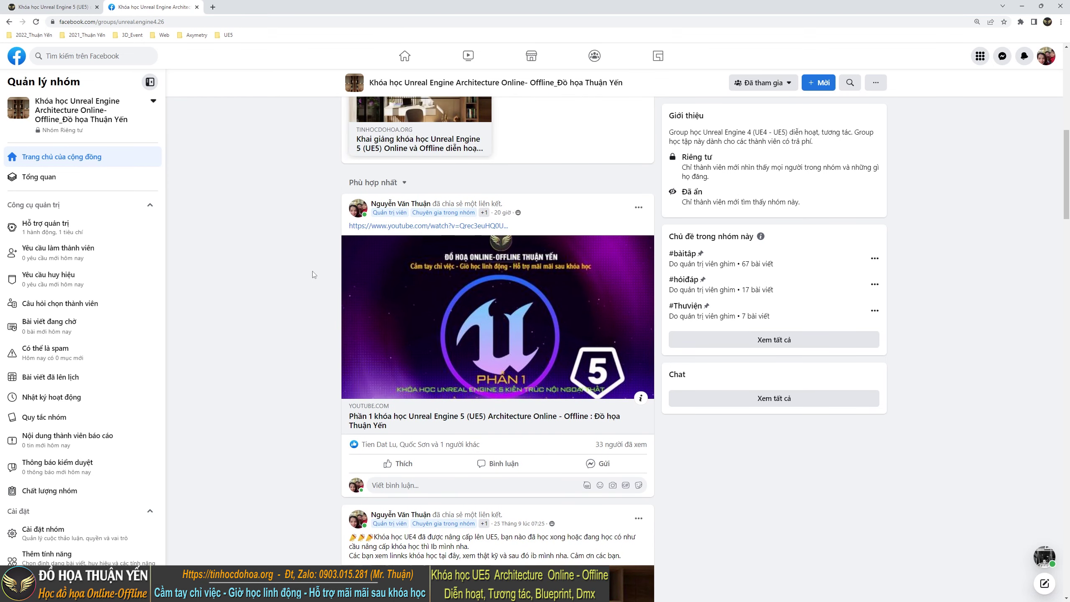
{"action": "scroll", "coordinate": [314, 274], "scroll_direction": "down", "scroll_amount": 3}
{"action": "scroll", "coordinate": [319, 273], "scroll_direction": "down", "scroll_amount": 4}
{"action": "scroll", "coordinate": [322, 271], "scroll_direction": "down", "scroll_amount": 3}
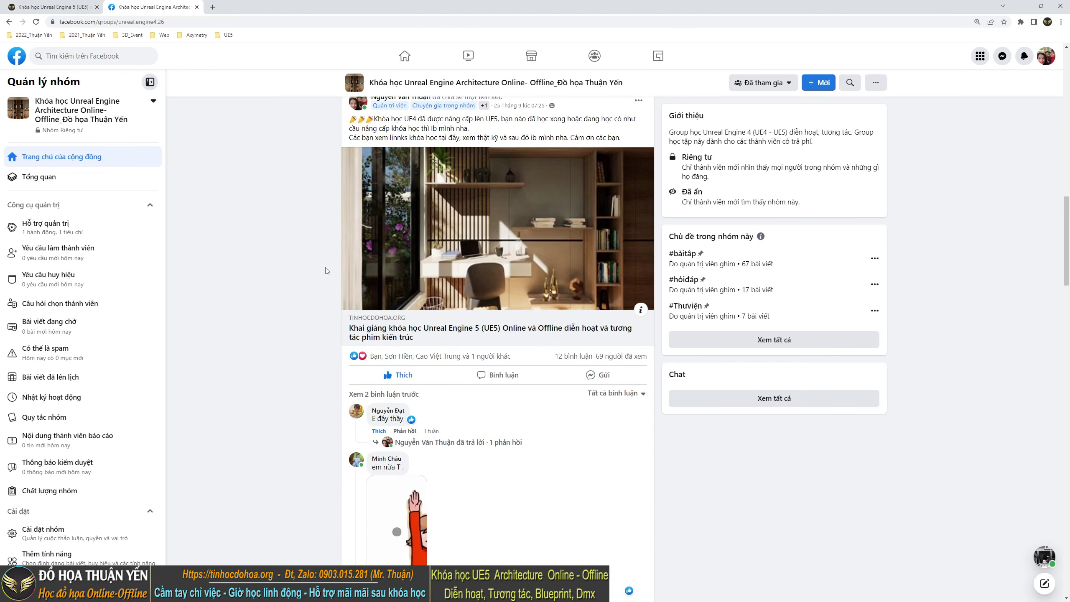
{"action": "scroll", "coordinate": [314, 285], "scroll_direction": "down", "scroll_amount": 3}
{"action": "scroll", "coordinate": [305, 299], "scroll_direction": "down", "scroll_amount": 4}
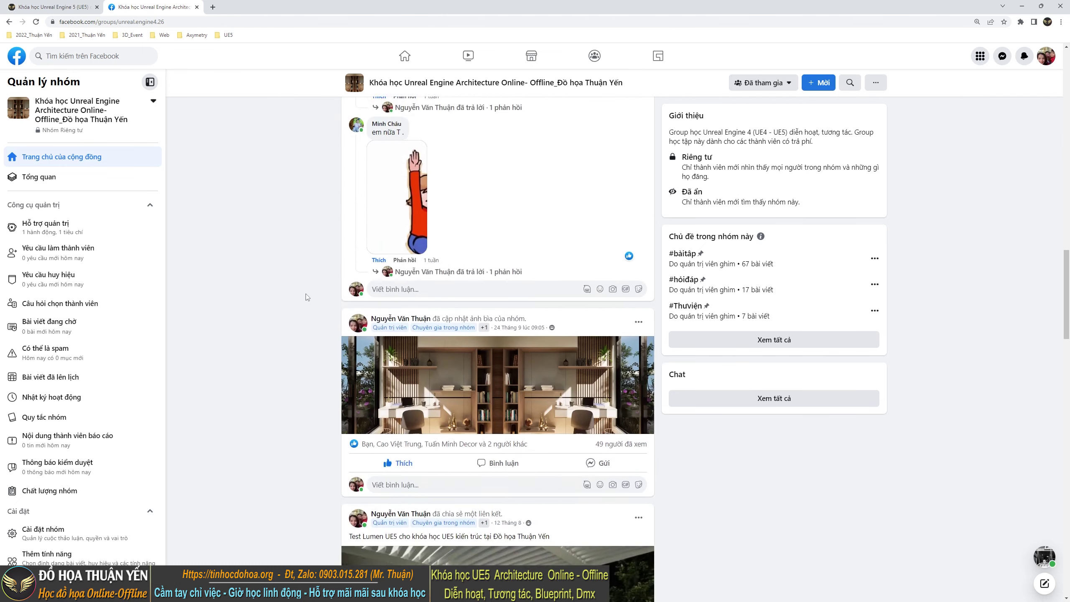
{"action": "scroll", "coordinate": [305, 303], "scroll_direction": "down", "scroll_amount": 5}
{"action": "scroll", "coordinate": [302, 318], "scroll_direction": "down", "scroll_amount": 4}
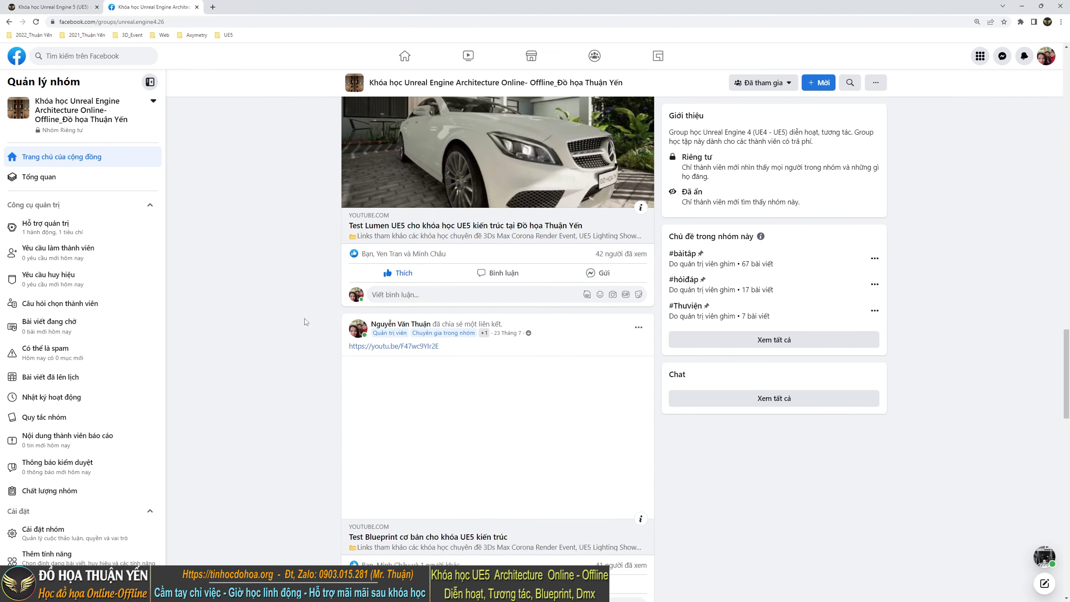
{"action": "left_click", "coordinate": [52, 7]}
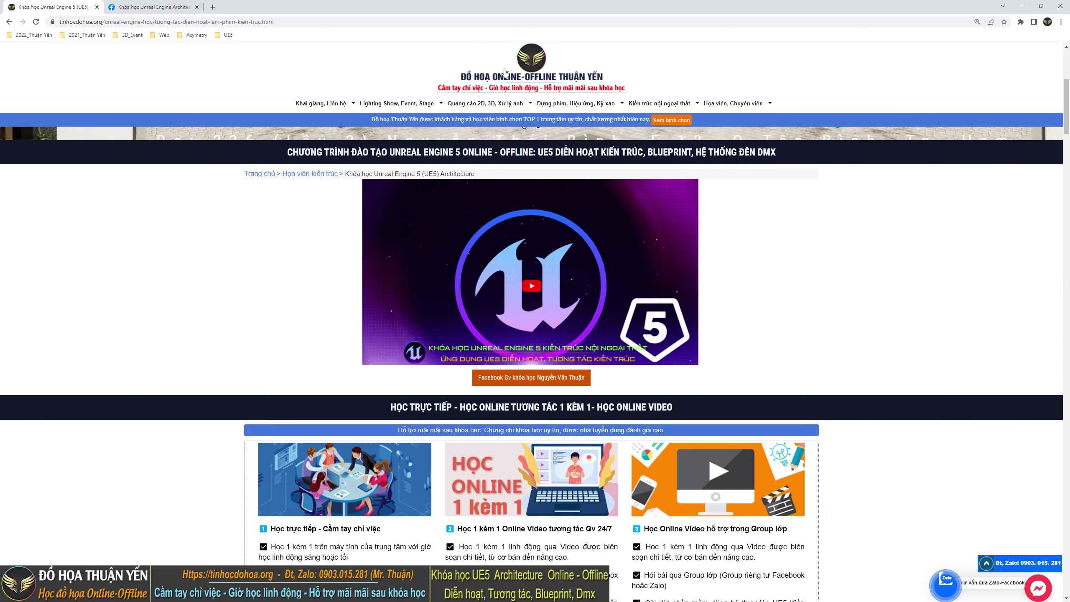
{"action": "mouse_move", "coordinate": [387, 102]}
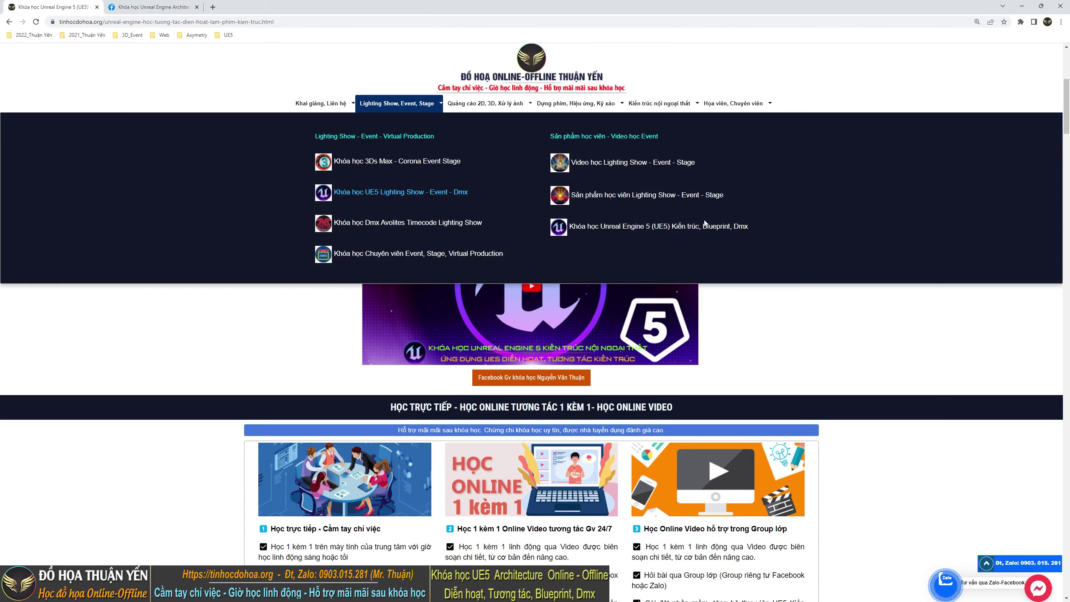
{"action": "left_click", "coordinate": [672, 197]}
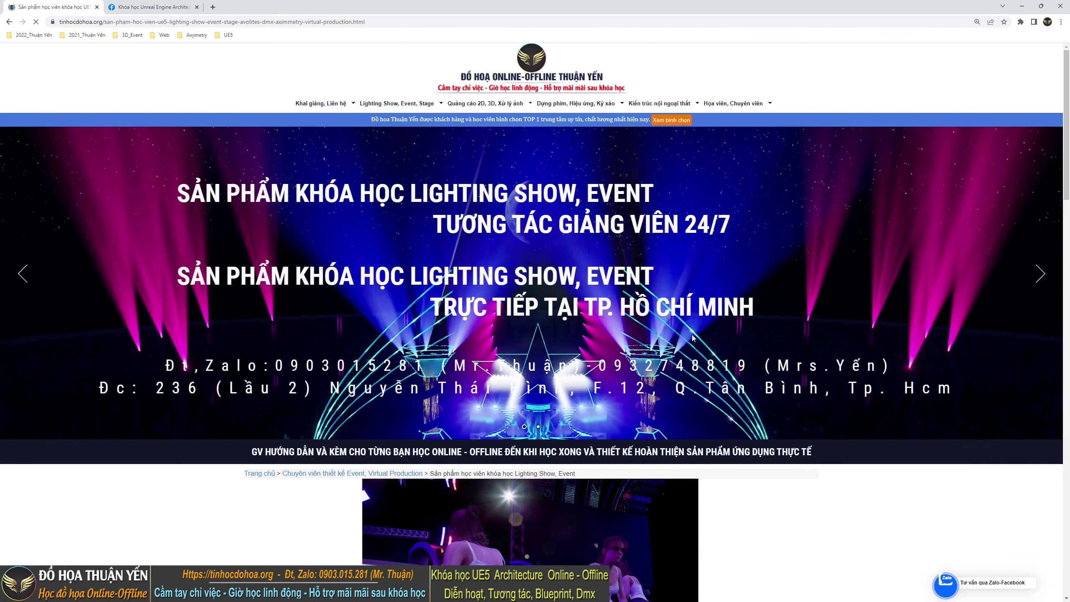
{"action": "scroll", "coordinate": [692, 335], "scroll_direction": "down", "scroll_amount": 5}
{"action": "scroll", "coordinate": [674, 349], "scroll_direction": "down", "scroll_amount": 3}
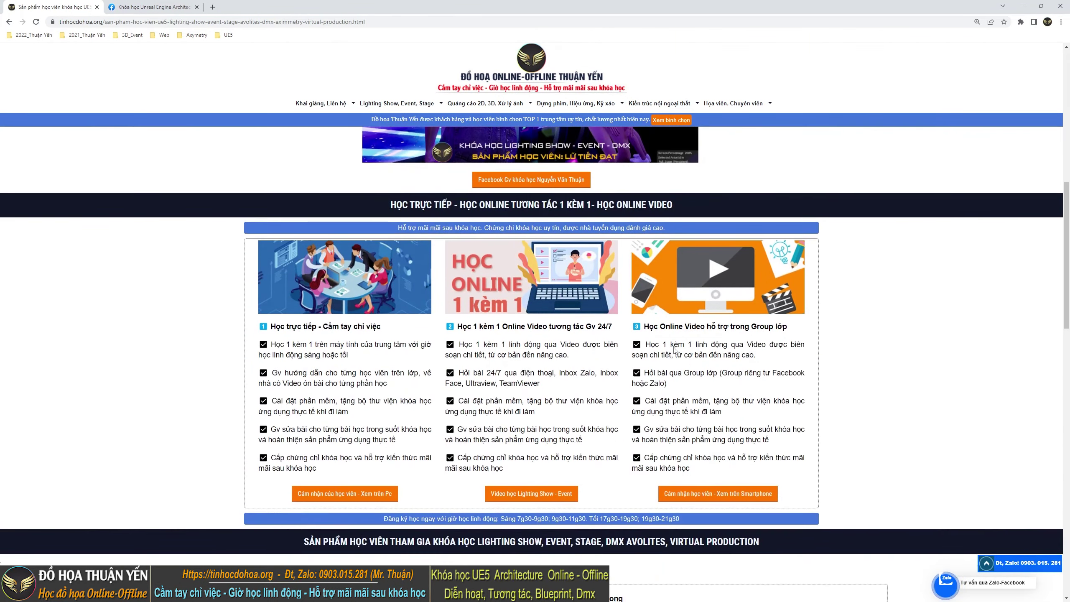
{"action": "scroll", "coordinate": [674, 350], "scroll_direction": "down", "scroll_amount": 6}
{"action": "scroll", "coordinate": [914, 354], "scroll_direction": "down", "scroll_amount": 2}
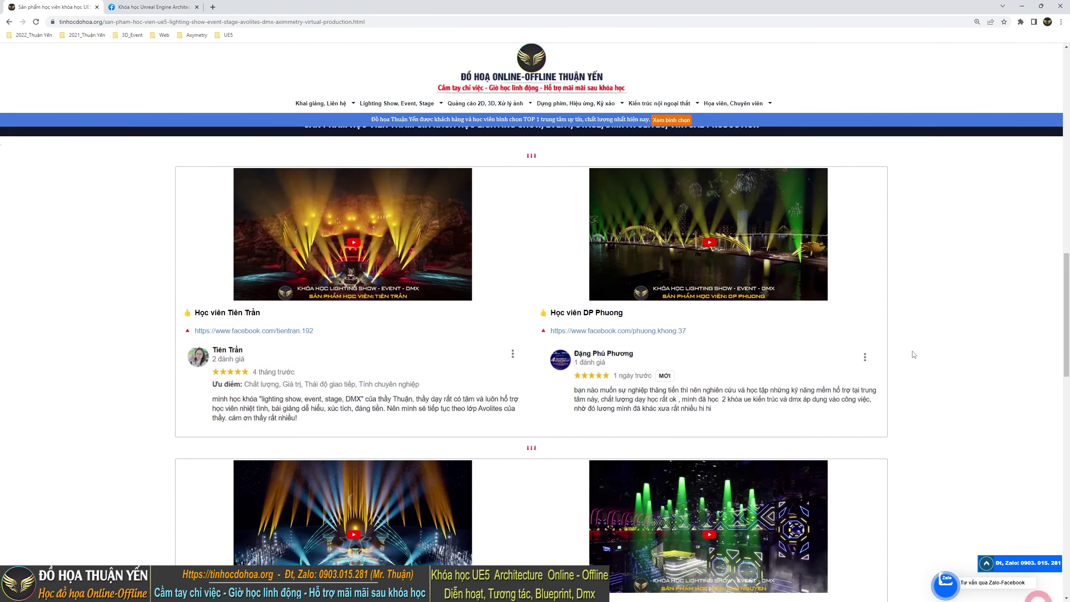
{"action": "scroll", "coordinate": [914, 354], "scroll_direction": "down", "scroll_amount": 5}
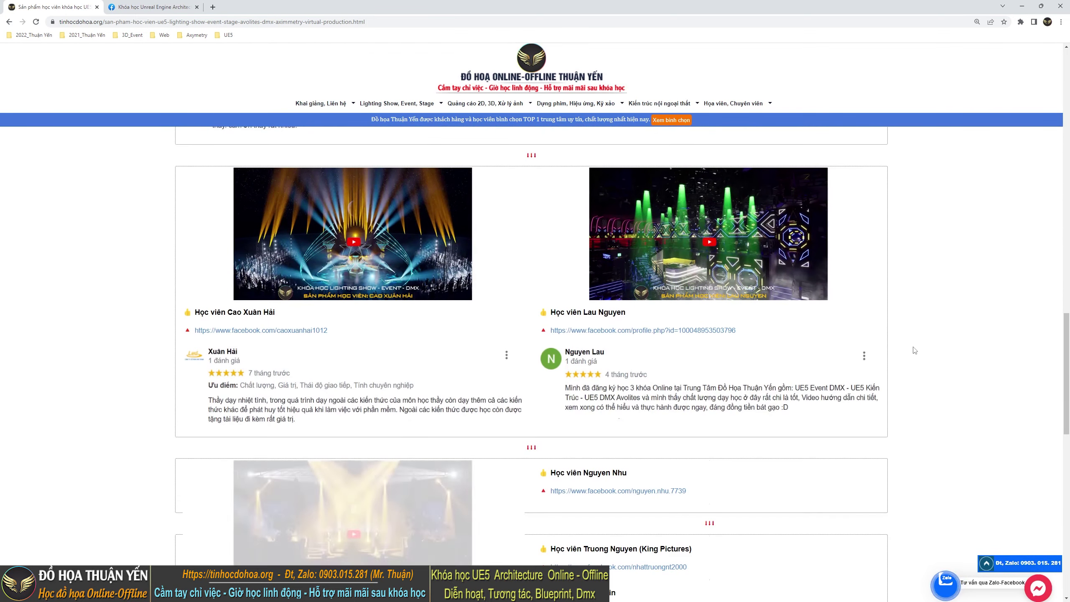
{"action": "scroll", "coordinate": [914, 351], "scroll_direction": "down", "scroll_amount": 4}
{"action": "scroll", "coordinate": [912, 354], "scroll_direction": "down", "scroll_amount": 2}
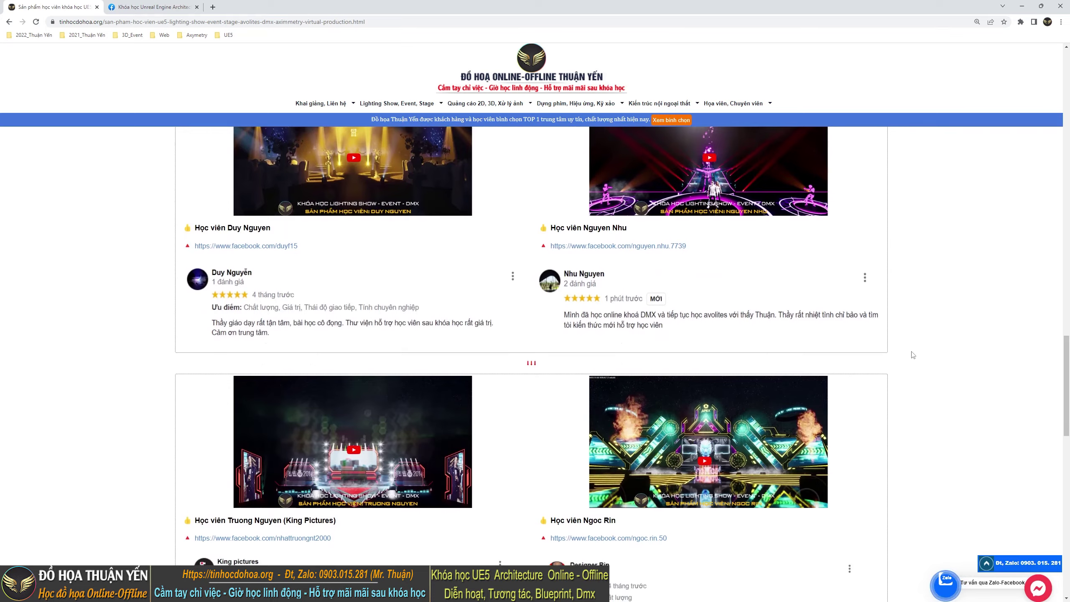
{"action": "scroll", "coordinate": [913, 355], "scroll_direction": "down", "scroll_amount": 3}
{"action": "scroll", "coordinate": [913, 356], "scroll_direction": "down", "scroll_amount": 4}
{"action": "scroll", "coordinate": [916, 354], "scroll_direction": "down", "scroll_amount": 4}
{"action": "scroll", "coordinate": [923, 345], "scroll_direction": "down", "scroll_amount": 2}
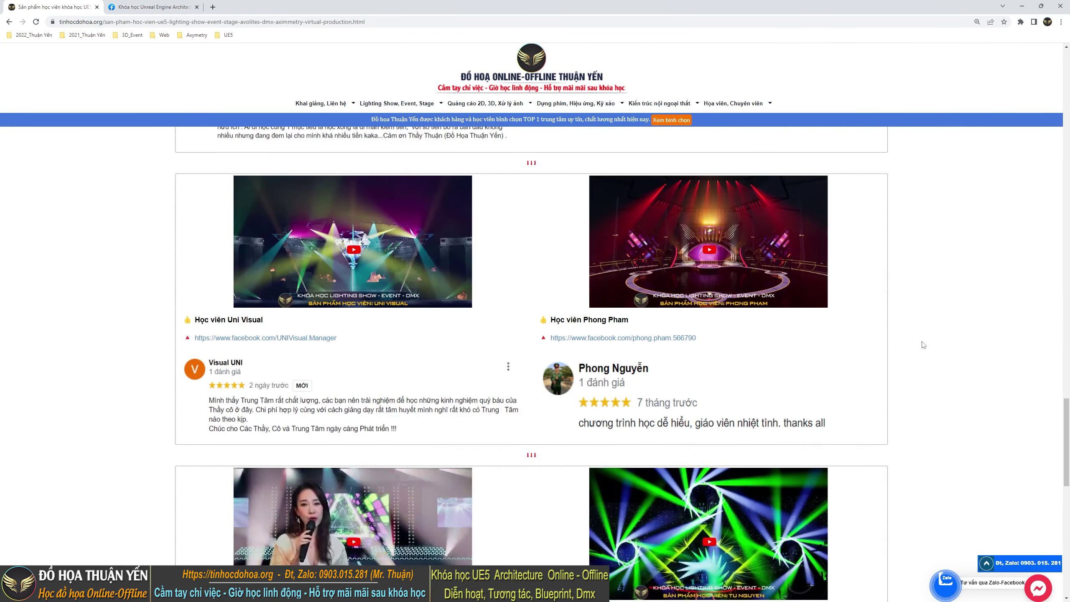
{"action": "scroll", "coordinate": [867, 407], "scroll_direction": "up", "scroll_amount": 2}
{"action": "scroll", "coordinate": [847, 406], "scroll_direction": "up", "scroll_amount": 3}
{"action": "scroll", "coordinate": [825, 405], "scroll_direction": "up", "scroll_amount": 3}
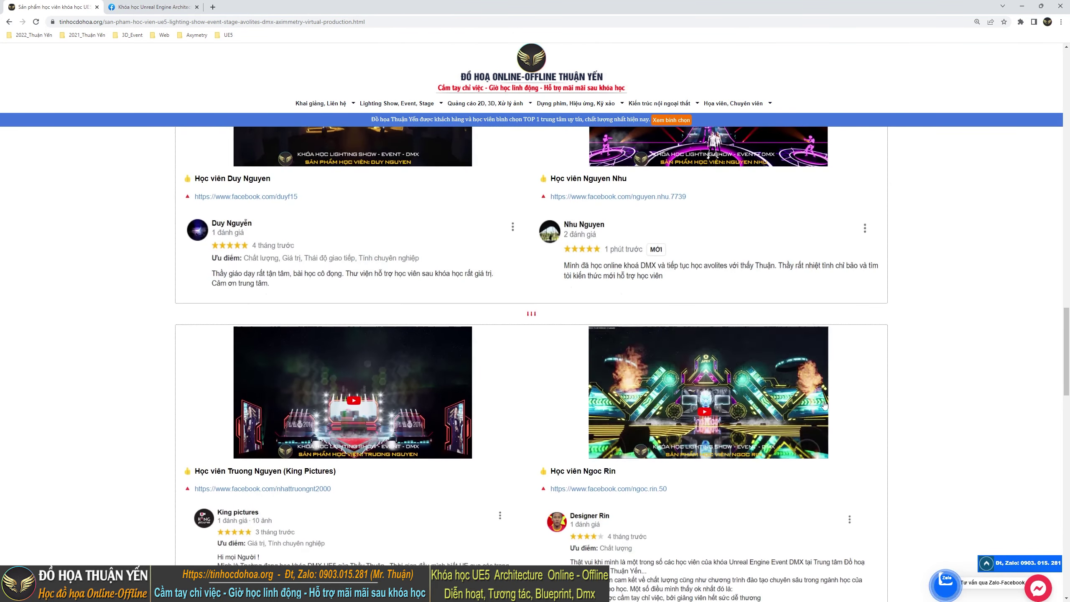
{"action": "scroll", "coordinate": [817, 407], "scroll_direction": "up", "scroll_amount": 4}
{"action": "scroll", "coordinate": [804, 411], "scroll_direction": "up", "scroll_amount": 4}
{"action": "scroll", "coordinate": [788, 417], "scroll_direction": "up", "scroll_amount": 4}
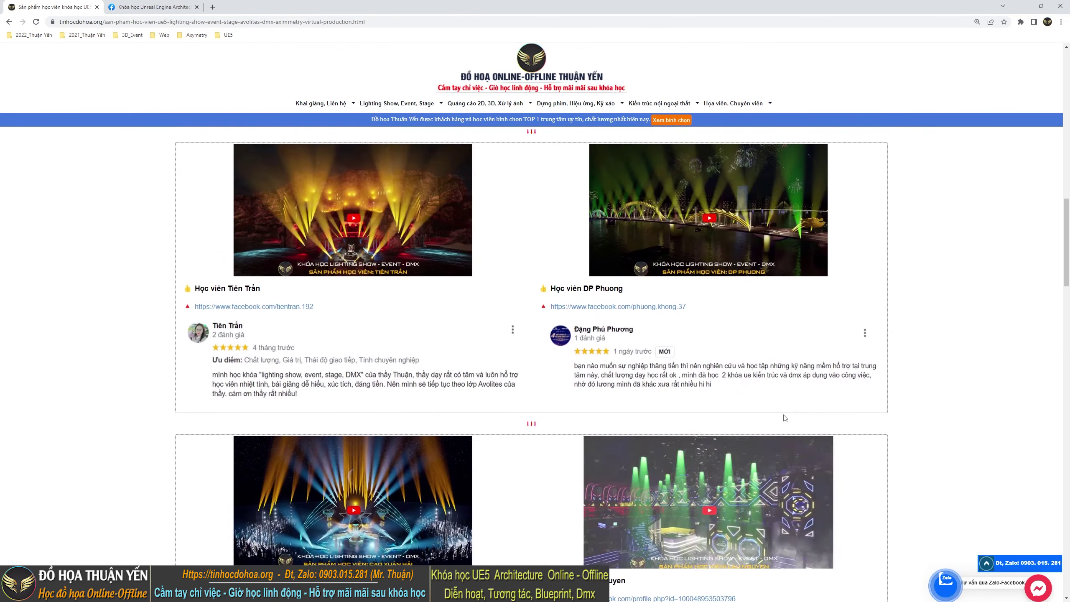
{"action": "scroll", "coordinate": [779, 413], "scroll_direction": "up", "scroll_amount": 4}
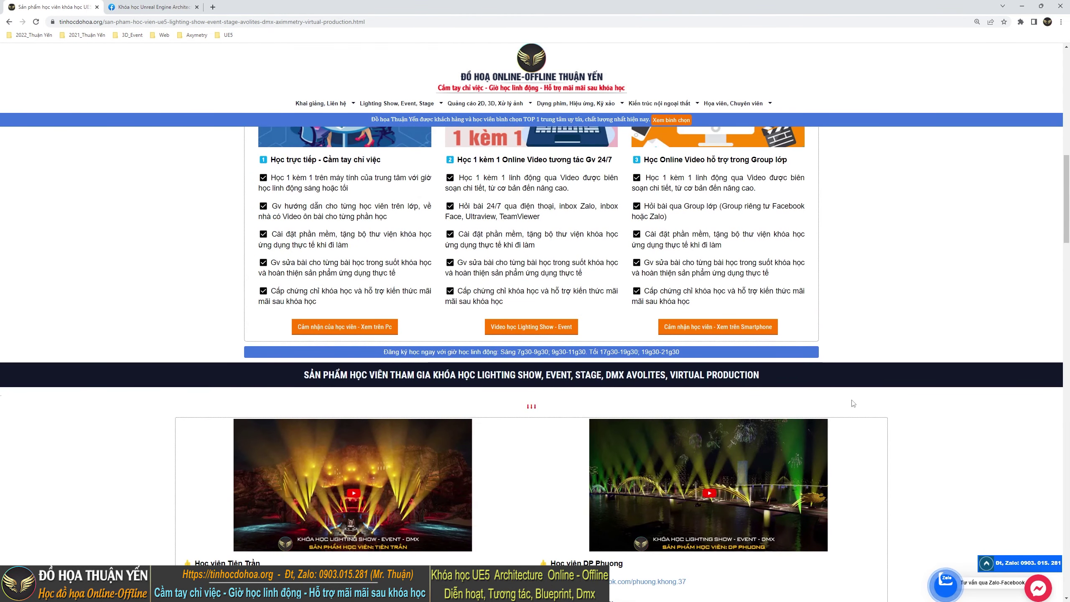
{"action": "scroll", "coordinate": [859, 400], "scroll_direction": "down", "scroll_amount": 2}
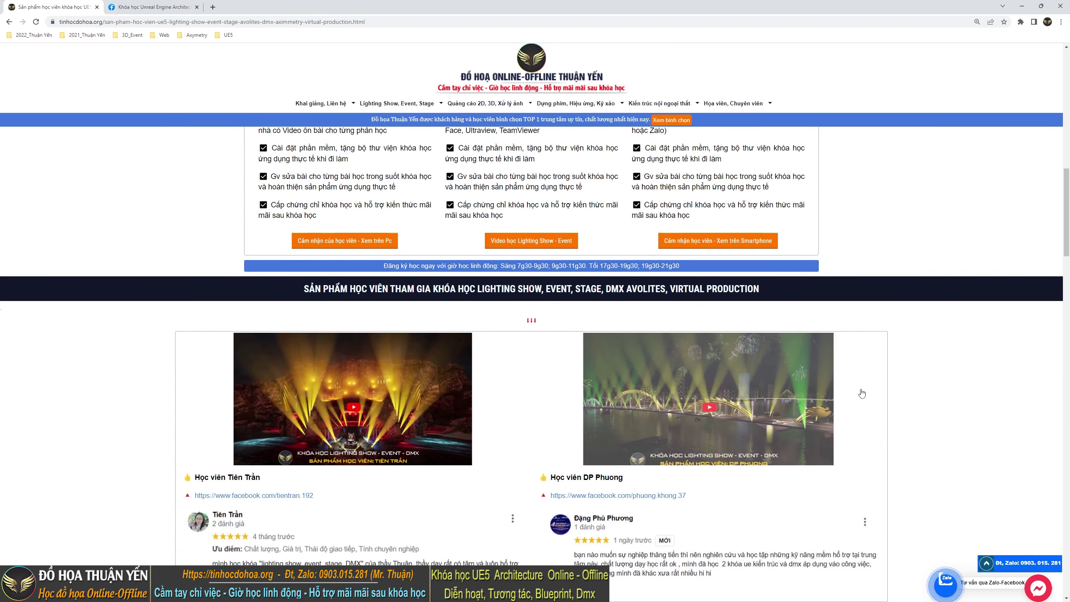
{"action": "scroll", "coordinate": [868, 394], "scroll_direction": "down", "scroll_amount": 3}
{"action": "scroll", "coordinate": [894, 394], "scroll_direction": "down", "scroll_amount": 3}
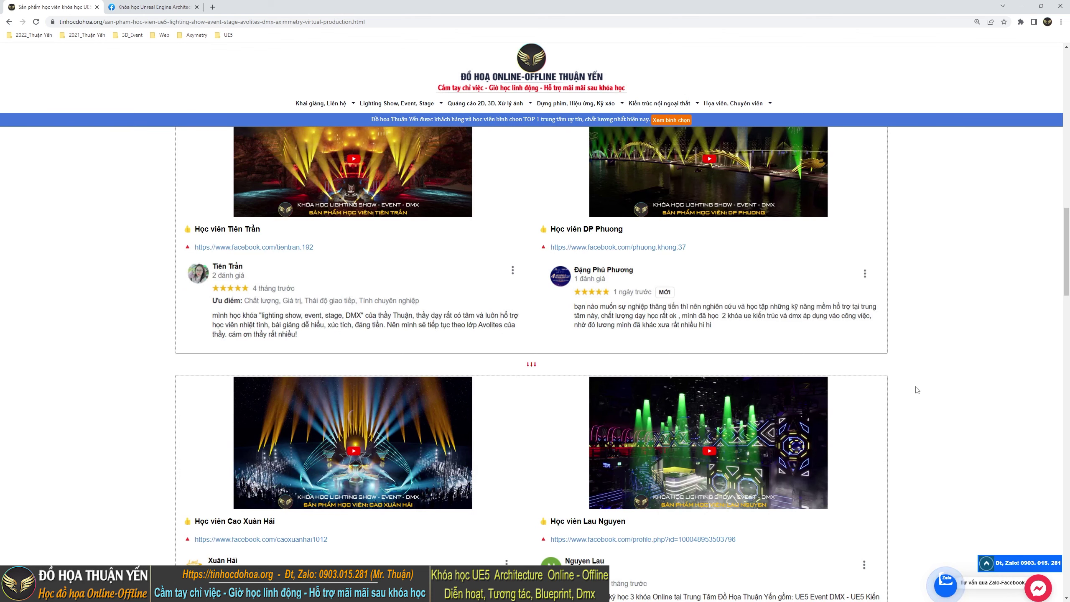
{"action": "scroll", "coordinate": [917, 390], "scroll_direction": "down", "scroll_amount": 1}
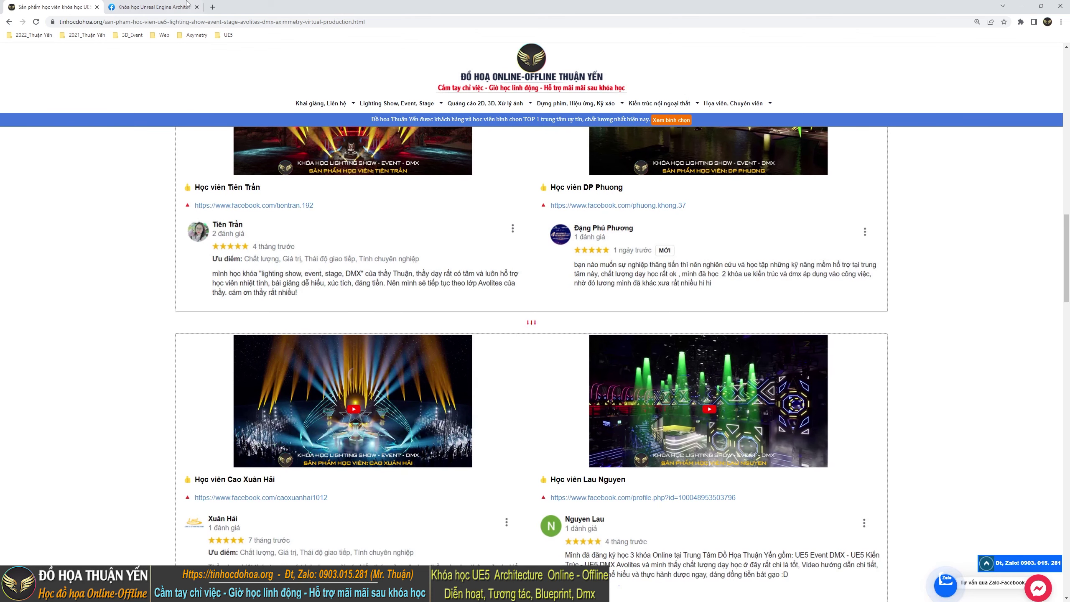
{"action": "left_click", "coordinate": [9, 22]}
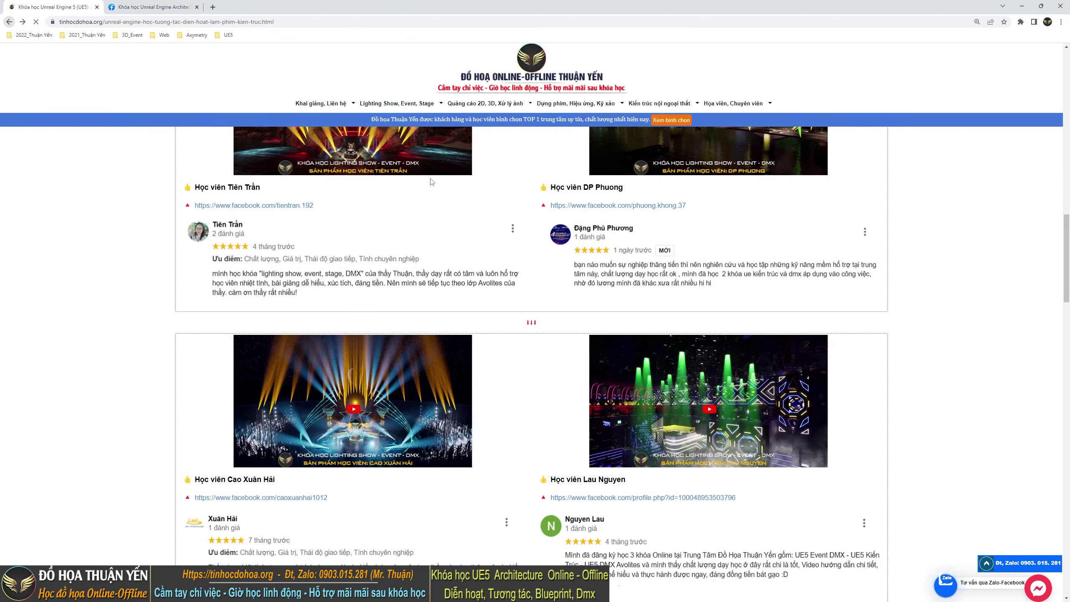
{"action": "scroll", "coordinate": [596, 434], "scroll_direction": "down", "scroll_amount": 2}
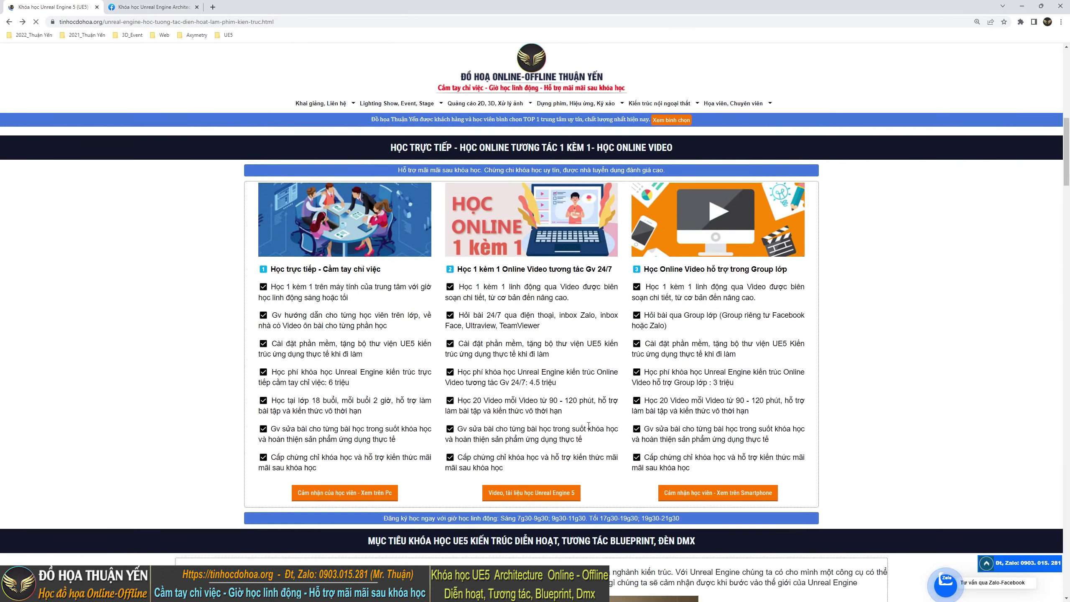
{"action": "scroll", "coordinate": [801, 438], "scroll_direction": "down", "scroll_amount": 4}
{"action": "scroll", "coordinate": [803, 440], "scroll_direction": "down", "scroll_amount": 3}
{"action": "scroll", "coordinate": [806, 439], "scroll_direction": "down", "scroll_amount": 4}
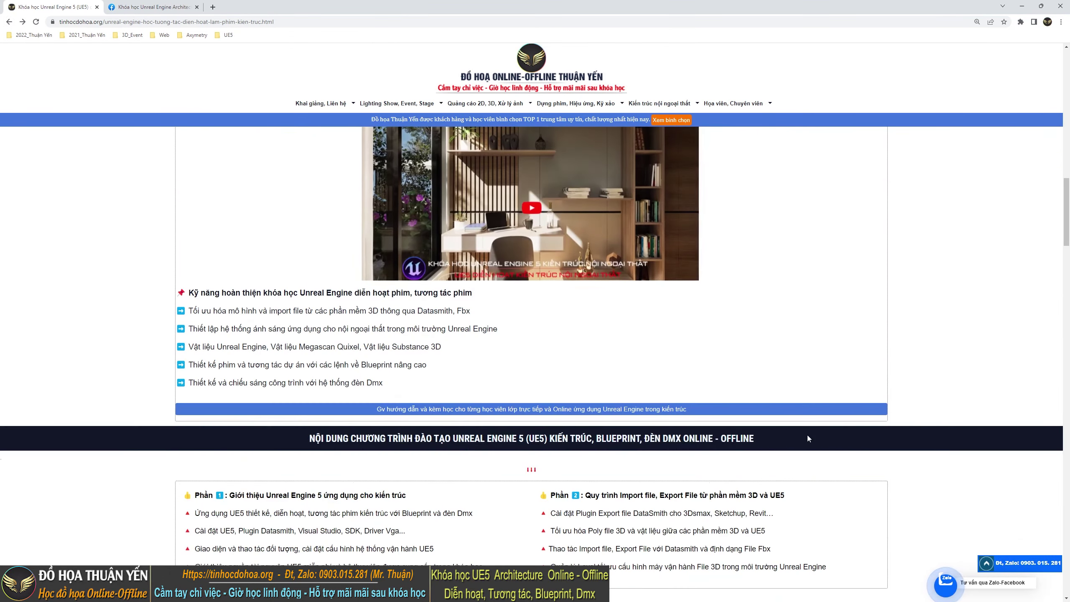
{"action": "scroll", "coordinate": [808, 436], "scroll_direction": "down", "scroll_amount": 4}
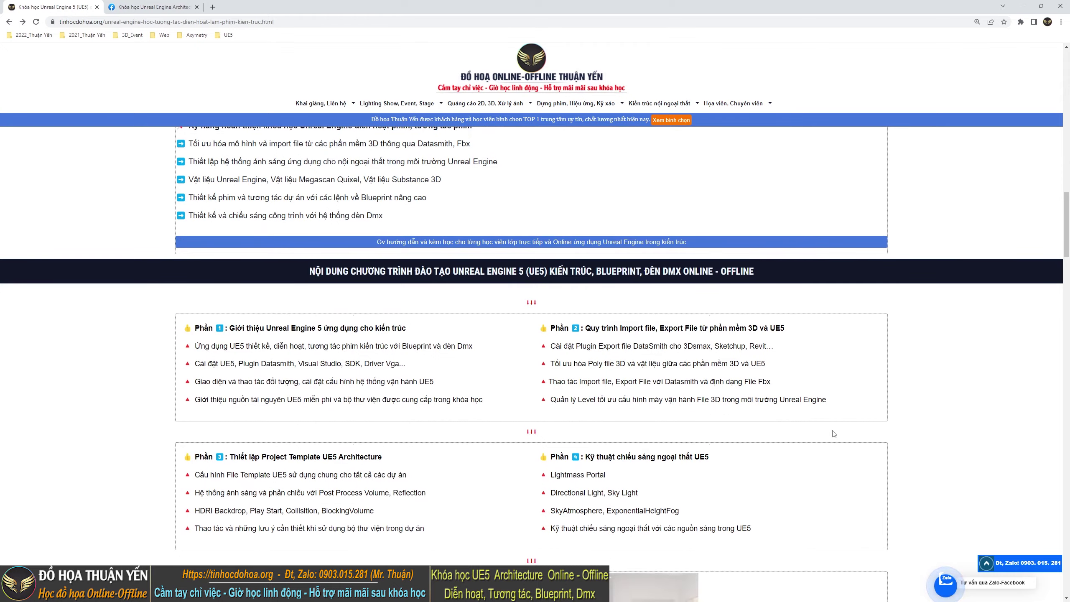
{"action": "scroll", "coordinate": [834, 432], "scroll_direction": "down", "scroll_amount": 3}
{"action": "scroll", "coordinate": [843, 437], "scroll_direction": "up", "scroll_amount": 5}
{"action": "scroll", "coordinate": [842, 434], "scroll_direction": "up", "scroll_amount": 2}
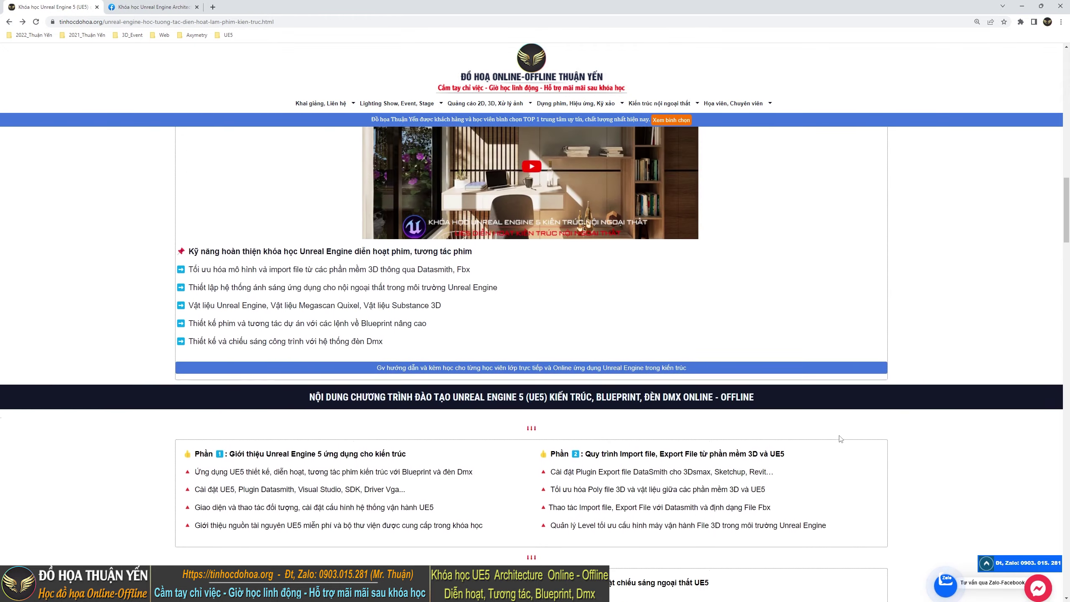
{"action": "scroll", "coordinate": [842, 431], "scroll_direction": "up", "scroll_amount": 3}
{"action": "scroll", "coordinate": [840, 428], "scroll_direction": "up", "scroll_amount": 3}
{"action": "scroll", "coordinate": [840, 429], "scroll_direction": "up", "scroll_amount": 1}
{"action": "scroll", "coordinate": [839, 429], "scroll_direction": "up", "scroll_amount": 5}
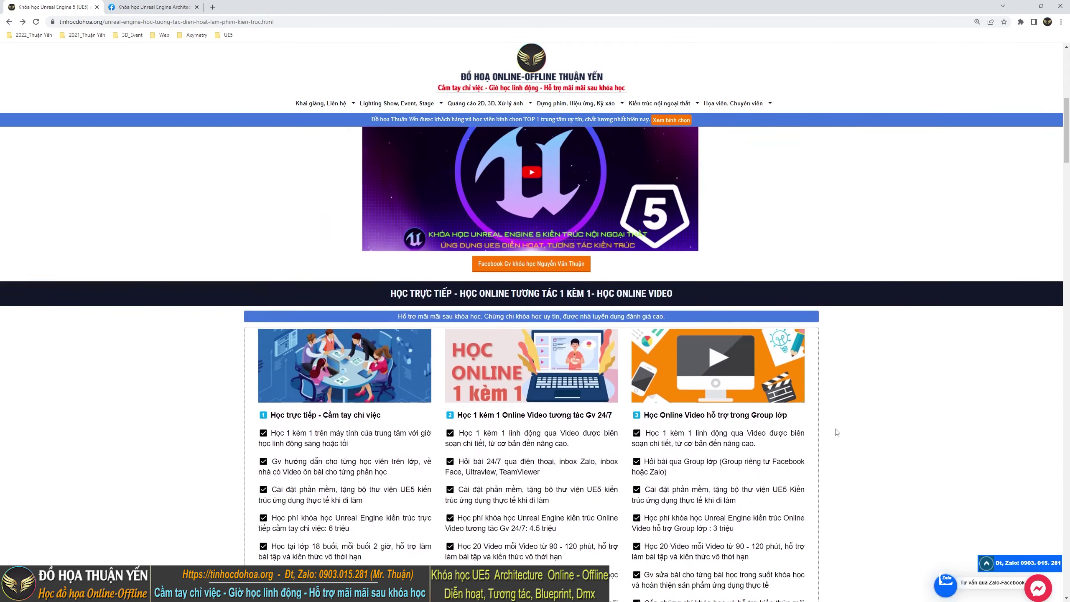
{"action": "scroll", "coordinate": [836, 428], "scroll_direction": "up", "scroll_amount": 4}
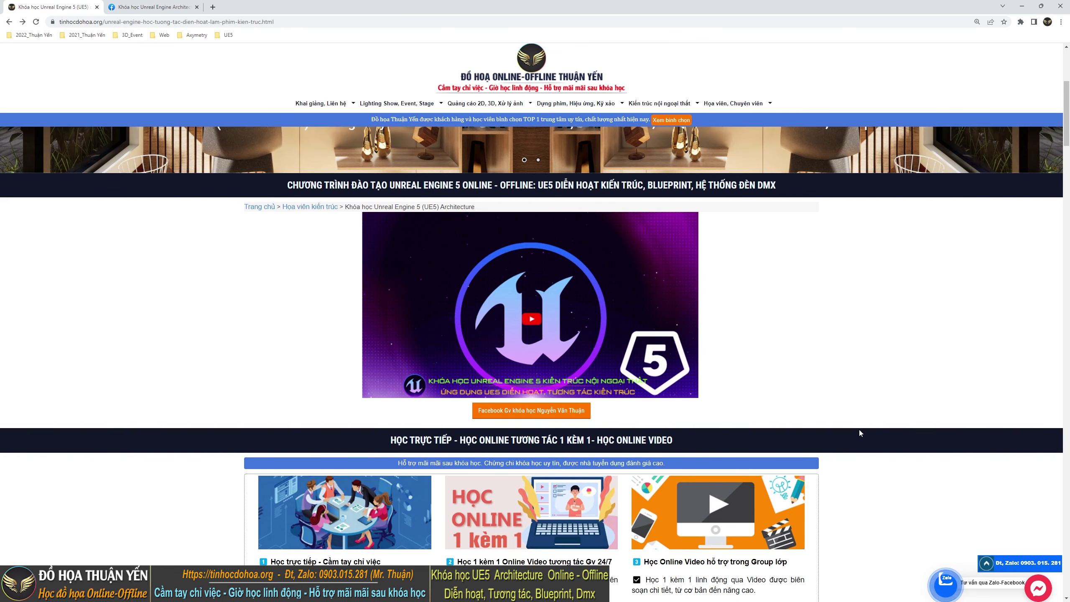
Scroll to the Phần 1–4 syllabus and highlight 'Quản lý Level' in Phần 2
{"action": "scroll", "coordinate": [644, 330], "scroll_direction": "down", "scroll_amount": 8}
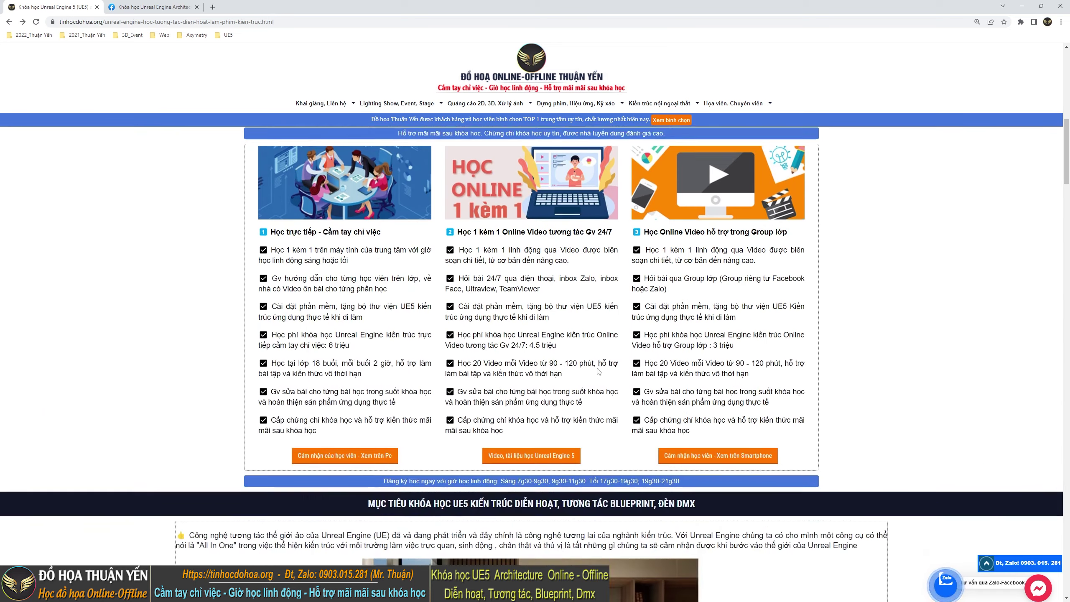
{"action": "scroll", "coordinate": [598, 371], "scroll_direction": "down", "scroll_amount": 4}
{"action": "scroll", "coordinate": [598, 370], "scroll_direction": "down", "scroll_amount": 8}
{"action": "scroll", "coordinate": [598, 371], "scroll_direction": "down", "scroll_amount": 4}
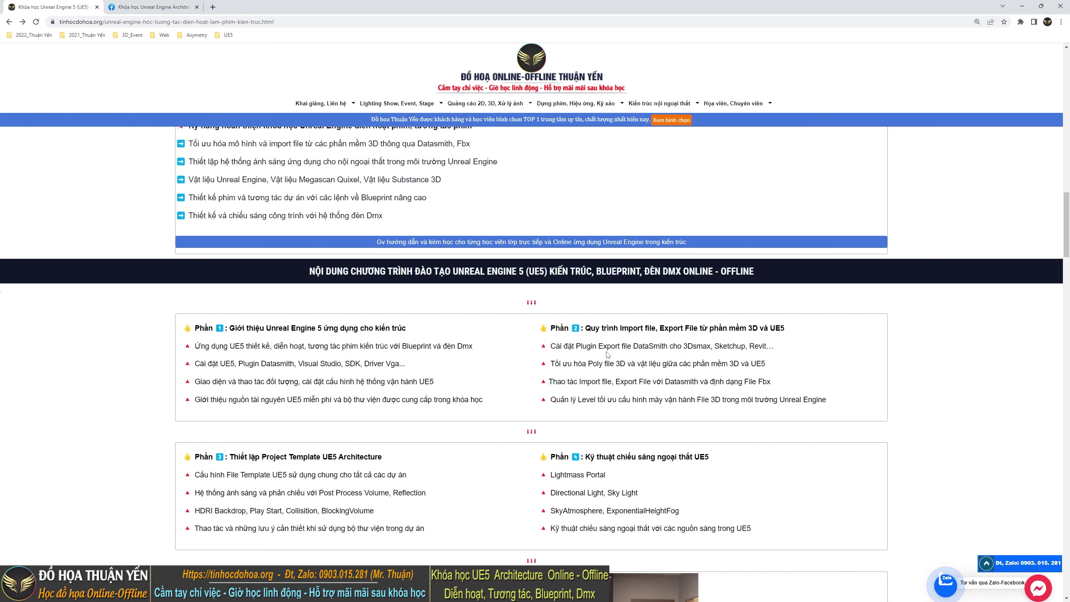
{"action": "scroll", "coordinate": [602, 370], "scroll_direction": "down", "scroll_amount": 1}
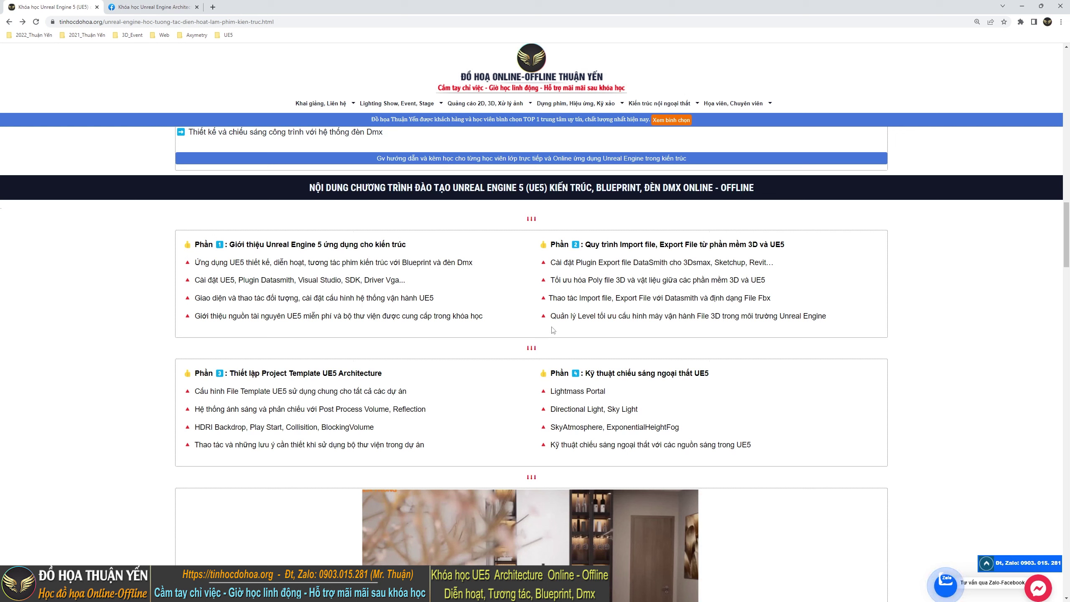
{"action": "left_click_drag", "start_coordinate": [550, 317], "coordinate": [599, 317]}
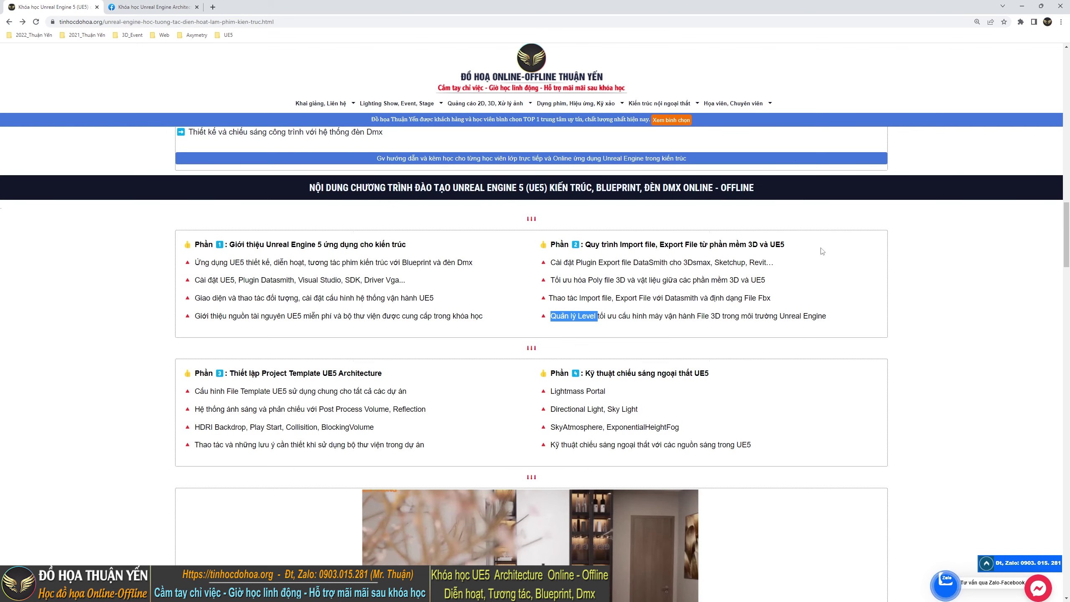
Minimize Chrome and Unreal Editor, then open This PC's Properties to view CPU and RAM
{"action": "left_click", "coordinate": [1029, 5]}
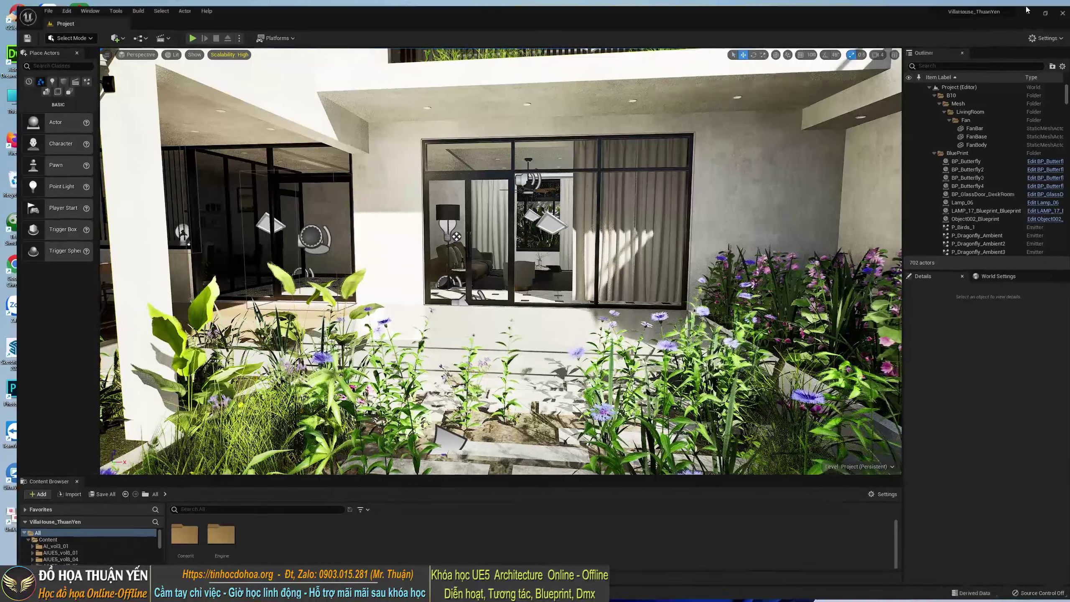
{"action": "left_click", "coordinate": [1027, 9]}
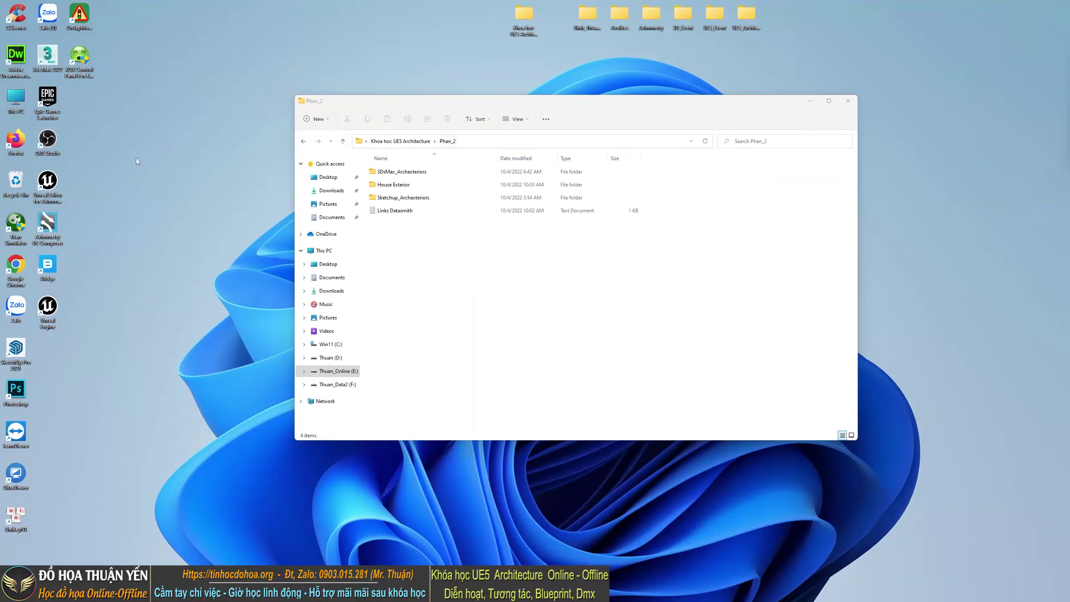
{"action": "right_click", "coordinate": [14, 93]}
{"action": "left_click", "coordinate": [37, 214]}
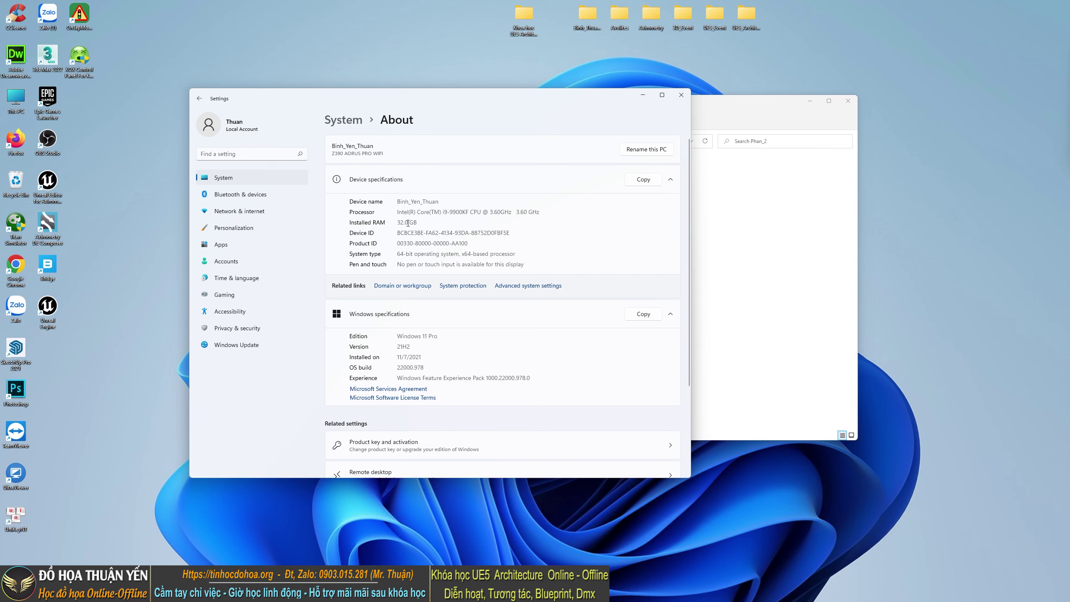
Confirm the NVIDIA GeForce RTX 2060 SUPER under Display adapters, then close Device Manager and Settings
{"action": "scroll", "coordinate": [406, 223], "scroll_direction": "down", "scroll_amount": 3}
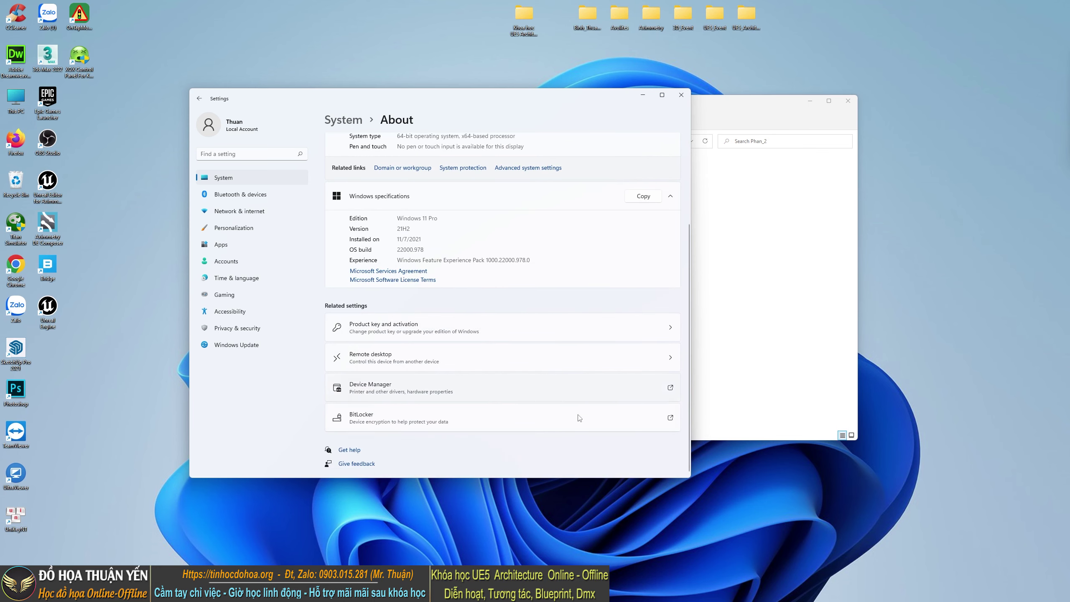
{"action": "left_click", "coordinate": [580, 417]}
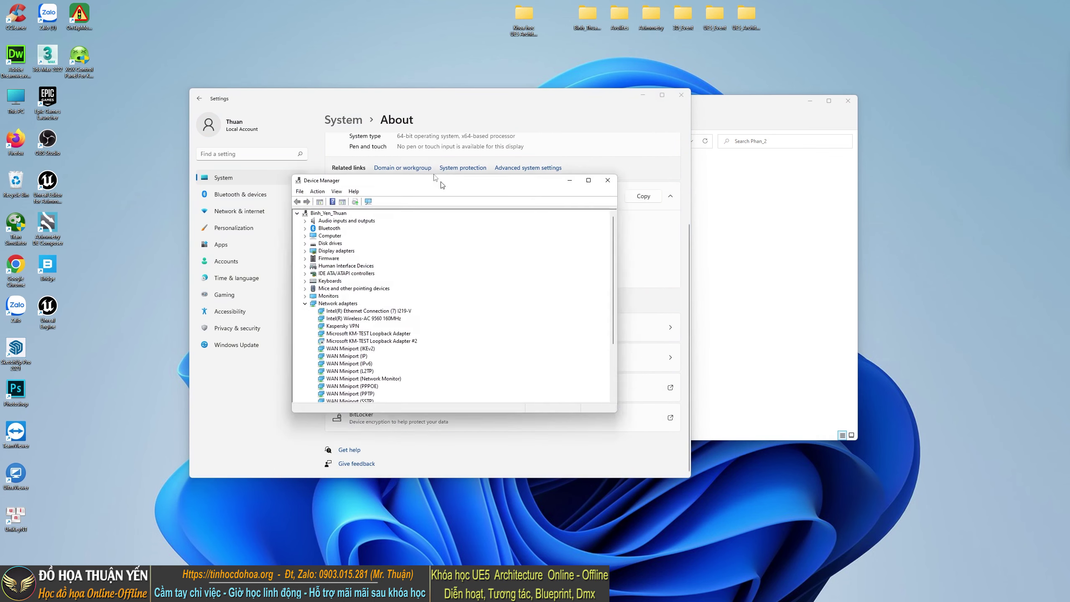
{"action": "double_click", "coordinate": [302, 113]}
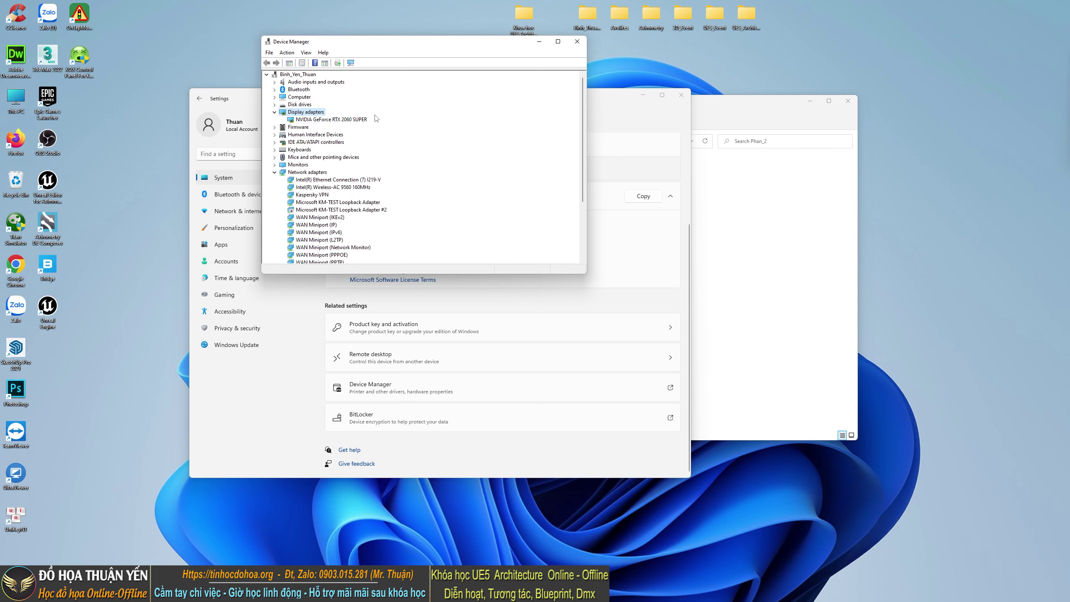
{"action": "left_click", "coordinate": [577, 42]}
{"action": "left_click", "coordinate": [681, 95]}
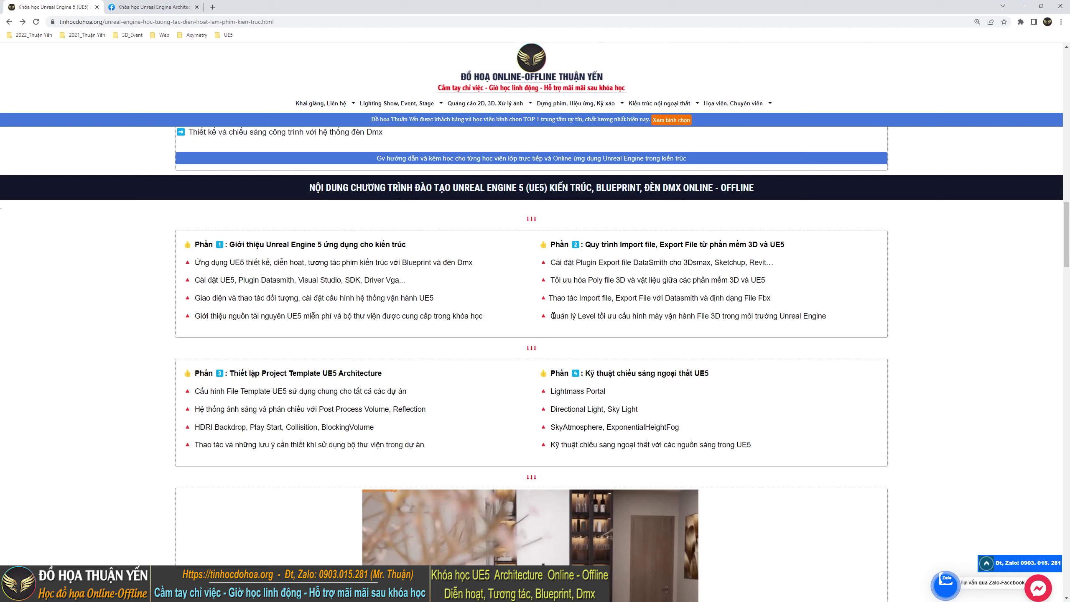
Highlight and deselect 'Quản lý Level', then Alt+Tab to the VillaHouse_ThuanYen Unreal project
{"action": "left_click_drag", "start_coordinate": [551, 315], "coordinate": [601, 318]}
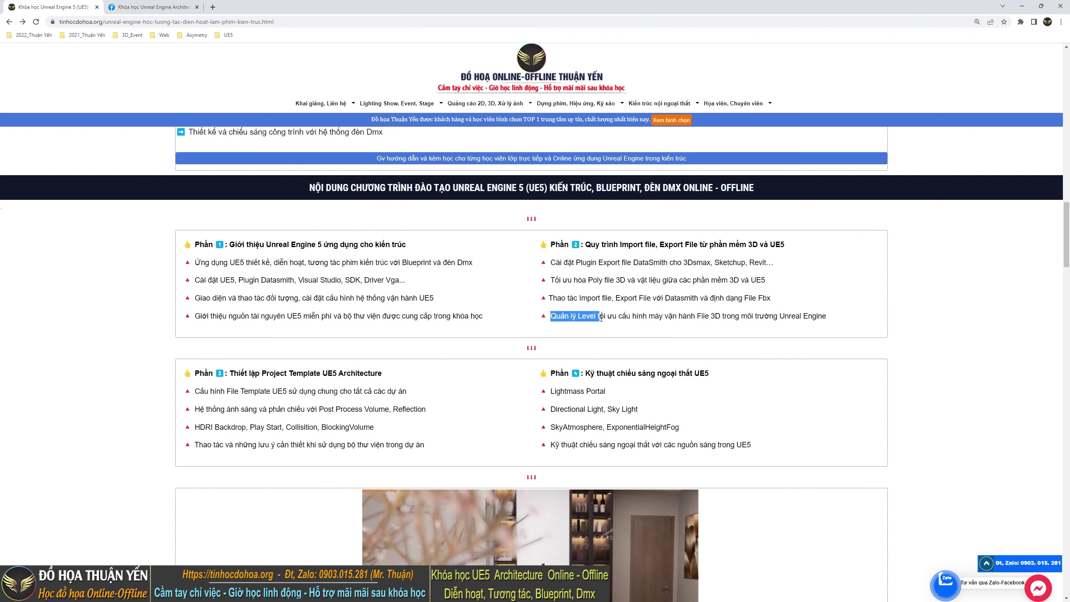
{"action": "left_click", "coordinate": [1063, 347]}
{"action": "key", "text": "alt+Tab"}
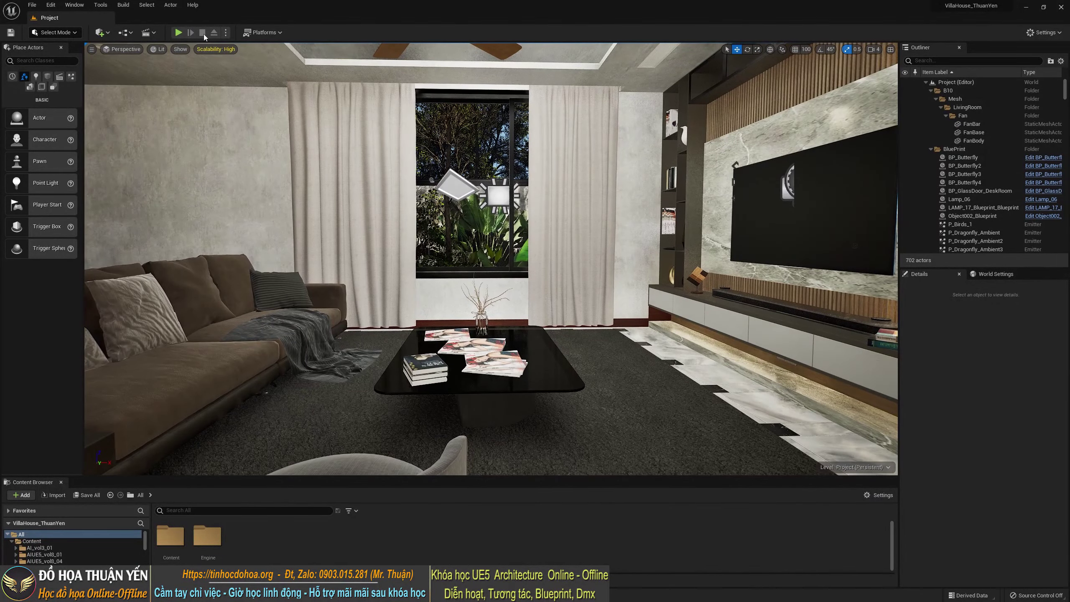
{"action": "left_click", "coordinate": [179, 32]}
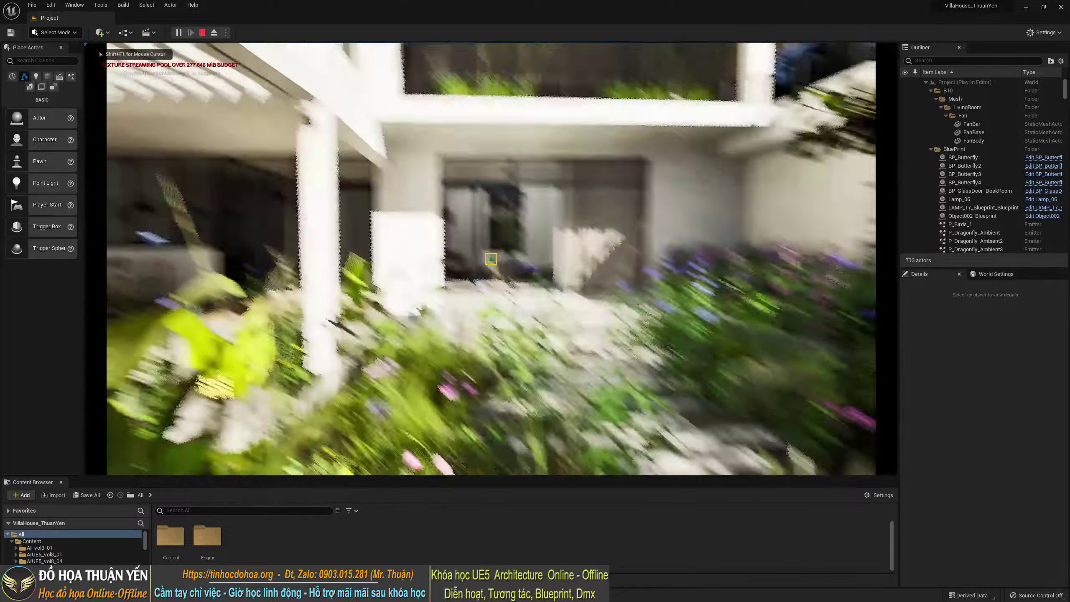
{"action": "key", "text": "w"}
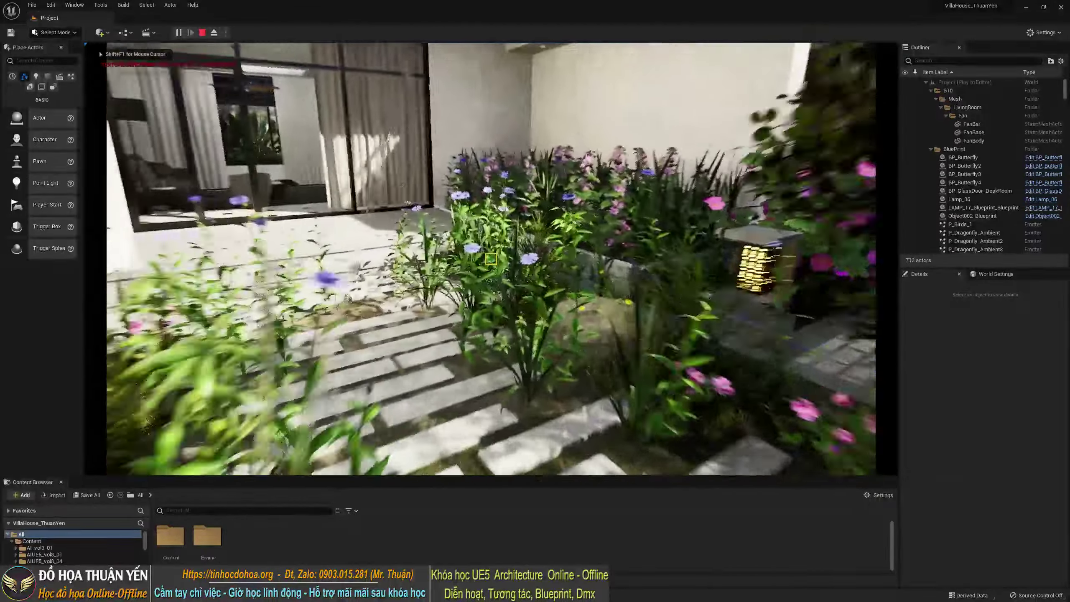
{"action": "key", "text": "w"}
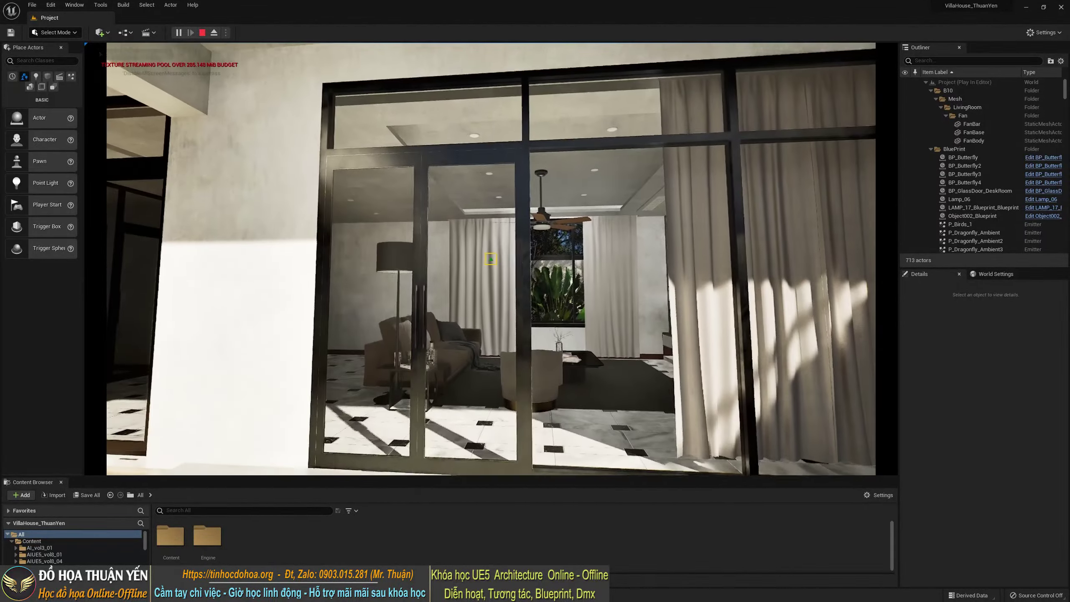
{"action": "key", "text": "w"}
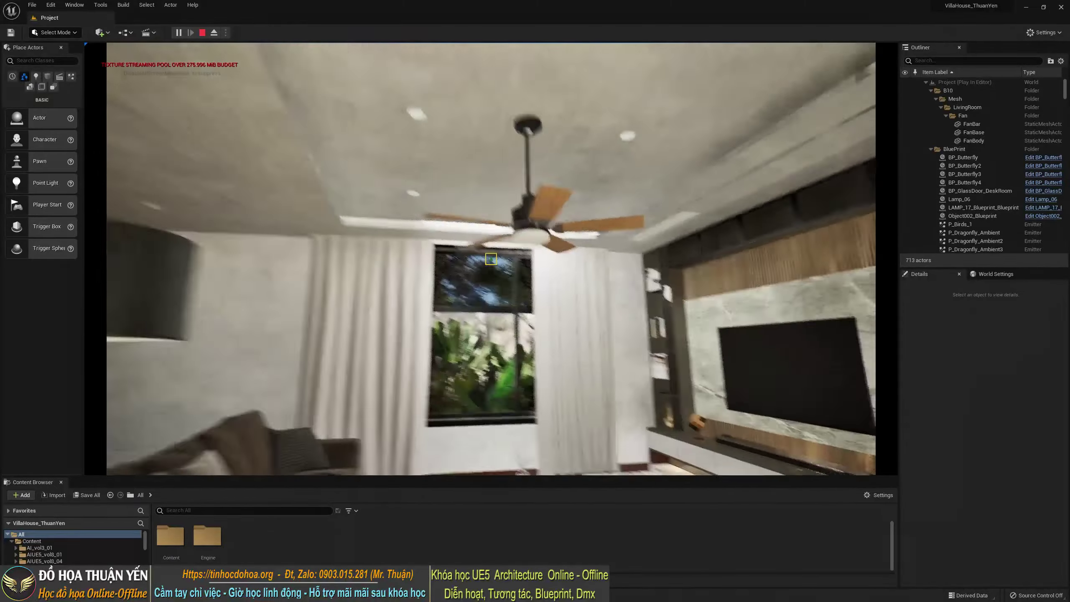
{"action": "key", "text": "w"}
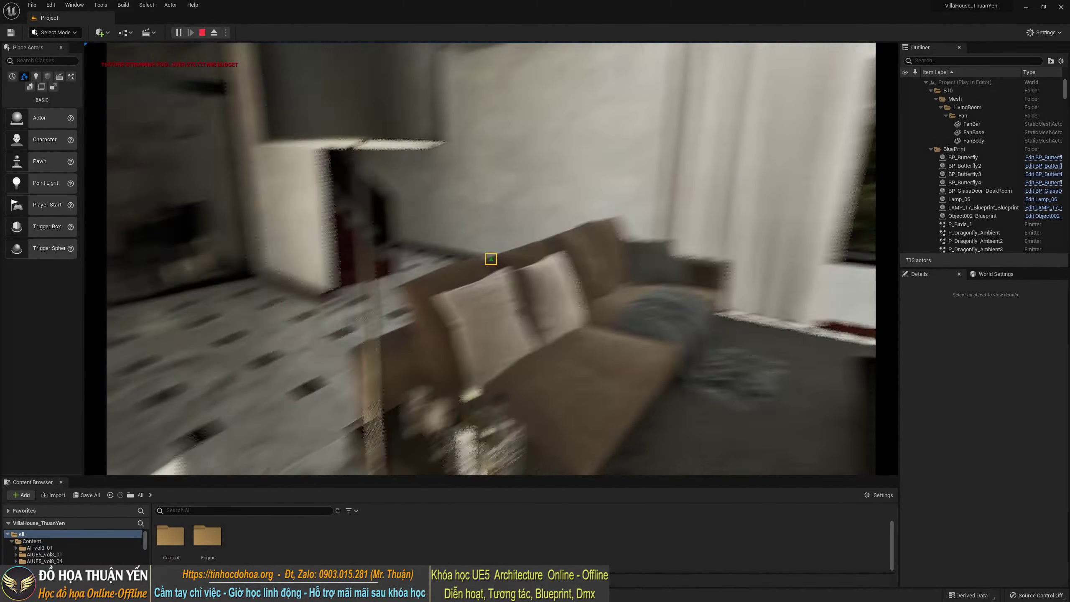
{"action": "key", "text": "w"}
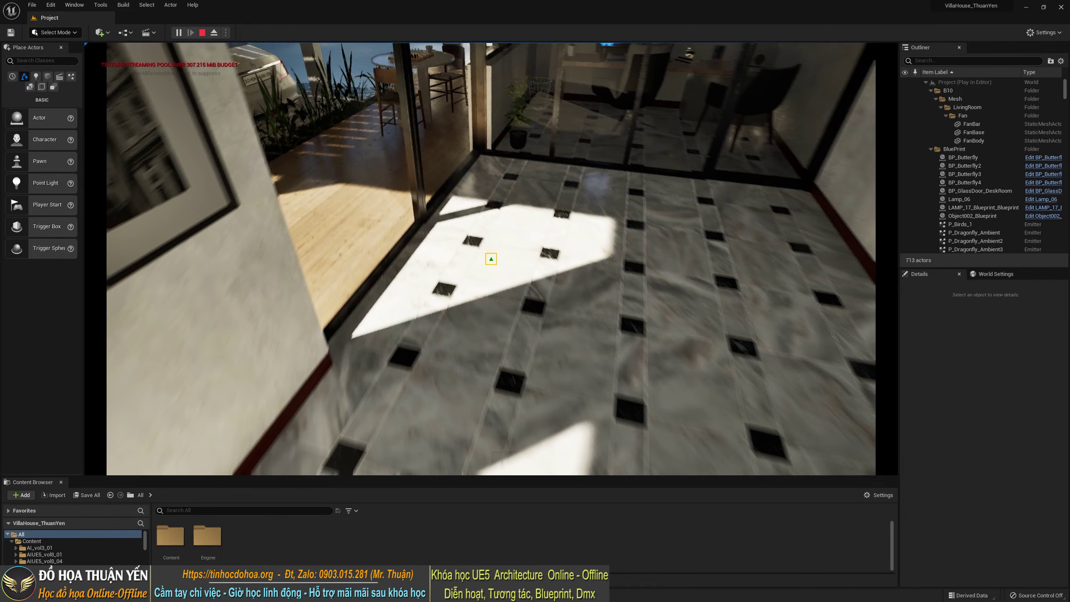
{"action": "key", "text": "w"}
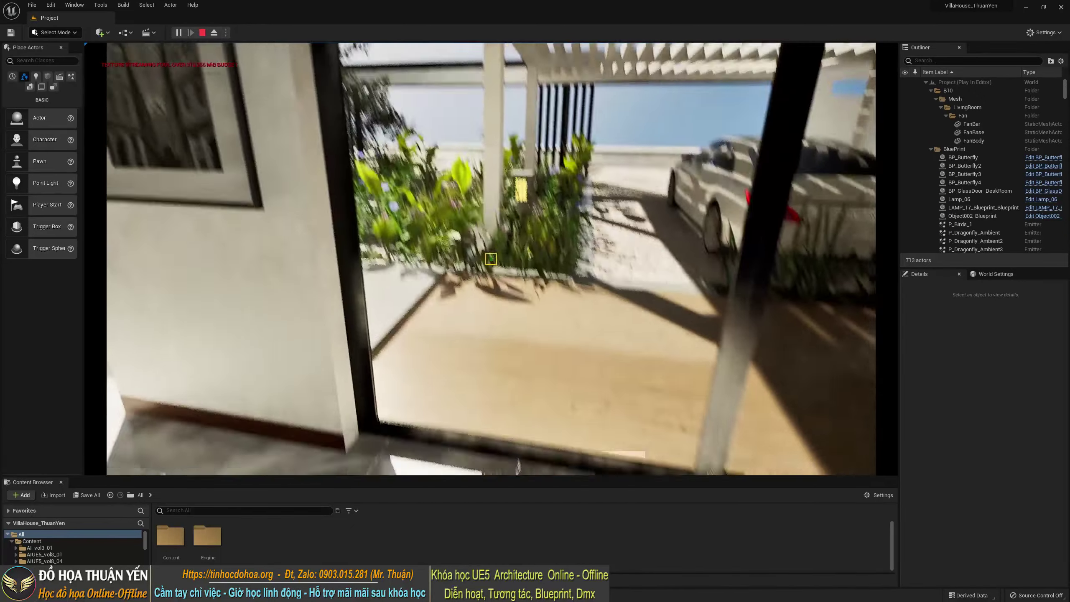
{"action": "key", "text": "s"}
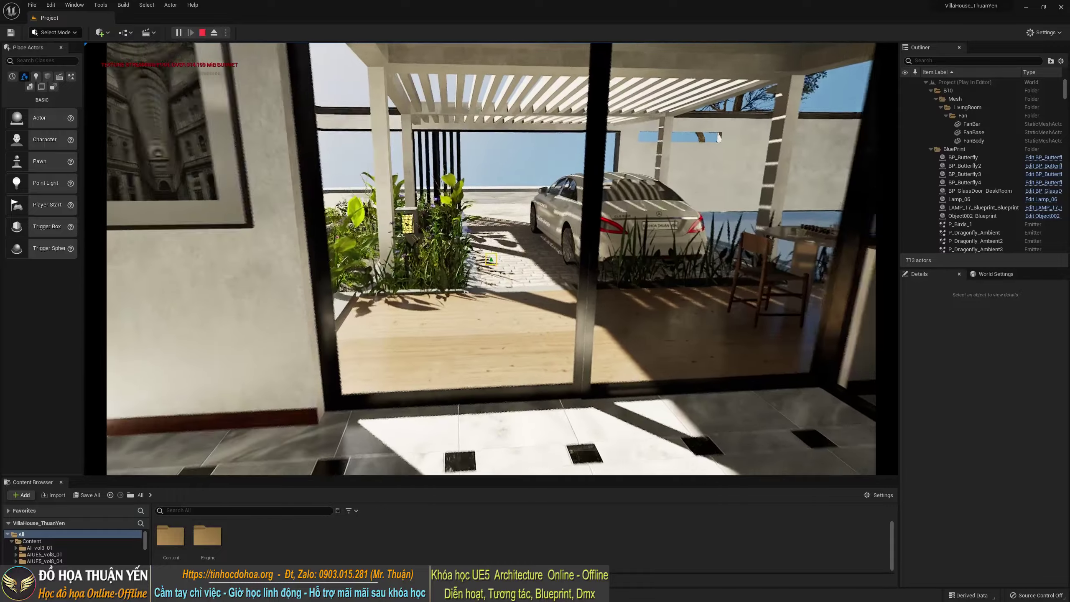
{"action": "key", "text": "w"}
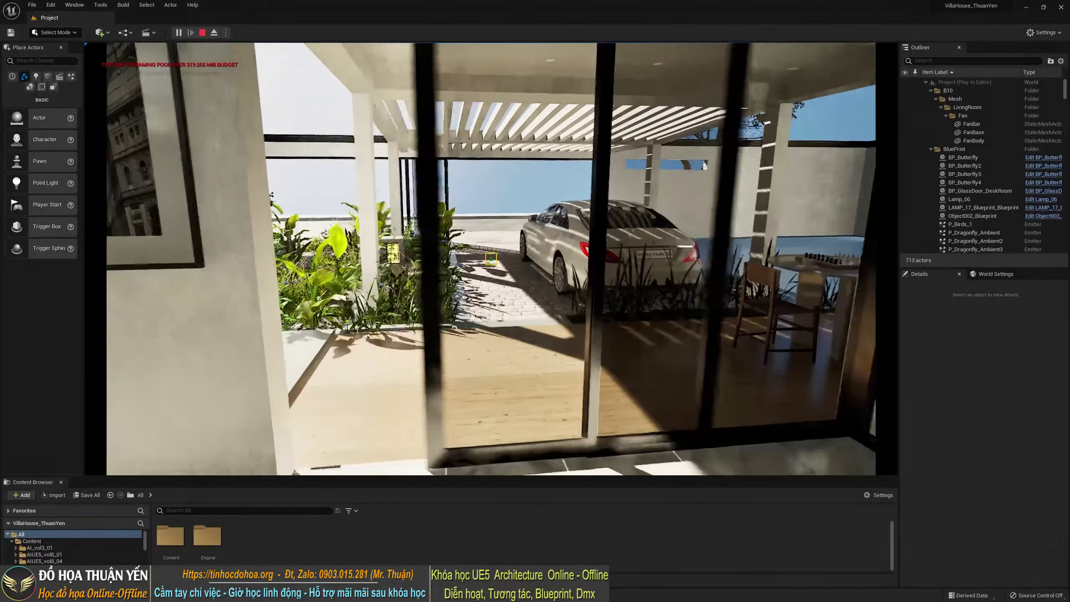
{"action": "key", "text": "w"}
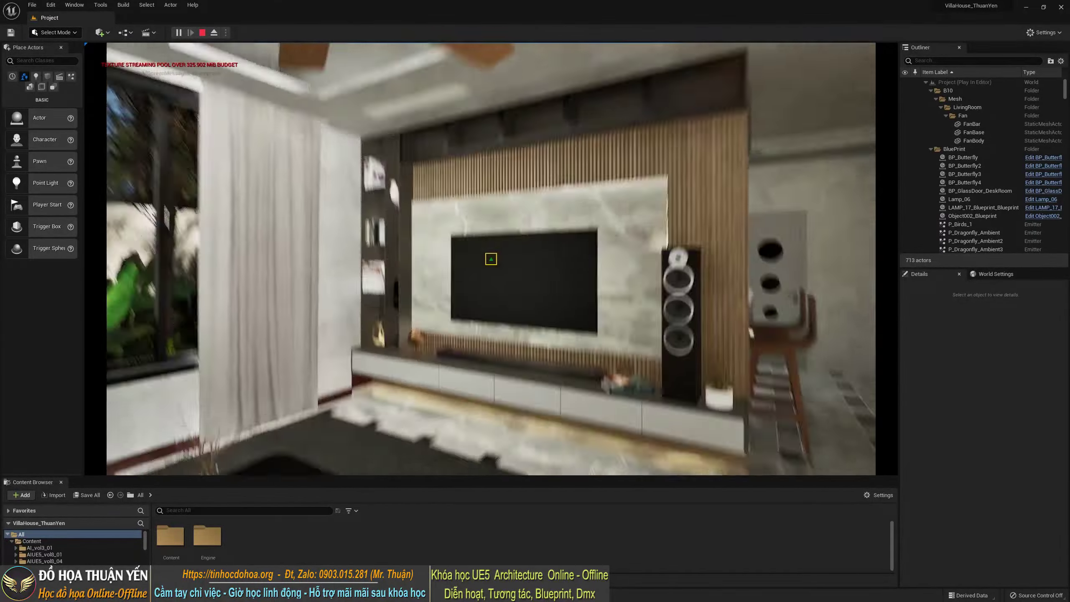
{"action": "key", "text": "Escape"}
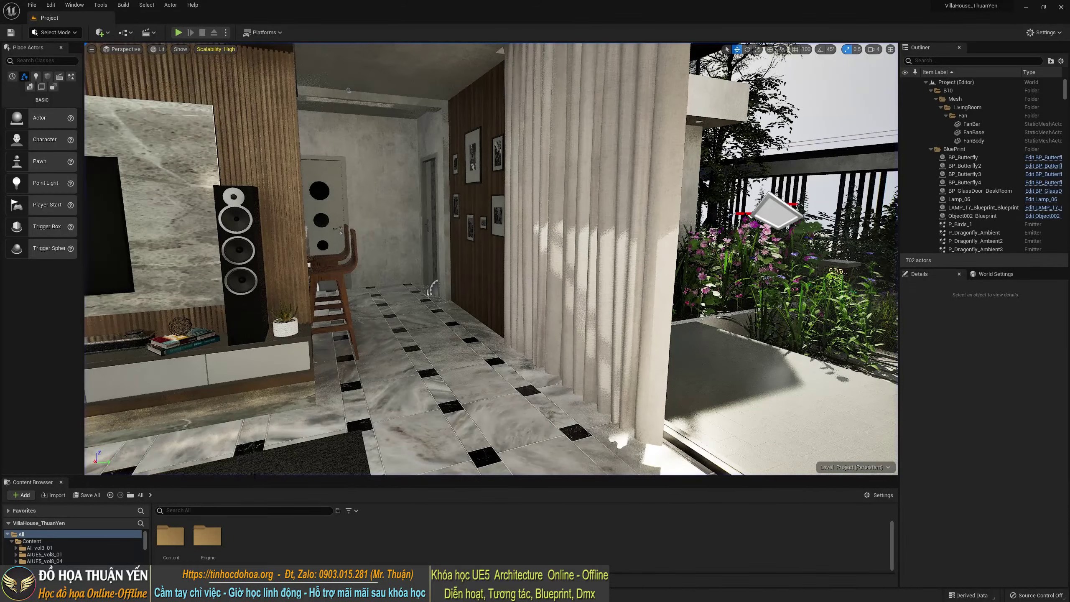
Minimize Unreal and Chrome, then open Links Datasmith from Phan_2 in Notepad and reposition it
{"action": "left_click", "coordinate": [1025, 7]}
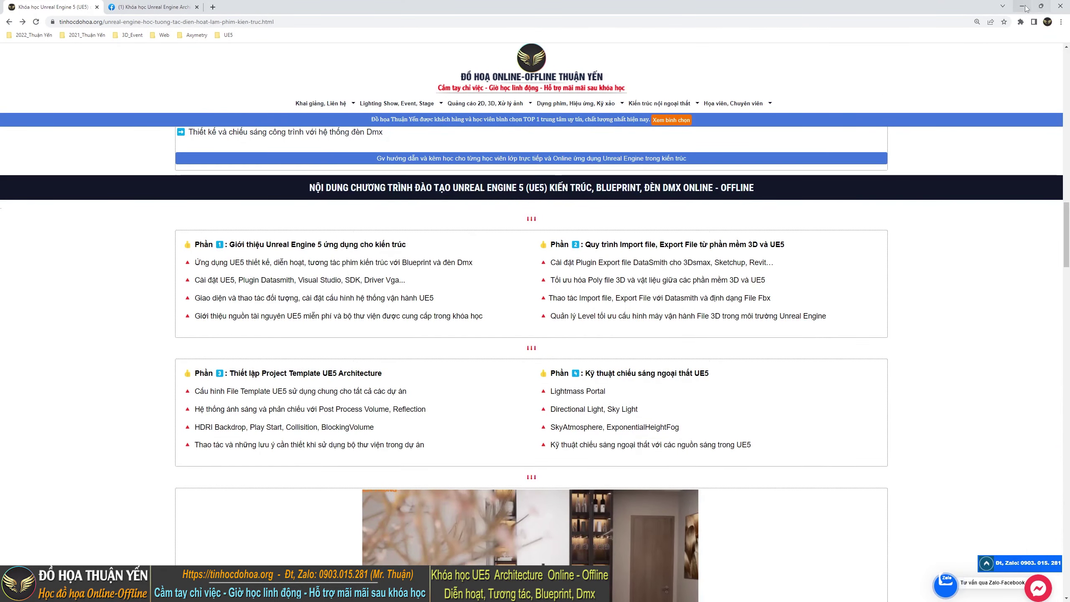
{"action": "left_click", "coordinate": [1024, 6]}
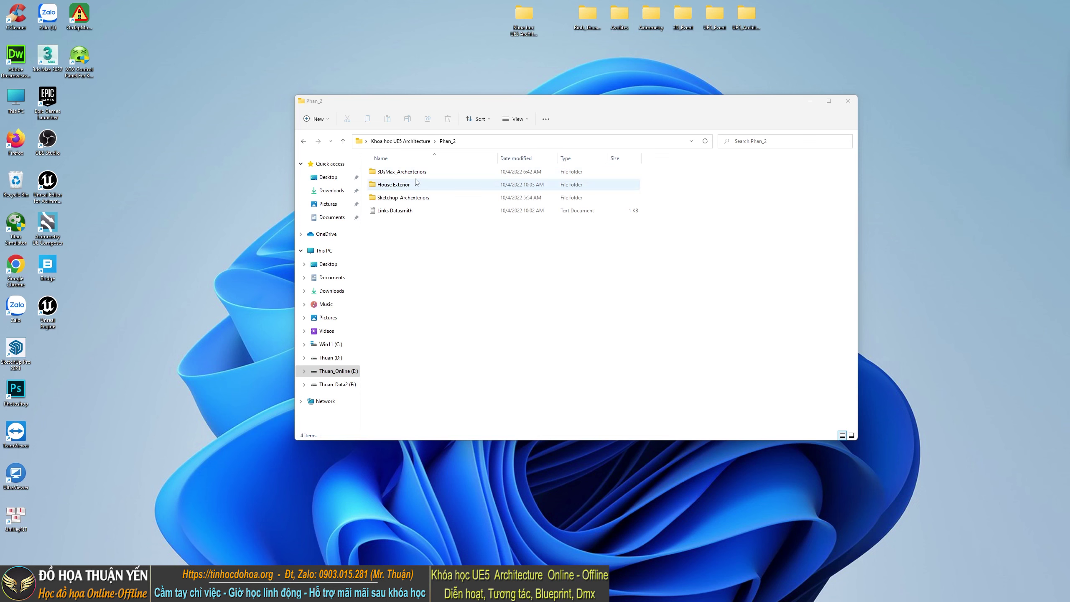
{"action": "left_click", "coordinate": [408, 176]}
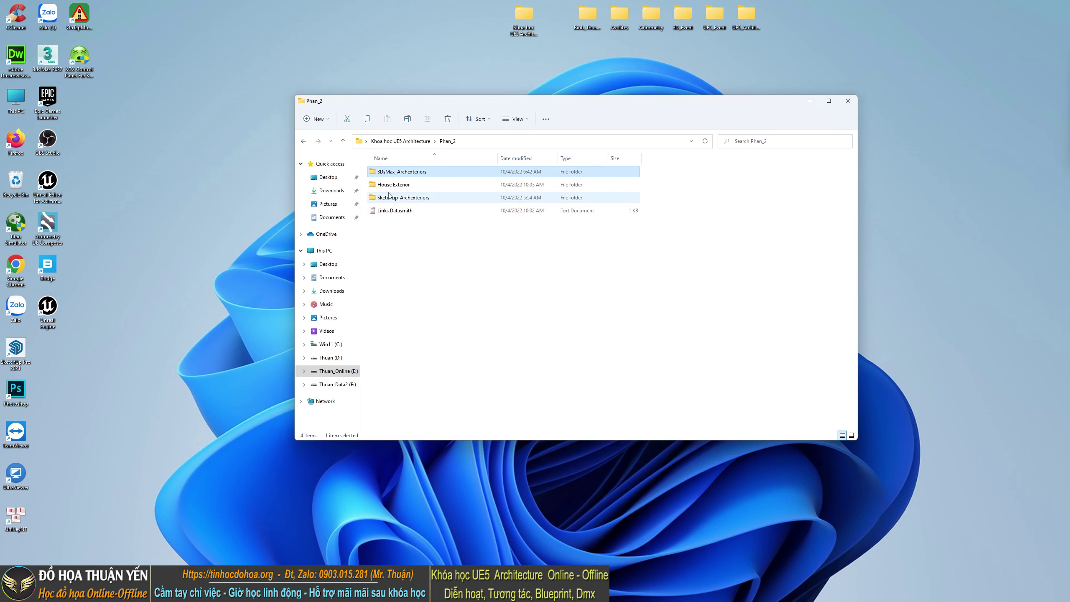
{"action": "left_click", "coordinate": [400, 188]}
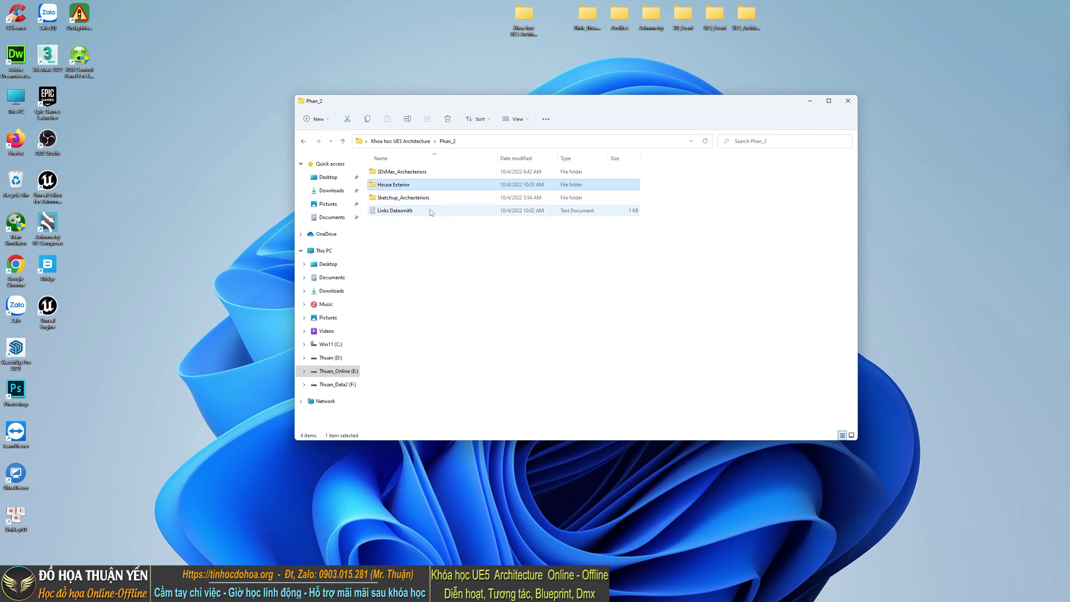
{"action": "left_click", "coordinate": [413, 199]}
{"action": "left_click", "coordinate": [471, 310]}
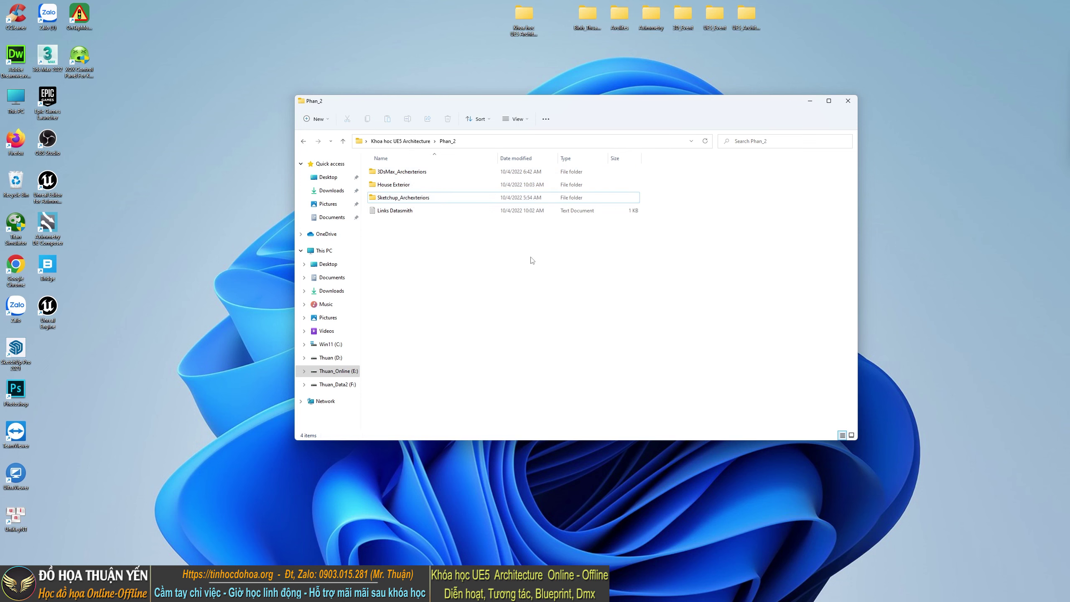
{"action": "double_click", "coordinate": [405, 214]}
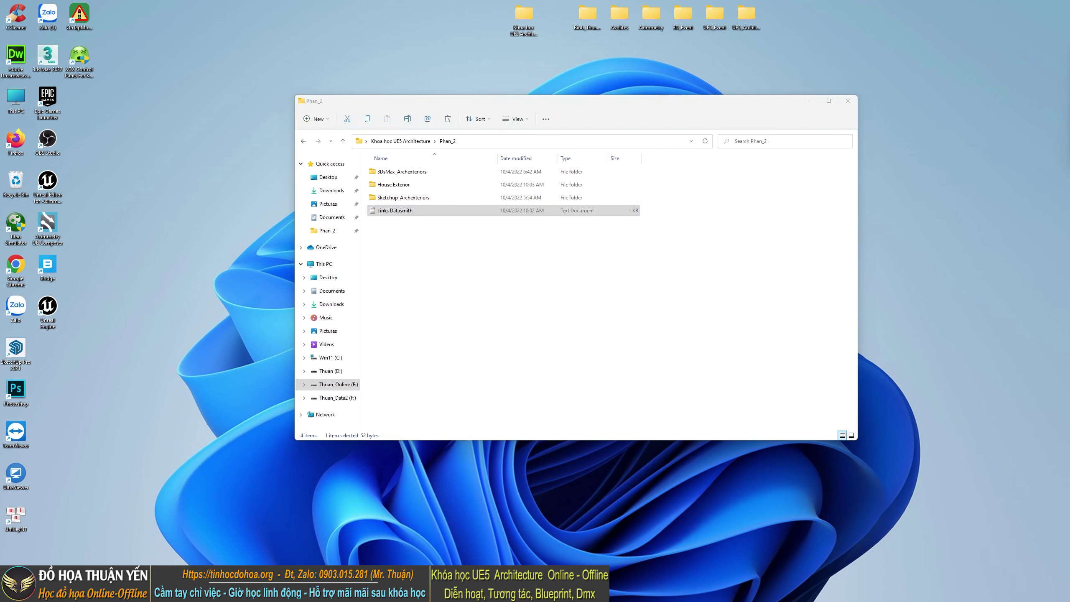
{"action": "left_click_drag", "start_coordinate": [713, 180], "coordinate": [506, 111]}
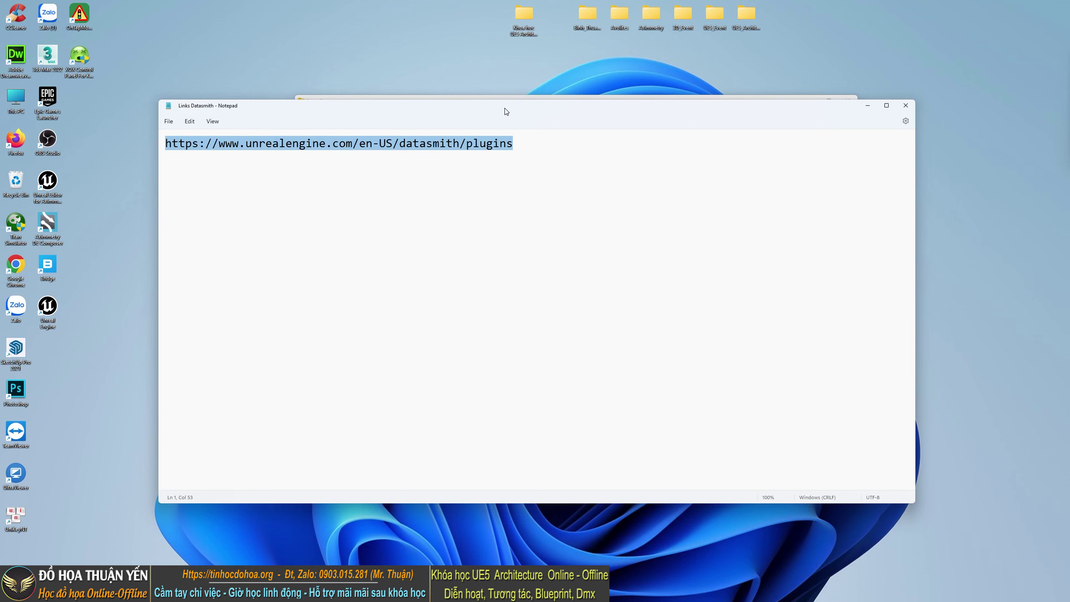
Close the Links Datasmith notes and load the Datasmith export plugins page in a new Chrome tab
{"action": "left_click", "coordinate": [905, 106]}
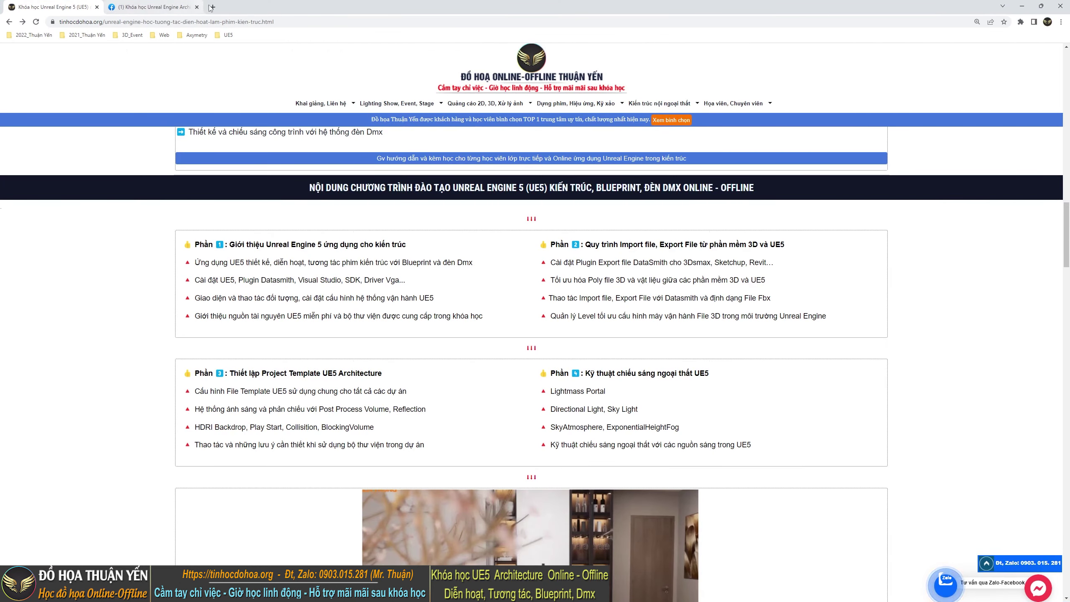
{"action": "left_click", "coordinate": [213, 7]}
{"action": "key", "text": "ctrl+v"}
{"action": "key", "text": "Return"}
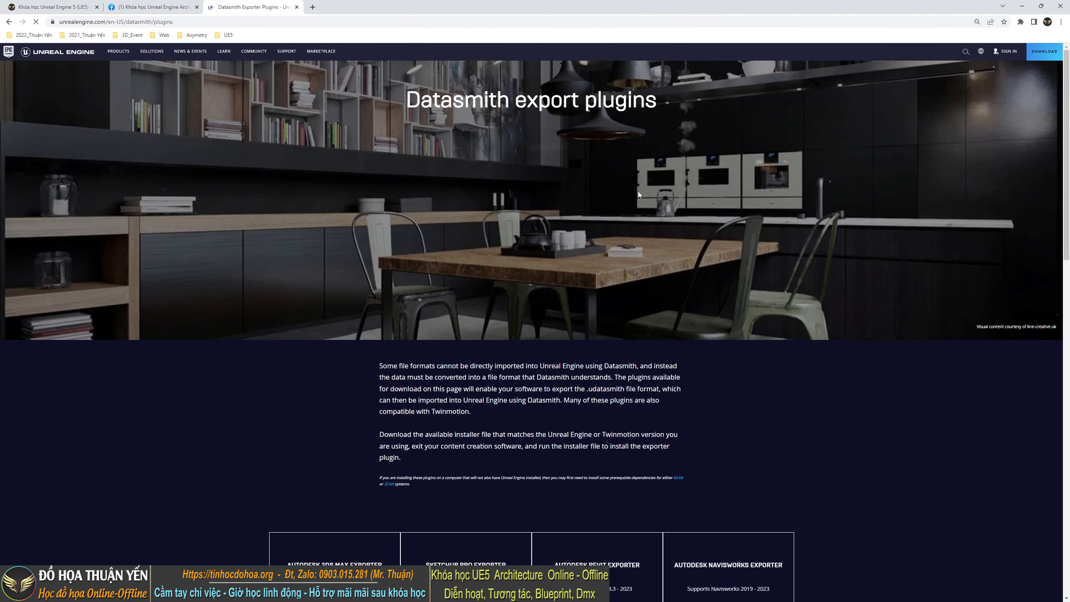
Scroll down to the exporter grid and highlight the Revit exporter title
{"action": "scroll", "coordinate": [531, 294], "scroll_direction": "down", "scroll_amount": 1}
{"action": "scroll", "coordinate": [532, 294], "scroll_direction": "down", "scroll_amount": 5}
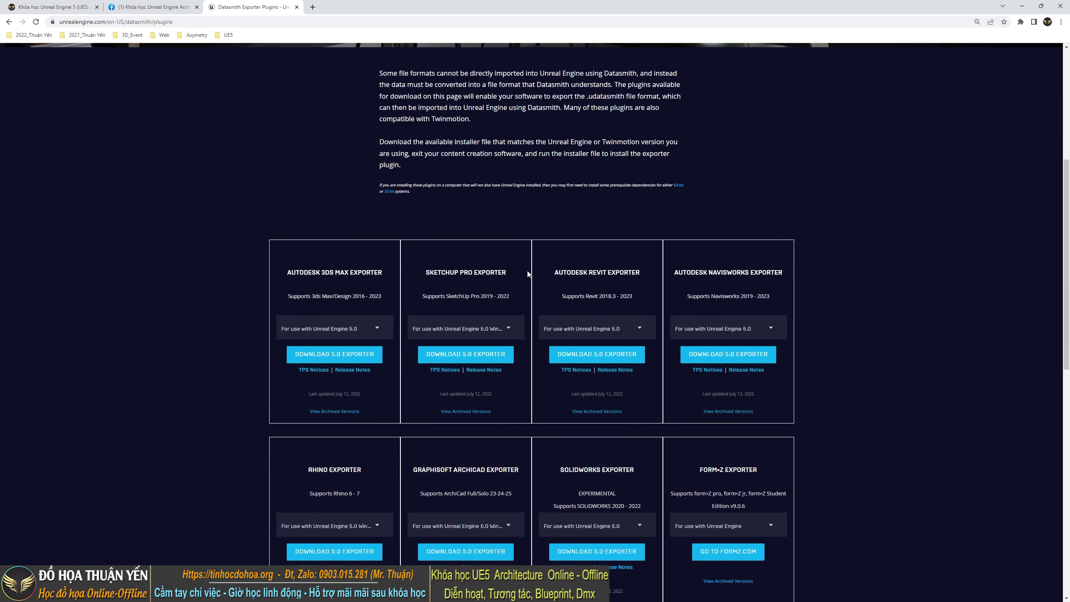
{"action": "scroll", "coordinate": [458, 444], "scroll_direction": "down", "scroll_amount": 3}
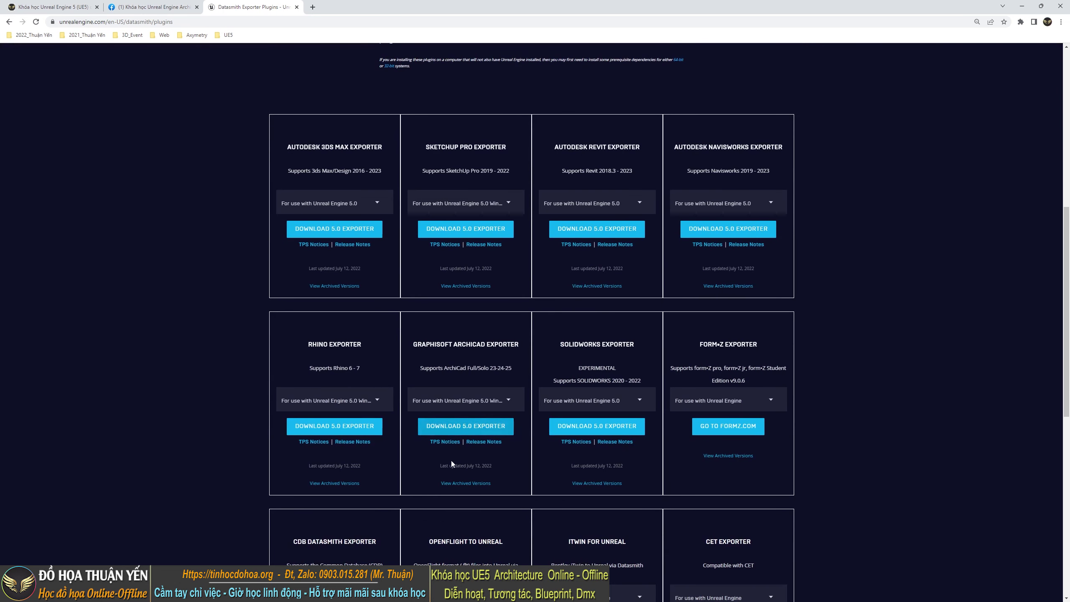
{"action": "scroll", "coordinate": [450, 458], "scroll_direction": "up", "scroll_amount": 2}
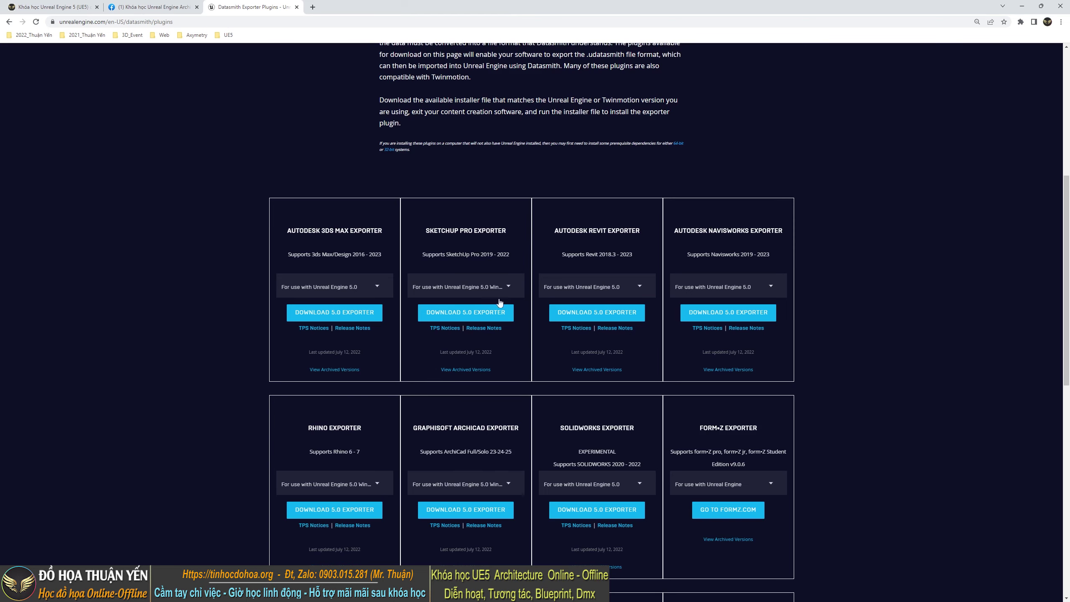
{"action": "left_click_drag", "start_coordinate": [588, 232], "coordinate": [608, 231]}
{"action": "left_click", "coordinate": [809, 217]}
Highlight the Navisworks, Rhino and SolidWorks exporter titles while scrolling the grid
{"action": "left_click_drag", "start_coordinate": [699, 231], "coordinate": [733, 231]}
{"action": "left_click_drag", "start_coordinate": [309, 428], "coordinate": [337, 428]}
{"action": "scroll", "coordinate": [832, 393], "scroll_direction": "down", "scroll_amount": 2}
{"action": "left_click_drag", "start_coordinate": [561, 344], "coordinate": [589, 344]}
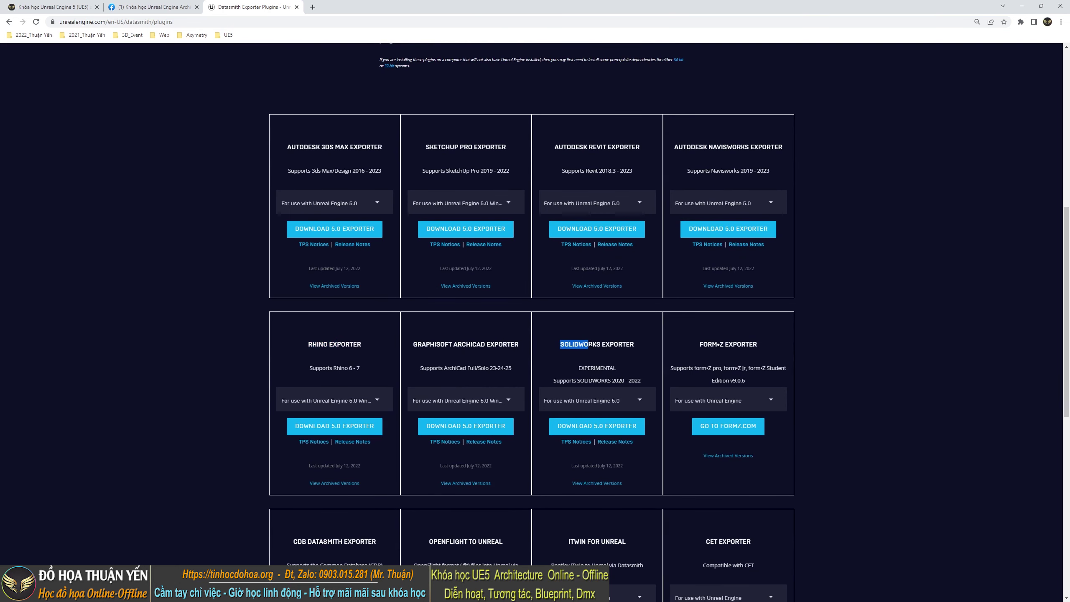
{"action": "scroll", "coordinate": [278, 430], "scroll_direction": "down", "scroll_amount": 3}
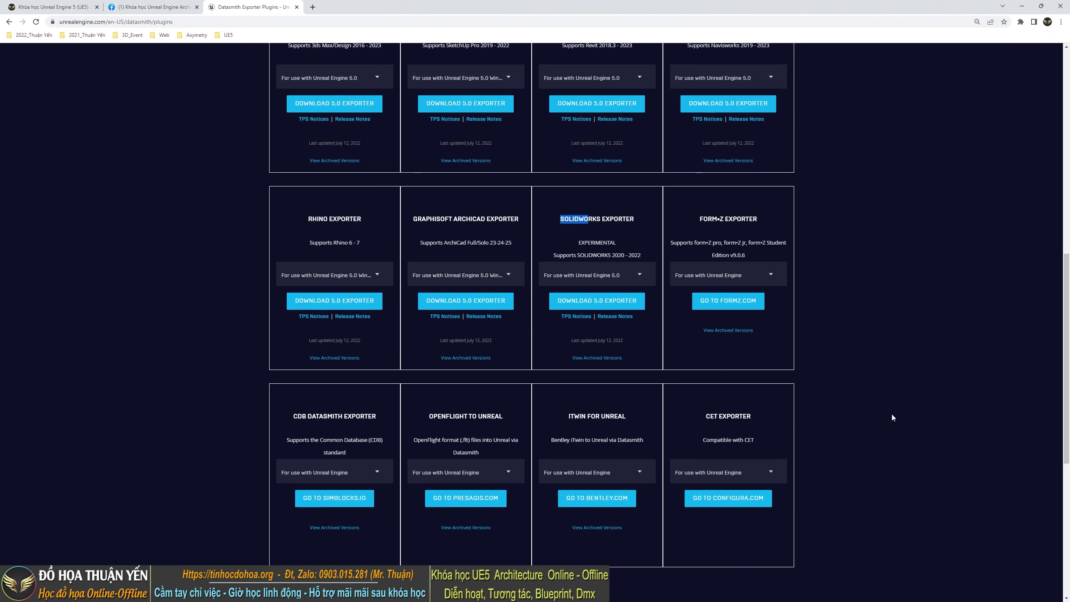
{"action": "scroll", "coordinate": [908, 401], "scroll_direction": "up", "scroll_amount": 3}
{"action": "left_click", "coordinate": [908, 401]}
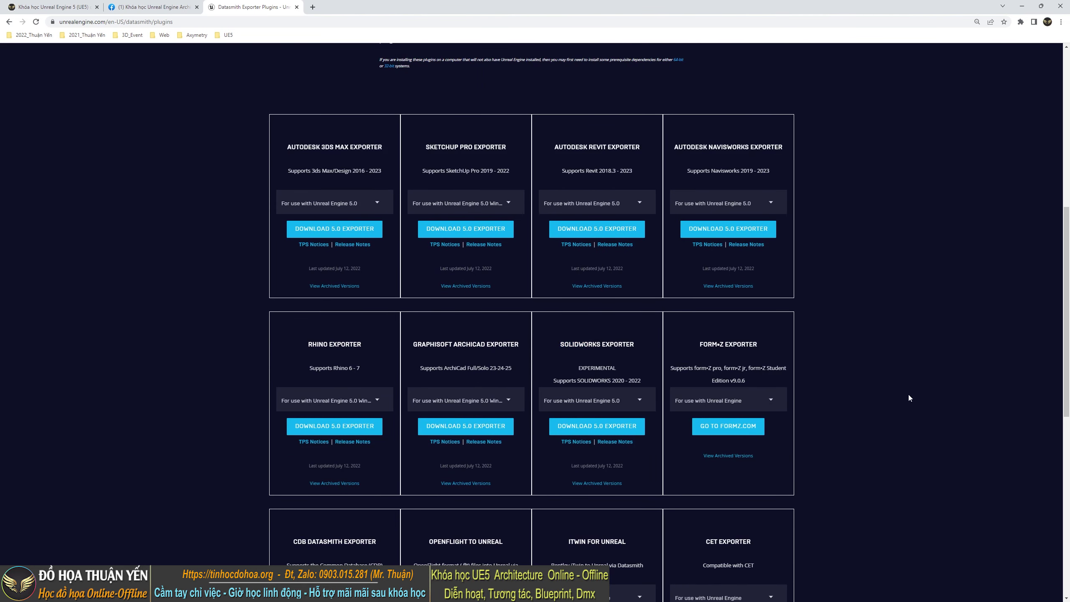
{"action": "scroll", "coordinate": [894, 436], "scroll_direction": "up", "scroll_amount": 3}
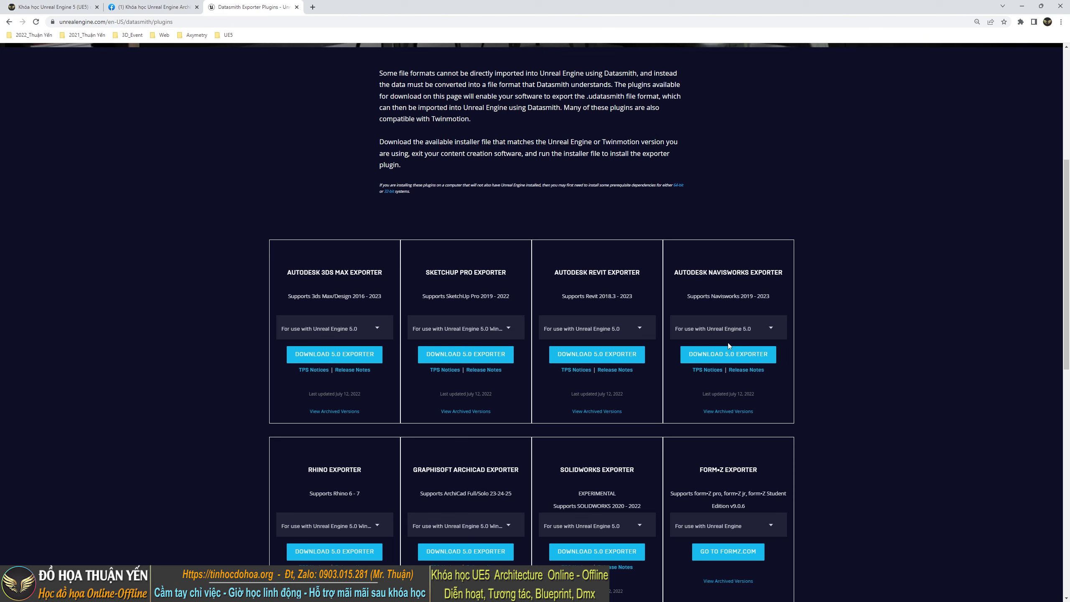
{"action": "left_click_drag", "start_coordinate": [317, 273], "coordinate": [336, 272]}
{"action": "left_click_drag", "start_coordinate": [434, 272], "coordinate": [458, 272]}
{"action": "left_click_drag", "start_coordinate": [580, 273], "coordinate": [597, 272]}
{"action": "scroll", "coordinate": [813, 333], "scroll_direction": "down", "scroll_amount": 3}
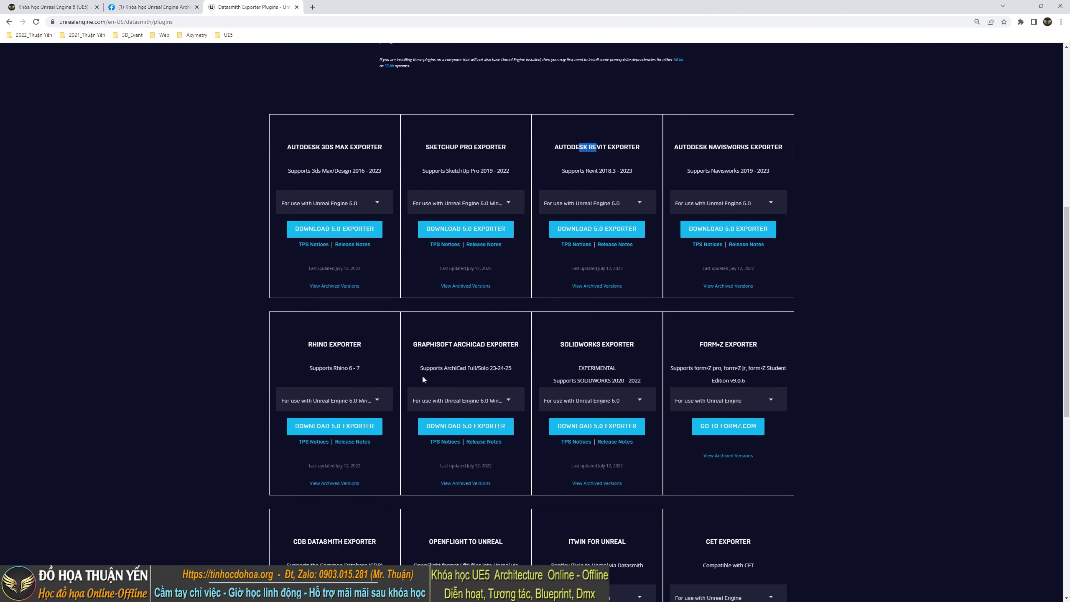
{"action": "left_click_drag", "start_coordinate": [309, 344], "coordinate": [354, 344]}
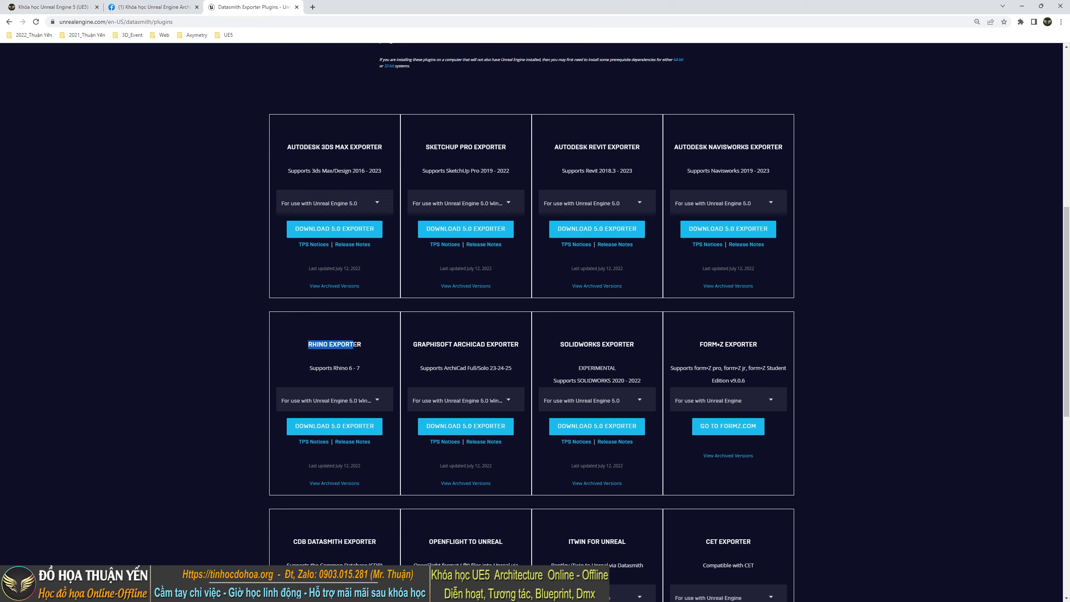
{"action": "left_click", "coordinate": [884, 377]}
{"action": "scroll", "coordinate": [822, 394], "scroll_direction": "down", "scroll_amount": 6}
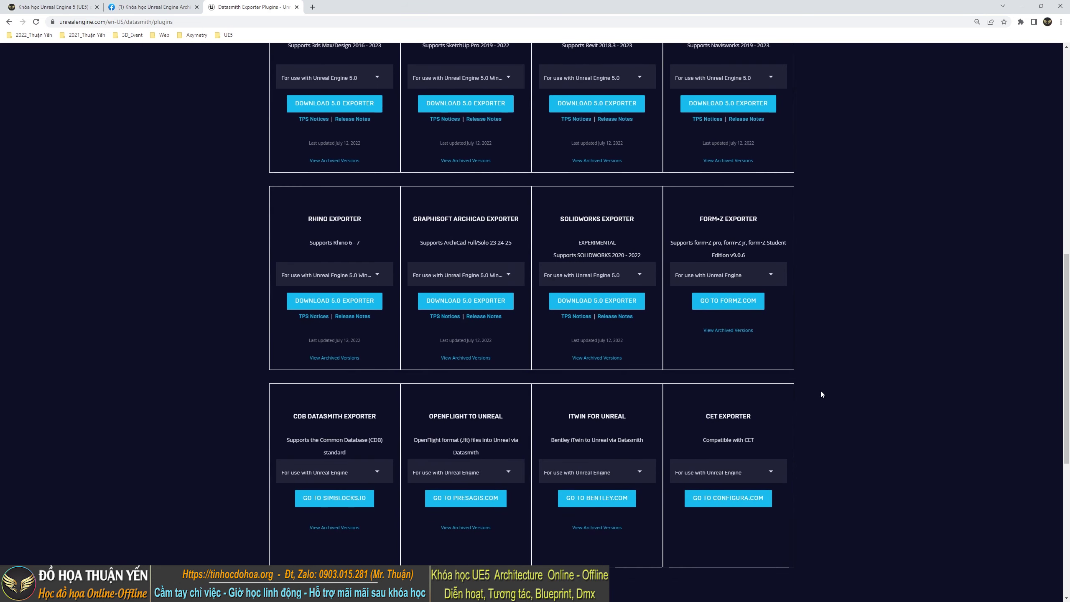
{"action": "scroll", "coordinate": [821, 390], "scroll_direction": "up", "scroll_amount": 3}
{"action": "scroll", "coordinate": [822, 390], "scroll_direction": "up", "scroll_amount": 3}
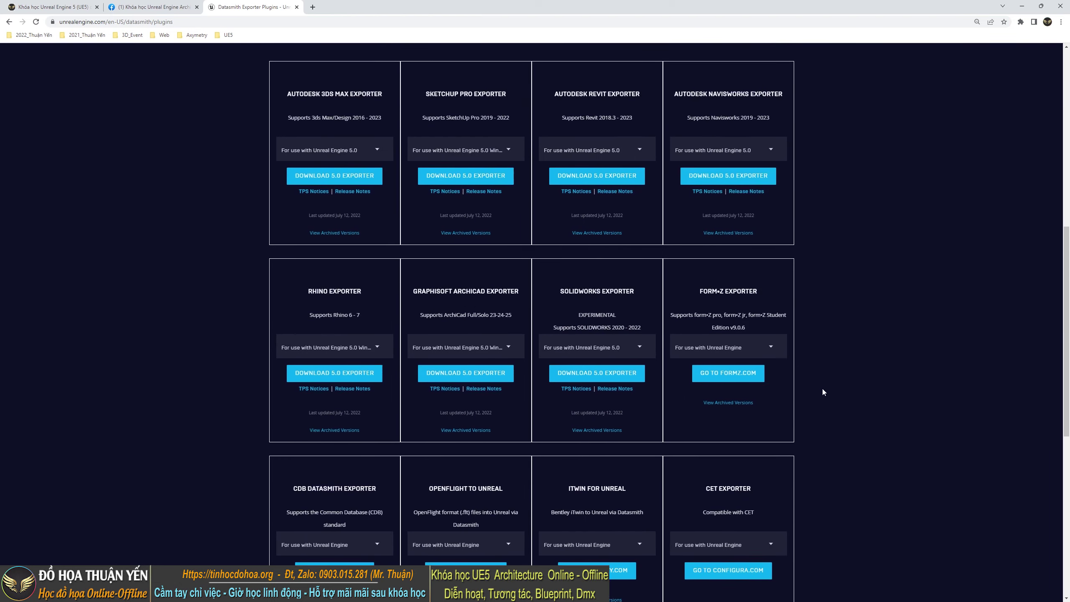
{"action": "scroll", "coordinate": [823, 389], "scroll_direction": "up", "scroll_amount": 3}
{"action": "scroll", "coordinate": [839, 391], "scroll_direction": "up", "scroll_amount": 2}
{"action": "scroll", "coordinate": [852, 380], "scroll_direction": "down", "scroll_amount": 4}
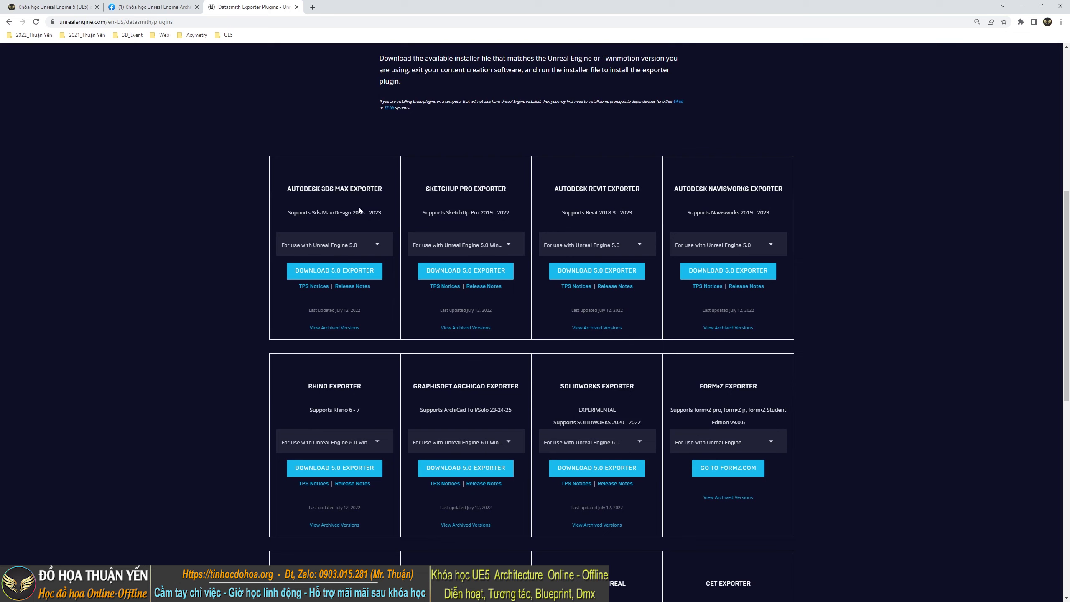
Pick Unreal Engine 5.0 on the 3ds Max card and request its exporter download
{"action": "left_click", "coordinate": [328, 248]}
{"action": "left_click", "coordinate": [346, 242]}
{"action": "left_click", "coordinate": [362, 271]}
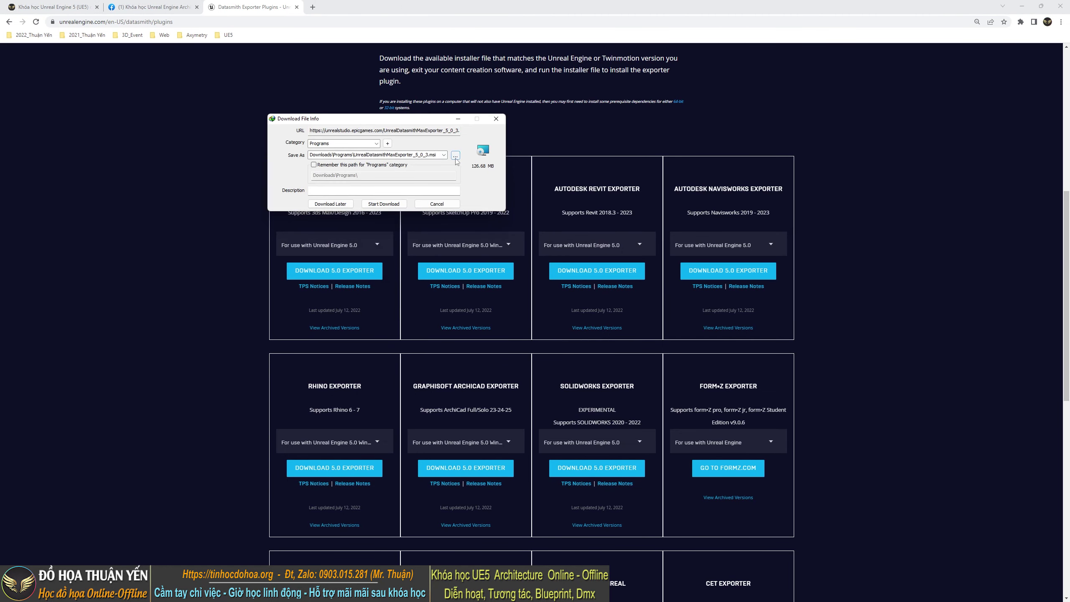
Save the exporter installer to the Desktop, start the download, and minimise Chrome
{"action": "left_click", "coordinate": [456, 155]}
{"action": "left_click", "coordinate": [37, 72]}
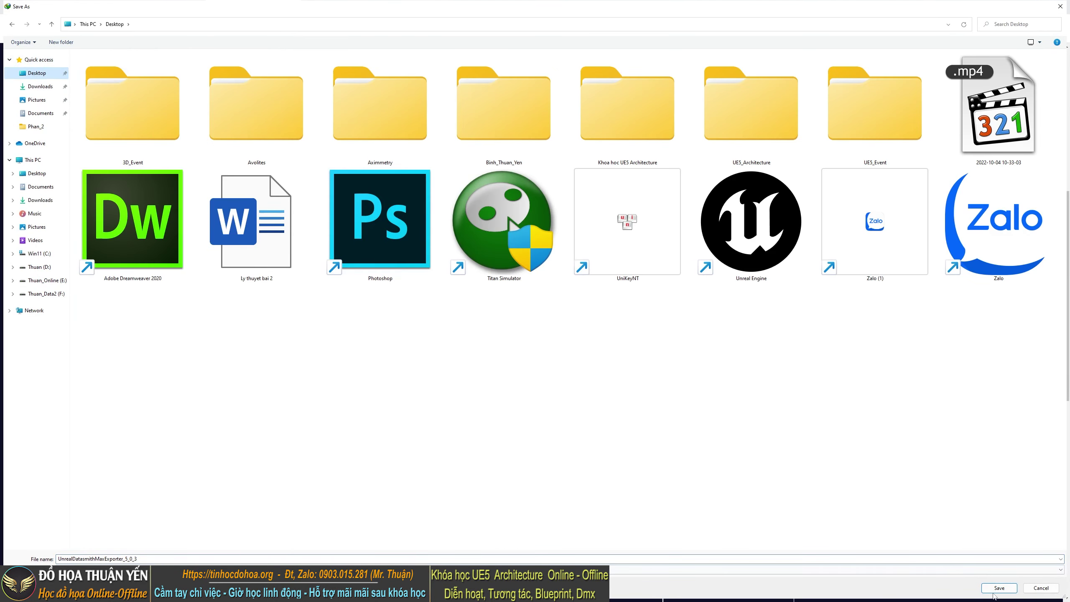
{"action": "left_click", "coordinate": [995, 591]}
{"action": "left_click", "coordinate": [382, 207]}
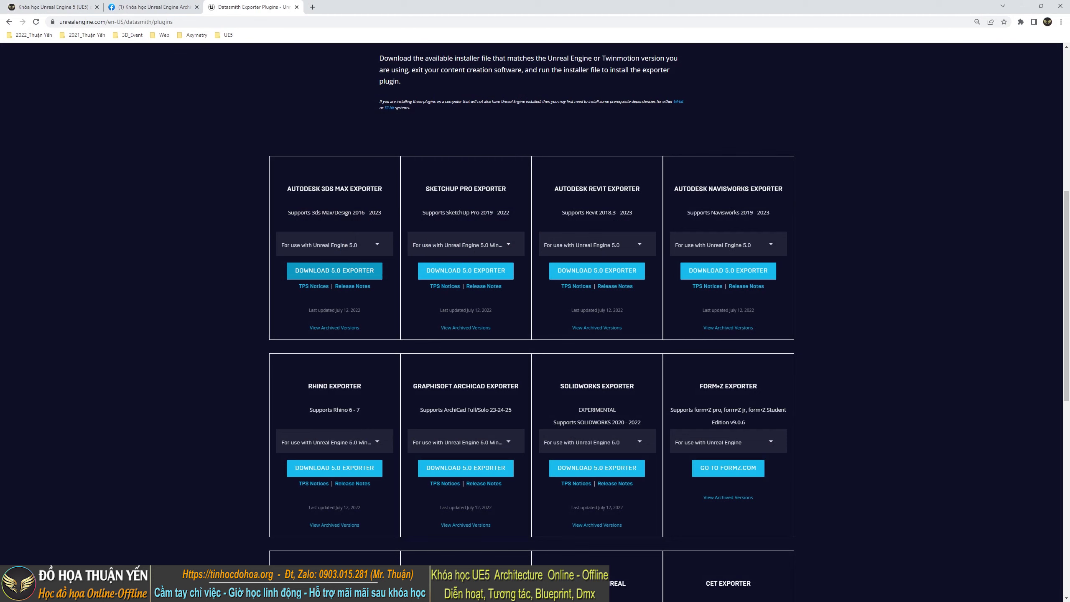
{"action": "left_click", "coordinate": [1022, 6]}
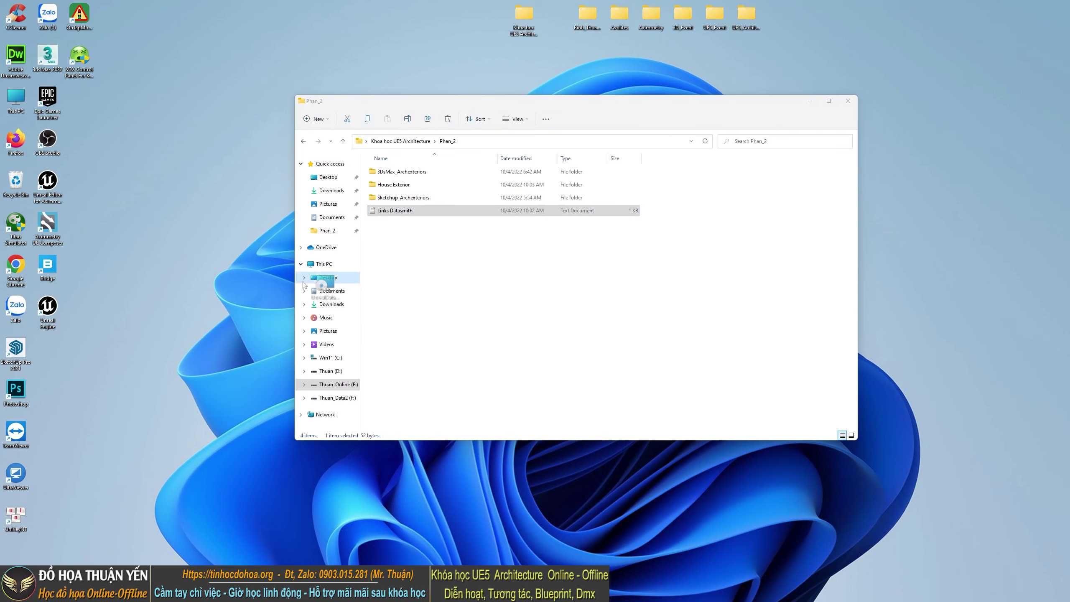
Place the installer on the desktop, accept the license, install for 3ds Max 2022, then close setup
{"action": "left_click_drag", "start_coordinate": [311, 278], "coordinate": [144, 180]}
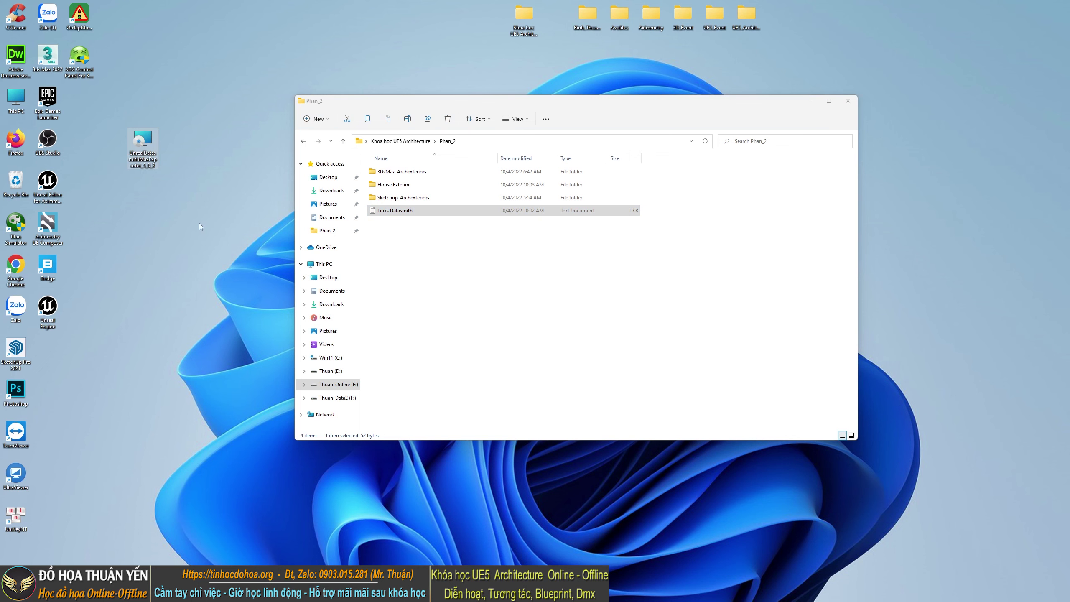
{"action": "left_click", "coordinate": [951, 308]}
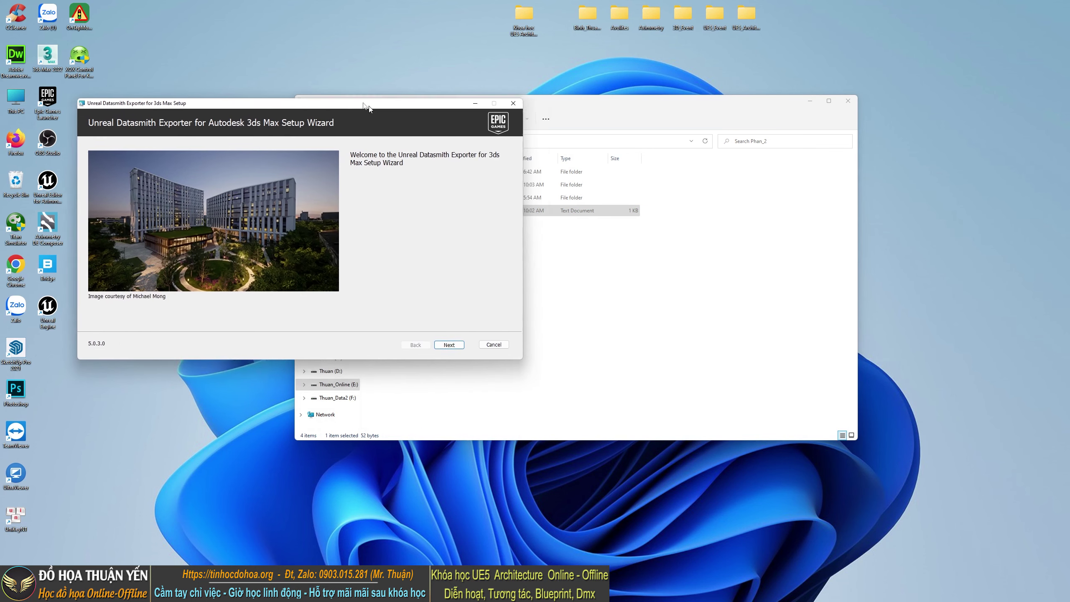
{"action": "left_click", "coordinate": [462, 312]}
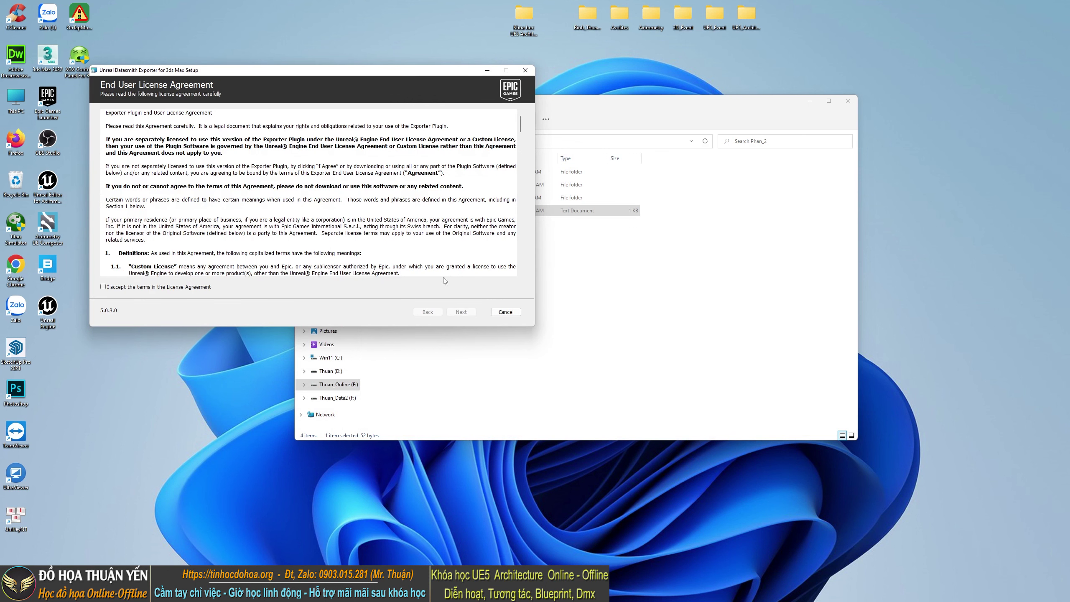
{"action": "left_click", "coordinate": [104, 287]}
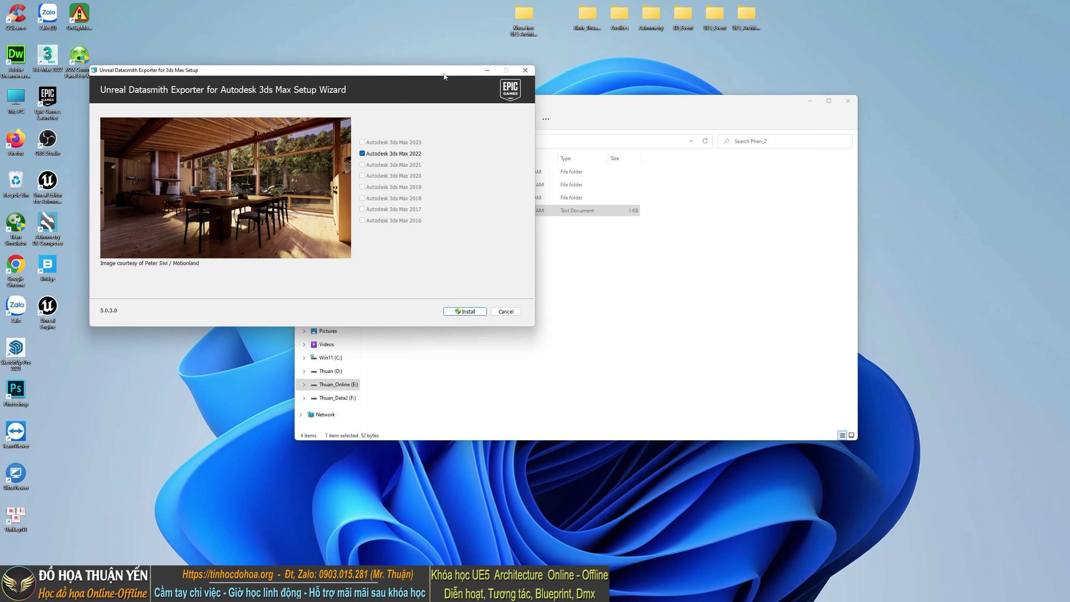
{"action": "mouse_move", "coordinate": [444, 76]}
{"action": "left_mouse_down"}
{"action": "mouse_move", "coordinate": [447, 301]}
{"action": "mouse_move", "coordinate": [475, 204]}
{"action": "left_mouse_up"}
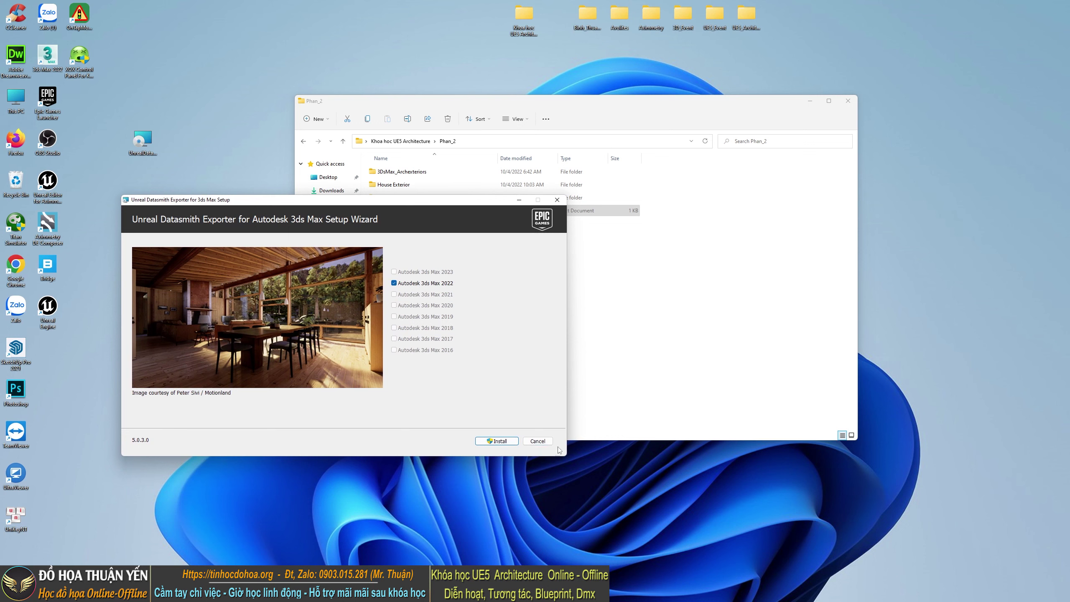
{"action": "left_click", "coordinate": [497, 441]}
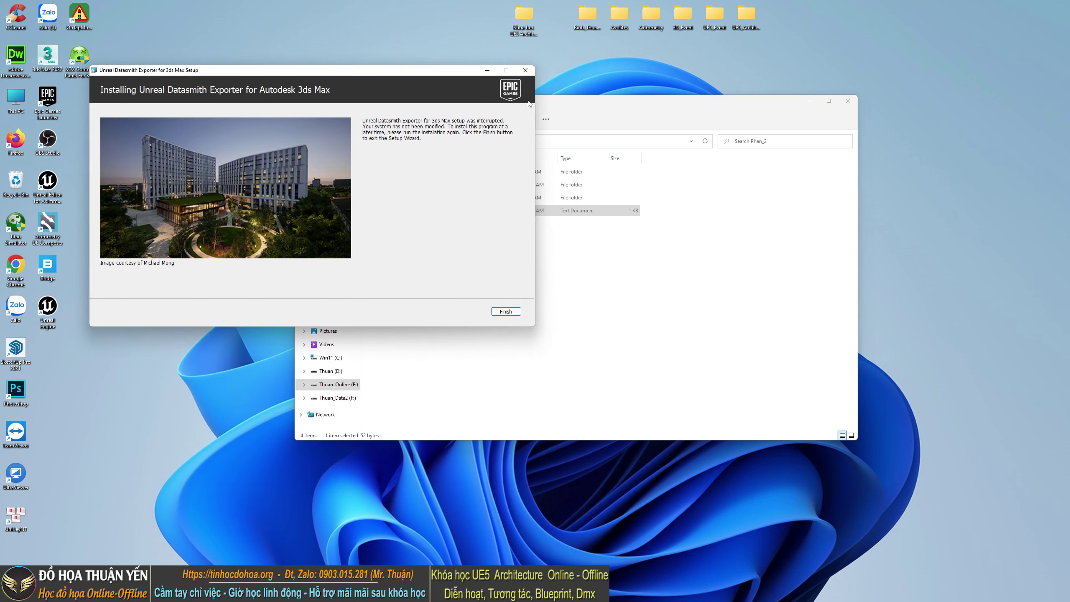
{"action": "left_click", "coordinate": [513, 315]}
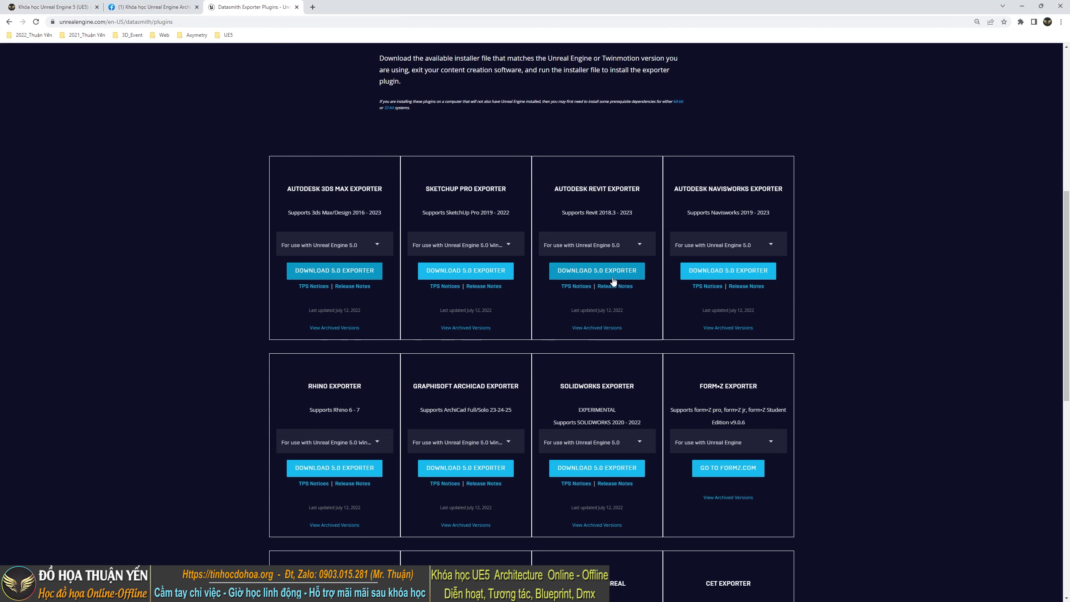
Scroll briefly through the Datasmith plugins page, then minimise Chrome to reveal File Explorer
{"action": "scroll", "coordinate": [853, 316], "scroll_direction": "down", "scroll_amount": 5}
{"action": "scroll", "coordinate": [822, 349], "scroll_direction": "down", "scroll_amount": 2}
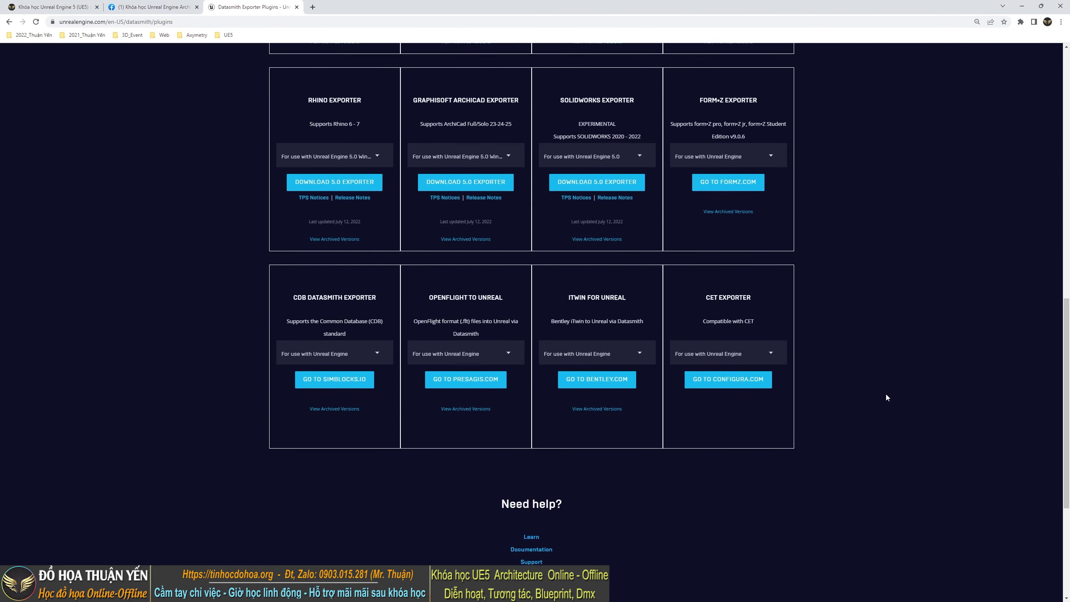
{"action": "scroll", "coordinate": [472, 300], "scroll_direction": "up", "scroll_amount": 5}
{"action": "scroll", "coordinate": [954, 355], "scroll_direction": "up", "scroll_amount": 3}
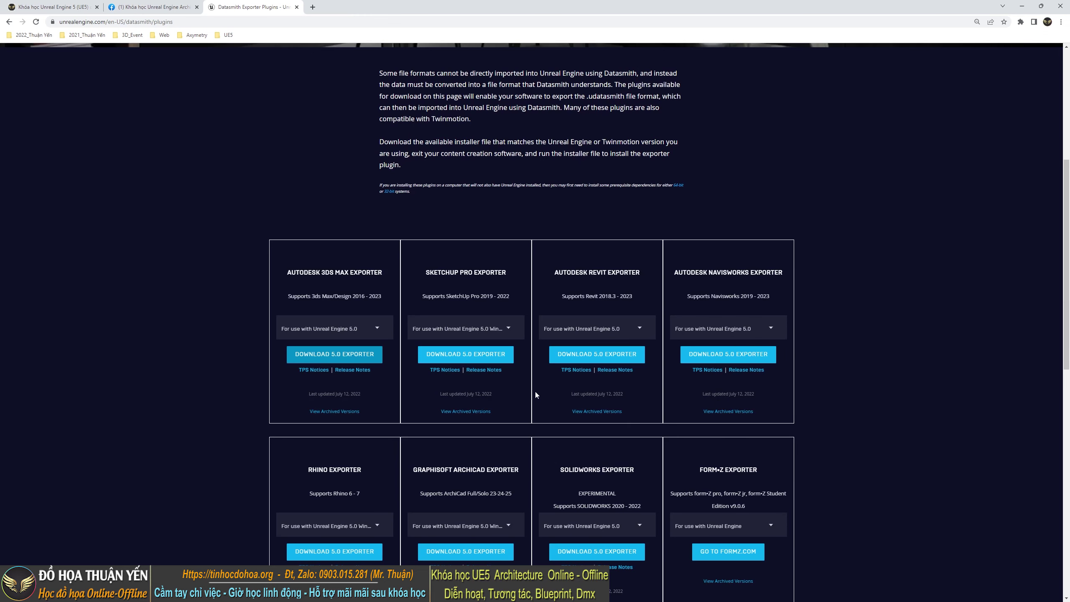
{"action": "left_click", "coordinate": [1022, 6]}
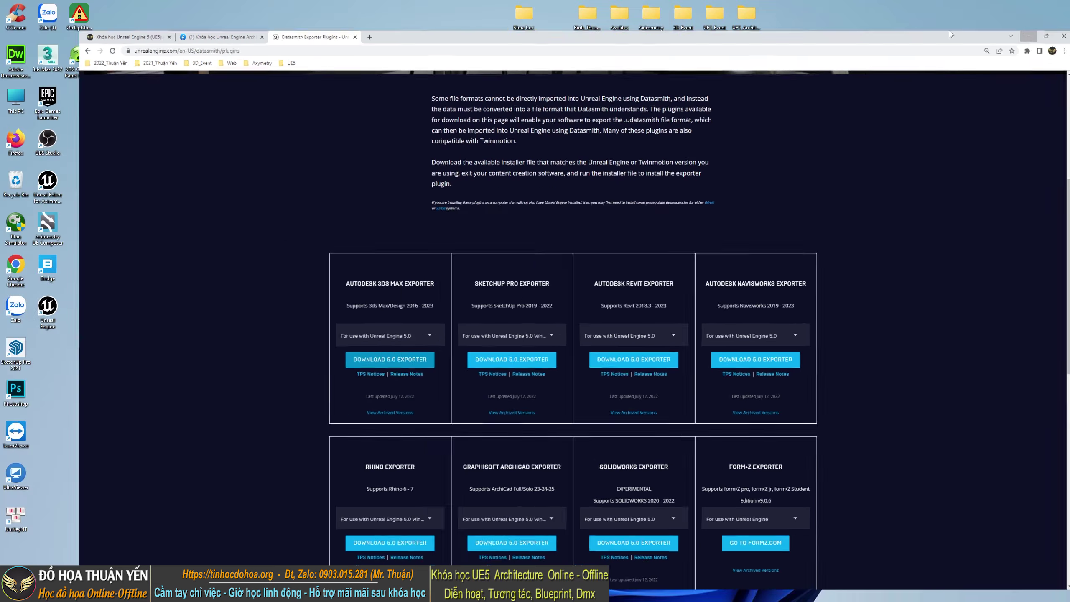
Open A_ThuanYen_3DsMax.max from 3DsMax_Archexteriors, then browse back into the House Exterior folder
{"action": "double_click", "coordinate": [403, 172]}
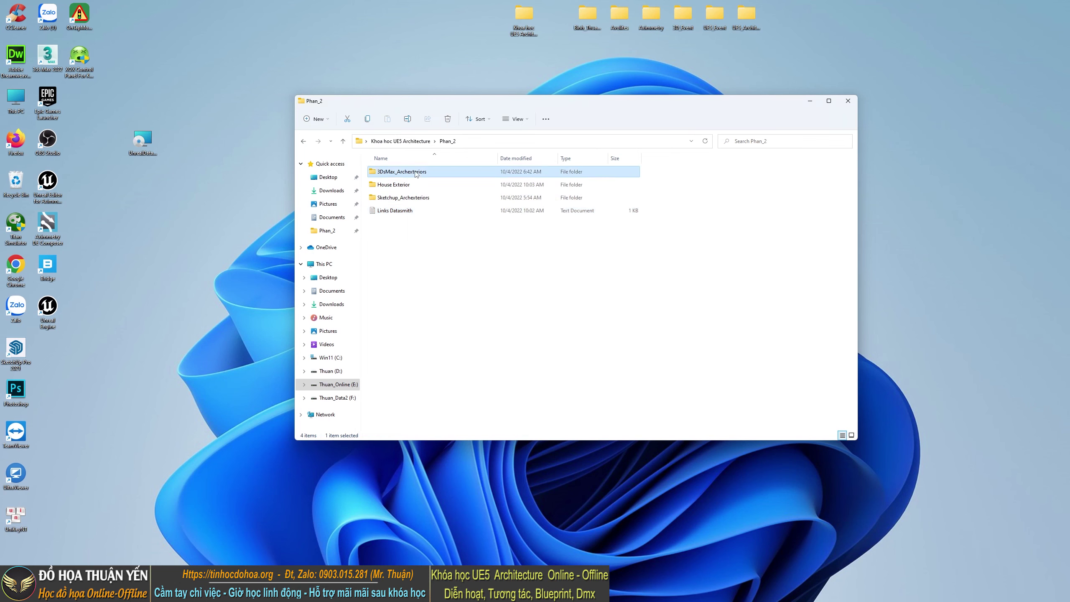
{"action": "double_click", "coordinate": [388, 182]}
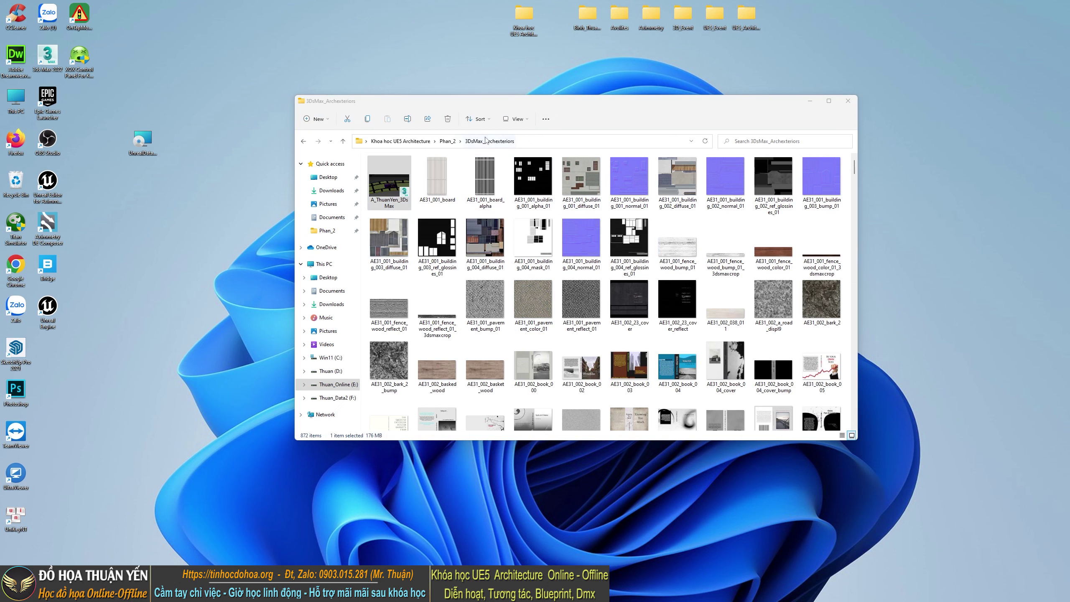
{"action": "left_click", "coordinate": [448, 141]}
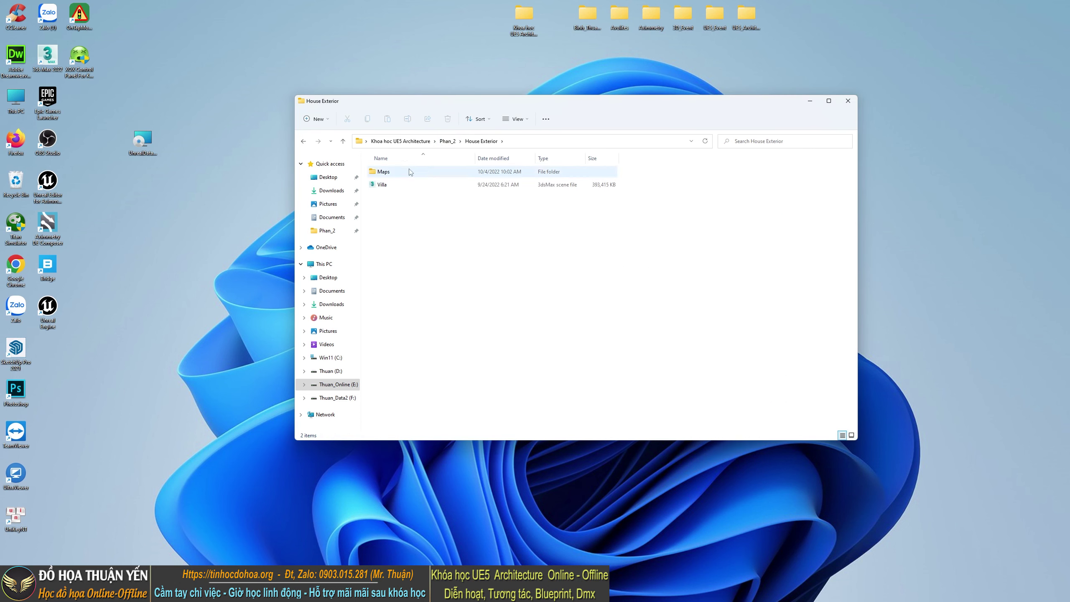
{"action": "left_click", "coordinate": [472, 185]}
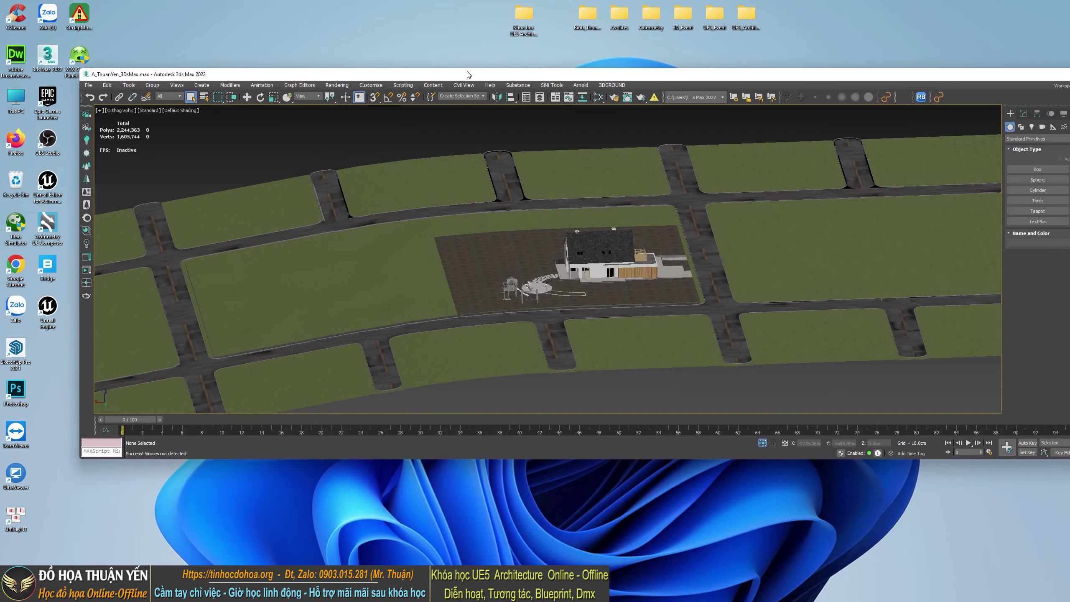
Restore down the 3ds Max window and create a New Text Document on the desktop
{"action": "key", "text": "super+Down"}
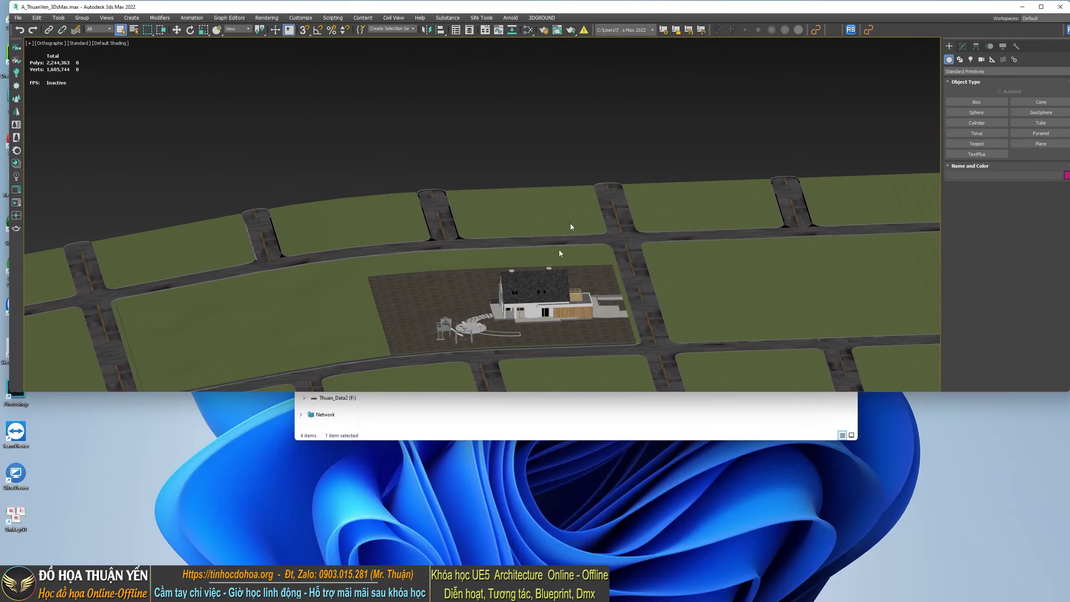
{"action": "left_click", "coordinate": [442, 258]}
{"action": "right_click", "coordinate": [441, 259]}
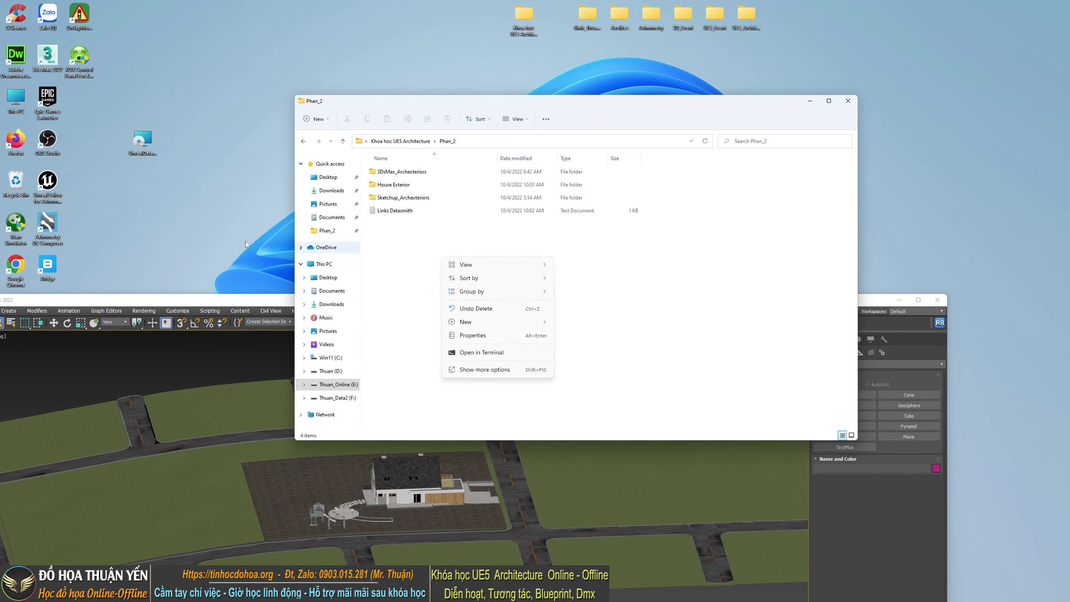
{"action": "right_click", "coordinate": [210, 228]}
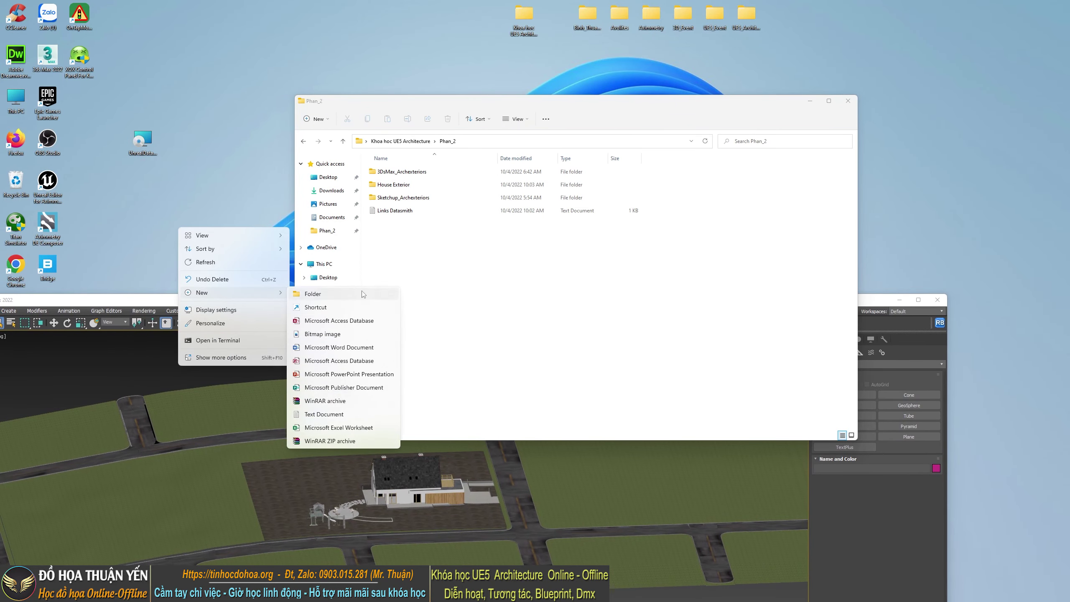
{"action": "left_click", "coordinate": [322, 418]}
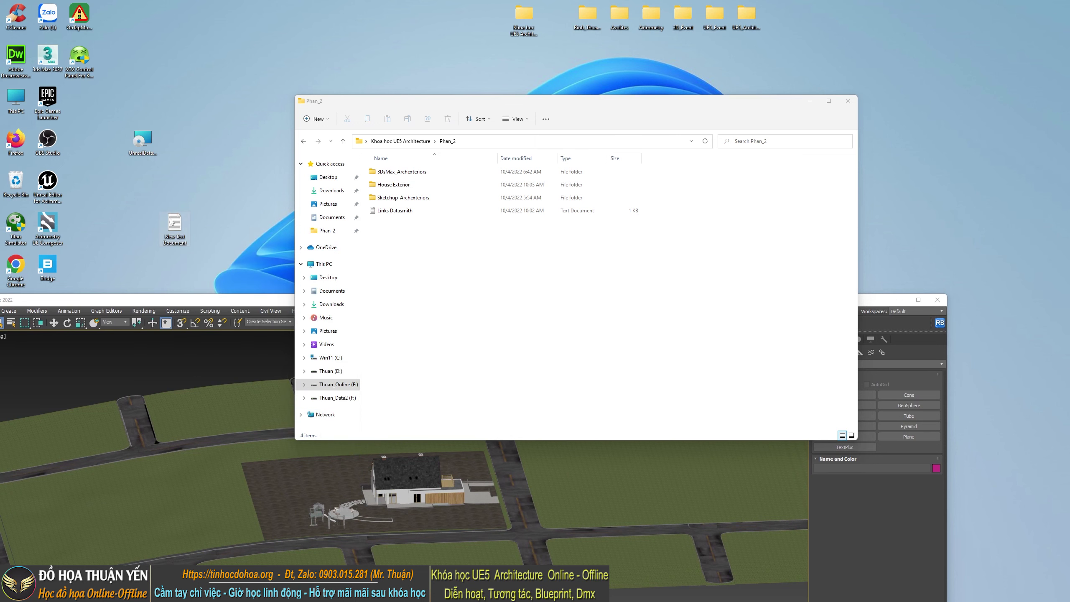
Open the new text document in Notepad and type the heading 'full cong trinh'
{"action": "double_click", "coordinate": [172, 221]}
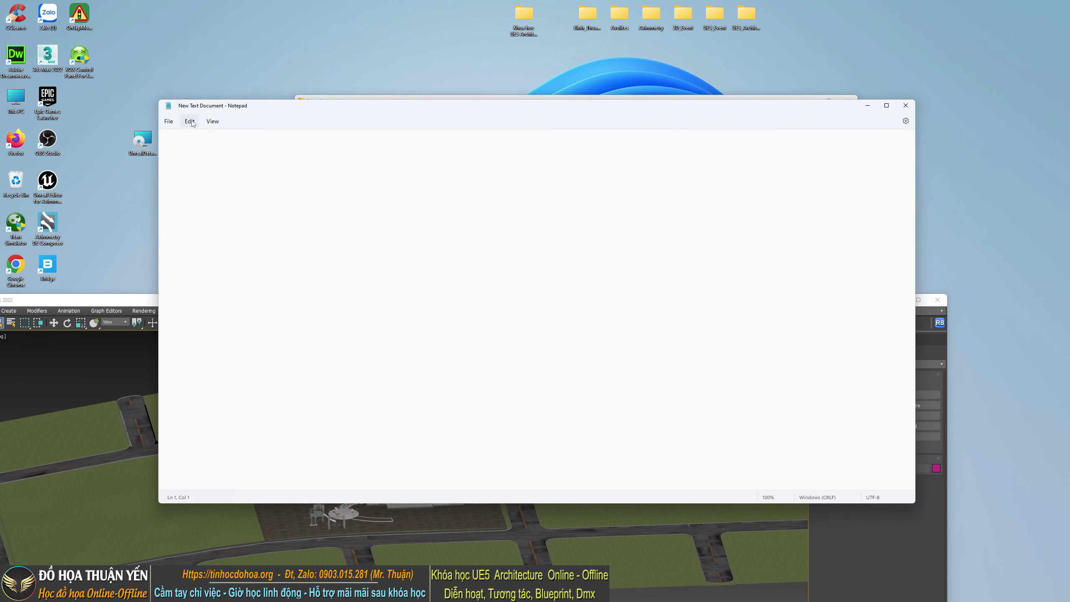
{"action": "left_click", "coordinate": [191, 122]}
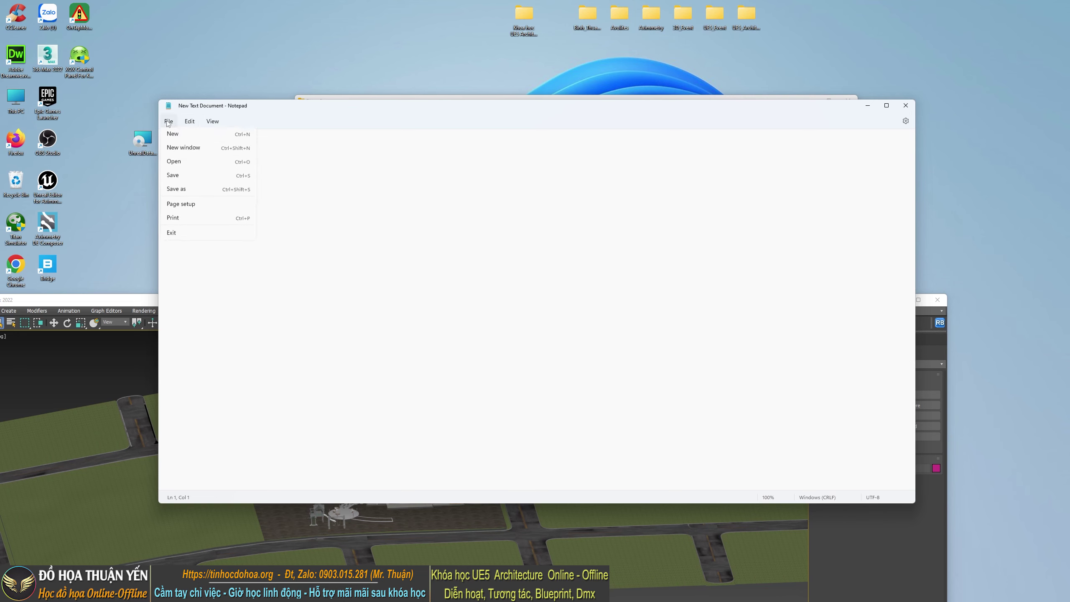
{"action": "left_click", "coordinate": [381, 221]}
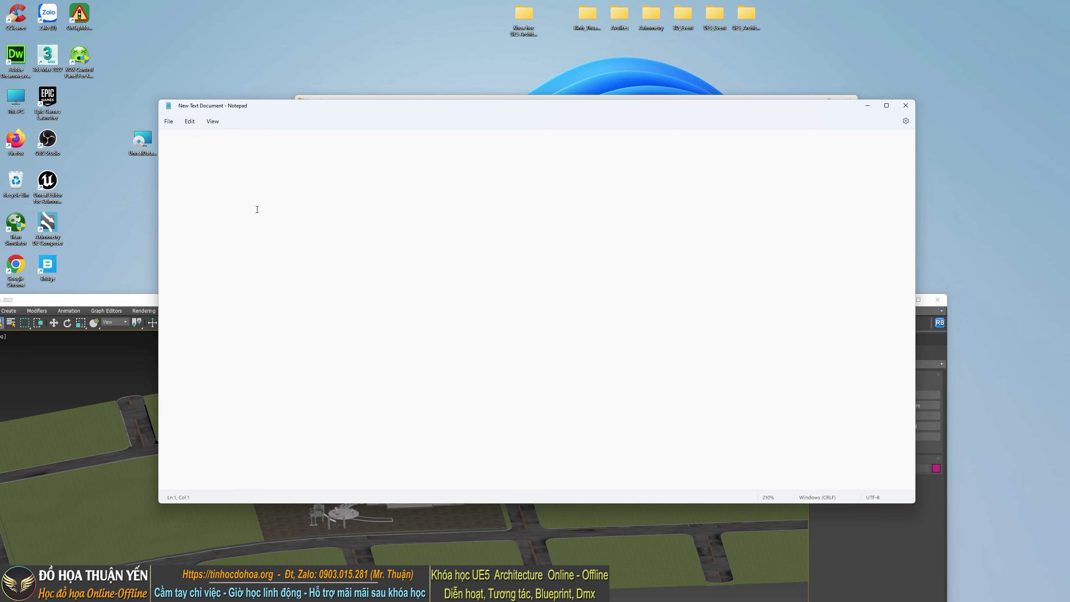
{"action": "type", "text": "full "}
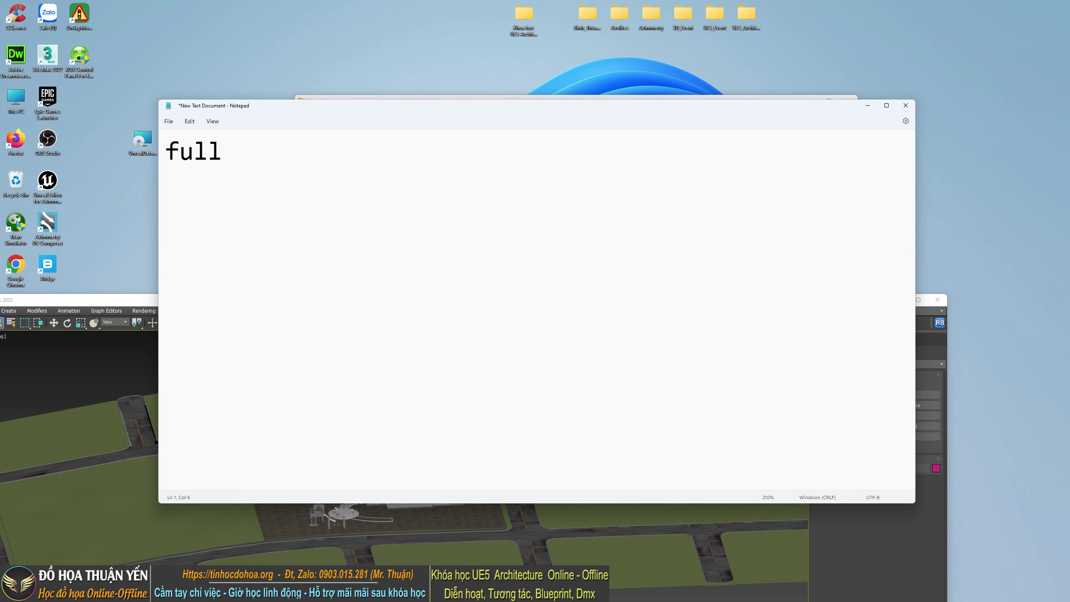
{"action": "type", "text": "cong tinh"}
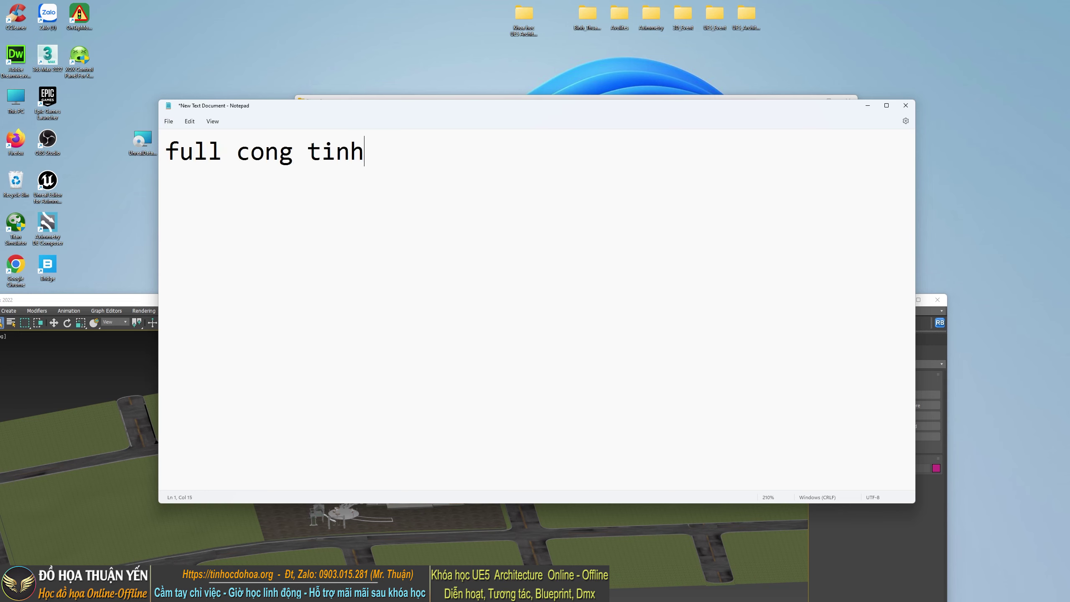
{"action": "key", "text": "Left"}
{"action": "key", "text": "Left"}
{"action": "key", "text": "Left"}
{"action": "type", "text": "r"}
{"action": "key", "text": "End"}
{"action": "key", "text": "Return"}
{"action": "key", "text": "Return"}
Add the line '3D: Max, Sketchup', fixing the 'Skeetchup' typo
{"action": "type", "text": "3"}
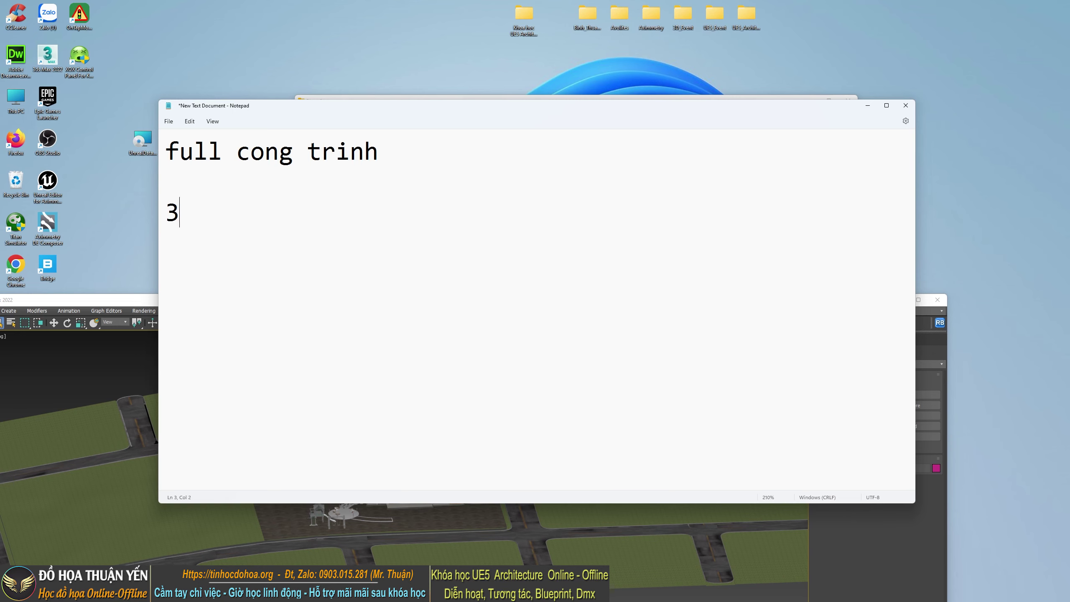
{"action": "type", "text": "D: Ma"}
{"action": "type", "text": "x, Skeetc"}
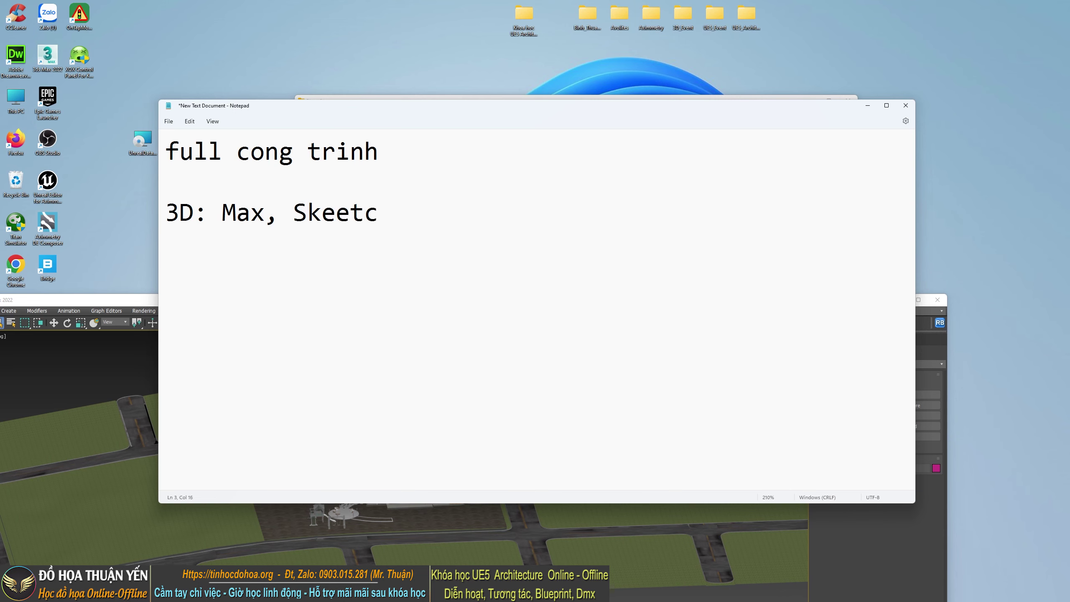
{"action": "type", "text": "hup"}
{"action": "key", "text": "Left"}
{"action": "key", "text": "Left"}
{"action": "key", "text": "Left"}
{"action": "key", "text": "Right"}
{"action": "key", "text": "Right"}
{"action": "key", "text": "BackSpace"}
{"action": "key", "text": "Right"}
{"action": "key", "text": "Right"}
{"action": "key", "text": "Right"}
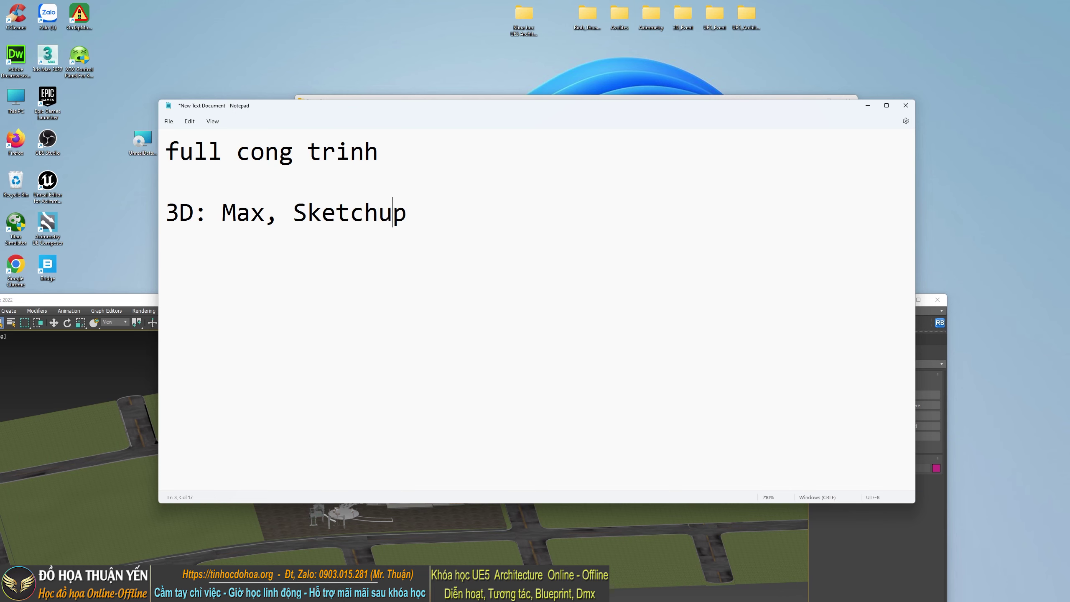
{"action": "key", "text": "Right"}
{"action": "key", "text": "Return"}
Add the notes '----------xuat qua het UE5 no hieu hay khong', 'xuat : ko lam gi' and '3D: Model: nang qua'
{"action": "type", "text": "---------"}
{"action": "type", "text": "-xuat"}
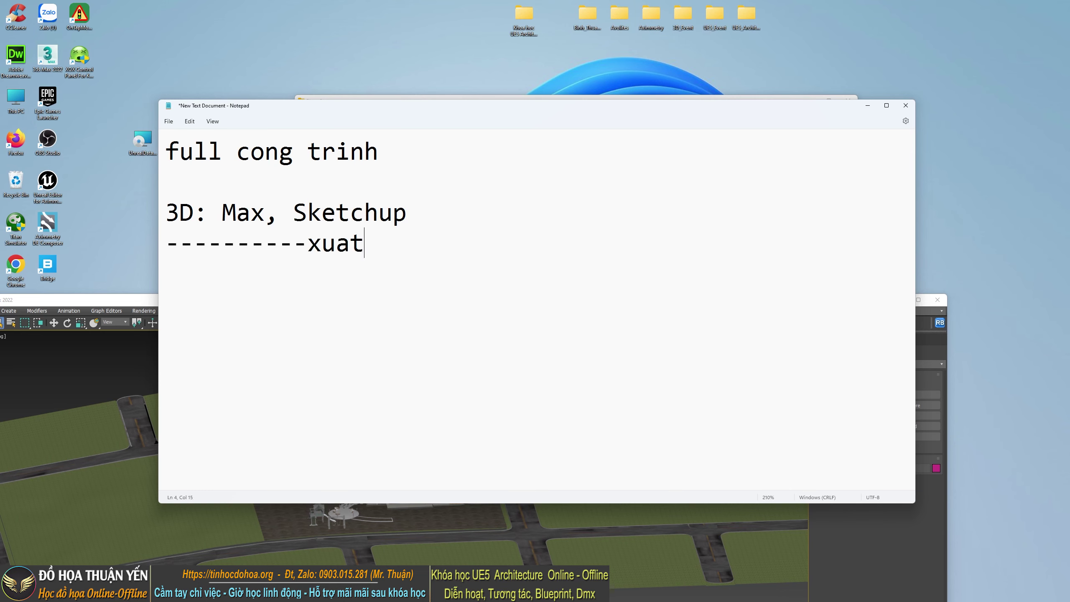
{"action": "type", "text": " qua het "}
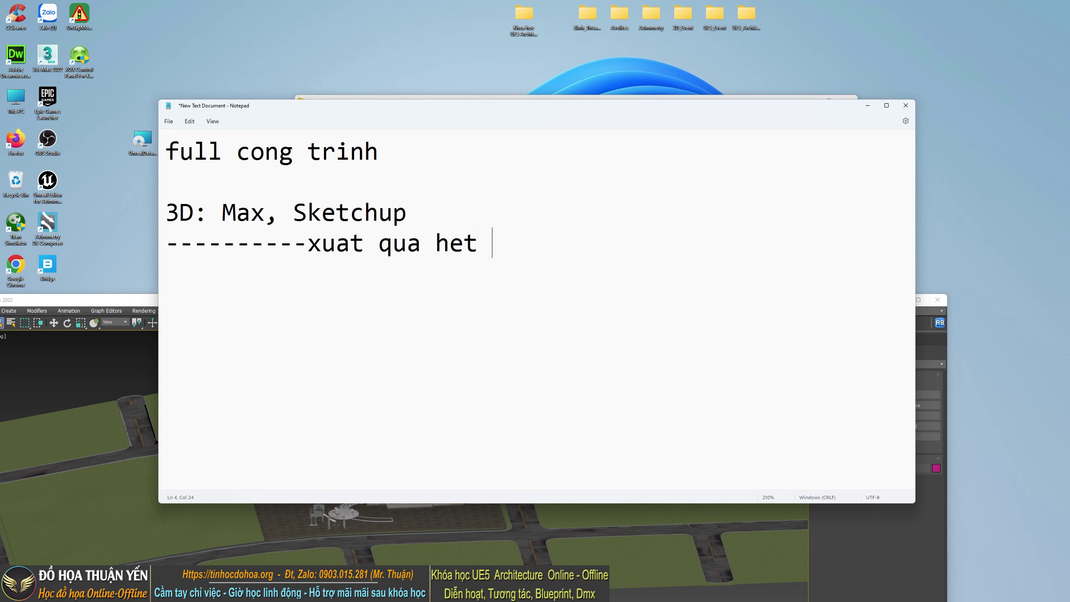
{"action": "type", "text": "UE"}
{"action": "type", "text": "5 n"}
{"action": "type", "text": "o hieu hay k"}
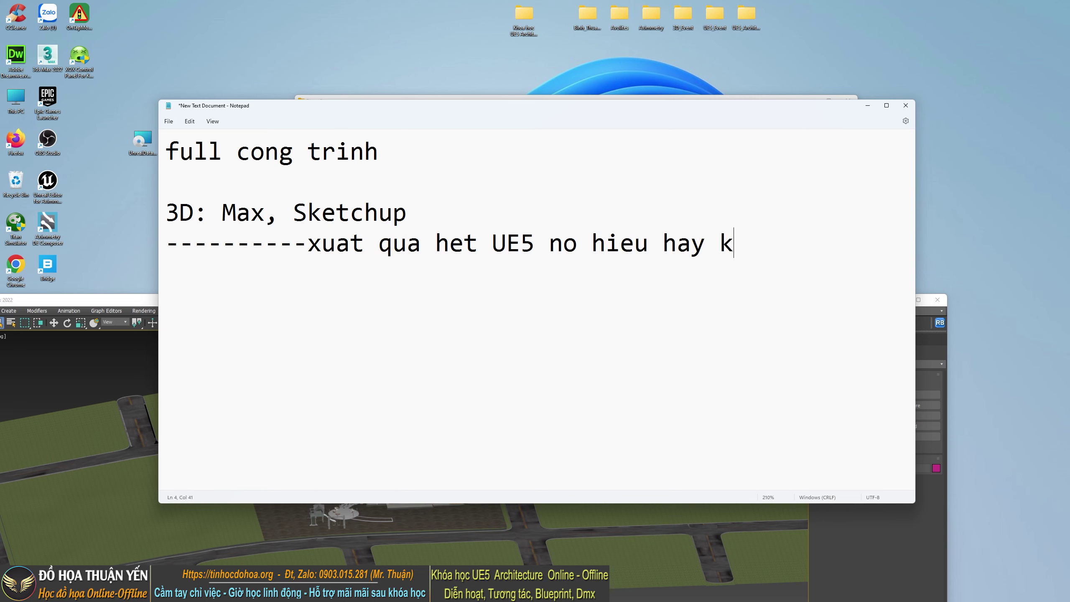
{"action": "type", "text": "hong"}
{"action": "key", "text": "Return"}
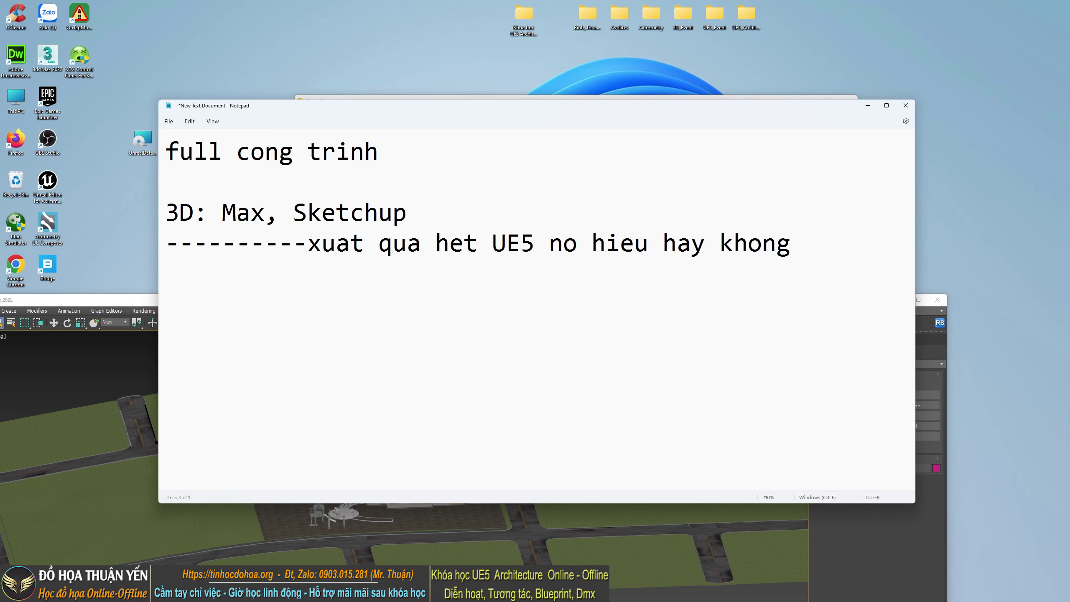
{"action": "type", "text": "xuat : "}
{"action": "type", "text": "ko lam "}
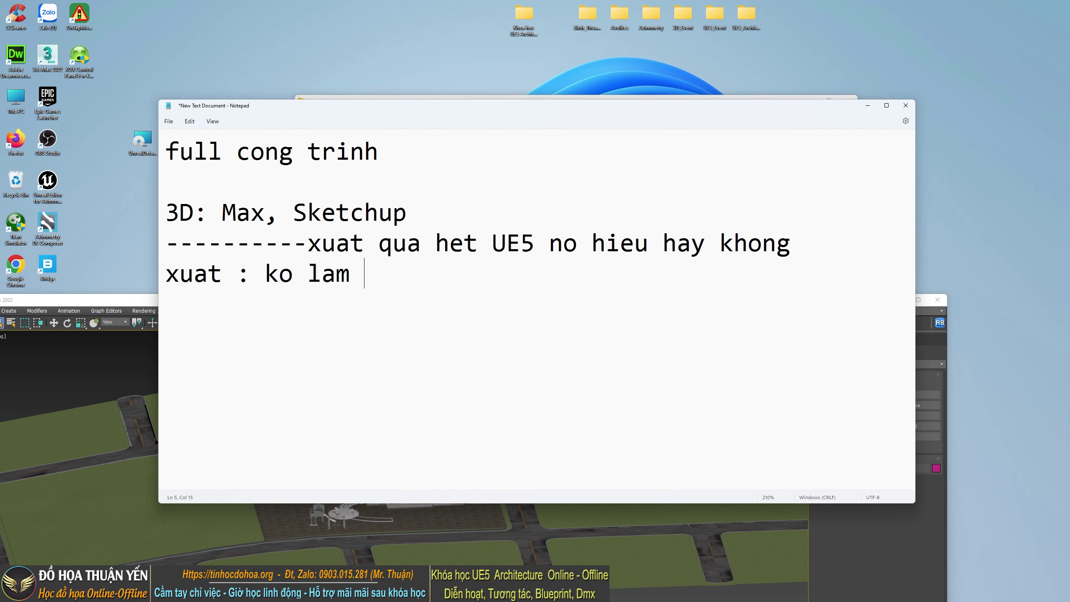
{"action": "type", "text": "gi"}
{"action": "key", "text": "Return"}
{"action": "key", "text": "Return"}
{"action": "type", "text": "3D"}
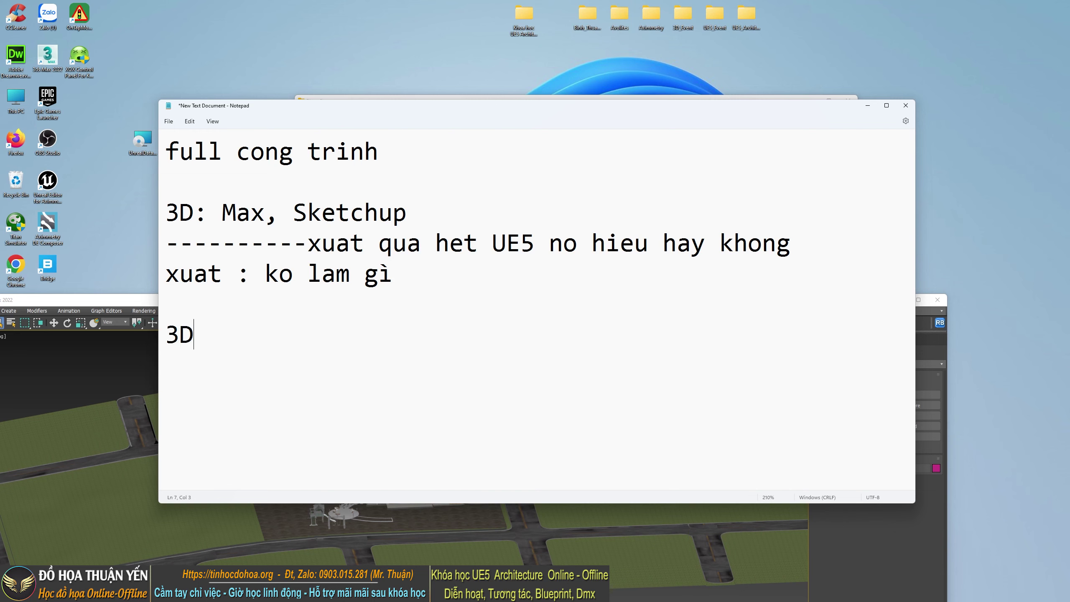
{"action": "type", "text": ": "}
{"action": "type", "text": "Model"}
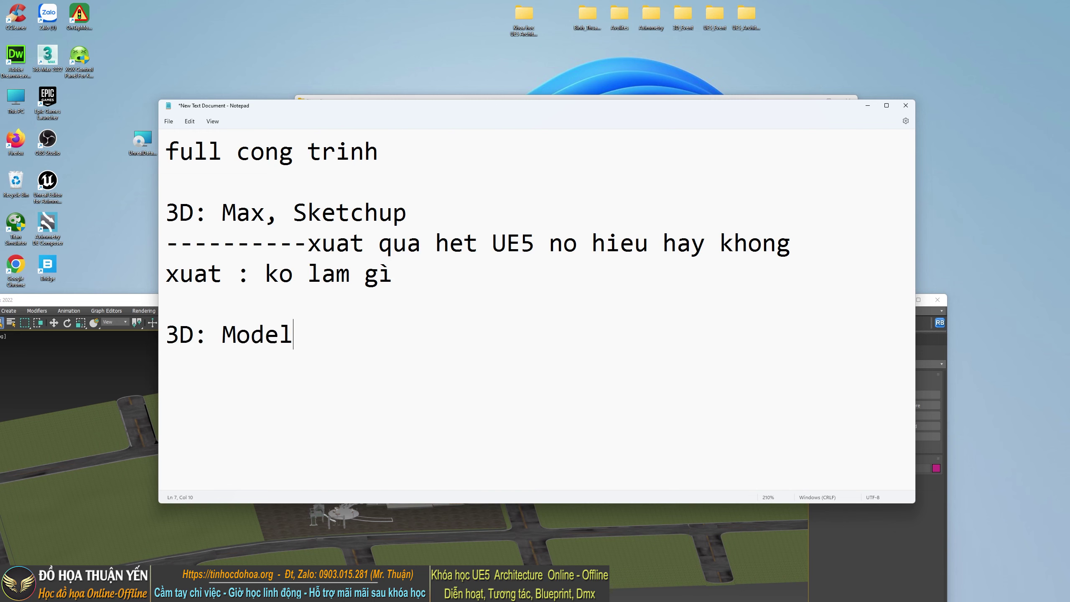
{"action": "type", "text": ": nang "}
{"action": "type", "text": "qua"}
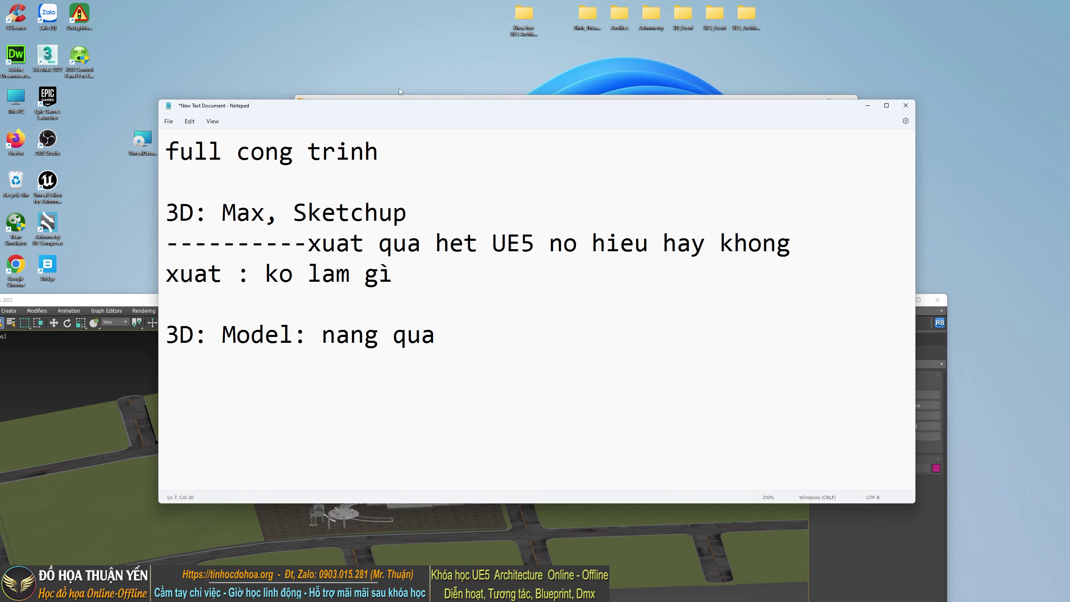
Append ': Cham' to the model line and add 'Vat lieu: PBR' below it
{"action": "left_click_drag", "start_coordinate": [399, 105], "coordinate": [446, 43]}
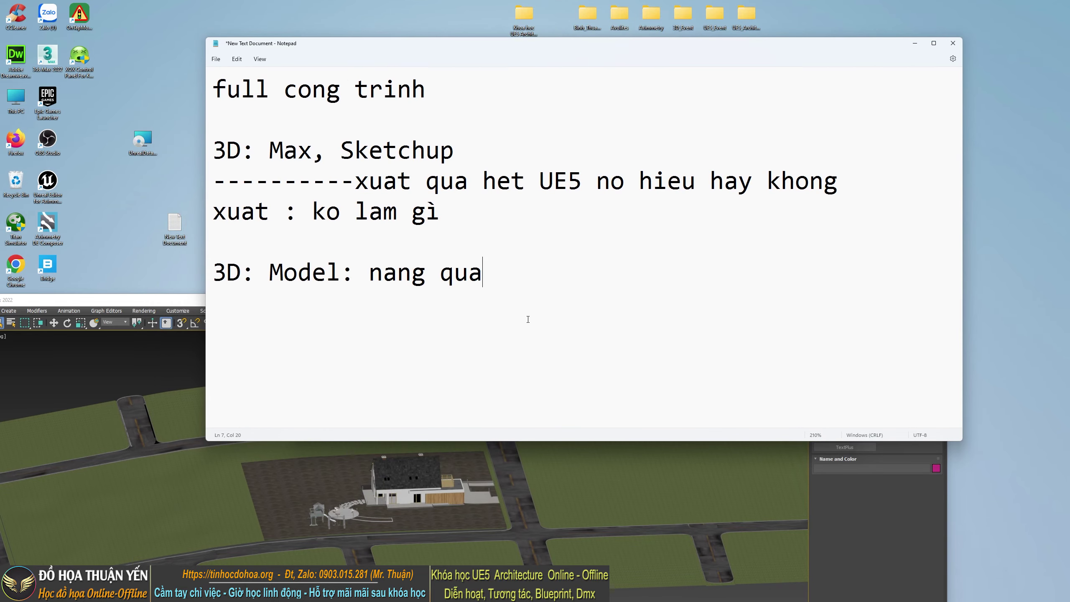
{"action": "type", "text": ": Cham"}
{"action": "key", "text": "Return"}
{"action": "type", "text": "Vat lieu"}
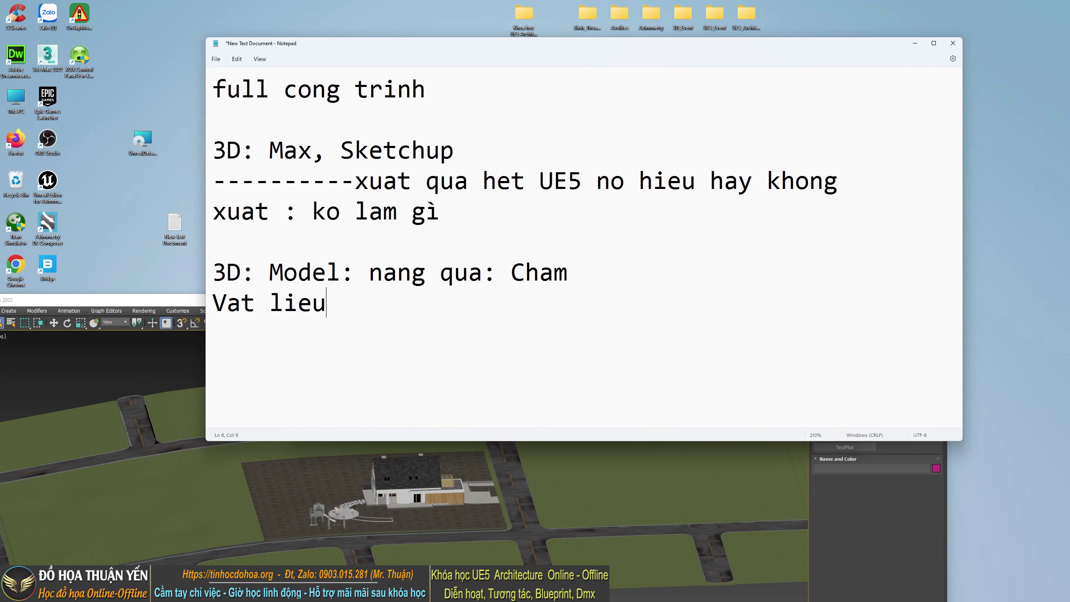
{"action": "type", "text": ": PB"}
{"action": "type", "text": "R"}
{"action": "key", "text": "Return"}
Add the lines 'generic' and 'he thong den'
{"action": "type", "text": "geen"}
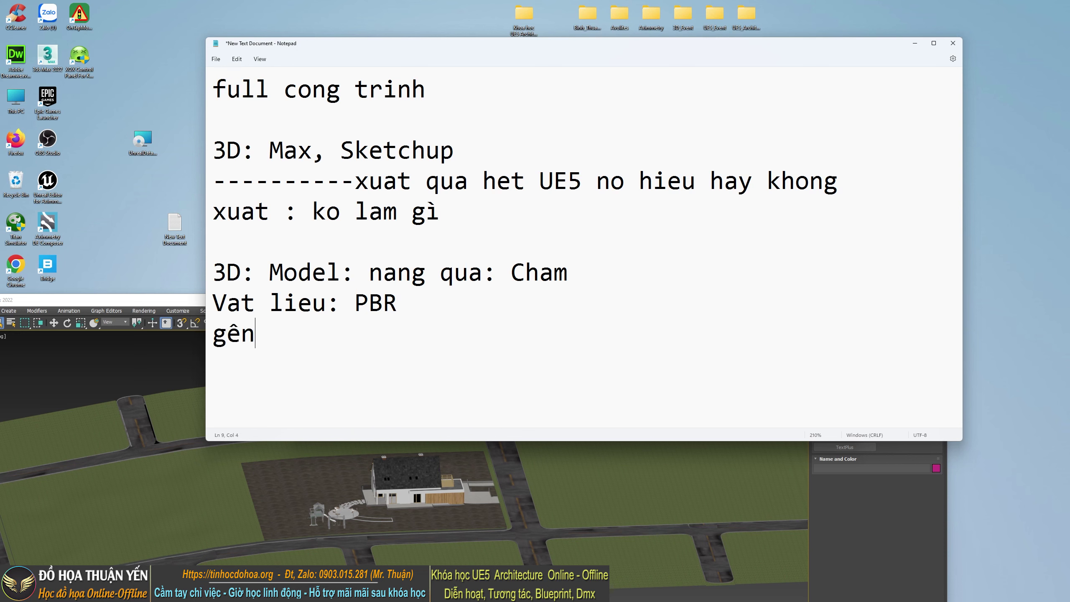
{"action": "type", "text": "ic"}
{"action": "key", "text": "Return"}
{"action": "type", "text": "he thong"}
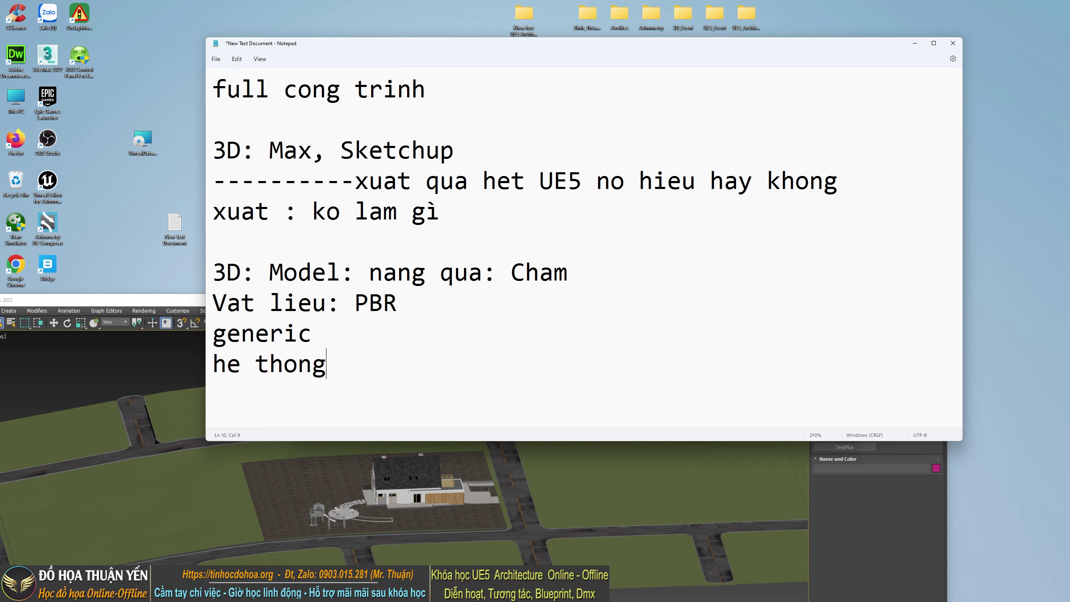
{"action": "type", "text": " den"}
{"action": "key", "text": "Return"}
Add a dashed divider, then 'hinh thuc' and 'hoc 0', and bring 3ds Max full screen
{"action": "type", "text": "-------------"}
{"action": "key", "text": "Return"}
{"action": "key", "text": "Return"}
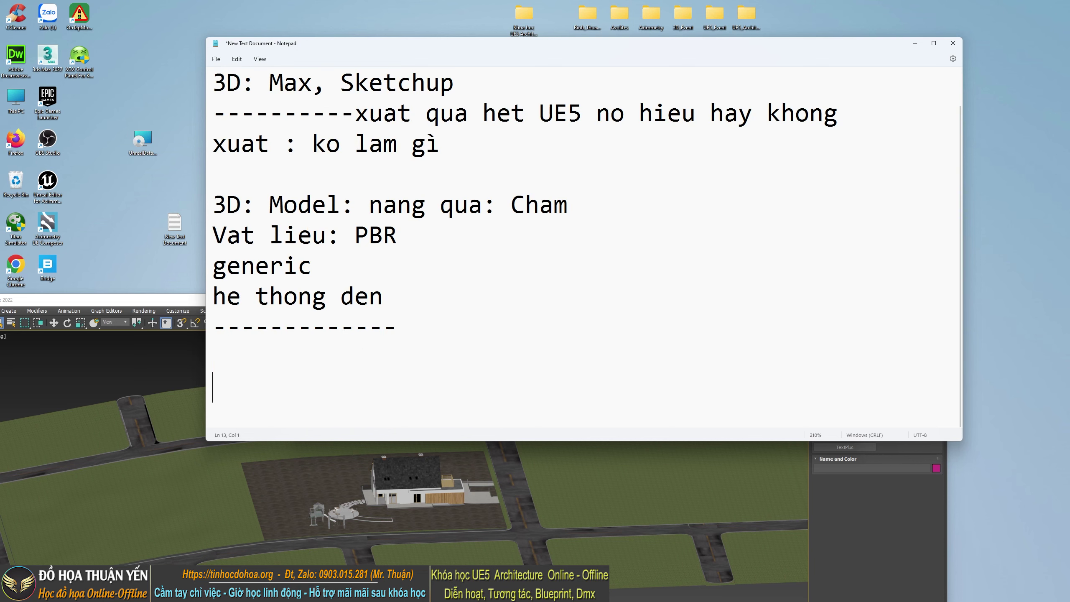
{"action": "type", "text": "hinh thuc"}
{"action": "key", "text": "Return"}
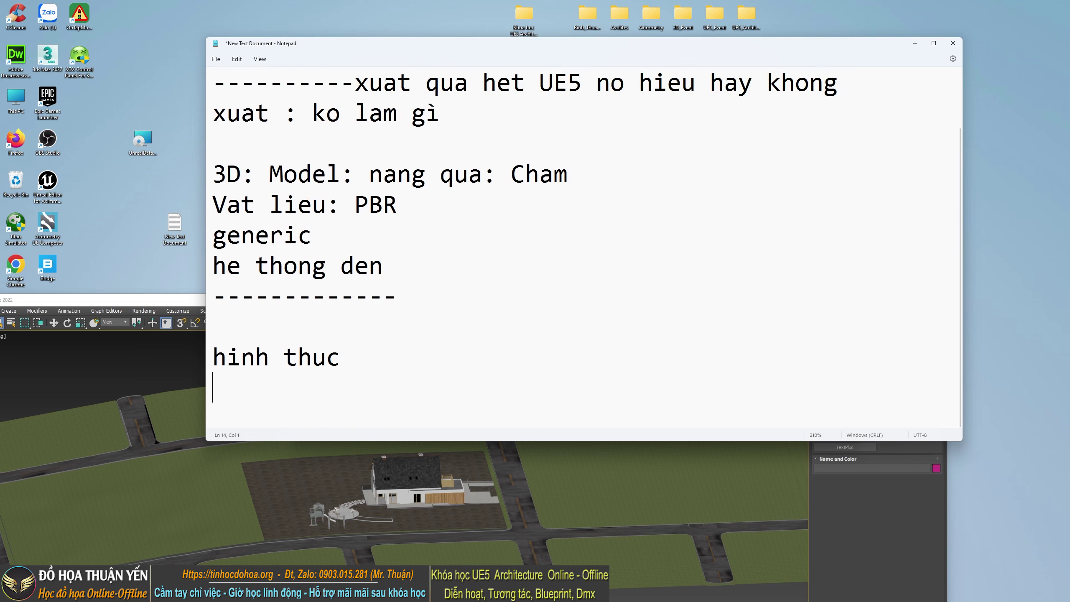
{"action": "key", "text": "Return"}
{"action": "type", "text": "hoc "}
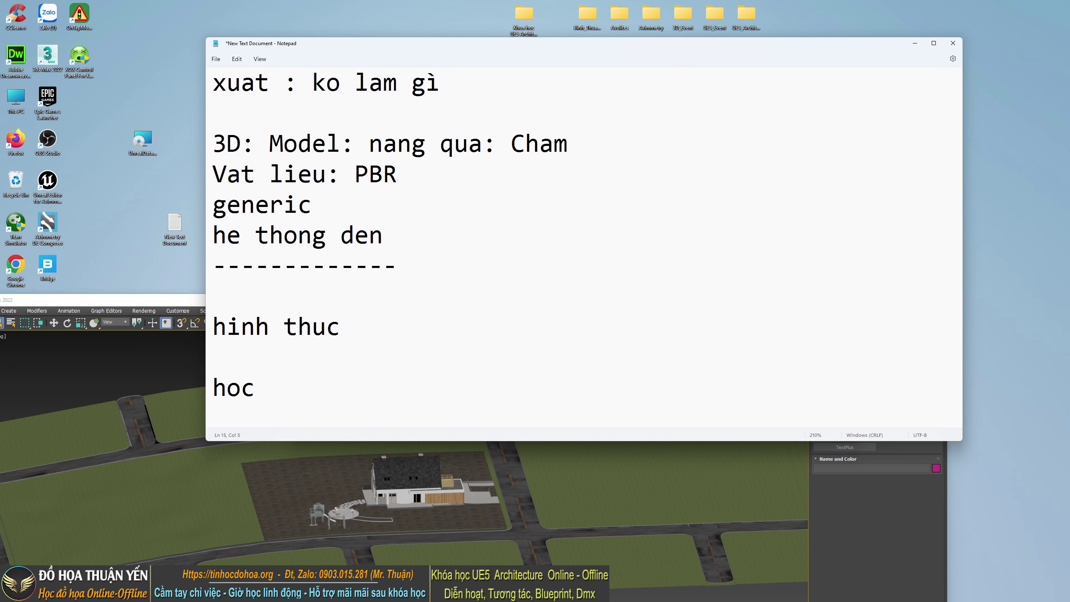
{"action": "type", "text": "0"}
{"action": "key", "text": "Return"}
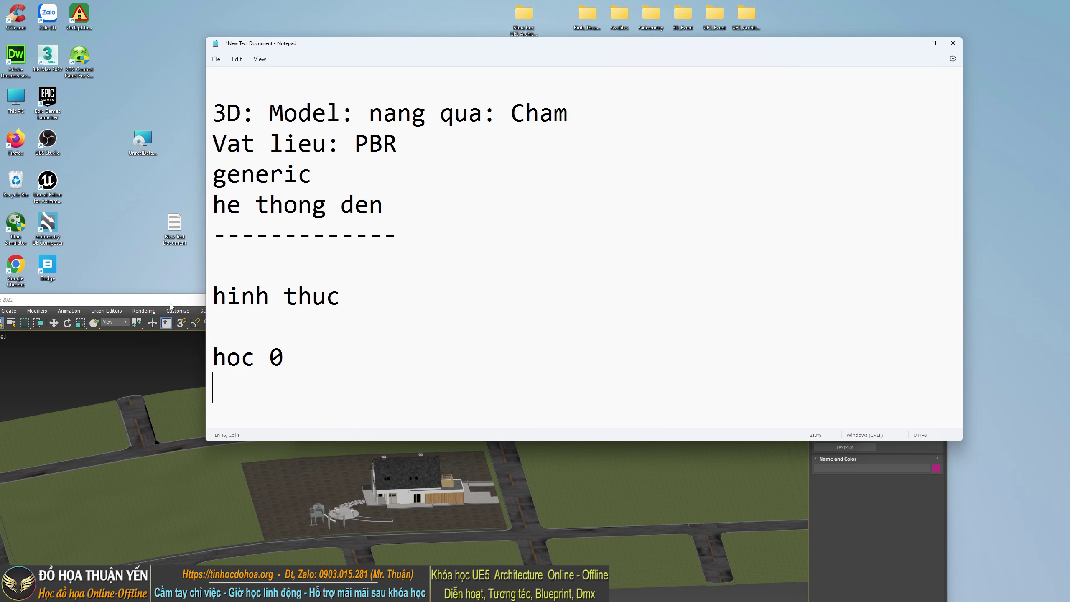
{"action": "double_click", "coordinate": [166, 300]}
Orbit around the house and select the Group230 house group, tilting along the roof ridge
{"action": "scroll", "coordinate": [582, 334], "scroll_direction": "down", "scroll_amount": 3}
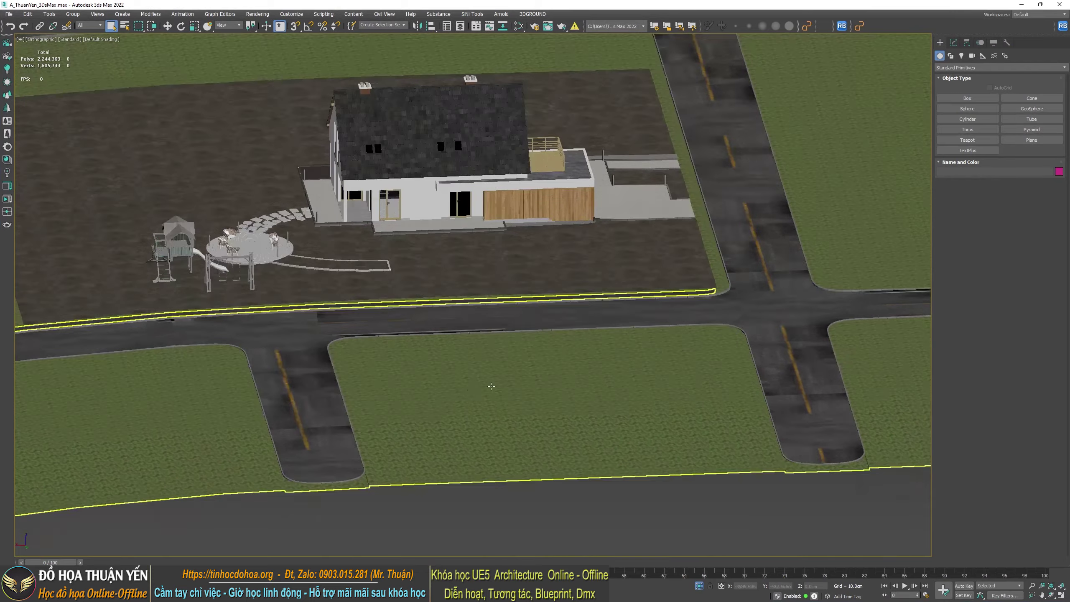
{"action": "middle_click_drag", "start_coordinate": [582, 334], "coordinate": [567, 388], "text": "alt"}
{"action": "scroll", "coordinate": [464, 321], "scroll_direction": "up", "scroll_amount": 2}
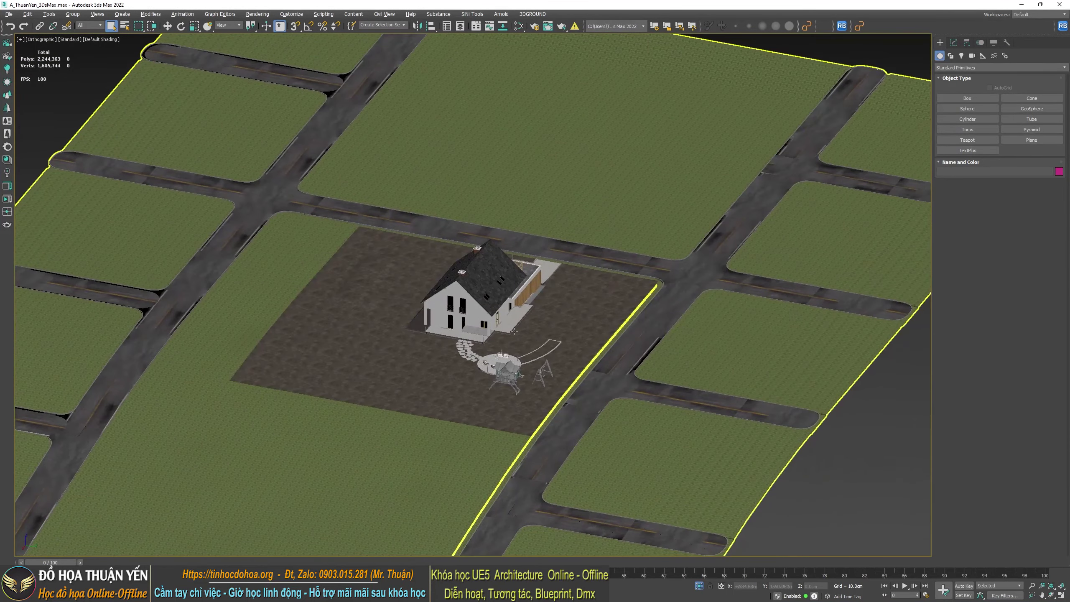
{"action": "scroll", "coordinate": [396, 279], "scroll_direction": "up", "scroll_amount": 3}
{"action": "scroll", "coordinate": [384, 274], "scroll_direction": "up", "scroll_amount": 3}
{"action": "middle_click_drag", "start_coordinate": [571, 221], "coordinate": [378, 279], "text": "alt"}
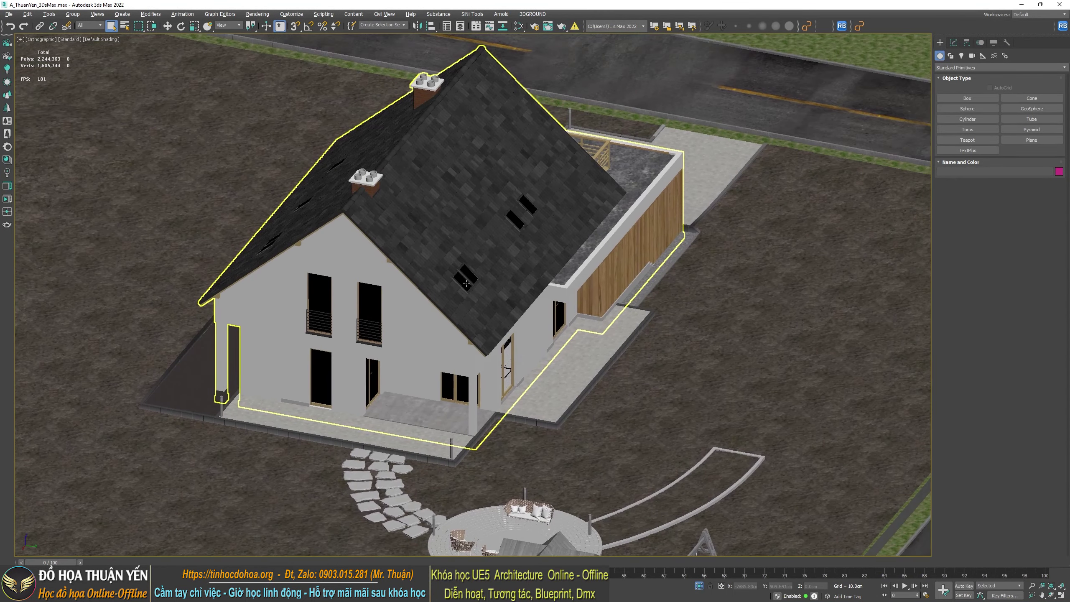
{"action": "left_click", "coordinate": [378, 279]}
{"action": "scroll", "coordinate": [378, 279], "scroll_direction": "up", "scroll_amount": 3}
{"action": "scroll", "coordinate": [482, 280], "scroll_direction": "down", "scroll_amount": 2}
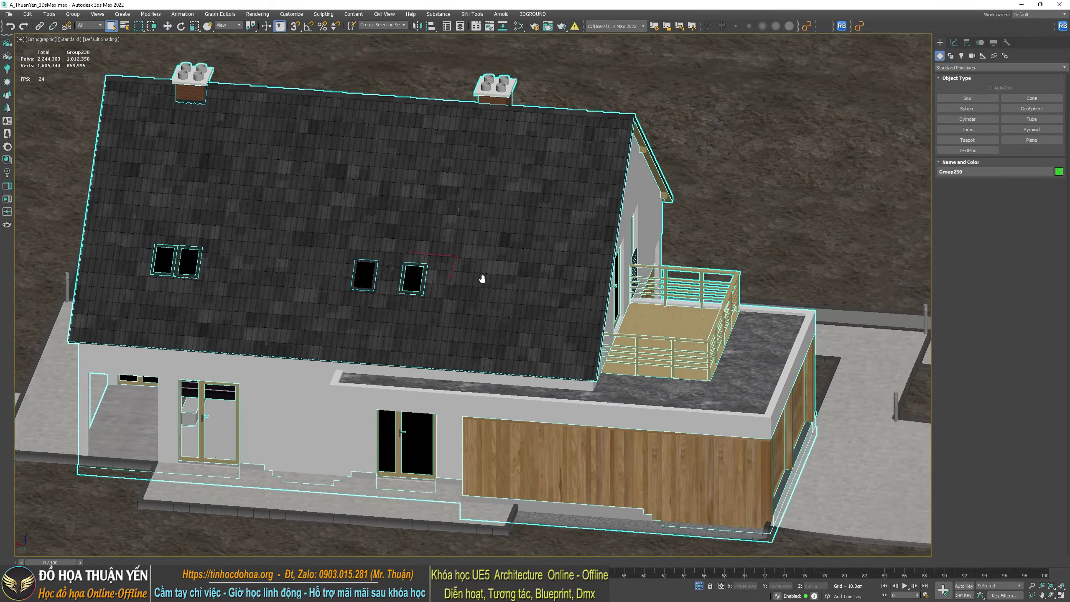
{"action": "middle_click_drag", "start_coordinate": [482, 280], "coordinate": [548, 337], "text": "alt"}
{"action": "scroll", "coordinate": [606, 385], "scroll_direction": "down", "scroll_amount": 1}
{"action": "scroll", "coordinate": [605, 386], "scroll_direction": "up", "scroll_amount": 3}
{"action": "scroll", "coordinate": [606, 385], "scroll_direction": "down", "scroll_amount": 2}
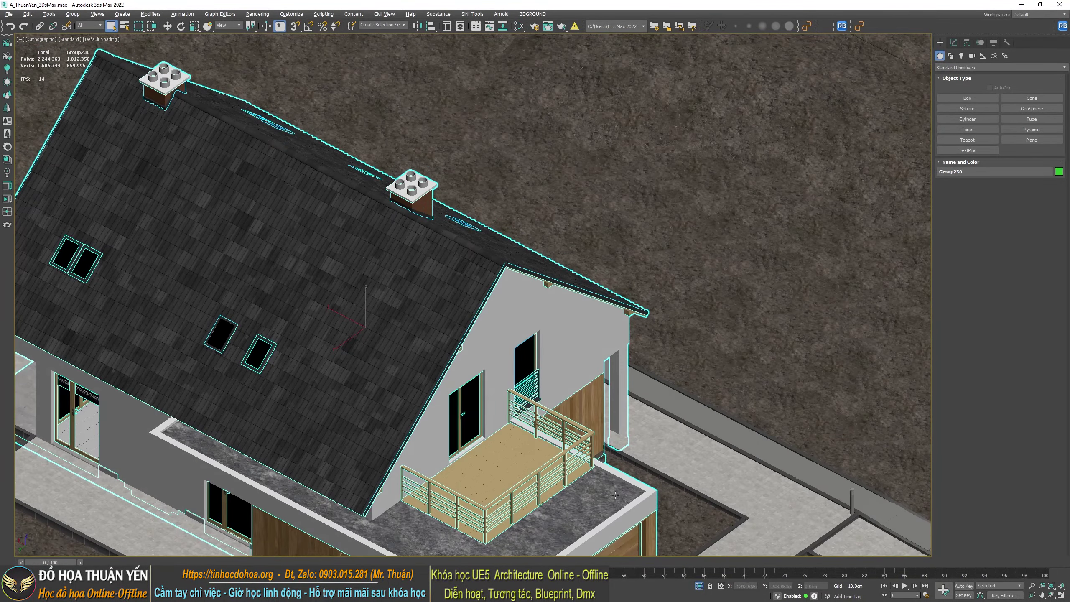
Pan and zoom to inspect the balcony, roof deck and surrounding paving
{"action": "middle_click_drag", "start_coordinate": [446, 506], "coordinate": [443, 323]}
{"action": "scroll", "coordinate": [442, 324], "scroll_direction": "up", "scroll_amount": 3}
{"action": "scroll", "coordinate": [443, 324], "scroll_direction": "up", "scroll_amount": 3}
{"action": "scroll", "coordinate": [442, 323], "scroll_direction": "down", "scroll_amount": 2}
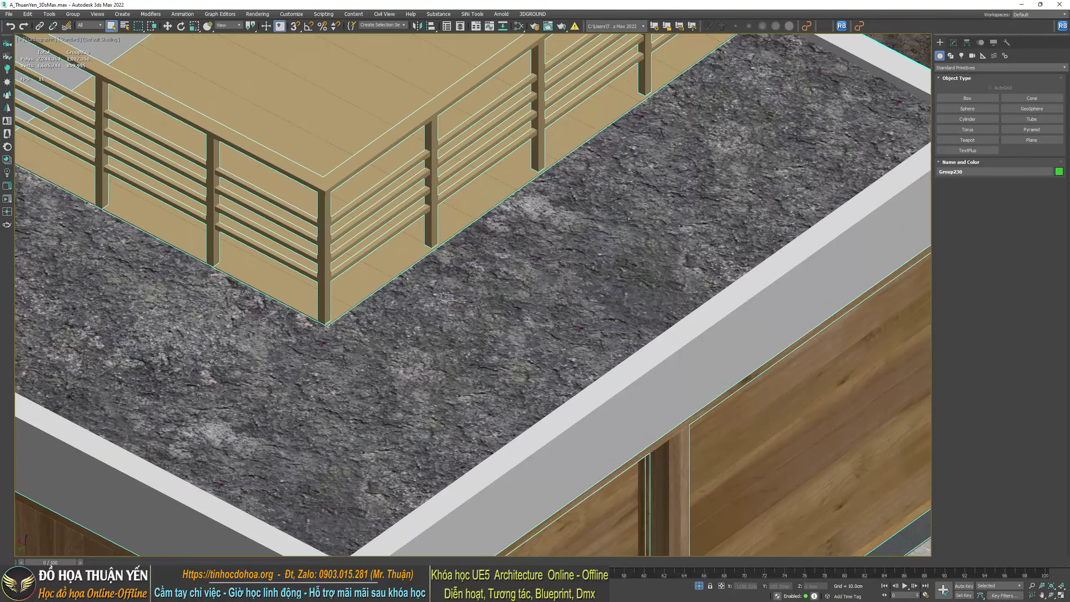
{"action": "scroll", "coordinate": [231, 368], "scroll_direction": "down", "scroll_amount": 1}
{"action": "scroll", "coordinate": [232, 368], "scroll_direction": "down", "scroll_amount": 1}
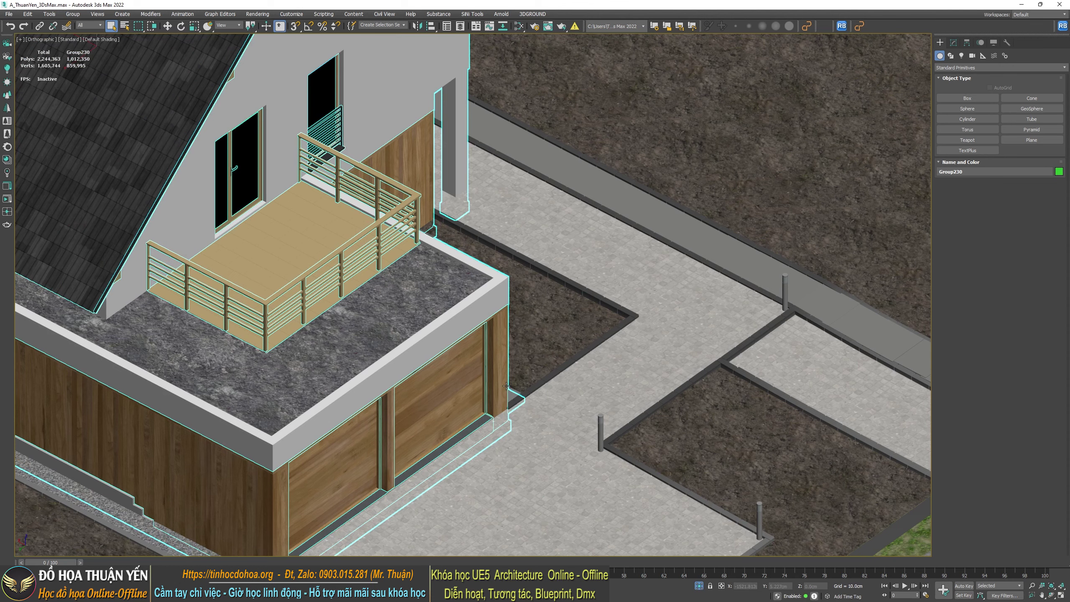
{"action": "middle_click_drag", "start_coordinate": [506, 387], "coordinate": [513, 302]}
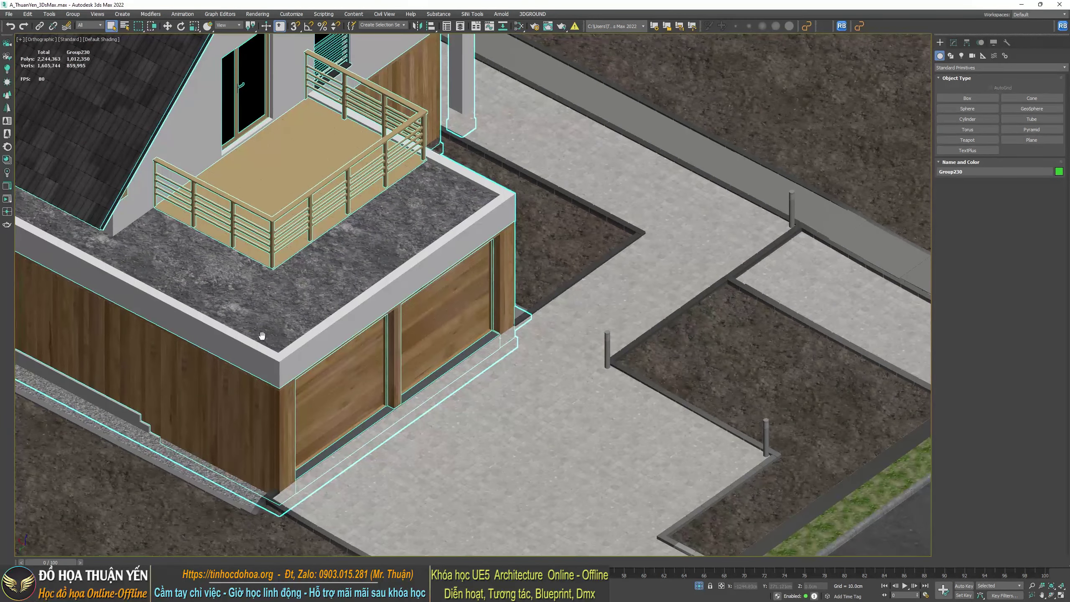
{"action": "scroll", "coordinate": [336, 394], "scroll_direction": "up", "scroll_amount": 8}
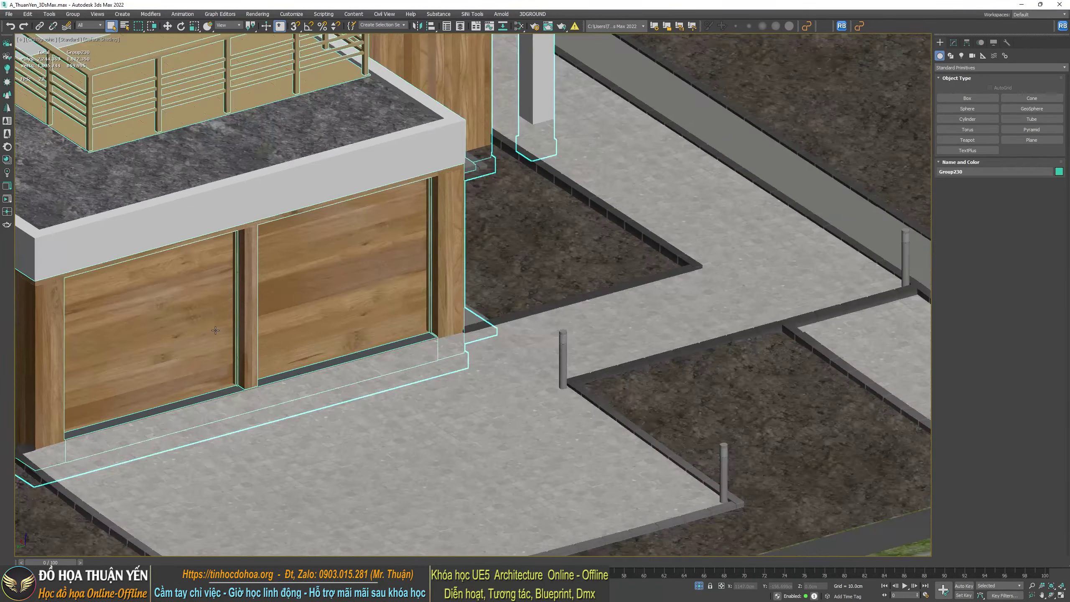
Pan and orbit to inspect the garage doors, porch and balcony side of the house
{"action": "mouse_move", "coordinate": [337, 395]}
{"action": "middle_mouse_down"}
{"action": "mouse_move", "coordinate": [163, 330]}
{"action": "mouse_move", "coordinate": [274, 286]}
{"action": "middle_mouse_up"}
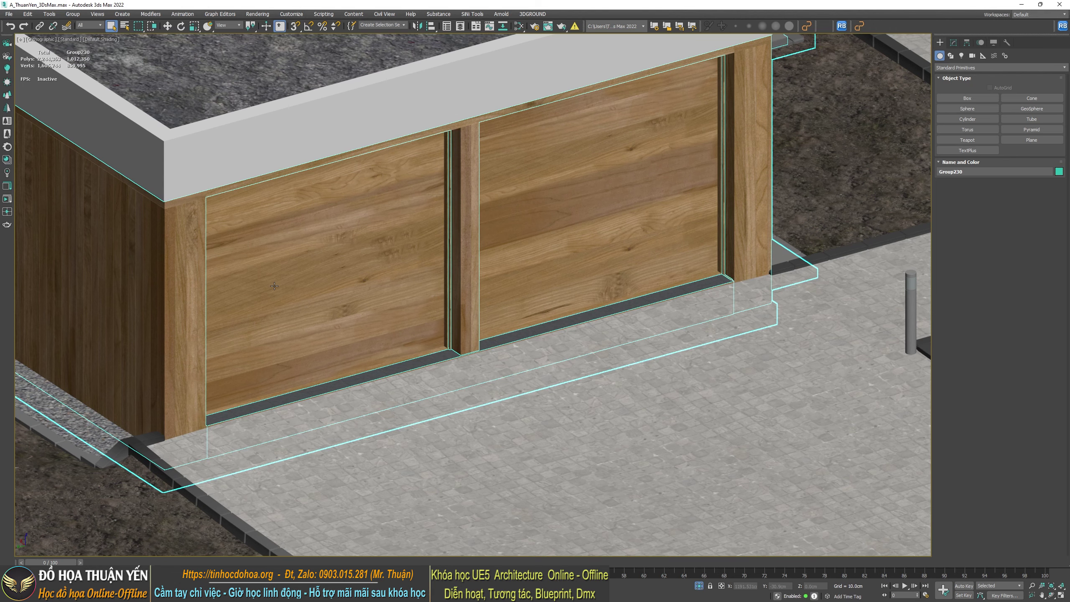
{"action": "scroll", "coordinate": [274, 286], "scroll_direction": "down", "scroll_amount": 2}
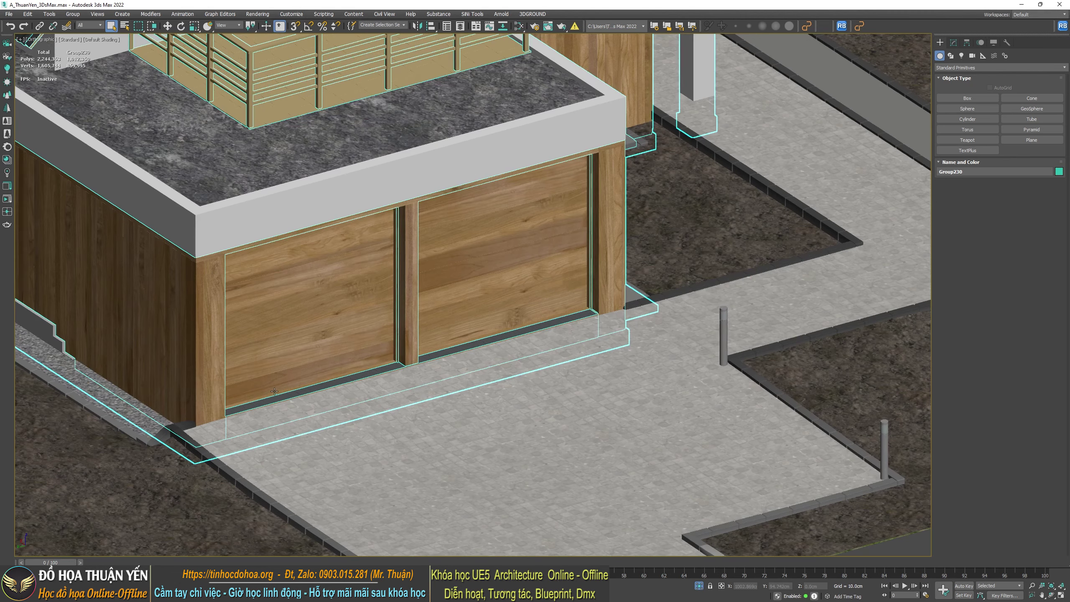
{"action": "scroll", "coordinate": [274, 286], "scroll_direction": "down", "scroll_amount": 3}
{"action": "scroll", "coordinate": [442, 344], "scroll_direction": "up", "scroll_amount": 3}
{"action": "middle_click_drag", "start_coordinate": [442, 344], "coordinate": [410, 344]}
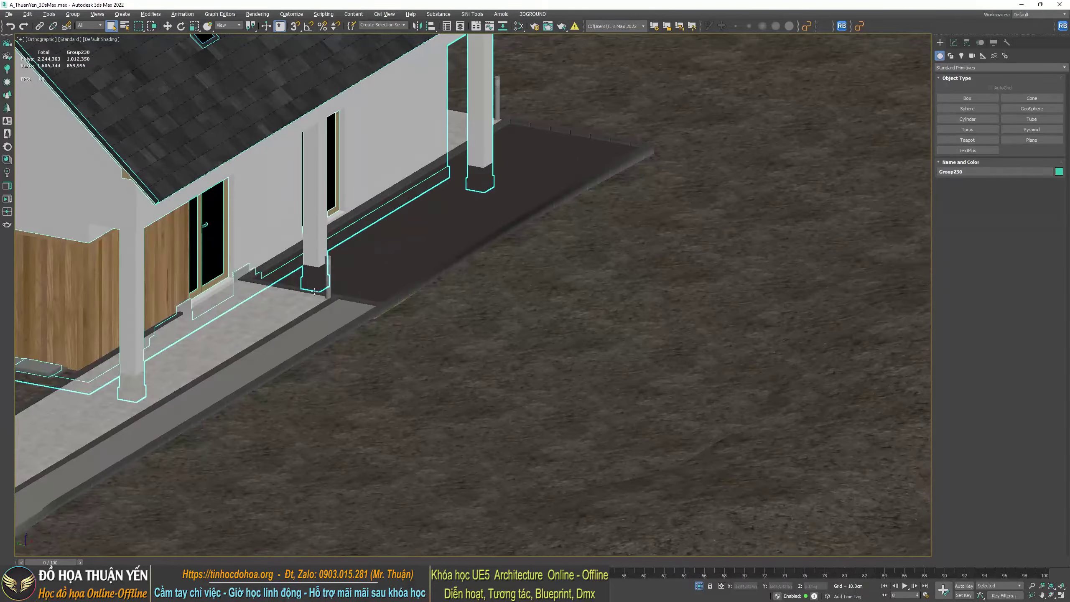
{"action": "scroll", "coordinate": [409, 344], "scroll_direction": "up", "scroll_amount": 4}
{"action": "scroll", "coordinate": [410, 344], "scroll_direction": "down", "scroll_amount": 2}
{"action": "scroll", "coordinate": [405, 354], "scroll_direction": "down", "scroll_amount": 5}
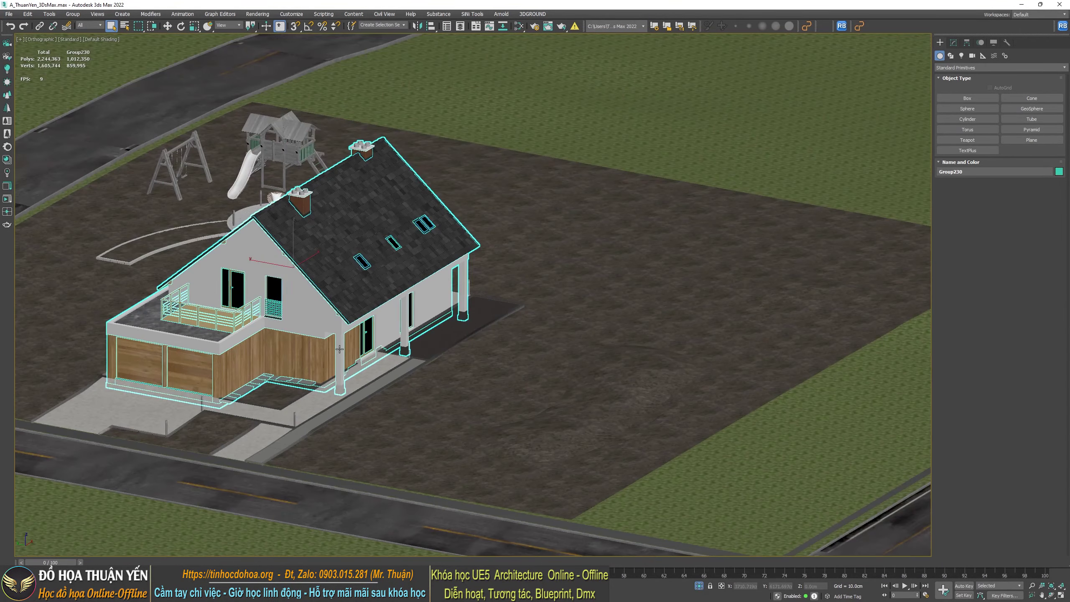
{"action": "scroll", "coordinate": [391, 389], "scroll_direction": "up", "scroll_amount": 2}
{"action": "middle_click_drag", "start_coordinate": [391, 390], "coordinate": [316, 523], "text": "alt"}
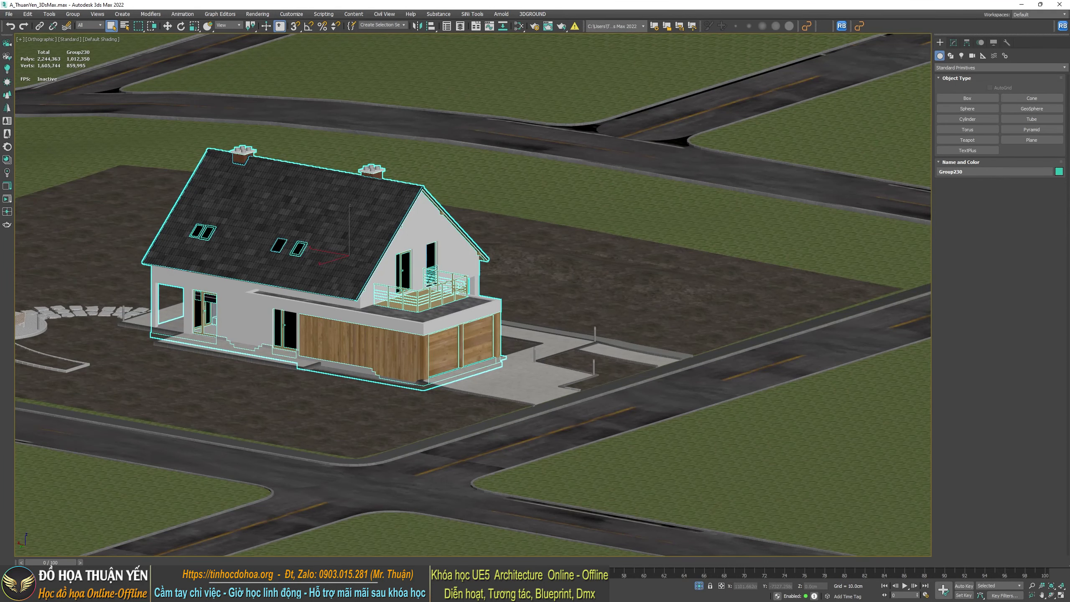
Back in Notepad, add the line 'Khach: hinh anh, phim, tuong tac'
{"action": "key", "text": "alt+Tab"}
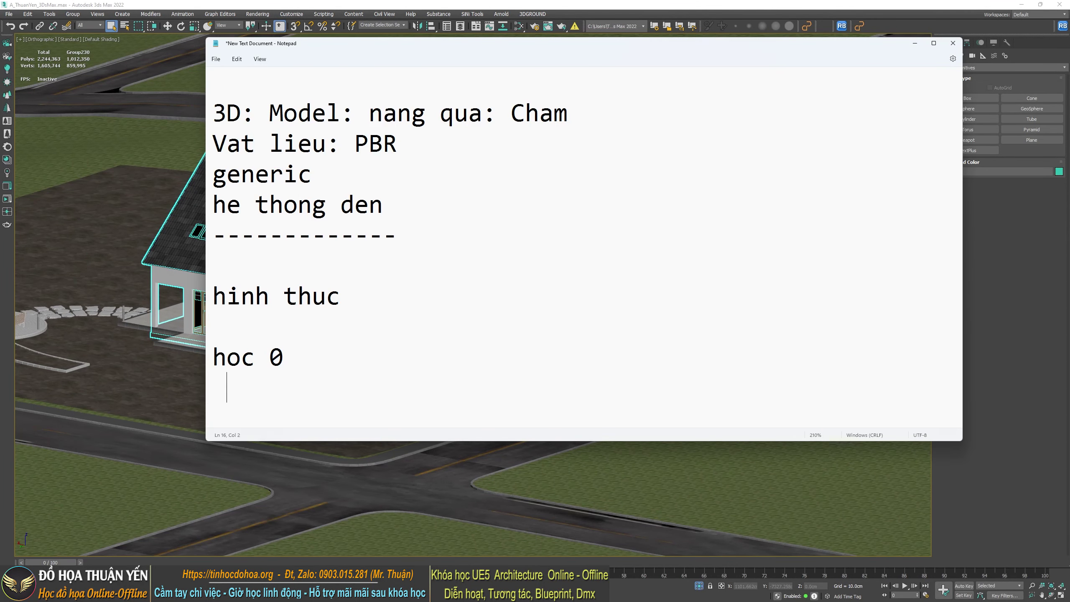
{"action": "type", "text": "Khach: "}
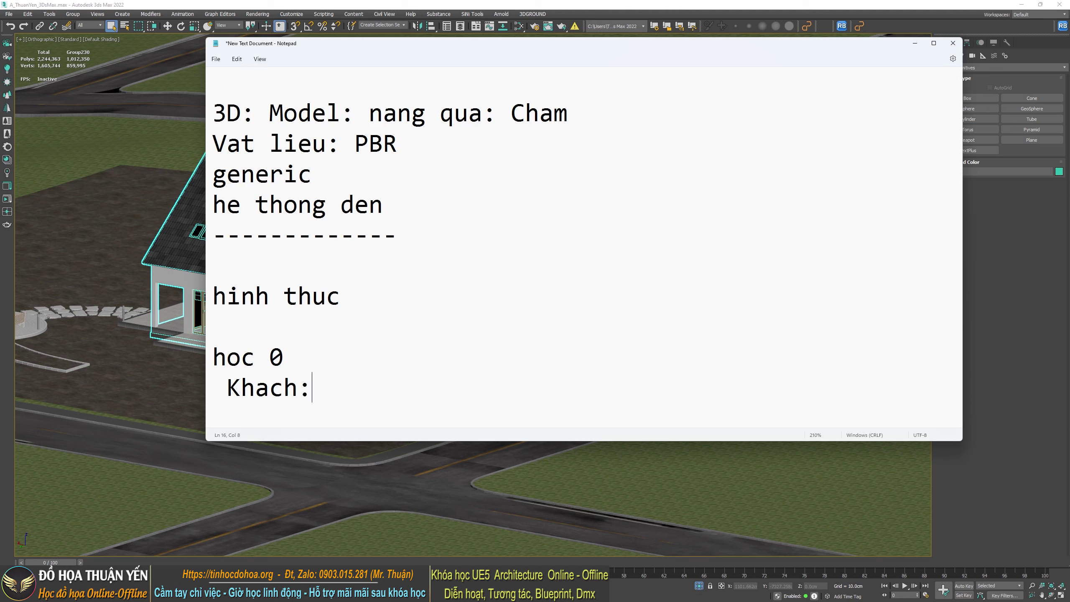
{"action": "type", "text": "hinh anh"}
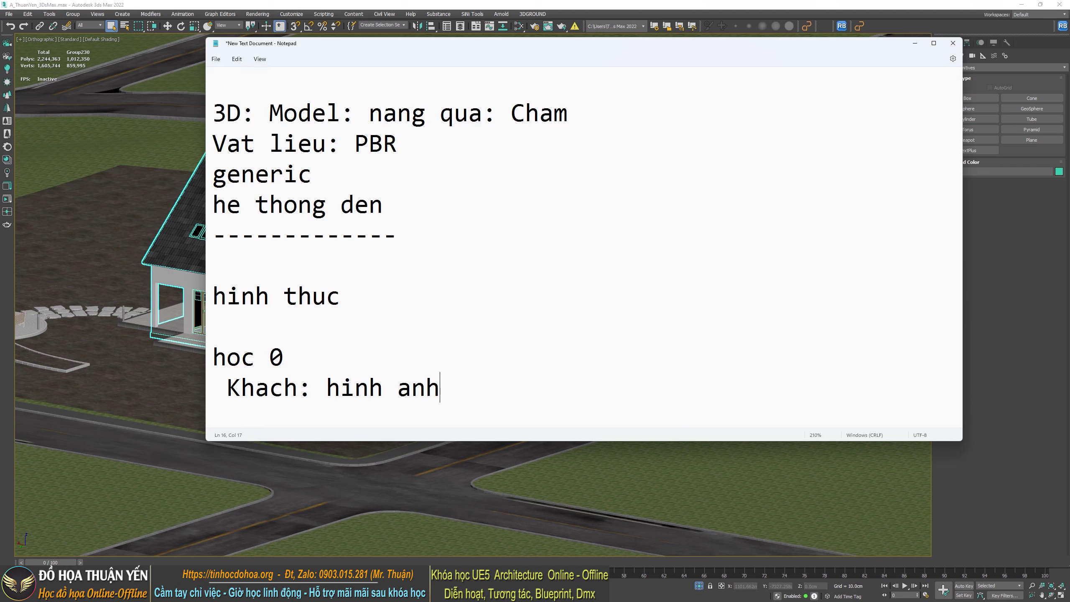
{"action": "type", "text": ", phim"}
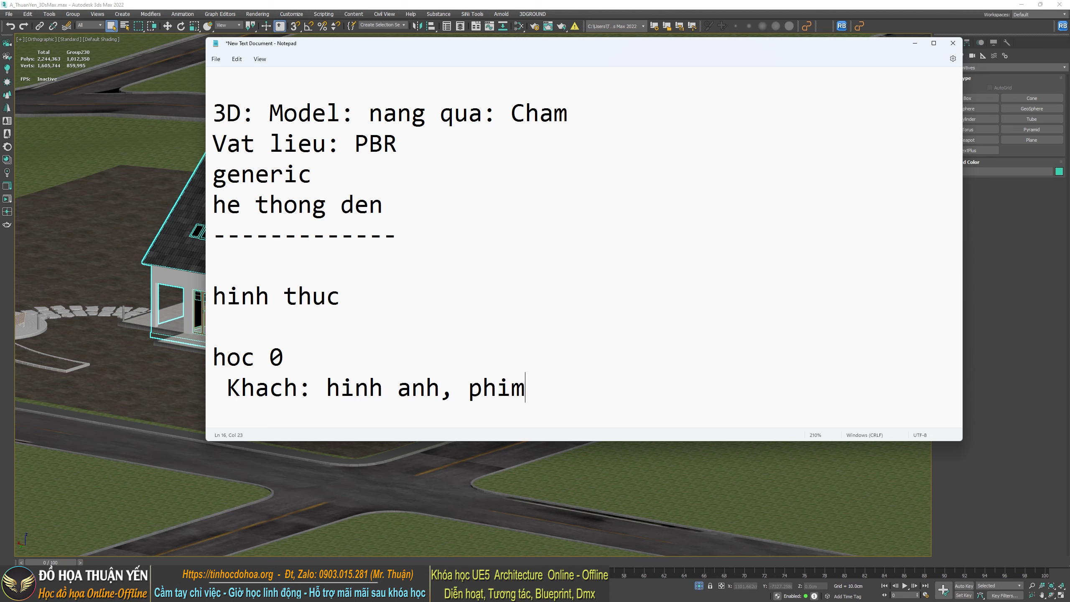
{"action": "type", "text": ", tuong tac"}
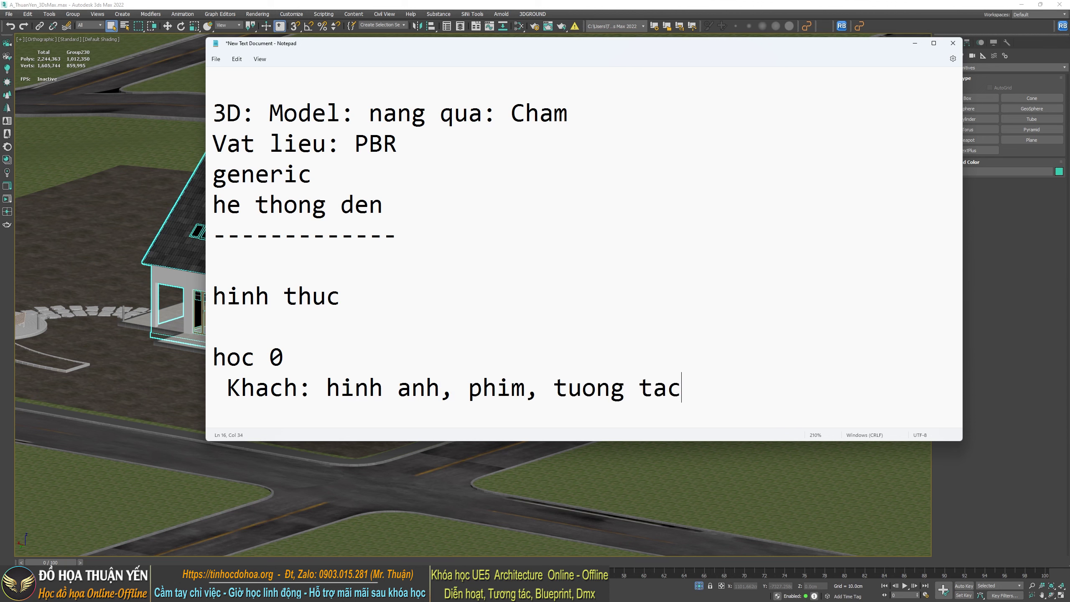
{"action": "key", "text": "Return"}
{"action": "key", "text": "Return"}
Add 'dung hinh 3D: Hinh anh: Vray, Corona: View', then place the cursor before 'phim'
{"action": "type", "text": "dung "}
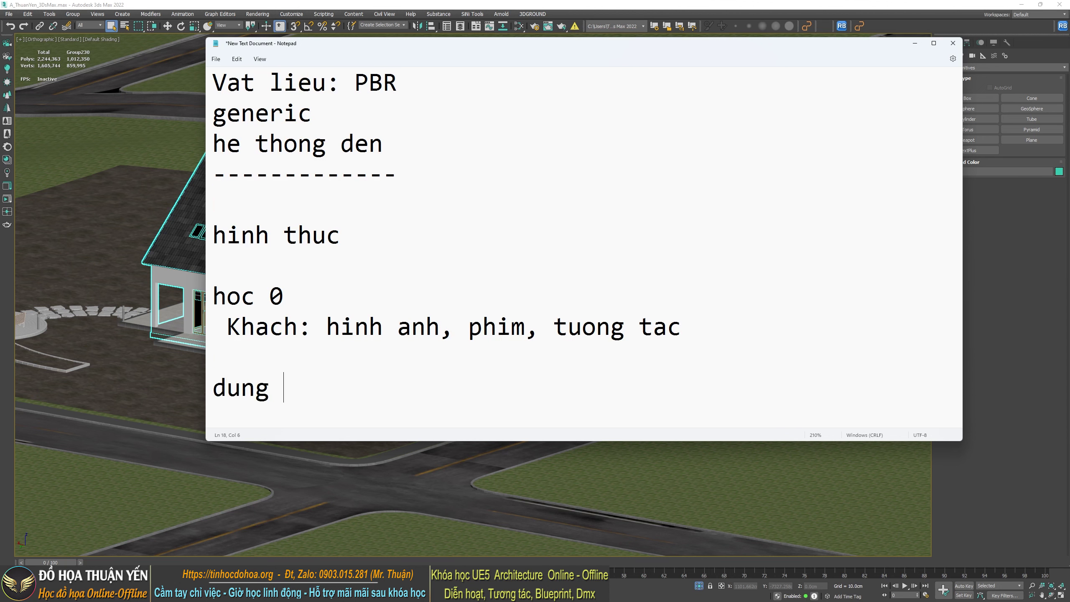
{"action": "type", "text": "hinh 3D"}
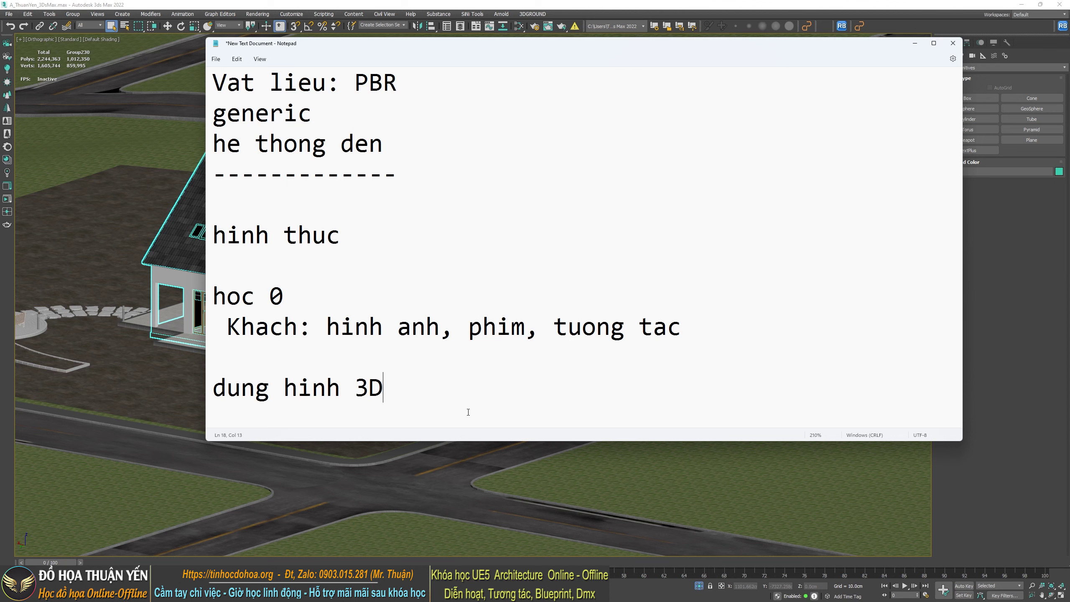
{"action": "type", "text": ": "}
{"action": "type", "text": "Hinh an"}
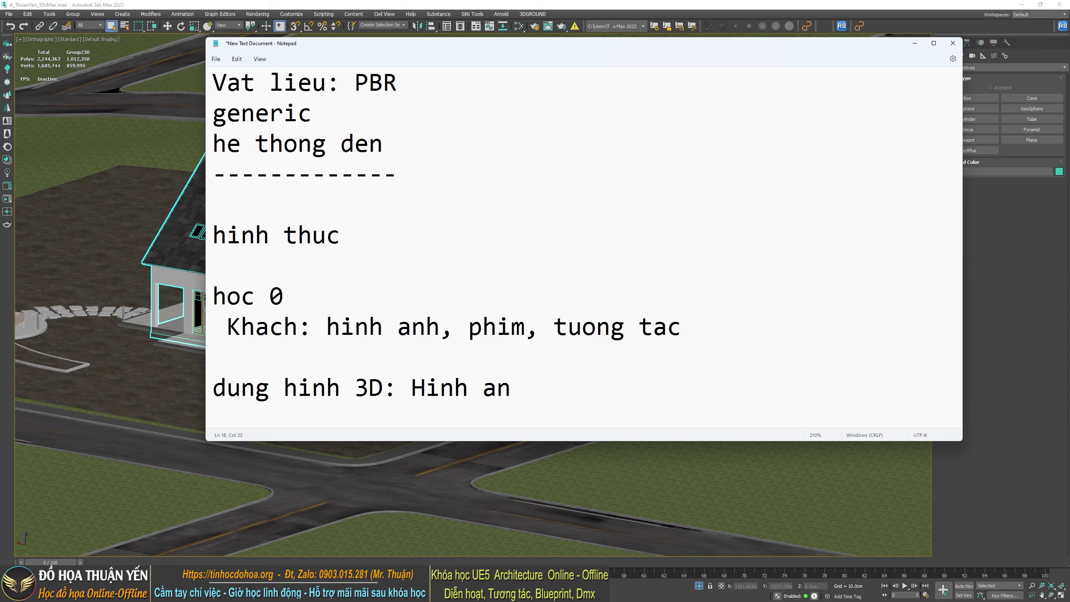
{"action": "type", "text": "h: Vray"}
{"action": "type", "text": ", Coro"}
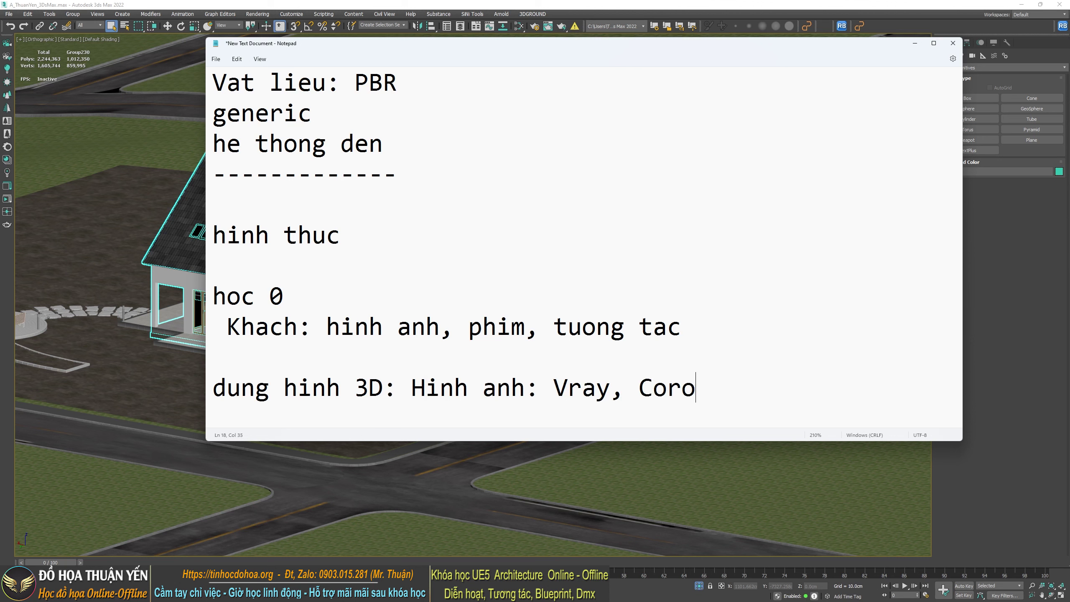
{"action": "type", "text": "na:"}
{"action": "type", "text": " k"}
{"action": "key", "text": "BackSpace"}
{"action": "type", "text": "View"}
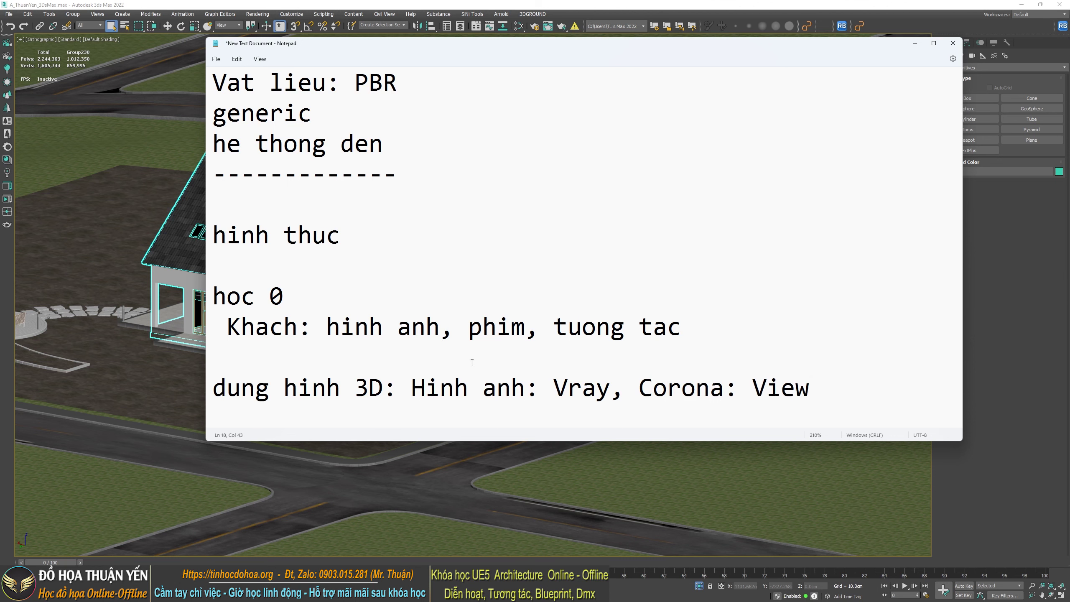
{"action": "scroll", "coordinate": [551, 352], "scroll_direction": "up", "scroll_amount": 1}
{"action": "left_click", "coordinate": [469, 352]}
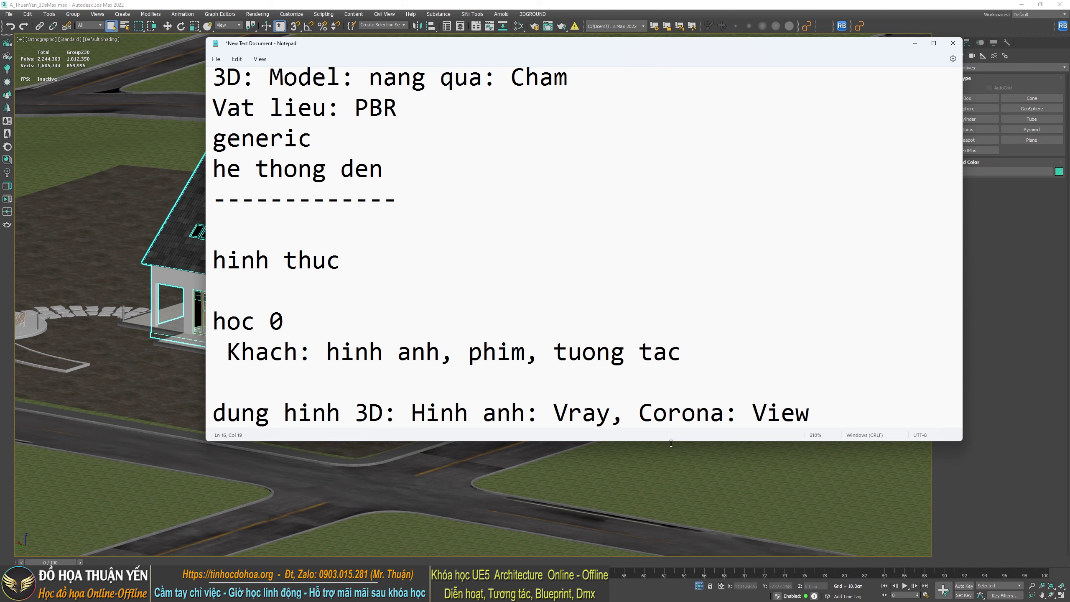
Enlarge the Notepad window and open space after the 'dung hinh 3D:' line
{"action": "left_click_drag", "start_coordinate": [680, 440], "coordinate": [668, 531]}
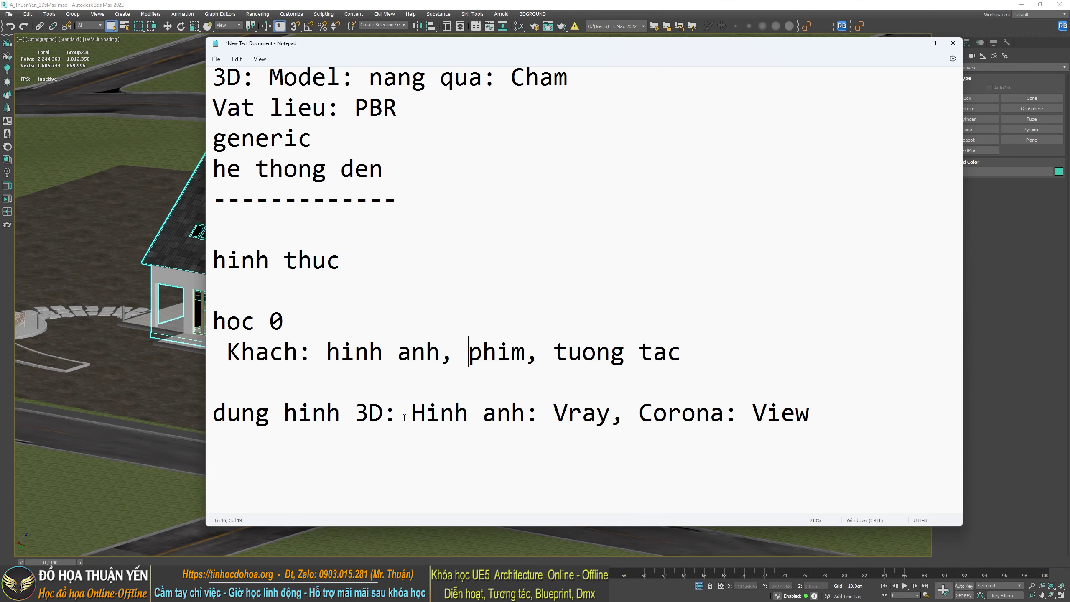
{"action": "left_click_drag", "start_coordinate": [396, 415], "coordinate": [813, 427]}
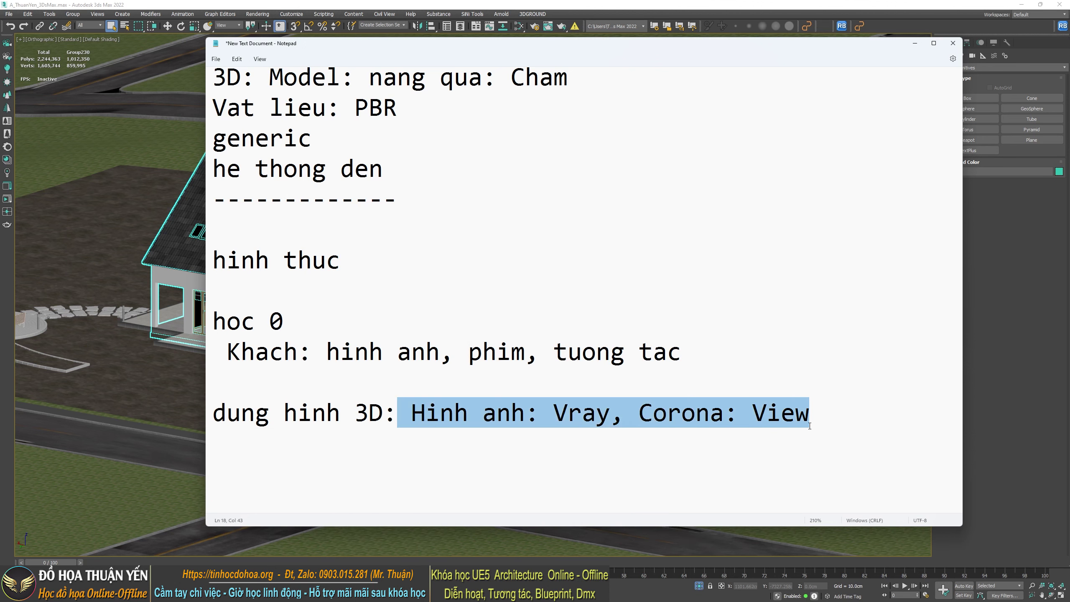
{"action": "left_click", "coordinate": [412, 425]}
{"action": "key", "text": "Return"}
{"action": "key", "text": "Return"}
{"action": "key", "text": "Return"}
{"action": "key", "text": "Return"}
{"action": "left_click", "coordinate": [416, 365]}
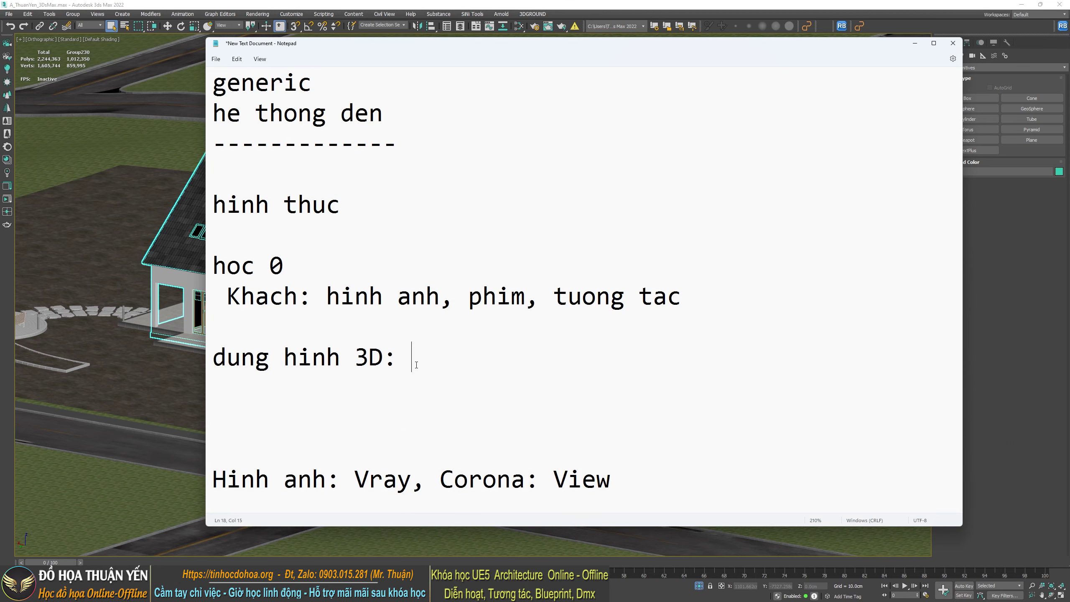
Write 'Xuat qua UE5: vl , as, phim tuong tac' after 'dung hinh 3D:'
{"action": "type", "text": "Xuat q"}
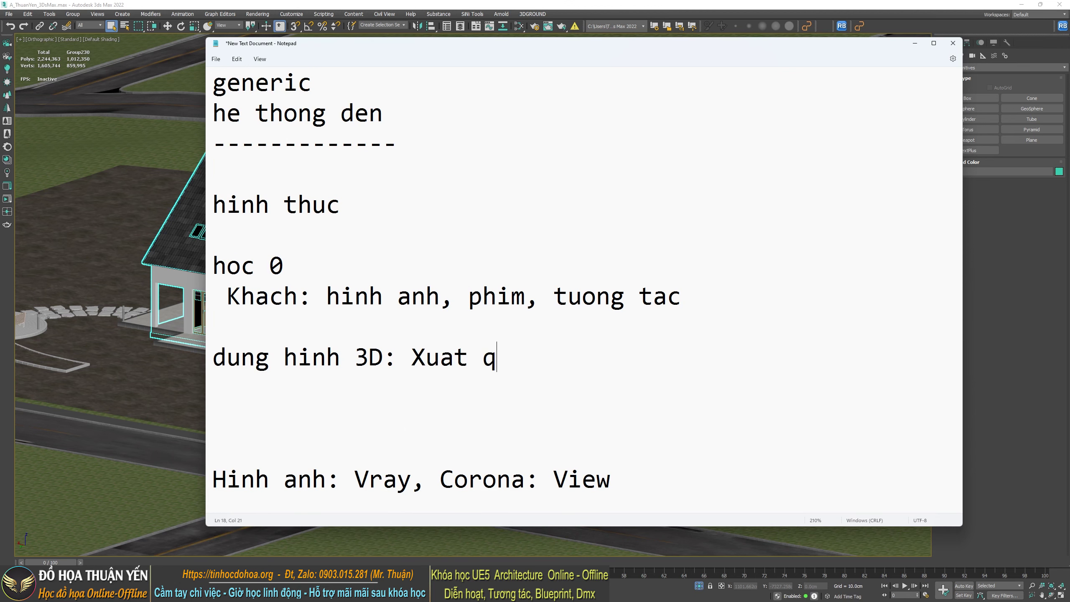
{"action": "type", "text": "uaU"}
{"action": "type", "text": "E5"}
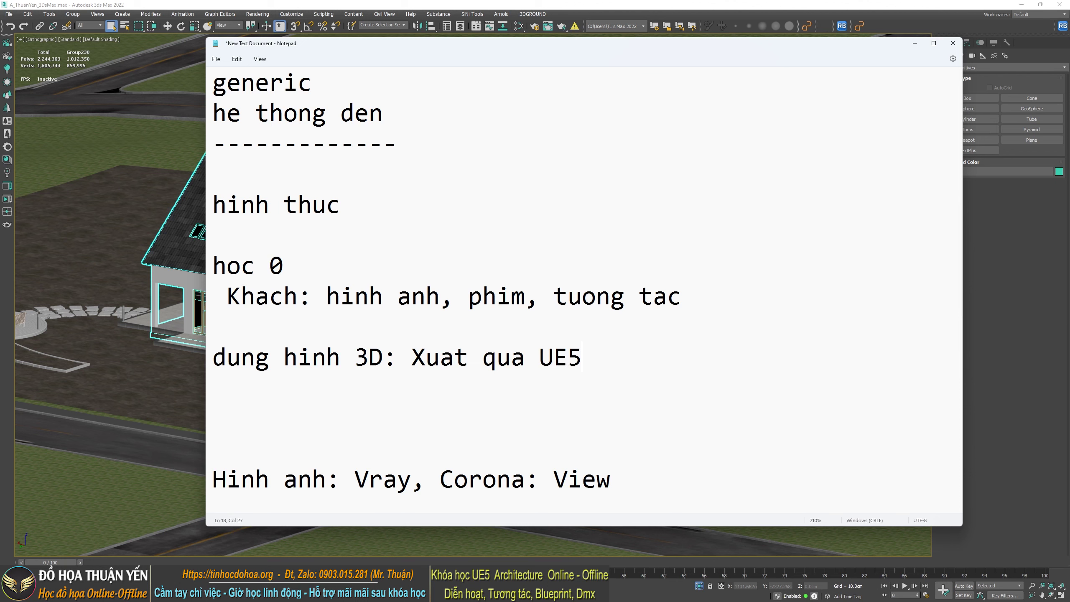
{"action": "type", "text": ": vl "}
{"action": "type", "text": ", as"}
{"action": "type", "text": ", phim "}
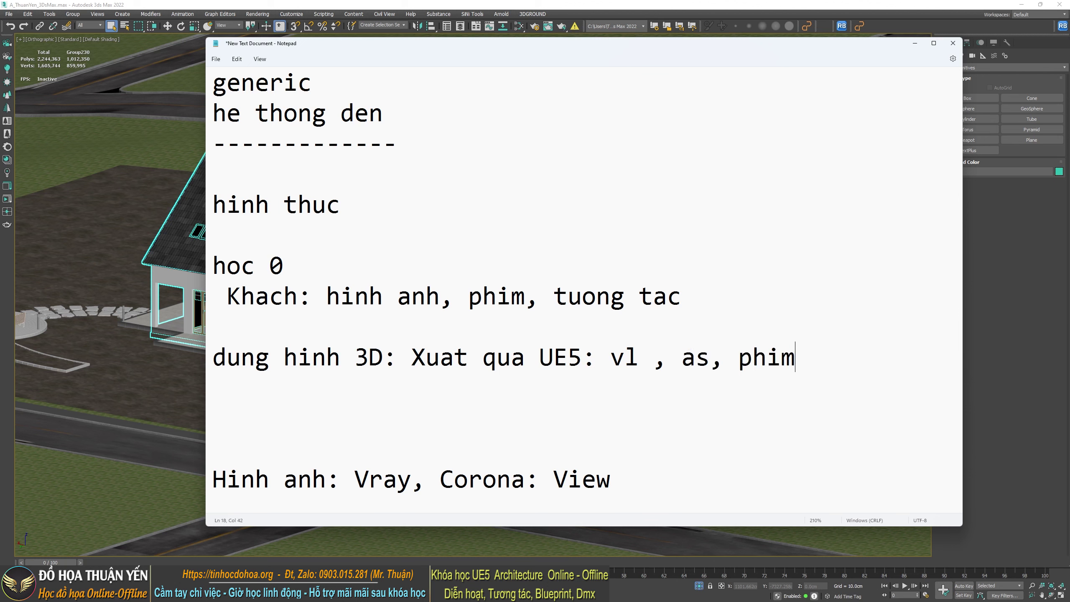
{"action": "type", "text": "tuong "}
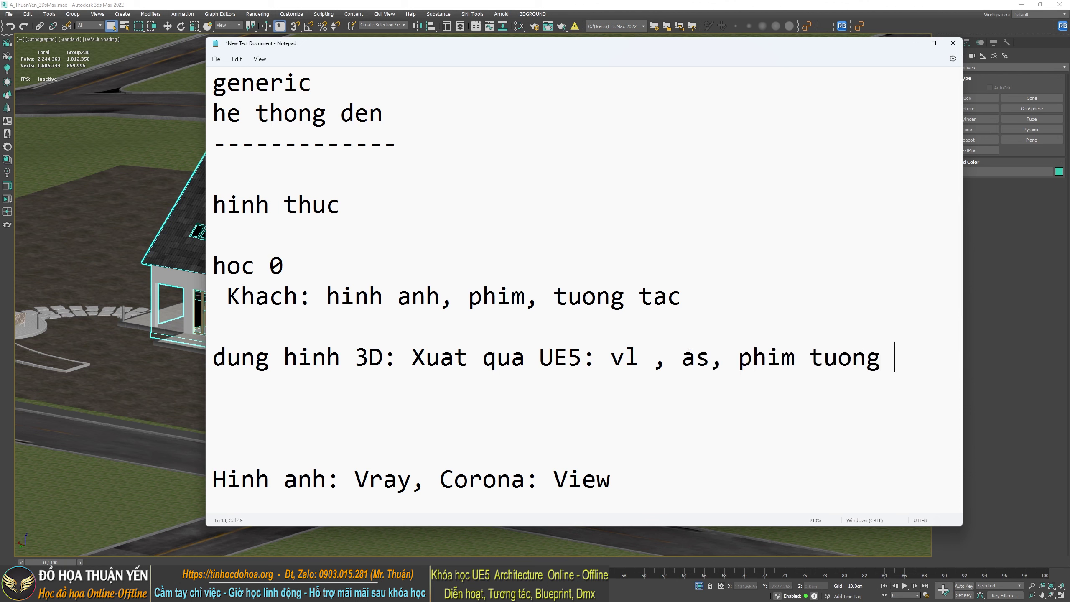
{"action": "type", "text": "y"}
{"action": "key", "text": "BackSpace"}
{"action": "type", "text": "tsc"}
{"action": "key", "text": "BackSpace"}
{"action": "key", "text": "BackSpace"}
{"action": "type", "text": "s"}
{"action": "key", "text": "BackSpace"}
{"action": "type", "text": "ac"}
Add the line 'Xuất hình : Ue5 - Corona, Vray' beneath it
{"action": "key", "text": "Return"}
{"action": "key", "text": "Return"}
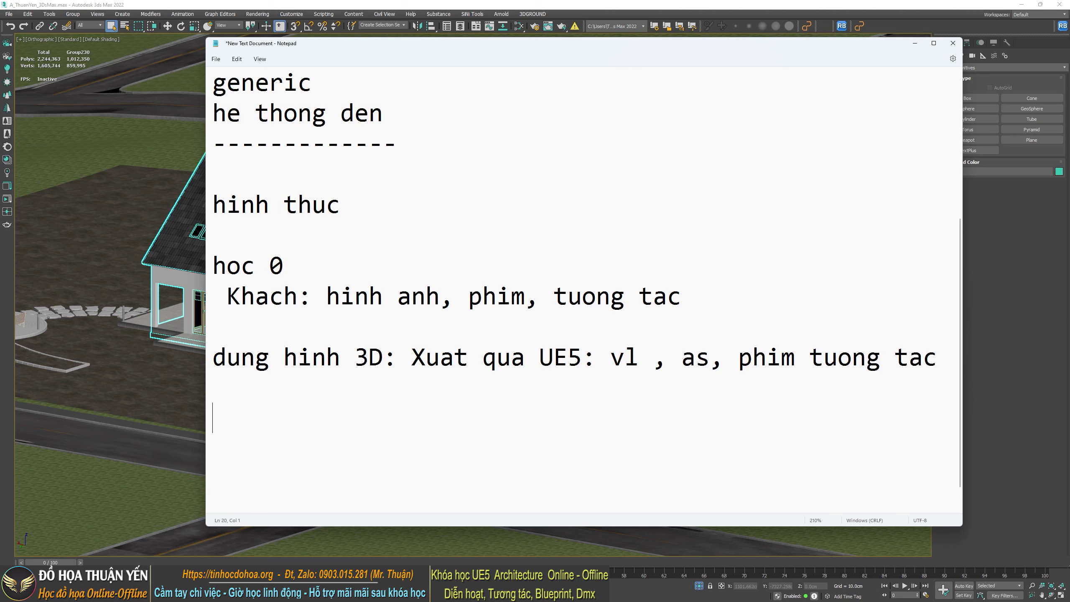
{"action": "type", "text": "Xua"}
{"action": "type", "text": "ất "}
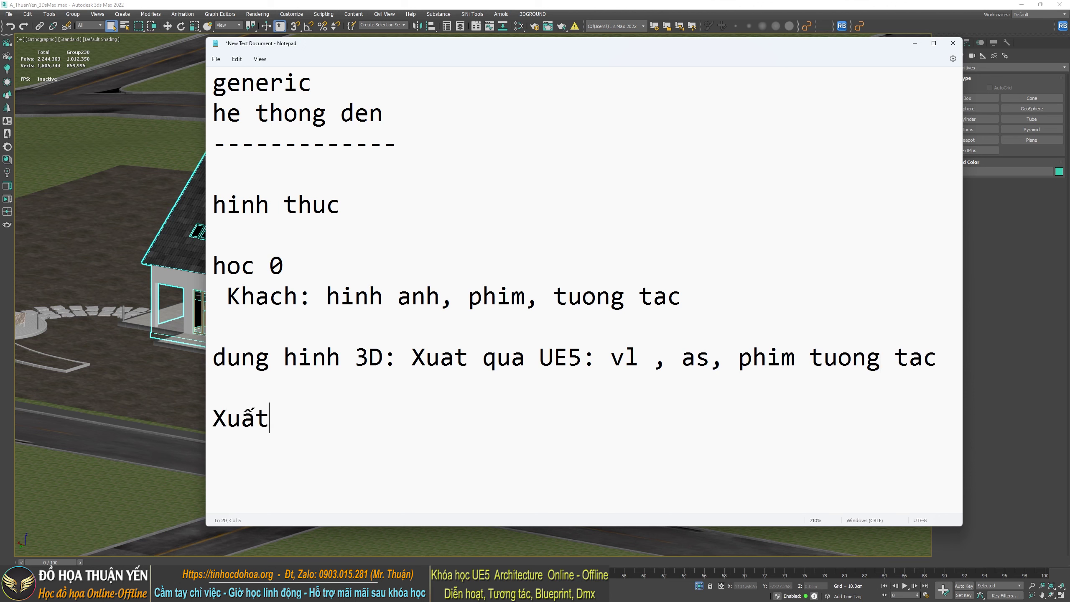
{"action": "type", "text": "hinh"}
{"action": "type", "text": " : "}
{"action": "type", "text": "U"}
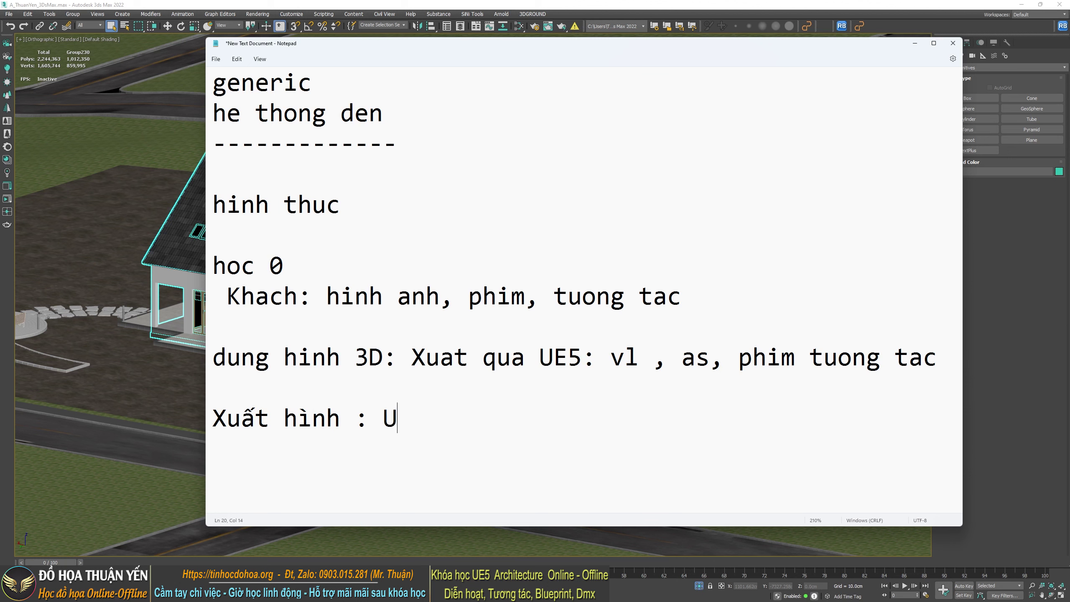
{"action": "type", "text": "e5"}
{"action": "type", "text": " - Cỏon"}
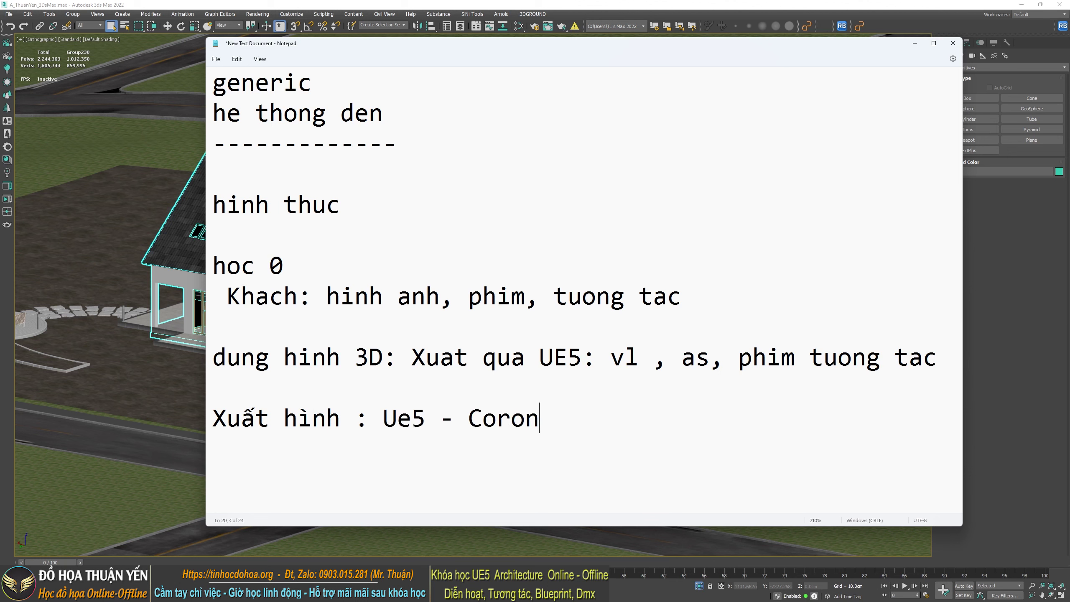
{"action": "type", "text": "a, Vra"}
{"action": "type", "text": "y"}
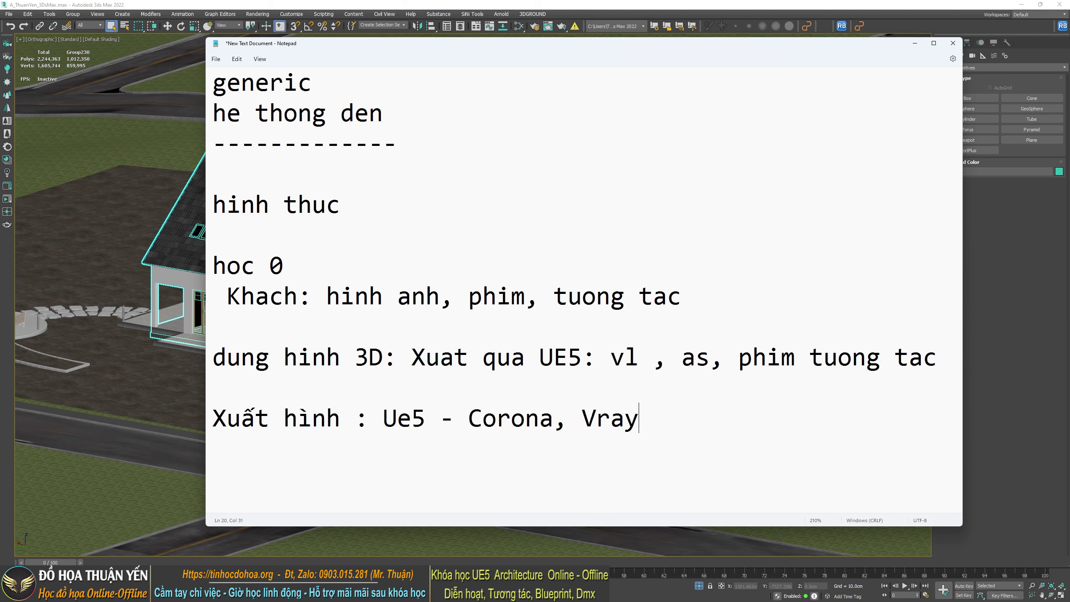
{"action": "key", "text": "Return"}
{"action": "key", "text": "Return"}
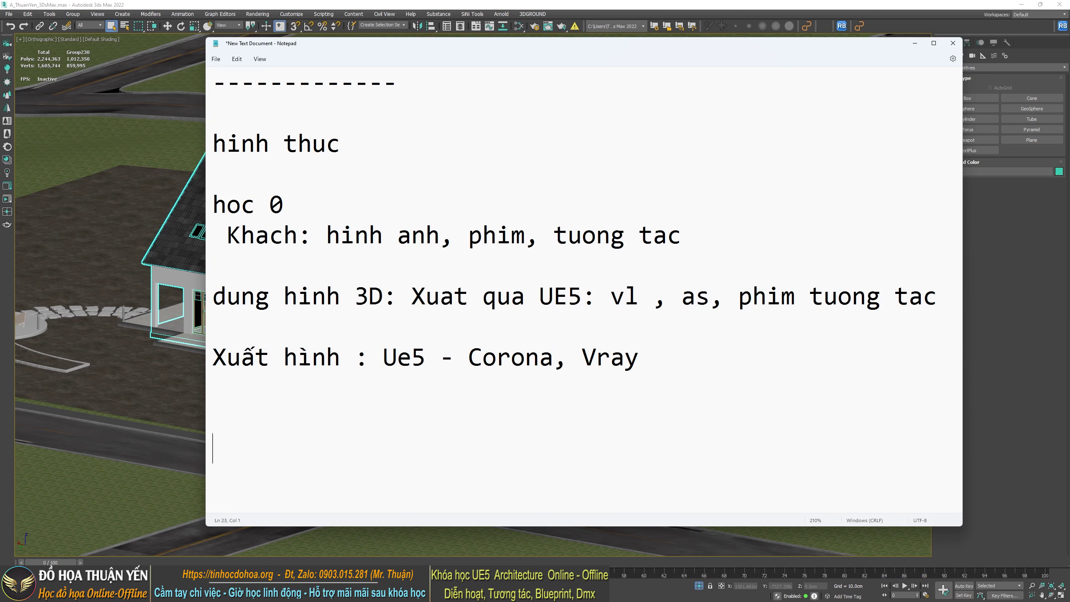
Type 'ue5 : render' on the empty line, highlight 'render', and start a new line
{"action": "key", "text": "BackSpace"}
{"action": "type", "text": "ue5 "}
{"action": "type", "text": ": render"}
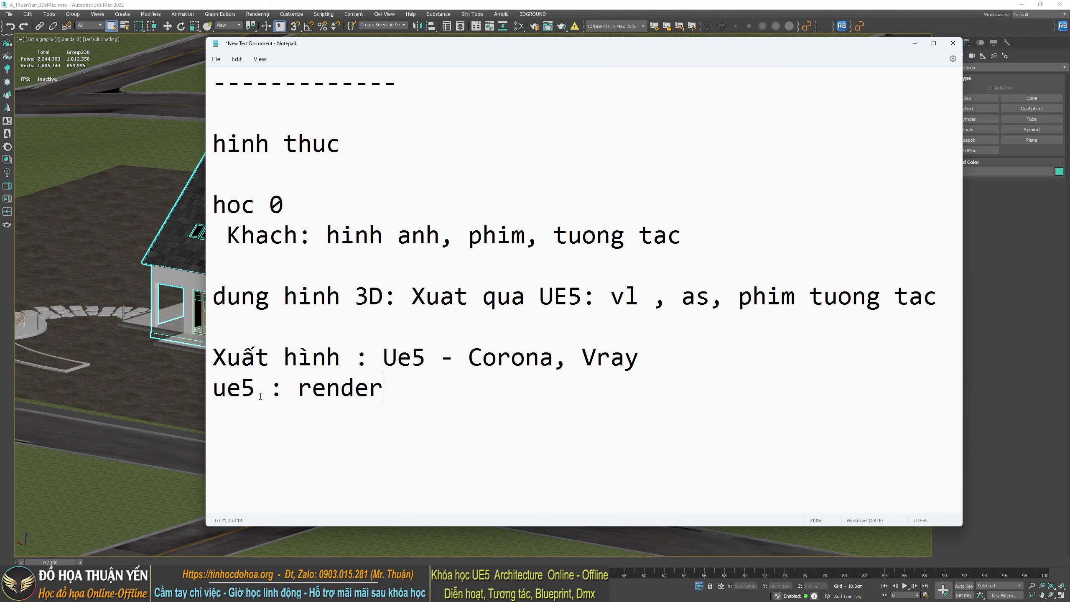
{"action": "left_click_drag", "start_coordinate": [394, 387], "coordinate": [303, 394]}
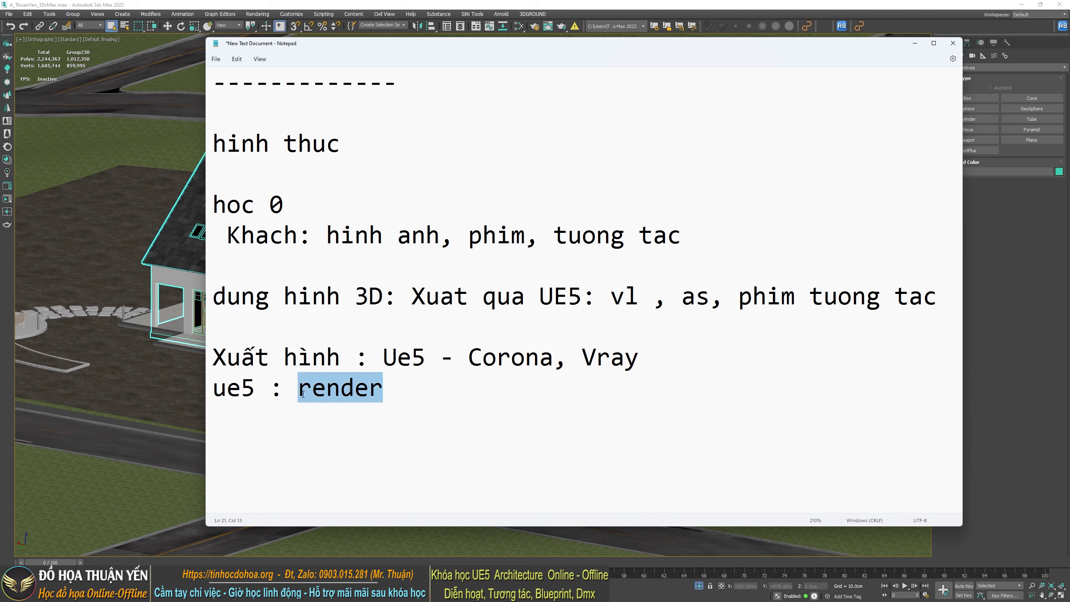
{"action": "left_click", "coordinate": [420, 384]}
{"action": "key", "text": "Return"}
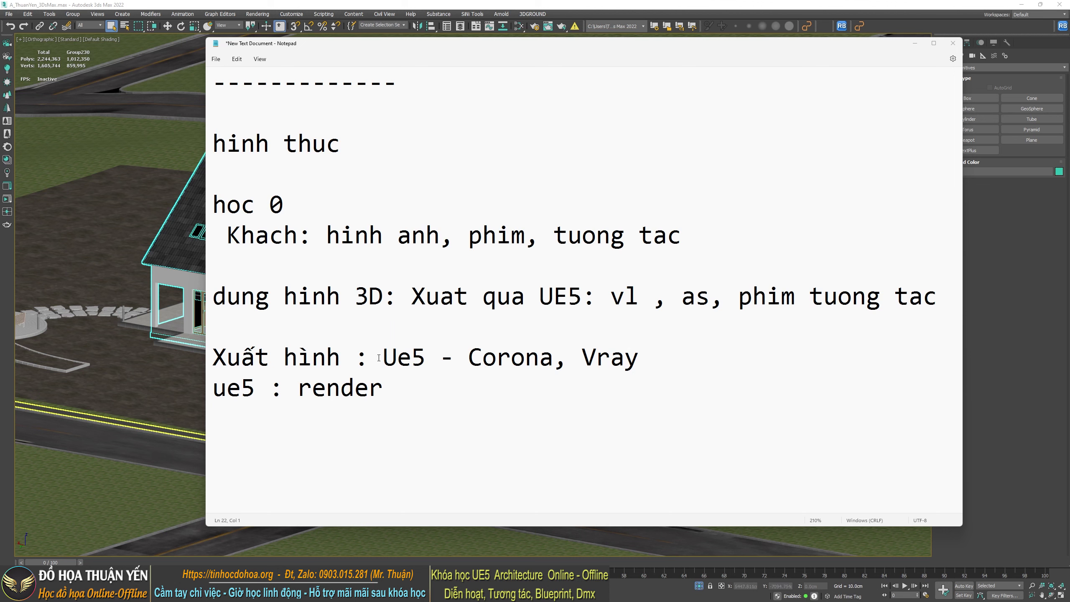
Type 'tinh te cao: 3D: vray Corona' on a new line under 'ue5 : render'
{"action": "left_click", "coordinate": [407, 380]}
{"action": "key", "text": "Return"}
{"action": "type", "text": "tinh te"}
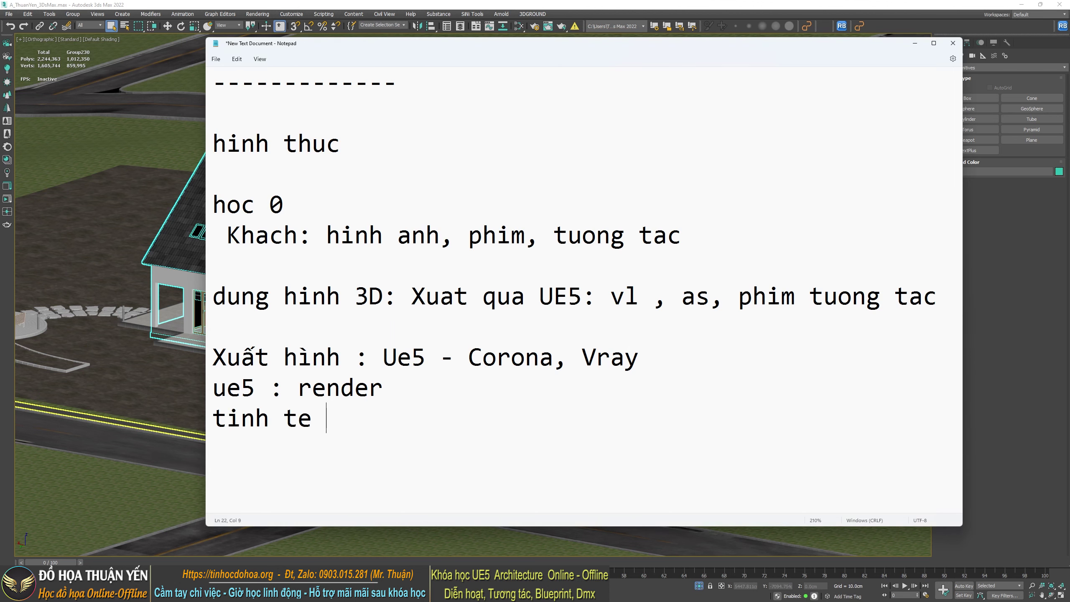
{"action": "type", "text": " cao: "}
{"action": "type", "text": "3"}
{"action": "type", "text": "D: vray "}
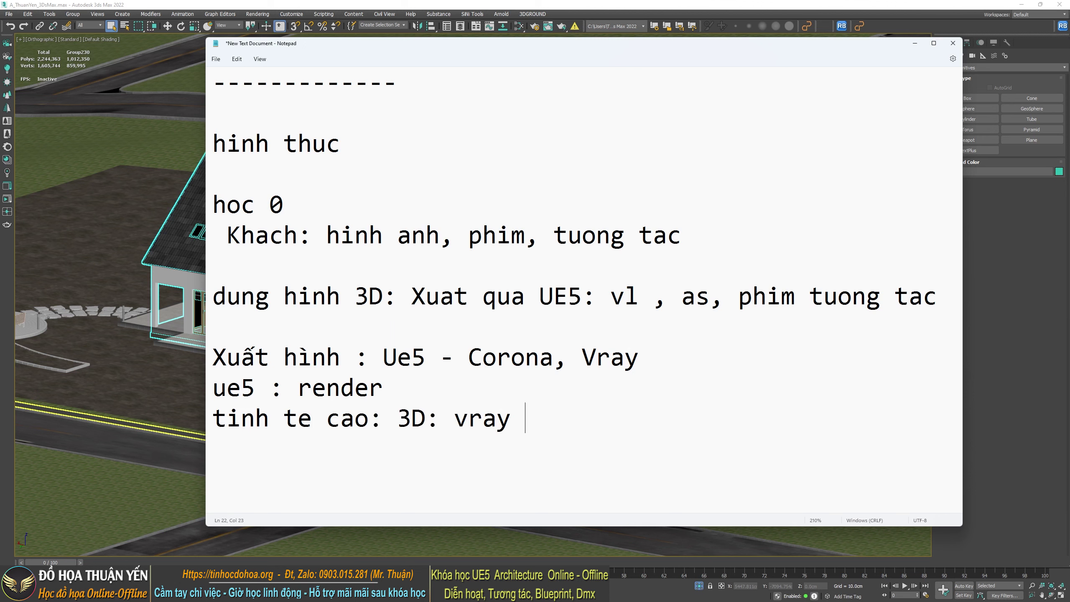
{"action": "type", "text": "Coro"}
{"action": "type", "text": "na"}
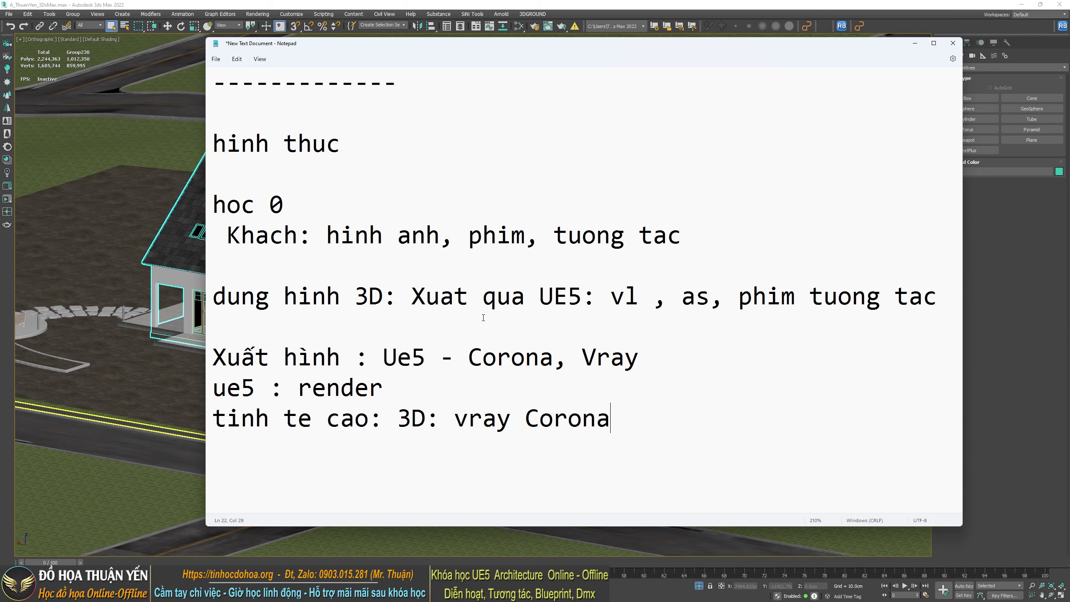
Highlight 'Xuat qua UE5', 'phim tuong tac' and '3D' in the notes, then switch to 3ds Max
{"action": "left_click_drag", "start_coordinate": [413, 301], "coordinate": [588, 314]}
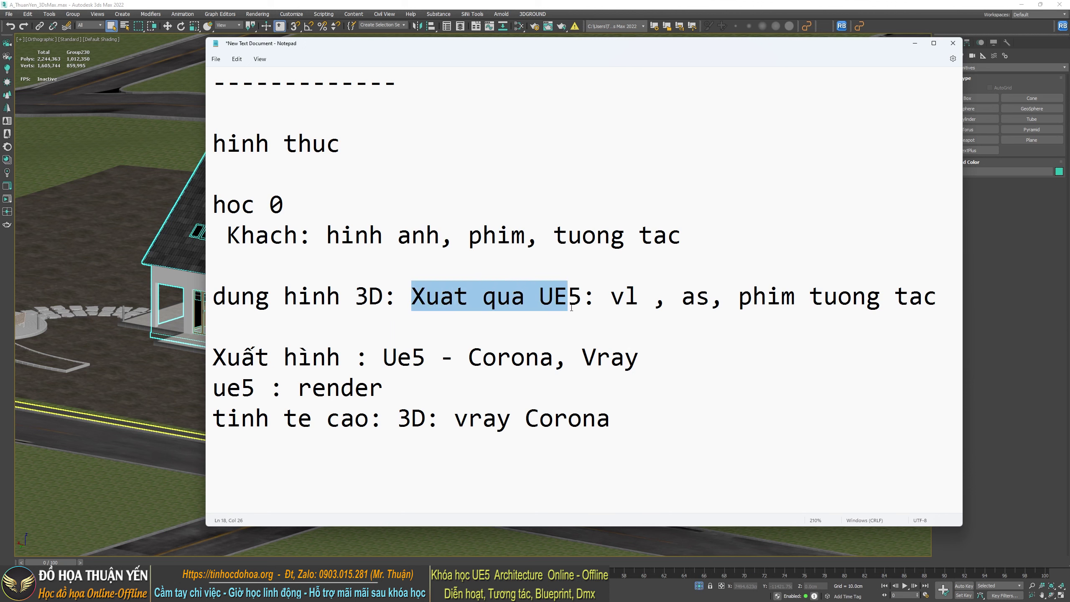
{"action": "left_click_drag", "start_coordinate": [735, 302], "coordinate": [943, 304]}
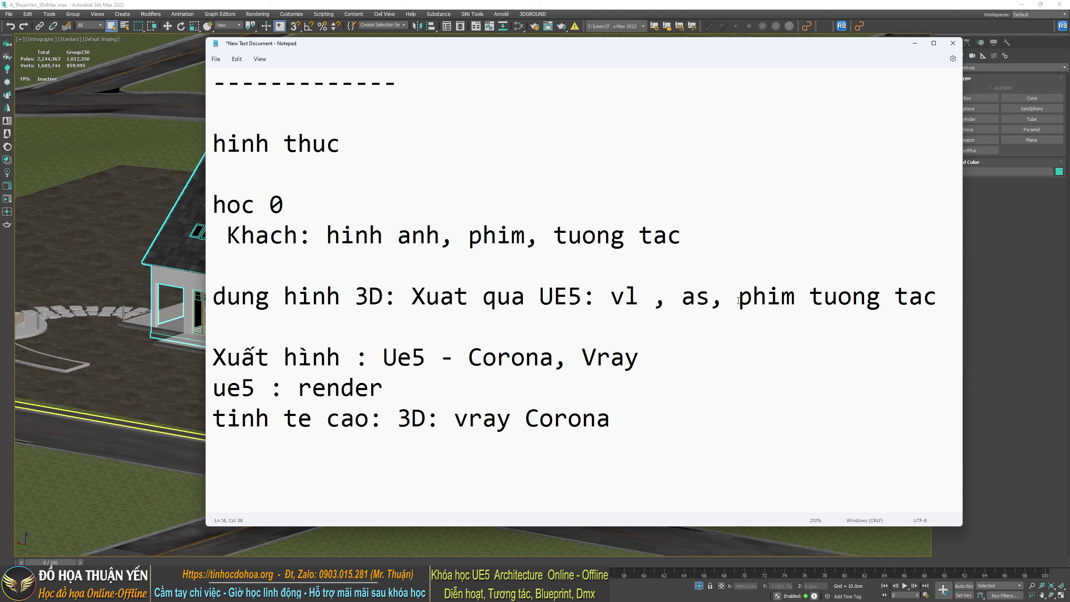
{"action": "left_click", "coordinate": [722, 365]}
{"action": "left_click_drag", "start_coordinate": [355, 298], "coordinate": [383, 298]}
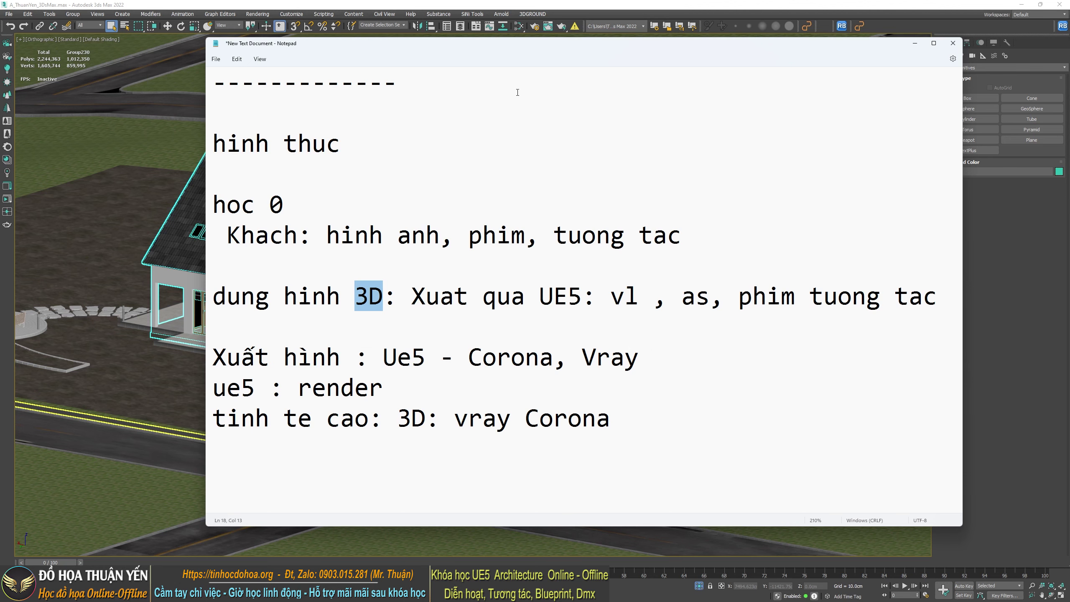
{"action": "key", "text": "alt+Tab"}
{"action": "scroll", "coordinate": [402, 289], "scroll_direction": "up", "scroll_amount": 2}
Center the house in the viewport and select the roads and terrain group
{"action": "scroll", "coordinate": [401, 289], "scroll_direction": "up", "scroll_amount": 2}
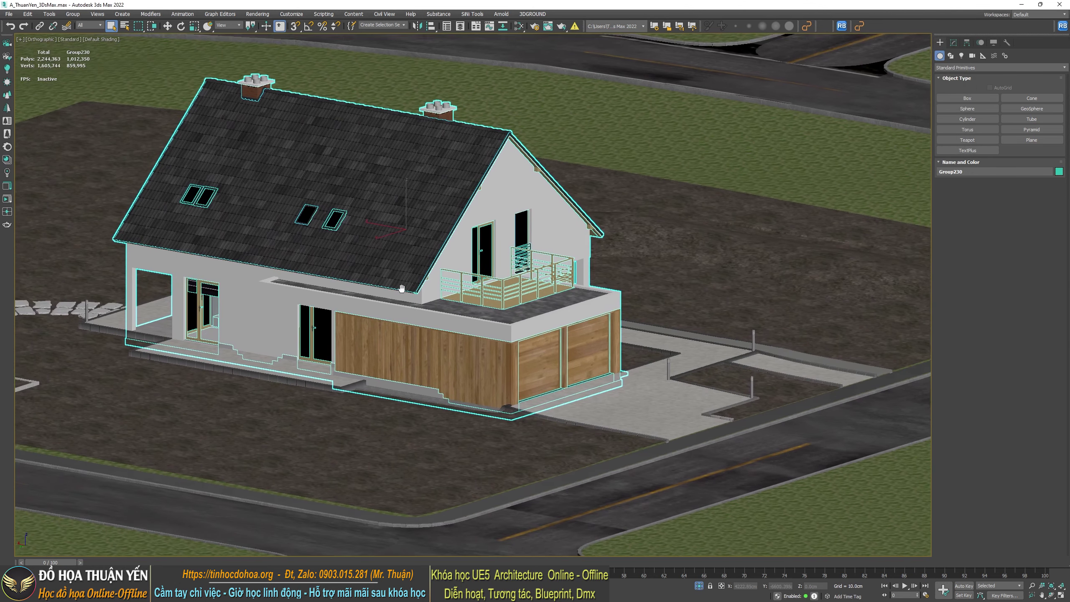
{"action": "middle_click_drag", "start_coordinate": [402, 289], "coordinate": [499, 295]}
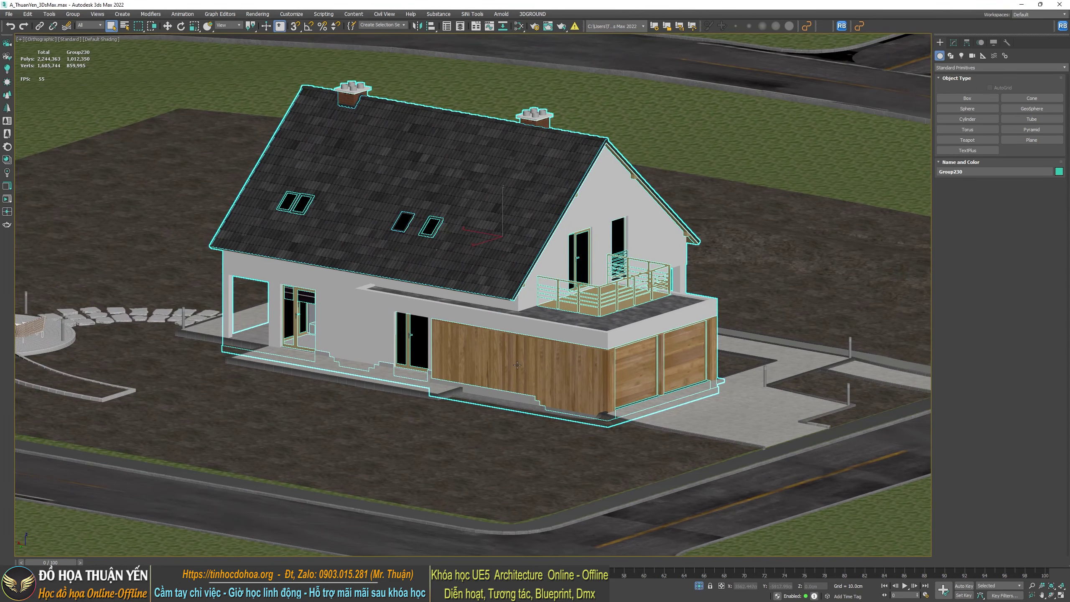
{"action": "scroll", "coordinate": [274, 340], "scroll_direction": "down", "scroll_amount": 4}
{"action": "scroll", "coordinate": [338, 310], "scroll_direction": "down", "scroll_amount": 2}
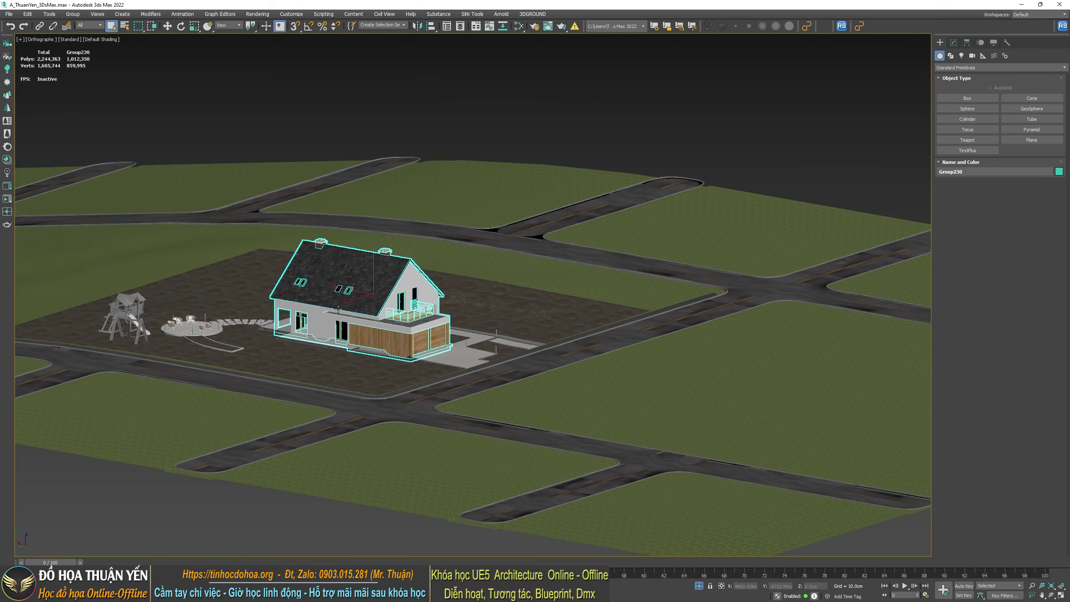
{"action": "left_click", "coordinate": [513, 245]}
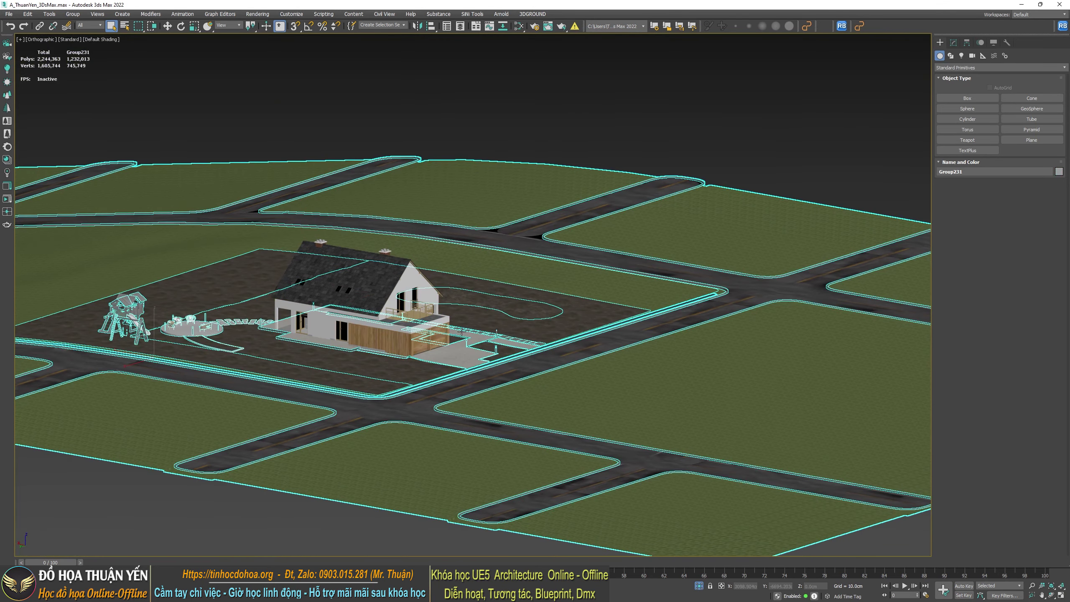
{"action": "scroll", "coordinate": [374, 333], "scroll_direction": "up", "scroll_amount": 1}
{"action": "scroll", "coordinate": [374, 333], "scroll_direction": "up", "scroll_amount": 1}
{"action": "scroll", "coordinate": [375, 333], "scroll_direction": "up", "scroll_amount": 2}
Orbit, frame the selection and pan out until the whole street grid shows
{"action": "middle_click_drag", "start_coordinate": [375, 333], "coordinate": [484, 296], "text": "alt"}
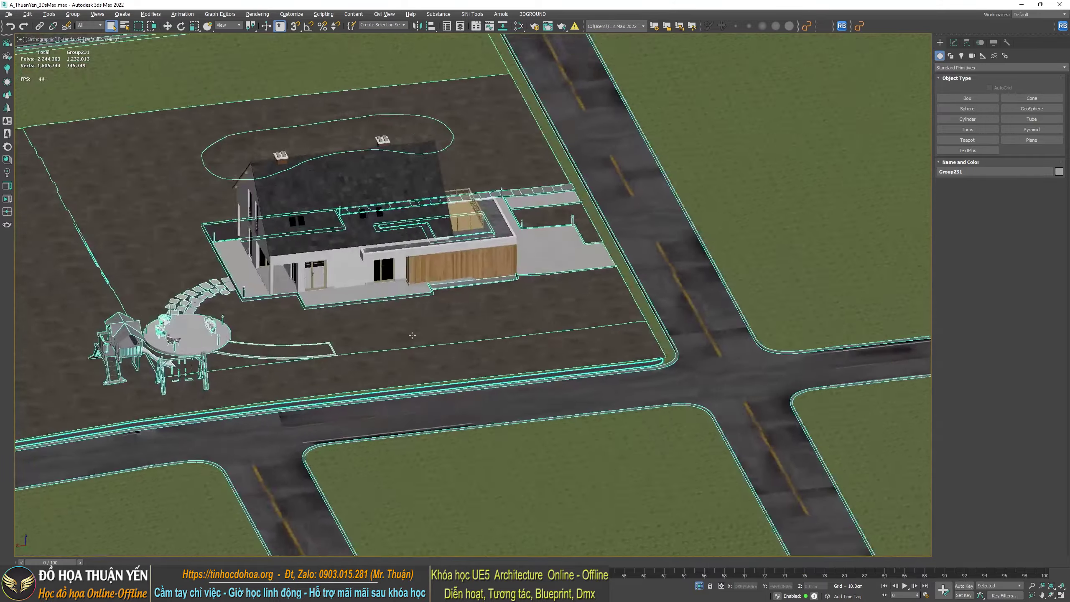
{"action": "scroll", "coordinate": [581, 270], "scroll_direction": "up", "scroll_amount": 3}
{"action": "mouse_move", "coordinate": [580, 270]}
{"action": "middle_mouse_down"}
{"action": "mouse_move", "coordinate": [590, 370]}
{"action": "mouse_move", "coordinate": [688, 363]}
{"action": "middle_mouse_up"}
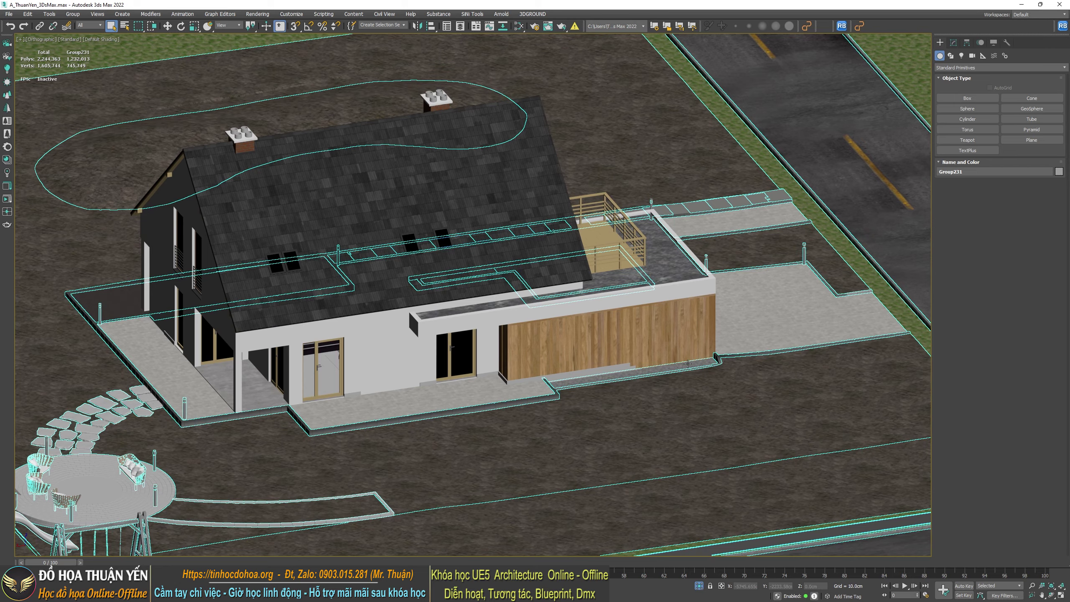
{"action": "scroll", "coordinate": [687, 364], "scroll_direction": "down", "scroll_amount": 8}
{"action": "middle_click_drag", "start_coordinate": [688, 363], "coordinate": [647, 499]}
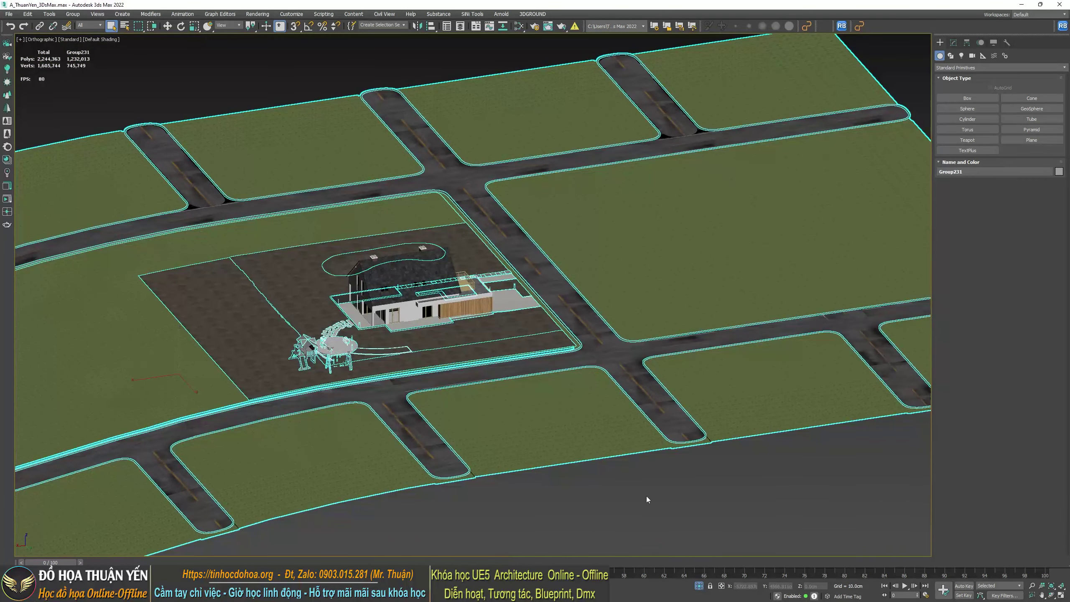
{"action": "key", "text": "z"}
{"action": "scroll", "coordinate": [421, 295], "scroll_direction": "down", "scroll_amount": 5}
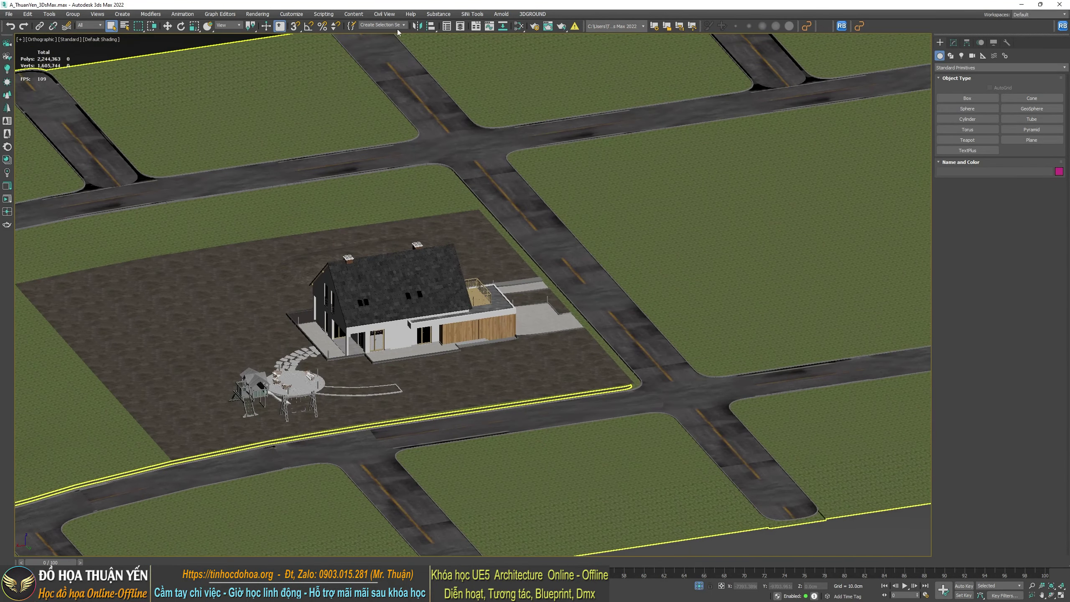
{"action": "middle_click_drag", "start_coordinate": [677, 234], "coordinate": [546, 255]}
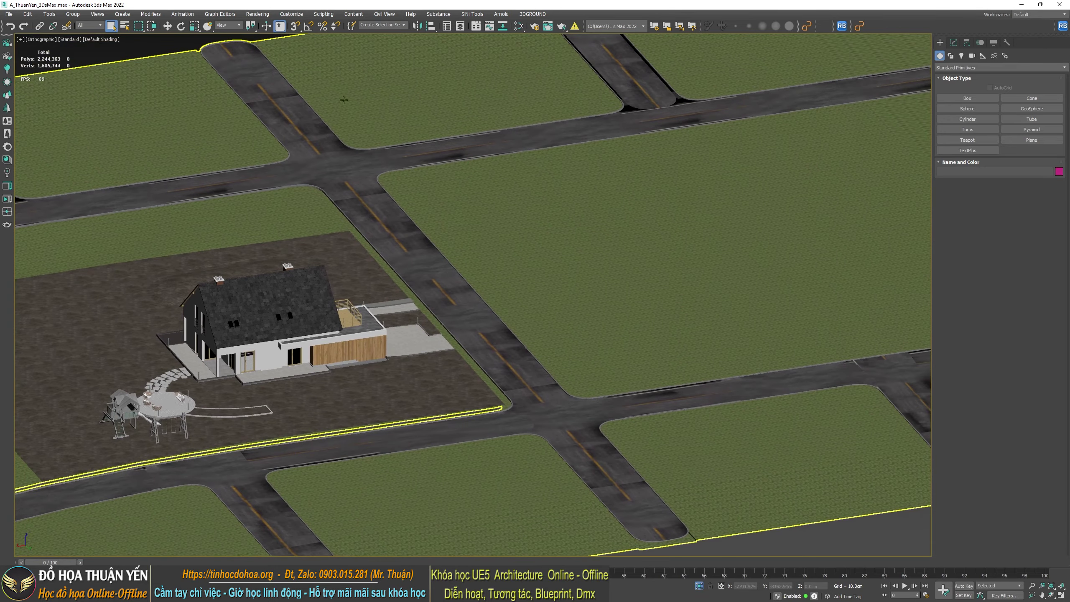
{"action": "scroll", "coordinate": [500, 361], "scroll_direction": "down", "scroll_amount": 3}
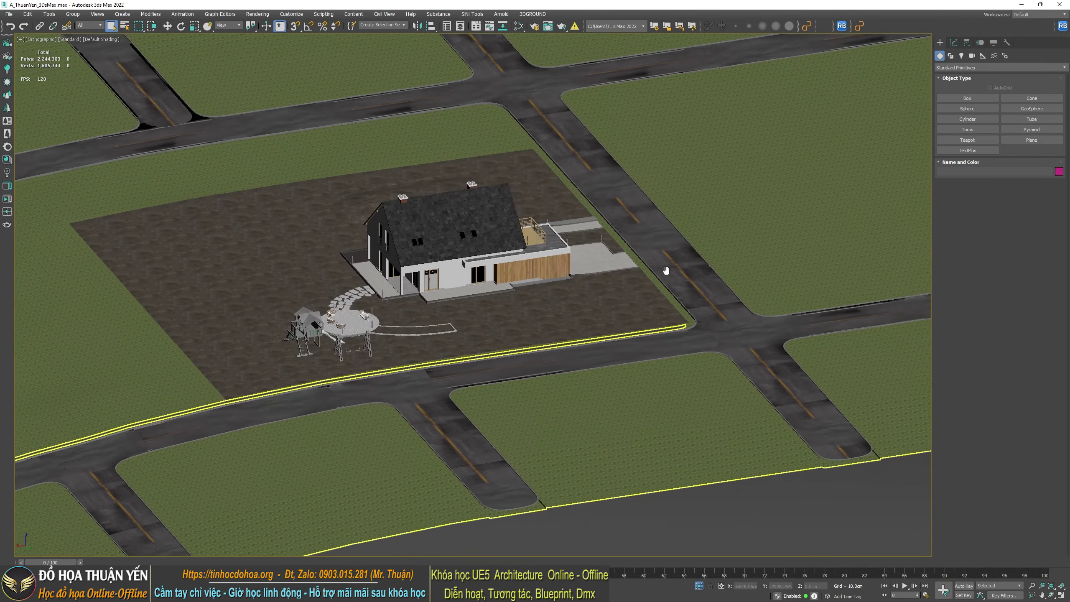
{"action": "middle_click_drag", "start_coordinate": [375, 272], "coordinate": [345, 320]}
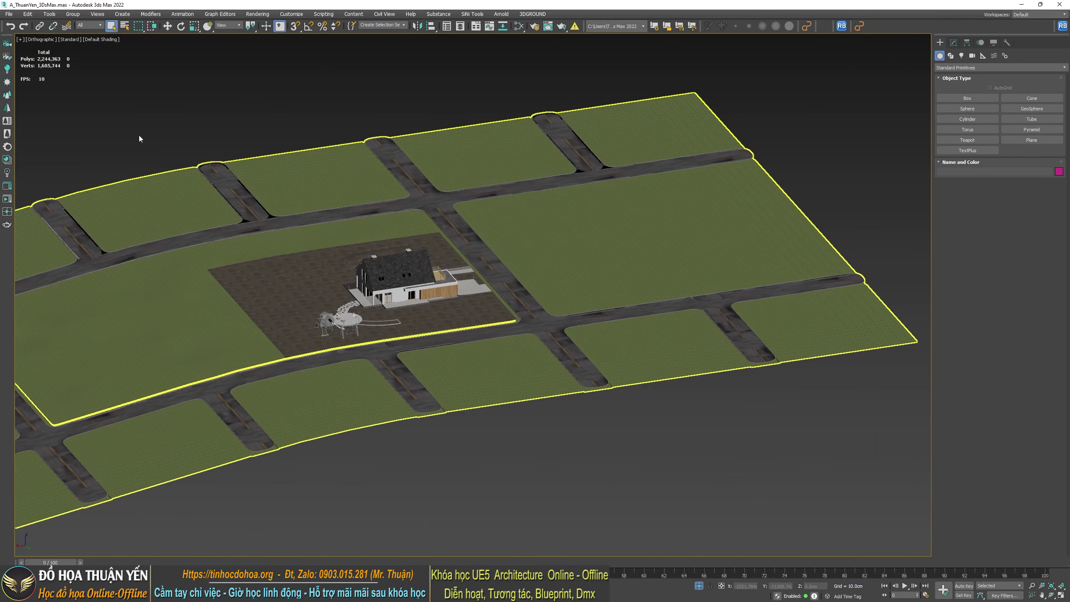
Select the house group Group230
{"action": "left_click", "coordinate": [735, 443]}
{"action": "left_click", "coordinate": [366, 277]}
{"action": "scroll", "coordinate": [366, 277], "scroll_direction": "up", "scroll_amount": 2}
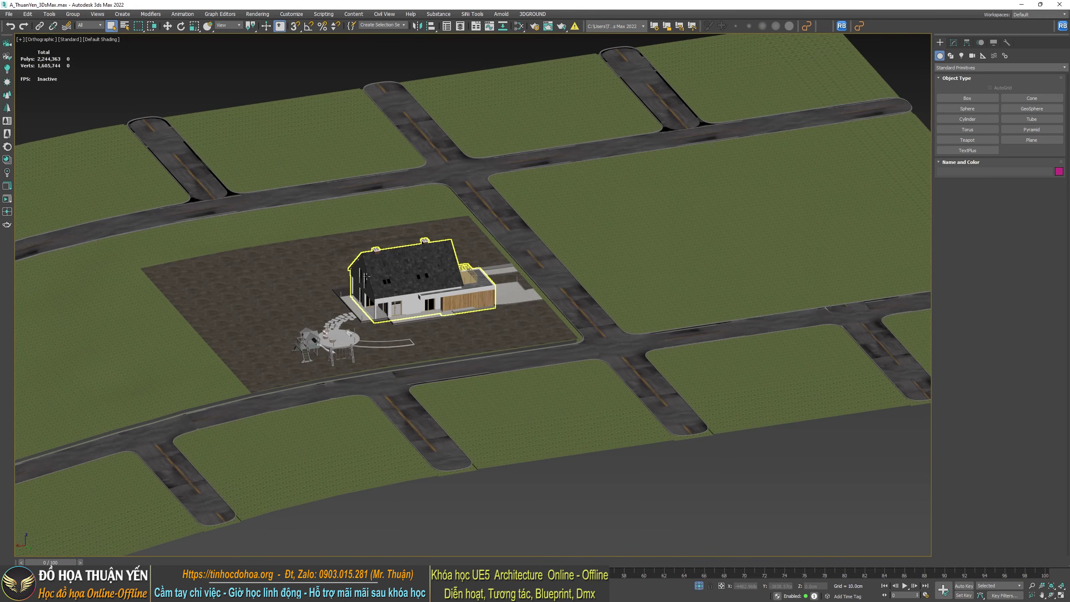
{"action": "left_click", "coordinate": [421, 315]}
{"action": "scroll", "coordinate": [422, 316], "scroll_direction": "up", "scroll_amount": 3}
{"action": "left_click", "coordinate": [402, 278]}
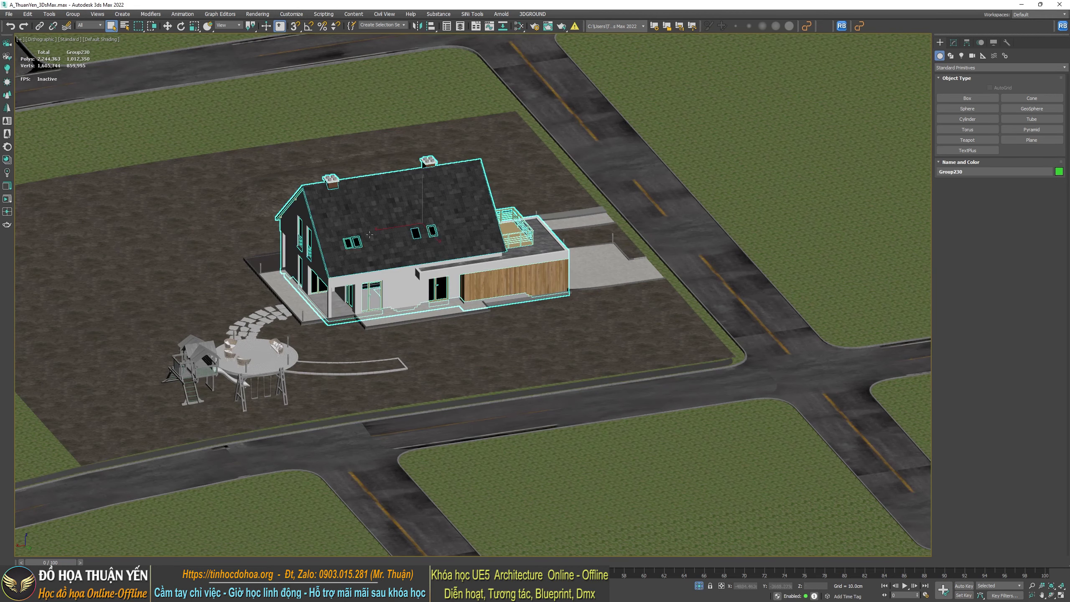
Pan the viewport across the lot to inspect the house up close
{"action": "middle_click_drag", "start_coordinate": [402, 279], "coordinate": [447, 295]}
{"action": "mouse_move", "coordinate": [379, 296]}
{"action": "middle_mouse_down"}
{"action": "mouse_move", "coordinate": [420, 317]}
{"action": "mouse_move", "coordinate": [363, 317]}
{"action": "middle_mouse_up"}
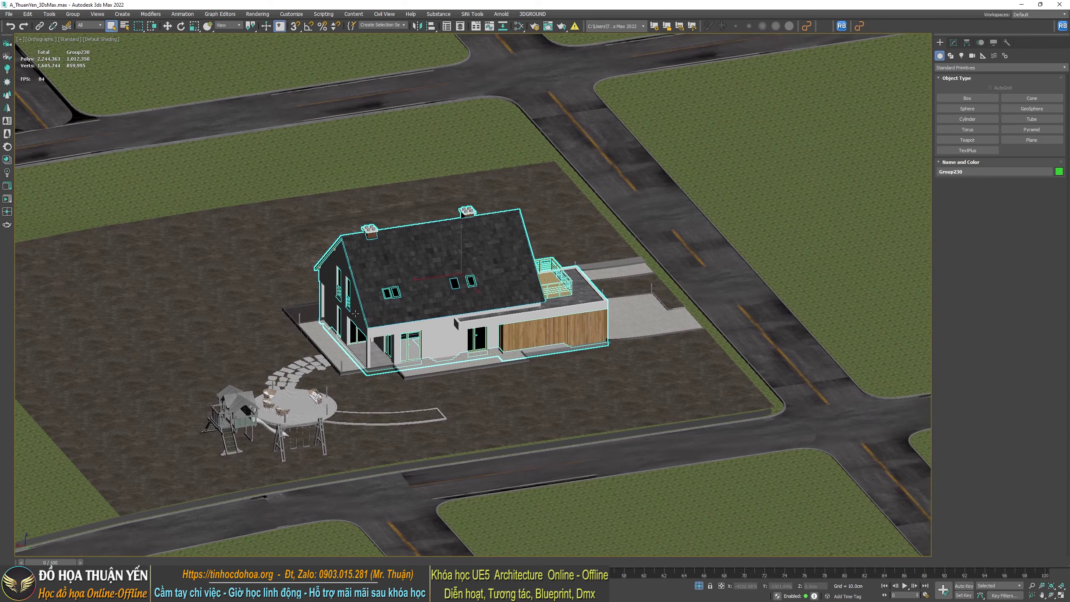
{"action": "key", "text": "7"}
{"action": "key", "text": "7"}
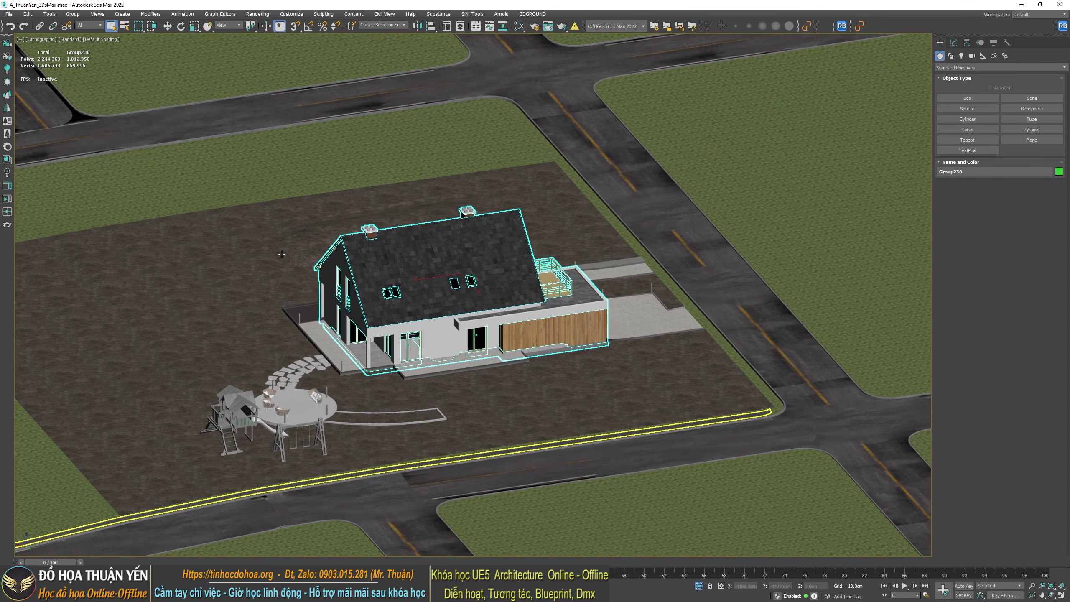
{"action": "mouse_move", "coordinate": [257, 150]}
{"action": "middle_mouse_down"}
{"action": "mouse_move", "coordinate": [282, 252]}
{"action": "mouse_move", "coordinate": [216, 159]}
{"action": "middle_mouse_up"}
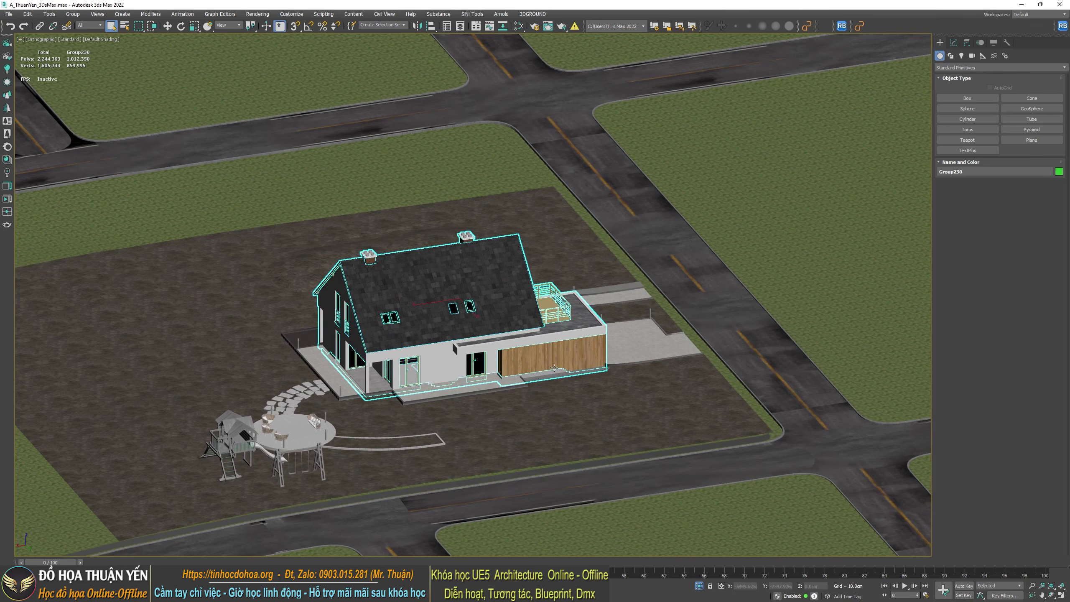
{"action": "middle_click_drag", "start_coordinate": [519, 355], "coordinate": [413, 280]}
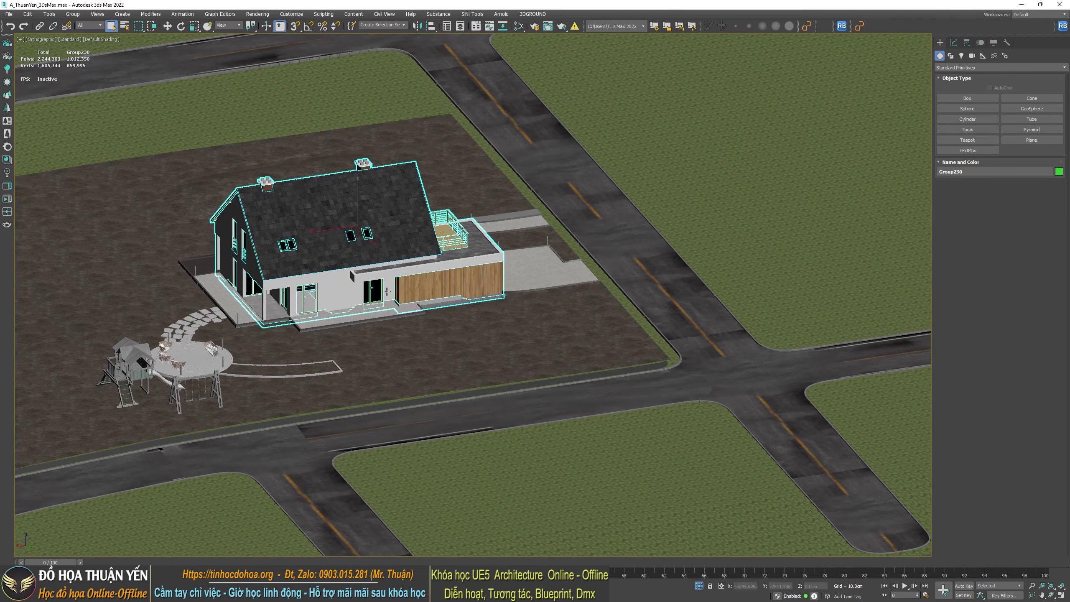
{"action": "scroll", "coordinate": [413, 280], "scroll_direction": "down", "scroll_amount": 3}
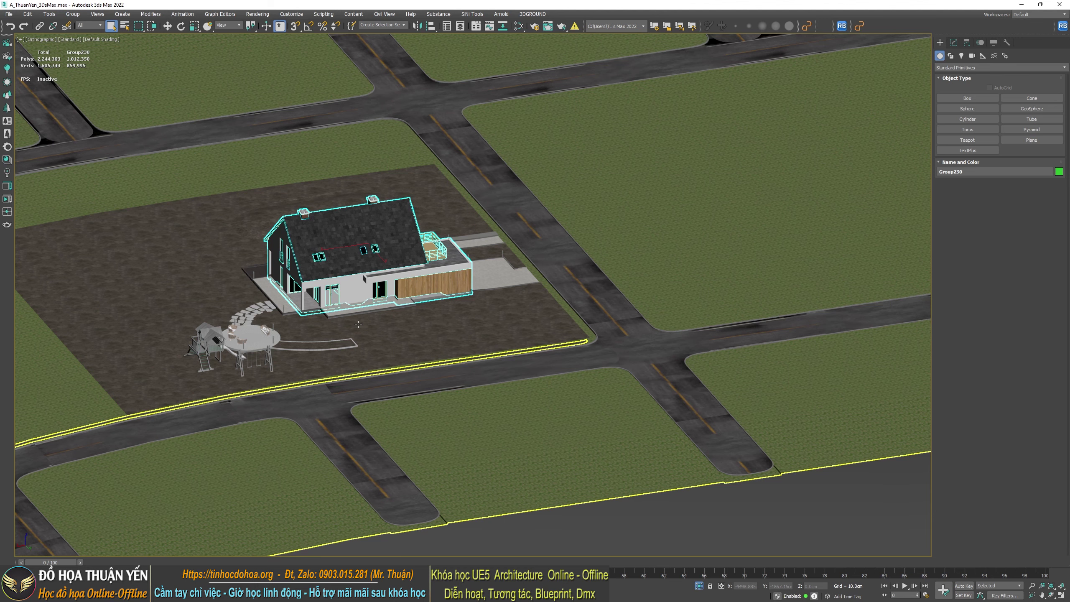
Orbit toward the front gable and select the patio furniture group Group231
{"action": "scroll", "coordinate": [358, 324], "scroll_direction": "up", "scroll_amount": 5}
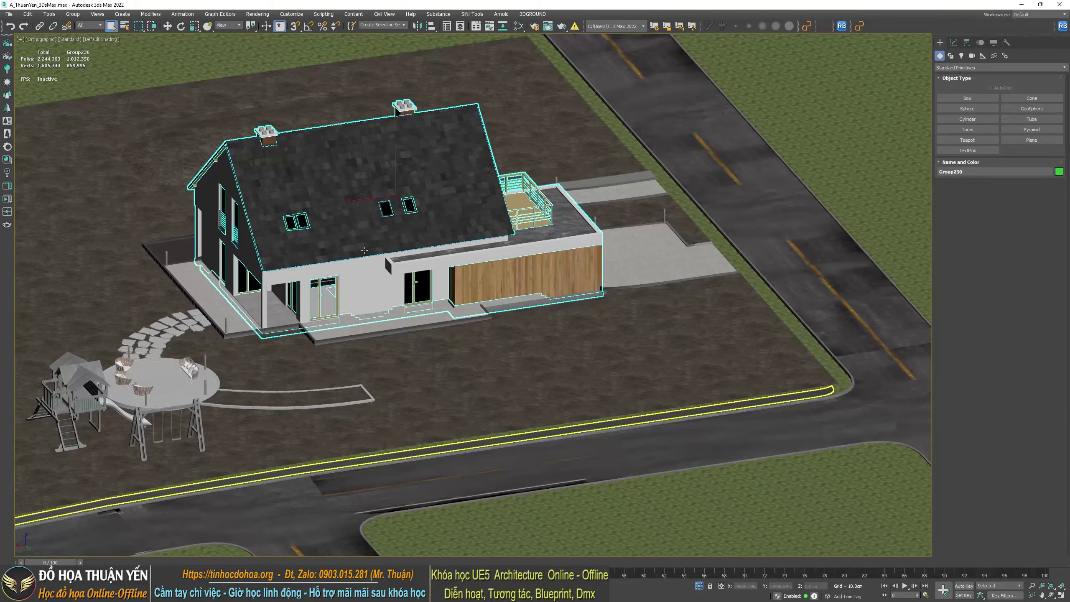
{"action": "mouse_move", "coordinate": [364, 251]}
{"action": "middle_mouse_down", "text": "alt"}
{"action": "mouse_move", "coordinate": [363, 307]}
{"action": "mouse_move", "coordinate": [287, 250]}
{"action": "middle_mouse_up", "text": "alt"}
{"action": "scroll", "coordinate": [286, 250], "scroll_direction": "up", "scroll_amount": 4}
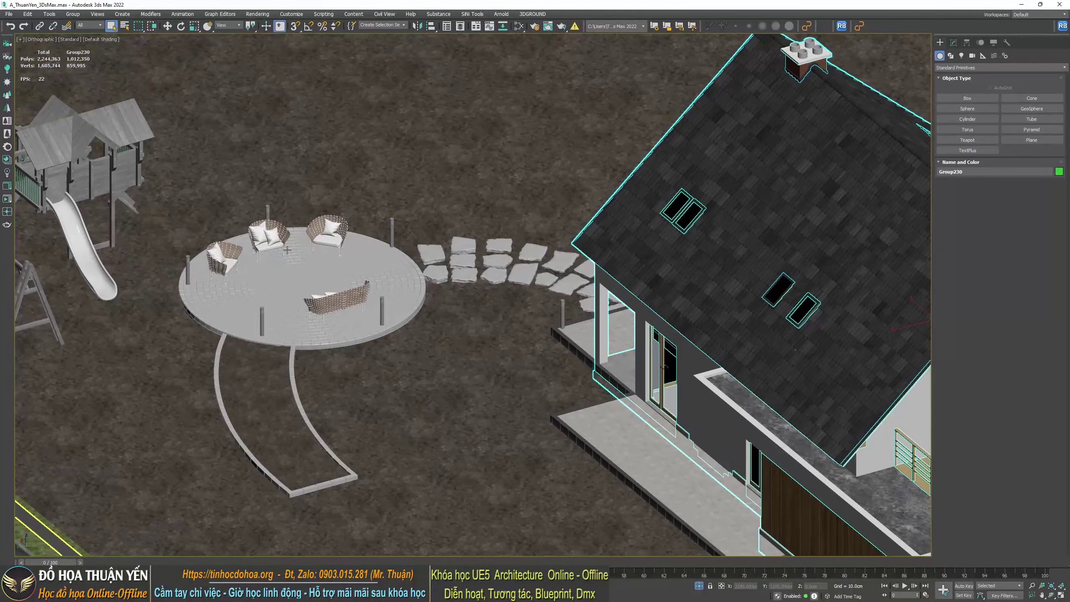
{"action": "scroll", "coordinate": [287, 250], "scroll_direction": "up", "scroll_amount": 3}
{"action": "left_click", "coordinate": [238, 202]}
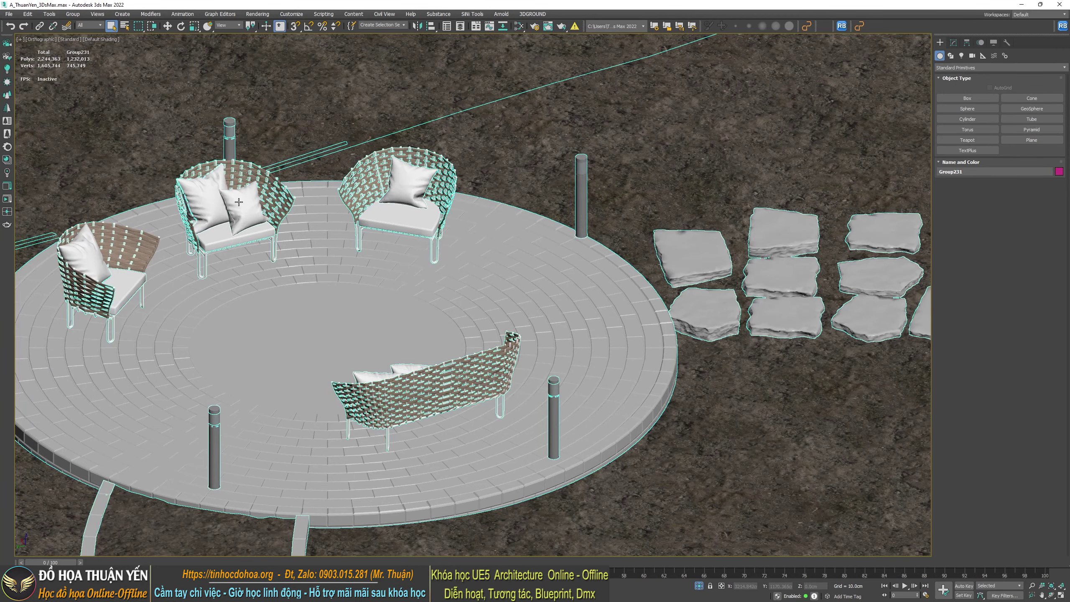
{"action": "scroll", "coordinate": [239, 202], "scroll_direction": "down", "scroll_amount": 3}
{"action": "scroll", "coordinate": [314, 291], "scroll_direction": "down", "scroll_amount": 2}
Inspect the round patio, its chairs and stepping stones from several angles
{"action": "middle_click_drag", "start_coordinate": [315, 291], "coordinate": [273, 304], "text": "alt"}
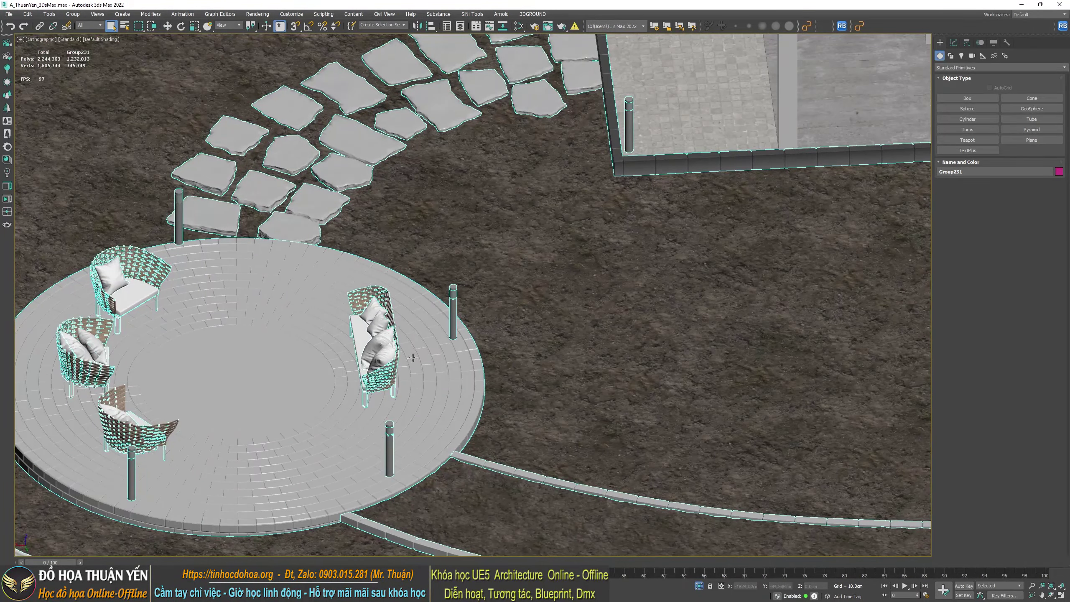
{"action": "scroll", "coordinate": [413, 357], "scroll_direction": "up", "scroll_amount": 3}
{"action": "scroll", "coordinate": [390, 356], "scroll_direction": "down", "scroll_amount": 3}
{"action": "middle_click_drag", "start_coordinate": [229, 350], "coordinate": [322, 305]}
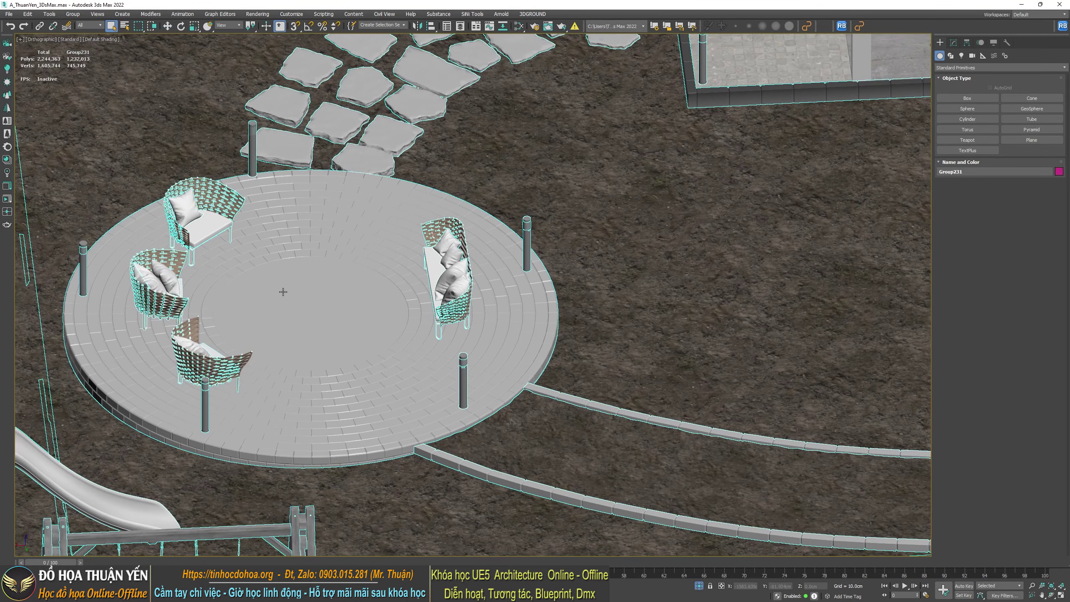
{"action": "scroll", "coordinate": [281, 289], "scroll_direction": "down", "scroll_amount": 4}
{"action": "mouse_move", "coordinate": [701, 320]}
{"action": "middle_mouse_down"}
{"action": "mouse_move", "coordinate": [499, 328]}
{"action": "mouse_move", "coordinate": [614, 332]}
{"action": "mouse_move", "coordinate": [636, 344]}
{"action": "middle_mouse_up"}
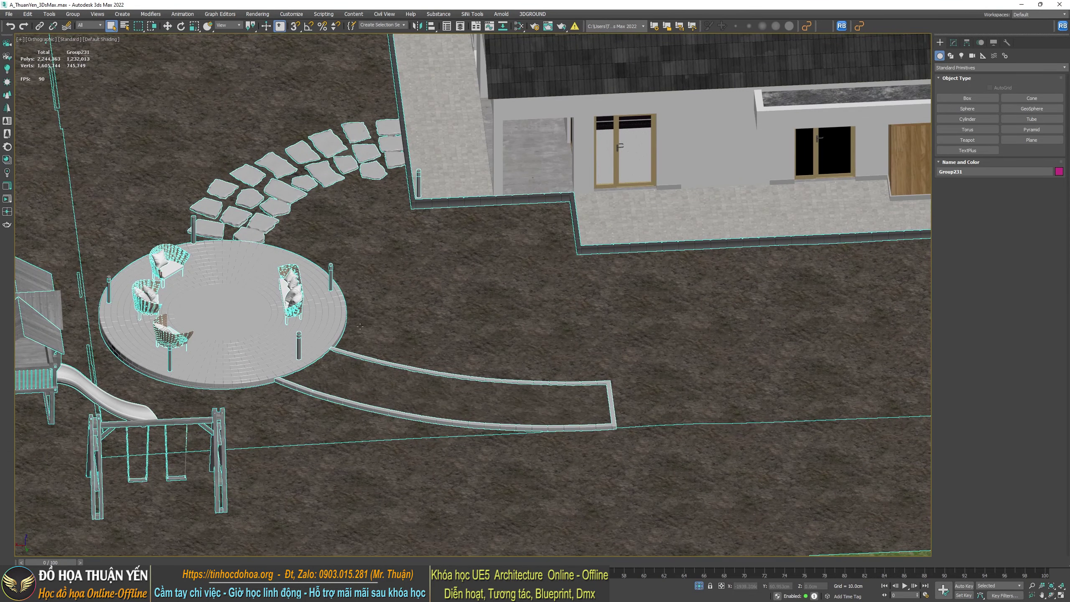
{"action": "scroll", "coordinate": [284, 308], "scroll_direction": "up", "scroll_amount": 4}
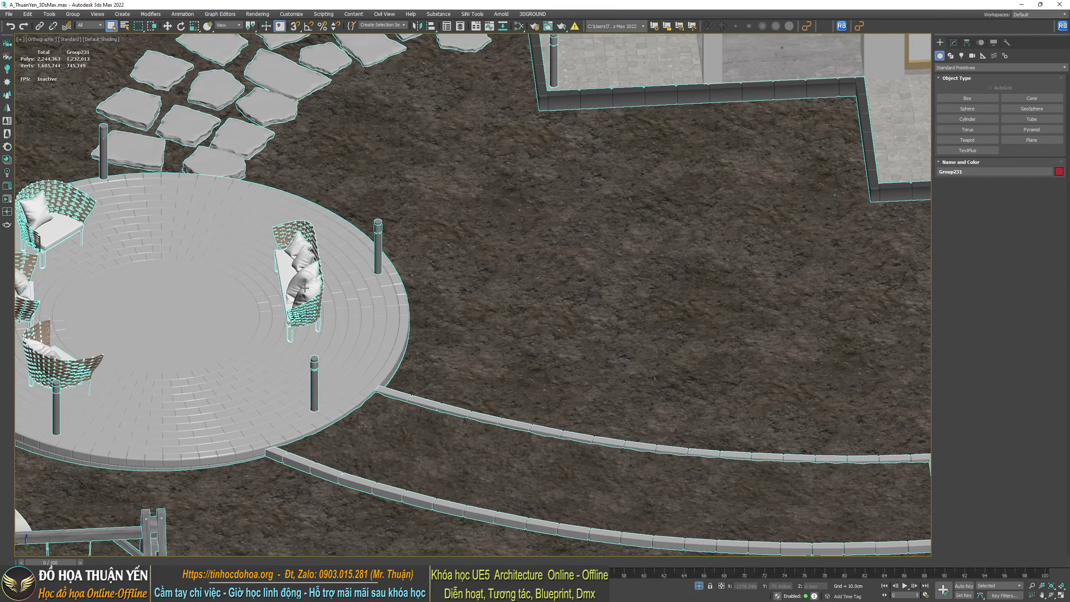
{"action": "middle_click_drag", "start_coordinate": [153, 281], "coordinate": [355, 291]}
{"action": "scroll", "coordinate": [273, 260], "scroll_direction": "up", "scroll_amount": 2}
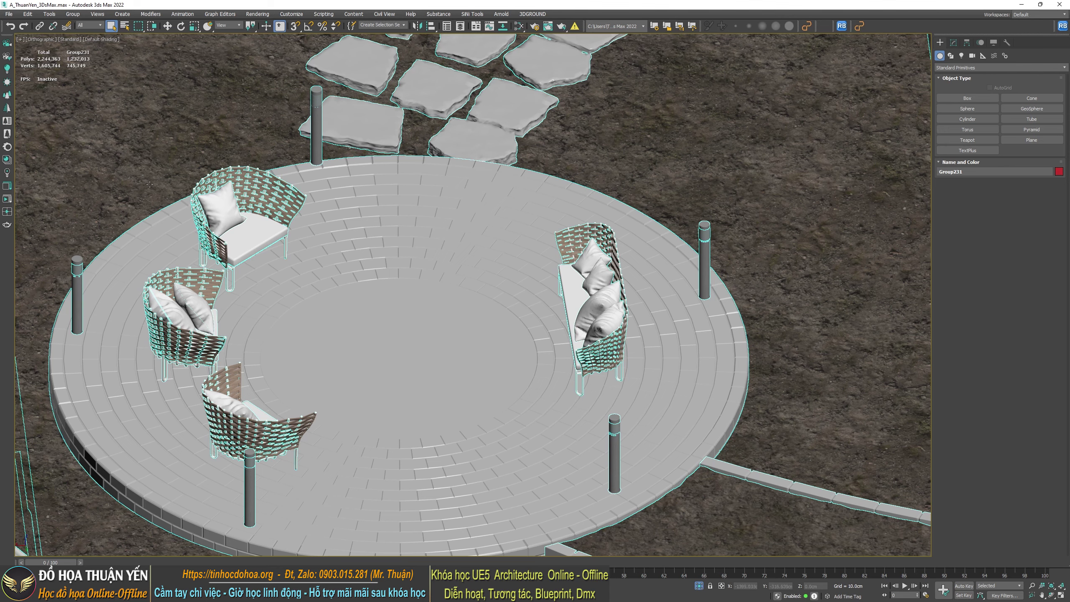
Move back to the house facade, zoom out over the lot, and select the house group
{"action": "scroll", "coordinate": [398, 289], "scroll_direction": "down", "scroll_amount": 5}
{"action": "middle_click_drag", "start_coordinate": [821, 333], "coordinate": [422, 338]}
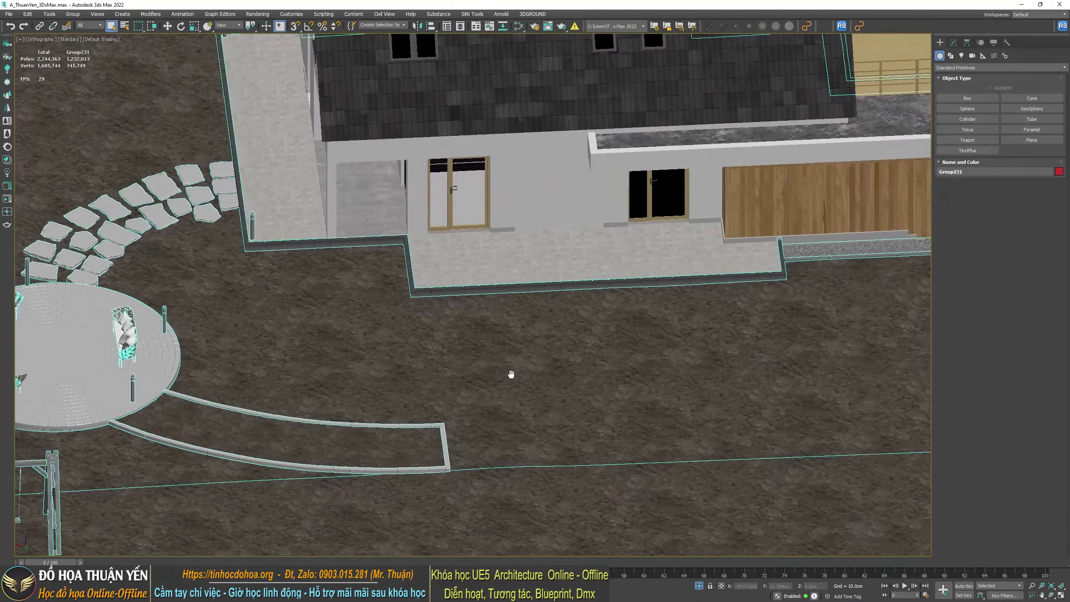
{"action": "scroll", "coordinate": [464, 364], "scroll_direction": "up", "scroll_amount": 3}
{"action": "mouse_move", "coordinate": [464, 365]}
{"action": "middle_mouse_down", "text": "alt"}
{"action": "mouse_move", "coordinate": [167, 352]}
{"action": "mouse_move", "coordinate": [454, 324]}
{"action": "mouse_move", "coordinate": [532, 361]}
{"action": "middle_mouse_up", "text": "alt"}
{"action": "scroll", "coordinate": [454, 324], "scroll_direction": "up", "scroll_amount": 5}
{"action": "scroll", "coordinate": [454, 323], "scroll_direction": "down", "scroll_amount": 10}
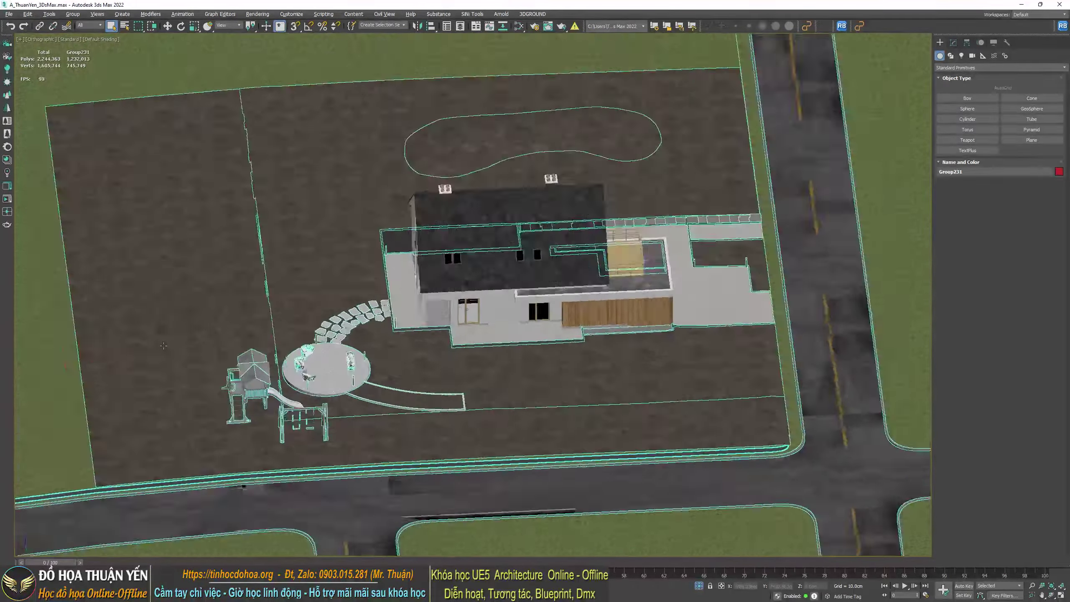
{"action": "scroll", "coordinate": [532, 361], "scroll_direction": "down", "scroll_amount": 4}
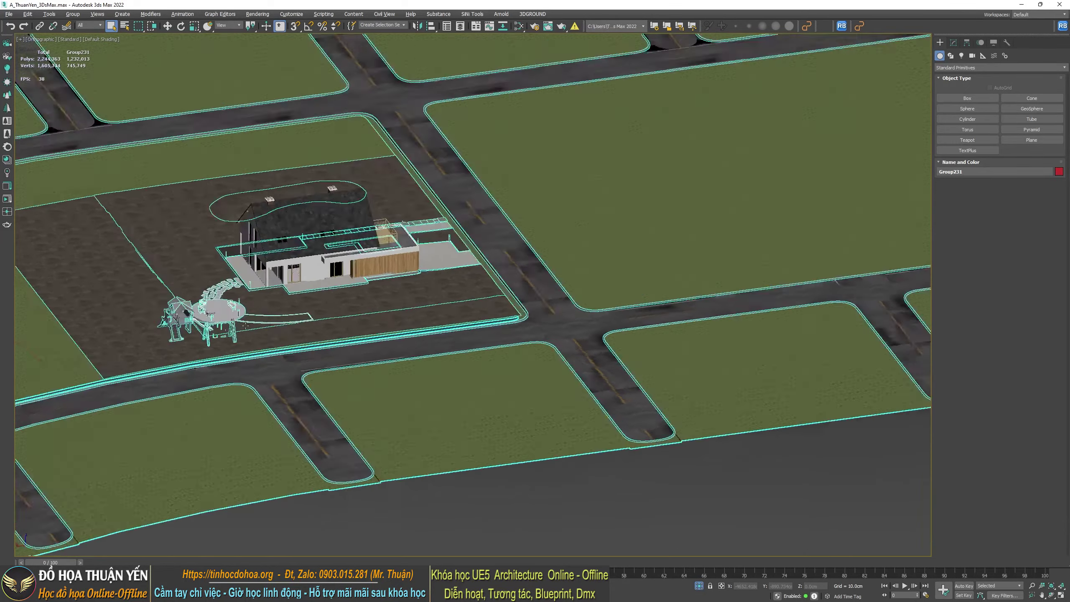
{"action": "mouse_move", "coordinate": [531, 361]}
{"action": "middle_mouse_down"}
{"action": "mouse_move", "coordinate": [466, 332]}
{"action": "mouse_move", "coordinate": [503, 356]}
{"action": "middle_mouse_up"}
{"action": "left_click", "coordinate": [503, 356]}
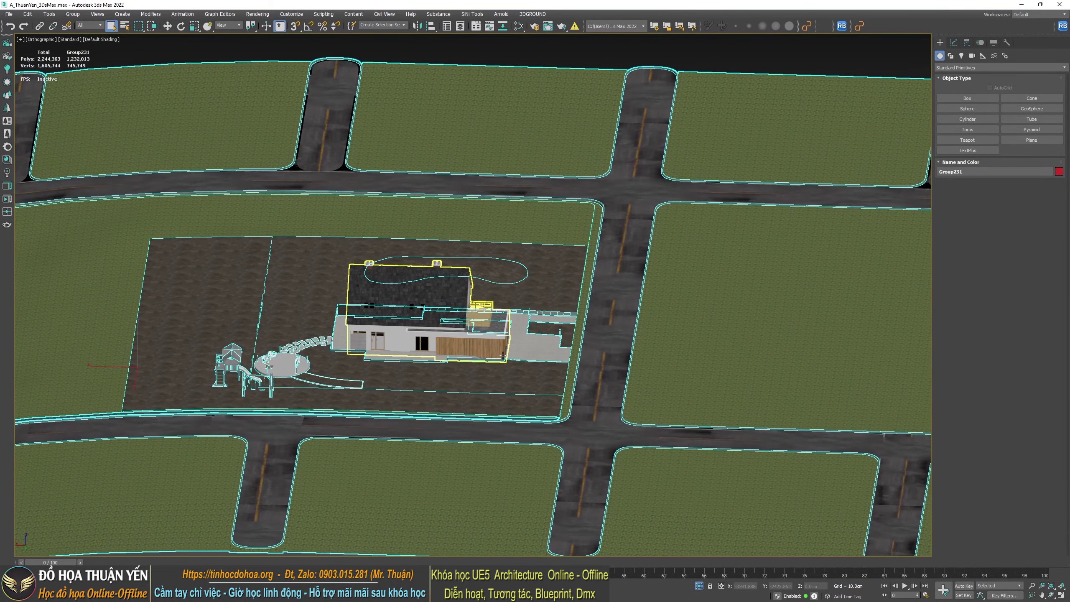
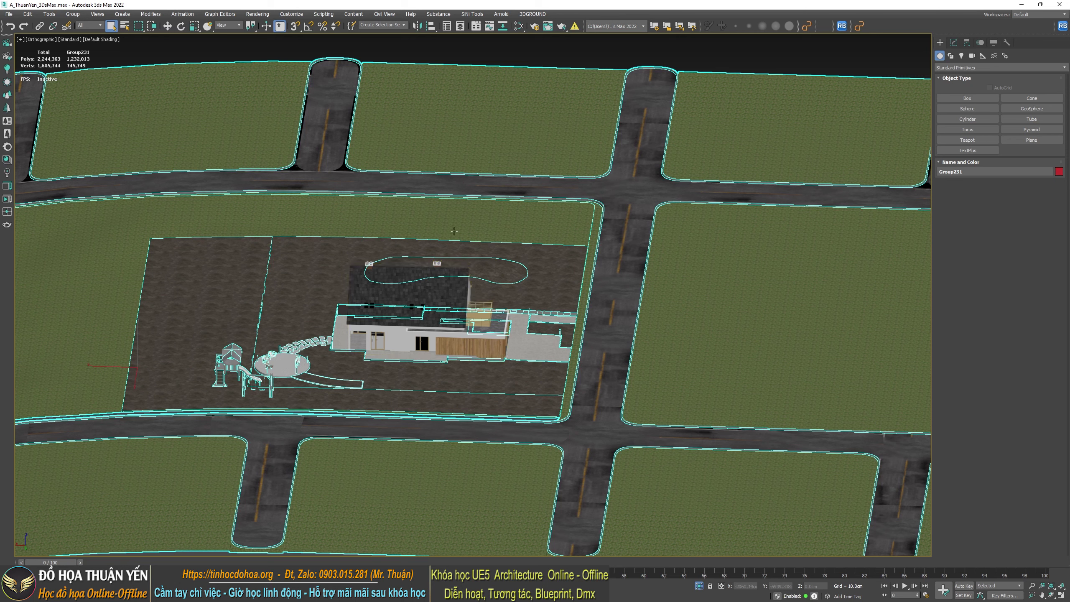
Inspect the house and street layout from several angles to find empty space beside it
{"action": "mouse_move", "coordinate": [454, 231]}
{"action": "middle_mouse_down", "text": "alt"}
{"action": "mouse_move", "coordinate": [487, 304]}
{"action": "mouse_move", "coordinate": [489, 295]}
{"action": "middle_mouse_up", "text": "alt"}
{"action": "key", "text": "ctrl+d"}
{"action": "scroll", "coordinate": [488, 293], "scroll_direction": "up", "scroll_amount": 3}
{"action": "scroll", "coordinate": [489, 292], "scroll_direction": "up", "scroll_amount": 3}
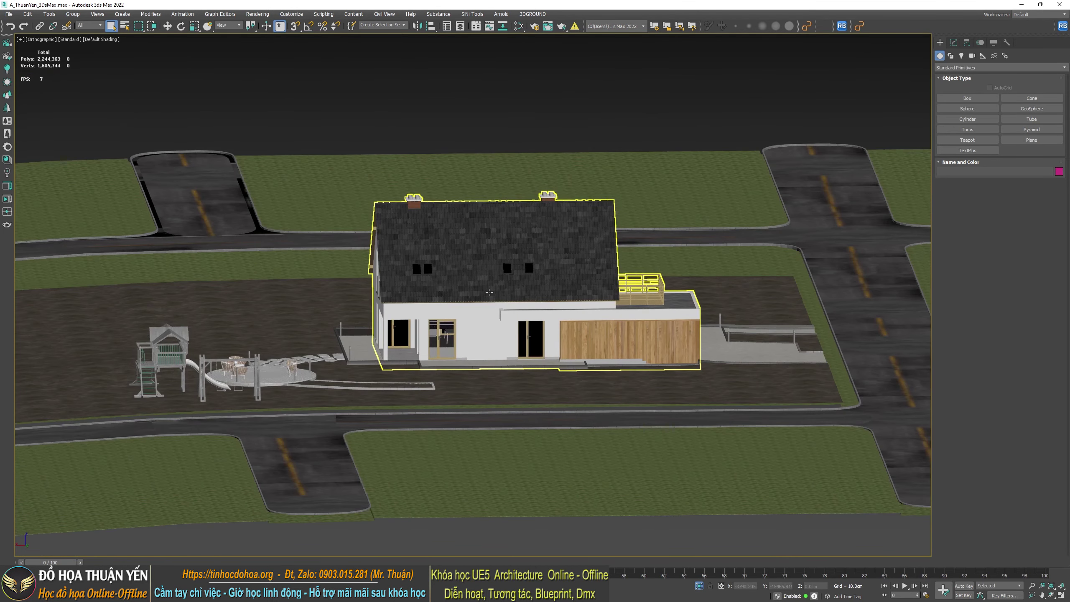
{"action": "left_click", "coordinate": [489, 291]}
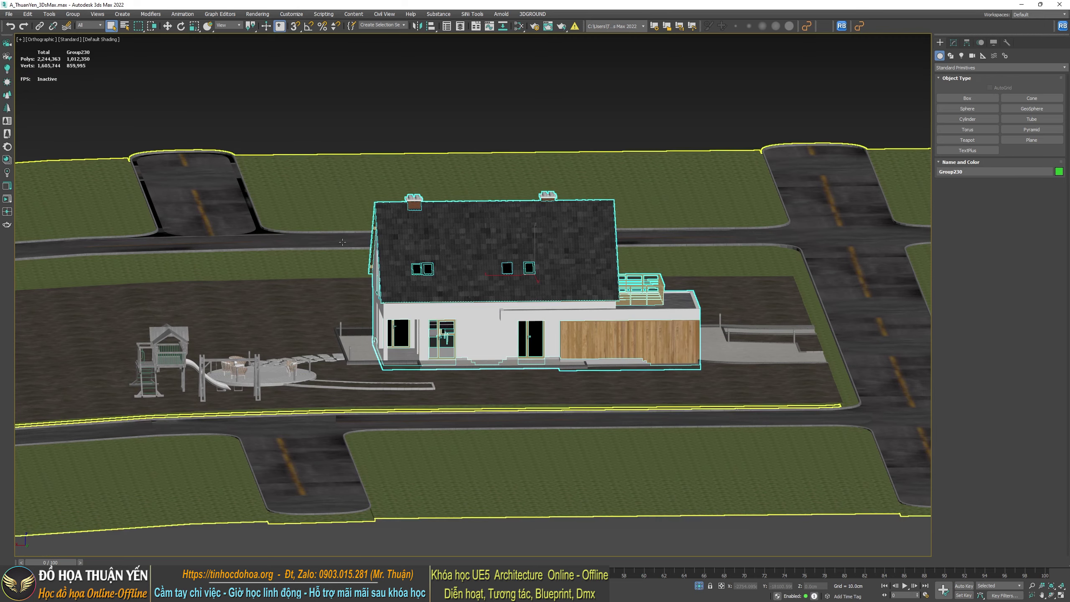
{"action": "scroll", "coordinate": [482, 282], "scroll_direction": "down", "scroll_amount": 3}
{"action": "scroll", "coordinate": [482, 282], "scroll_direction": "down", "scroll_amount": 2}
{"action": "scroll", "coordinate": [482, 281], "scroll_direction": "down", "scroll_amount": 2}
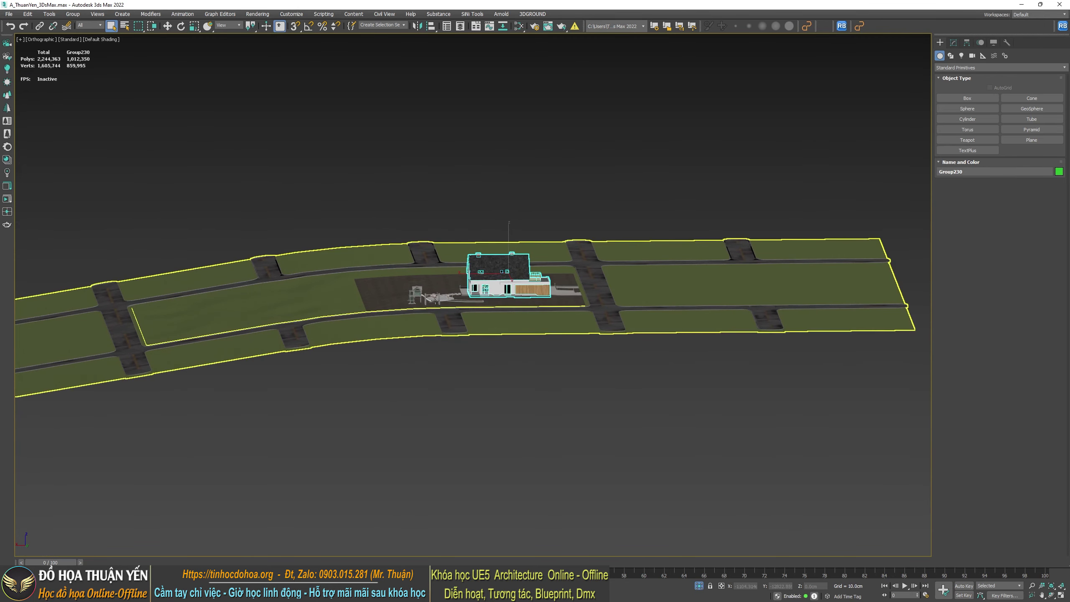
{"action": "scroll", "coordinate": [481, 282], "scroll_direction": "down", "scroll_amount": 3}
{"action": "scroll", "coordinate": [517, 262], "scroll_direction": "up", "scroll_amount": 3}
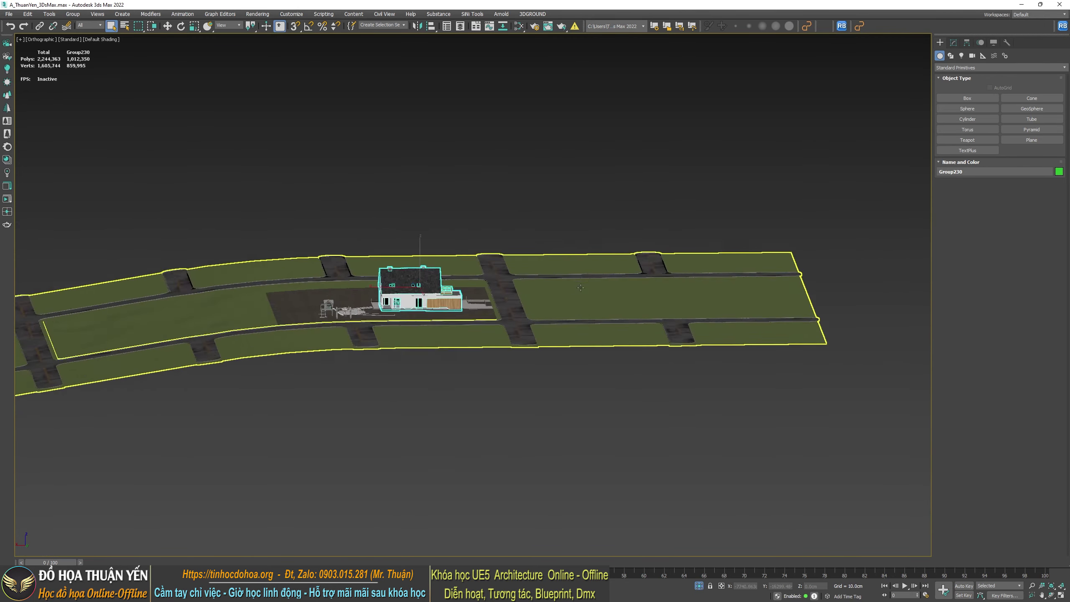
{"action": "scroll", "coordinate": [517, 262], "scroll_direction": "up", "scroll_amount": 2}
{"action": "middle_click_drag", "start_coordinate": [440, 270], "coordinate": [613, 269]}
{"action": "scroll", "coordinate": [613, 270], "scroll_direction": "up", "scroll_amount": 2}
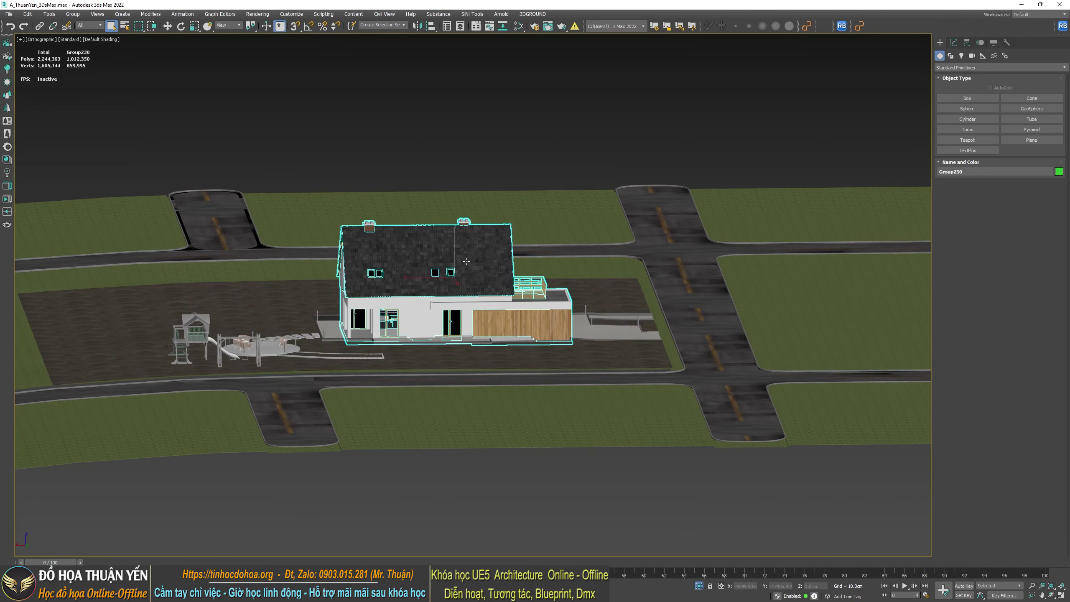
{"action": "scroll", "coordinate": [467, 262], "scroll_direction": "down", "scroll_amount": 1}
{"action": "scroll", "coordinate": [414, 284], "scroll_direction": "up", "scroll_amount": 2}
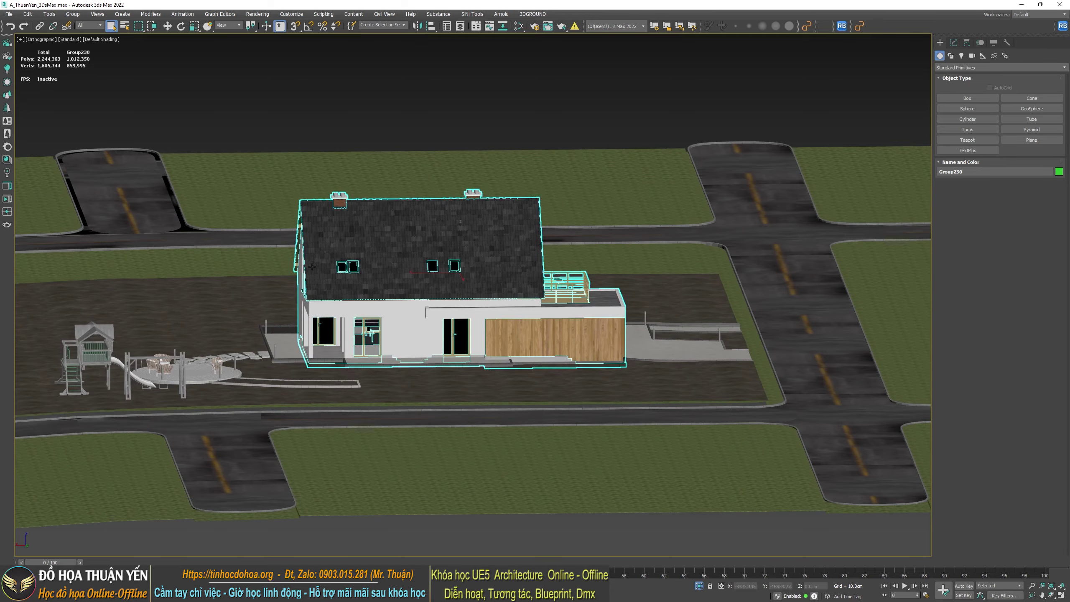
{"action": "middle_click_drag", "start_coordinate": [371, 333], "coordinate": [480, 367], "text": "alt"}
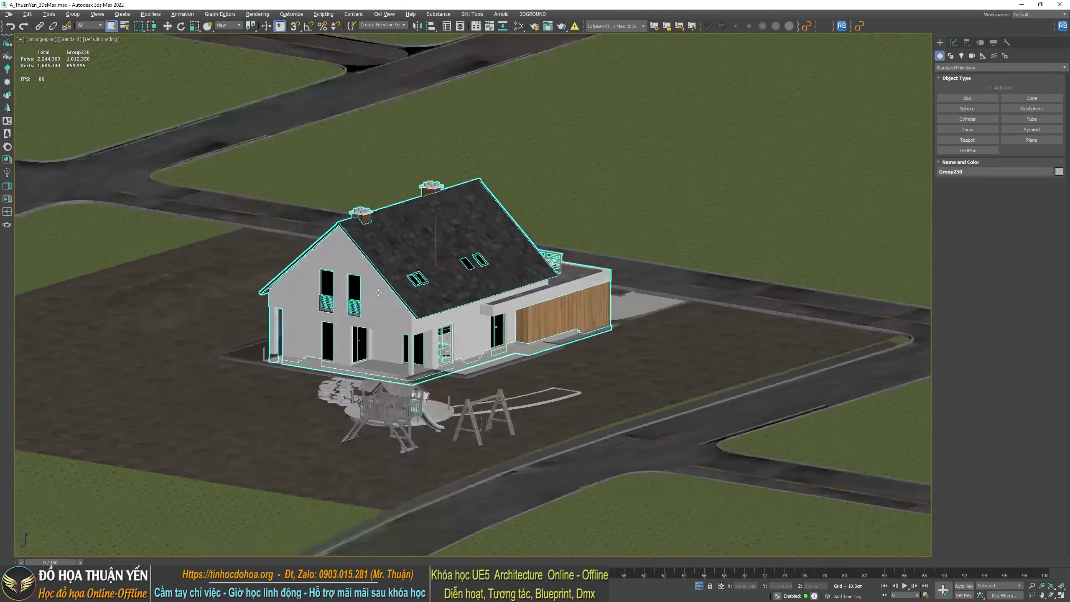
{"action": "scroll", "coordinate": [480, 367], "scroll_direction": "up", "scroll_amount": 1}
{"action": "scroll", "coordinate": [456, 291], "scroll_direction": "up", "scroll_amount": 1}
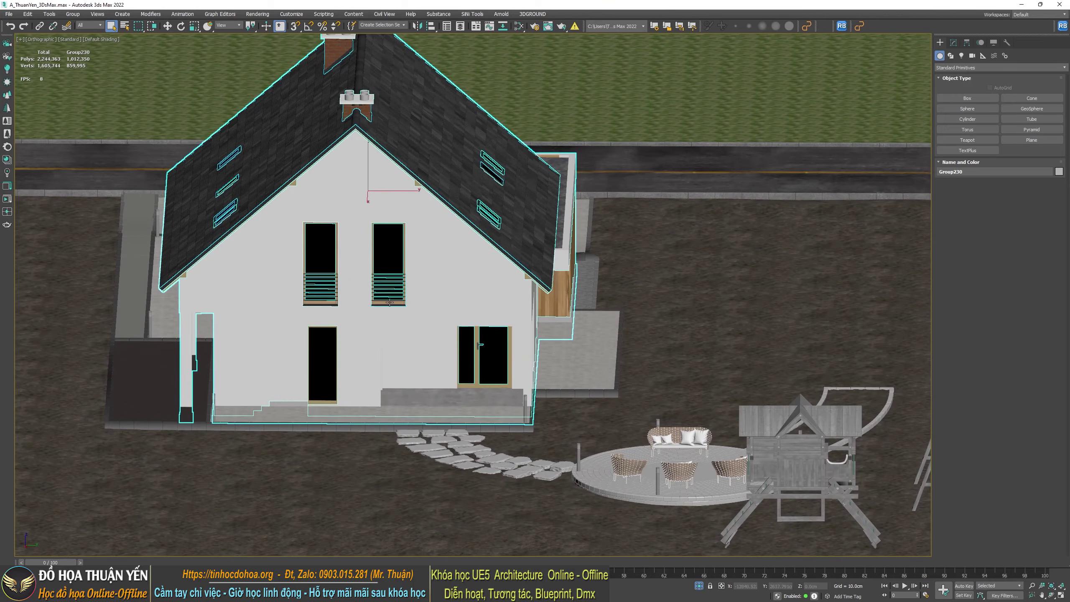
{"action": "scroll", "coordinate": [431, 277], "scroll_direction": "down", "scroll_amount": 3}
{"action": "scroll", "coordinate": [377, 272], "scroll_direction": "down", "scroll_amount": 5}
{"action": "middle_click_drag", "start_coordinate": [377, 272], "coordinate": [413, 410], "text": "alt"}
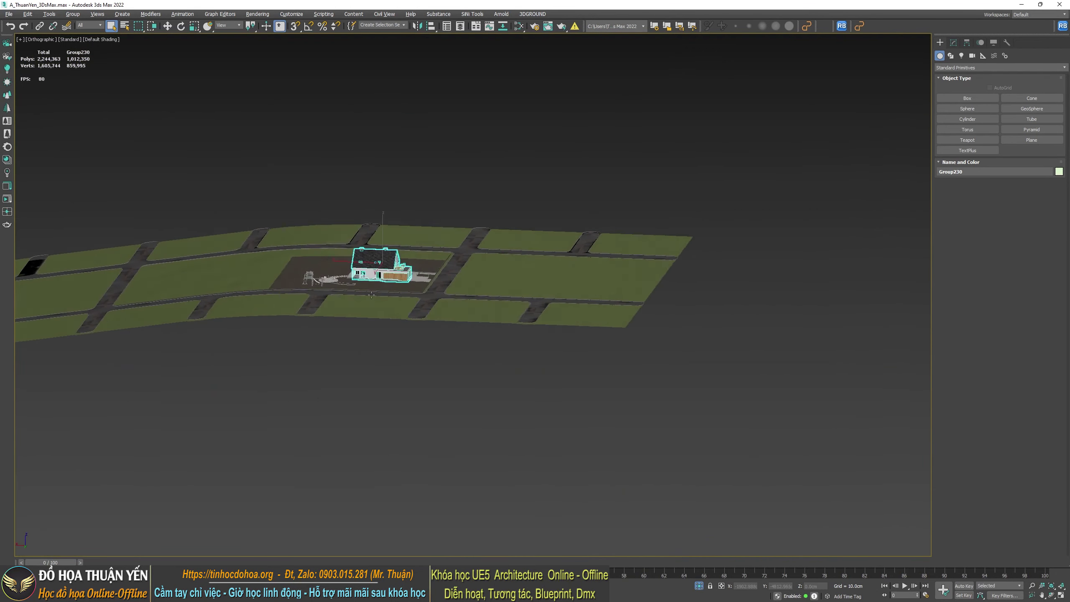
{"action": "left_click", "coordinate": [413, 410]}
{"action": "middle_click_drag", "start_coordinate": [420, 307], "coordinate": [435, 315], "text": "alt"}
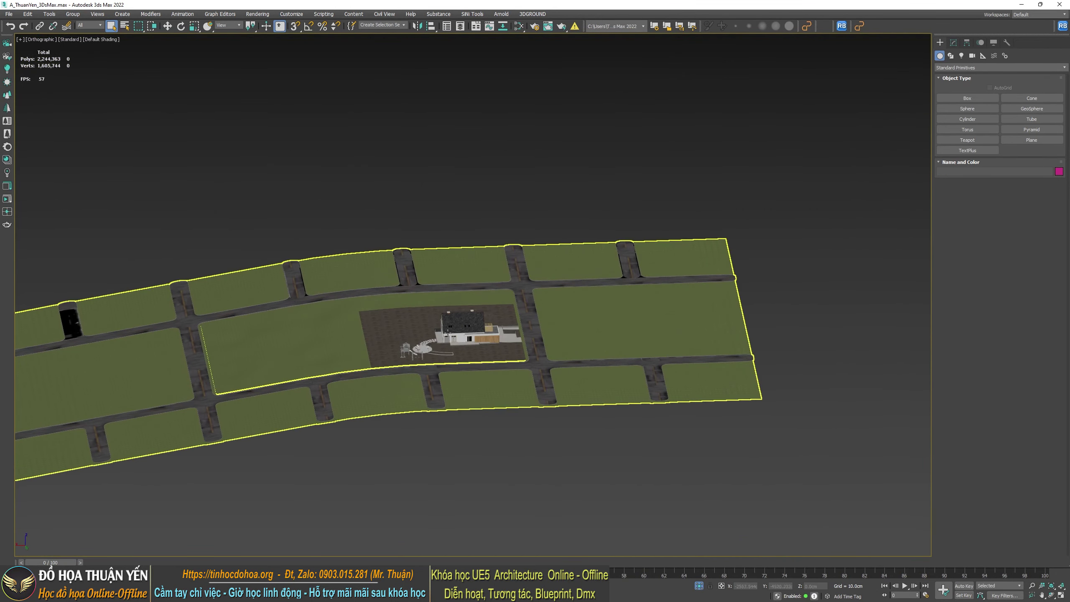
{"action": "scroll", "coordinate": [449, 332], "scroll_direction": "up", "scroll_amount": 2}
{"action": "scroll", "coordinate": [532, 283], "scroll_direction": "up", "scroll_amount": 3}
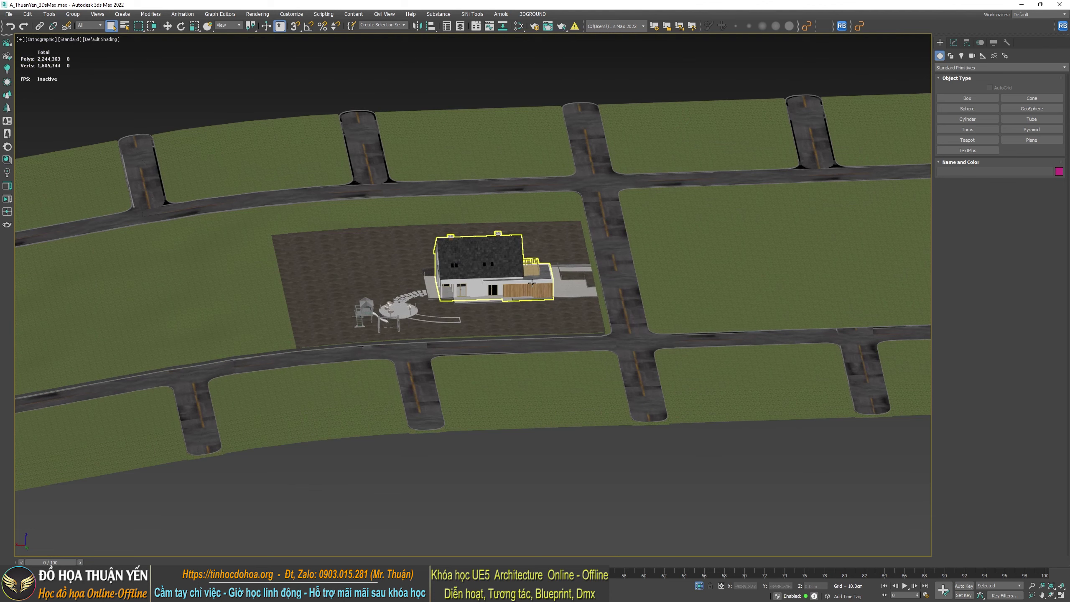
{"action": "scroll", "coordinate": [532, 283], "scroll_direction": "up", "scroll_amount": 3}
{"action": "scroll", "coordinate": [355, 312], "scroll_direction": "up", "scroll_amount": 1}
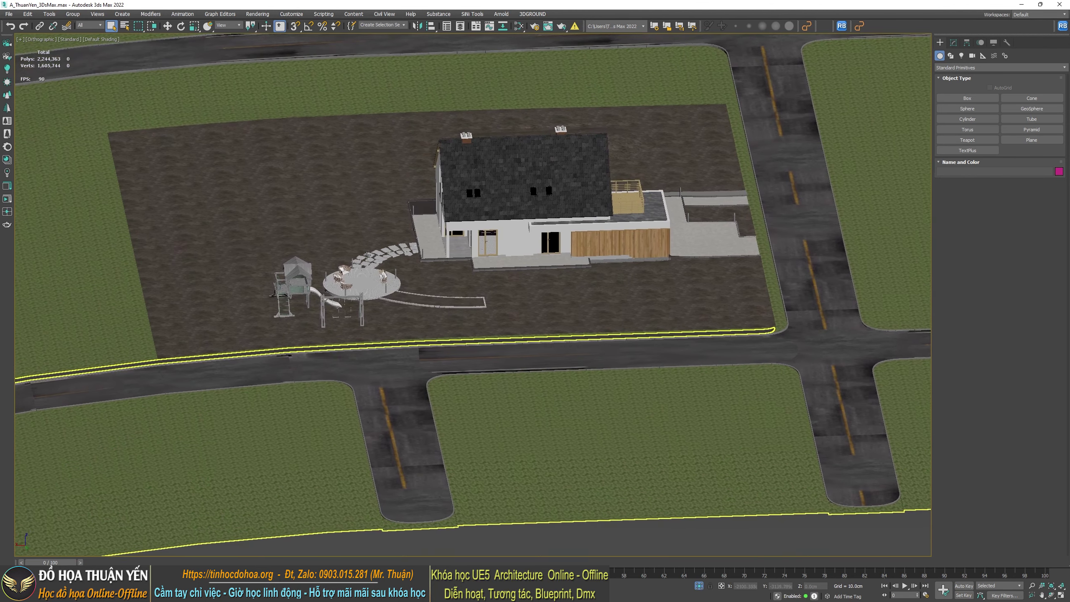
{"action": "scroll", "coordinate": [310, 262], "scroll_direction": "up", "scroll_amount": 2}
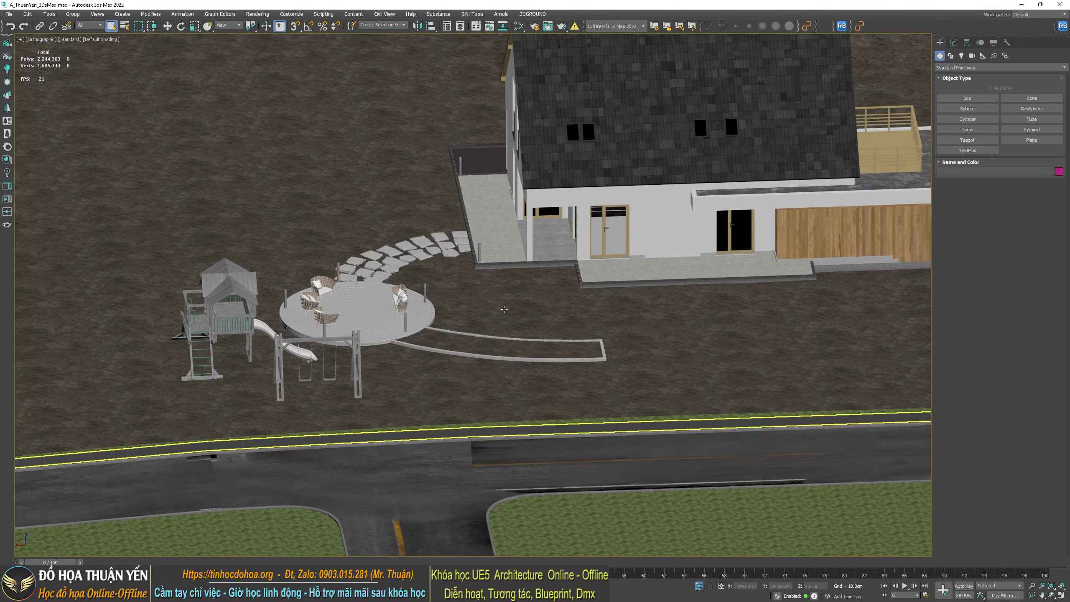
{"action": "scroll", "coordinate": [418, 295], "scroll_direction": "down", "scroll_amount": 5}
{"action": "middle_click_drag", "start_coordinate": [758, 296], "coordinate": [423, 337]}
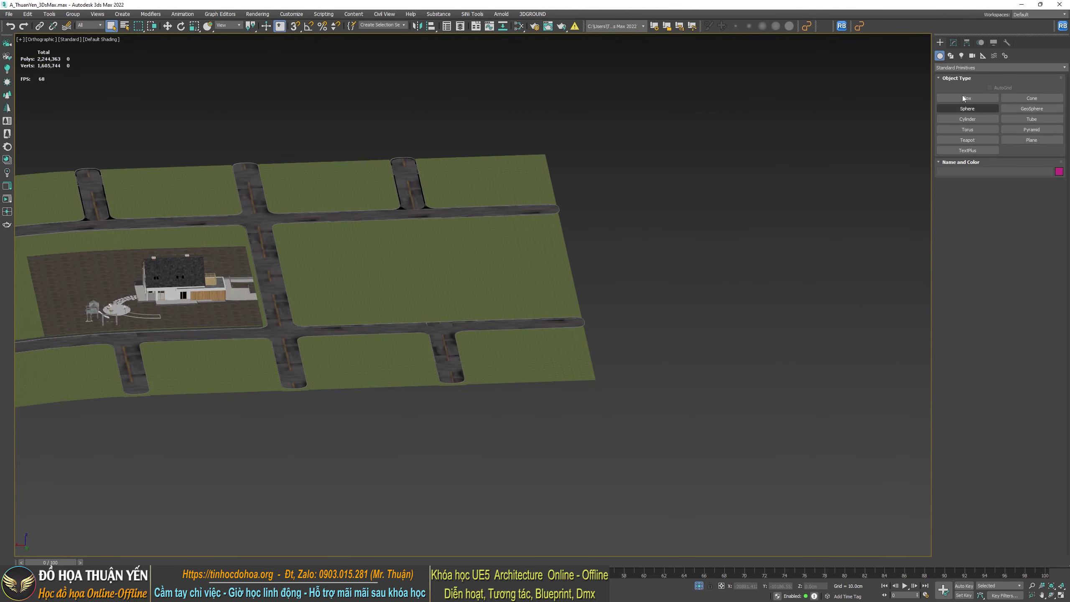
Draw a pink box in the empty space right of the street layout
{"action": "left_click", "coordinate": [952, 98]}
{"action": "middle_click_drag", "start_coordinate": [680, 262], "coordinate": [532, 259]}
{"action": "left_click_drag", "start_coordinate": [442, 169], "coordinate": [653, 253]}
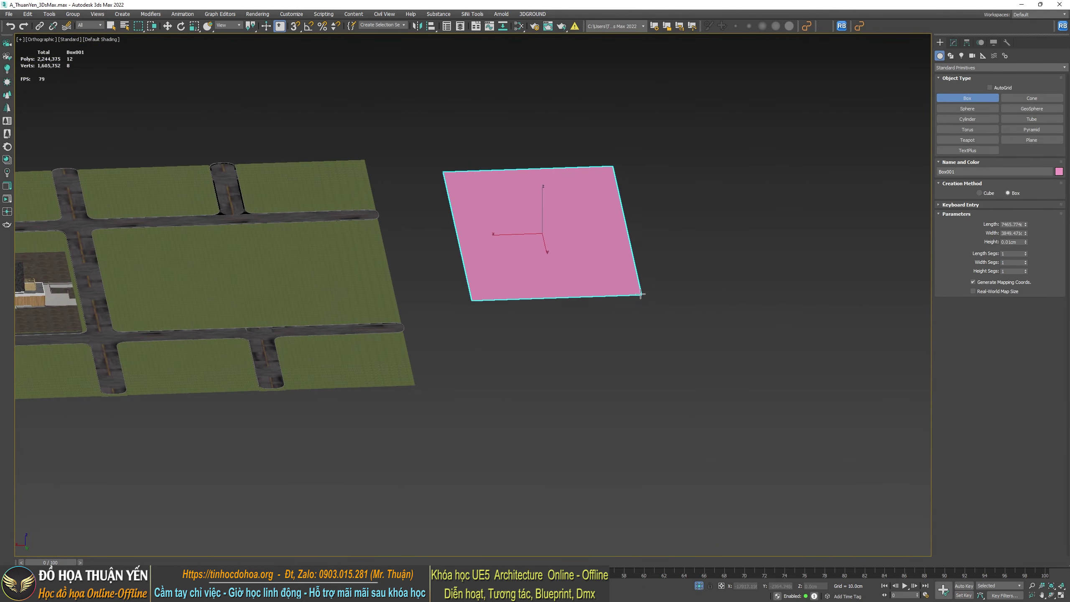
{"action": "left_click", "coordinate": [613, 112]}
{"action": "right_click", "coordinate": [656, 171]}
{"action": "middle_click_drag", "start_coordinate": [656, 170], "coordinate": [486, 287]}
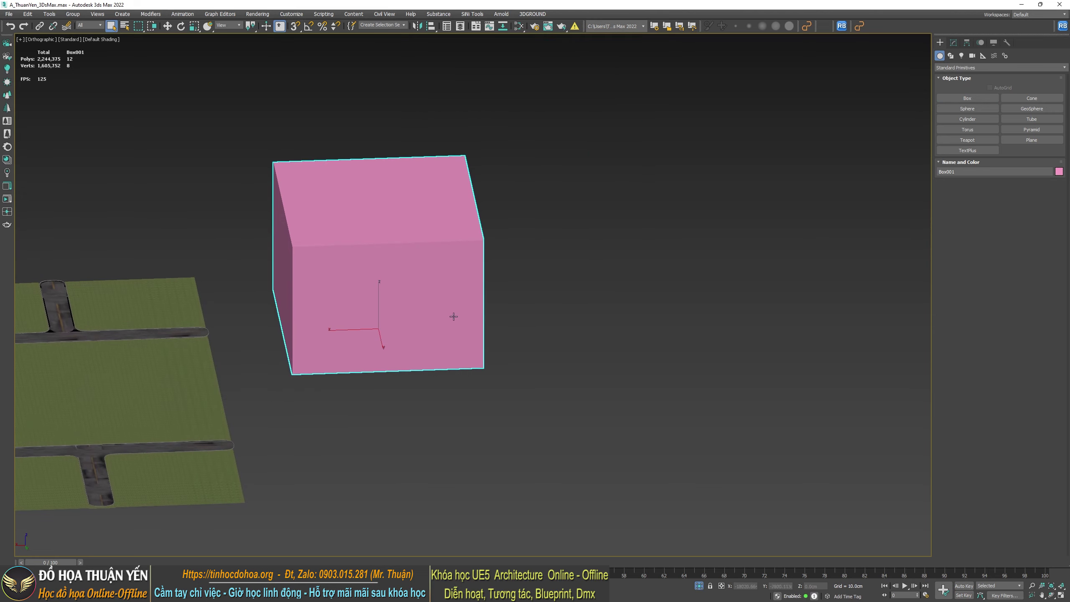
Move-clone the box to its right, creating the copy Box002
{"action": "left_click", "coordinate": [167, 27]}
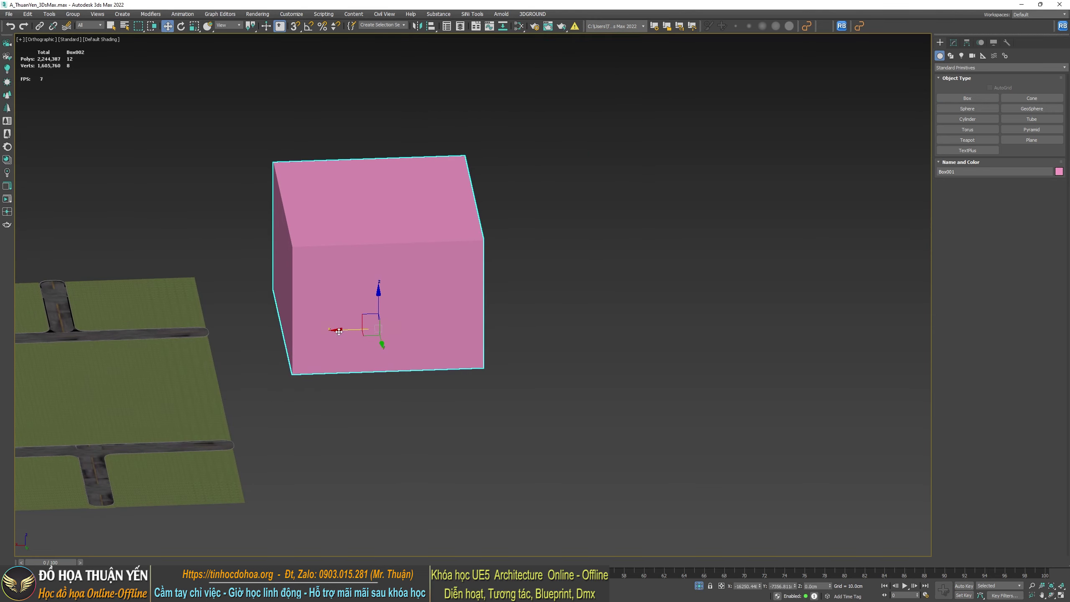
{"action": "left_click_drag", "start_coordinate": [370, 335], "coordinate": [656, 325], "text": "shift"}
{"action": "left_click", "coordinate": [535, 341]}
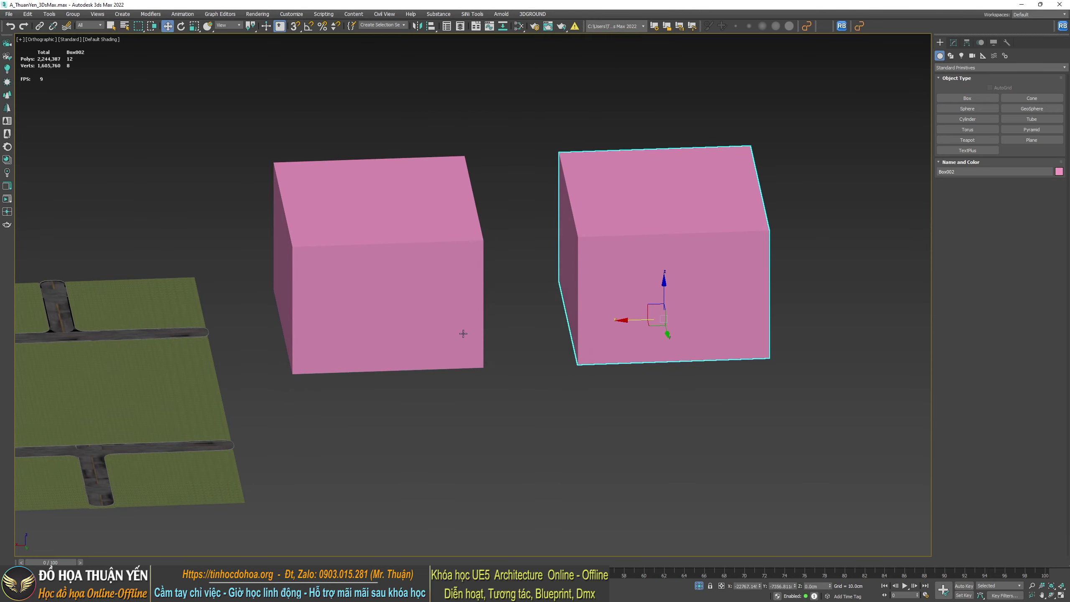
{"action": "middle_click_drag", "start_coordinate": [568, 316], "coordinate": [574, 314], "text": "alt"}
Select the first box, Box001, and turn on edged faces in the viewport
{"action": "left_click", "coordinate": [414, 241]}
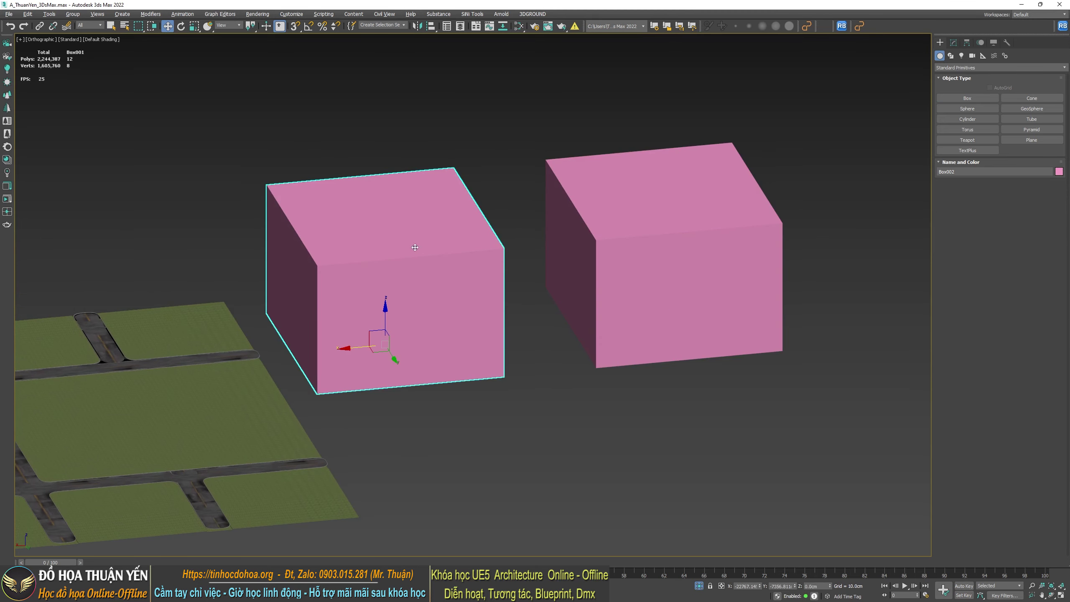
{"action": "right_click", "coordinate": [432, 227]}
{"action": "scroll", "coordinate": [505, 397], "scroll_direction": "down", "scroll_amount": 1}
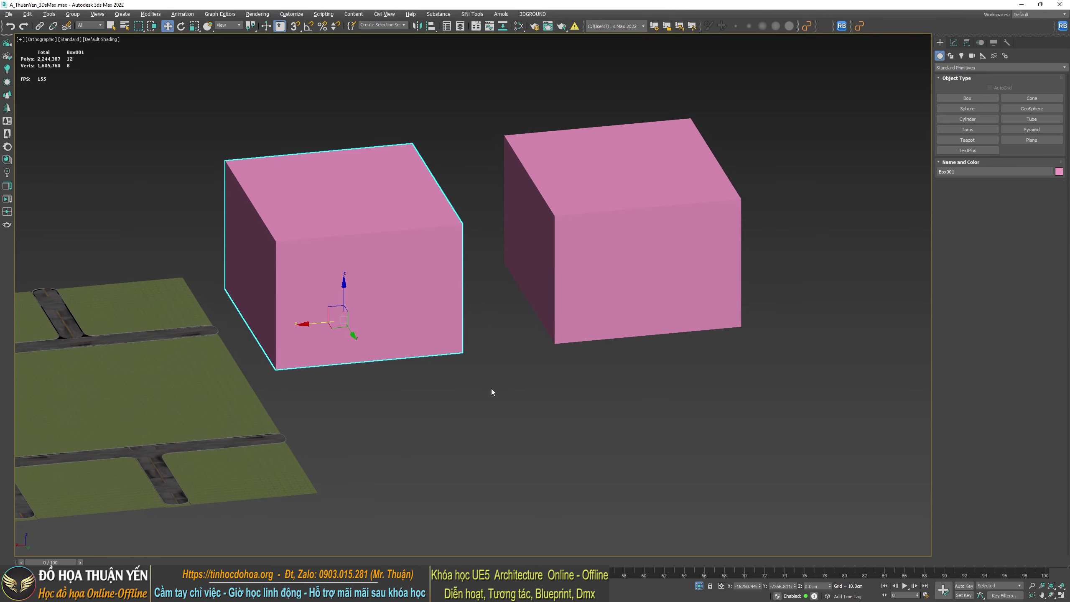
{"action": "key", "text": "F4"}
{"action": "scroll", "coordinate": [425, 247], "scroll_direction": "up", "scroll_amount": 4}
{"action": "right_click", "coordinate": [418, 234]}
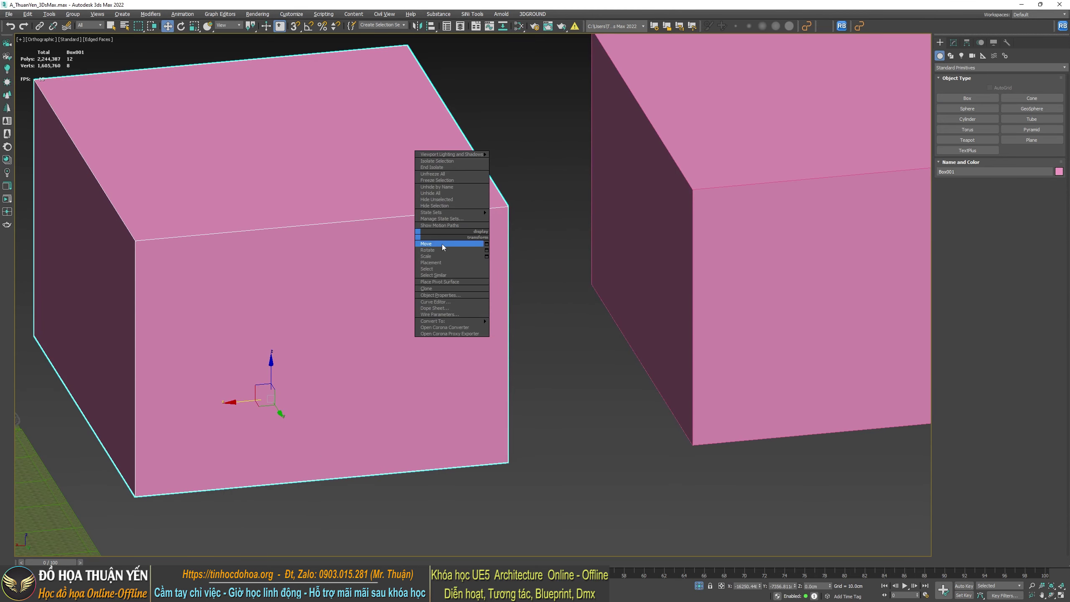
Convert Box001 to Editable Poly and select its top edge for chamfering
{"action": "mouse_move", "coordinate": [485, 321]}
{"action": "left_click", "coordinate": [520, 329]}
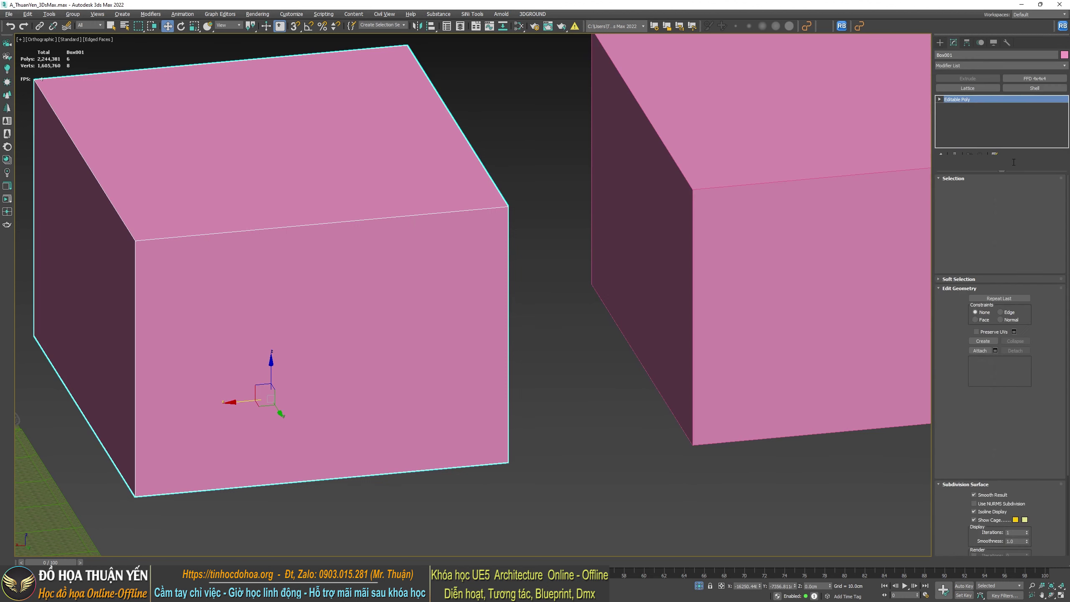
{"action": "left_click", "coordinate": [989, 189]}
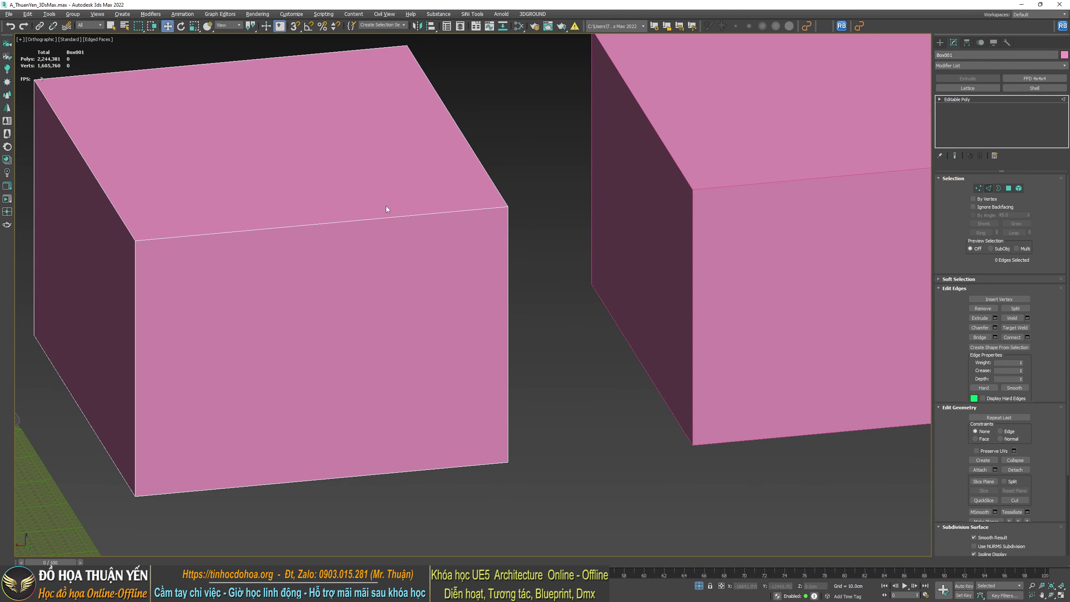
{"action": "left_click", "coordinate": [376, 218]}
{"action": "middle_click_drag", "start_coordinate": [376, 218], "coordinate": [585, 299], "text": "alt"}
{"action": "right_click", "coordinate": [585, 297]}
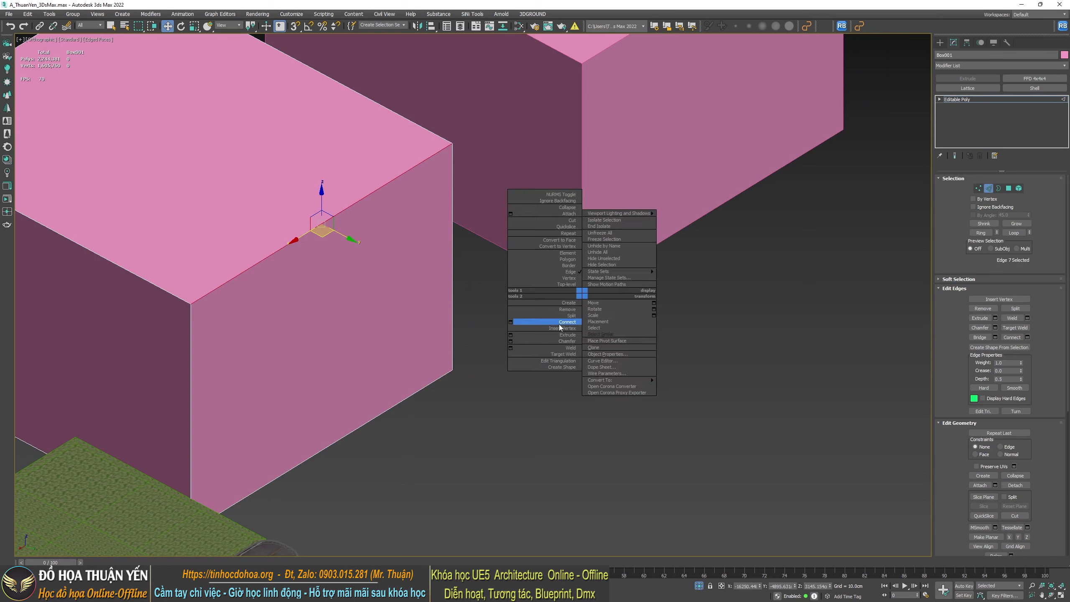
{"action": "left_click", "coordinate": [511, 341]}
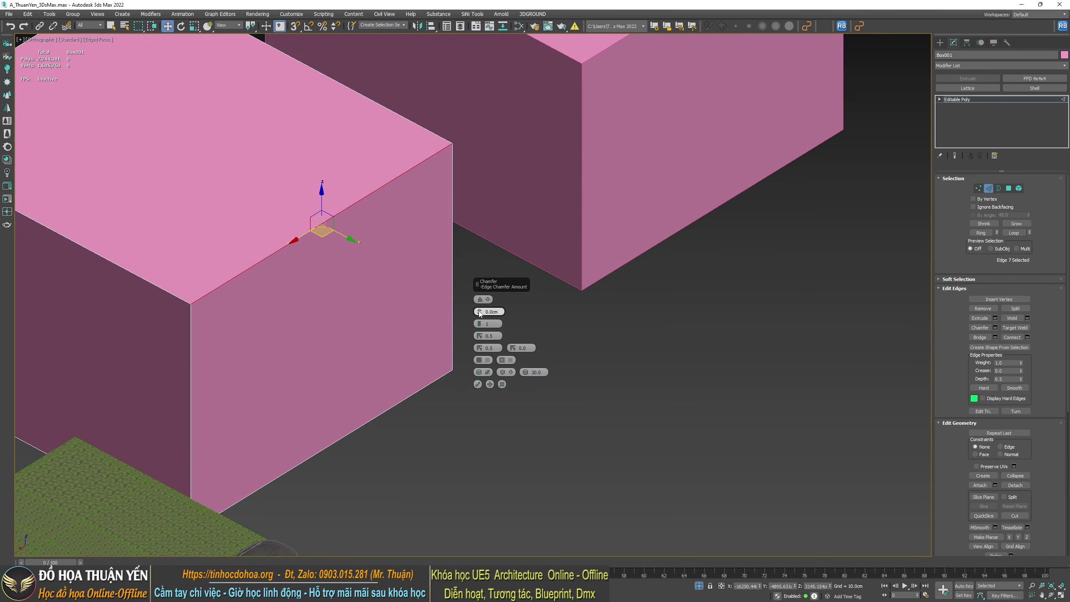
Chamfer the top edge by 800 with multiple segments for a smooth rounding
{"action": "left_click_drag", "start_coordinate": [480, 312], "coordinate": [485, 239]}
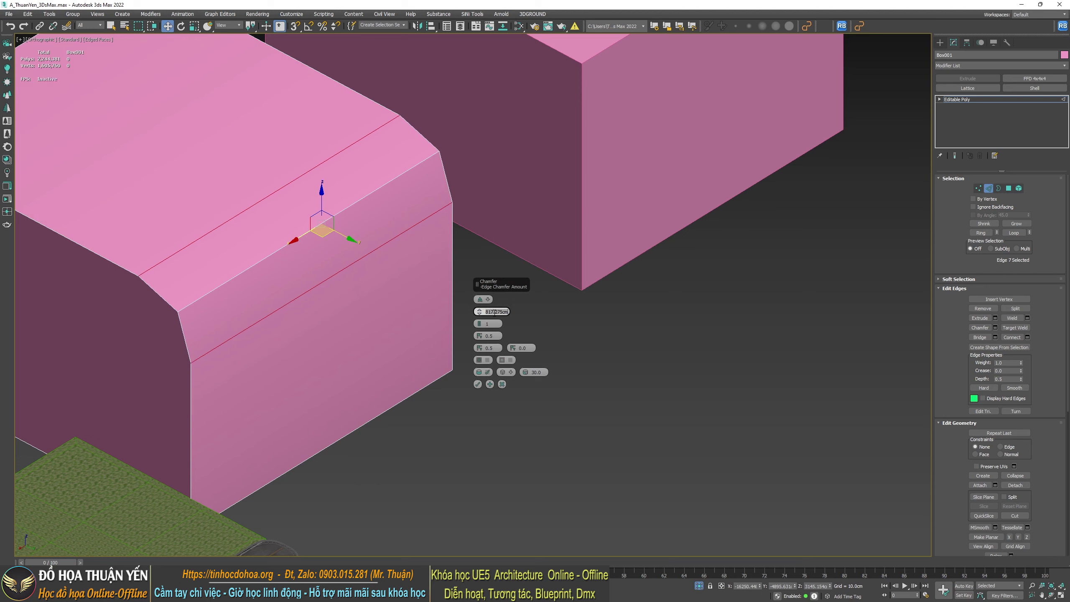
{"action": "type", "text": "800"}
{"action": "key", "text": "Return"}
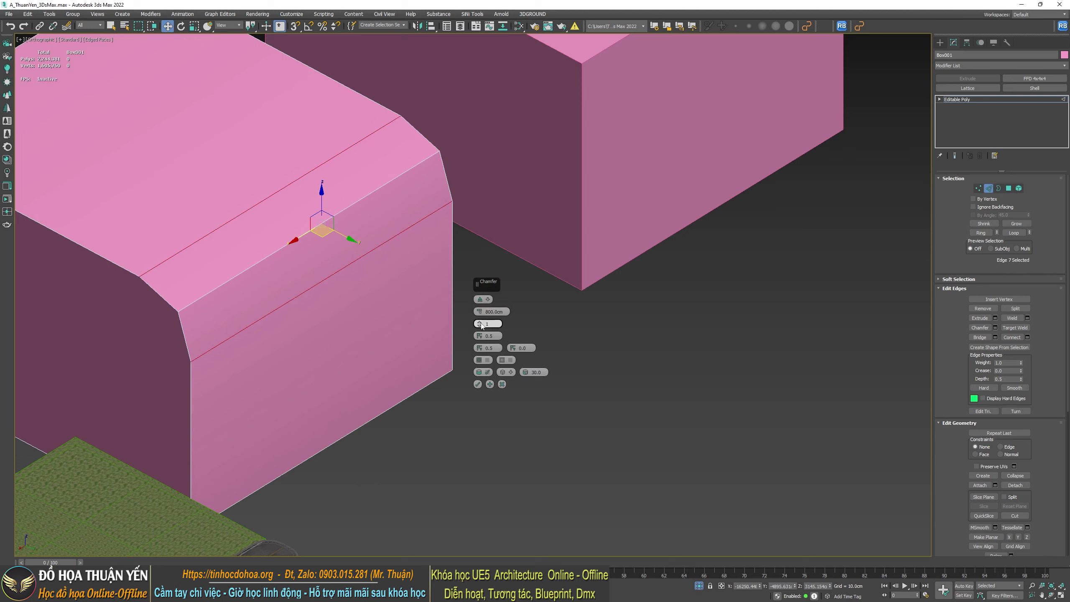
{"action": "type", "text": "5"}
{"action": "key", "text": "Return"}
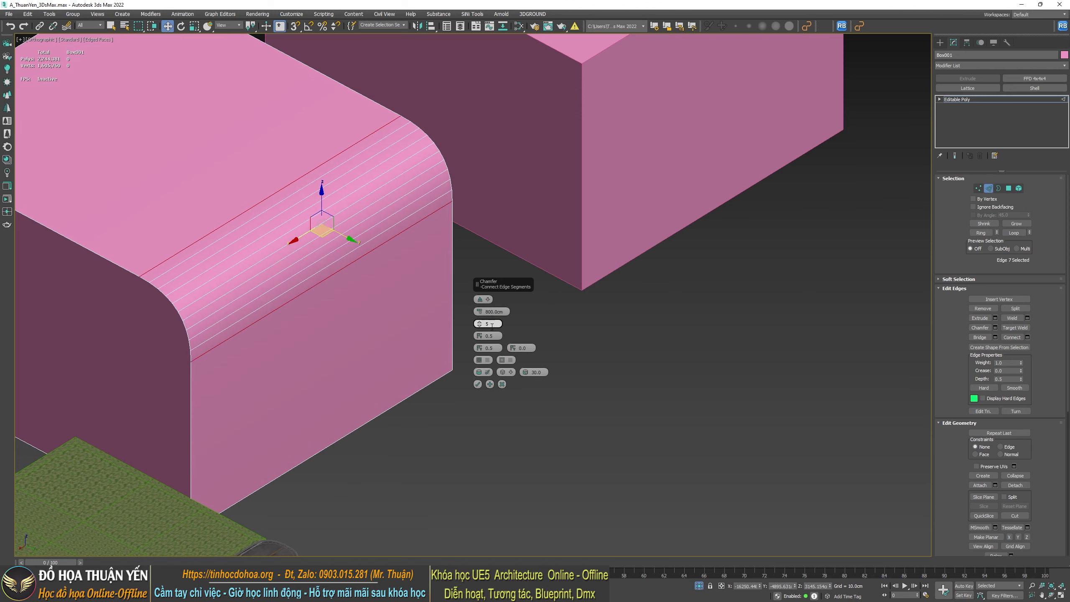
{"action": "type", "text": "100"}
{"action": "key", "text": "Return"}
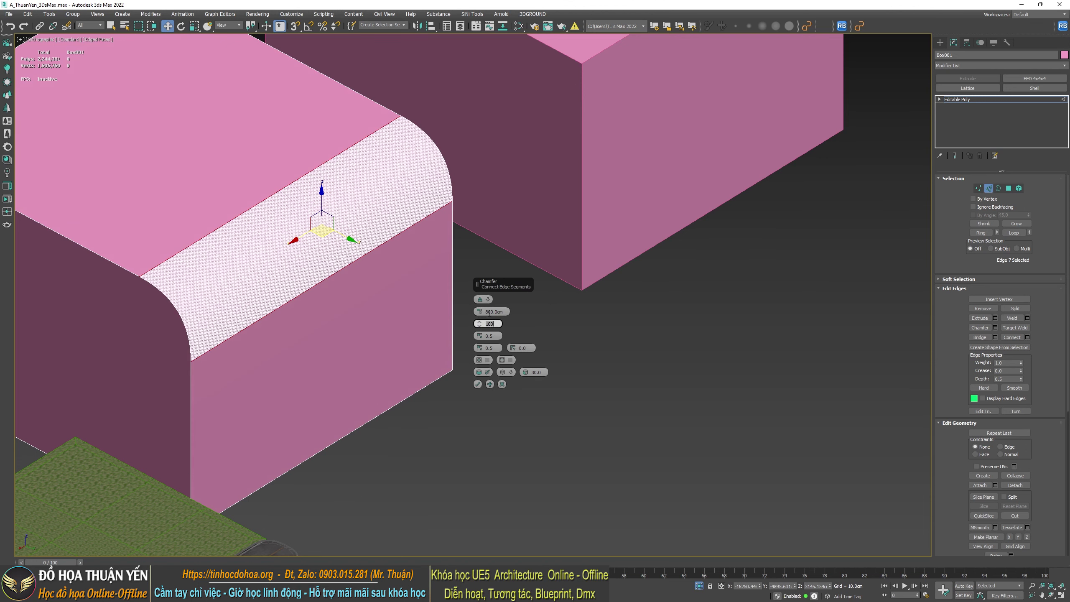
{"action": "left_click", "coordinate": [478, 384]}
Exit edge editing and select the second box, Box002
{"action": "middle_click_drag", "start_coordinate": [679, 409], "coordinate": [623, 438]}
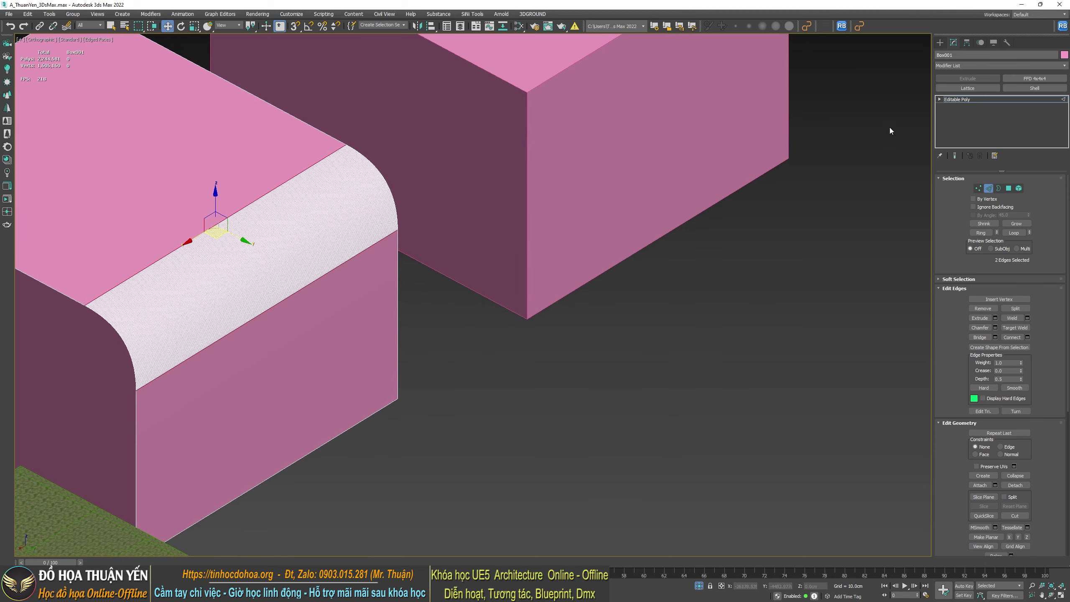
{"action": "left_click", "coordinate": [940, 43]}
{"action": "middle_click_drag", "start_coordinate": [590, 127], "coordinate": [496, 258]}
{"action": "left_click", "coordinate": [529, 242]}
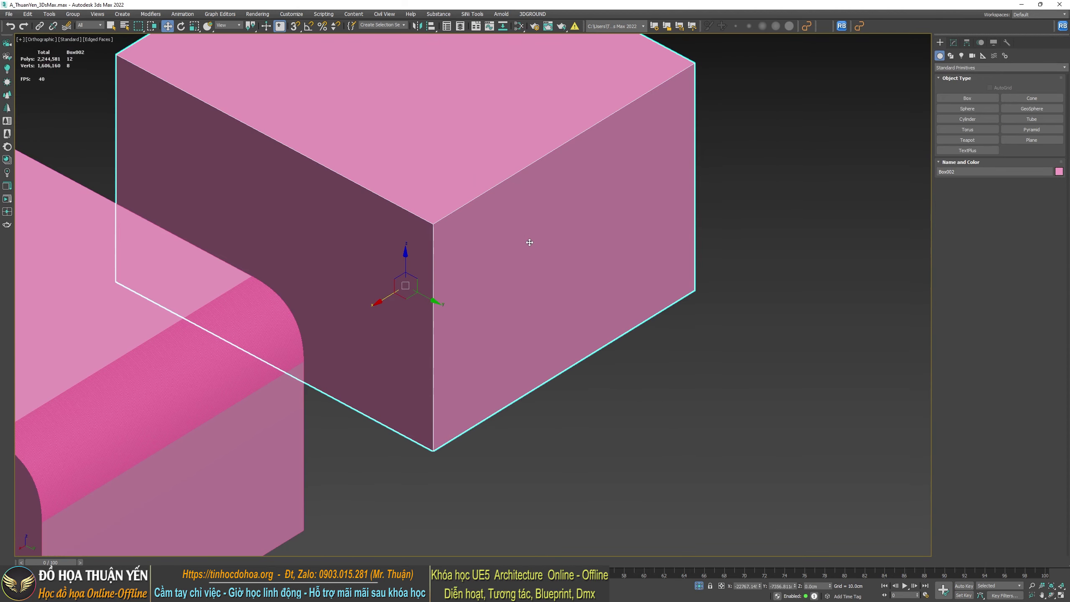
Convert Box002 to Editable Poly and select its top front edge
{"action": "right_click", "coordinate": [559, 214]}
{"action": "mouse_move", "coordinate": [622, 297]}
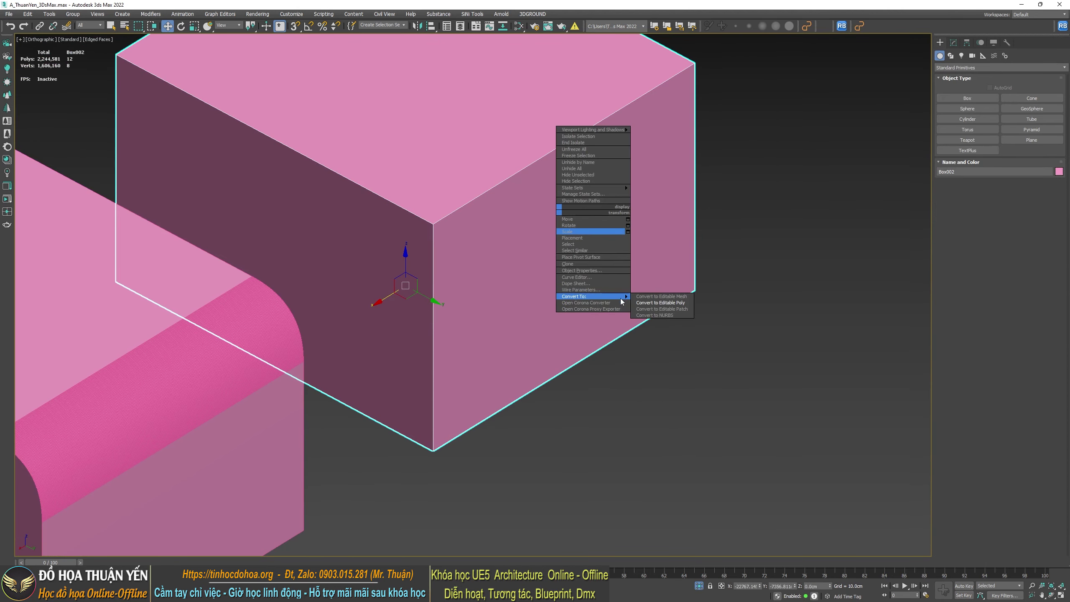
{"action": "left_click", "coordinate": [653, 304]}
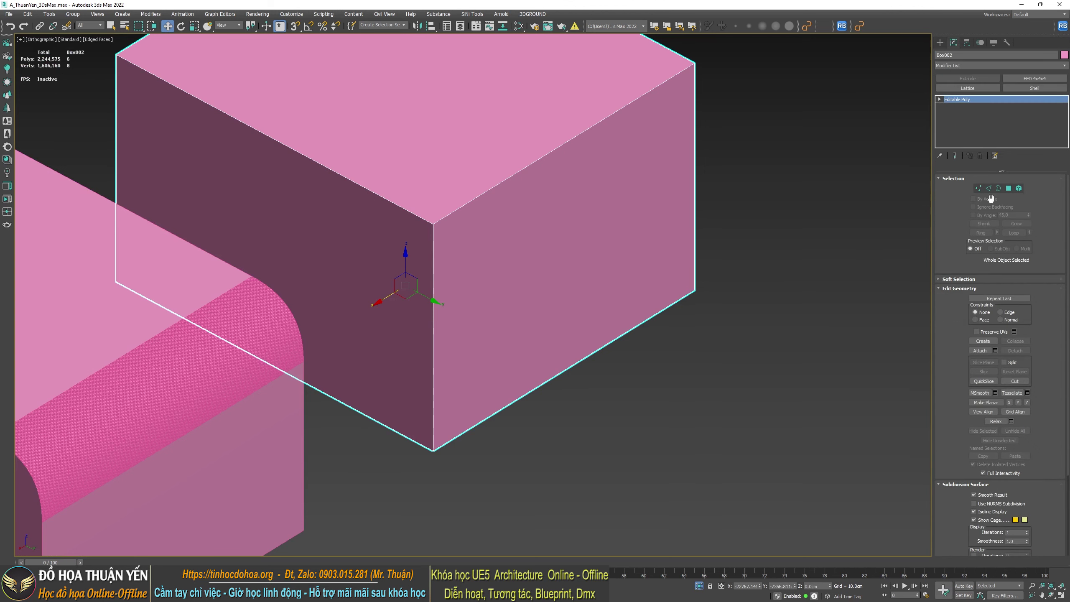
{"action": "left_click", "coordinate": [989, 188]}
{"action": "middle_click_drag", "start_coordinate": [683, 301], "coordinate": [619, 392]}
{"action": "left_click", "coordinate": [529, 216]}
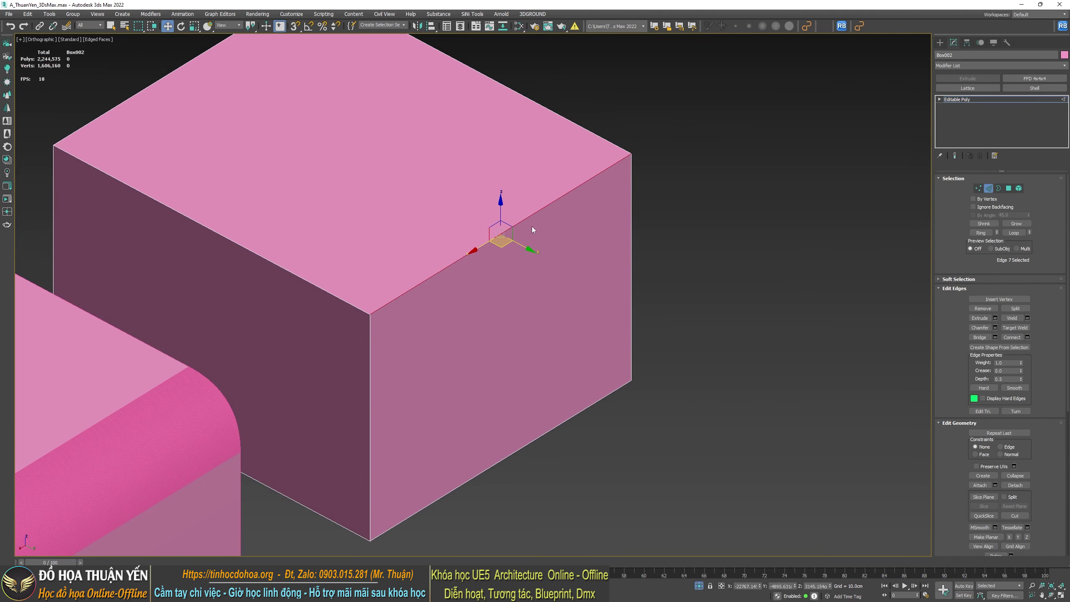
Chamfer the edge by 800 cm, then undo the flat result
{"action": "right_click", "coordinate": [715, 235]}
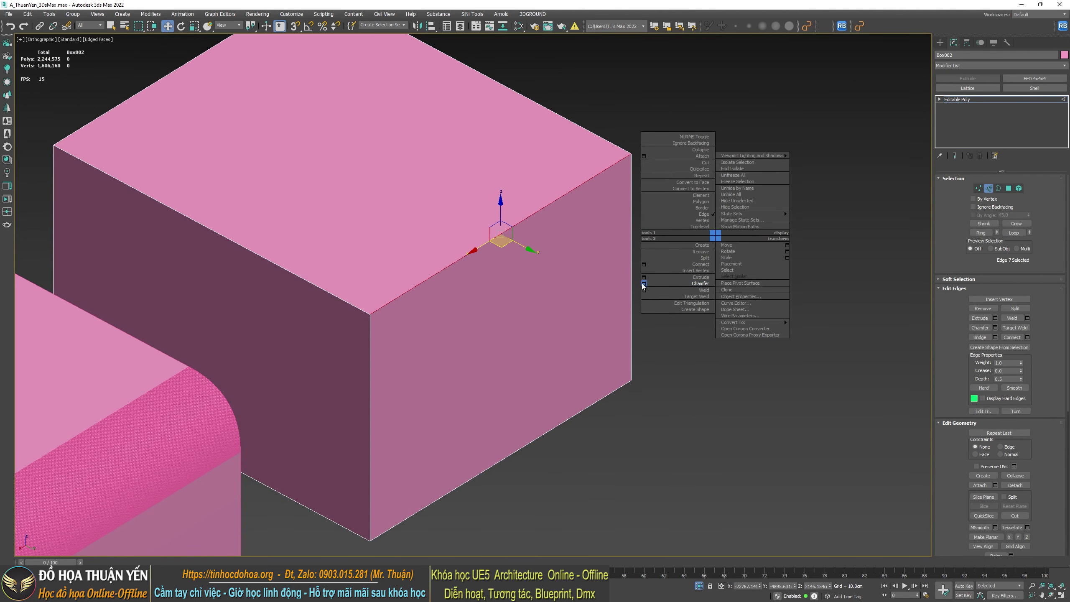
{"action": "left_click", "coordinate": [698, 284]}
{"action": "double_click", "coordinate": [493, 311]}
{"action": "type", "text": "800"}
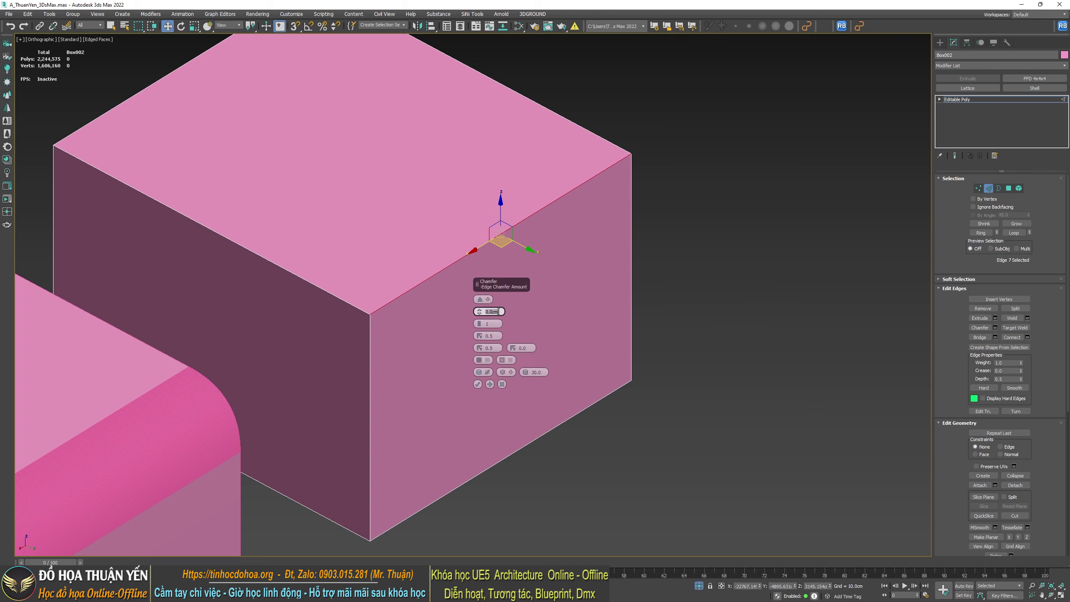
{"action": "key", "text": "Return"}
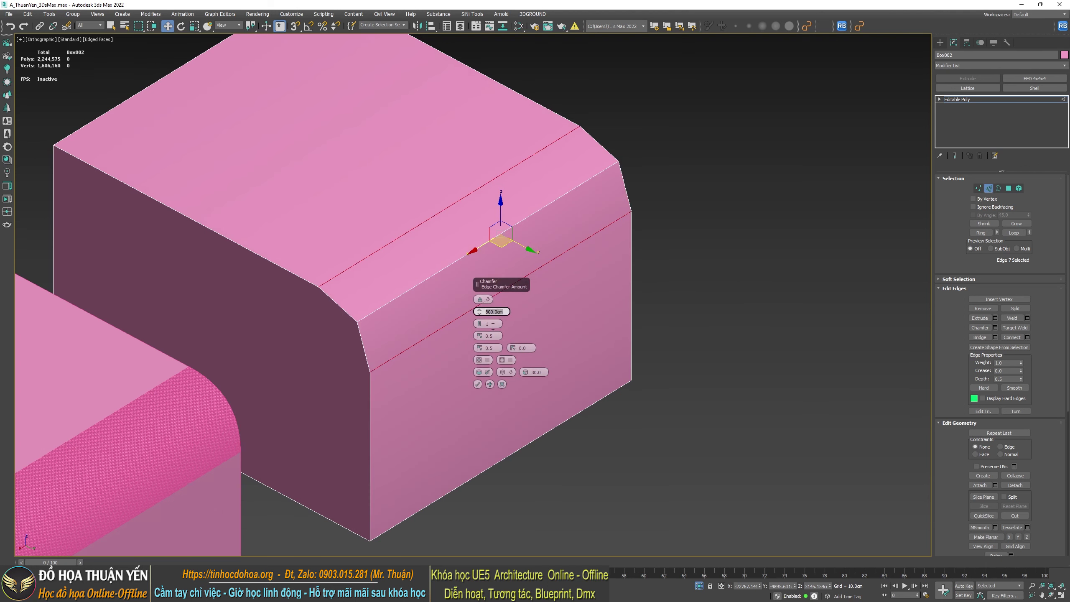
{"action": "key", "text": "Return"}
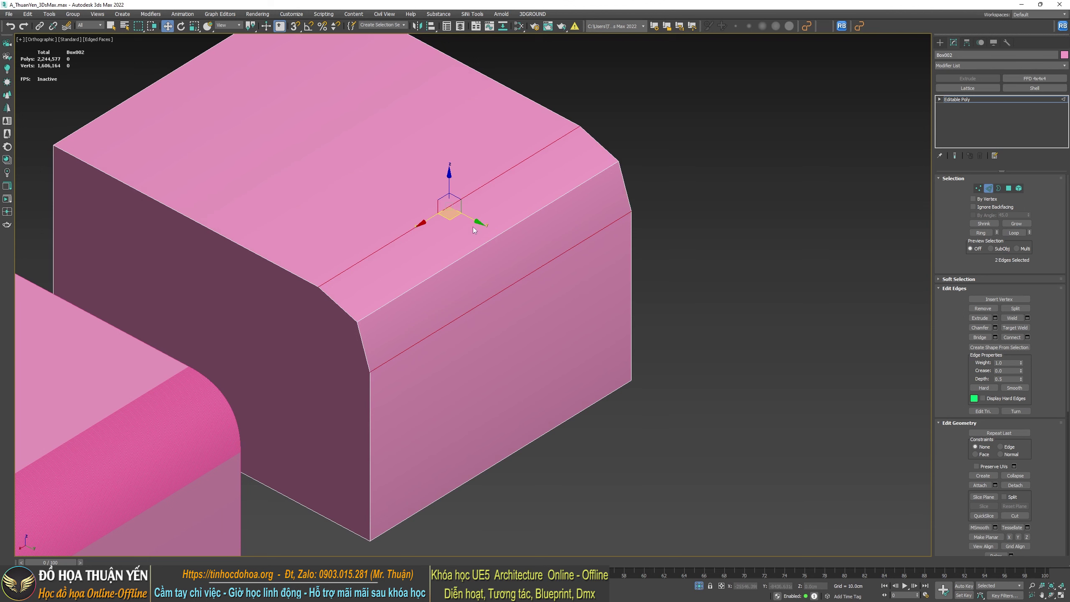
{"action": "key", "text": "ctrl+z"}
Redo the 800 cm chamfer with 8 segments for a rounded edge, then exit edge editing
{"action": "right_click", "coordinate": [502, 220]}
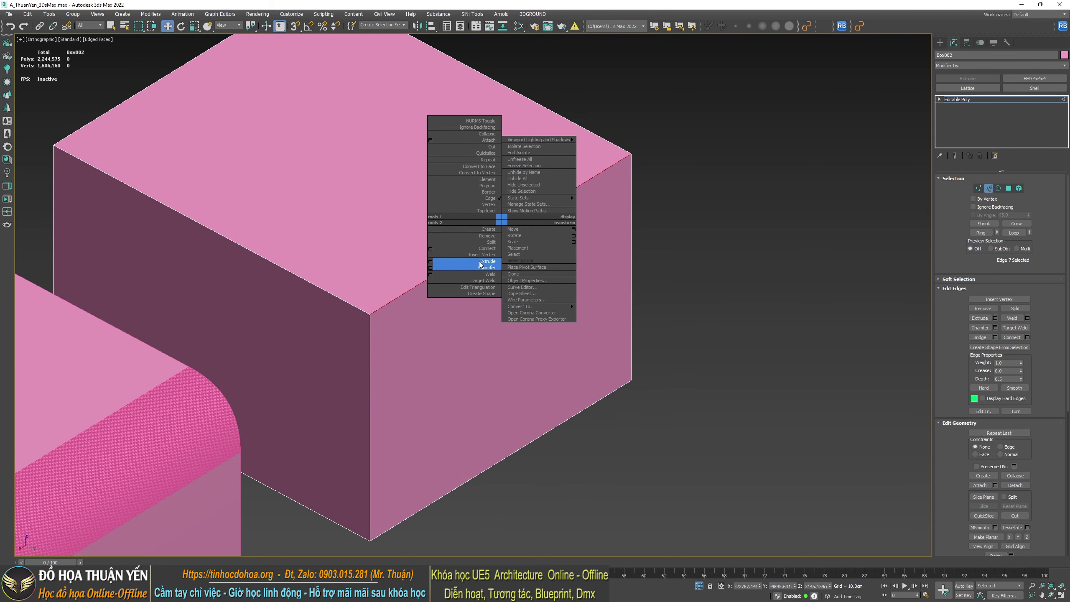
{"action": "left_click", "coordinate": [436, 268]}
{"action": "double_click", "coordinate": [484, 324]}
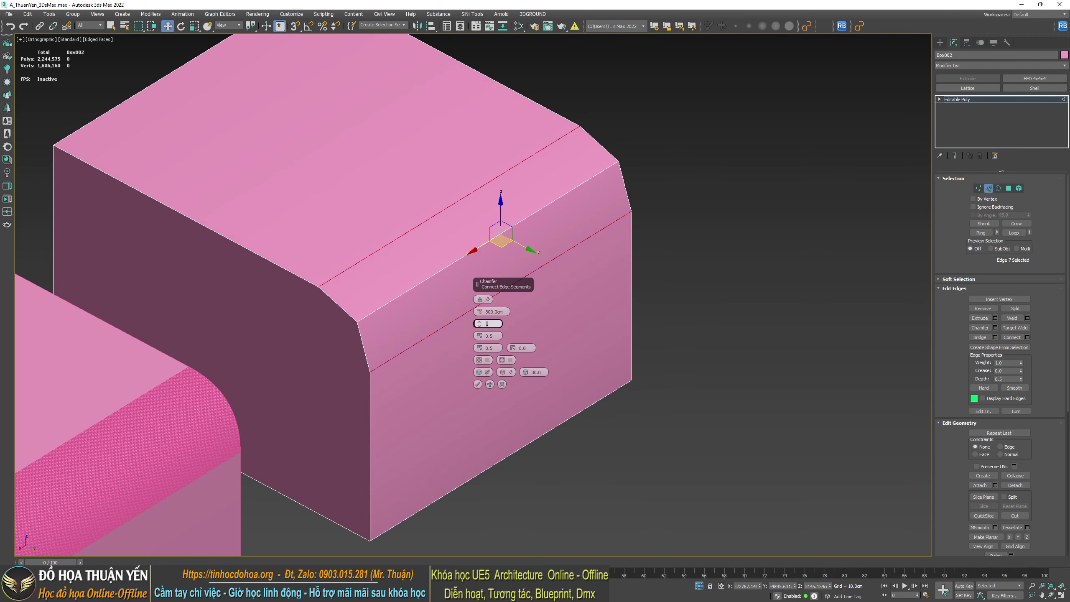
{"action": "key", "text": "Return"}
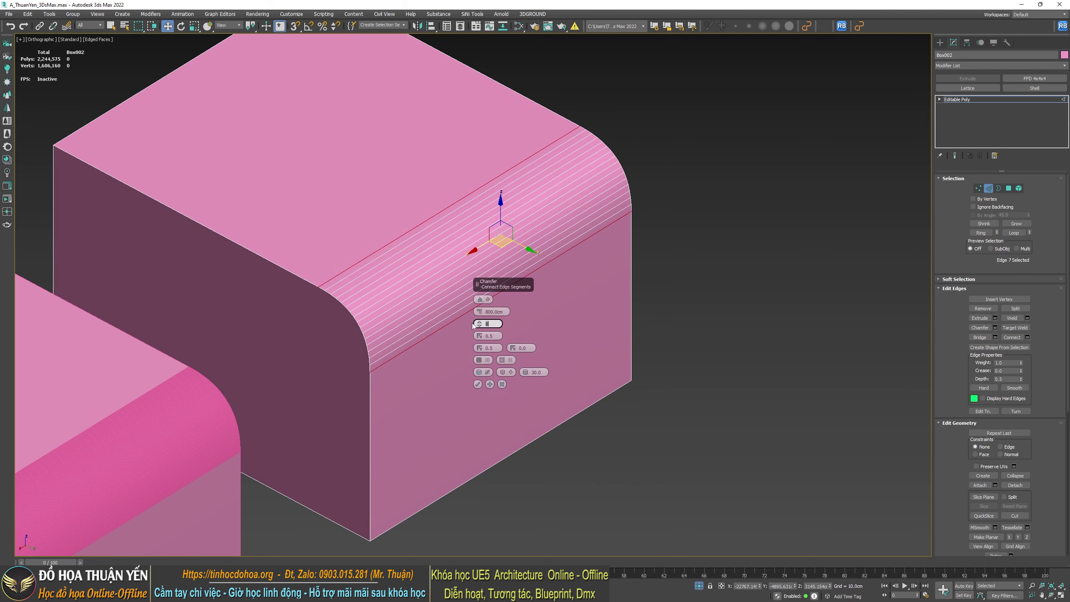
{"action": "left_click", "coordinate": [476, 387]}
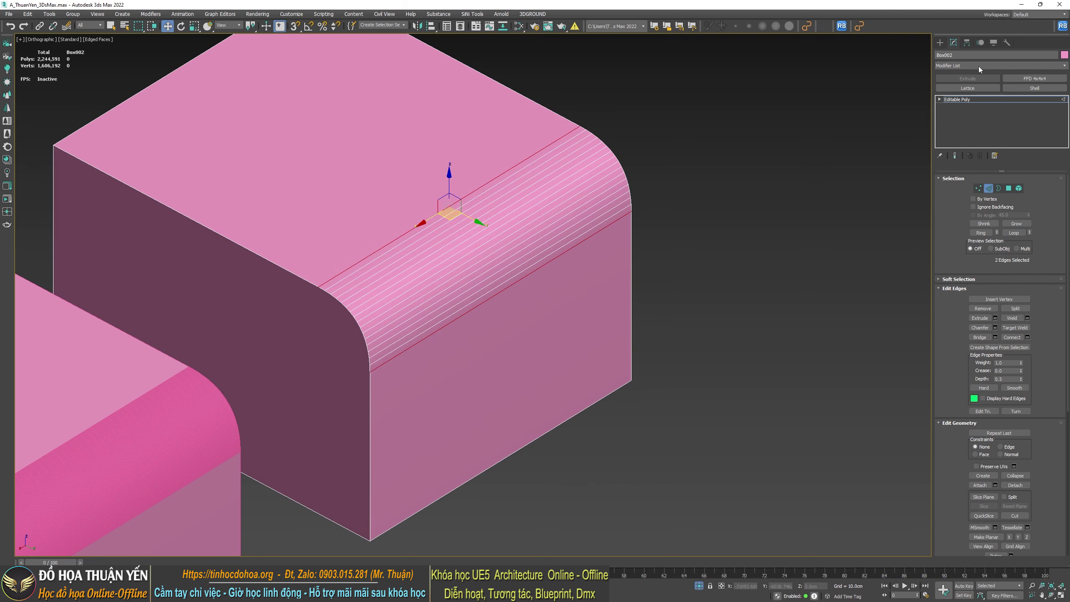
{"action": "left_click", "coordinate": [940, 44]}
{"action": "scroll", "coordinate": [746, 309], "scroll_direction": "down", "scroll_amount": 3}
{"action": "key", "text": "F4"}
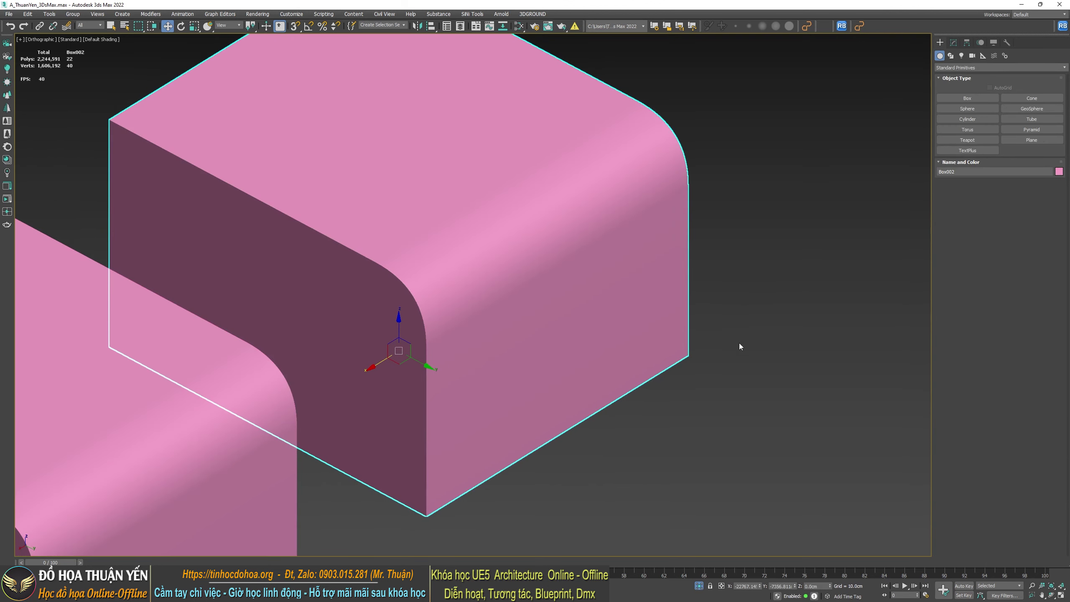
{"action": "left_click", "coordinate": [821, 297]}
{"action": "scroll", "coordinate": [819, 300], "scroll_direction": "down", "scroll_amount": 4}
{"action": "middle_click_drag", "start_coordinate": [819, 303], "coordinate": [729, 363], "text": "alt"}
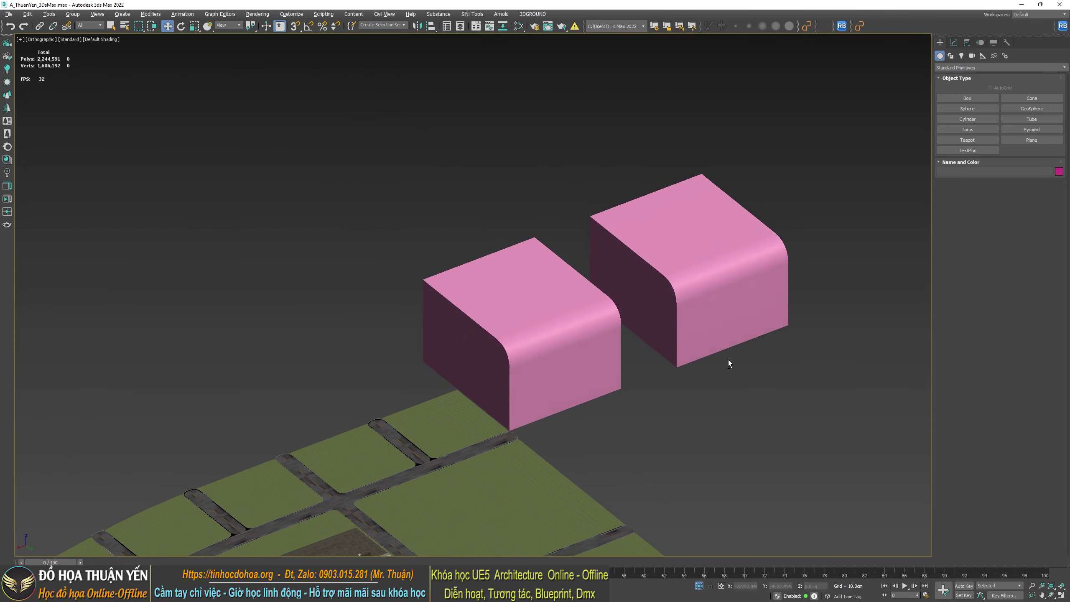
{"action": "scroll", "coordinate": [733, 346], "scroll_direction": "up", "scroll_amount": 2}
{"action": "left_click", "coordinate": [738, 340]}
{"action": "scroll", "coordinate": [741, 337], "scroll_direction": "up", "scroll_amount": 2}
{"action": "left_click", "coordinate": [756, 429]}
{"action": "scroll", "coordinate": [756, 428], "scroll_direction": "up", "scroll_amount": 1}
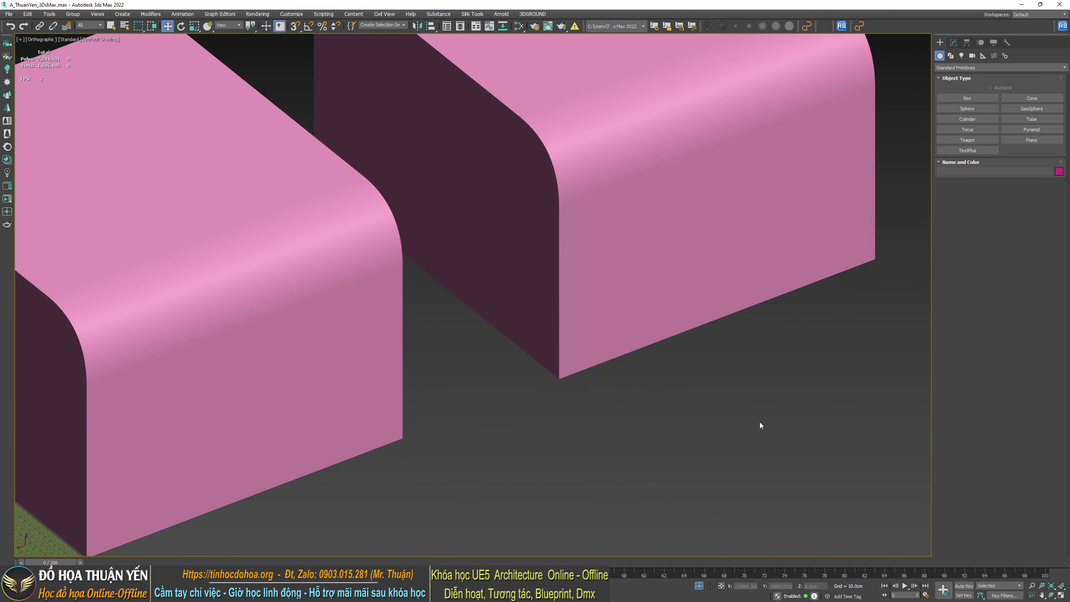
{"action": "scroll", "coordinate": [761, 421], "scroll_direction": "down", "scroll_amount": 2}
{"action": "middle_click_drag", "start_coordinate": [760, 422], "coordinate": [690, 407]}
{"action": "scroll", "coordinate": [691, 406], "scroll_direction": "up", "scroll_amount": 2}
{"action": "left_click", "coordinate": [494, 290]}
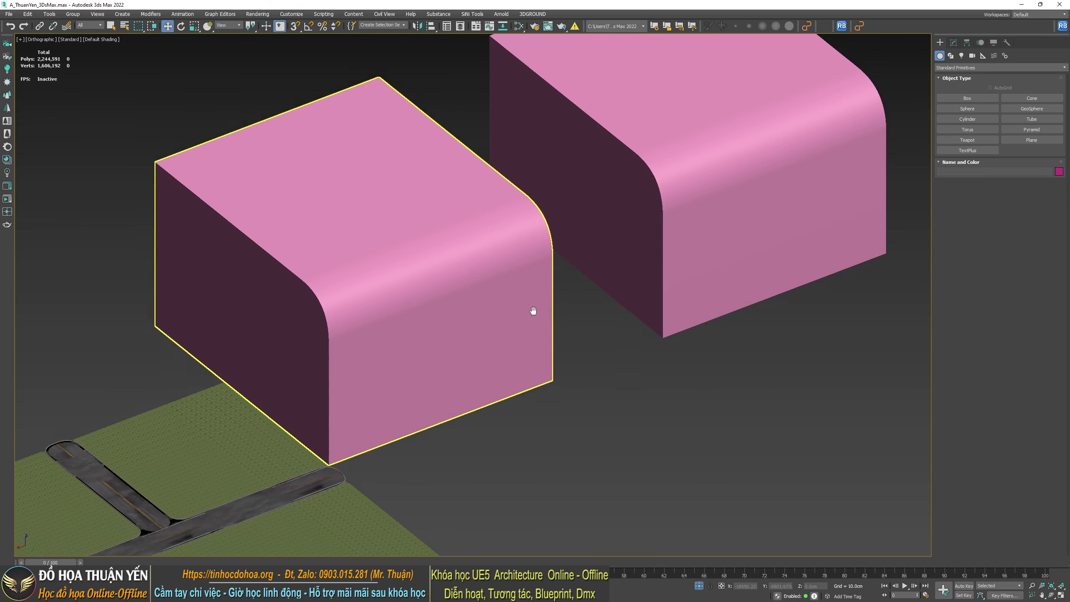
{"action": "middle_click_drag", "start_coordinate": [531, 311], "coordinate": [490, 338]}
{"action": "left_click", "coordinate": [705, 172]}
{"action": "left_click", "coordinate": [717, 353]}
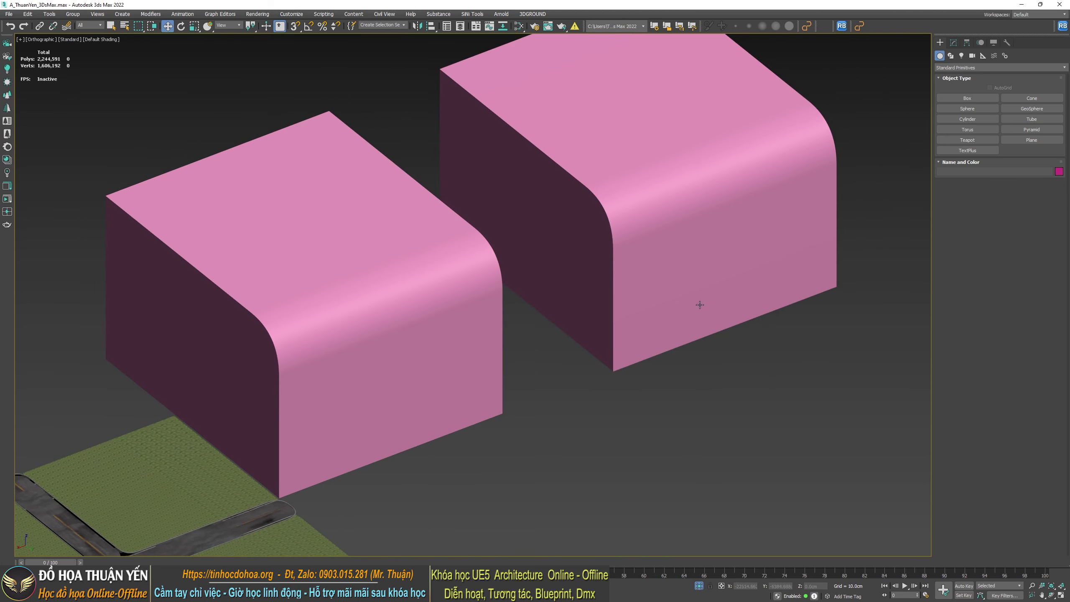
{"action": "left_click", "coordinate": [712, 237]}
{"action": "scroll", "coordinate": [710, 201], "scroll_direction": "up", "scroll_amount": 2}
{"action": "scroll", "coordinate": [710, 202], "scroll_direction": "up", "scroll_amount": 2}
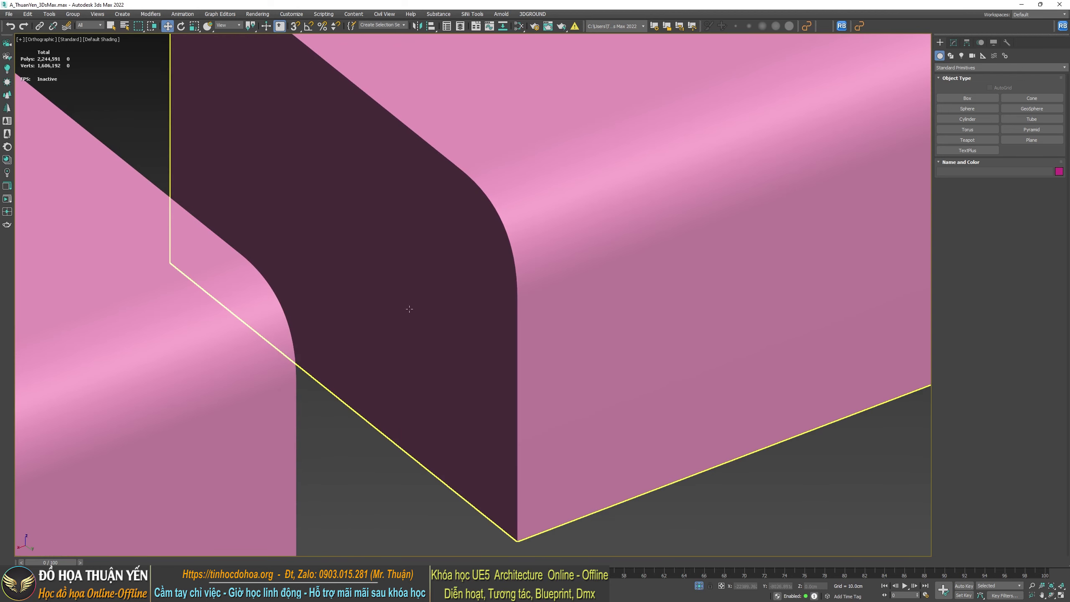
{"action": "mouse_move", "coordinate": [406, 310]}
{"action": "middle_mouse_down"}
{"action": "mouse_move", "coordinate": [536, 214]}
{"action": "mouse_move", "coordinate": [669, 155]}
{"action": "middle_mouse_up"}
{"action": "scroll", "coordinate": [382, 327], "scroll_direction": "down", "scroll_amount": 3}
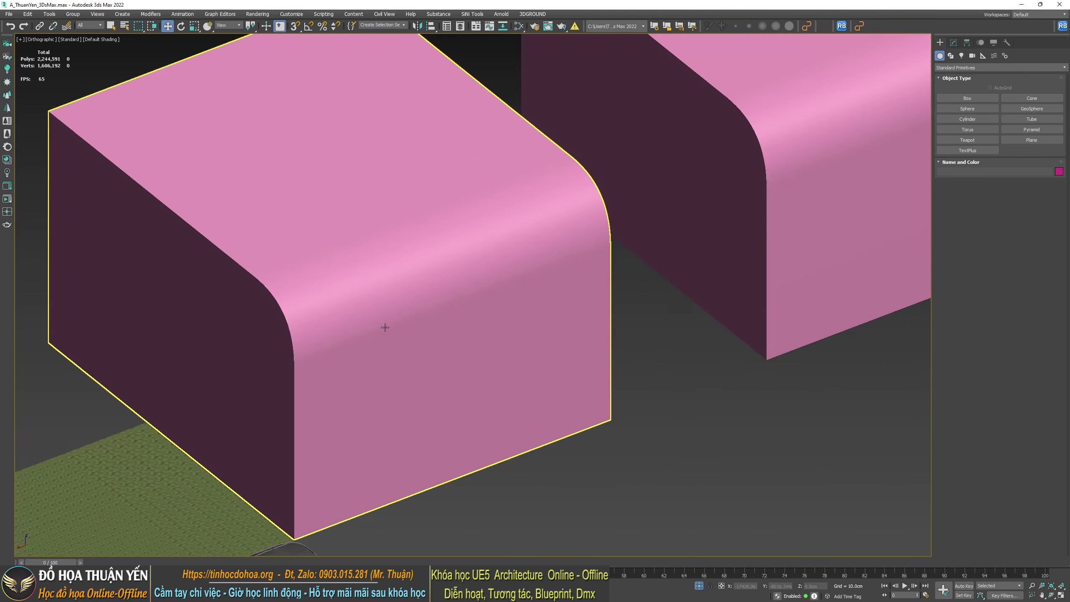
{"action": "scroll", "coordinate": [406, 318], "scroll_direction": "down", "scroll_amount": 3}
{"action": "middle_click_drag", "start_coordinate": [406, 318], "coordinate": [326, 297]}
{"action": "left_click", "coordinate": [630, 235]}
{"action": "scroll", "coordinate": [560, 239], "scroll_direction": "up", "scroll_amount": 3}
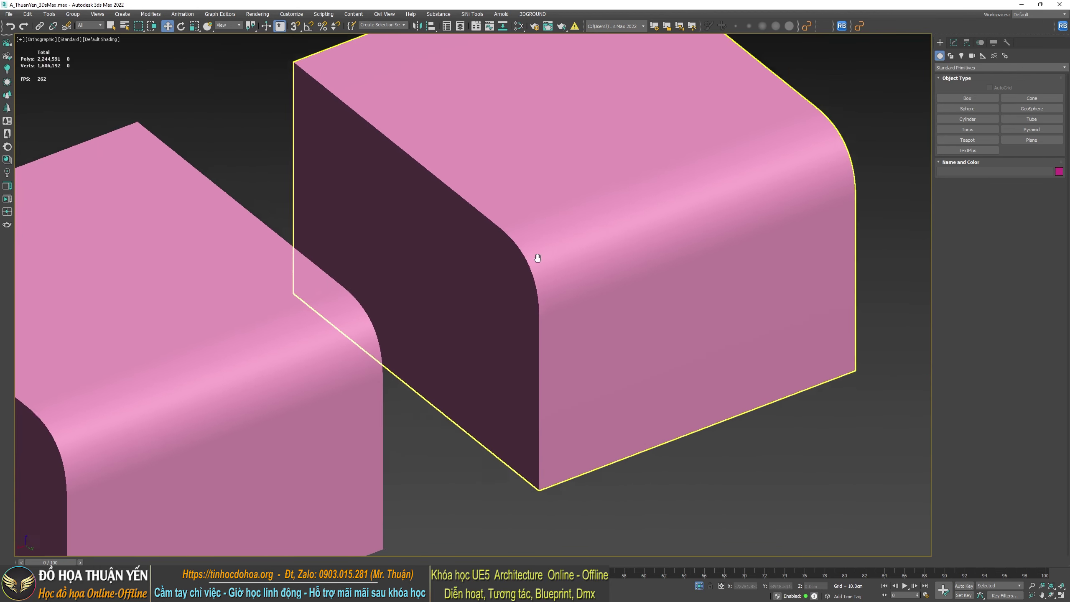
{"action": "middle_click_drag", "start_coordinate": [538, 258], "coordinate": [631, 232]}
{"action": "scroll", "coordinate": [630, 235], "scroll_direction": "down", "scroll_amount": 1}
{"action": "left_click", "coordinate": [392, 310]}
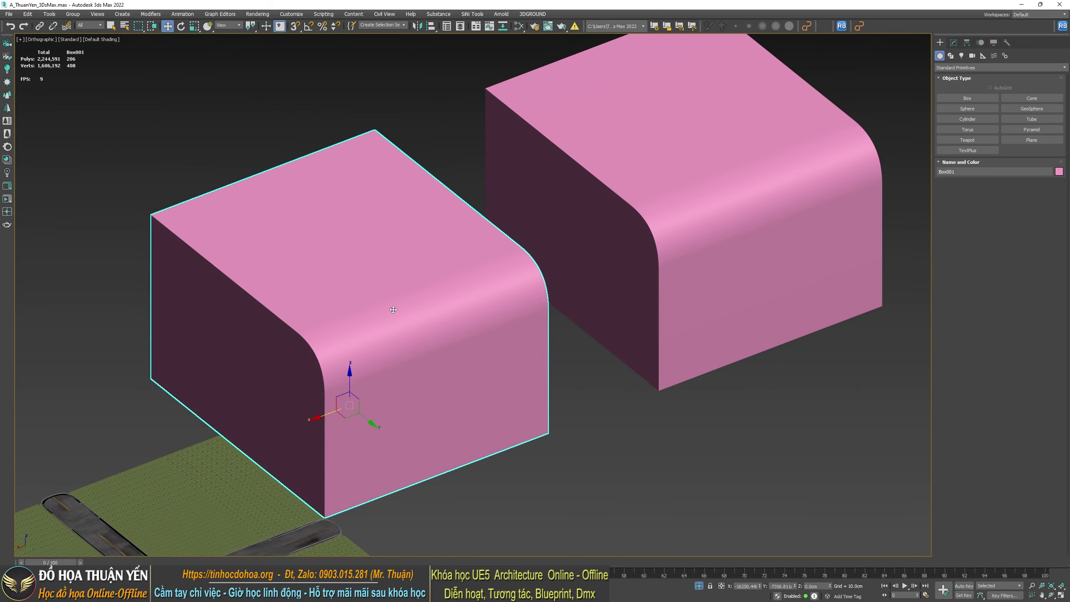
{"action": "right_click", "coordinate": [385, 243]}
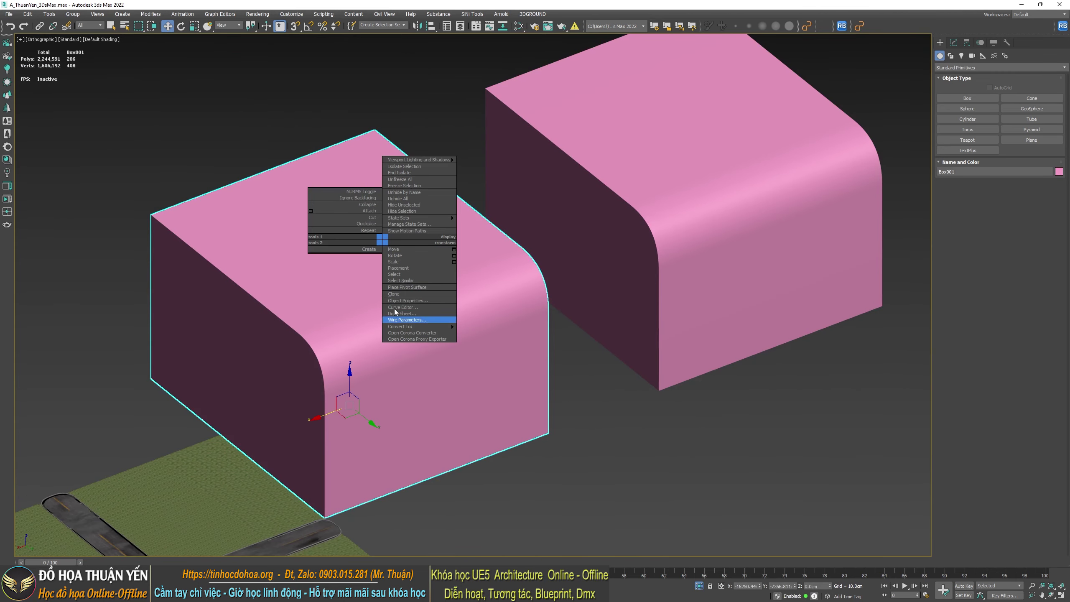
{"action": "left_click", "coordinate": [419, 300]}
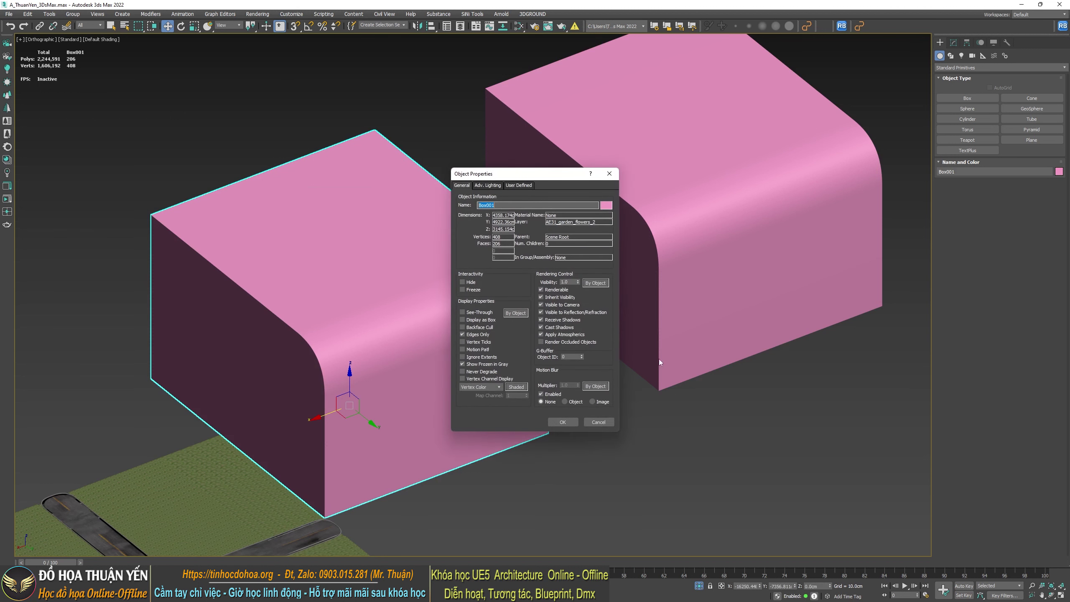
{"action": "left_click_drag", "start_coordinate": [531, 173], "coordinate": [379, 116]}
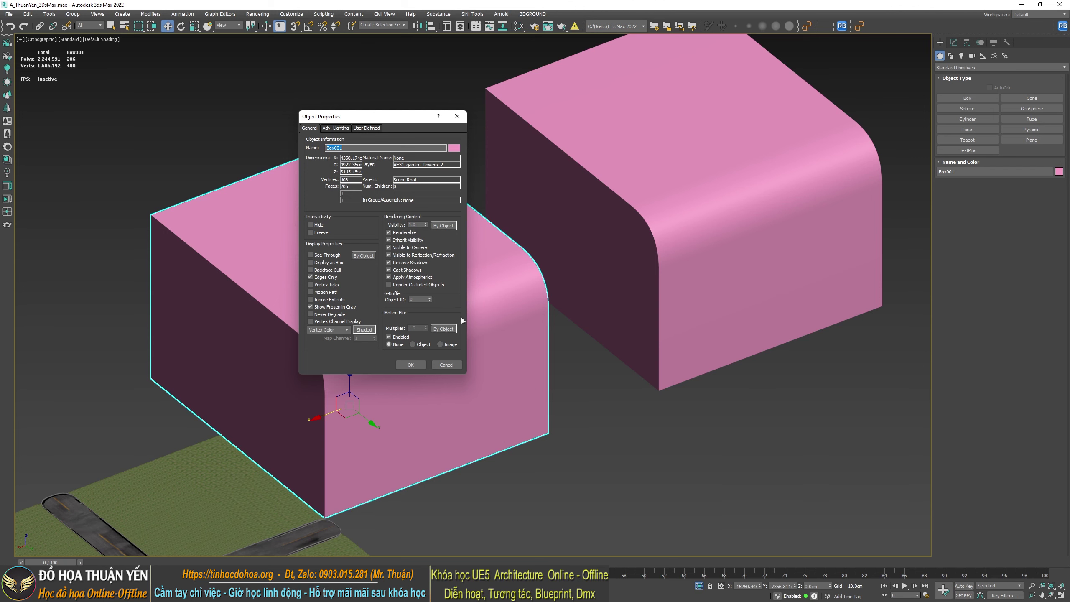
{"action": "middle_click_drag", "start_coordinate": [782, 429], "coordinate": [567, 433]}
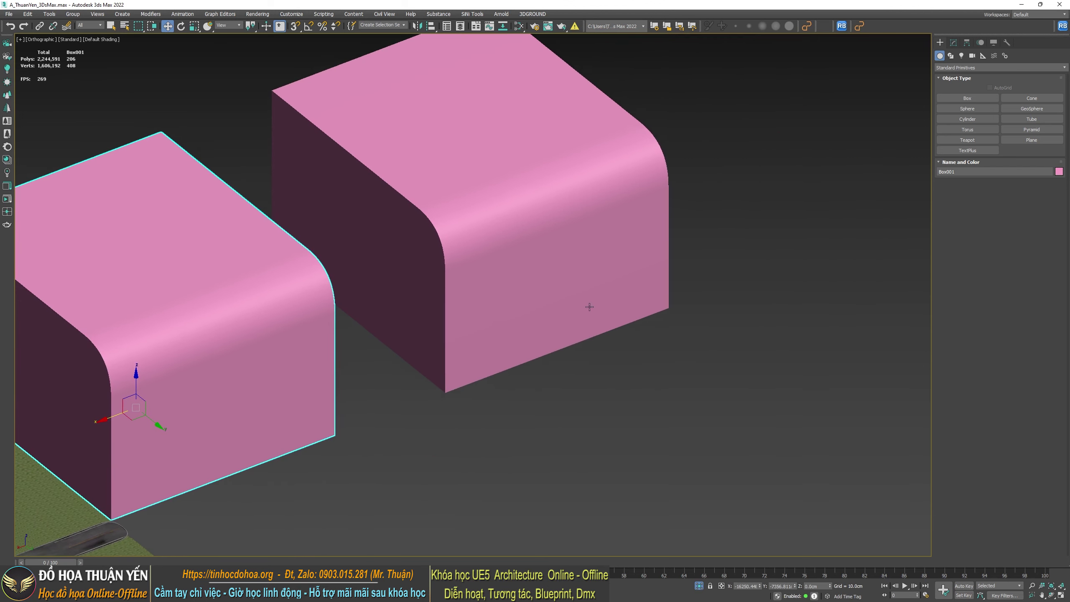
{"action": "left_click", "coordinate": [554, 198]}
{"action": "right_click", "coordinate": [552, 193]}
{"action": "left_click", "coordinate": [595, 251]}
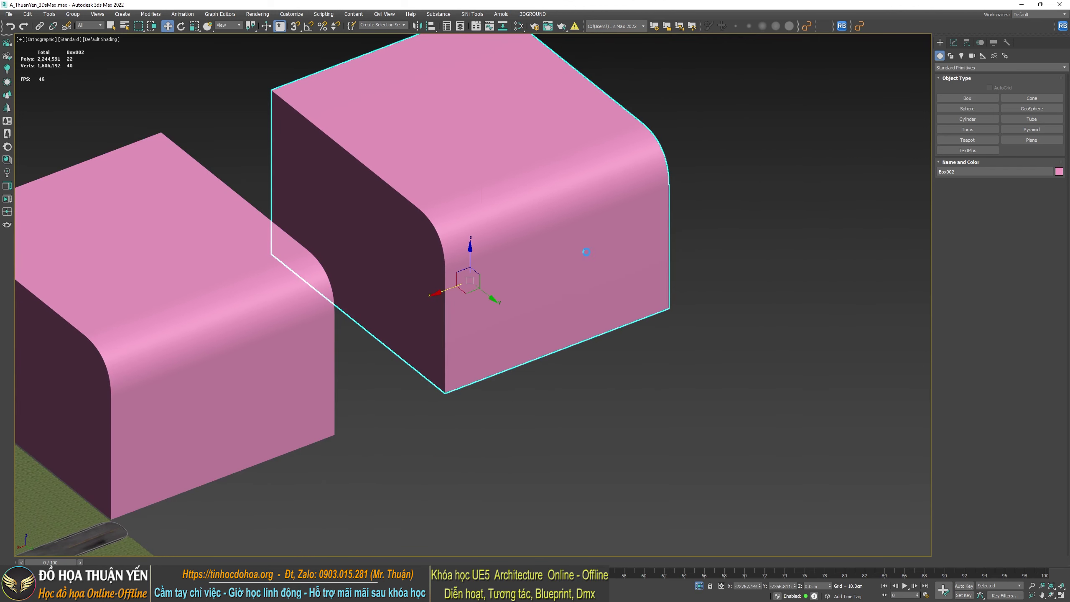
{"action": "left_click_drag", "start_coordinate": [534, 182], "coordinate": [403, 242]}
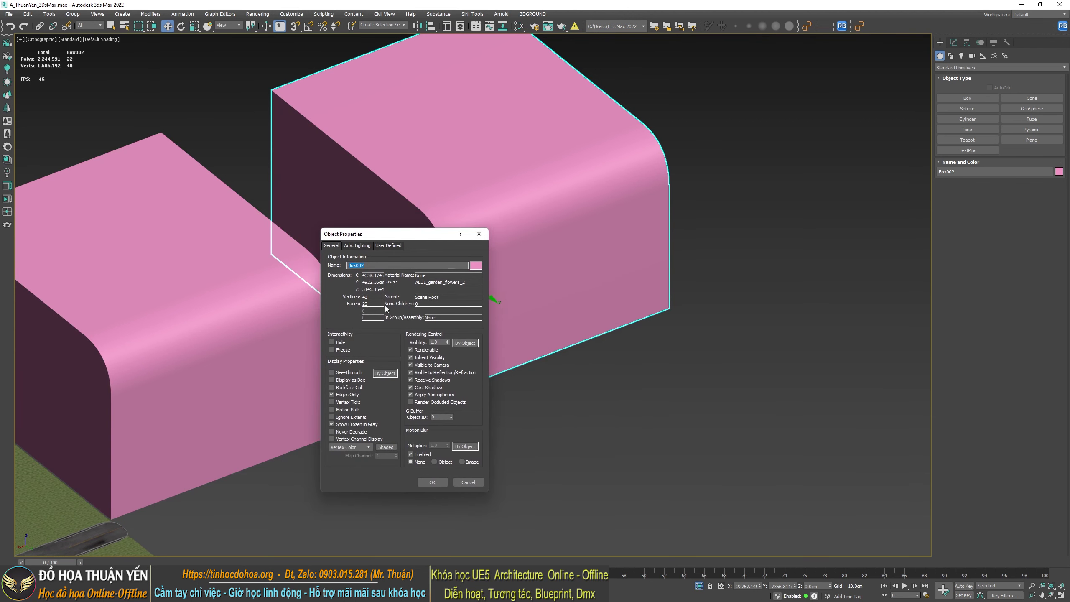
{"action": "left_click", "coordinate": [432, 482]}
{"action": "middle_click_drag", "start_coordinate": [562, 452], "coordinate": [645, 440]}
{"action": "key", "text": "F4"}
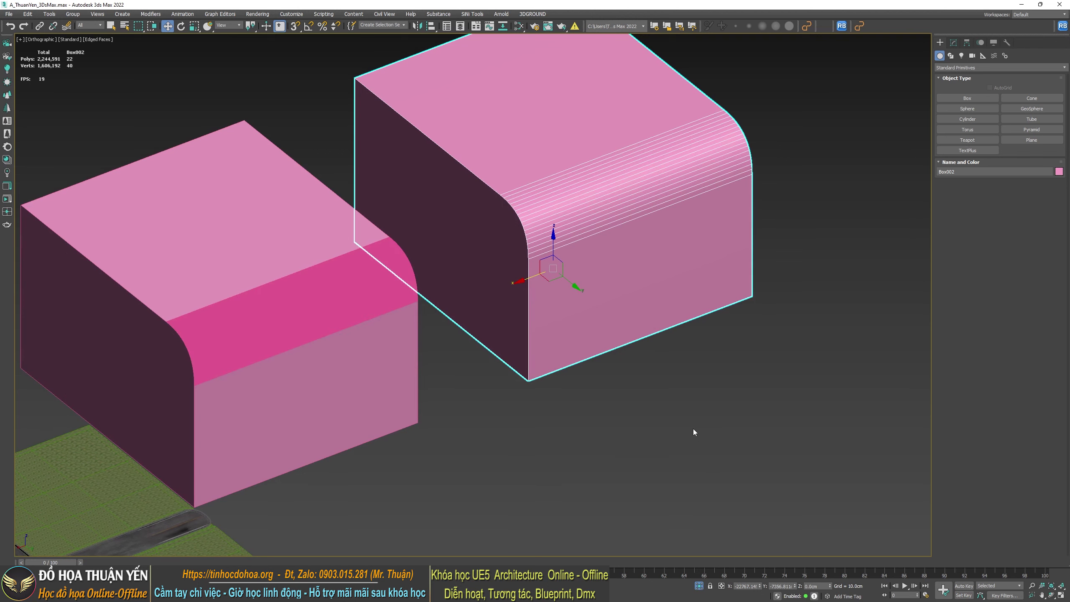
{"action": "left_click", "coordinate": [482, 429]}
{"action": "scroll", "coordinate": [478, 405], "scroll_direction": "down", "scroll_amount": 5}
{"action": "left_click", "coordinate": [347, 347]}
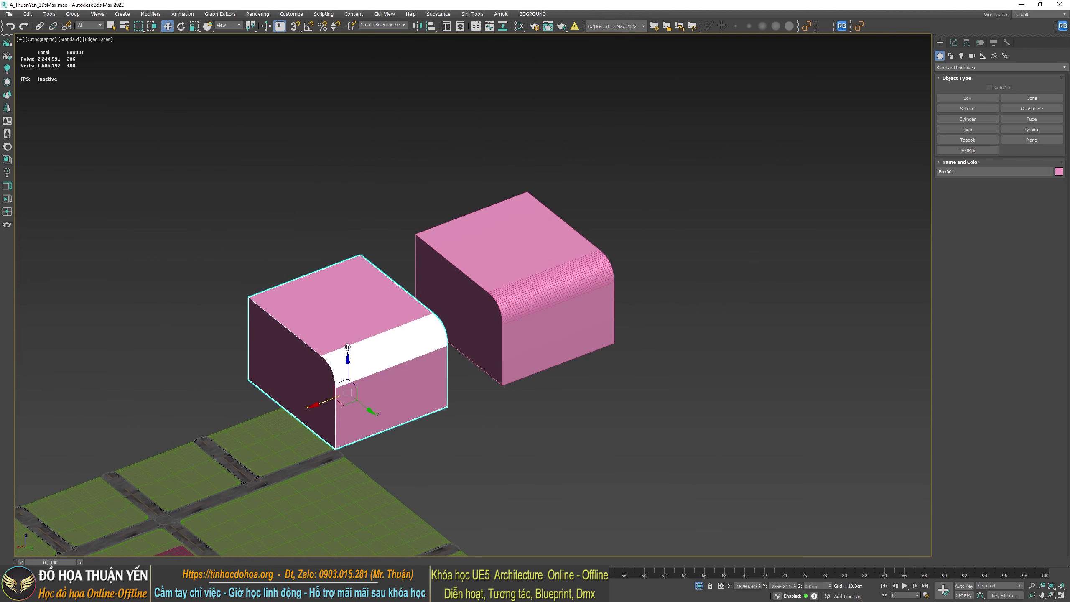
{"action": "scroll", "coordinate": [348, 346], "scroll_direction": "up", "scroll_amount": 5}
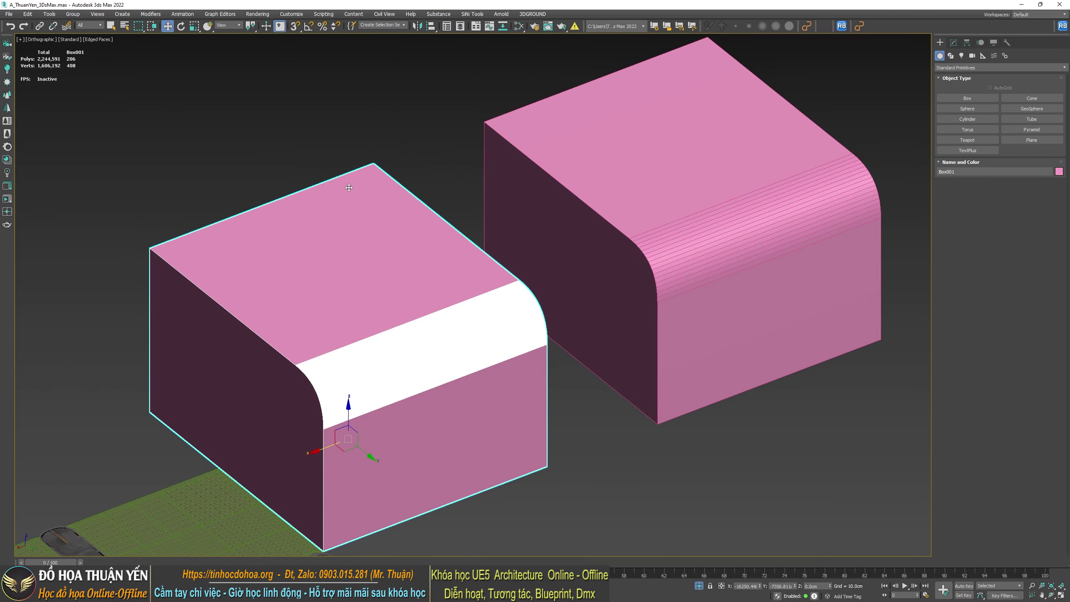
{"action": "scroll", "coordinate": [349, 188], "scroll_direction": "down", "scroll_amount": 3}
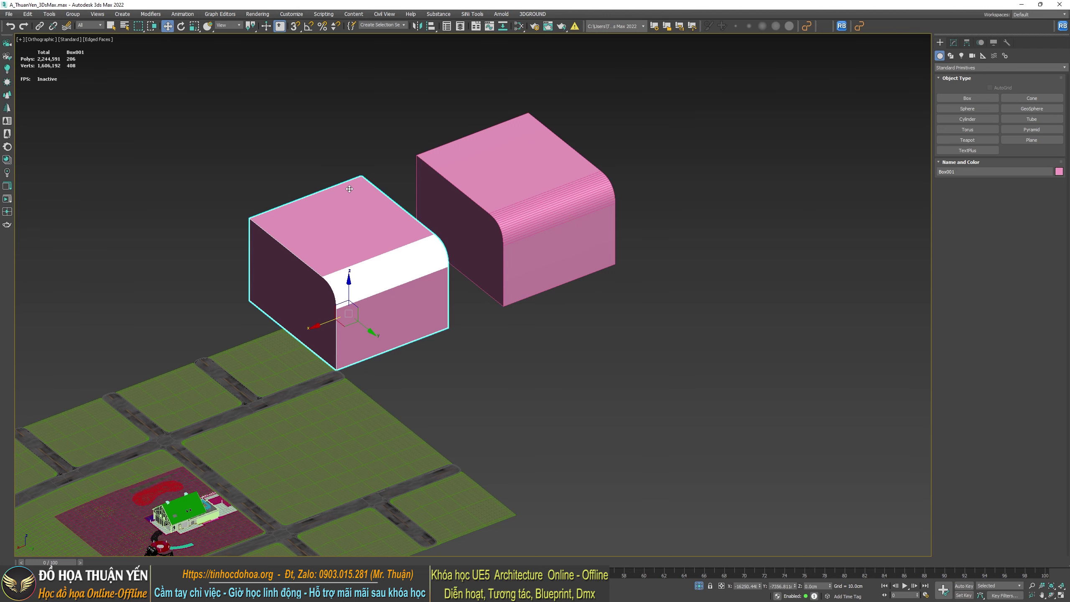
{"action": "scroll", "coordinate": [432, 229], "scroll_direction": "up", "scroll_amount": 4}
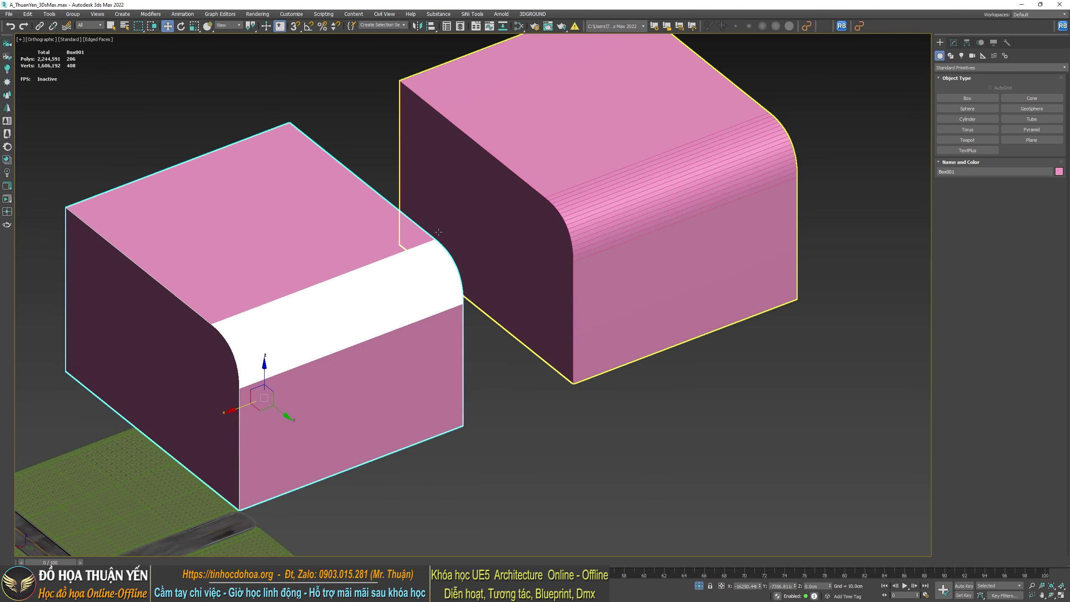
{"action": "scroll", "coordinate": [500, 462], "scroll_direction": "up", "scroll_amount": 2}
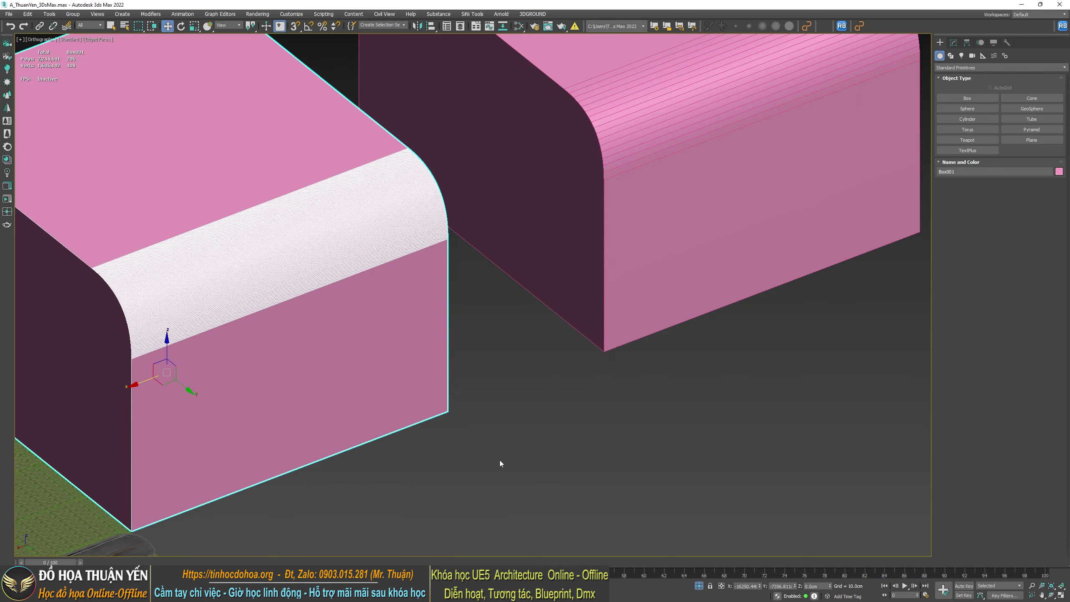
{"action": "left_click", "coordinate": [520, 338]}
{"action": "scroll", "coordinate": [520, 338], "scroll_direction": "down", "scroll_amount": 3}
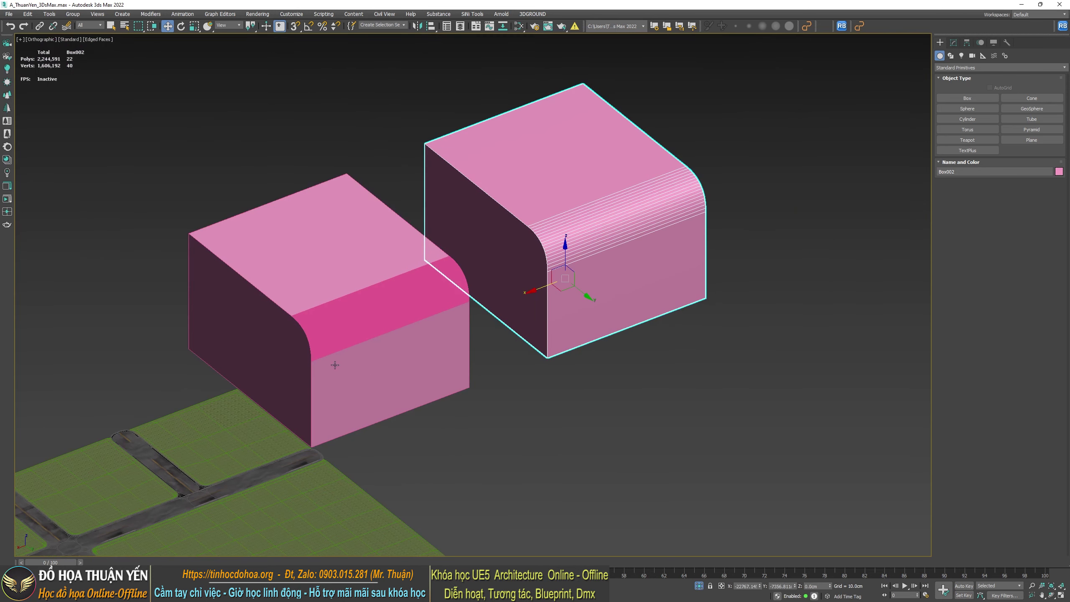
{"action": "middle_click_drag", "start_coordinate": [333, 380], "coordinate": [392, 316]}
{"action": "left_click", "coordinate": [417, 341]}
{"action": "scroll", "coordinate": [421, 345], "scroll_direction": "down", "scroll_amount": 6}
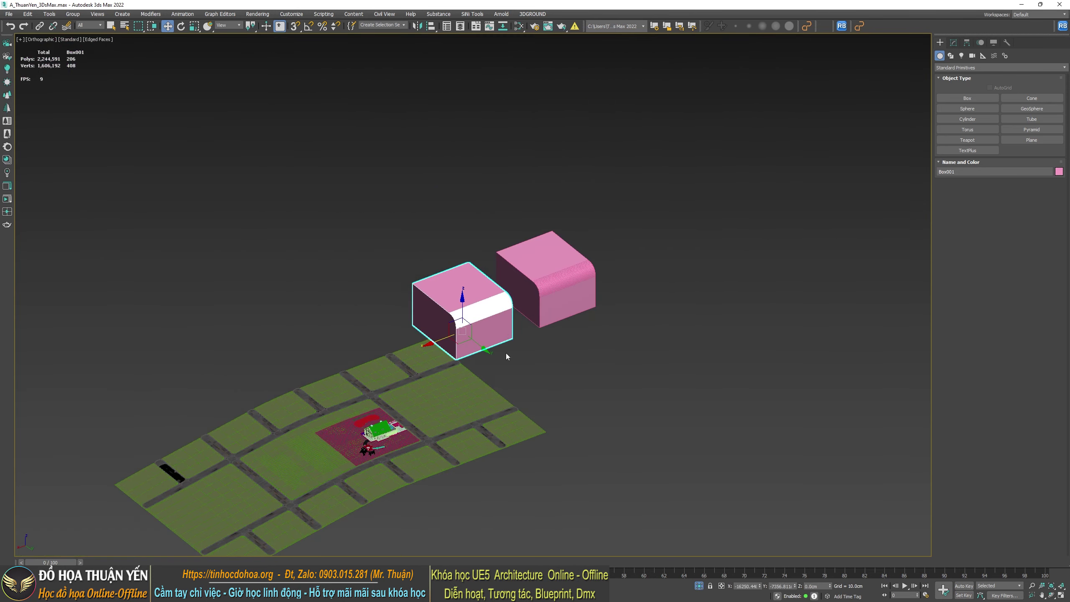
{"action": "scroll", "coordinate": [419, 376], "scroll_direction": "up", "scroll_amount": 6}
{"action": "scroll", "coordinate": [394, 327], "scroll_direction": "up", "scroll_amount": 4}
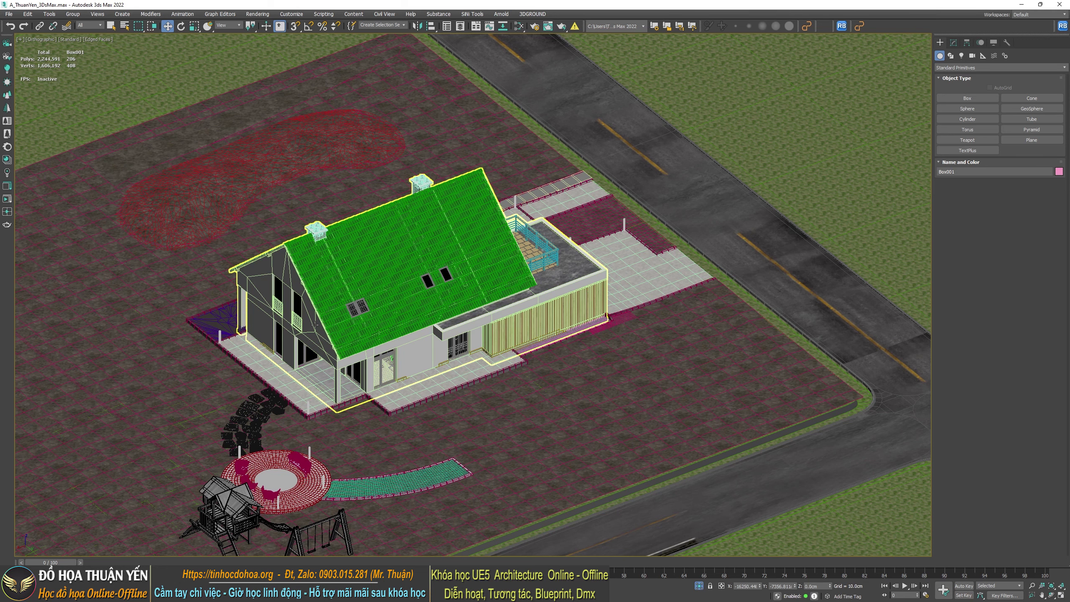
{"action": "key", "text": "z"}
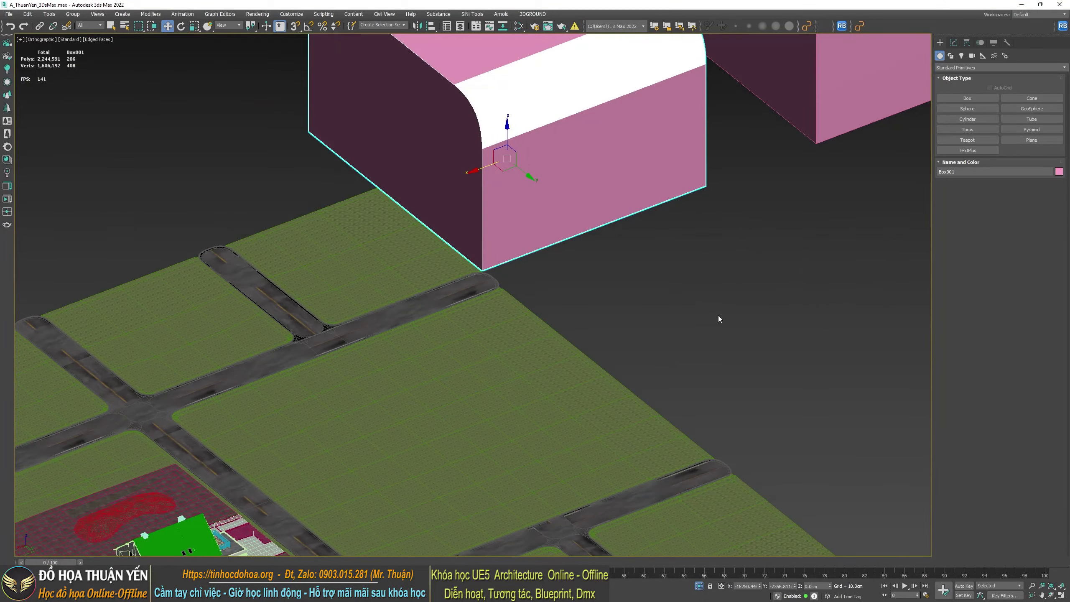
{"action": "scroll", "coordinate": [605, 399], "scroll_direction": "up", "scroll_amount": 3}
{"action": "scroll", "coordinate": [602, 405], "scroll_direction": "up", "scroll_amount": 3}
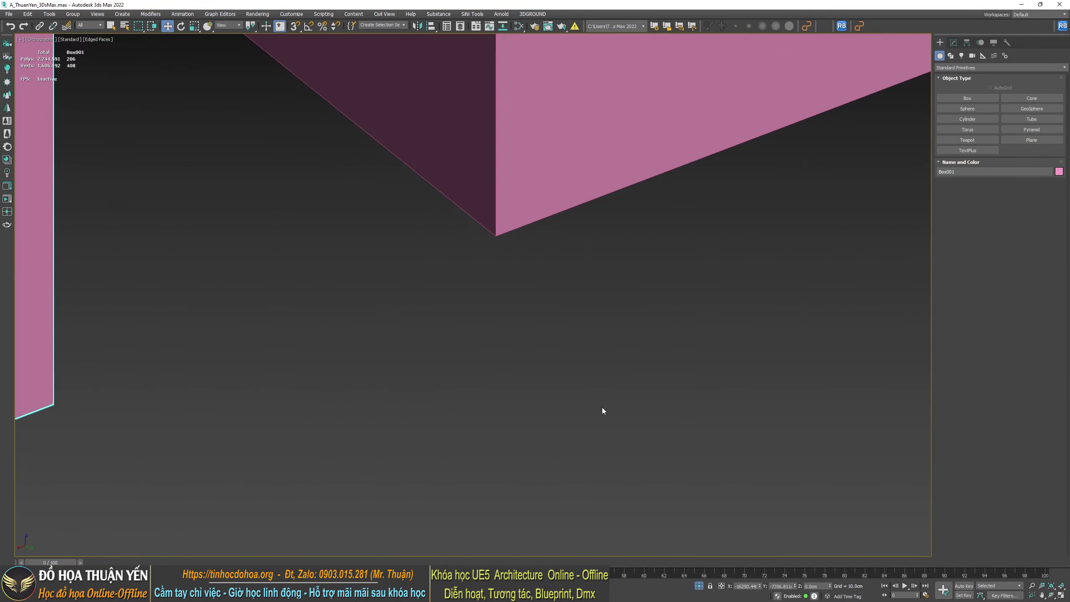
{"action": "scroll", "coordinate": [602, 408], "scroll_direction": "down", "scroll_amount": 8}
{"action": "left_click", "coordinate": [632, 337]}
{"action": "left_click", "coordinate": [467, 427]}
{"action": "middle_click_drag", "start_coordinate": [467, 427], "coordinate": [743, 182]}
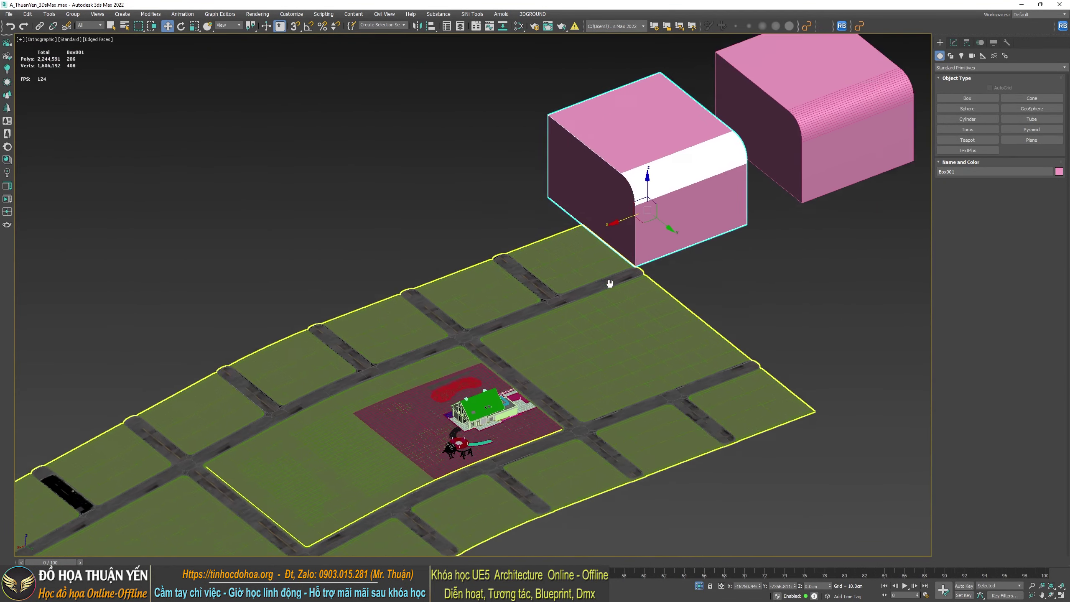
{"action": "scroll", "coordinate": [548, 334], "scroll_direction": "up", "scroll_amount": 3}
{"action": "scroll", "coordinate": [547, 312], "scroll_direction": "up", "scroll_amount": 2}
{"action": "scroll", "coordinate": [547, 308], "scroll_direction": "up", "scroll_amount": 2}
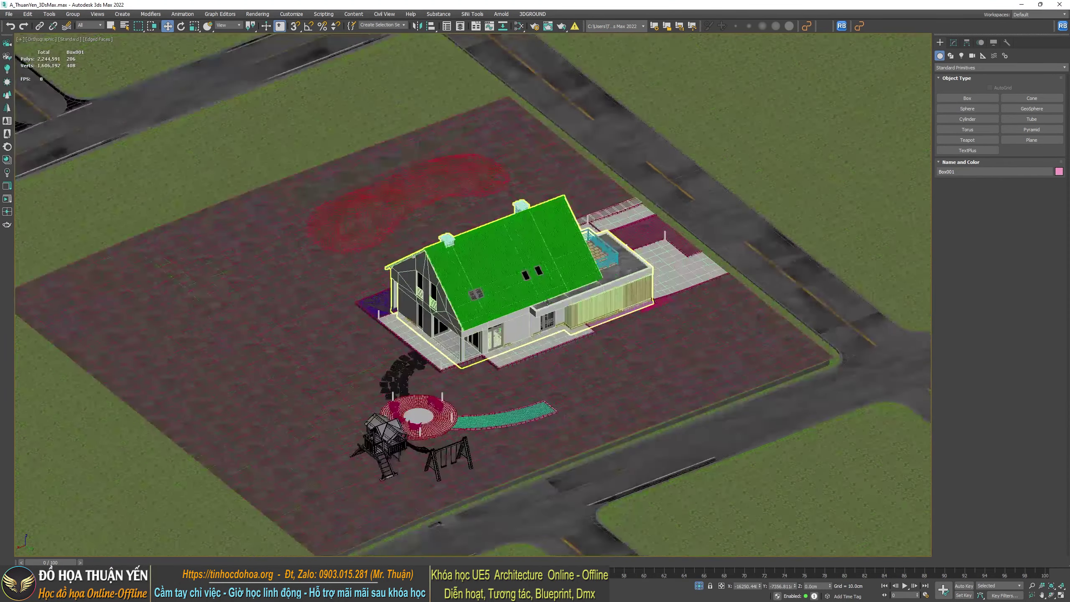
{"action": "scroll", "coordinate": [547, 304], "scroll_direction": "up", "scroll_amount": 3}
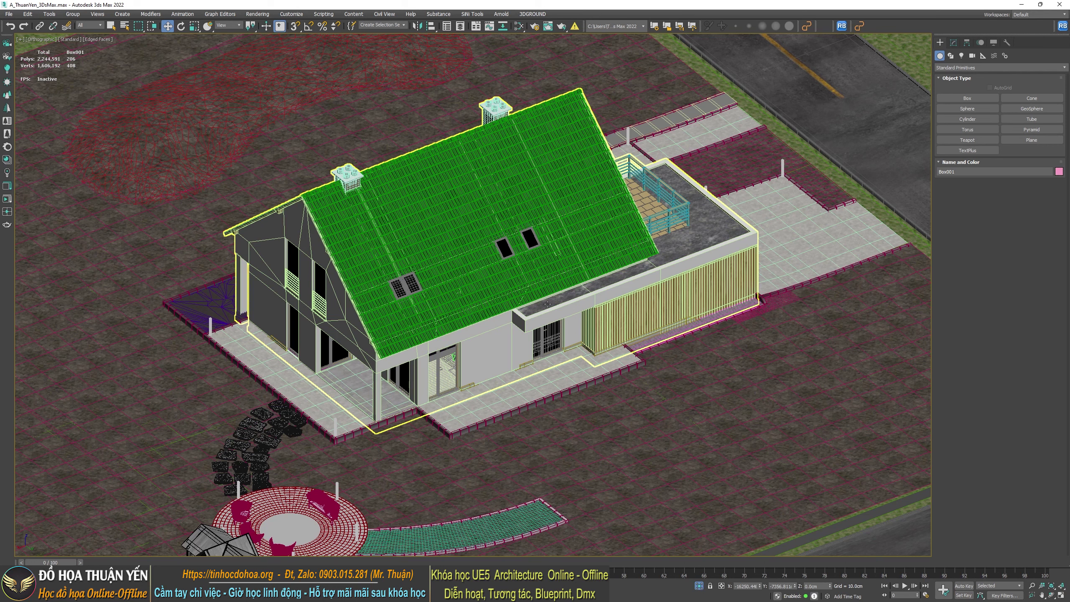
Delete both pink boxes, Box001 and Box002
{"action": "scroll", "coordinate": [510, 135], "scroll_direction": "down", "scroll_amount": 5}
{"action": "scroll", "coordinate": [510, 136], "scroll_direction": "down", "scroll_amount": 5}
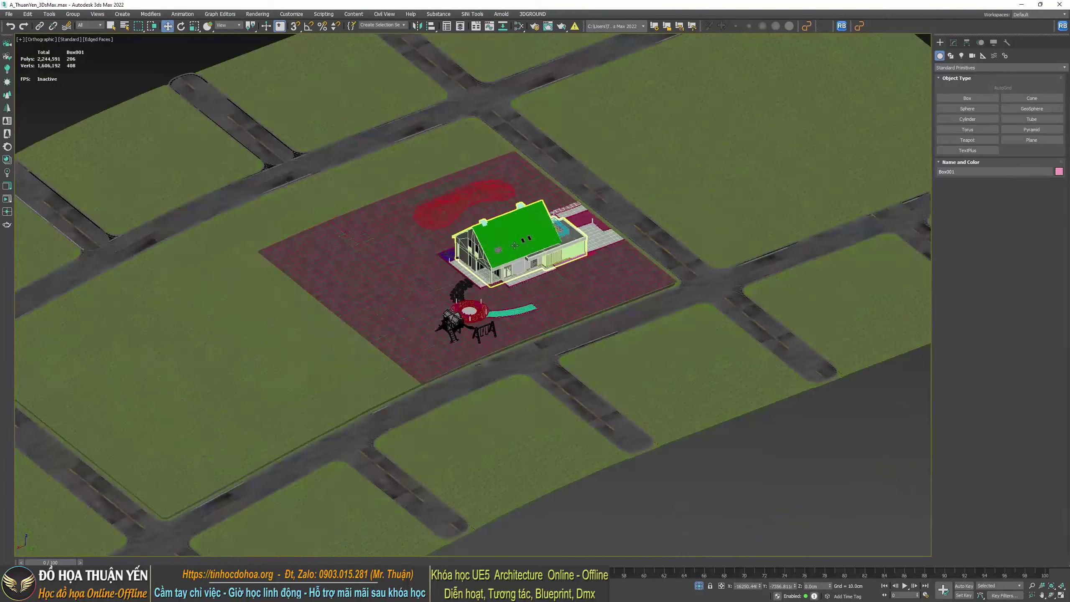
{"action": "scroll", "coordinate": [510, 136], "scroll_direction": "down", "scroll_amount": 3}
{"action": "scroll", "coordinate": [254, 448], "scroll_direction": "down", "scroll_amount": 2}
{"action": "scroll", "coordinate": [452, 271], "scroll_direction": "up", "scroll_amount": 3}
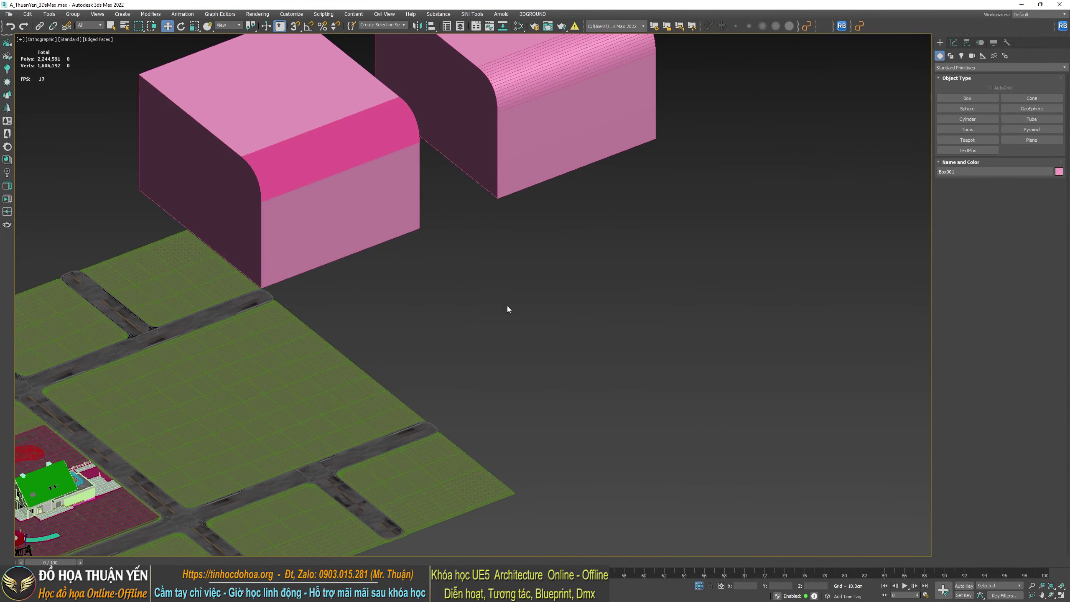
{"action": "mouse_move", "coordinate": [388, 230]}
{"action": "middle_mouse_down"}
{"action": "mouse_move", "coordinate": [472, 304]}
{"action": "mouse_move", "coordinate": [408, 268]}
{"action": "mouse_move", "coordinate": [563, 197]}
{"action": "middle_mouse_up"}
{"action": "key", "text": "Delete"}
{"action": "left_click", "coordinate": [621, 140]}
{"action": "key", "text": "Delete"}
Select the house group and orbit around it to view its gable end
{"action": "scroll", "coordinate": [604, 196], "scroll_direction": "down", "scroll_amount": 5}
{"action": "scroll", "coordinate": [408, 269], "scroll_direction": "up", "scroll_amount": 5}
{"action": "scroll", "coordinate": [407, 268], "scroll_direction": "up", "scroll_amount": 2}
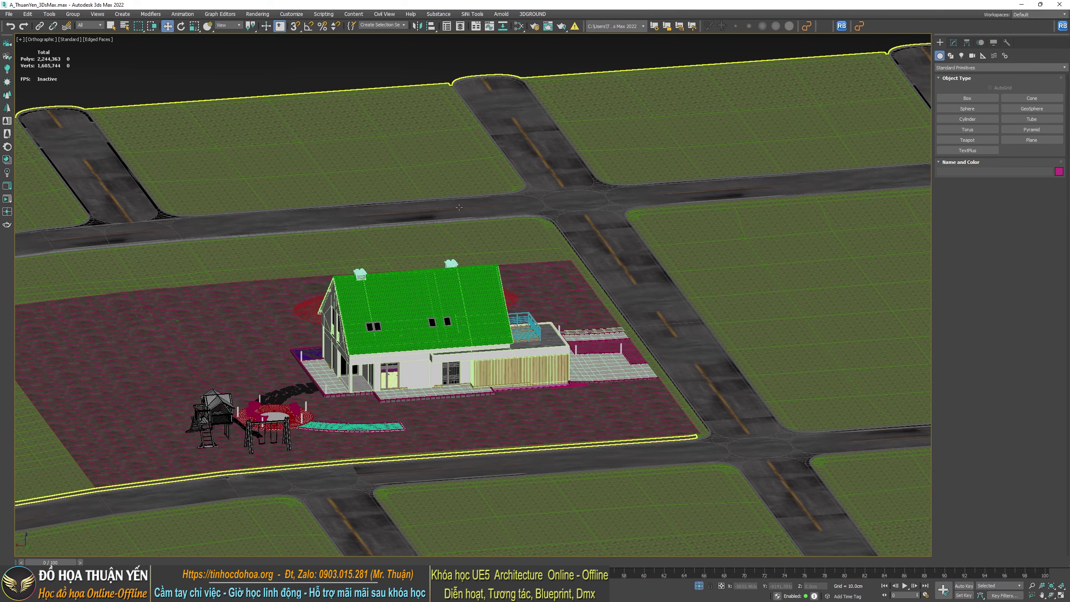
{"action": "scroll", "coordinate": [380, 336], "scroll_direction": "up", "scroll_amount": 3}
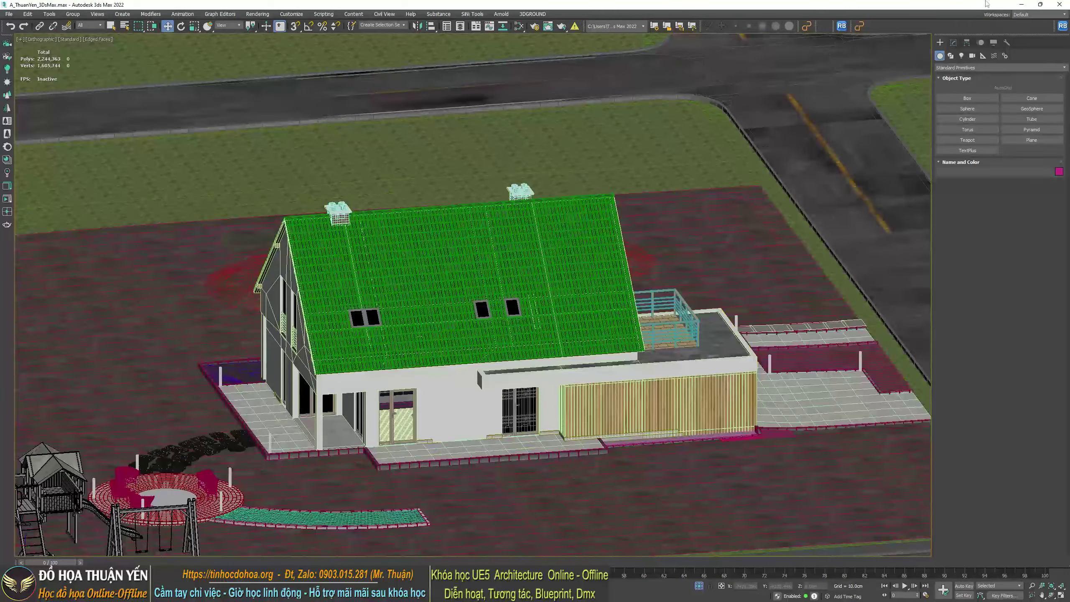
{"action": "left_click", "coordinate": [348, 294]}
{"action": "mouse_move", "coordinate": [381, 319]}
{"action": "middle_mouse_down", "text": "alt"}
{"action": "mouse_move", "coordinate": [416, 318]}
{"action": "mouse_move", "coordinate": [464, 275]}
{"action": "middle_mouse_up", "text": "alt"}
Zoom around the house, then minimise 3ds Max to reveal the Notepad notes
{"action": "scroll", "coordinate": [415, 319], "scroll_direction": "up", "scroll_amount": 5}
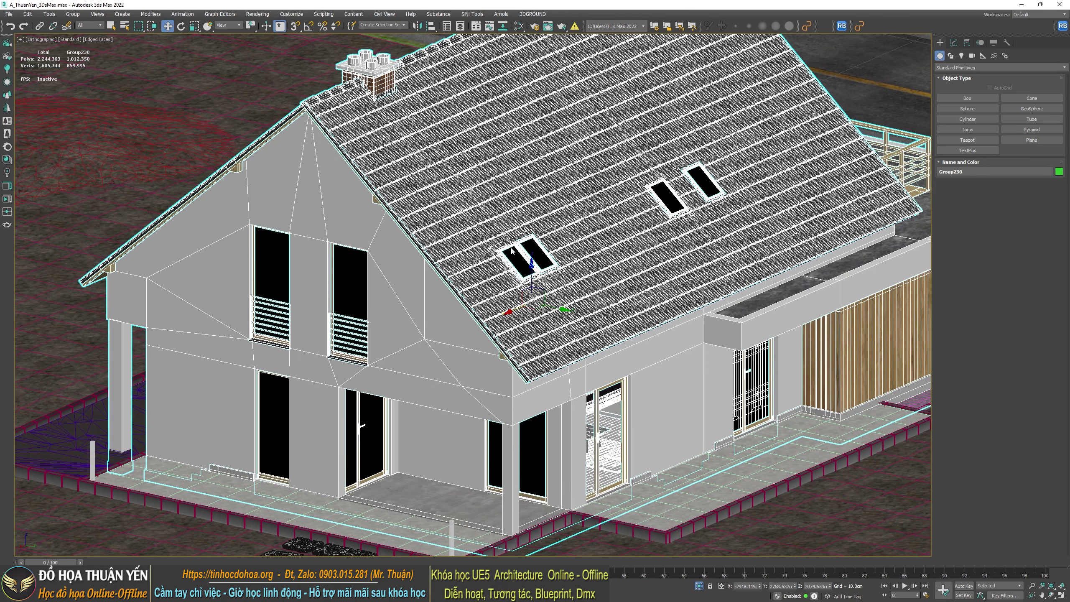
{"action": "scroll", "coordinate": [407, 143], "scroll_direction": "down", "scroll_amount": 10}
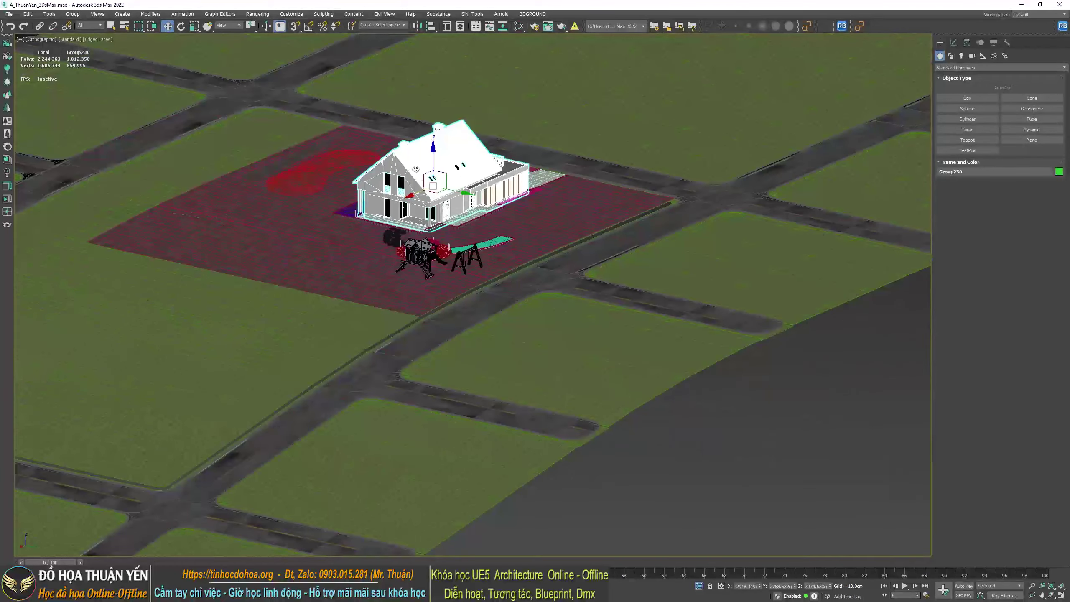
{"action": "left_click", "coordinate": [1022, 4]}
Clear all the Notepad text and move the window down to reveal the Phan_2 folder
{"action": "left_click", "coordinate": [799, 200]}
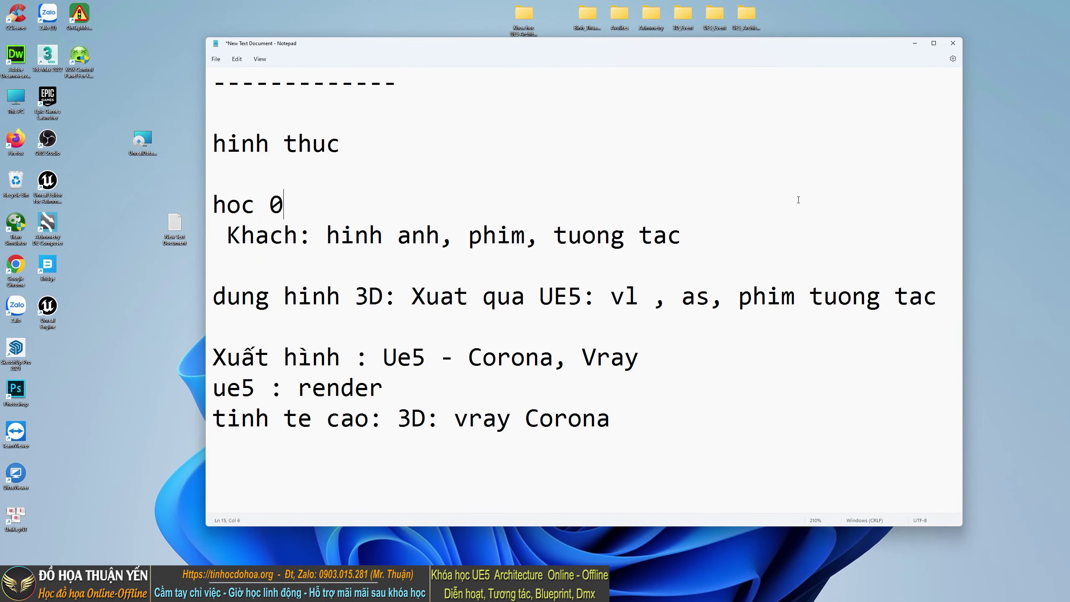
{"action": "key", "text": "ctrl+a"}
{"action": "key", "text": "Delete"}
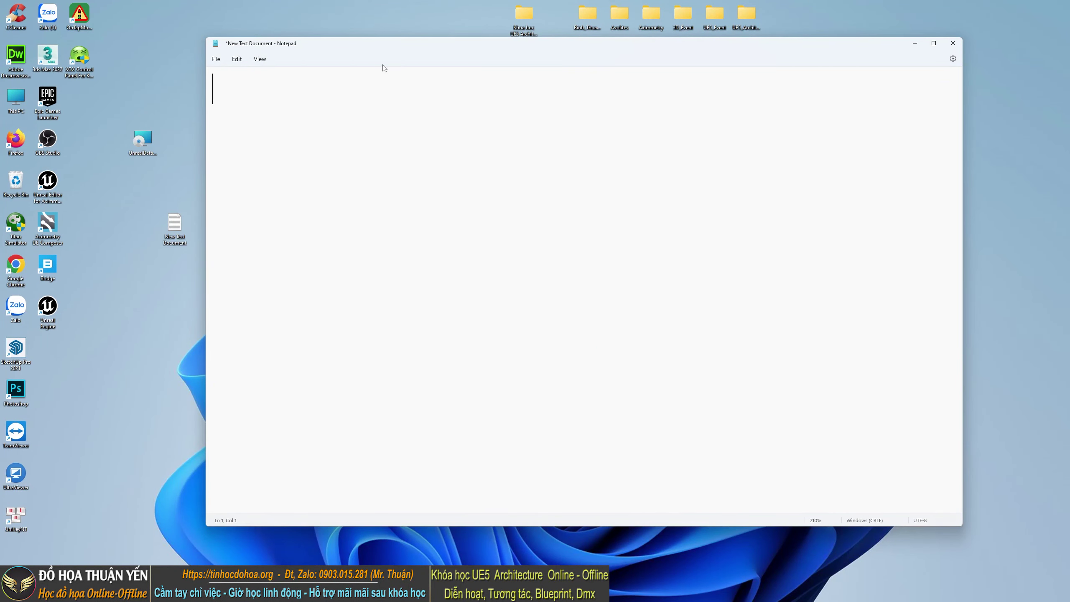
{"action": "left_click_drag", "start_coordinate": [394, 49], "coordinate": [470, 252]}
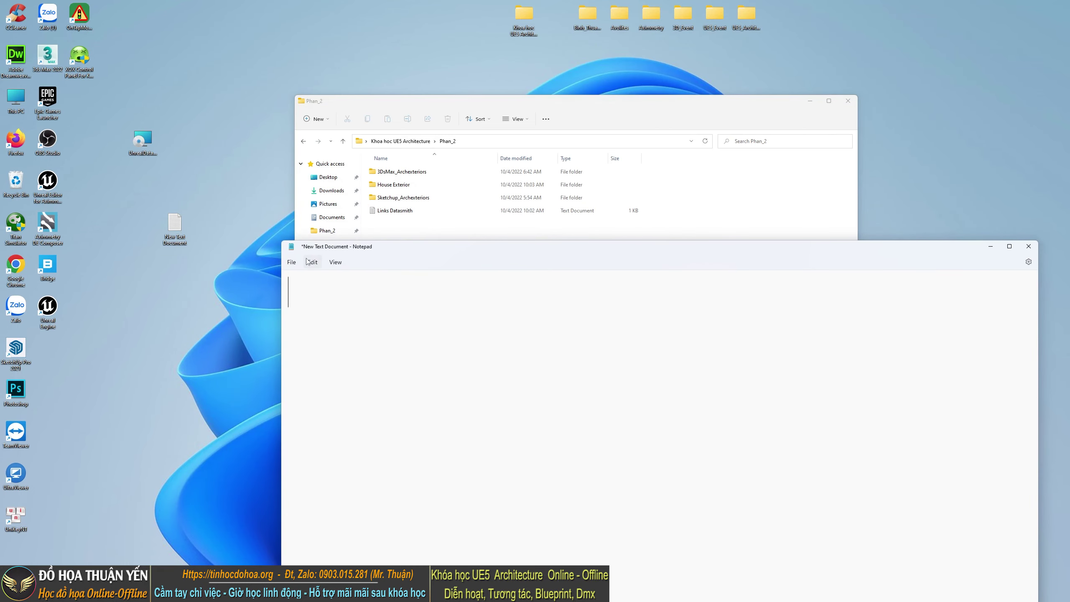
{"action": "left_click_drag", "start_coordinate": [175, 224], "coordinate": [143, 181]}
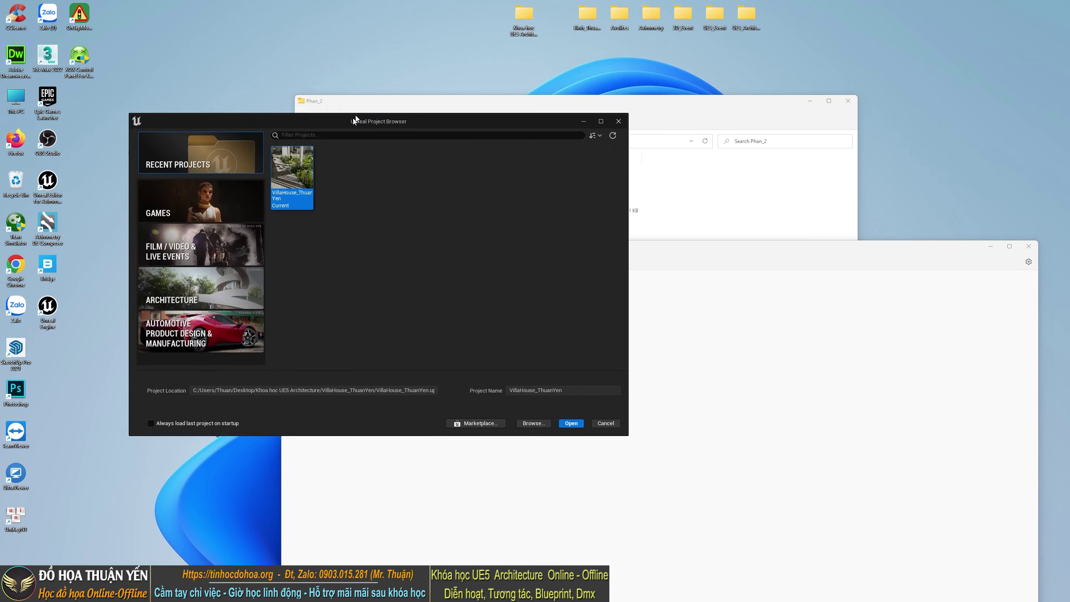
Choose the Architecture template and set the project location to the Phan_2 folder
{"action": "left_click", "coordinate": [260, 255]}
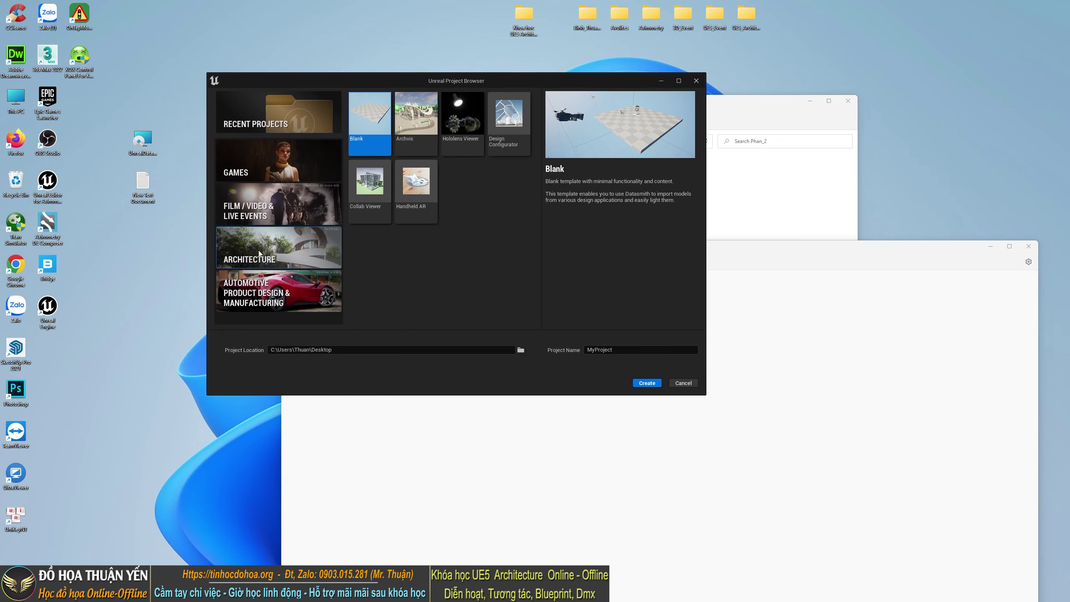
{"action": "left_click", "coordinate": [525, 352]}
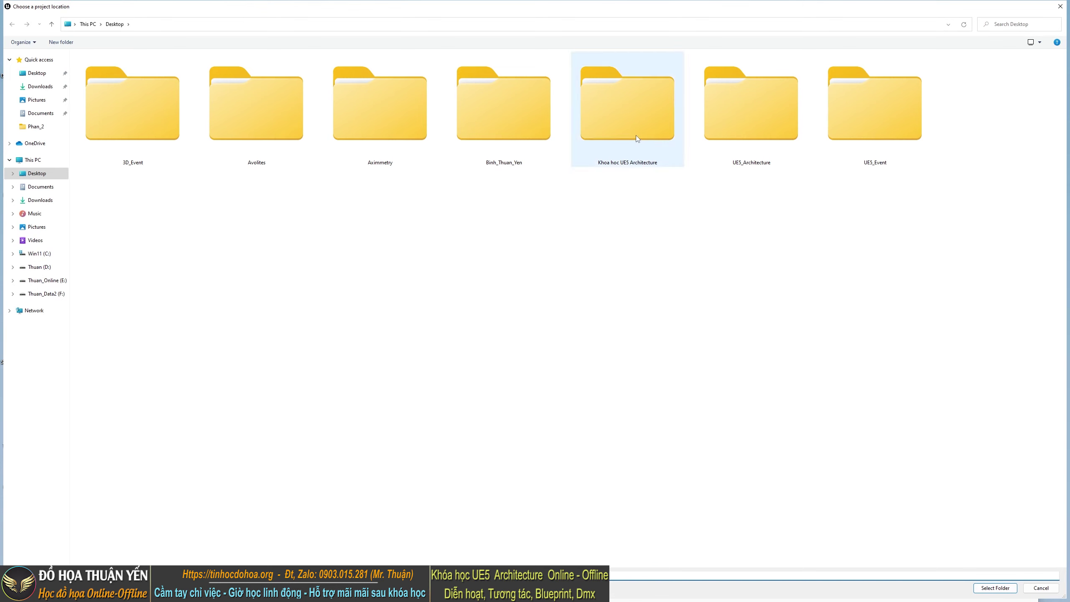
{"action": "double_click", "coordinate": [636, 135]}
{"action": "double_click", "coordinate": [97, 82]}
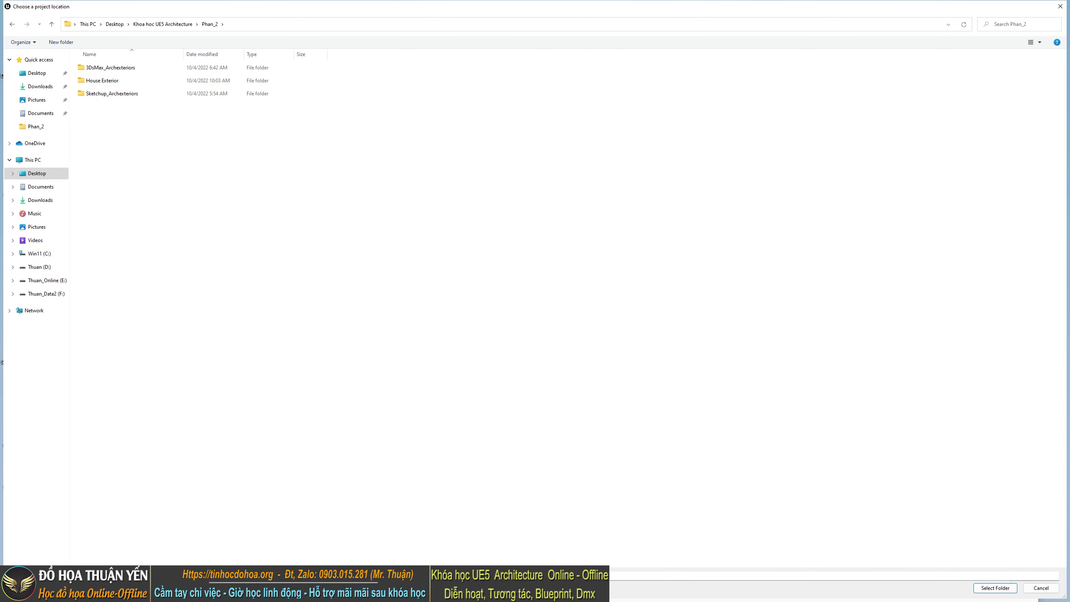
{"action": "left_click", "coordinate": [988, 592]}
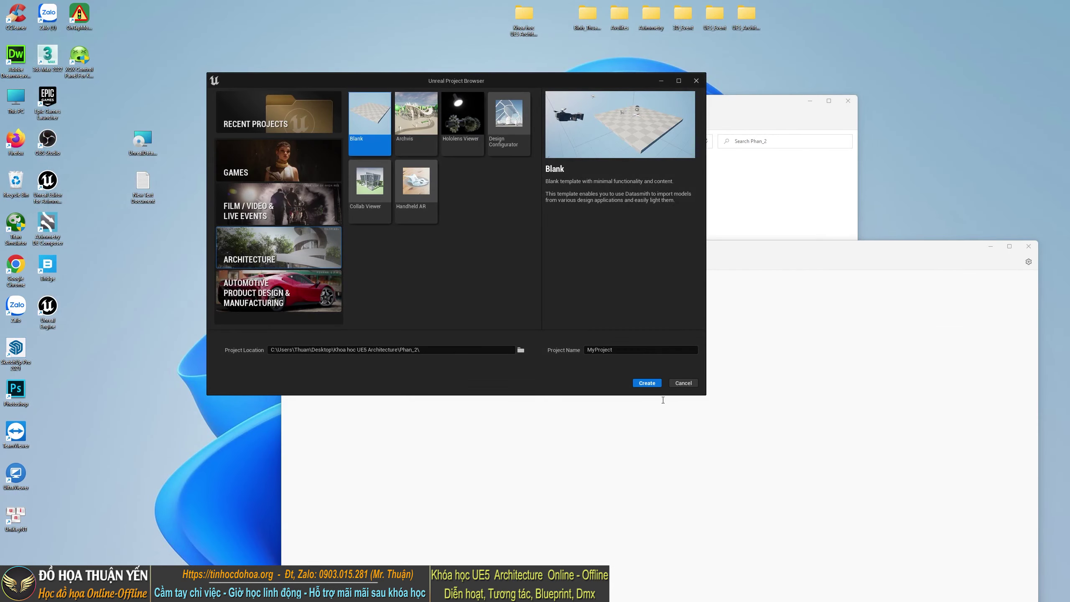
Rename the project to Project_2 and create it
{"action": "double_click", "coordinate": [625, 350]}
{"action": "left_click", "coordinate": [625, 348]}
{"action": "left_click_drag", "start_coordinate": [587, 350], "coordinate": [595, 349]}
{"action": "key", "text": "BackSpace"}
{"action": "type", "text": "_2"}
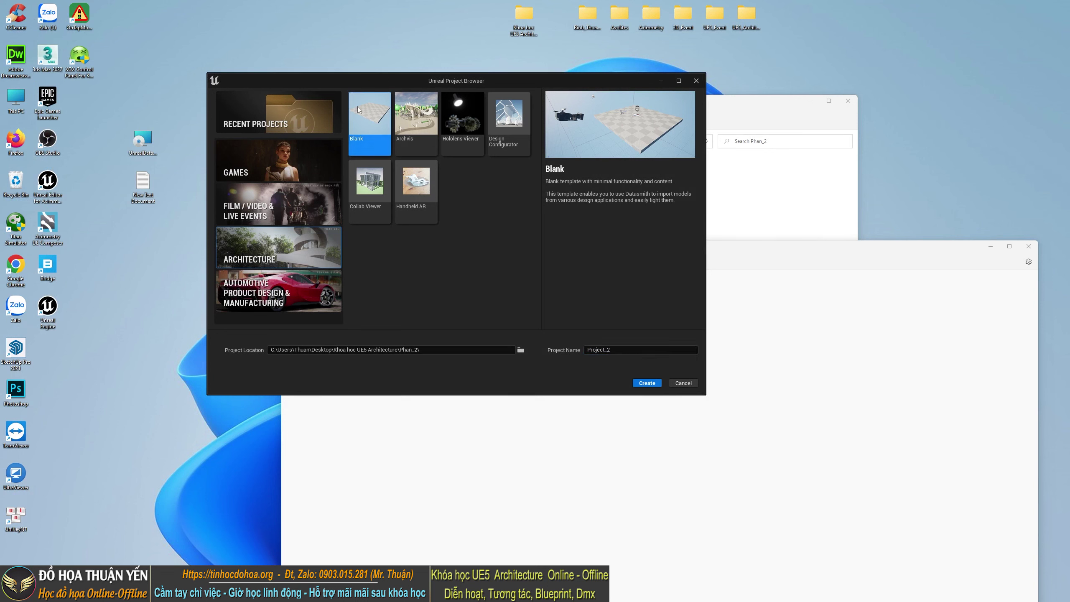
{"action": "left_click", "coordinate": [656, 387]}
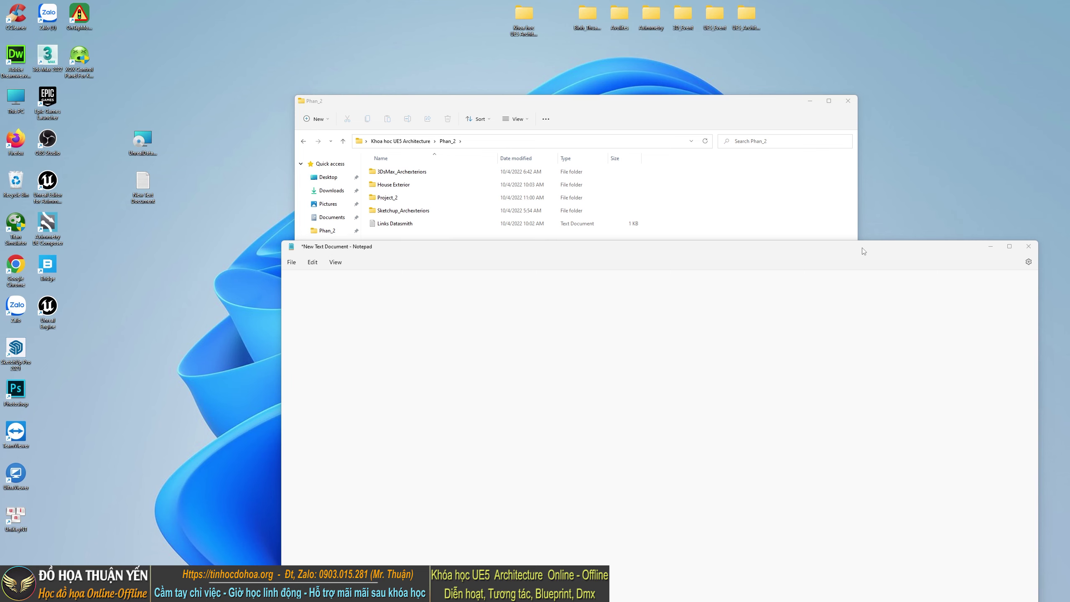
Move Notepad aside and switch the viewport's view mode from Lit to Wireframe
{"action": "left_click_drag", "start_coordinate": [864, 251], "coordinate": [773, 318]}
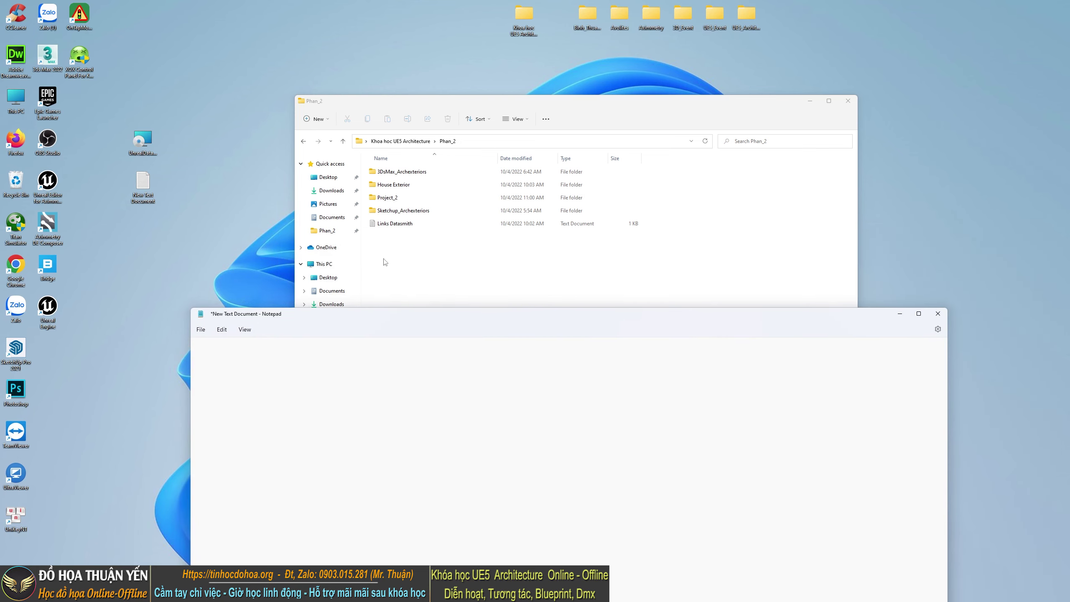
{"action": "left_click", "coordinate": [410, 226]}
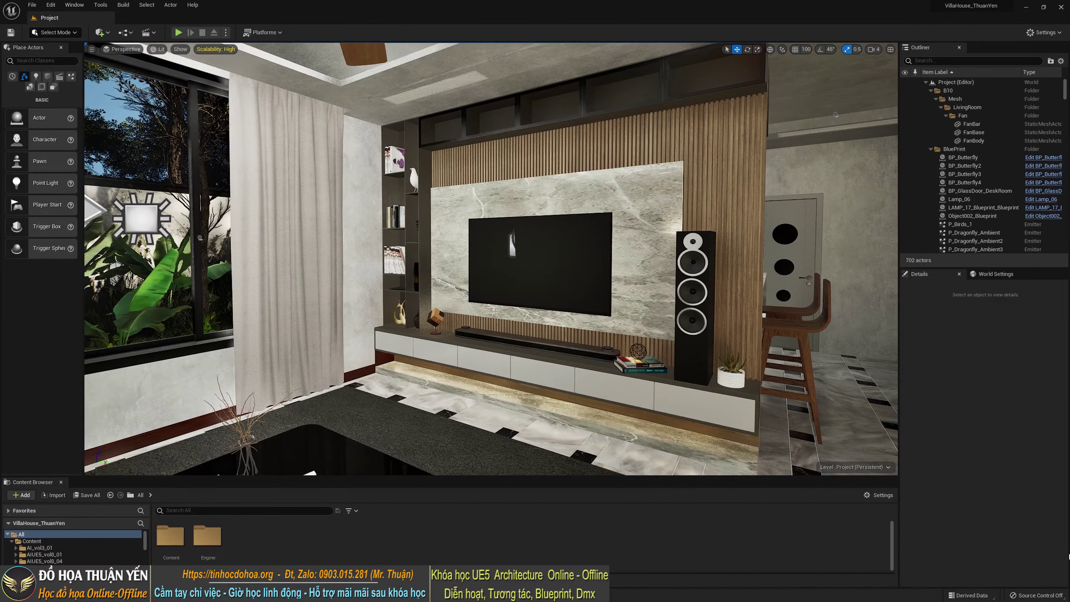
{"action": "left_click", "coordinate": [159, 49]}
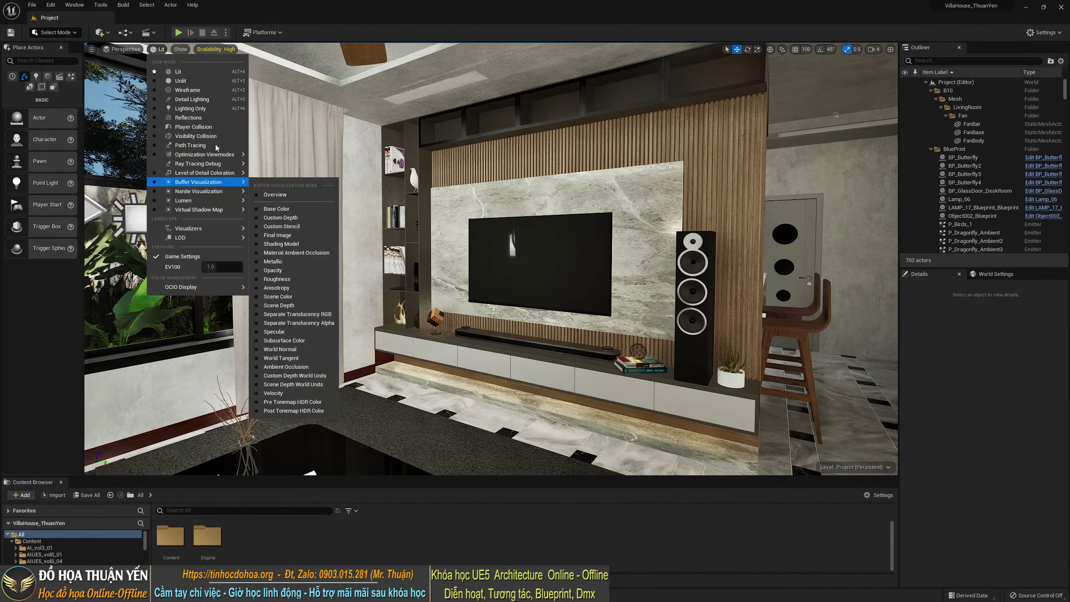
{"action": "left_click", "coordinate": [190, 91]}
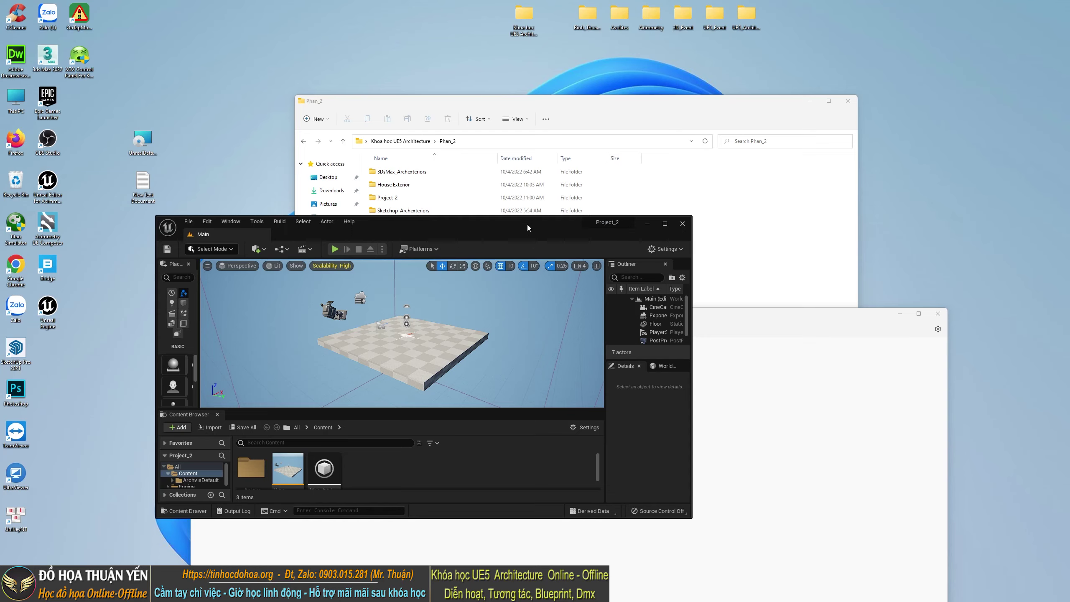
In File Explorer, navigate into Phan_2 > Project_2 > Content
{"action": "mouse_move", "coordinate": [527, 224]}
{"action": "left_mouse_down"}
{"action": "mouse_move", "coordinate": [425, 280]}
{"action": "mouse_move", "coordinate": [432, 275]}
{"action": "left_mouse_up"}
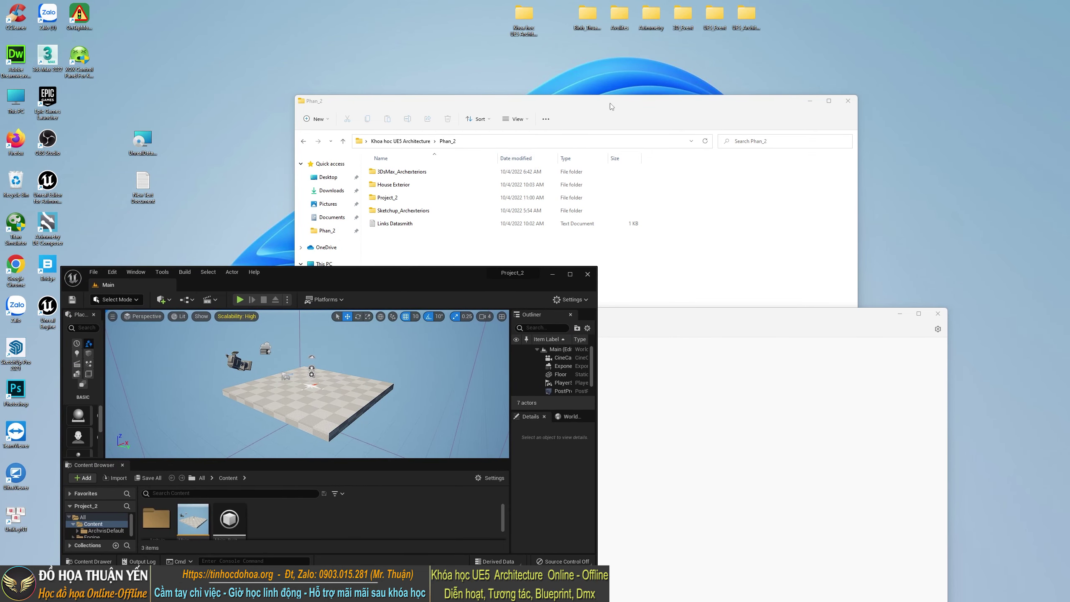
{"action": "left_click_drag", "start_coordinate": [611, 107], "coordinate": [733, 66]}
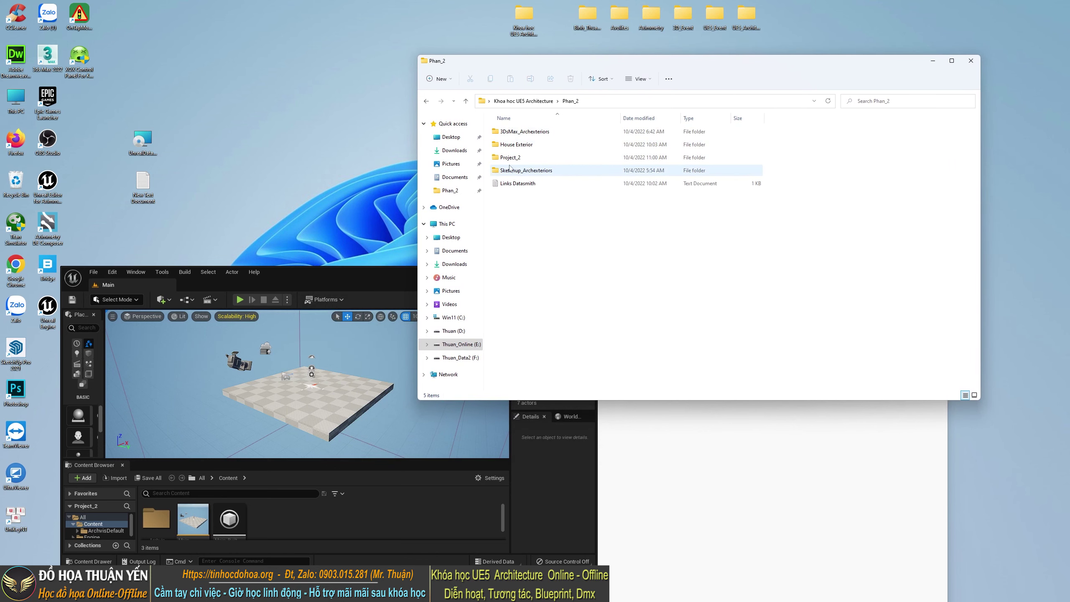
{"action": "left_click", "coordinate": [512, 158]}
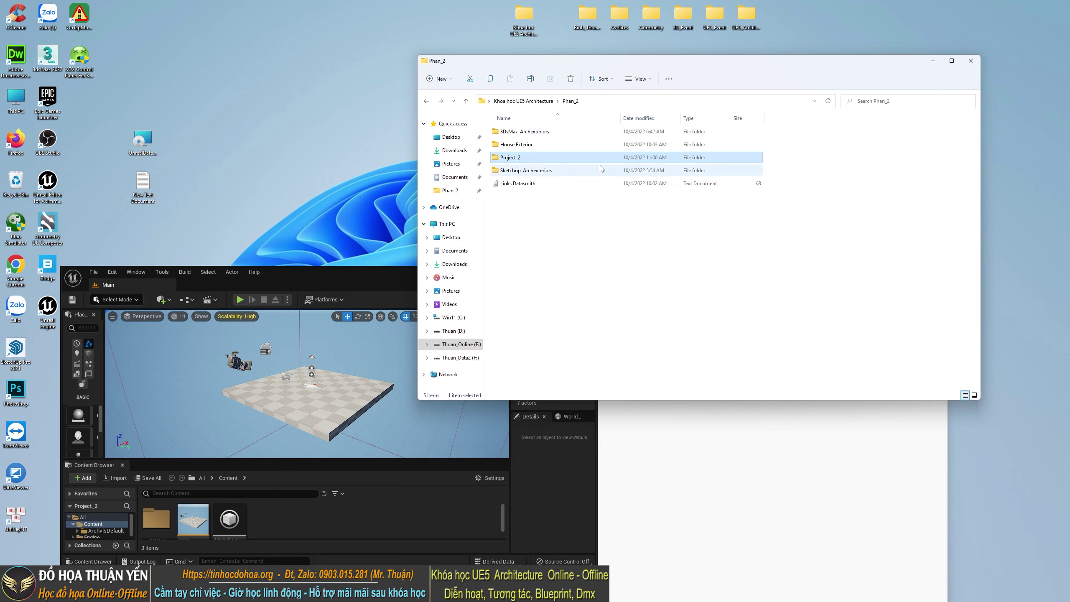
{"action": "double_click", "coordinate": [505, 160]}
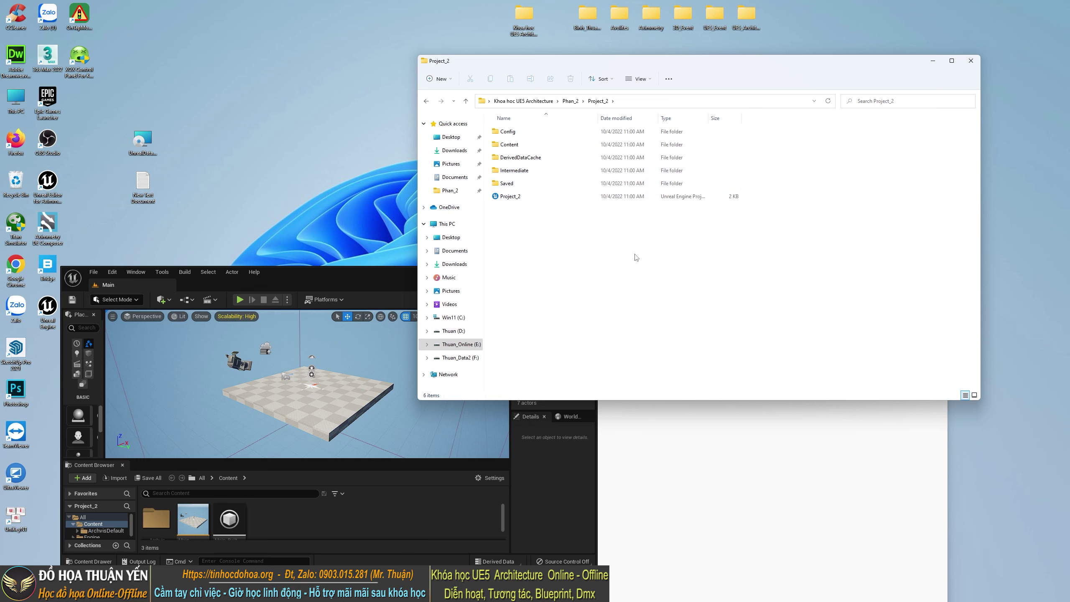
{"action": "left_click", "coordinate": [511, 197]}
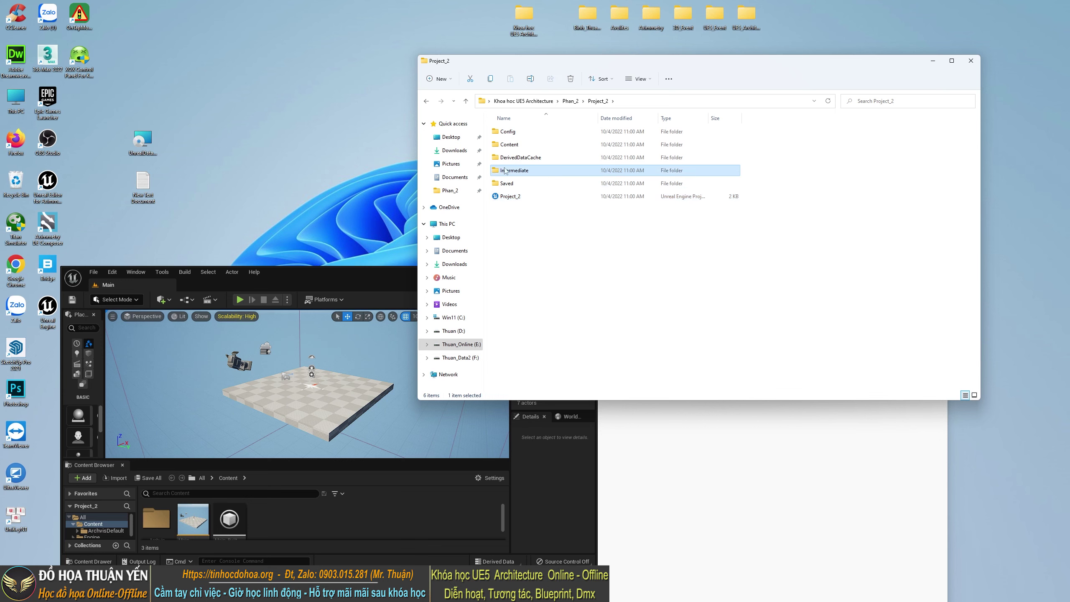
{"action": "left_click", "coordinate": [509, 140]}
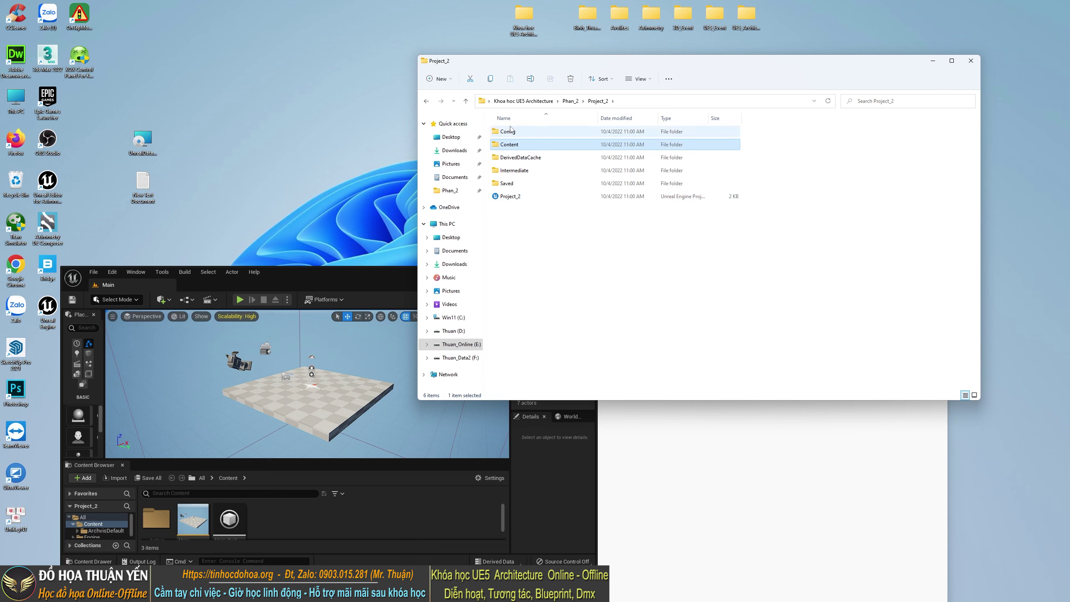
{"action": "left_click", "coordinate": [571, 101]}
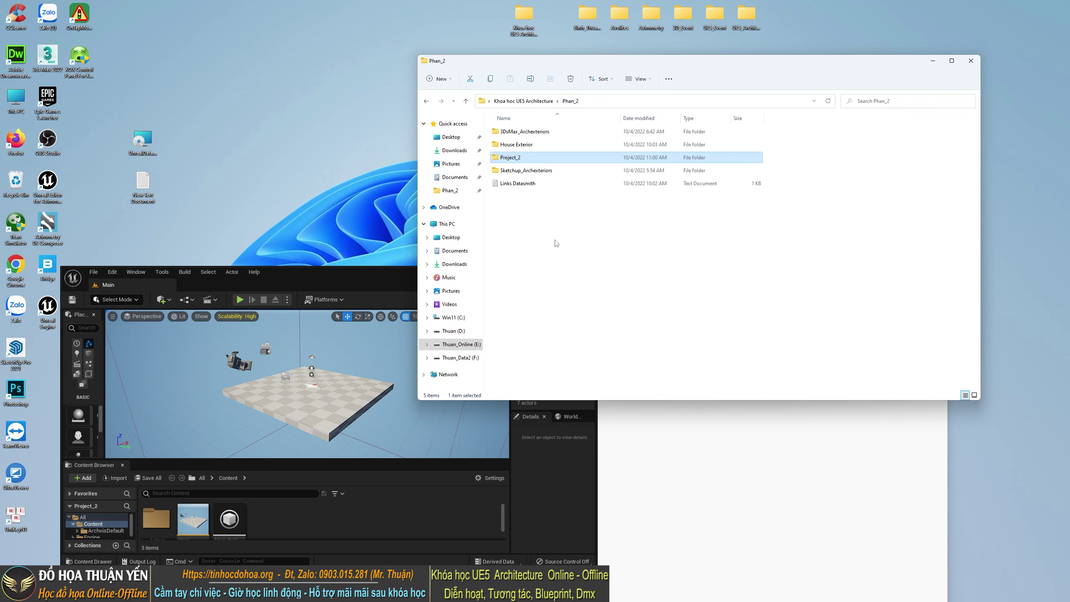
{"action": "double_click", "coordinate": [520, 162]}
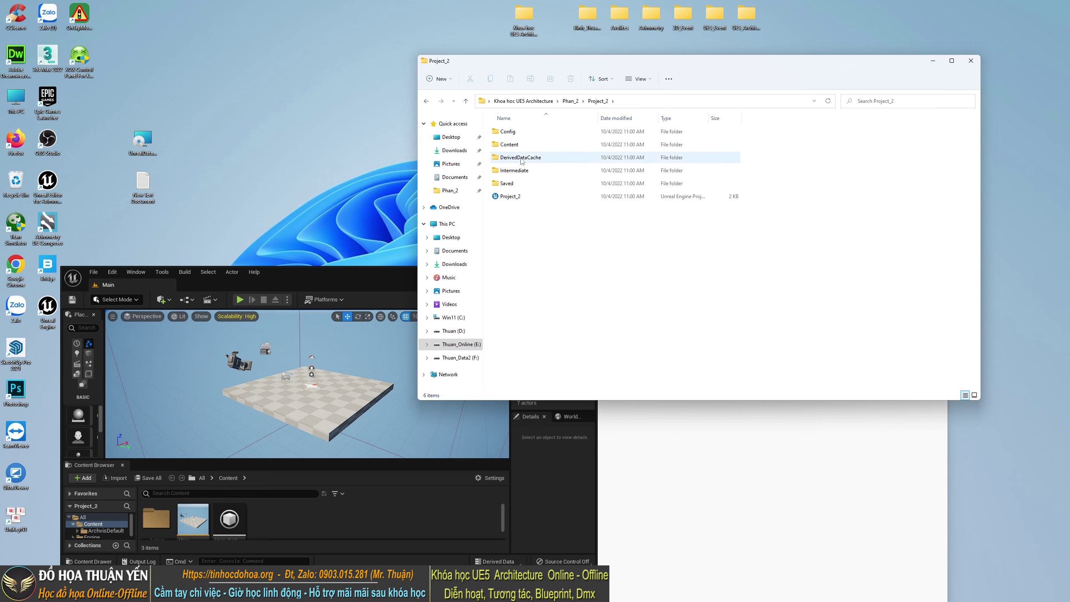
{"action": "double_click", "coordinate": [514, 146]}
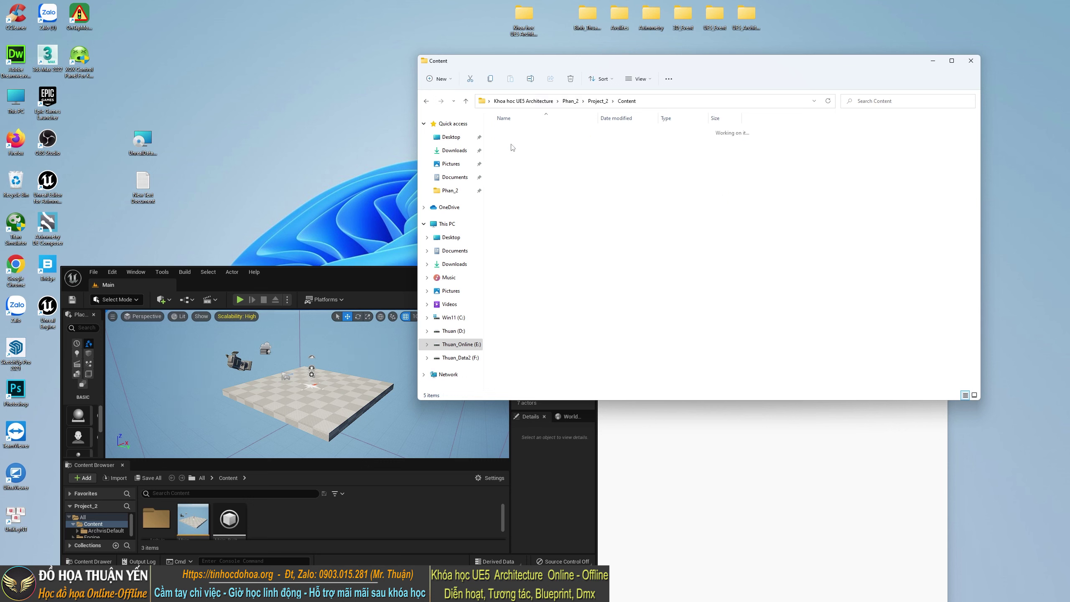
Create a new folder named 3DsMax inside the Content folder
{"action": "right_click", "coordinate": [574, 260]}
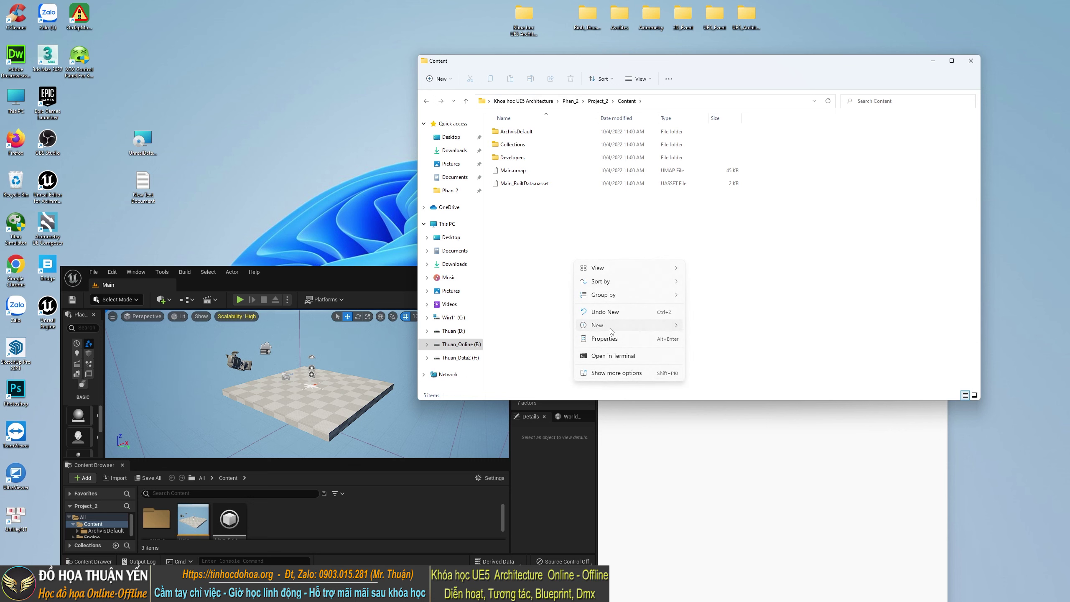
{"action": "mouse_move", "coordinate": [611, 327]}
{"action": "left_click", "coordinate": [710, 333]}
{"action": "type", "text": "3"}
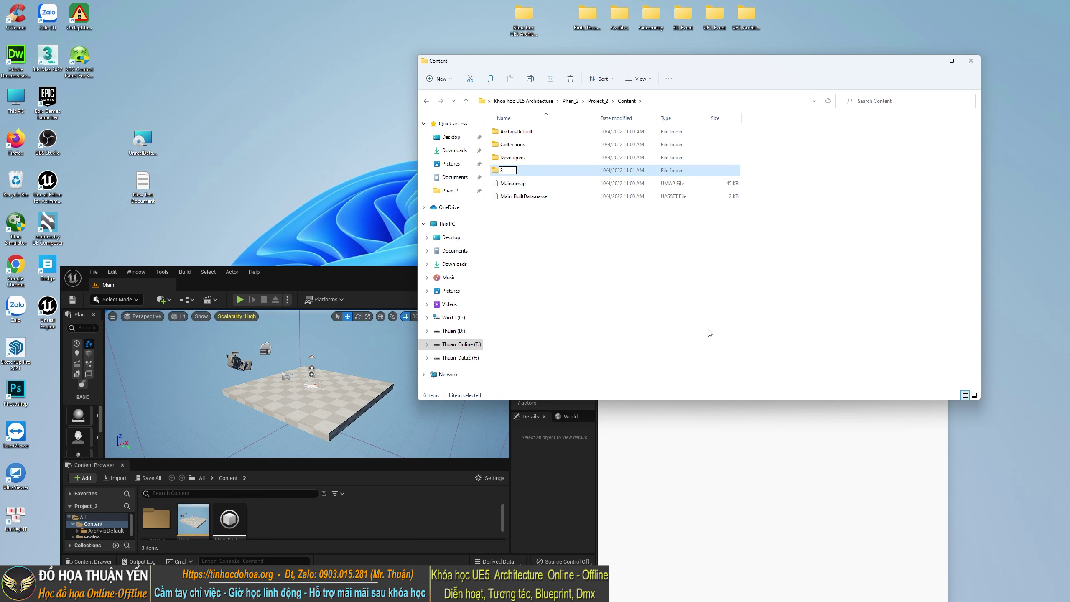
{"action": "type", "text": "DsMA"}
{"action": "key", "text": "BackSpace"}
{"action": "key", "text": "BackSpace"}
{"action": "type", "text": "a"}
{"action": "key", "text": "Return"}
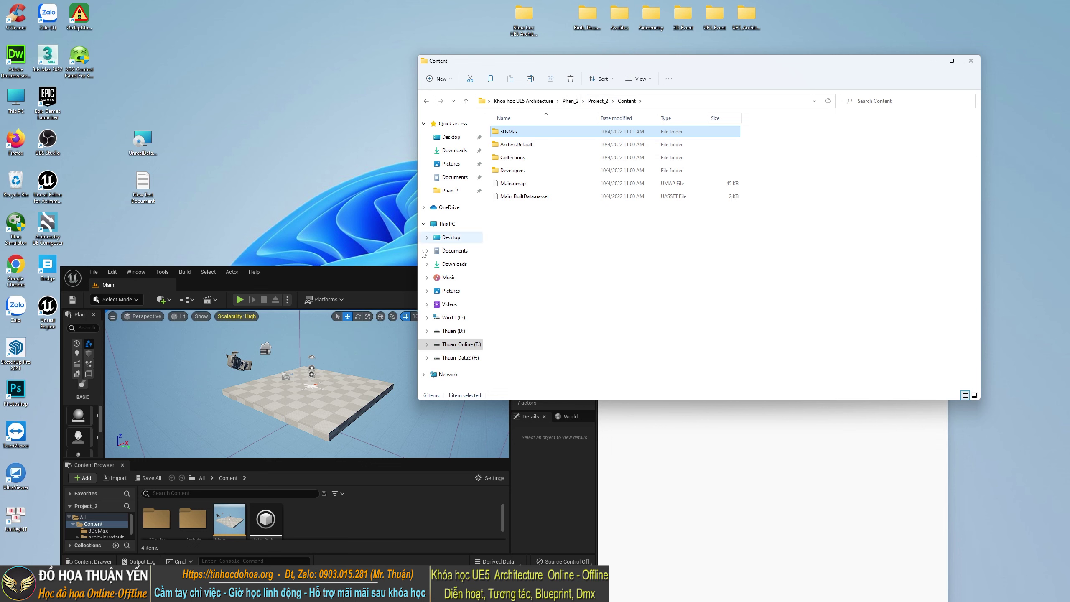
Go back up and reopen Project_2 > Content to confirm the 3DsMax folder exists
{"action": "left_click", "coordinate": [601, 102]}
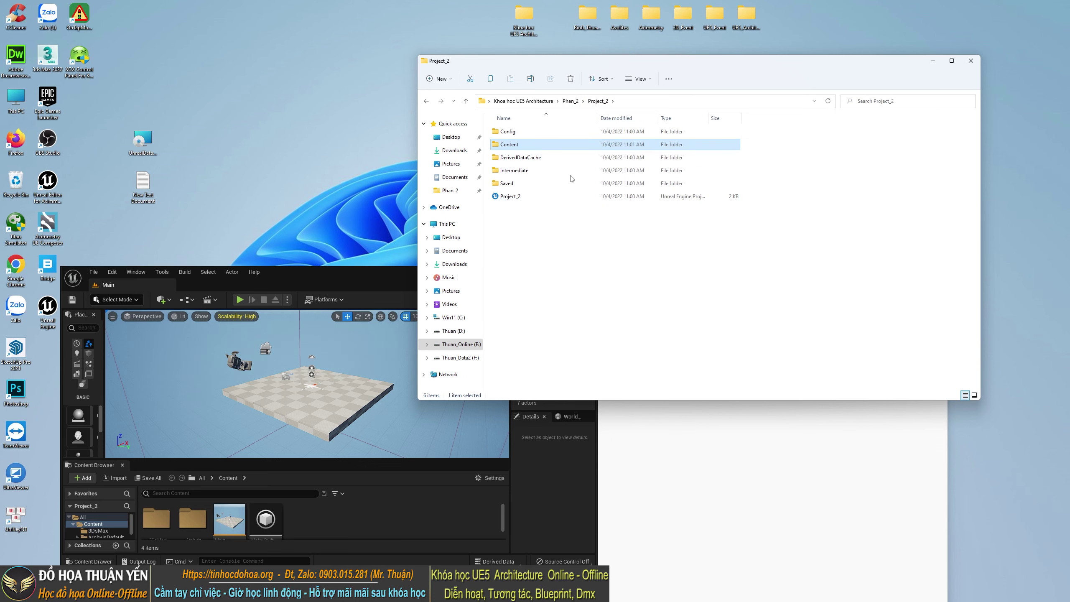
{"action": "left_click", "coordinate": [571, 101]}
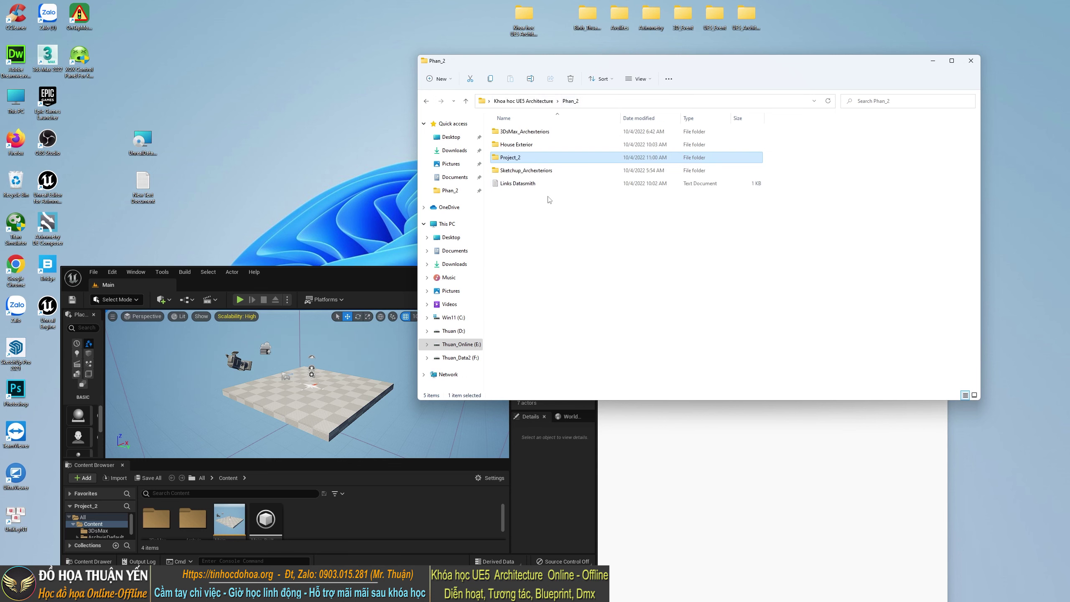
{"action": "double_click", "coordinate": [517, 161]}
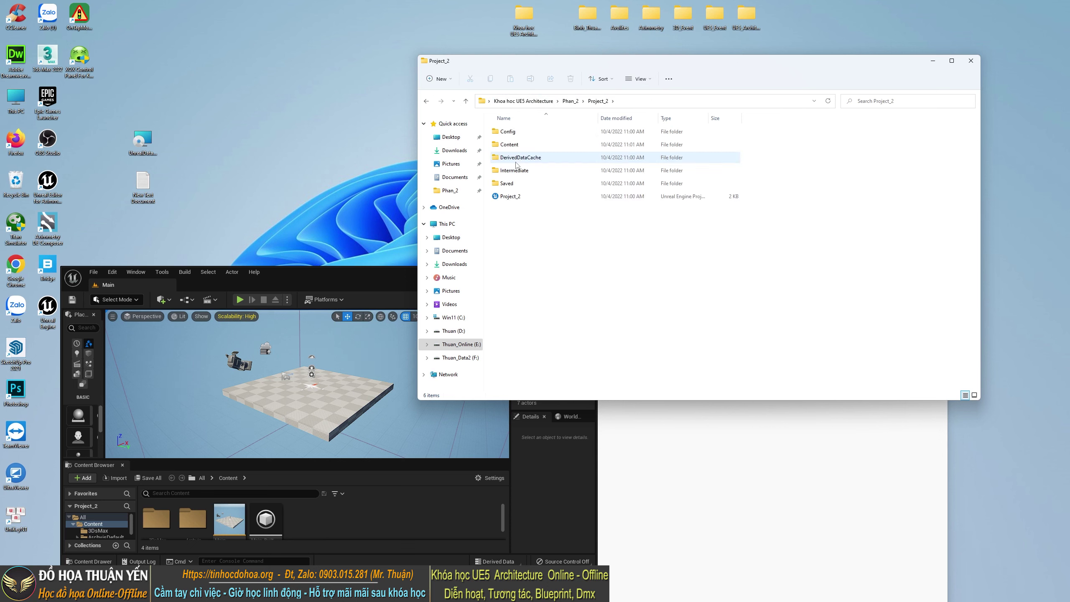
{"action": "double_click", "coordinate": [511, 144]}
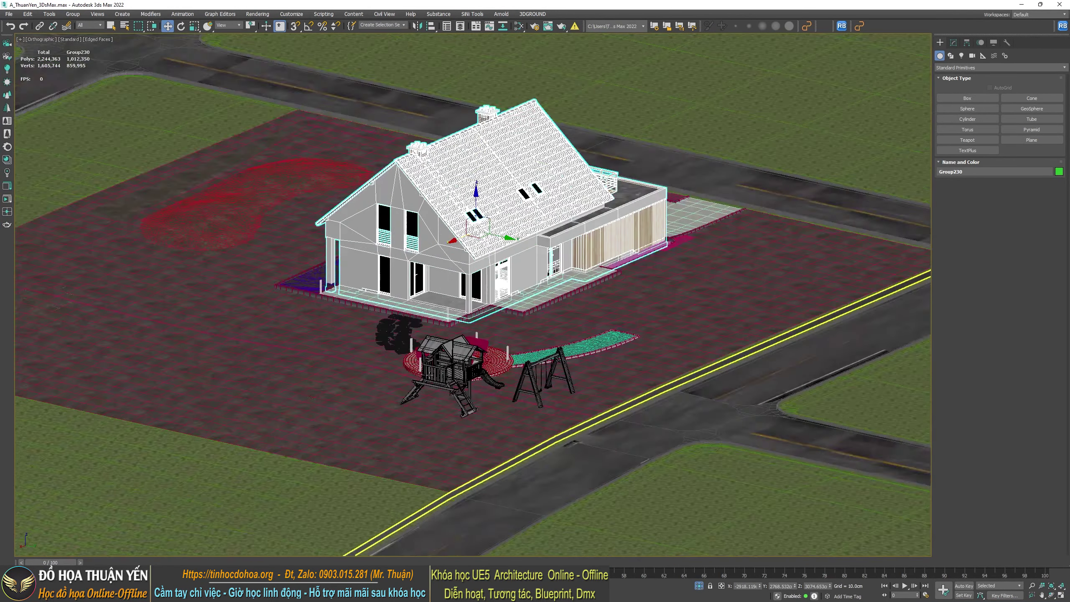
{"action": "scroll", "coordinate": [428, 379], "scroll_direction": "down", "scroll_amount": 5}
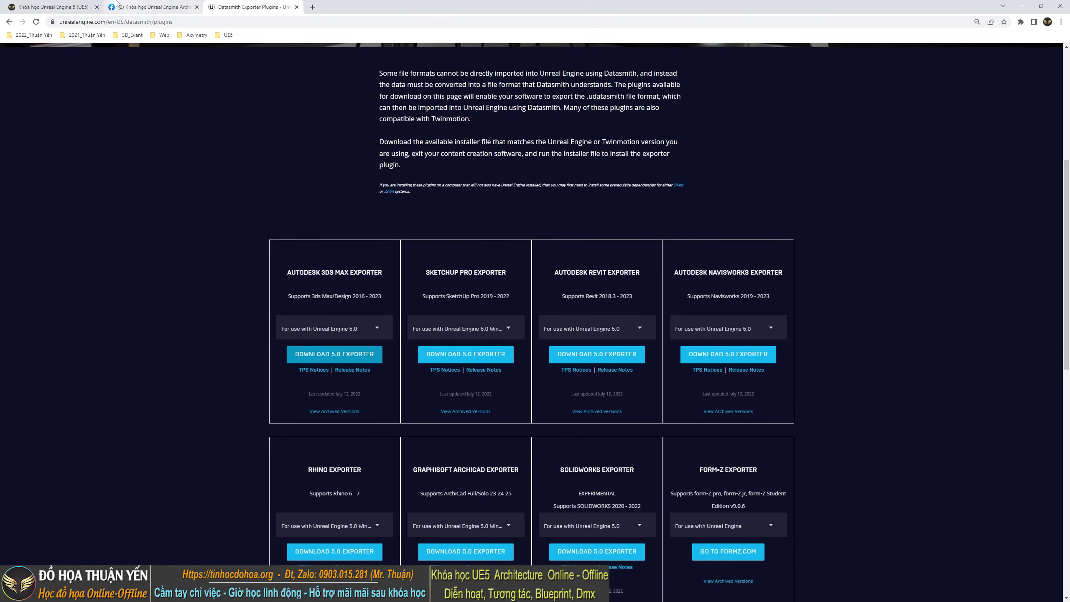
{"action": "left_click", "coordinate": [61, 5]}
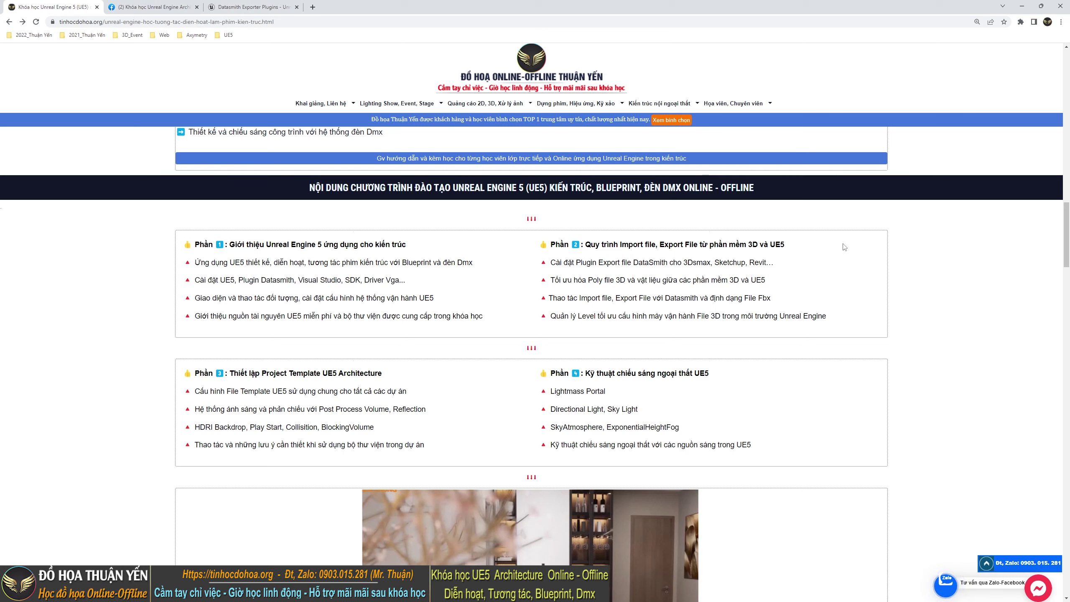
{"action": "left_click_drag", "start_coordinate": [550, 316], "coordinate": [644, 319]}
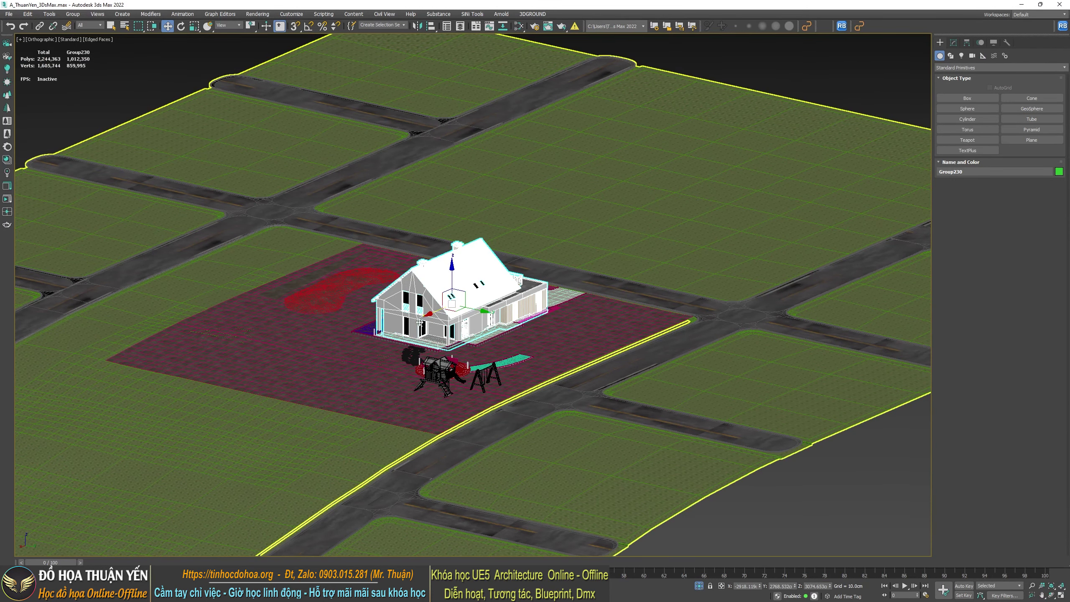
{"action": "scroll", "coordinate": [357, 317], "scroll_direction": "up", "scroll_amount": 2}
{"action": "scroll", "coordinate": [360, 266], "scroll_direction": "down", "scroll_amount": 4}
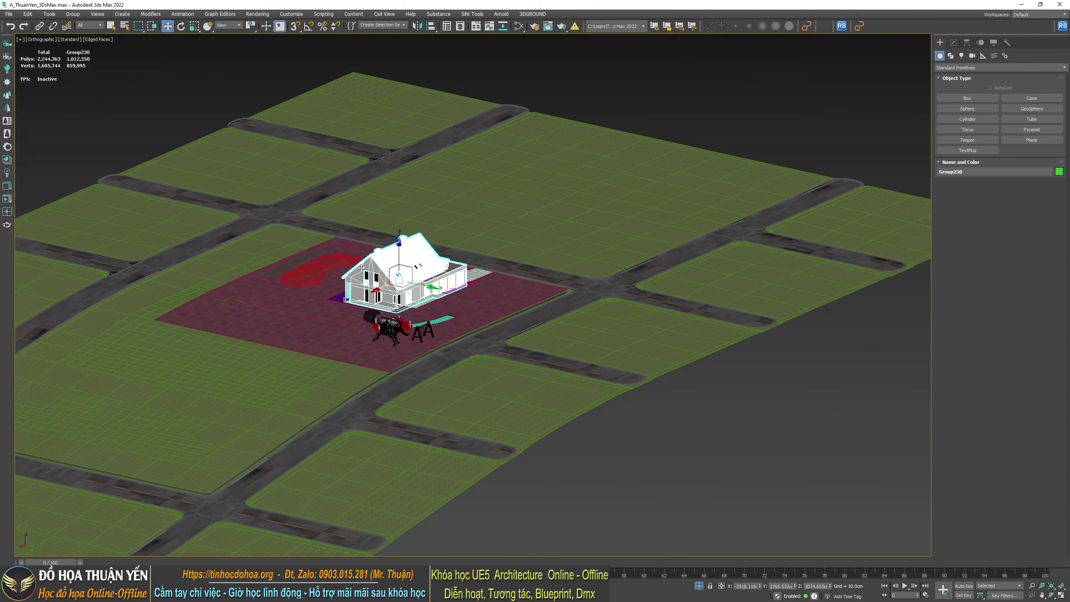
{"action": "scroll", "coordinate": [397, 300], "scroll_direction": "up", "scroll_amount": 1}
{"action": "scroll", "coordinate": [410, 261], "scroll_direction": "up", "scroll_amount": 1}
{"action": "scroll", "coordinate": [411, 261], "scroll_direction": "up", "scroll_amount": 1}
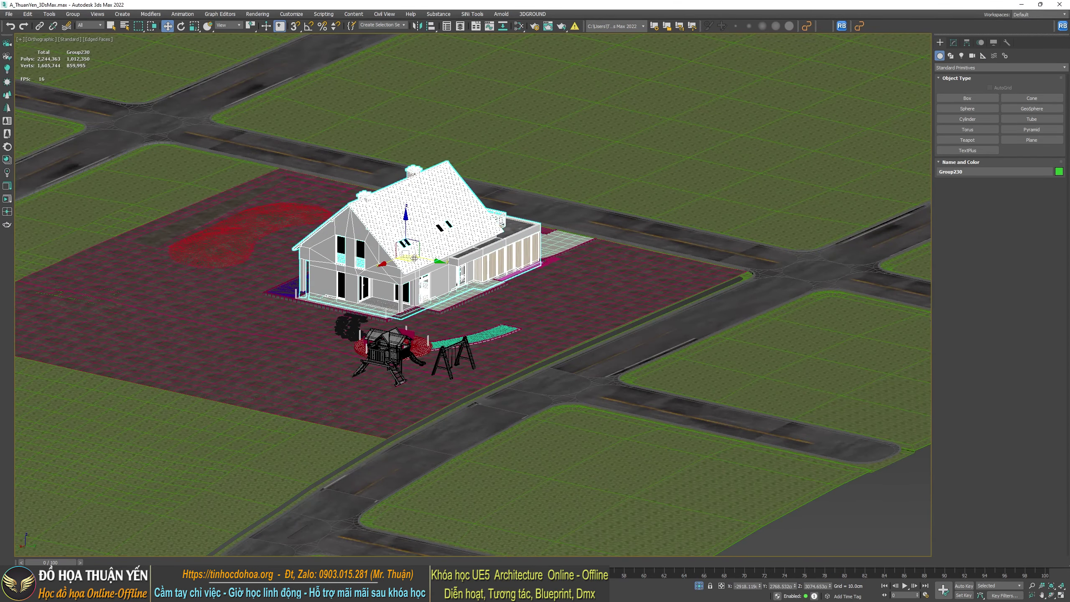
{"action": "scroll", "coordinate": [411, 261], "scroll_direction": "up", "scroll_amount": 3}
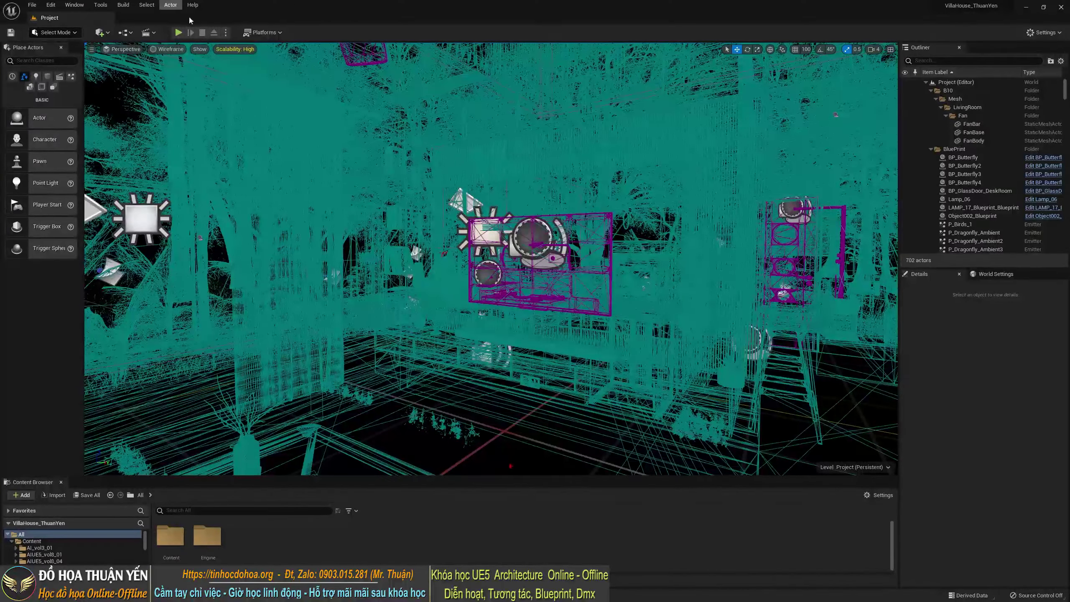
{"action": "left_click", "coordinate": [168, 50]}
{"action": "left_click", "coordinate": [187, 71]}
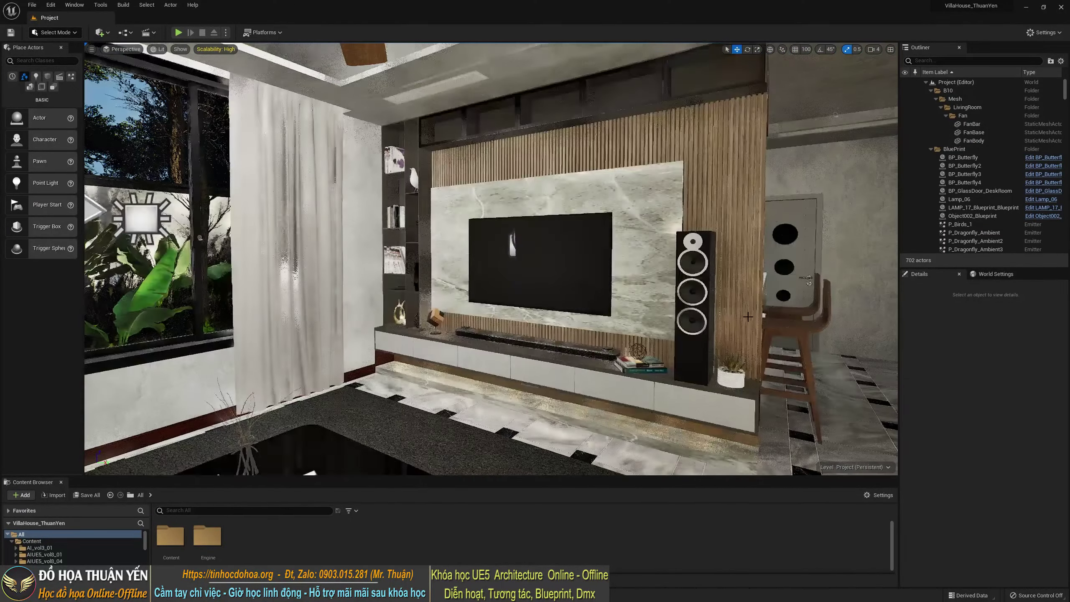
{"action": "mouse_move", "coordinate": [352, 323]}
{"action": "right_mouse_down"}
{"action": "mouse_move", "coordinate": [339, 354]}
{"action": "mouse_move", "coordinate": [815, 456]}
{"action": "right_mouse_up"}
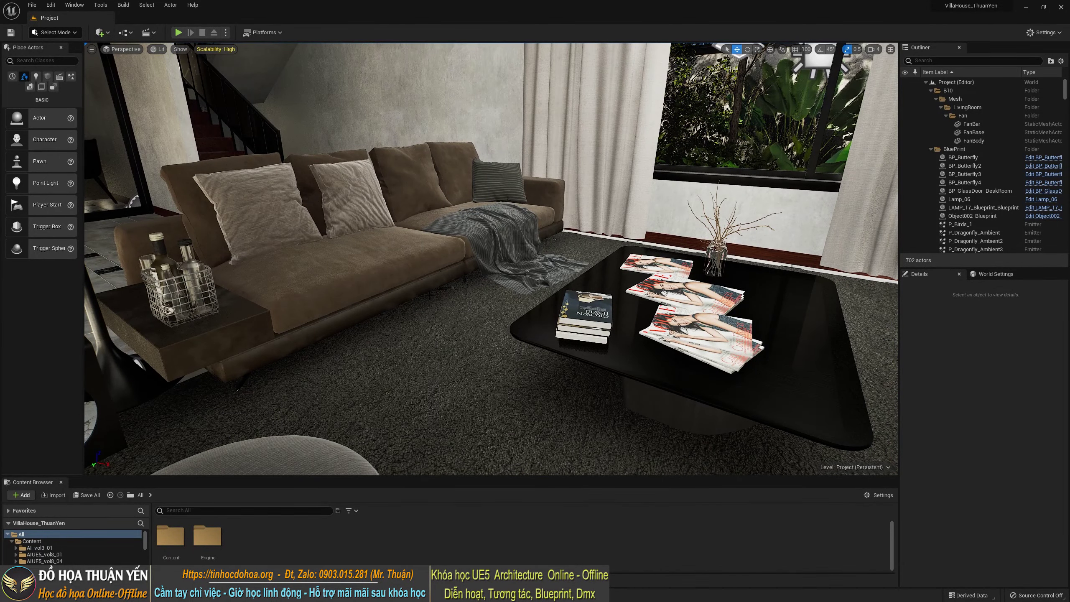
{"action": "right_click_drag", "start_coordinate": [431, 332], "coordinate": [431, 332]}
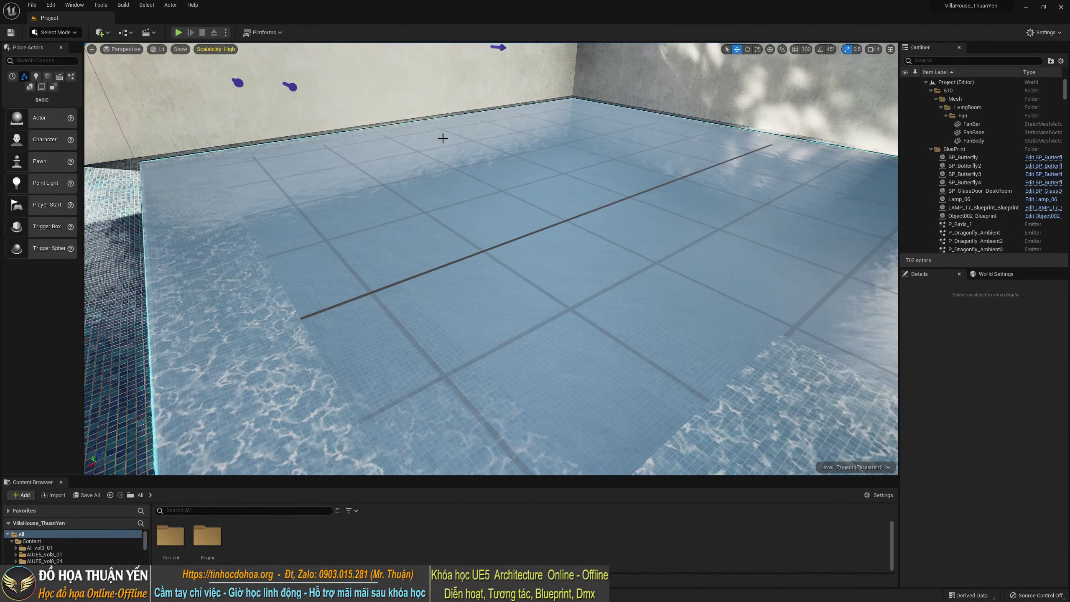
{"action": "right_click_drag", "start_coordinate": [502, 274], "coordinate": [502, 274]}
{"action": "right_click_drag", "start_coordinate": [429, 275], "coordinate": [429, 276]}
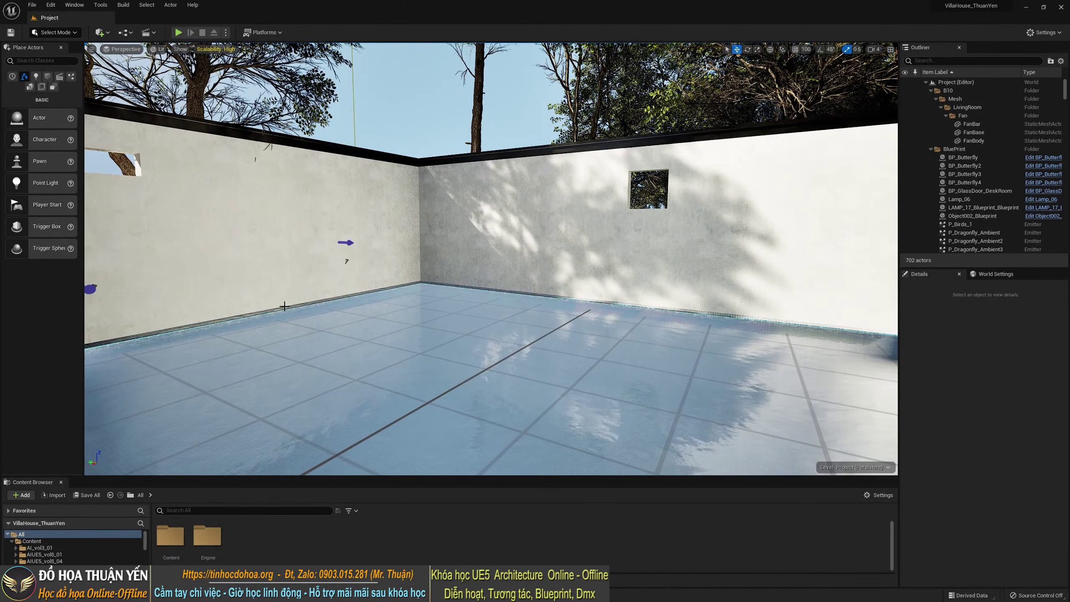
{"action": "left_click_drag", "start_coordinate": [284, 306], "coordinate": [393, 256]}
{"action": "left_click_drag", "start_coordinate": [292, 373], "coordinate": [300, 378]}
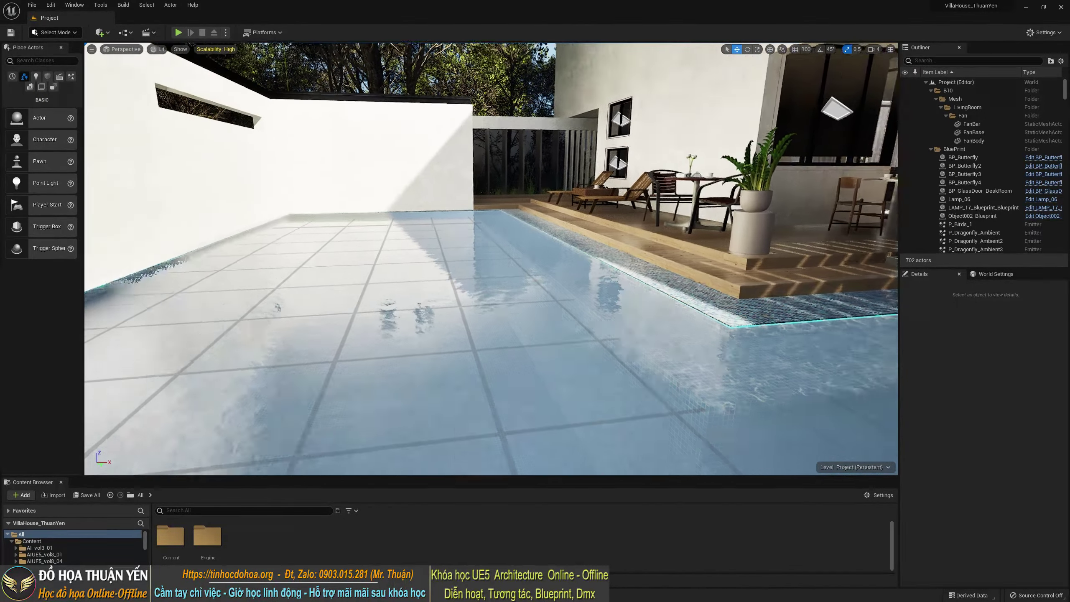
{"action": "mouse_move", "coordinate": [462, 372]}
{"action": "left_mouse_down"}
{"action": "mouse_move", "coordinate": [537, 155]}
{"action": "mouse_move", "coordinate": [709, 249]}
{"action": "mouse_move", "coordinate": [680, 201]}
{"action": "left_mouse_up"}
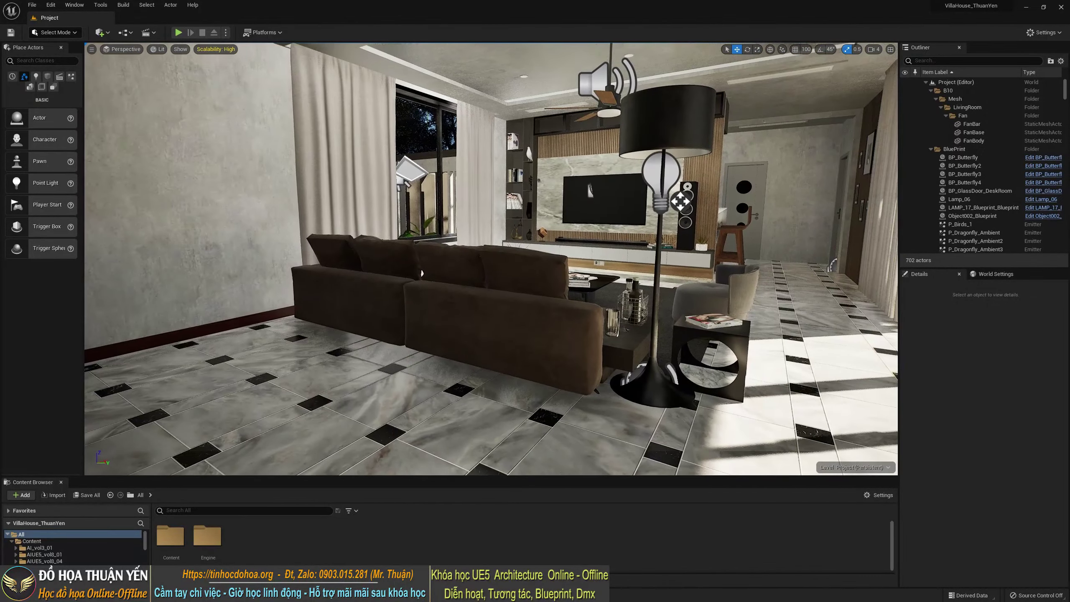
{"action": "mouse_move", "coordinate": [422, 273]}
{"action": "left_mouse_down"}
{"action": "mouse_move", "coordinate": [548, 253]}
{"action": "mouse_move", "coordinate": [590, 203]}
{"action": "mouse_move", "coordinate": [582, 177]}
{"action": "left_mouse_up"}
{"action": "mouse_move", "coordinate": [582, 178]}
{"action": "right_mouse_down"}
{"action": "mouse_move", "coordinate": [464, 262]}
{"action": "mouse_move", "coordinate": [380, 211]}
{"action": "right_mouse_up"}
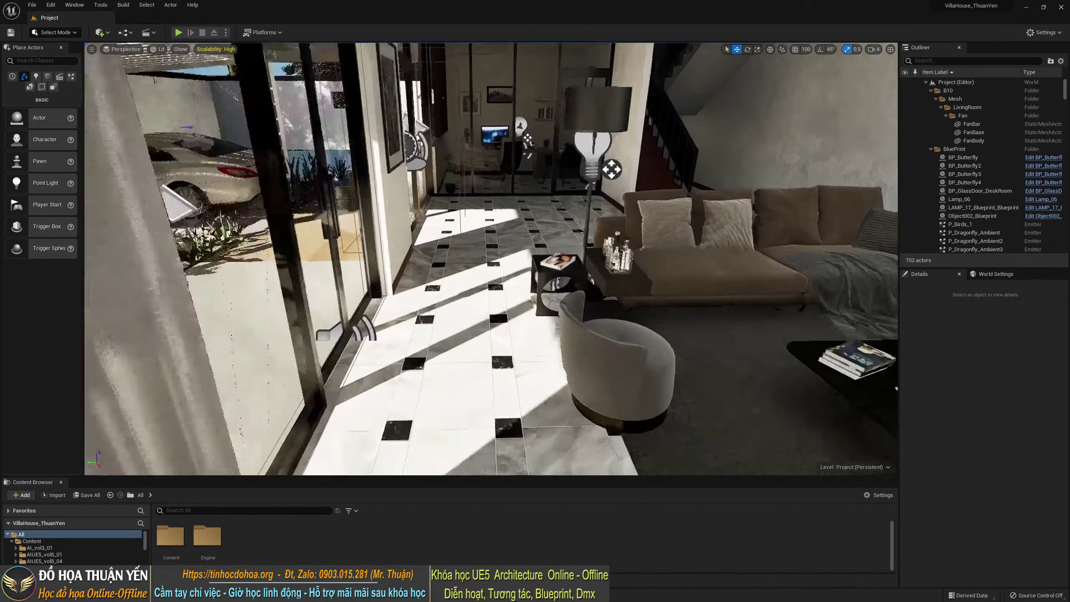
{"action": "mouse_move", "coordinate": [491, 258]}
{"action": "left_mouse_down"}
{"action": "mouse_move", "coordinate": [505, 189]}
{"action": "mouse_move", "coordinate": [513, 368]}
{"action": "left_mouse_up"}
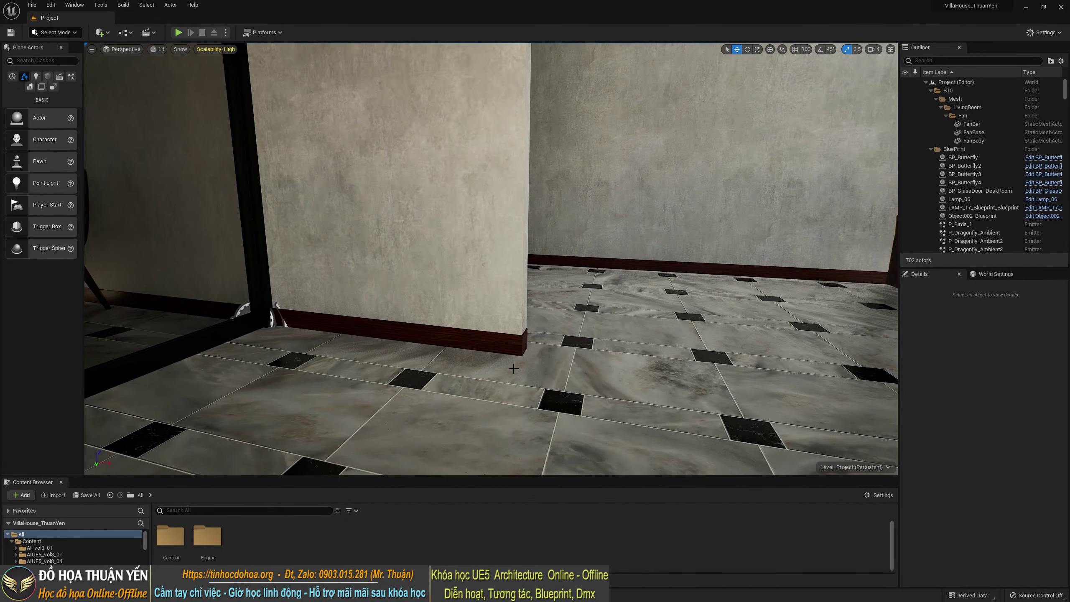
{"action": "mouse_move", "coordinate": [369, 236]}
{"action": "left_mouse_down"}
{"action": "mouse_move", "coordinate": [369, 252]}
{"action": "mouse_move", "coordinate": [405, 202]}
{"action": "mouse_move", "coordinate": [246, 362]}
{"action": "left_mouse_up"}
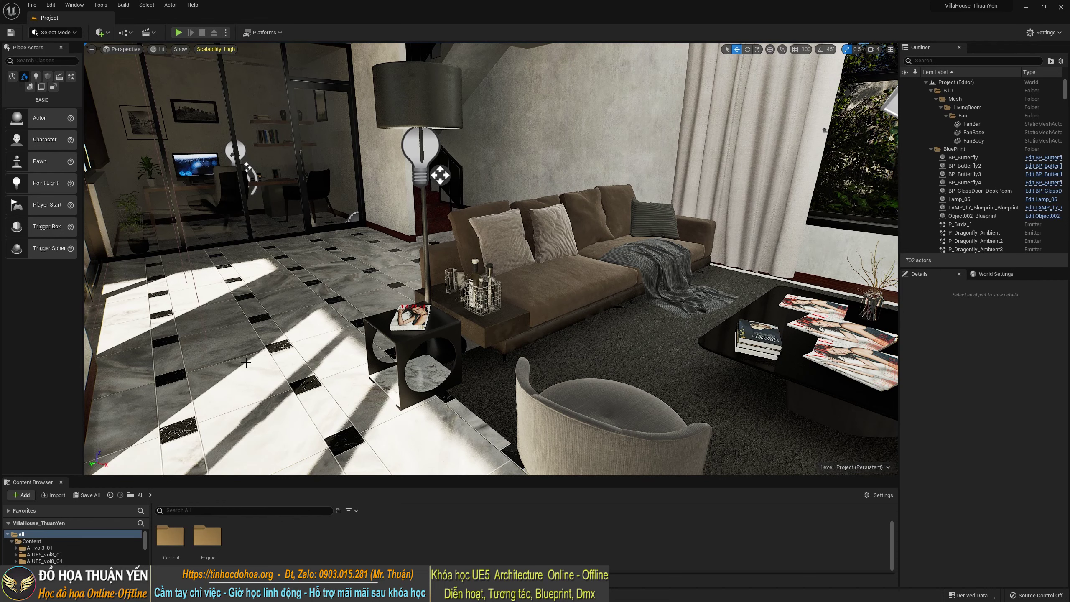
{"action": "right_click_drag", "start_coordinate": [246, 362], "coordinate": [246, 362]}
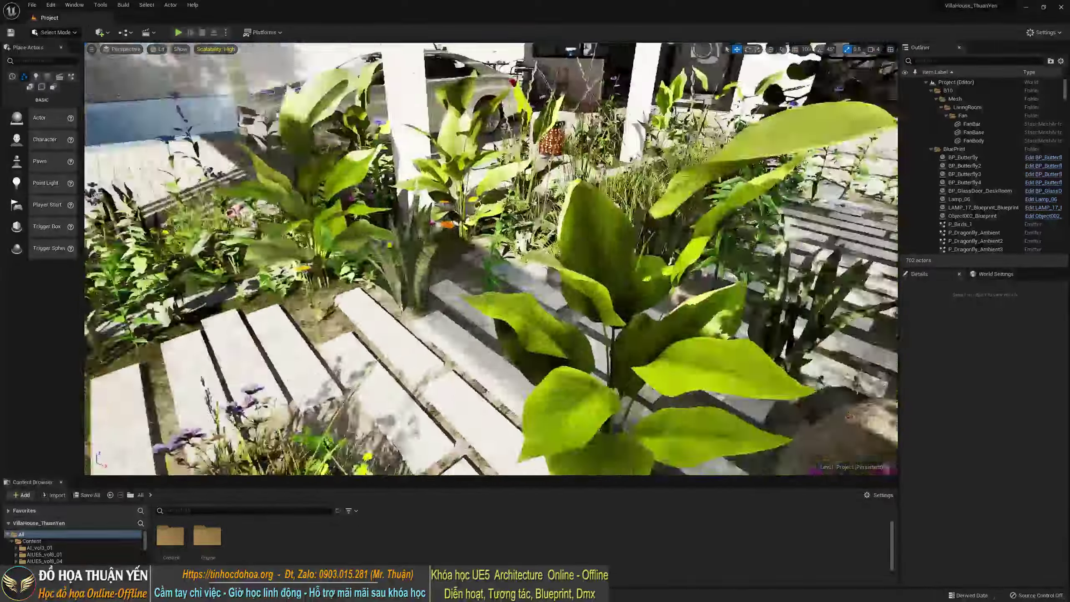
{"action": "right_click_drag", "start_coordinate": [488, 244], "coordinate": [518, 283]}
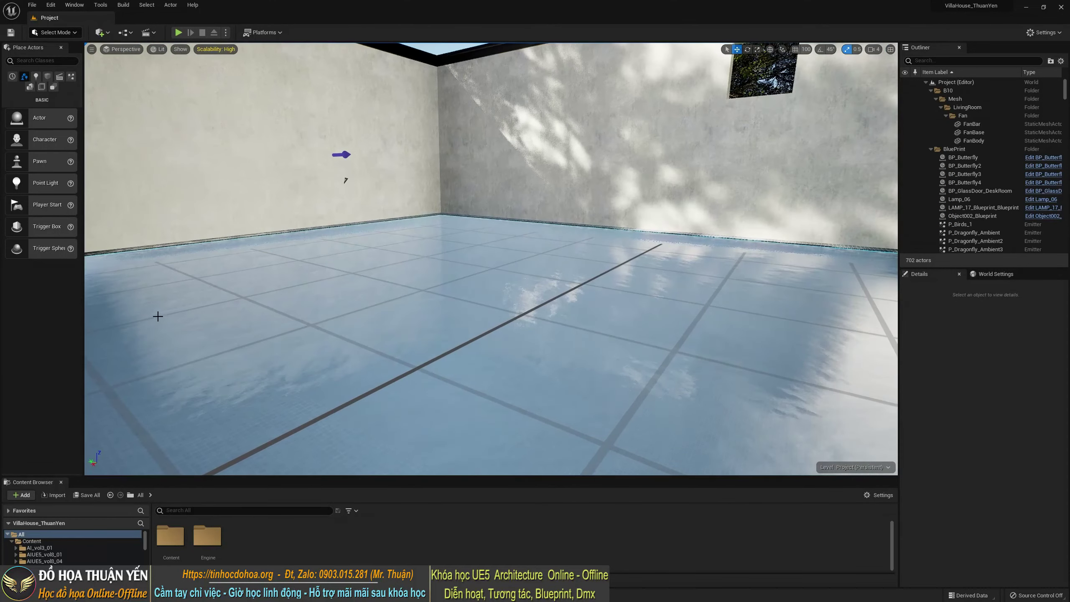
{"action": "right_click_drag", "start_coordinate": [459, 240], "coordinate": [286, 234]}
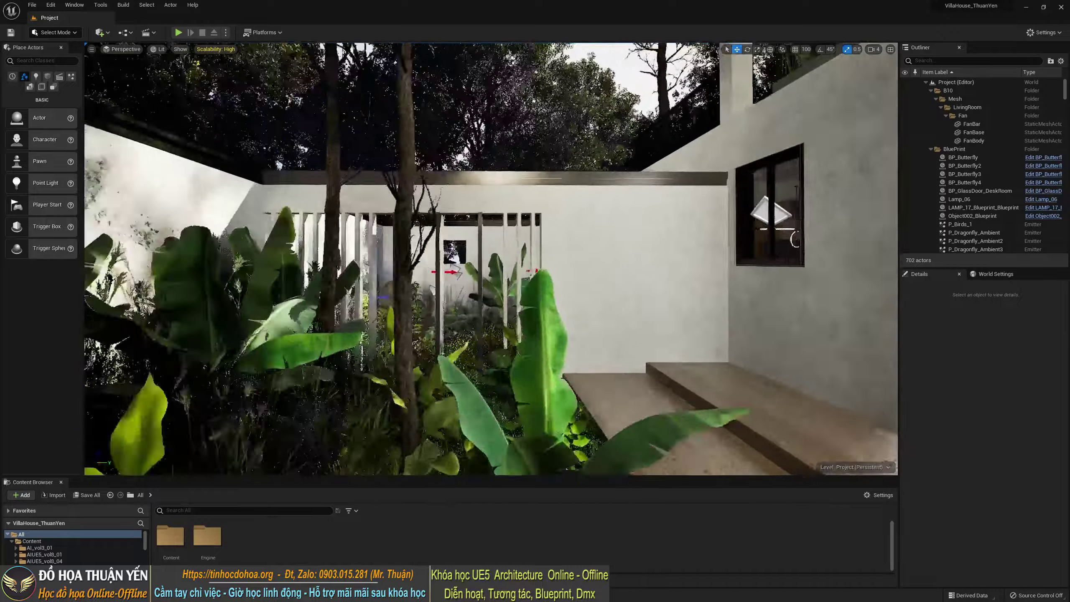
{"action": "right_click_drag", "start_coordinate": [287, 234], "coordinate": [287, 235]}
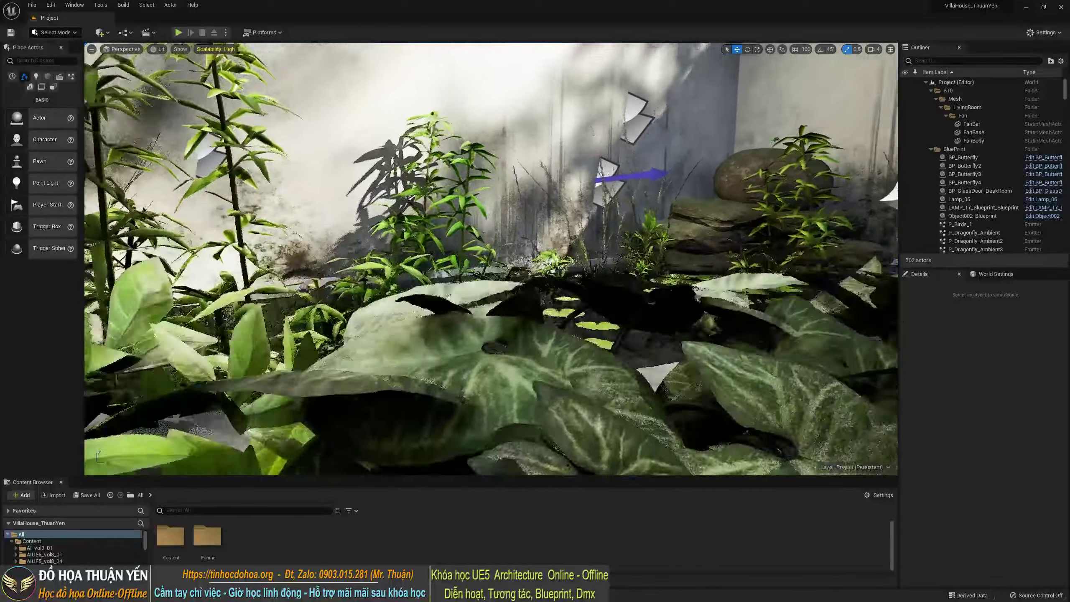
{"action": "right_click_drag", "start_coordinate": [287, 235], "coordinate": [337, 235]}
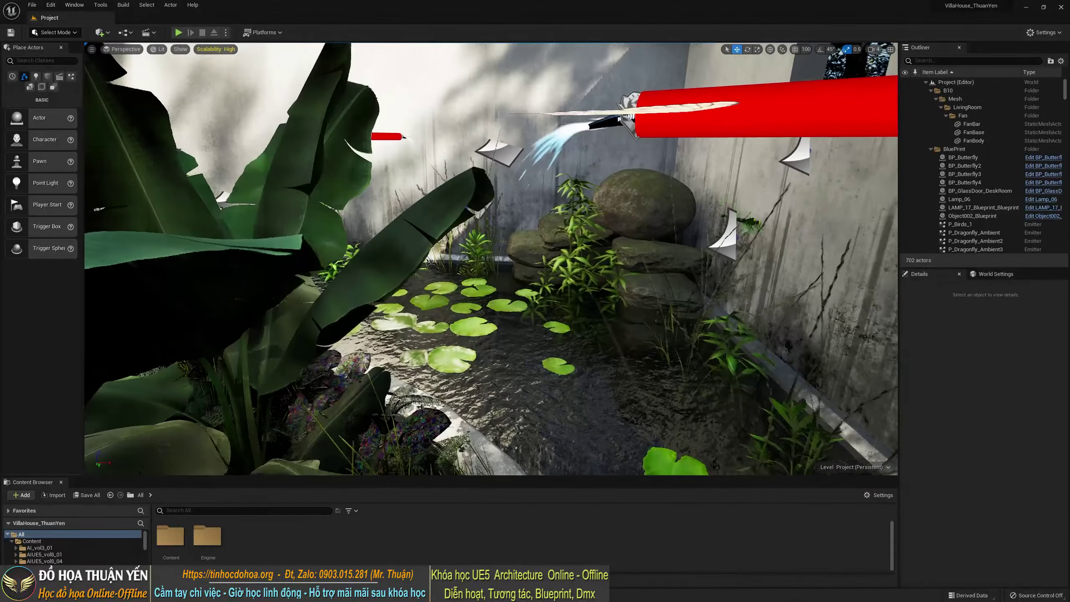
{"action": "right_click_drag", "start_coordinate": [491, 258], "coordinate": [464, 258]}
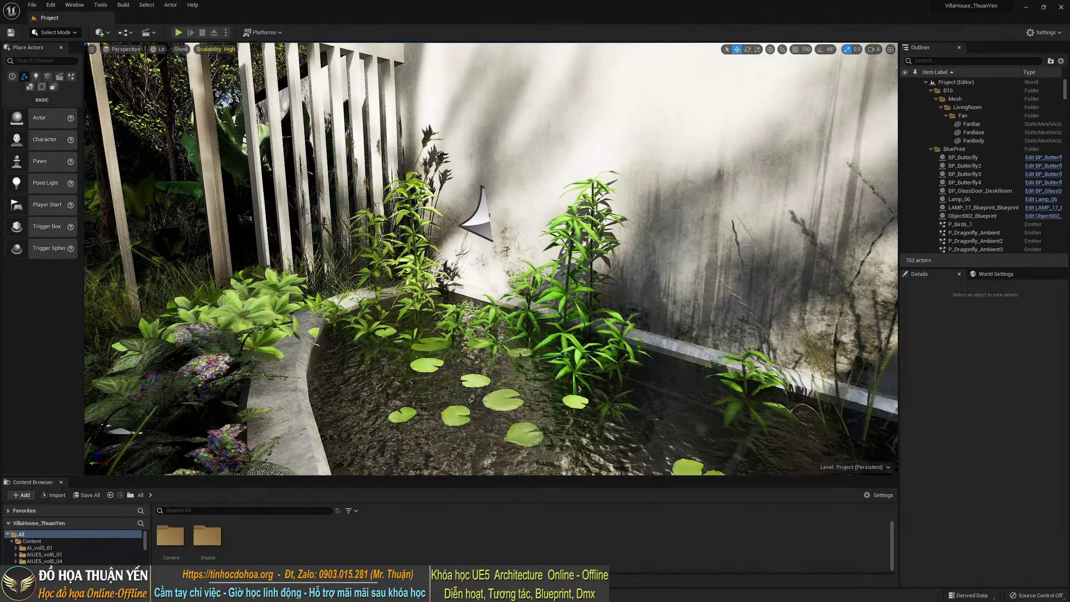
{"action": "mouse_move", "coordinate": [491, 258]}
{"action": "right_mouse_down"}
{"action": "mouse_move", "coordinate": [506, 258]}
{"action": "mouse_move", "coordinate": [468, 273]}
{"action": "right_mouse_up"}
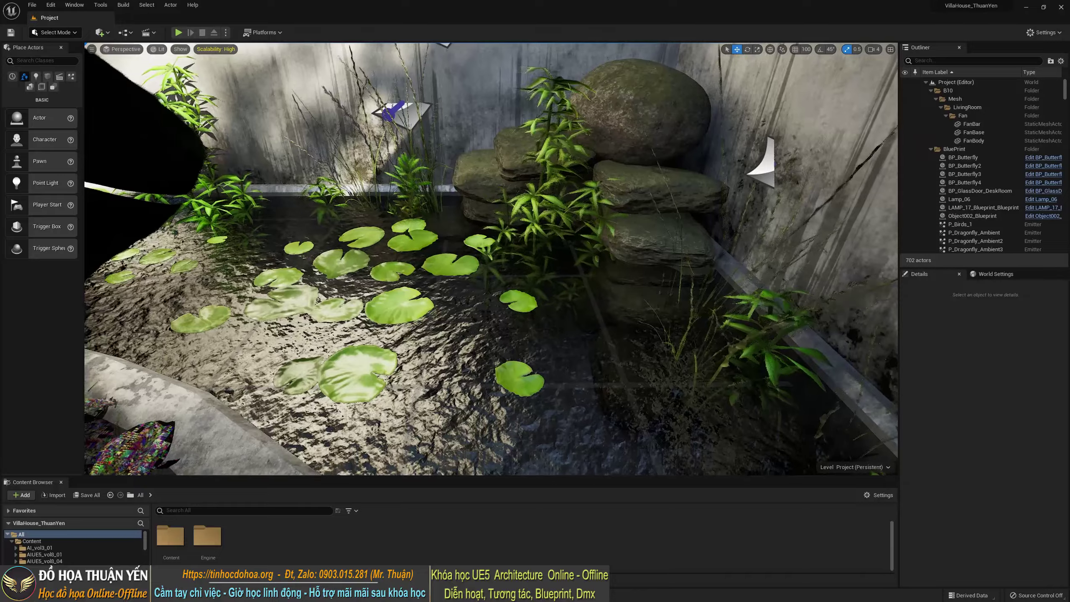
{"action": "mouse_move", "coordinate": [491, 258]}
{"action": "right_mouse_down"}
{"action": "mouse_move", "coordinate": [523, 253]}
{"action": "mouse_move", "coordinate": [442, 261]}
{"action": "right_mouse_up"}
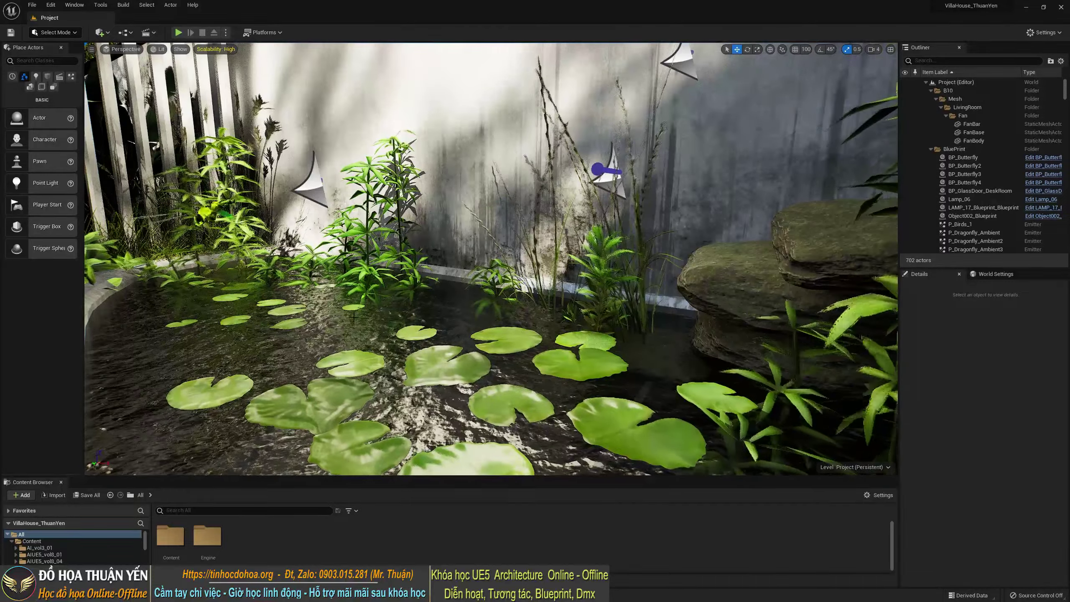
{"action": "right_click_drag", "start_coordinate": [491, 258], "coordinate": [295, 253]}
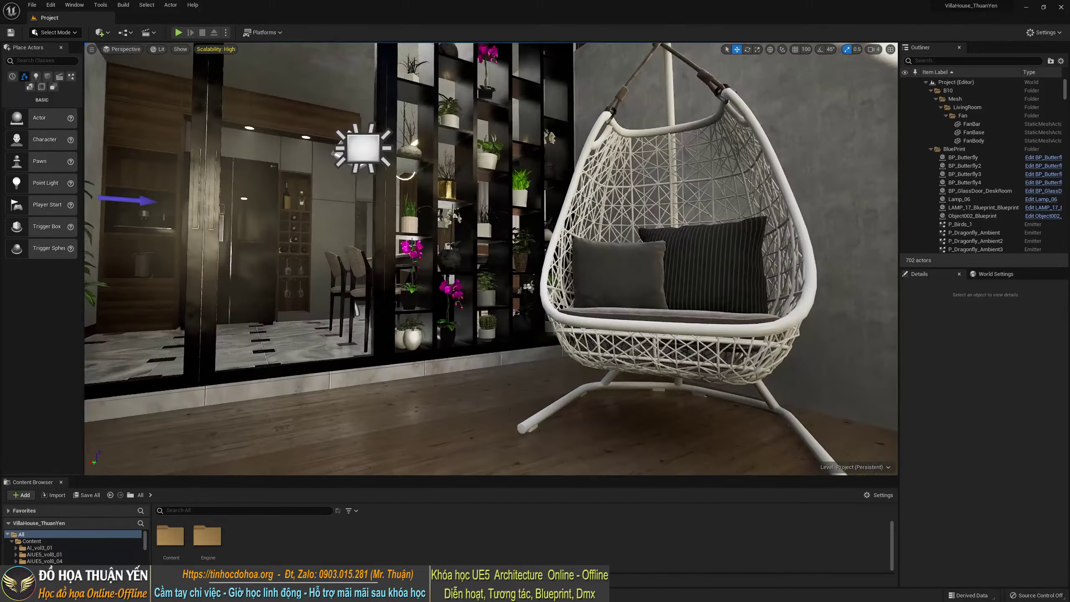
{"action": "right_click_drag", "start_coordinate": [490, 259], "coordinate": [491, 259]}
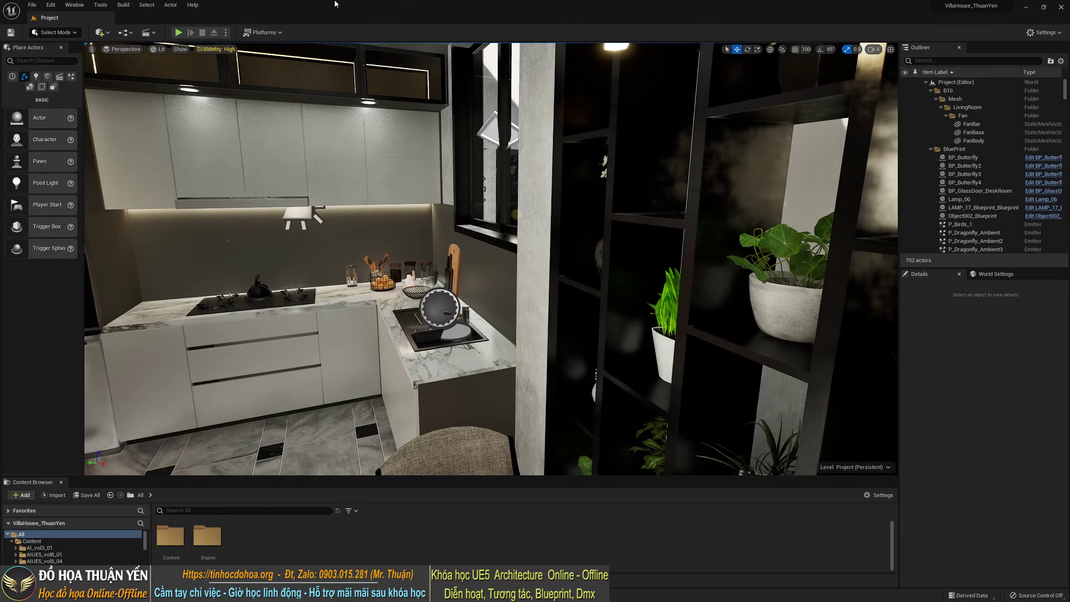
{"action": "left_click", "coordinate": [158, 49]}
Back in 3ds Max, clear the selection and select the house group Group230
{"action": "left_click", "coordinate": [166, 90]}
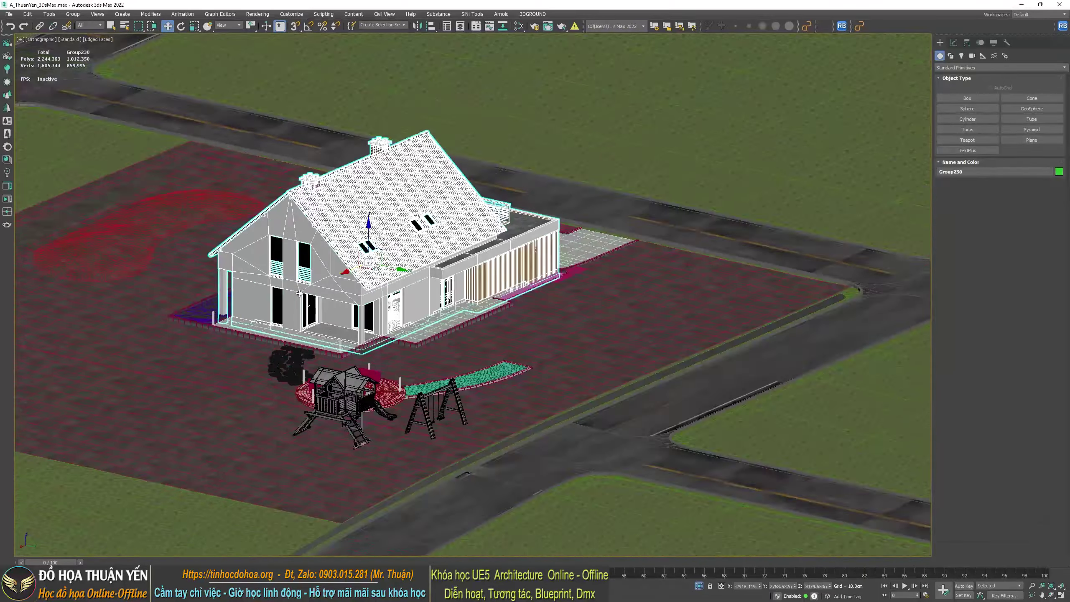
{"action": "scroll", "coordinate": [301, 290], "scroll_direction": "up", "scroll_amount": 5}
{"action": "scroll", "coordinate": [777, 418], "scroll_direction": "down", "scroll_amount": 5}
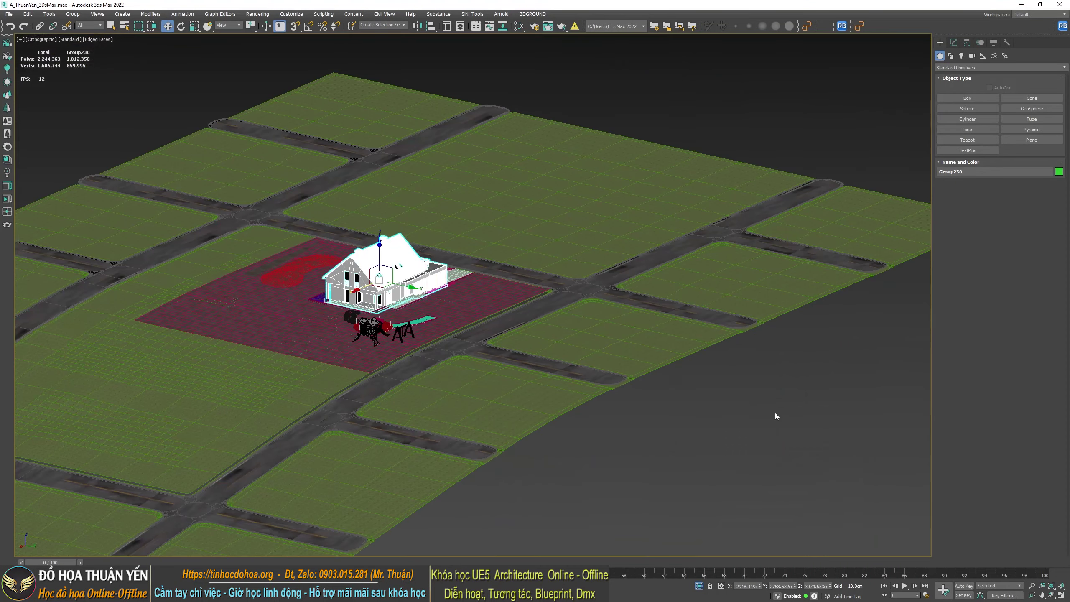
{"action": "left_click", "coordinate": [412, 307]}
{"action": "scroll", "coordinate": [411, 307], "scroll_direction": "up", "scroll_amount": 3}
{"action": "left_click", "coordinate": [369, 261]}
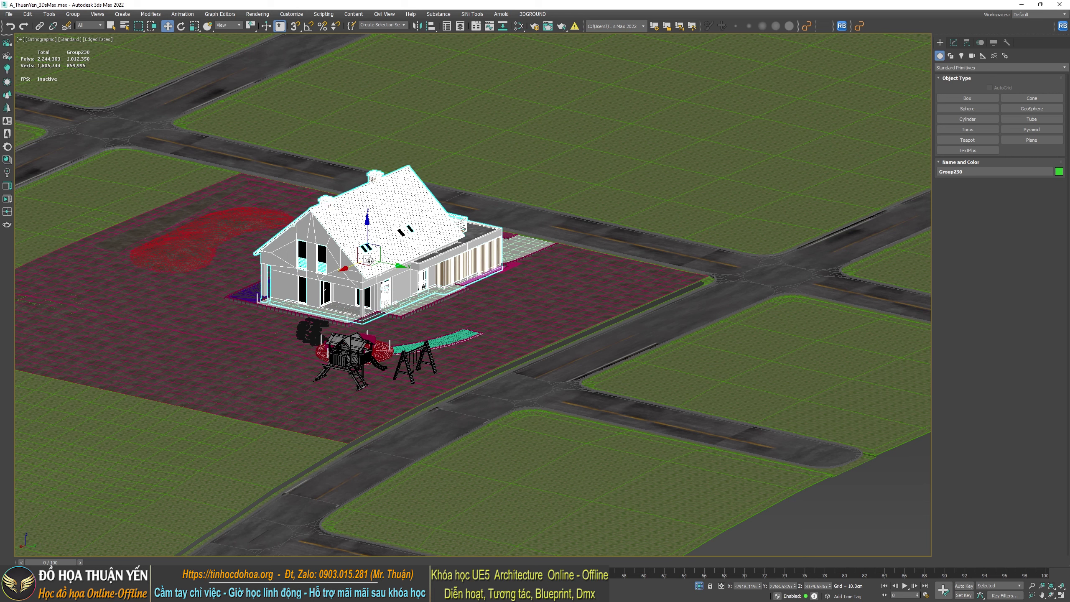
{"action": "scroll", "coordinate": [329, 304], "scroll_direction": "down", "scroll_amount": 6}
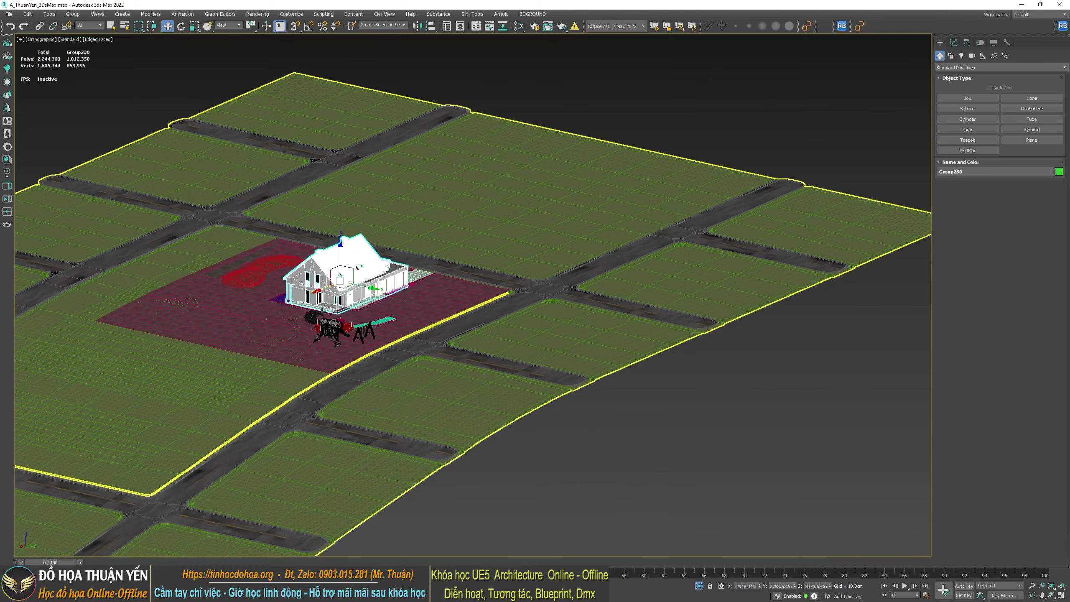
{"action": "middle_click_drag", "start_coordinate": [507, 423], "coordinate": [638, 447]}
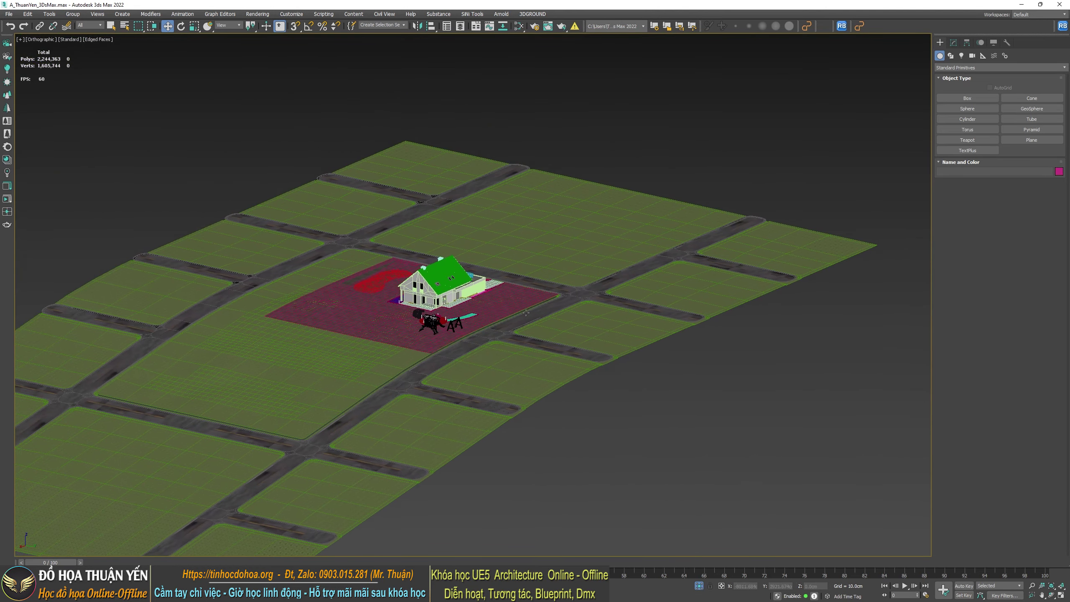
{"action": "scroll", "coordinate": [455, 305], "scroll_direction": "up", "scroll_amount": 3}
{"action": "mouse_move", "coordinate": [456, 305]}
{"action": "left_mouse_down"}
{"action": "mouse_move", "coordinate": [474, 82]}
{"action": "mouse_move", "coordinate": [455, 324]}
{"action": "left_mouse_up"}
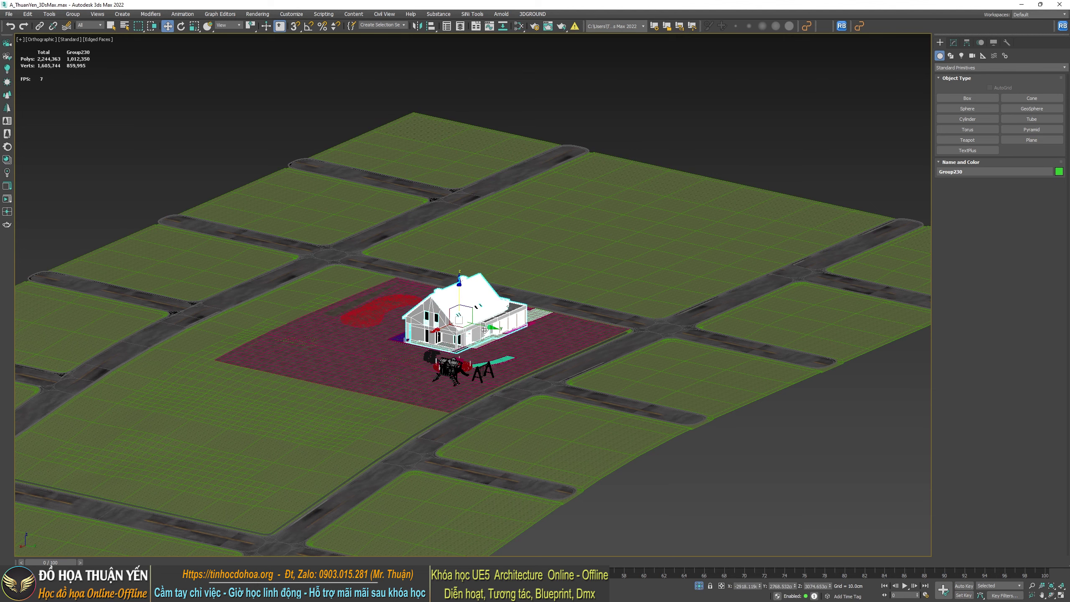
{"action": "scroll", "coordinate": [456, 323], "scroll_direction": "up", "scroll_amount": 3}
{"action": "scroll", "coordinate": [447, 331], "scroll_direction": "down", "scroll_amount": 1}
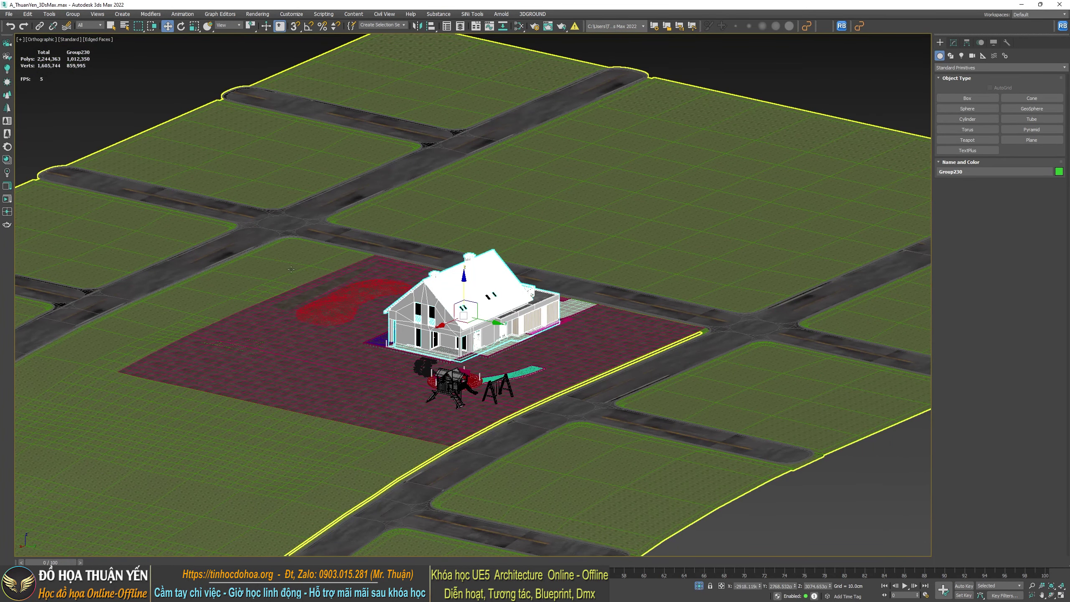
{"action": "middle_click_drag", "start_coordinate": [193, 384], "coordinate": [265, 286]}
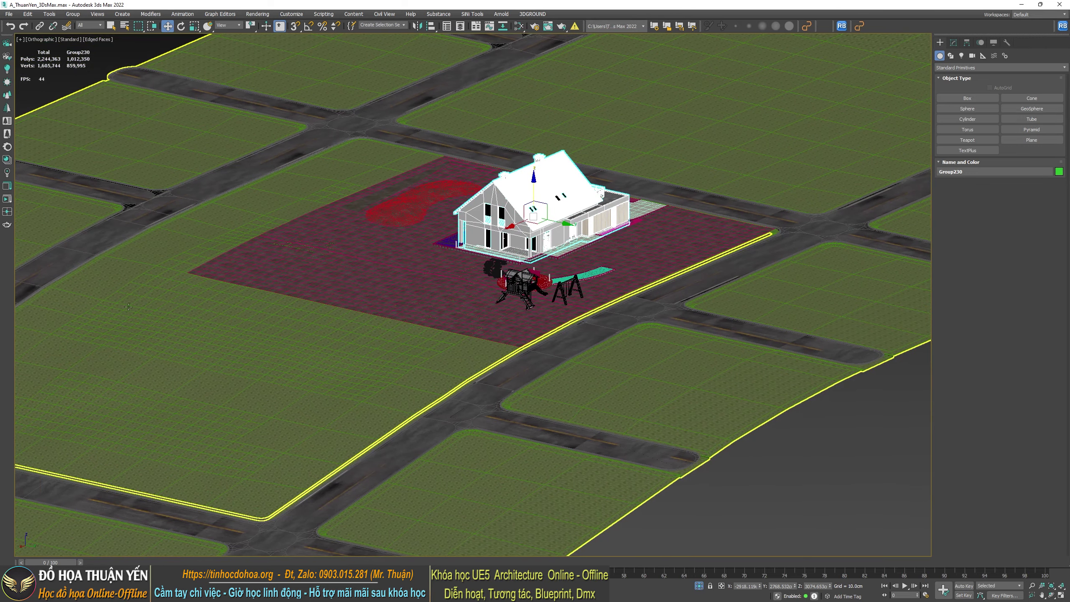
Test-lift Group230 upward twice, cancelling each move, and bring up File > Export
{"action": "left_click_drag", "start_coordinate": [539, 186], "coordinate": [540, 59]}
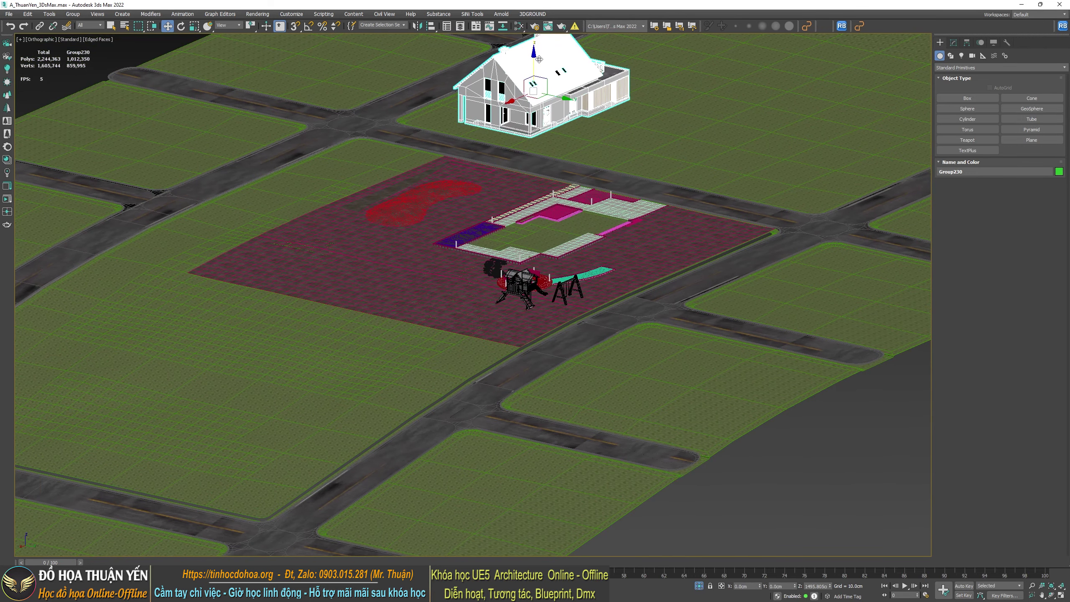
{"action": "right_click", "coordinate": [540, 59]}
{"action": "scroll", "coordinate": [540, 337], "scroll_direction": "up", "scroll_amount": 3}
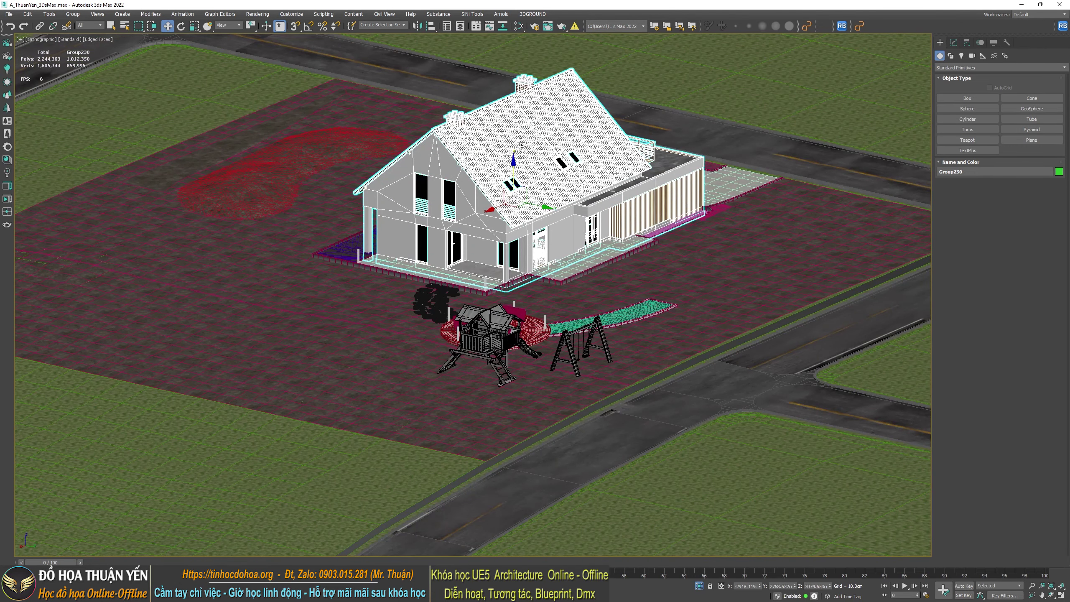
{"action": "scroll", "coordinate": [540, 337], "scroll_direction": "down", "scroll_amount": 1}
{"action": "scroll", "coordinate": [540, 337], "scroll_direction": "down", "scroll_amount": 2}
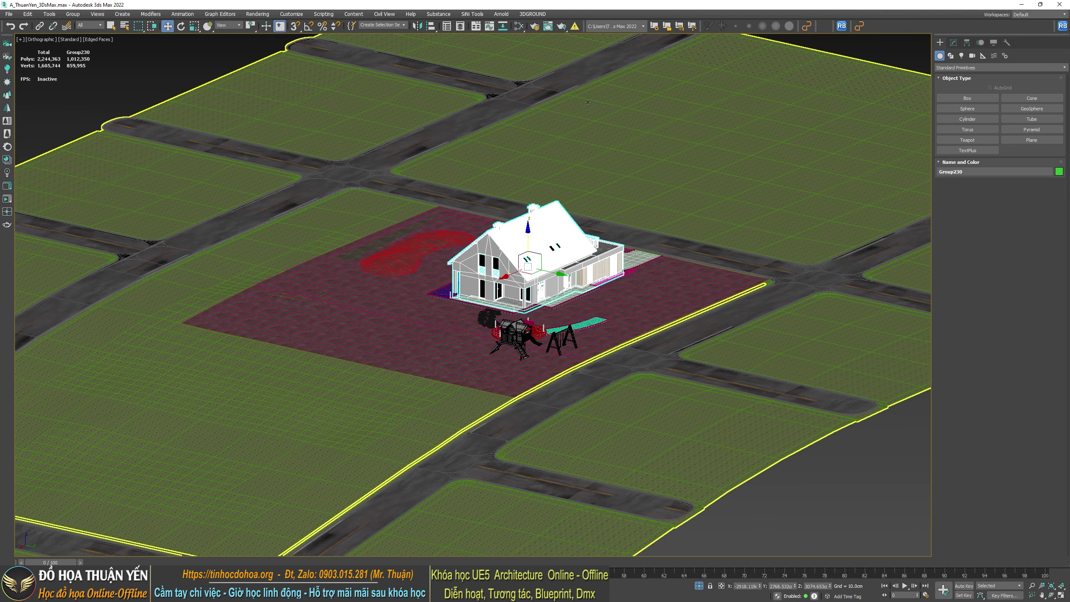
{"action": "scroll", "coordinate": [626, 305], "scroll_direction": "down", "scroll_amount": 3}
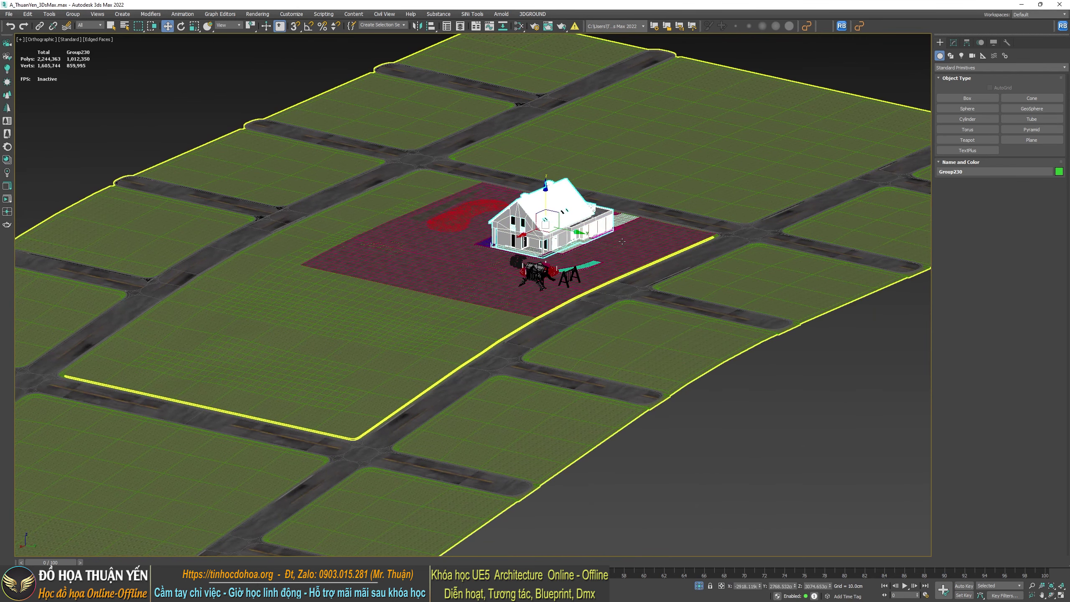
{"action": "scroll", "coordinate": [570, 352], "scroll_direction": "up", "scroll_amount": 3}
{"action": "scroll", "coordinate": [514, 324], "scroll_direction": "up", "scroll_amount": 2}
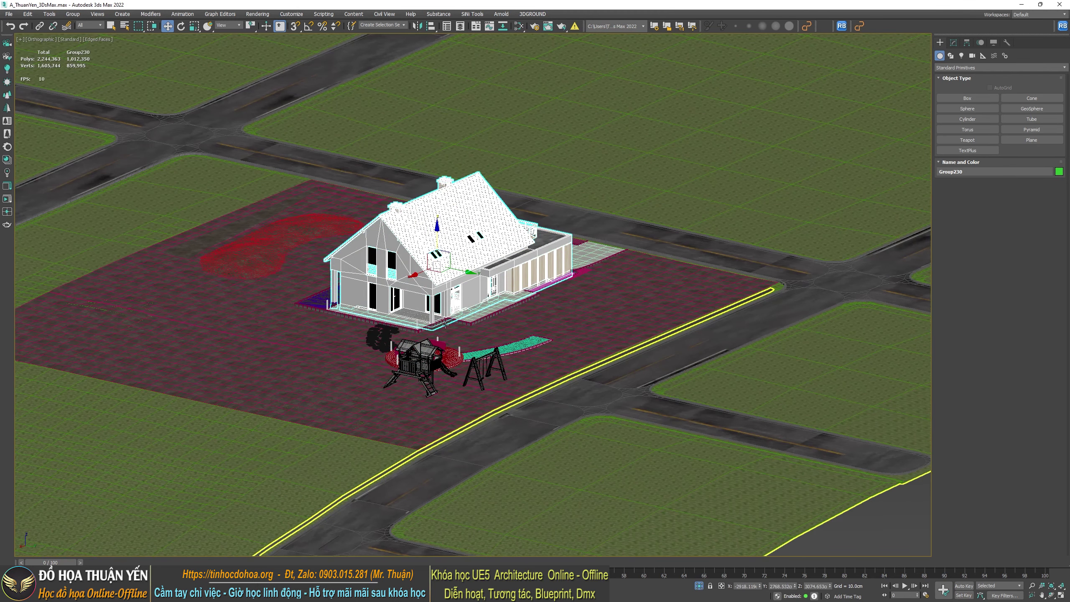
{"action": "scroll", "coordinate": [352, 292], "scroll_direction": "down", "scroll_amount": 3}
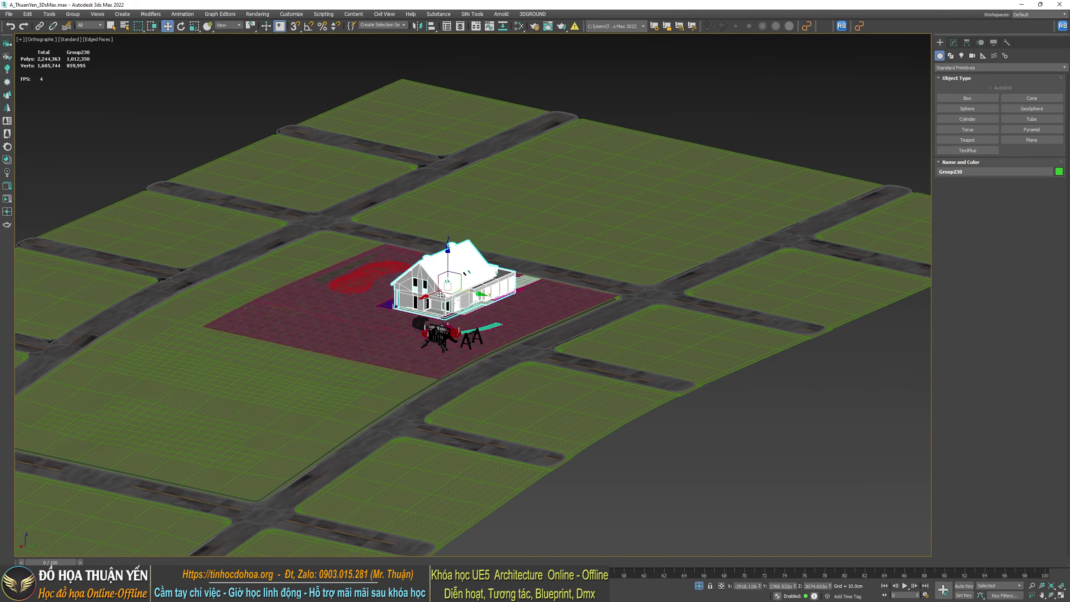
{"action": "left_click_drag", "start_coordinate": [447, 266], "coordinate": [477, 89]}
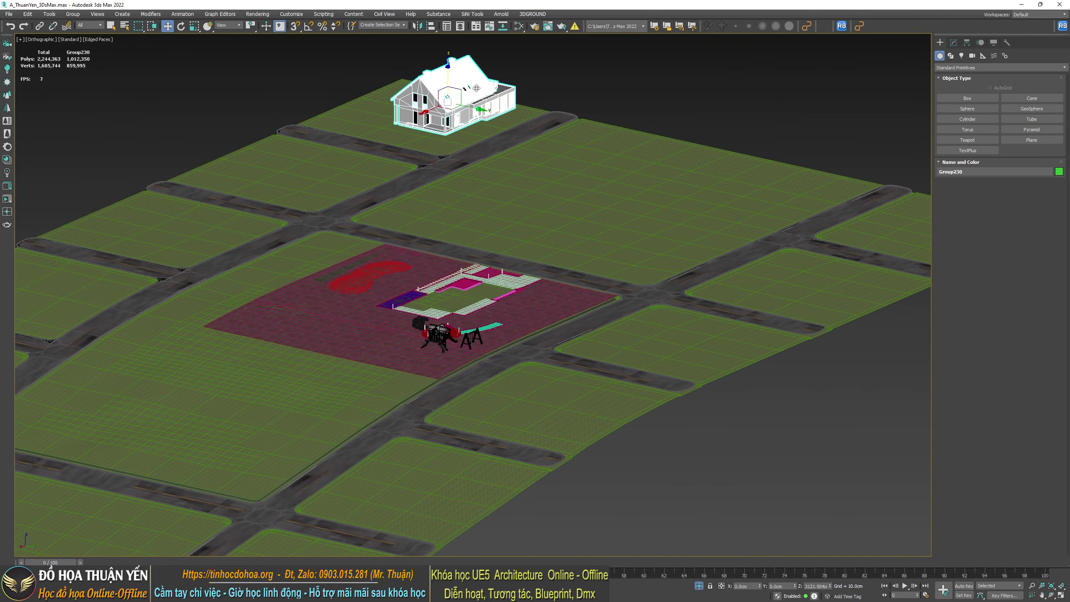
{"action": "right_click", "coordinate": [477, 89]}
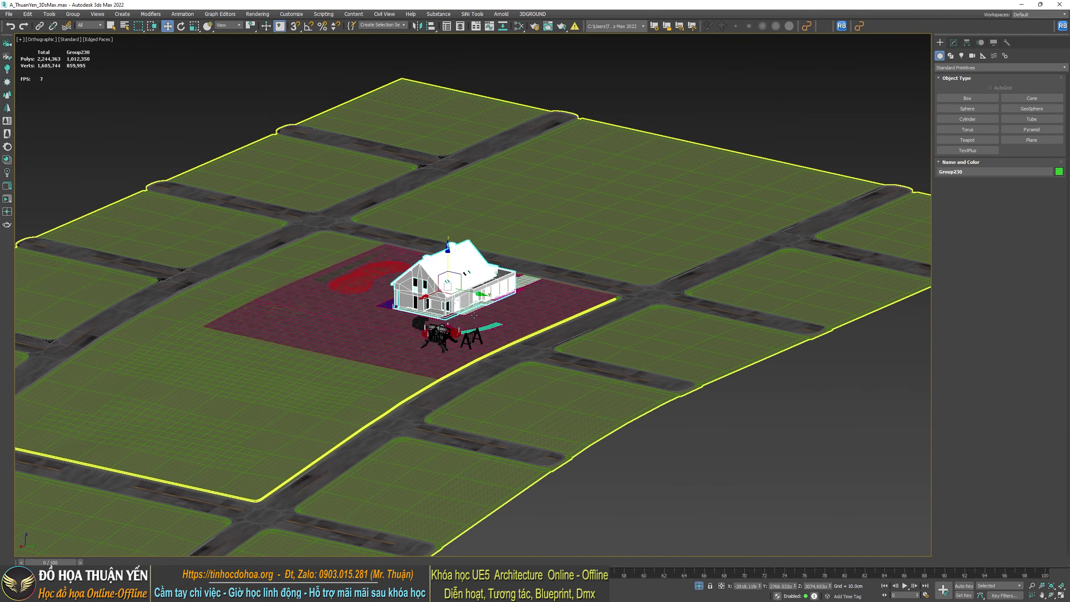
{"action": "left_click", "coordinate": [9, 14]}
{"action": "mouse_move", "coordinate": [43, 136]}
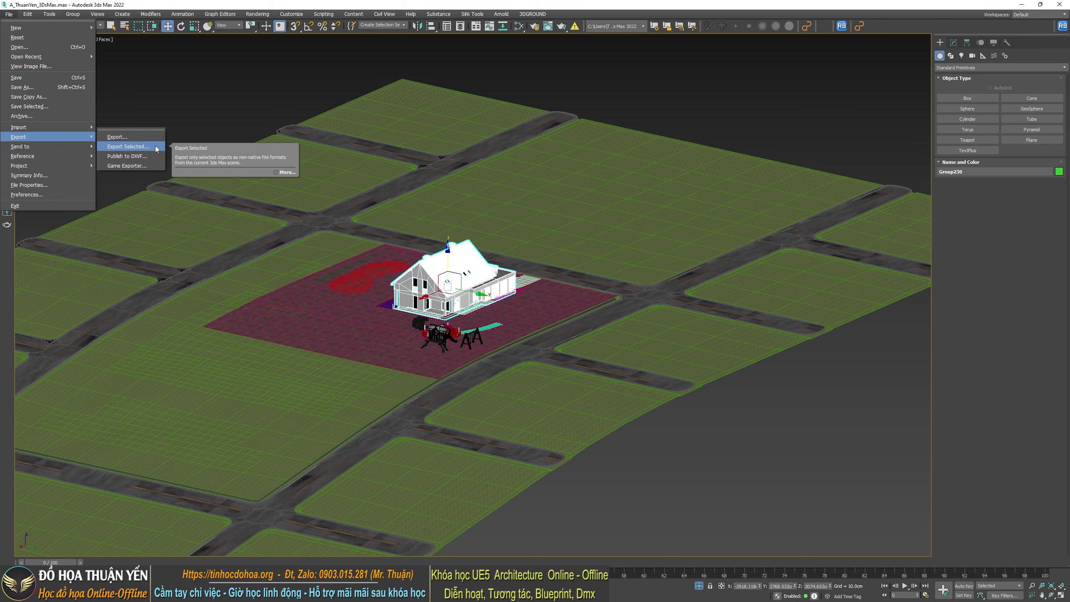
Export Selected, browsing to Desktop > Khoa hoc UE5 Architecture > Phan_2 > Project_2 > Content > 3DsMax
{"action": "left_click", "coordinate": [157, 149]}
{"action": "left_click_drag", "start_coordinate": [261, 27], "coordinate": [504, 106]}
{"action": "left_click", "coordinate": [259, 186]}
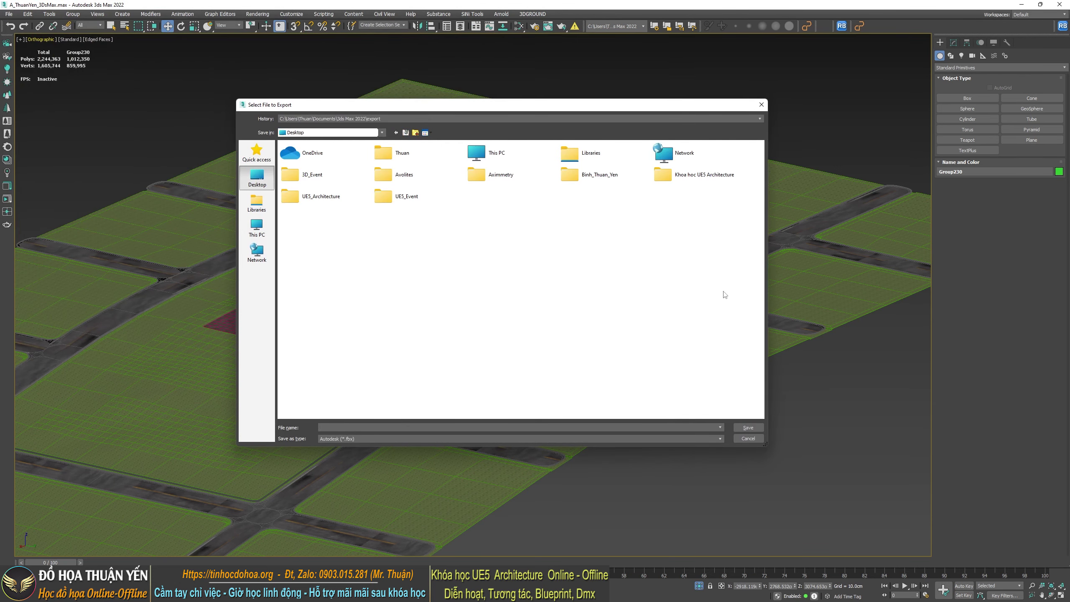
{"action": "double_click", "coordinate": [710, 181]}
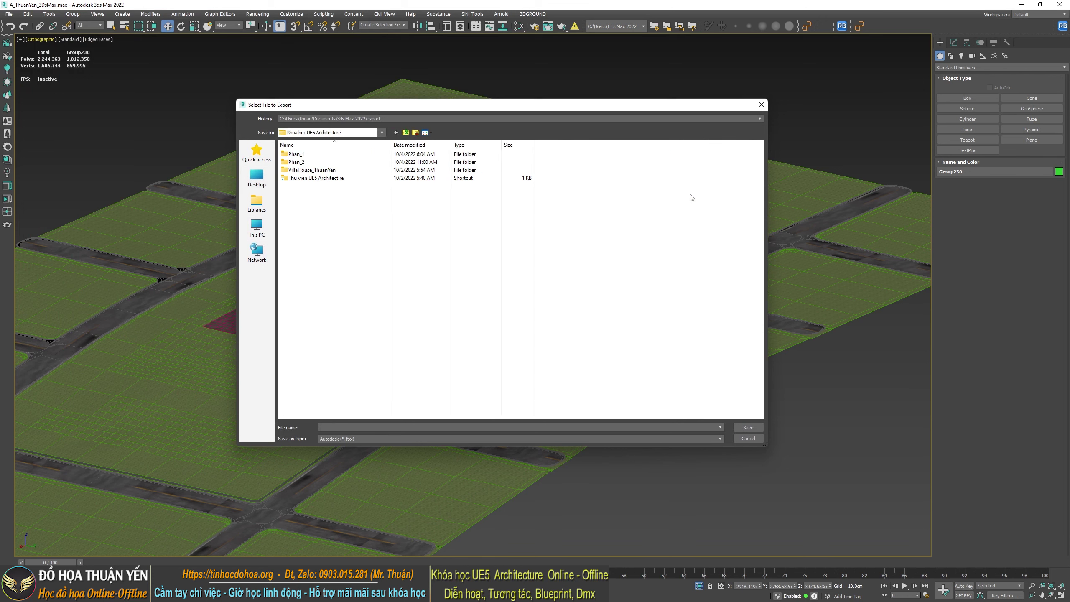
{"action": "double_click", "coordinate": [303, 170]}
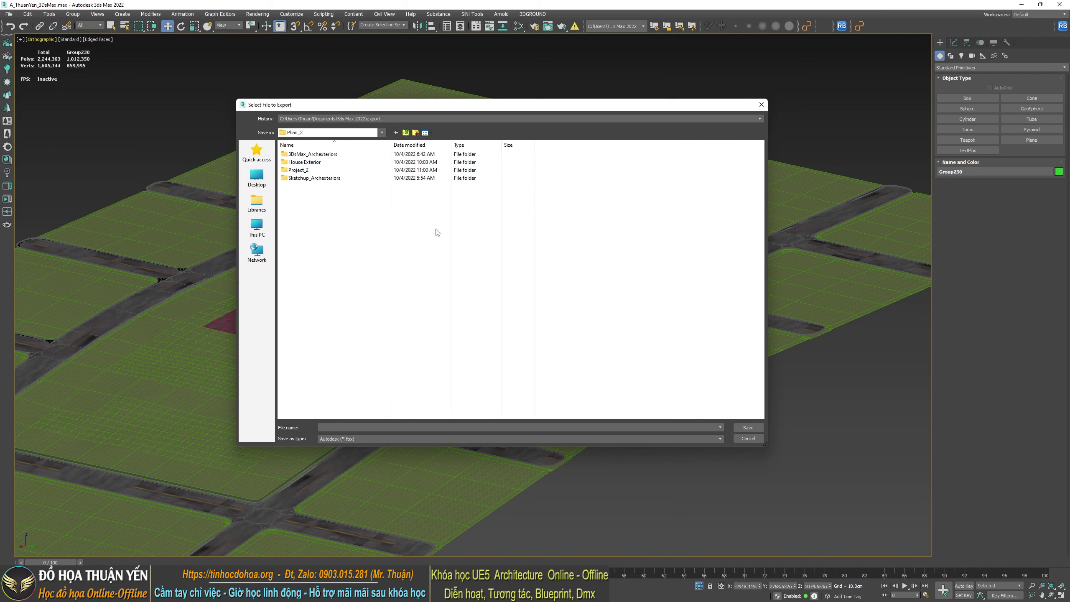
{"action": "double_click", "coordinate": [299, 170]}
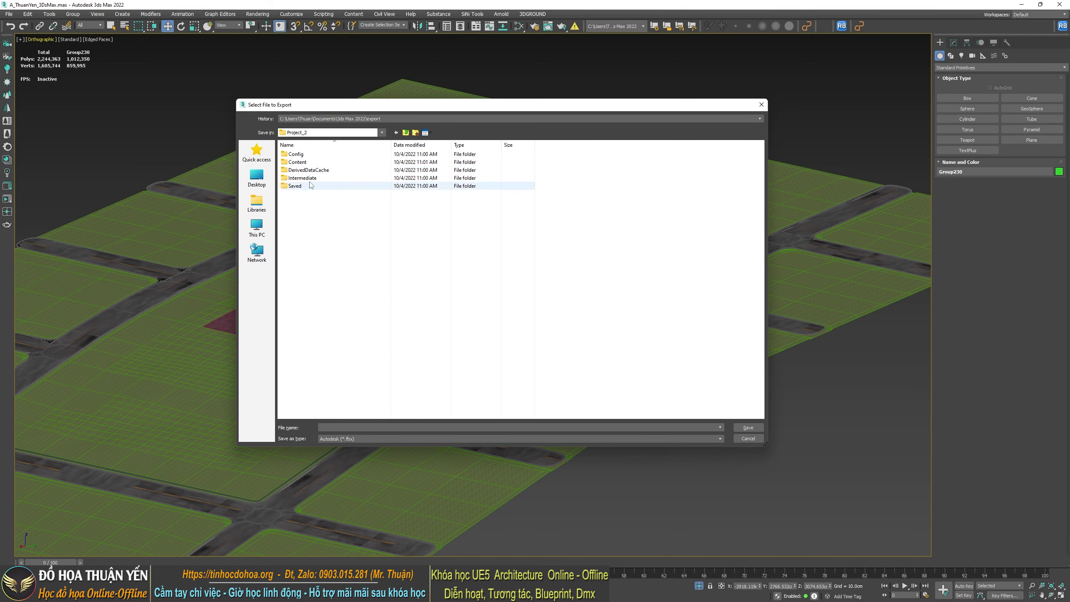
{"action": "double_click", "coordinate": [297, 162]}
{"action": "double_click", "coordinate": [298, 154]}
{"action": "type", "text": "Home"}
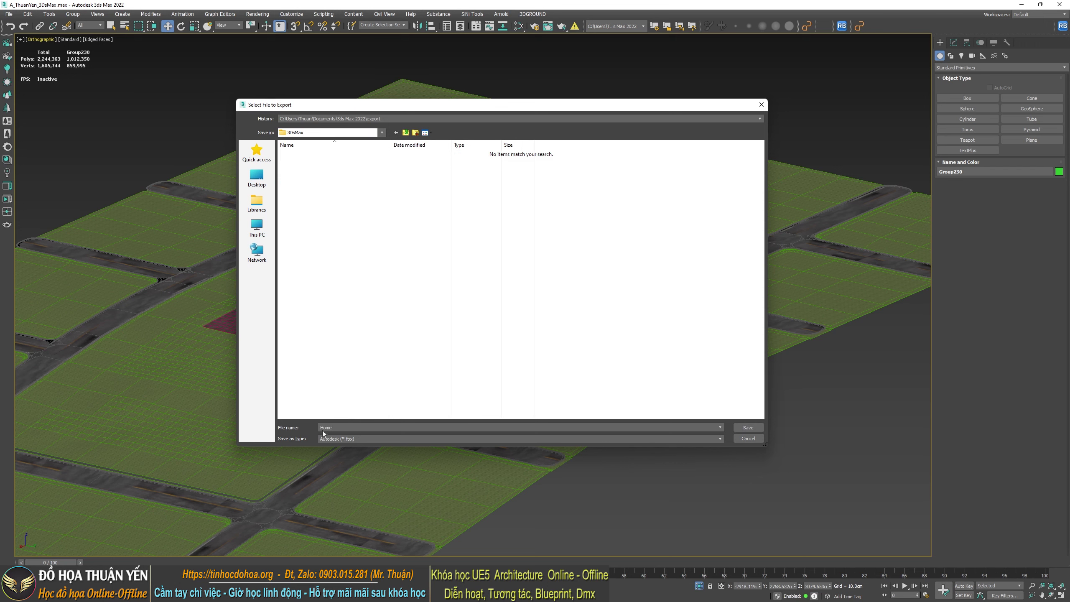
Save the export as Home in Unreal Datasmith format
{"action": "left_click", "coordinate": [334, 438]}
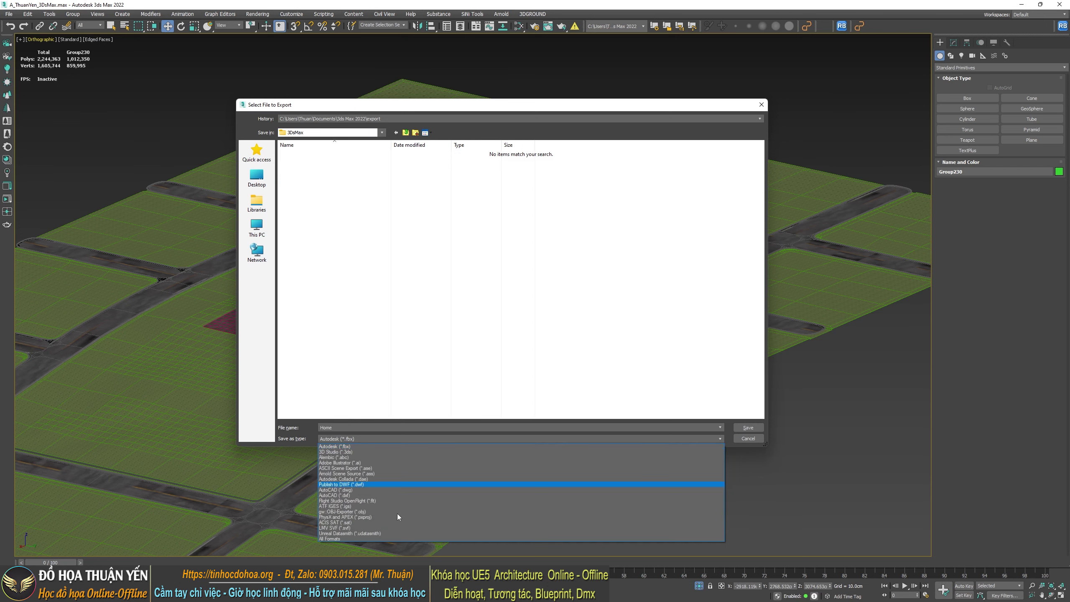
{"action": "left_click", "coordinate": [350, 533]}
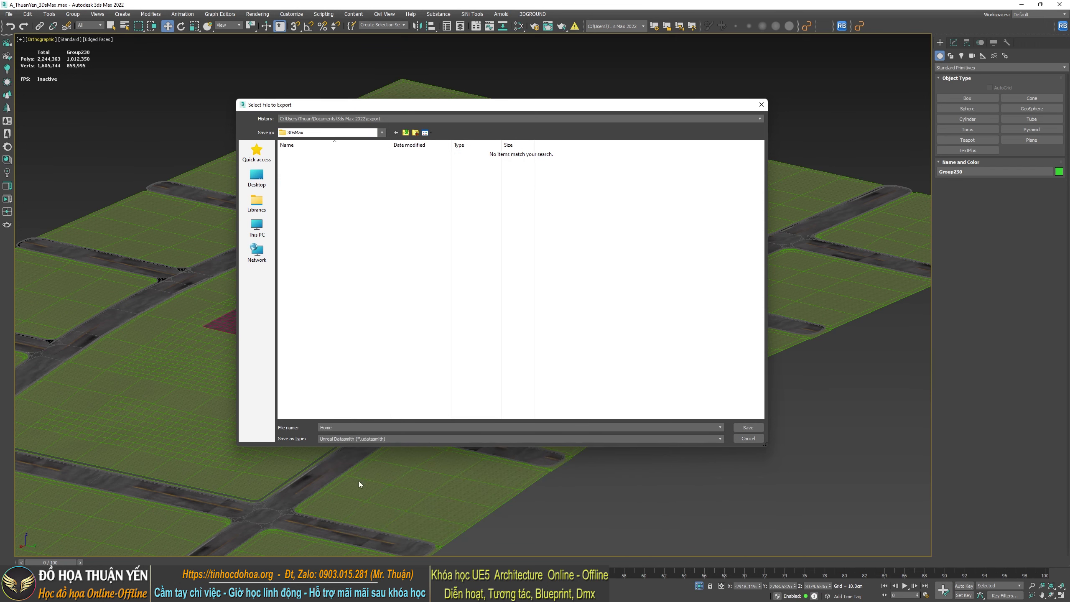
{"action": "left_click", "coordinate": [749, 430]}
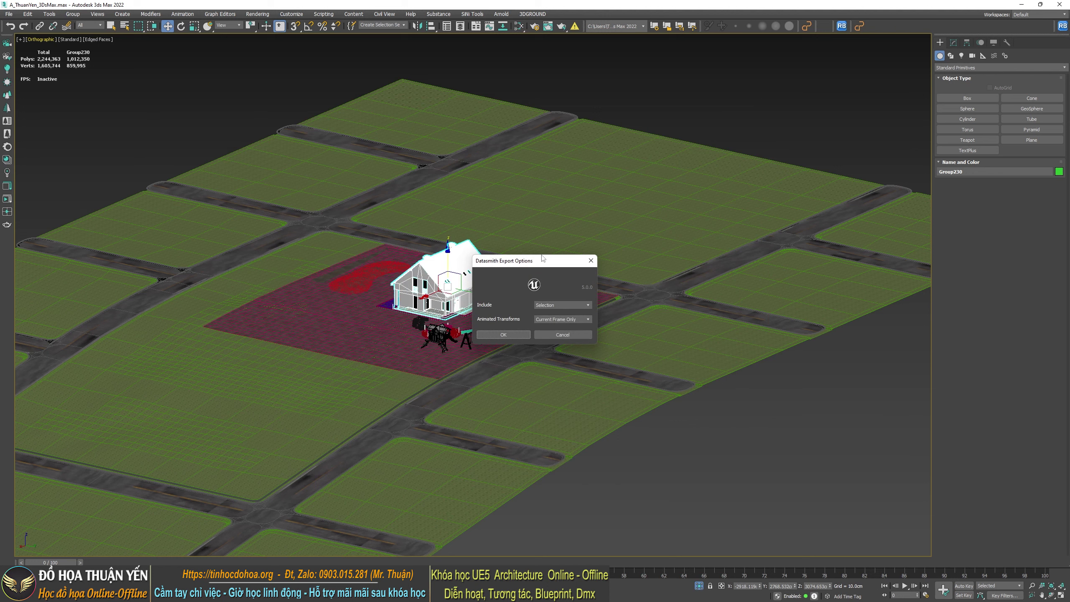
Confirm the Datasmith Export Options for Home, let it export, and close the warnings window
{"action": "left_click_drag", "start_coordinate": [543, 258], "coordinate": [440, 216]}
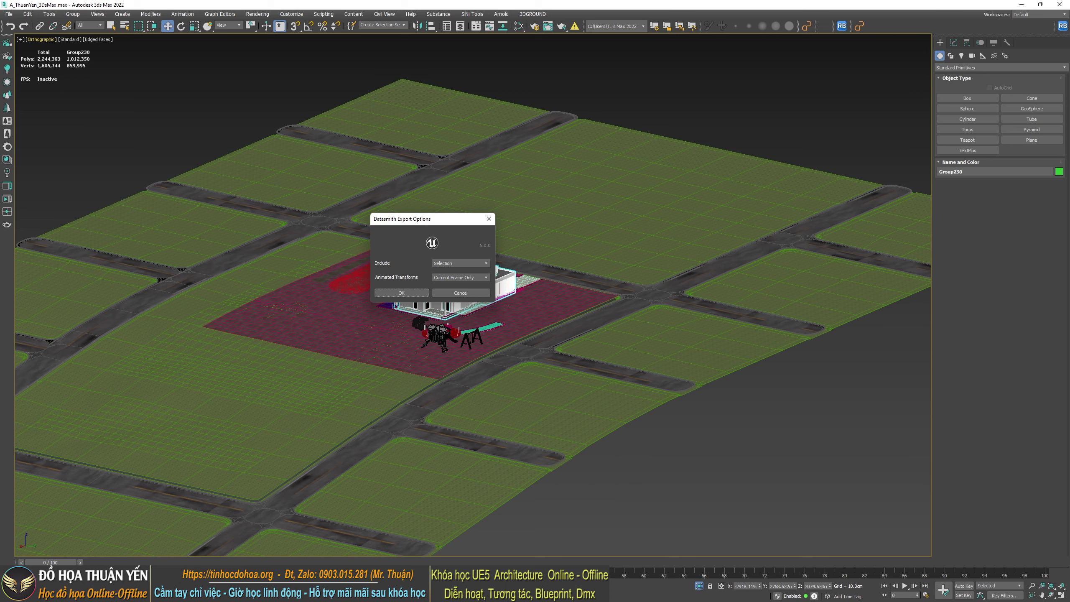
{"action": "left_click", "coordinate": [402, 293]}
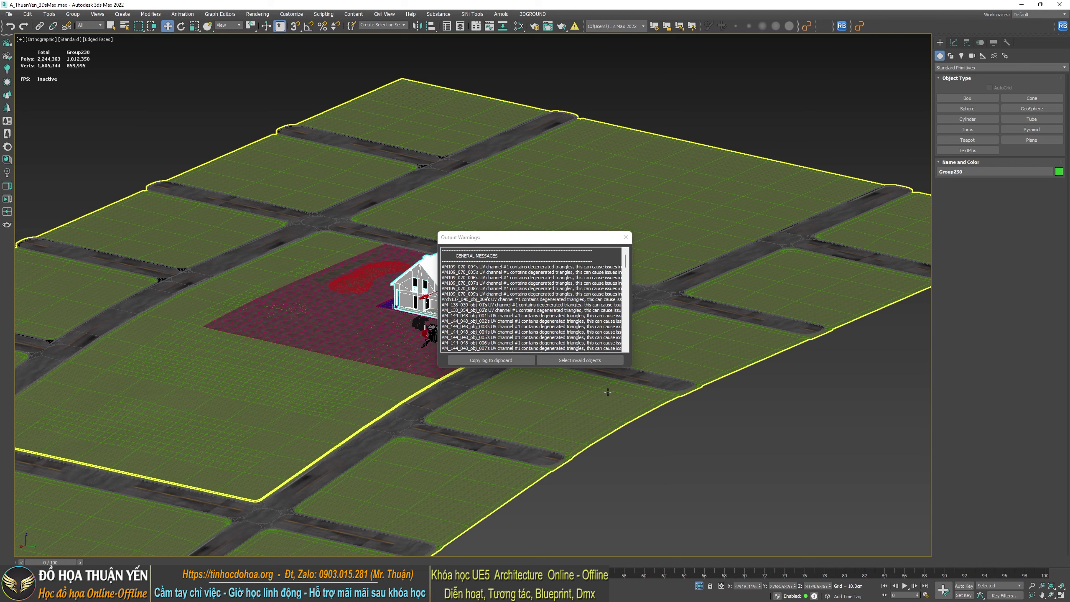
{"action": "left_click", "coordinate": [626, 237]}
{"action": "scroll", "coordinate": [625, 305], "scroll_direction": "up", "scroll_amount": 4}
{"action": "middle_click_drag", "start_coordinate": [625, 304], "coordinate": [728, 279]}
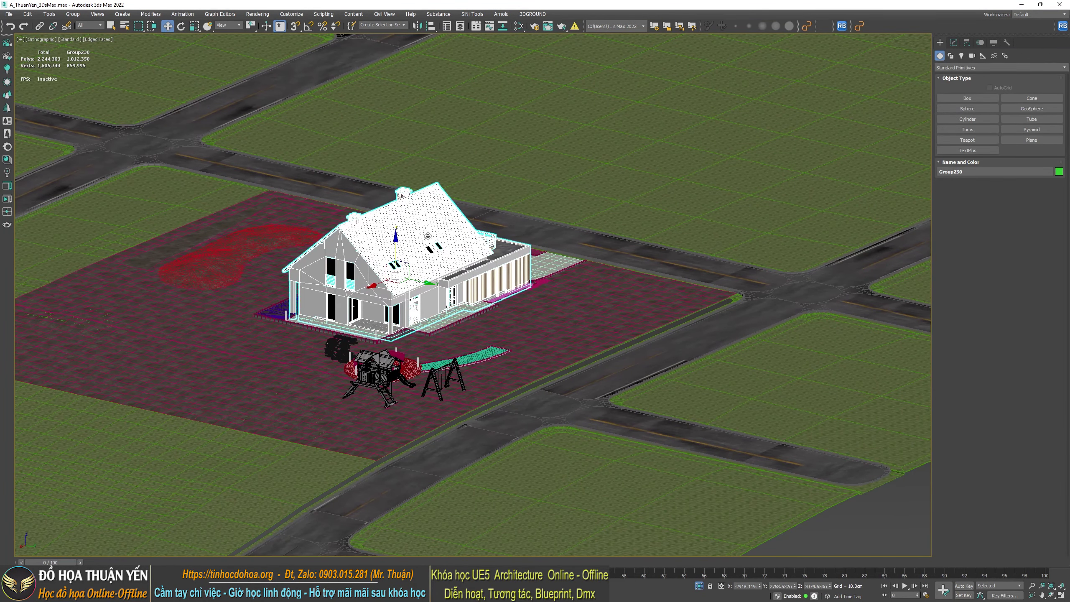
Switch the selection from the house to the road-and-ground group Group231 and open the File menu
{"action": "left_click", "coordinate": [596, 230]}
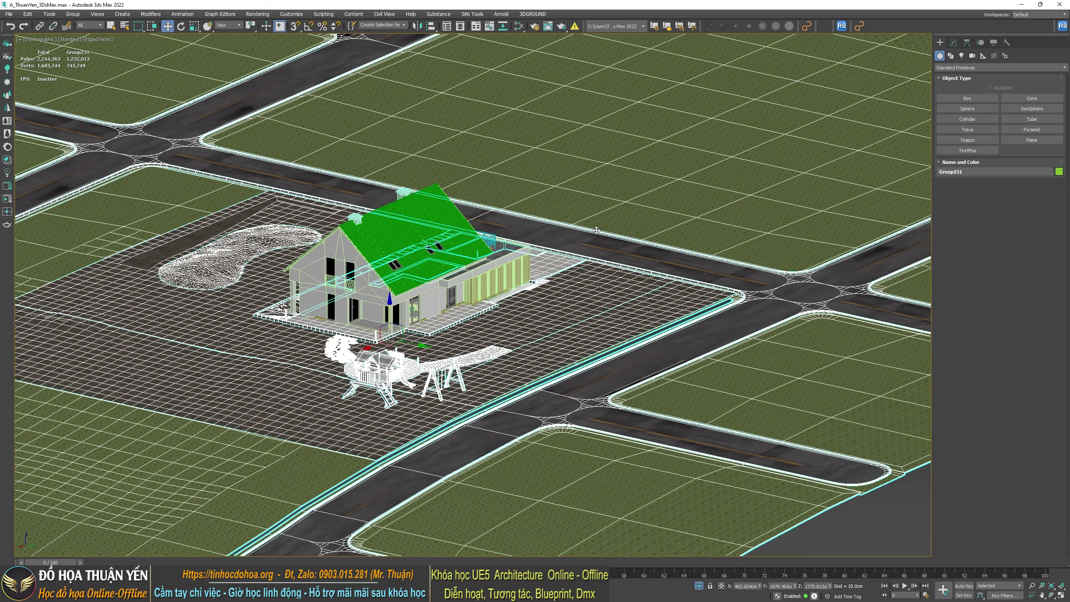
{"action": "left_click", "coordinate": [414, 240]}
{"action": "right_click", "coordinate": [411, 234]}
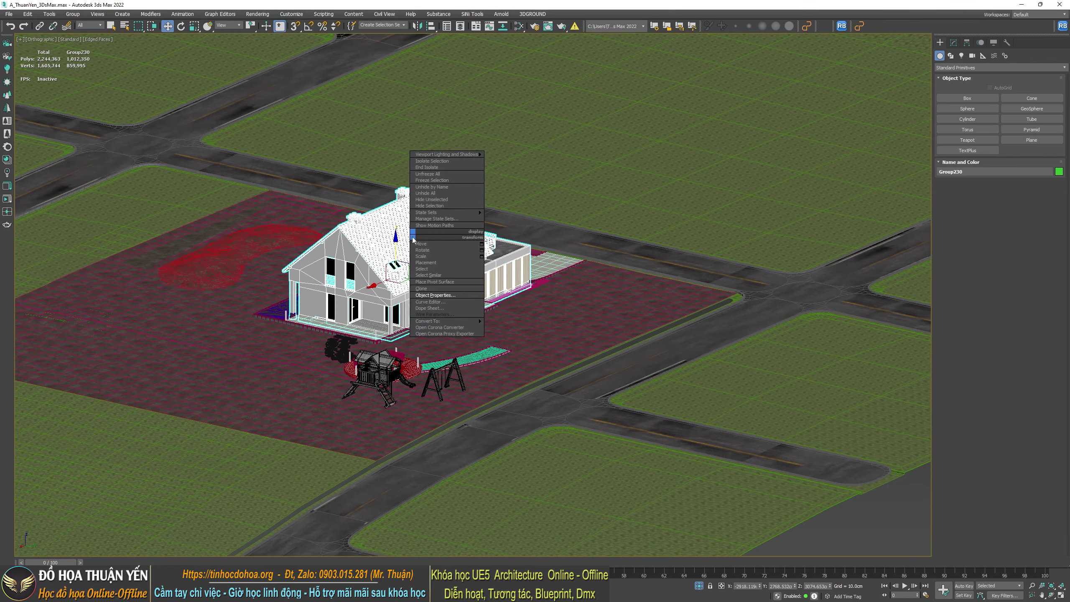
{"action": "mouse_move", "coordinate": [429, 212]}
{"action": "scroll", "coordinate": [443, 305], "scroll_direction": "down", "scroll_amount": 10}
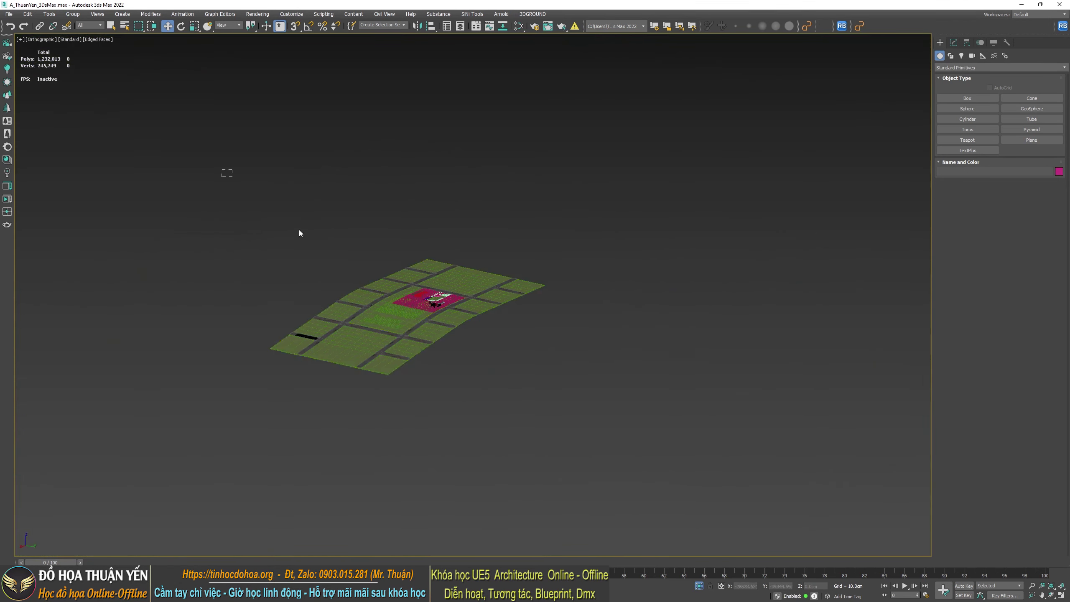
{"action": "left_click", "coordinate": [421, 312]}
{"action": "scroll", "coordinate": [409, 319], "scroll_direction": "up", "scroll_amount": 5}
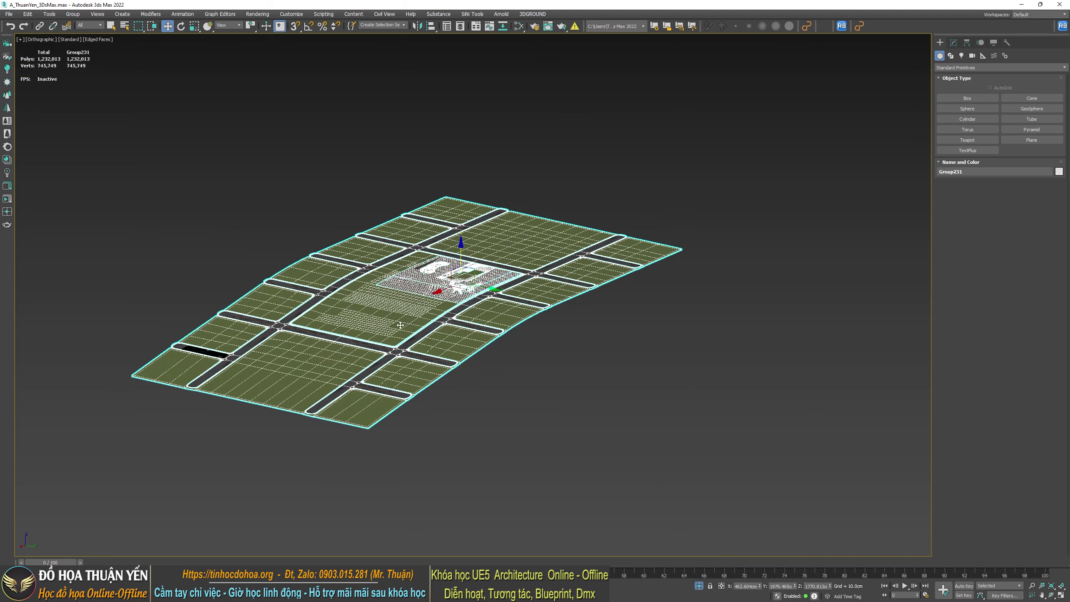
{"action": "left_click", "coordinate": [10, 15]}
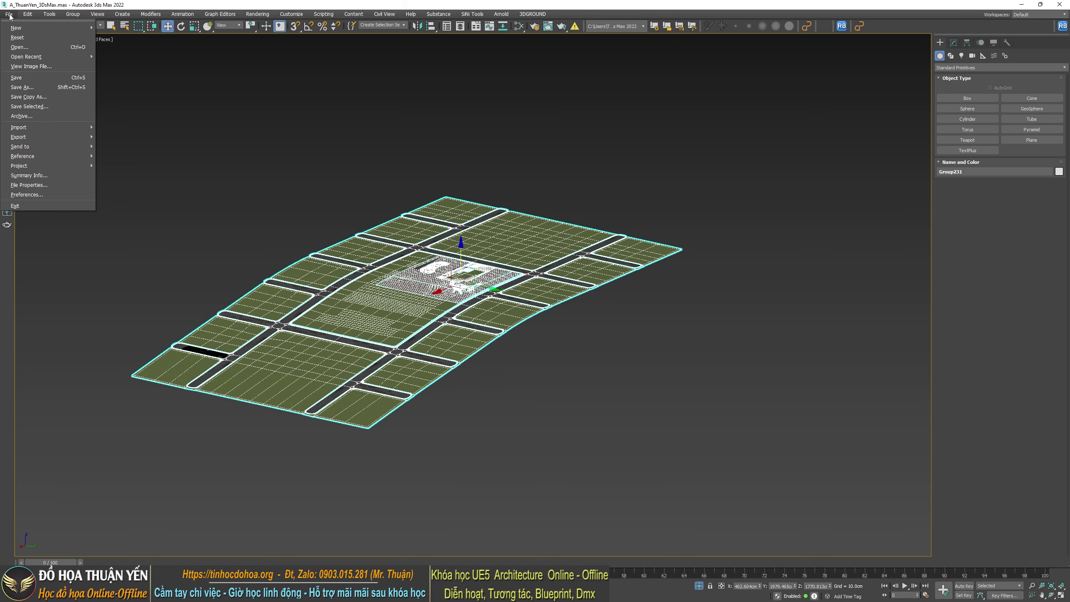
Export Selected Group231 as Datasmith file L into the 3DsMax folder with default options
{"action": "mouse_move", "coordinate": [57, 137]}
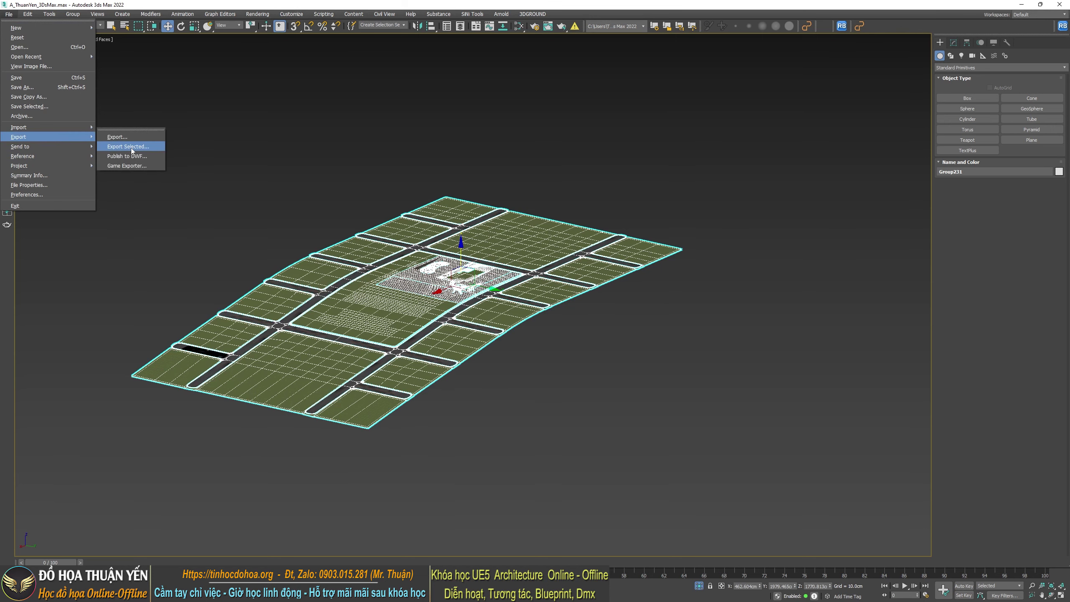
{"action": "left_click", "coordinate": [133, 151]}
{"action": "type", "text": "LG"}
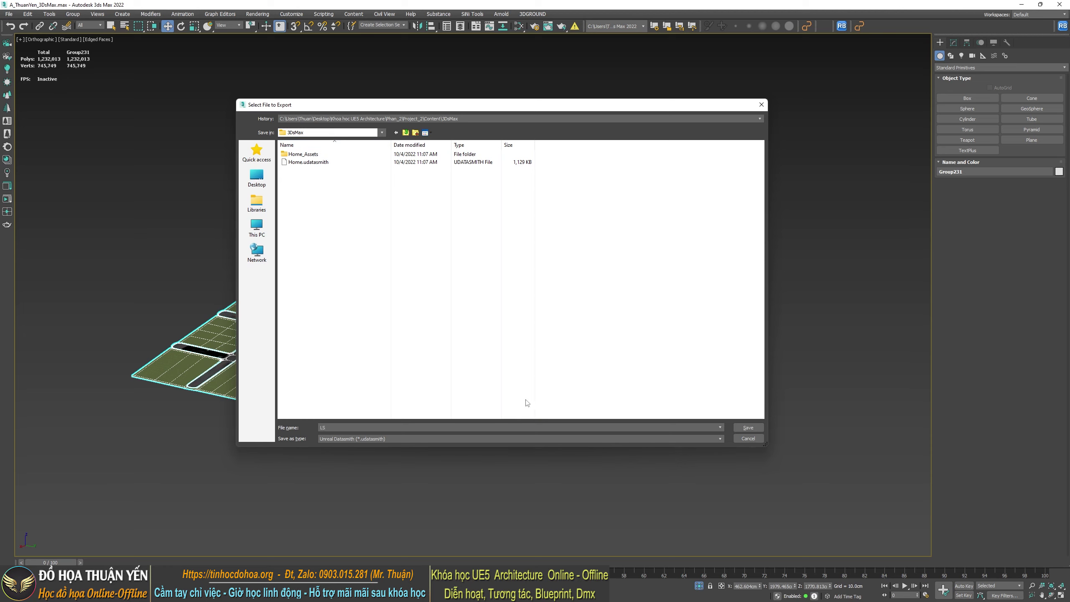
{"action": "left_click", "coordinate": [747, 430]}
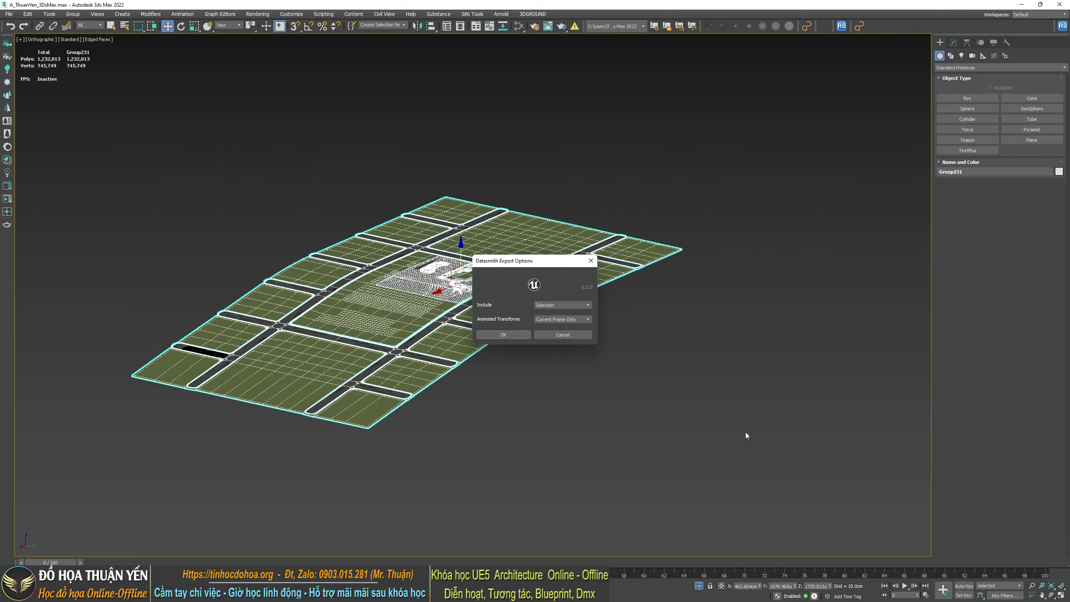
{"action": "left_click", "coordinate": [518, 335]}
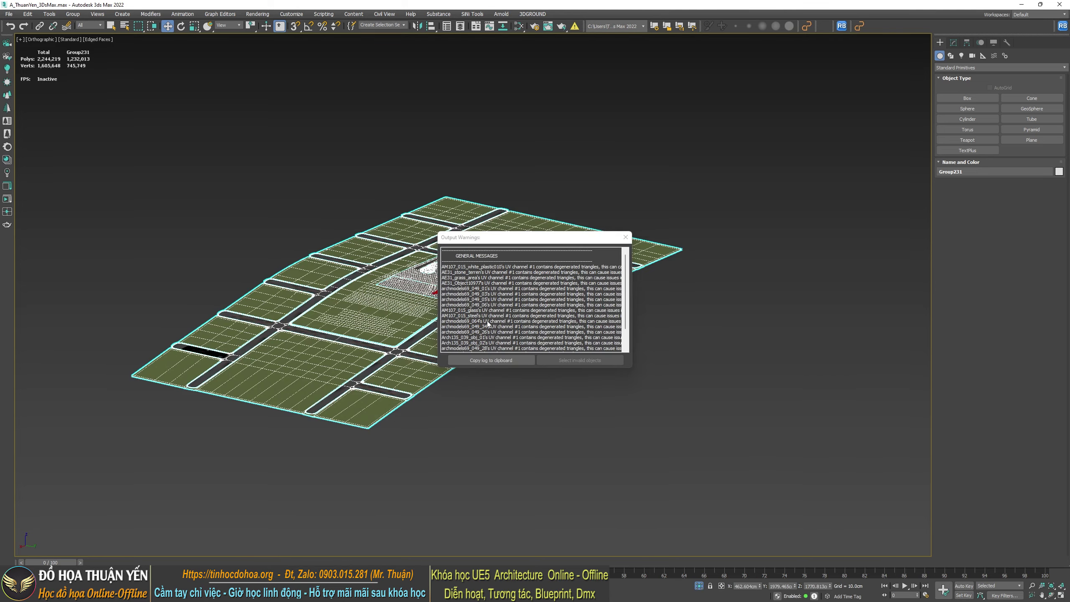
Review the degenerate-UV export warnings, then close the warnings window
{"action": "scroll", "coordinate": [489, 320], "scroll_direction": "down", "scroll_amount": 2}
{"action": "scroll", "coordinate": [512, 317], "scroll_direction": "down", "scroll_amount": 2}
{"action": "scroll", "coordinate": [569, 330], "scroll_direction": "up", "scroll_amount": 2}
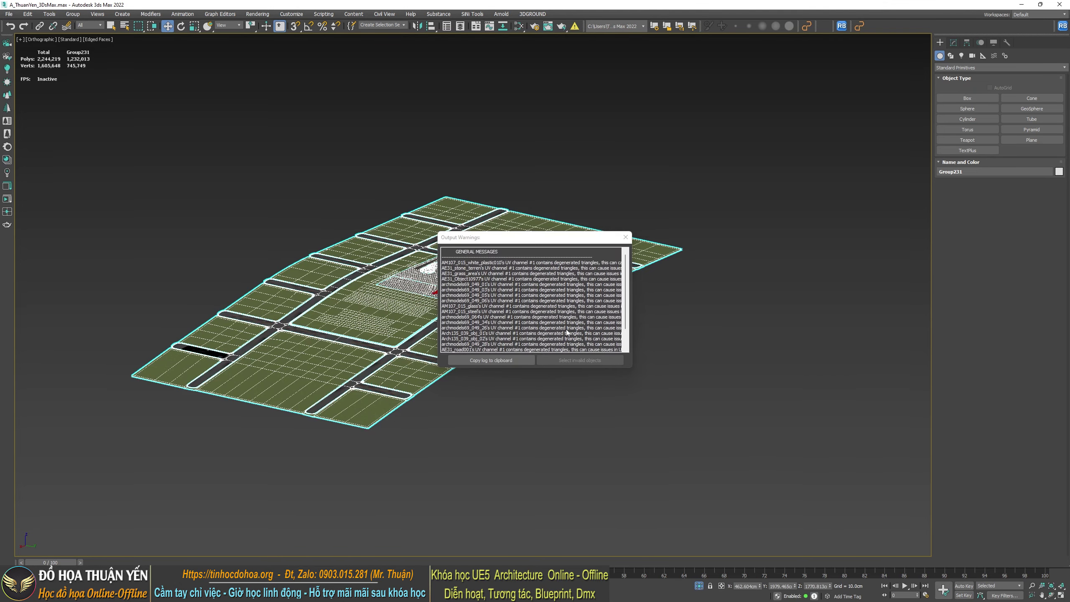
{"action": "scroll", "coordinate": [567, 332], "scroll_direction": "up", "scroll_amount": 2}
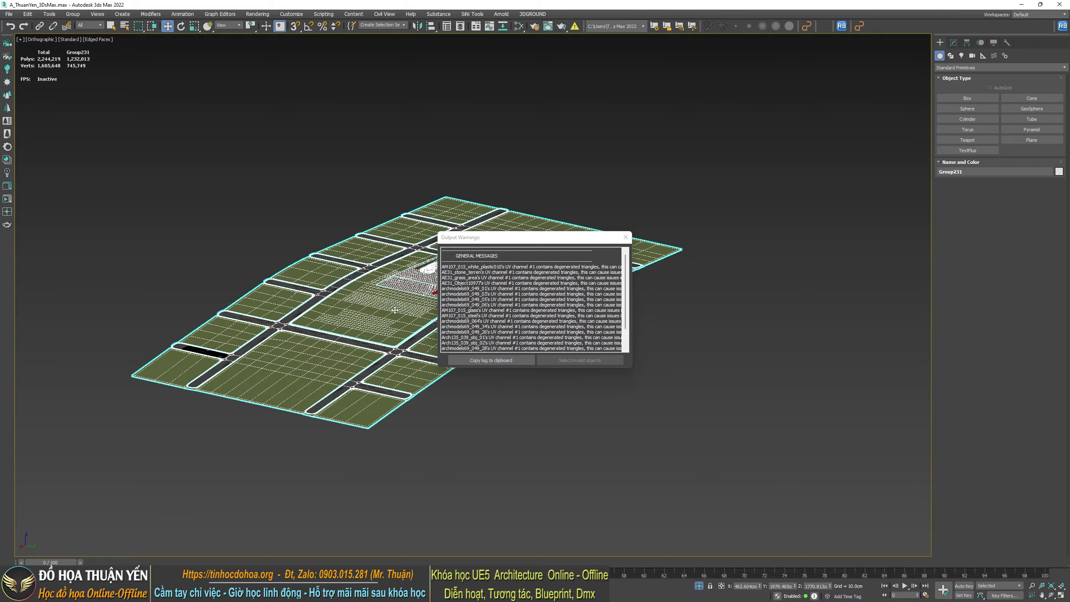
{"action": "scroll", "coordinate": [375, 307], "scroll_direction": "up", "scroll_amount": 2}
{"action": "scroll", "coordinate": [361, 300], "scroll_direction": "up", "scroll_amount": 4}
{"action": "middle_click_drag", "start_coordinate": [369, 286], "coordinate": [142, 386]}
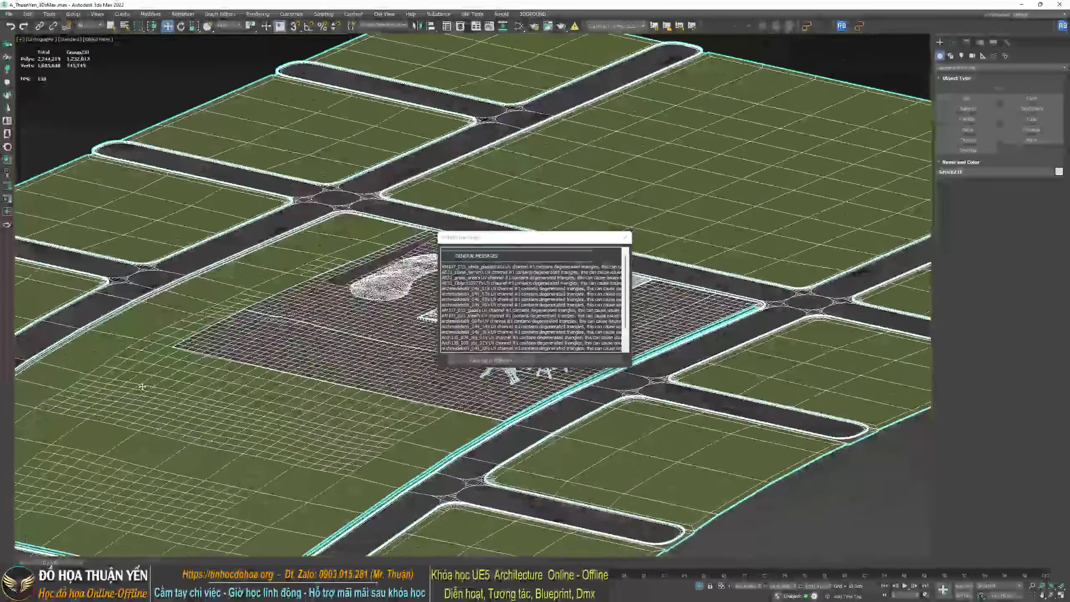
{"action": "scroll", "coordinate": [391, 409], "scroll_direction": "up", "scroll_amount": 4}
{"action": "middle_click_drag", "start_coordinate": [632, 338], "coordinate": [380, 367]}
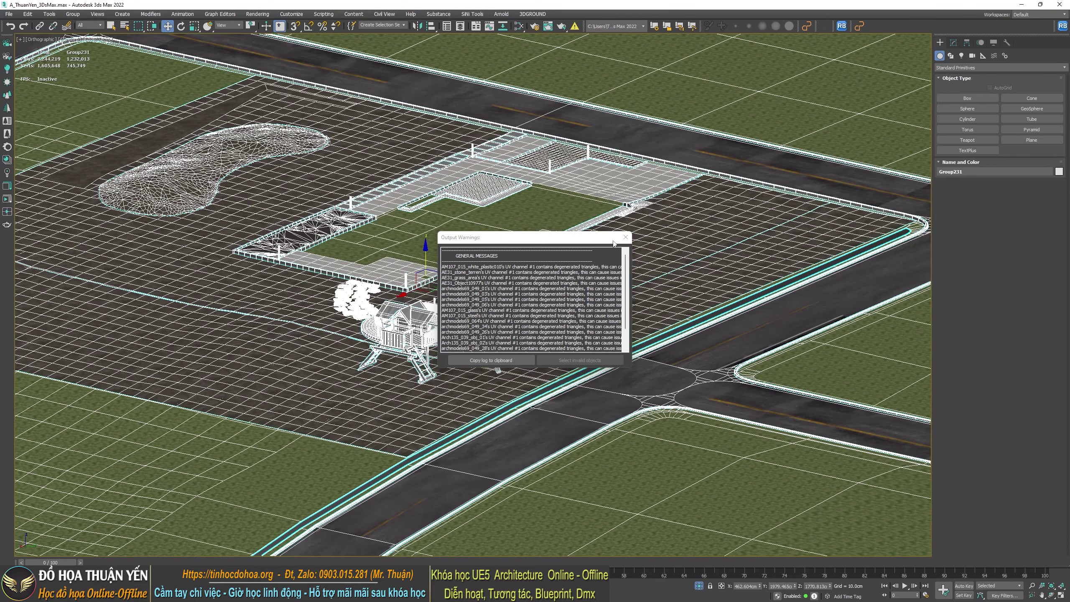
{"action": "left_click", "coordinate": [625, 237]}
Zoom extents on the site and Unhide All to show the hidden centre object
{"action": "key", "text": "z"}
{"action": "right_click", "coordinate": [630, 129]}
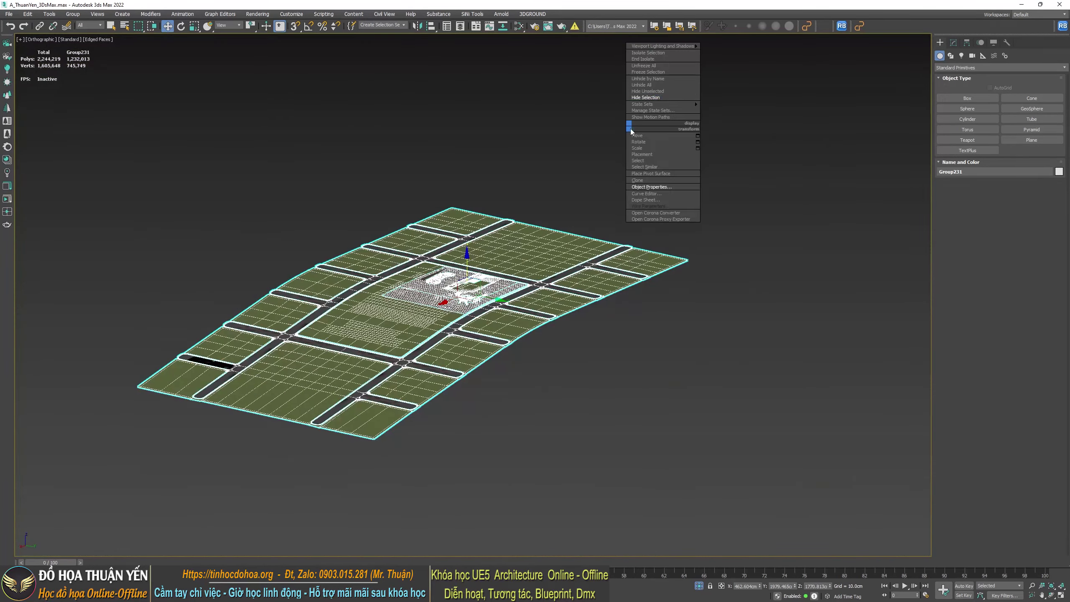
{"action": "left_click", "coordinate": [641, 85]}
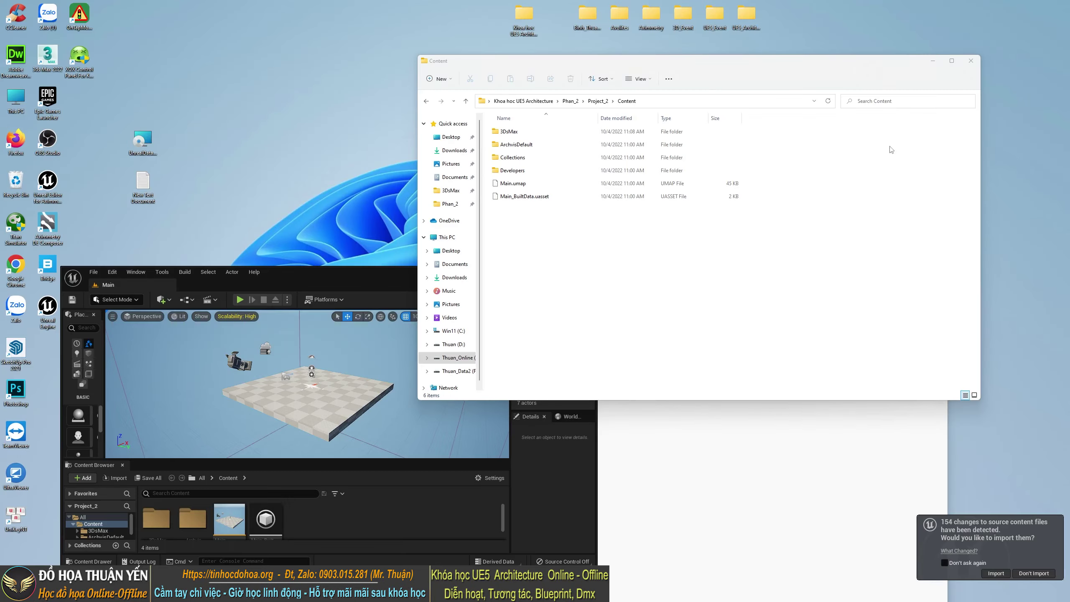
Bring the Unreal Editor window in front of File Explorer, maximized
{"action": "double_click", "coordinate": [352, 281]}
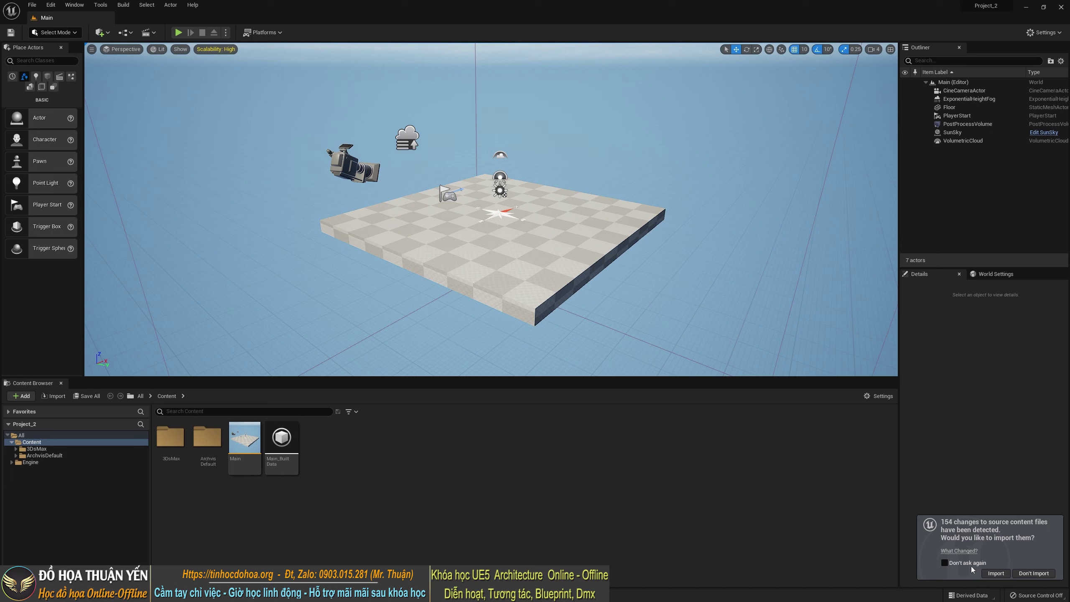
Decline importing the changed source files and dismiss the add-content menu
{"action": "left_click", "coordinate": [1035, 574]}
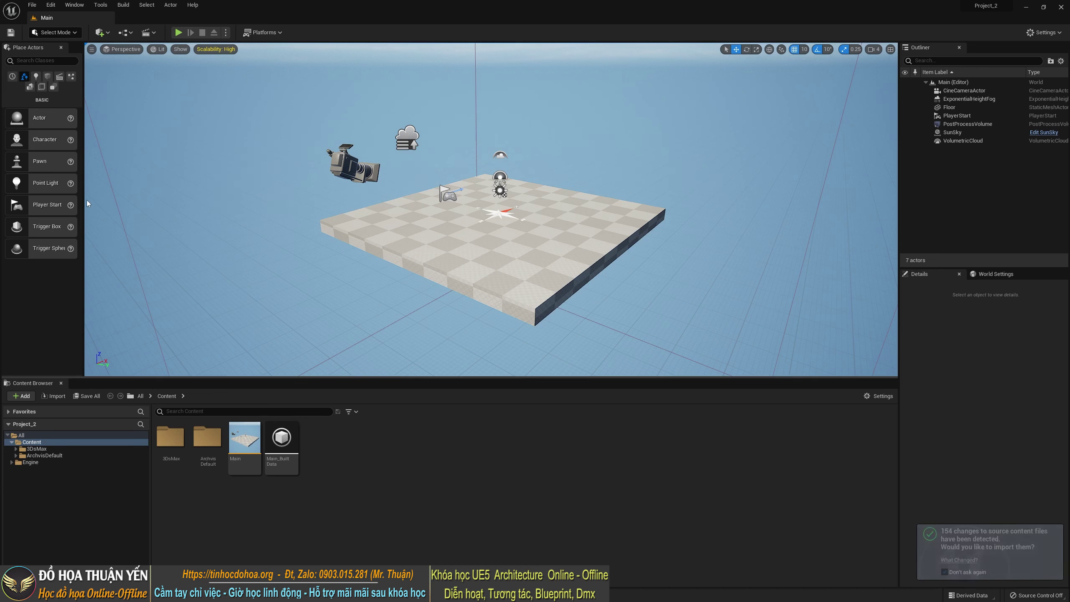
{"action": "left_click", "coordinate": [105, 34]}
{"action": "mouse_move", "coordinate": [136, 104]}
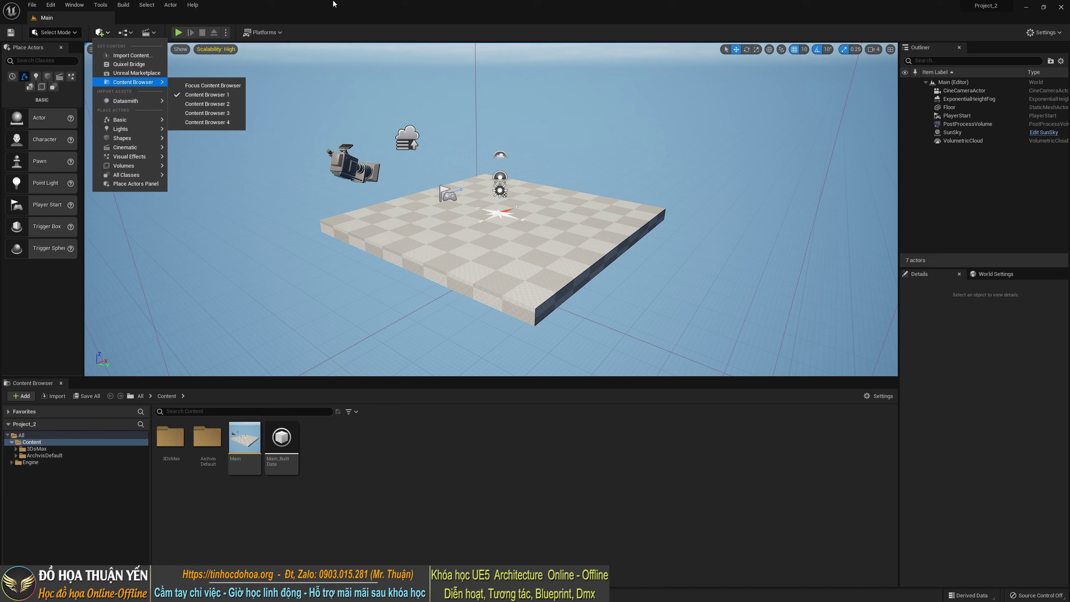
{"action": "key", "text": "Escape"}
In Project Settings, search 'touch' and enable Always Show Touch Interface
{"action": "left_click", "coordinate": [51, 5]}
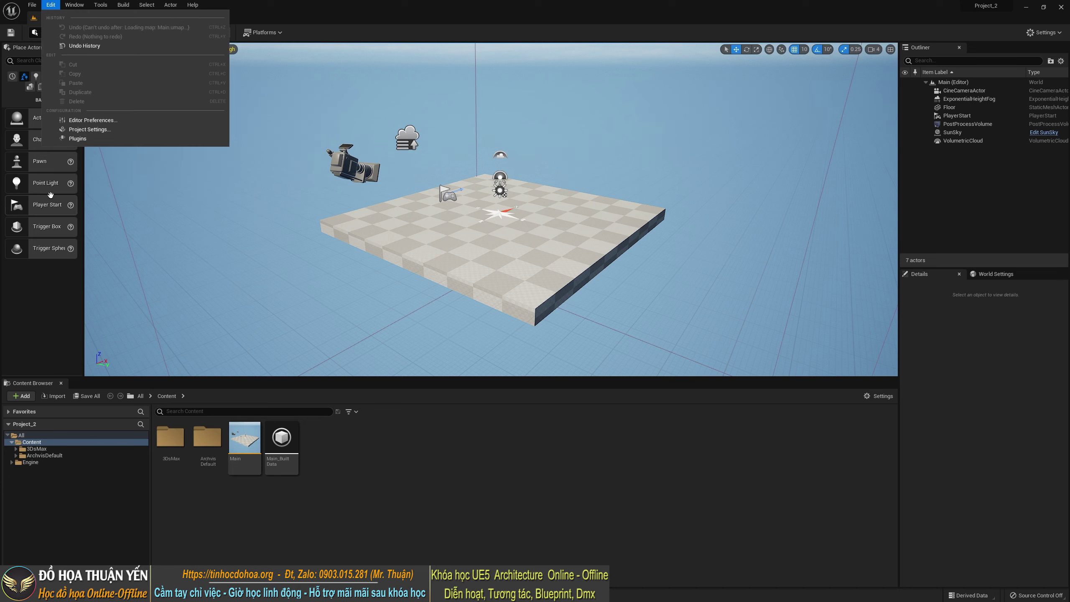
{"action": "left_click", "coordinate": [114, 131]}
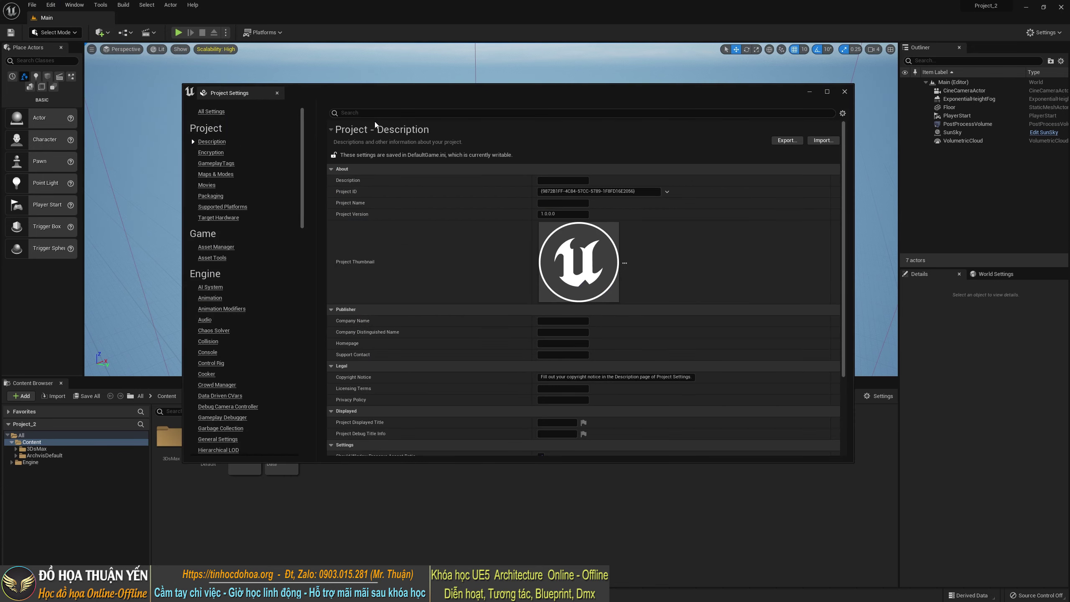
{"action": "left_click", "coordinate": [378, 116]}
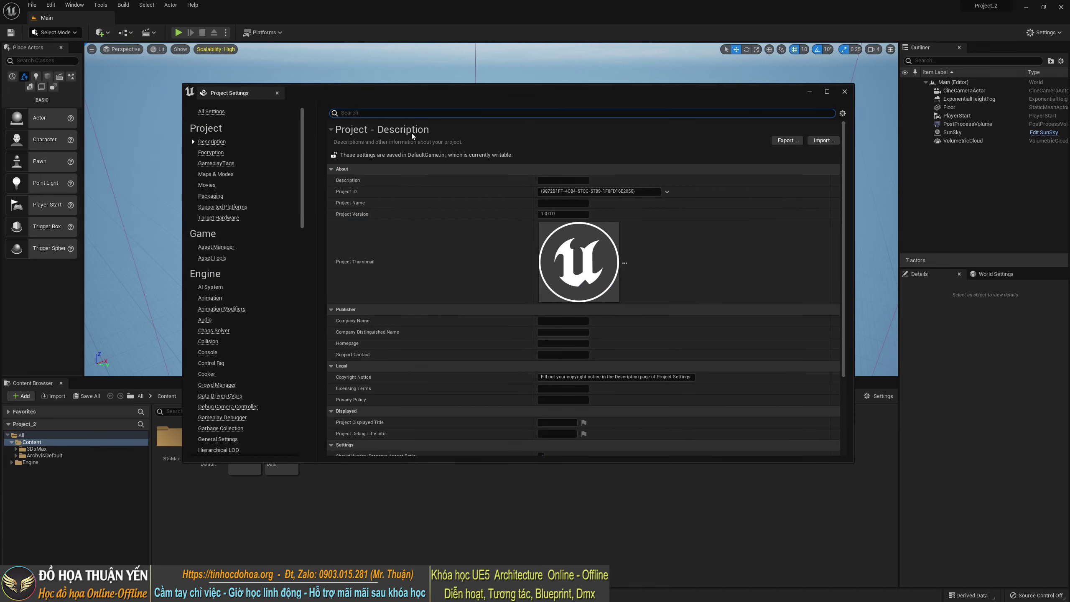
{"action": "type", "text": "touch"}
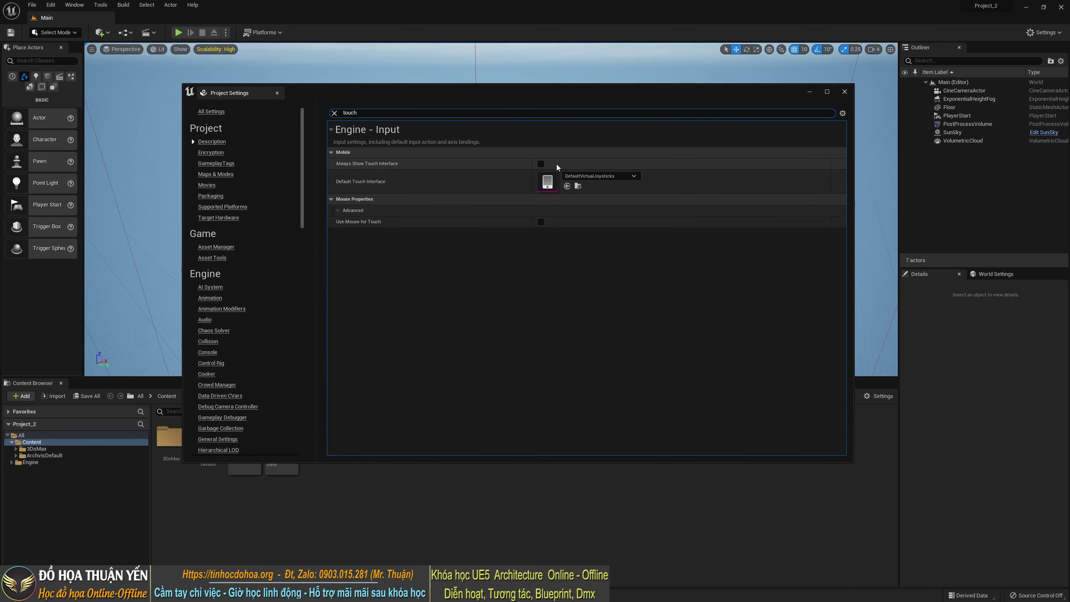
{"action": "left_click", "coordinate": [541, 165]}
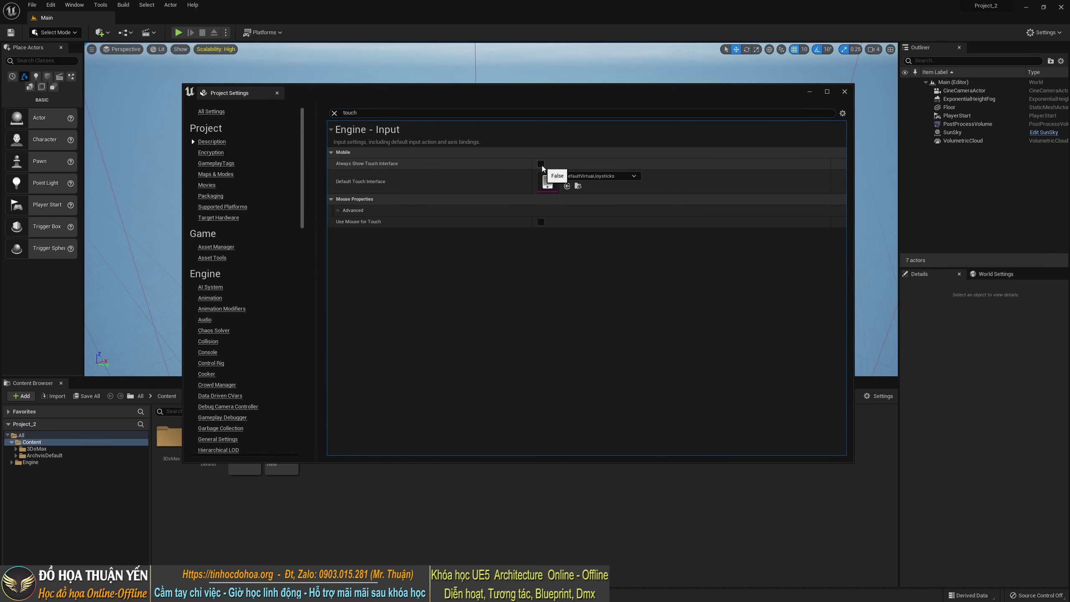
{"action": "left_click", "coordinate": [277, 93]}
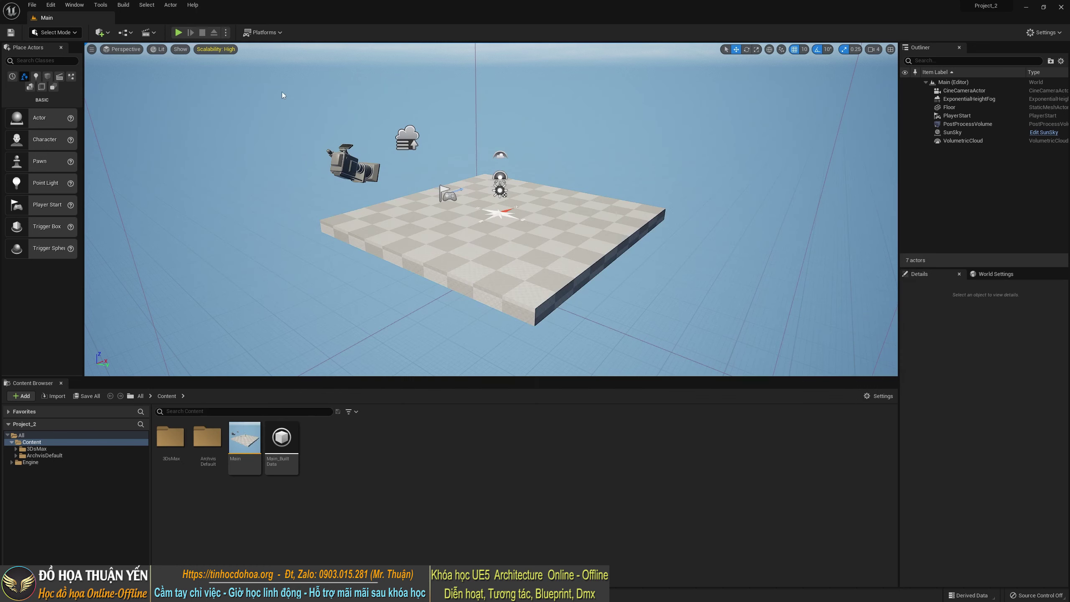
{"action": "left_click", "coordinate": [182, 33]}
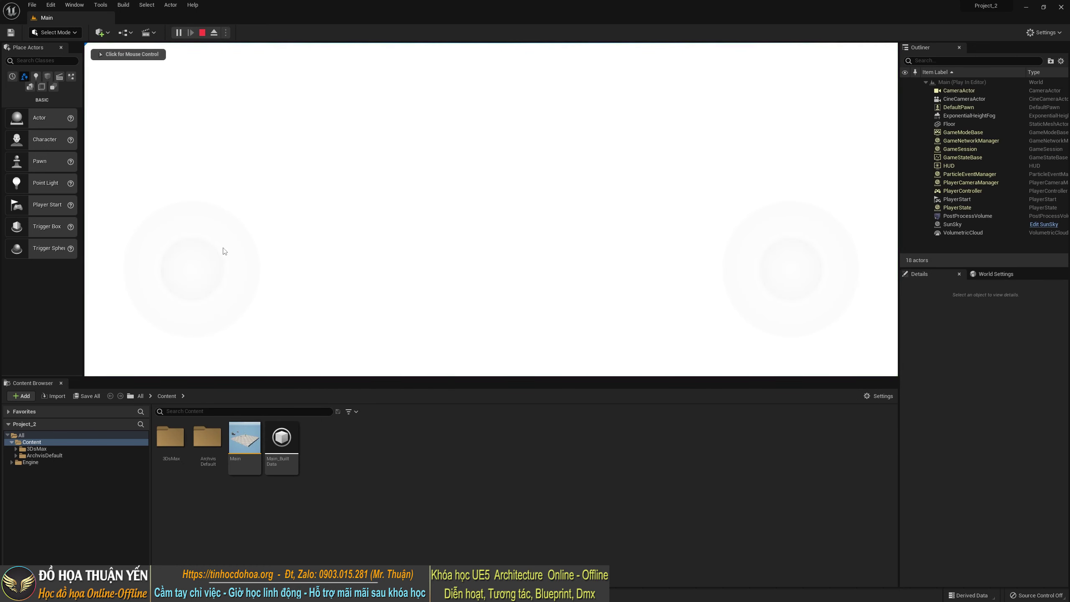
{"action": "left_click", "coordinate": [196, 260]}
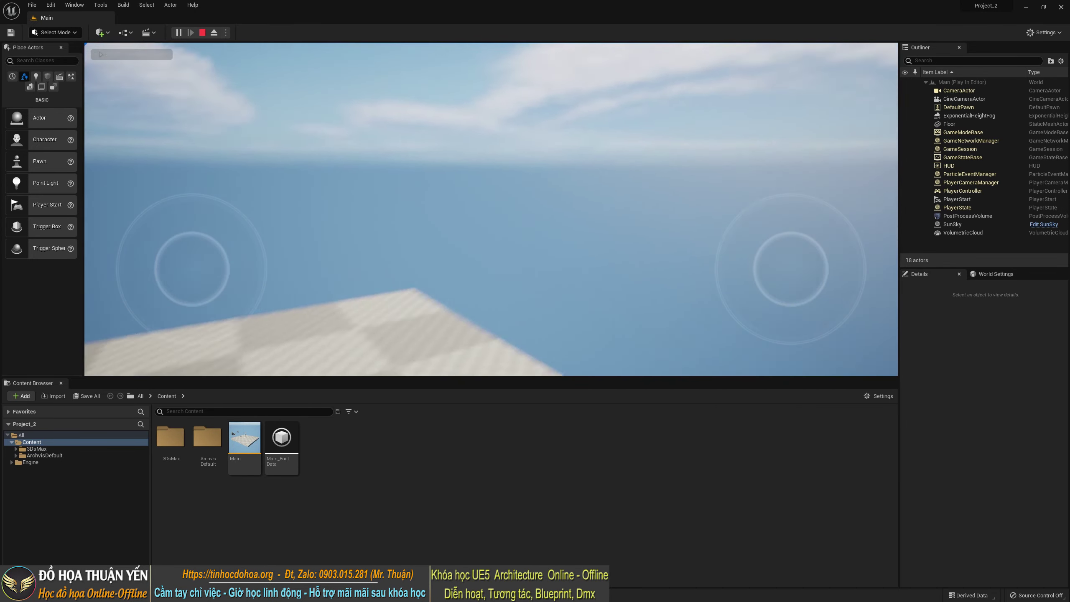
{"action": "key", "text": "Escape"}
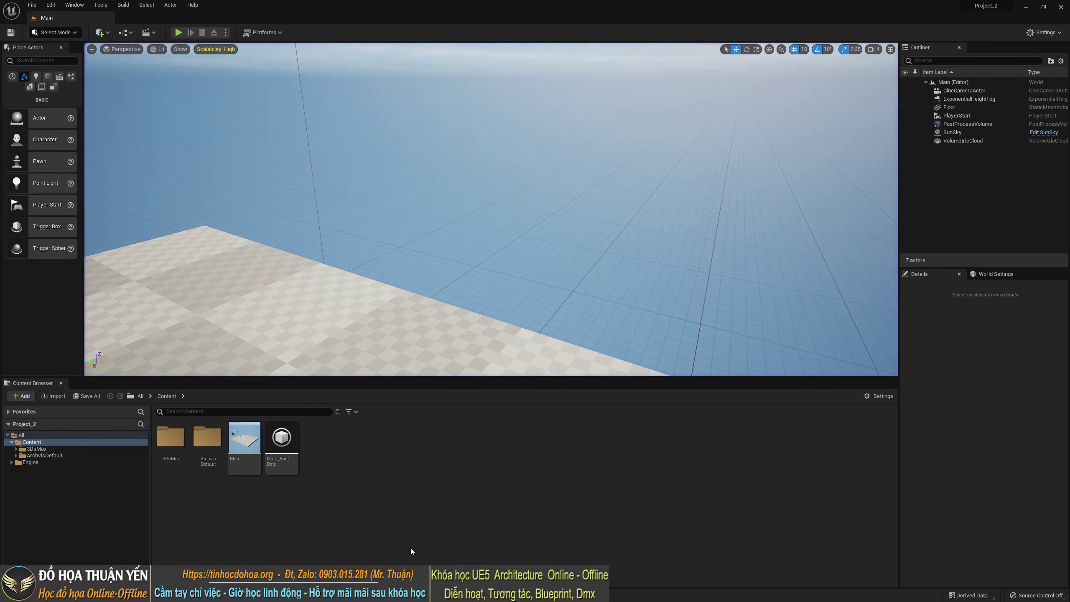
{"action": "left_click", "coordinate": [51, 5]}
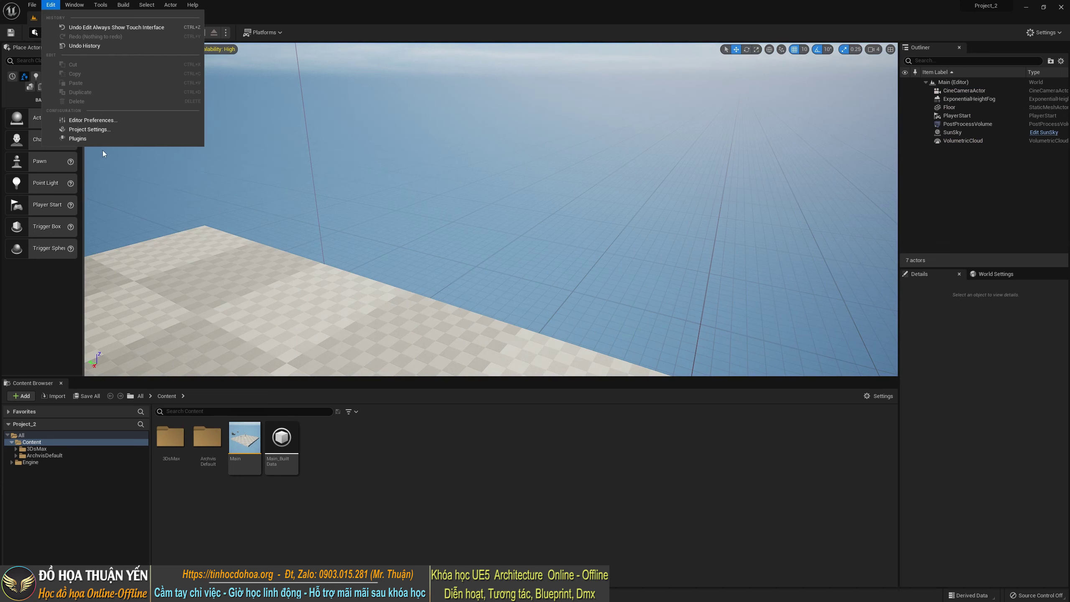
{"action": "left_click", "coordinate": [121, 130]}
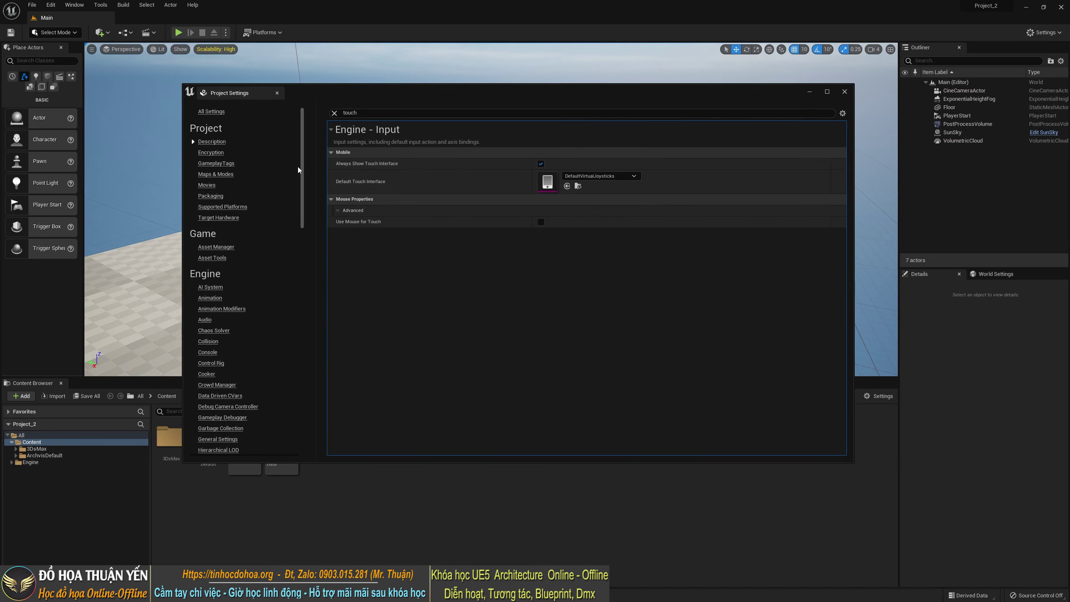
{"action": "scroll", "coordinate": [253, 360], "scroll_direction": "down", "scroll_amount": 2}
{"action": "scroll", "coordinate": [251, 363], "scroll_direction": "down", "scroll_amount": 3}
{"action": "scroll", "coordinate": [250, 363], "scroll_direction": "down", "scroll_amount": 2}
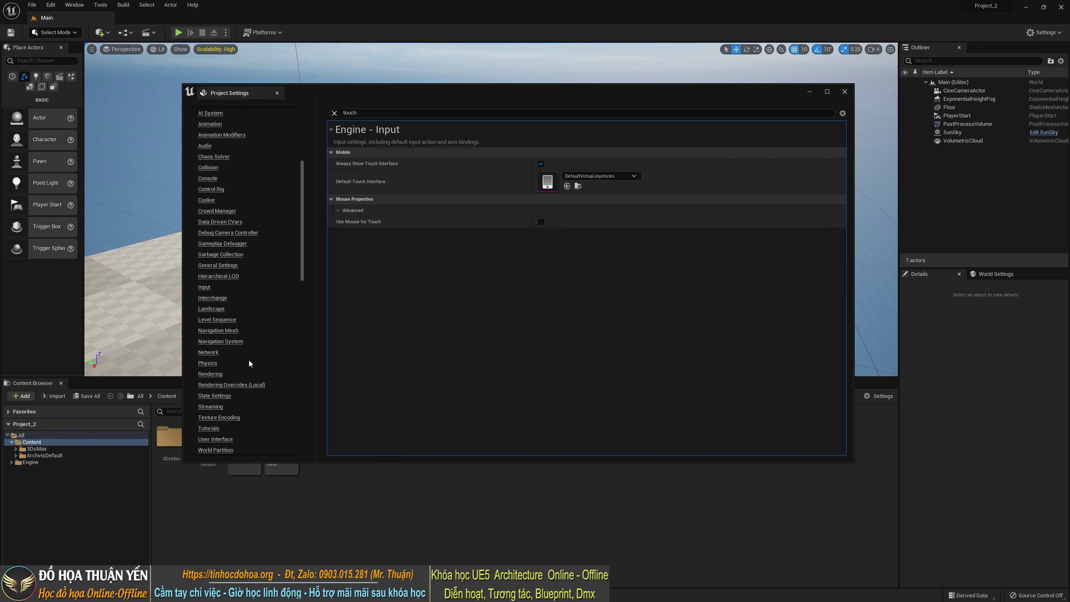
{"action": "scroll", "coordinate": [249, 363], "scroll_direction": "down", "scroll_amount": 1}
{"action": "scroll", "coordinate": [251, 365], "scroll_direction": "down", "scroll_amount": 3}
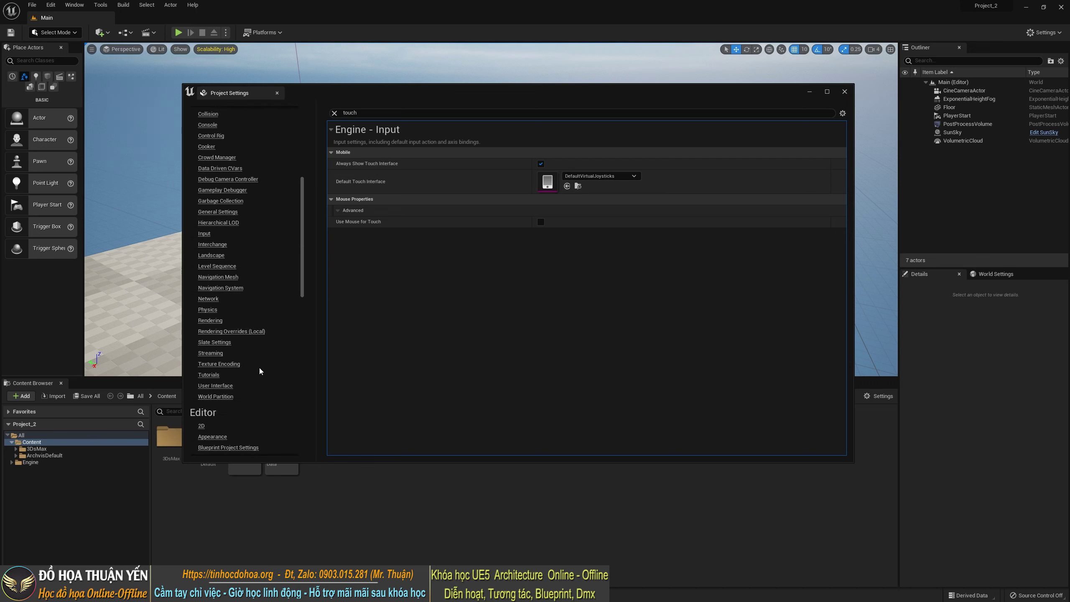
{"action": "scroll", "coordinate": [259, 369], "scroll_direction": "up", "scroll_amount": 2}
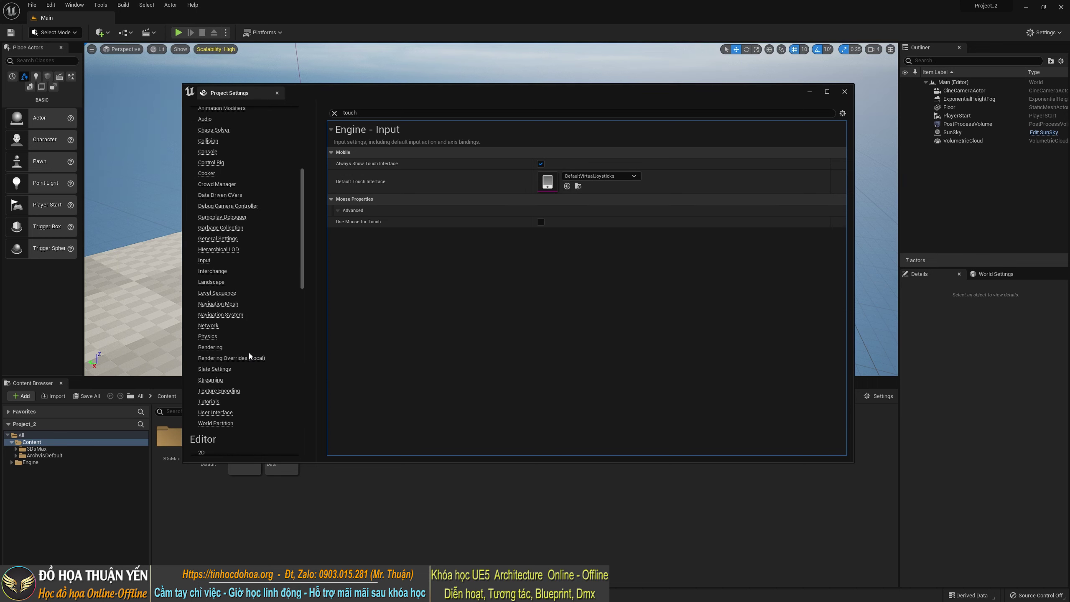
{"action": "scroll", "coordinate": [249, 357], "scroll_direction": "down", "scroll_amount": 1}
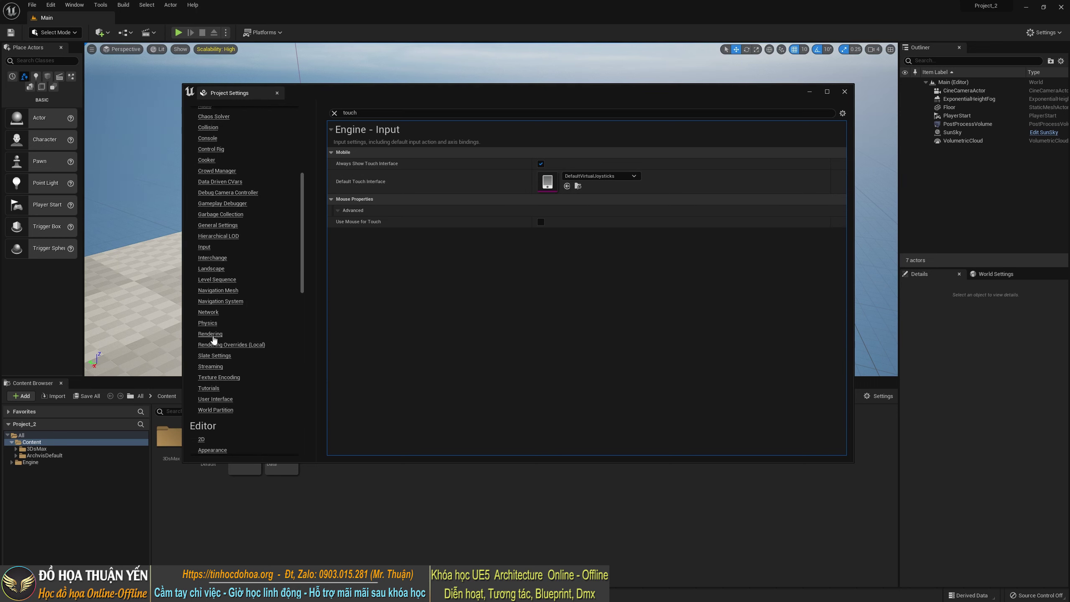
{"action": "left_click", "coordinate": [213, 337]}
{"action": "scroll", "coordinate": [675, 311], "scroll_direction": "down", "scroll_amount": 2}
{"action": "scroll", "coordinate": [675, 311], "scroll_direction": "down", "scroll_amount": 1}
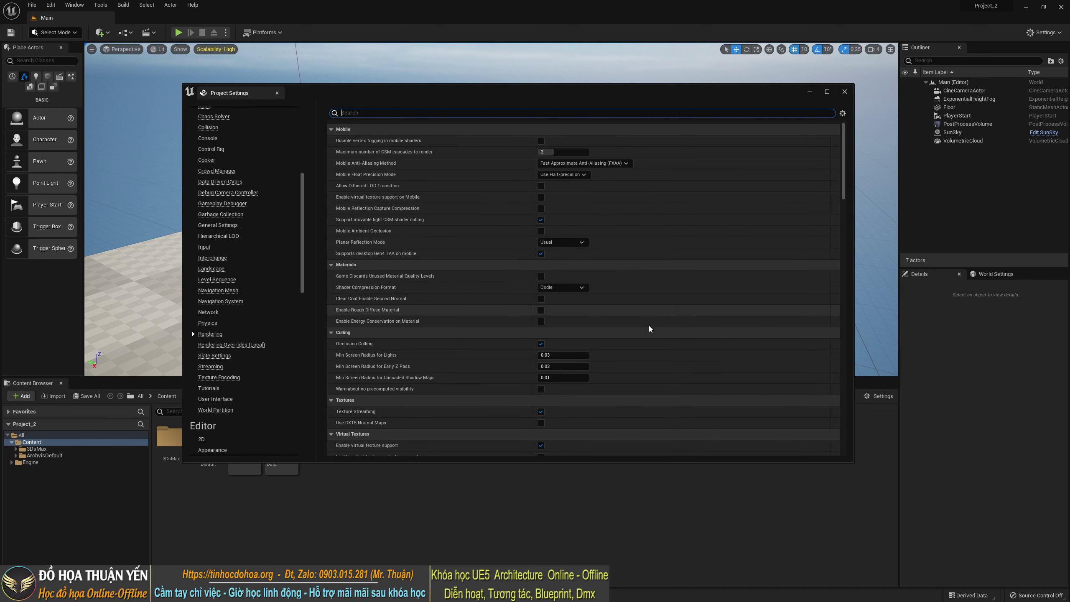
{"action": "scroll", "coordinate": [652, 331], "scroll_direction": "down", "scroll_amount": 2}
{"action": "scroll", "coordinate": [655, 337], "scroll_direction": "down", "scroll_amount": 1}
{"action": "scroll", "coordinate": [666, 340], "scroll_direction": "down", "scroll_amount": 2}
{"action": "scroll", "coordinate": [668, 359], "scroll_direction": "down", "scroll_amount": 1}
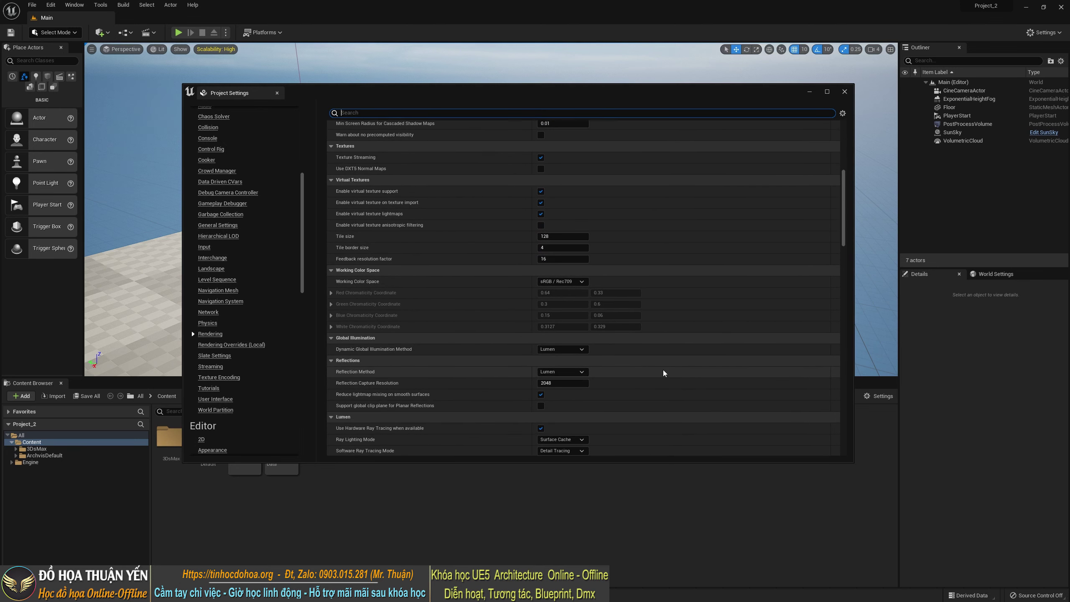
{"action": "scroll", "coordinate": [662, 368], "scroll_direction": "down", "scroll_amount": 1}
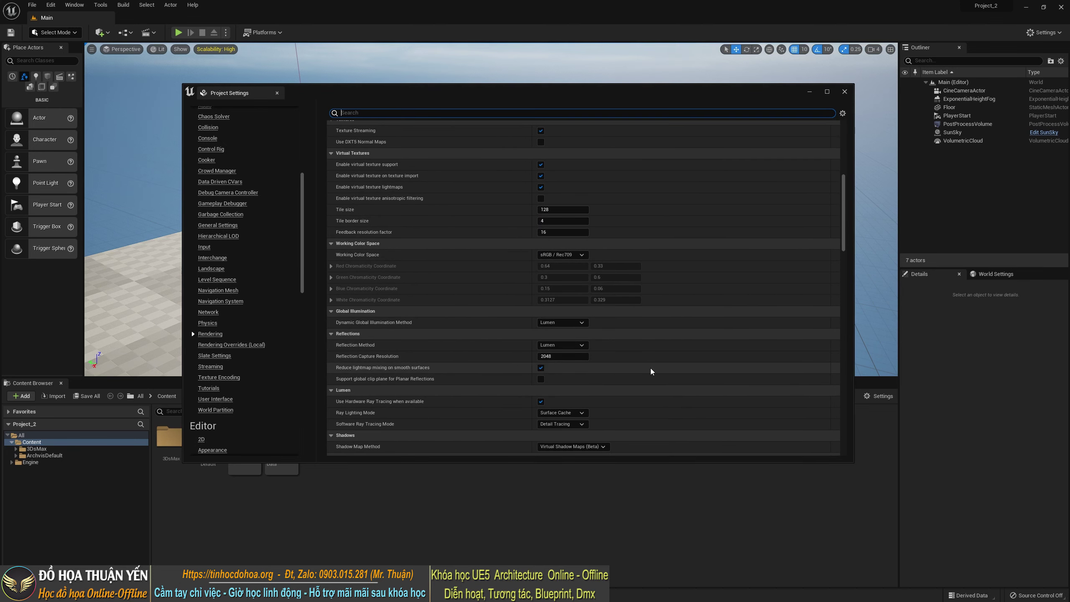
{"action": "scroll", "coordinate": [650, 368], "scroll_direction": "down", "scroll_amount": 1}
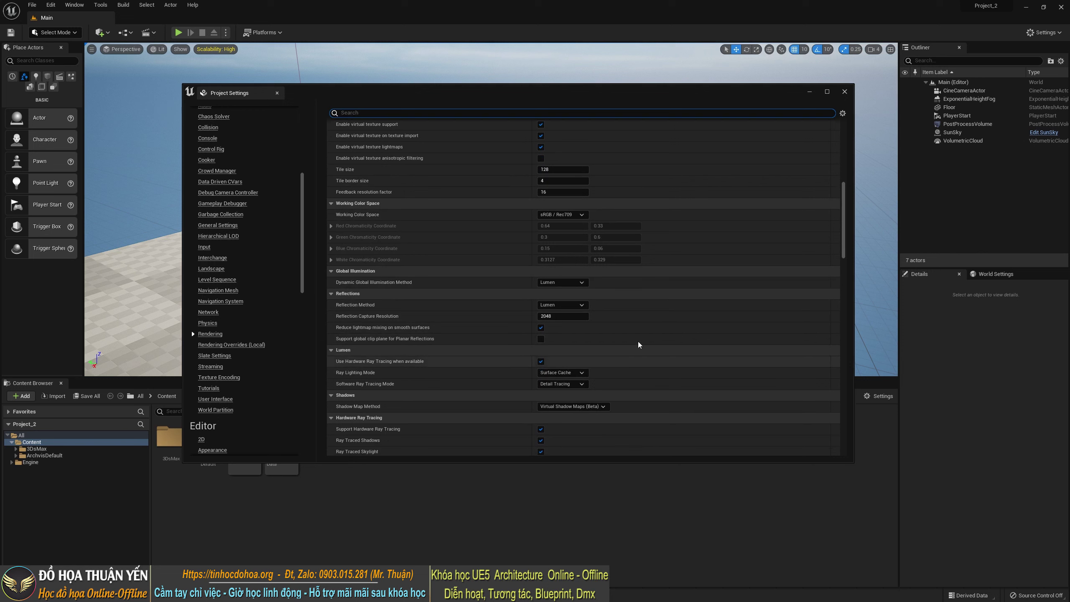
{"action": "left_click", "coordinate": [845, 92]}
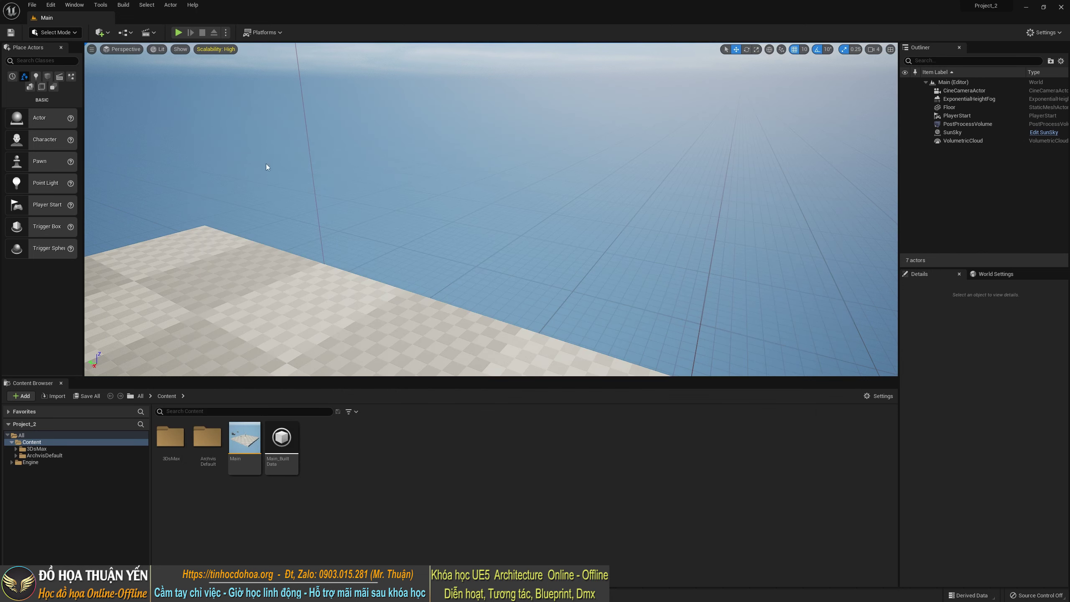
Open the Plugins window filtered by 'datasmith'
{"action": "left_click", "coordinate": [51, 5]}
{"action": "left_click", "coordinate": [84, 140]}
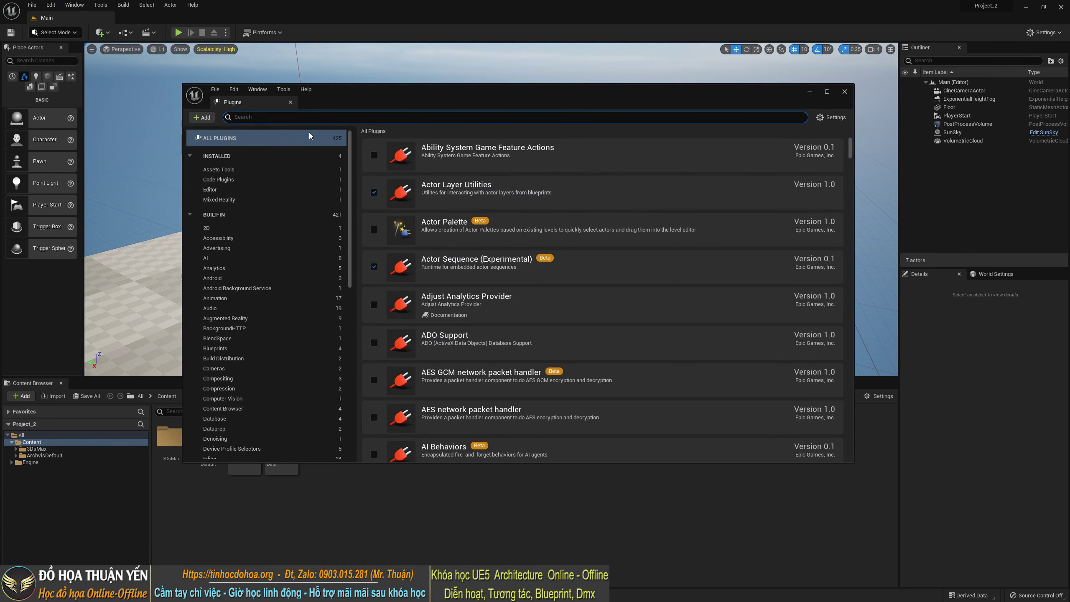
{"action": "type", "text": "data"}
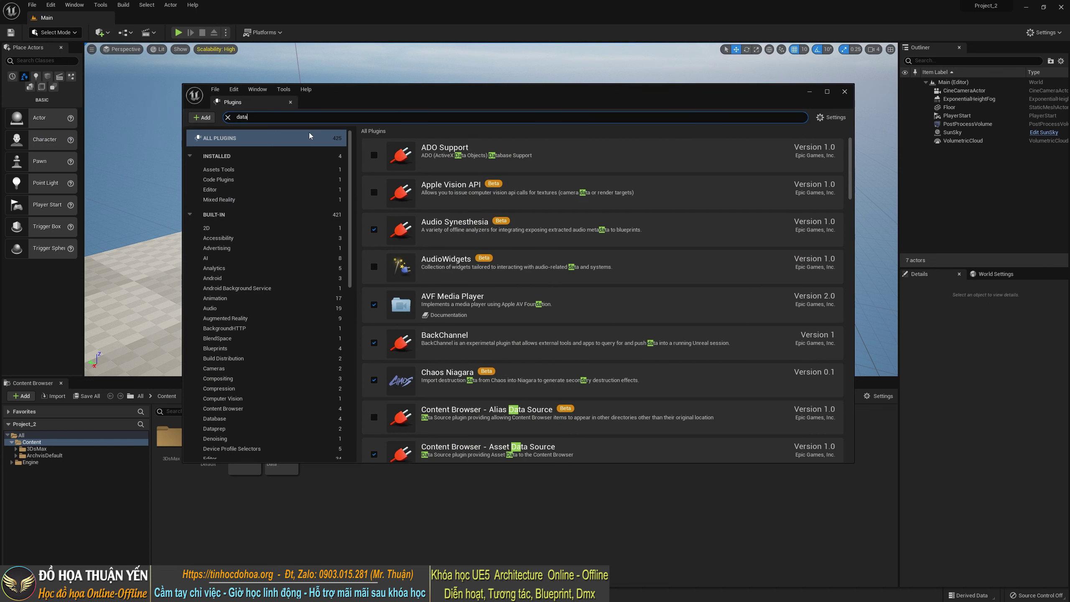
{"action": "type", "text": "smith"}
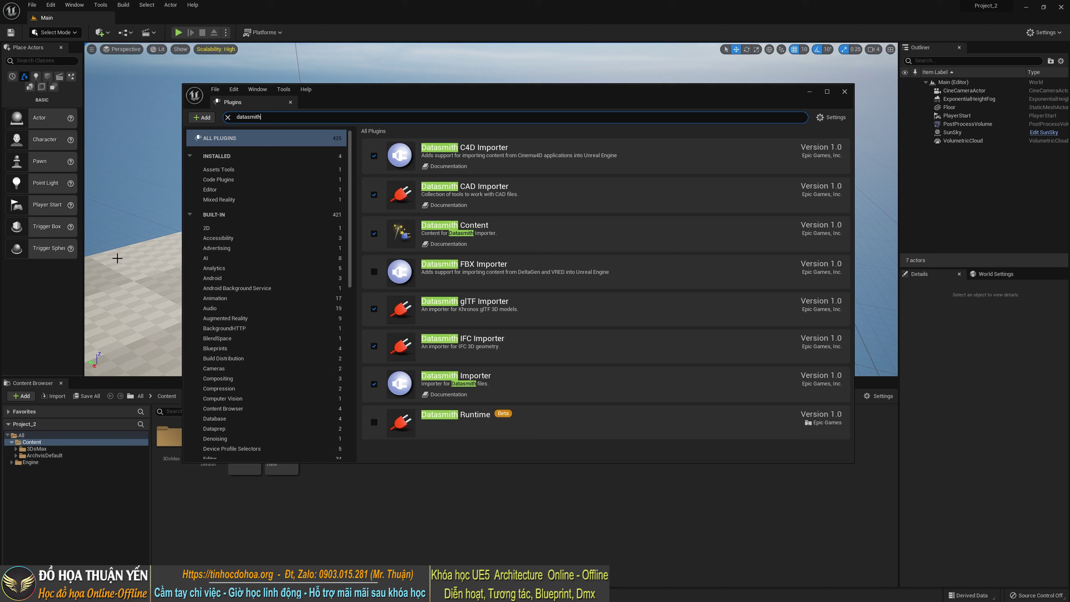
Enable Datasmith FBX Importer and the beta Datasmith Runtime, then restart the editor
{"action": "left_click", "coordinate": [374, 271]}
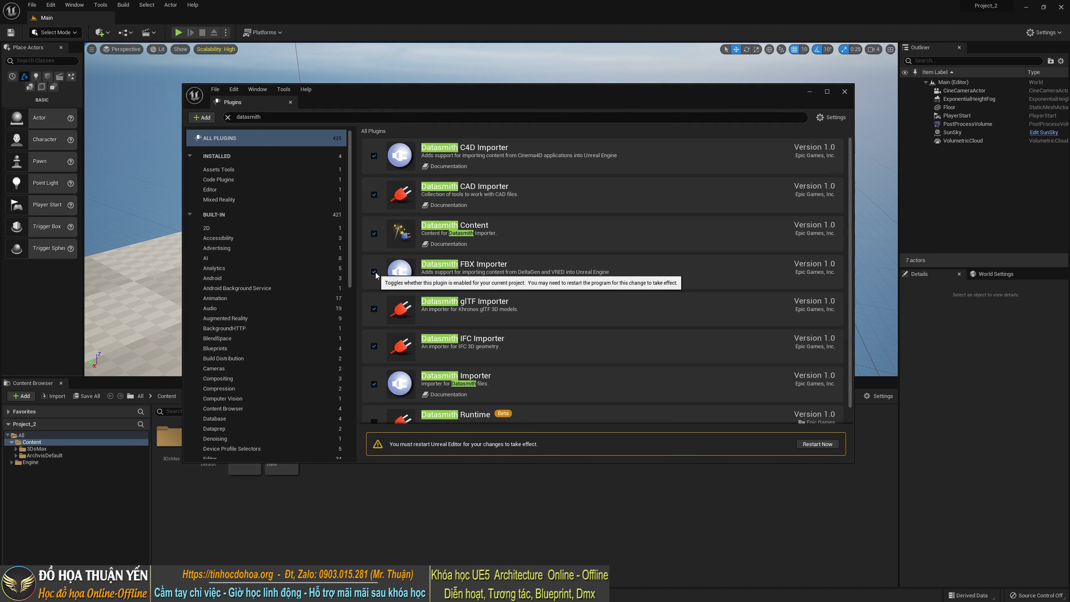
{"action": "scroll", "coordinate": [389, 362], "scroll_direction": "down", "scroll_amount": 1}
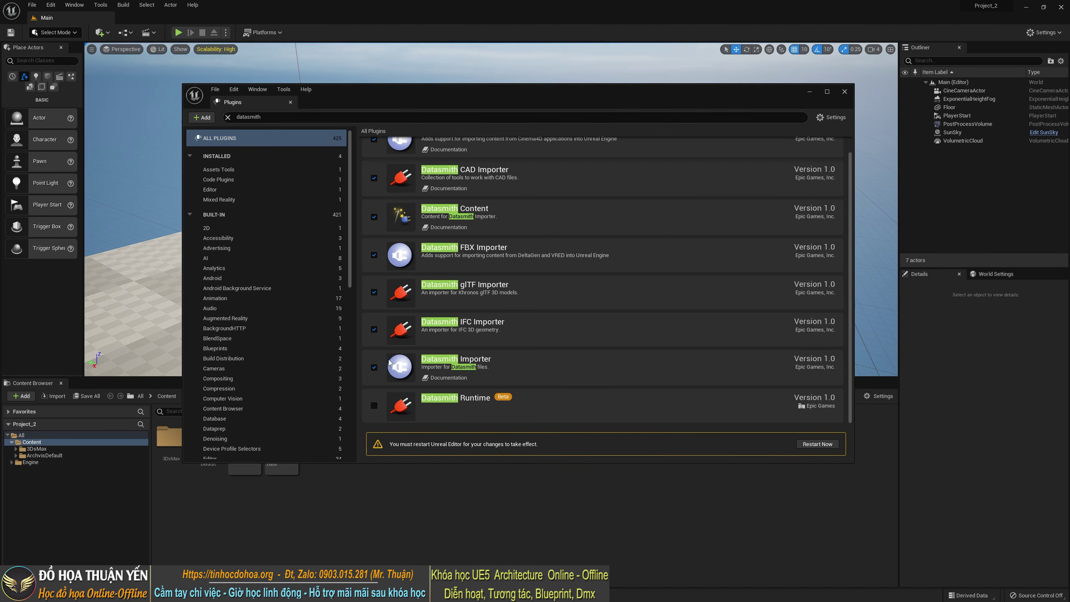
{"action": "left_click", "coordinate": [374, 406]}
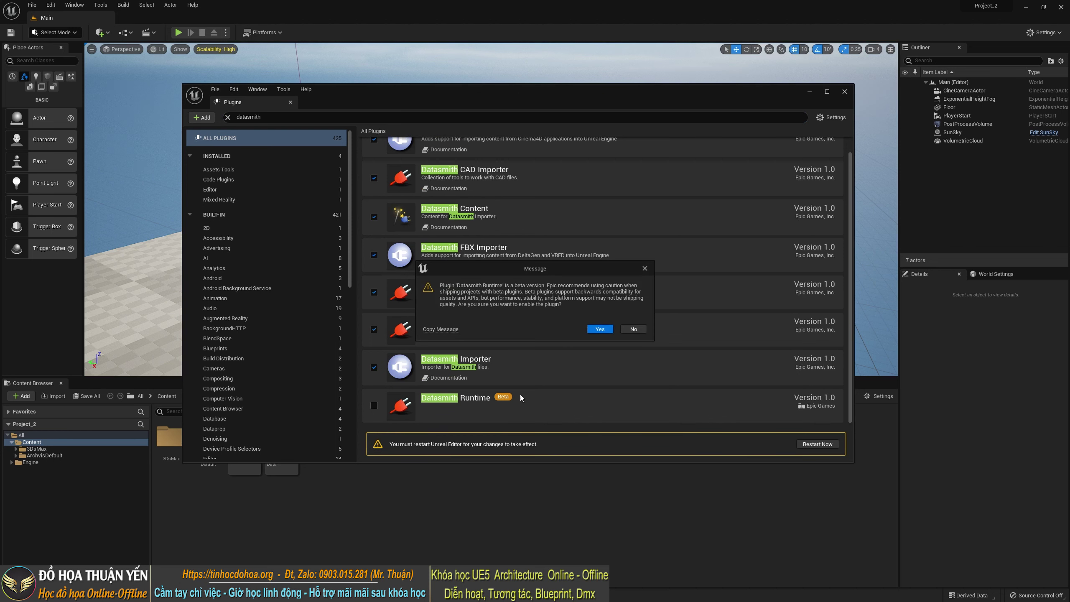
{"action": "left_click", "coordinate": [600, 329]}
{"action": "scroll", "coordinate": [394, 370], "scroll_direction": "up", "scroll_amount": 1}
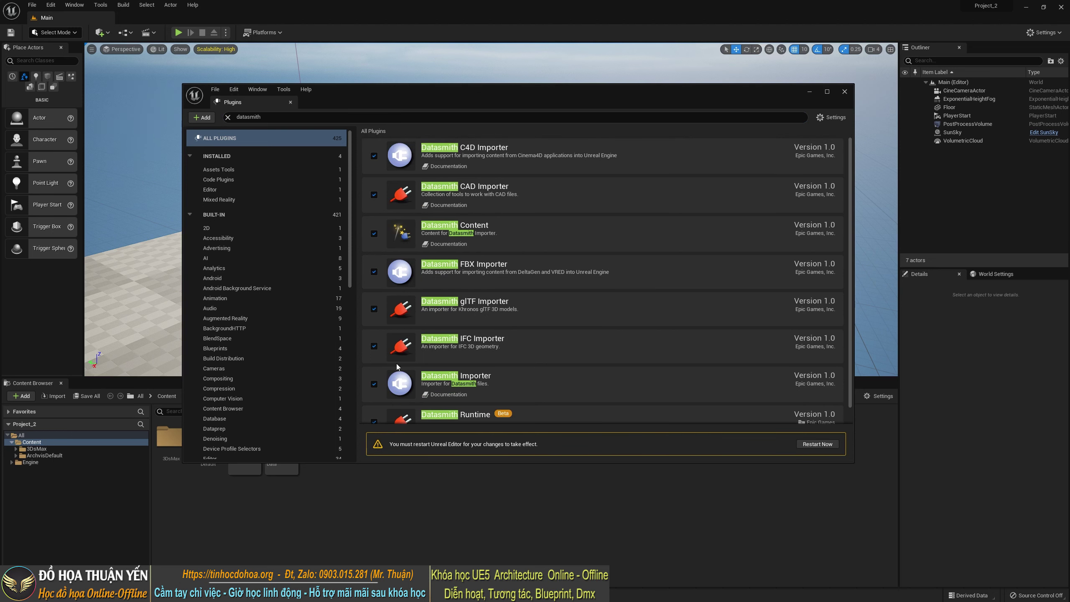
{"action": "scroll", "coordinate": [458, 309], "scroll_direction": "down", "scroll_amount": 1}
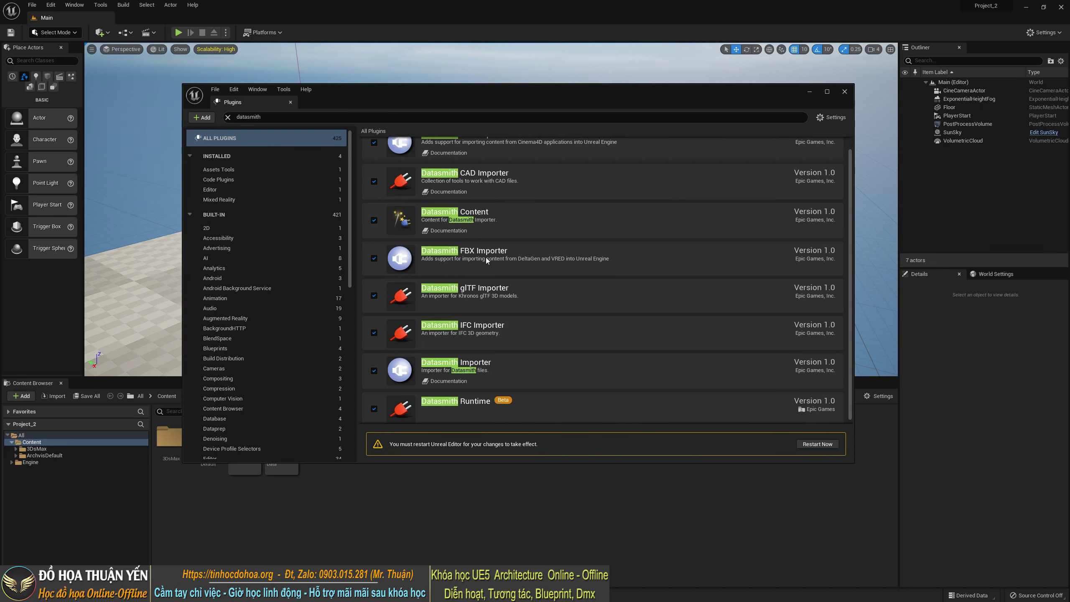
{"action": "scroll", "coordinate": [544, 320], "scroll_direction": "up", "scroll_amount": 1}
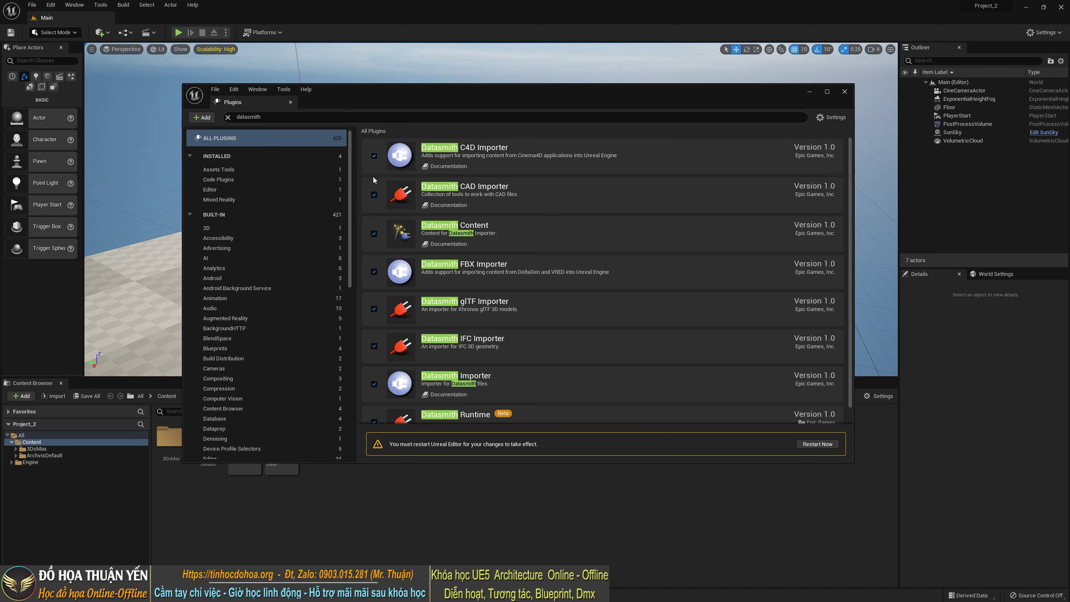
{"action": "scroll", "coordinate": [389, 261], "scroll_direction": "down", "scroll_amount": 1}
{"action": "scroll", "coordinate": [392, 261], "scroll_direction": "up", "scroll_amount": 1}
{"action": "left_click", "coordinate": [813, 445]}
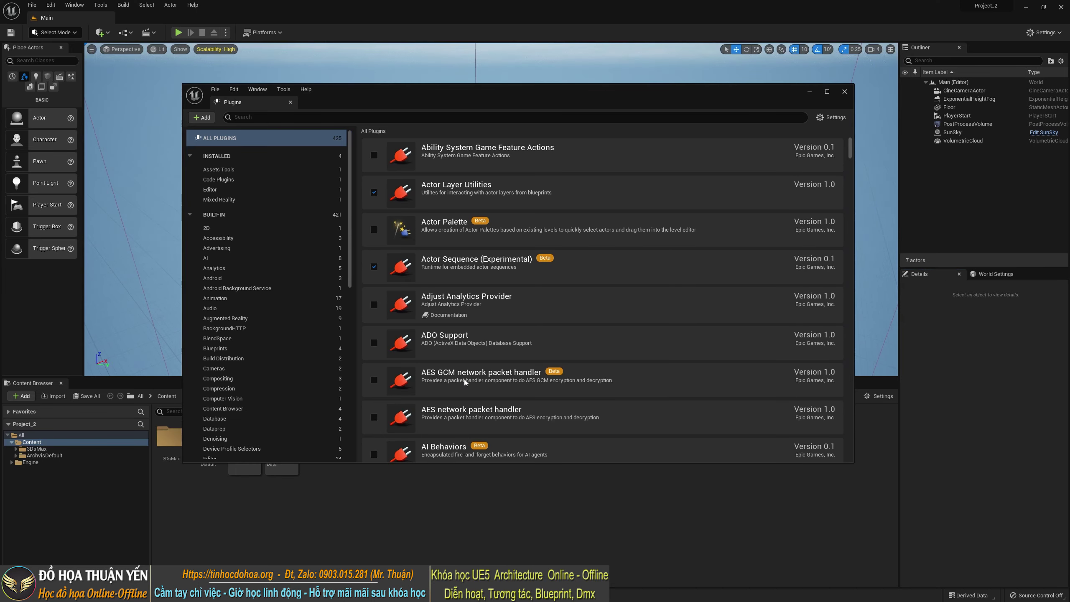
{"action": "left_click", "coordinate": [845, 91]}
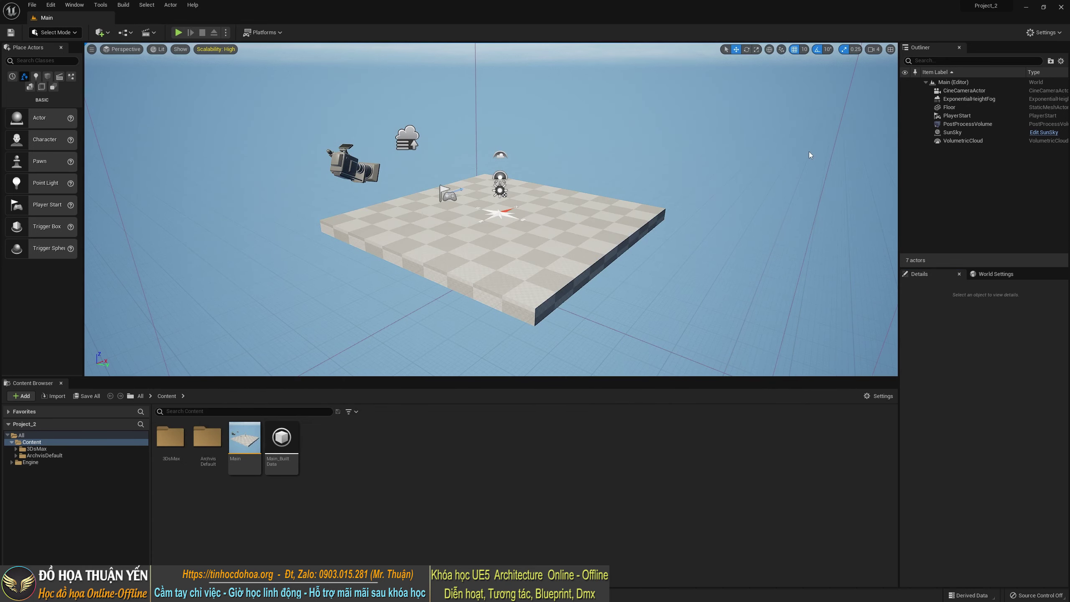
Enlarge the level viewport and save the current Main level to disk
{"action": "left_click_drag", "start_coordinate": [598, 377], "coordinate": [600, 393]}
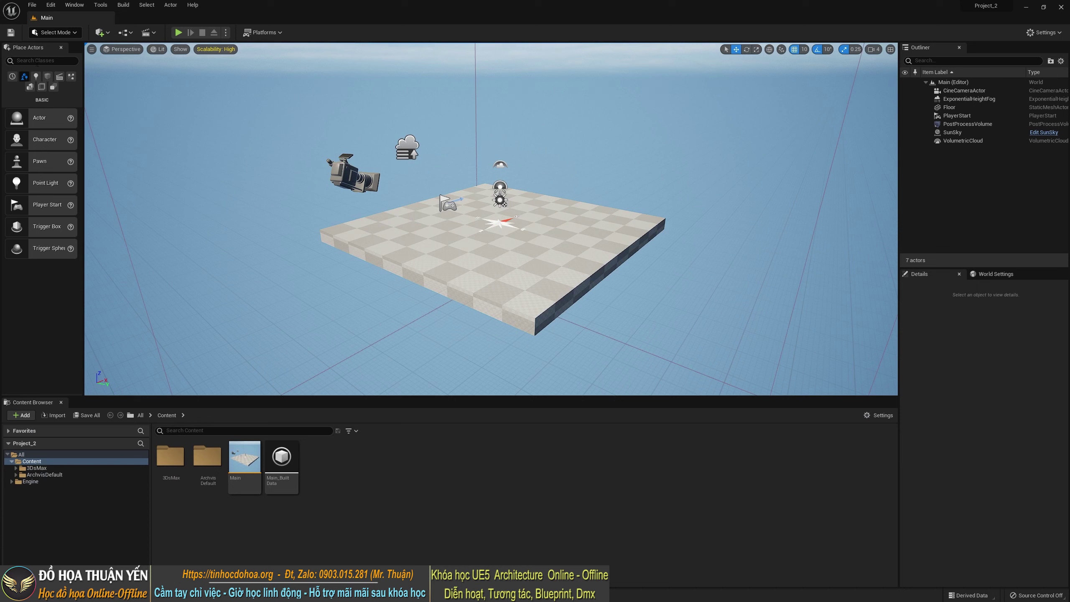
{"action": "left_click", "coordinate": [10, 35]}
In Editor Preferences > Loading & Saving, uncheck Enable AutoSave, Save Maps and Save Content
{"action": "left_click", "coordinate": [50, 5]}
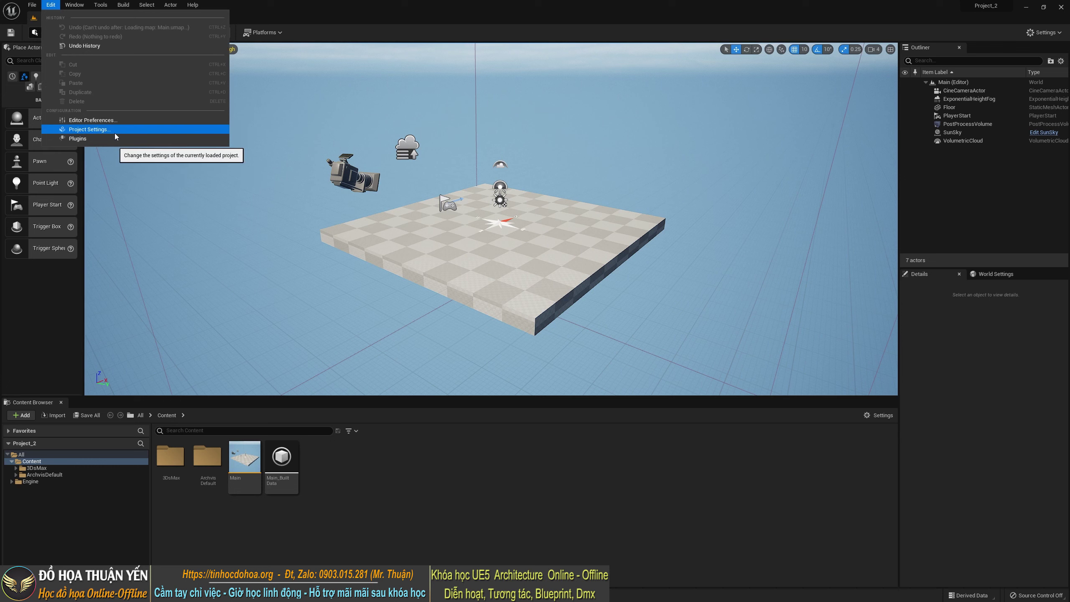
{"action": "left_click", "coordinate": [105, 122]}
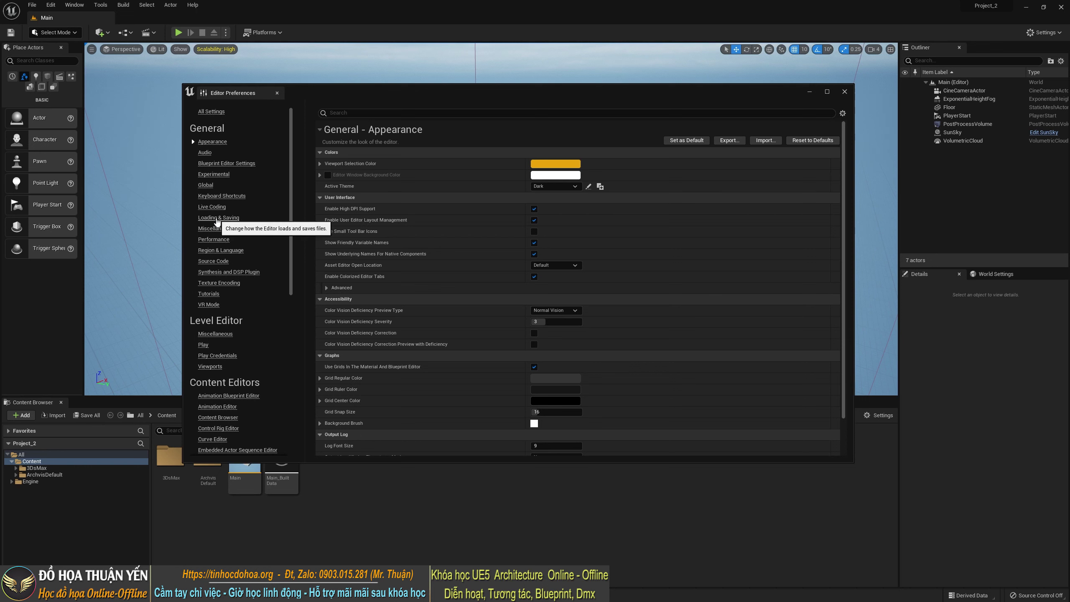
{"action": "left_click", "coordinate": [217, 219]}
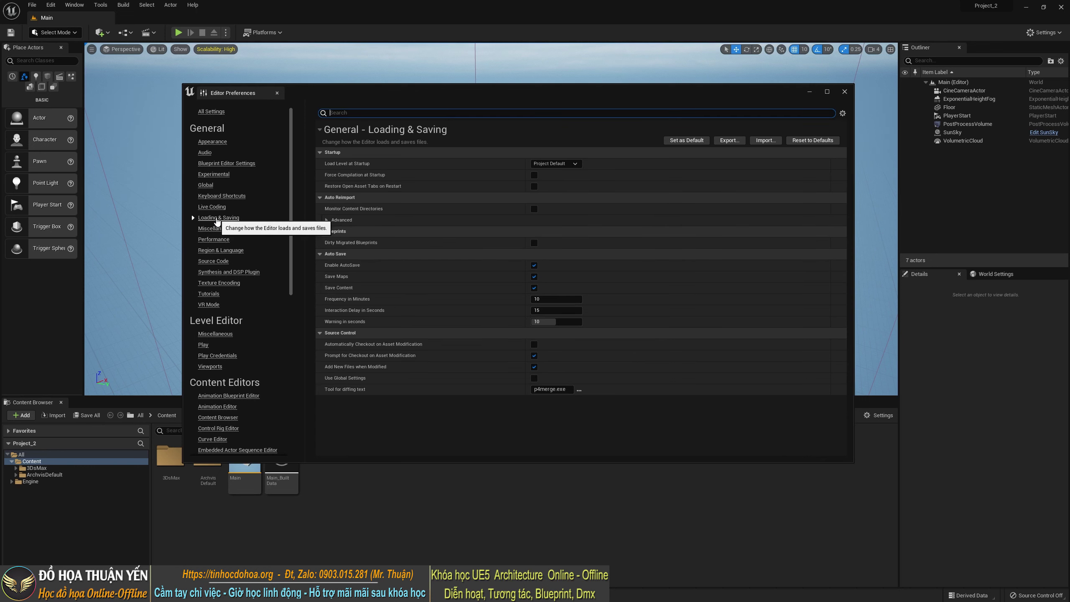
{"action": "left_click", "coordinate": [534, 287]}
{"action": "left_click", "coordinate": [535, 277]}
{"action": "left_click", "coordinate": [535, 265]}
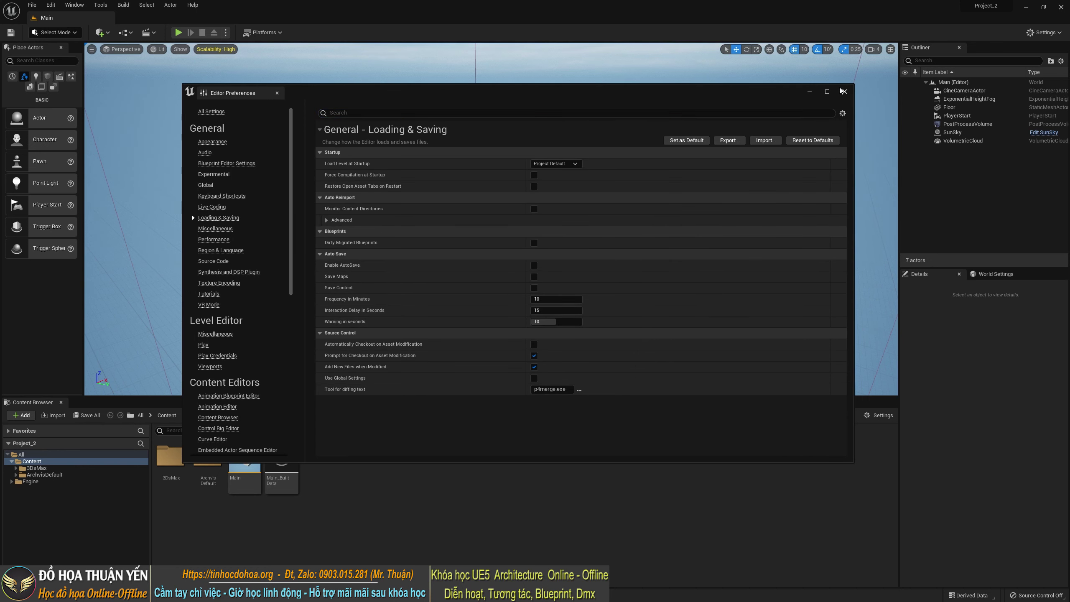
{"action": "left_click", "coordinate": [842, 92]}
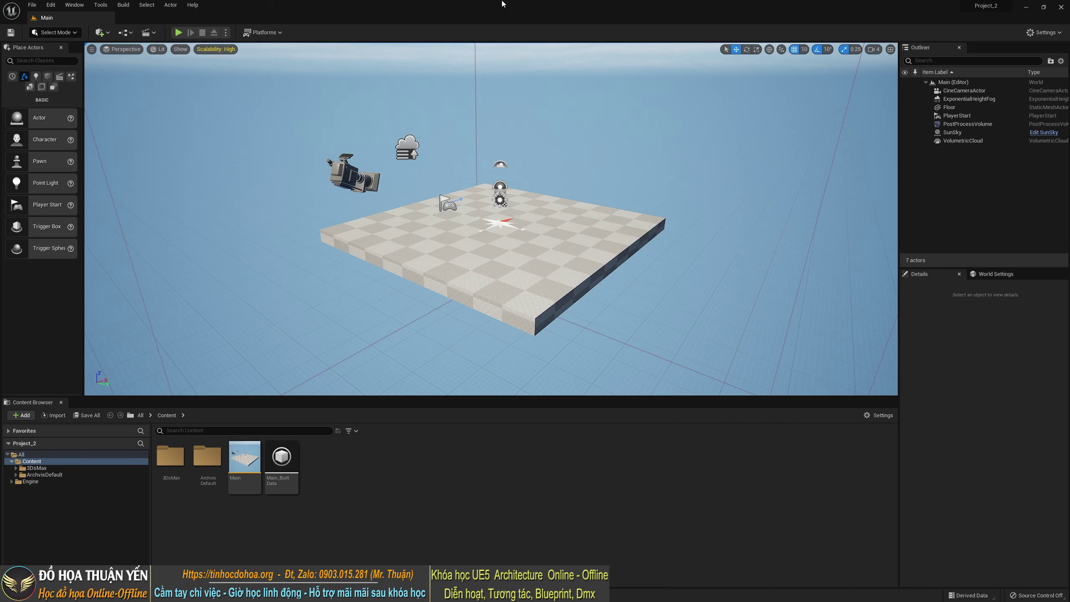
{"action": "key", "text": "super+Down"}
{"action": "double_click", "coordinate": [509, 132]}
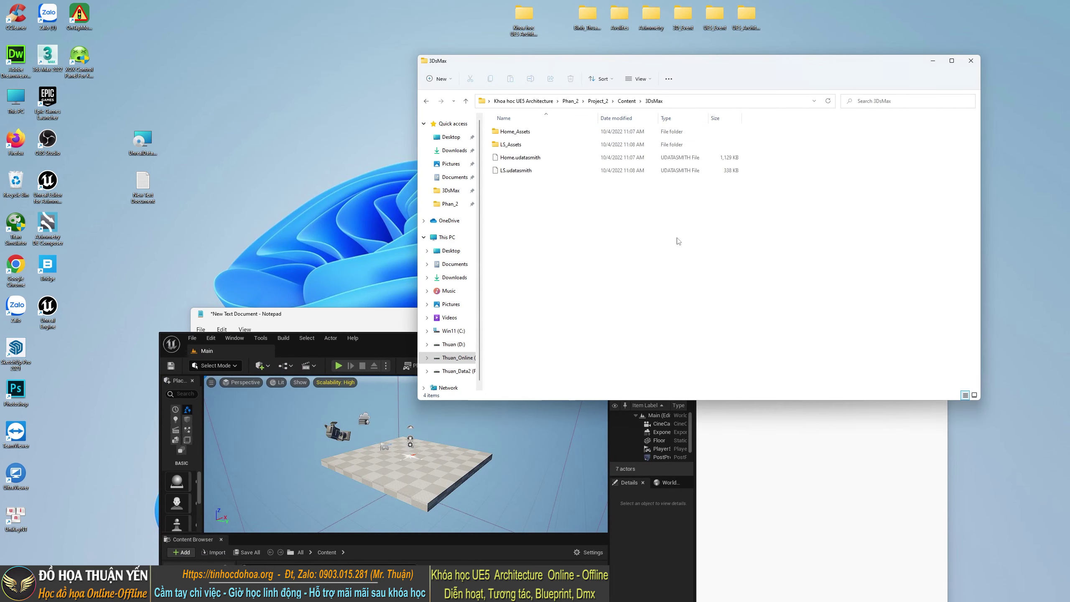
{"action": "left_click", "coordinate": [519, 158]}
{"action": "left_click", "coordinate": [513, 171]}
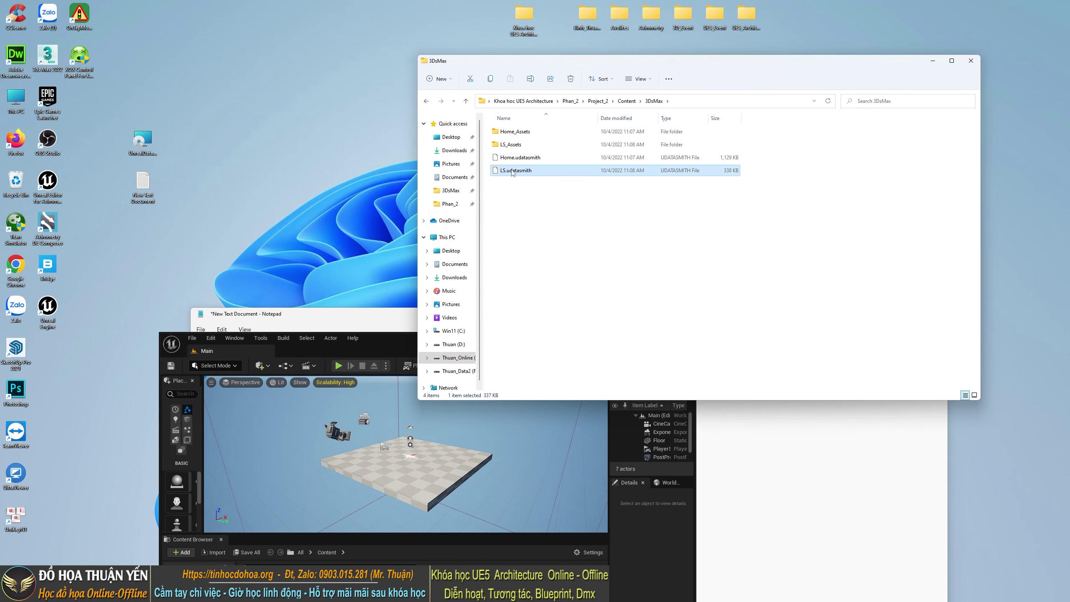
{"action": "left_click", "coordinate": [519, 157]}
{"action": "left_click", "coordinate": [514, 173]}
{"action": "left_click", "coordinate": [526, 159]}
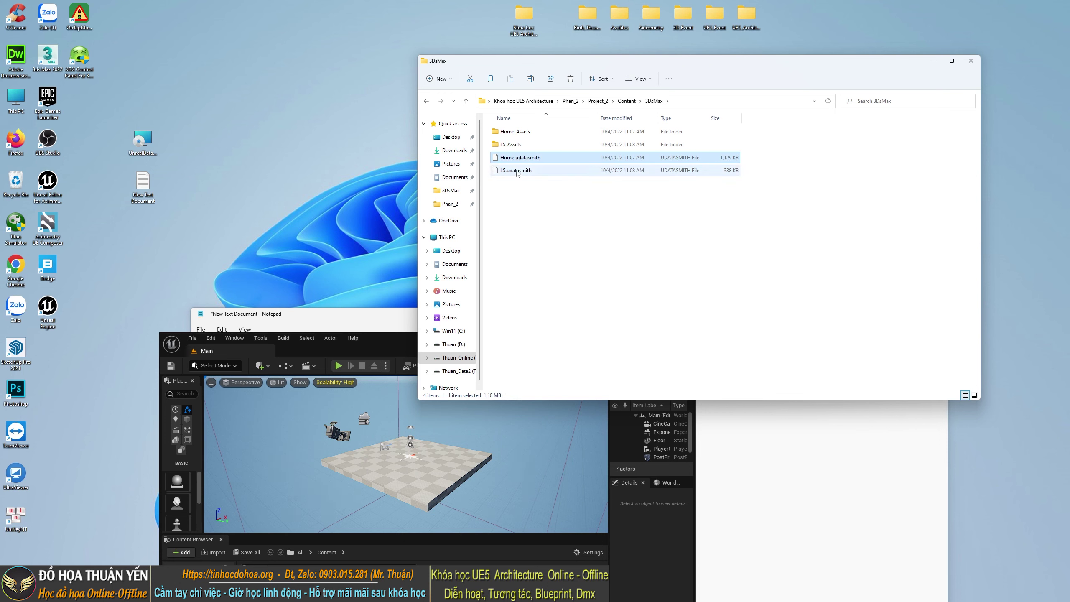
{"action": "left_click", "coordinate": [518, 172]}
{"action": "left_click", "coordinate": [534, 232]}
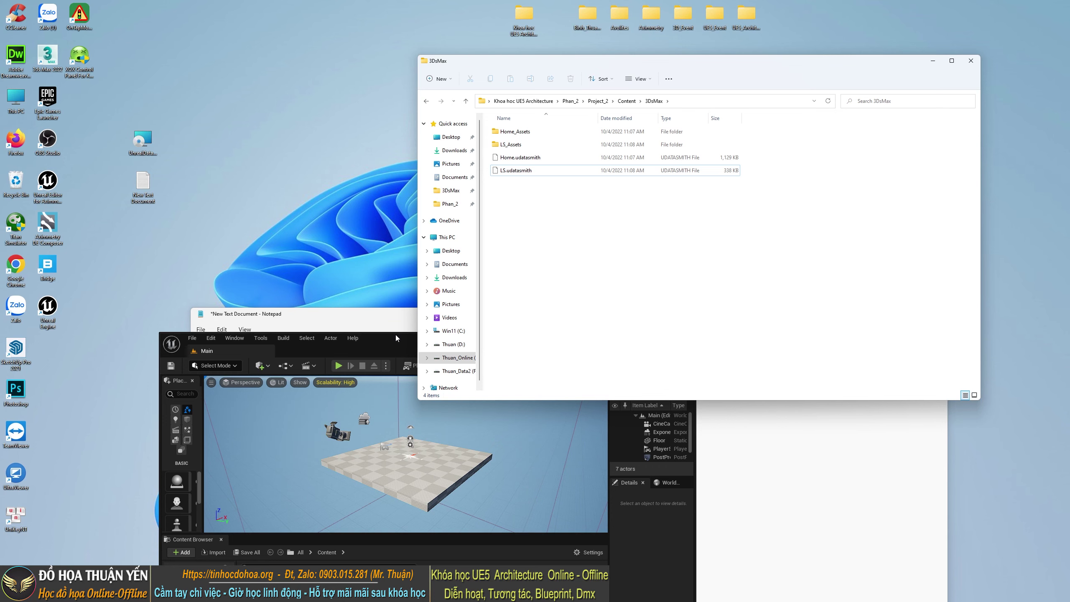
{"action": "left_click_drag", "start_coordinate": [395, 334], "coordinate": [401, 2]}
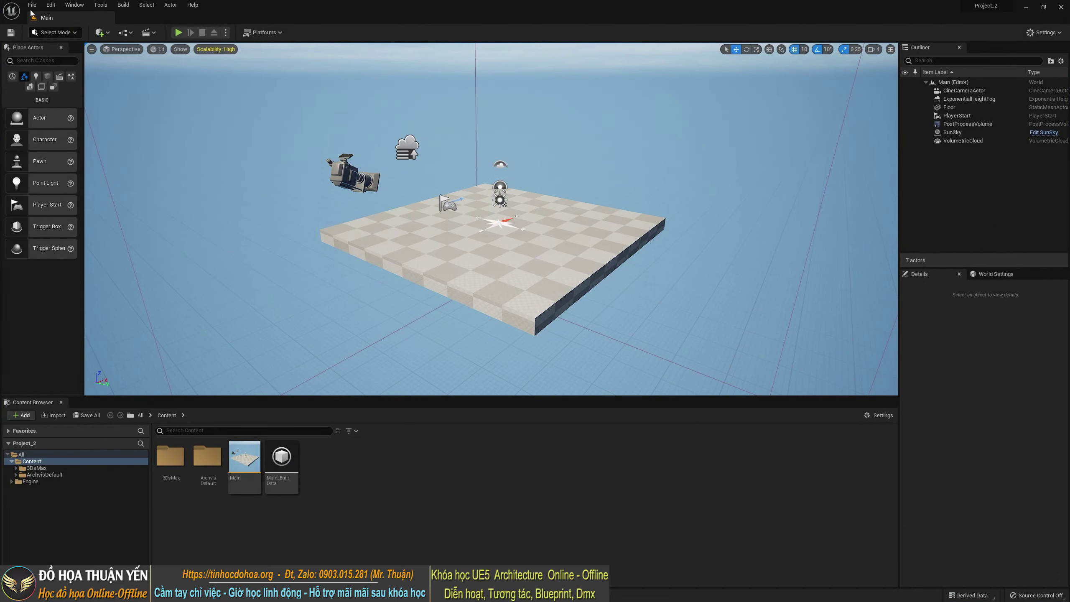
Create a new level from the Empty Level template
{"action": "left_click", "coordinate": [32, 5]}
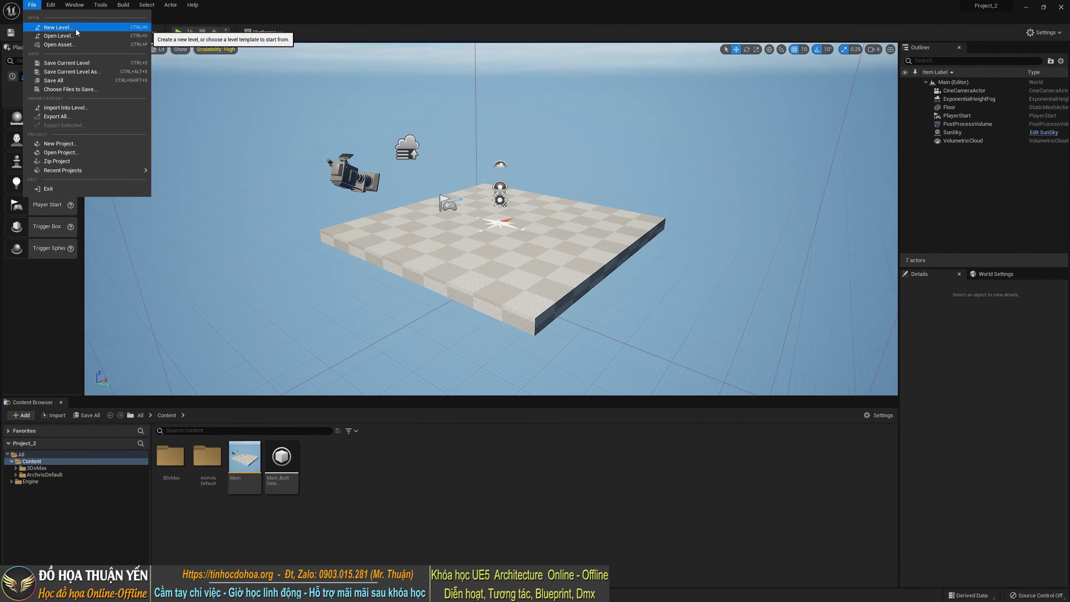
{"action": "left_click", "coordinate": [59, 27]}
{"action": "left_click", "coordinate": [533, 254]}
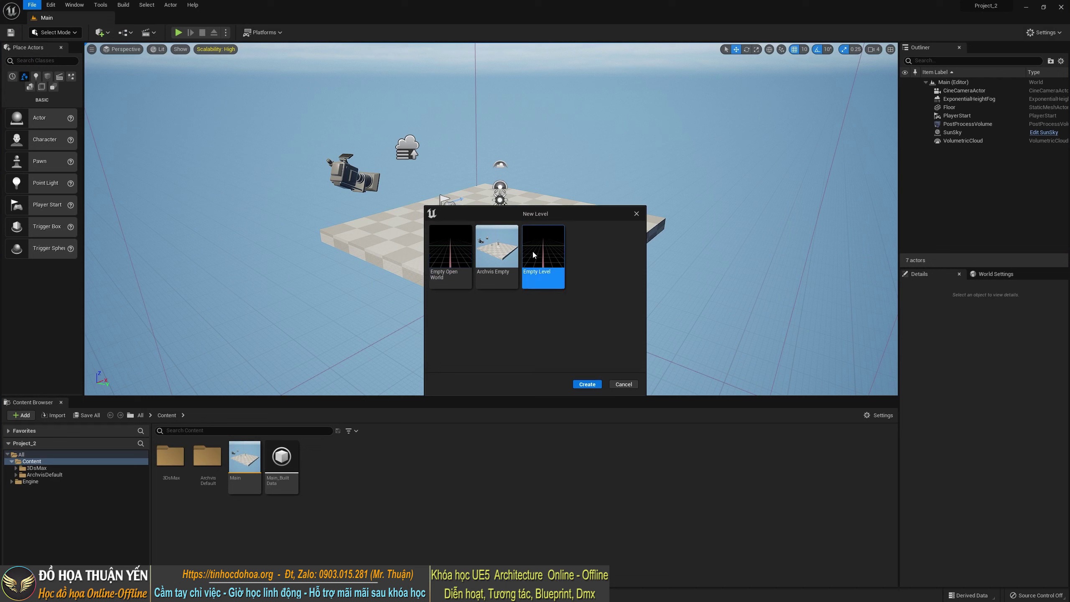
{"action": "left_click_drag", "start_coordinate": [570, 213], "coordinate": [508, 173]}
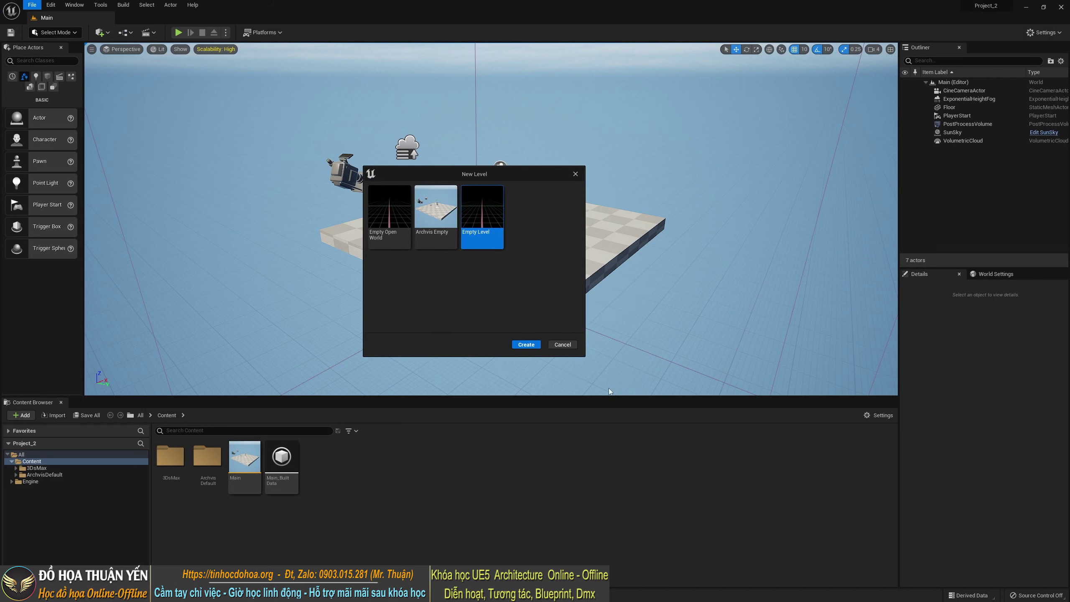
{"action": "left_click", "coordinate": [526, 348]}
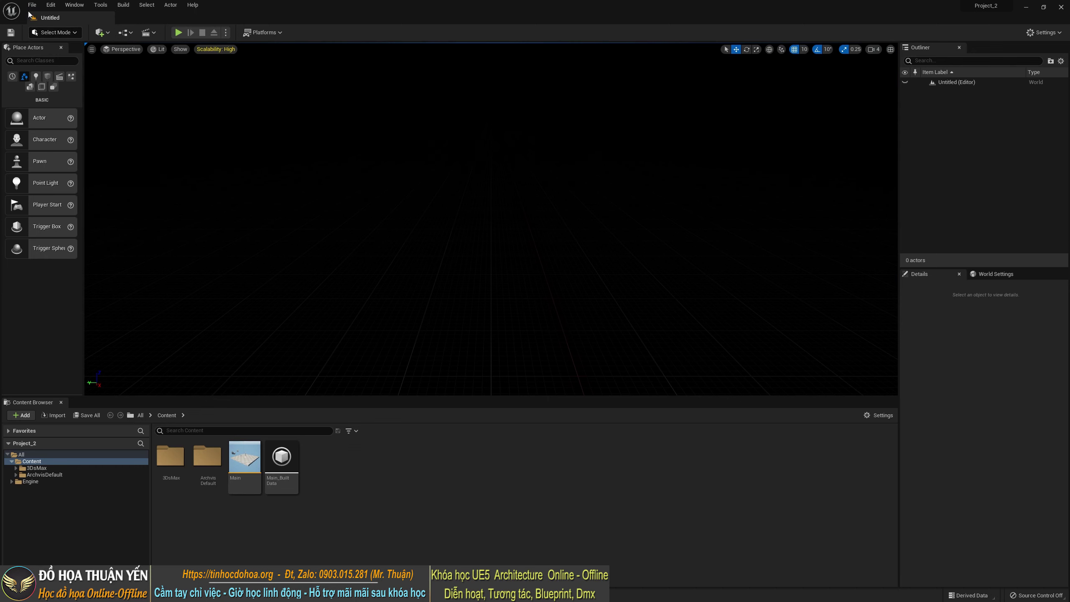
Save the new untitled level as 'Home' in Content
{"action": "left_click", "coordinate": [10, 33]}
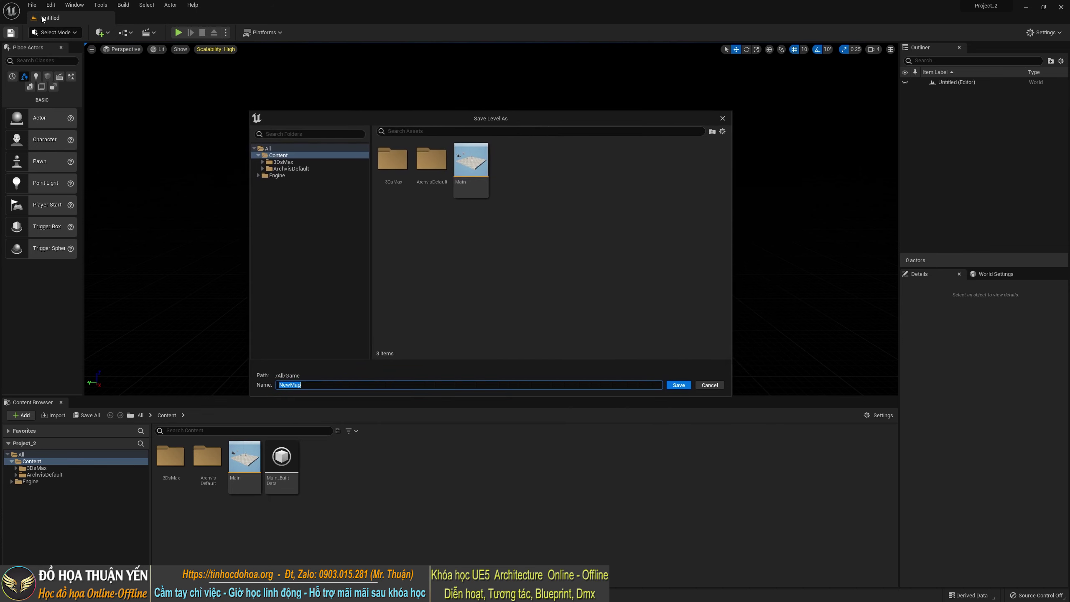
{"action": "type", "text": "Home"}
{"action": "left_click", "coordinate": [679, 385]}
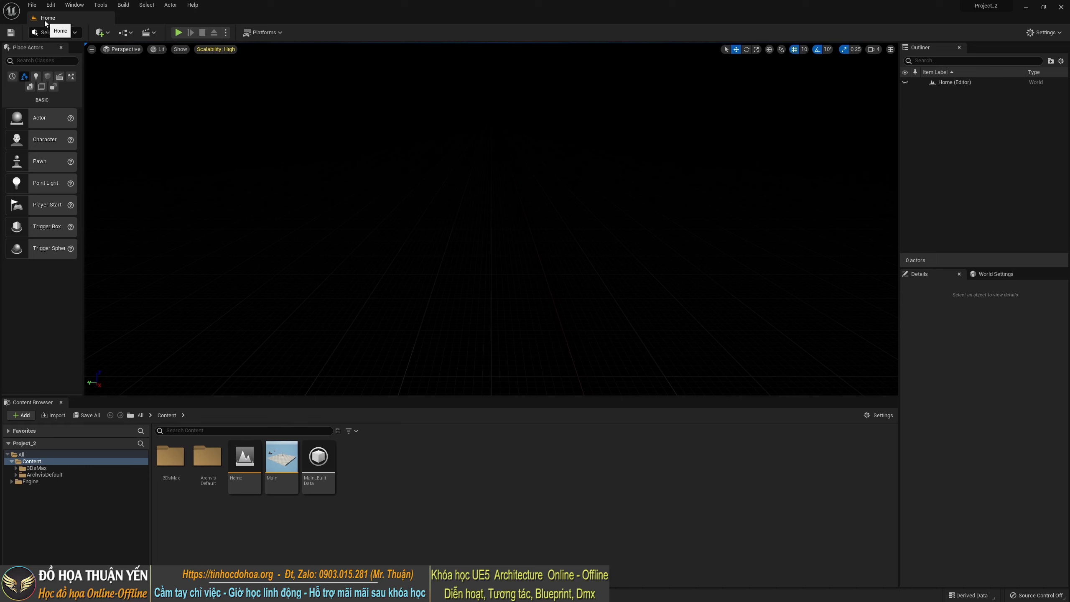
Start a Datasmith file import of 3DsMax\Home.udatasmith into the Content folder
{"action": "left_click", "coordinate": [102, 34]}
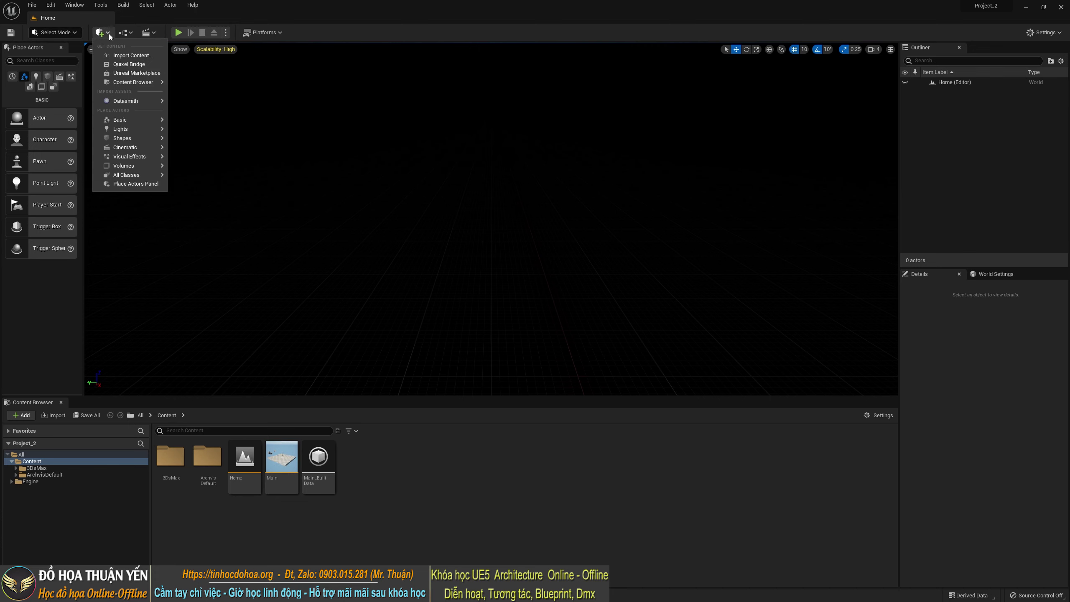
{"action": "mouse_move", "coordinate": [131, 102]}
{"action": "left_click", "coordinate": [218, 114]}
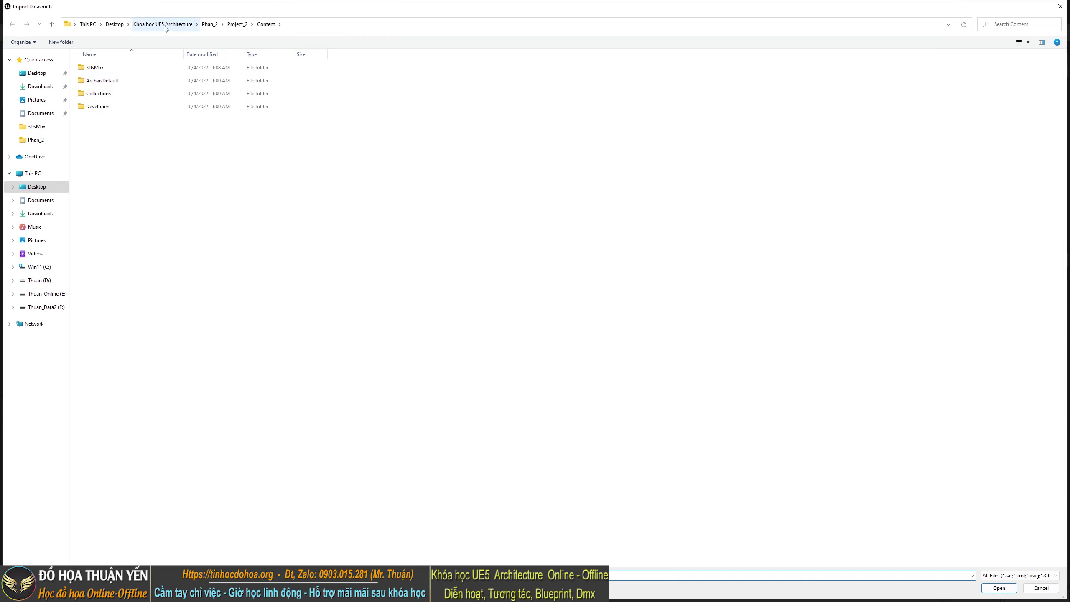
{"action": "double_click", "coordinate": [123, 68]}
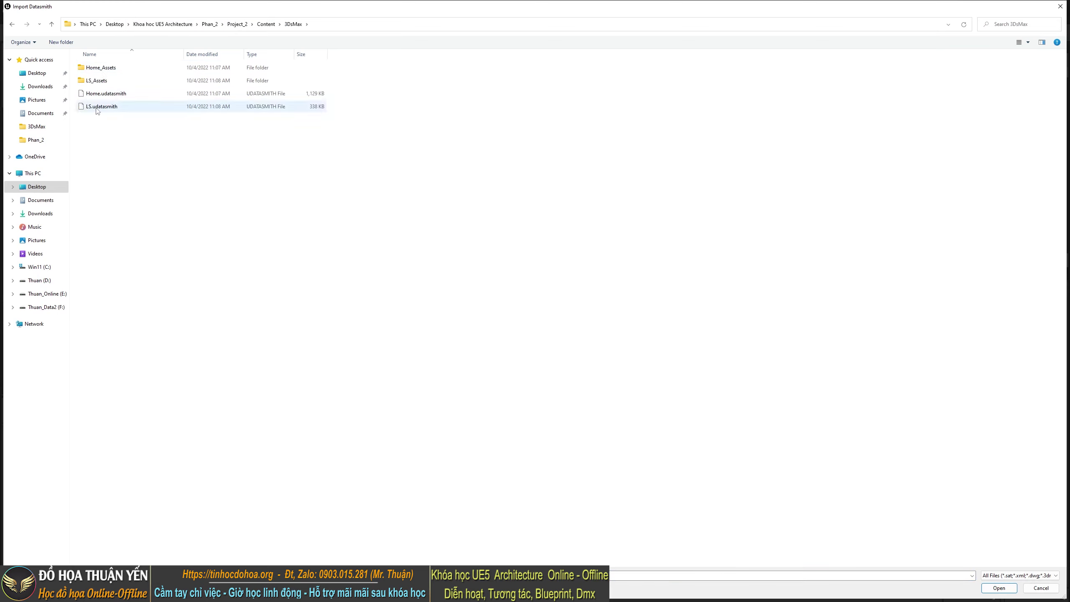
{"action": "double_click", "coordinate": [119, 93]}
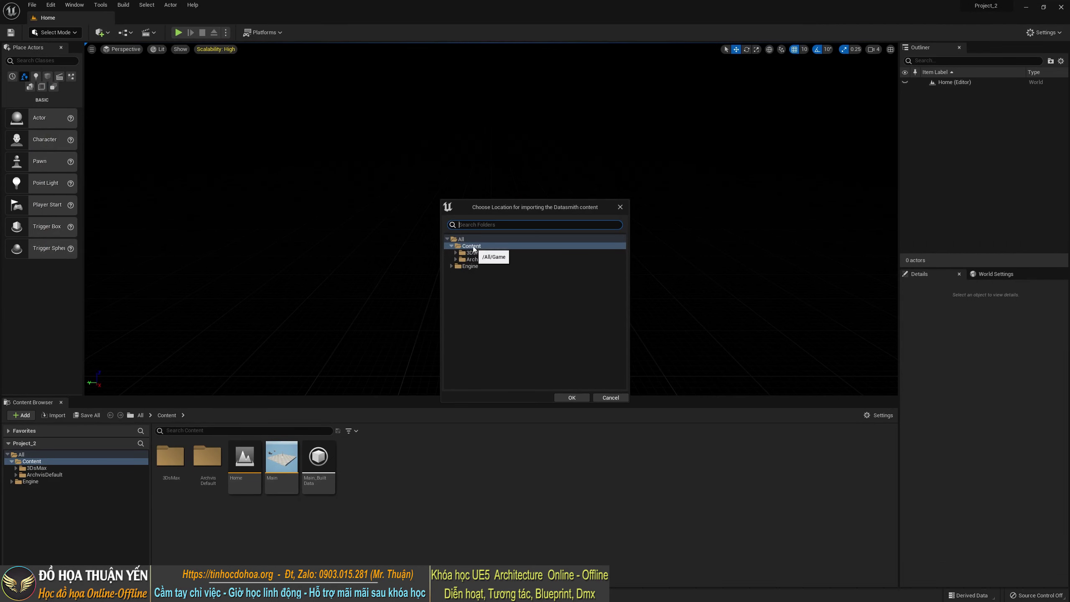
{"action": "left_click", "coordinate": [574, 399]}
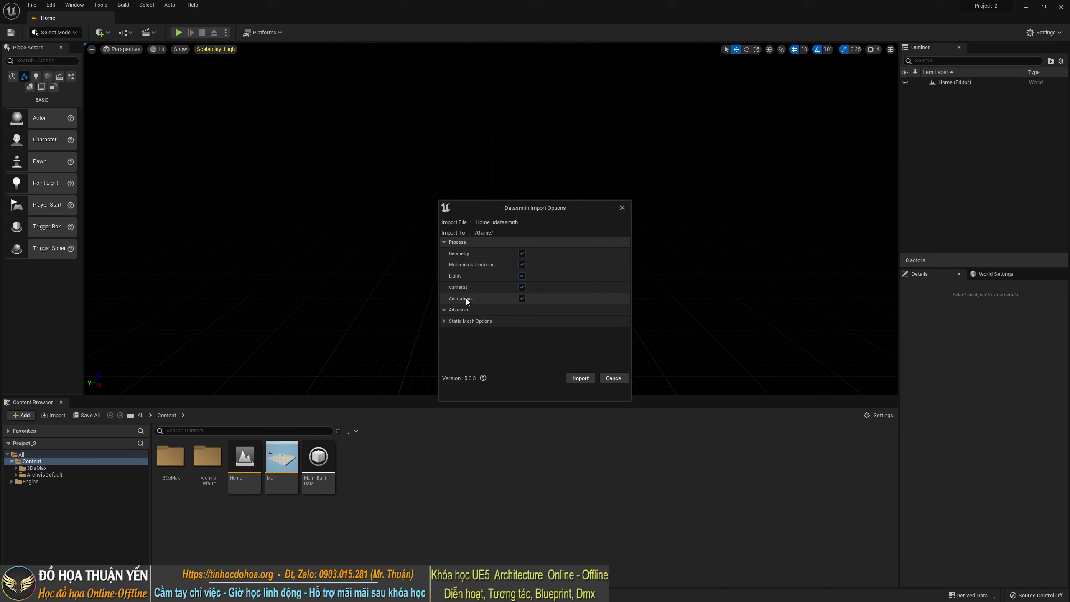
Exclude animations, cameras and lights from the Datasmith import options
{"action": "left_click", "coordinate": [520, 299]}
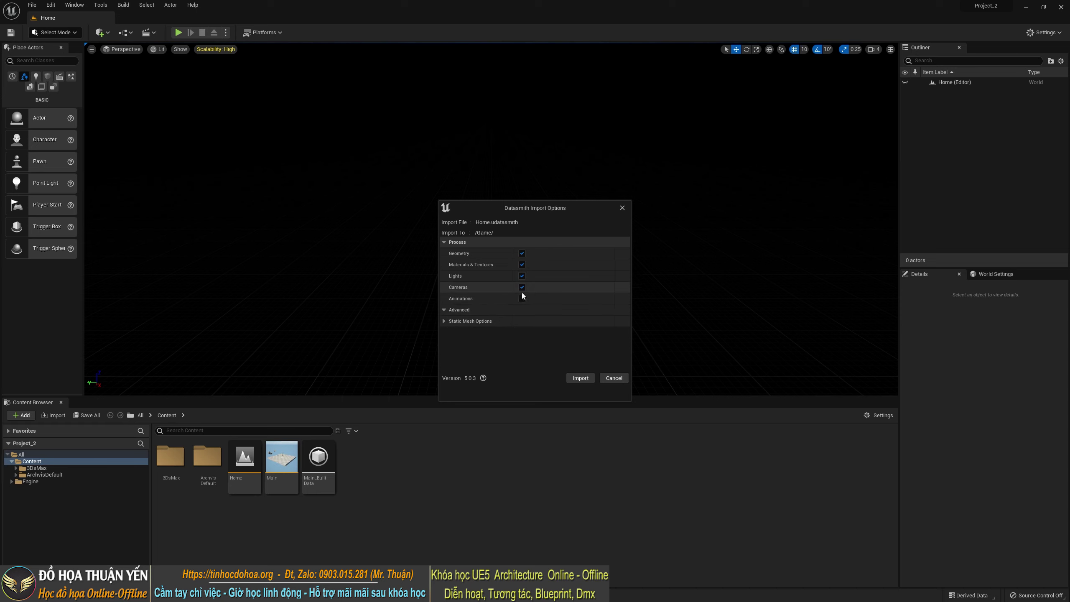
{"action": "left_click", "coordinate": [522, 287]}
{"action": "left_click", "coordinate": [522, 276]}
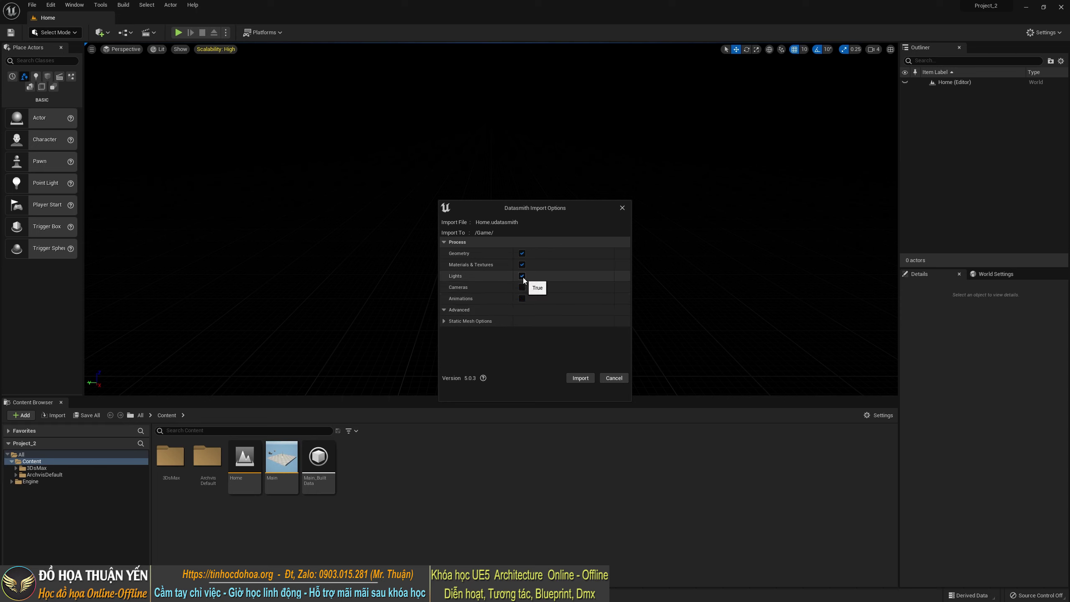
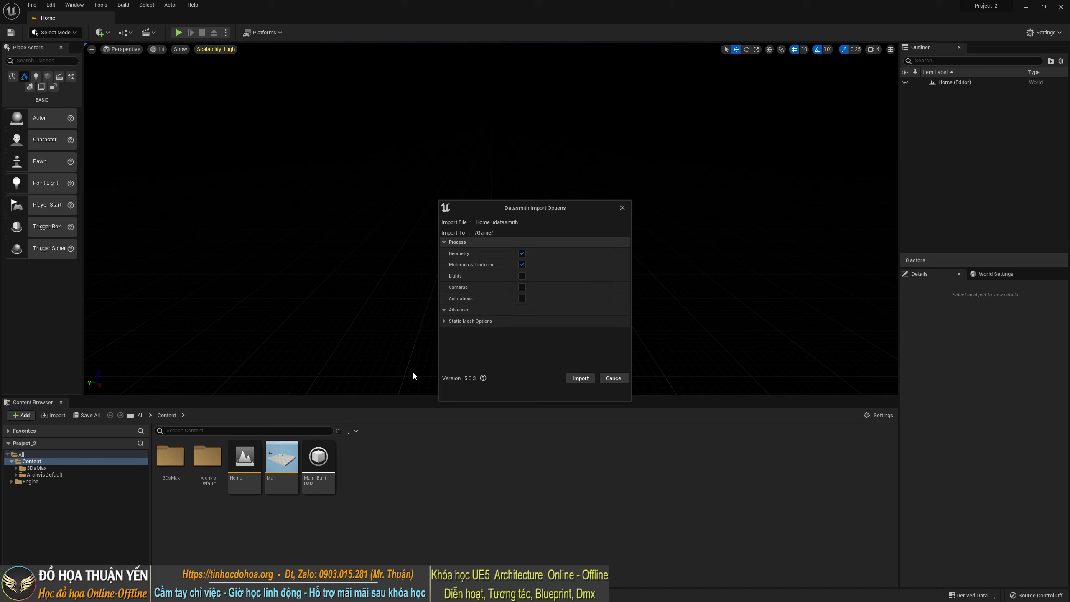
Import Home.udatasmith with Geometry and Materials & Textures enabled
{"action": "left_click", "coordinate": [443, 321]}
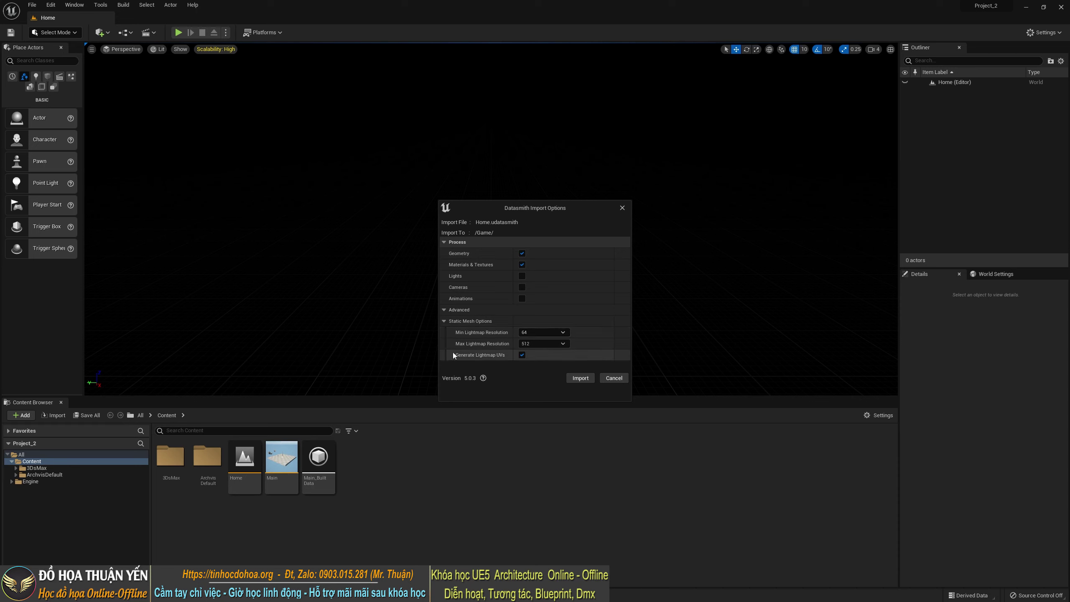
{"action": "left_click", "coordinate": [446, 321]}
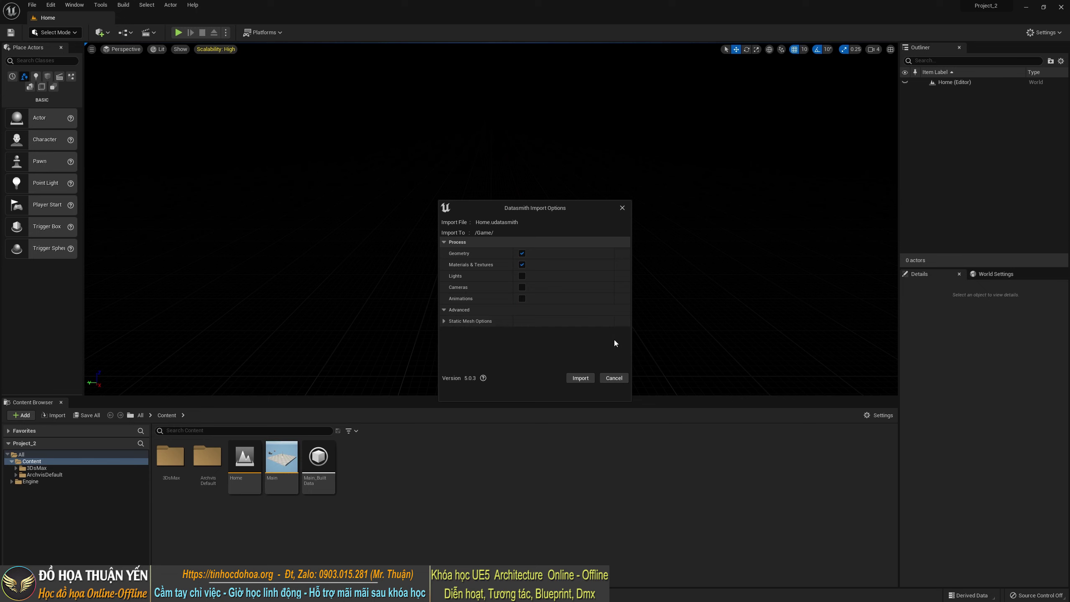
{"action": "left_click", "coordinate": [580, 378]}
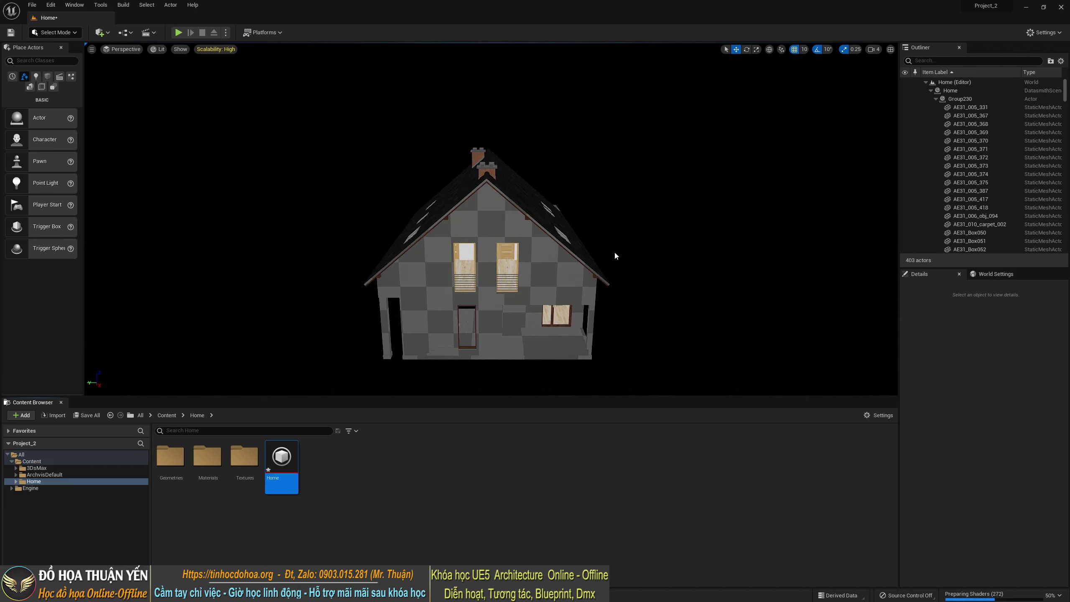
Orbit around the imported house, then save the Home level
{"action": "left_click_drag", "start_coordinate": [518, 289], "coordinate": [464, 253]}
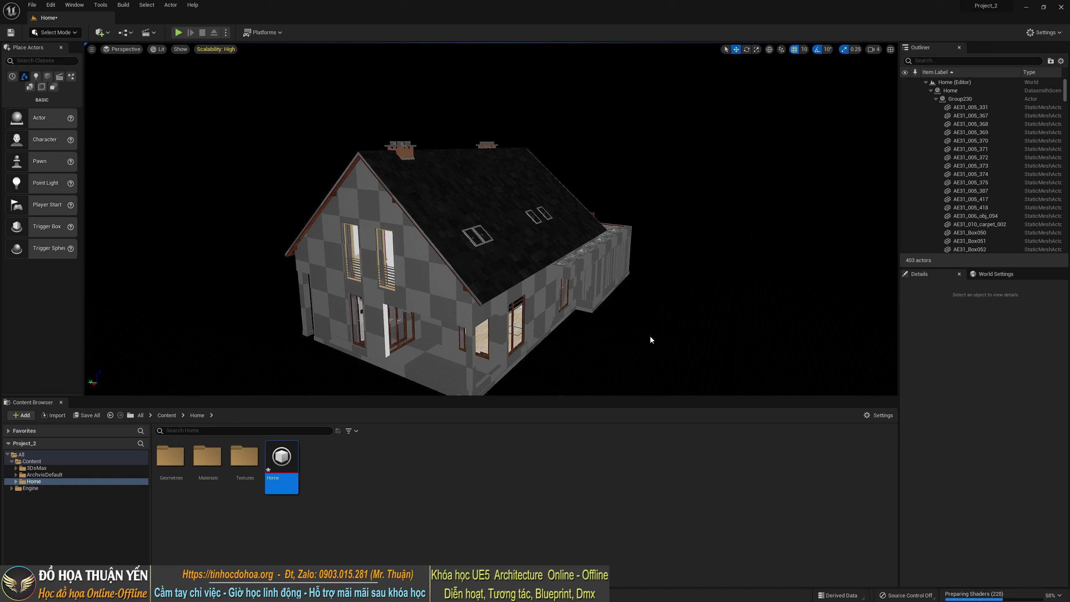
{"action": "right_click_drag", "start_coordinate": [215, 145], "coordinate": [216, 144]}
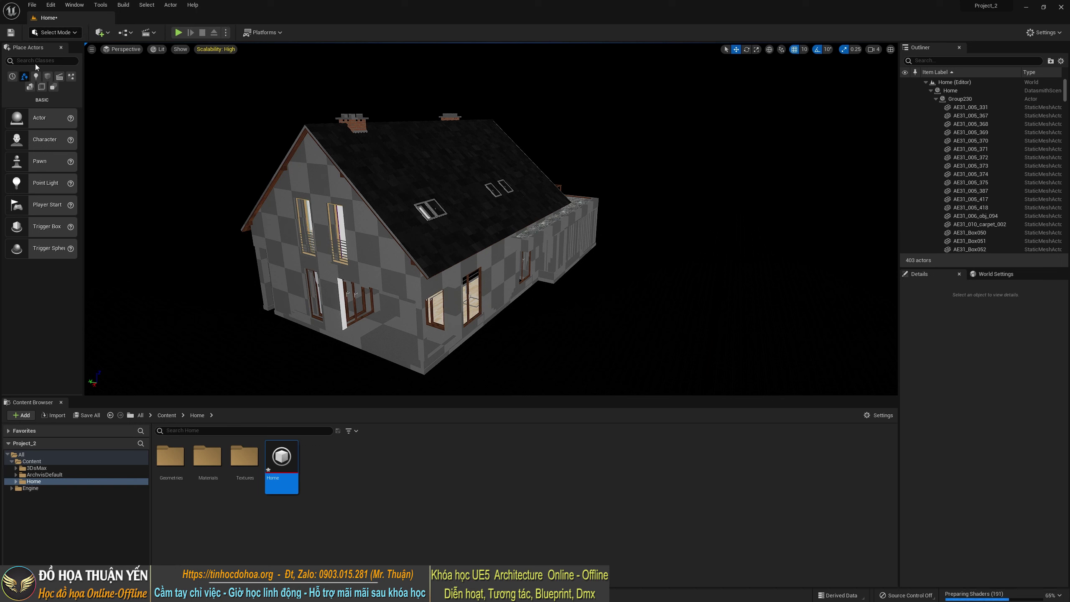
{"action": "left_click", "coordinate": [11, 32]}
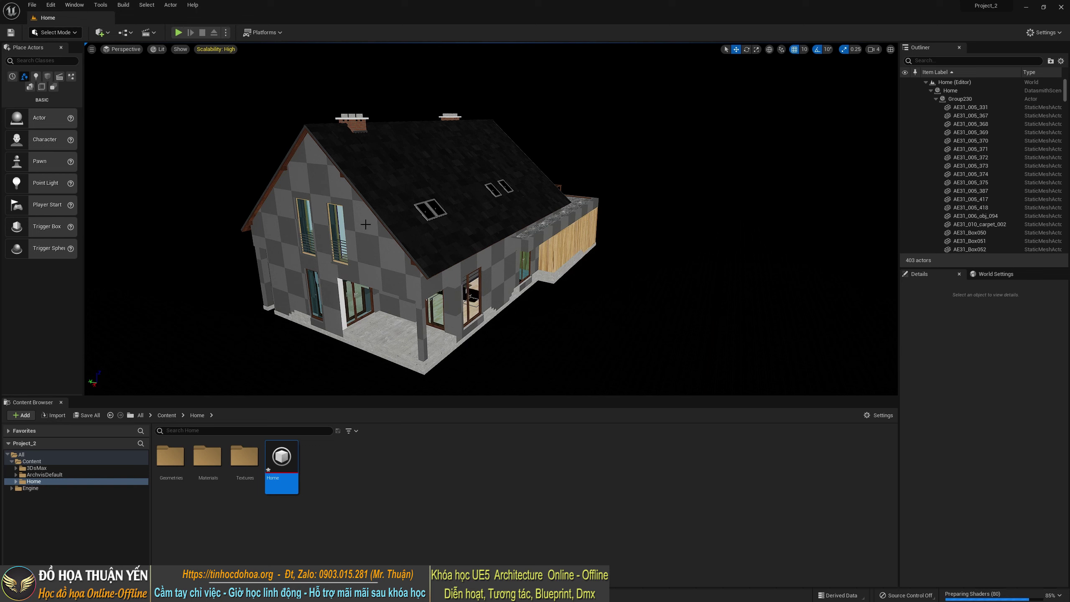
Create a new level from the Empty Level template
{"action": "left_click", "coordinate": [32, 5]}
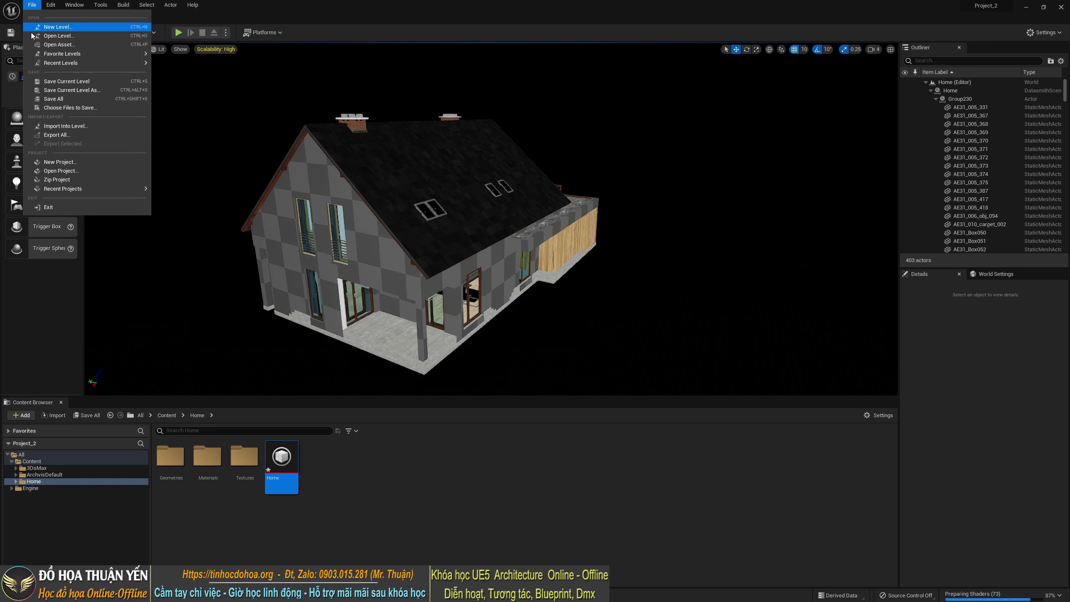
{"action": "left_click", "coordinate": [75, 27]}
{"action": "left_click", "coordinate": [555, 250]}
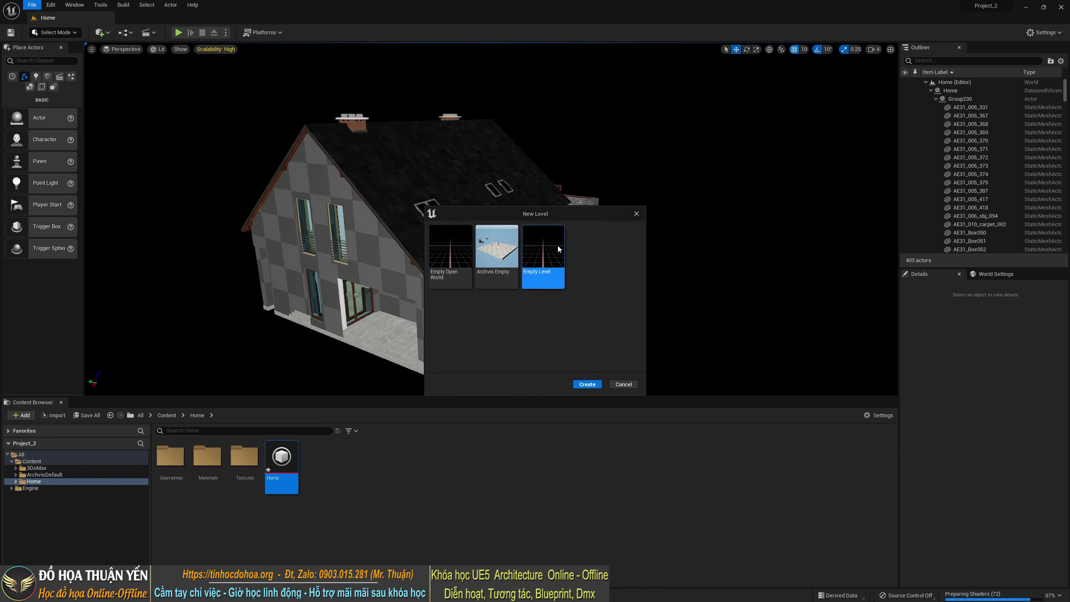
{"action": "left_click", "coordinate": [586, 385]}
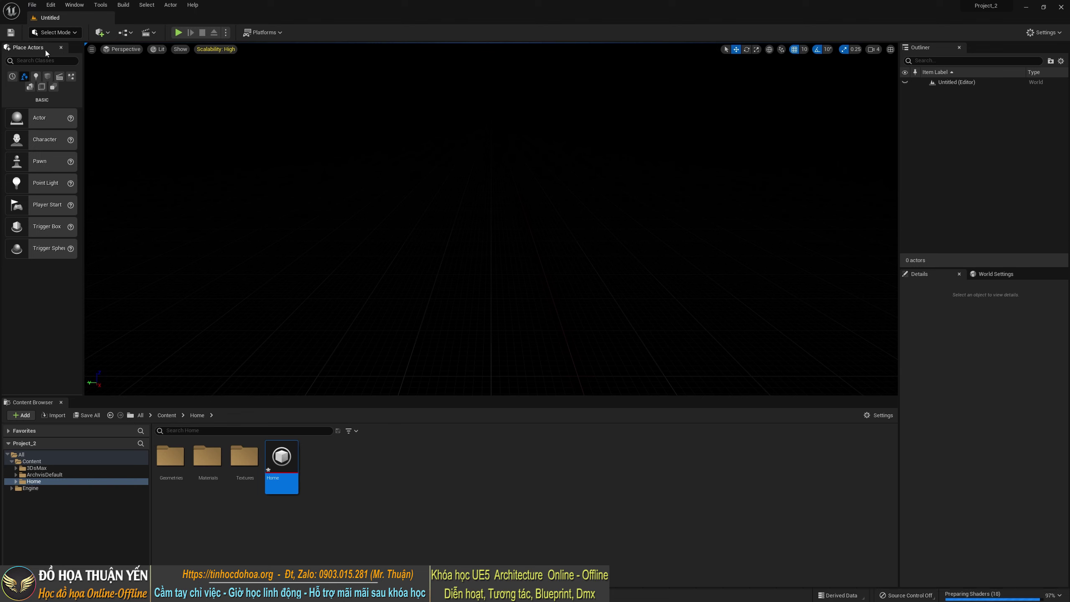
Save the new untitled level as LS
{"action": "left_click", "coordinate": [10, 35]}
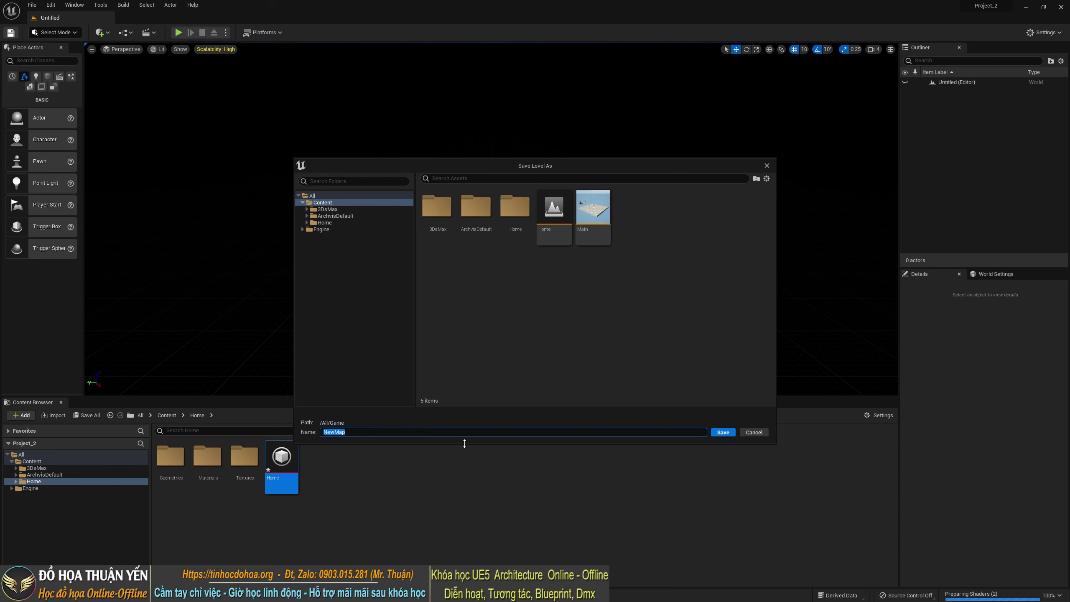
{"action": "type", "text": "LS"}
{"action": "left_click", "coordinate": [725, 435]}
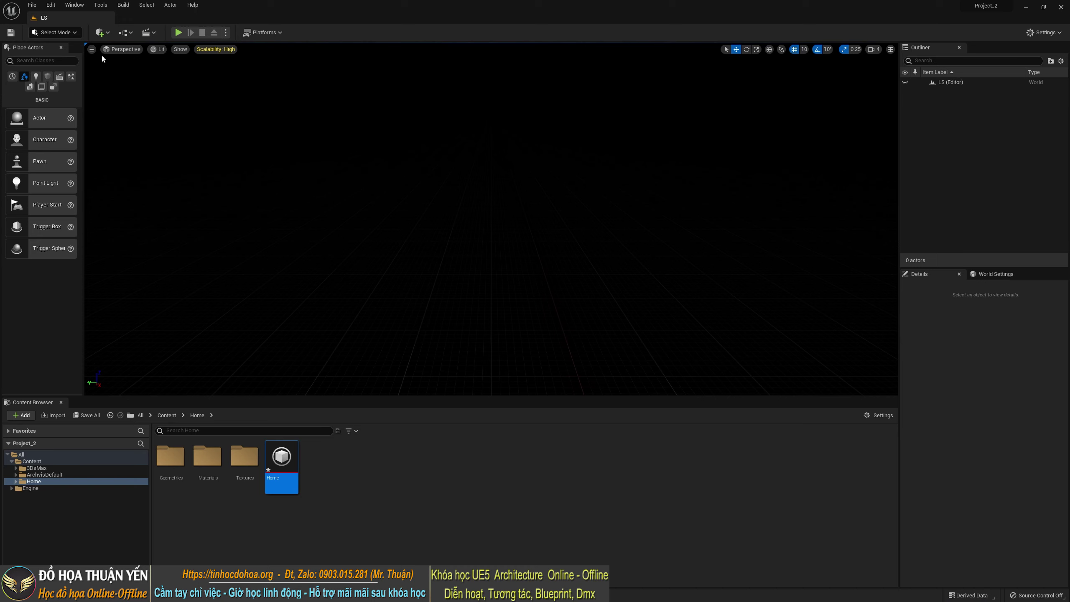
Import LS.udatasmith through Quick Add > Datasmith into the default folder and view the ground
{"action": "left_click", "coordinate": [107, 36]}
{"action": "mouse_move", "coordinate": [120, 100]}
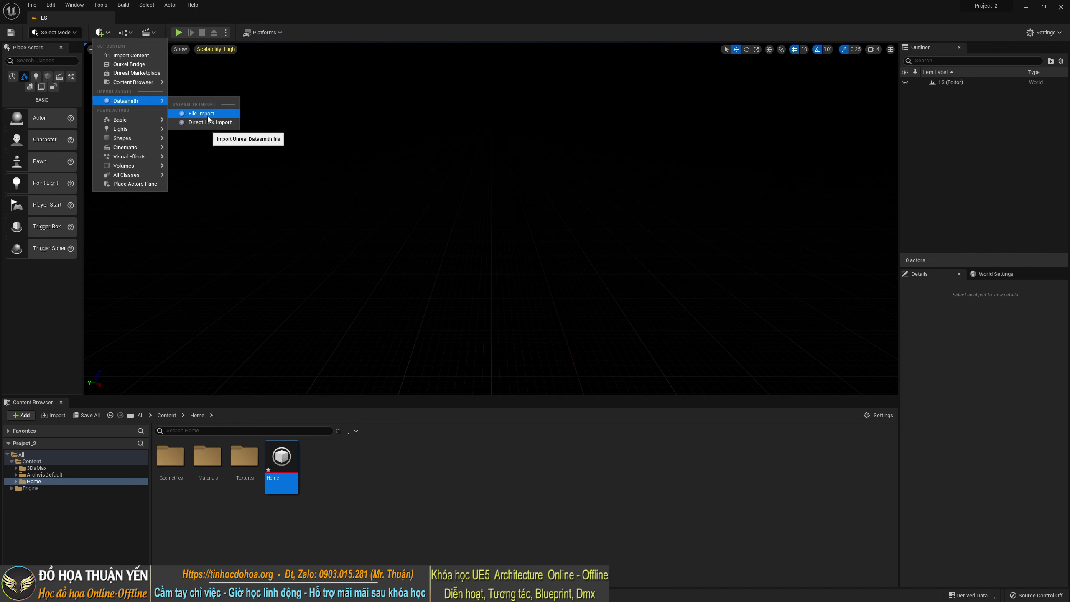
{"action": "left_click", "coordinate": [207, 116]}
{"action": "double_click", "coordinate": [112, 108]}
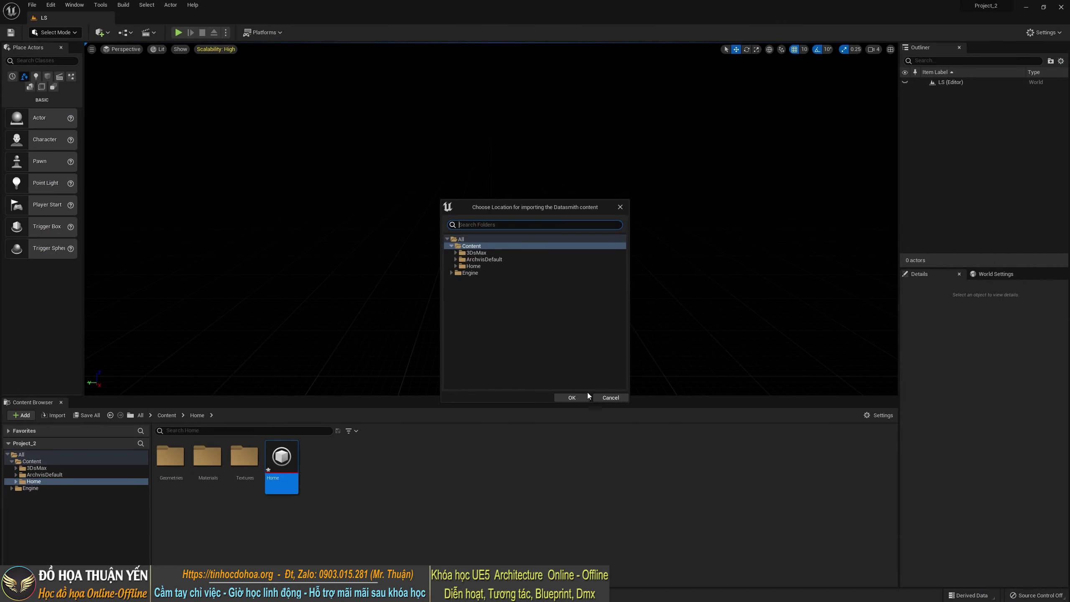
{"action": "left_click", "coordinate": [586, 397]}
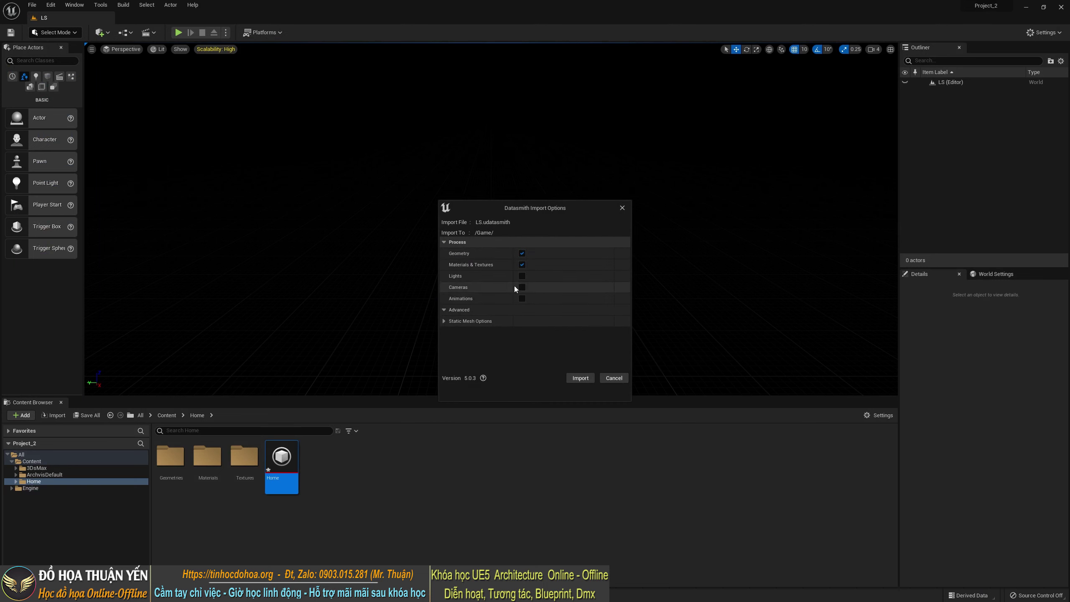
{"action": "left_click", "coordinate": [581, 378]}
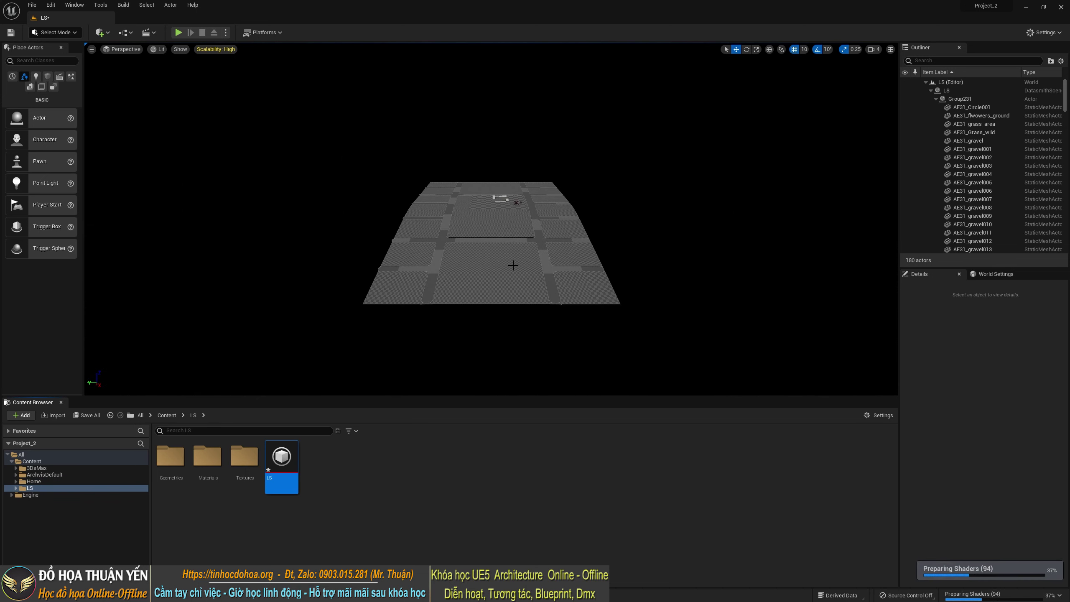
{"action": "left_click_drag", "start_coordinate": [513, 265], "coordinate": [501, 256]}
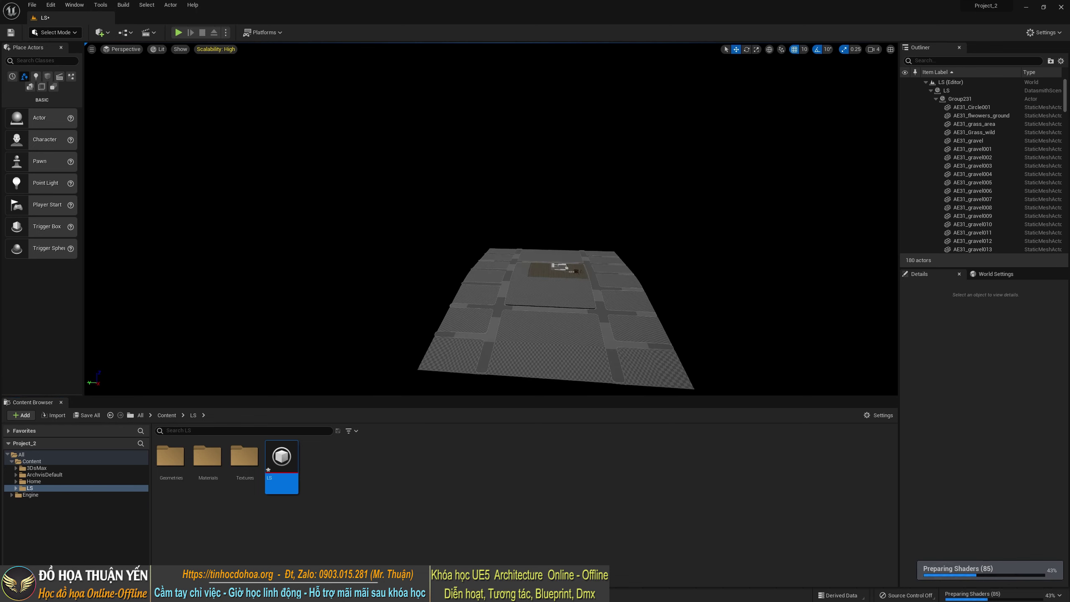
{"action": "scroll", "coordinate": [548, 275], "scroll_direction": "up", "scroll_amount": 1}
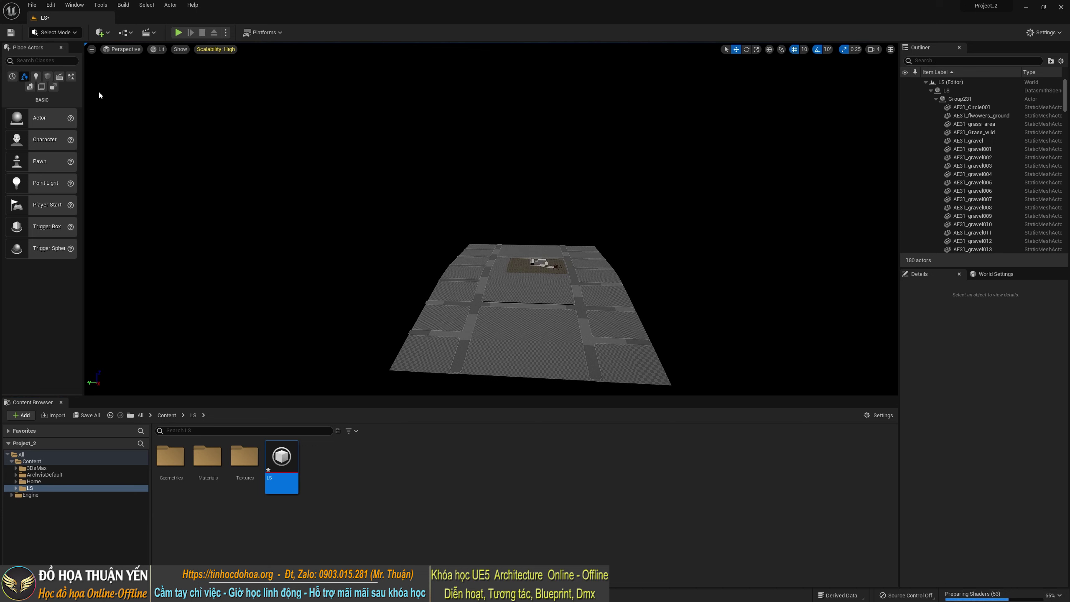
Save the LS level and orbit the view over the imported ground
{"action": "left_click", "coordinate": [32, 5]}
{"action": "key", "text": "Escape"}
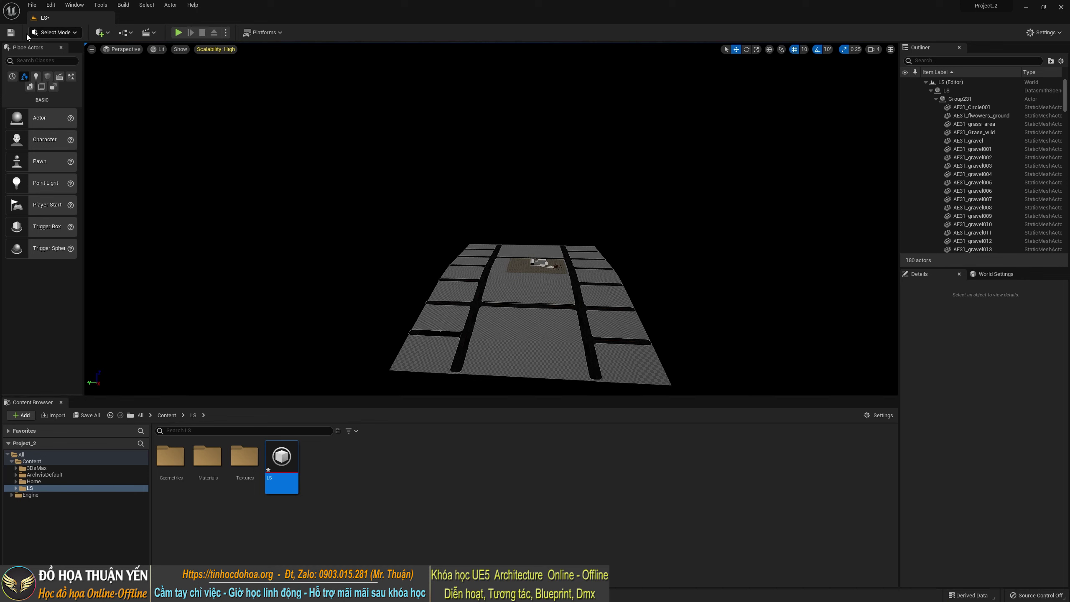
{"action": "left_click", "coordinate": [11, 33]}
{"action": "right_click_drag", "start_coordinate": [297, 211], "coordinate": [329, 236]}
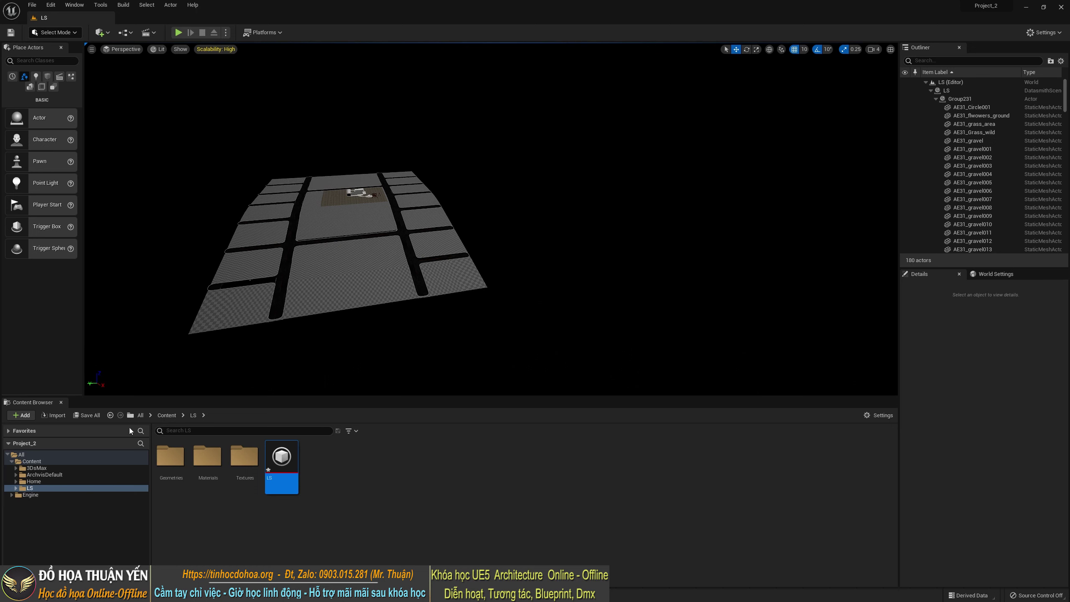
{"action": "mouse_move", "coordinate": [281, 472]}
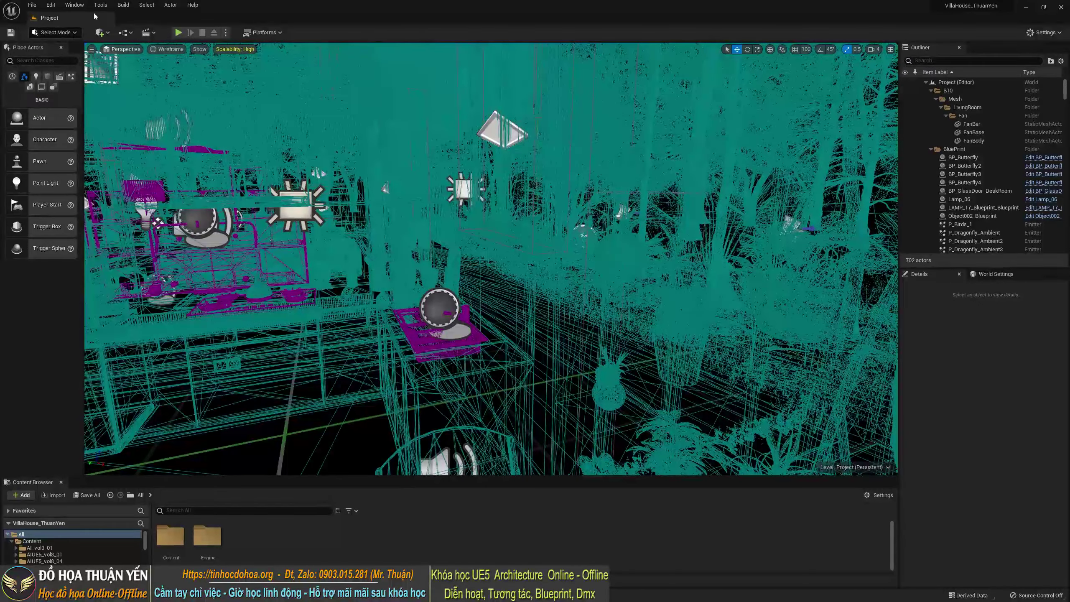
{"action": "left_click", "coordinate": [74, 4]}
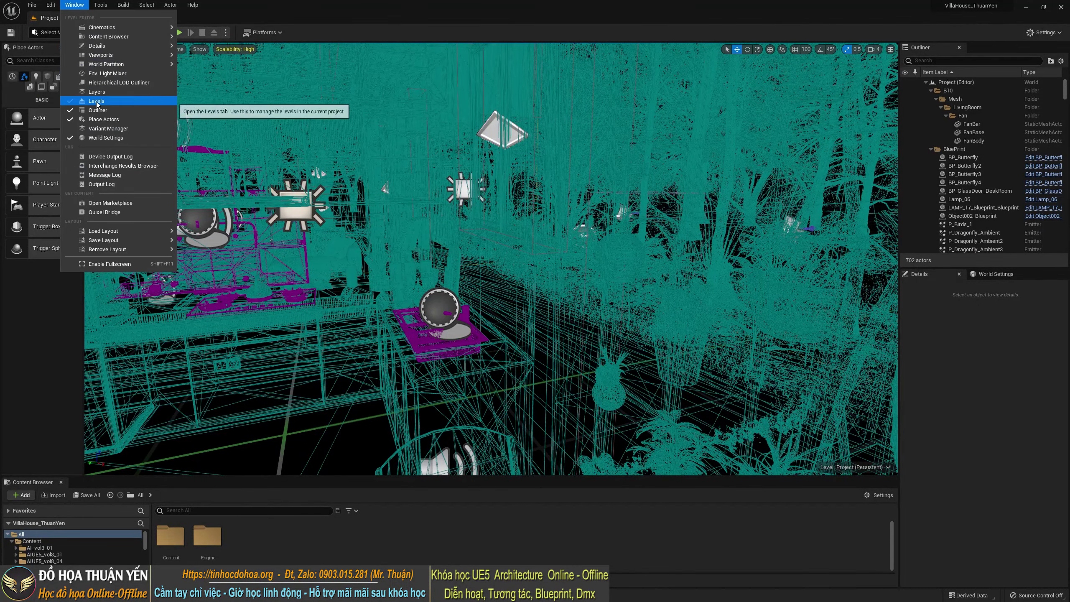
{"action": "key", "text": "Escape"}
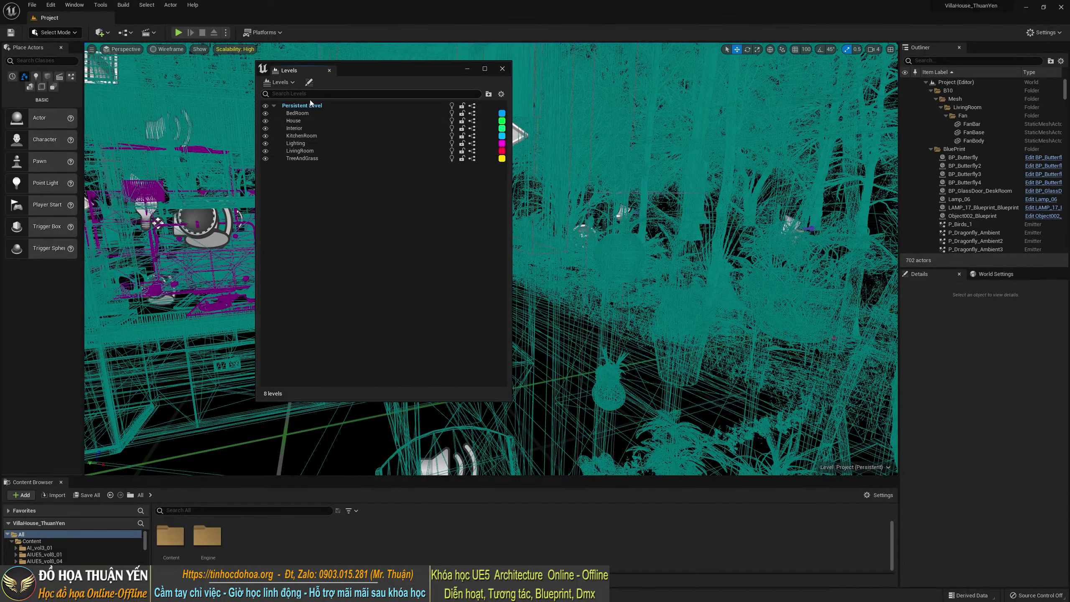
{"action": "left_click", "coordinate": [467, 68]}
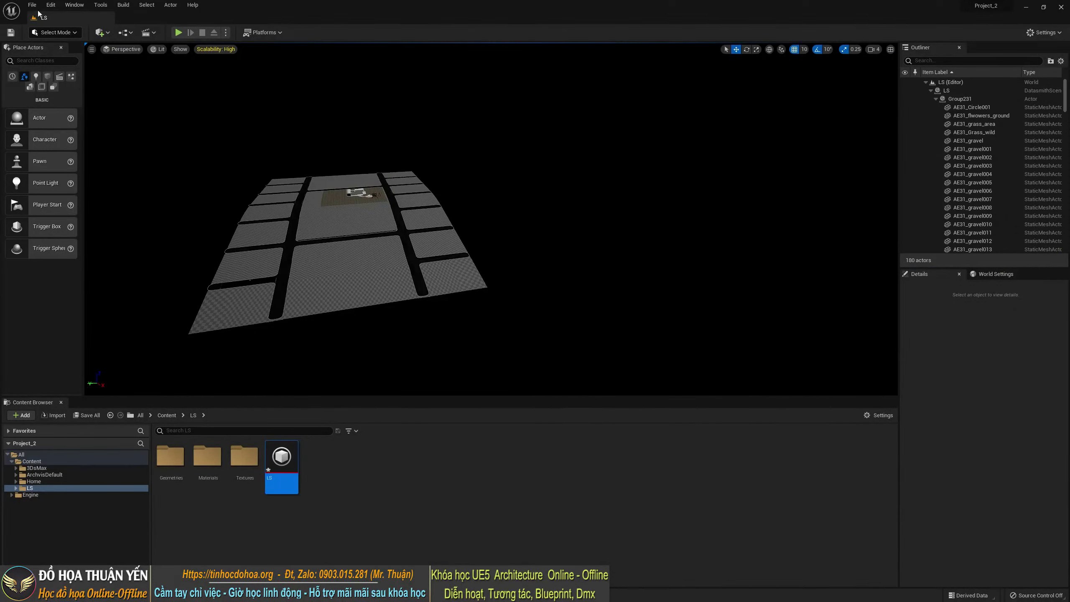
Create another level from the Empty Level template
{"action": "left_click", "coordinate": [33, 5]}
{"action": "left_click", "coordinate": [50, 27]}
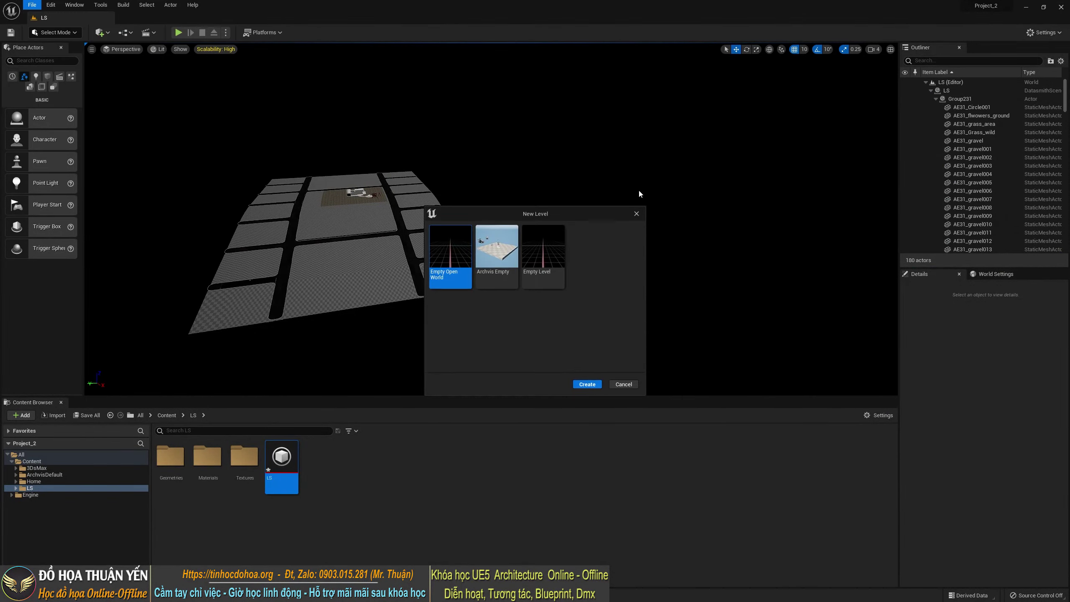
{"action": "left_click", "coordinate": [540, 259]}
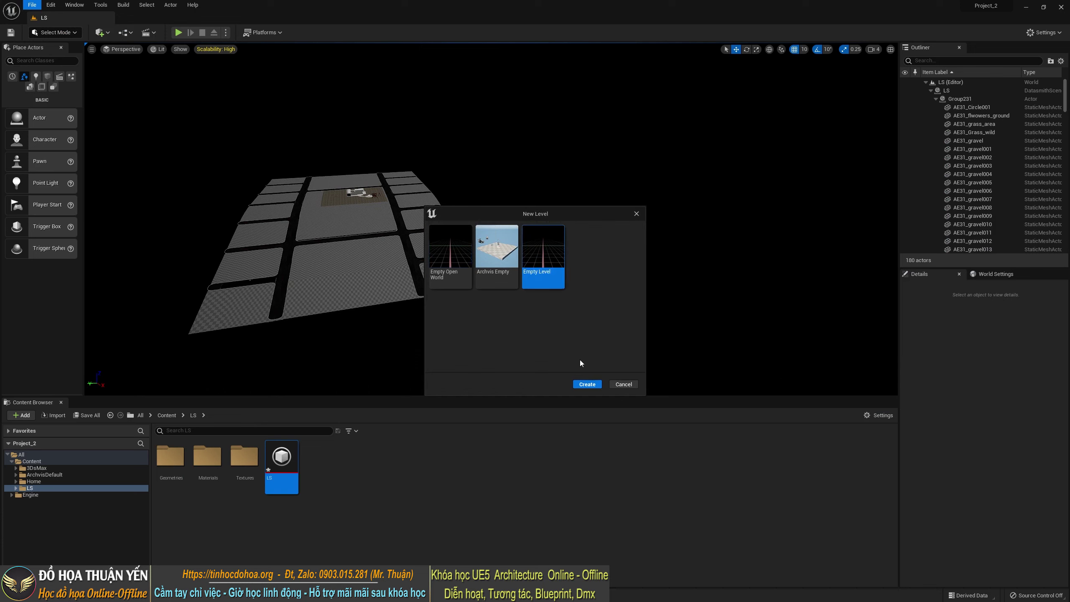
{"action": "left_click", "coordinate": [587, 385]}
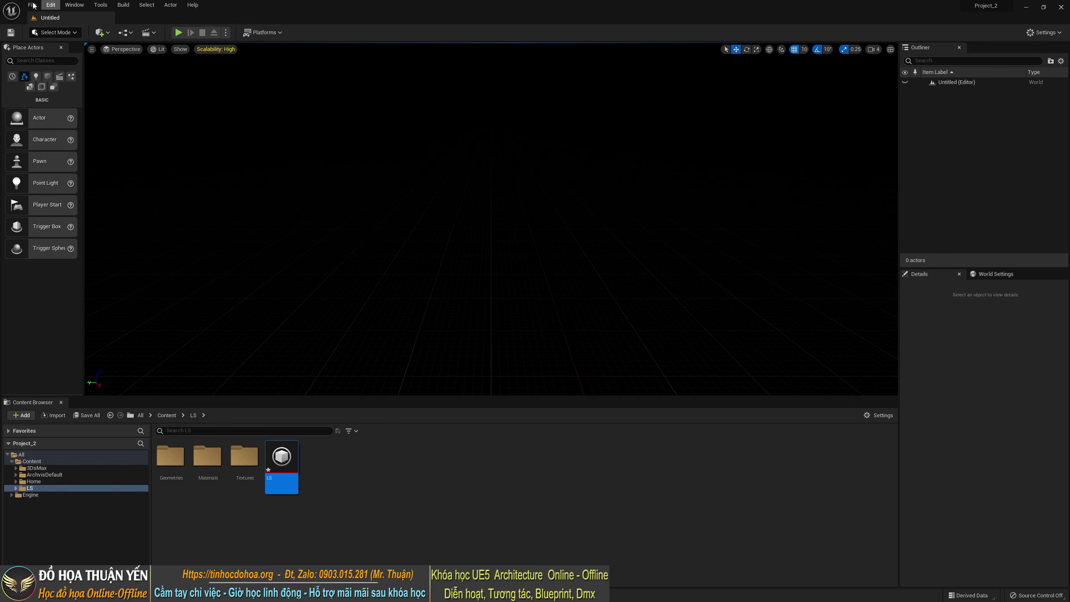
Save the new untitled level as Project
{"action": "left_click", "coordinate": [11, 32]}
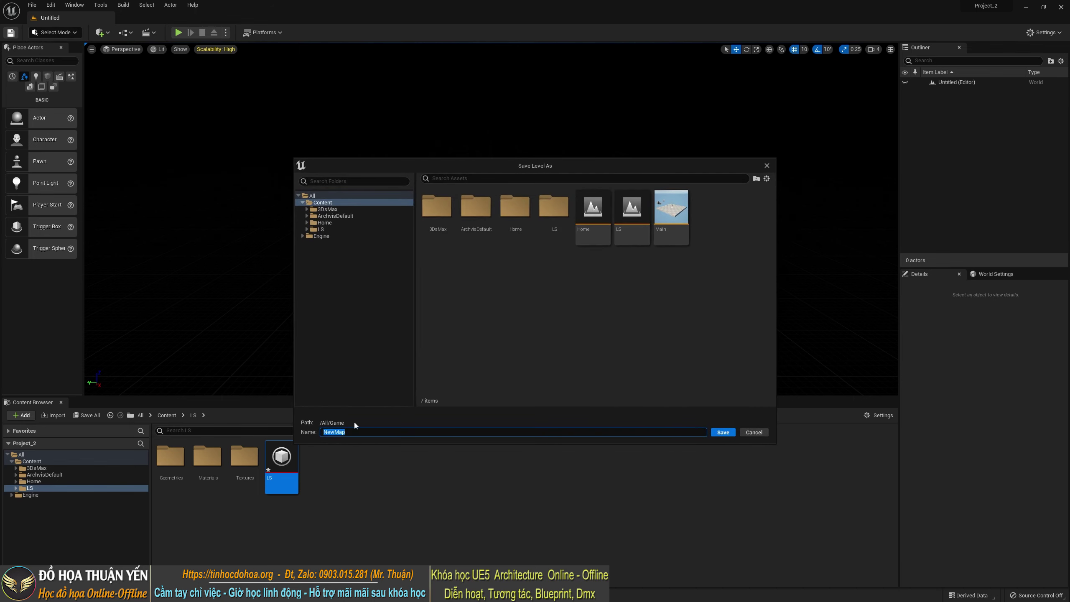
{"action": "type", "text": "Project"}
{"action": "left_click", "coordinate": [716, 431]}
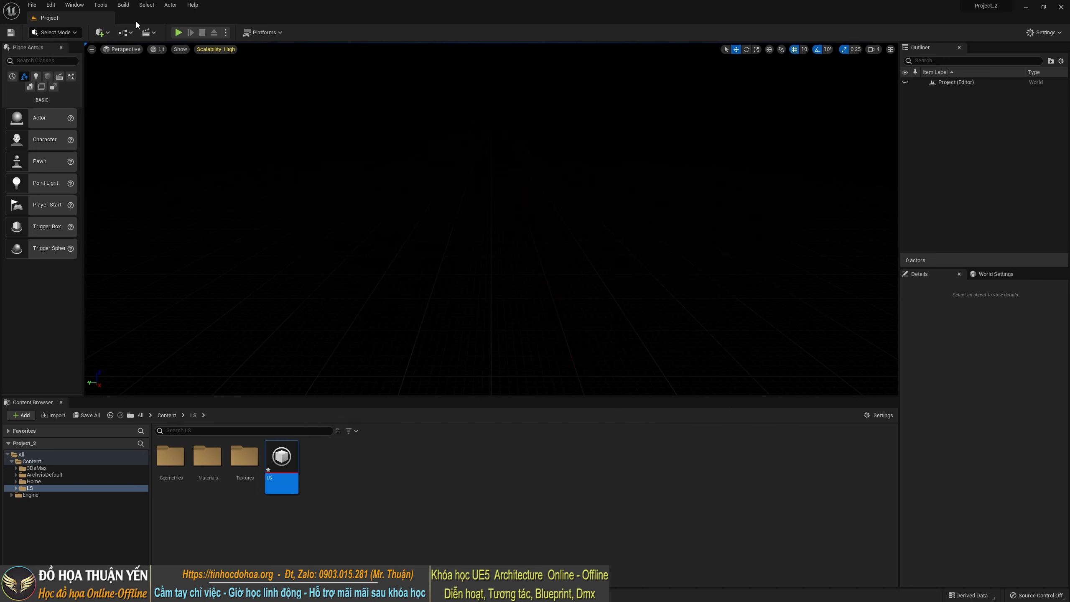
From the Levels window, add the existing Home and LS levels as sublevels of Project
{"action": "left_click", "coordinate": [72, 6]}
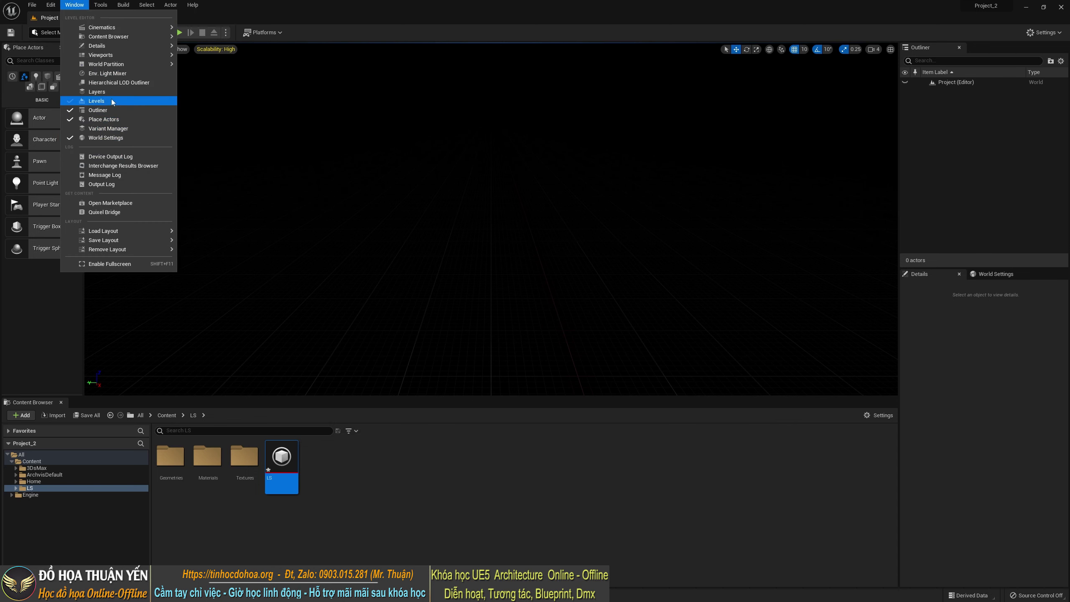
{"action": "left_click", "coordinate": [528, 187]}
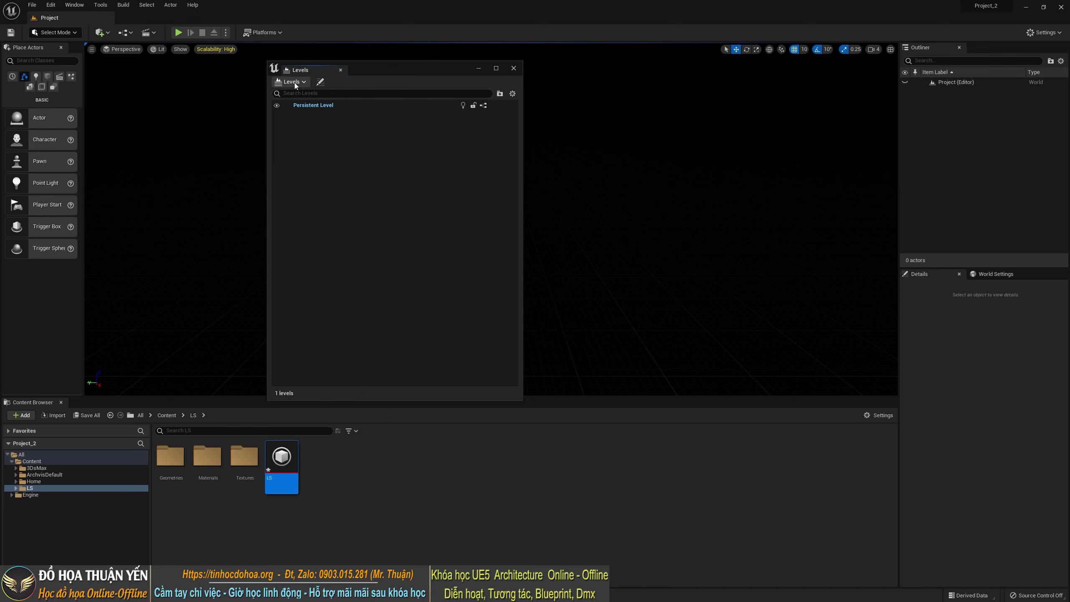
{"action": "left_click", "coordinate": [296, 85]}
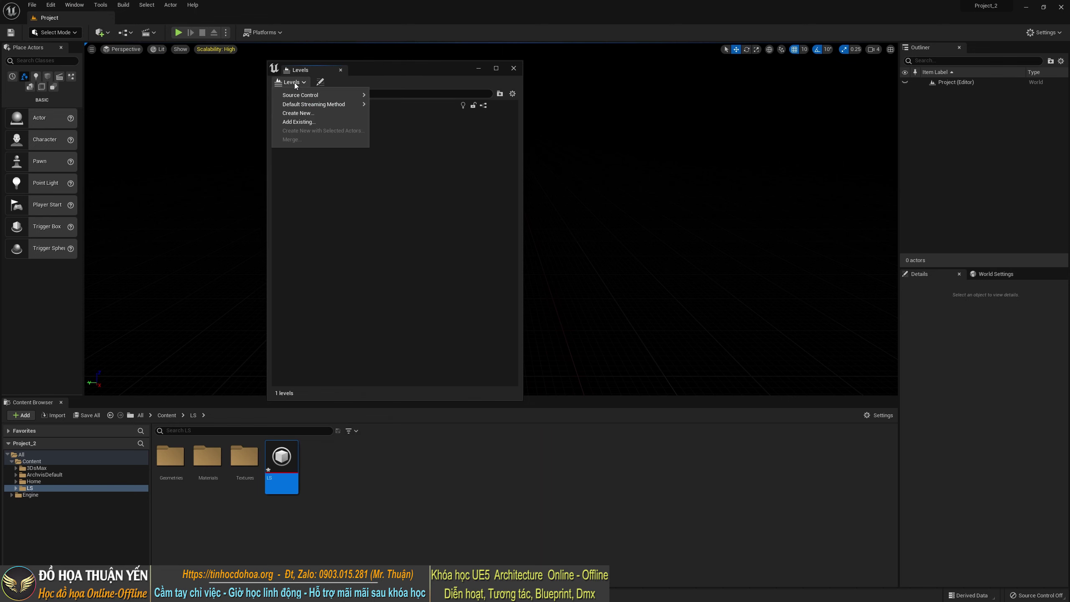
{"action": "left_click", "coordinate": [307, 123]}
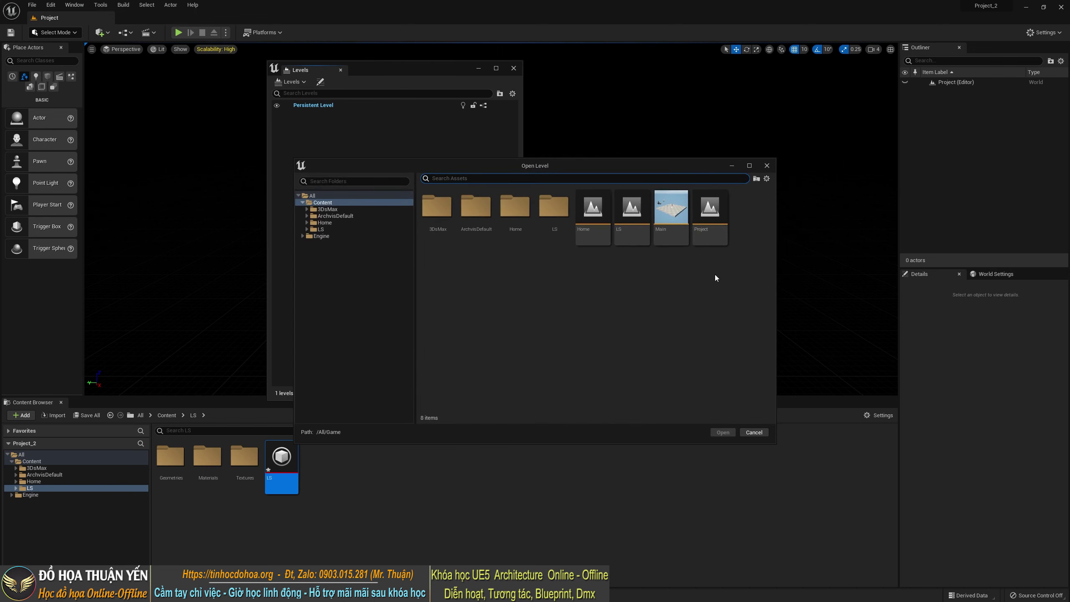
{"action": "left_click", "coordinate": [599, 224]}
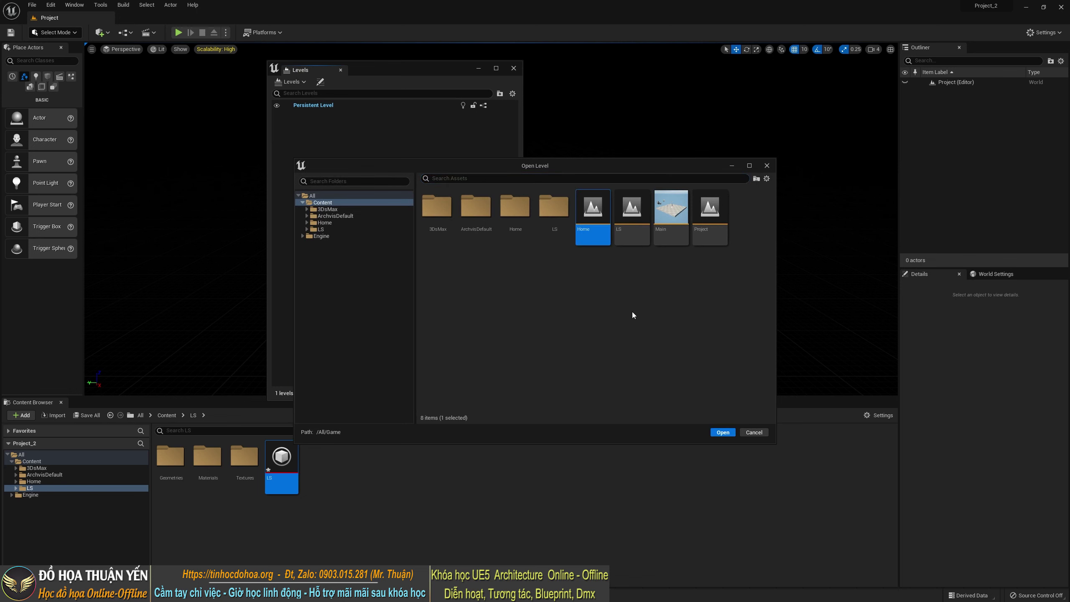
{"action": "left_click", "coordinate": [634, 217], "text": "ctrl"}
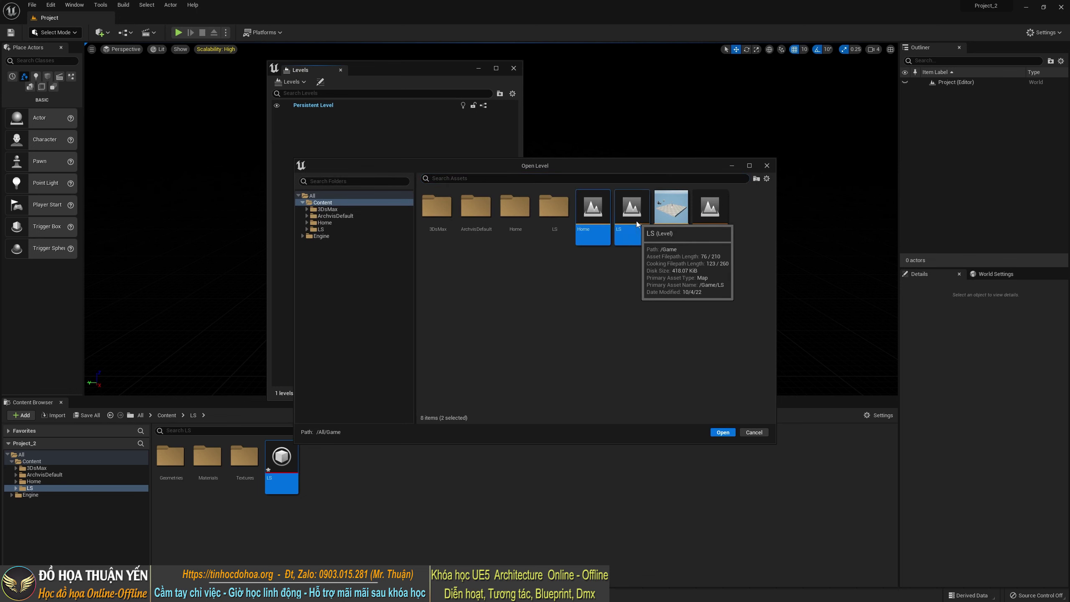
{"action": "left_click", "coordinate": [684, 335]}
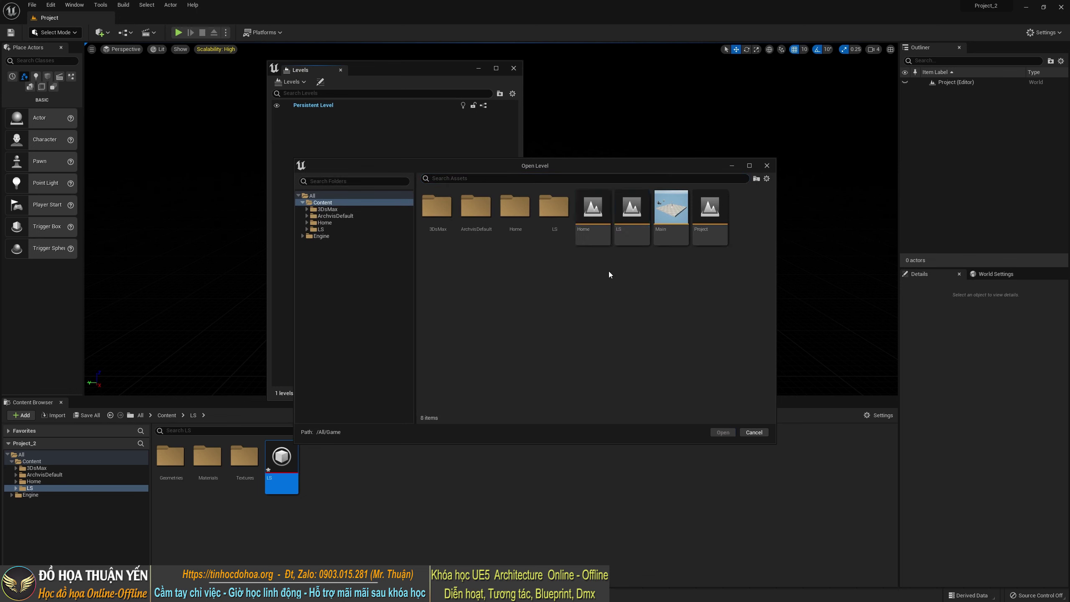
{"action": "left_click", "coordinate": [598, 223]}
{"action": "left_click", "coordinate": [632, 233], "text": "ctrl"}
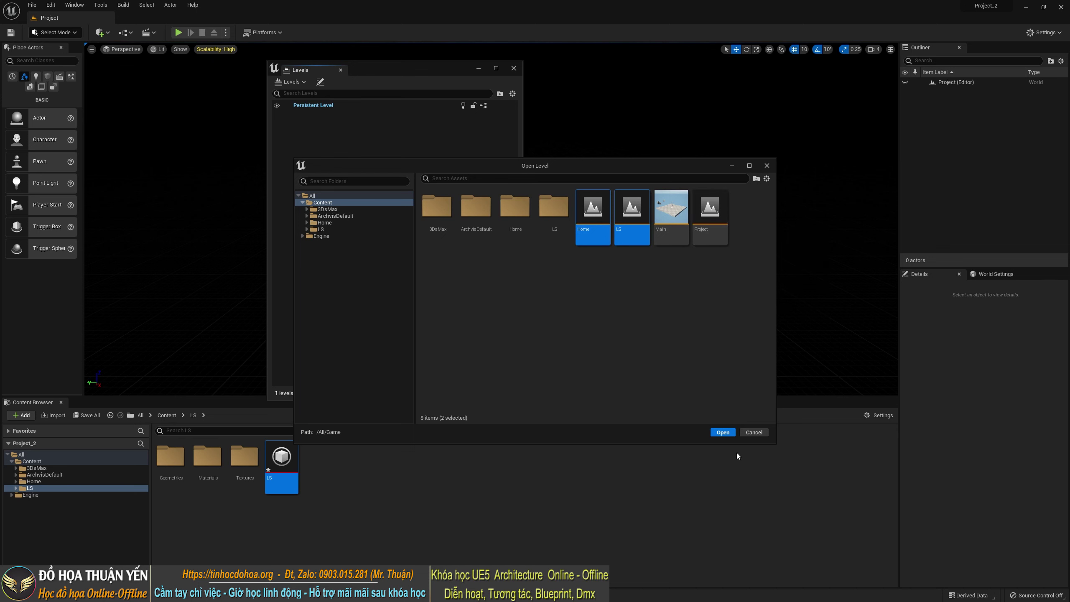
{"action": "left_click", "coordinate": [723, 434]}
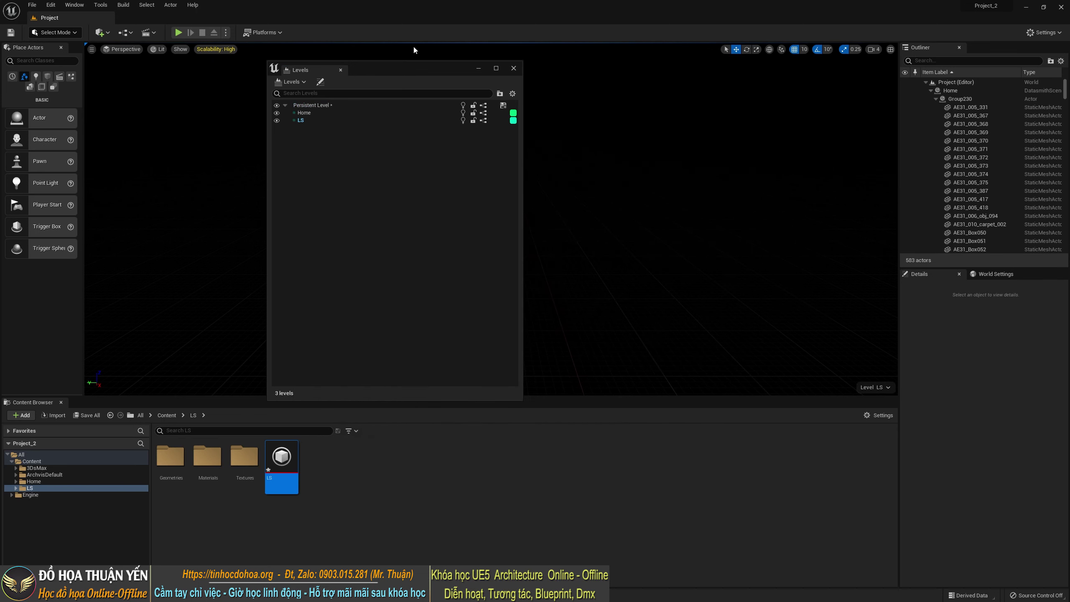
Move the Levels window aside, frame the house and yard, and switch the viewport to Unlit
{"action": "left_click_drag", "start_coordinate": [408, 69], "coordinate": [921, 279]}
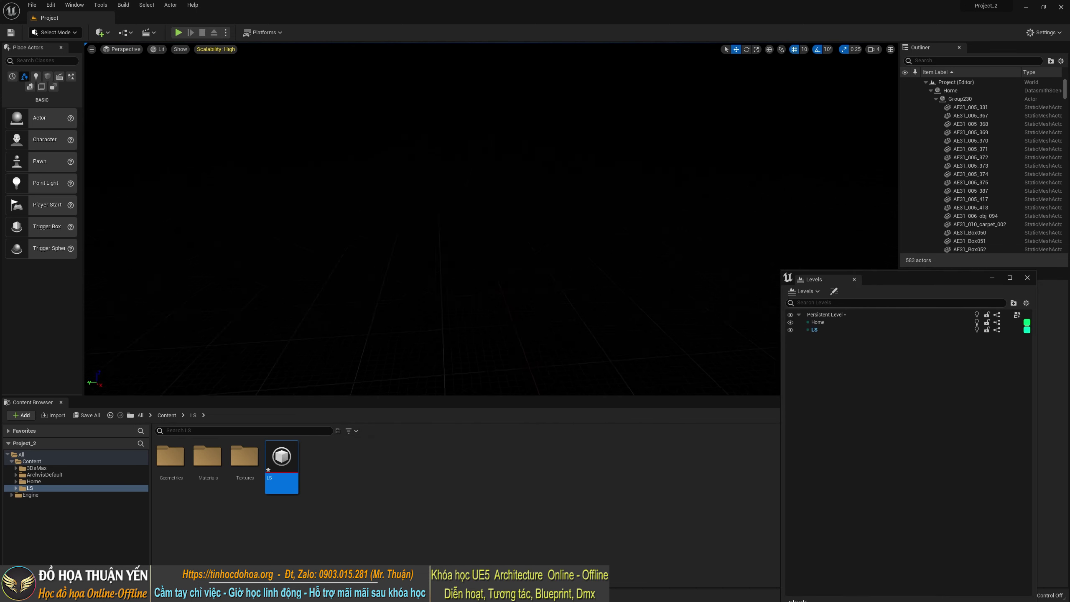
{"action": "right_click_drag", "start_coordinate": [432, 219], "coordinate": [463, 202]}
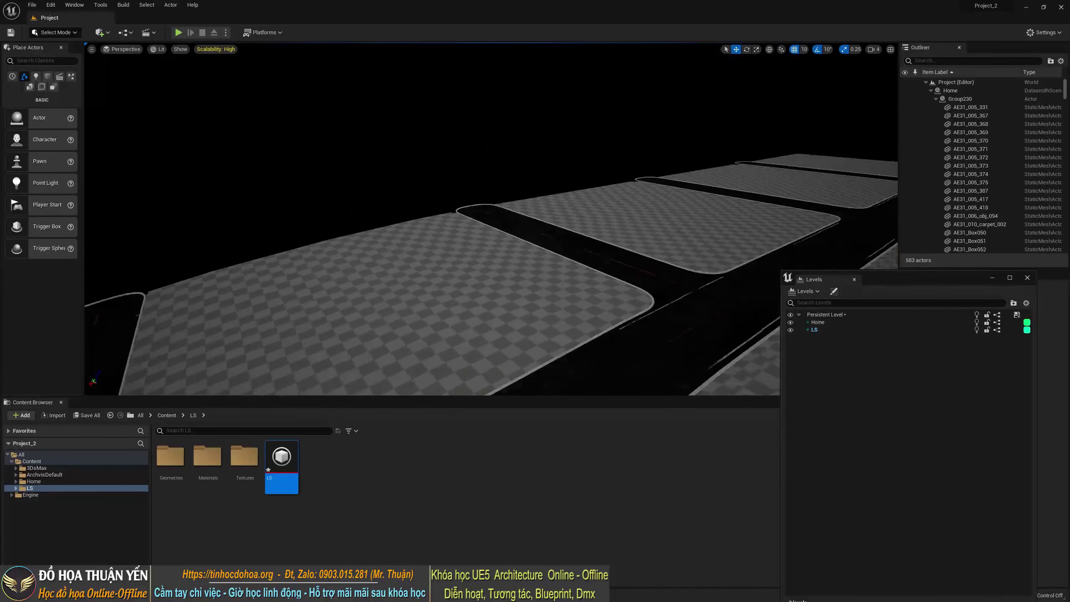
{"action": "right_click_drag", "start_coordinate": [479, 321], "coordinate": [478, 321]}
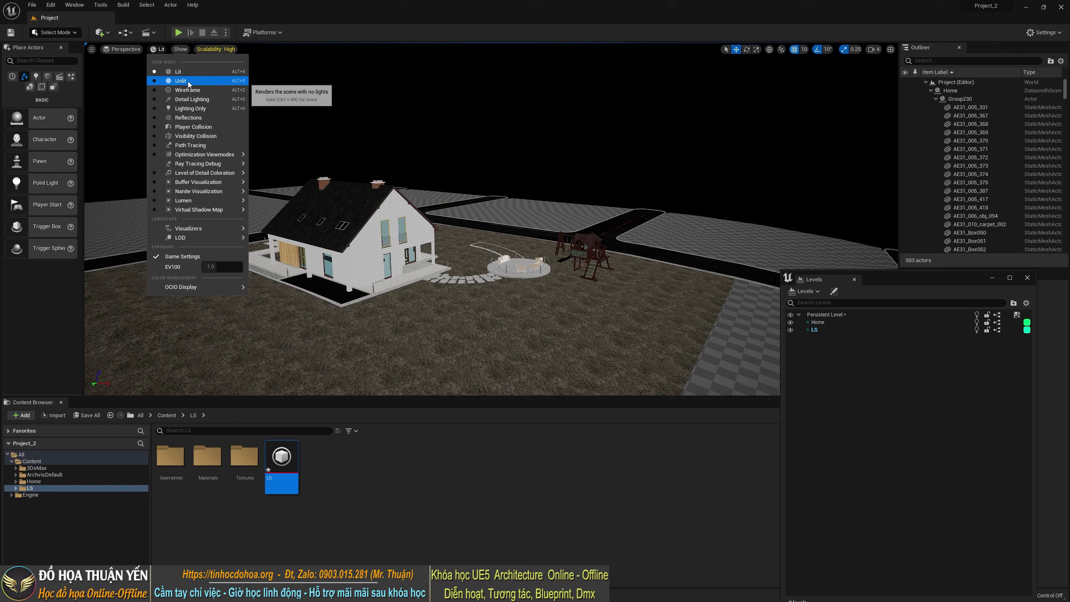
{"action": "left_click", "coordinate": [187, 81]}
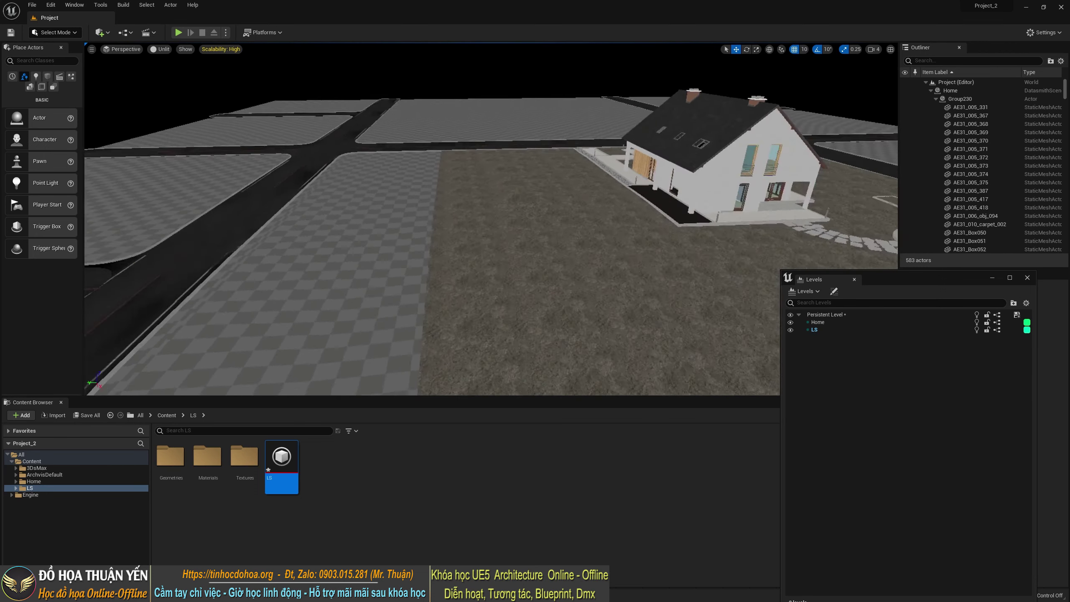
{"action": "right_click_drag", "start_coordinate": [519, 212], "coordinate": [519, 212]}
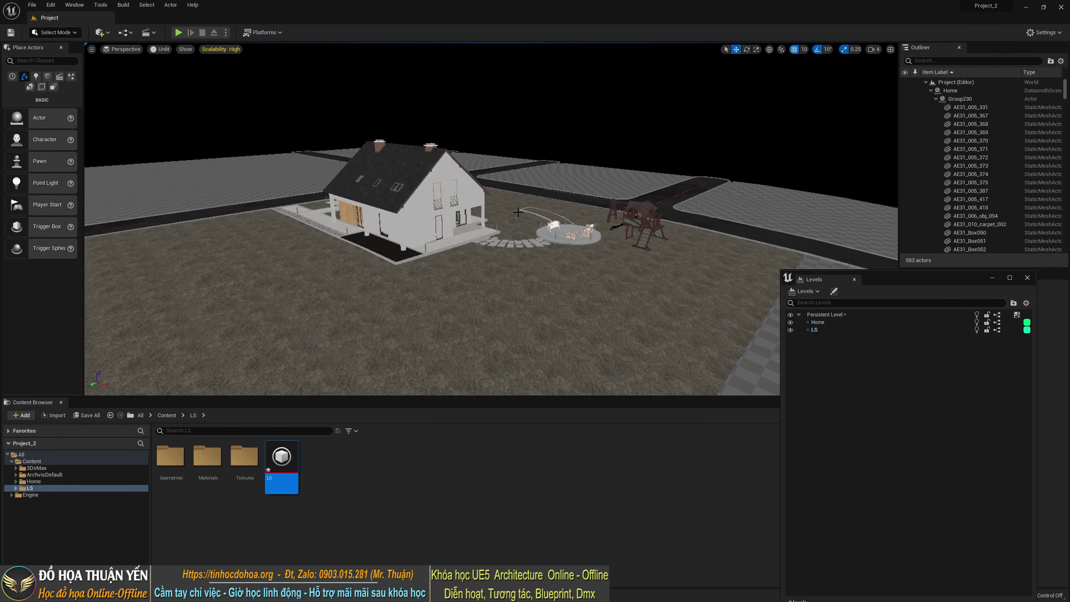
{"action": "key", "text": "alt+Tab"}
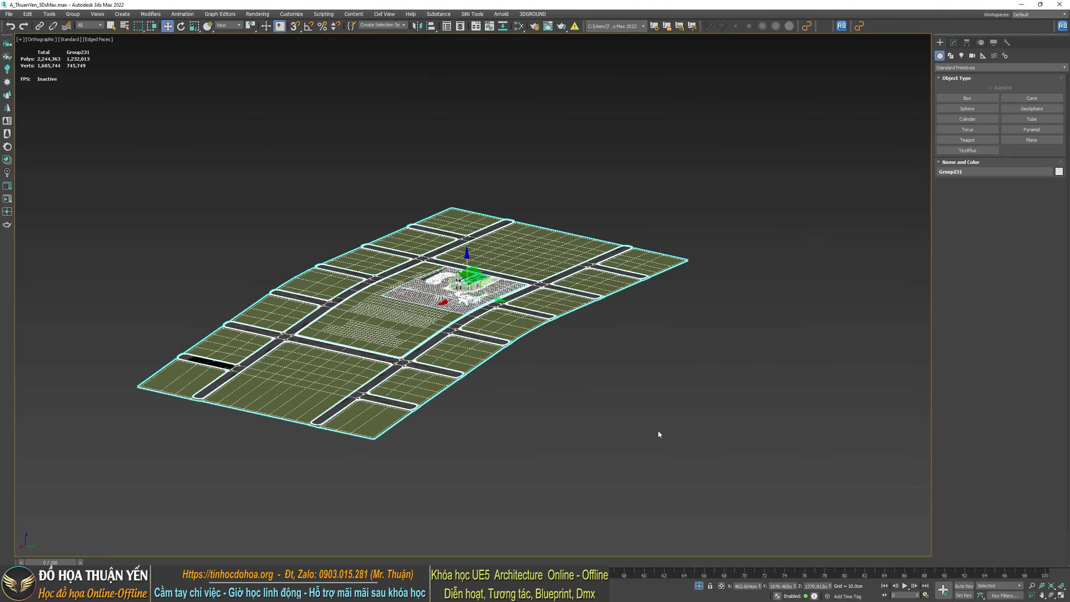
{"action": "left_click", "coordinate": [659, 431]}
{"action": "mouse_move", "coordinate": [88, 96]}
{"action": "left_mouse_down"}
{"action": "mouse_move", "coordinate": [717, 555]}
{"action": "mouse_move", "coordinate": [749, 549]}
{"action": "left_mouse_up"}
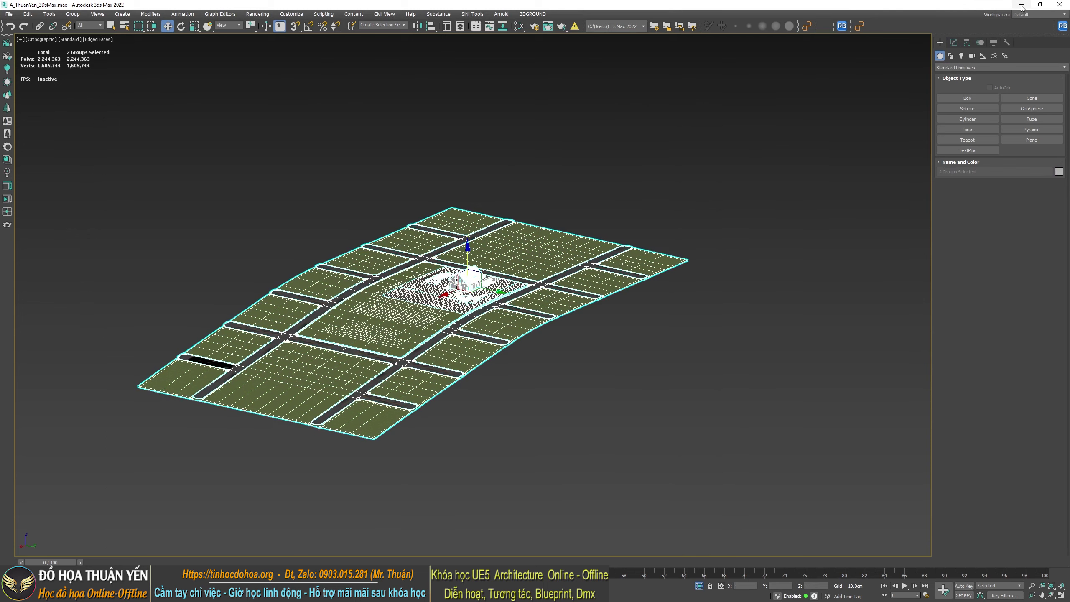
{"action": "left_click", "coordinate": [699, 357]}
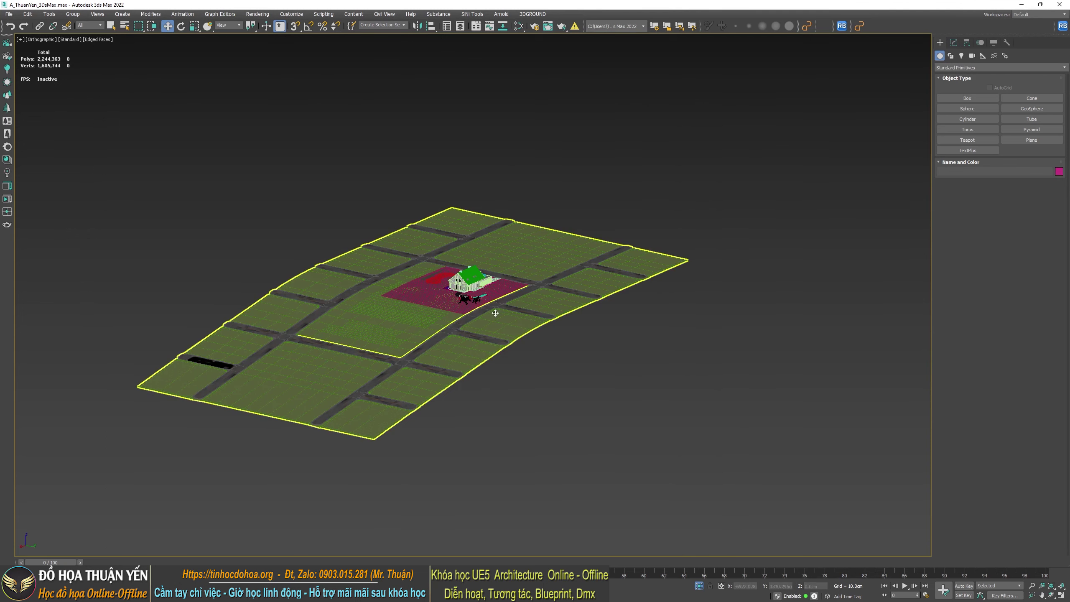
{"action": "left_click", "coordinate": [495, 313]}
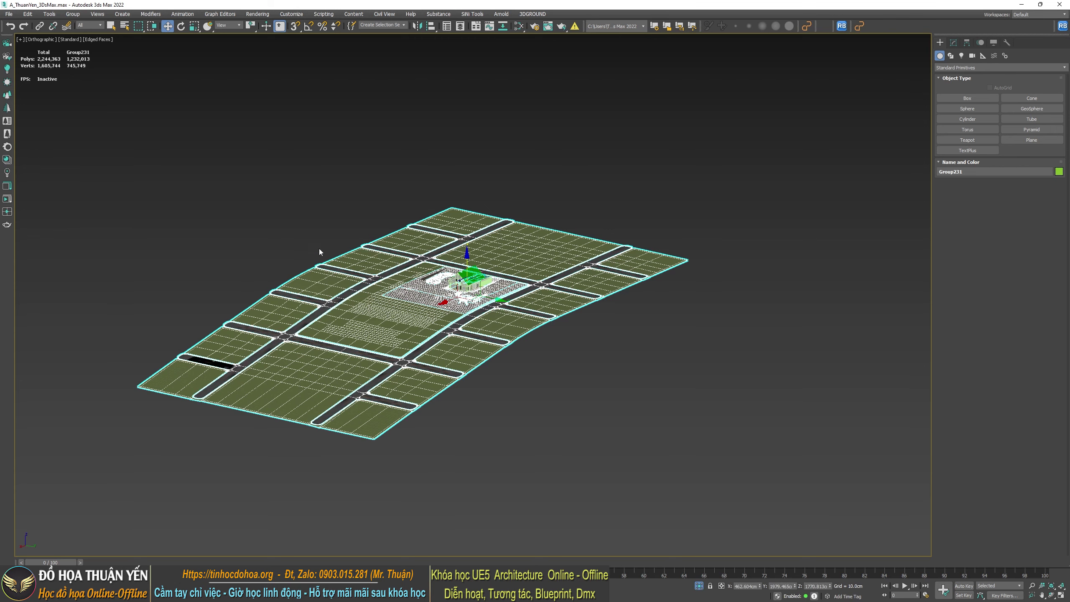
{"action": "left_click", "coordinate": [1022, 5]}
Select AE31_005_371 in the Outliner and focus the viewport on it
{"action": "left_click_drag", "start_coordinate": [524, 244], "coordinate": [536, 219]}
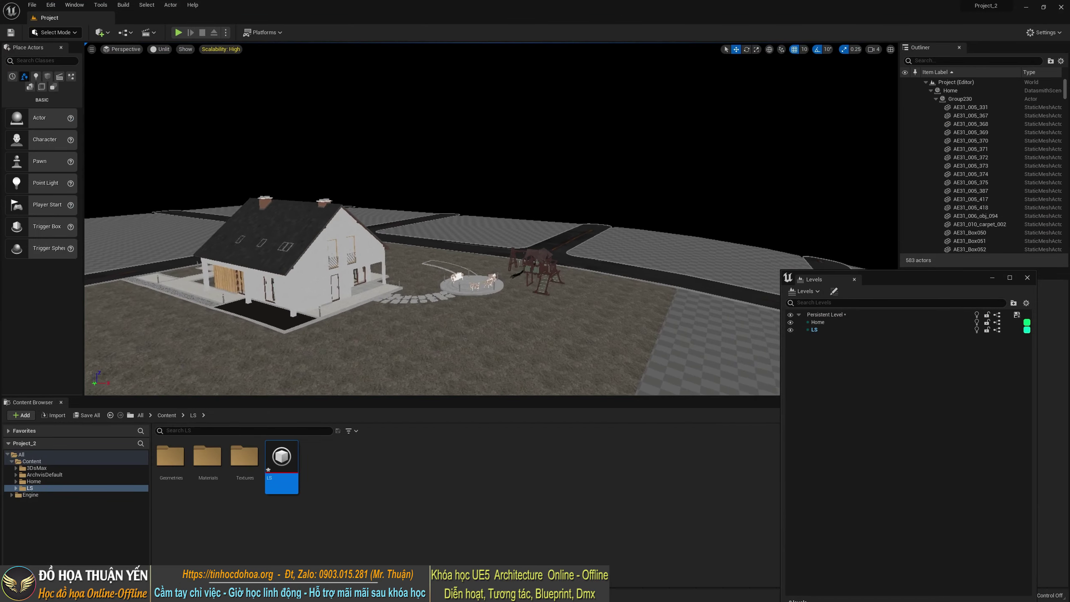
{"action": "right_click_drag", "start_coordinate": [480, 279], "coordinate": [480, 237]}
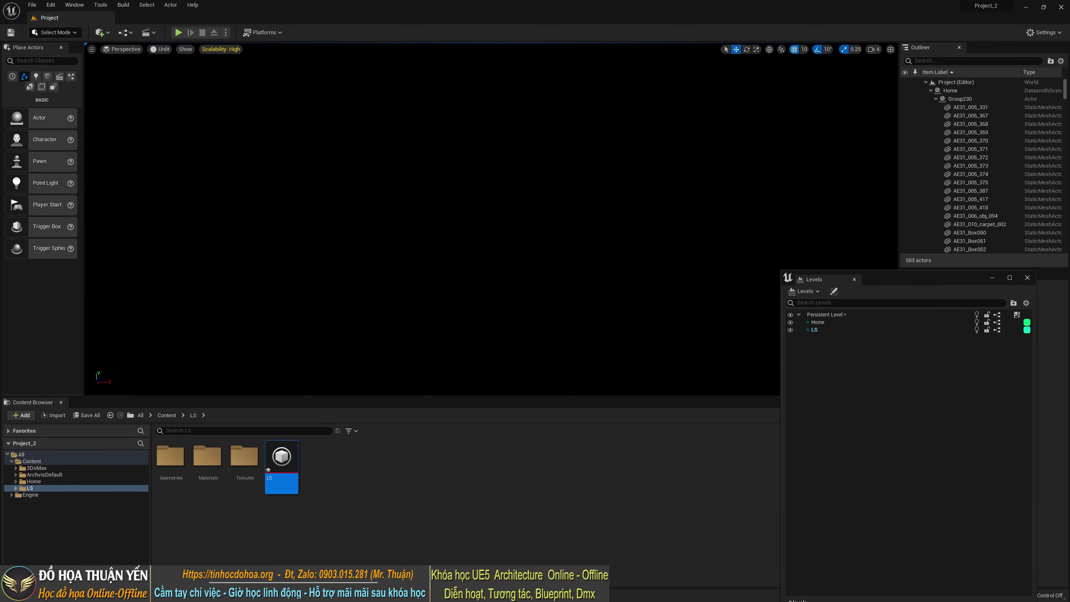
{"action": "left_click_drag", "start_coordinate": [897, 279], "coordinate": [527, 442]}
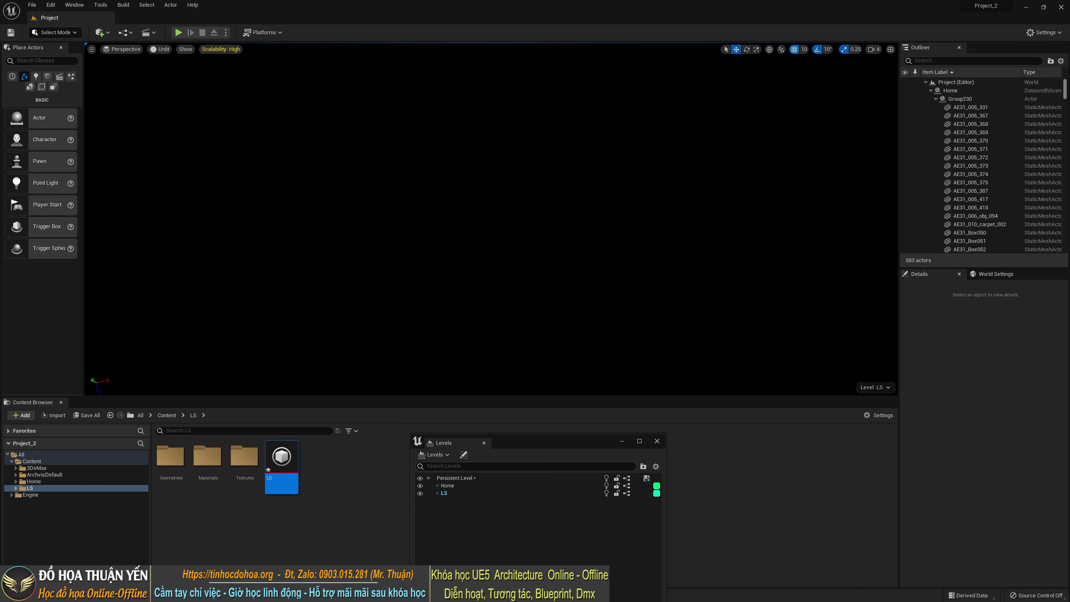
{"action": "left_click", "coordinate": [980, 152]}
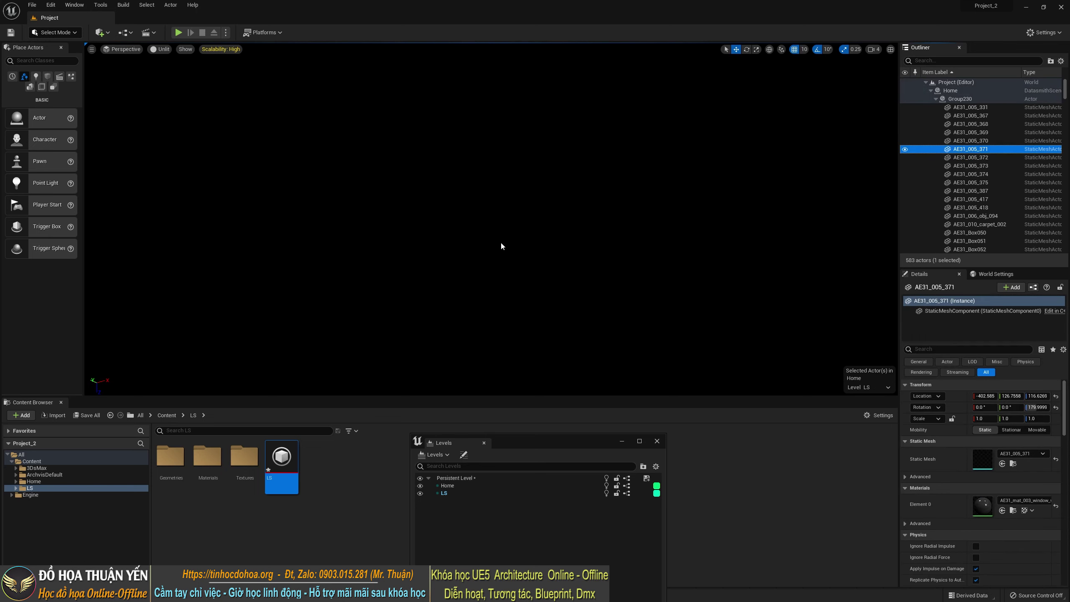
{"action": "key", "text": "f"}
{"action": "mouse_move", "coordinate": [425, 253]}
{"action": "right_mouse_down"}
{"action": "mouse_move", "coordinate": [379, 270]}
{"action": "mouse_move", "coordinate": [421, 253]}
{"action": "mouse_move", "coordinate": [419, 282]}
{"action": "right_mouse_up"}
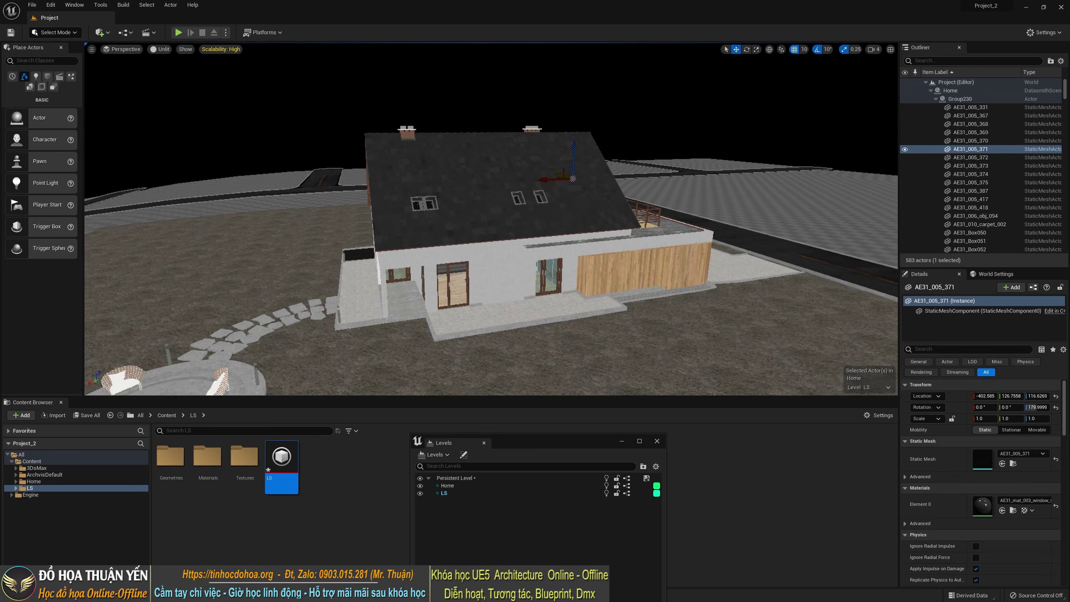
Place the Levels window at the upper right and orbit to see the house from the right
{"action": "mouse_move", "coordinate": [584, 449]}
{"action": "left_mouse_down"}
{"action": "mouse_move", "coordinate": [763, 258]}
{"action": "mouse_move", "coordinate": [818, 150]}
{"action": "left_mouse_up"}
{"action": "right_click_drag", "start_coordinate": [379, 253], "coordinate": [404, 247]}
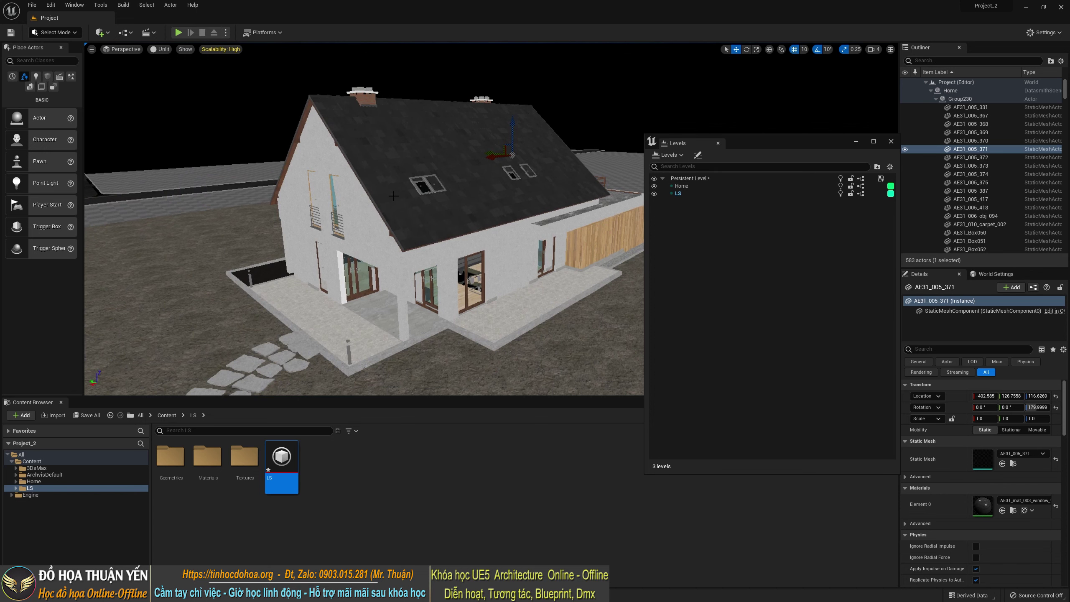
{"action": "right_click_drag", "start_coordinate": [393, 196], "coordinate": [497, 181]}
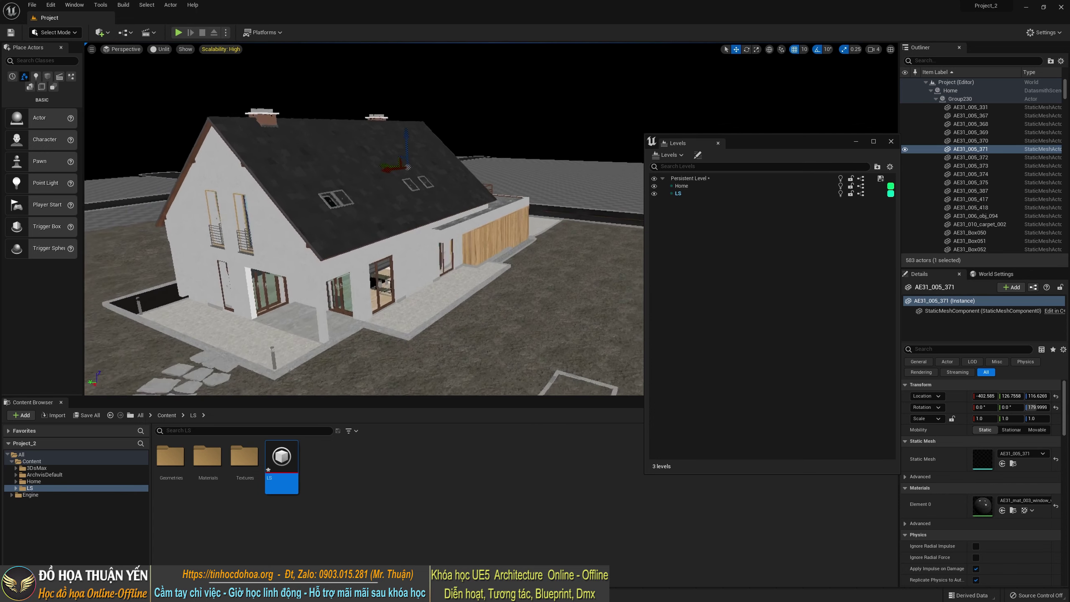
{"action": "right_click_drag", "start_coordinate": [418, 203], "coordinate": [419, 203]}
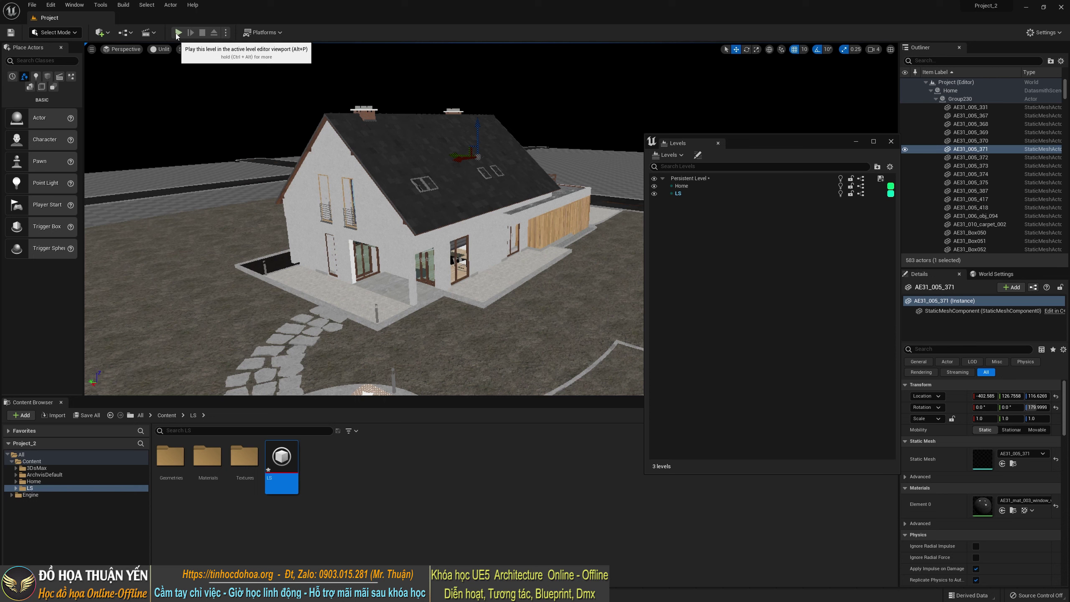
Run a brief Play-in-Editor session of the level, then stop it
{"action": "left_click", "coordinate": [177, 34]}
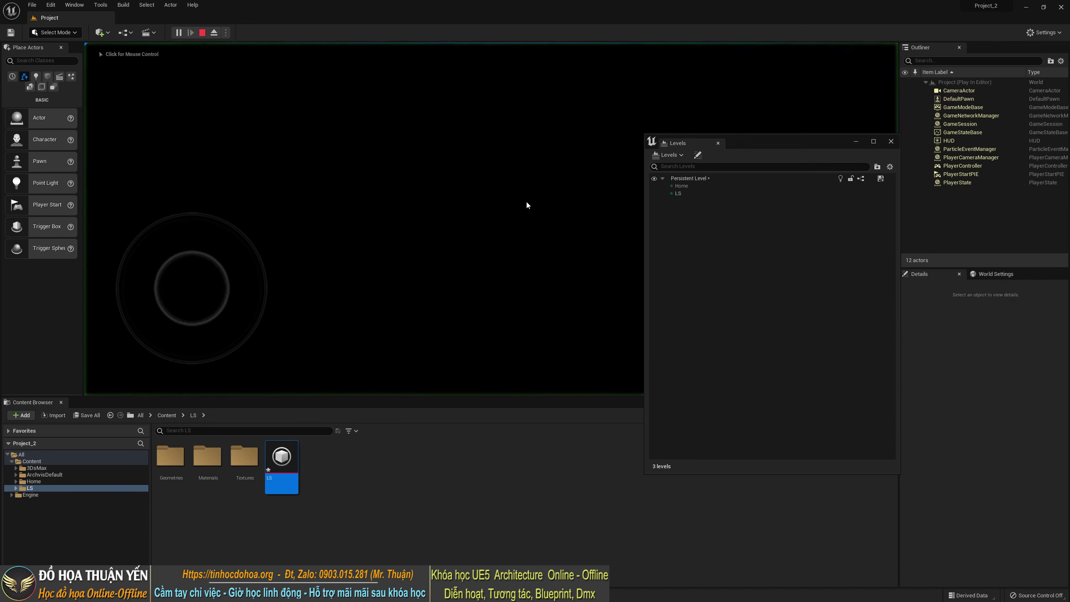
{"action": "left_click_drag", "start_coordinate": [775, 147], "coordinate": [687, 483]}
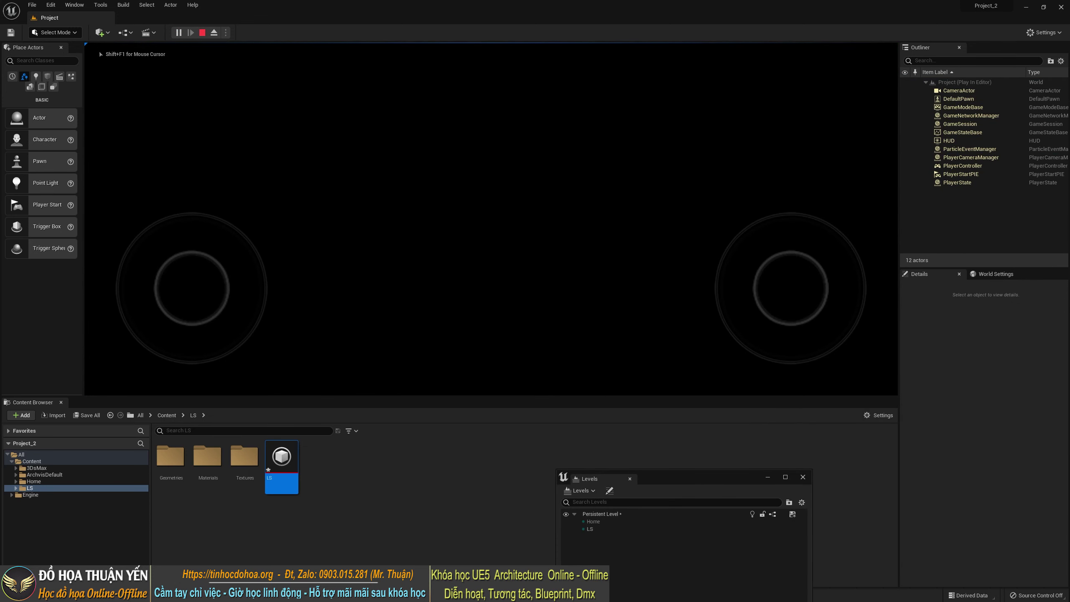
{"action": "key", "text": "Escape"}
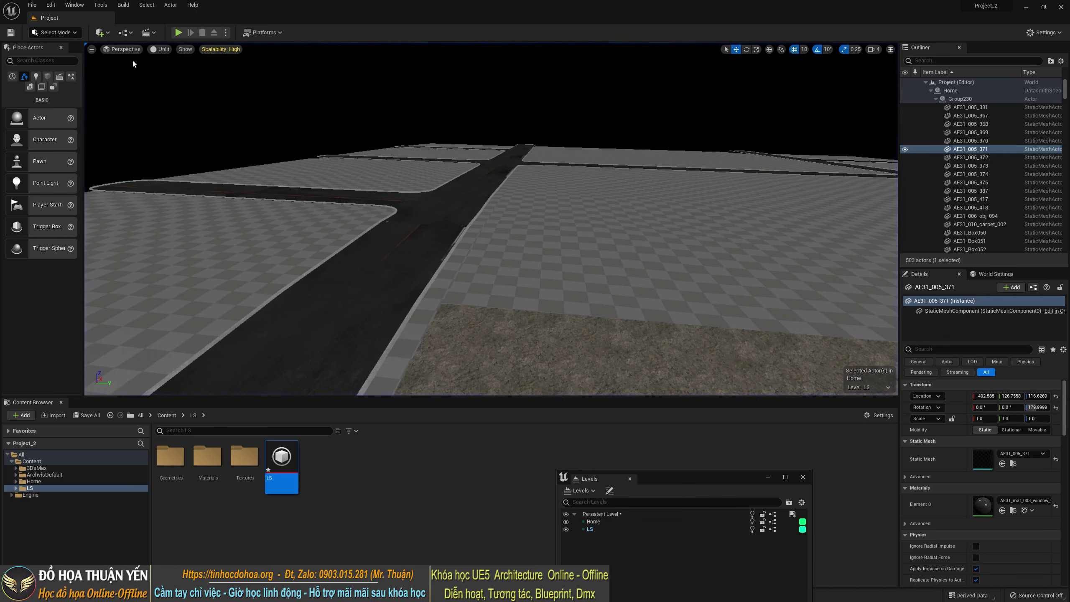
In Project Settings, uncheck Always Show Touch Interface and close the settings window
{"action": "left_click", "coordinate": [51, 4]}
{"action": "left_click", "coordinate": [59, 140]}
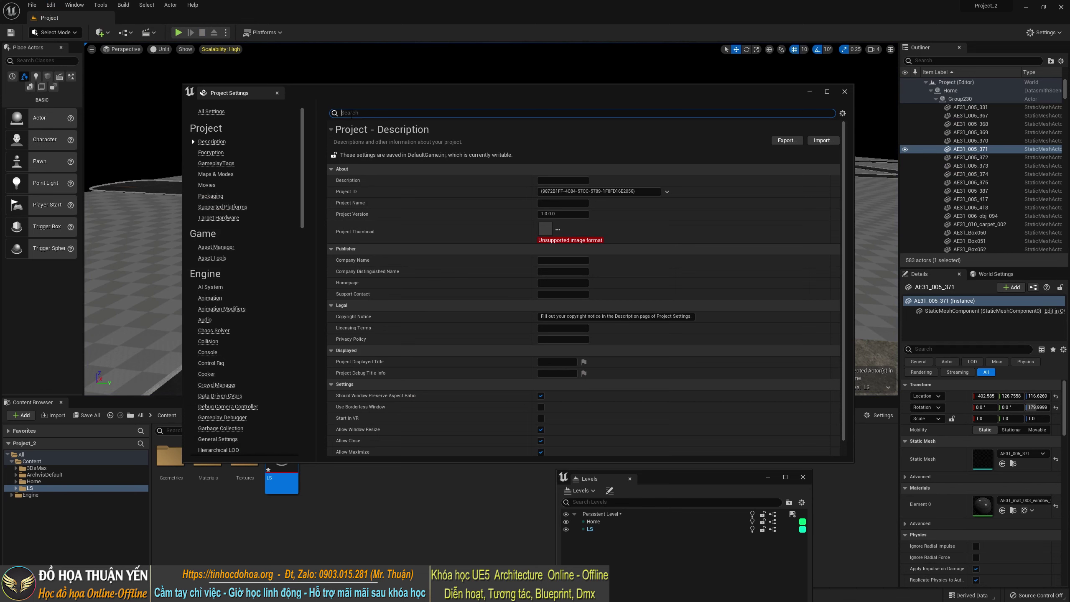
{"action": "type", "text": "ti"}
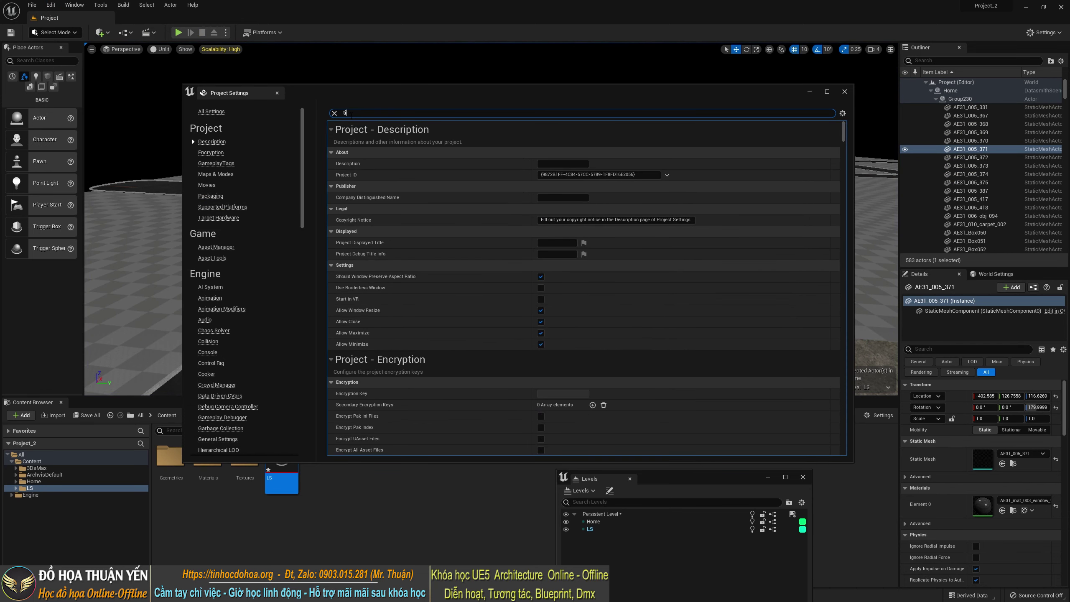
{"action": "type", "text": "s"}
{"action": "key", "text": "BackSpace"}
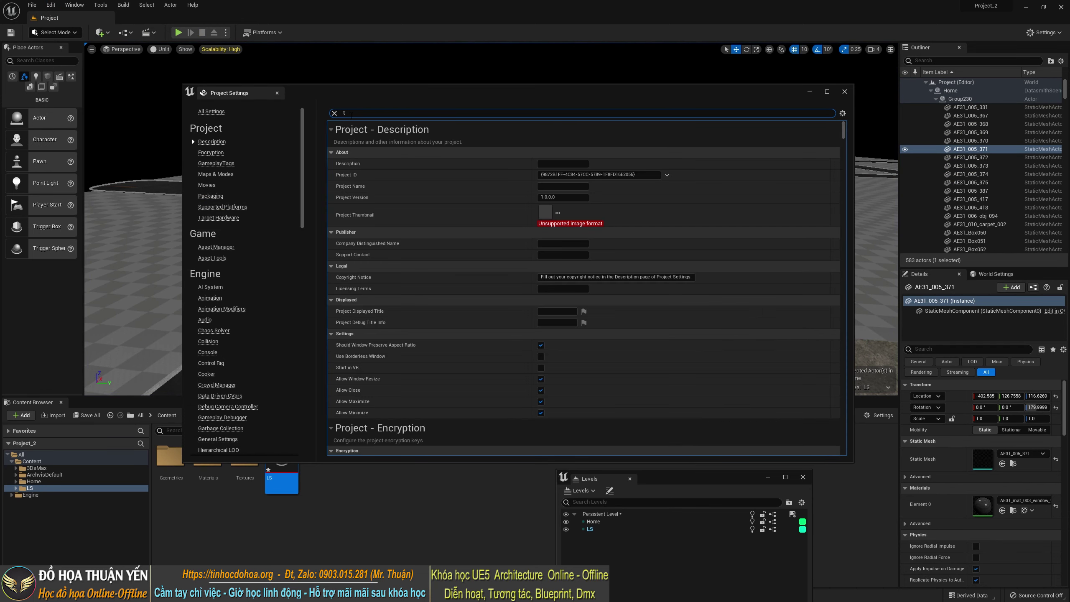
{"action": "type", "text": "ouch"}
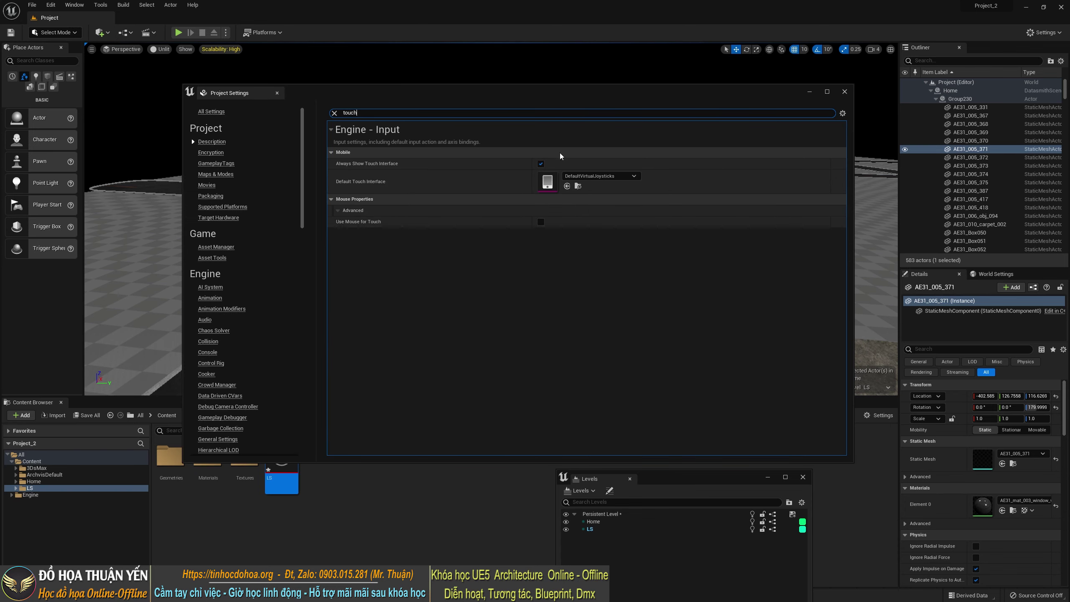
{"action": "left_click", "coordinate": [541, 163]}
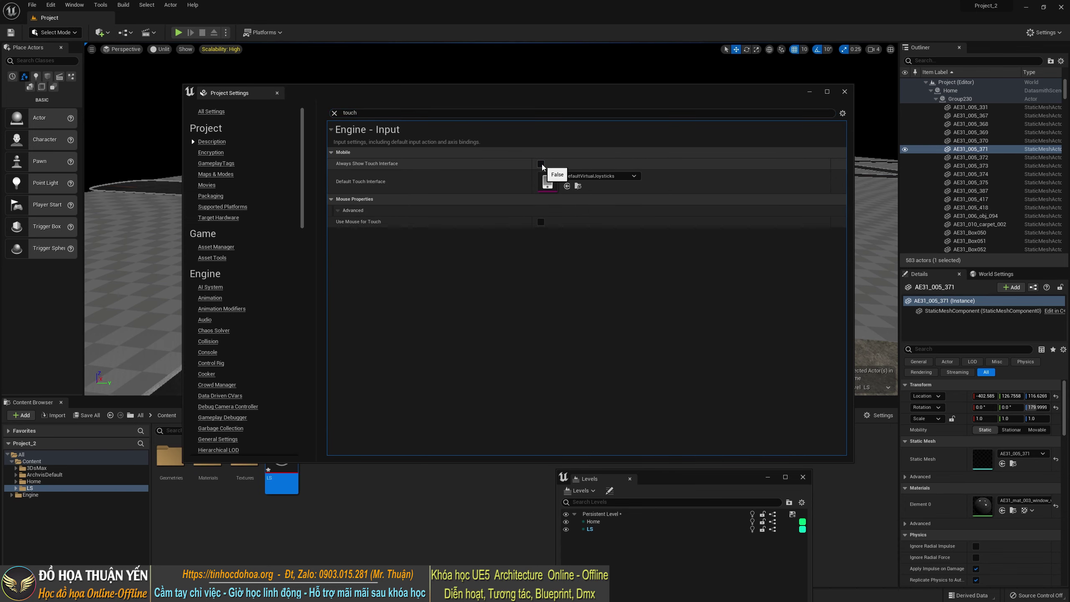
{"action": "left_click", "coordinate": [845, 92]}
{"action": "right_click_drag", "start_coordinate": [477, 203], "coordinate": [450, 251]}
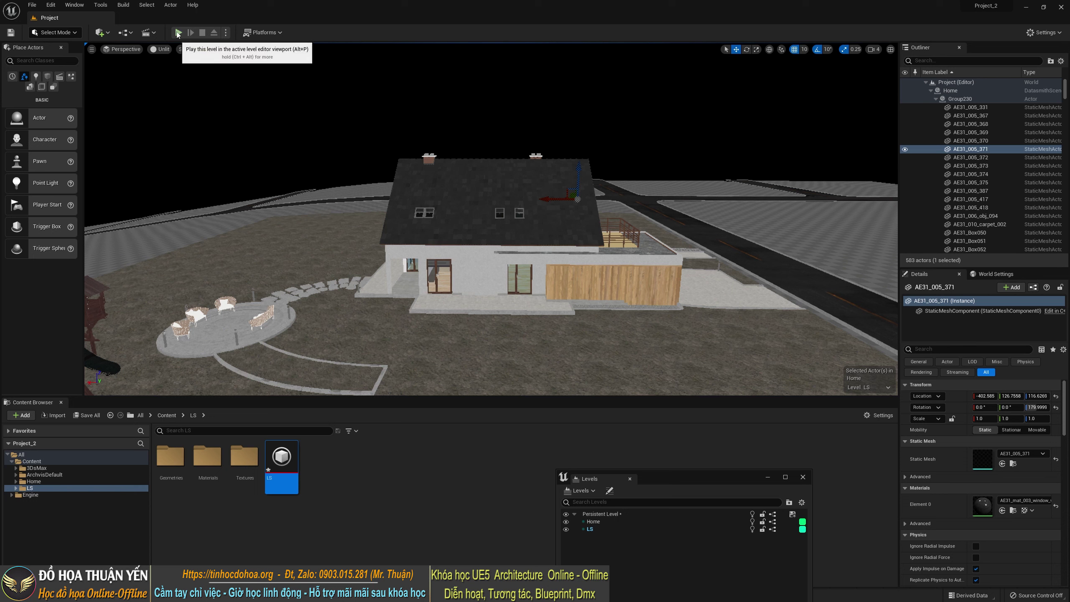
Run a brief play test of the level, then stop it to return to editing
{"action": "left_click", "coordinate": [178, 33]}
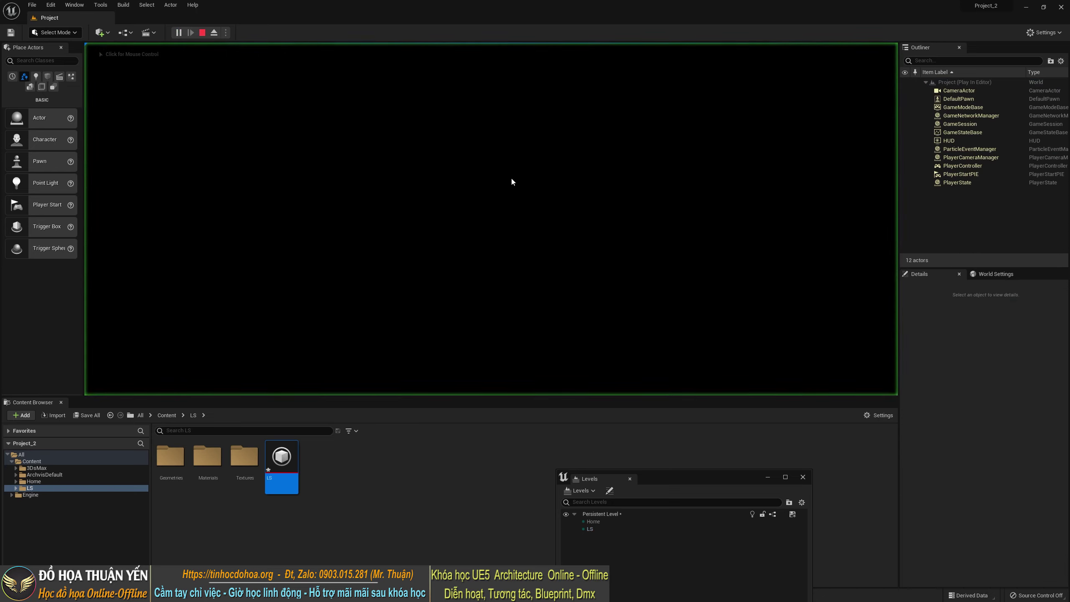
{"action": "left_click", "coordinate": [418, 256]}
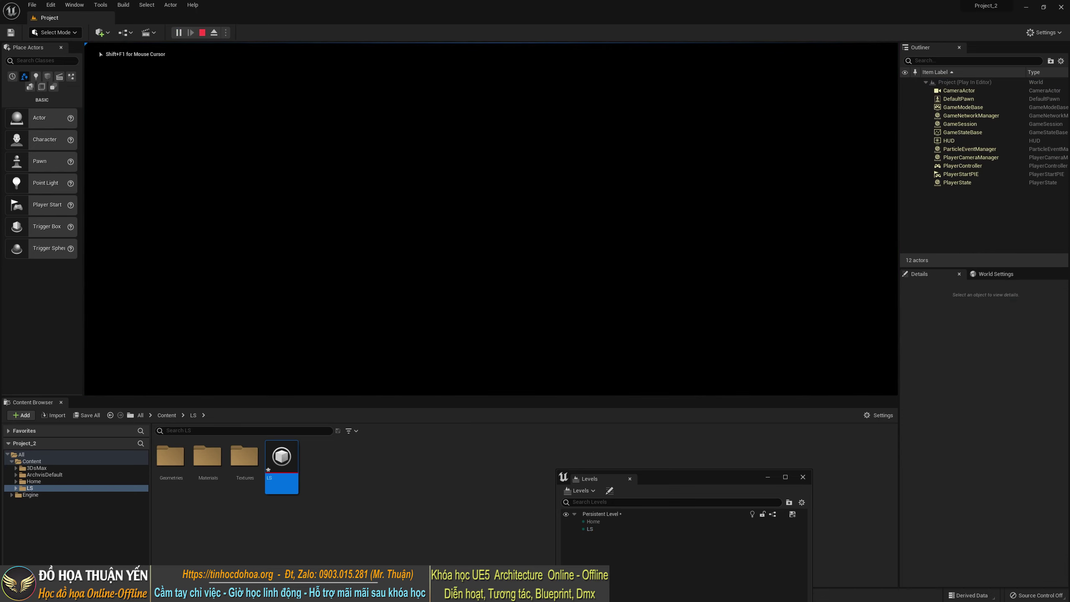
{"action": "key", "text": "Escape"}
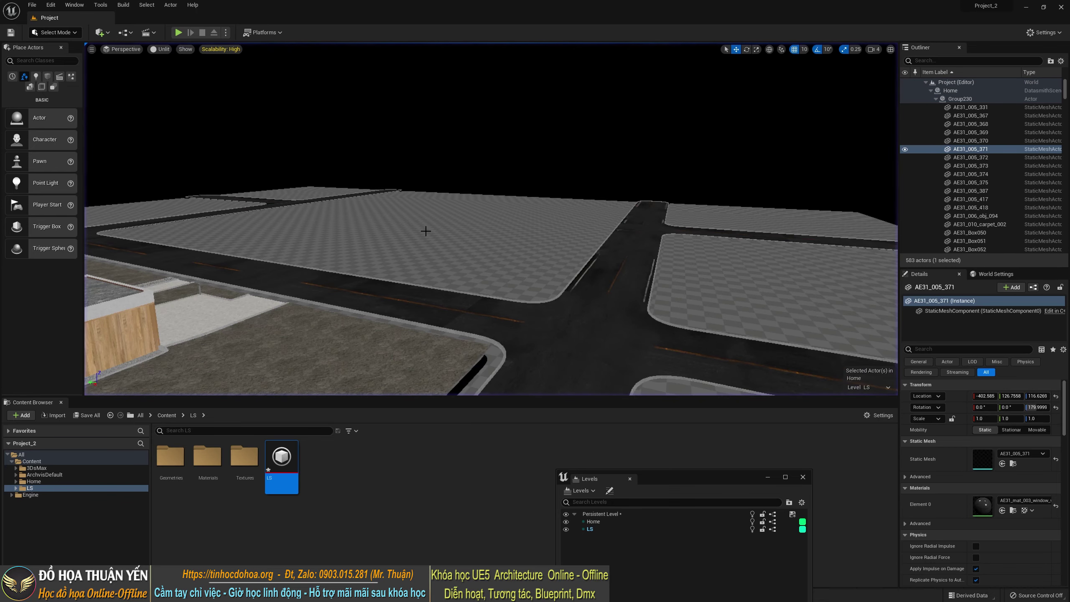
Frame the house and switch the viewport to Lit shading, showing the unlit scene dark
{"action": "left_click_drag", "start_coordinate": [687, 481], "coordinate": [744, 340]}
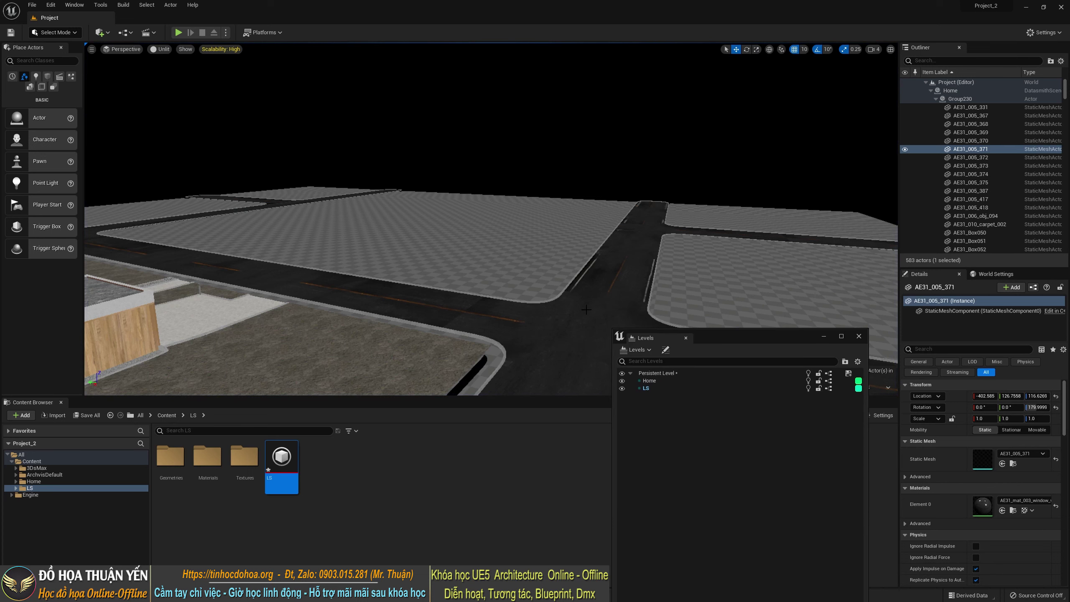
{"action": "key", "text": "f"}
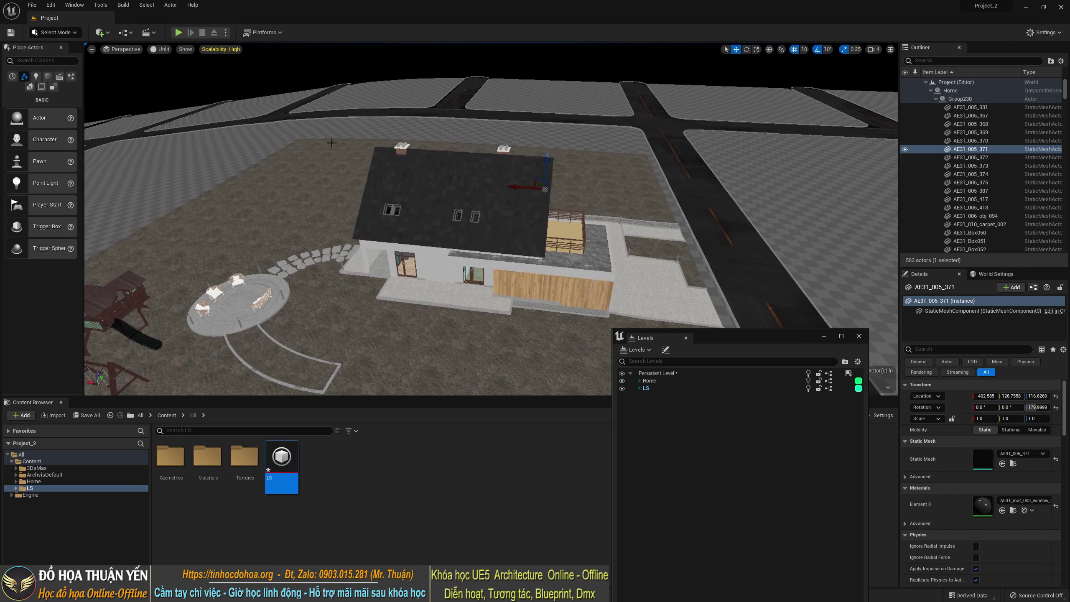
{"action": "left_click", "coordinate": [151, 49]}
{"action": "left_click", "coordinate": [168, 75]}
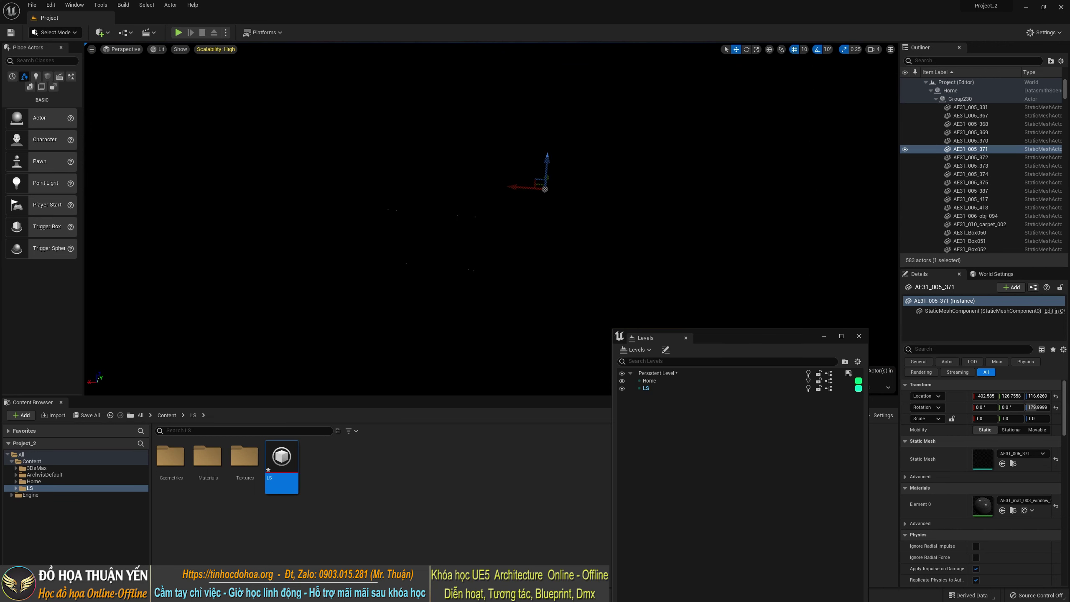
{"action": "key", "text": "f"}
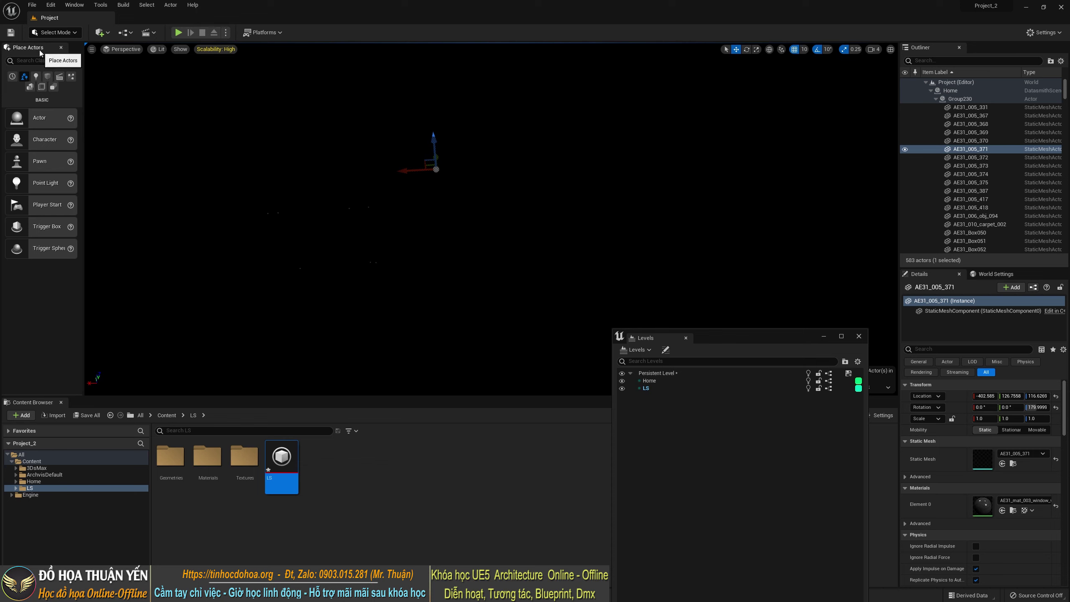
{"action": "left_click", "coordinate": [75, 5]}
Place an HDRI Backdrop from Place Actors and drag it down toward the house site
{"action": "left_click", "coordinate": [388, 3]}
{"action": "type", "text": "HDRI"}
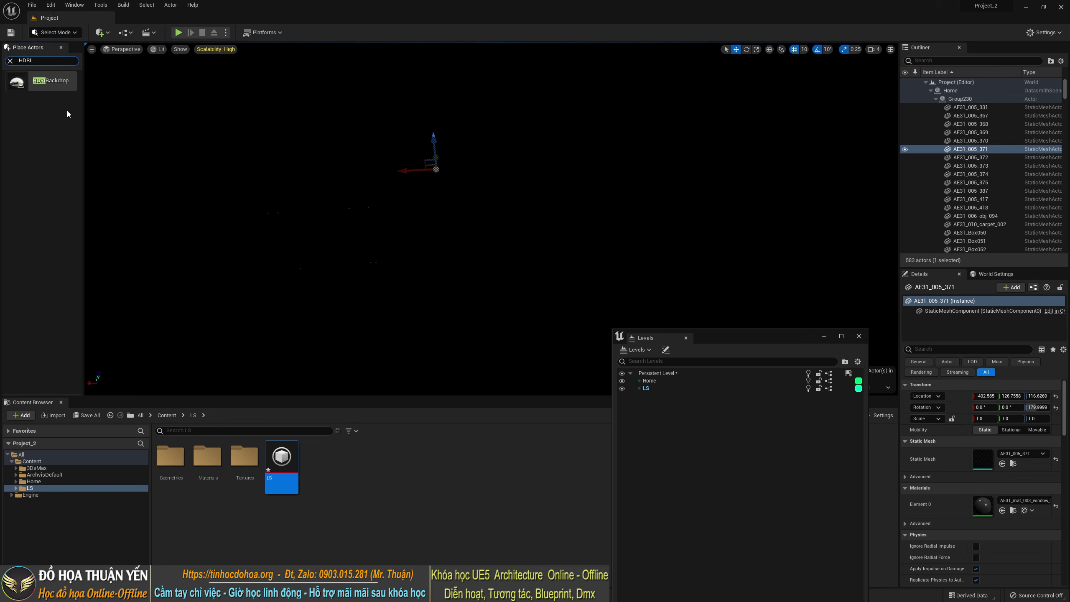
{"action": "left_click_drag", "start_coordinate": [51, 81], "coordinate": [251, 245]}
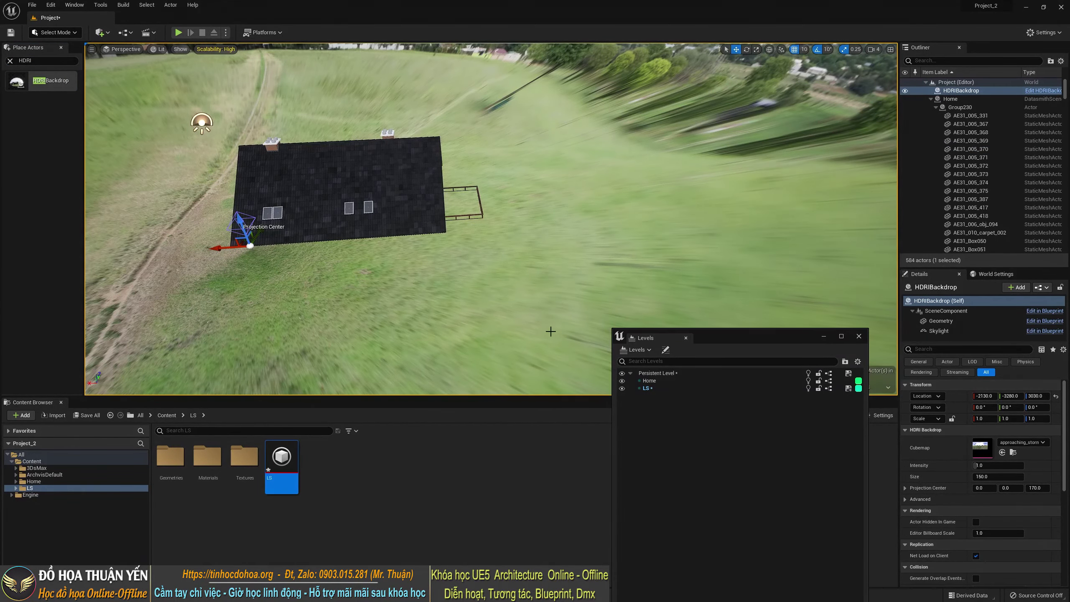
{"action": "mouse_move", "coordinate": [421, 236]}
{"action": "right_mouse_down"}
{"action": "mouse_move", "coordinate": [442, 246]}
{"action": "mouse_move", "coordinate": [474, 218]}
{"action": "right_mouse_up"}
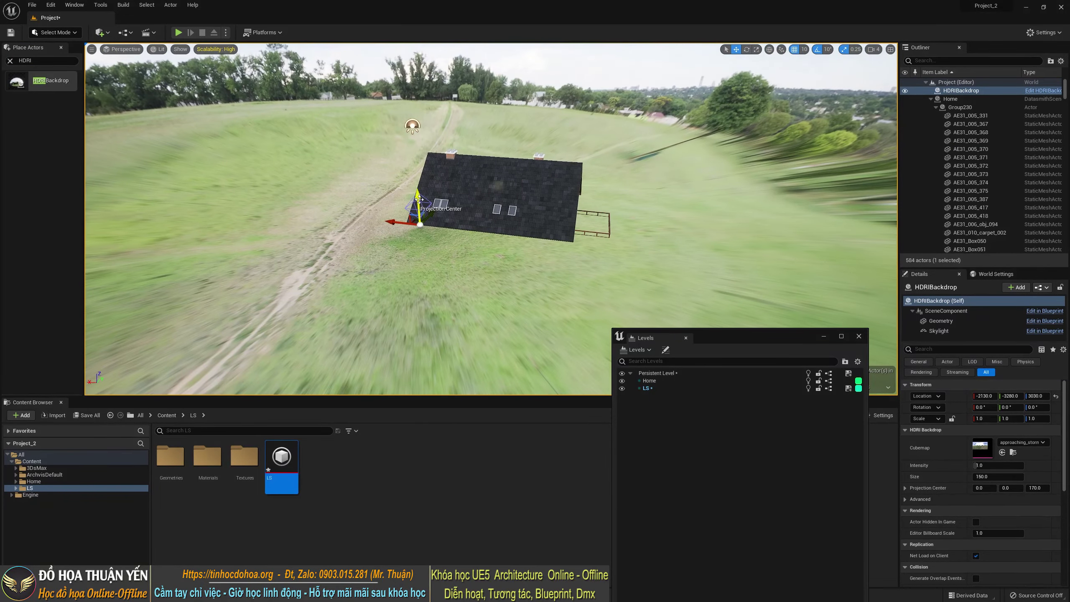
{"action": "mouse_move", "coordinate": [419, 197]}
{"action": "left_mouse_down"}
{"action": "mouse_move", "coordinate": [427, 244]}
{"action": "mouse_move", "coordinate": [442, 248]}
{"action": "left_mouse_up"}
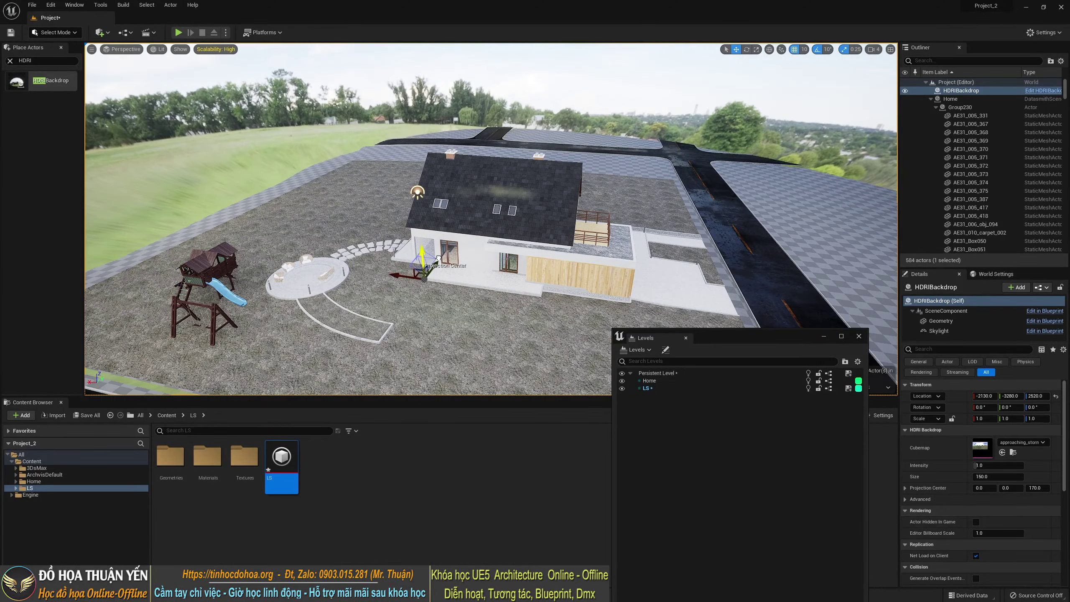
{"action": "right_click_drag", "start_coordinate": [443, 249], "coordinate": [825, 457]}
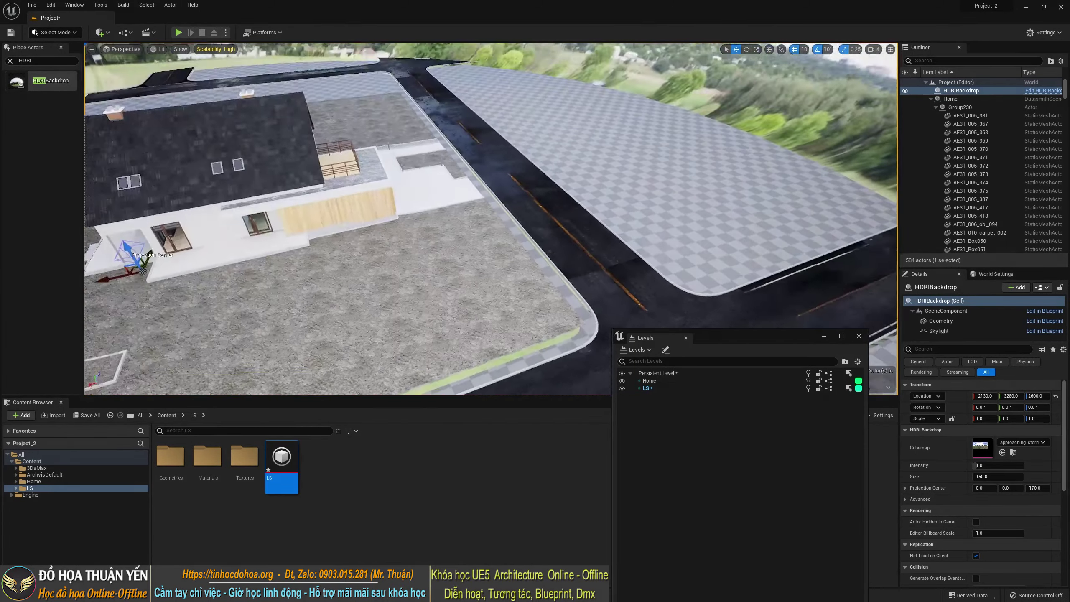
{"action": "left_click_drag", "start_coordinate": [756, 336], "coordinate": [489, 415]}
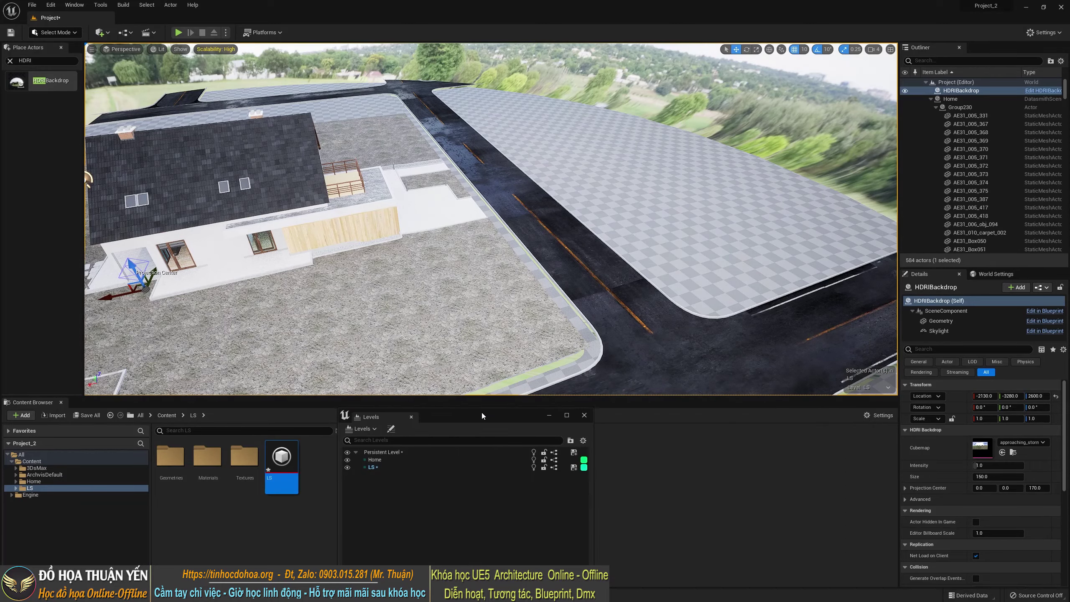
{"action": "right_click_drag", "start_coordinate": [691, 261], "coordinate": [696, 219]}
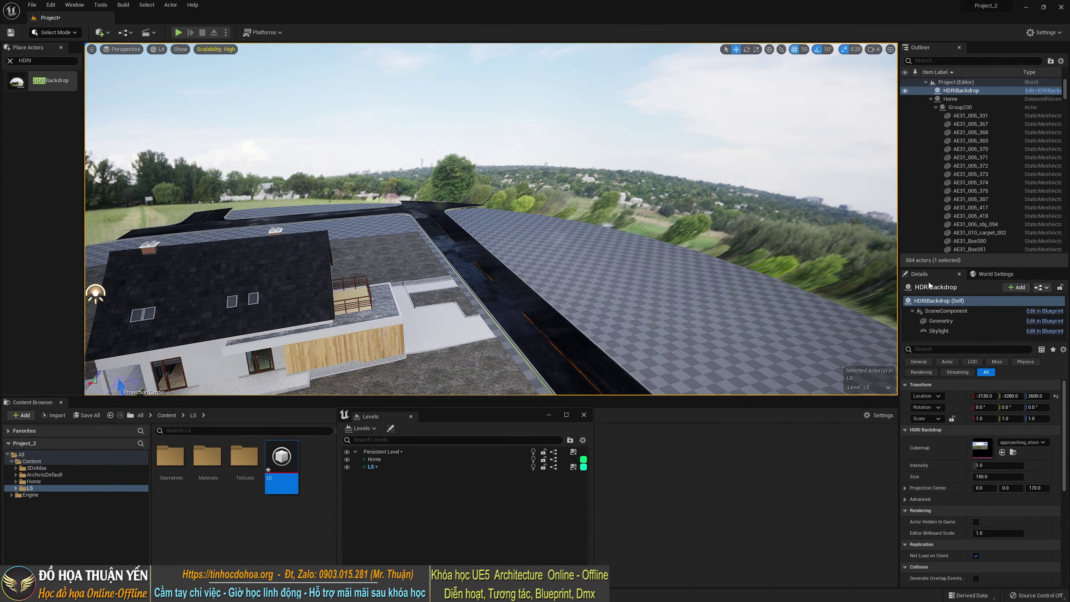
{"action": "scroll", "coordinate": [1009, 484], "scroll_direction": "down", "scroll_amount": 1}
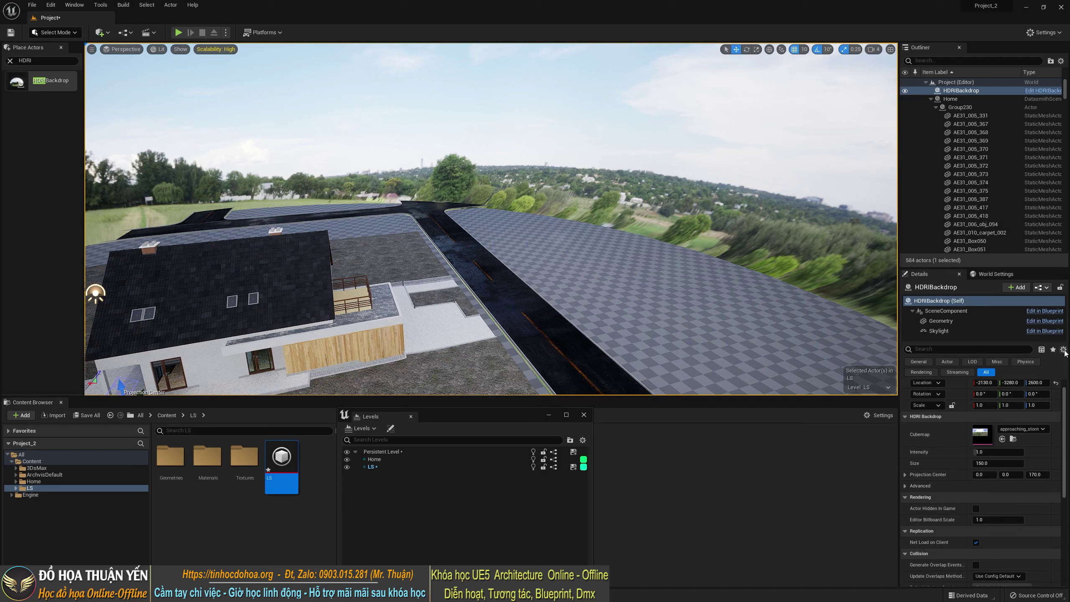
Collapse all Details categories and expand the HDRI Backdrop's advanced properties
{"action": "left_click", "coordinate": [1064, 350]}
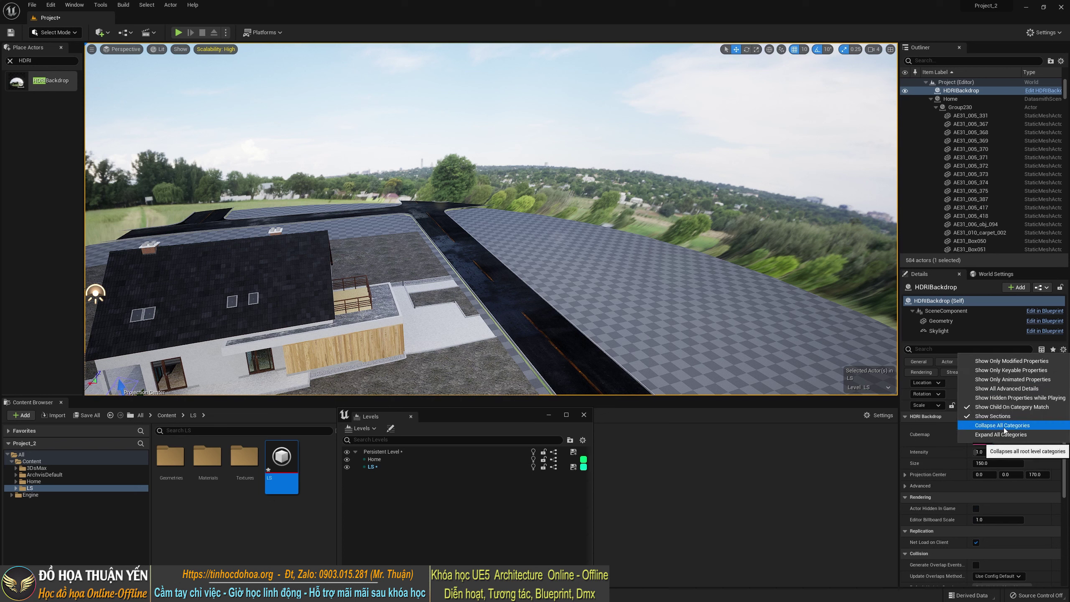
{"action": "left_click", "coordinate": [1005, 427]}
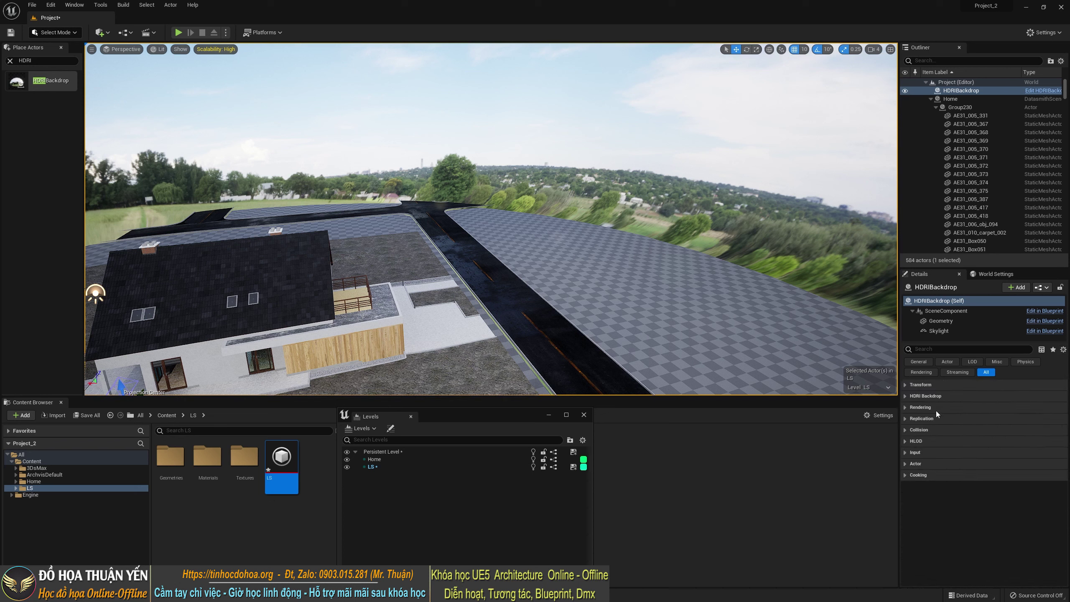
{"action": "left_click", "coordinate": [906, 397]}
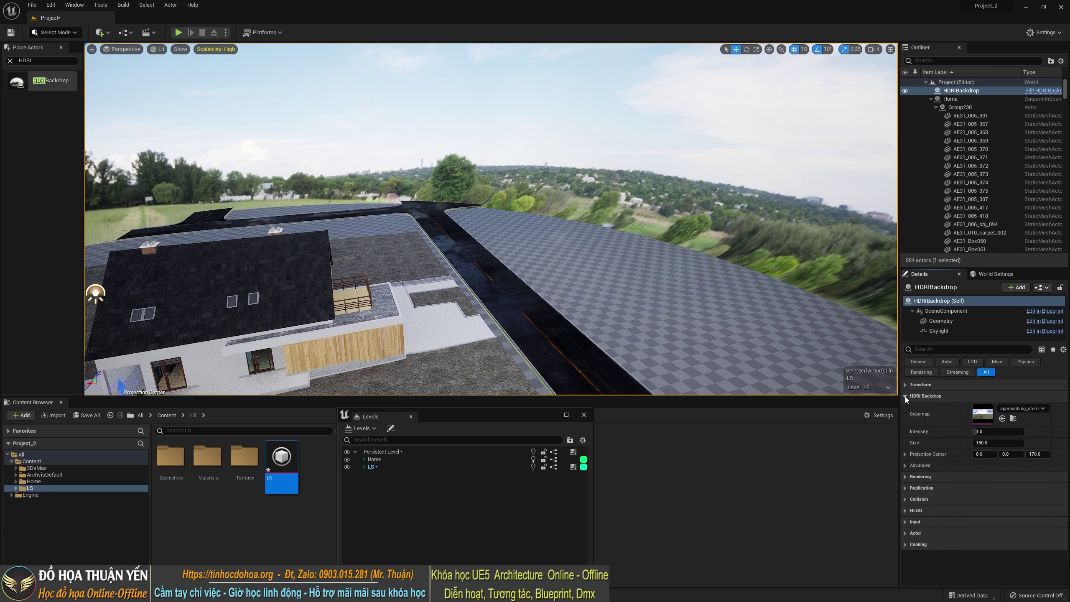
{"action": "left_click", "coordinate": [905, 465]}
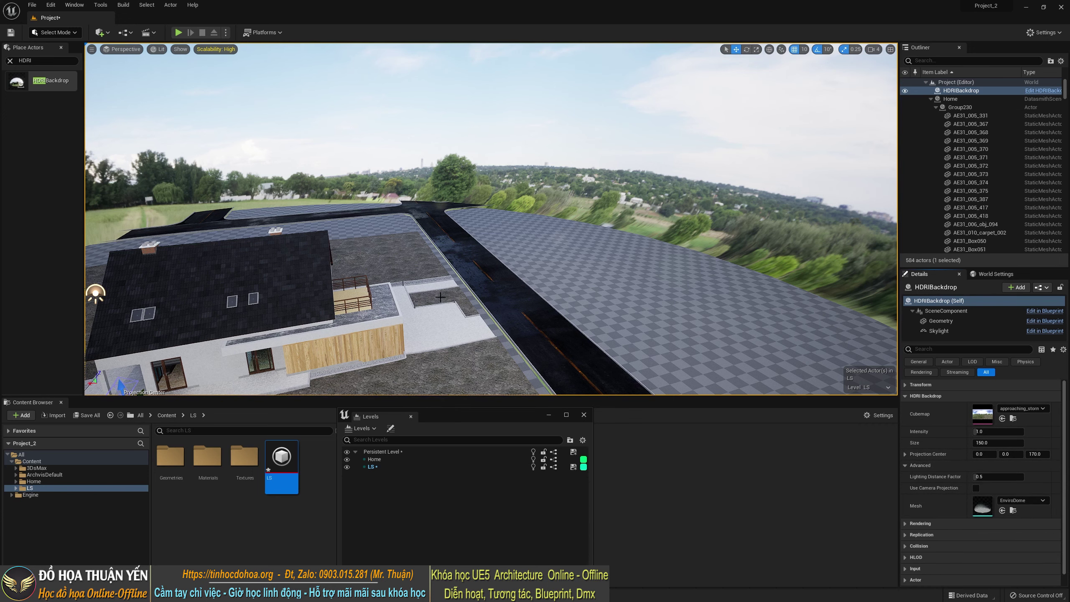
{"action": "right_click_drag", "start_coordinate": [440, 297], "coordinate": [466, 174]}
Delete the HDRI Backdrop and reopen the Place Actors panel from the Window menu
{"action": "key", "text": "Delete"}
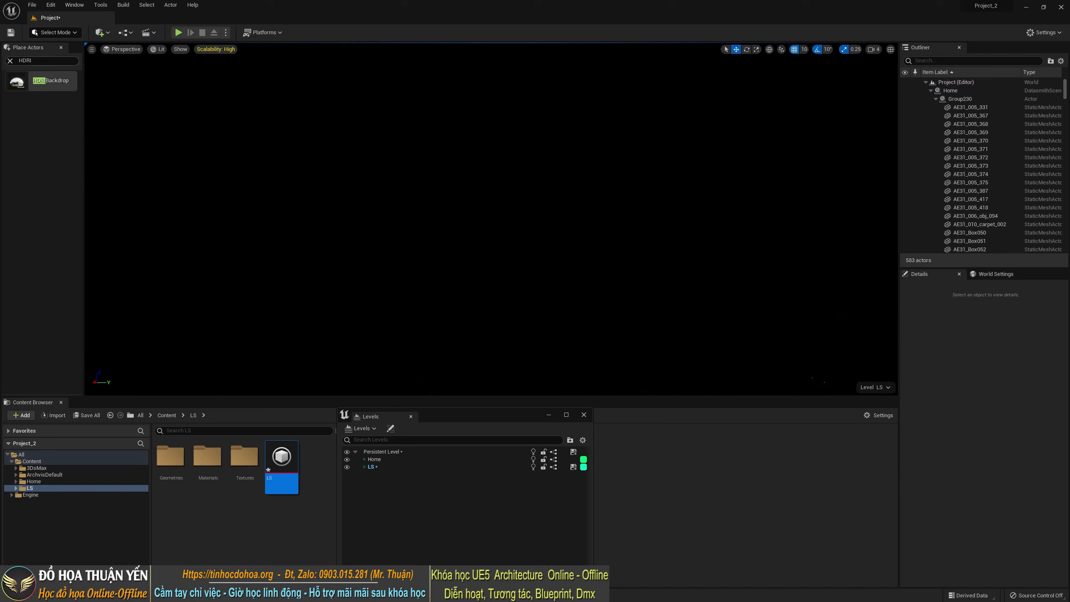
{"action": "left_click", "coordinate": [61, 47]}
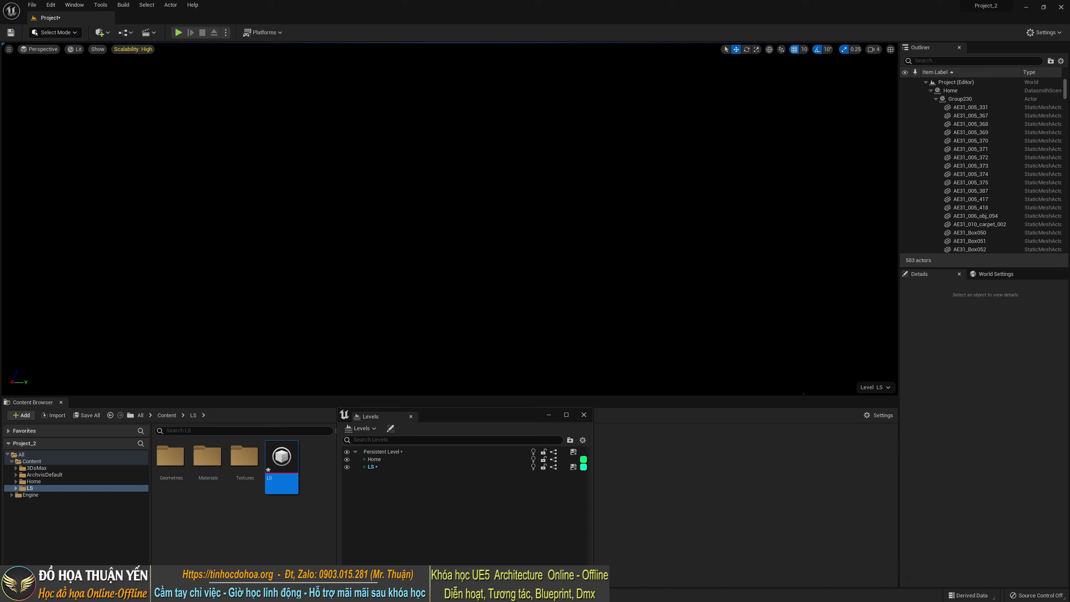
{"action": "left_click", "coordinate": [74, 4]}
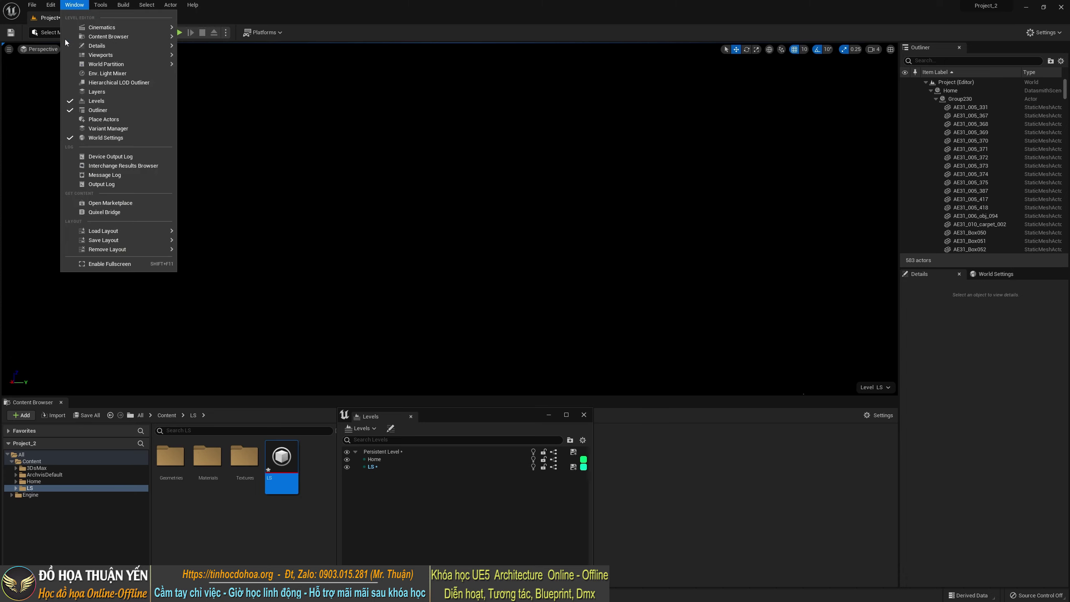
{"action": "left_click", "coordinate": [120, 119]}
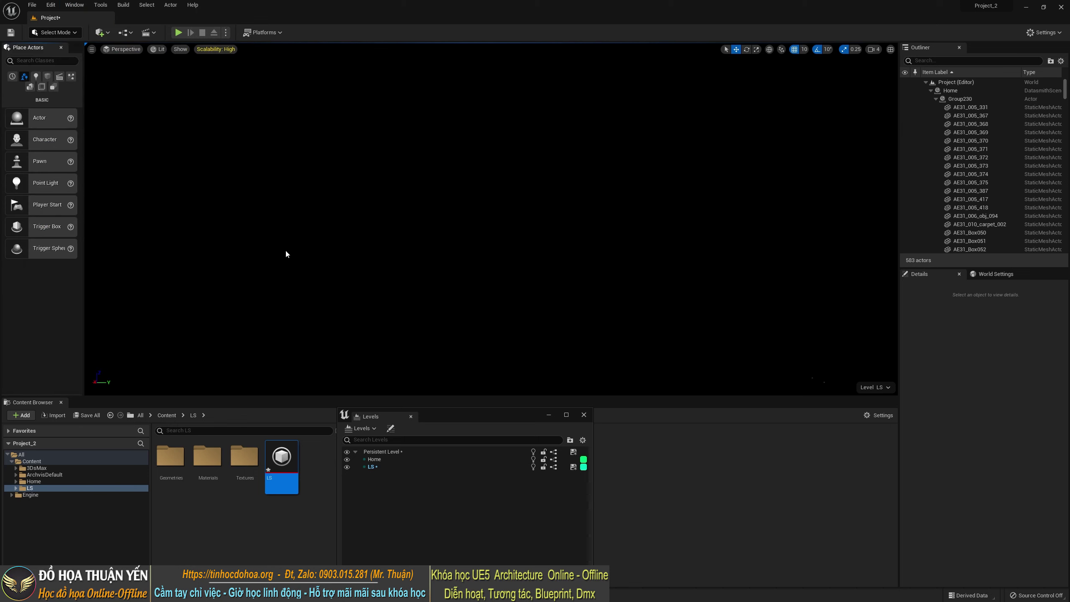
Place a new HDRI Backdrop, accepting its position outside the level bounds
{"action": "type", "text": "h"}
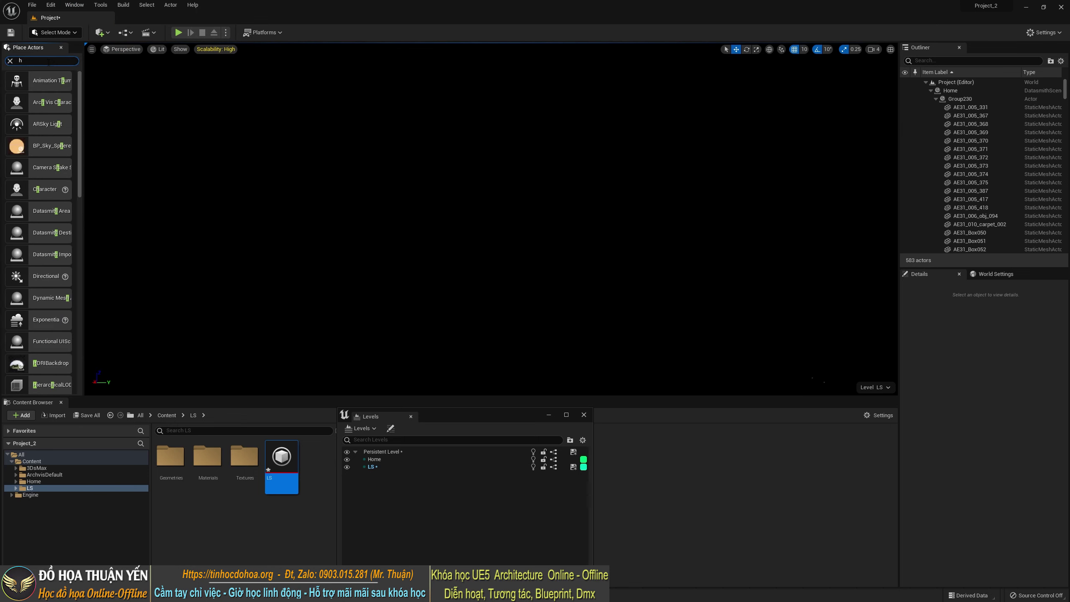
{"action": "type", "text": "dri"}
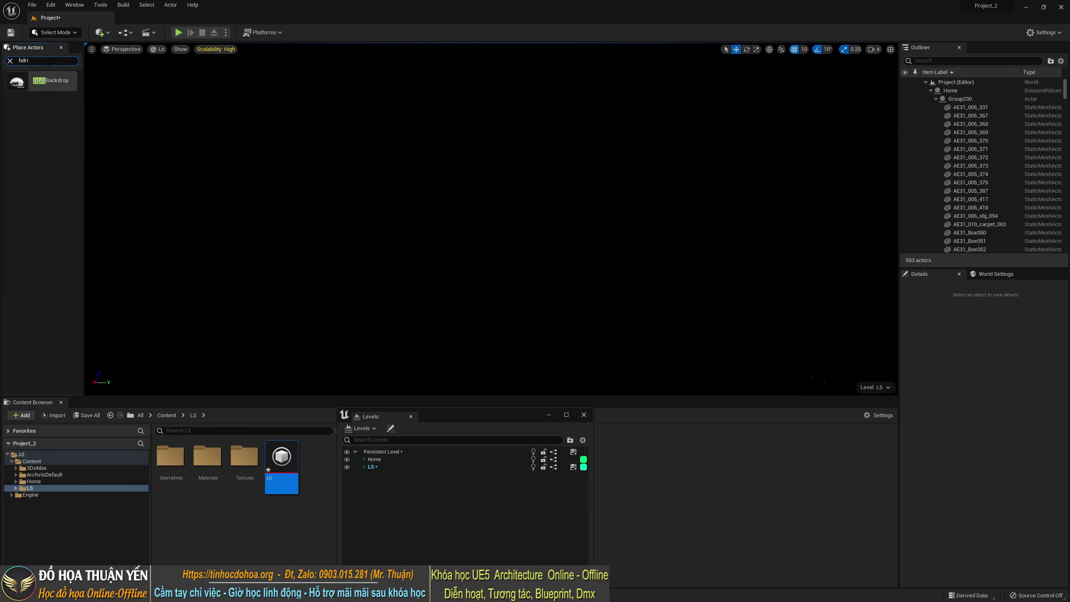
{"action": "left_click_drag", "start_coordinate": [50, 80], "coordinate": [347, 258]}
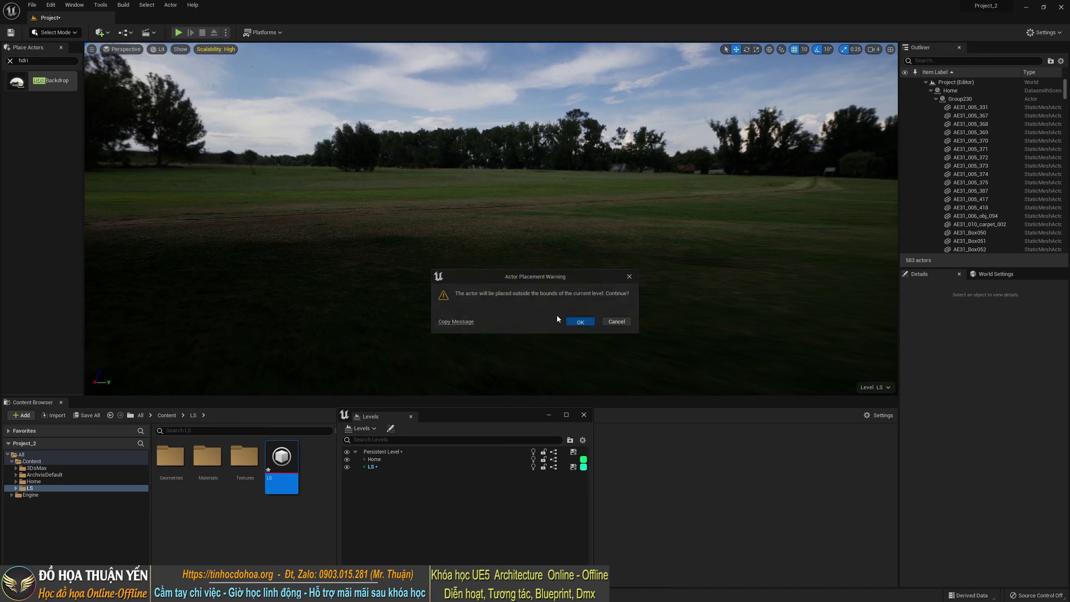
{"action": "left_click", "coordinate": [580, 321]}
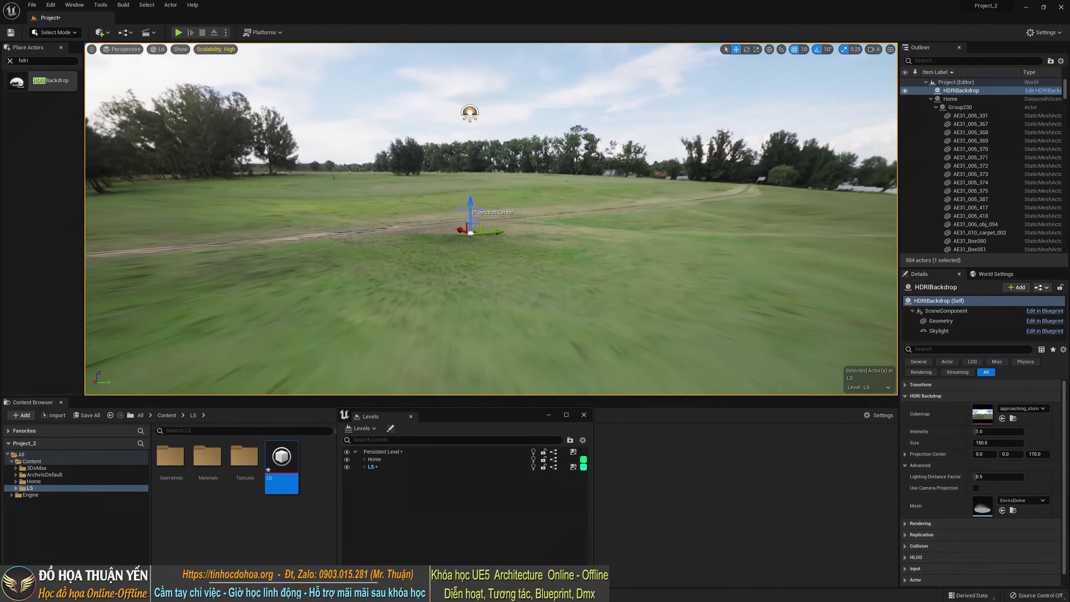
Fly the camera down to ground level near the backdrop's projection centre
{"action": "right_click_drag", "start_coordinate": [432, 243], "coordinate": [432, 242]}
{"action": "right_click_drag", "start_coordinate": [423, 163], "coordinate": [423, 164]}
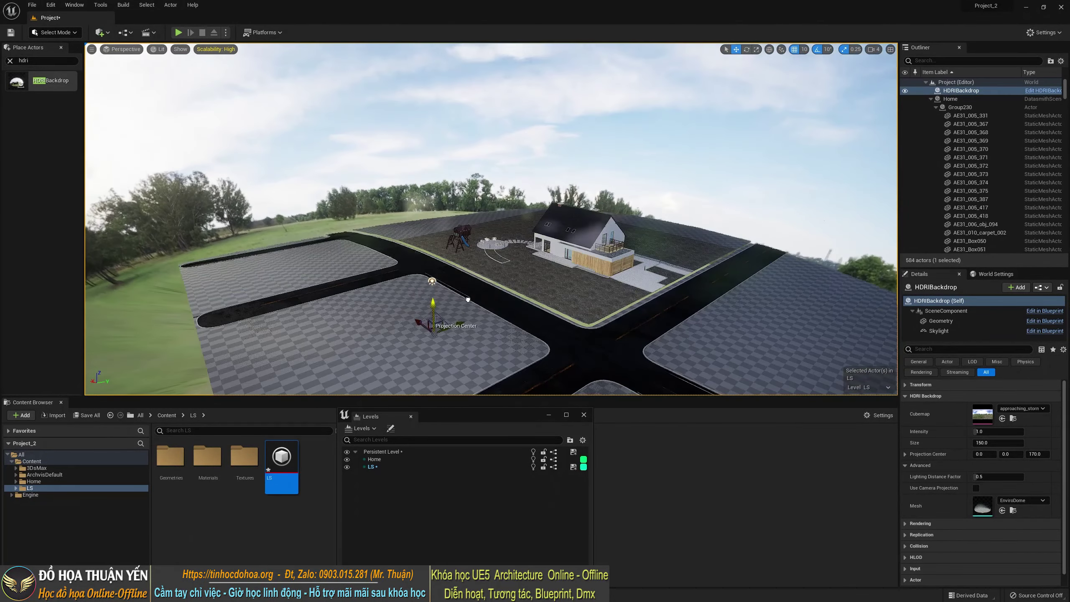
{"action": "scroll", "coordinate": [479, 299], "scroll_direction": "down", "scroll_amount": 10}
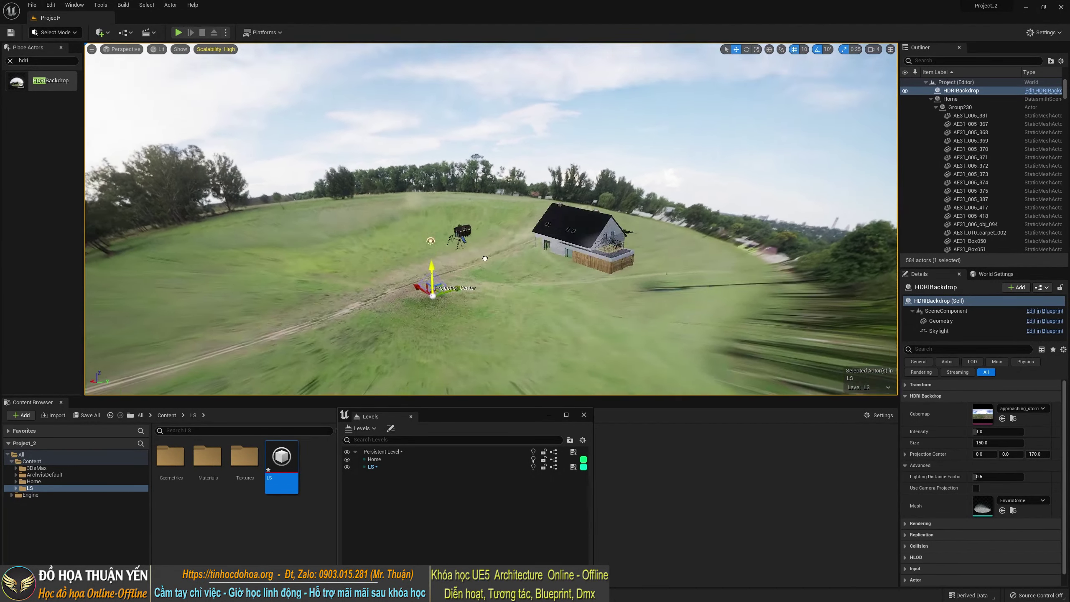
{"action": "scroll", "coordinate": [484, 197], "scroll_direction": "down", "scroll_amount": 3}
{"action": "scroll", "coordinate": [484, 223], "scroll_direction": "down", "scroll_amount": 3}
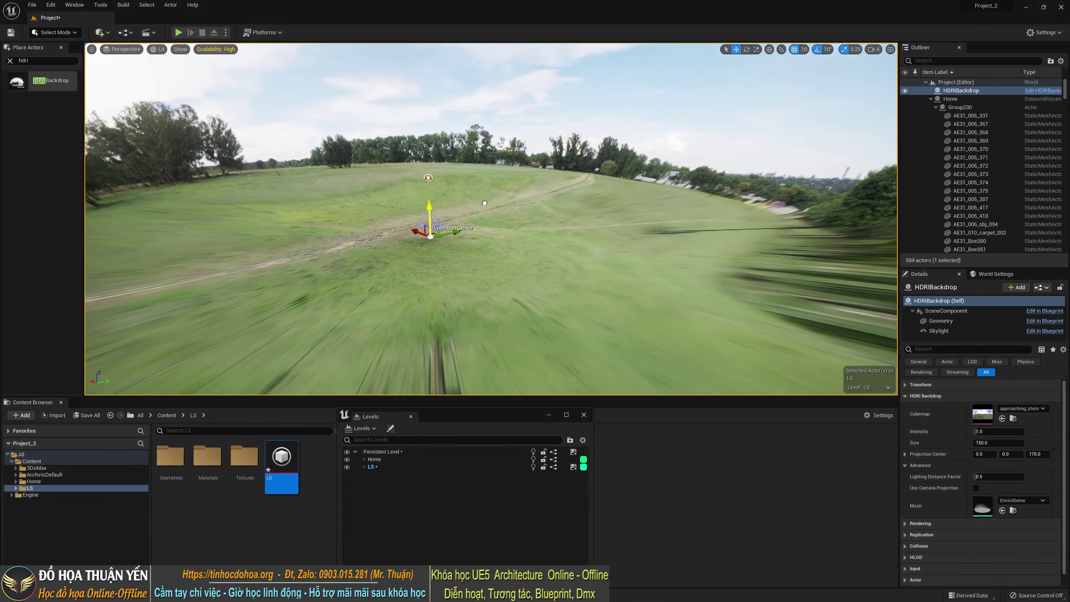
{"action": "scroll", "coordinate": [482, 249], "scroll_direction": "down", "scroll_amount": 3}
{"action": "scroll", "coordinate": [481, 276], "scroll_direction": "down", "scroll_amount": 3}
{"action": "left_click_drag", "start_coordinate": [482, 276], "coordinate": [489, 174]}
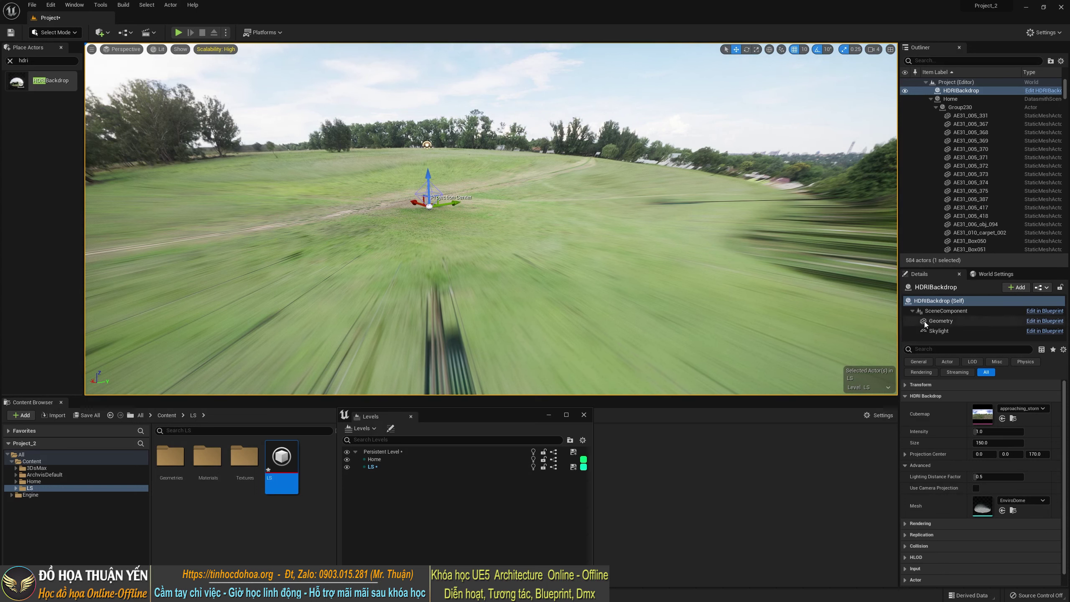
Tick Use Camera Projection in the HDRI Backdrop's advanced settings so the ground looks sharp
{"action": "left_click", "coordinate": [1065, 350]}
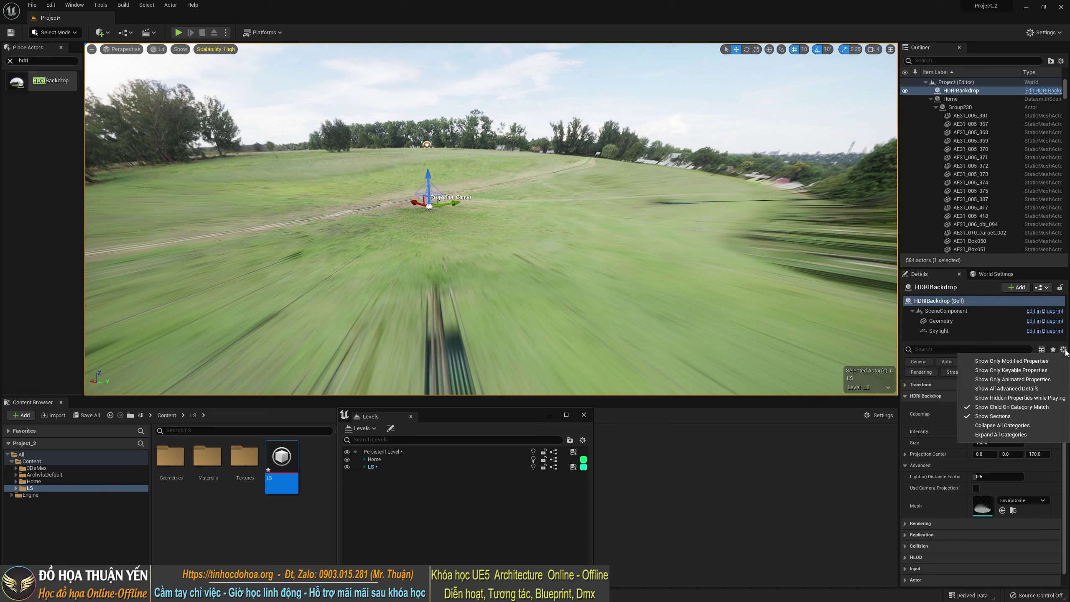
{"action": "left_click", "coordinate": [987, 427]}
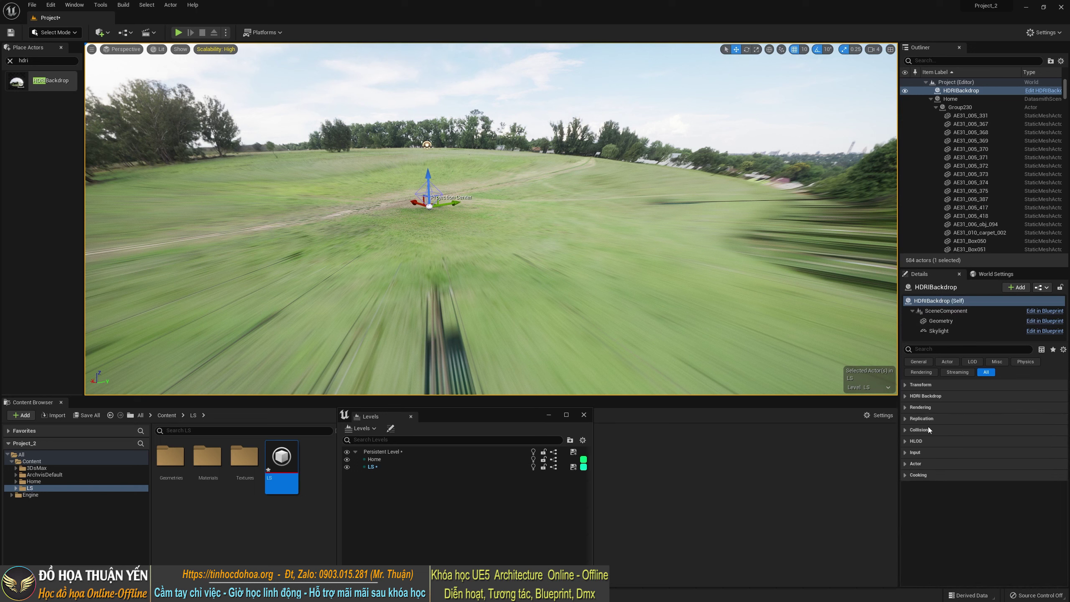
{"action": "left_click", "coordinate": [904, 397]}
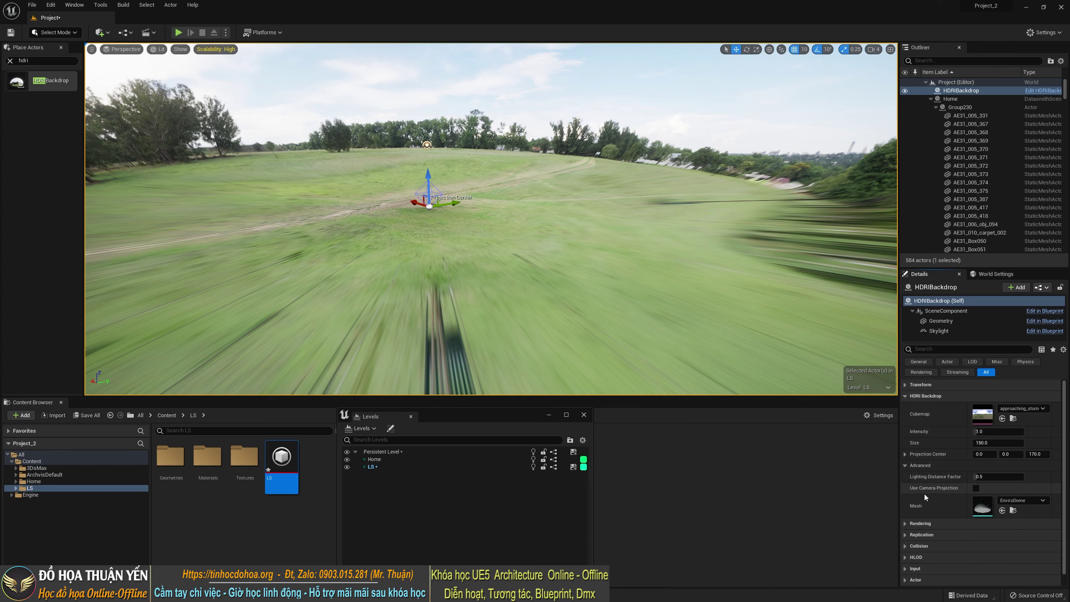
{"action": "left_click", "coordinate": [975, 488]}
Lower the HDRI Backdrop so the house and road intersection appear inside it
{"action": "right_click_drag", "start_coordinate": [378, 185], "coordinate": [320, 168]}
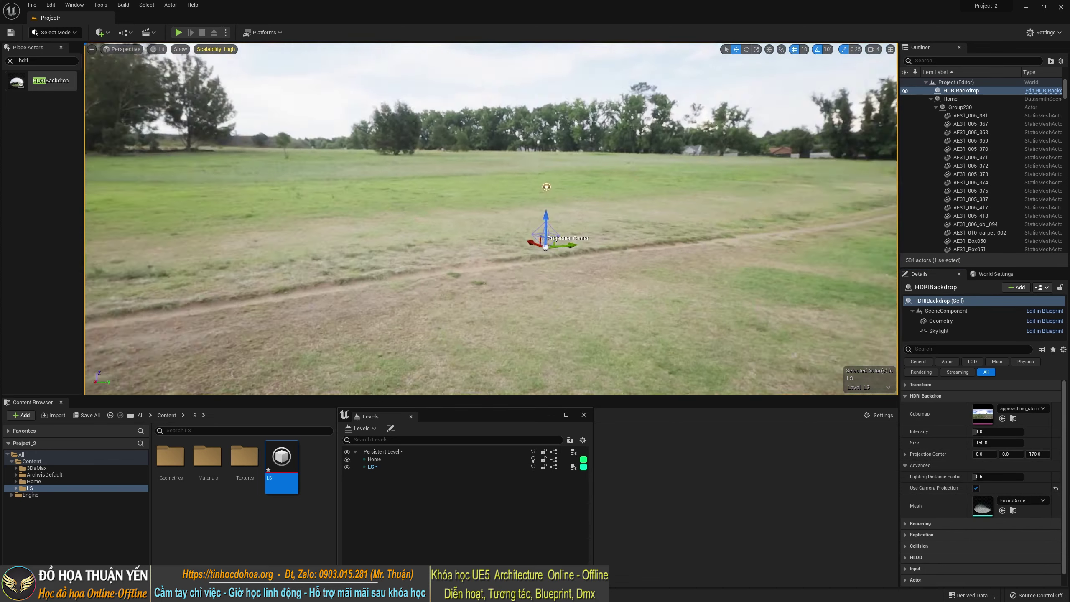
{"action": "left_click_drag", "start_coordinate": [571, 206], "coordinate": [583, 382]}
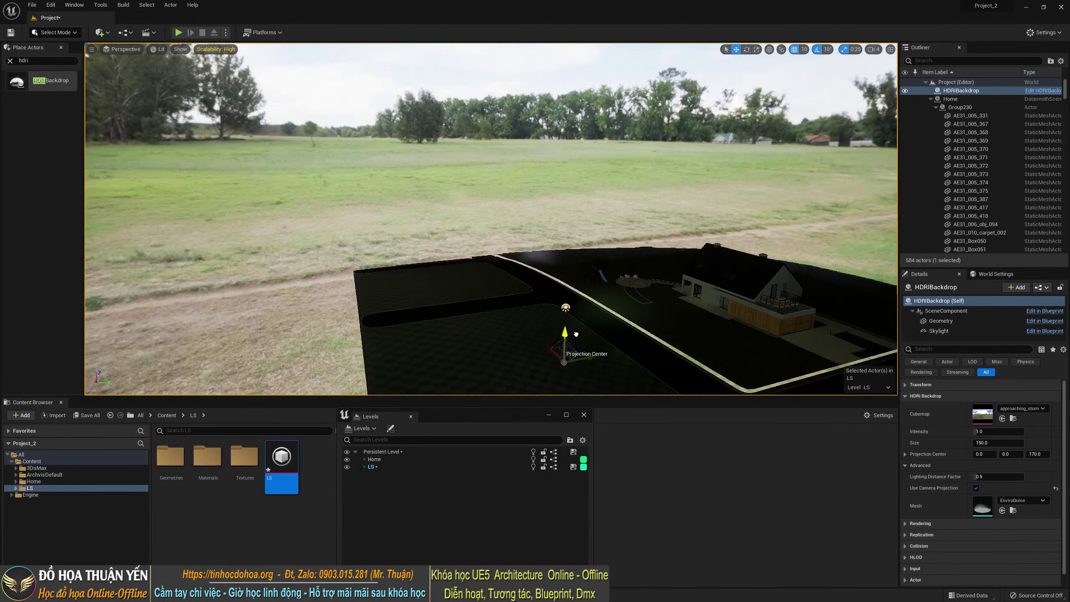
{"action": "mouse_move", "coordinate": [584, 381]}
{"action": "right_mouse_down"}
{"action": "mouse_move", "coordinate": [548, 295]}
{"action": "mouse_move", "coordinate": [527, 287]}
{"action": "right_mouse_up"}
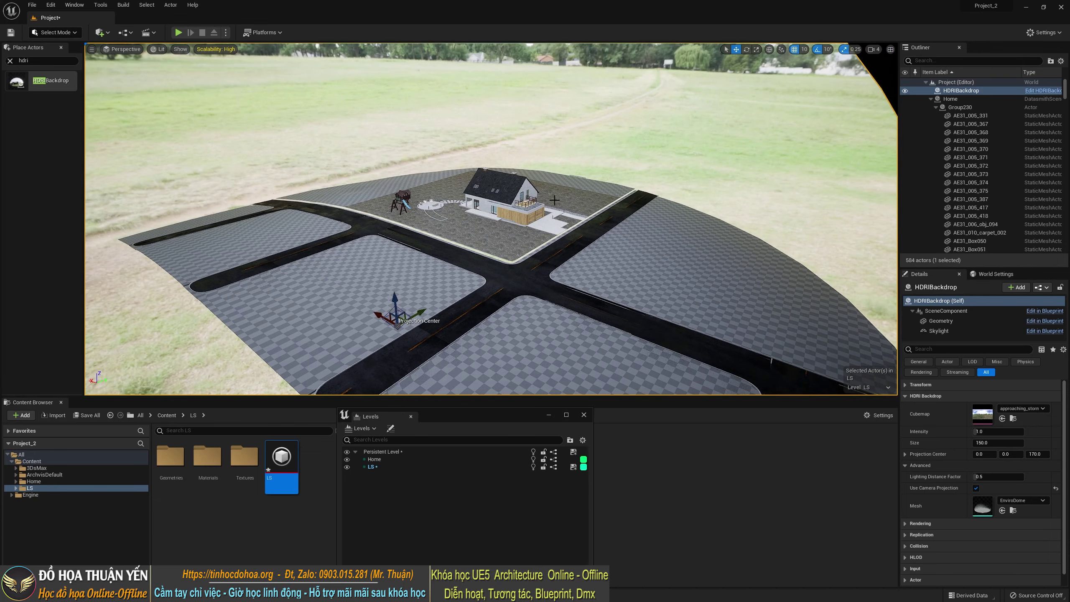
{"action": "mouse_move", "coordinate": [554, 200]}
{"action": "right_mouse_down"}
{"action": "mouse_move", "coordinate": [505, 211]}
{"action": "mouse_move", "coordinate": [485, 190]}
{"action": "right_mouse_up"}
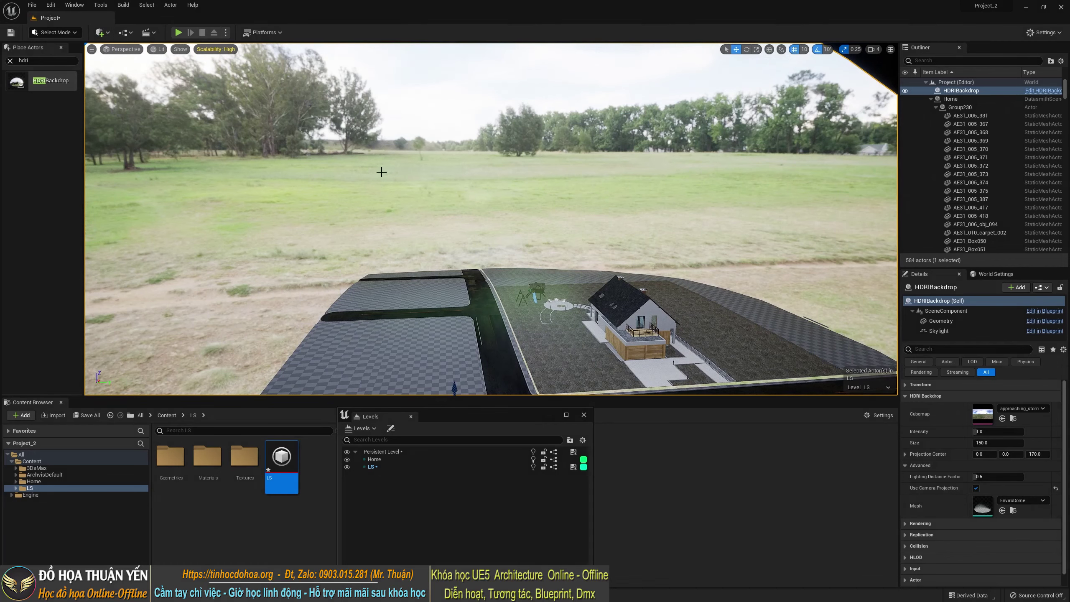
{"action": "right_click_drag", "start_coordinate": [570, 295], "coordinate": [548, 253]}
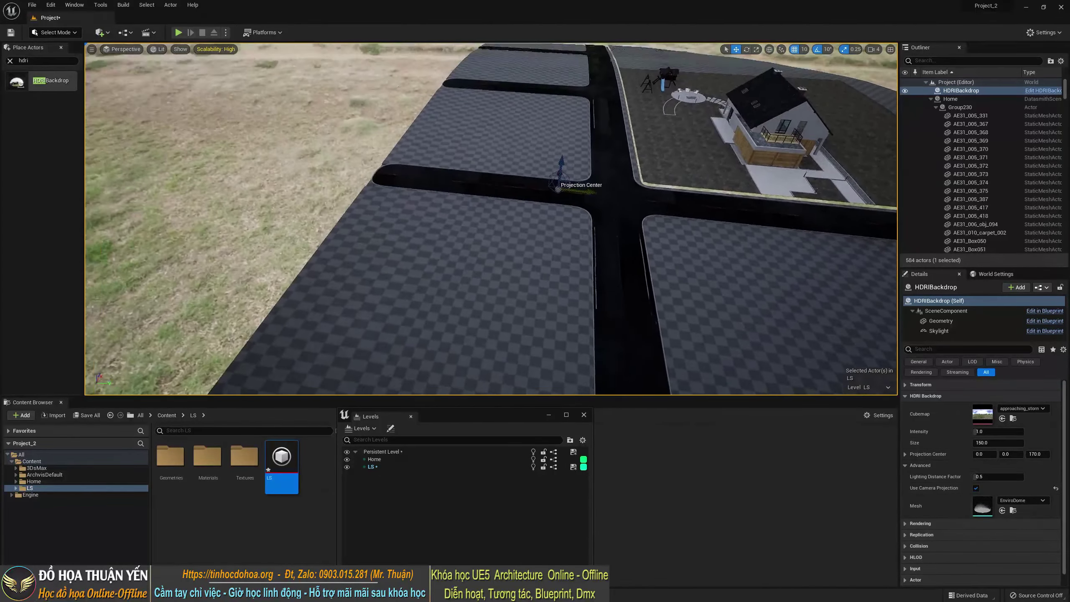
{"action": "right_click_drag", "start_coordinate": [855, 85], "coordinate": [855, 69]}
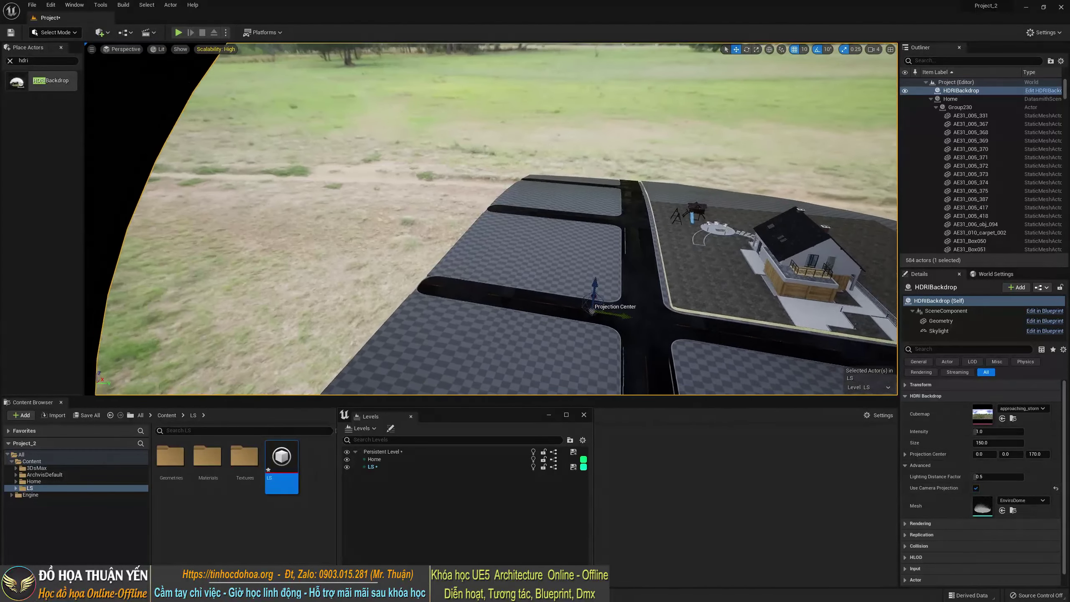
{"action": "left_click", "coordinate": [876, 50]}
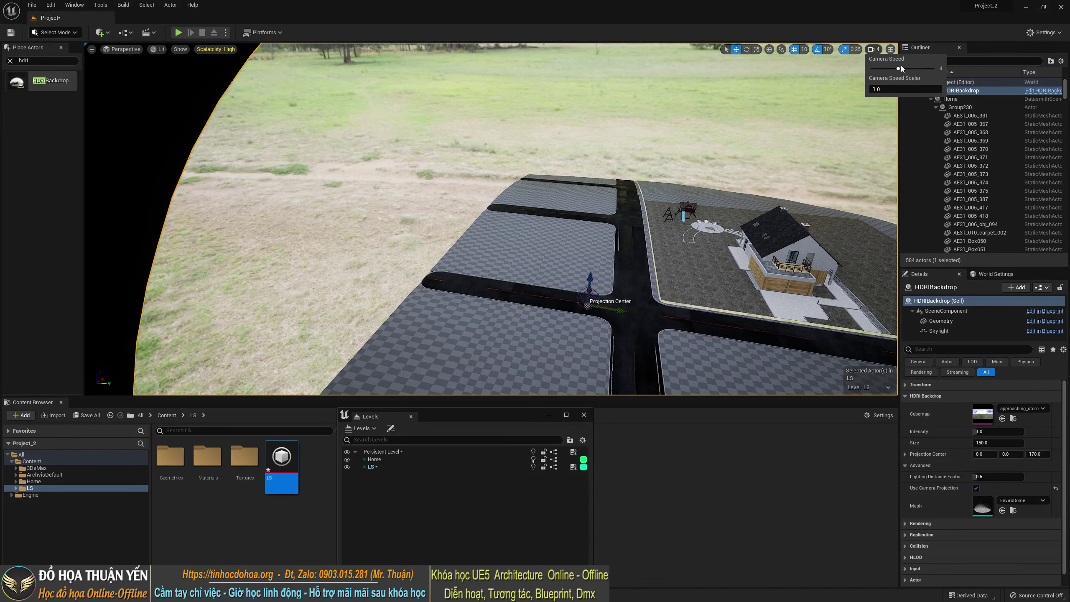
Shift the dome along Y to enclose the road grid, then focus on a window piece
{"action": "left_click_drag", "start_coordinate": [550, 197], "coordinate": [551, 236]}
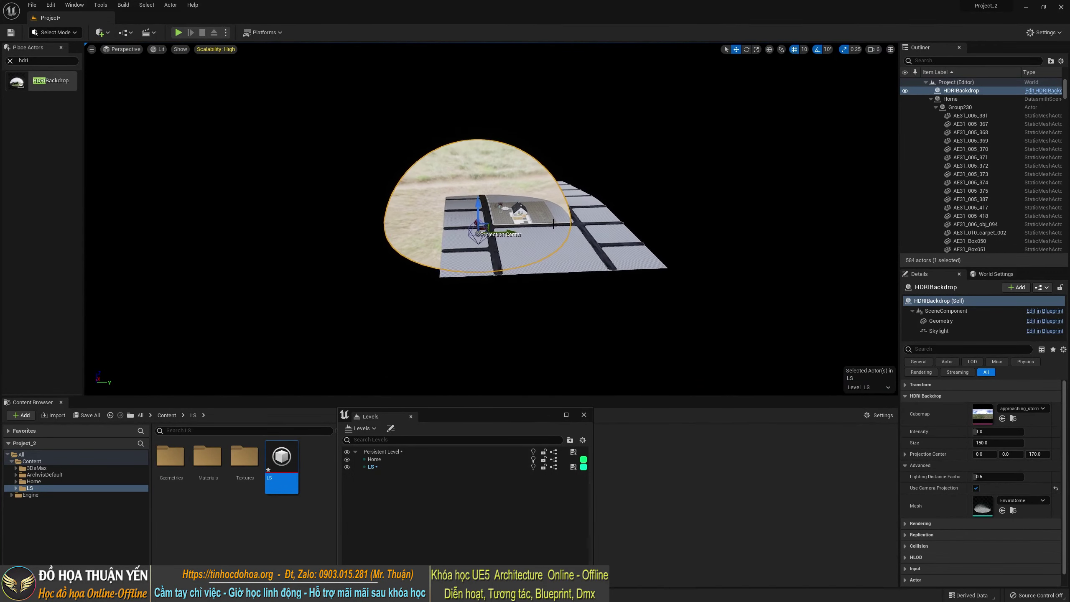
{"action": "scroll", "coordinate": [504, 238], "scroll_direction": "up", "scroll_amount": 5}
{"action": "left_click_drag", "start_coordinate": [504, 237], "coordinate": [554, 235]}
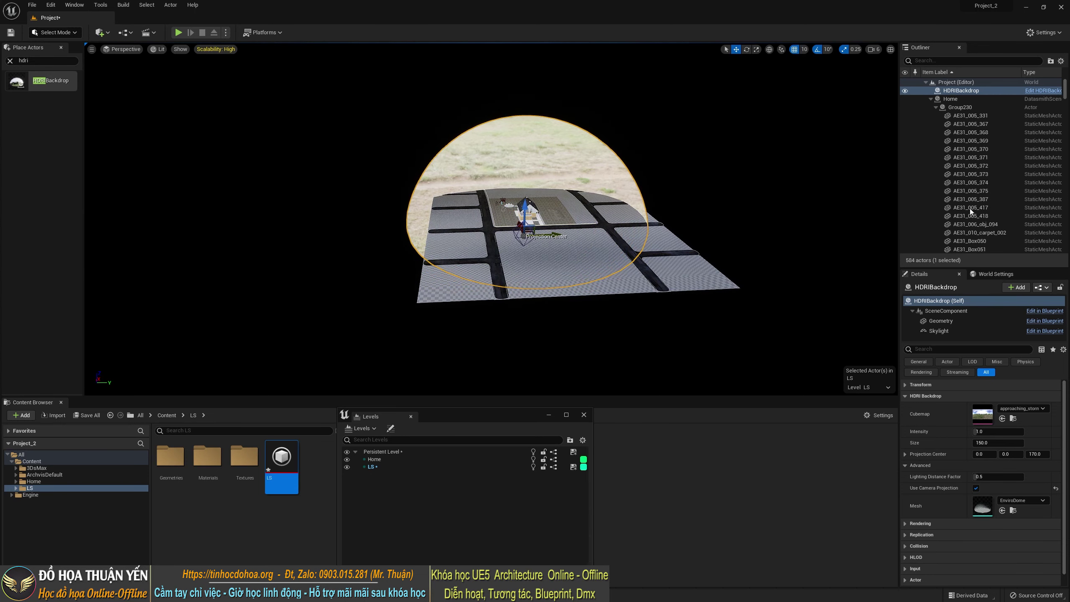
{"action": "left_click", "coordinate": [922, 191]}
{"action": "double_click", "coordinate": [921, 190]}
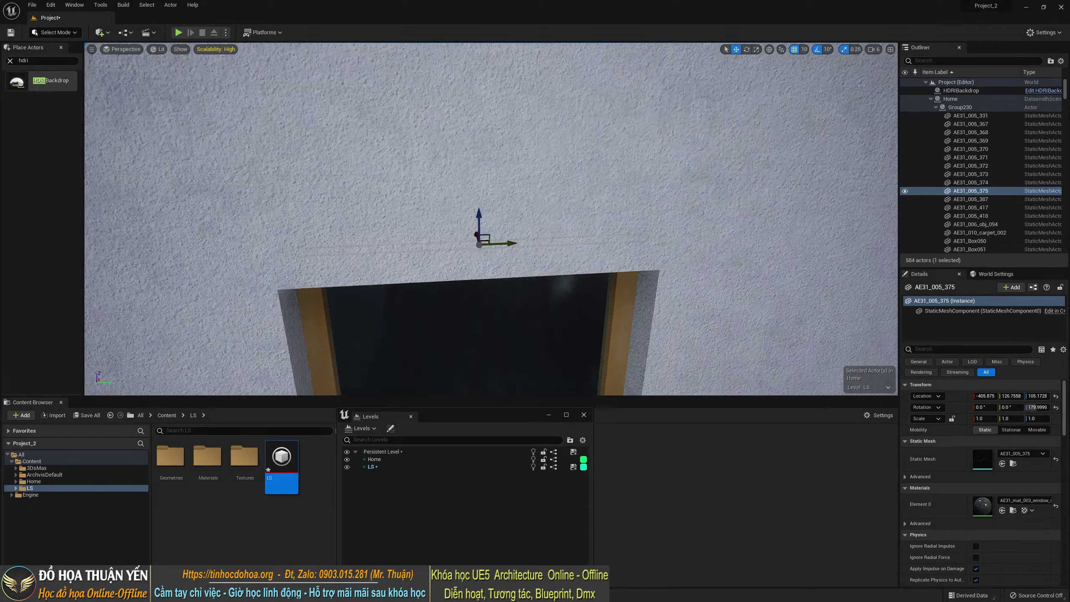
Run a quick Play In Editor test, stop it, and move the Levels window aside
{"action": "scroll", "coordinate": [491, 219], "scroll_direction": "down", "scroll_amount": 5}
{"action": "scroll", "coordinate": [212, 61], "scroll_direction": "up", "scroll_amount": 2}
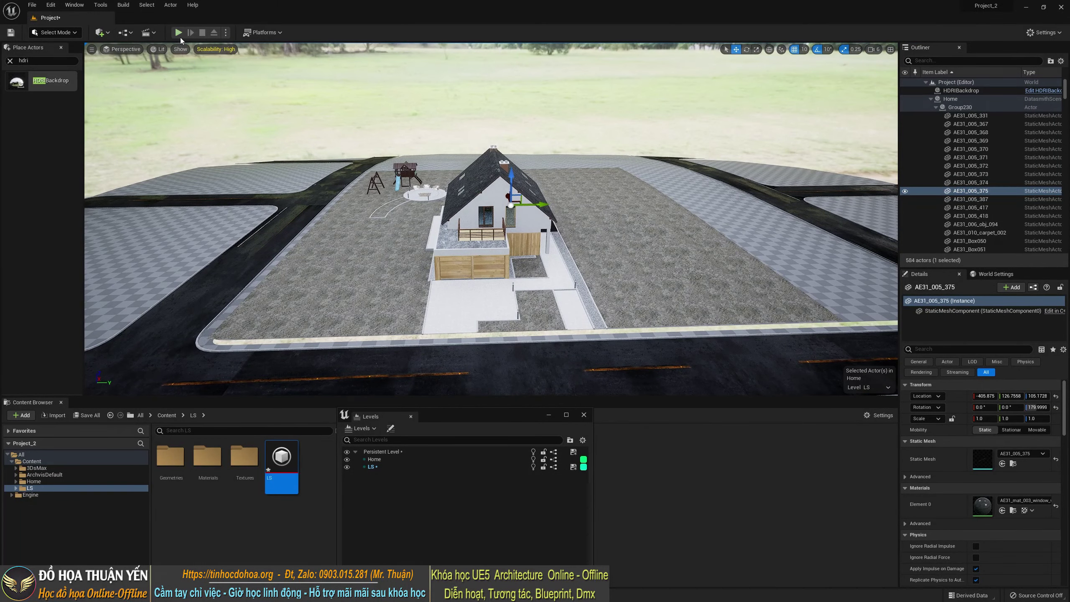
{"action": "left_click", "coordinate": [178, 33]}
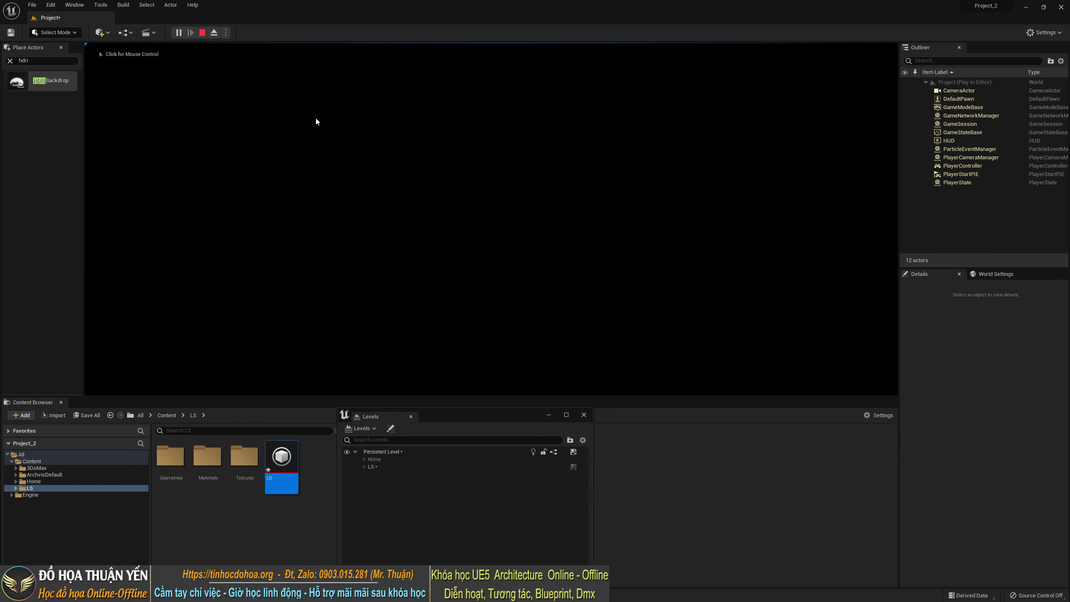
{"action": "key", "text": "Escape"}
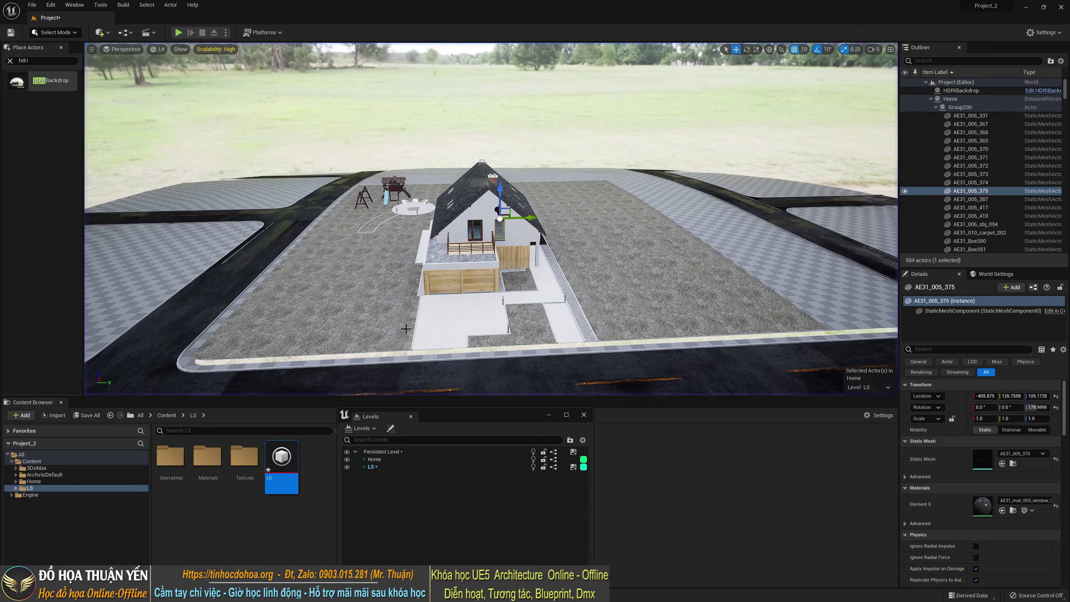
{"action": "left_click_drag", "start_coordinate": [483, 414], "coordinate": [735, 140]}
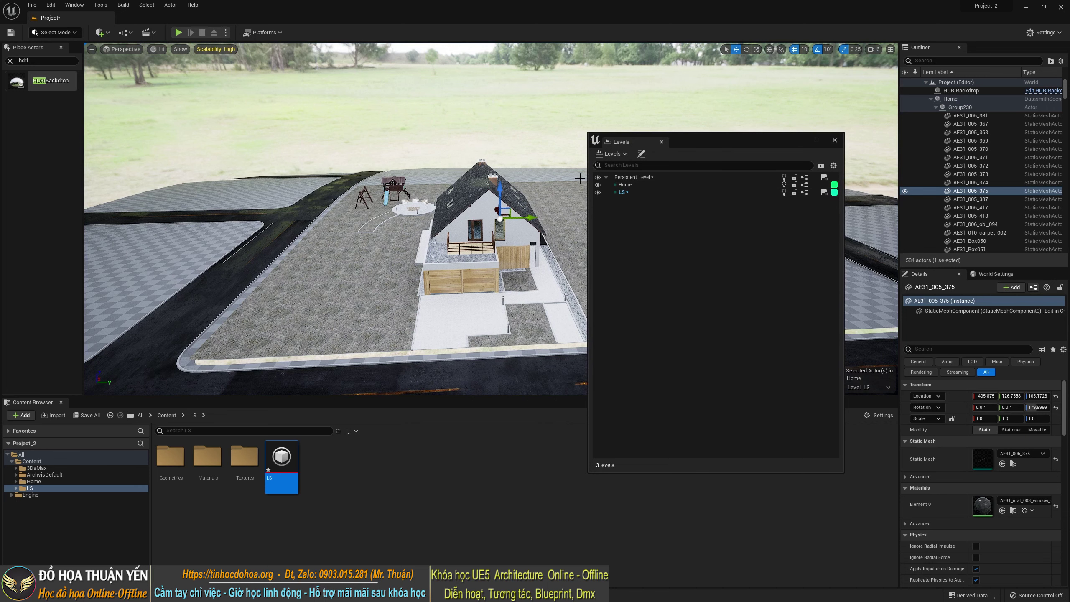
Toggle LS and Home visibility off and on to see which holds the landscape and house
{"action": "left_click", "coordinate": [598, 192]}
{"action": "left_click", "coordinate": [599, 192]}
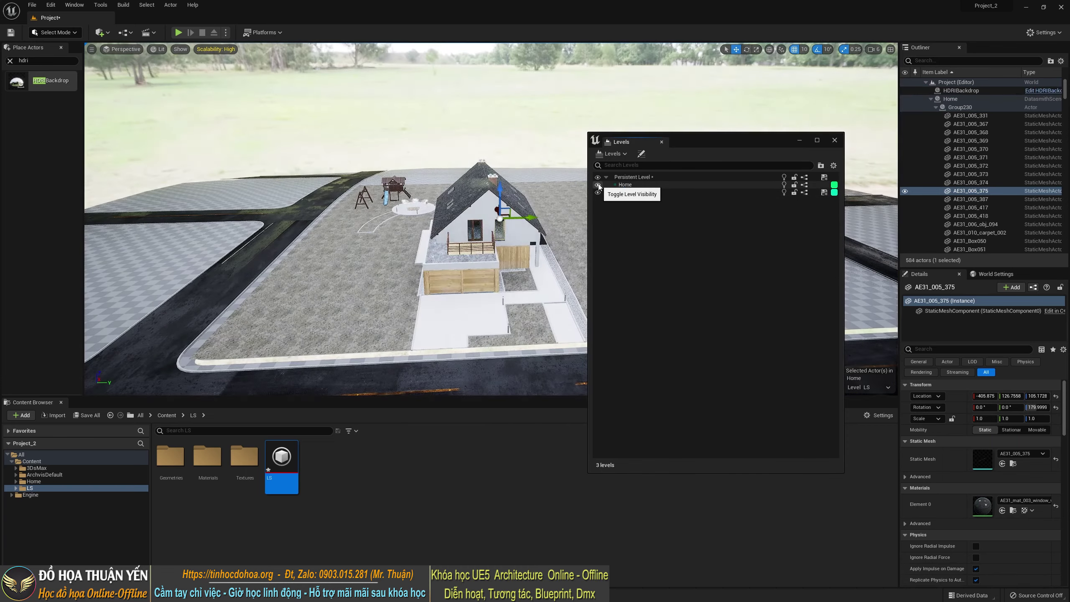
{"action": "left_click", "coordinate": [599, 185]}
{"action": "left_click", "coordinate": [599, 184]}
{"action": "left_click_drag", "start_coordinate": [698, 143], "coordinate": [868, 157]}
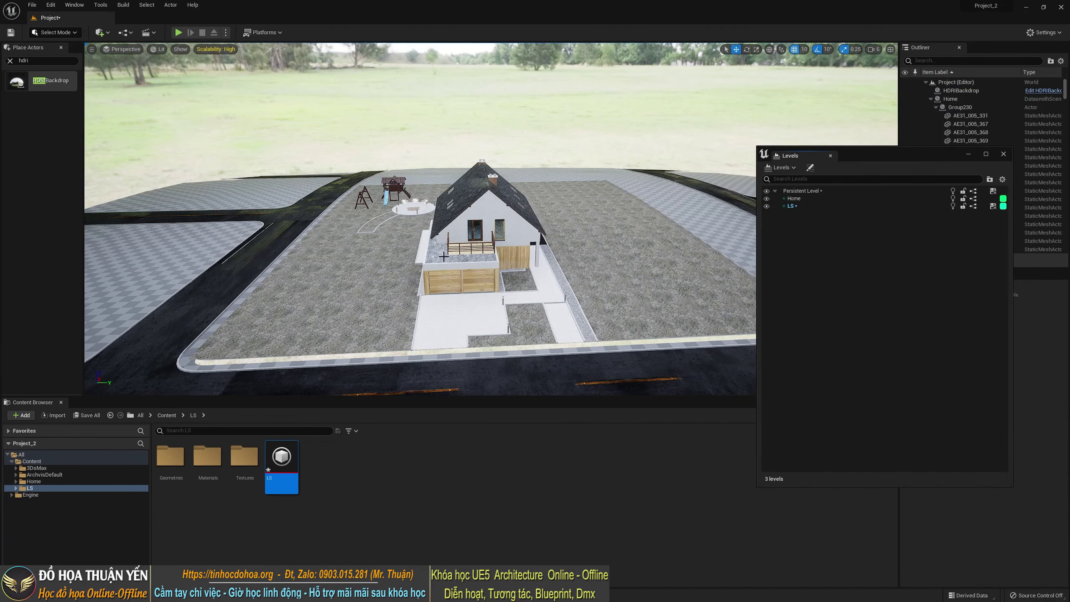
{"action": "right_click_drag", "start_coordinate": [421, 253], "coordinate": [485, 261]}
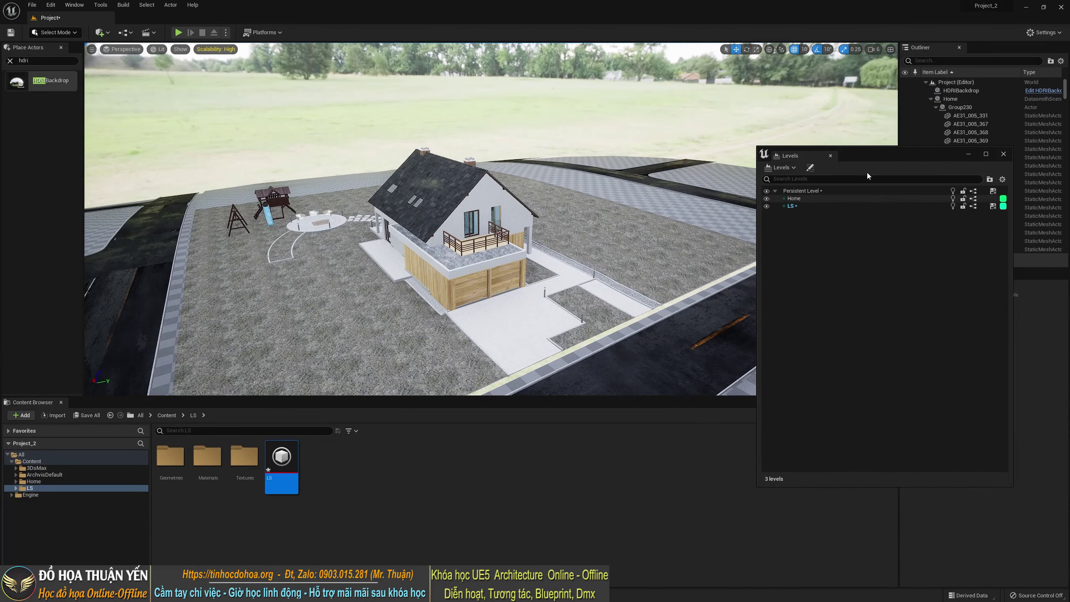
{"action": "left_click_drag", "start_coordinate": [868, 154], "coordinate": [683, 156]}
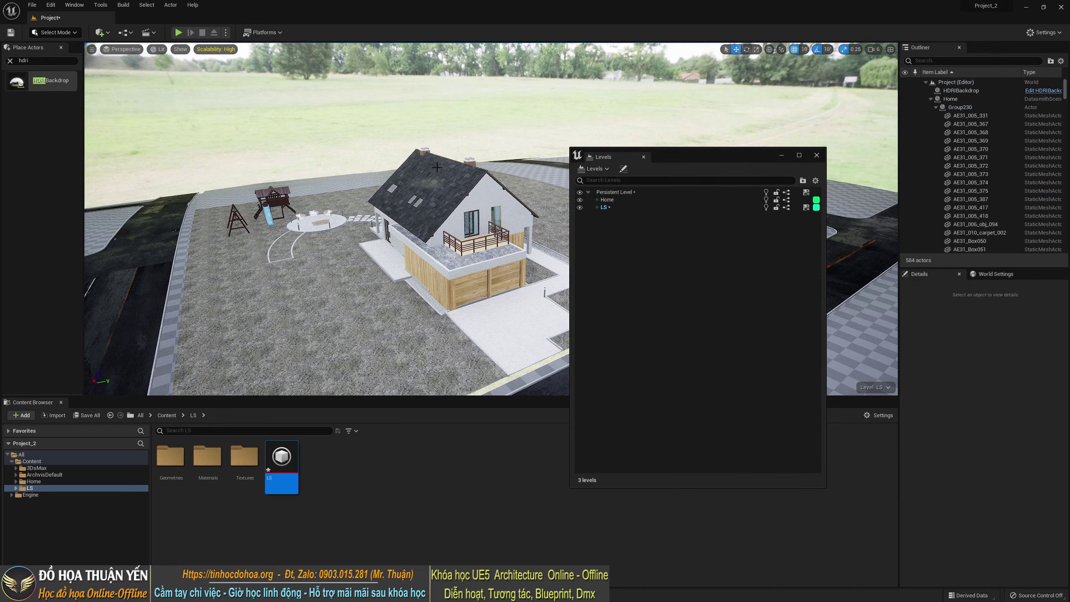
Recheck LS and Home visibility from a new angle, leave both shown, and start a play test
{"action": "left_click", "coordinate": [579, 207]}
{"action": "left_click", "coordinate": [579, 206]}
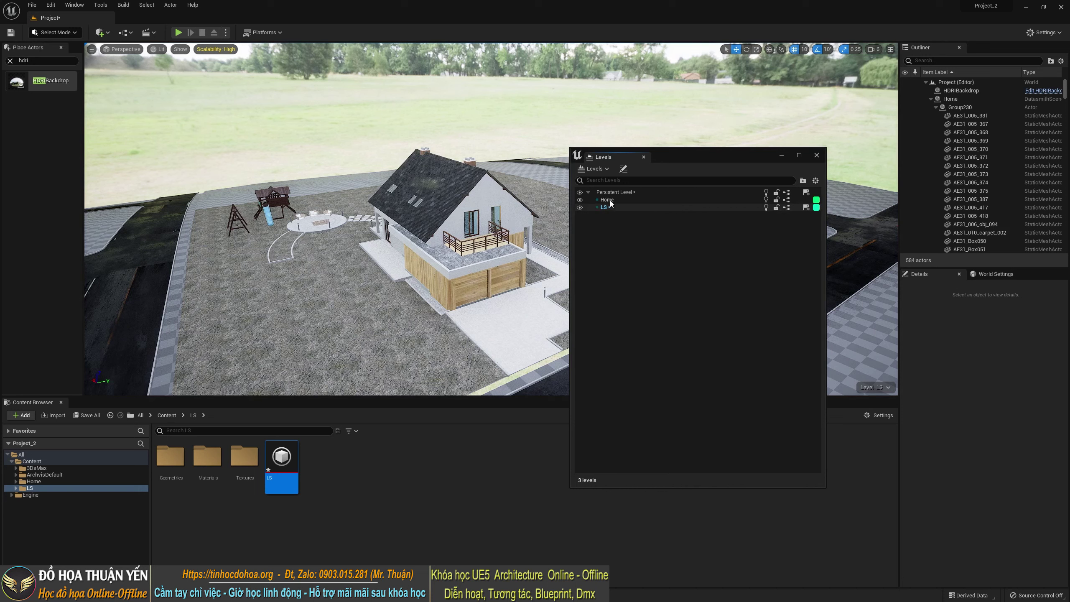
{"action": "left_click", "coordinate": [580, 200]}
{"action": "left_click", "coordinate": [580, 201]}
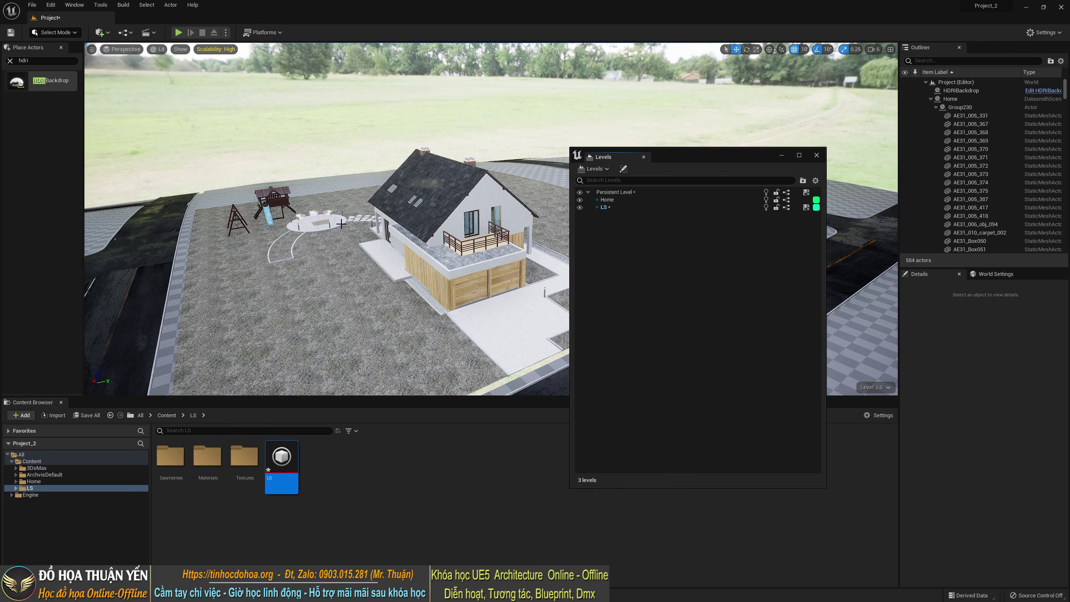
{"action": "mouse_move", "coordinate": [341, 224]}
{"action": "right_mouse_down"}
{"action": "mouse_move", "coordinate": [380, 220]}
{"action": "mouse_move", "coordinate": [321, 219]}
{"action": "mouse_move", "coordinate": [380, 219]}
{"action": "right_mouse_up"}
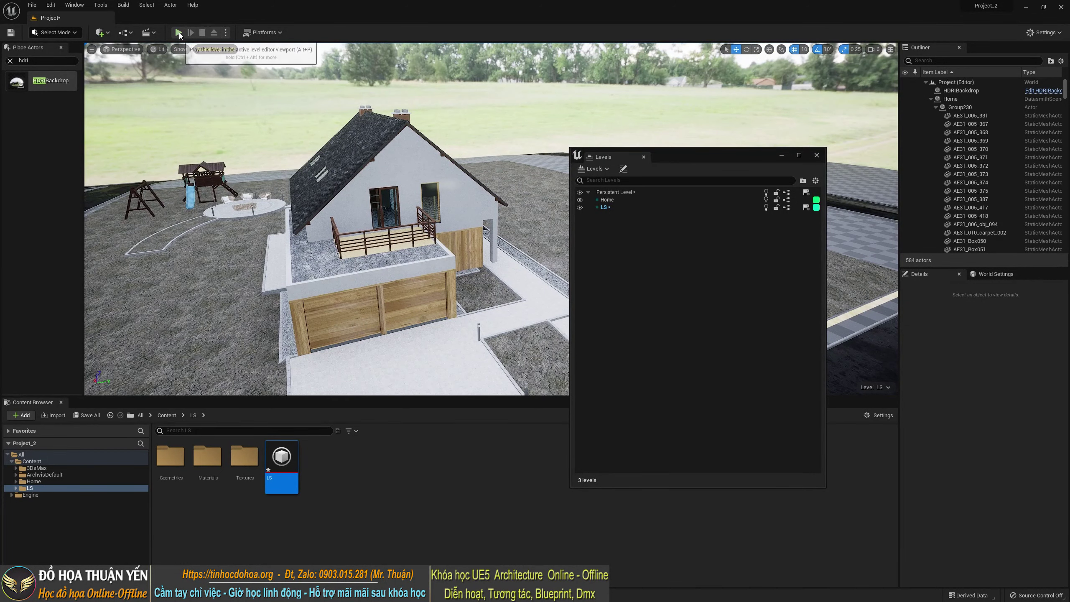
{"action": "left_click", "coordinate": [179, 31]}
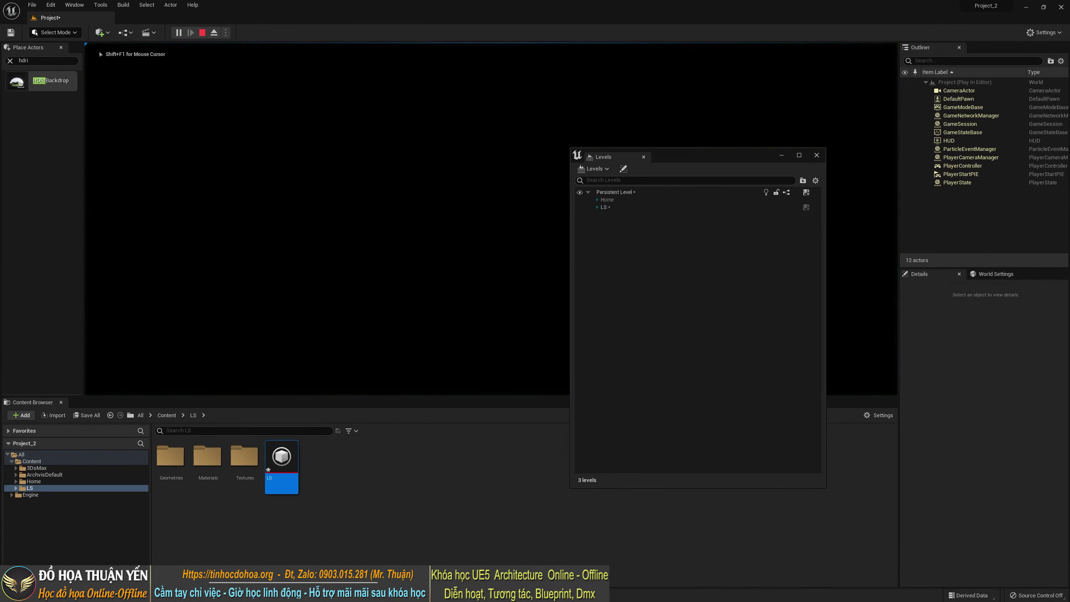
Stop the play test and set both Home and LS sublevels to Always Loaded streaming
{"action": "key", "text": "Escape"}
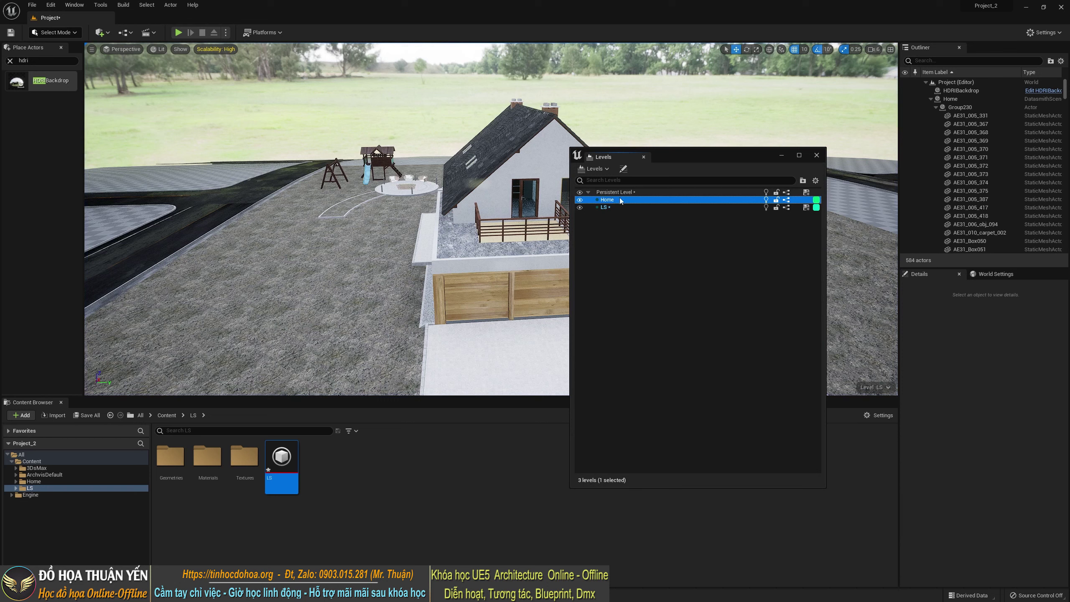
{"action": "left_click", "coordinate": [608, 207], "text": "ctrl"}
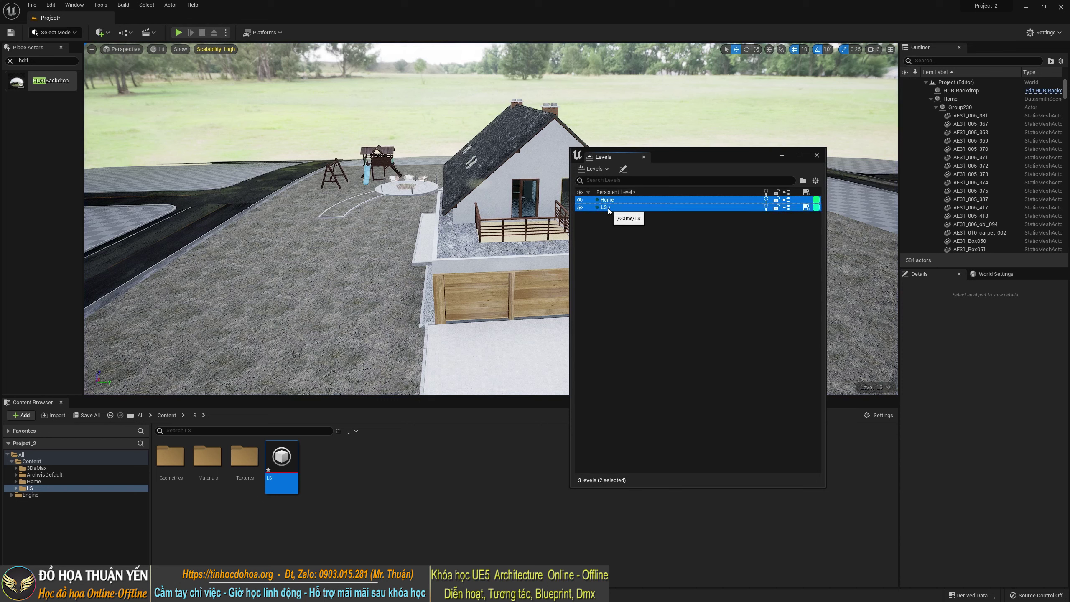
{"action": "right_click", "coordinate": [653, 201]}
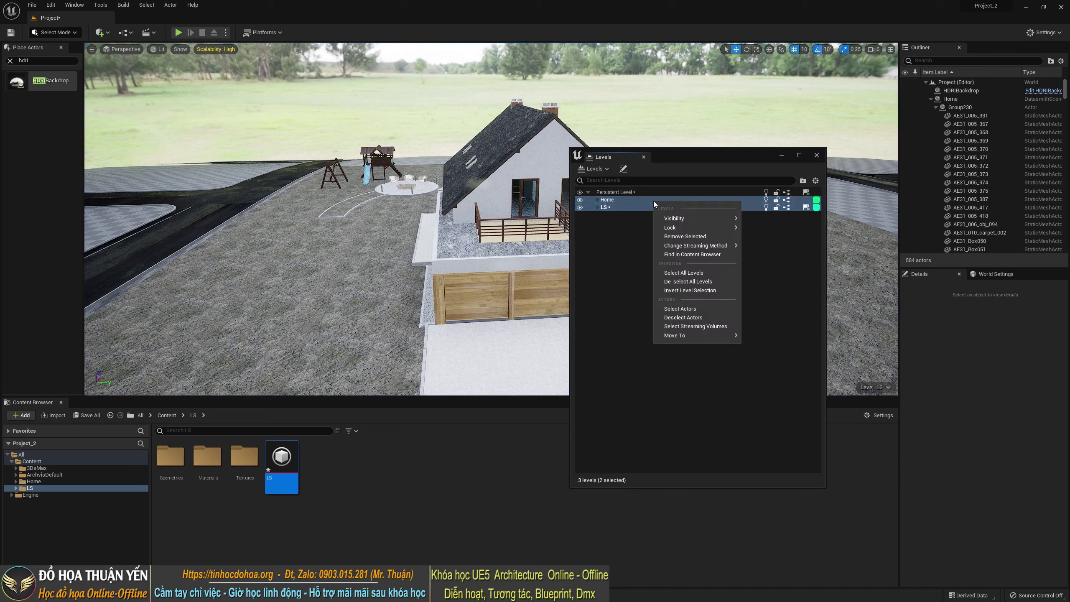
{"action": "mouse_move", "coordinate": [729, 250]}
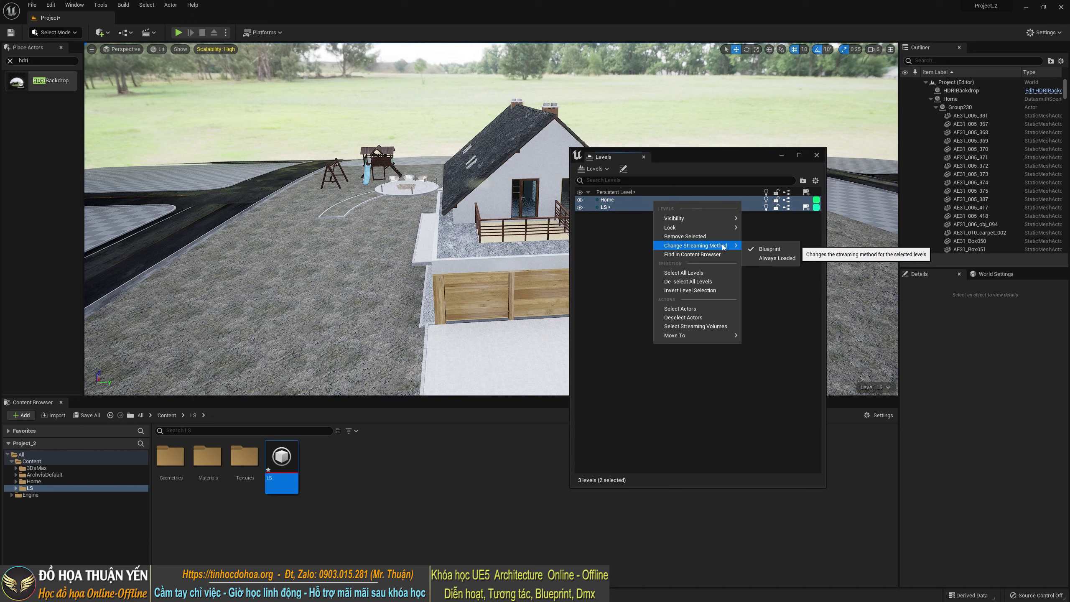
{"action": "left_click", "coordinate": [784, 259]}
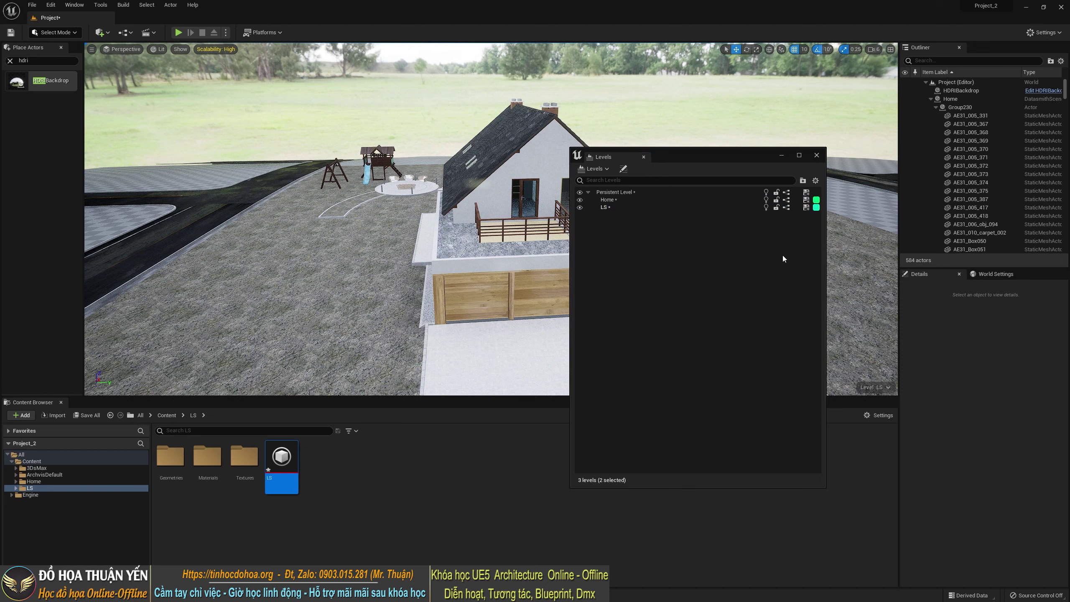
{"action": "left_click_drag", "start_coordinate": [720, 156], "coordinate": [793, 375]}
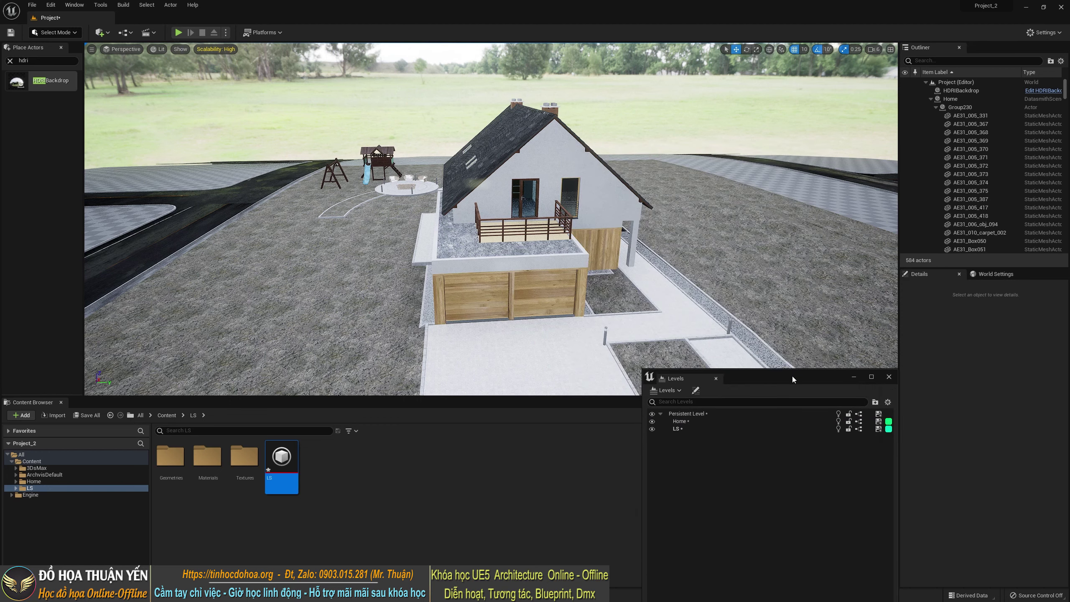
{"action": "left_click_drag", "start_coordinate": [445, 224], "coordinate": [355, 144], "text": "alt"}
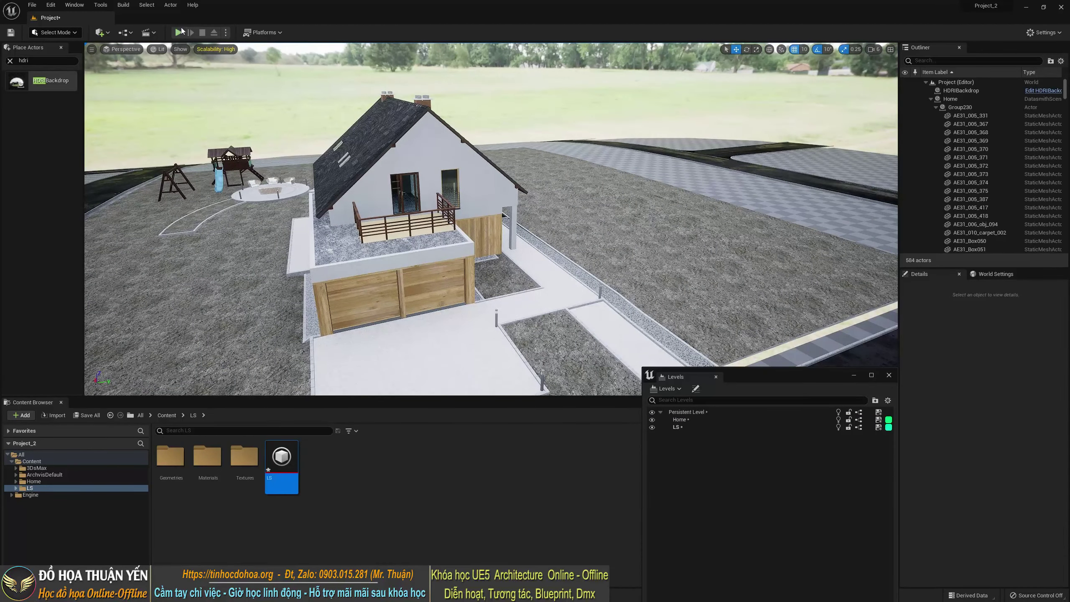
{"action": "left_click", "coordinate": [181, 32]}
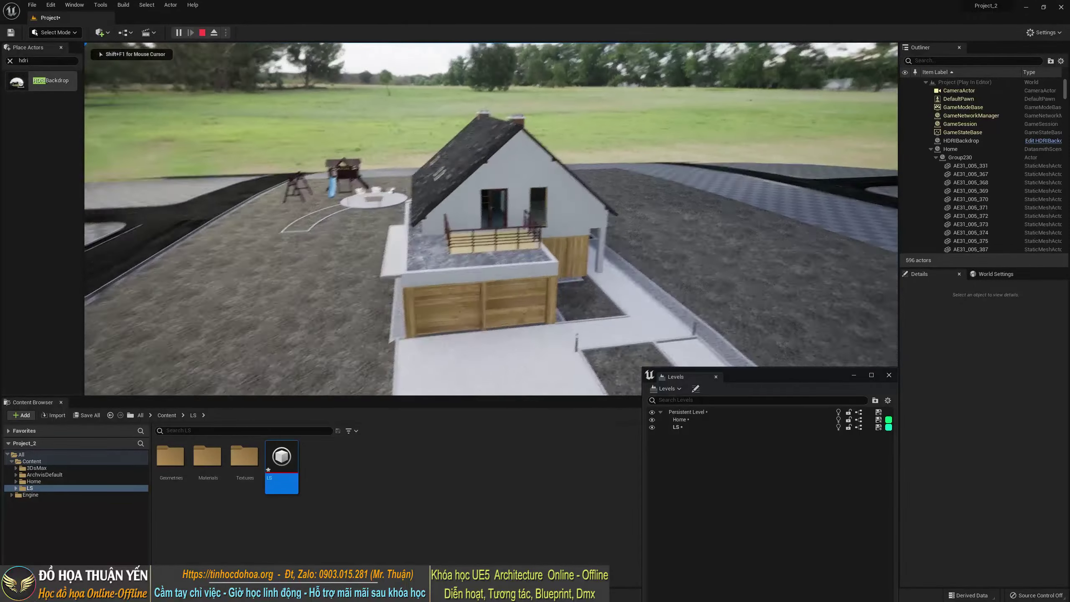
{"action": "key", "text": "w"}
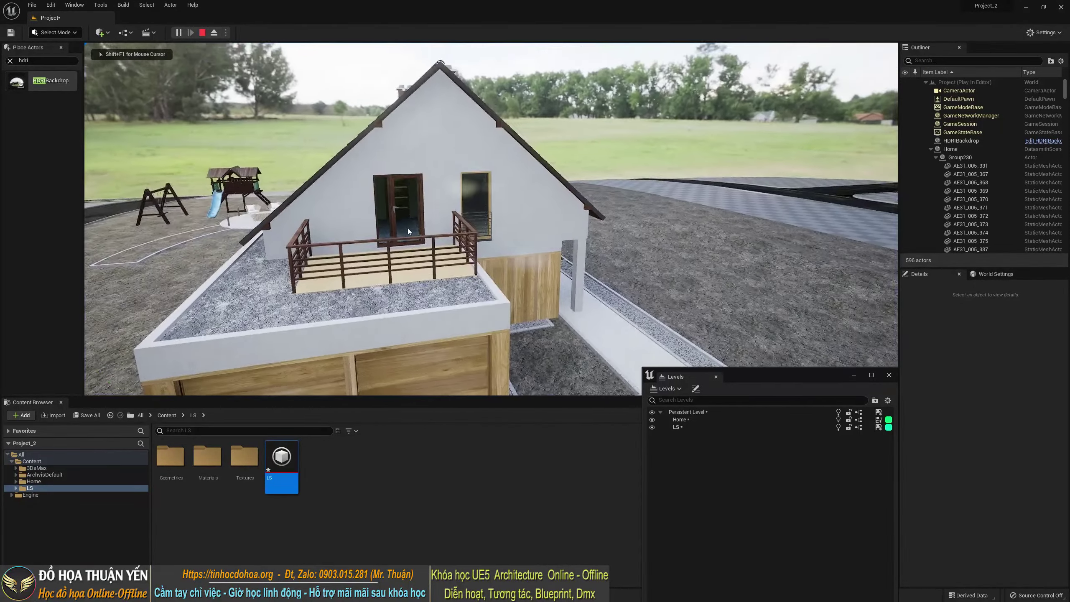
{"action": "key", "text": "Escape"}
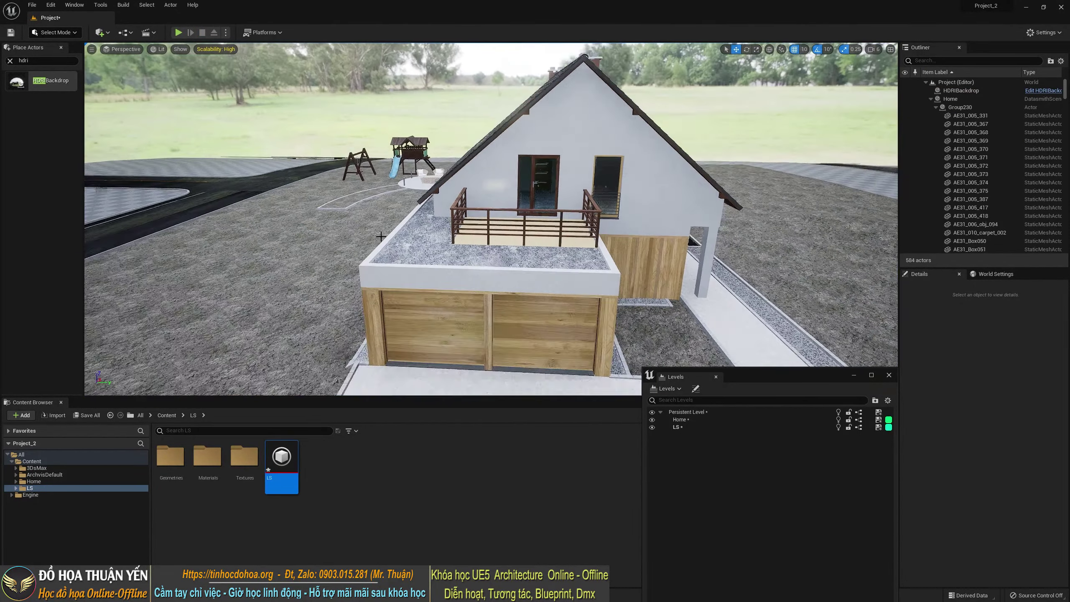
{"action": "scroll", "coordinate": [380, 237], "scroll_direction": "down", "scroll_amount": 5}
{"action": "scroll", "coordinate": [444, 230], "scroll_direction": "down", "scroll_amount": 5}
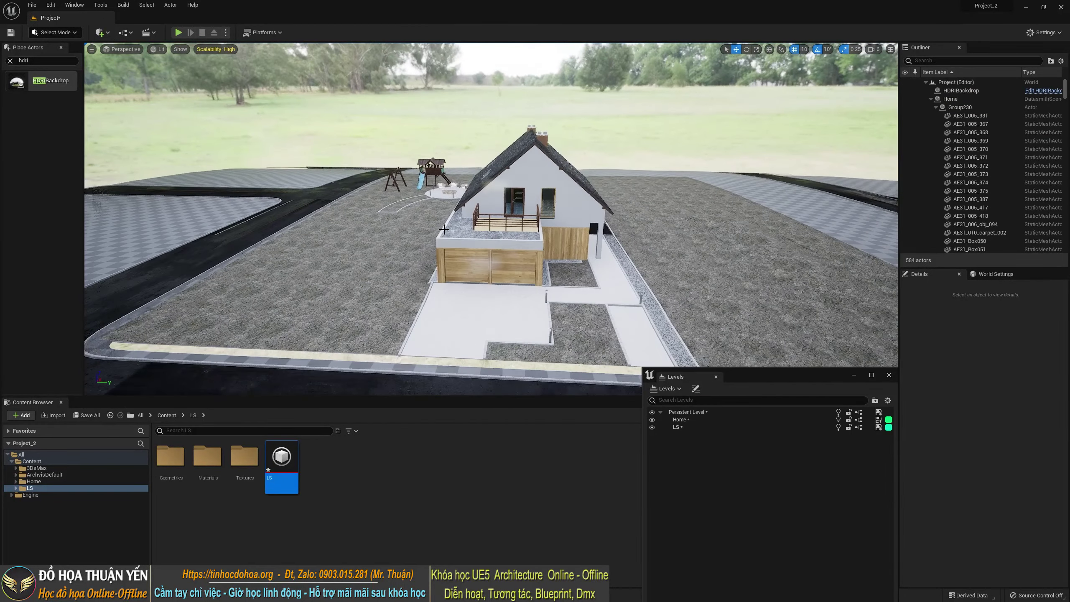
{"action": "scroll", "coordinate": [444, 229], "scroll_direction": "down", "scroll_amount": 3}
{"action": "scroll", "coordinate": [444, 229], "scroll_direction": "down", "scroll_amount": 3}
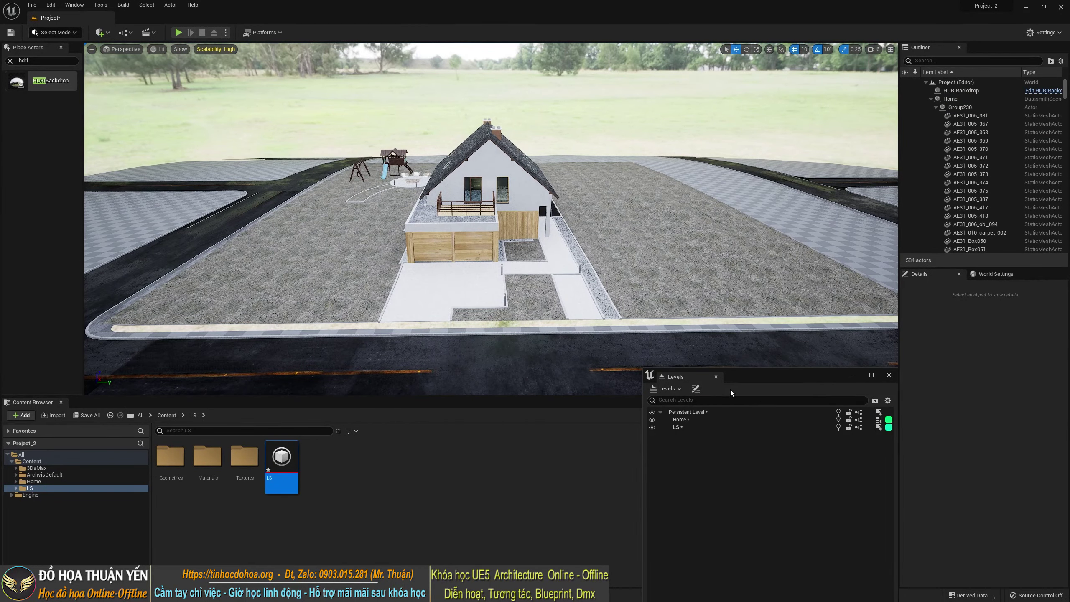
Toggle the LS level's visibility and fly the camera over the lot toward the road
{"action": "left_click_drag", "start_coordinate": [790, 375], "coordinate": [785, 209]}
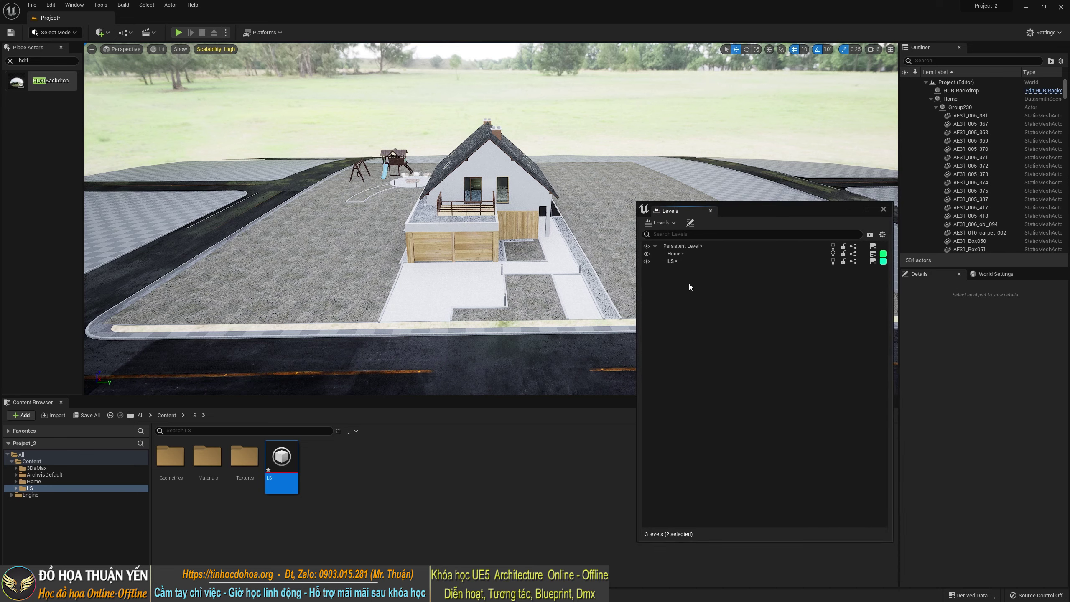
{"action": "left_click", "coordinate": [646, 262]}
{"action": "left_click", "coordinate": [647, 261]}
{"action": "mouse_move", "coordinate": [502, 191]}
{"action": "right_mouse_down"}
{"action": "mouse_move", "coordinate": [463, 178]}
{"action": "mouse_move", "coordinate": [240, 183]}
{"action": "right_mouse_up"}
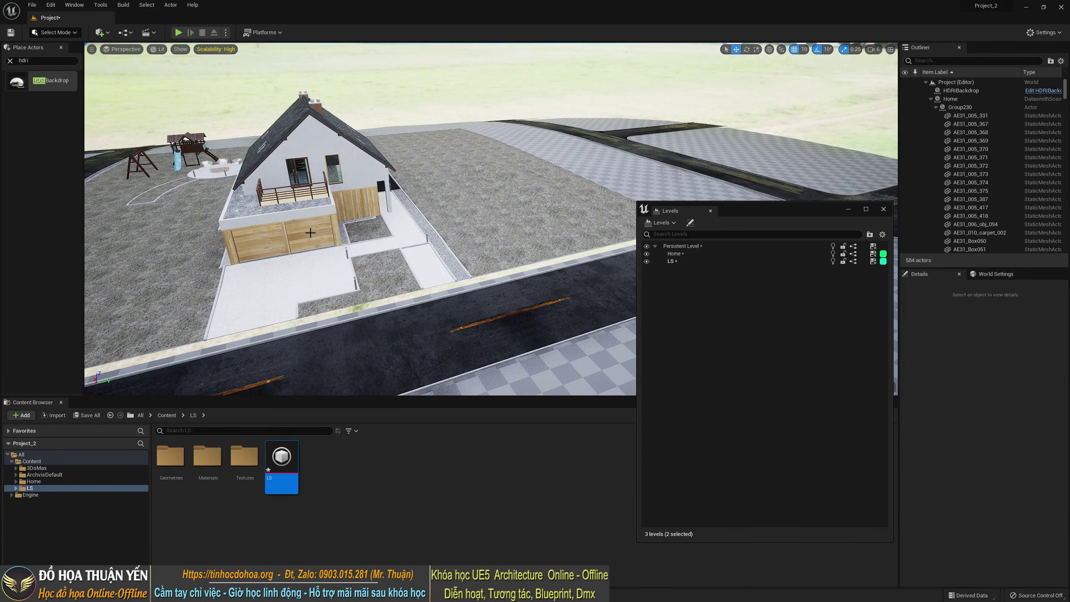
Change the Home sublevel's streaming method to Blueprint
{"action": "left_click", "coordinate": [676, 254]}
{"action": "right_click", "coordinate": [686, 255]}
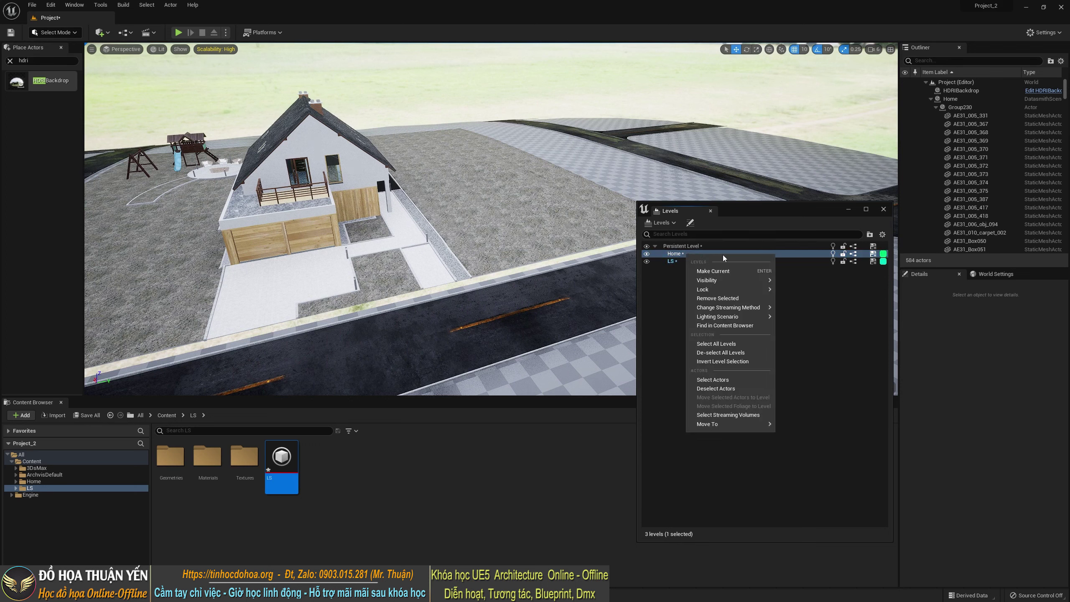
{"action": "mouse_move", "coordinate": [724, 311]}
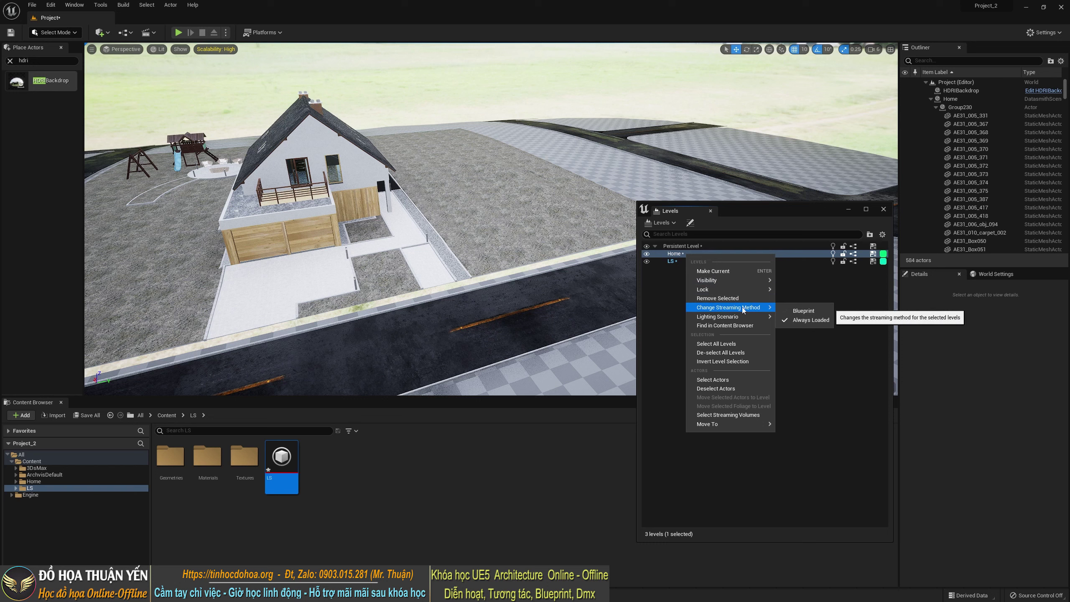
{"action": "left_click", "coordinate": [805, 311]}
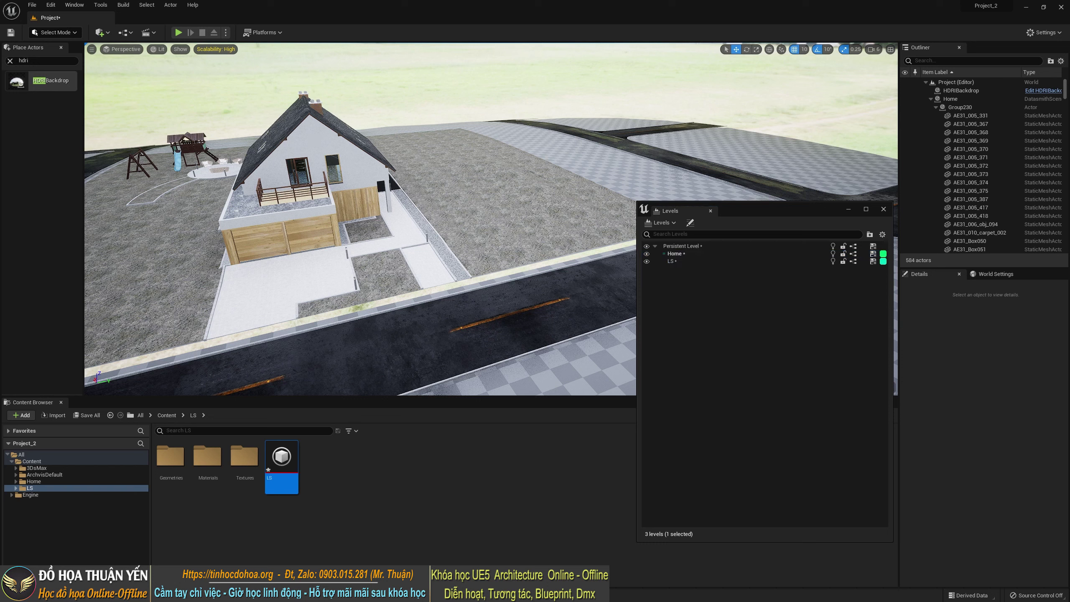
{"action": "right_click_drag", "start_coordinate": [724, 45], "coordinate": [700, 53]}
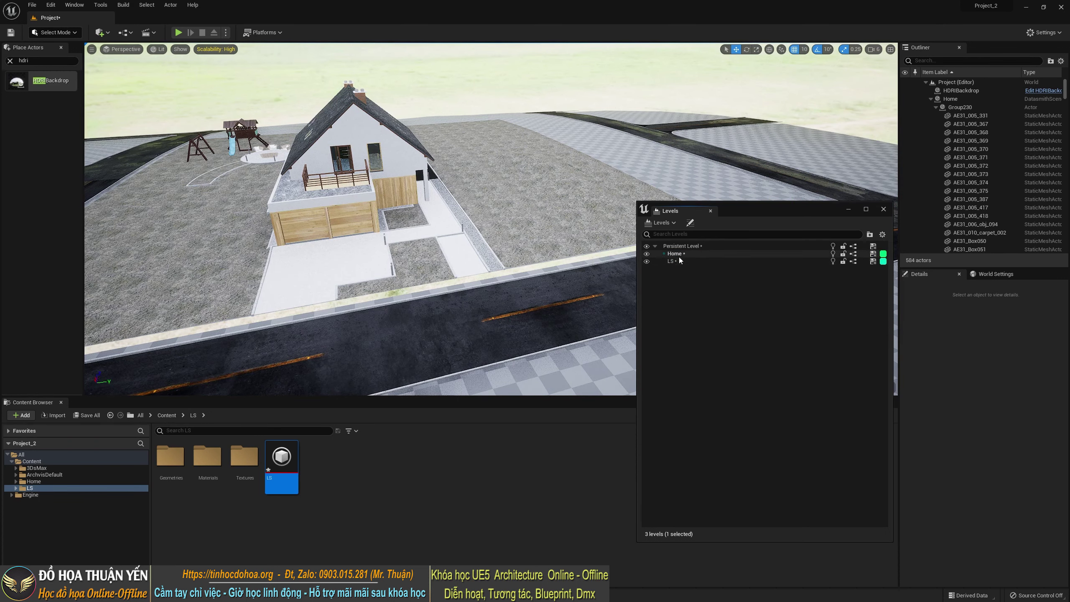
Play-test the scene, flying forward and back over the empty house lot, then stop
{"action": "left_click", "coordinate": [179, 32]}
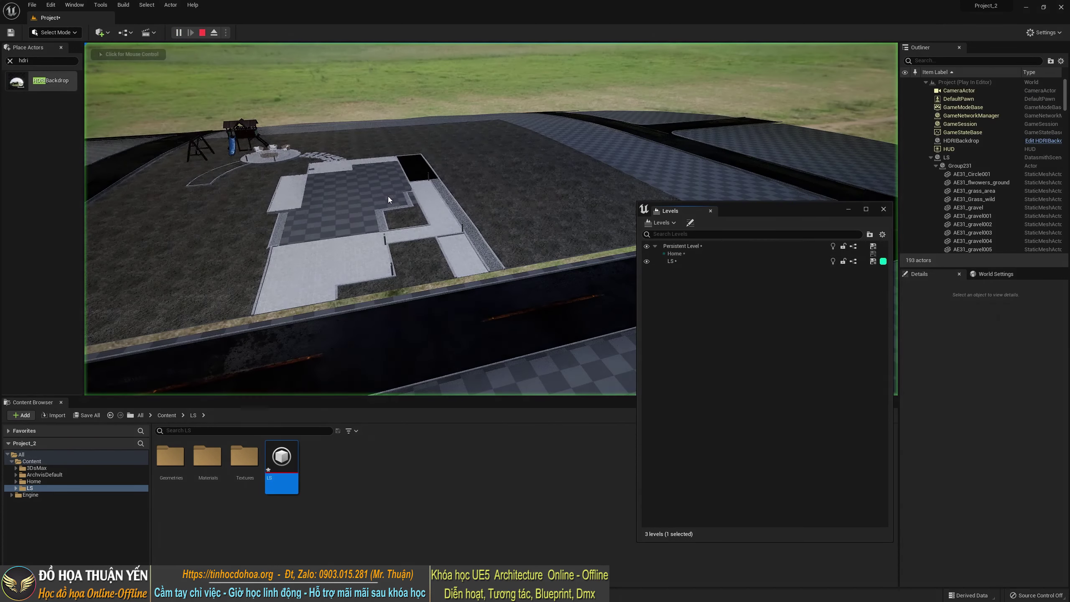
{"action": "key", "text": "w"}
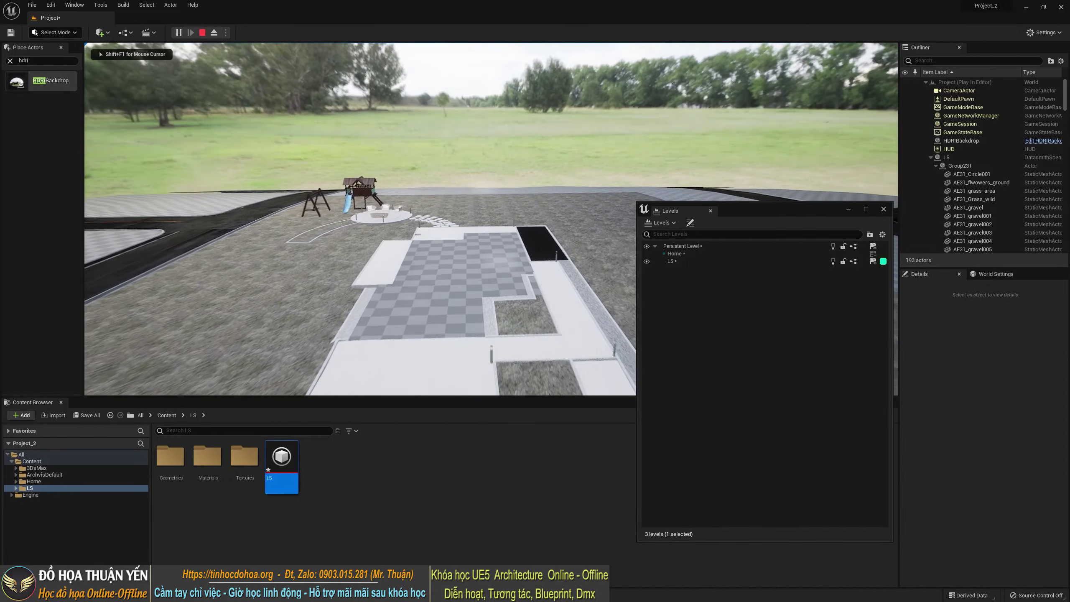
{"action": "key", "text": "s"}
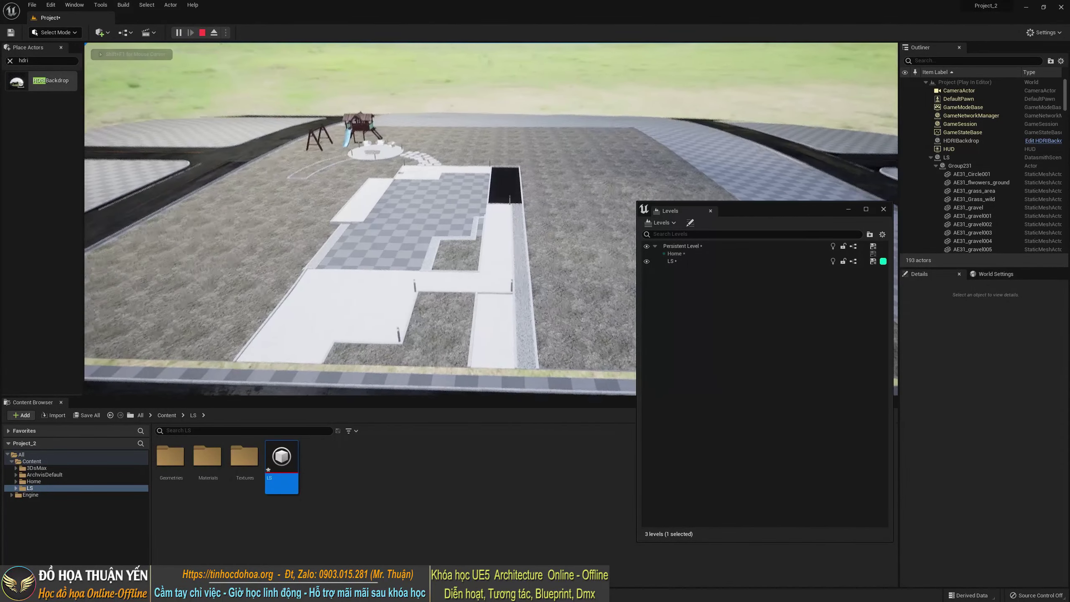
{"action": "key", "text": "Escape"}
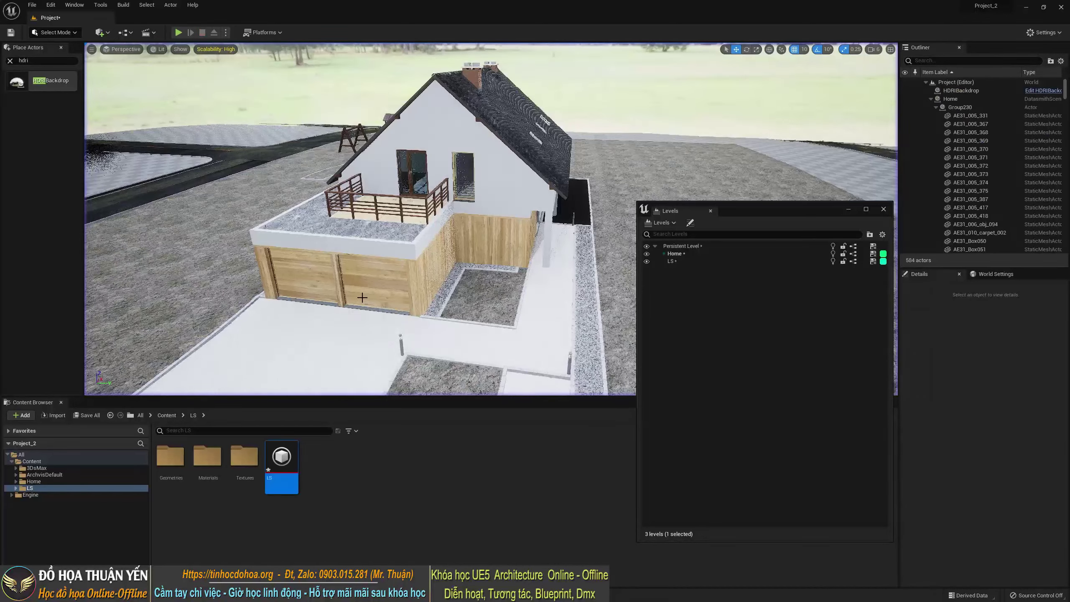
Set Home's streaming method back to Always Loaded, then hide and reshow the LS and Home levels
{"action": "right_click", "coordinate": [679, 255]}
{"action": "mouse_move", "coordinate": [755, 309]}
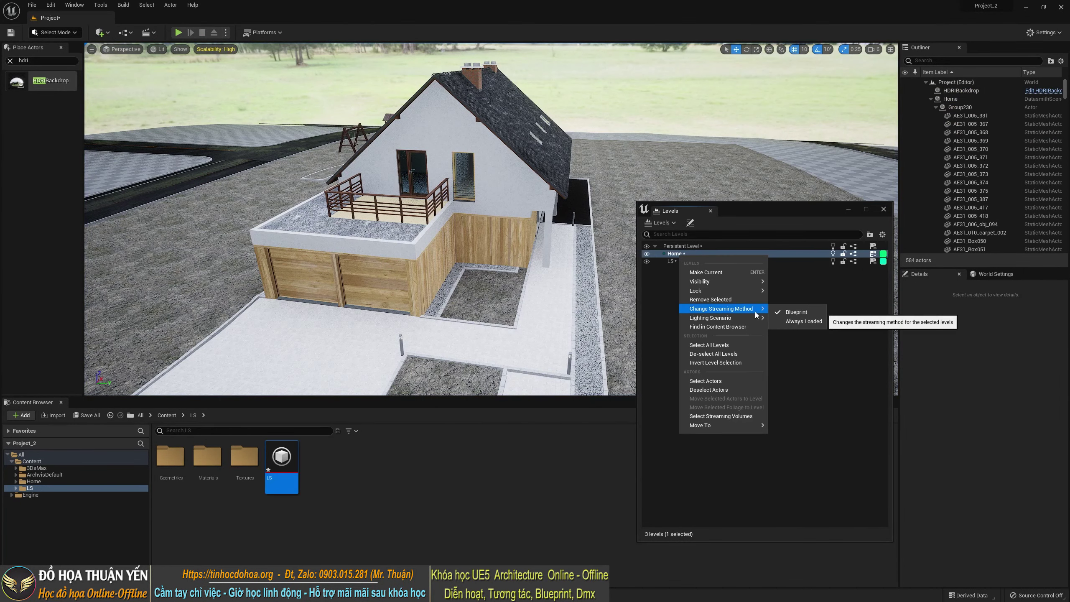
{"action": "left_click", "coordinate": [815, 322]}
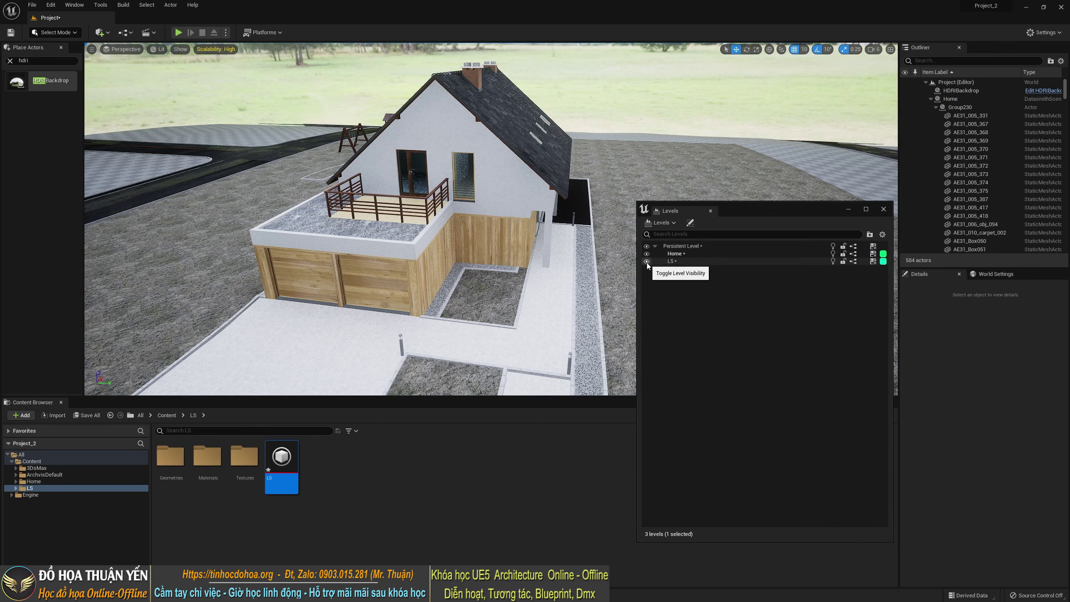
{"action": "left_click", "coordinate": [647, 262]}
{"action": "left_click", "coordinate": [647, 254]}
{"action": "left_click", "coordinate": [647, 254]}
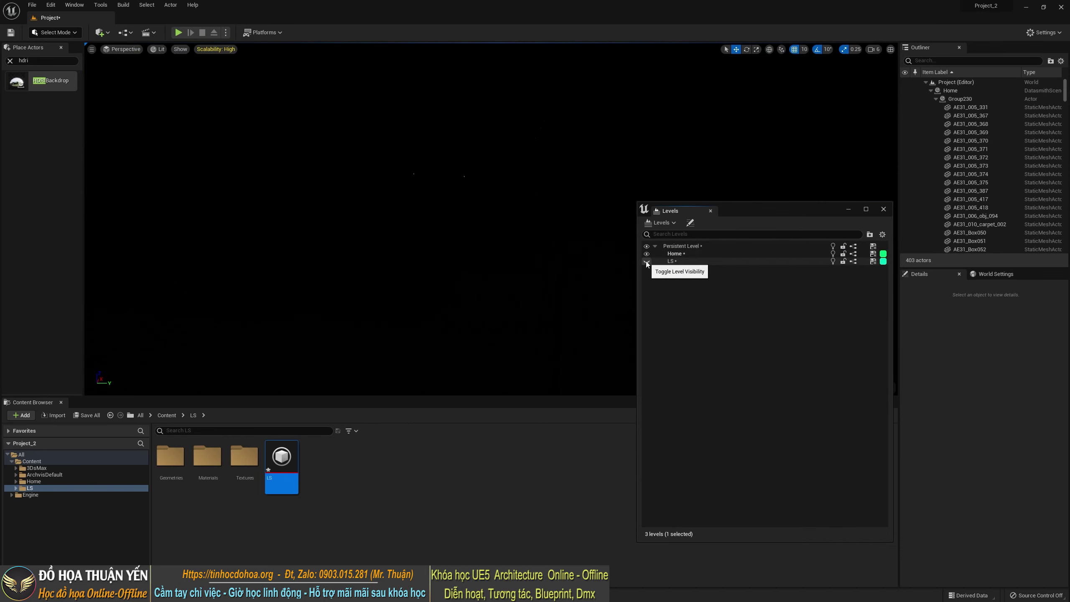
{"action": "left_click", "coordinate": [647, 262]}
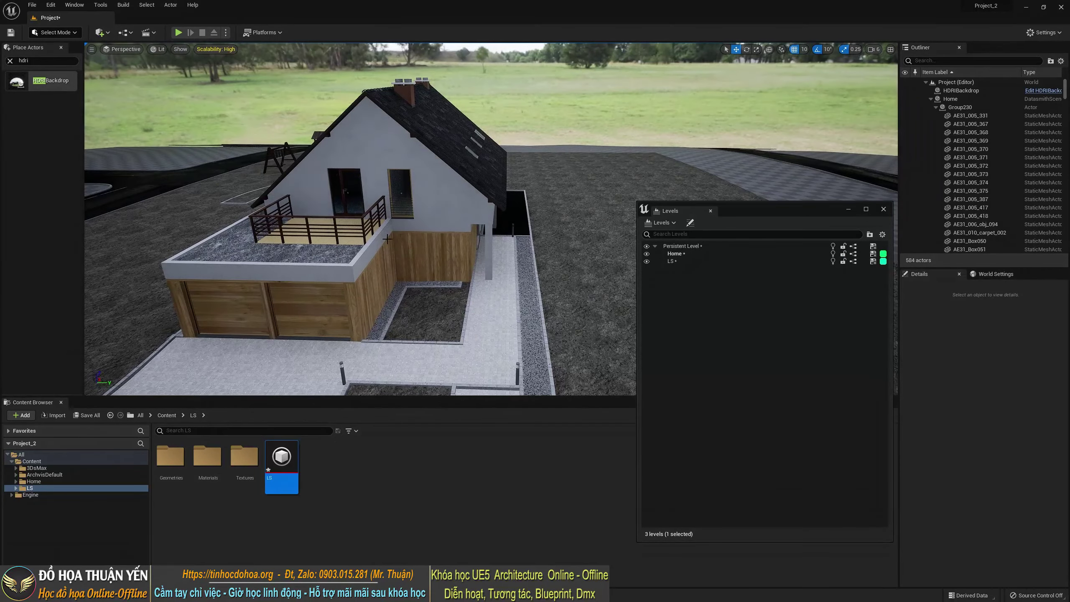
Check LS's streaming setting, make Home the current level, and close the Levels window
{"action": "right_click", "coordinate": [670, 262]}
{"action": "mouse_move", "coordinate": [744, 316]}
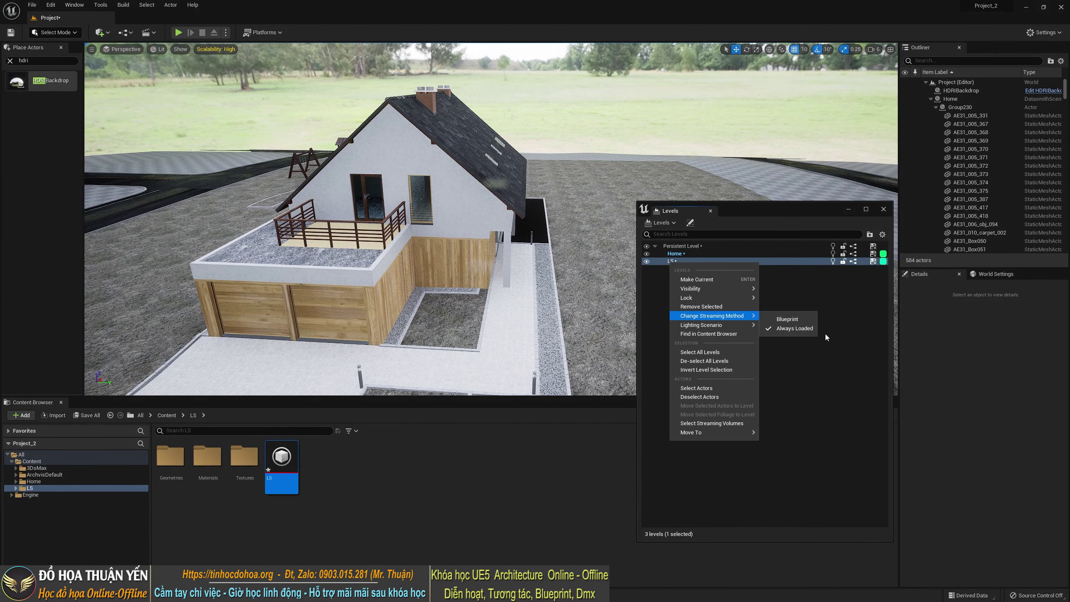
{"action": "right_click", "coordinate": [683, 255]}
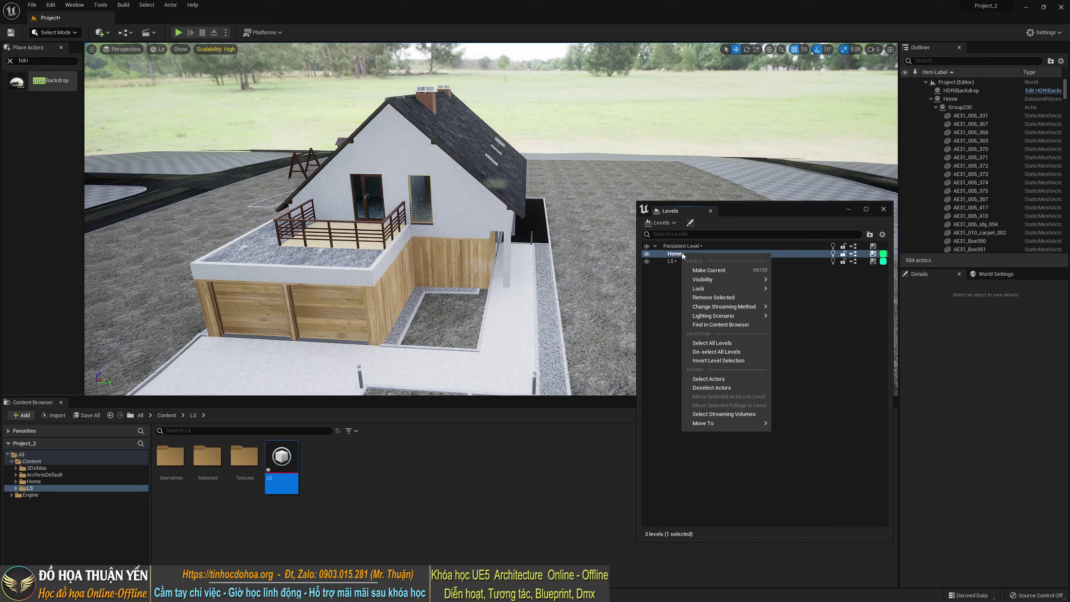
{"action": "mouse_move", "coordinate": [742, 307]}
{"action": "left_click", "coordinate": [808, 314]}
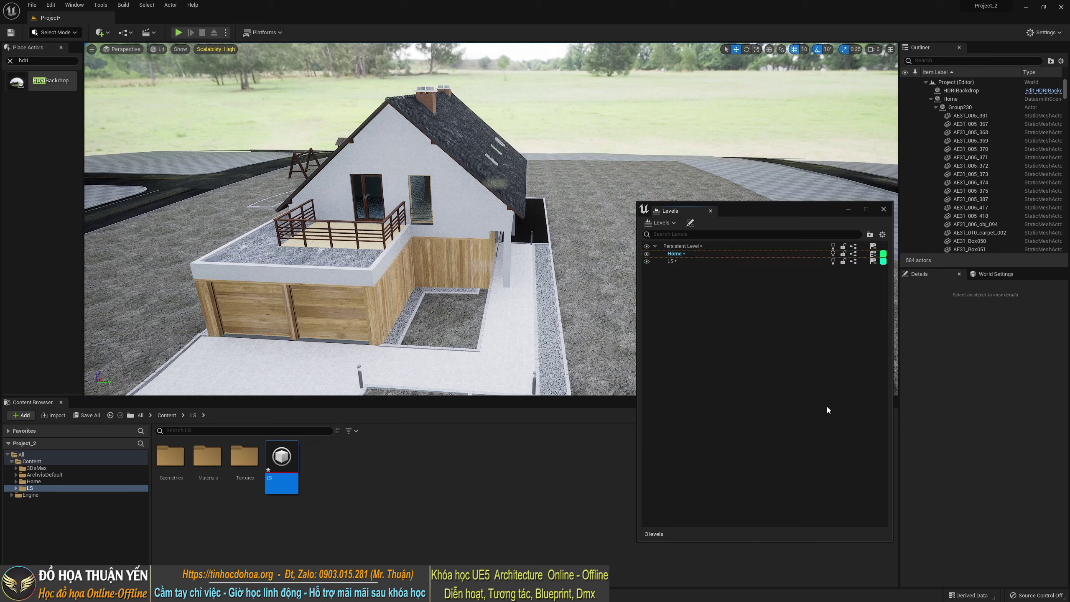
{"action": "left_click", "coordinate": [885, 210]}
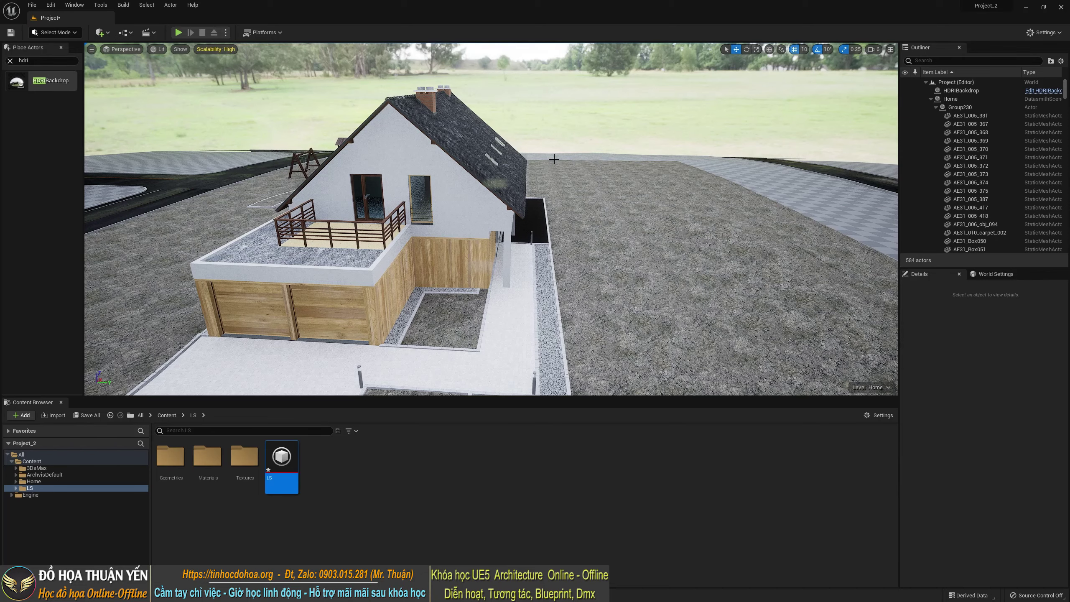
Save the Home map, then save all modified project assets with Save All and Save Selected
{"action": "right_click_drag", "start_coordinate": [639, 252], "coordinate": [642, 249]}
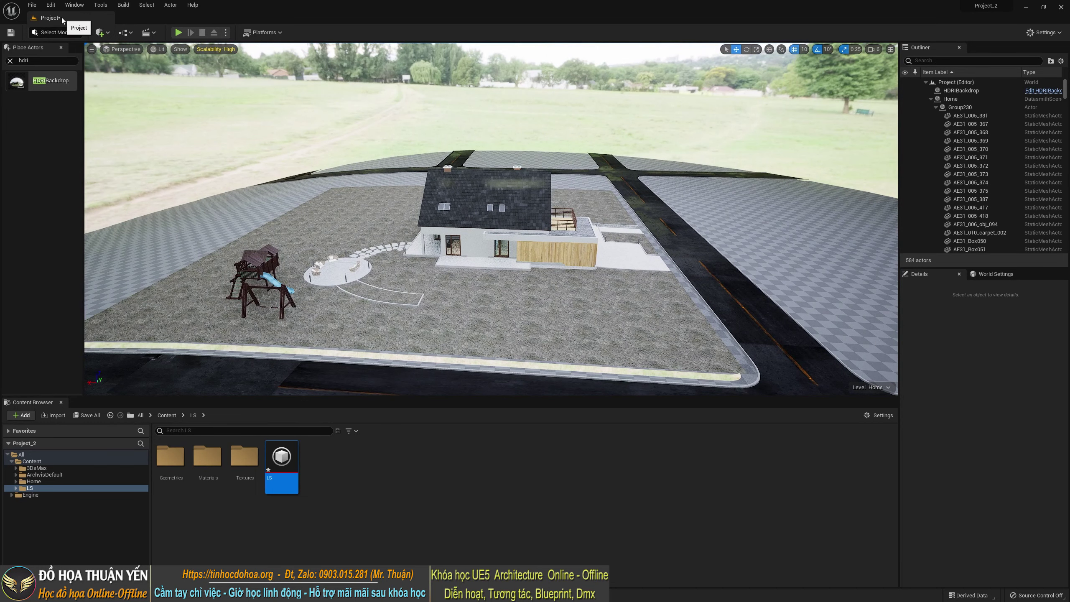
{"action": "left_click", "coordinate": [12, 34]}
{"action": "left_click", "coordinate": [86, 416]}
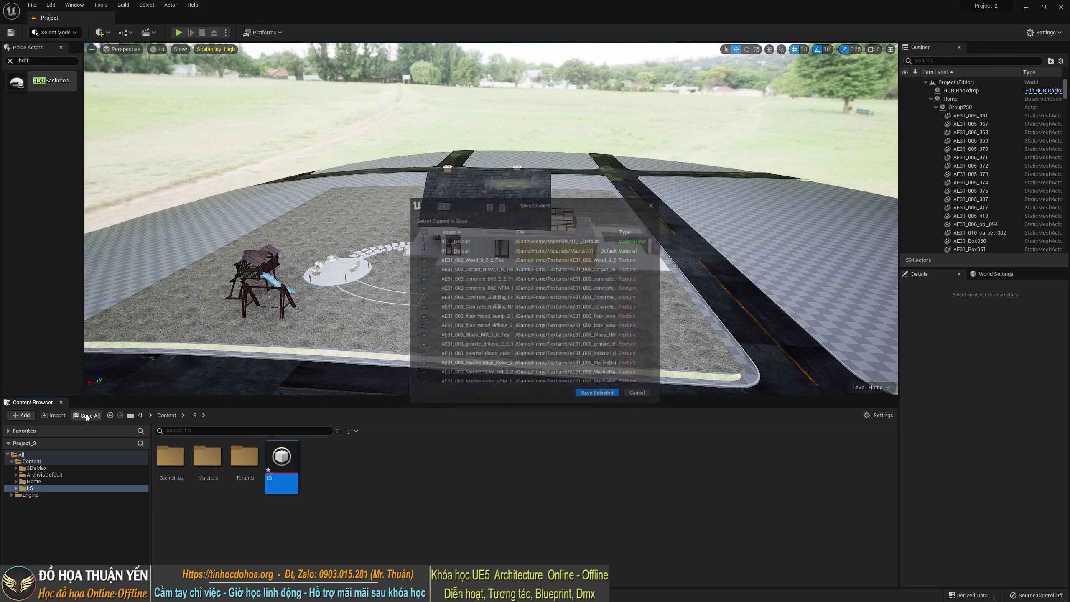
{"action": "left_click_drag", "start_coordinate": [660, 245], "coordinate": [659, 381]}
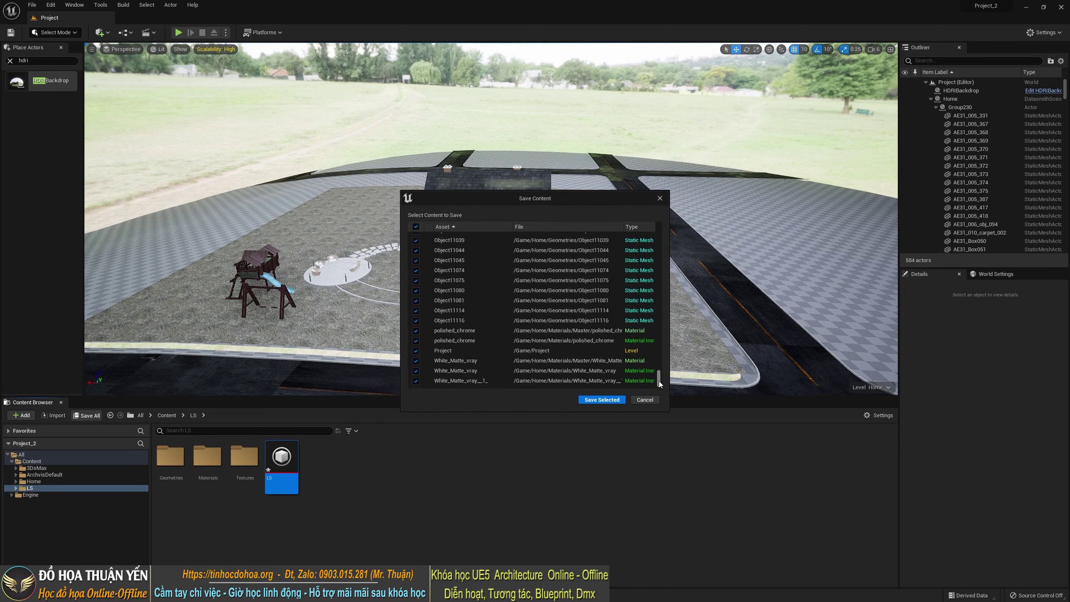
{"action": "left_click", "coordinate": [601, 400]}
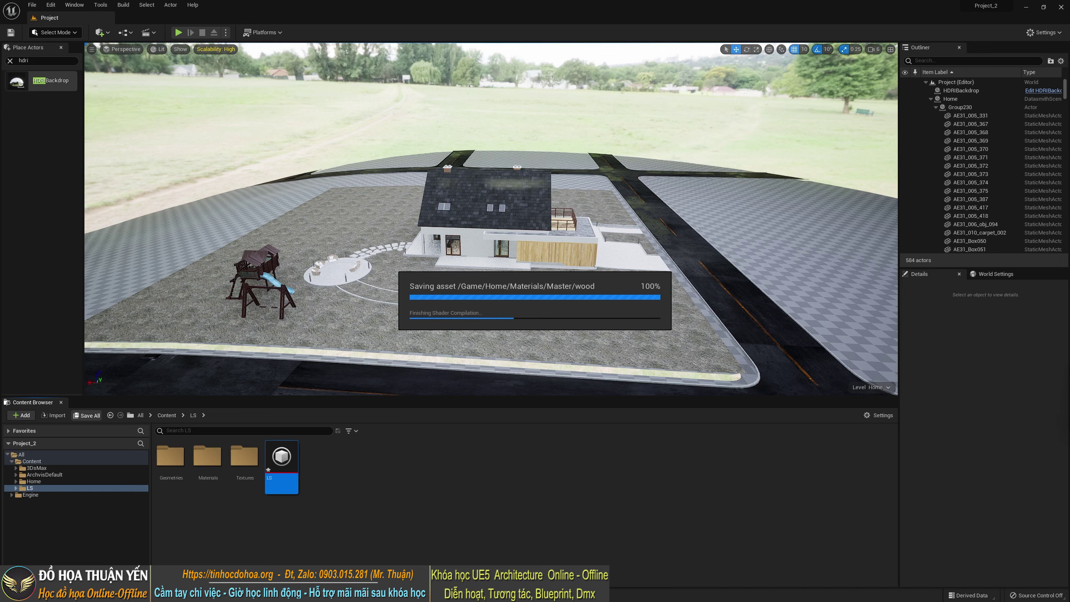
Go up to Phan_2, open Sketchup_Archexteriors, and select the SketchUp house model file
{"action": "key", "text": "alt+Tab"}
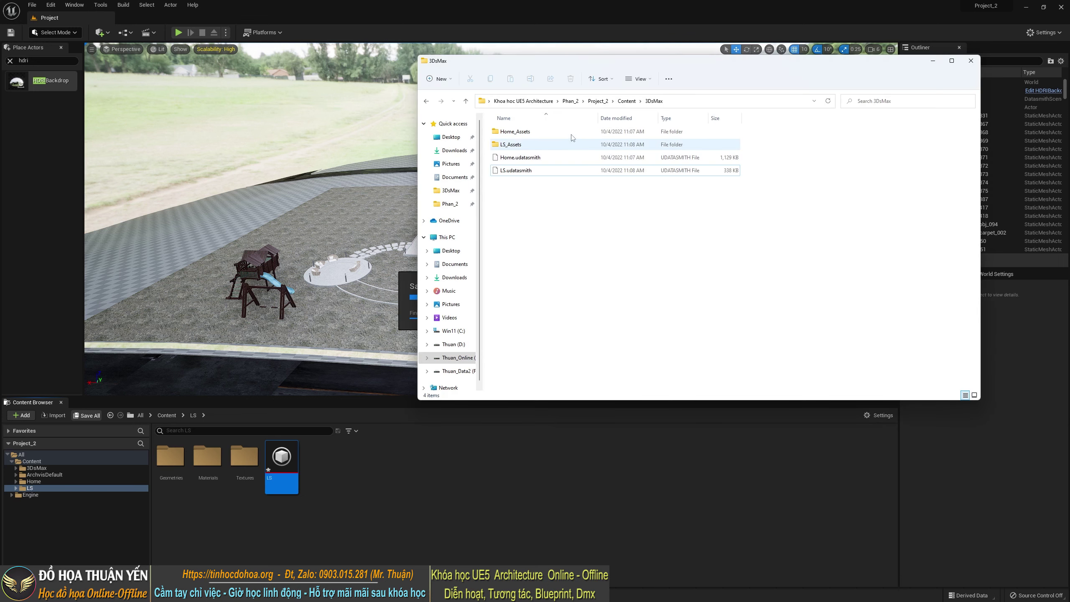
{"action": "left_click", "coordinate": [600, 101]}
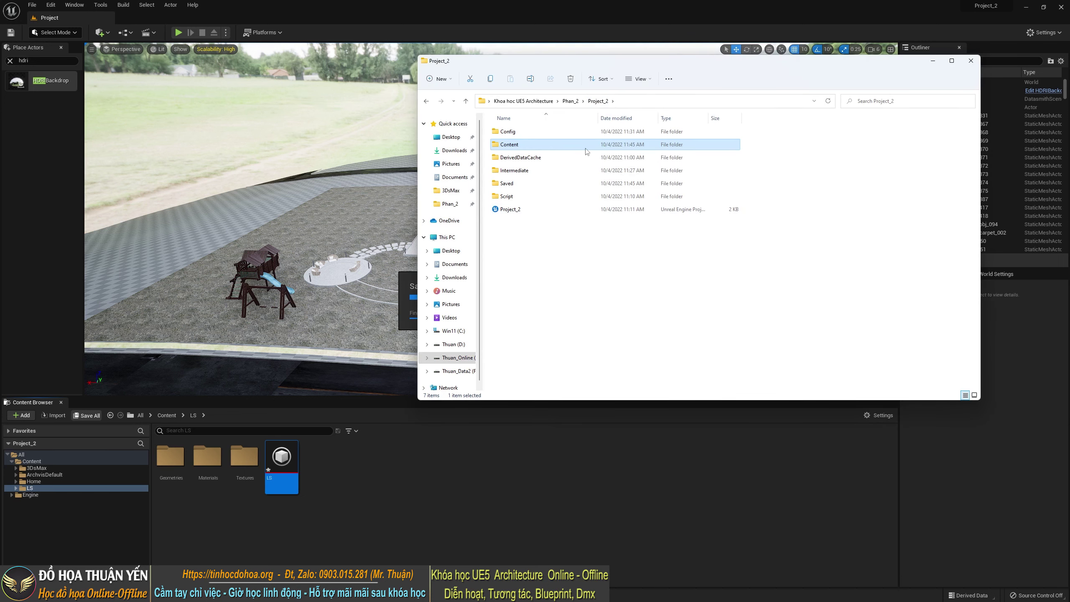
{"action": "left_click_drag", "start_coordinate": [656, 69], "coordinate": [485, 65]}
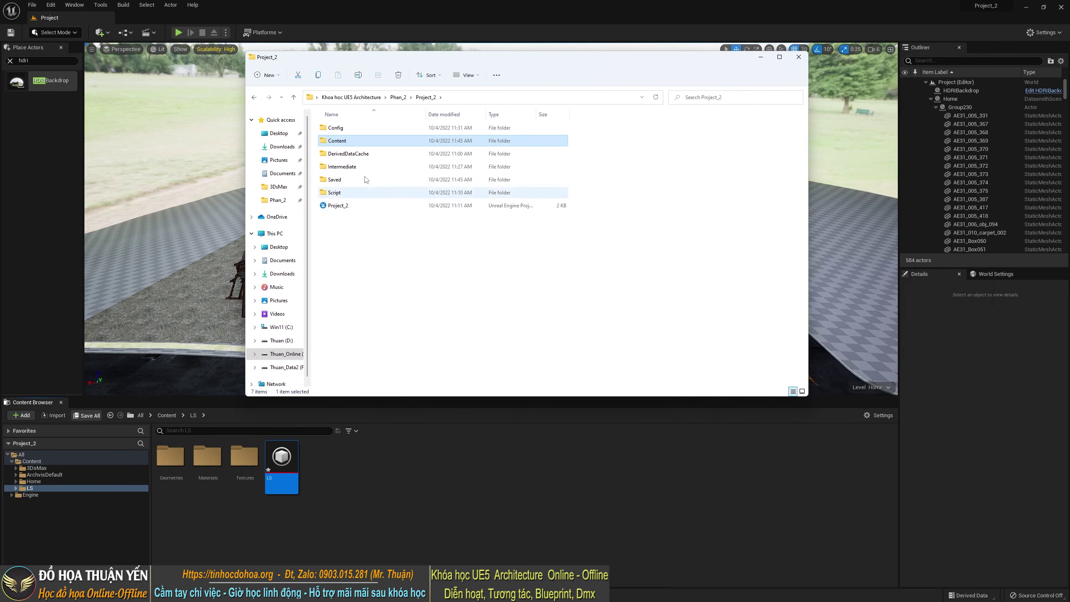
{"action": "left_click", "coordinate": [398, 97]}
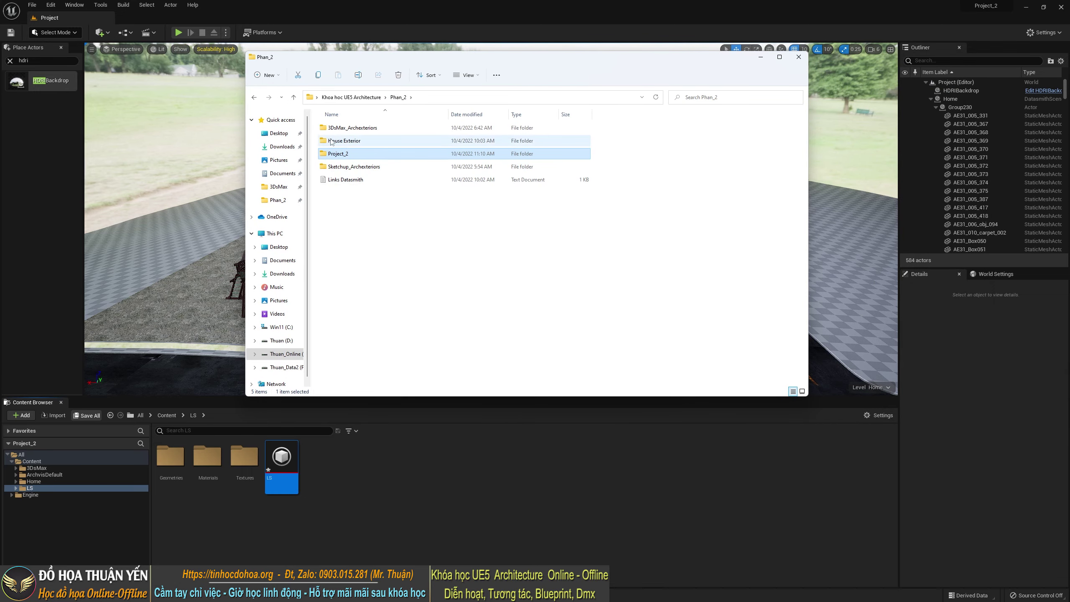
{"action": "double_click", "coordinate": [354, 166]}
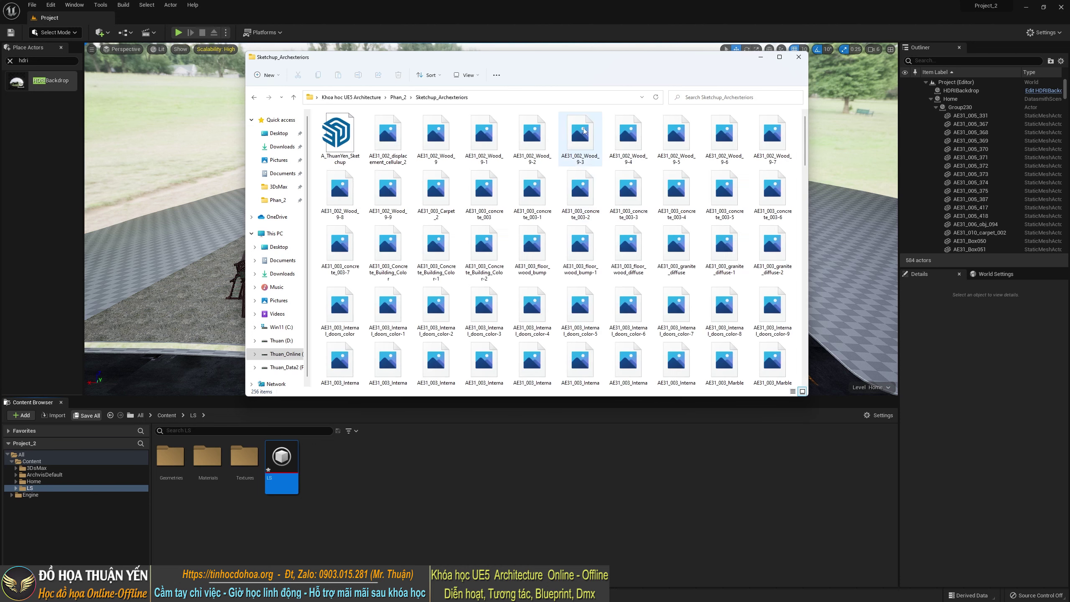
{"action": "left_click", "coordinate": [353, 131]}
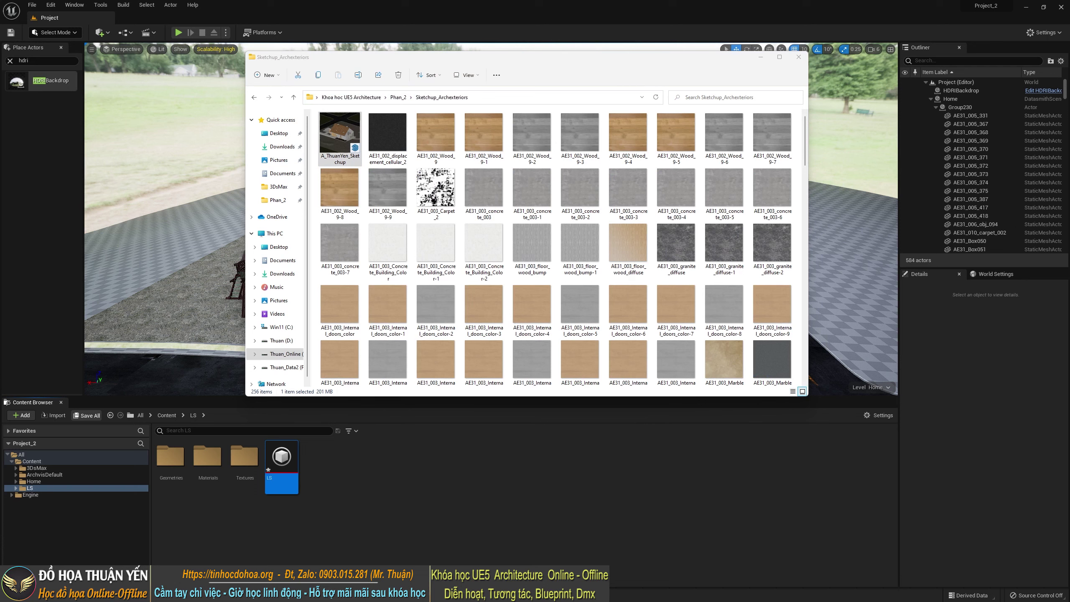
Minimize the File Explorer window to bring the Unreal scene back
{"action": "left_click", "coordinate": [761, 57]}
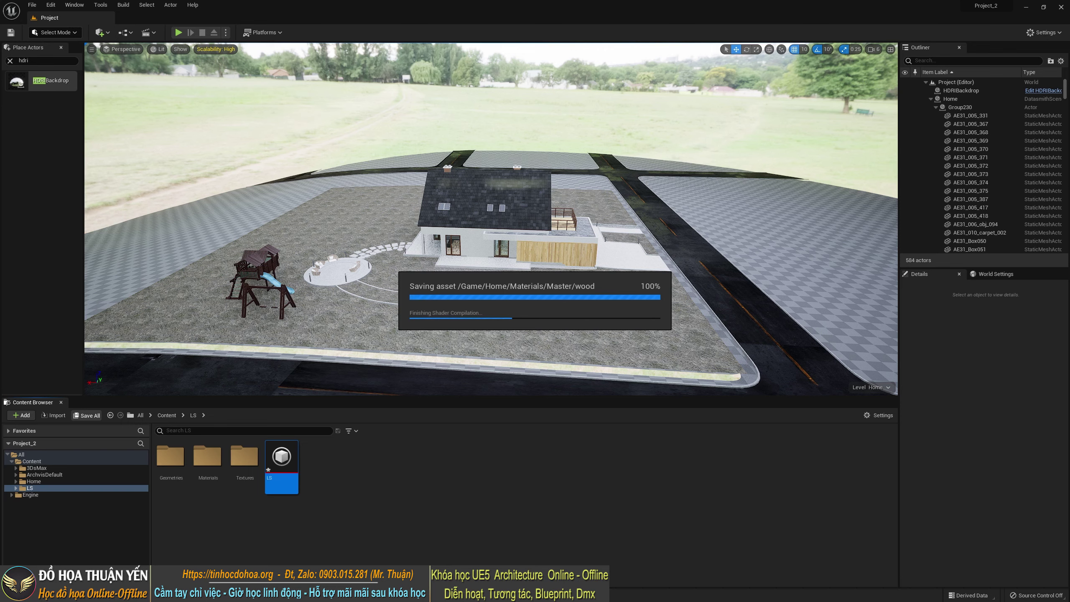
Maximize the SketchUp window and orbit and zoom around the house and road grid
{"action": "key", "text": "alt+Tab"}
{"action": "left_click_drag", "start_coordinate": [775, 252], "coordinate": [404, 1]}
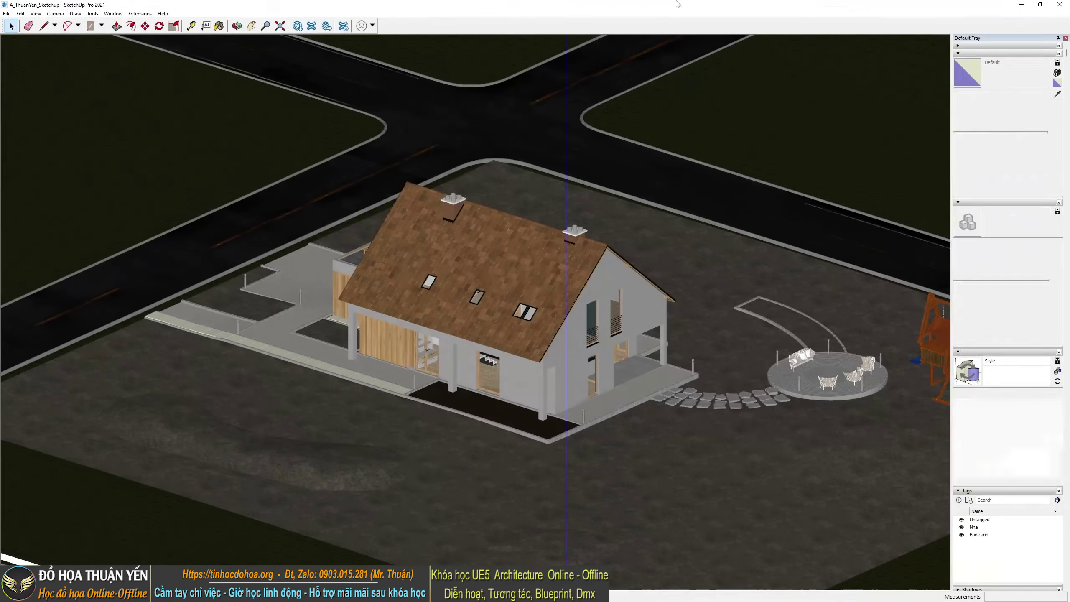
{"action": "scroll", "coordinate": [398, 404], "scroll_direction": "down", "scroll_amount": 3}
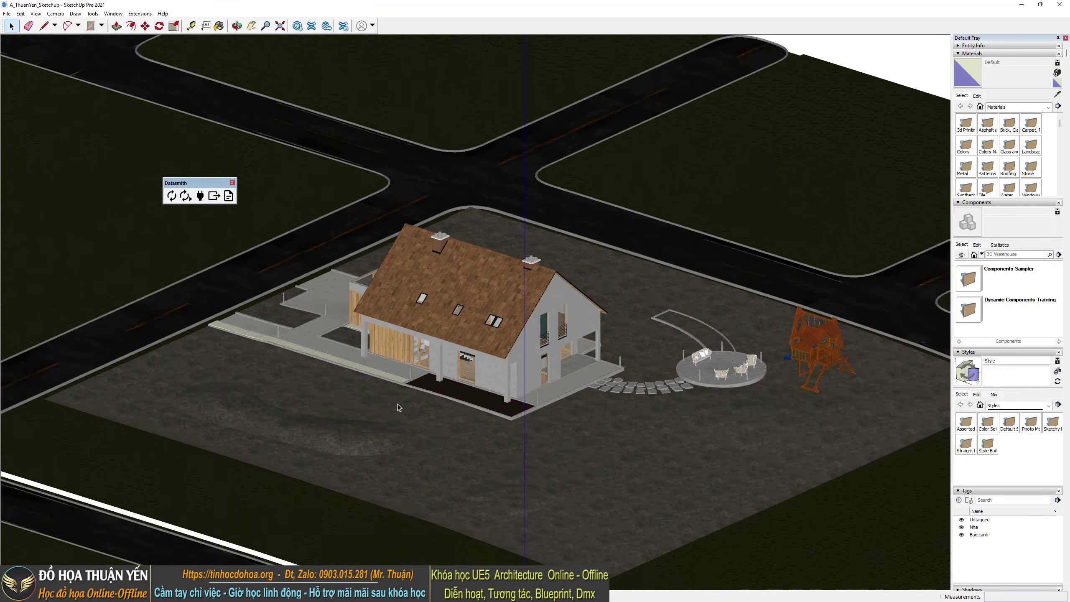
{"action": "scroll", "coordinate": [406, 412], "scroll_direction": "down", "scroll_amount": 3}
{"action": "scroll", "coordinate": [405, 412], "scroll_direction": "down", "scroll_amount": 3}
{"action": "middle_click_drag", "start_coordinate": [417, 485], "coordinate": [395, 429]}
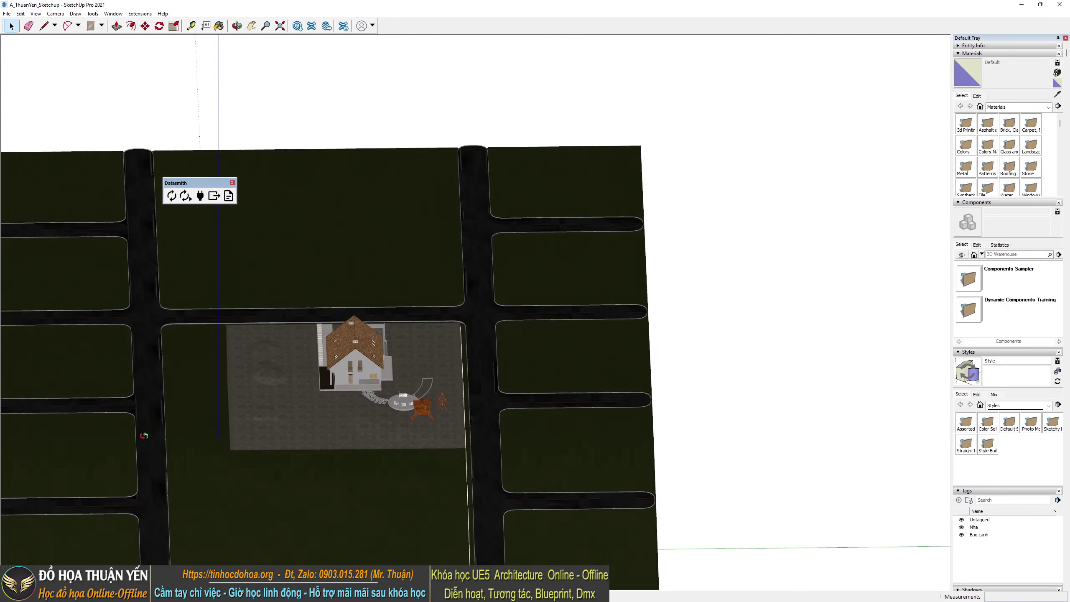
{"action": "scroll", "coordinate": [395, 429], "scroll_direction": "up", "scroll_amount": 2}
{"action": "scroll", "coordinate": [395, 429], "scroll_direction": "up", "scroll_amount": 2}
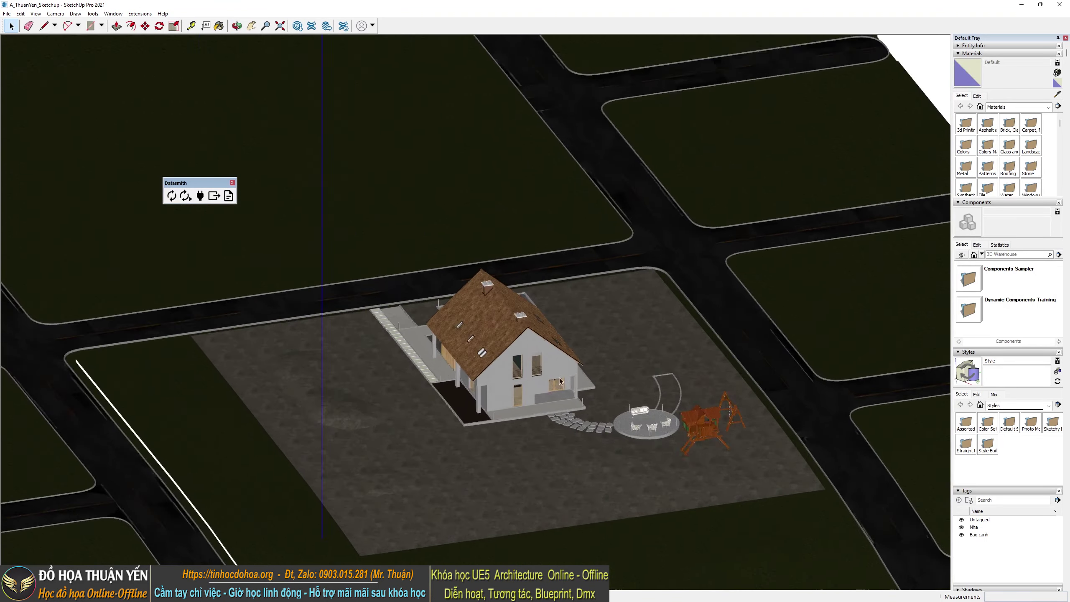
{"action": "scroll", "coordinate": [301, 349], "scroll_direction": "up", "scroll_amount": 2}
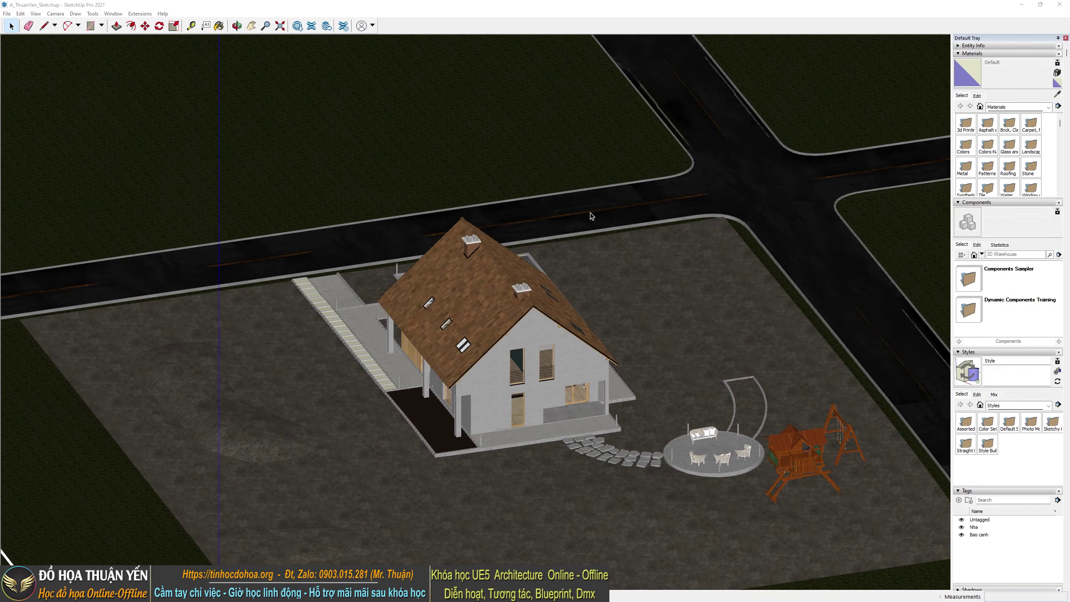
{"action": "scroll", "coordinate": [430, 352], "scroll_direction": "down", "scroll_amount": 2}
{"action": "middle_click_drag", "start_coordinate": [284, 337], "coordinate": [269, 236]}
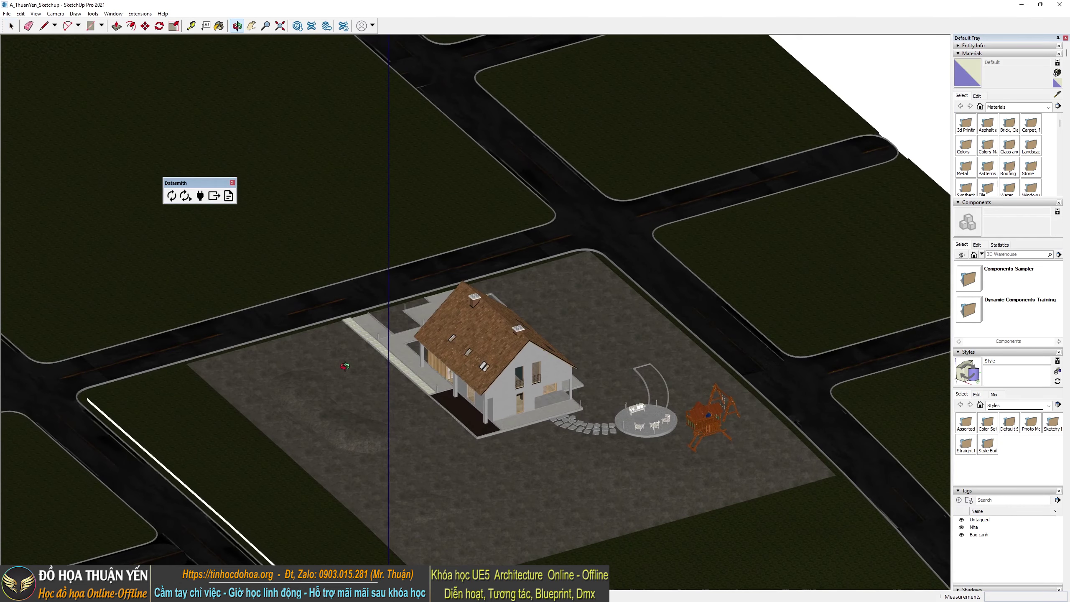
Close the floating Datasmith toolbar and orbit from a top-down to a frontal view of the house
{"action": "left_click", "coordinate": [233, 183]}
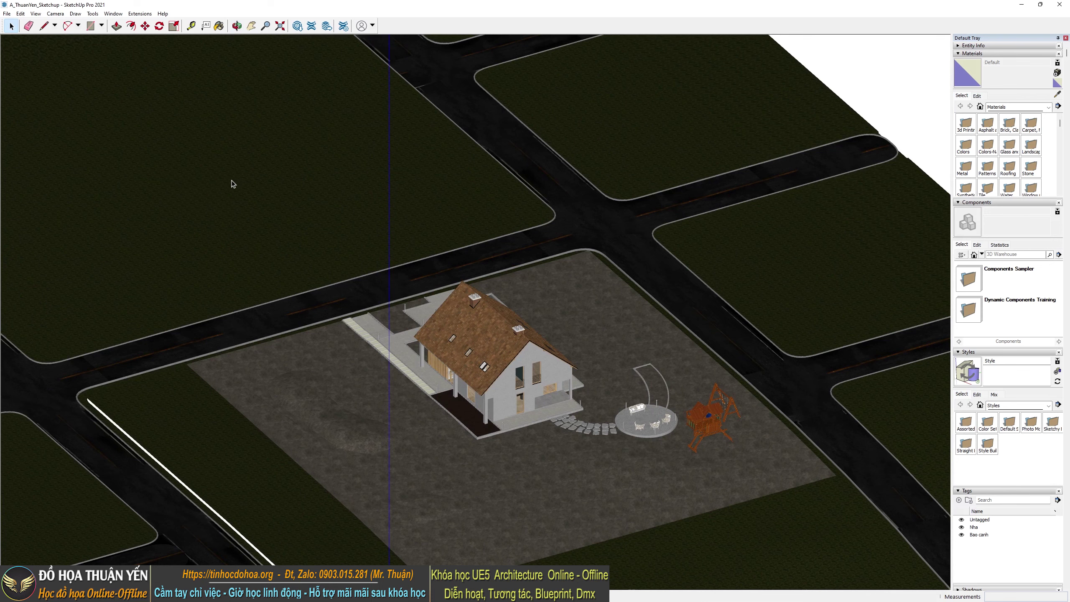
{"action": "mouse_move", "coordinate": [274, 297]}
{"action": "middle_mouse_down"}
{"action": "mouse_move", "coordinate": [516, 475]}
{"action": "mouse_move", "coordinate": [539, 430]}
{"action": "middle_mouse_up"}
{"action": "scroll", "coordinate": [531, 488], "scroll_direction": "up", "scroll_amount": 5}
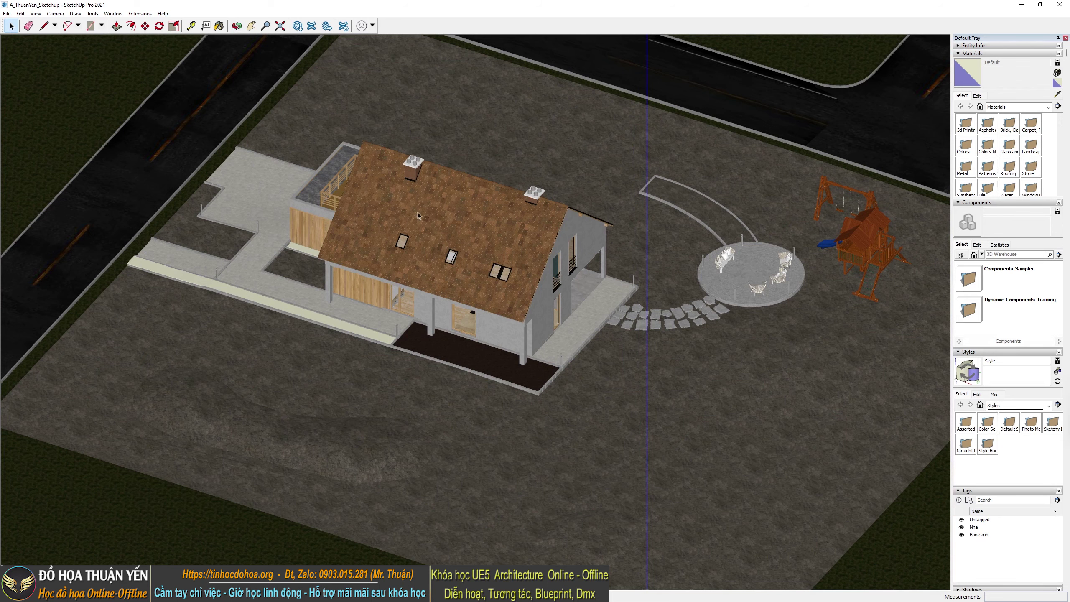
{"action": "middle_click_drag", "start_coordinate": [350, 219], "coordinate": [366, 191]}
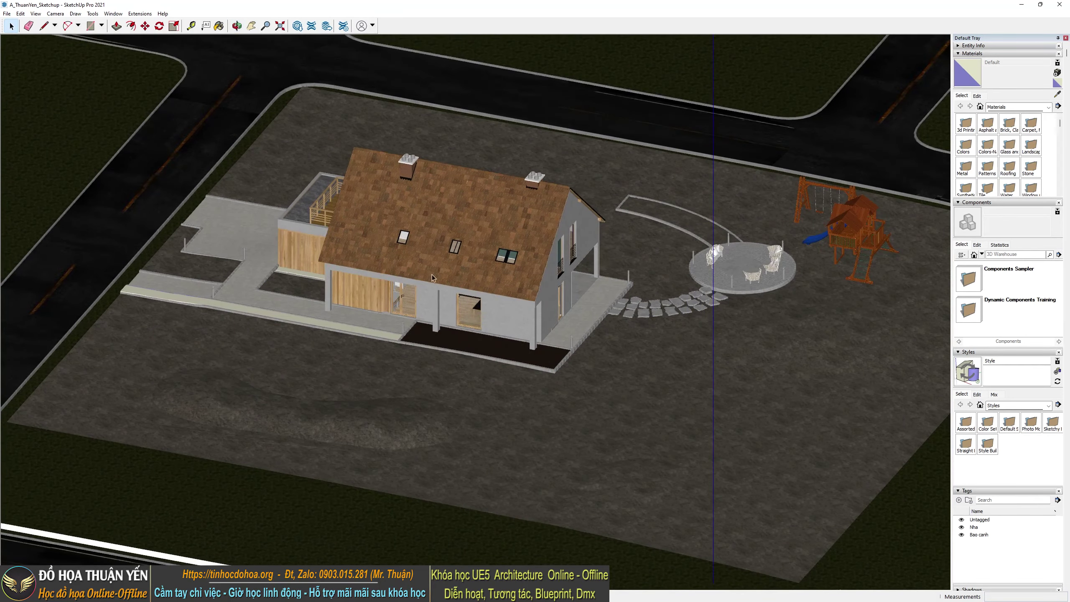
{"action": "middle_click_drag", "start_coordinate": [434, 279], "coordinate": [480, 237]}
{"action": "mouse_move", "coordinate": [518, 276]}
{"action": "middle_mouse_down"}
{"action": "mouse_move", "coordinate": [298, 305]}
{"action": "mouse_move", "coordinate": [399, 312]}
{"action": "middle_mouse_up"}
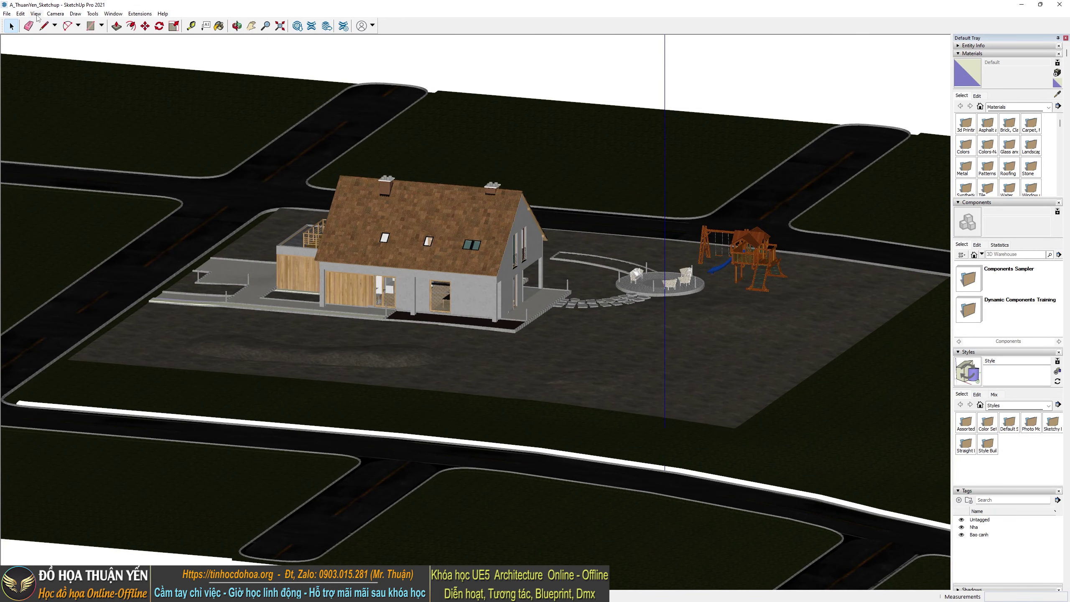
Re-enable the Datasmith toolbar in the Toolbars settings and move it out of the way
{"action": "right_click", "coordinate": [28, 21]}
{"action": "left_click", "coordinate": [53, 24]}
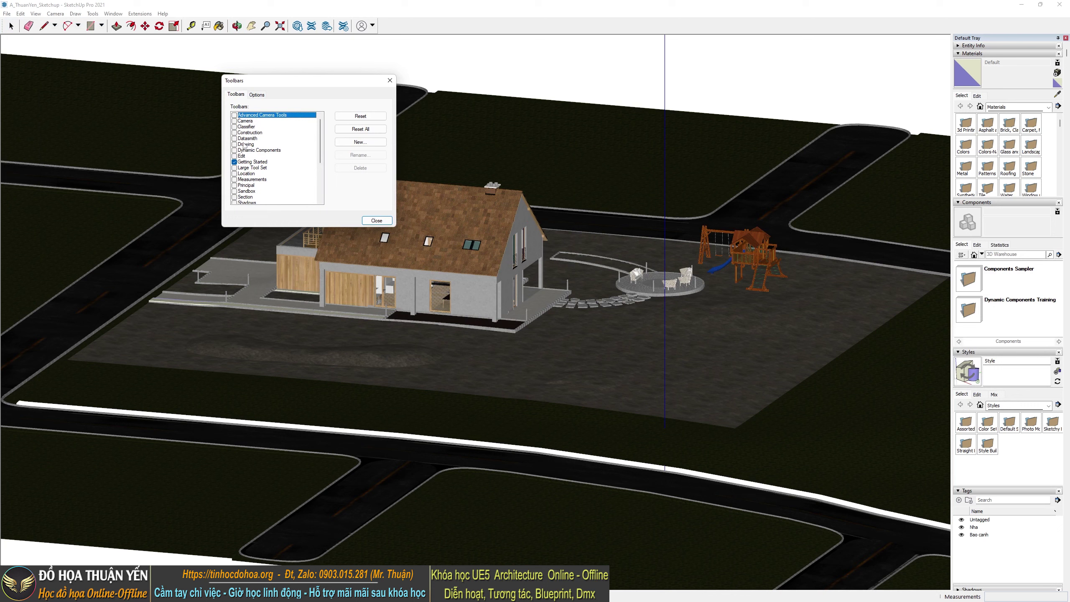
{"action": "left_click", "coordinate": [234, 139]}
{"action": "left_click", "coordinate": [389, 81]}
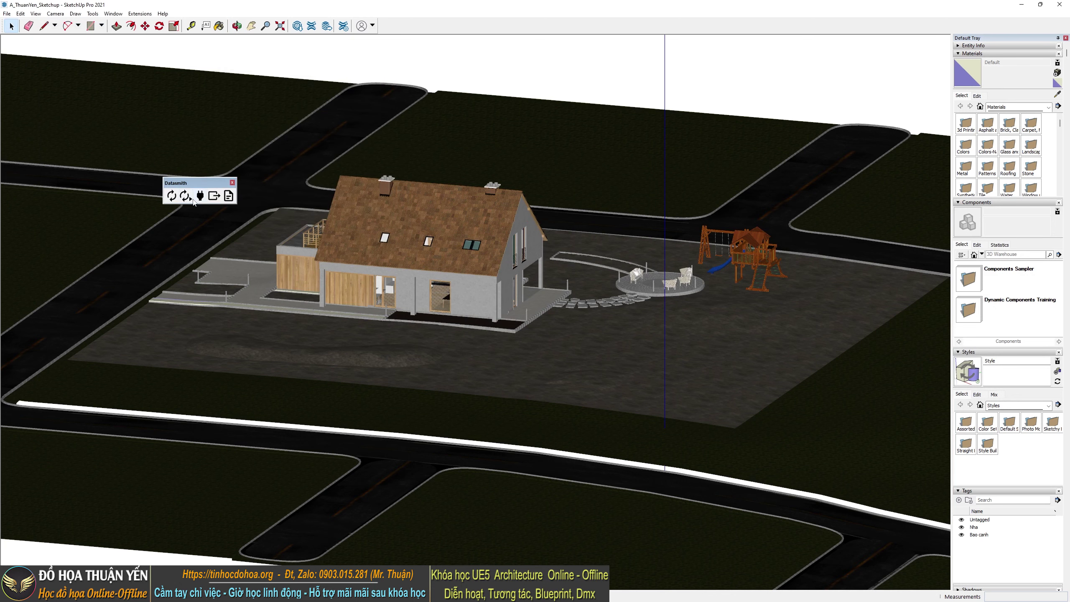
{"action": "left_click_drag", "start_coordinate": [203, 188], "coordinate": [300, 86]}
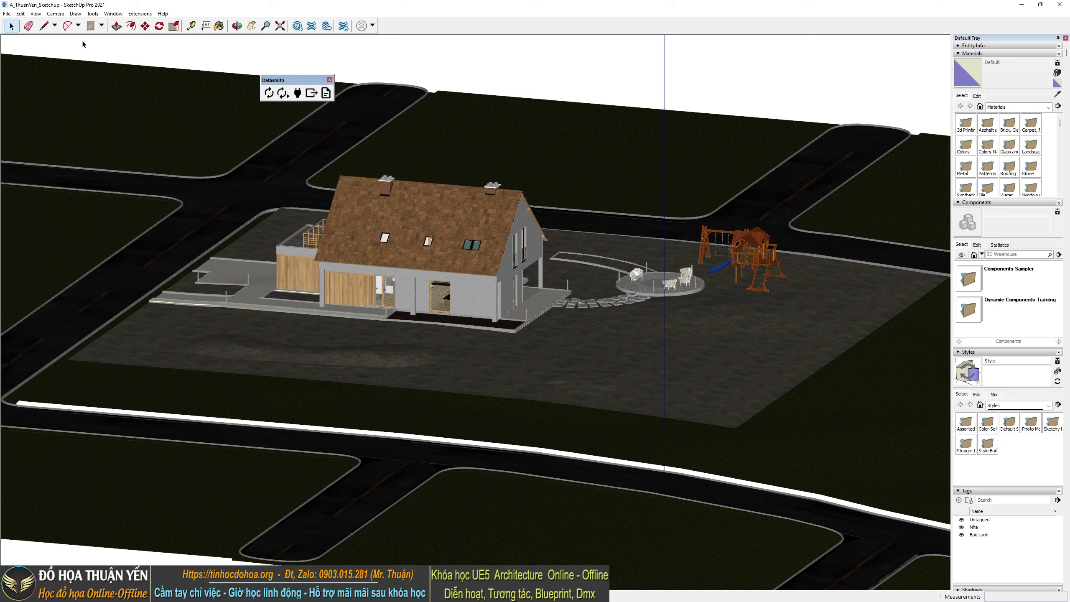
Toggle the Nha and Bao canh tags to confirm house versus site and roads, leaving both visible
{"action": "middle_click_drag", "start_coordinate": [476, 265], "coordinate": [491, 304]}
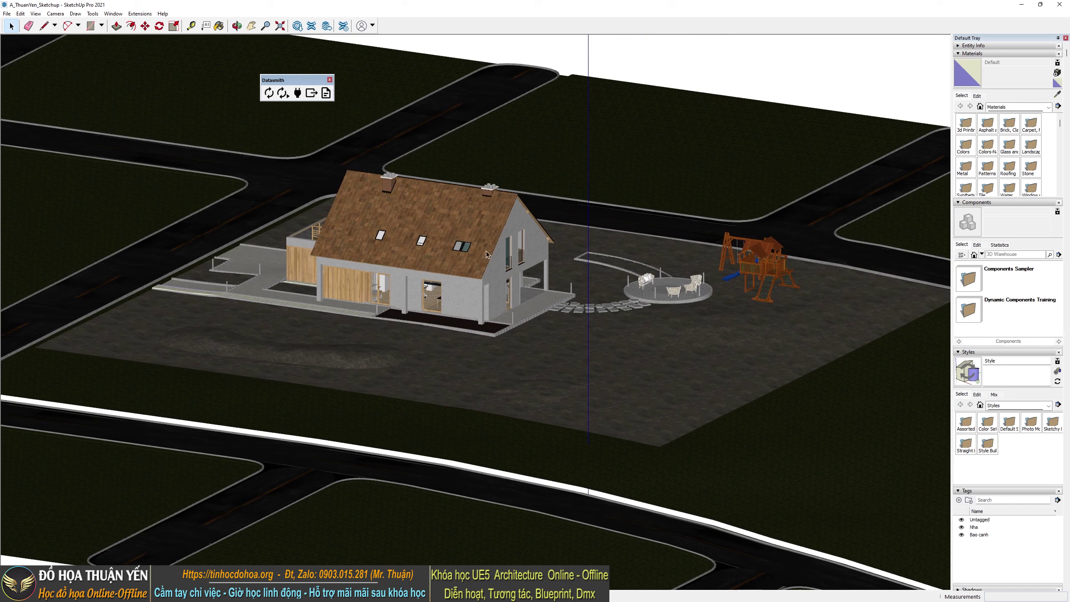
{"action": "left_click", "coordinate": [962, 527]}
{"action": "left_click", "coordinate": [962, 528]}
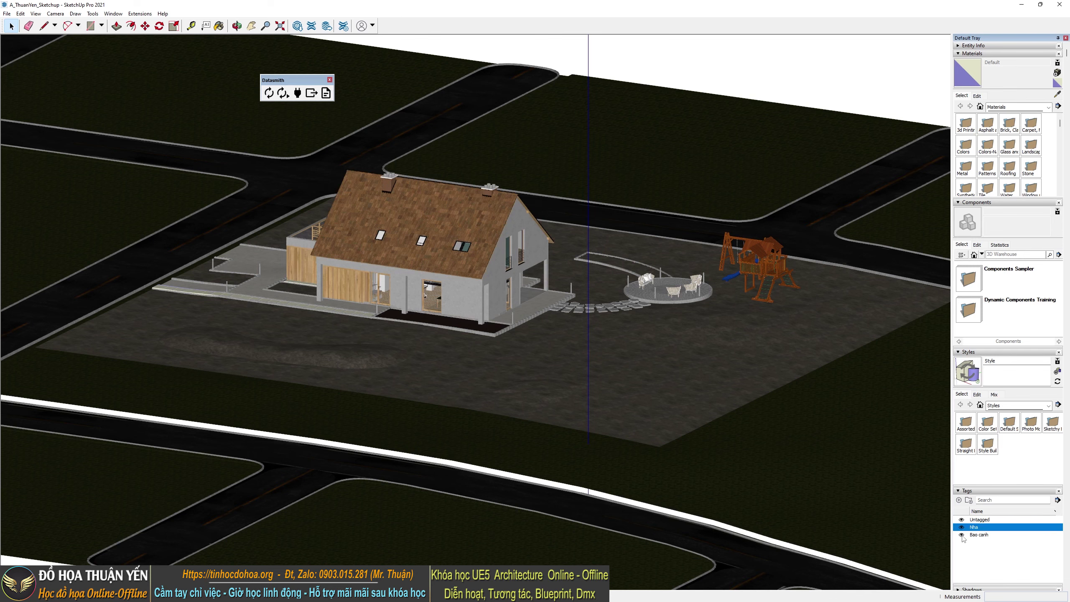
{"action": "left_click", "coordinate": [962, 535]}
{"action": "left_click", "coordinate": [962, 535]}
{"action": "left_click", "coordinate": [962, 535]}
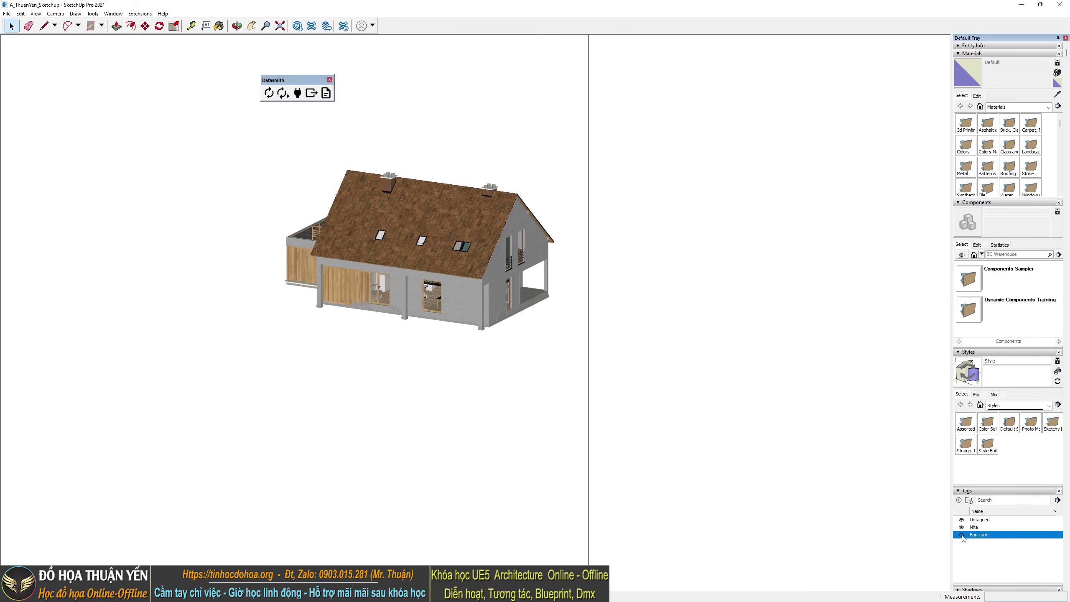
{"action": "left_click", "coordinate": [962, 535]}
{"action": "left_click", "coordinate": [963, 535]}
{"action": "left_click", "coordinate": [962, 535]}
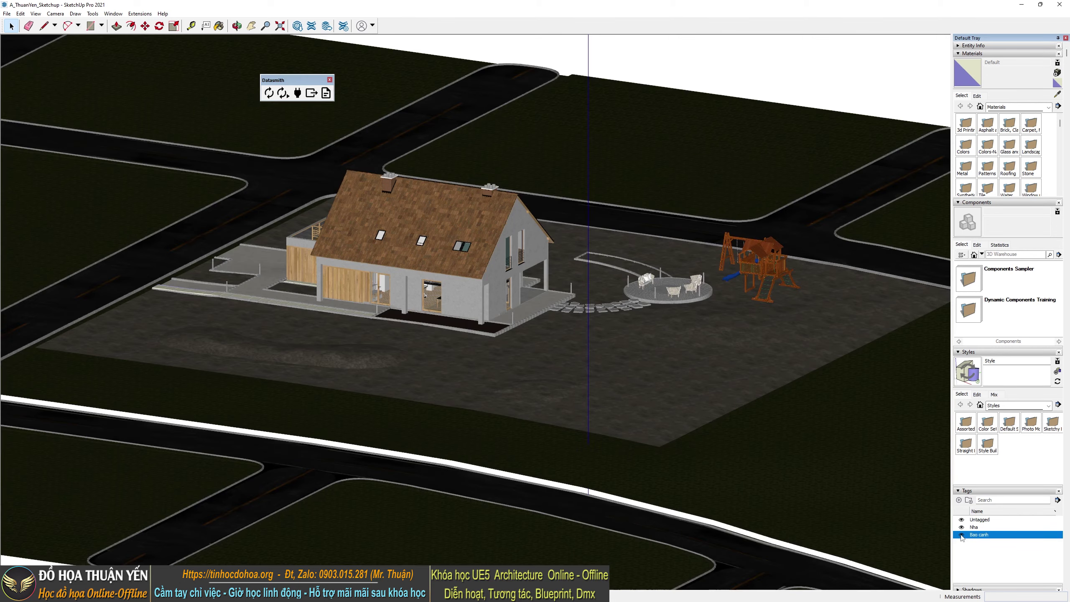
{"action": "left_click", "coordinate": [962, 528]}
{"action": "left_click", "coordinate": [962, 528]}
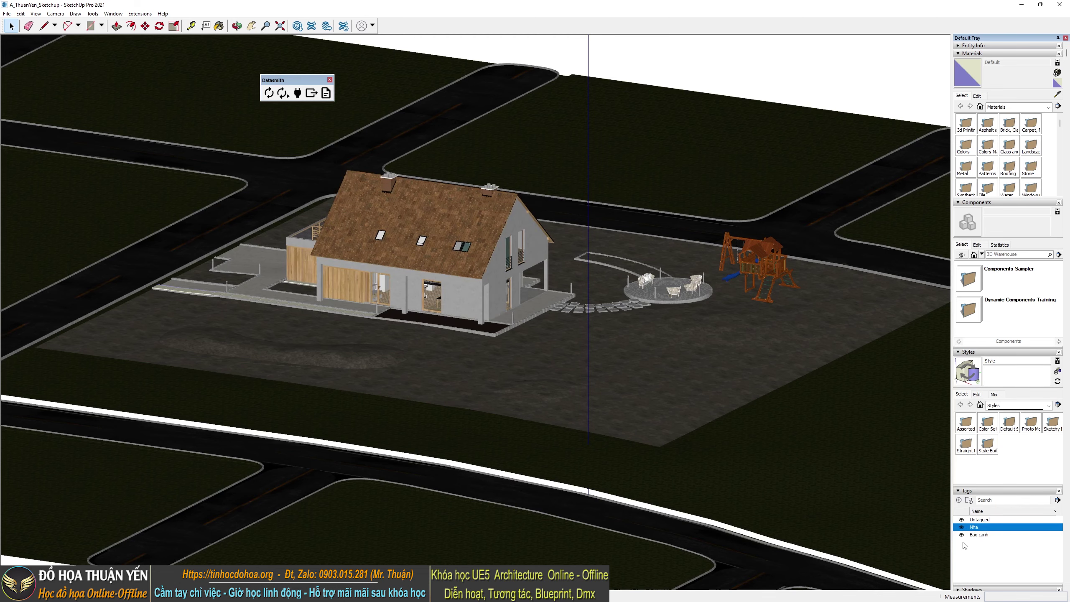
{"action": "left_click", "coordinate": [962, 536]}
{"action": "left_click", "coordinate": [962, 527]}
{"action": "left_click", "coordinate": [962, 535]}
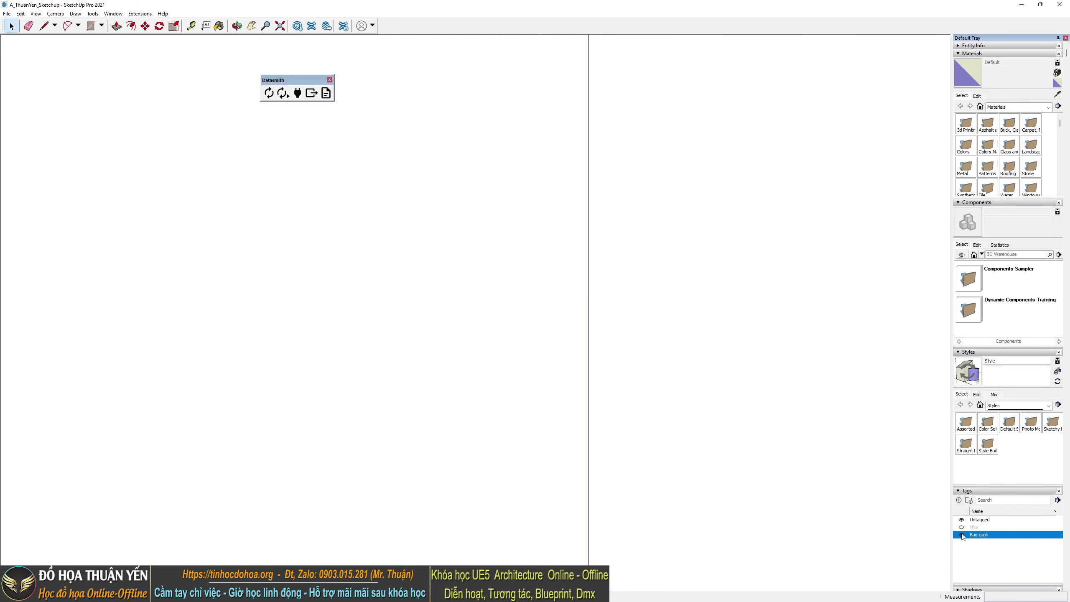
{"action": "left_click", "coordinate": [962, 527]}
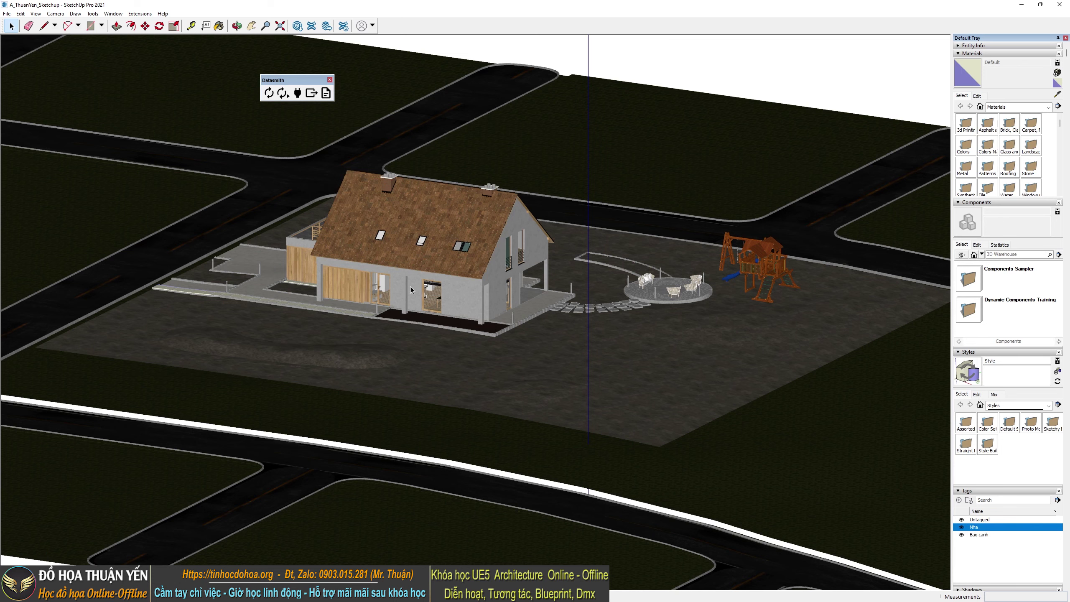
Orbit to a side view of the house, then collapse and re-expand the Materials panel
{"action": "middle_click_drag", "start_coordinate": [362, 274], "coordinate": [443, 288]}
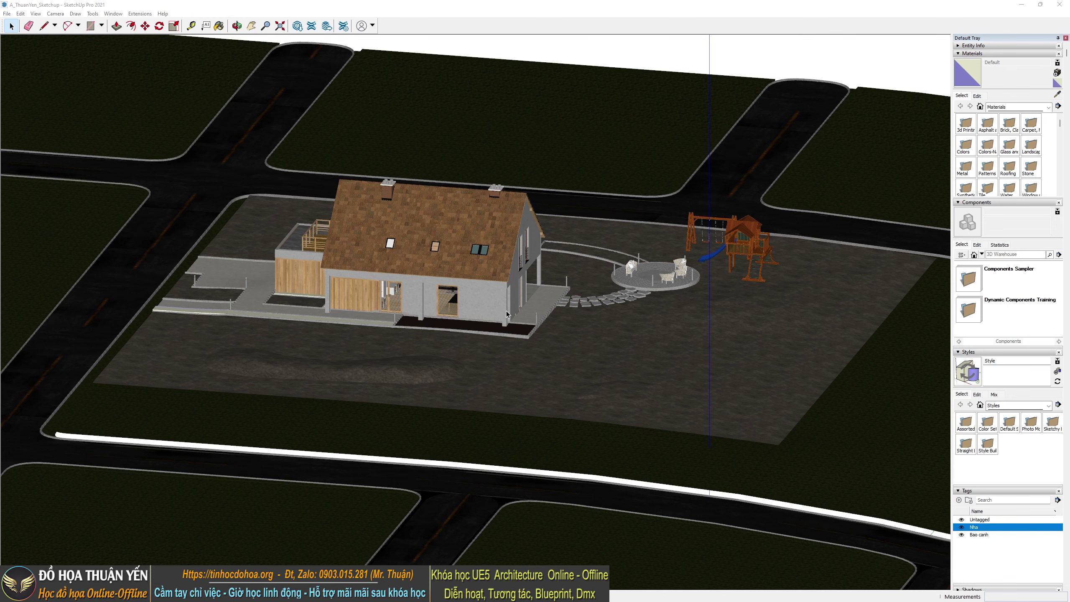
{"action": "middle_click_drag", "start_coordinate": [546, 339], "coordinate": [90, 301]}
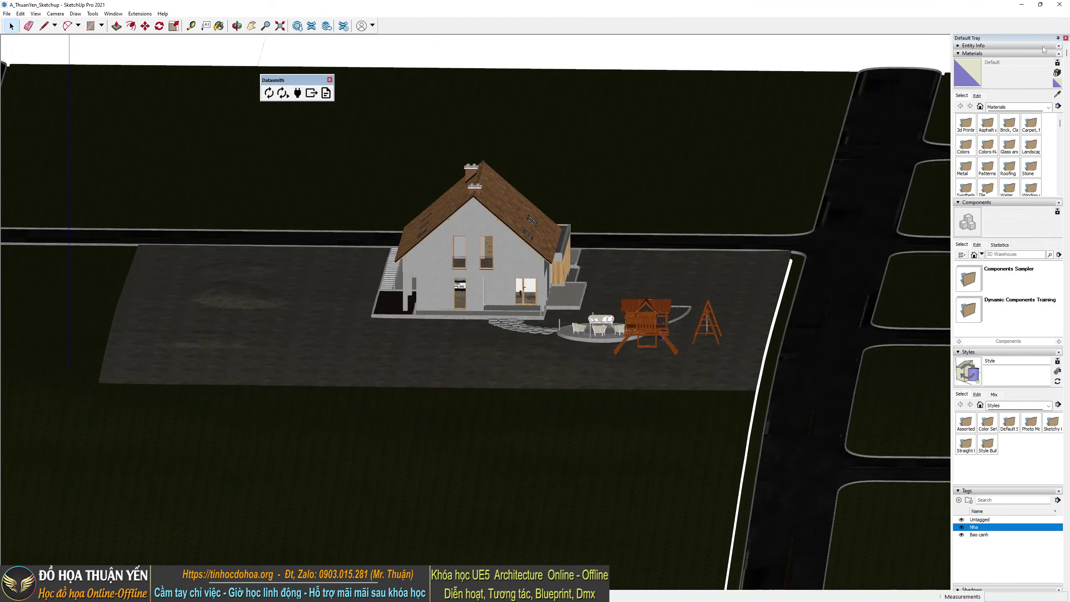
{"action": "left_click", "coordinate": [974, 53]}
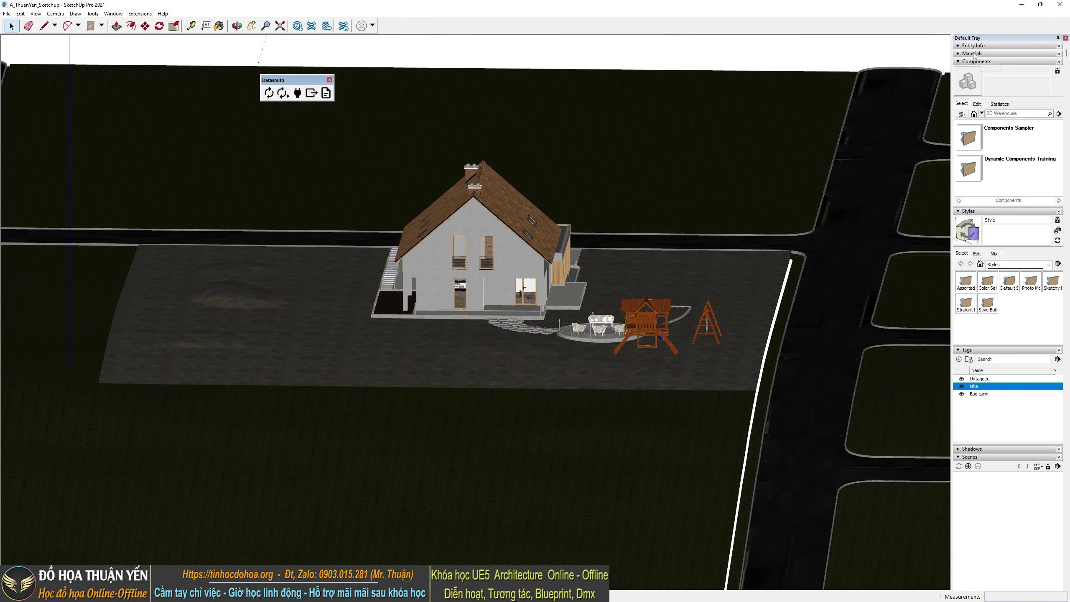
{"action": "left_click", "coordinate": [960, 54]}
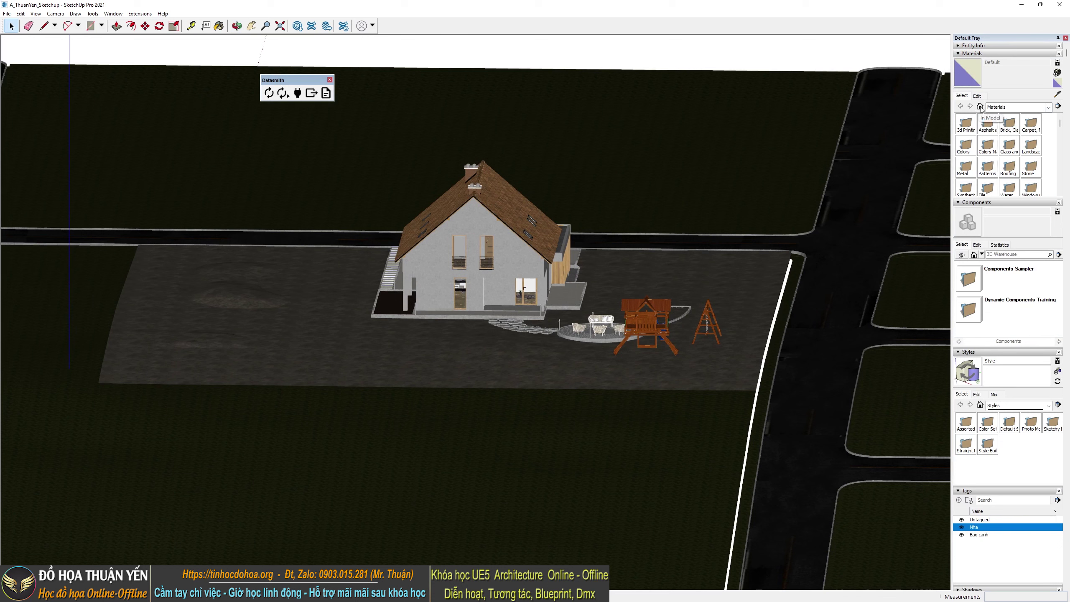
Switch Materials to the In Model list, orbit around the house, and open the Materials details menu
{"action": "left_click", "coordinate": [982, 109]}
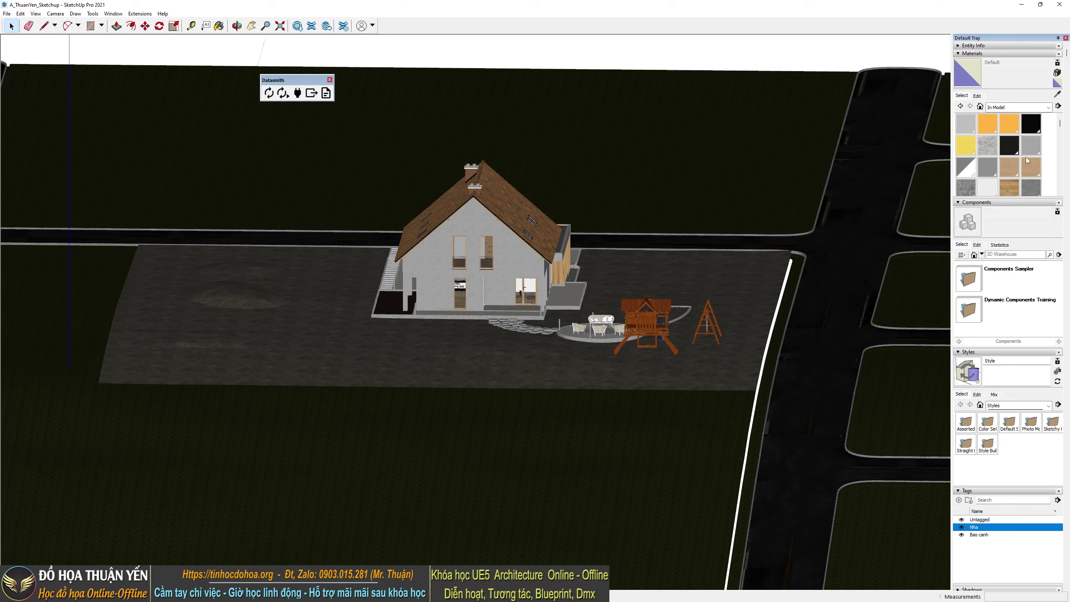
{"action": "scroll", "coordinate": [1024, 160], "scroll_direction": "down", "scroll_amount": 2}
{"action": "scroll", "coordinate": [1016, 158], "scroll_direction": "down", "scroll_amount": 2}
{"action": "scroll", "coordinate": [1007, 156], "scroll_direction": "down", "scroll_amount": 2}
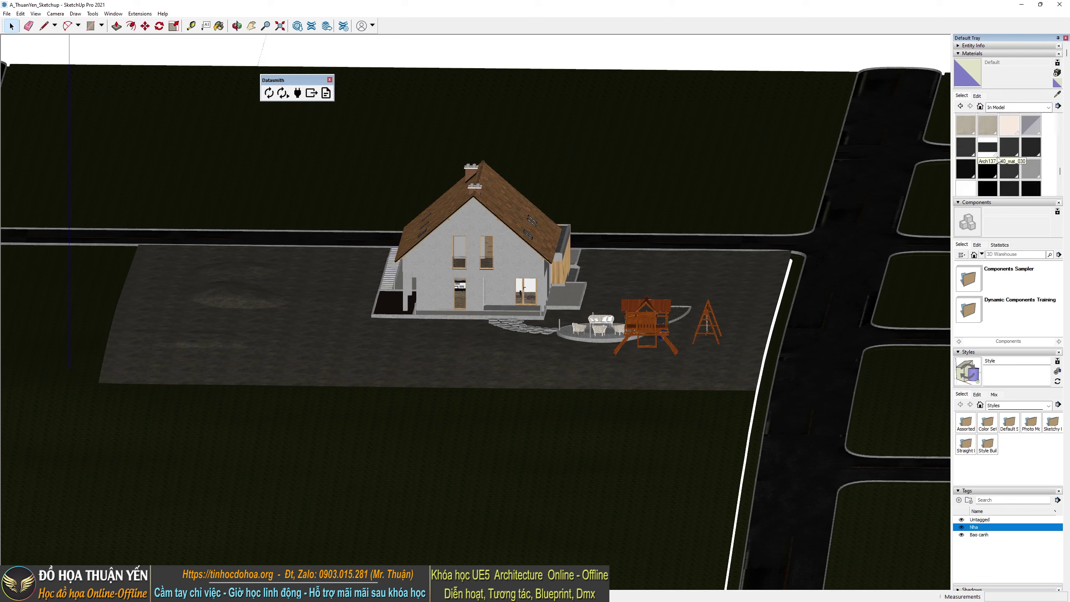
{"action": "scroll", "coordinate": [1003, 156], "scroll_direction": "up", "scroll_amount": 2}
{"action": "scroll", "coordinate": [996, 155], "scroll_direction": "up", "scroll_amount": 2}
{"action": "scroll", "coordinate": [990, 154], "scroll_direction": "up", "scroll_amount": 2}
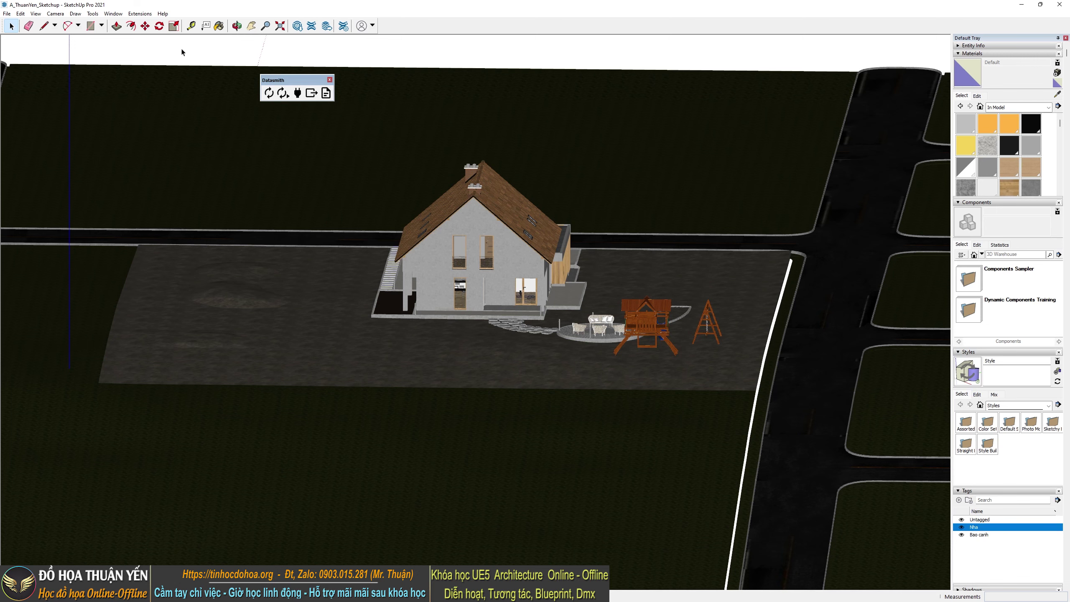
{"action": "middle_click_drag", "start_coordinate": [659, 300], "coordinate": [477, 301]}
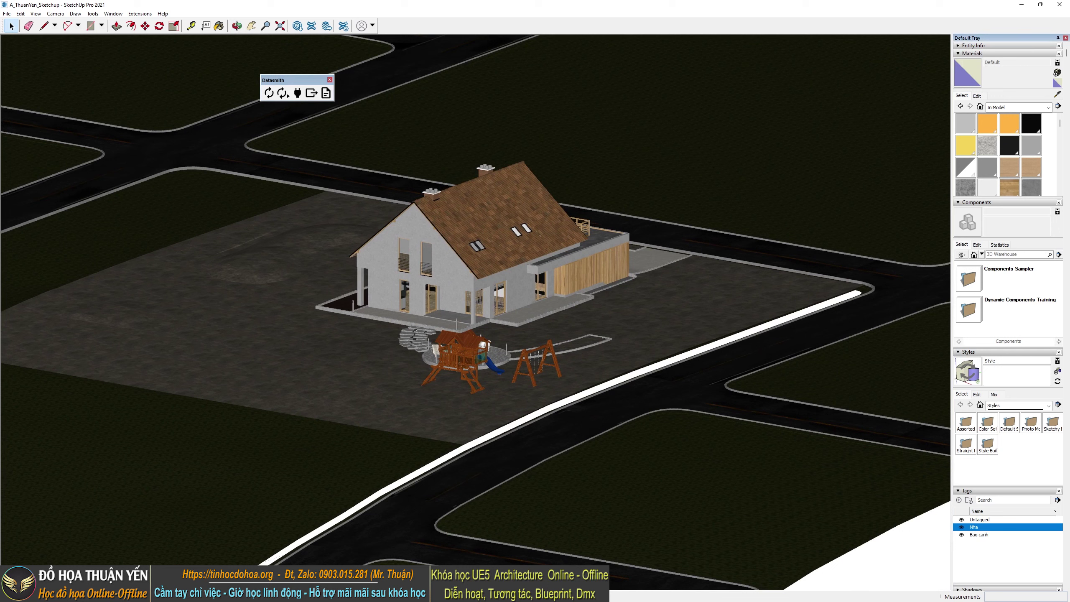
{"action": "left_click", "coordinate": [1058, 107]}
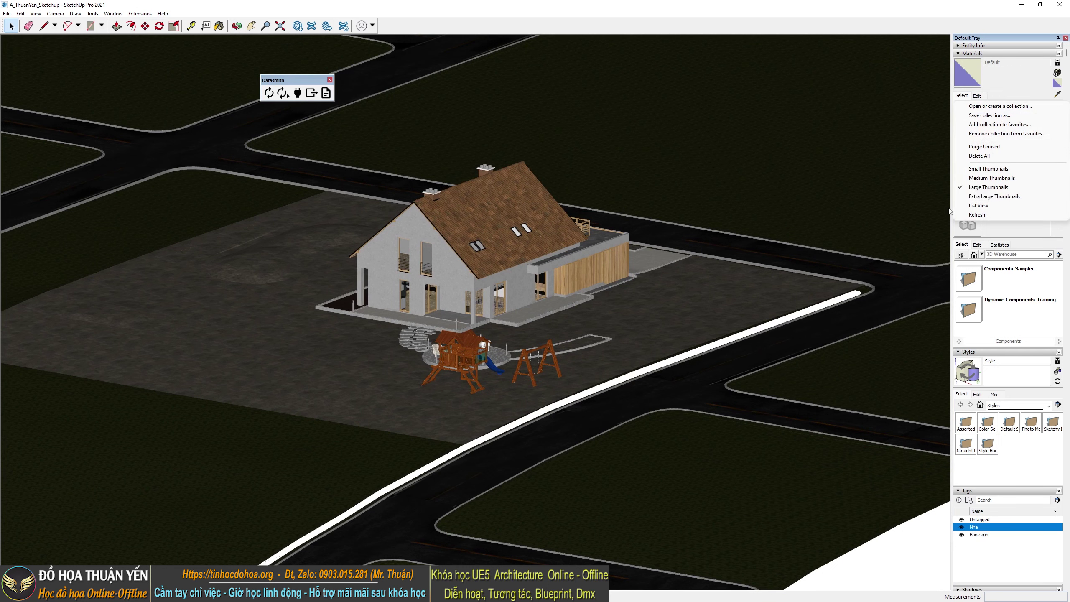
Run Purge Unused on In Model materials, then twice on In Model components, and minimize SketchUp
{"action": "left_click", "coordinate": [973, 147]}
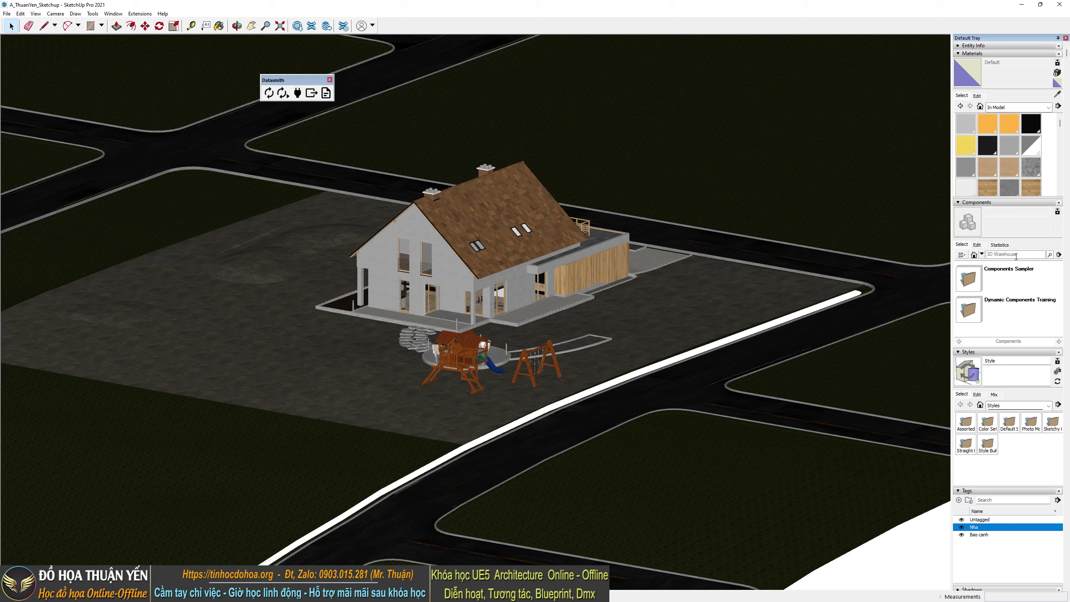
{"action": "left_click", "coordinate": [975, 256]}
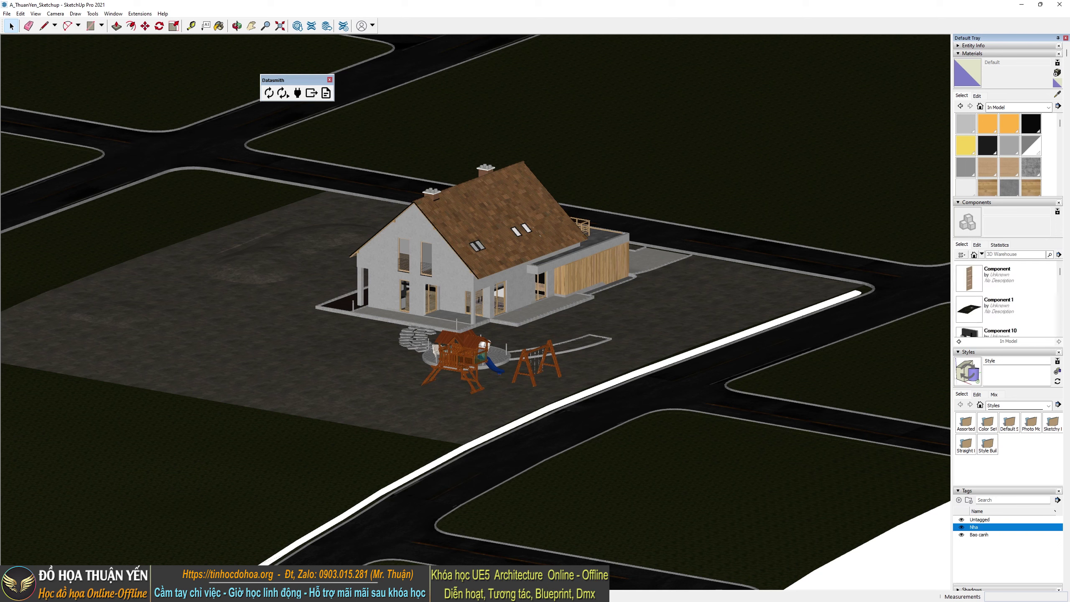
{"action": "left_click", "coordinate": [1059, 255]}
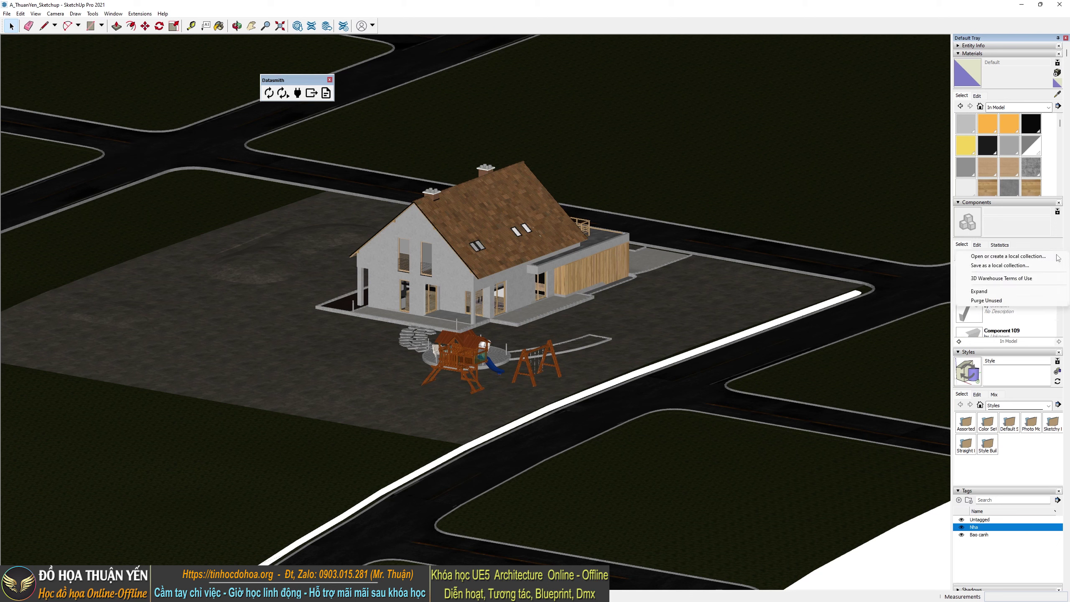
{"action": "left_click", "coordinate": [981, 300]}
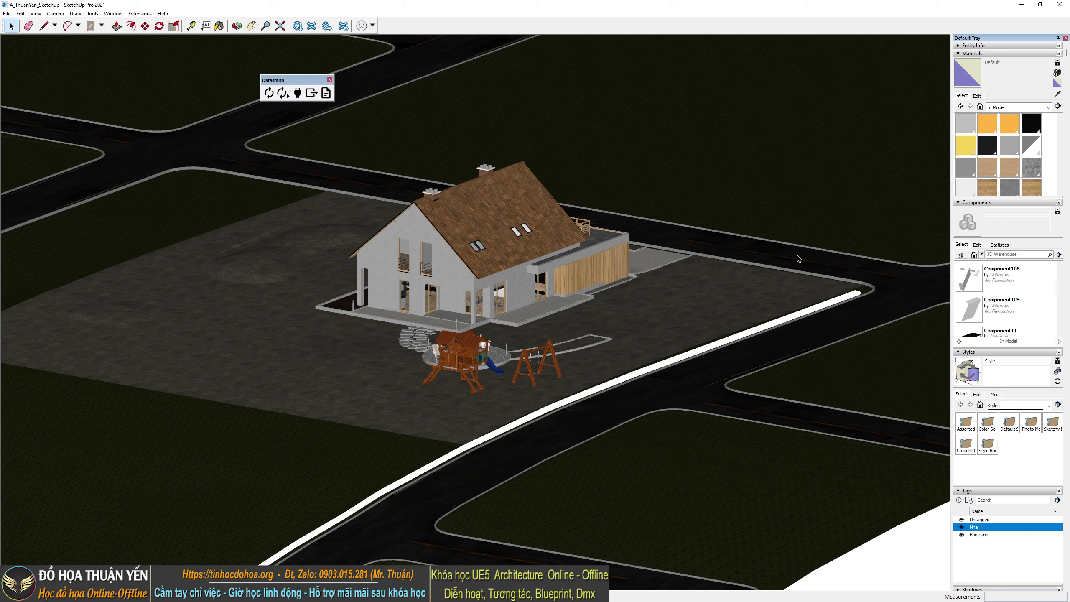
{"action": "left_click", "coordinate": [1059, 255]}
{"action": "left_click", "coordinate": [968, 301]}
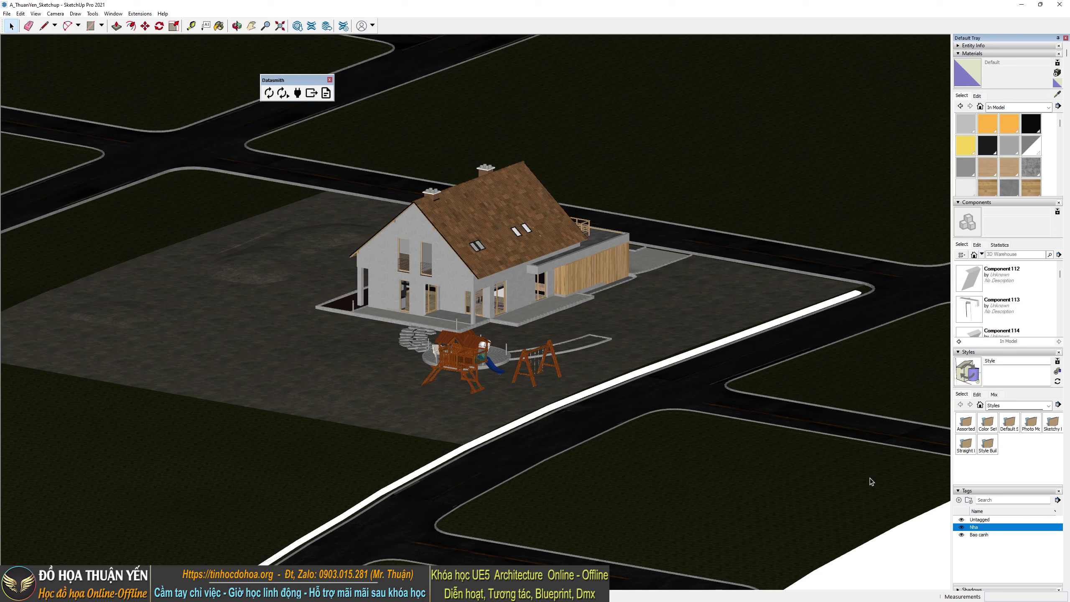
{"action": "left_click", "coordinate": [1023, 5]}
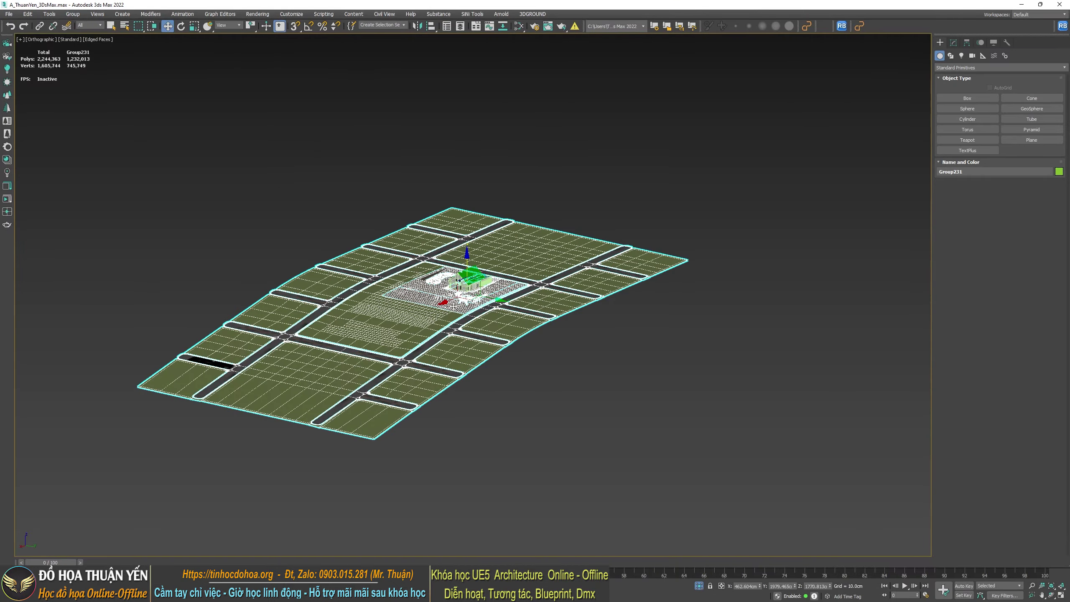
Zoom and pan to center the house, then open Environment and Effects with the 8 key
{"action": "scroll", "coordinate": [541, 370], "scroll_direction": "up", "scroll_amount": 3}
{"action": "scroll", "coordinate": [541, 370], "scroll_direction": "up", "scroll_amount": 1}
{"action": "scroll", "coordinate": [541, 370], "scroll_direction": "up", "scroll_amount": 3}
{"action": "scroll", "coordinate": [540, 370], "scroll_direction": "up", "scroll_amount": 2}
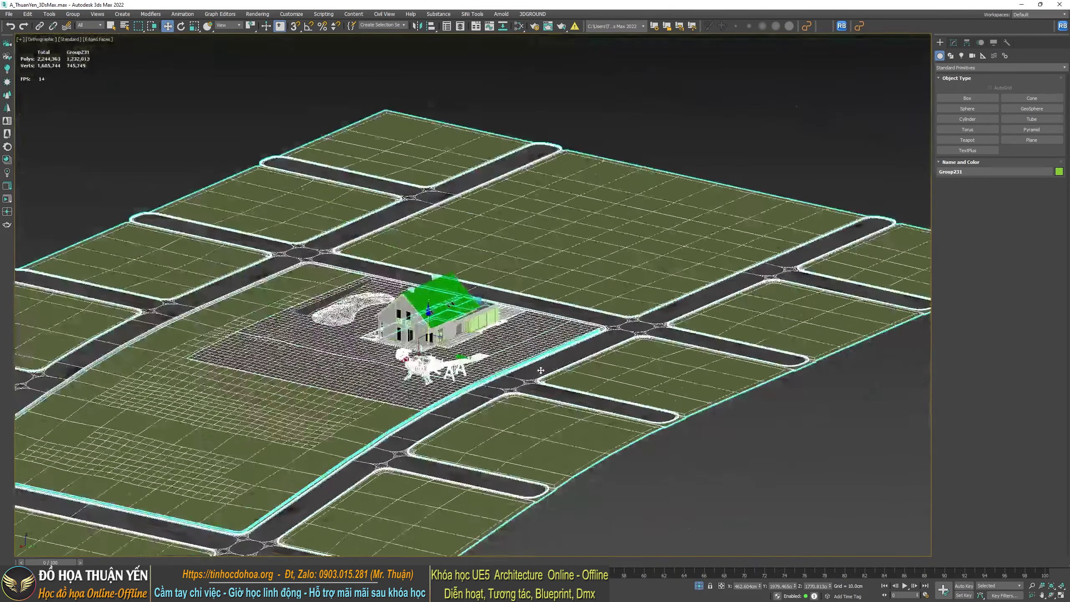
{"action": "middle_click_drag", "start_coordinate": [541, 370], "coordinate": [532, 347]}
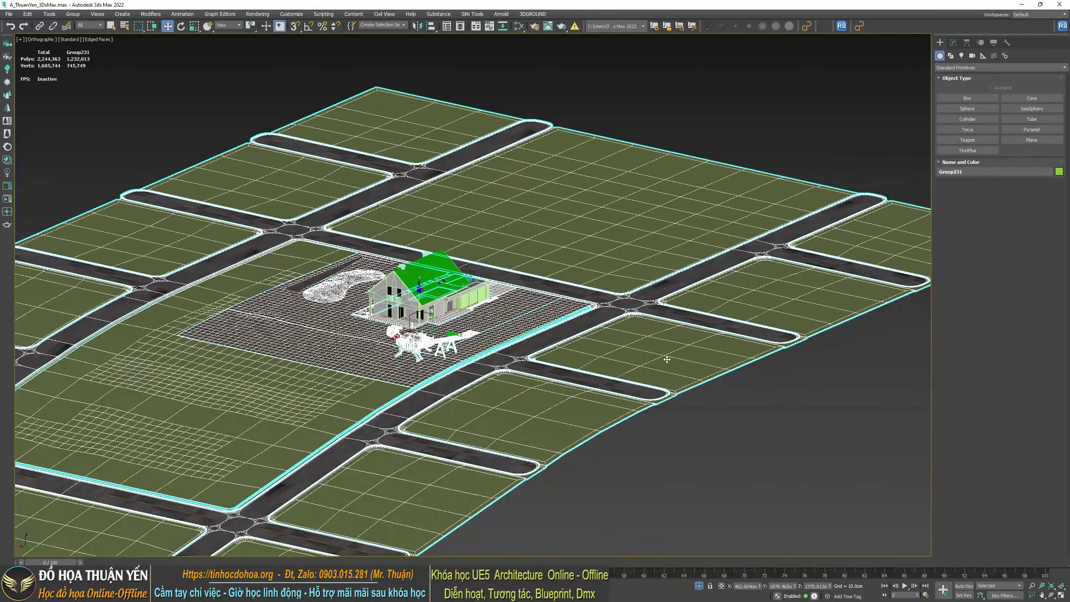
{"action": "key", "text": "8"}
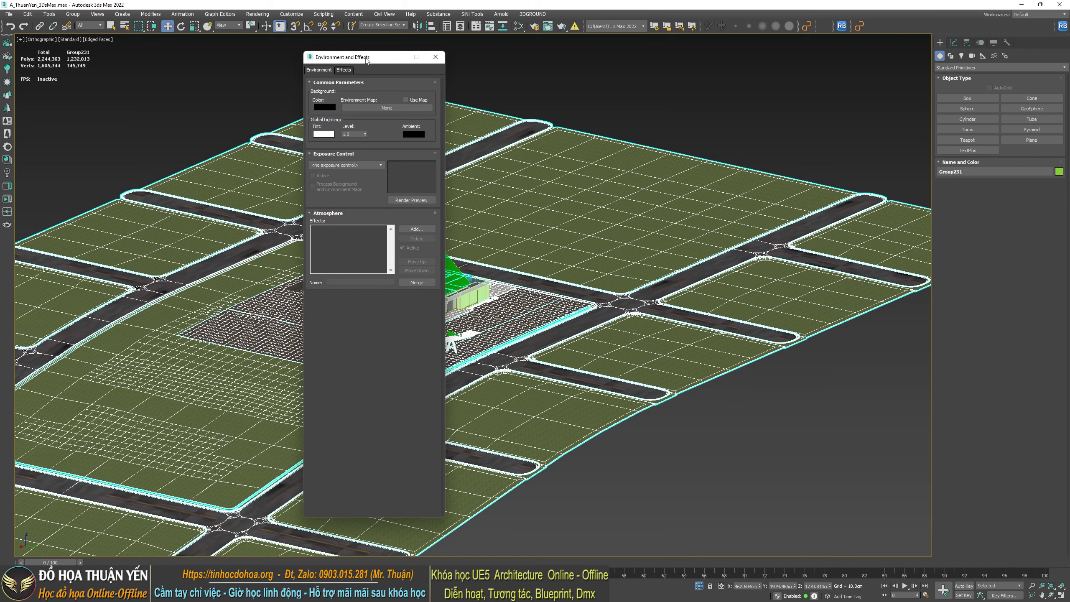
Deselect the scene group, try Physical Camera exposure control, then revert to no exposure control
{"action": "left_click", "coordinate": [435, 56]}
{"action": "left_click", "coordinate": [525, 81]}
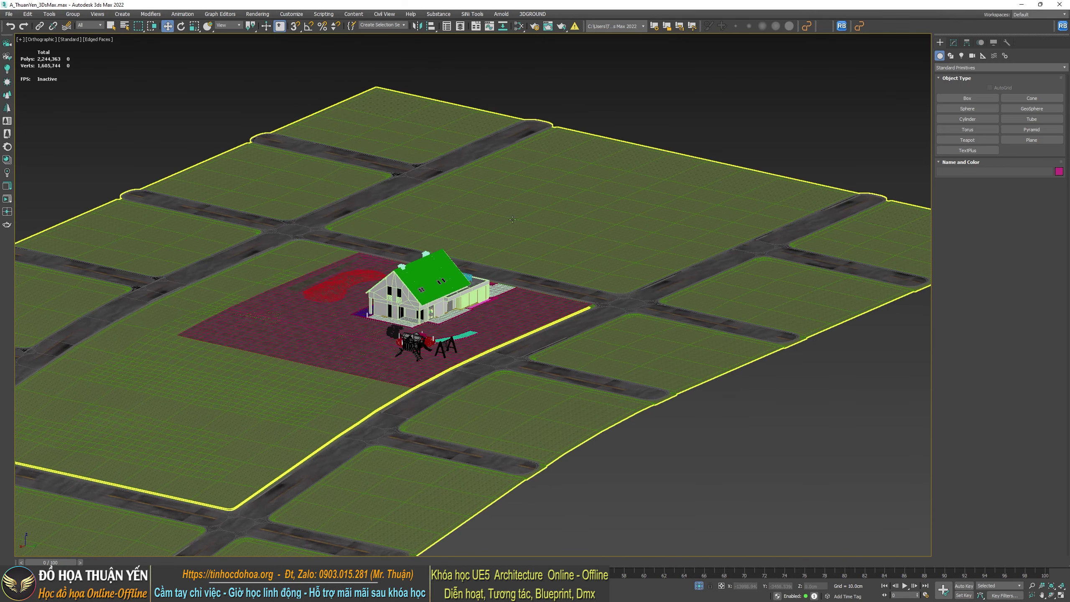
{"action": "scroll", "coordinate": [410, 324], "scroll_direction": "up", "scroll_amount": 3}
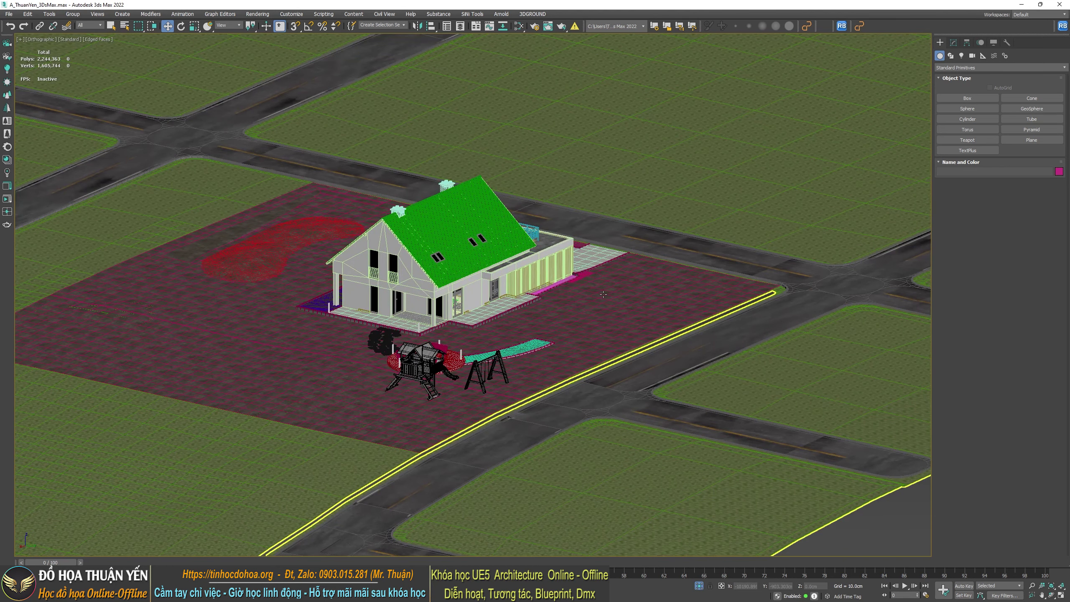
{"action": "key", "text": "8"}
{"action": "mouse_move", "coordinate": [359, 59]}
{"action": "left_mouse_down"}
{"action": "mouse_move", "coordinate": [607, 136]}
{"action": "mouse_move", "coordinate": [692, 118]}
{"action": "left_mouse_up"}
{"action": "left_click", "coordinate": [705, 224]}
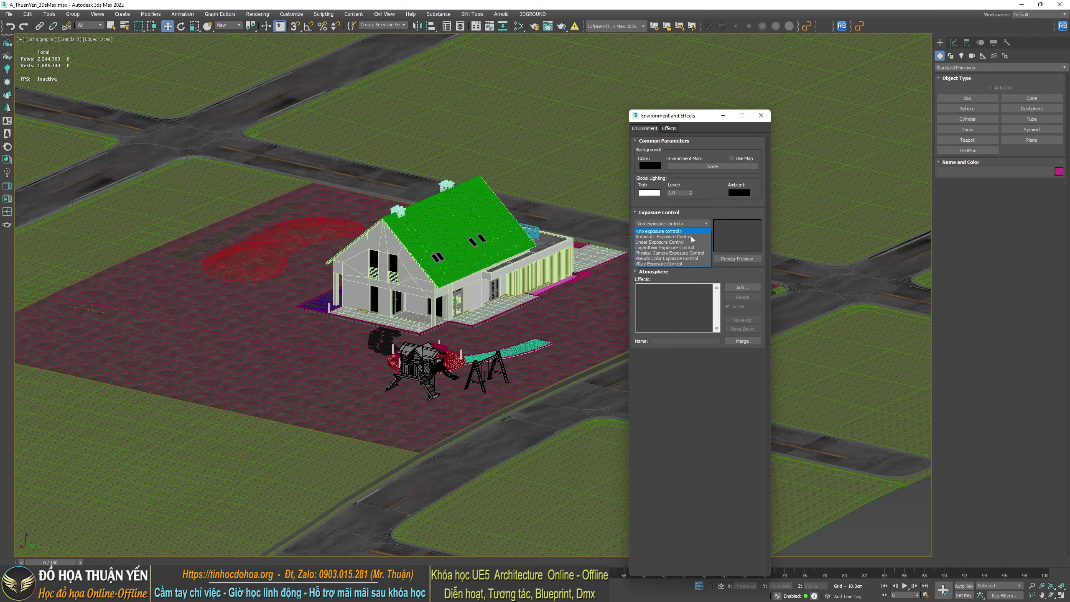
{"action": "left_click", "coordinate": [660, 254]}
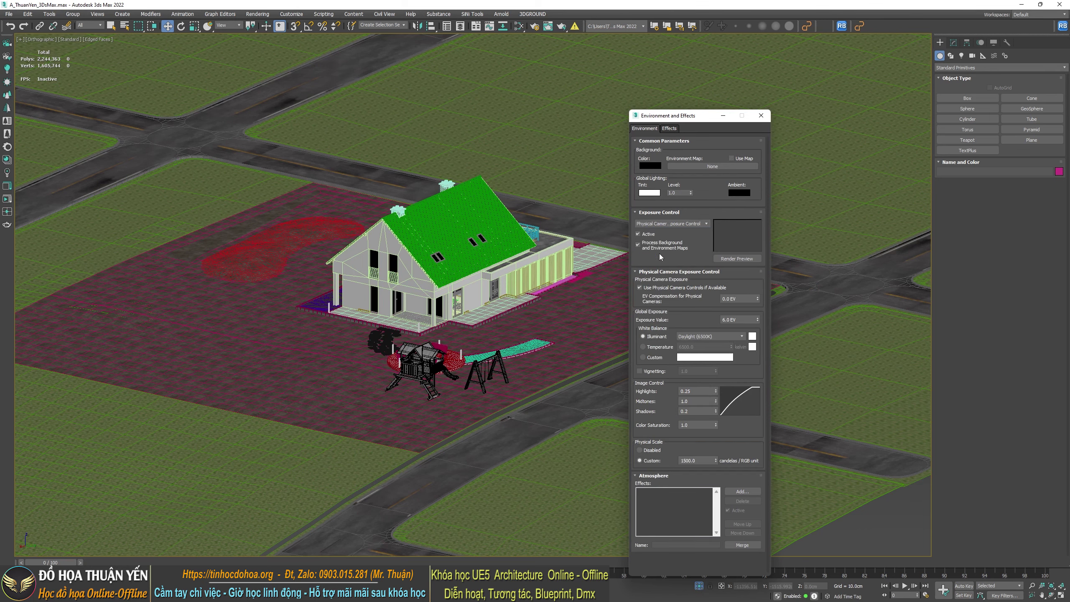
{"action": "scroll", "coordinate": [373, 272], "scroll_direction": "down", "scroll_amount": 5}
{"action": "scroll", "coordinate": [372, 272], "scroll_direction": "up", "scroll_amount": 3}
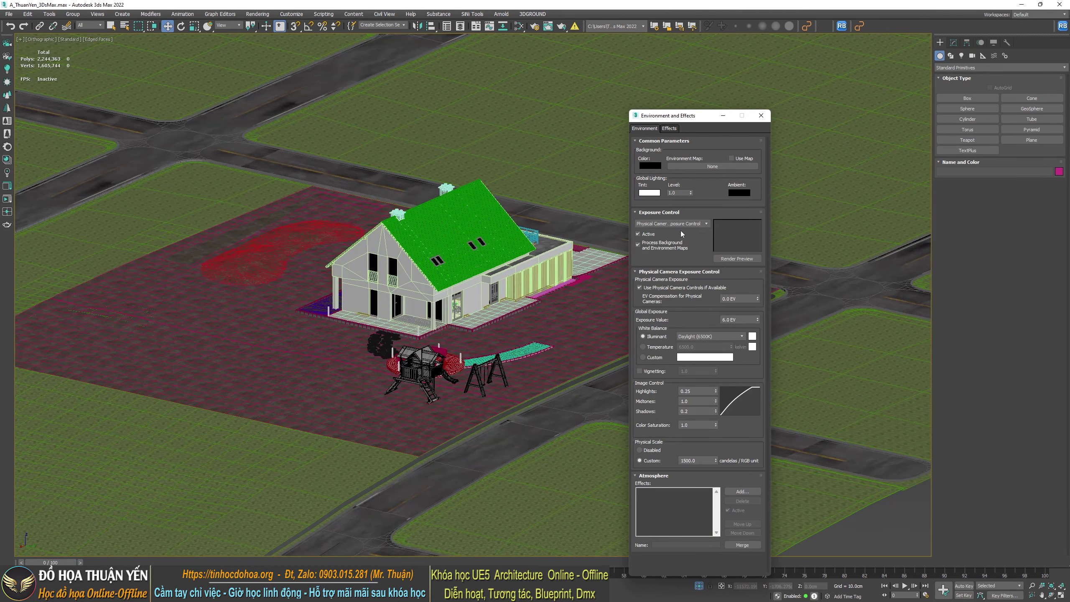
{"action": "left_click", "coordinate": [674, 224]}
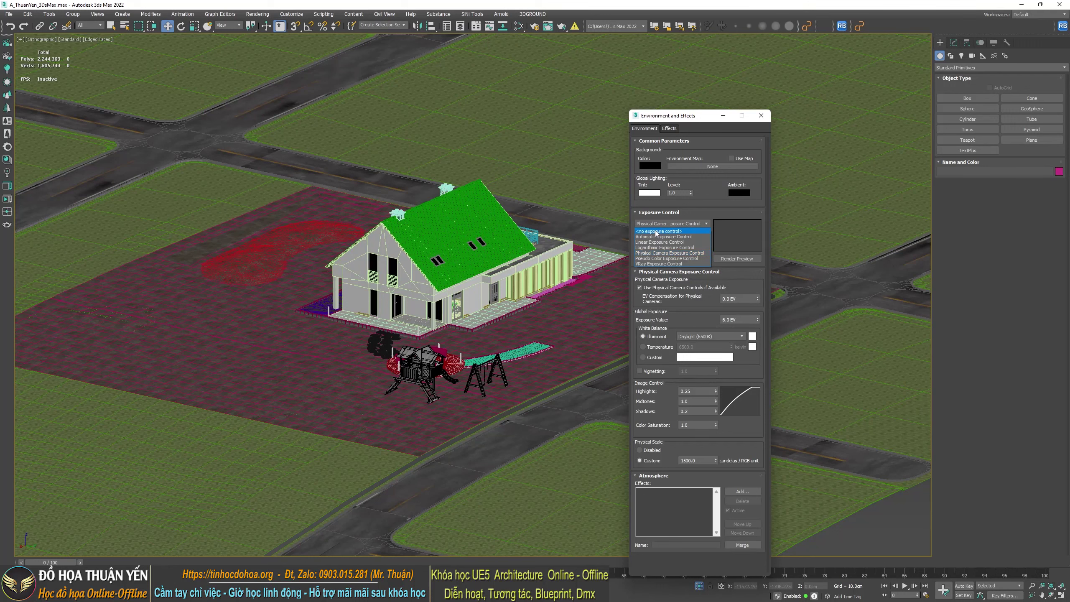
{"action": "left_click", "coordinate": [656, 232]}
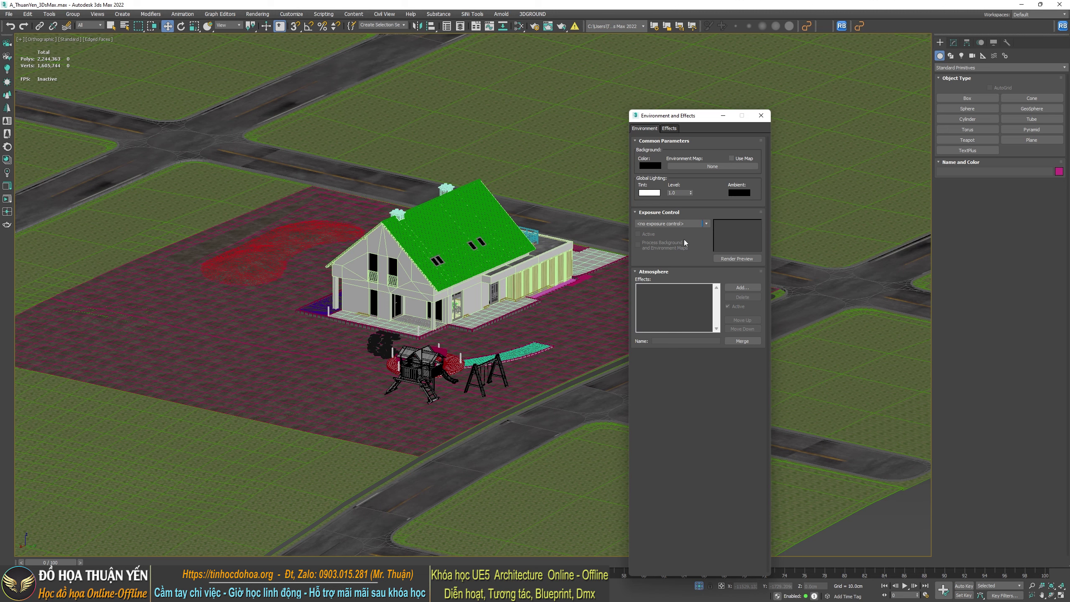
{"action": "left_click", "coordinate": [761, 115]}
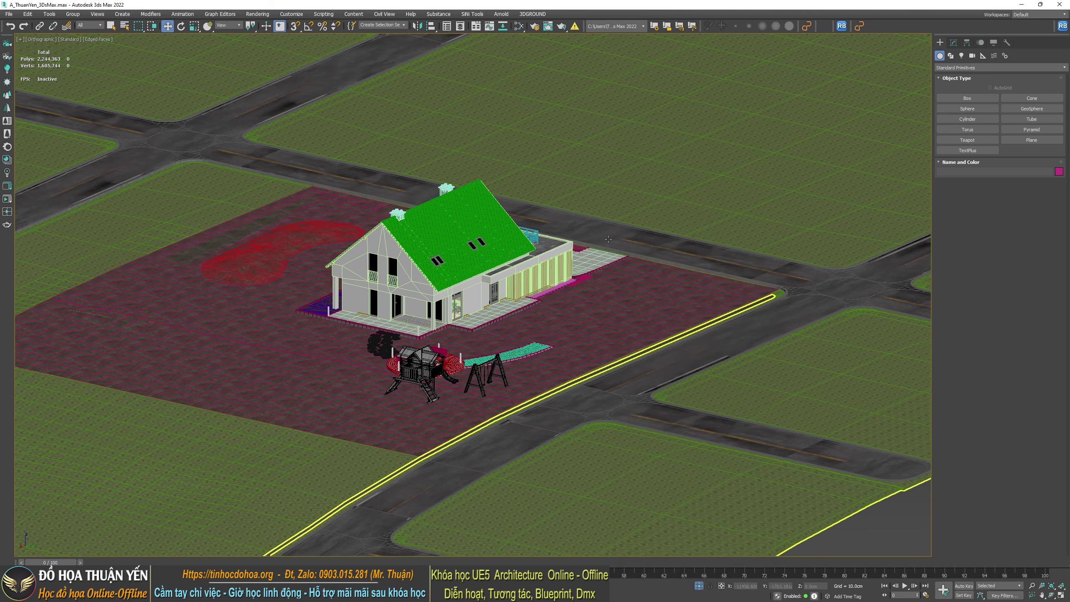
Try V-Ray exposure control, reset to <no exposure control>, close Environment and Effects, minimize 3ds Max
{"action": "key", "text": "8"}
{"action": "left_click_drag", "start_coordinate": [726, 115], "coordinate": [645, 69]}
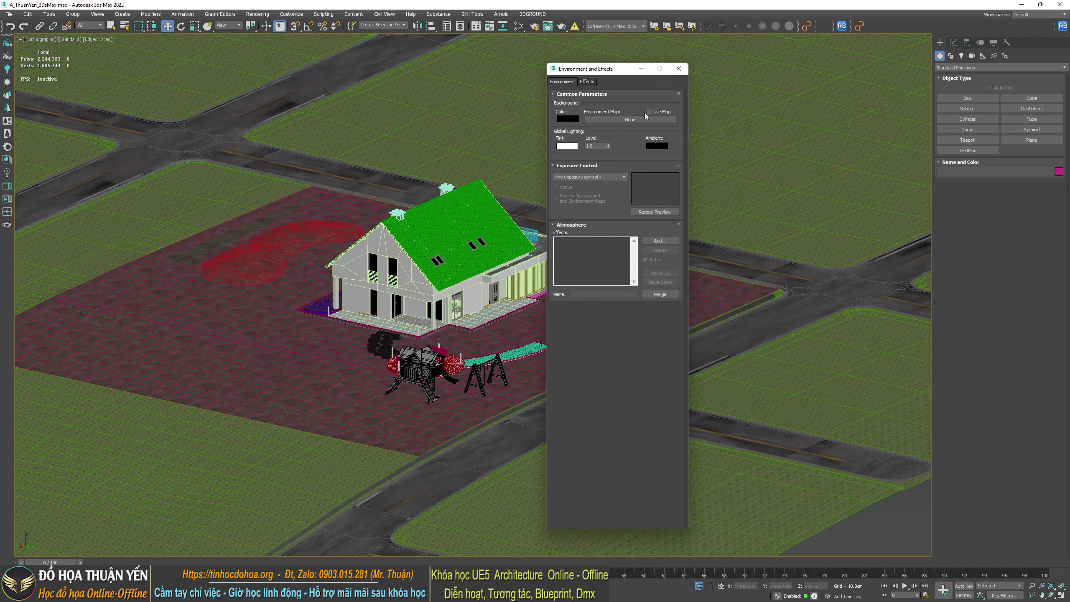
{"action": "left_click", "coordinate": [609, 177]}
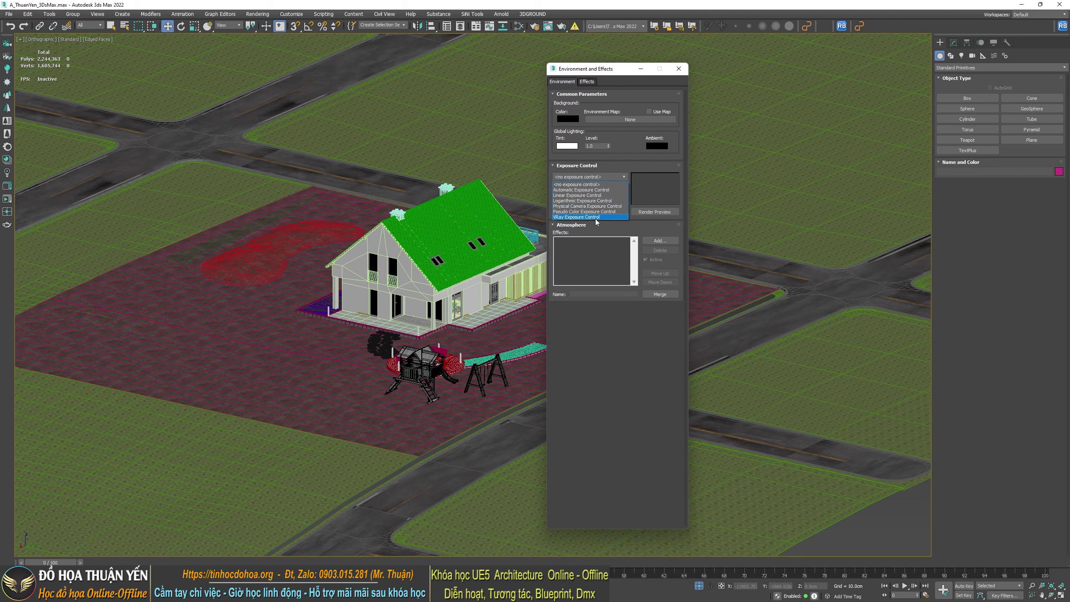
{"action": "left_click", "coordinate": [581, 217]}
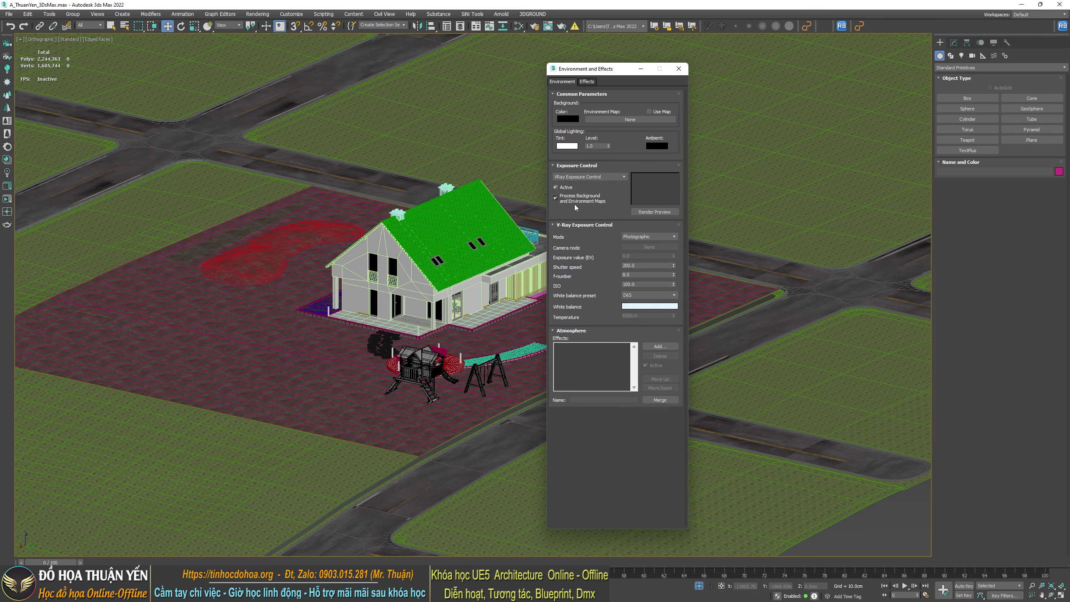
{"action": "left_click", "coordinate": [600, 178]}
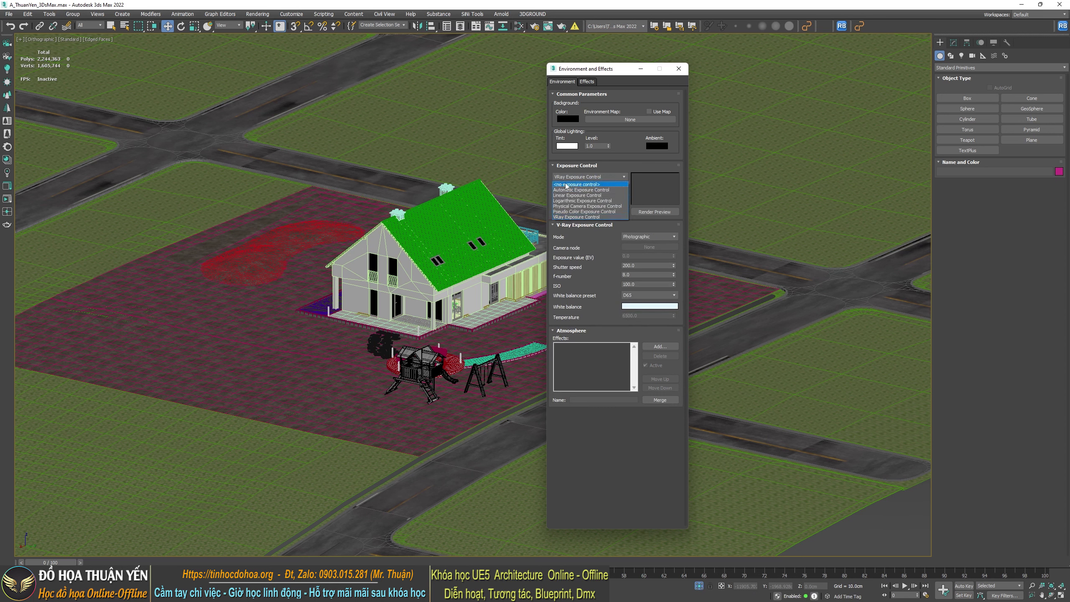
{"action": "left_click", "coordinate": [566, 185]}
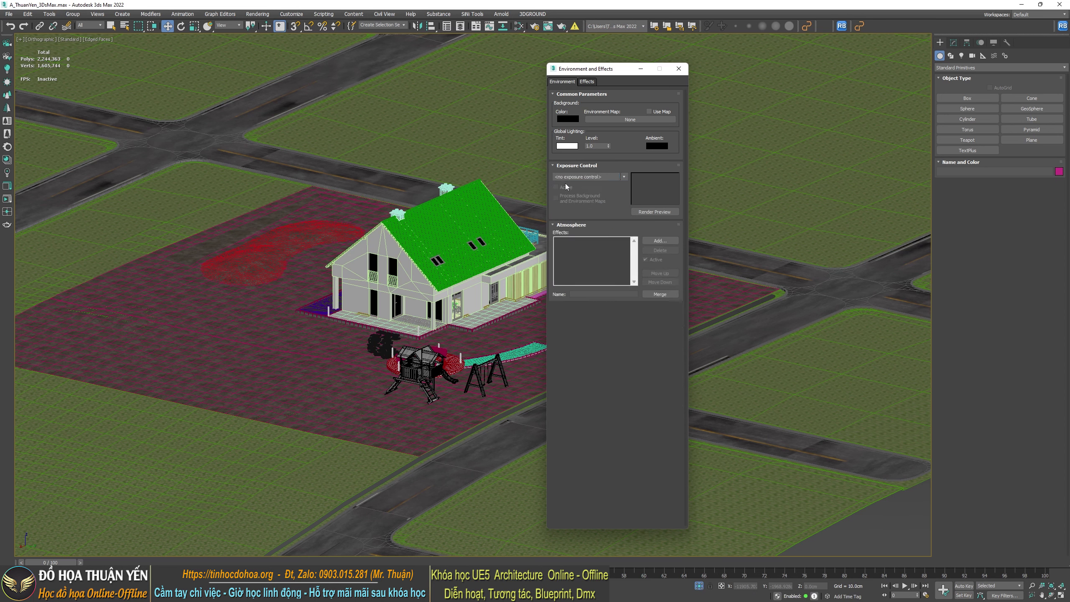
{"action": "left_click", "coordinate": [679, 69]}
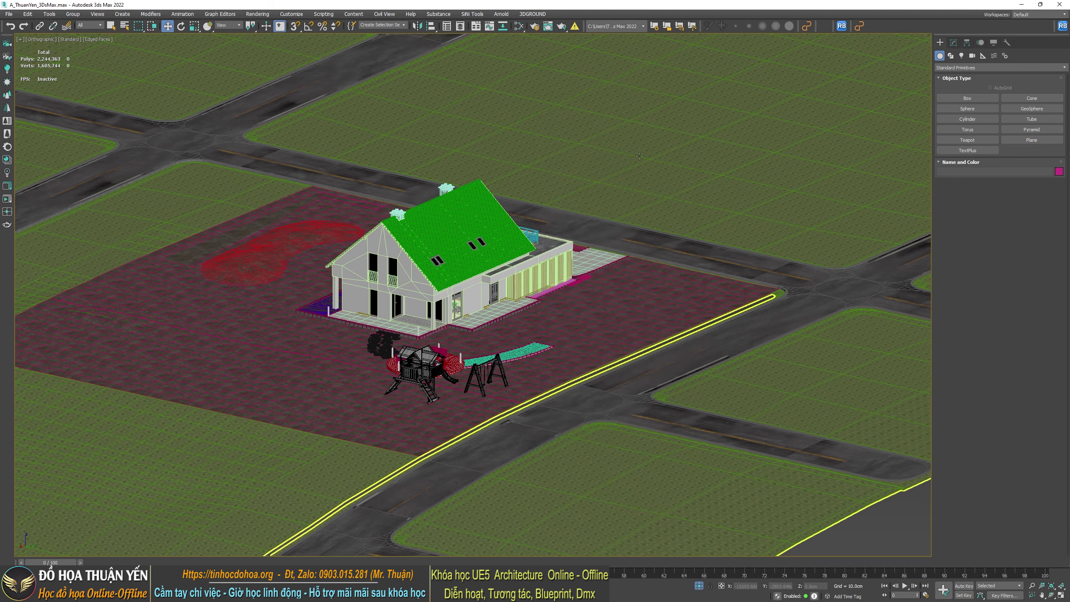
{"action": "left_click", "coordinate": [1022, 5]}
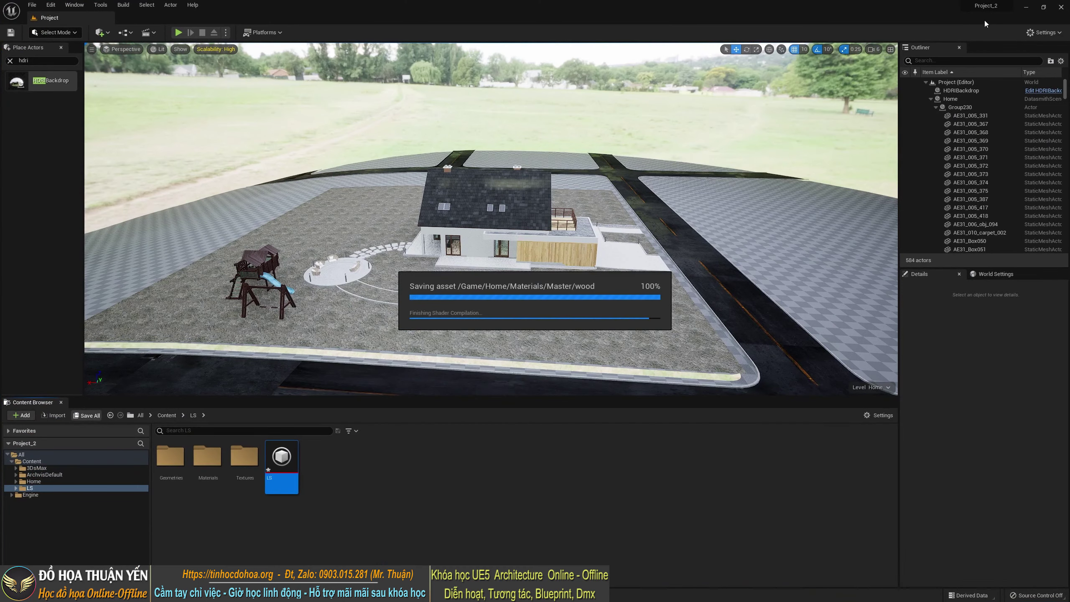
Minimize the Unreal editor after the Saving asset progress finishes
{"action": "left_click", "coordinate": [1028, 8]}
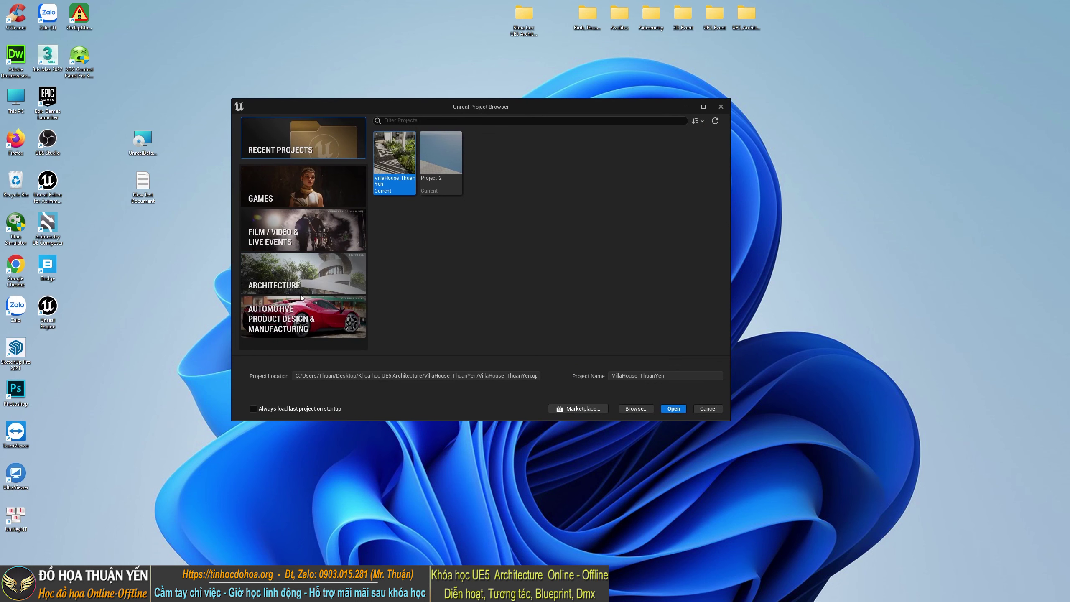
Create a Blank Architecture project named MyProject_SU in the Phan_2 folder
{"action": "left_click", "coordinate": [300, 291]}
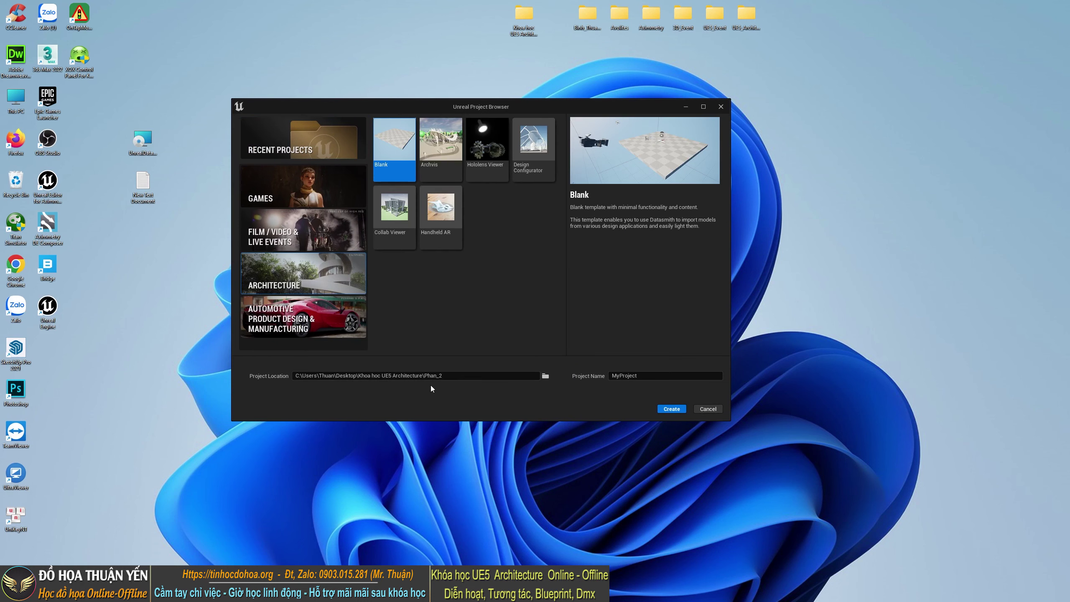
{"action": "left_click", "coordinate": [663, 375]}
{"action": "type", "text": "3"}
{"action": "type", "text": "SU"}
{"action": "left_click", "coordinate": [666, 409]}
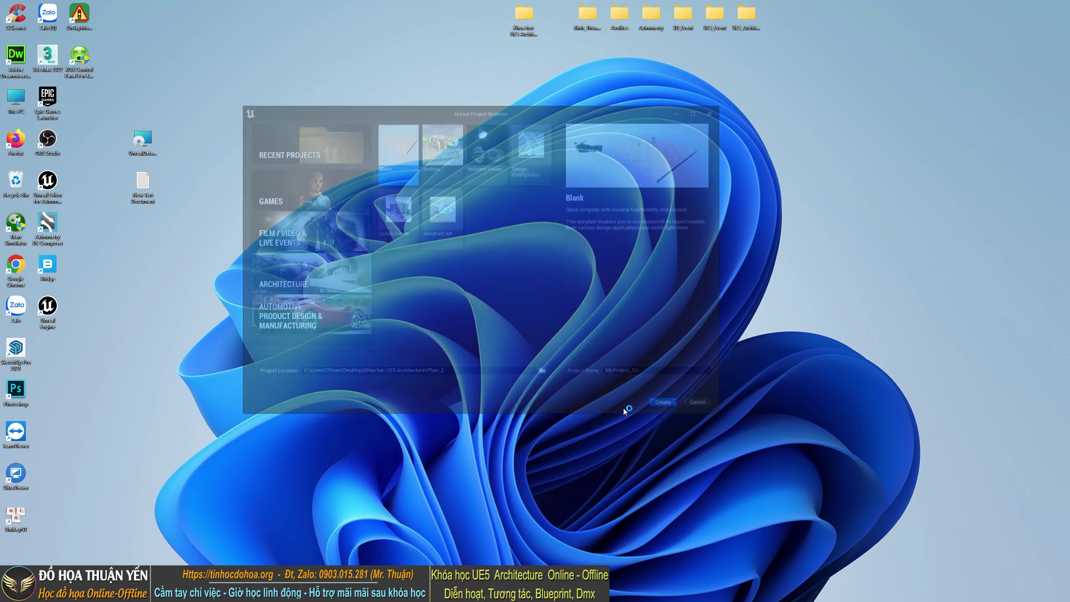
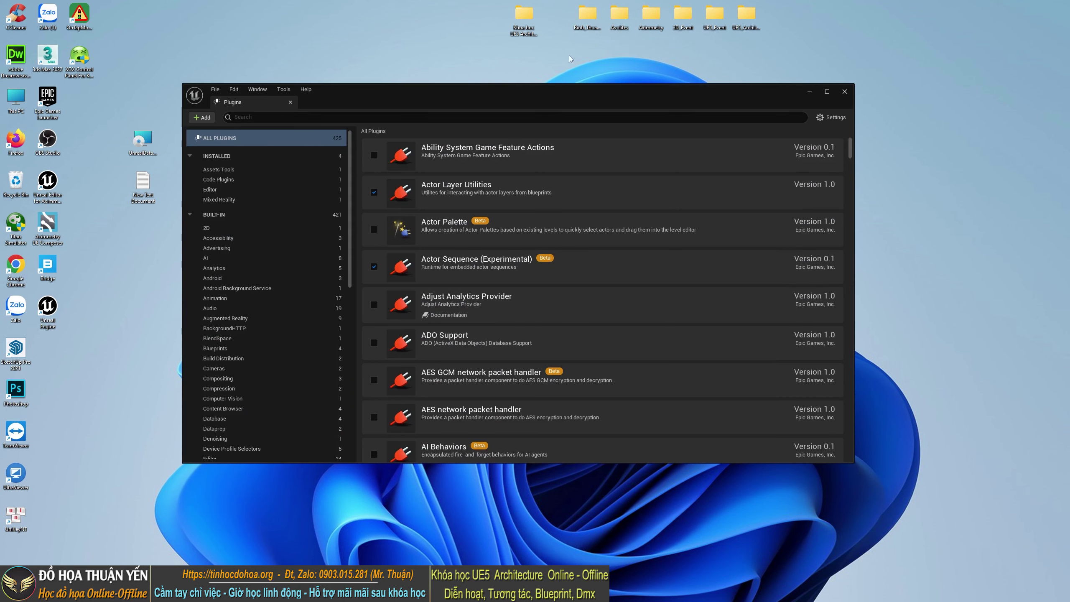
Close the Plugins window and browse to Khoa hoc UE5 Architecture > Phan_2 > MyProject_SU > Content
{"action": "left_click", "coordinate": [845, 92]}
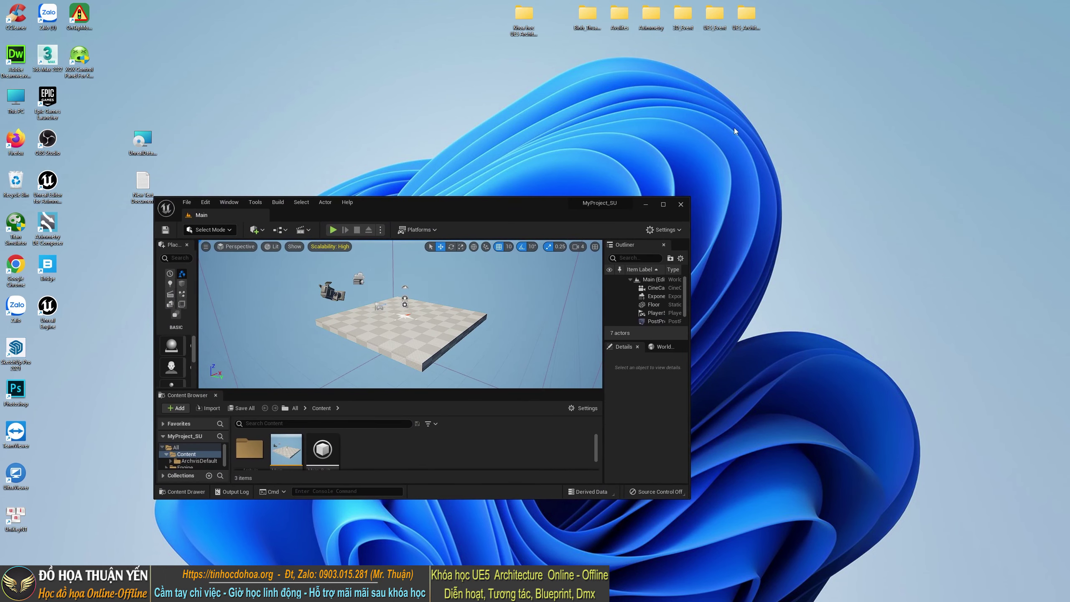
{"action": "double_click", "coordinate": [516, 20]}
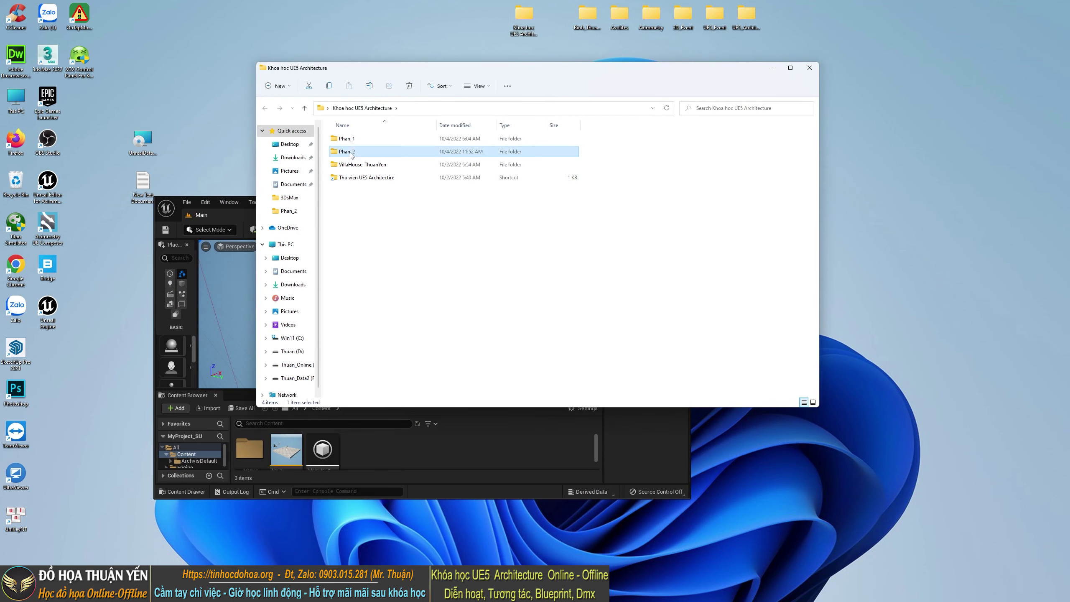
{"action": "double_click", "coordinate": [357, 151]}
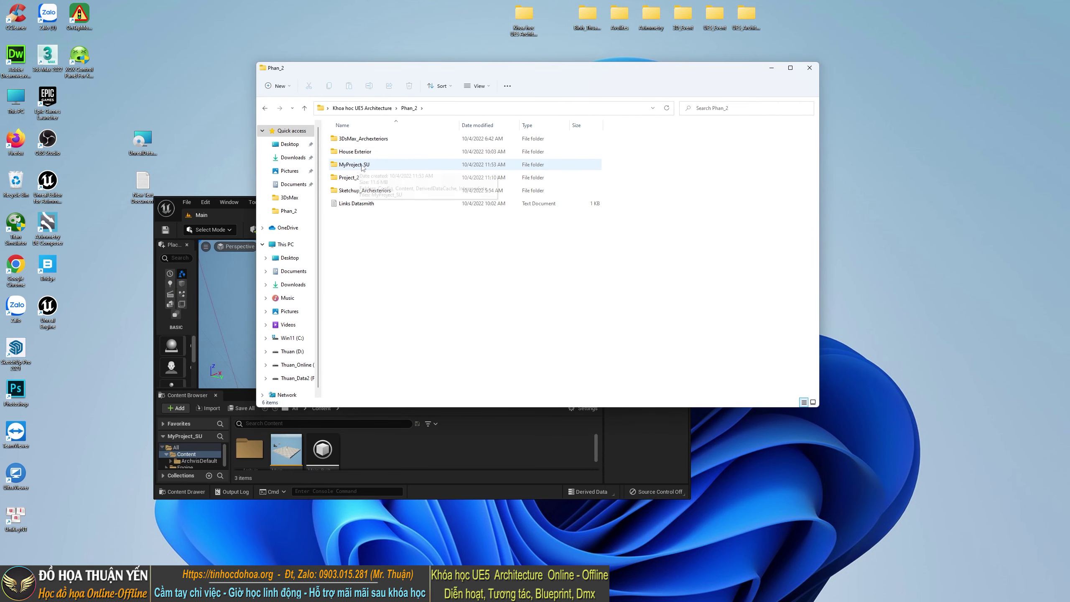
{"action": "double_click", "coordinate": [357, 165]}
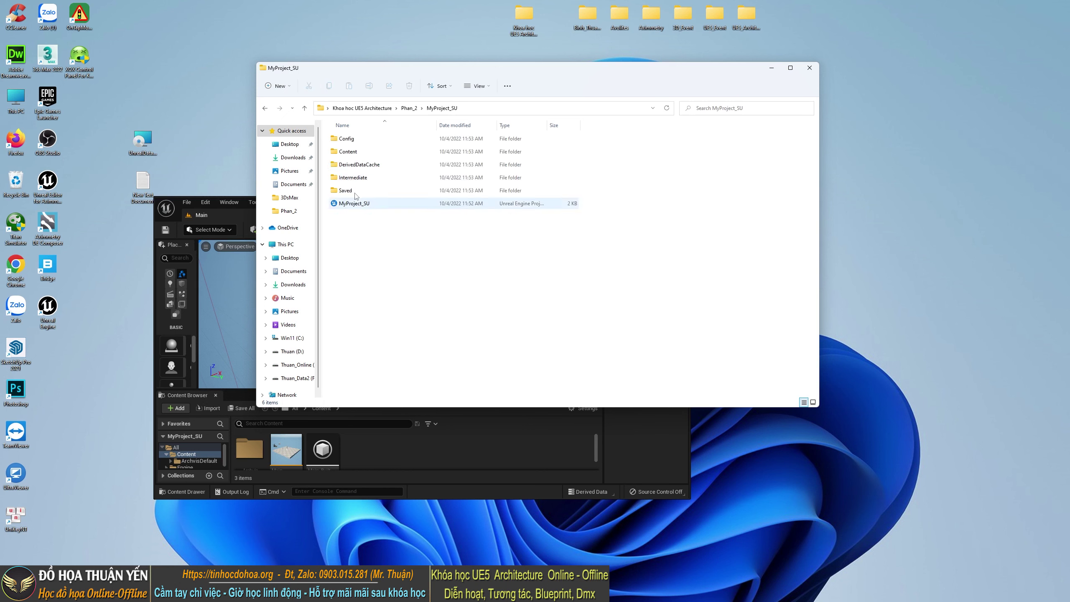
{"action": "double_click", "coordinate": [353, 155]}
Create a new folder named Su in Content, then minimize Explorer and the Unreal Editor
{"action": "right_click", "coordinate": [420, 251]}
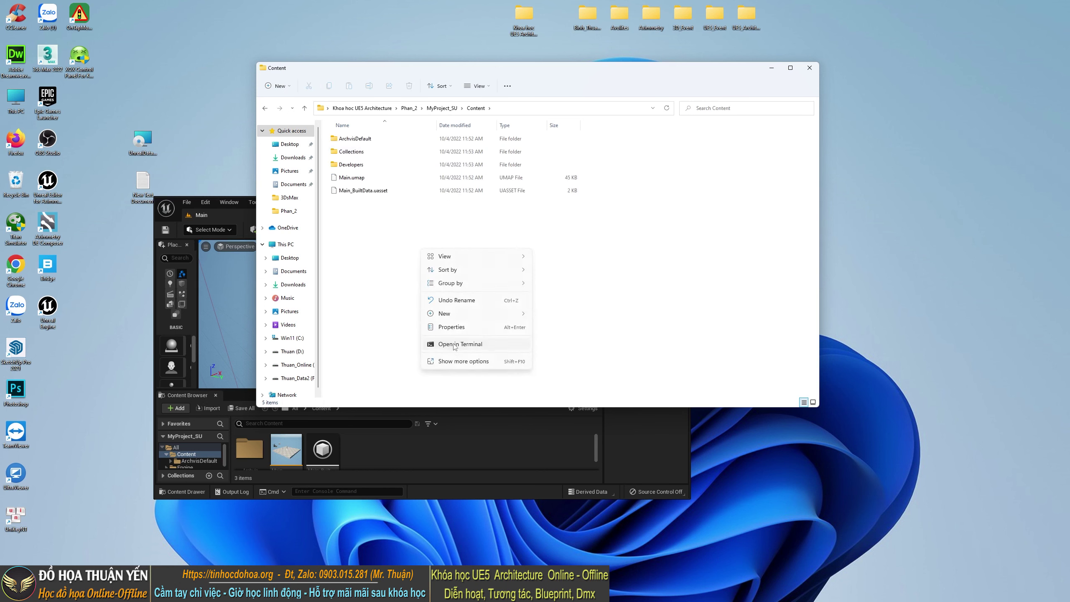
{"action": "mouse_move", "coordinate": [457, 314]}
{"action": "left_click", "coordinate": [579, 315]}
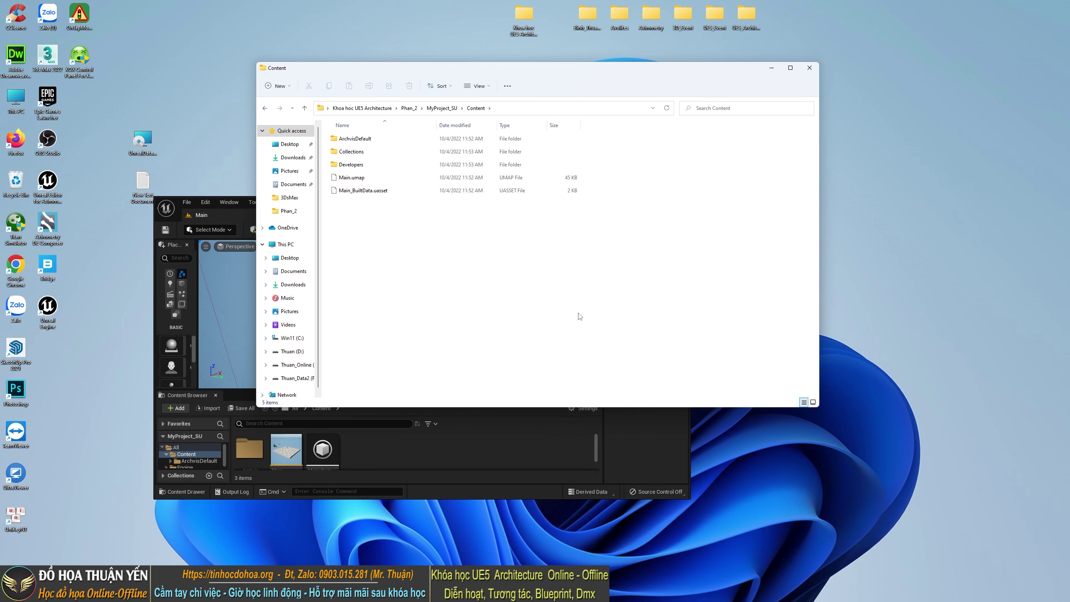
{"action": "type", "text": "Su"}
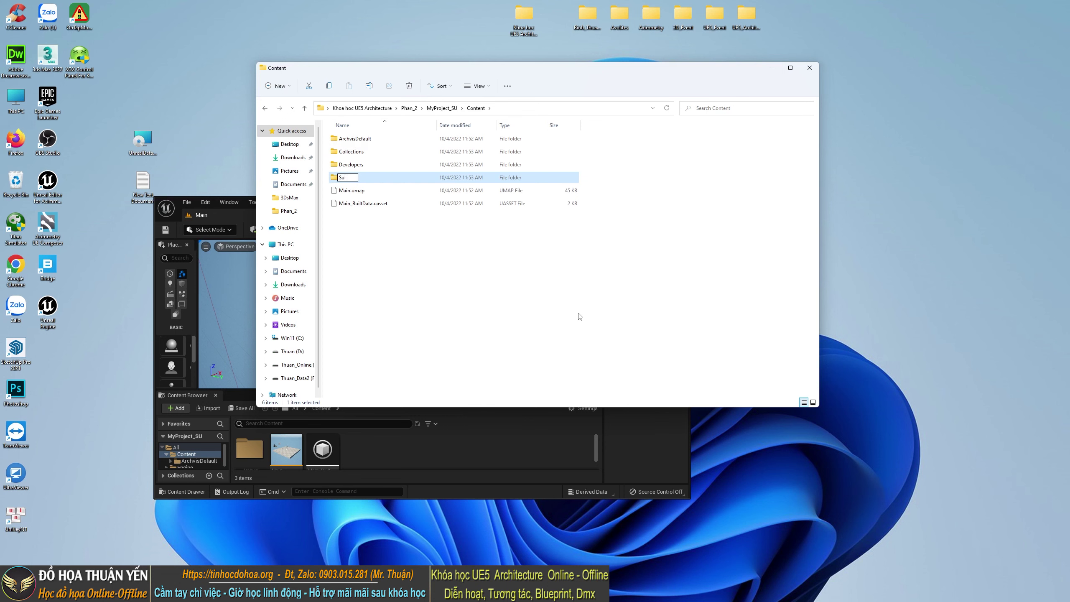
{"action": "key", "text": "Return"}
{"action": "left_click", "coordinate": [427, 255]}
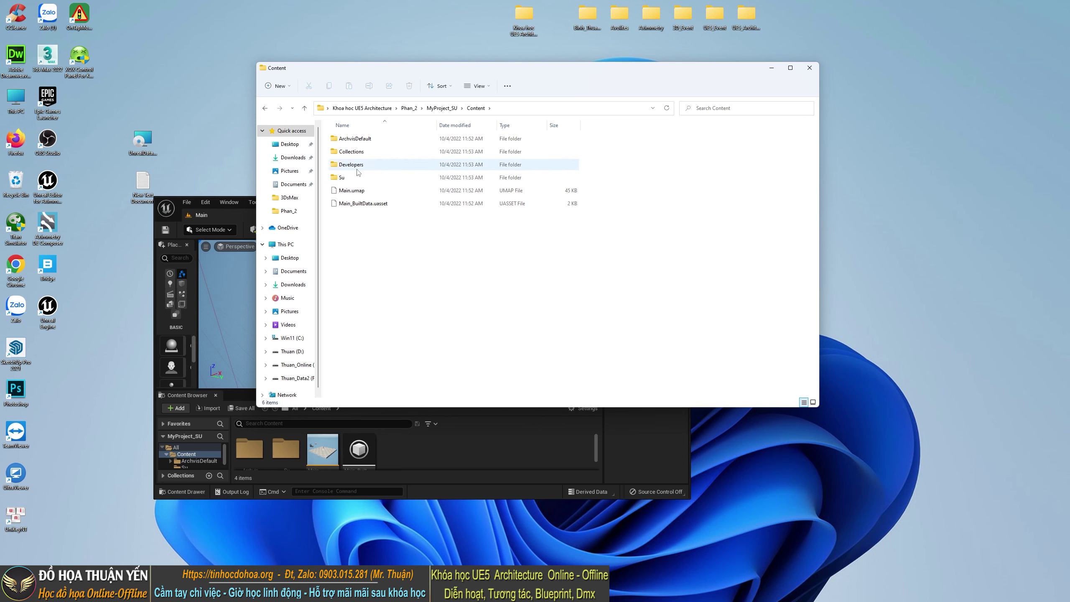
{"action": "left_click", "coordinate": [772, 67]}
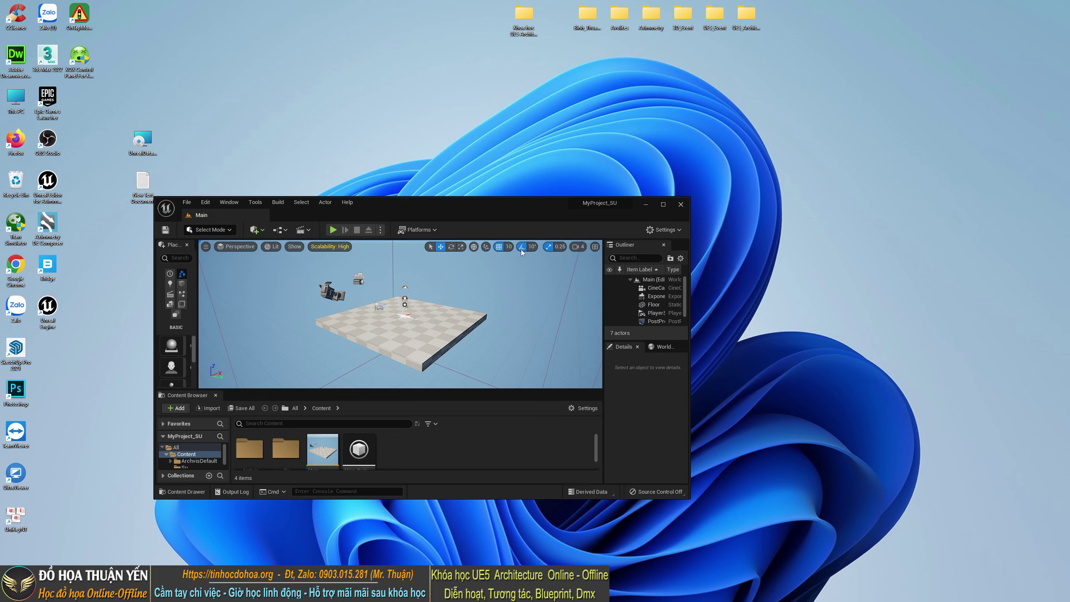
{"action": "left_click", "coordinate": [646, 205]}
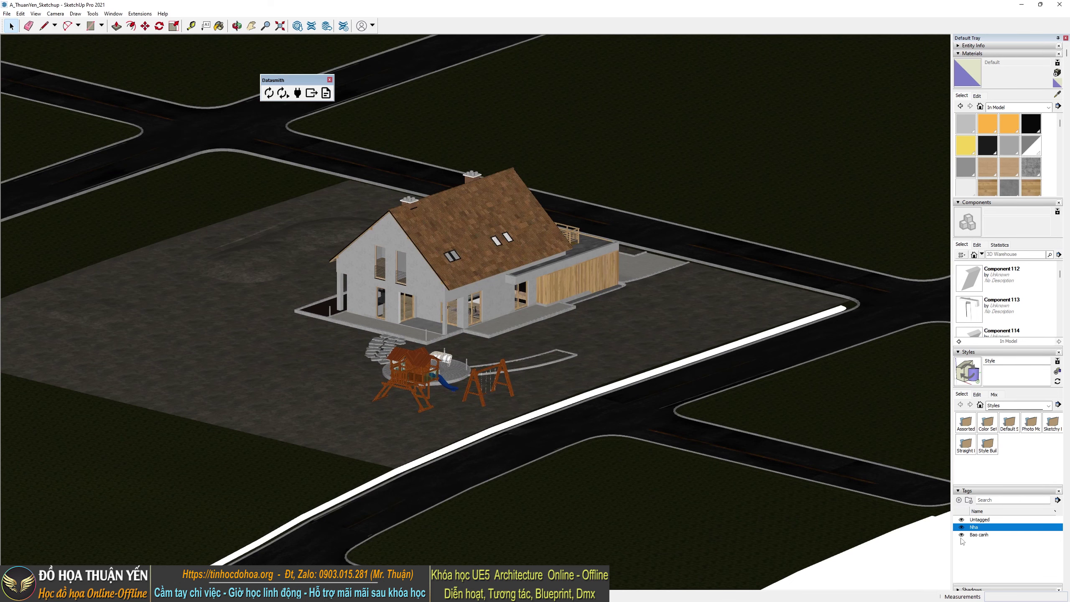
Hide the Bao canh landscape tag so only the house shows, and start a Datasmith export
{"action": "left_click", "coordinate": [962, 536]}
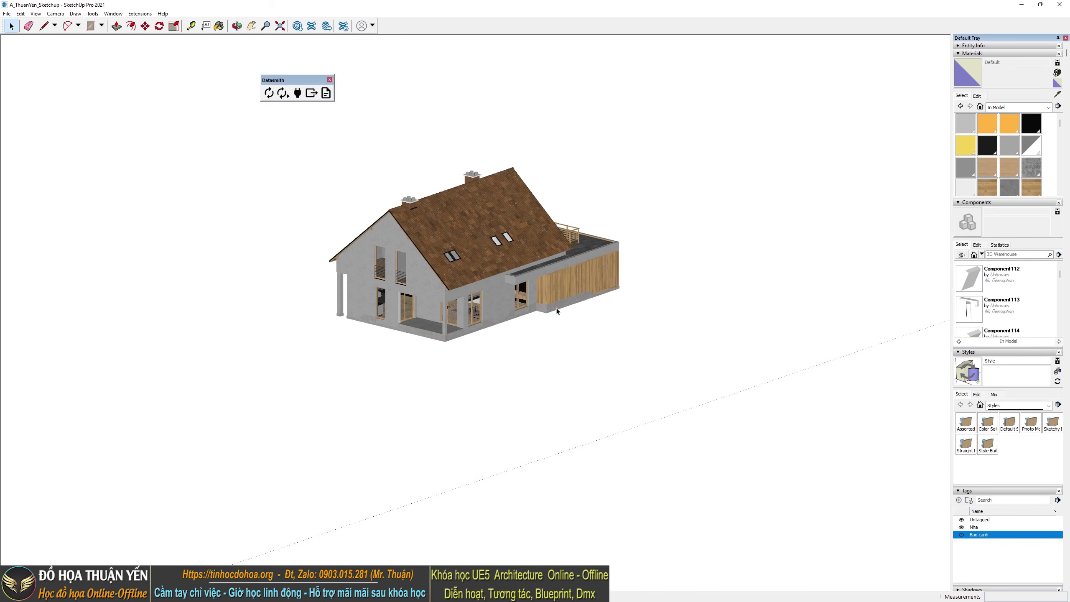
{"action": "middle_click_drag", "start_coordinate": [556, 311], "coordinate": [525, 385]}
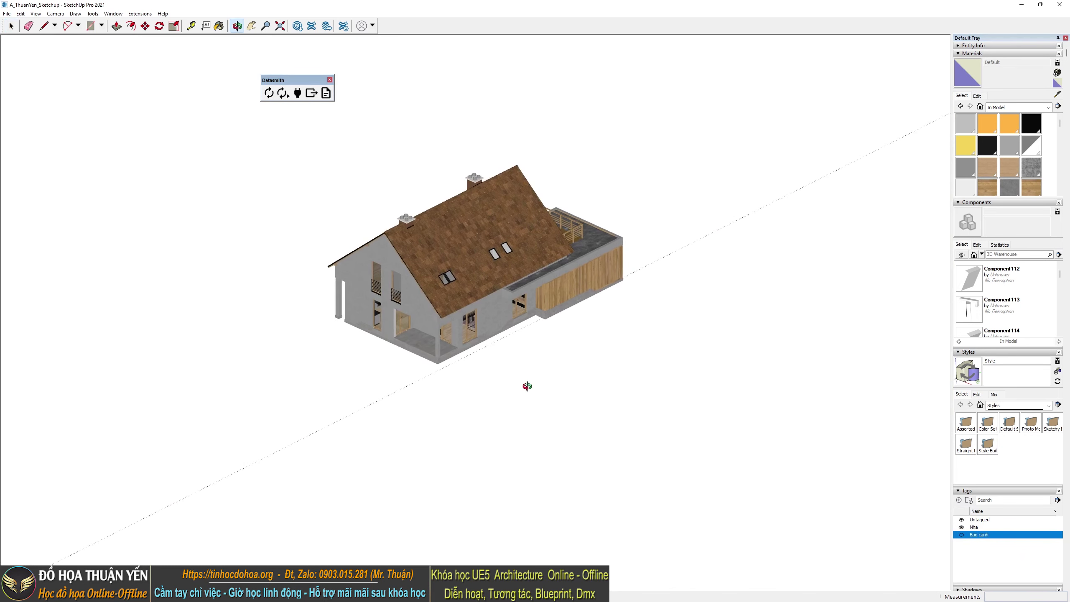
{"action": "left_click", "coordinate": [311, 94]}
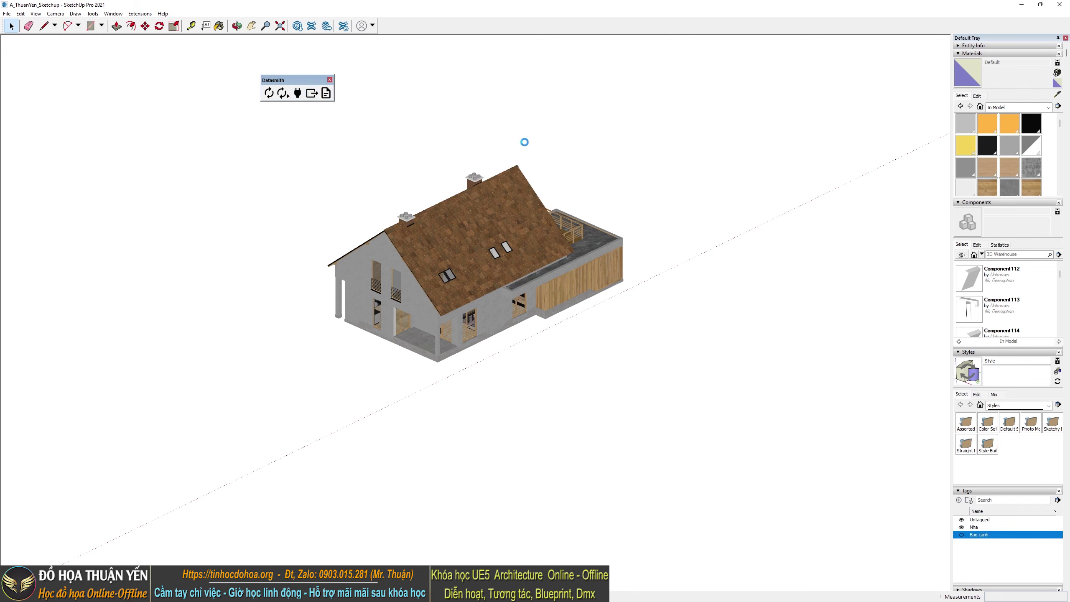
Save the Datasmith export as Home in MyProject_SU\Content\Su
{"action": "left_click", "coordinate": [432, 182]}
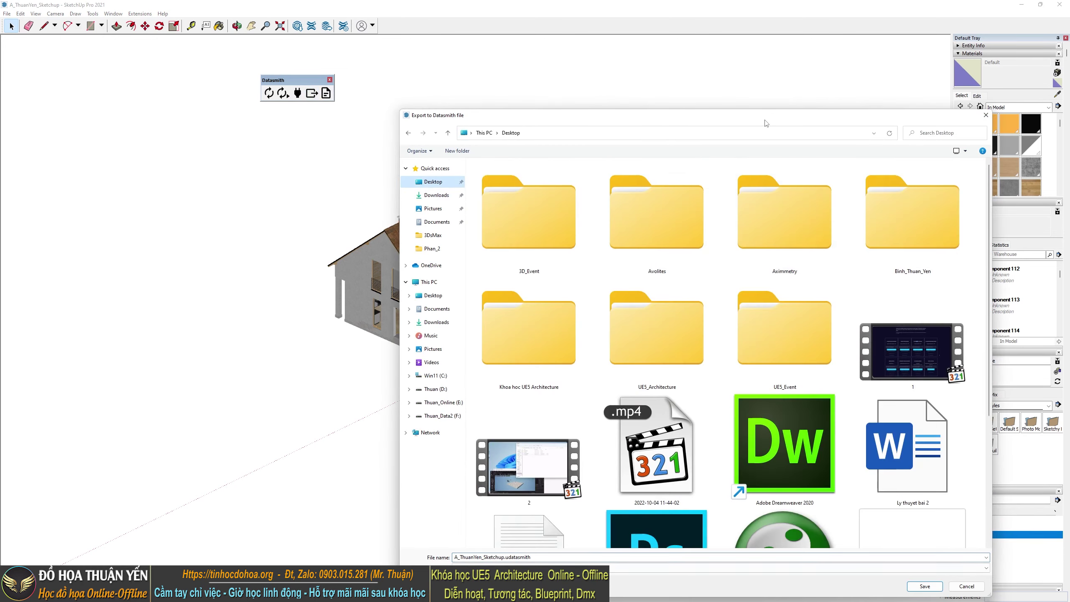
{"action": "left_click_drag", "start_coordinate": [505, 115], "coordinate": [307, 61]}
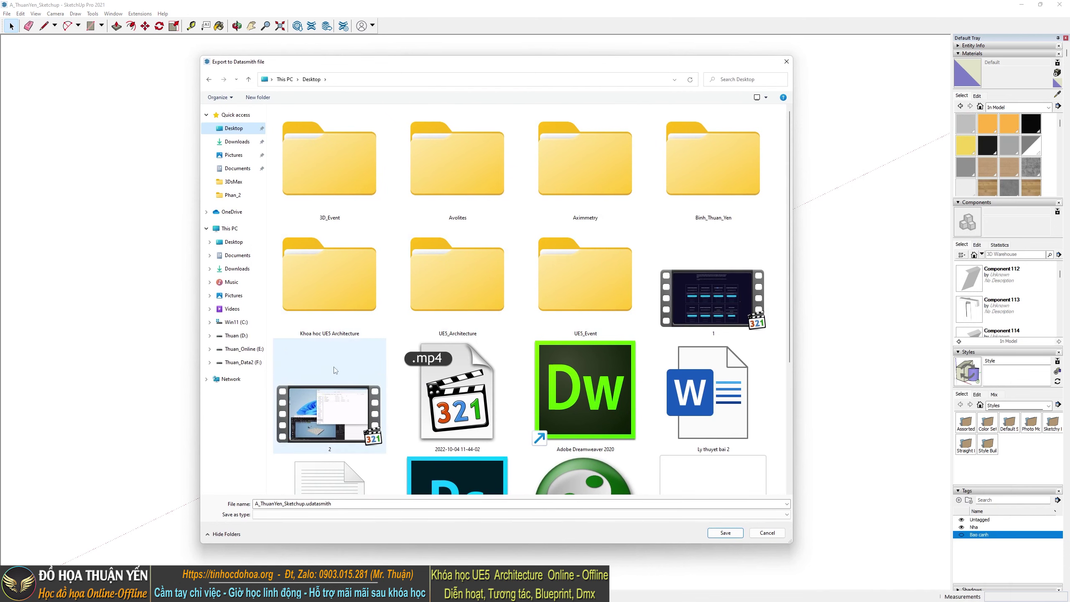
{"action": "double_click", "coordinate": [345, 303]}
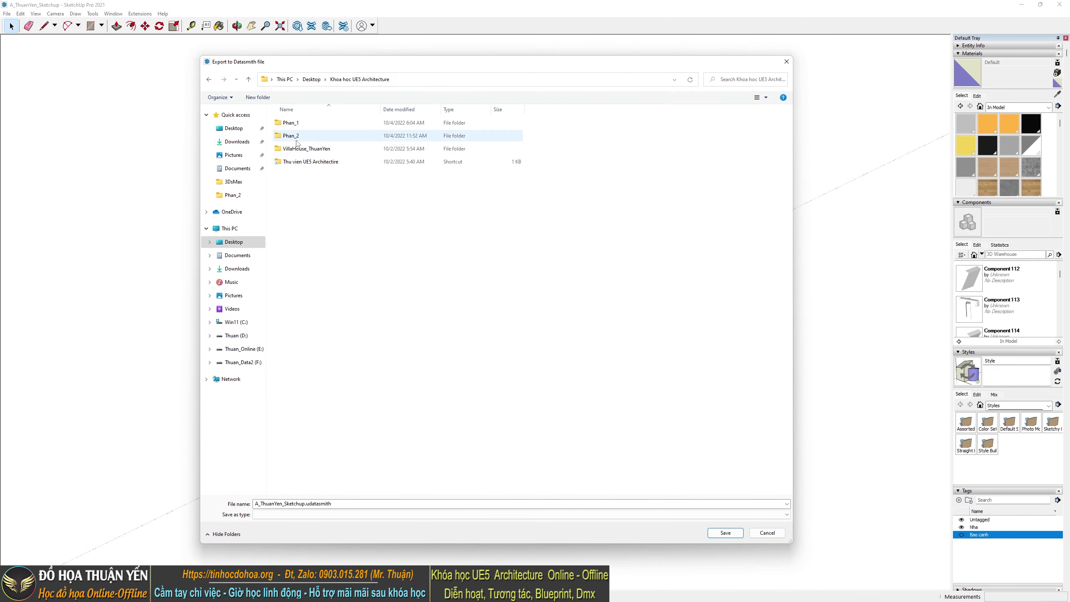
{"action": "double_click", "coordinate": [293, 136]}
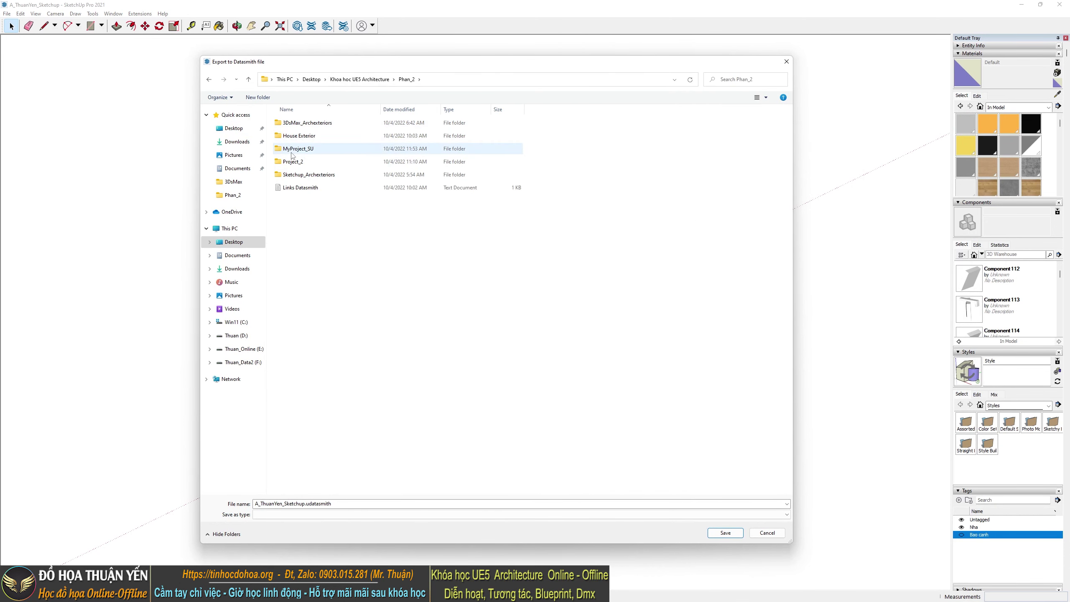
{"action": "double_click", "coordinate": [292, 151]}
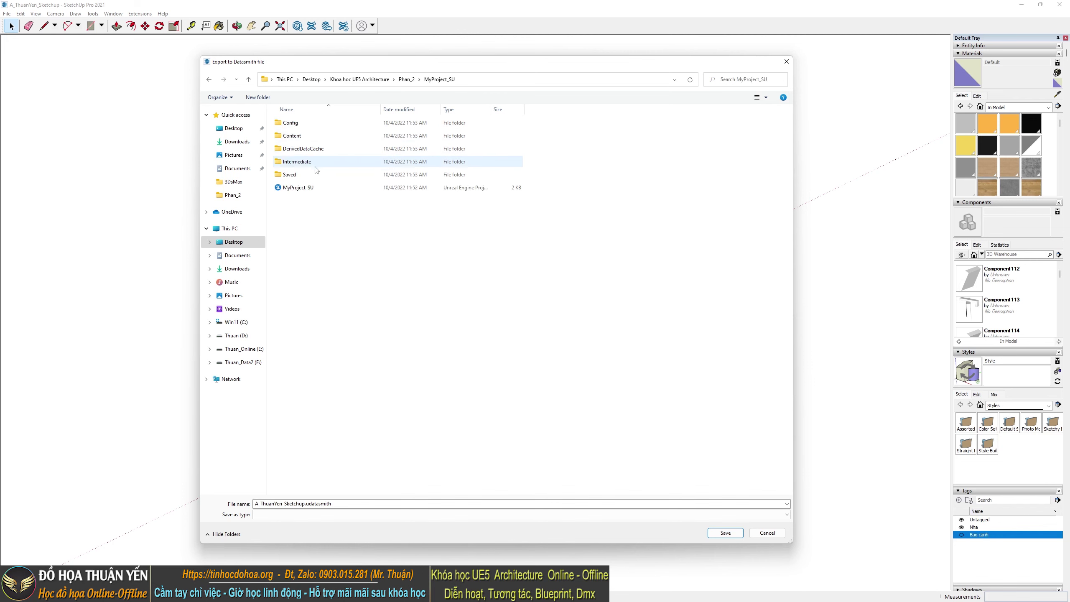
{"action": "double_click", "coordinate": [294, 140]}
{"action": "double_click", "coordinate": [282, 163]}
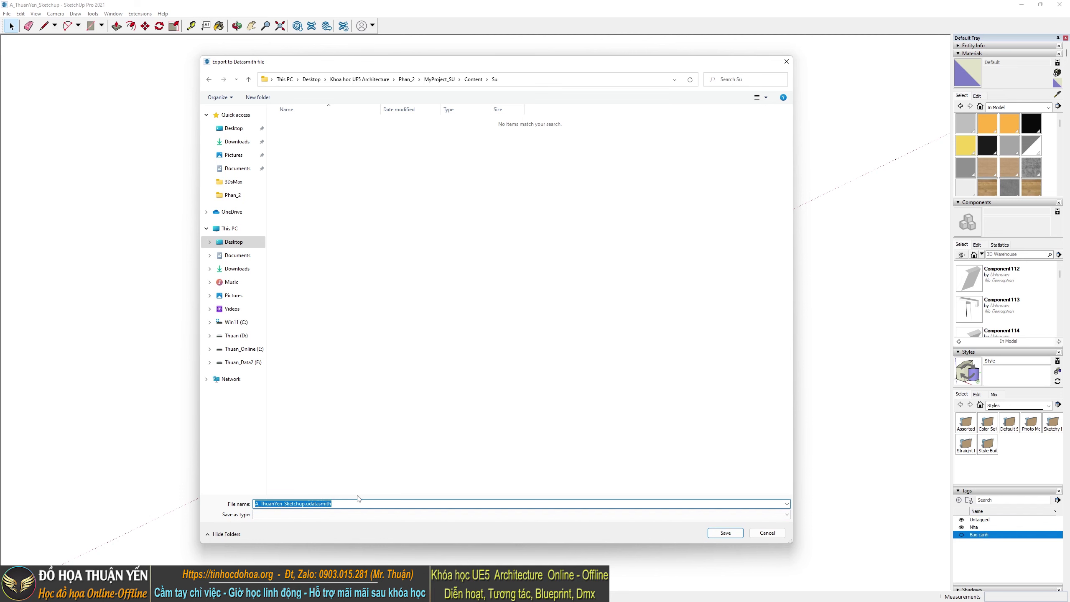
{"action": "type", "text": "Home"}
{"action": "left_click", "coordinate": [729, 536]}
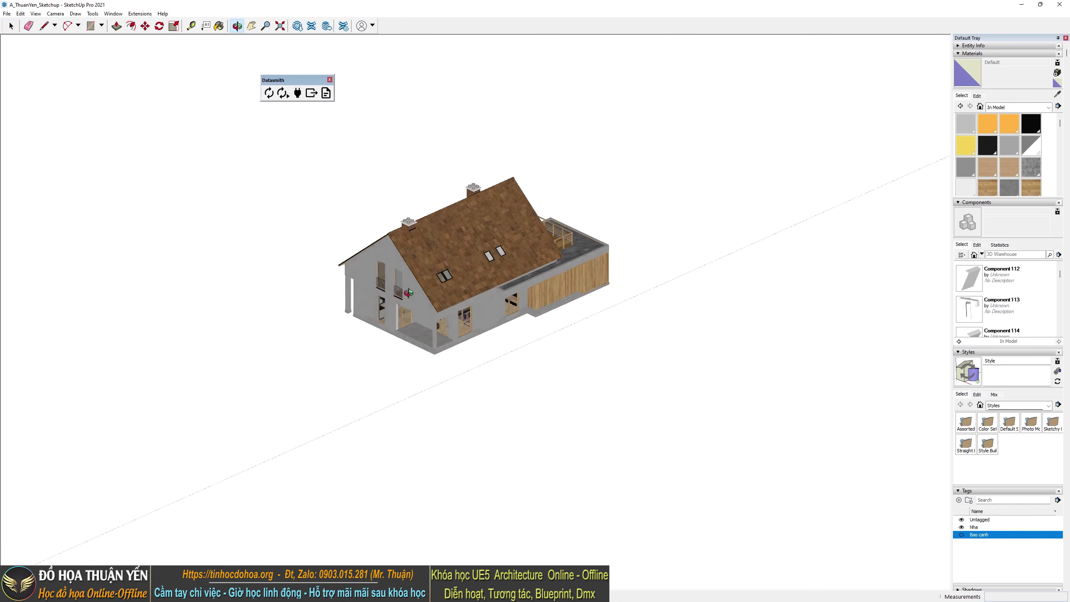
Show the Bao canh landscape tag again and hide the Nha house tag
{"action": "scroll", "coordinate": [491, 291], "scroll_direction": "up", "scroll_amount": 3}
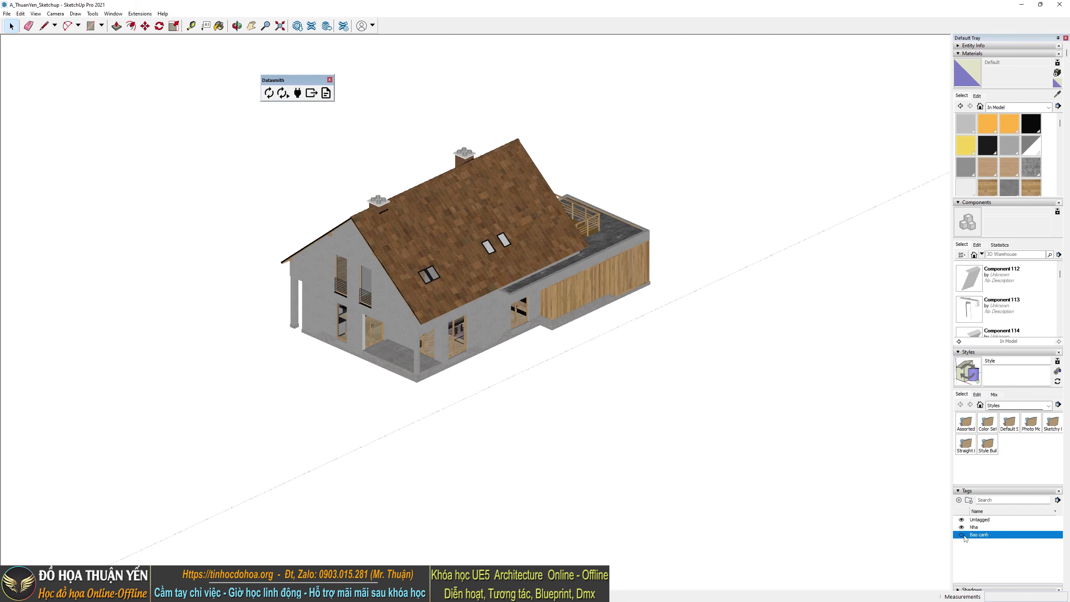
{"action": "left_click", "coordinate": [961, 535]}
{"action": "left_click", "coordinate": [962, 528]}
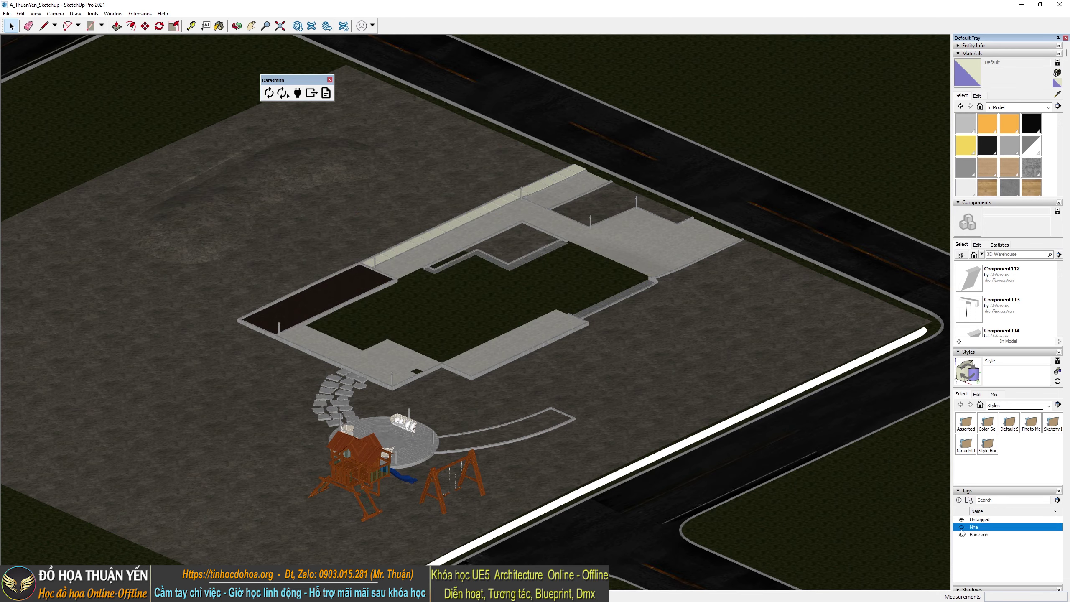
{"action": "middle_click_drag", "start_coordinate": [405, 320], "coordinate": [437, 332]}
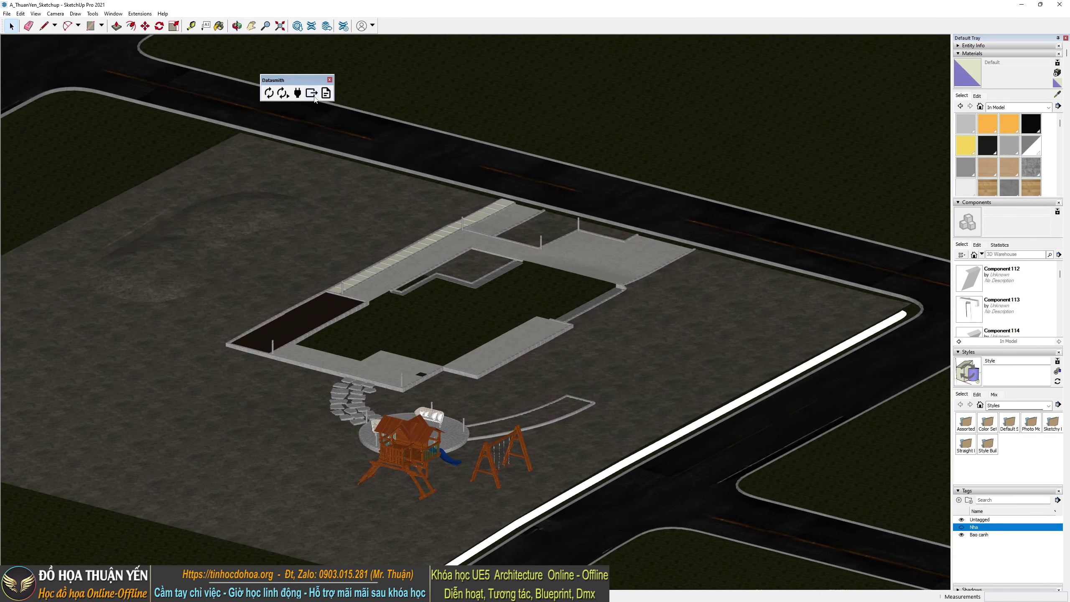
Export the landscape to Datasmith as LS in MyProject_SU\Content\Su, then close SketchUp
{"action": "left_click", "coordinate": [311, 93]}
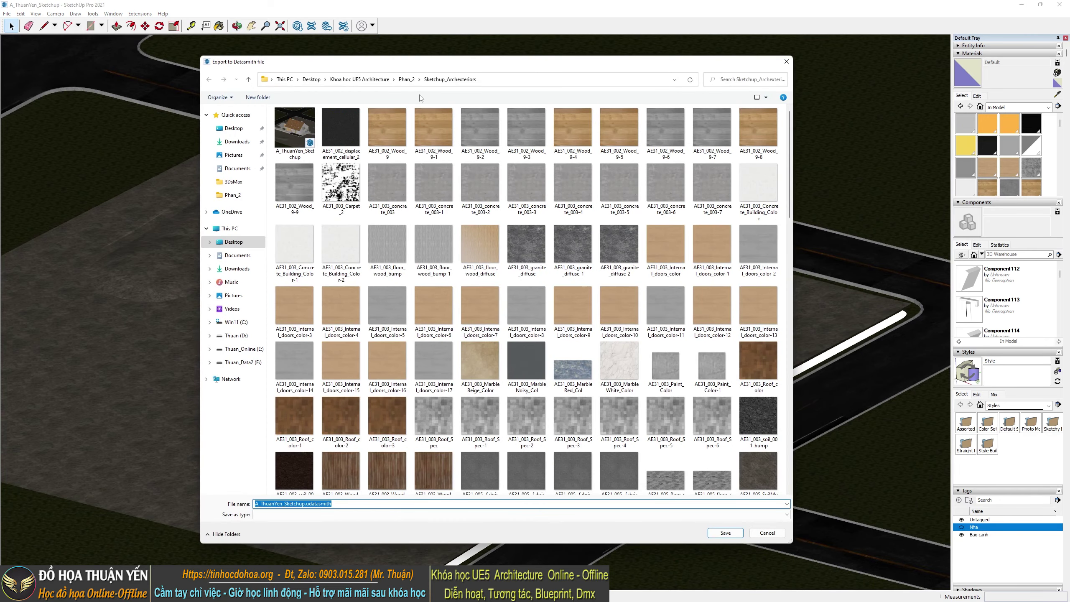
{"action": "left_click", "coordinate": [407, 79]}
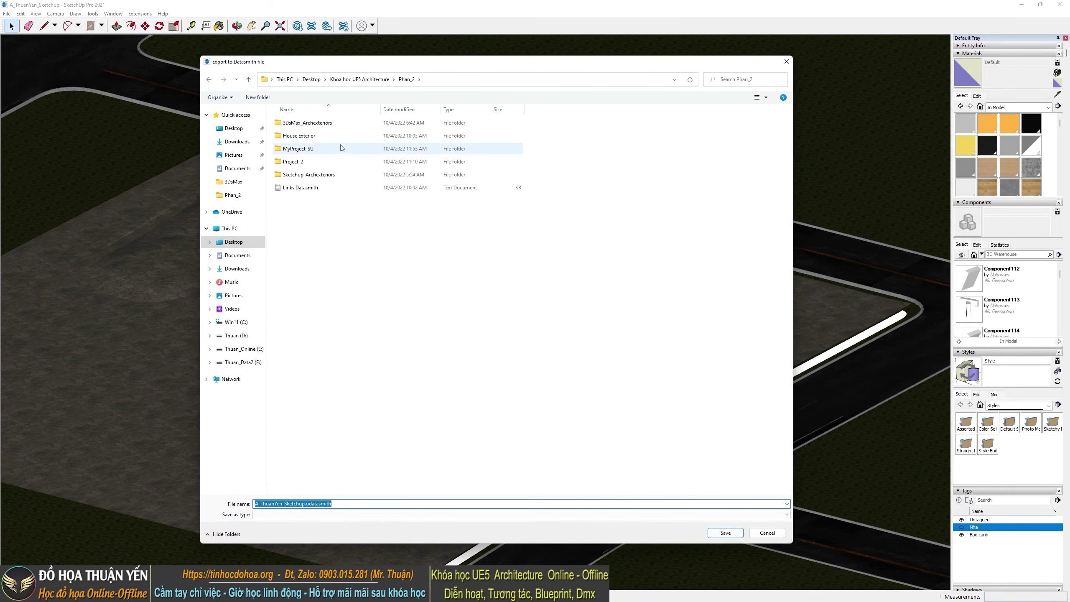
{"action": "double_click", "coordinate": [306, 151]}
{"action": "double_click", "coordinate": [293, 136]}
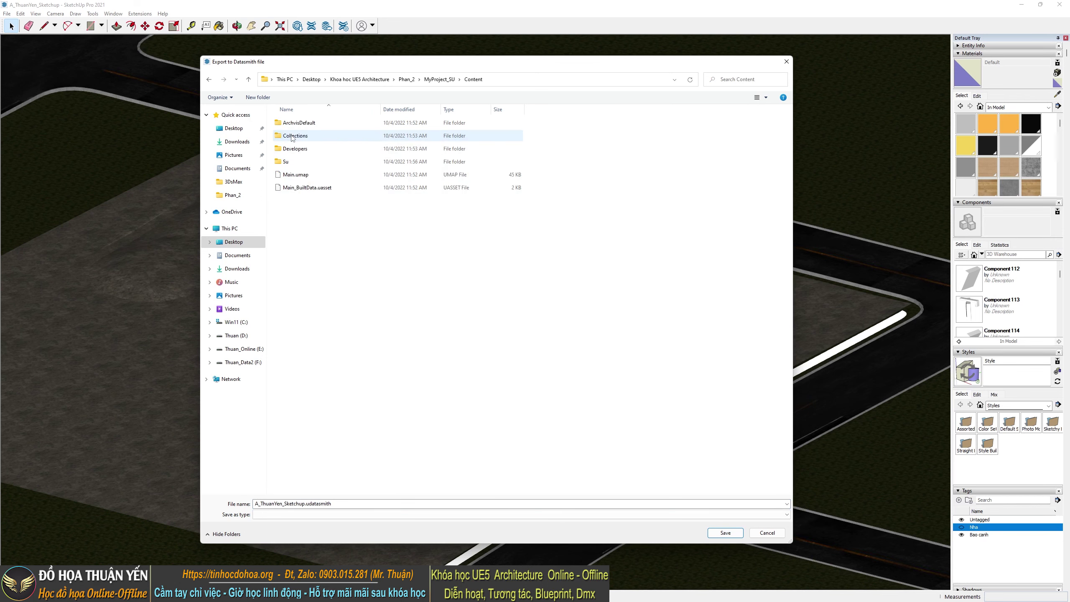
{"action": "double_click", "coordinate": [293, 165]}
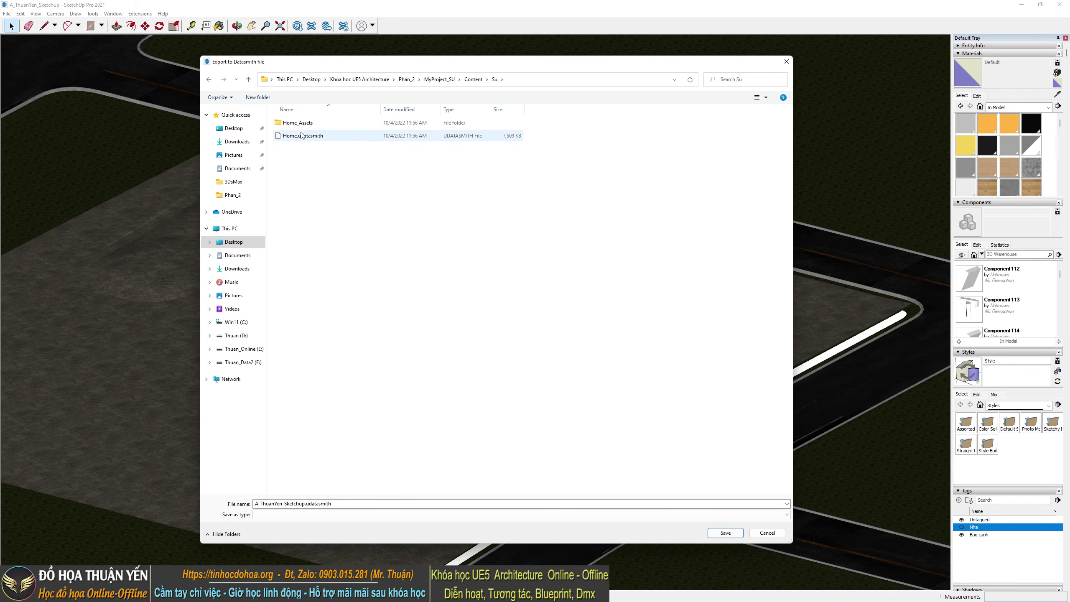
{"action": "double_click", "coordinate": [344, 504]}
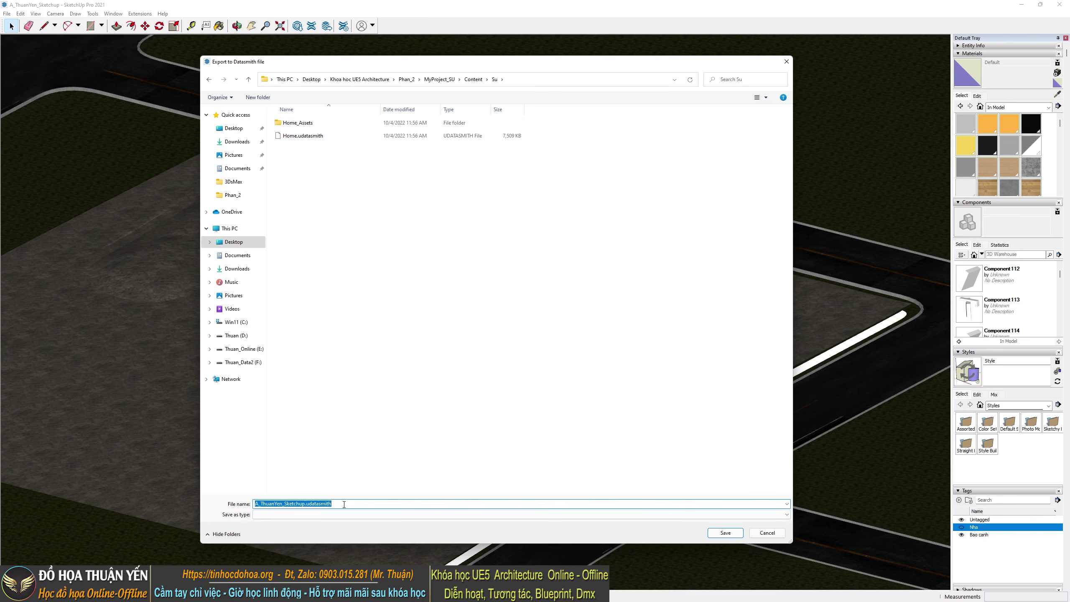
{"action": "type", "text": "LS"}
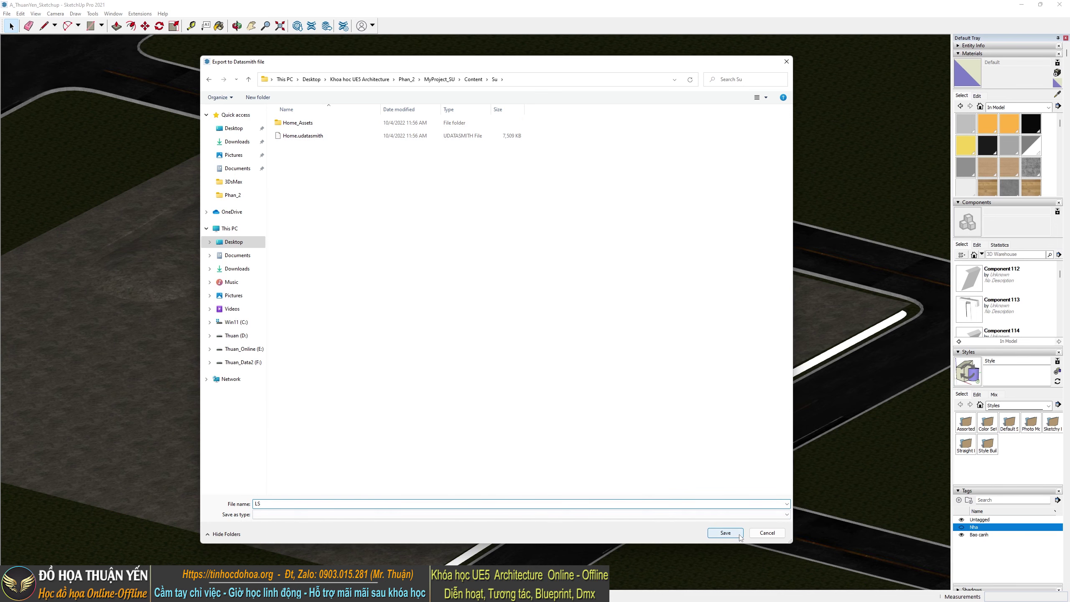
{"action": "left_click", "coordinate": [725, 533]}
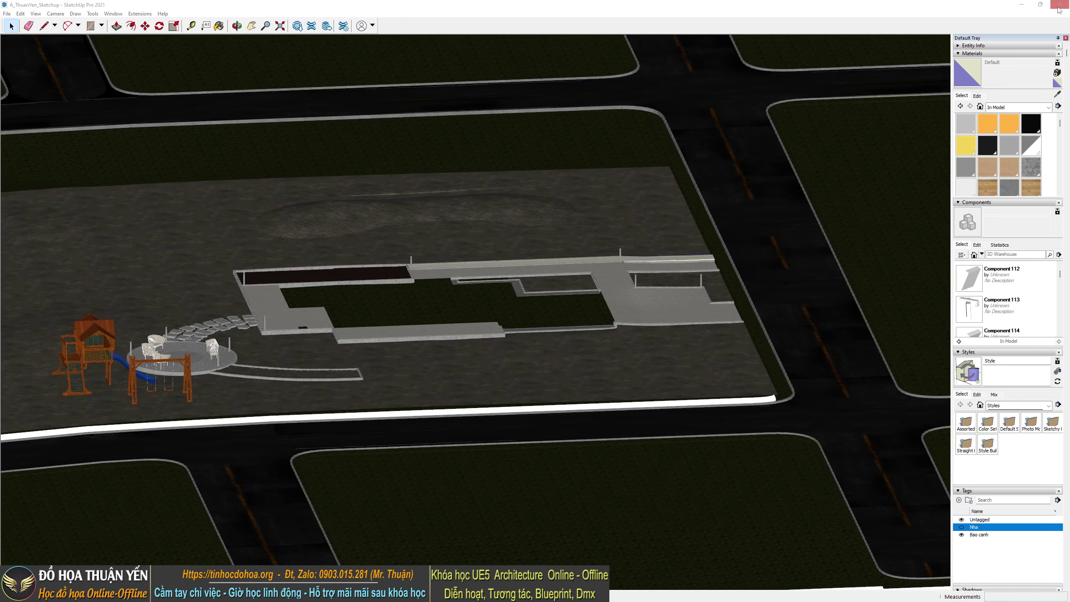
{"action": "left_click", "coordinate": [1056, 12]}
Answer SketchUp's closing save prompt and look over the house in the Project_2 viewport
{"action": "left_click", "coordinate": [541, 322]}
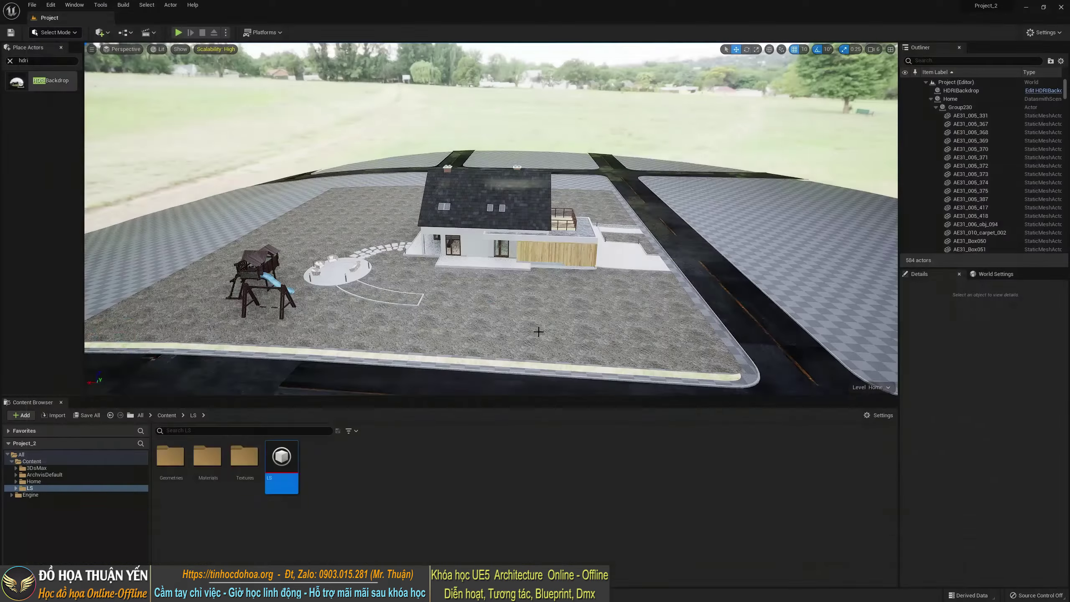
{"action": "middle_click_drag", "start_coordinate": [481, 333], "coordinate": [548, 321]}
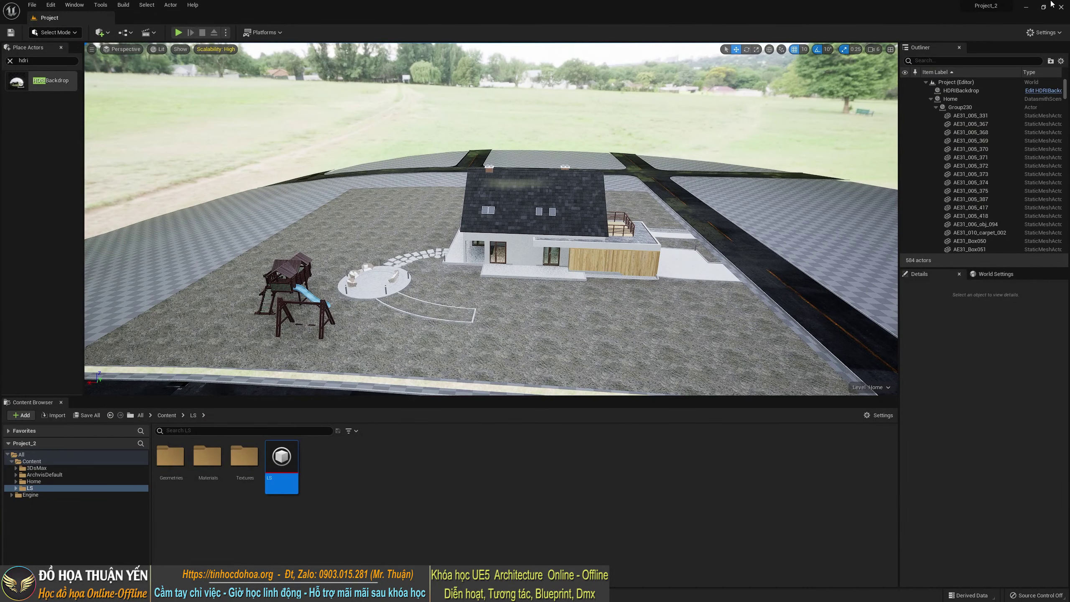
{"action": "left_click", "coordinate": [162, 49]}
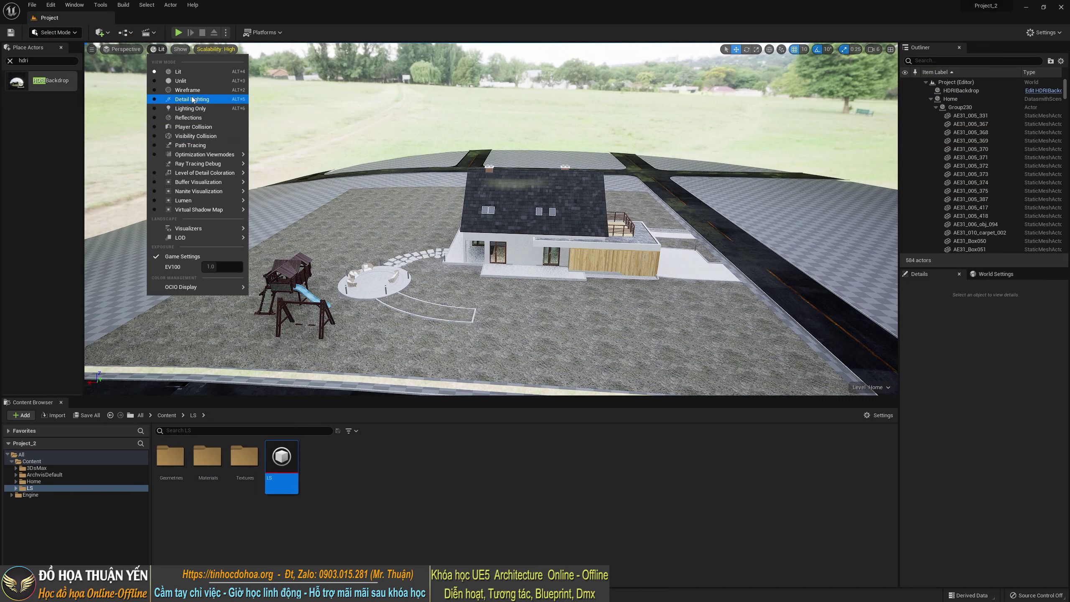
{"action": "key", "text": "Escape"}
Minimize the Project_2 editor and maximize the other Unreal Editor window
{"action": "left_click", "coordinate": [1026, 7]}
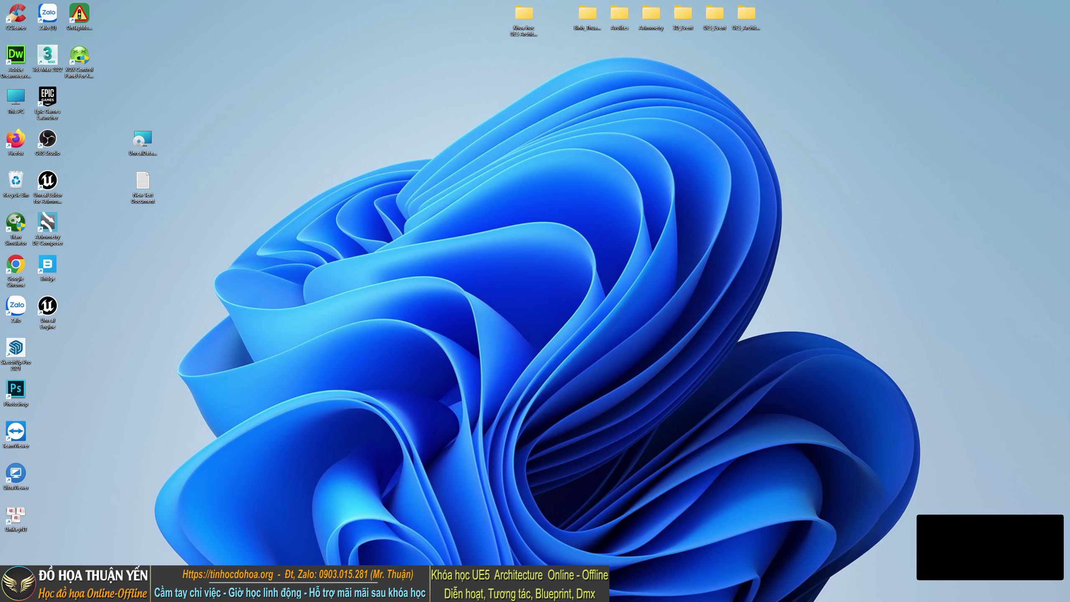
{"action": "key", "text": "alt+Tab"}
{"action": "left_click_drag", "start_coordinate": [464, 171], "coordinate": [884, 4]}
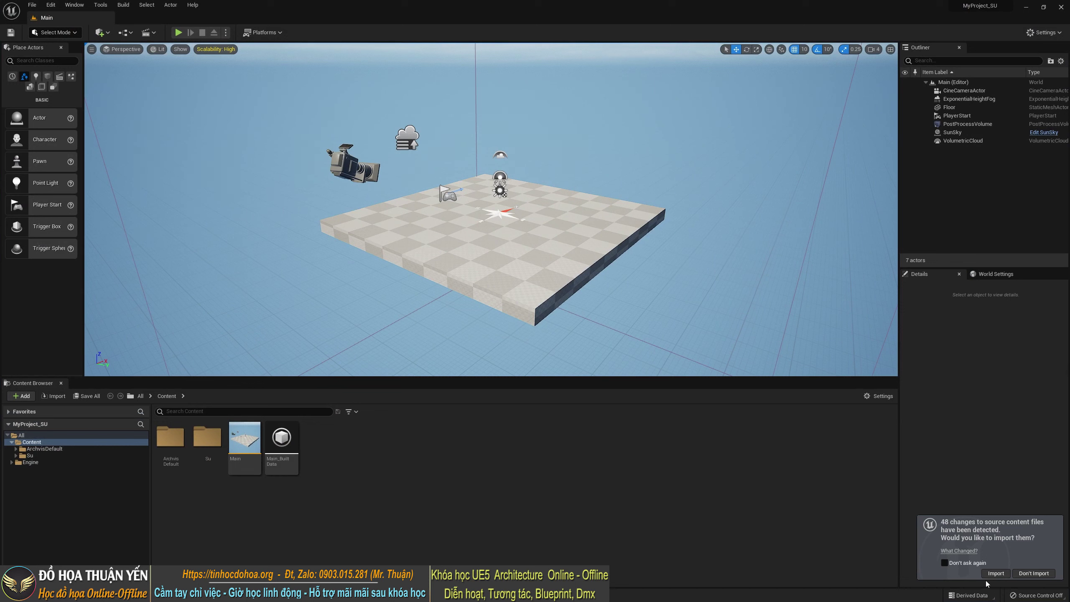
Create a new level from the Empty Level template
{"action": "left_click", "coordinate": [33, 4]}
{"action": "left_click", "coordinate": [47, 26]}
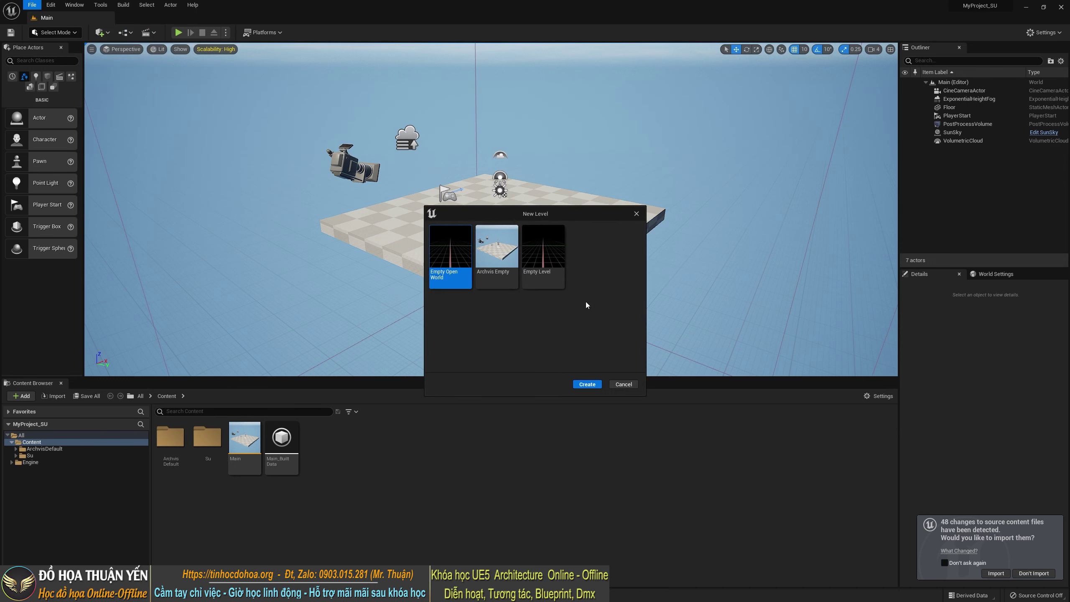
{"action": "left_click", "coordinate": [544, 257]}
{"action": "left_click", "coordinate": [587, 385]}
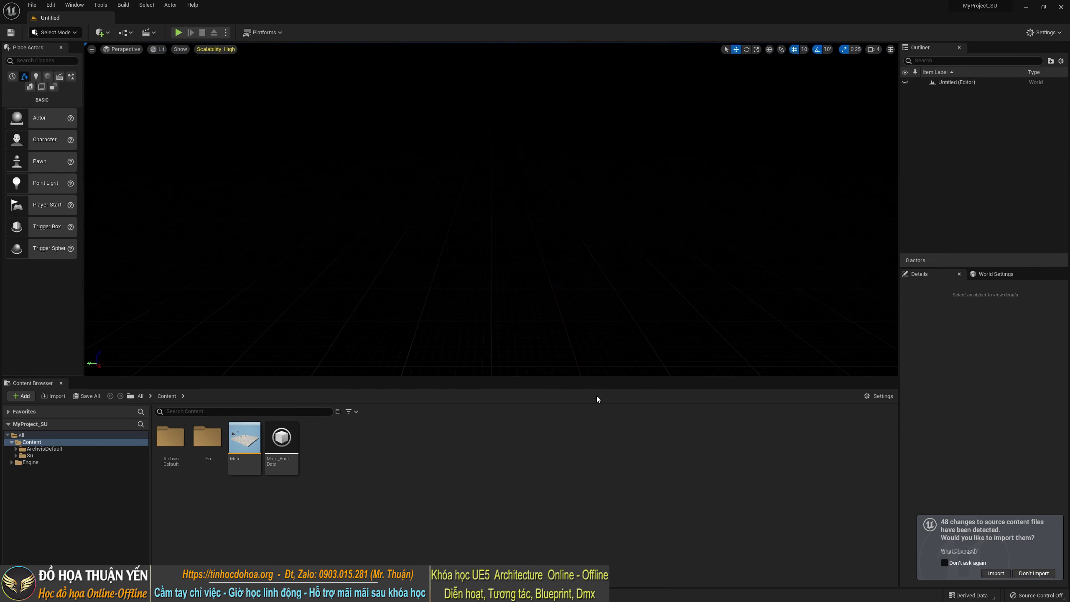
Save the new level as Home and bring up the Quick Add Datasmith menu
{"action": "key", "text": "ctrl+s"}
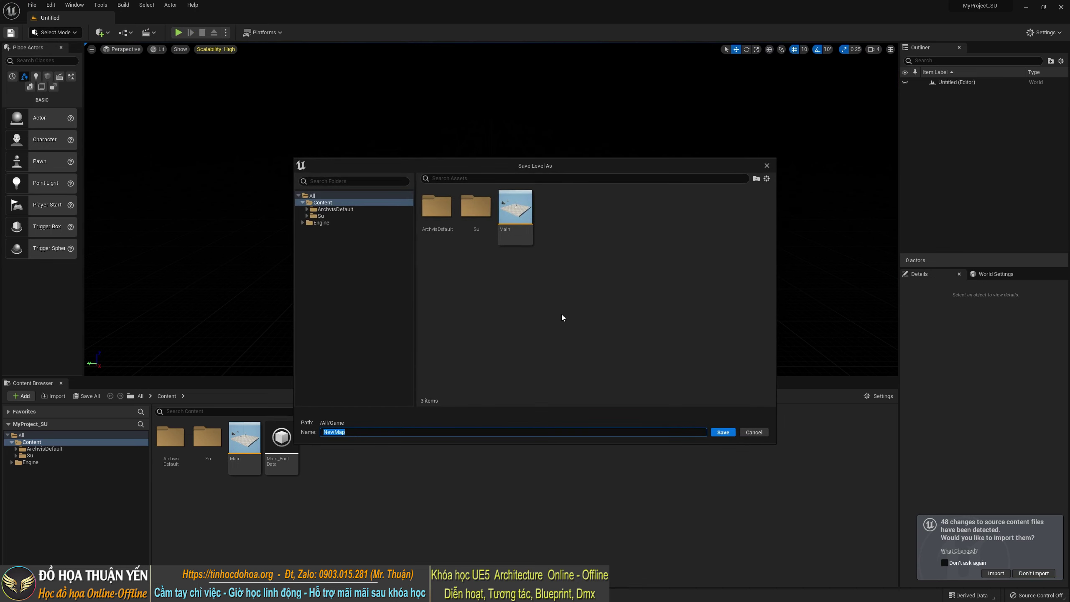
{"action": "type", "text": "Home"}
{"action": "left_click", "coordinate": [724, 432]}
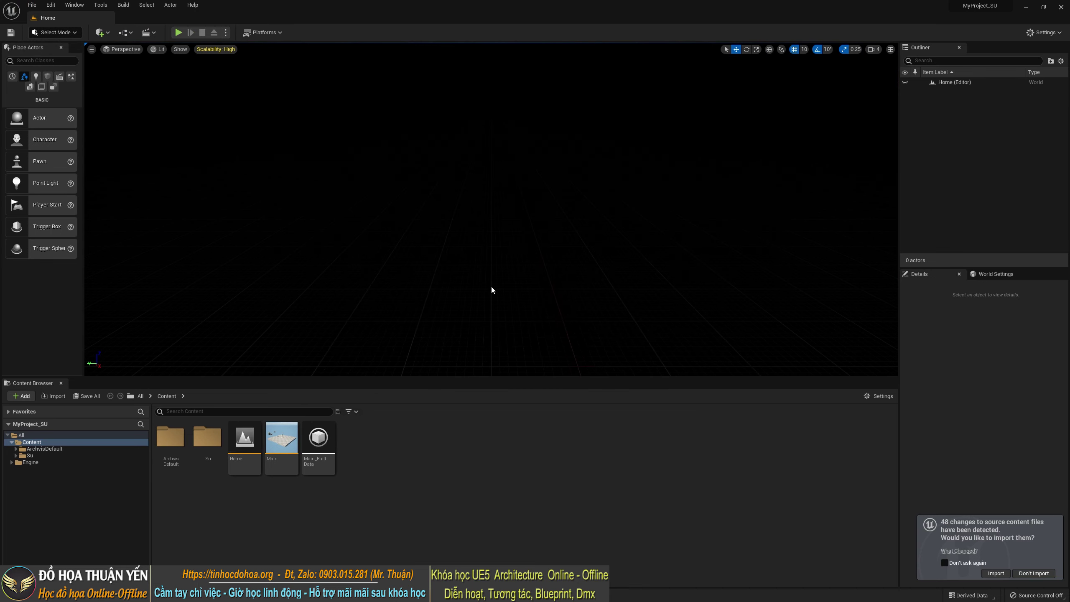
{"action": "left_click", "coordinate": [100, 33]}
{"action": "mouse_move", "coordinate": [129, 103]}
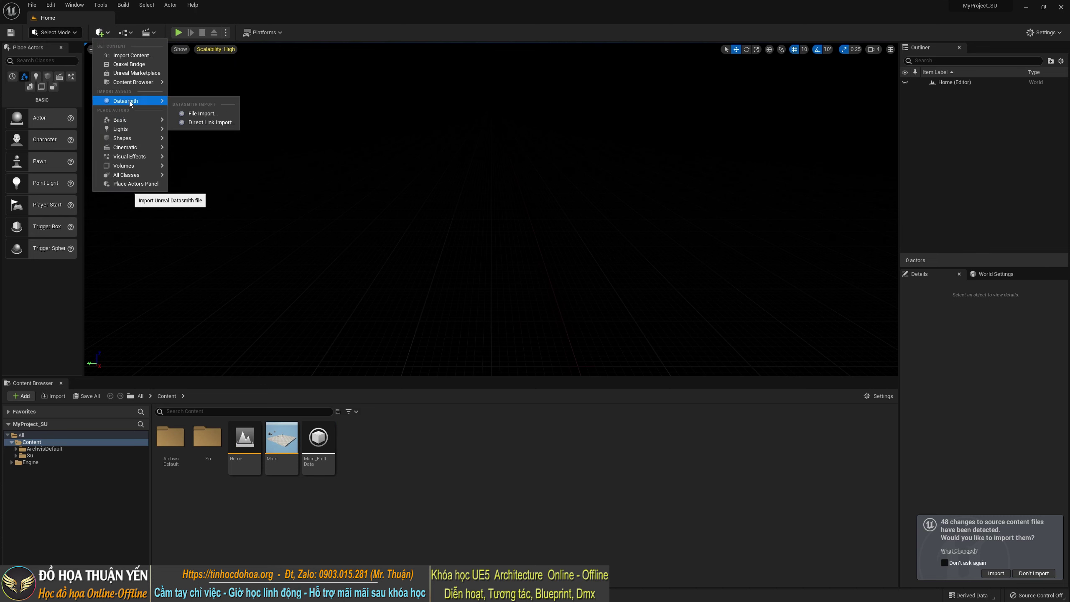
Import Su\Home.udatasmith at the default location with geometry and materials
{"action": "left_click", "coordinate": [213, 118]}
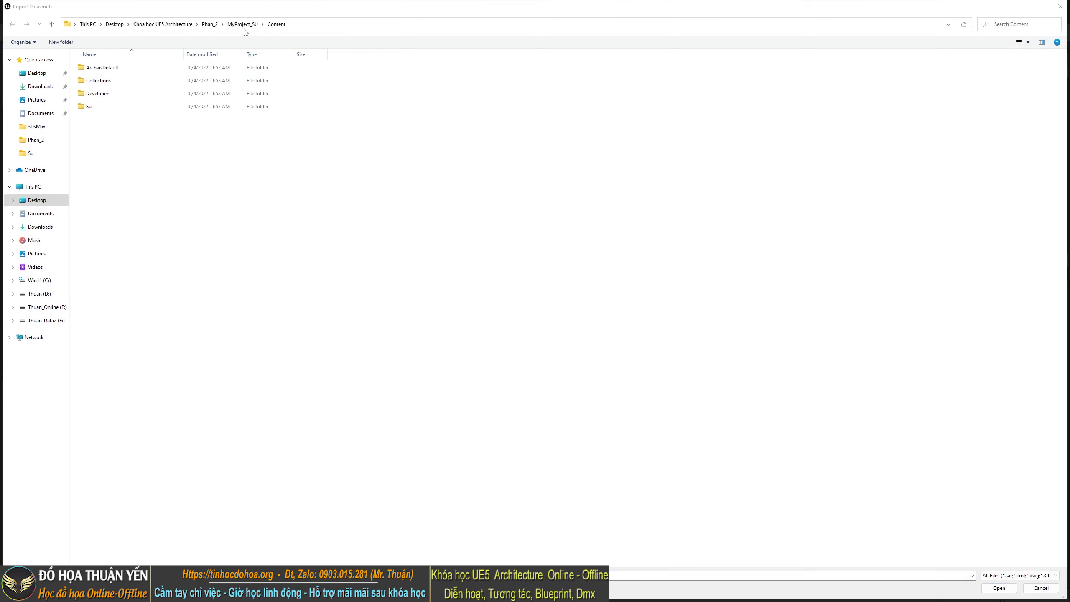
{"action": "double_click", "coordinate": [97, 107]}
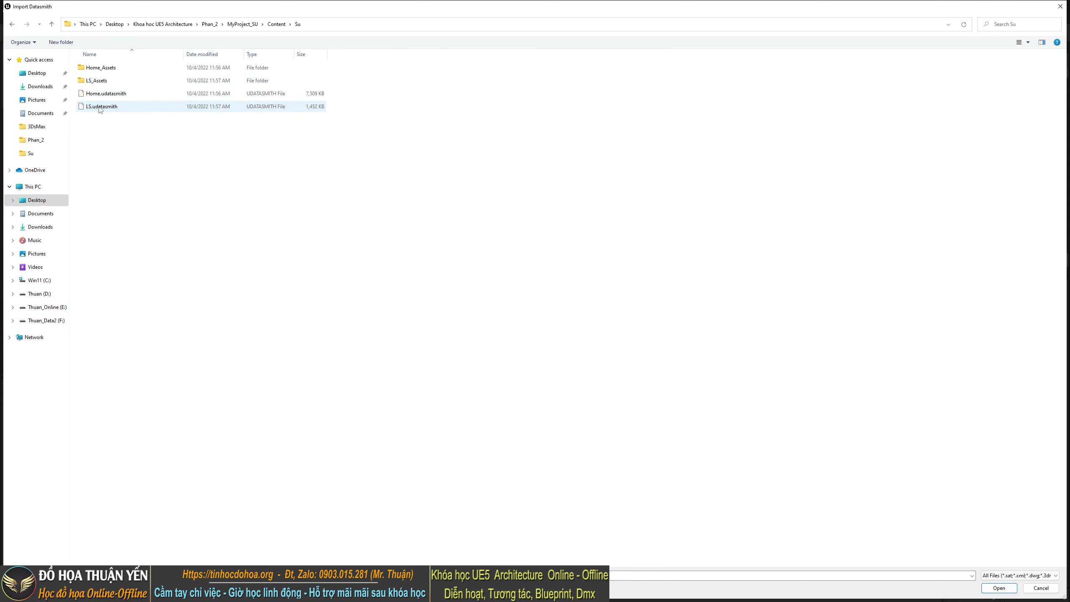
{"action": "left_click", "coordinate": [109, 97]}
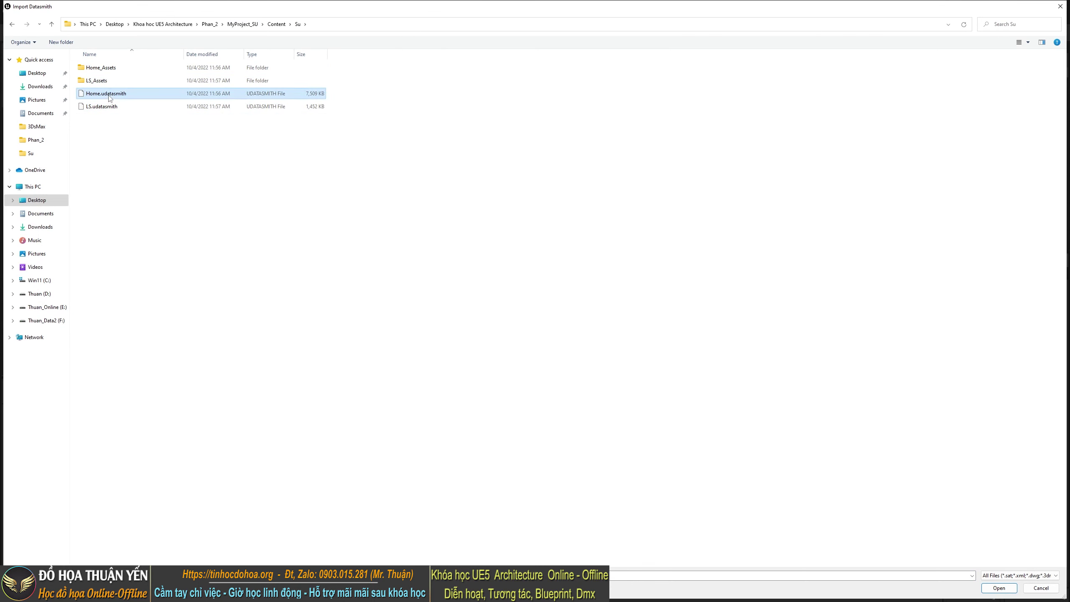
{"action": "double_click", "coordinate": [108, 97]}
{"action": "left_click", "coordinate": [576, 400]}
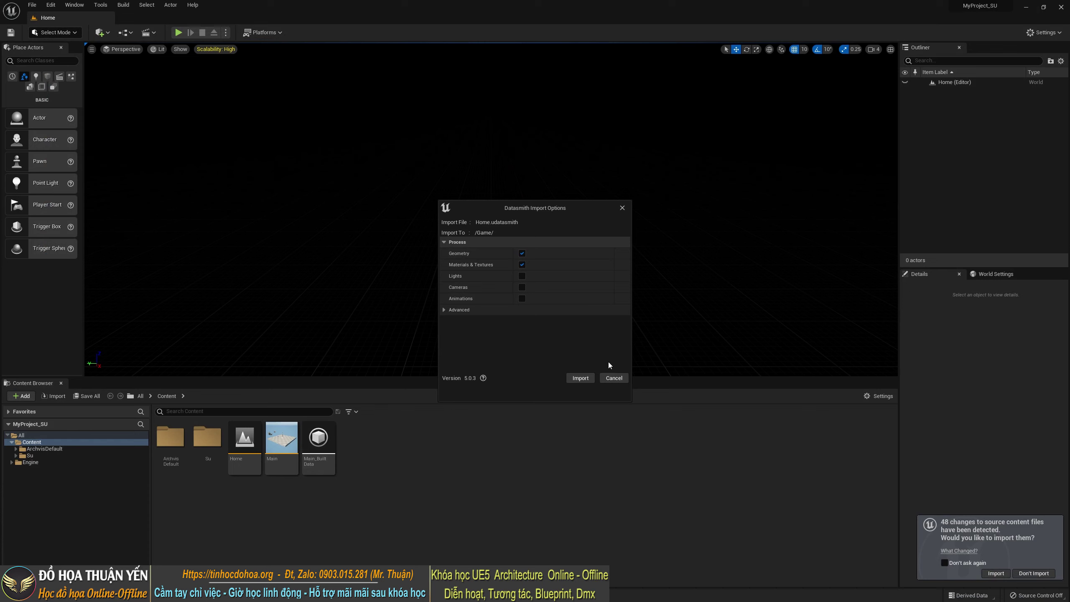
{"action": "left_click", "coordinate": [581, 378]}
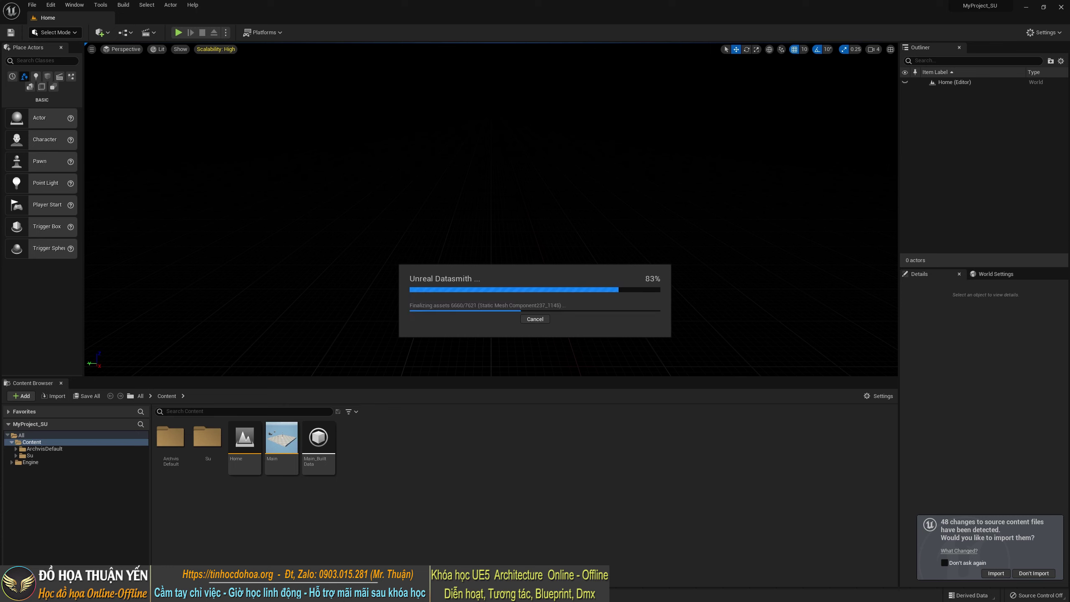
{"action": "scroll", "coordinate": [407, 253], "scroll_direction": "up", "scroll_amount": 5}
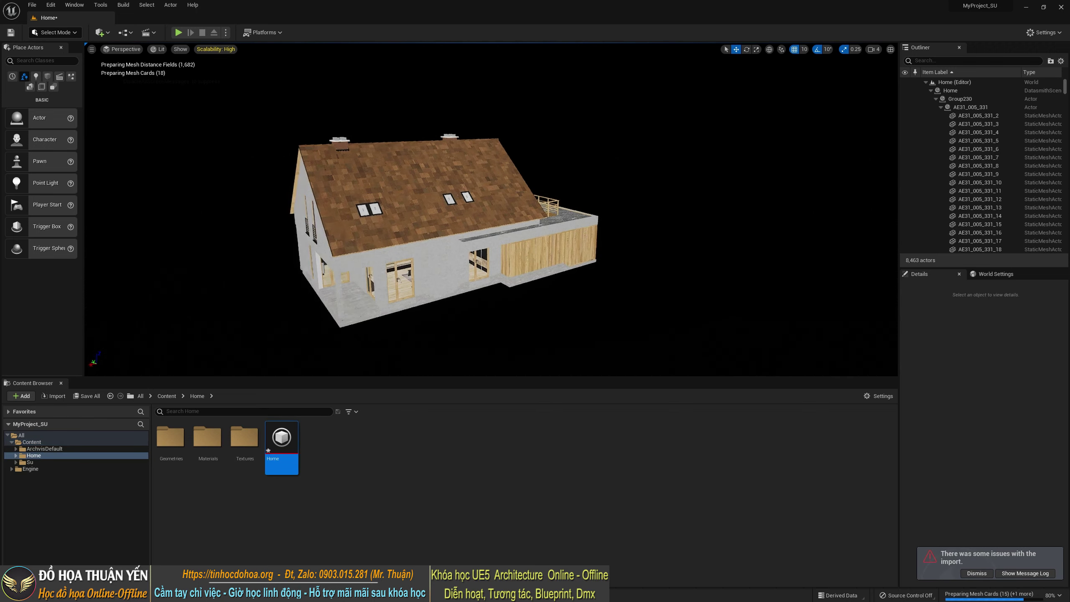
{"action": "right_click_drag", "start_coordinate": [159, 59], "coordinate": [158, 59]}
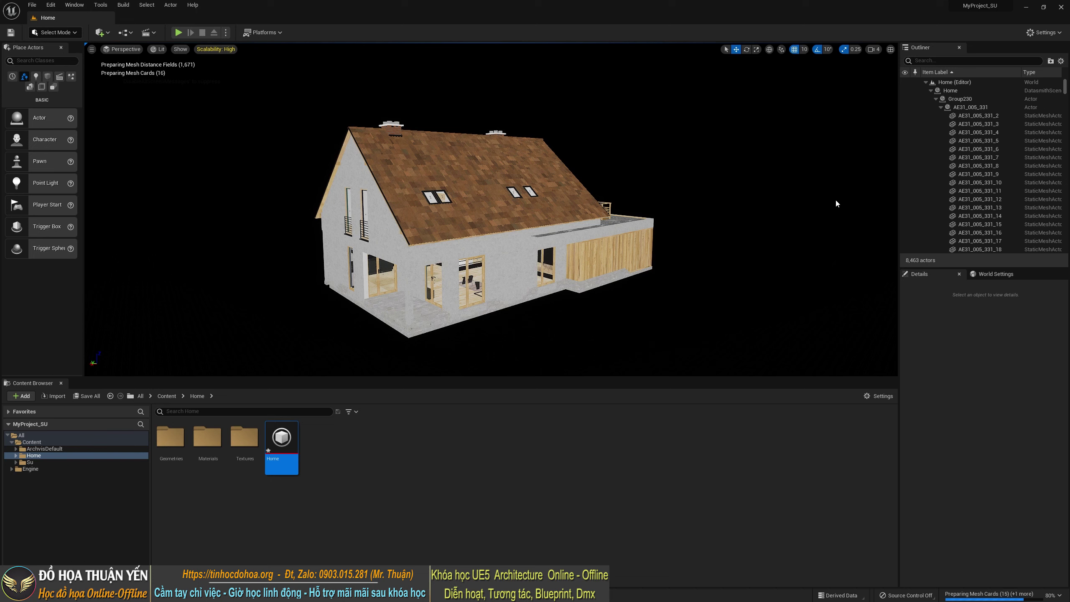
{"action": "mouse_move", "coordinate": [489, 211]}
{"action": "right_mouse_down"}
{"action": "mouse_move", "coordinate": [440, 261]}
{"action": "mouse_move", "coordinate": [455, 248]}
{"action": "mouse_move", "coordinate": [438, 253]}
{"action": "mouse_move", "coordinate": [434, 274]}
{"action": "right_mouse_up"}
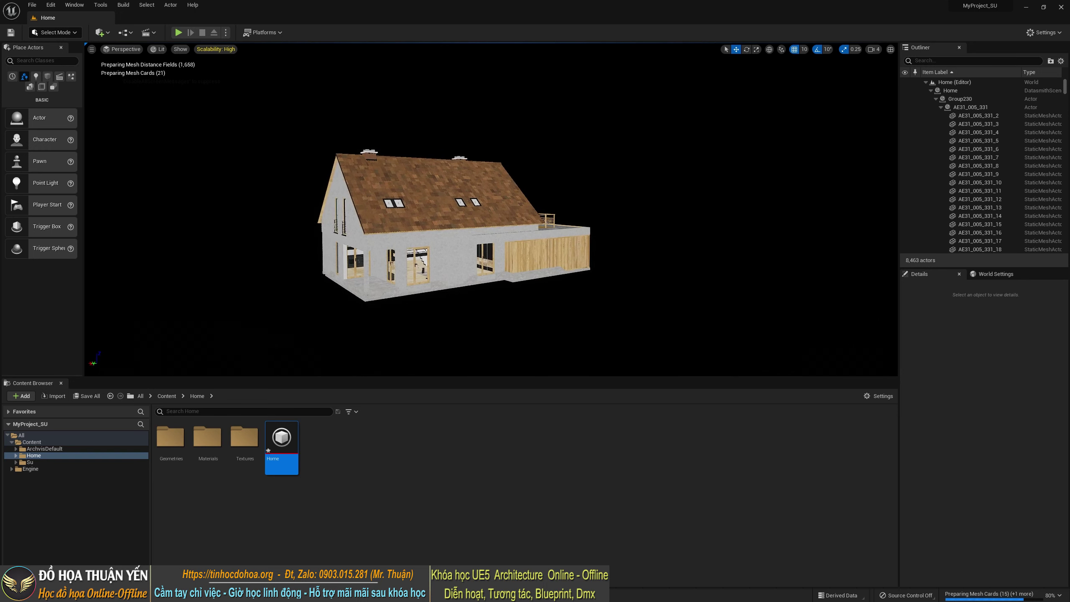
Create a new level from the Empty Level template and save it as LS
{"action": "left_click", "coordinate": [32, 6]}
{"action": "left_click", "coordinate": [66, 26]}
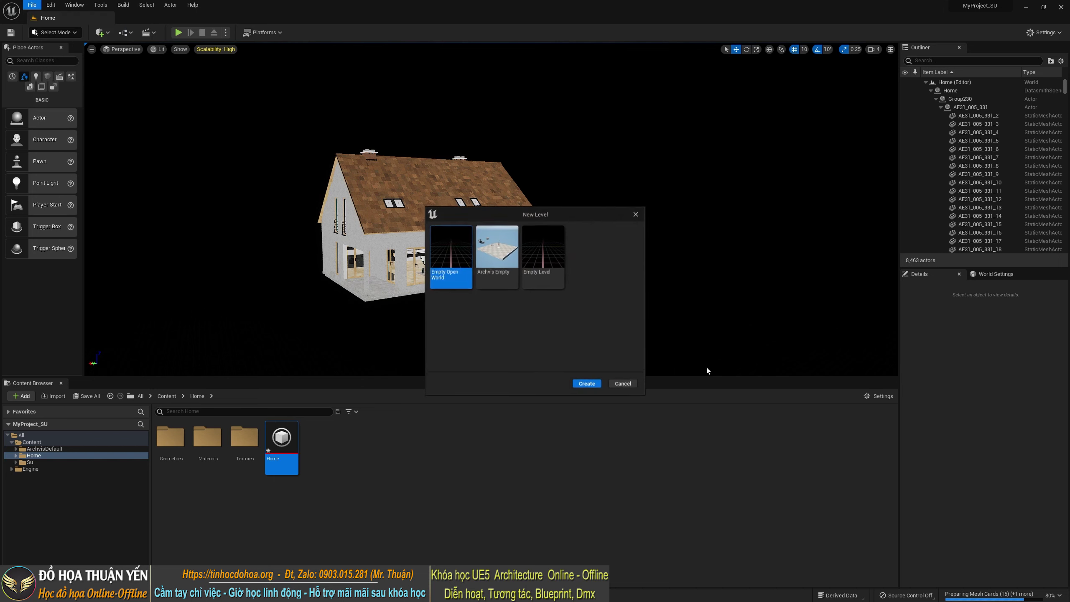
{"action": "left_click", "coordinate": [544, 253]}
{"action": "left_click", "coordinate": [587, 383]}
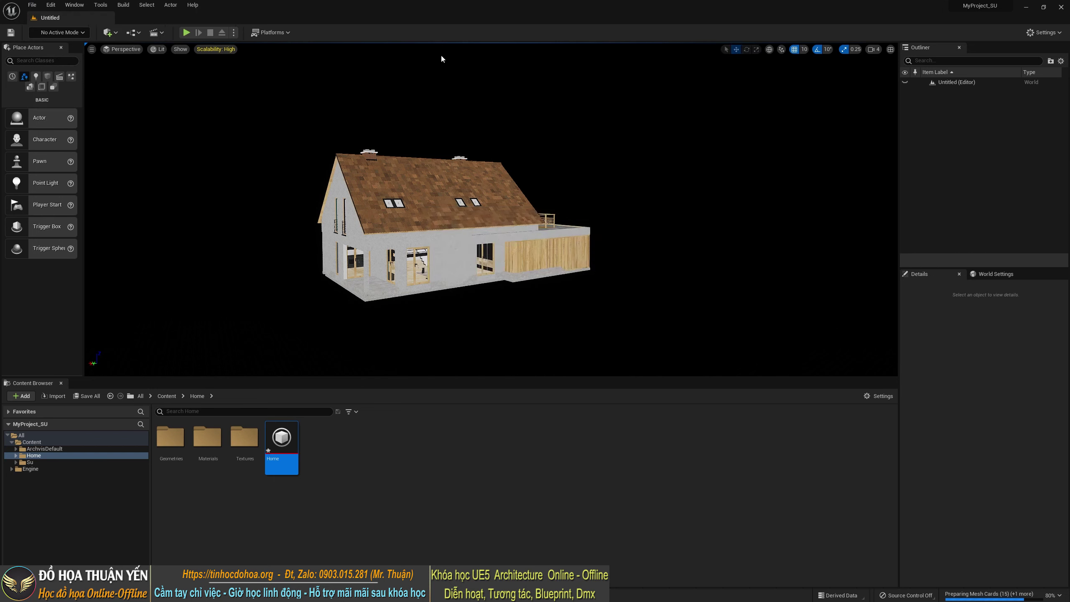
{"action": "key", "text": "ctrl+s"}
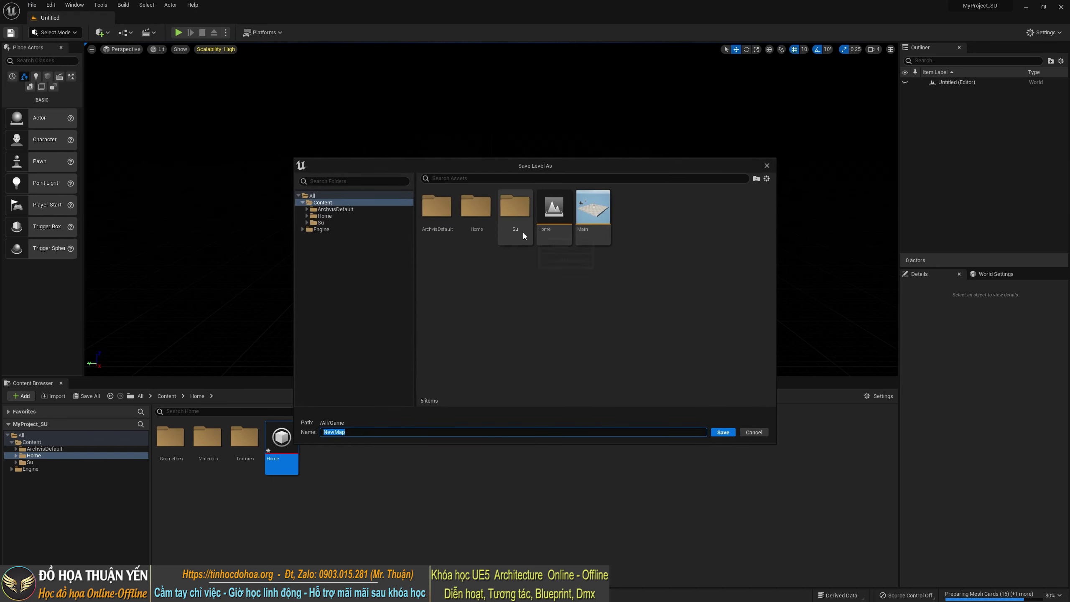
{"action": "type", "text": "LS"}
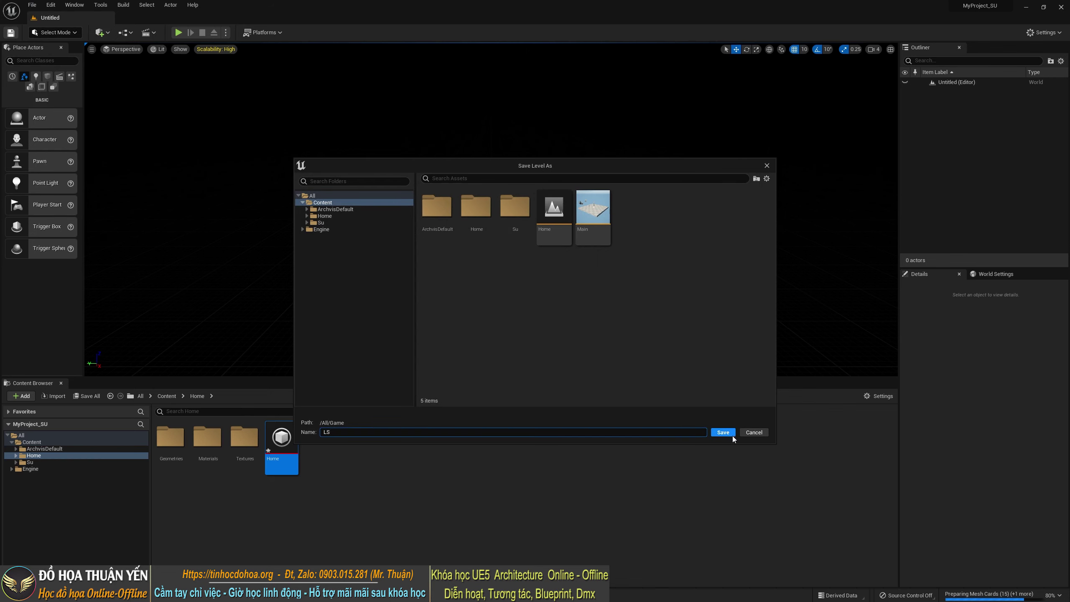
{"action": "left_click", "coordinate": [723, 433]}
Import LS.udatasmith through Quick Add > Datasmith with the default location and options
{"action": "left_click", "coordinate": [108, 34]}
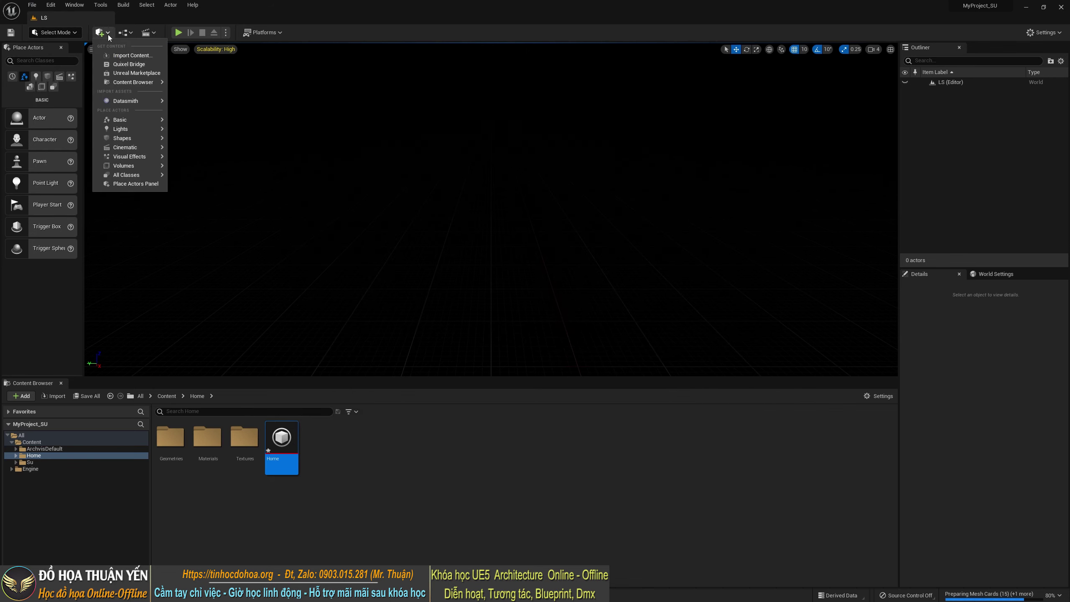
{"action": "mouse_move", "coordinate": [126, 101]}
{"action": "left_click", "coordinate": [205, 114]}
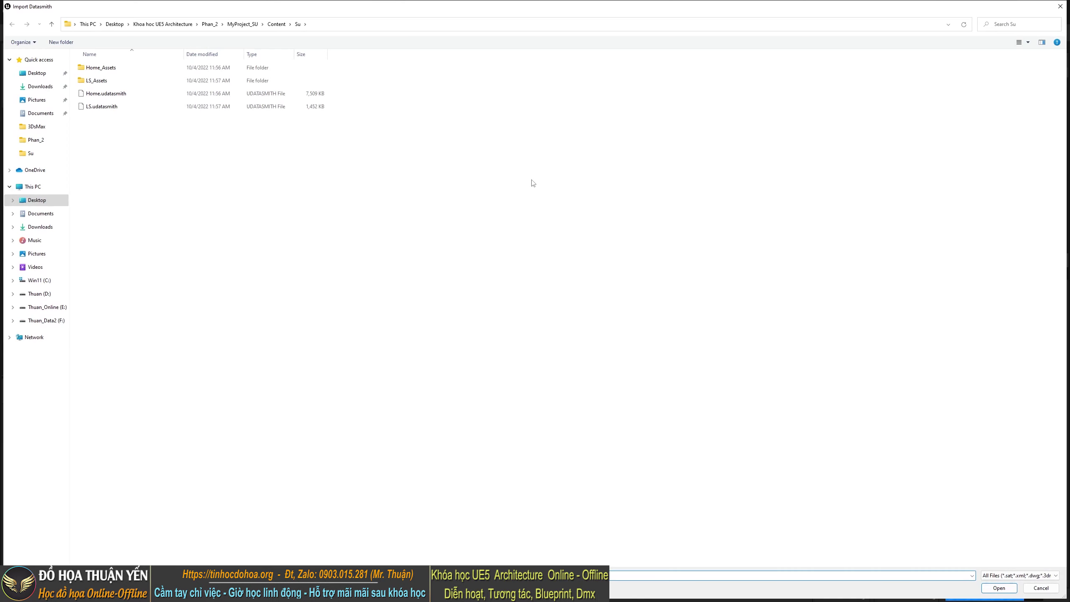
{"action": "double_click", "coordinate": [101, 106]}
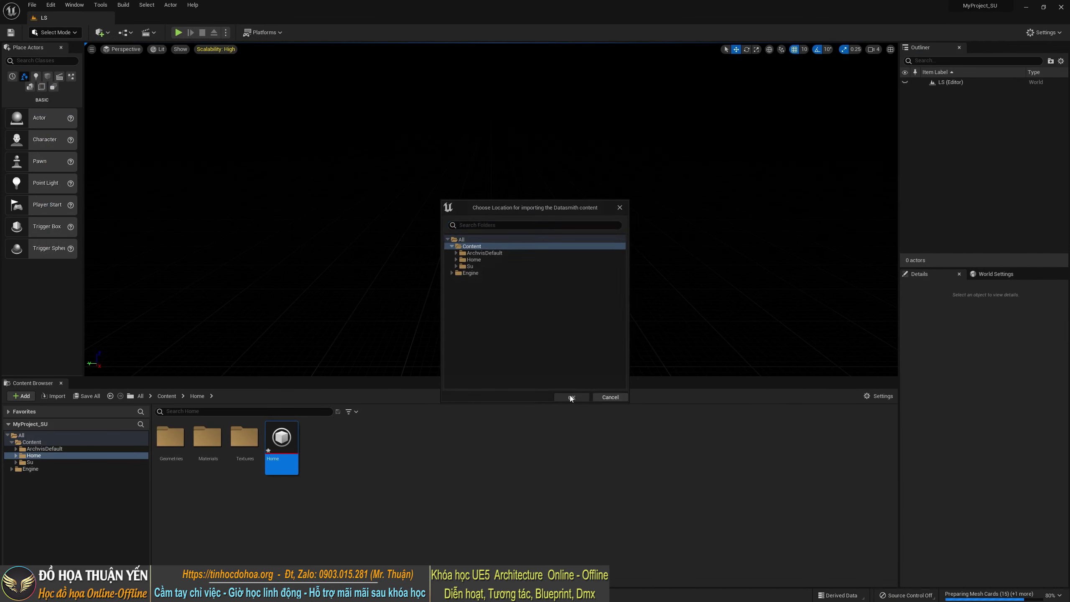
{"action": "left_click", "coordinate": [571, 397]}
{"action": "left_click", "coordinate": [581, 378]}
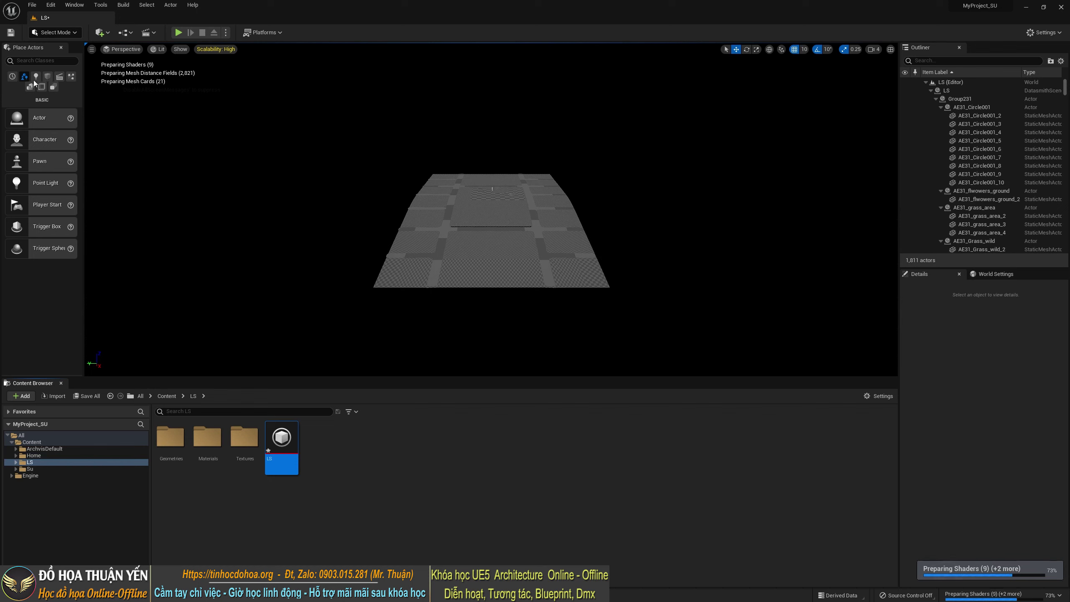
Save the LS level, then create an empty level and save it as Project
{"action": "left_click", "coordinate": [10, 33]}
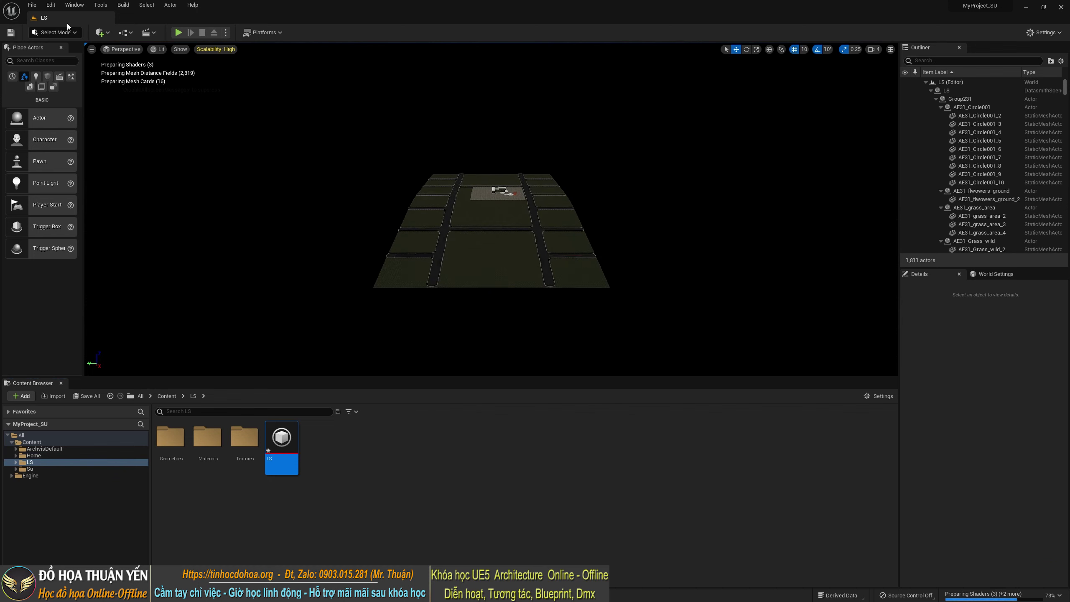
{"action": "left_click", "coordinate": [32, 5]}
{"action": "left_click", "coordinate": [126, 27]}
{"action": "double_click", "coordinate": [543, 249]}
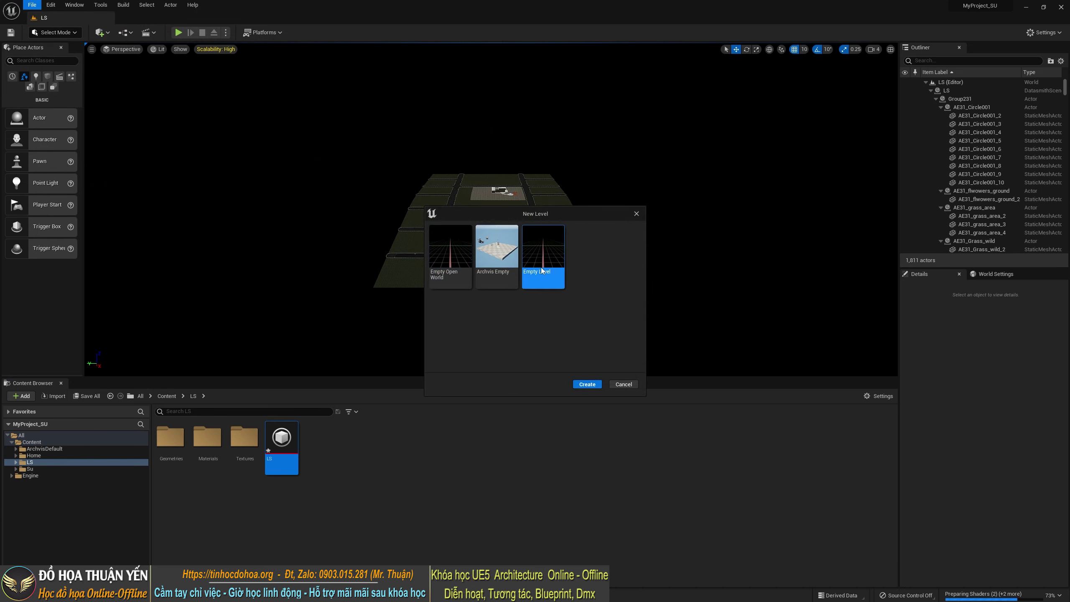
{"action": "left_click", "coordinate": [10, 33]}
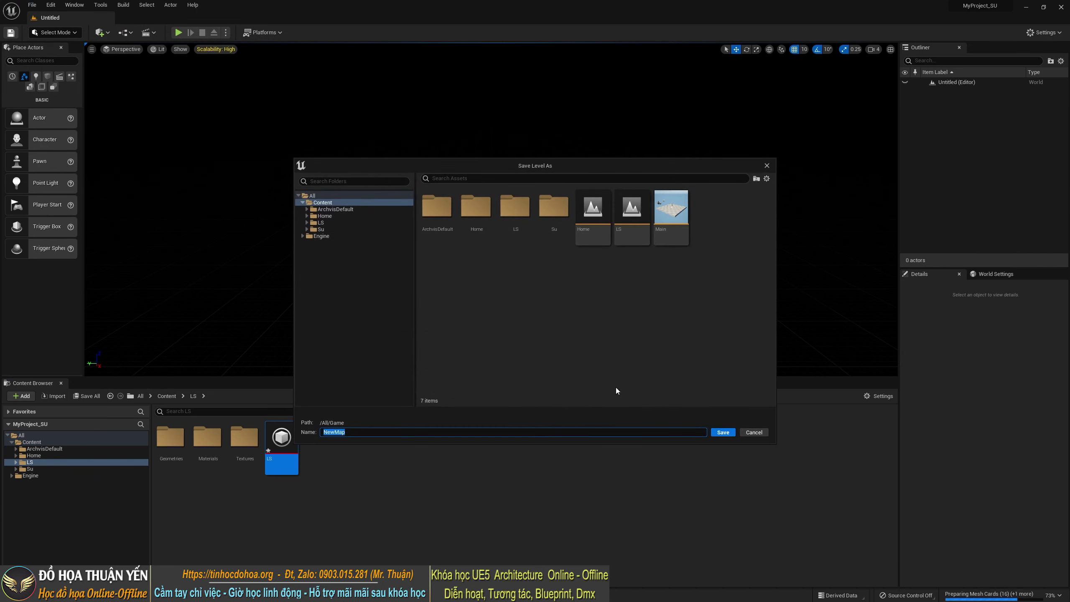
{"action": "type", "text": "Project"}
{"action": "left_click", "coordinate": [723, 433]}
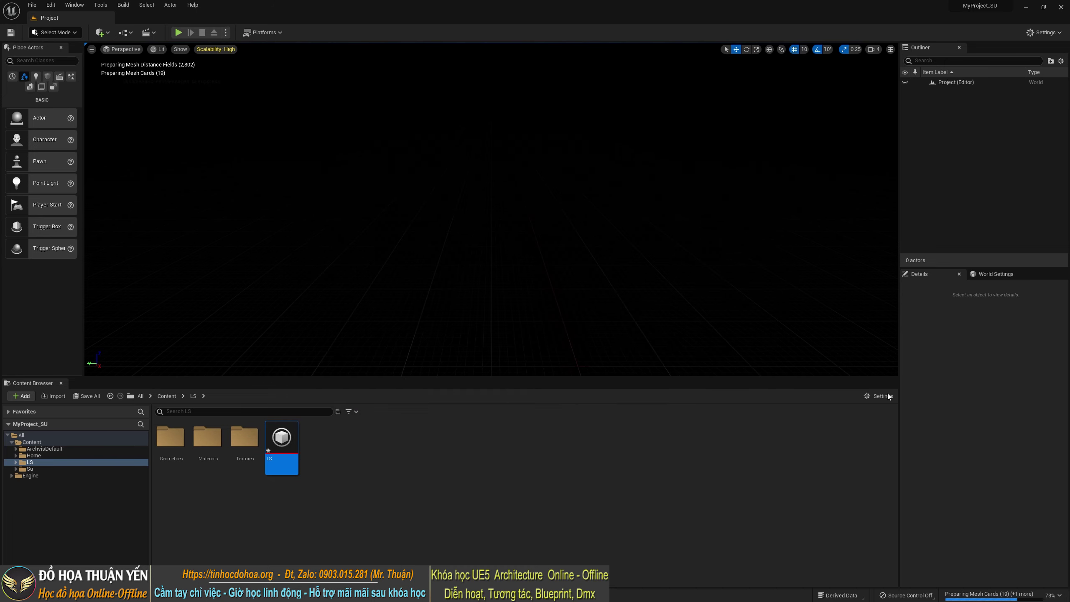
Open the Levels window and add the existing Home and LS levels as sublevels
{"action": "left_click", "coordinate": [74, 4]}
{"action": "left_click", "coordinate": [135, 93]}
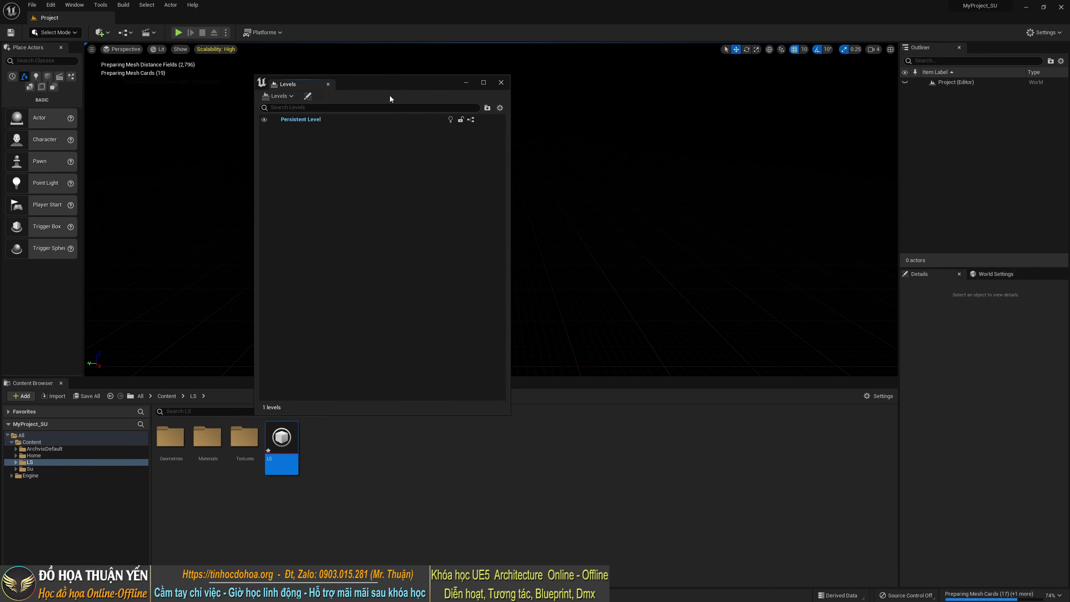
{"action": "left_click", "coordinate": [271, 96]}
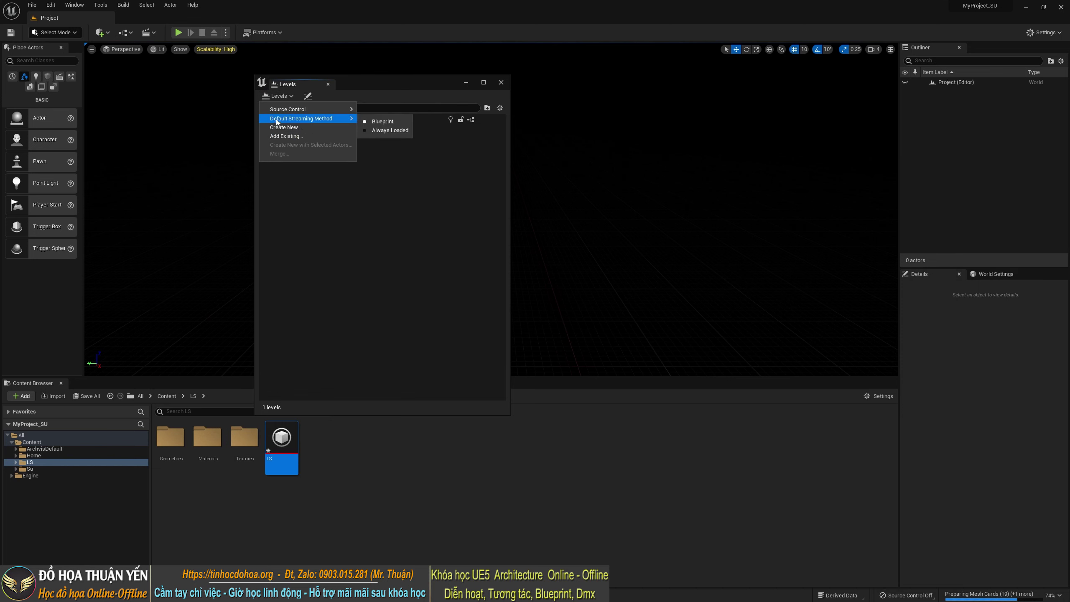
{"action": "left_click", "coordinate": [282, 136]}
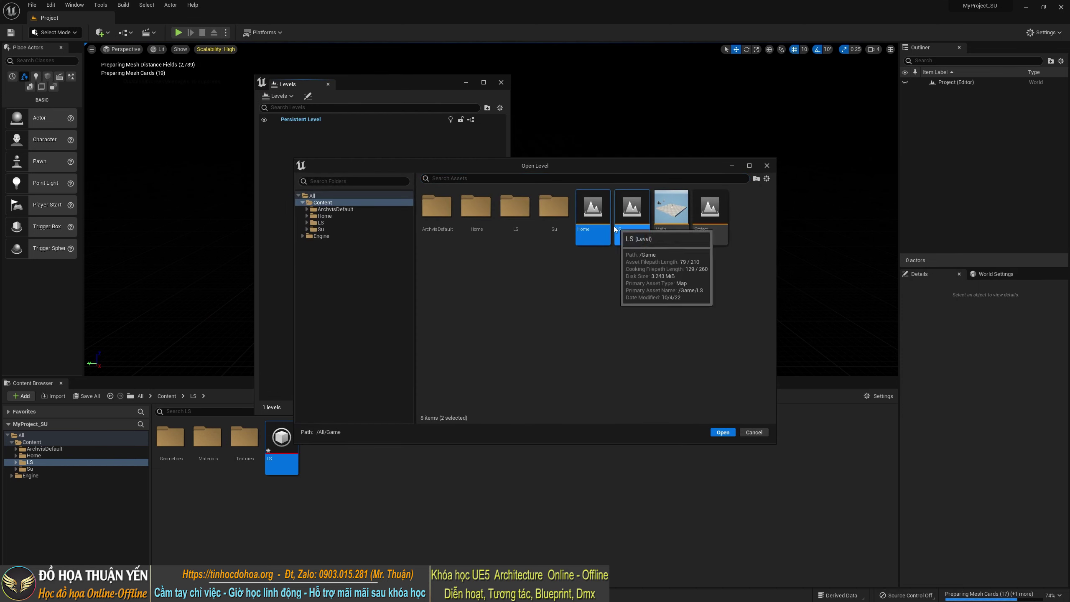
{"action": "left_click", "coordinate": [721, 433]}
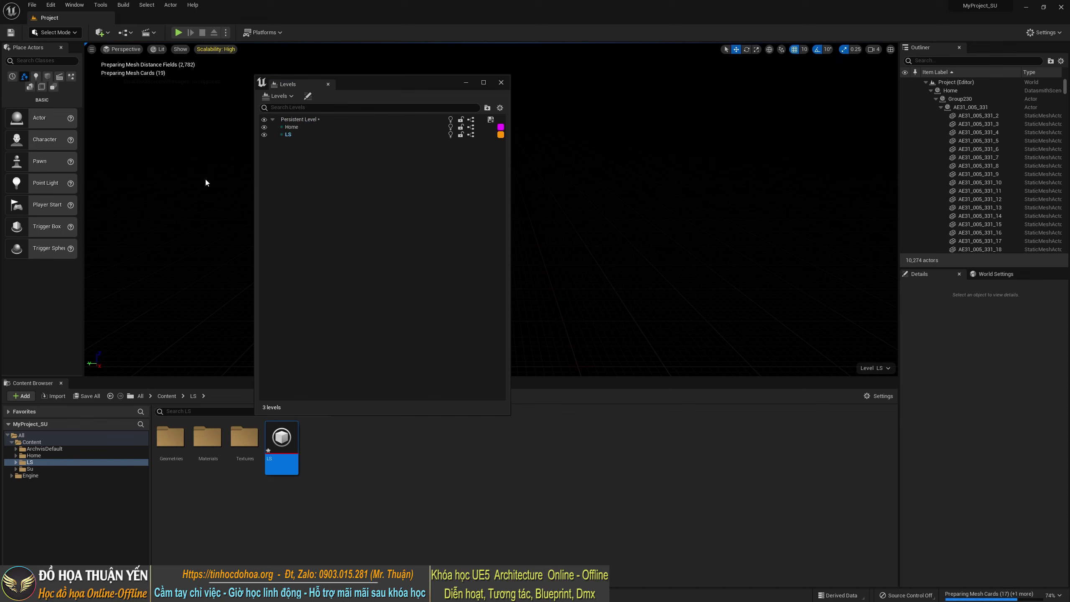
Set the Home and LS sublevels to Always Loaded streaming and save both levels
{"action": "left_click_drag", "start_coordinate": [416, 90], "coordinate": [607, 156]}
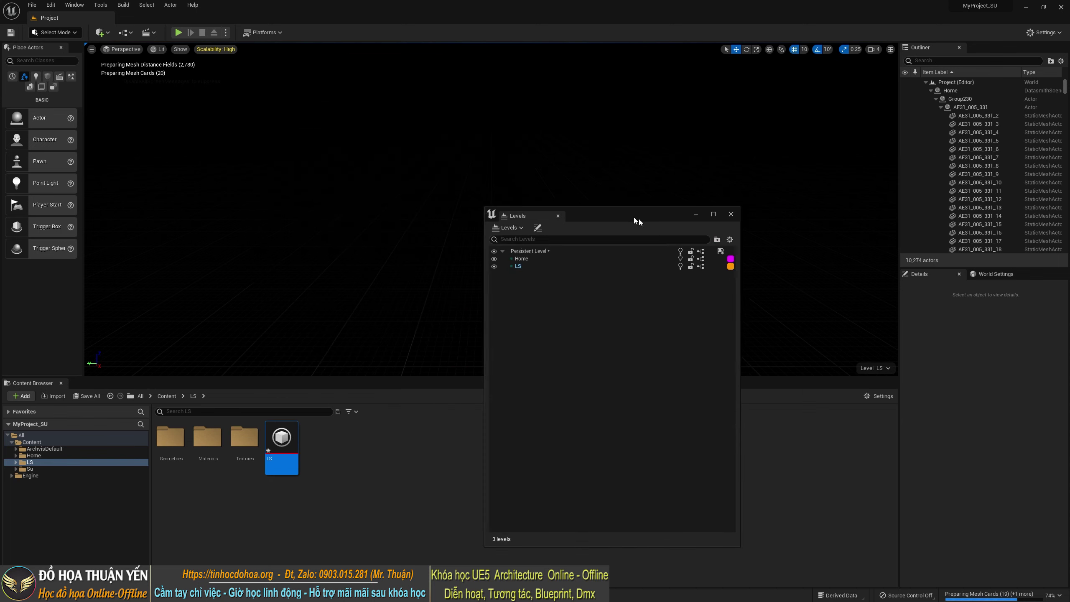
{"action": "left_click", "coordinate": [512, 193]}
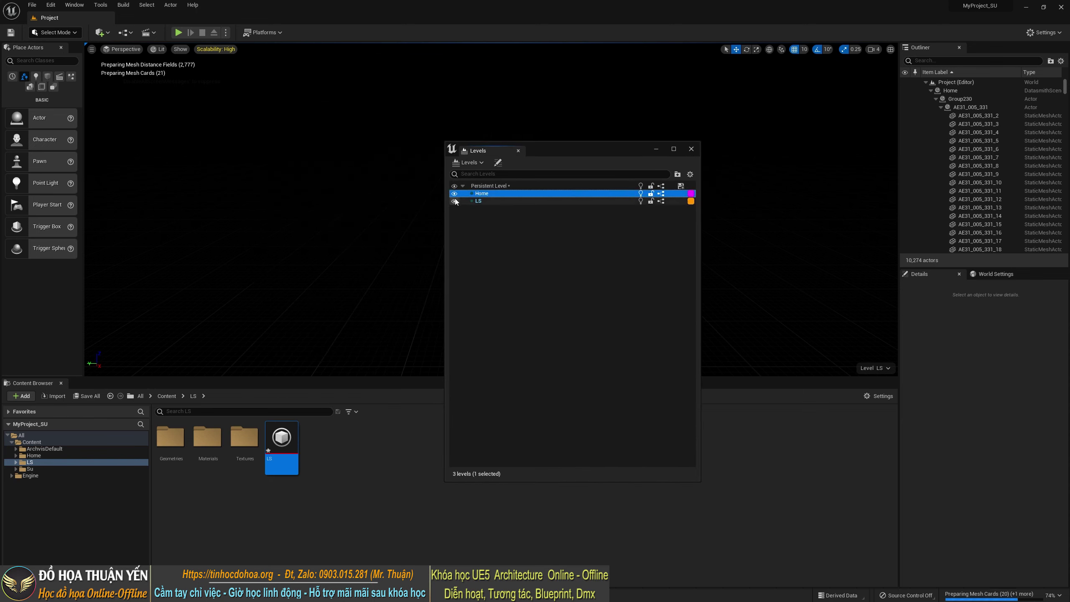
{"action": "left_click", "coordinate": [503, 201], "text": "shift"}
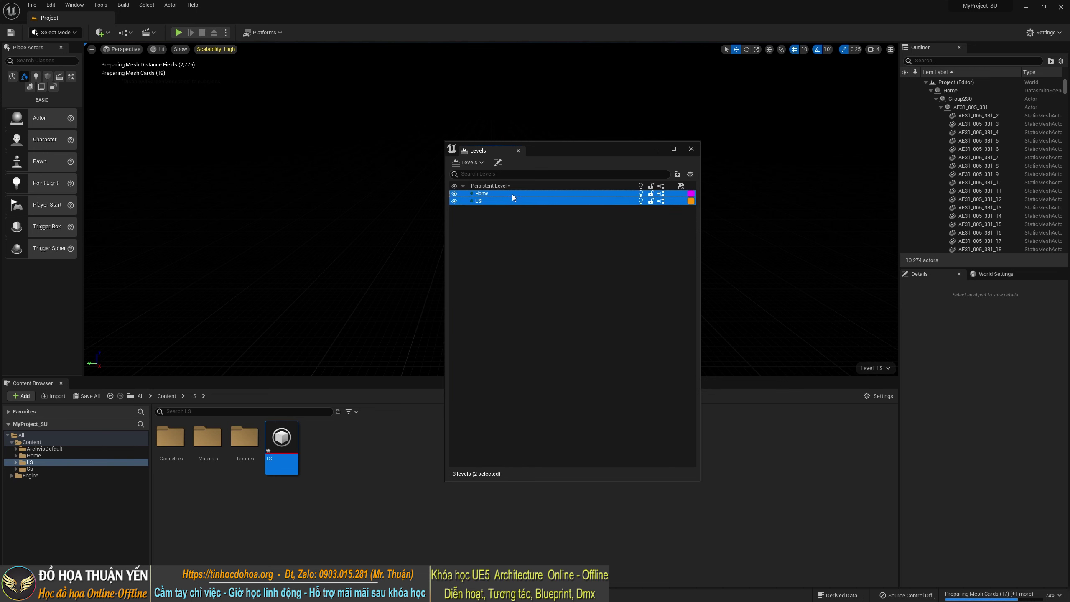
{"action": "right_click", "coordinate": [513, 197]}
{"action": "mouse_move", "coordinate": [556, 239]}
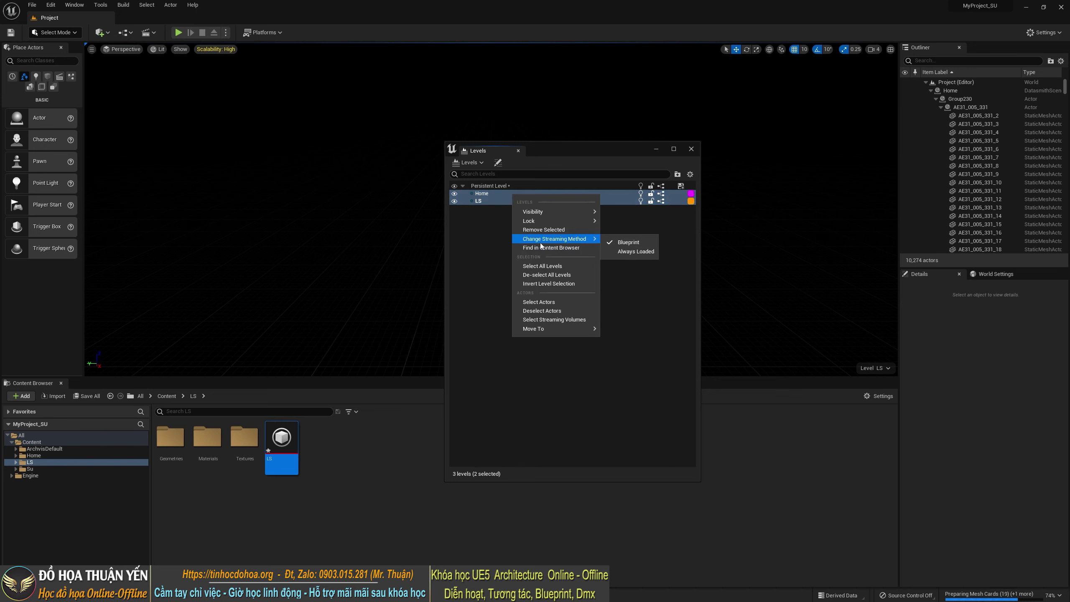
{"action": "left_click", "coordinate": [637, 251]}
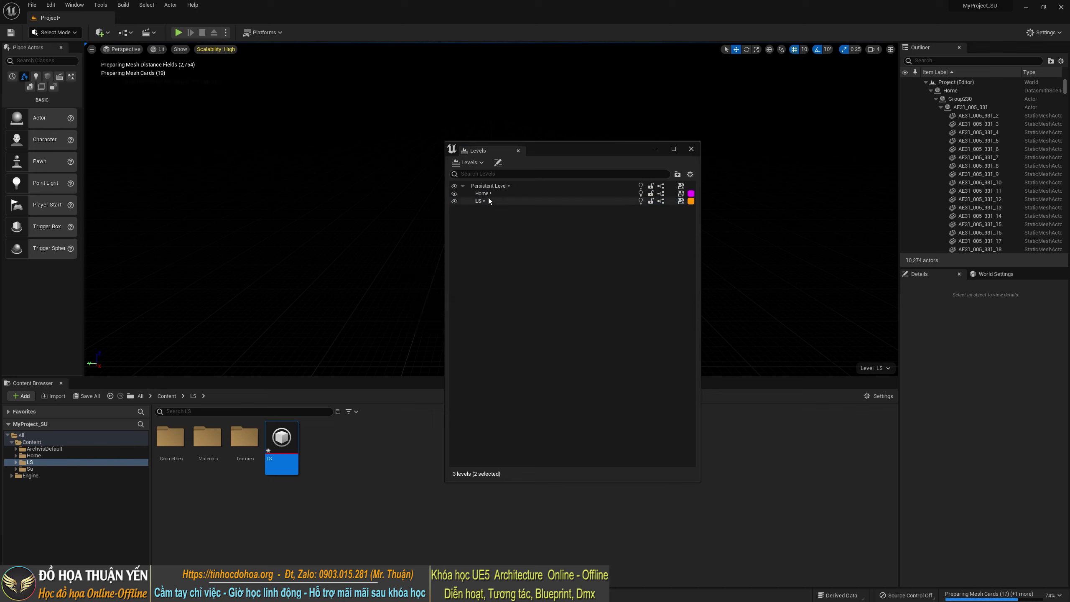
{"action": "left_click", "coordinate": [681, 202]}
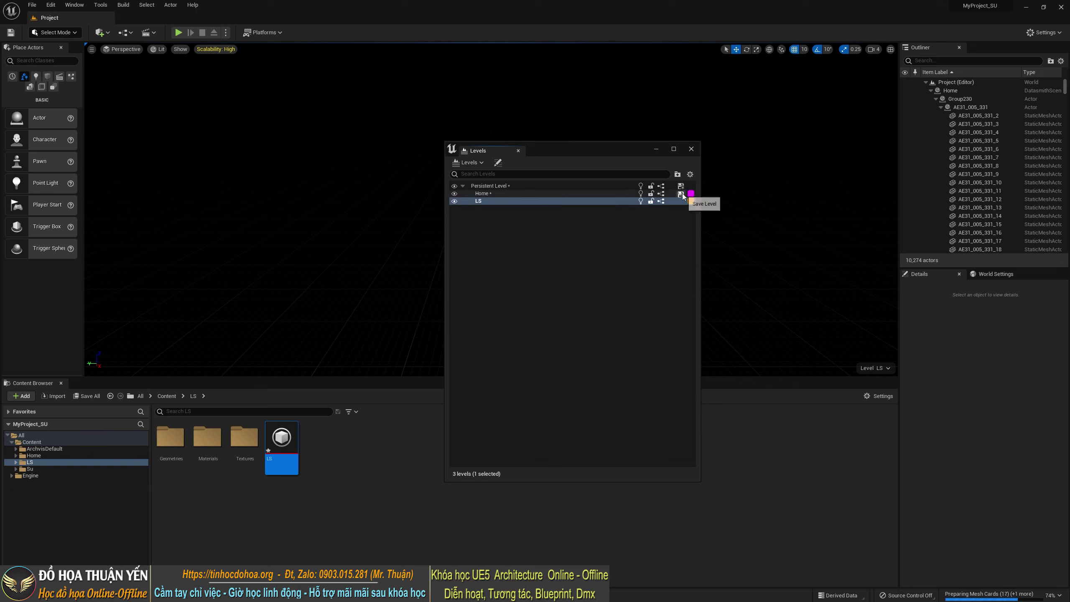
{"action": "left_click", "coordinate": [682, 194]}
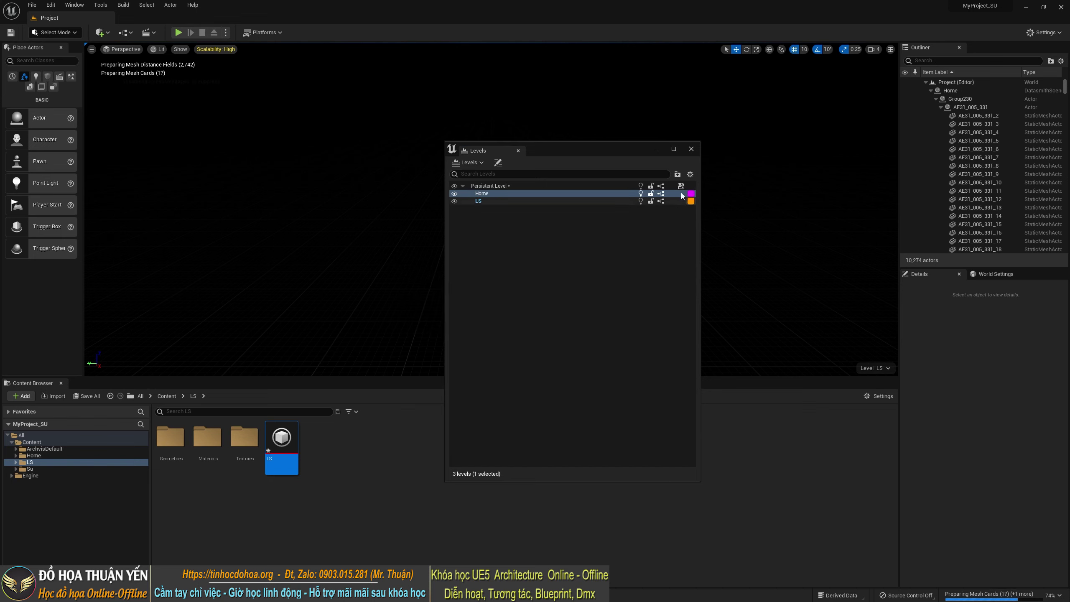
Close the Levels window and switch the viewport to Unlit shading
{"action": "left_click", "coordinate": [691, 149]}
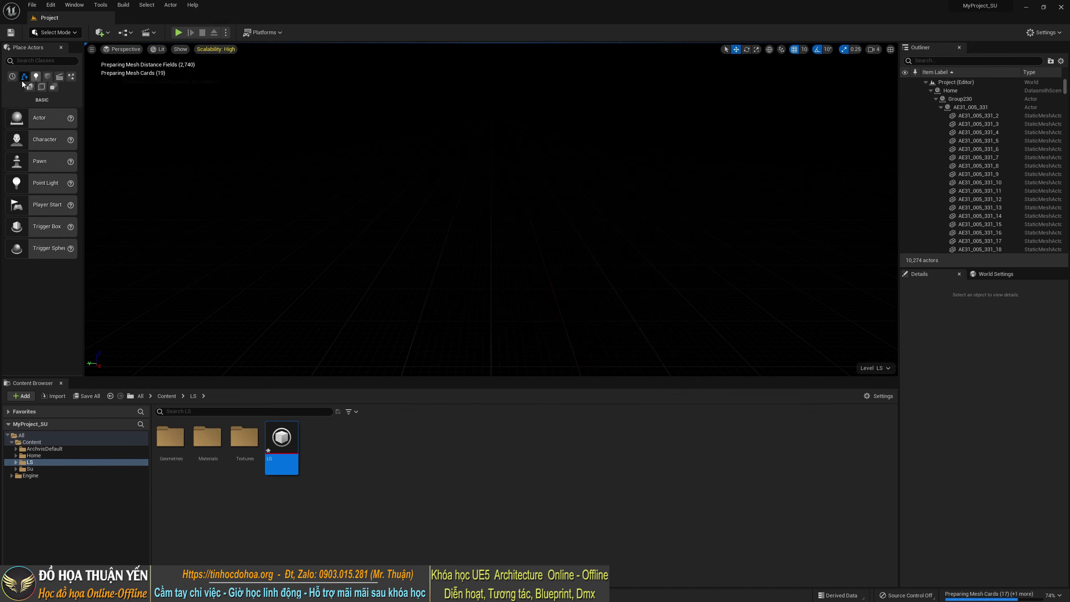
{"action": "left_click", "coordinate": [160, 49]}
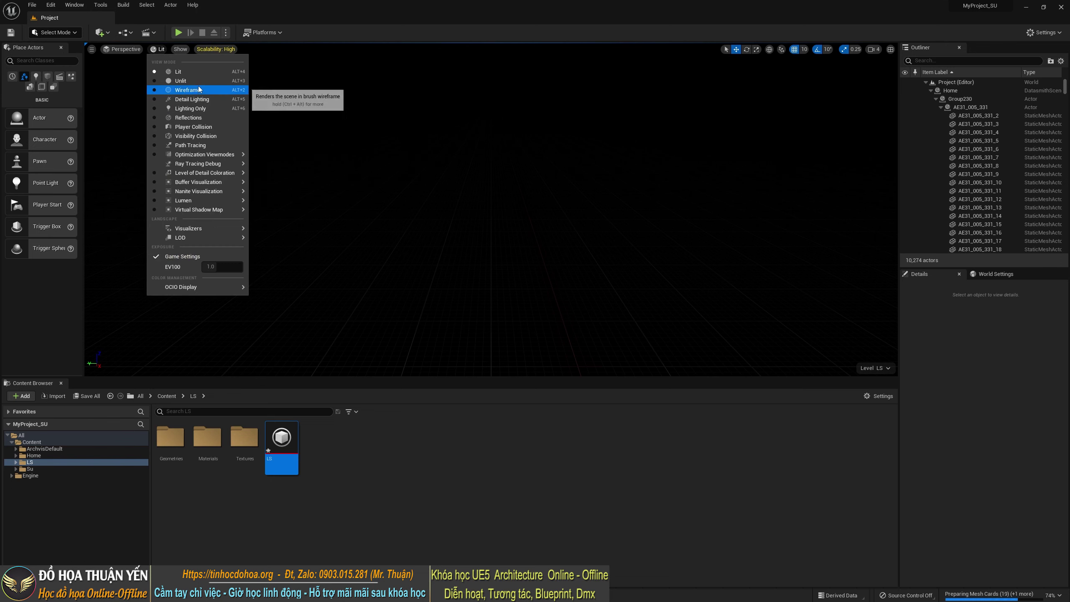
{"action": "left_click", "coordinate": [173, 90]}
{"action": "right_click_drag", "start_coordinate": [491, 209], "coordinate": [491, 209]}
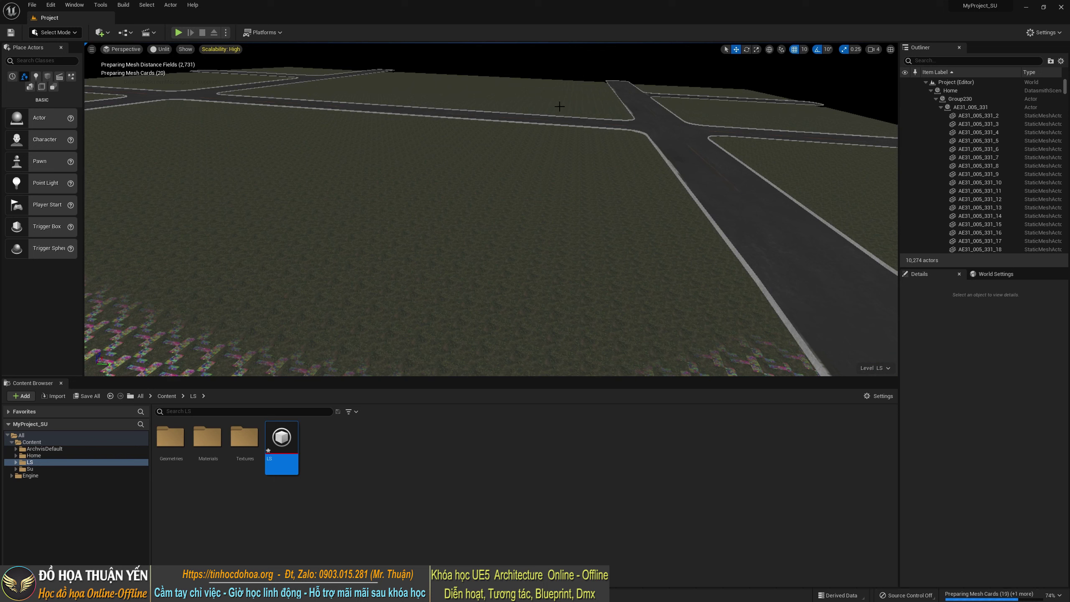
Search Place Actors for HDRI and place an HDRIBackdrop in the scene
{"action": "left_click", "coordinate": [64, 60]}
{"action": "type", "text": "Hdri"}
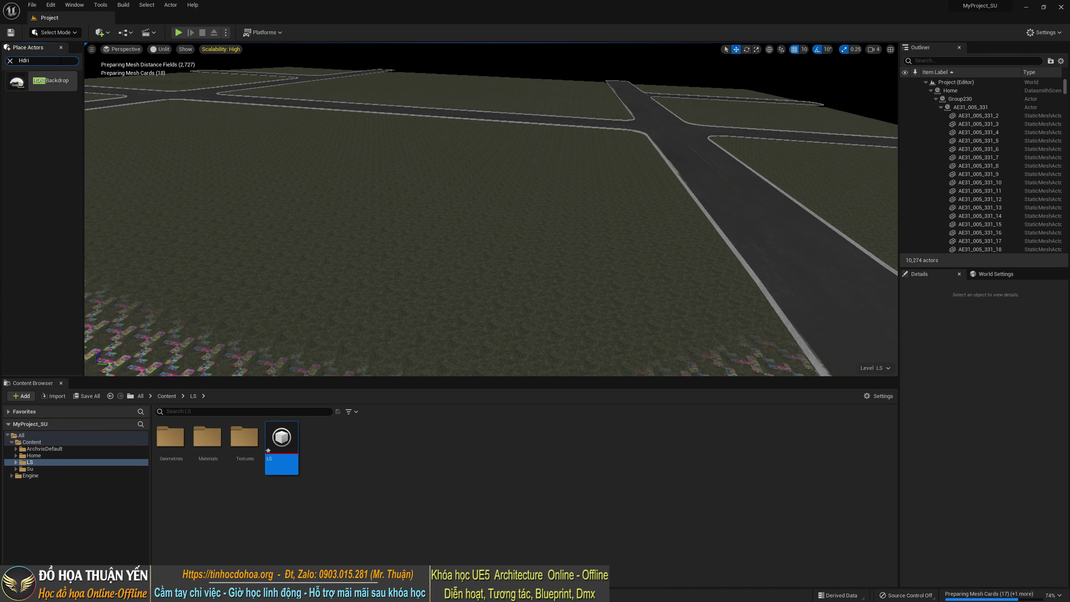
{"action": "left_click_drag", "start_coordinate": [50, 80], "coordinate": [244, 182]}
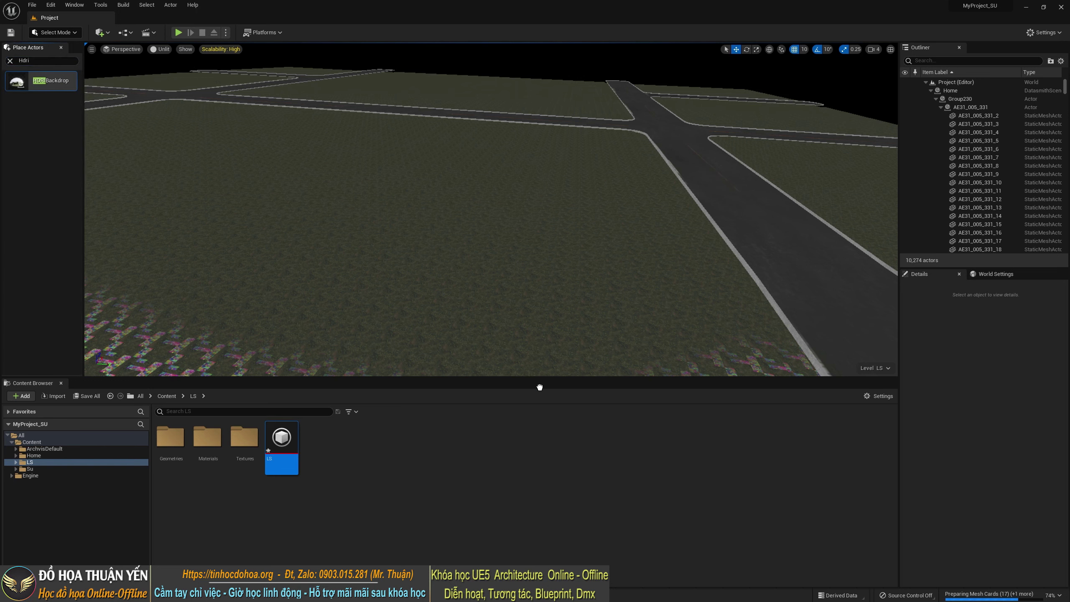
{"action": "left_click_drag", "start_coordinate": [237, 223], "coordinate": [237, 222]}
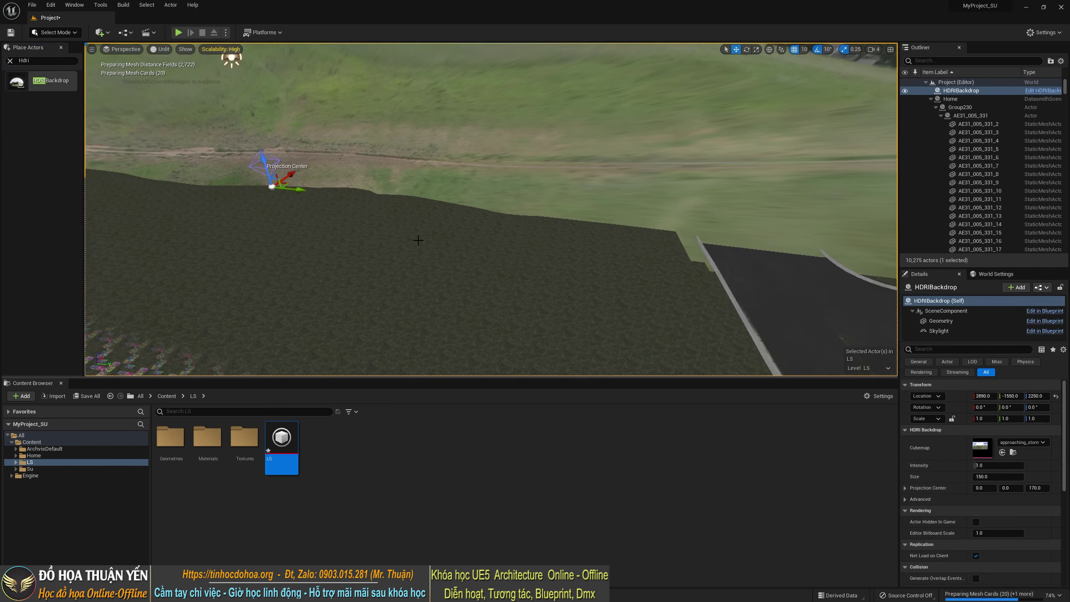
{"action": "right_click_drag", "start_coordinate": [420, 236], "coordinate": [473, 252]}
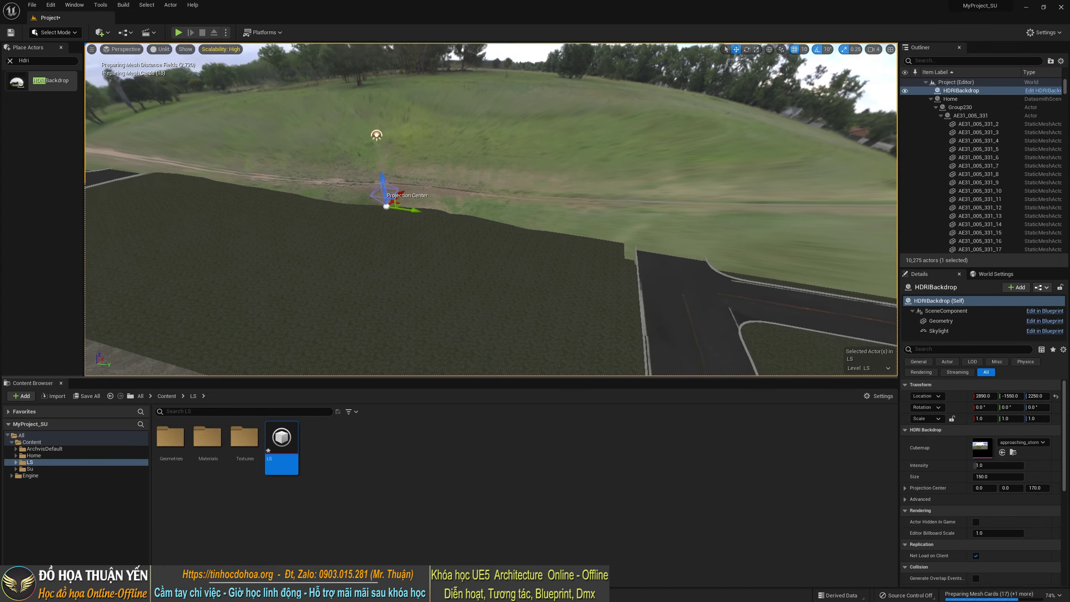
Lower the HDRI backdrop to Z 120 and start playing the level
{"action": "left_click_drag", "start_coordinate": [398, 182], "coordinate": [453, 324]}
{"action": "mouse_move", "coordinate": [452, 325]}
{"action": "right_mouse_down"}
{"action": "mouse_move", "coordinate": [422, 295]}
{"action": "mouse_move", "coordinate": [439, 291]}
{"action": "right_mouse_up"}
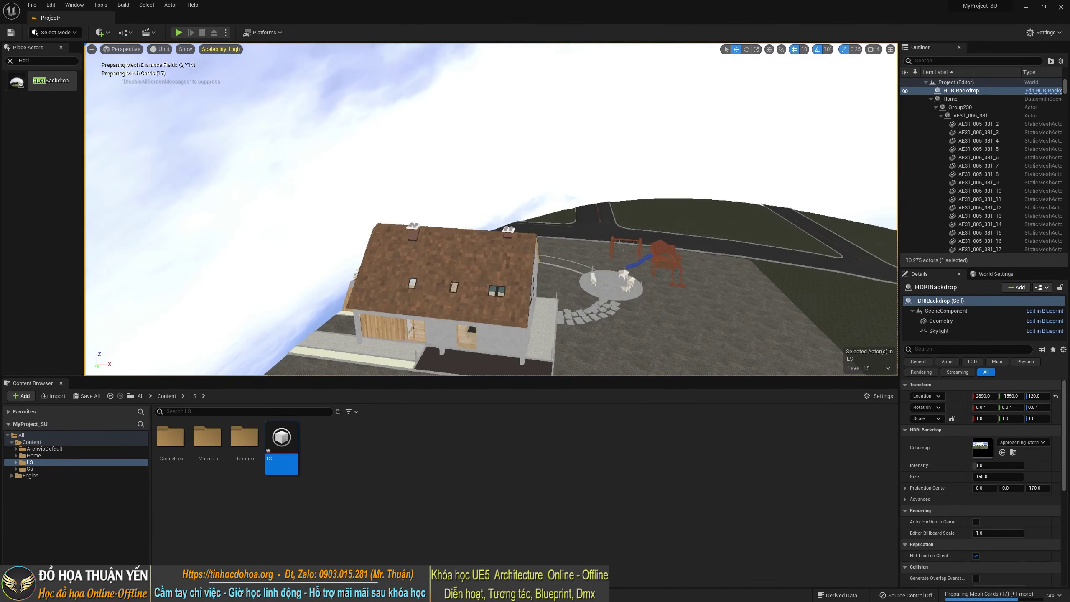
{"action": "scroll", "coordinate": [418, 249], "scroll_direction": "up", "scroll_amount": 1}
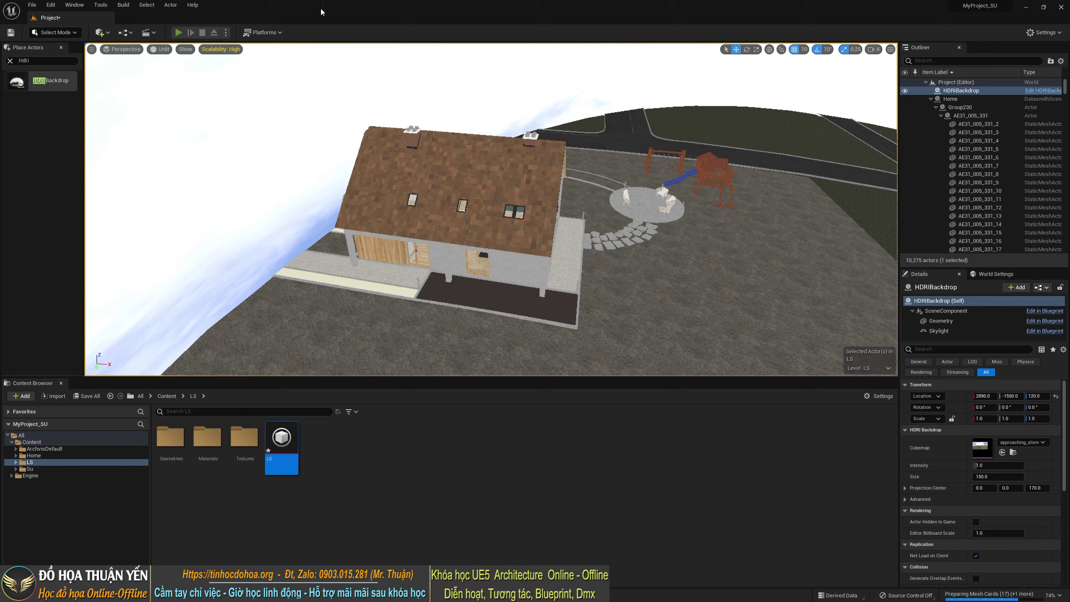
{"action": "left_click", "coordinate": [178, 33]}
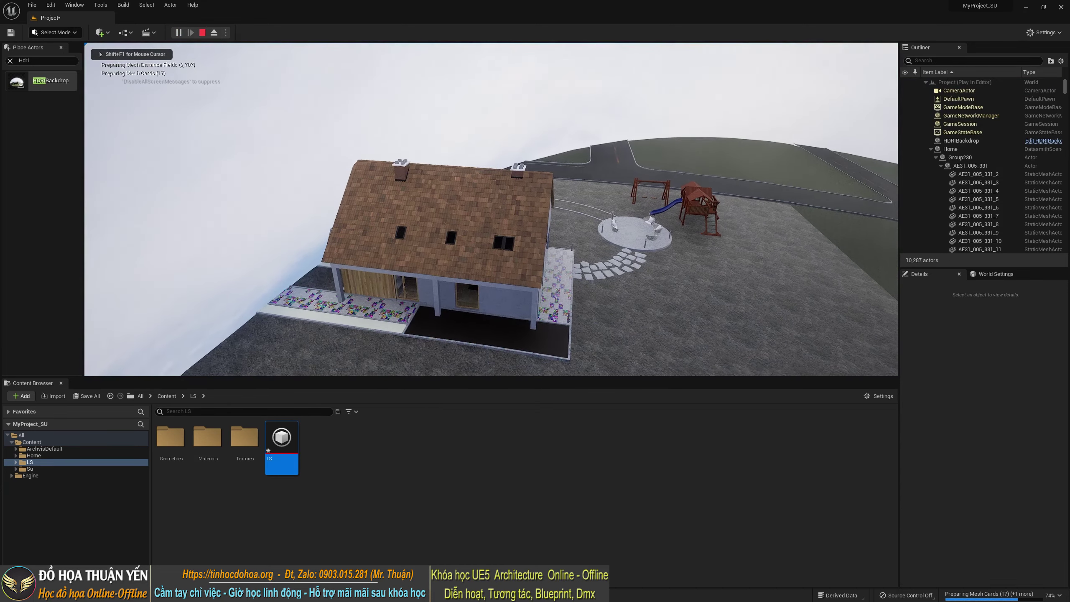
Walk up to the house's porch door in play mode using WASD
{"action": "key", "text": "w"}
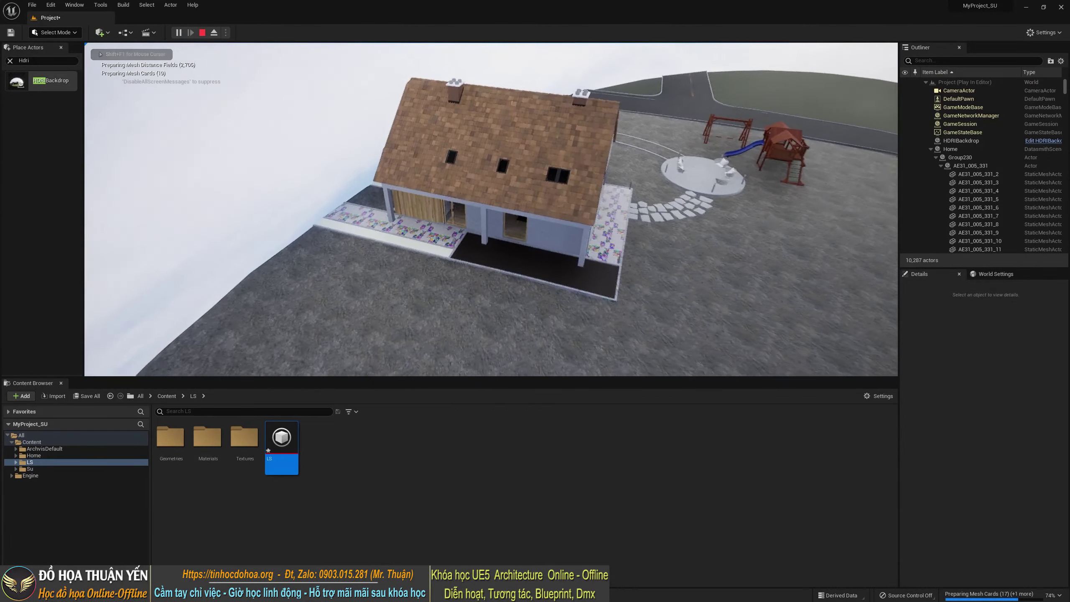
{"action": "key", "text": "w"}
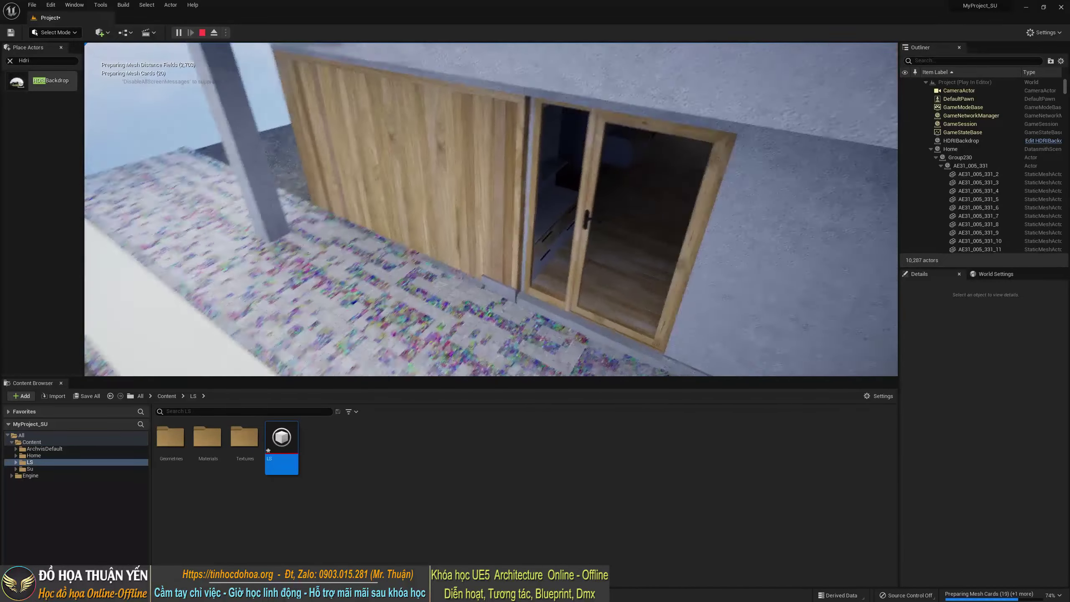
{"action": "key", "text": "w"}
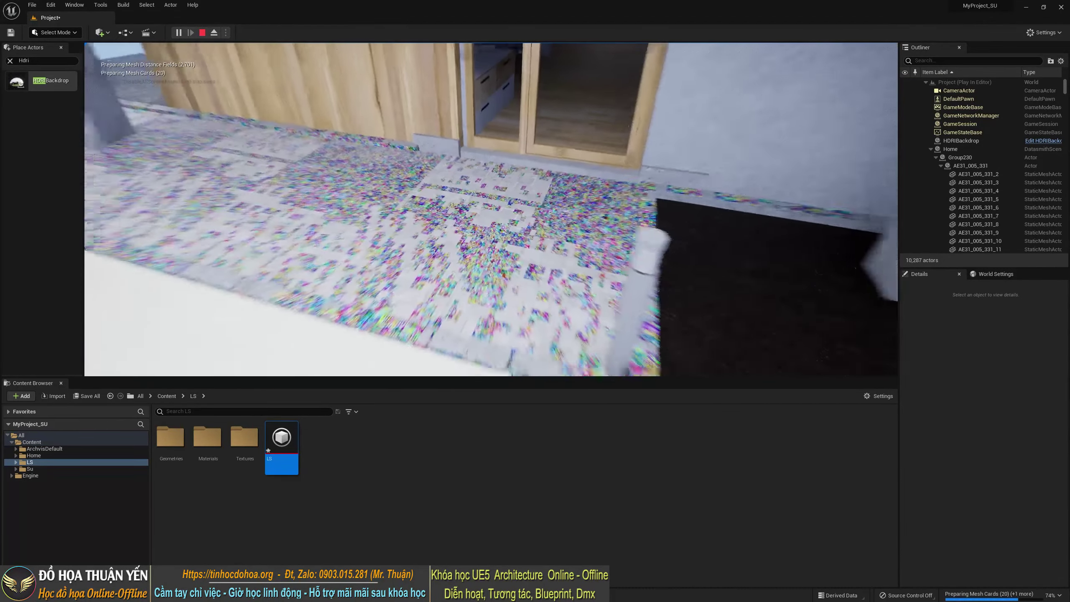
{"action": "key", "text": "a"}
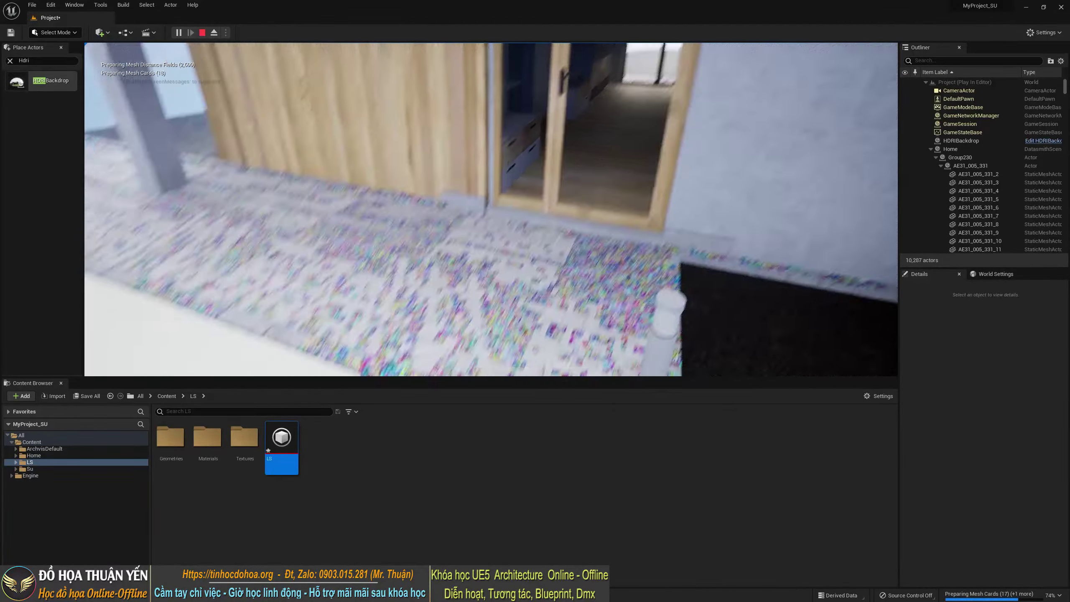
{"action": "key", "text": "d"}
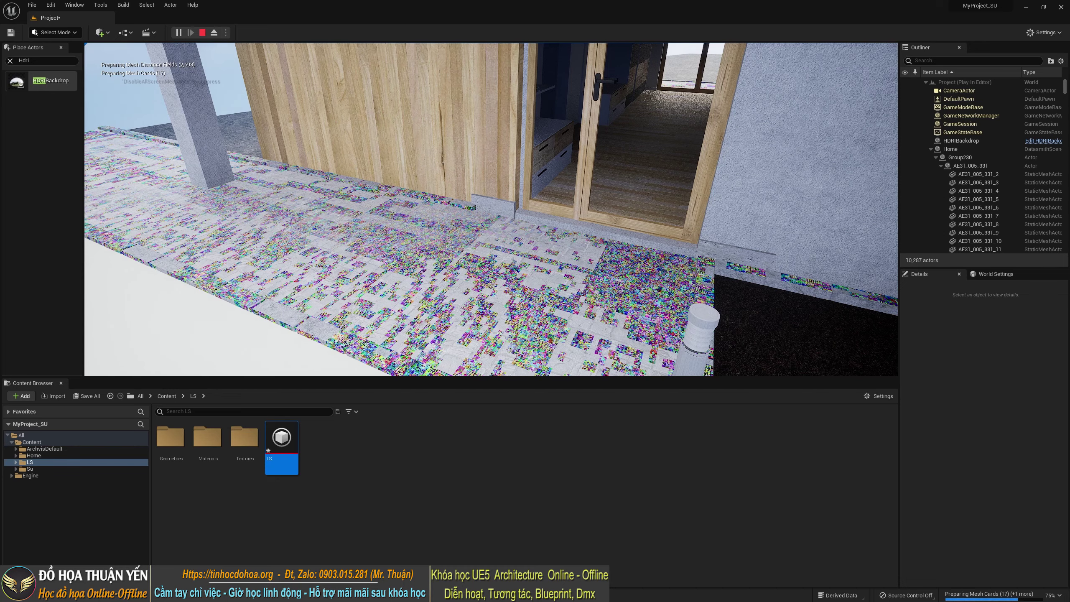
{"action": "key", "text": "a"}
{"action": "key", "text": "w"}
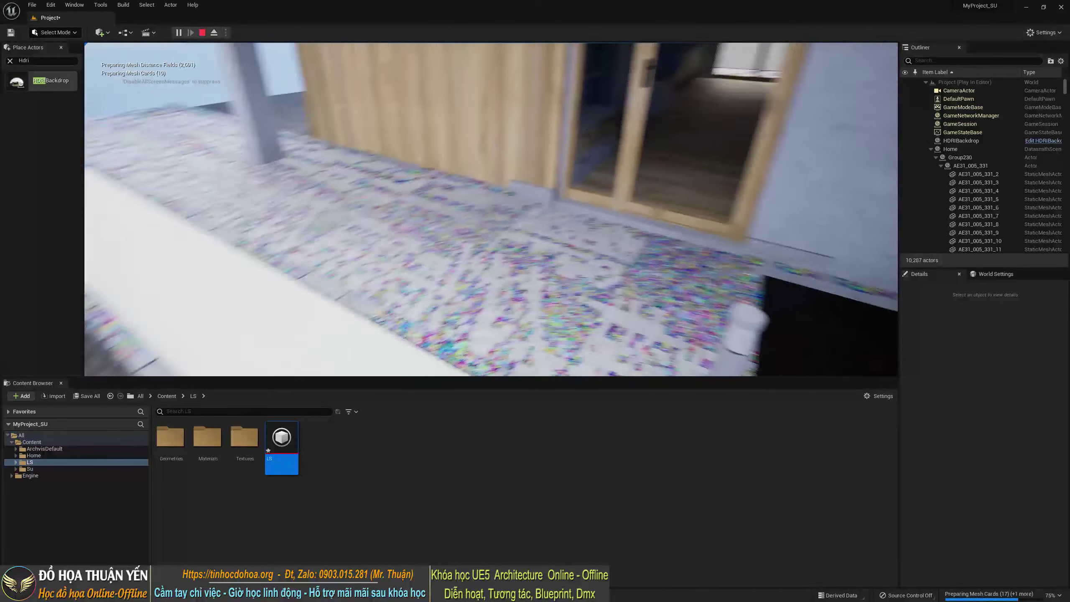
Stop the play session and close the Unreal editor
{"action": "key", "text": "shift+F1"}
{"action": "left_click", "coordinate": [489, 261]}
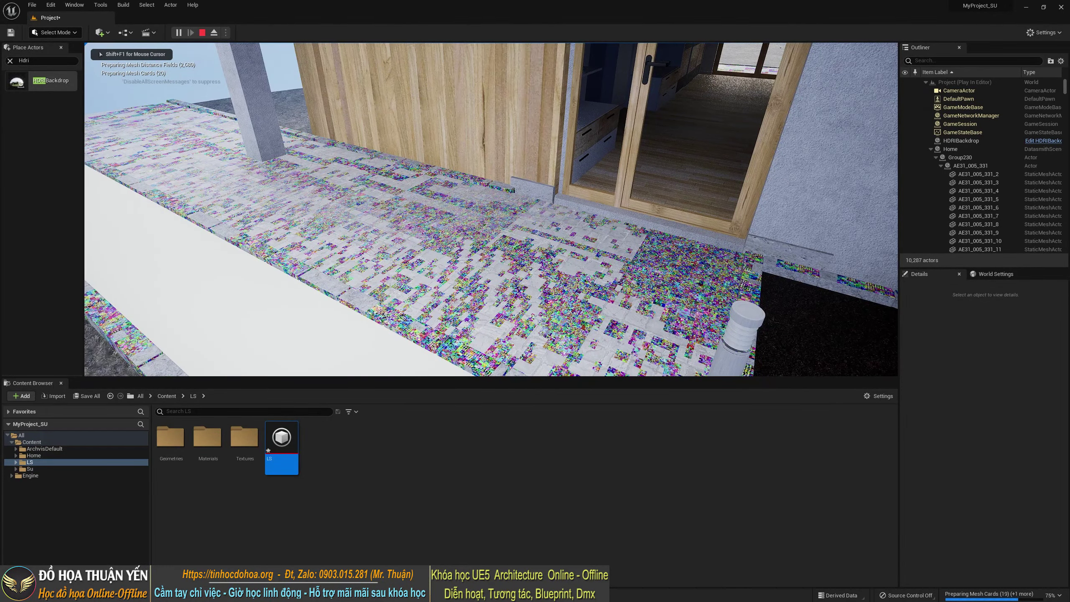
{"action": "key", "text": "Escape"}
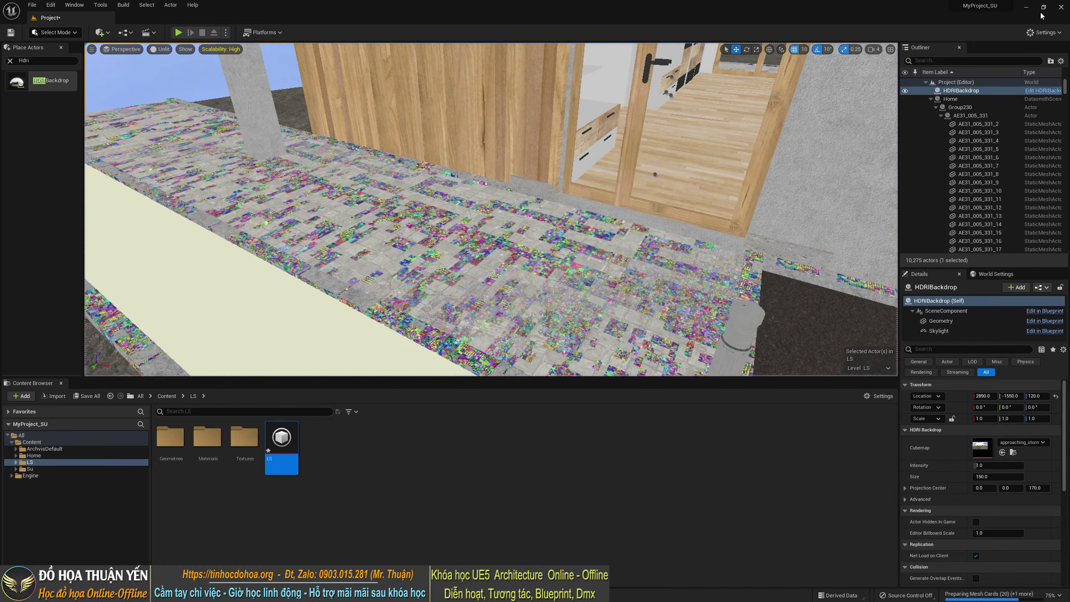
{"action": "left_click", "coordinate": [1061, 7]}
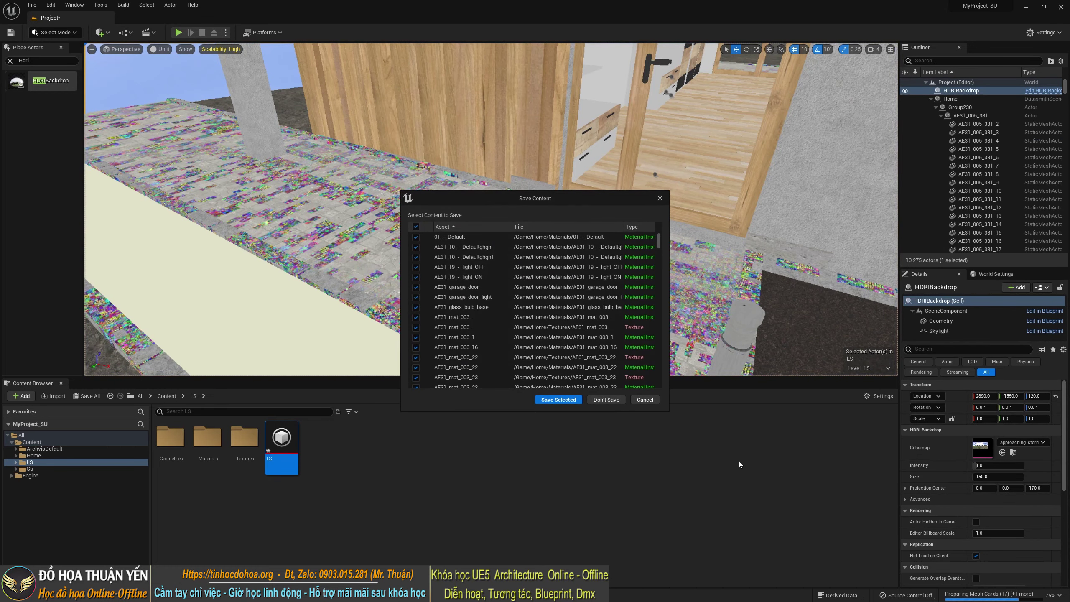
Quit Unreal without saving and highlight the DataSmith plugin export line on the course page
{"action": "left_click", "coordinate": [605, 398]}
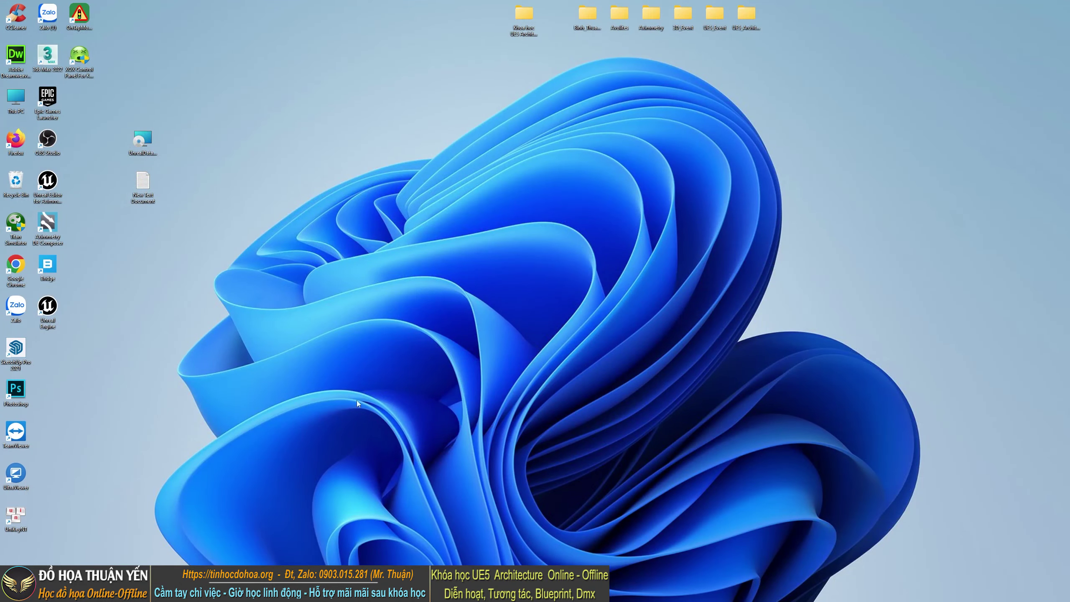
{"action": "key", "text": "alt+Tab"}
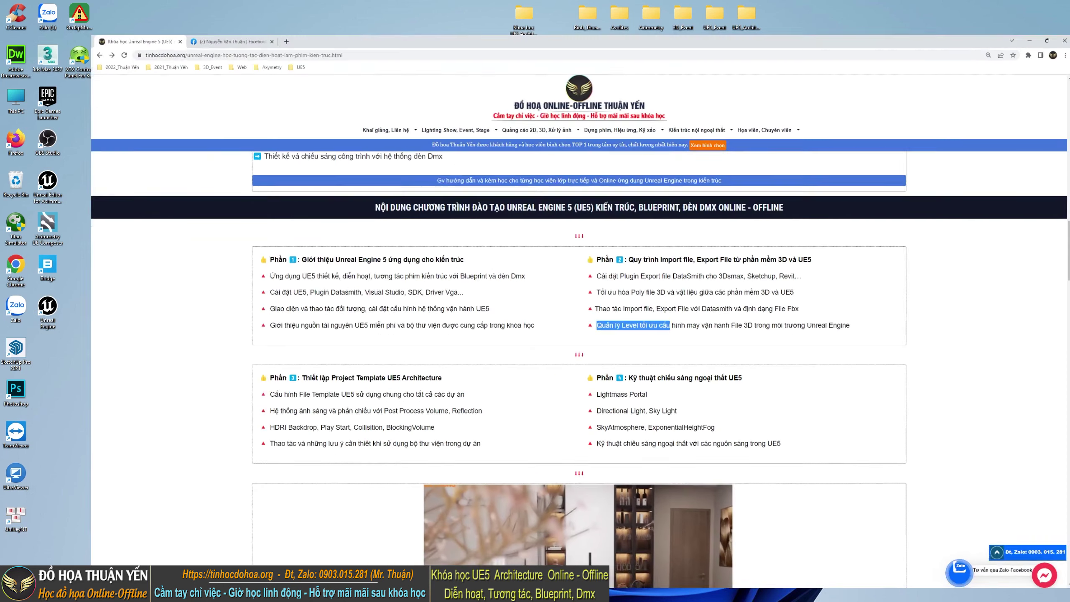
{"action": "left_click", "coordinate": [890, 342]}
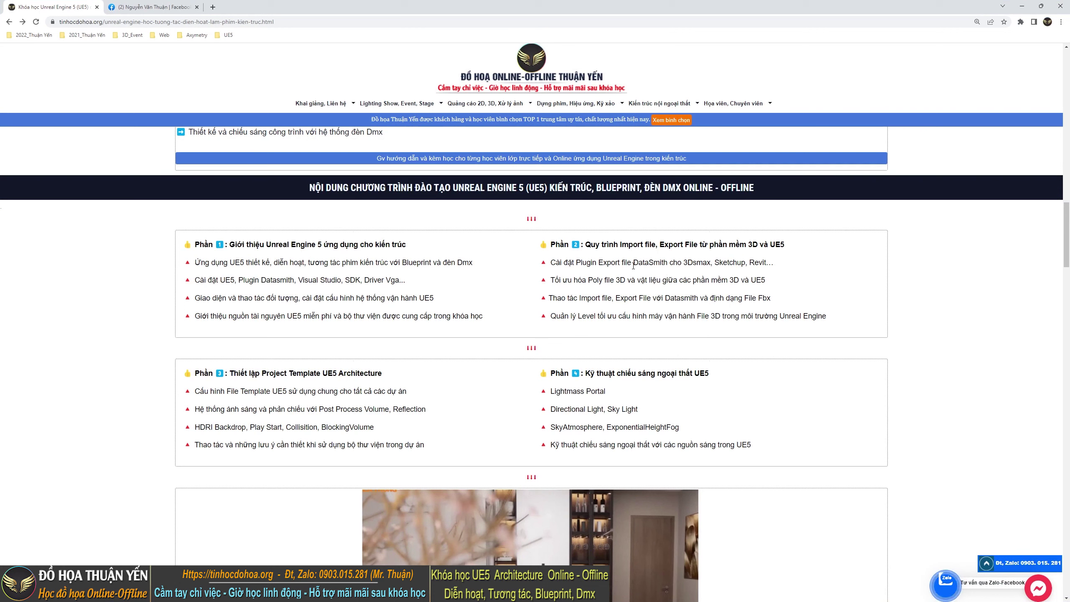
{"action": "left_click_drag", "start_coordinate": [546, 263], "coordinate": [724, 264]}
{"action": "left_click", "coordinate": [577, 277]}
Highlight the 3D file optimisation and File Fbx import lines, then minimize Chrome
{"action": "left_click_drag", "start_coordinate": [593, 280], "coordinate": [677, 279]}
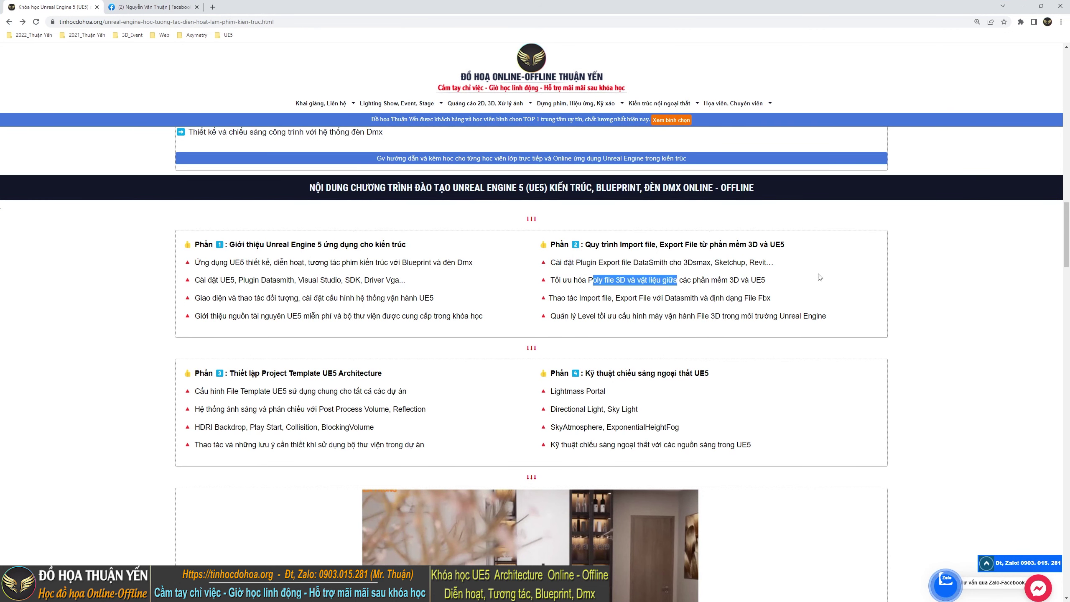
{"action": "left_click", "coordinate": [798, 276]}
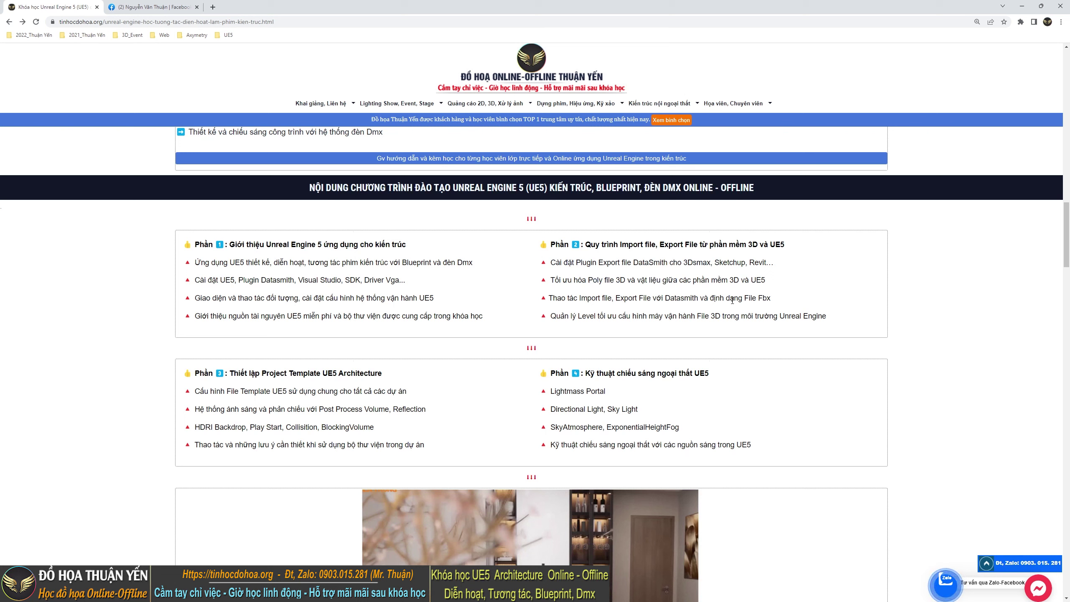
{"action": "left_click_drag", "start_coordinate": [744, 298], "coordinate": [801, 297]}
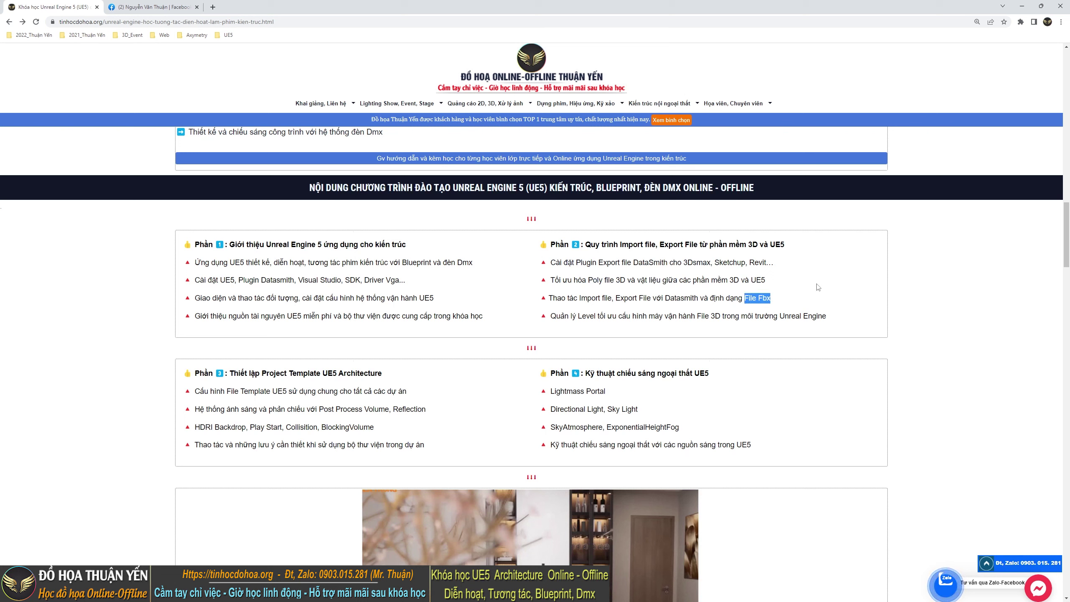
{"action": "left_click", "coordinate": [779, 308]}
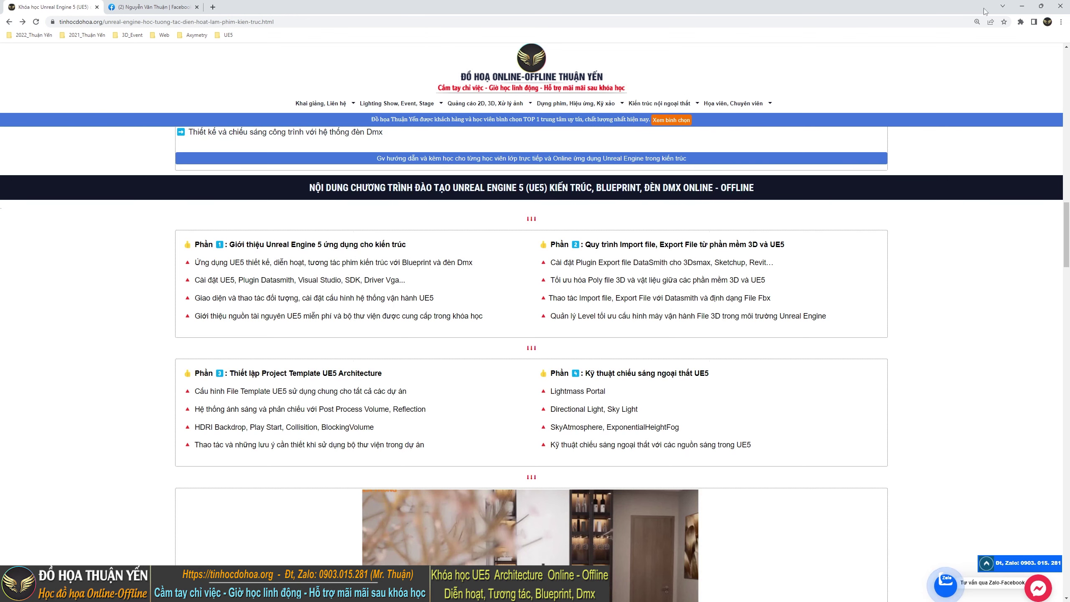
{"action": "left_click", "coordinate": [1015, 8]}
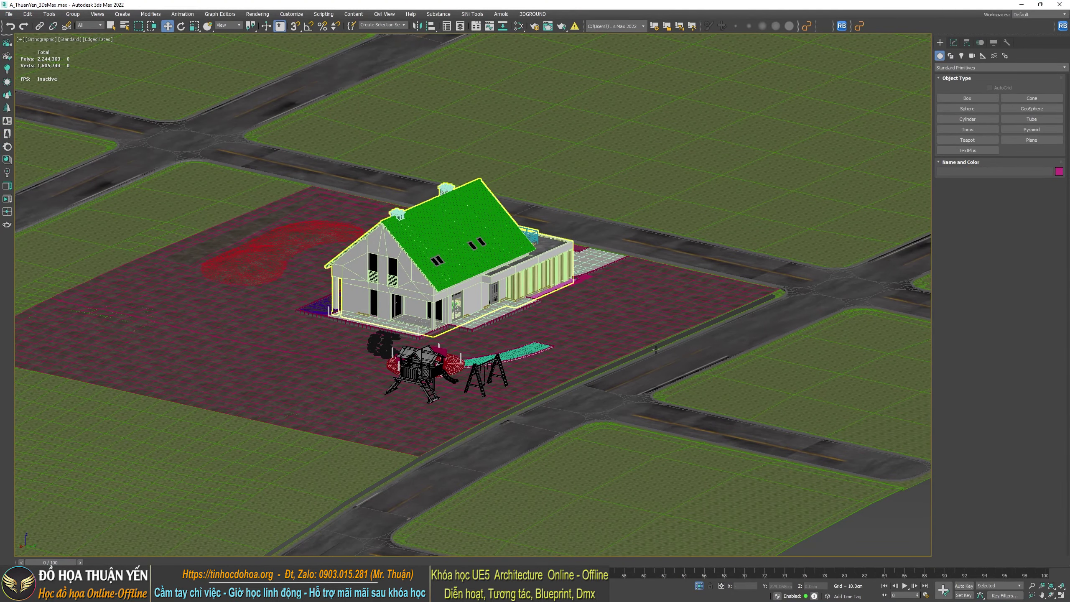
Select the house's Group230 and ungroup it into separate objects
{"action": "scroll", "coordinate": [485, 311], "scroll_direction": "up", "scroll_amount": 5}
{"action": "scroll", "coordinate": [305, 304], "scroll_direction": "down", "scroll_amount": 6}
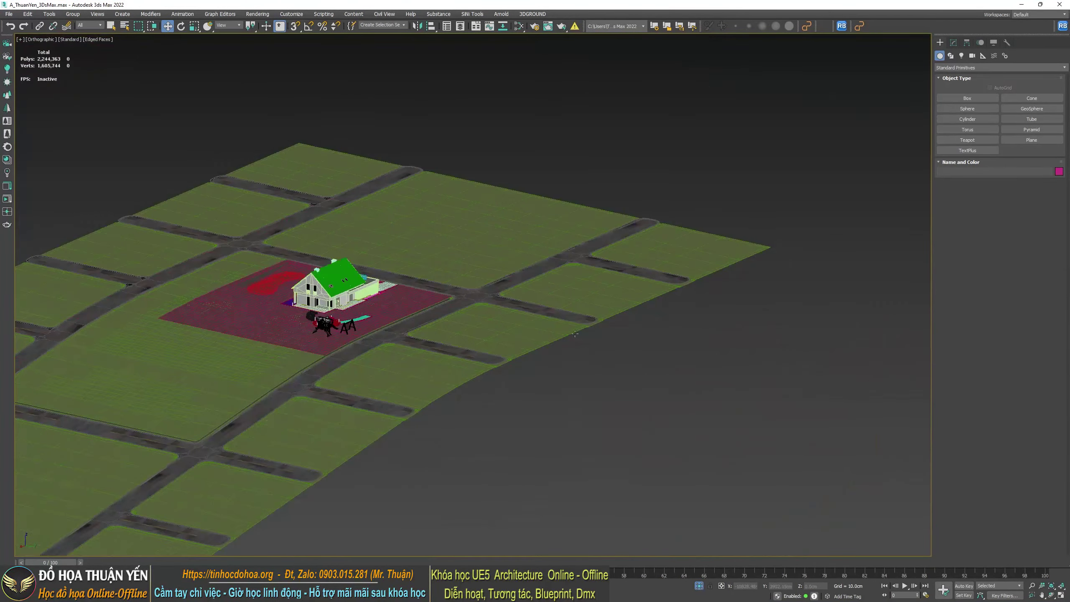
{"action": "scroll", "coordinate": [665, 326], "scroll_direction": "up", "scroll_amount": 2}
{"action": "scroll", "coordinate": [316, 295], "scroll_direction": "up", "scroll_amount": 5}
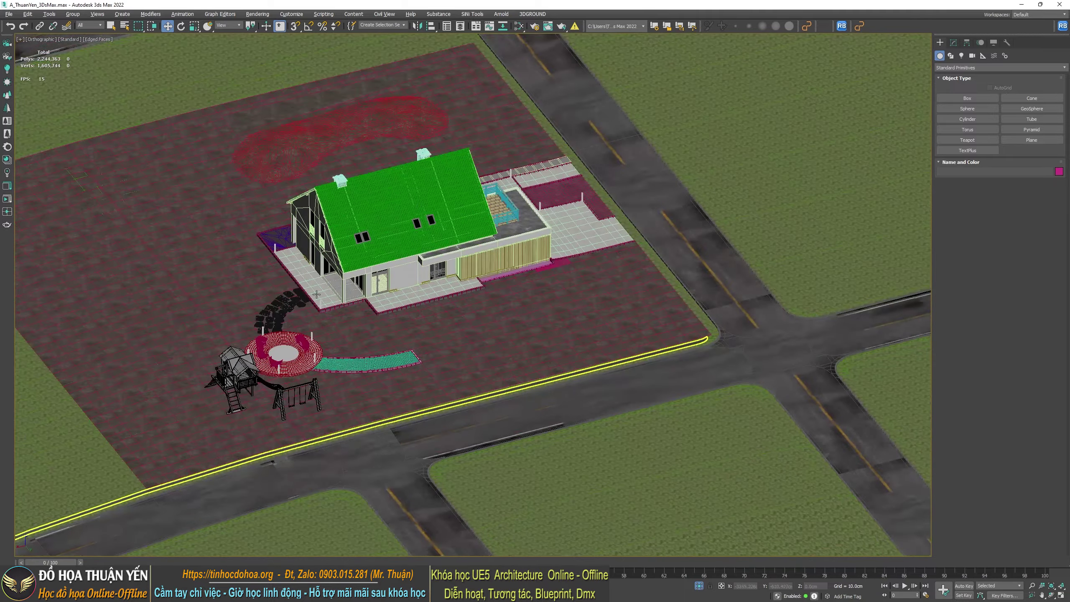
{"action": "middle_click_drag", "start_coordinate": [316, 295], "coordinate": [544, 200], "text": "alt"}
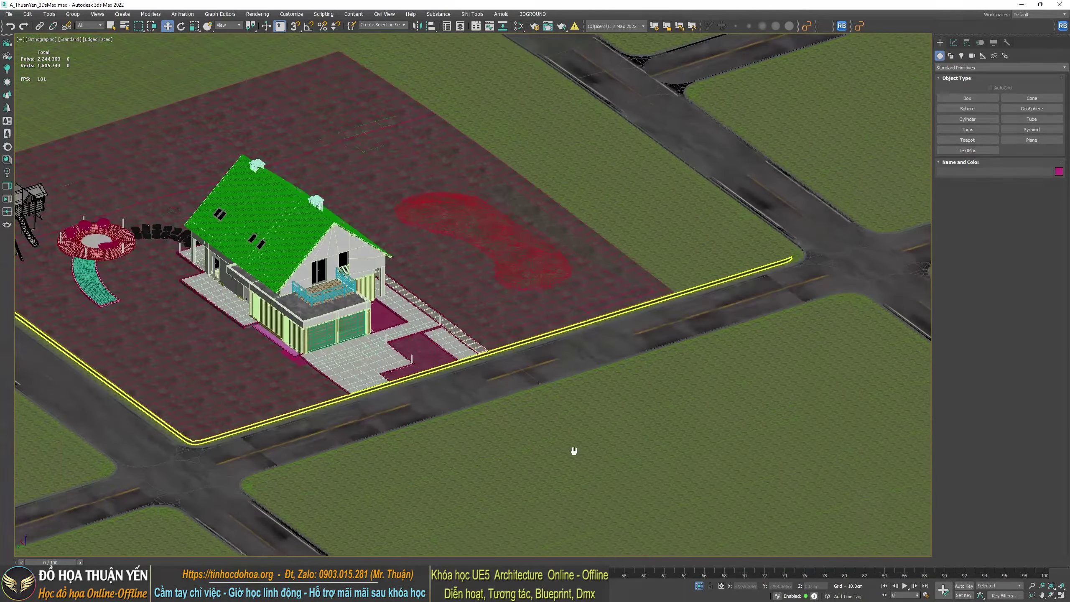
{"action": "scroll", "coordinate": [545, 200], "scroll_direction": "up", "scroll_amount": 3}
{"action": "left_click", "coordinate": [316, 216]}
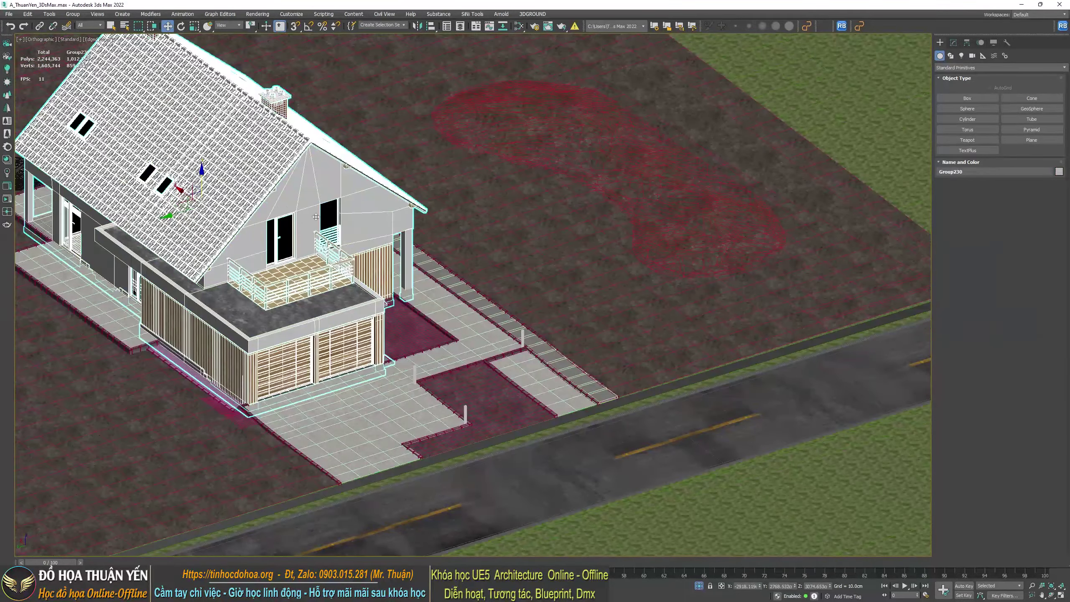
{"action": "left_click", "coordinate": [151, 14]}
{"action": "left_click", "coordinate": [151, 14]}
{"action": "left_click", "coordinate": [74, 14]}
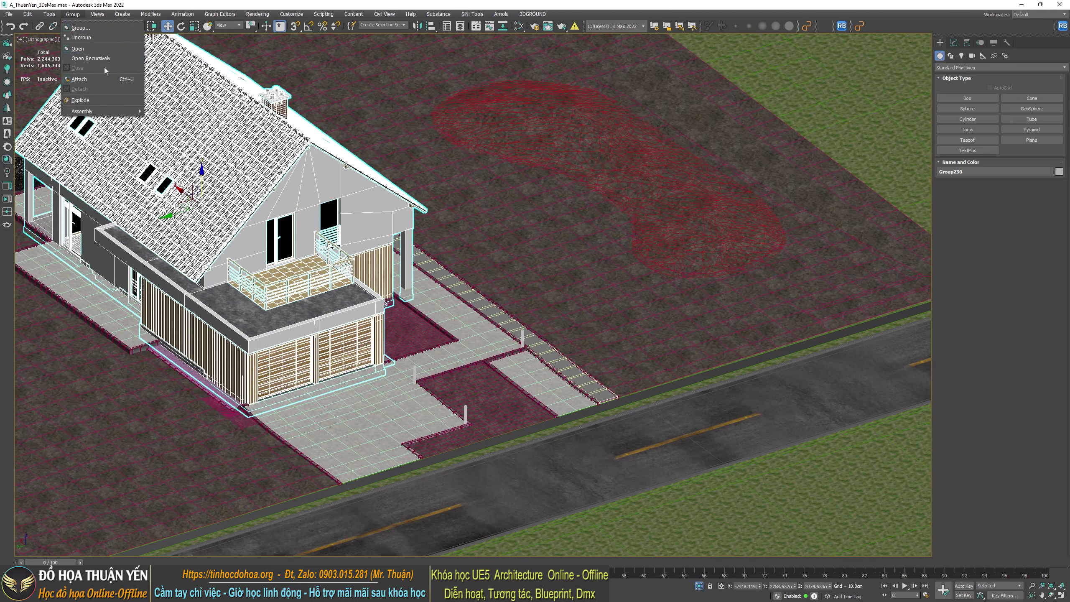
{"action": "left_click", "coordinate": [81, 37]}
Turn off Edged Faces with F4 and zoom in on the balcony
{"action": "scroll", "coordinate": [698, 373], "scroll_direction": "up", "scroll_amount": 2}
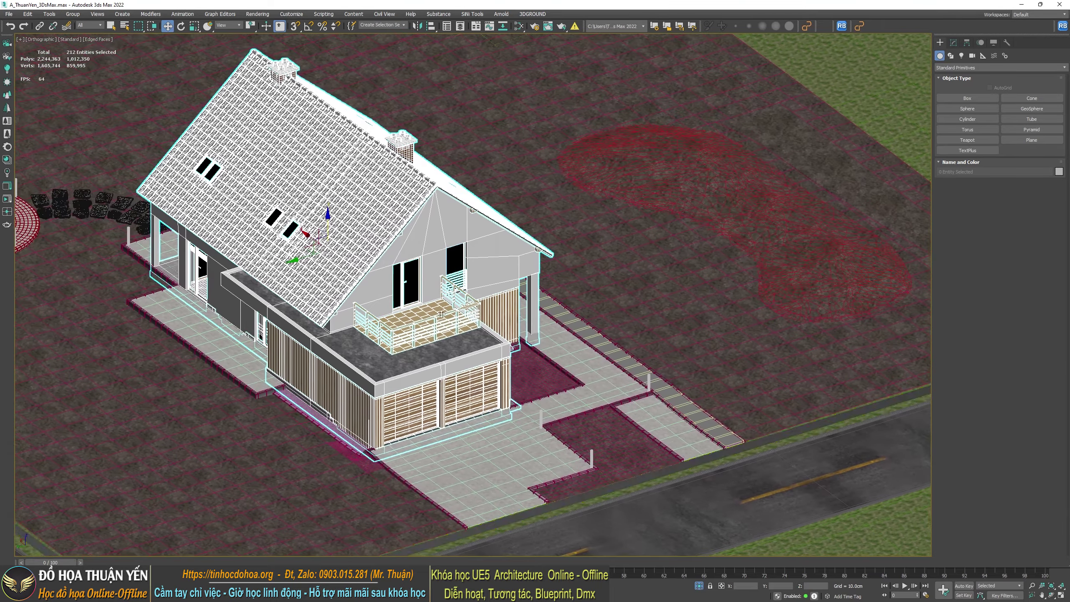
{"action": "scroll", "coordinate": [697, 373], "scroll_direction": "up", "scroll_amount": 2}
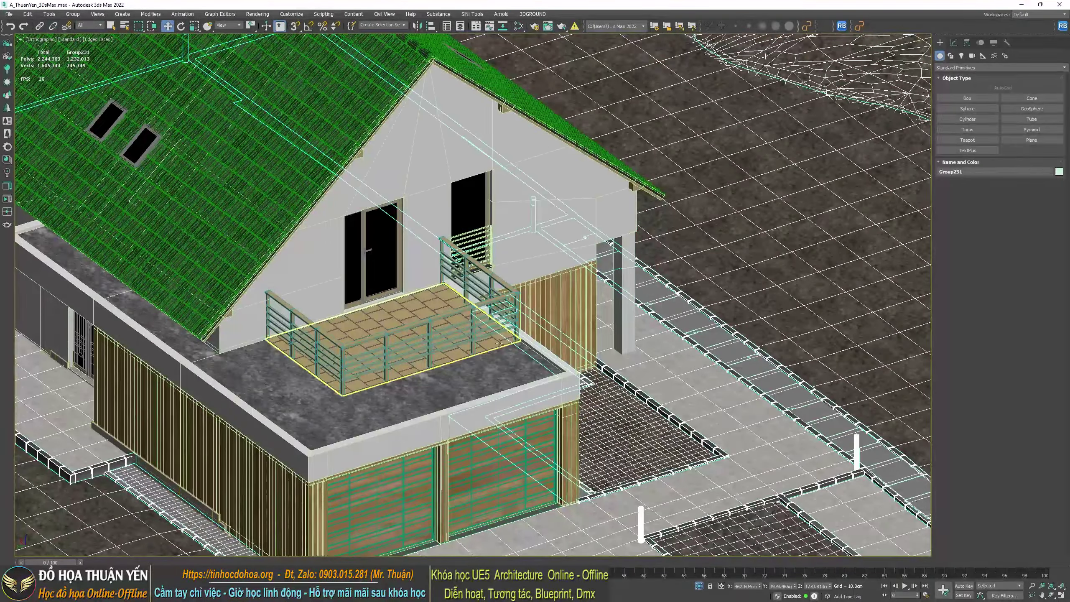
{"action": "scroll", "coordinate": [373, 316], "scroll_direction": "up", "scroll_amount": 3}
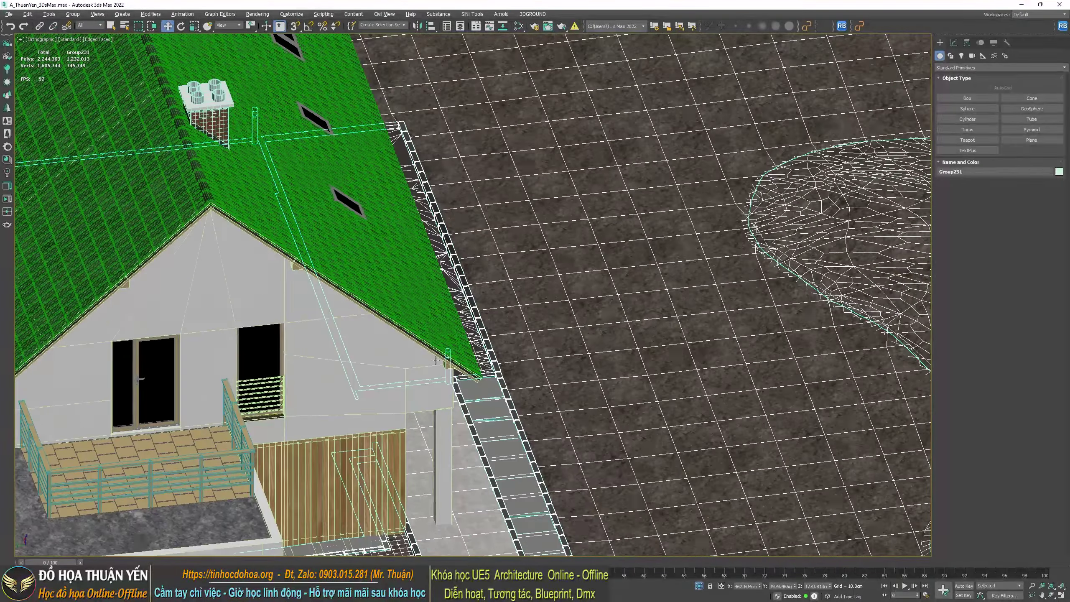
{"action": "scroll", "coordinate": [372, 317], "scroll_direction": "up", "scroll_amount": 2}
{"action": "scroll", "coordinate": [373, 317], "scroll_direction": "down", "scroll_amount": 3}
{"action": "key", "text": "F4"}
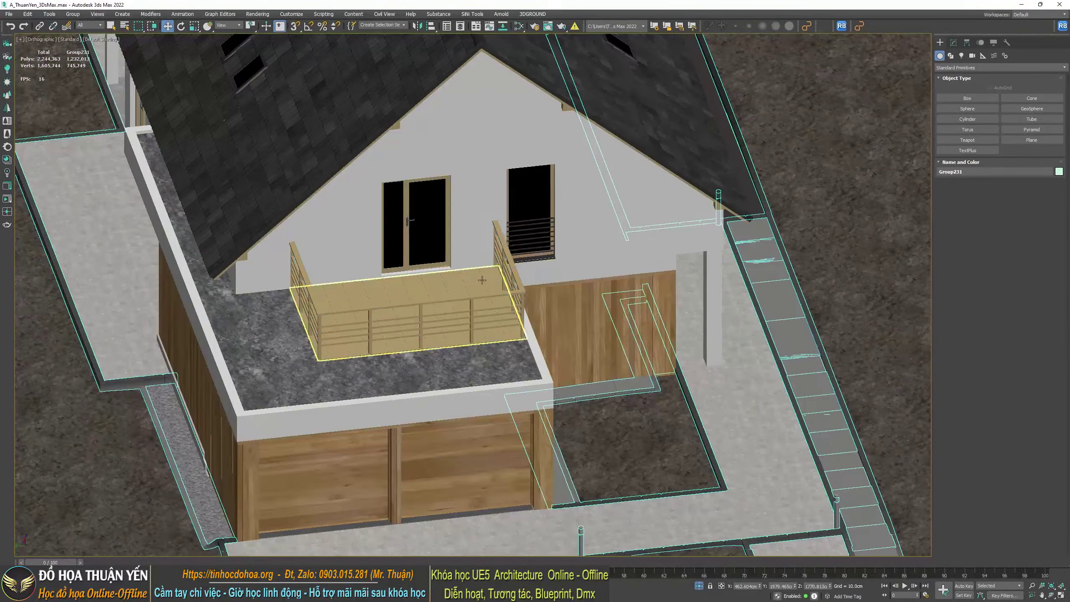
{"action": "scroll", "coordinate": [405, 275], "scroll_direction": "up", "scroll_amount": 3}
Convert the balcony floor to Editable Poly and select its left column of vertices
{"action": "left_click", "coordinate": [404, 274]}
{"action": "right_click", "coordinate": [411, 282]}
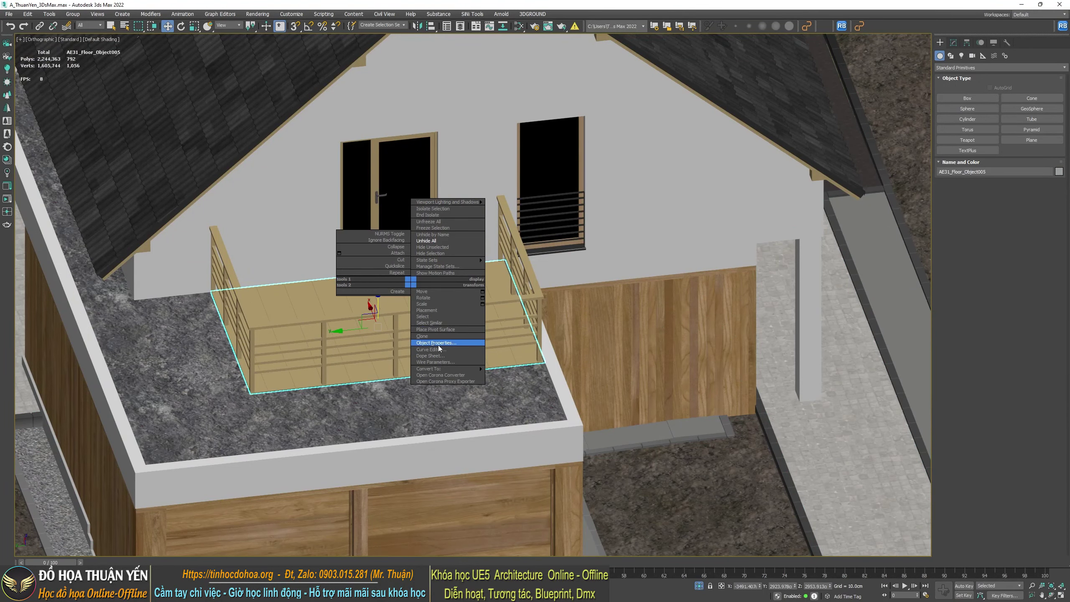
{"action": "left_click", "coordinate": [532, 382]}
{"action": "mouse_move", "coordinate": [447, 380]}
{"action": "middle_mouse_down", "text": "alt"}
{"action": "mouse_move", "coordinate": [398, 379]}
{"action": "mouse_move", "coordinate": [241, 329]}
{"action": "middle_mouse_up", "text": "alt"}
{"action": "key", "text": "1"}
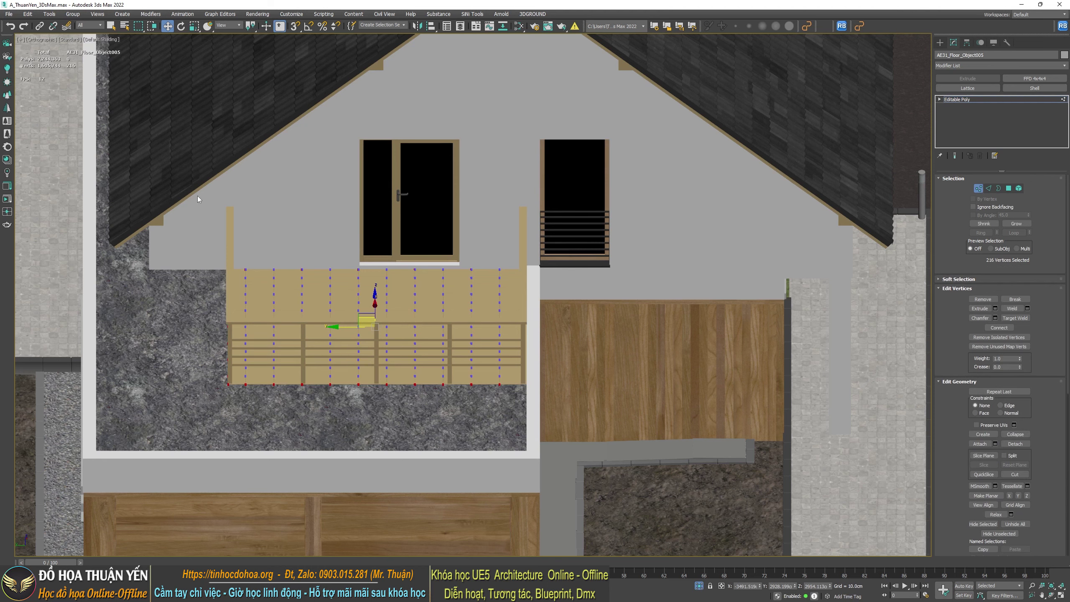
{"action": "left_click_drag", "start_coordinate": [242, 408], "coordinate": [241, 407]}
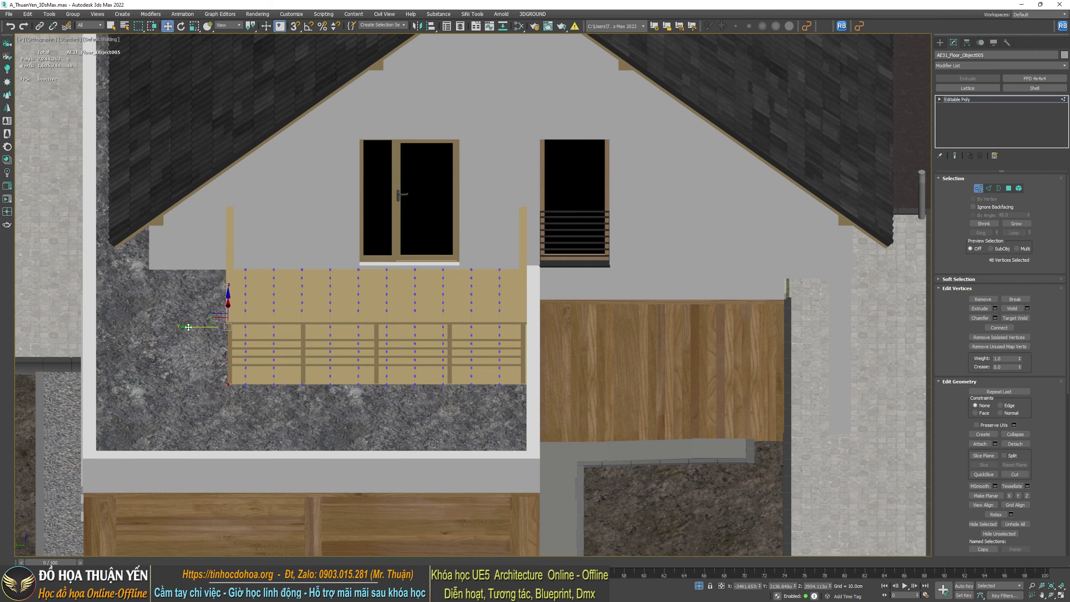
{"action": "middle_click_drag", "start_coordinate": [188, 327], "coordinate": [140, 295], "text": "alt"}
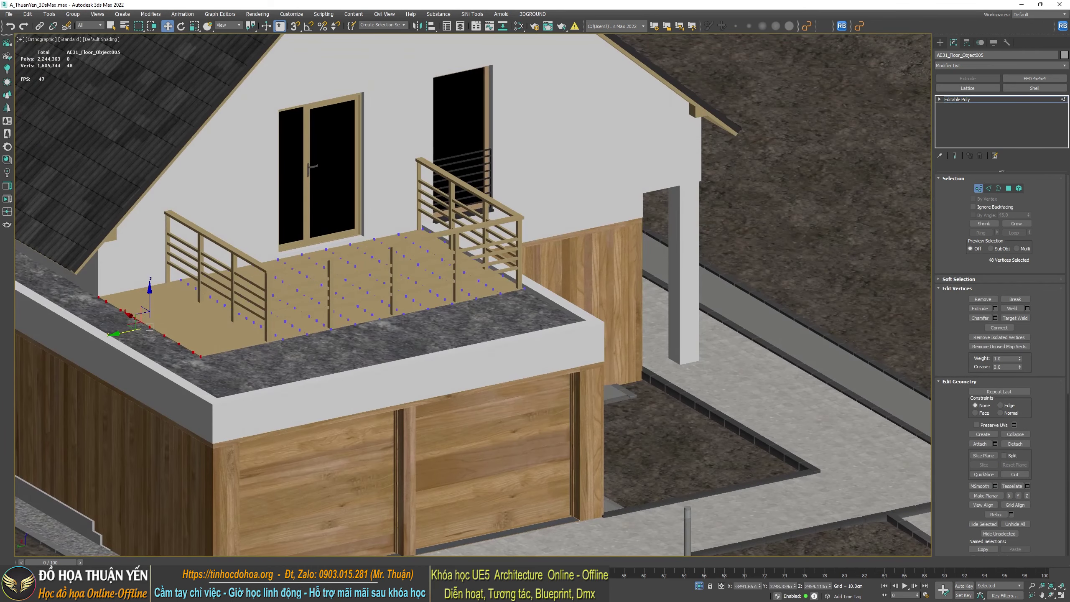
{"action": "left_click", "coordinate": [940, 43]}
Convert the balcony railing to Editable Poly and enter Vertex mode
{"action": "left_click", "coordinate": [248, 256]}
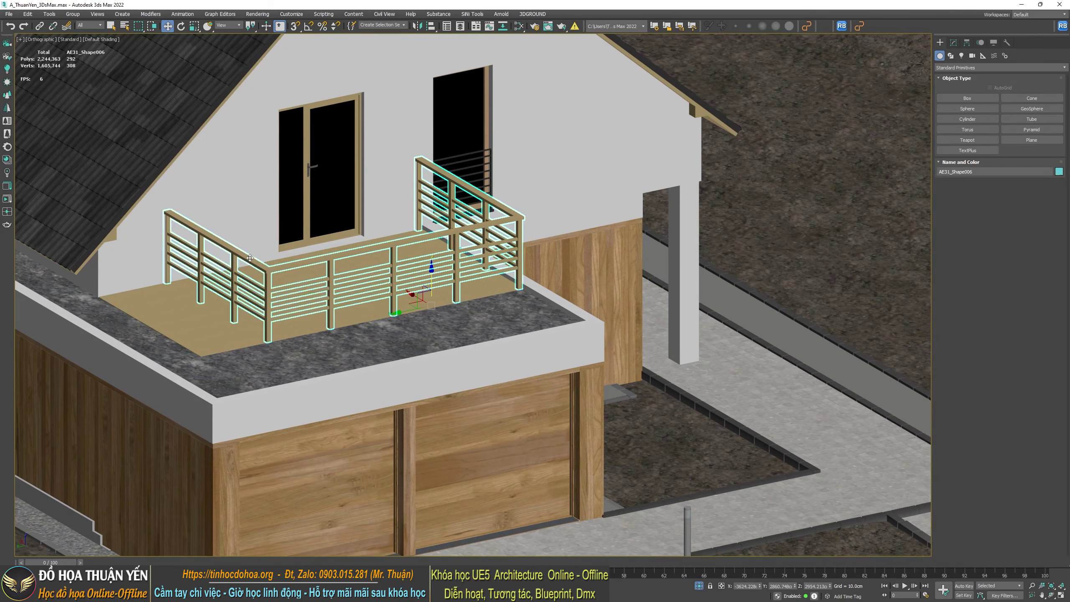
{"action": "right_click", "coordinate": [248, 255]}
{"action": "mouse_move", "coordinate": [291, 342]}
{"action": "left_click", "coordinate": [352, 348]}
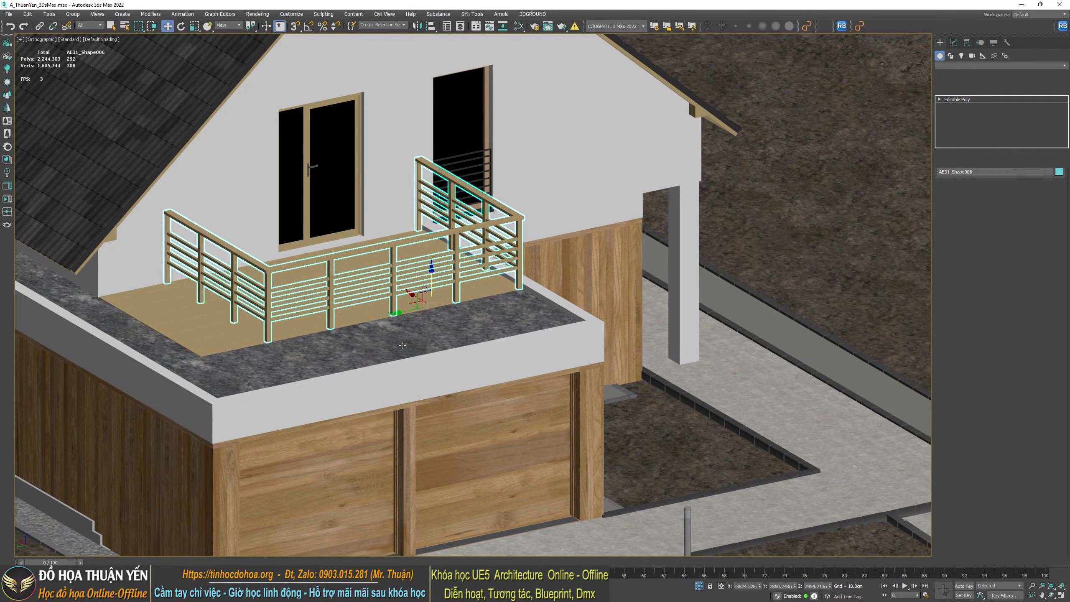
{"action": "middle_click_drag", "start_coordinate": [548, 337], "coordinate": [632, 321], "text": "alt"}
{"action": "left_click", "coordinate": [979, 188]}
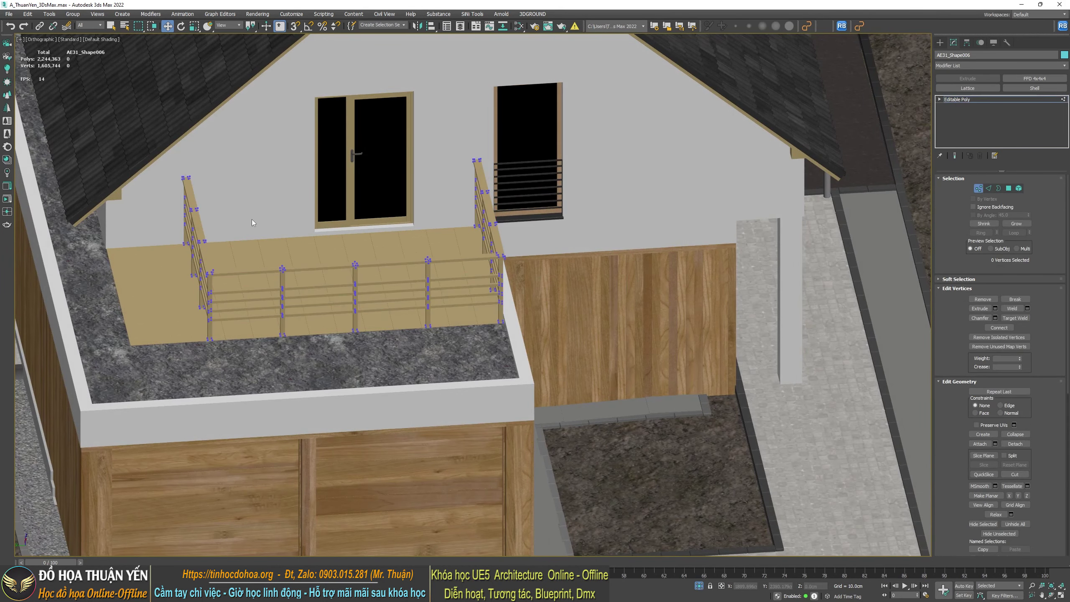
Move the railing's left post to the balcony edge and shift the middle post left
{"action": "left_click_drag", "start_coordinate": [112, 119], "coordinate": [245, 381]}
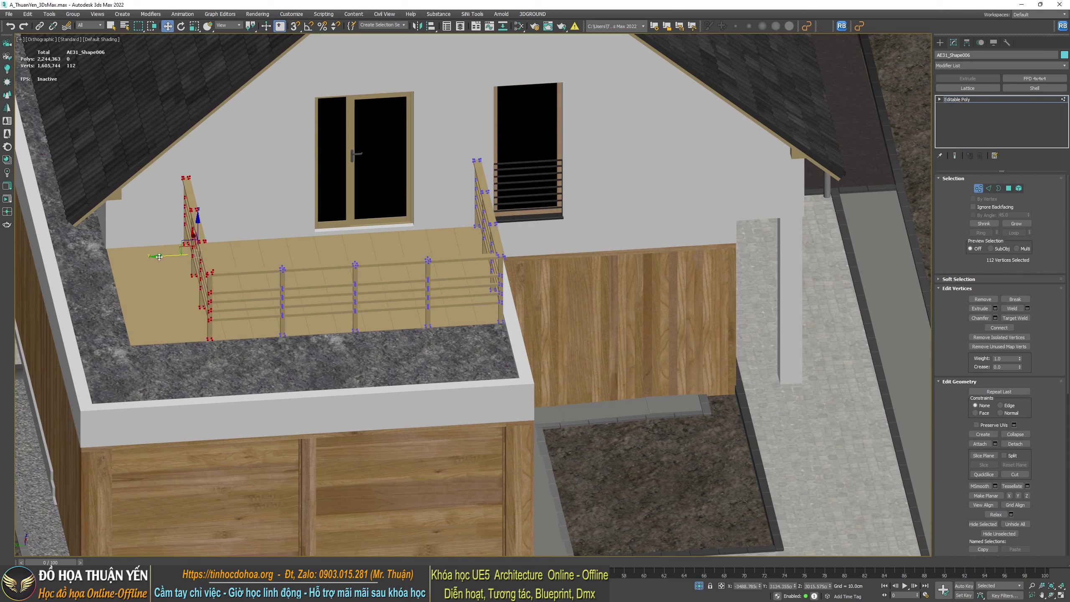
{"action": "left_click_drag", "start_coordinate": [159, 256], "coordinate": [83, 260]}
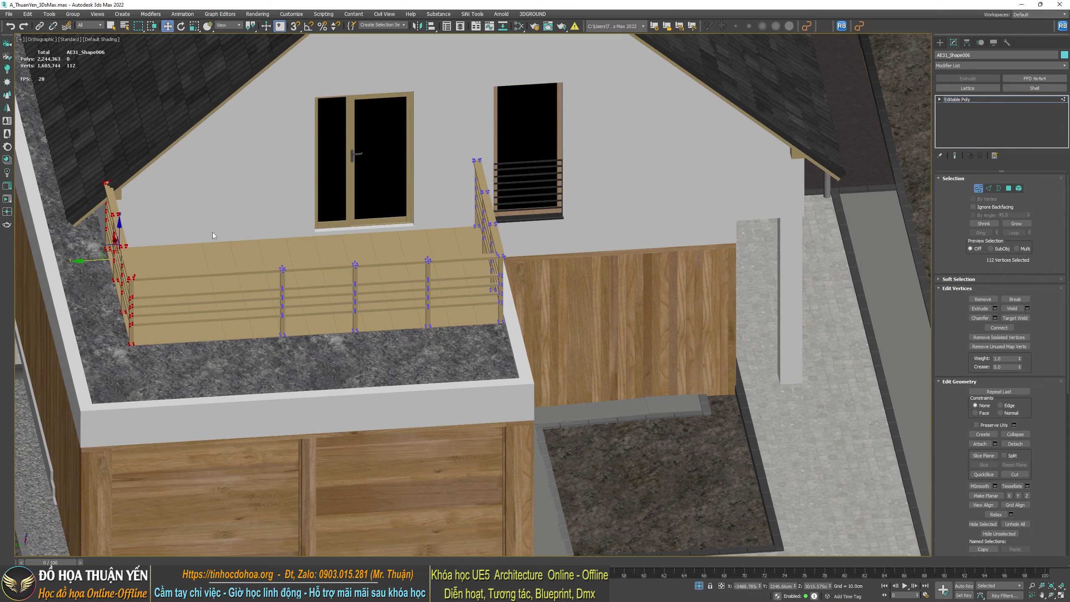
{"action": "left_click_drag", "start_coordinate": [302, 370], "coordinate": [301, 369]}
{"action": "left_click_drag", "start_coordinate": [253, 303], "coordinate": [188, 303]}
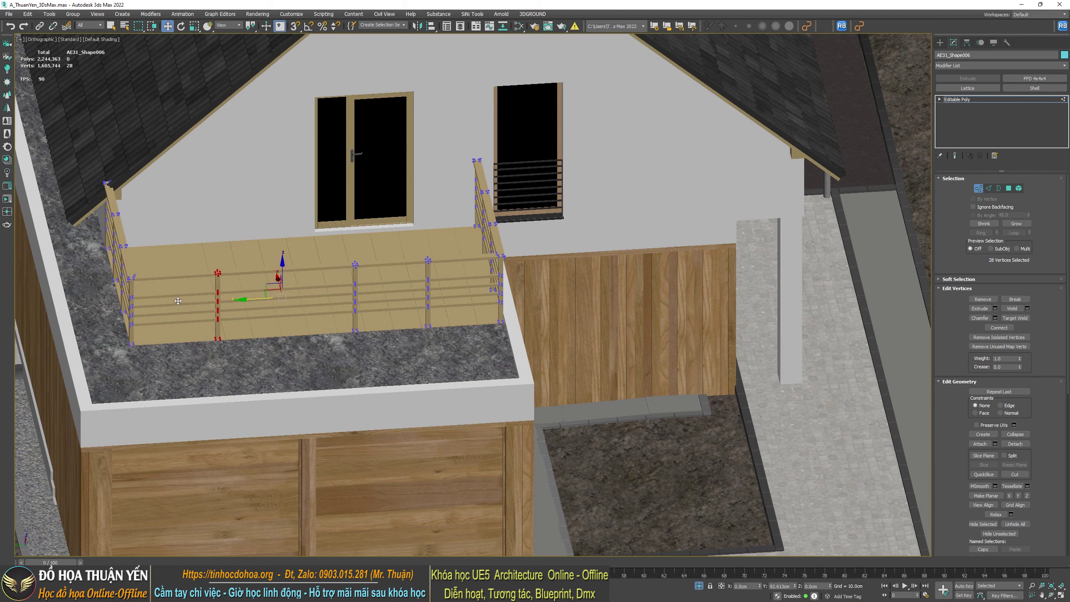
{"action": "mouse_move", "coordinate": [322, 230]}
{"action": "left_mouse_down"}
{"action": "mouse_move", "coordinate": [353, 327]}
{"action": "mouse_move", "coordinate": [277, 302]}
{"action": "left_mouse_up"}
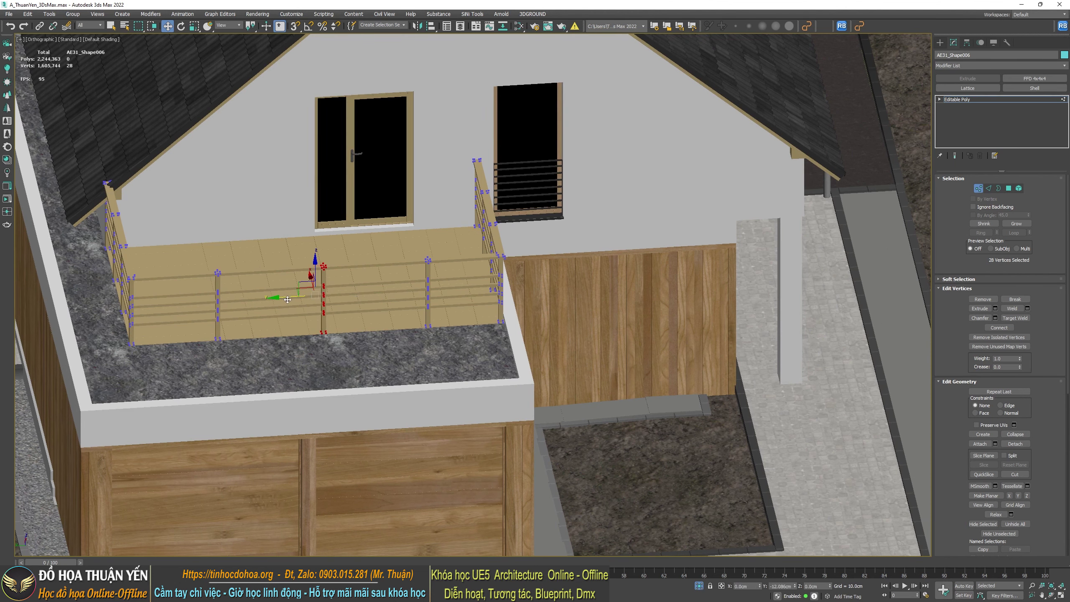
{"action": "left_click", "coordinate": [941, 43]}
Select the wall beneath the balcony, then the railing objects from a front view
{"action": "left_click", "coordinate": [781, 106]}
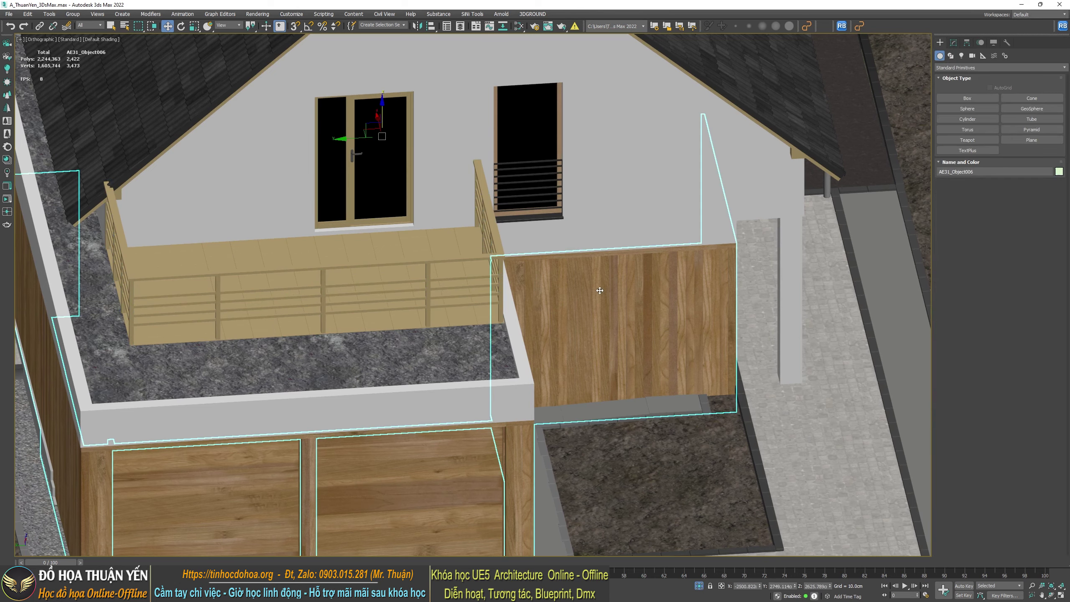
{"action": "scroll", "coordinate": [590, 253], "scroll_direction": "down", "scroll_amount": 5}
{"action": "scroll", "coordinate": [388, 255], "scroll_direction": "up", "scroll_amount": 6}
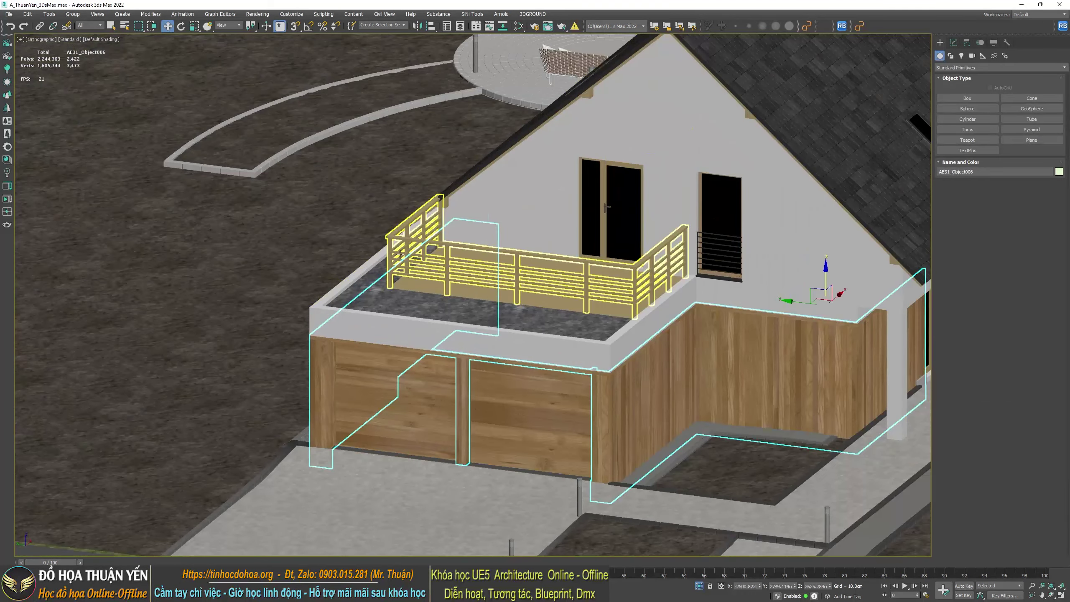
{"action": "middle_click_drag", "start_coordinate": [388, 255], "coordinate": [562, 298], "text": "alt"}
{"action": "scroll", "coordinate": [562, 298], "scroll_direction": "up", "scroll_amount": 3}
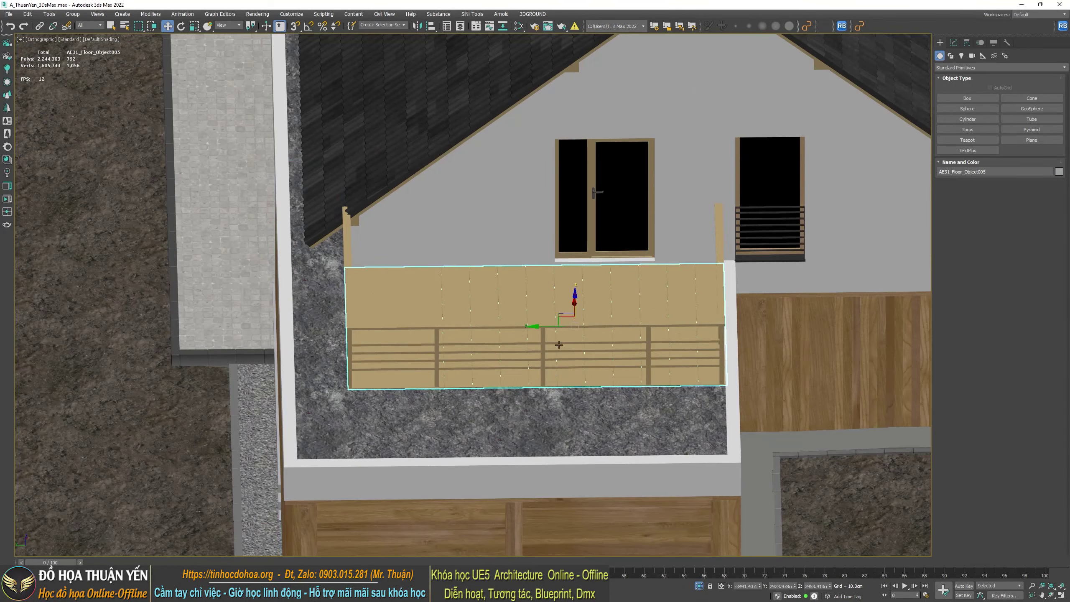
{"action": "left_click", "coordinate": [573, 299]}
{"action": "scroll", "coordinate": [490, 255], "scroll_direction": "down", "scroll_amount": 2}
Select the lower floor structure, the roof tiles, and then the balcony floor
{"action": "middle_click_drag", "start_coordinate": [489, 255], "coordinate": [611, 330], "text": "alt"}
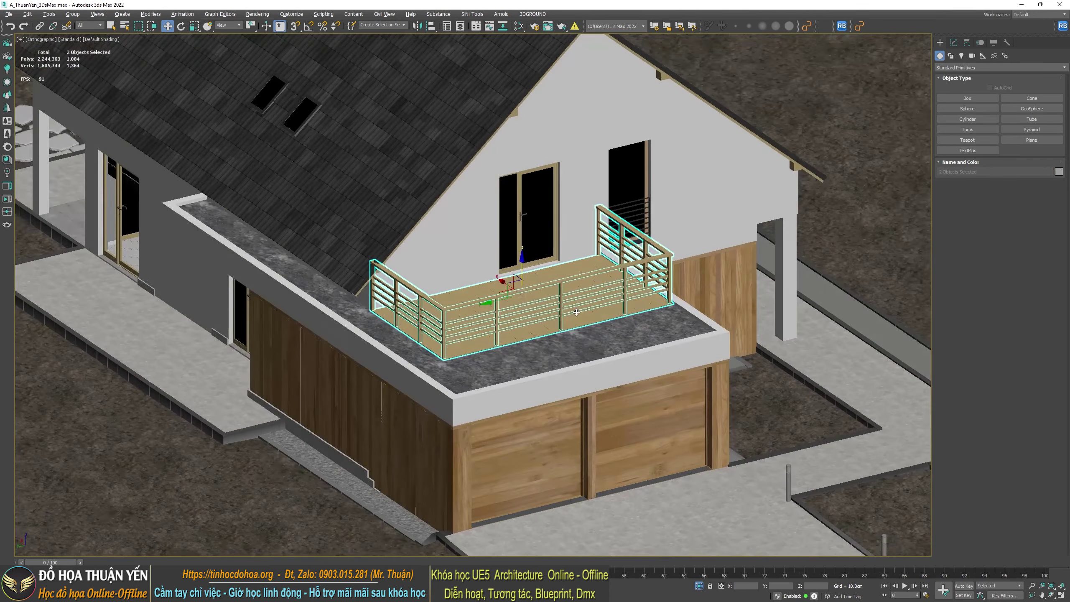
{"action": "left_click", "coordinate": [641, 346]}
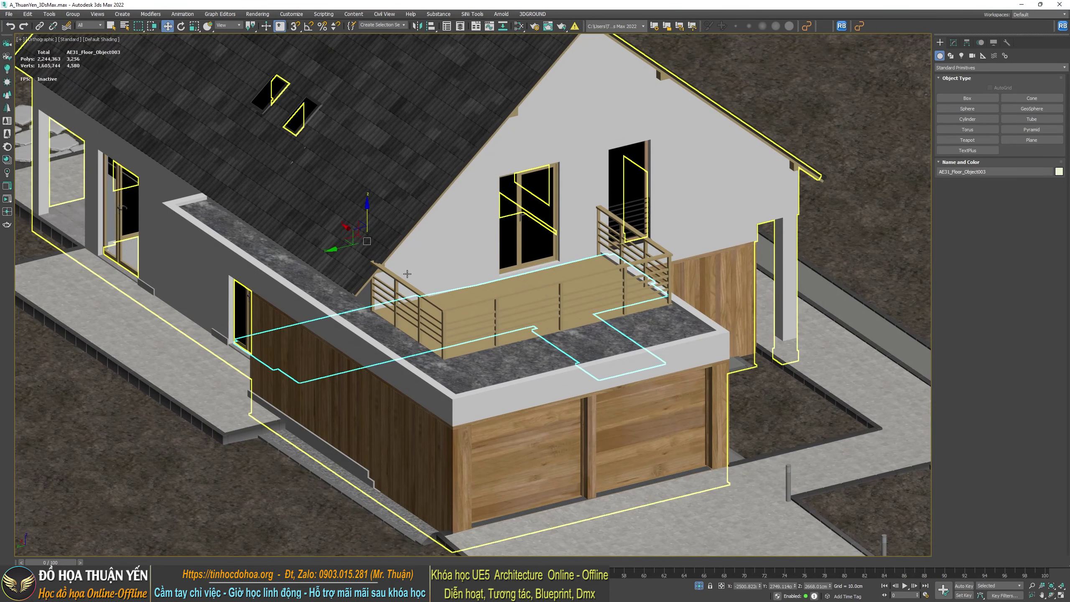
{"action": "left_click", "coordinate": [372, 213]}
{"action": "scroll", "coordinate": [568, 318], "scroll_direction": "up", "scroll_amount": 3}
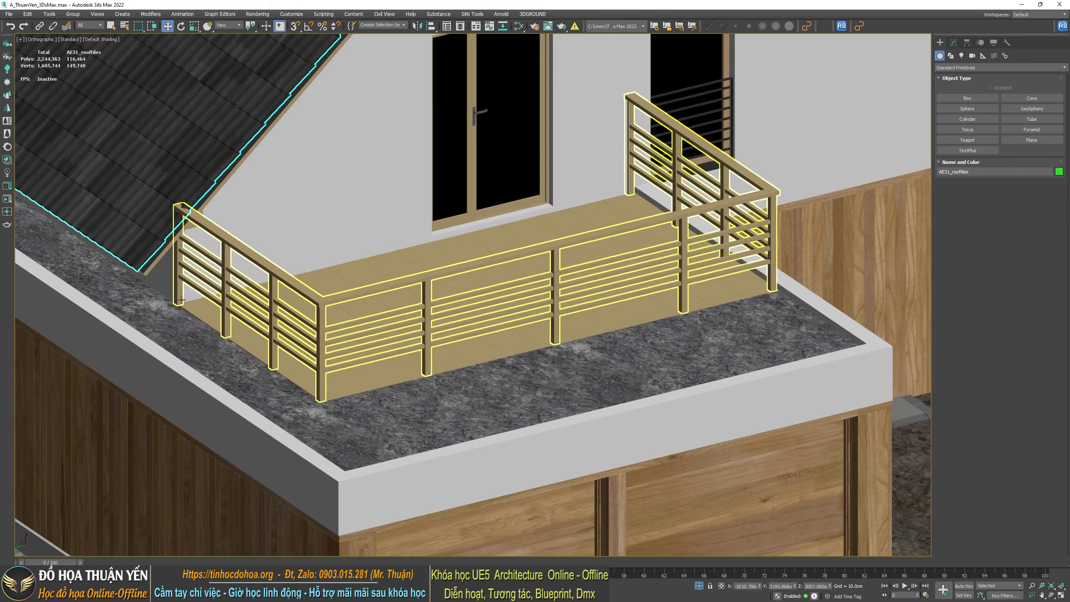
{"action": "left_click", "coordinate": [429, 259]}
{"action": "middle_click_drag", "start_coordinate": [557, 333], "coordinate": [517, 311]}
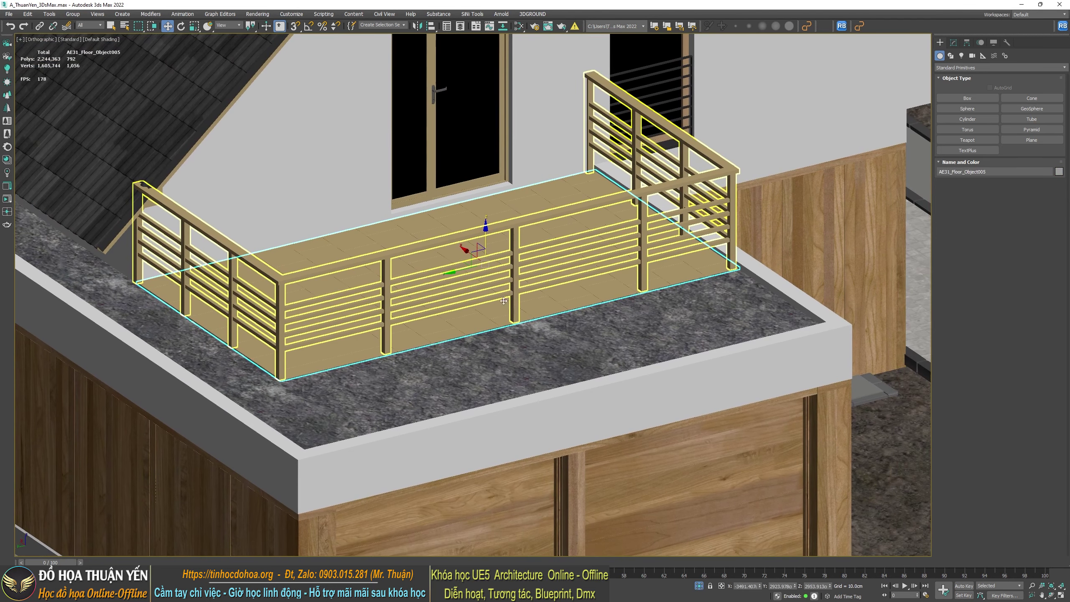
Export the selected balcony floor as a Datasmith file with the export options accepted
{"action": "left_click", "coordinate": [7, 15]}
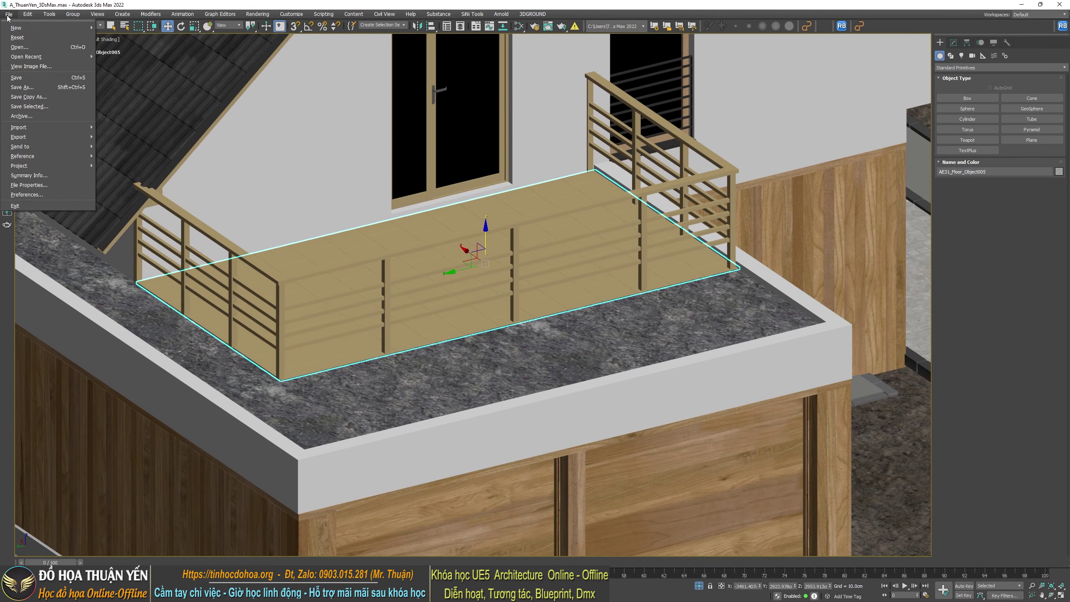
{"action": "mouse_move", "coordinate": [41, 138]}
{"action": "left_click", "coordinate": [137, 147]}
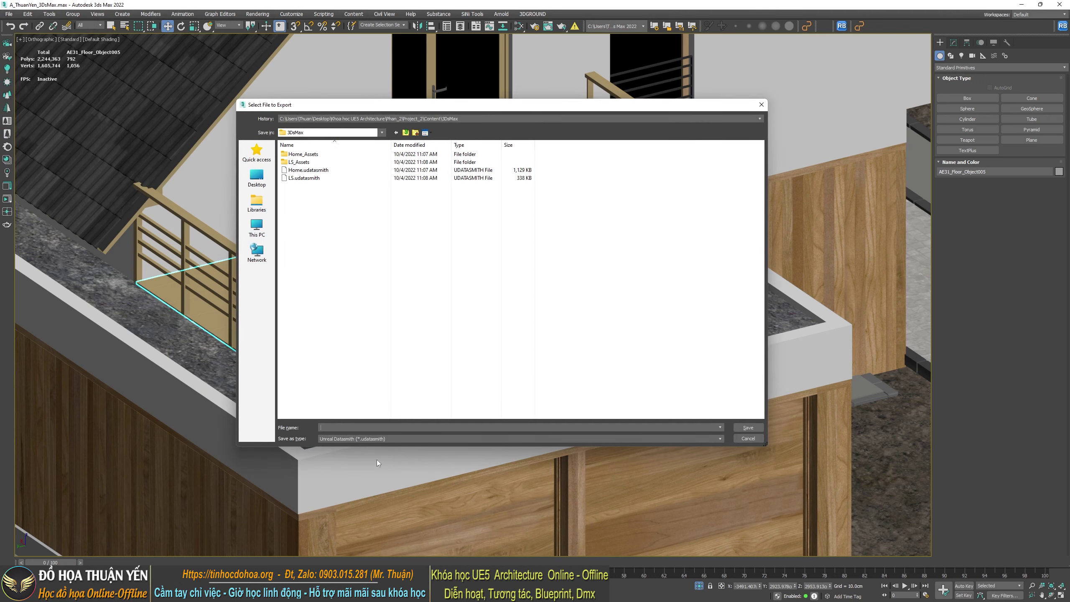
{"action": "type", "text": "1"}
{"action": "left_click", "coordinate": [751, 428]}
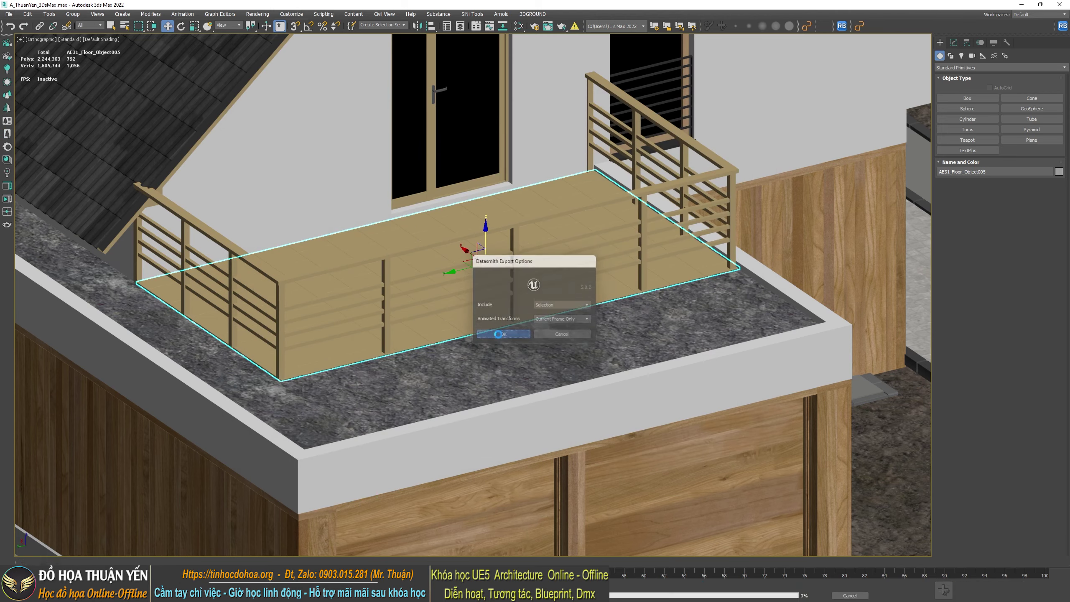
{"action": "left_click", "coordinate": [503, 335]}
Select the balcony railing and export only it as Datasmith file '2'
{"action": "left_click", "coordinate": [283, 275]}
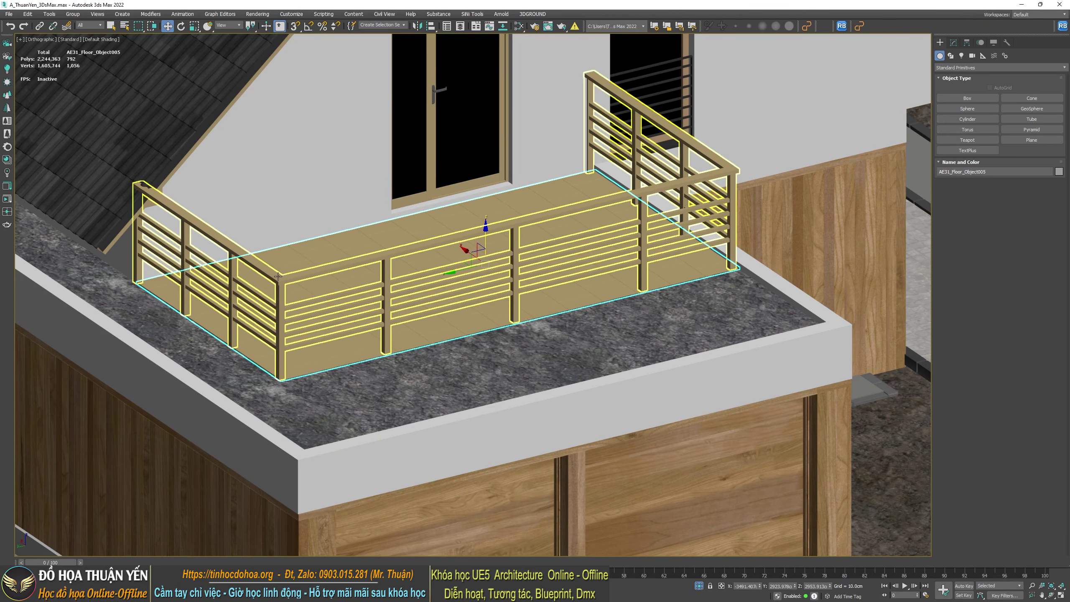
{"action": "left_click", "coordinate": [8, 14]}
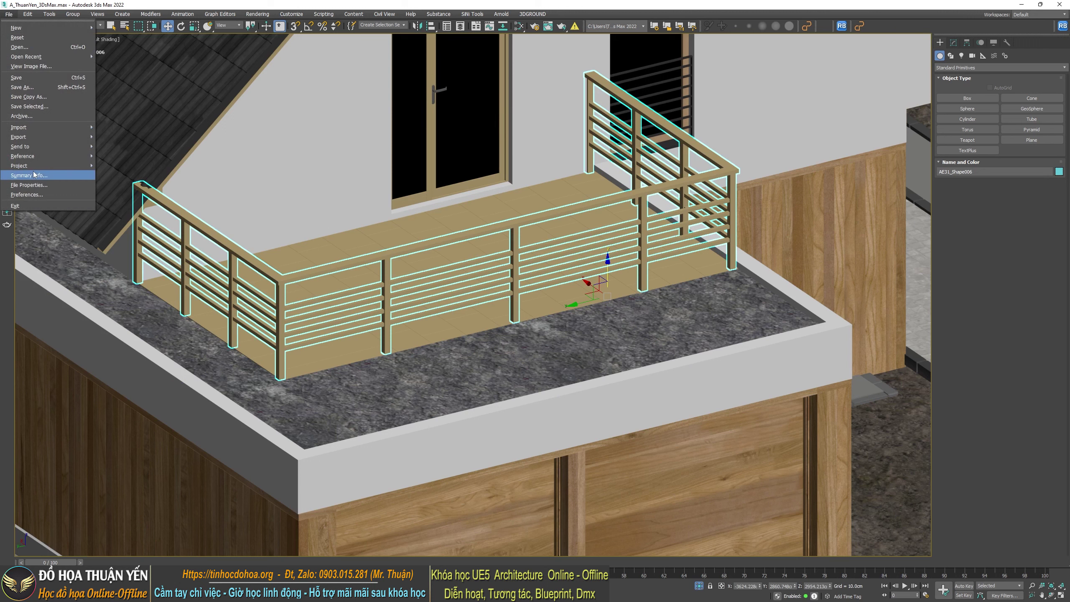
{"action": "mouse_move", "coordinate": [46, 137]}
{"action": "left_click", "coordinate": [133, 148]}
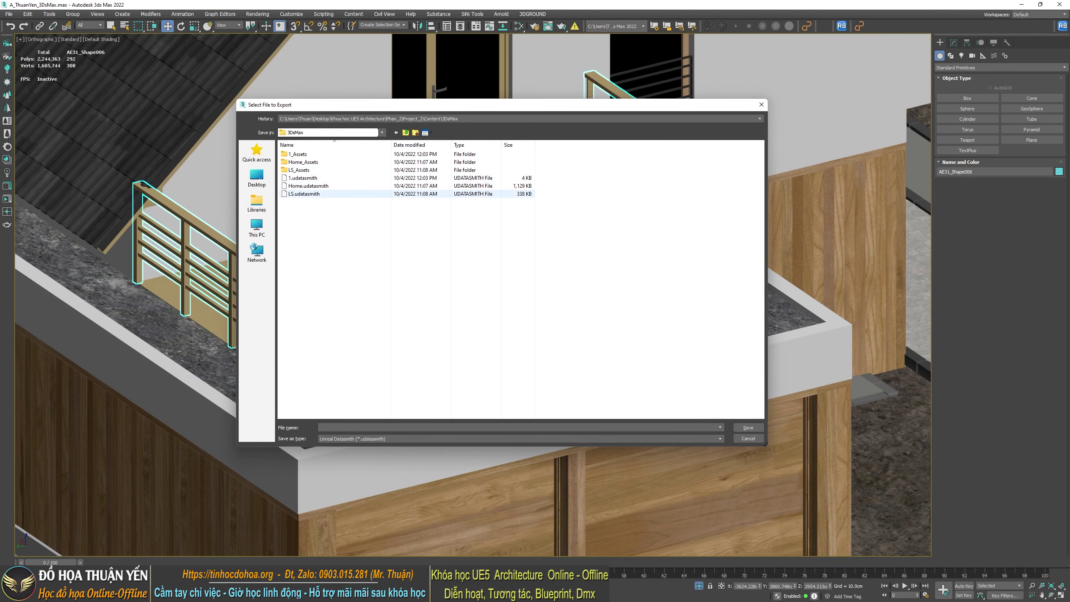
{"action": "type", "text": "2"}
{"action": "left_click", "coordinate": [749, 428]}
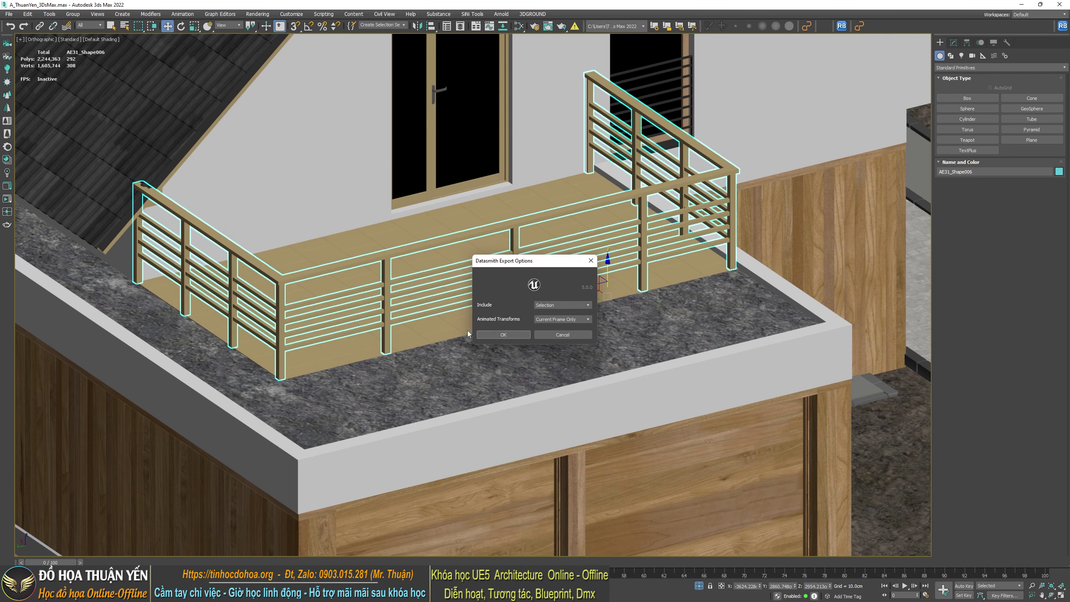
{"action": "left_click", "coordinate": [497, 335]}
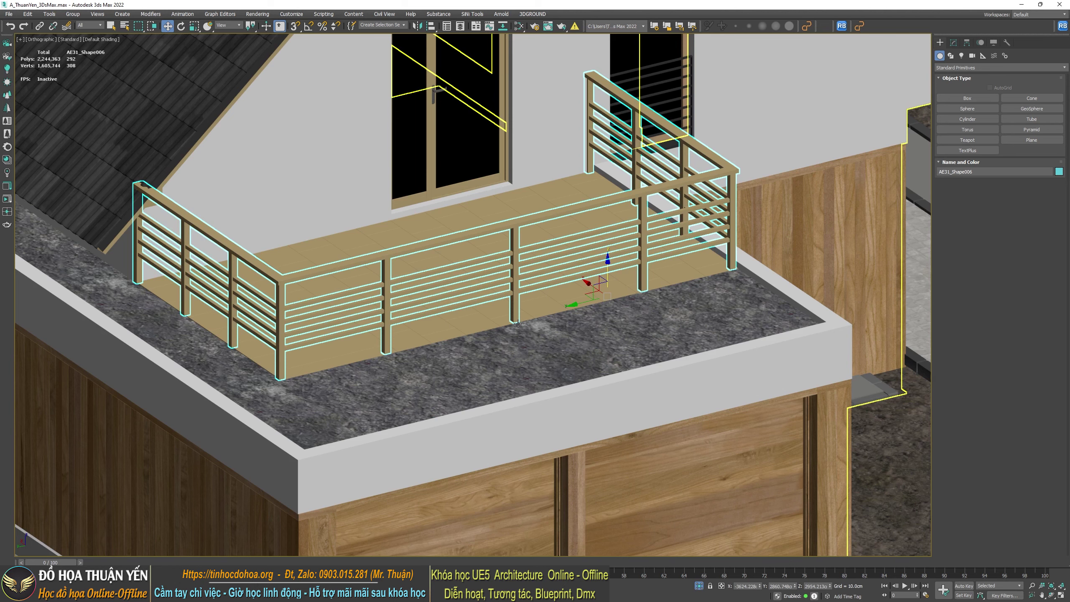
{"action": "scroll", "coordinate": [518, 323], "scroll_direction": "down", "scroll_amount": 10}
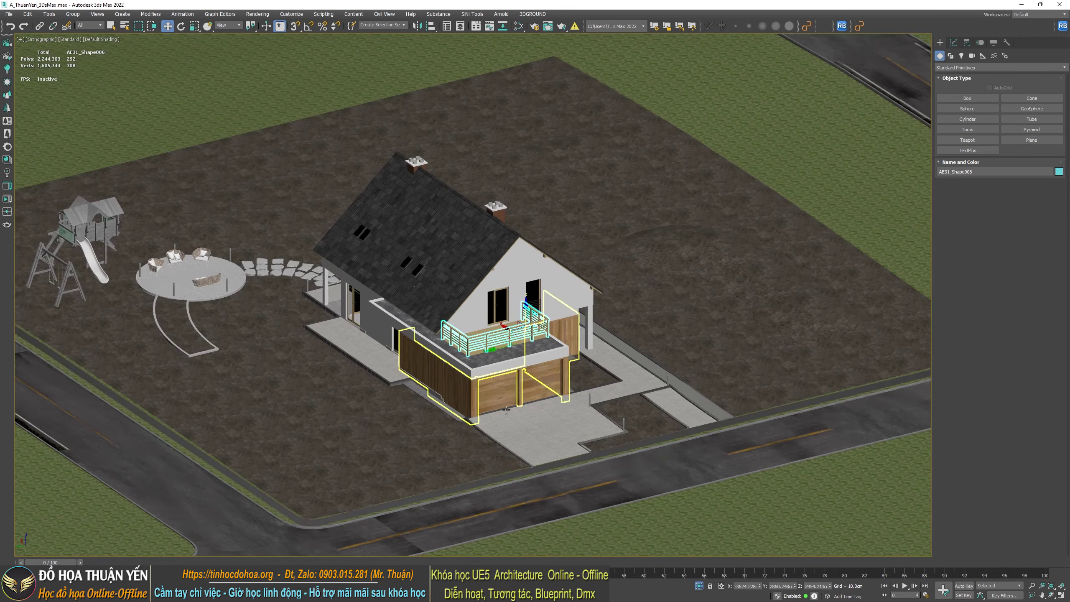
Pan across the lot and street and select the lot and road group
{"action": "middle_click_drag", "start_coordinate": [506, 410], "coordinate": [468, 334]}
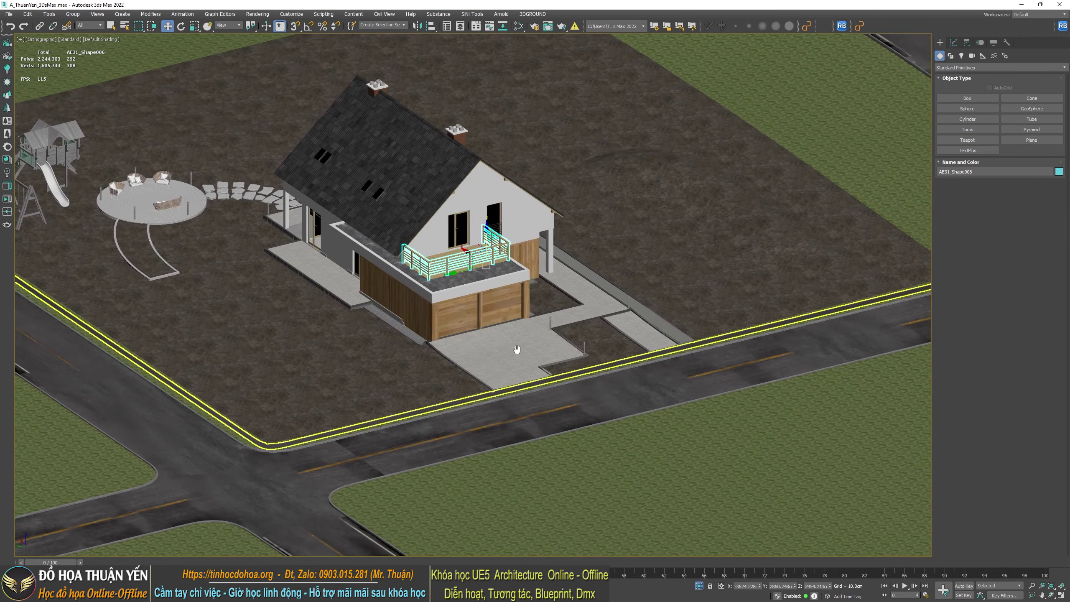
{"action": "left_click", "coordinate": [641, 248]}
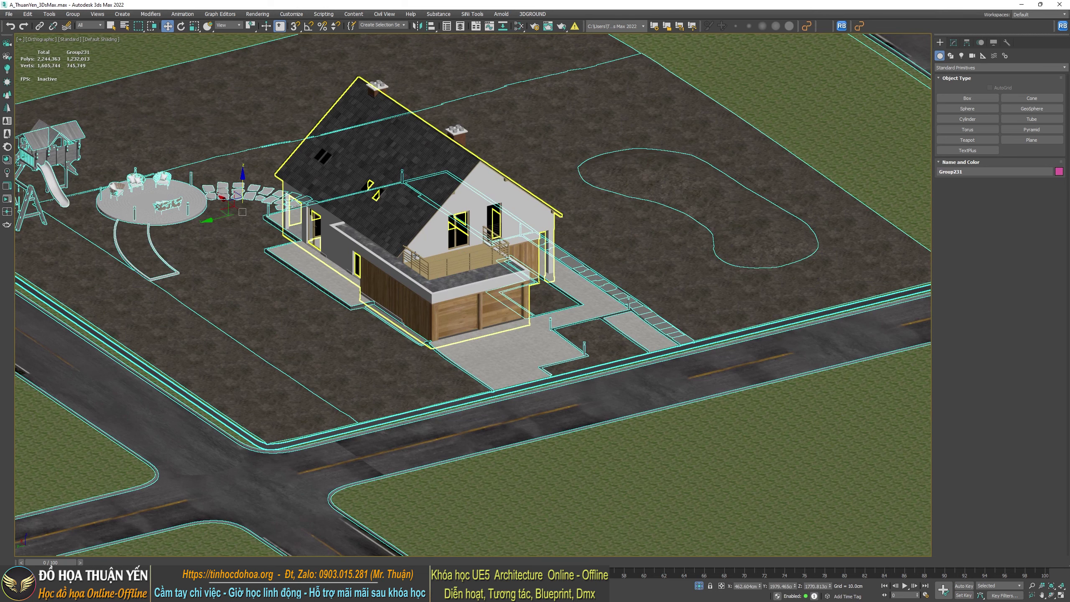
{"action": "scroll", "coordinate": [396, 289], "scroll_direction": "down", "scroll_amount": 10}
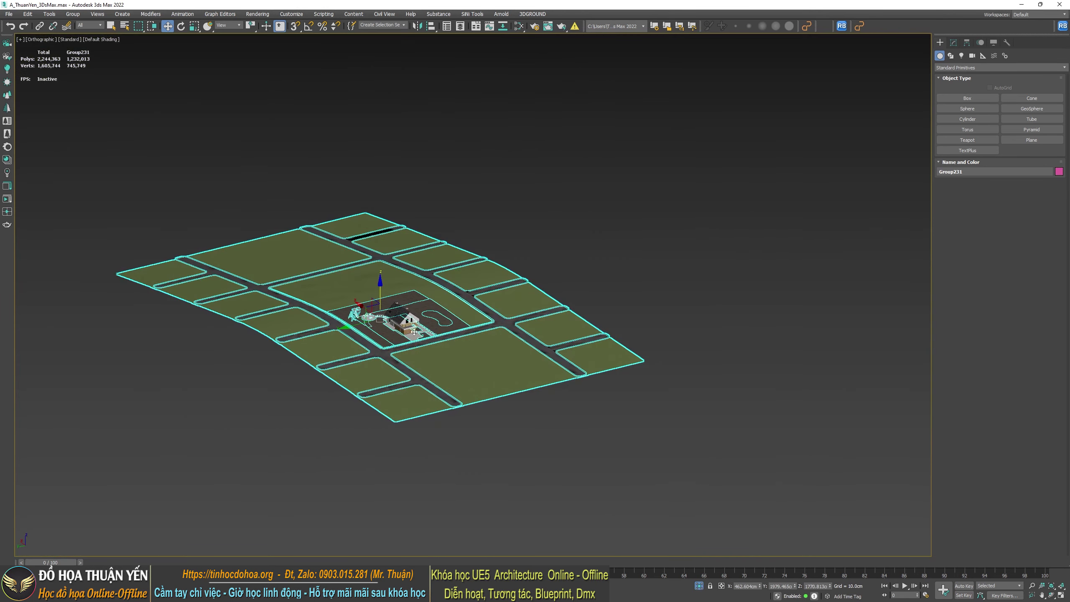
{"action": "key", "text": "ctrl+d"}
{"action": "scroll", "coordinate": [441, 293], "scroll_direction": "up", "scroll_amount": 4}
{"action": "scroll", "coordinate": [441, 293], "scroll_direction": "up", "scroll_amount": 2}
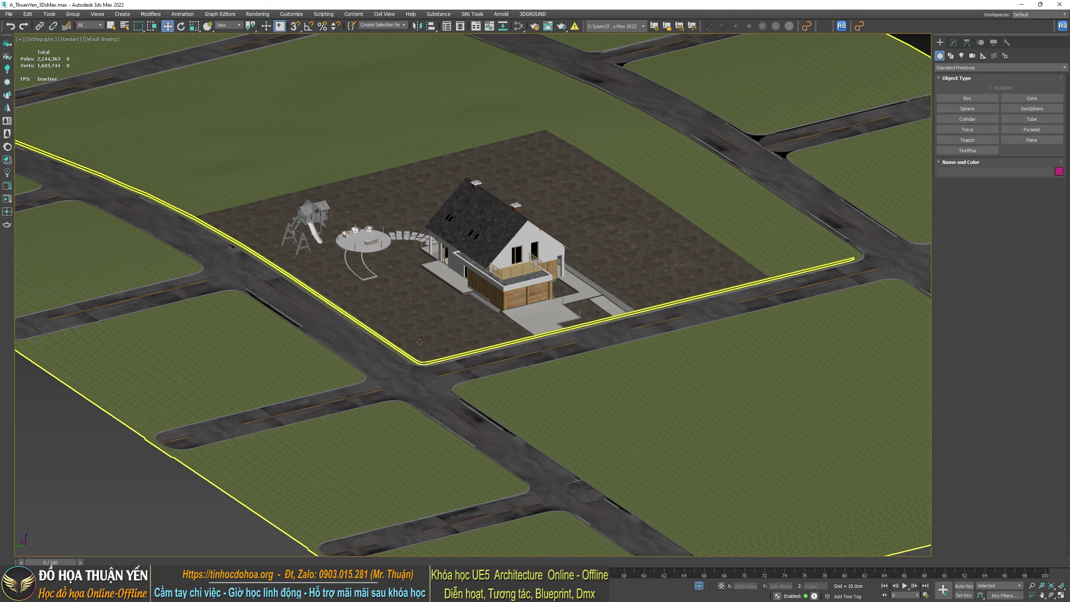
Zoom and pan back to the house, then clear the selection
{"action": "scroll", "coordinate": [430, 358], "scroll_direction": "down", "scroll_amount": 2}
{"action": "scroll", "coordinate": [442, 375], "scroll_direction": "down", "scroll_amount": 5}
{"action": "scroll", "coordinate": [490, 387], "scroll_direction": "up", "scroll_amount": 6}
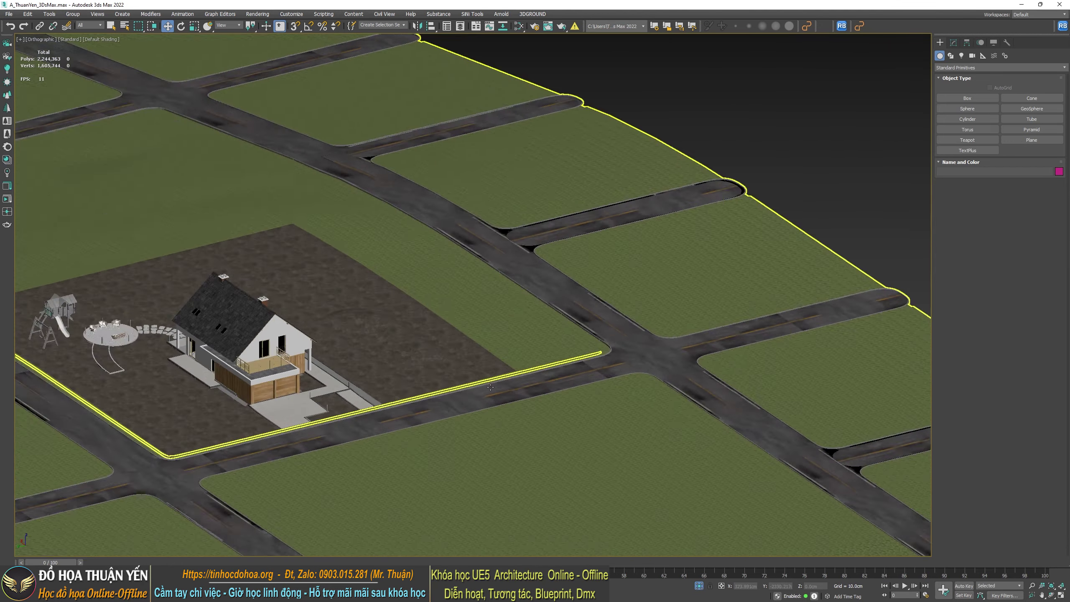
{"action": "scroll", "coordinate": [490, 387], "scroll_direction": "down", "scroll_amount": 1}
{"action": "scroll", "coordinate": [533, 363], "scroll_direction": "down", "scroll_amount": 1}
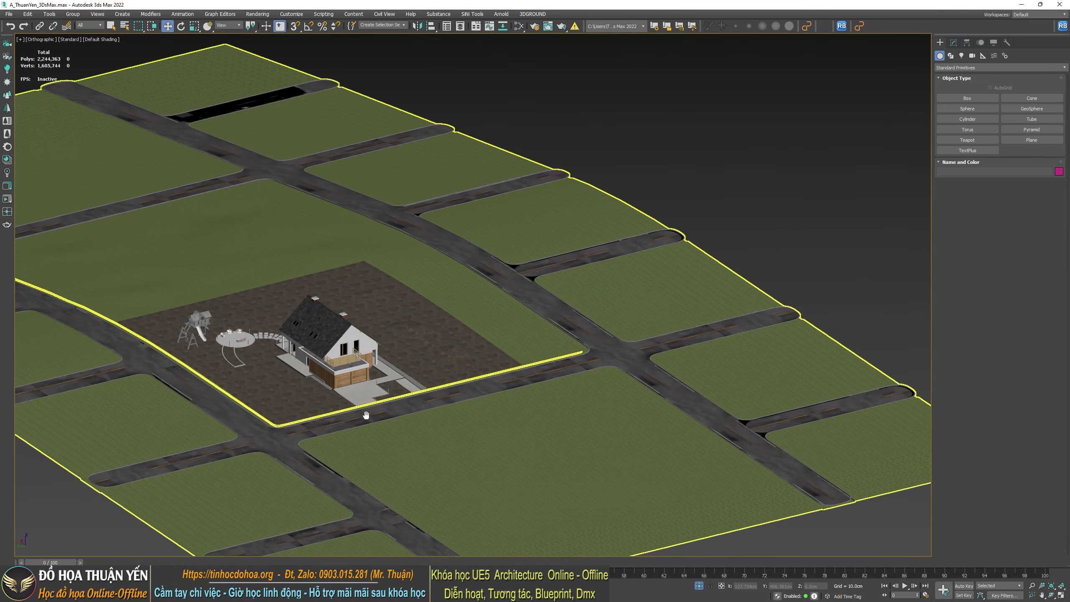
{"action": "middle_click_drag", "start_coordinate": [366, 415], "coordinate": [501, 356]}
{"action": "scroll", "coordinate": [508, 321], "scroll_direction": "up", "scroll_amount": 2}
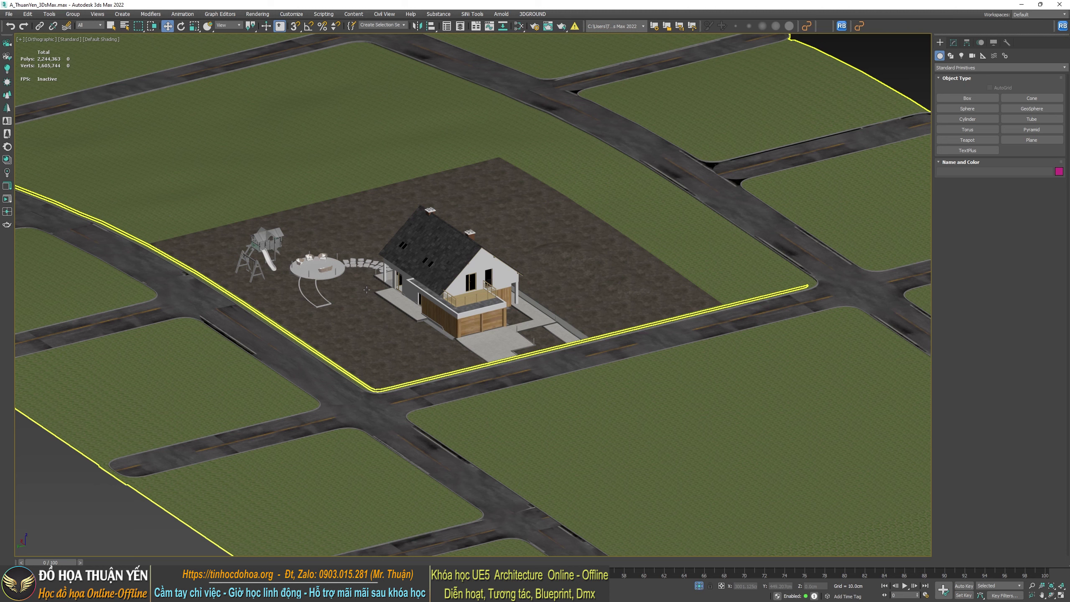
{"action": "key", "text": "ctrl+d"}
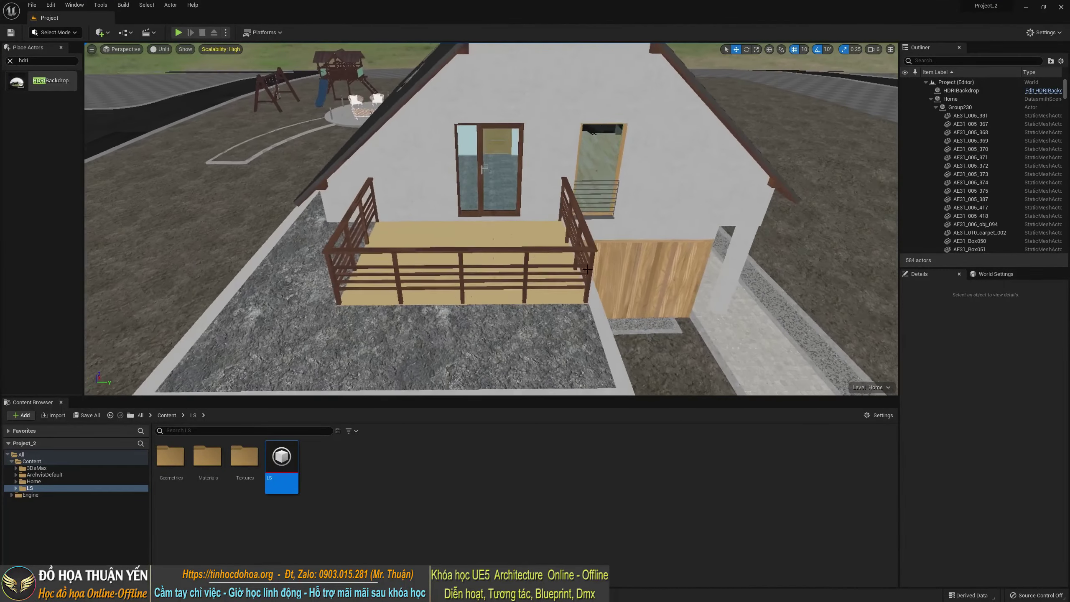
Locate the balcony floor's mesh asset and reimport it from its source
{"action": "left_click", "coordinate": [469, 233]}
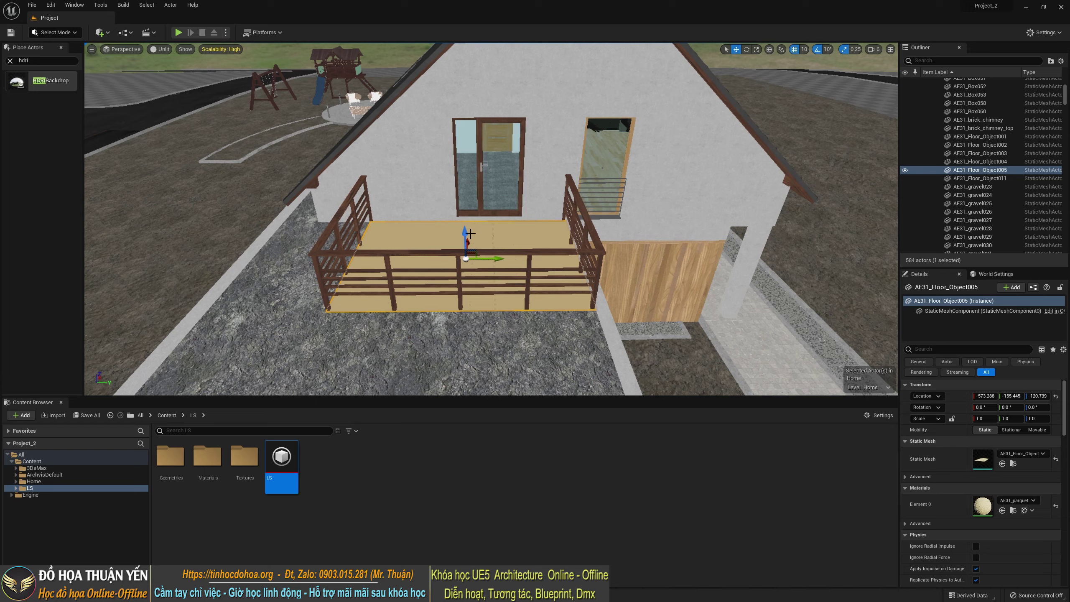
{"action": "right_click_drag", "start_coordinate": [471, 233], "coordinate": [470, 233]}
{"action": "right_click", "coordinate": [544, 203]}
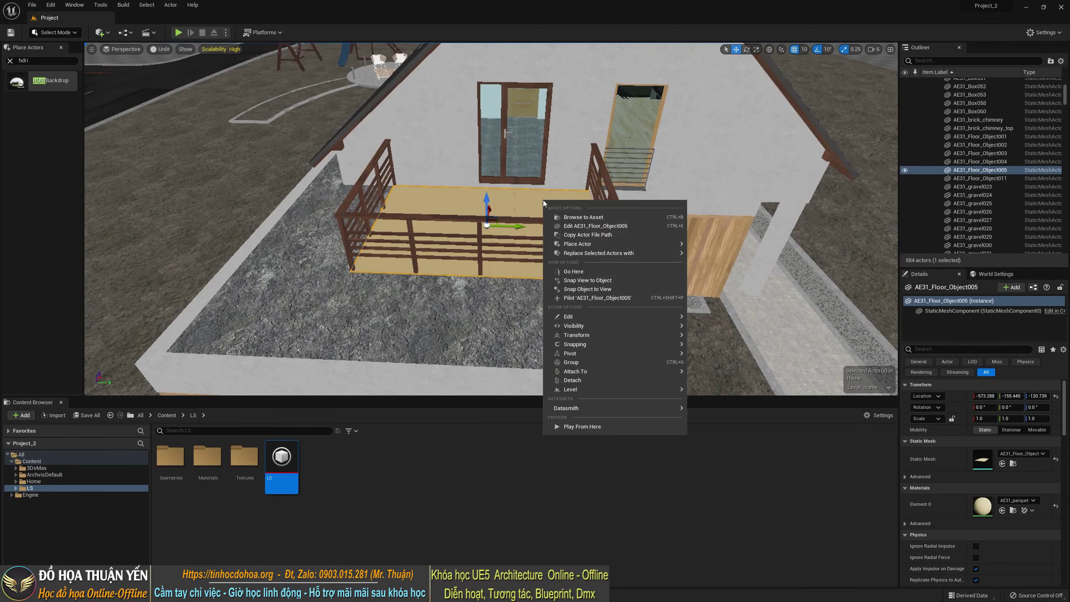
{"action": "right_click_drag", "start_coordinate": [543, 203], "coordinate": [521, 201]}
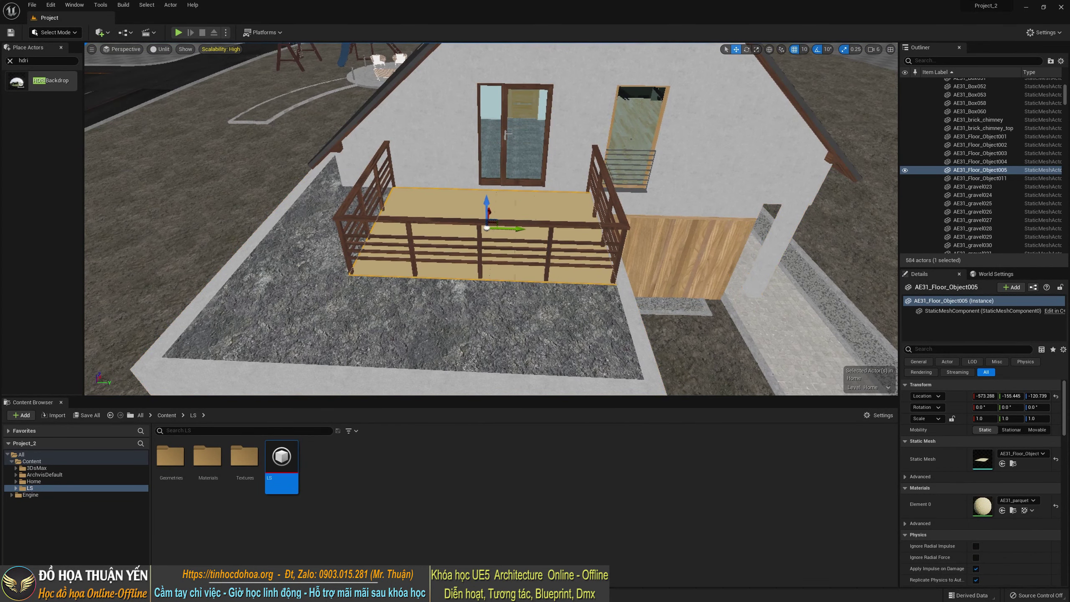
{"action": "right_click", "coordinate": [521, 202]}
{"action": "left_click", "coordinate": [571, 217]}
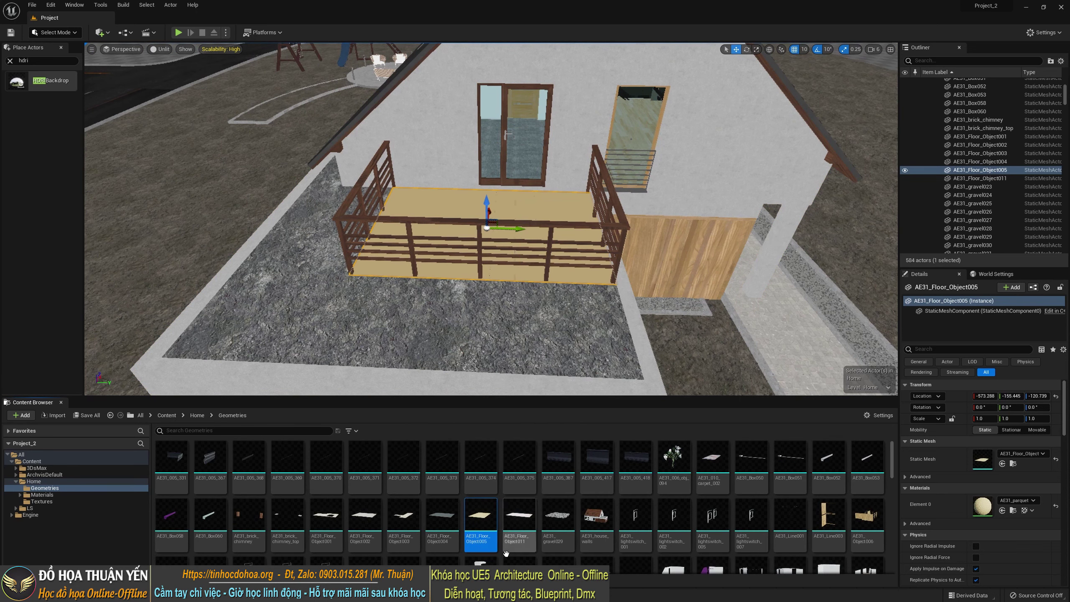
{"action": "right_click", "coordinate": [484, 523]}
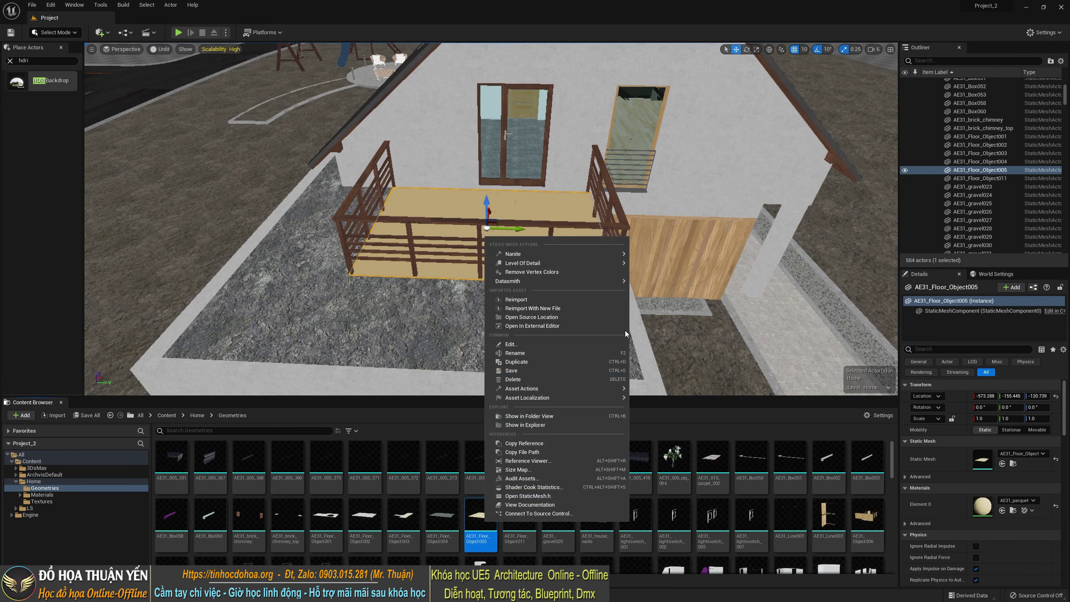
{"action": "left_click", "coordinate": [551, 299]}
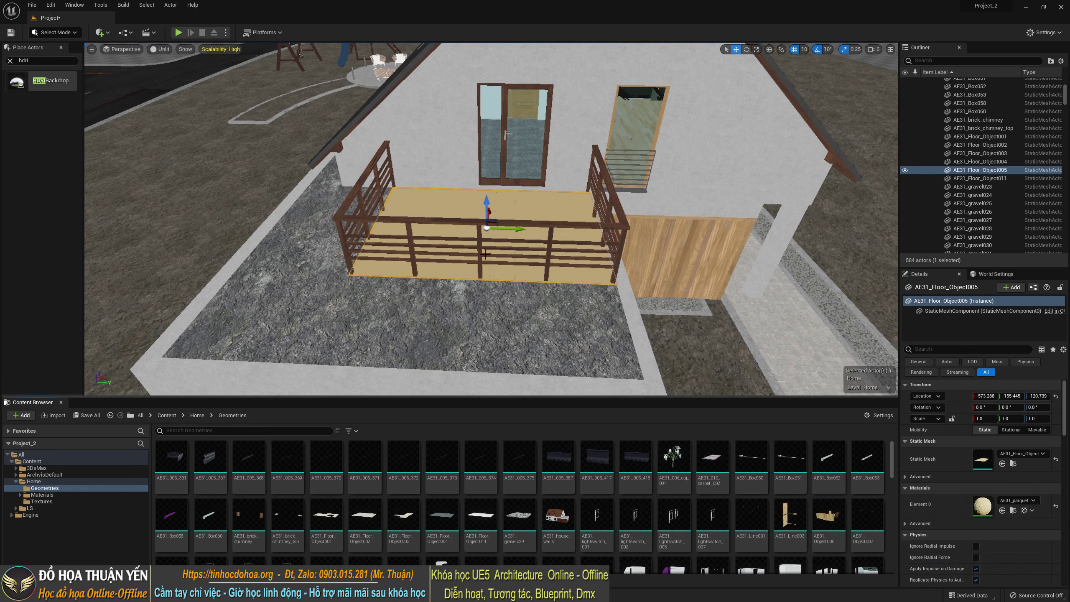
Reimport the balcony floor mesh with the new file 1.udatasmith
{"action": "right_click", "coordinate": [443, 206]}
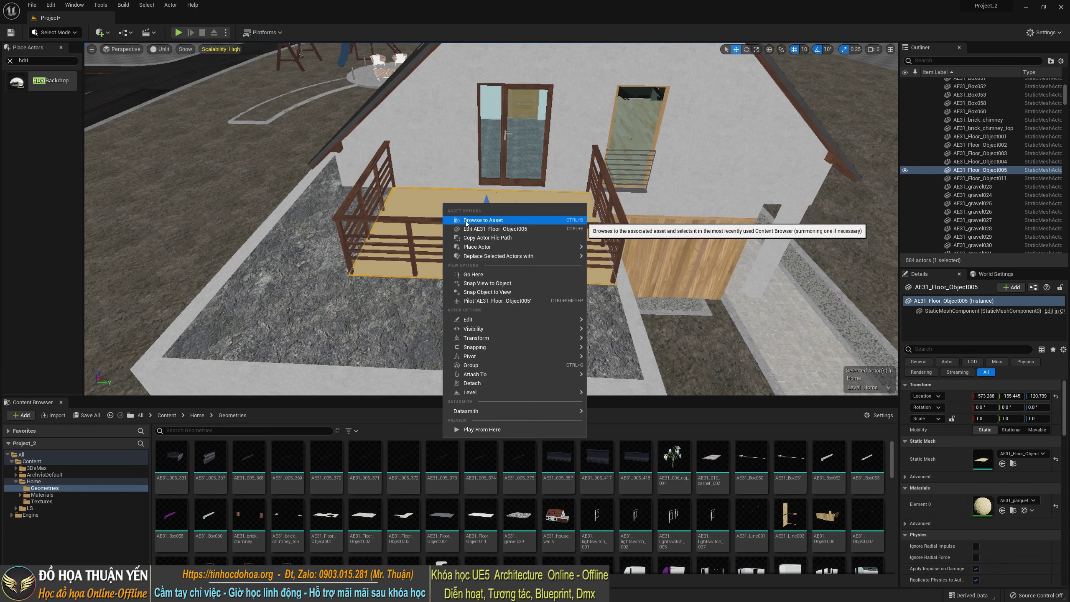
{"action": "left_click", "coordinate": [466, 220]}
{"action": "right_click", "coordinate": [479, 516]}
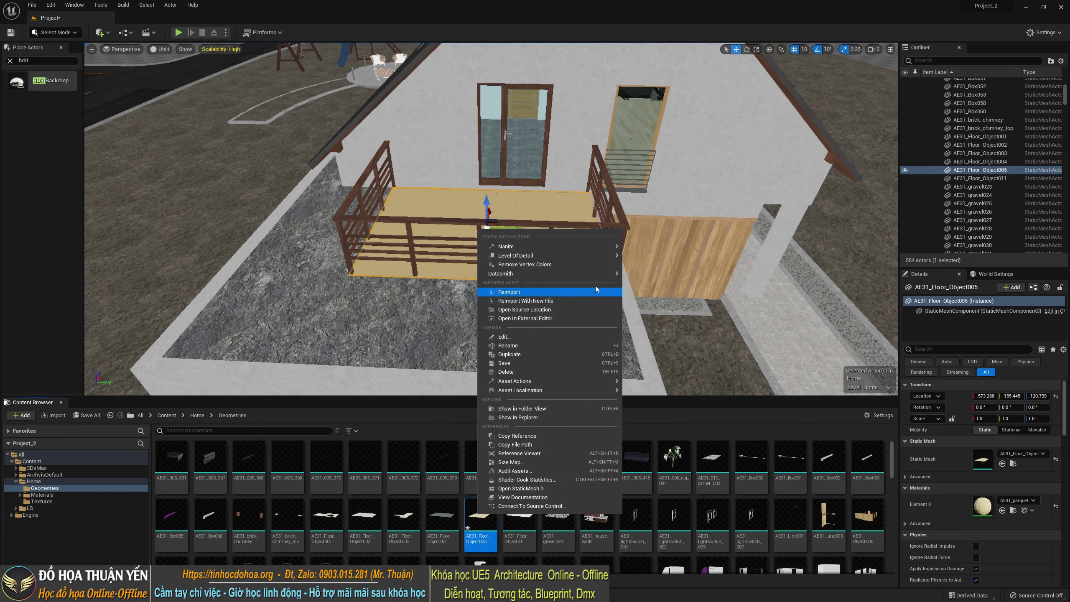
{"action": "left_click", "coordinate": [548, 301]}
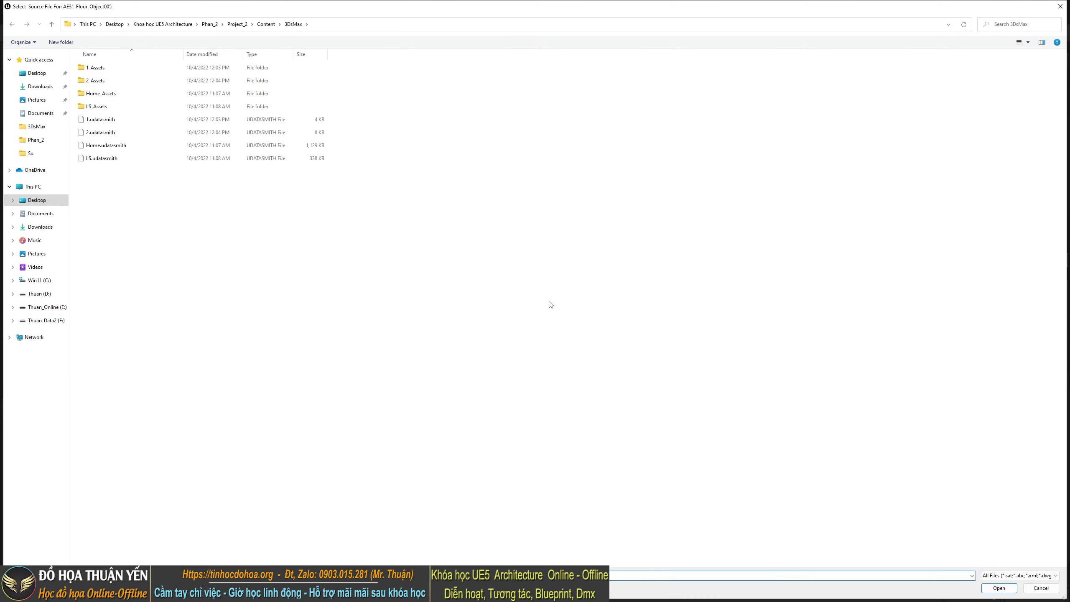
{"action": "double_click", "coordinate": [100, 119]}
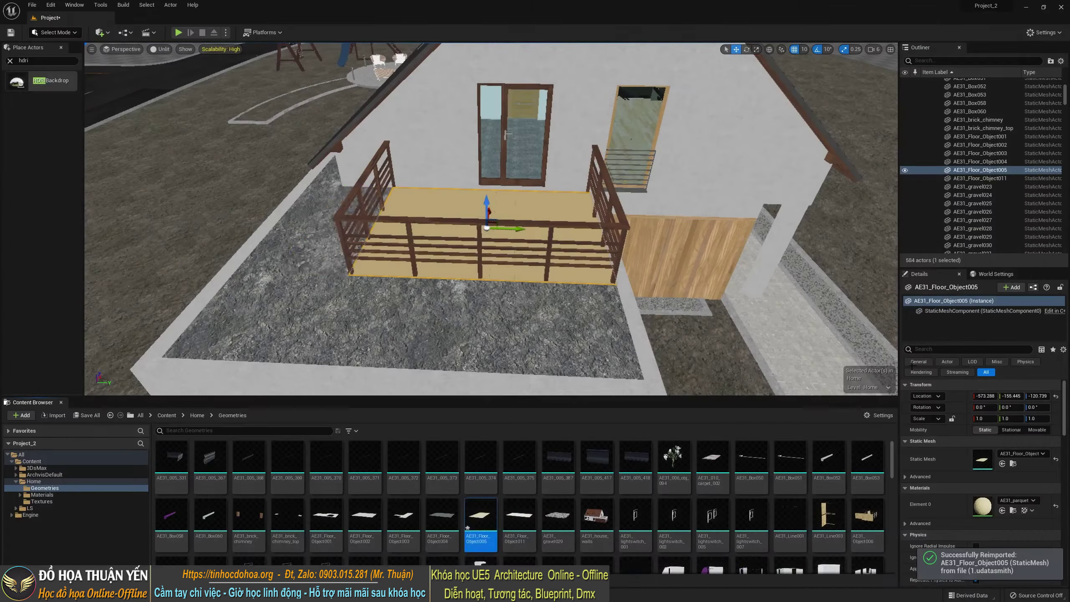
Reimport the balcony railing mesh with the new file 2.udatasmith
{"action": "left_click", "coordinate": [412, 222]}
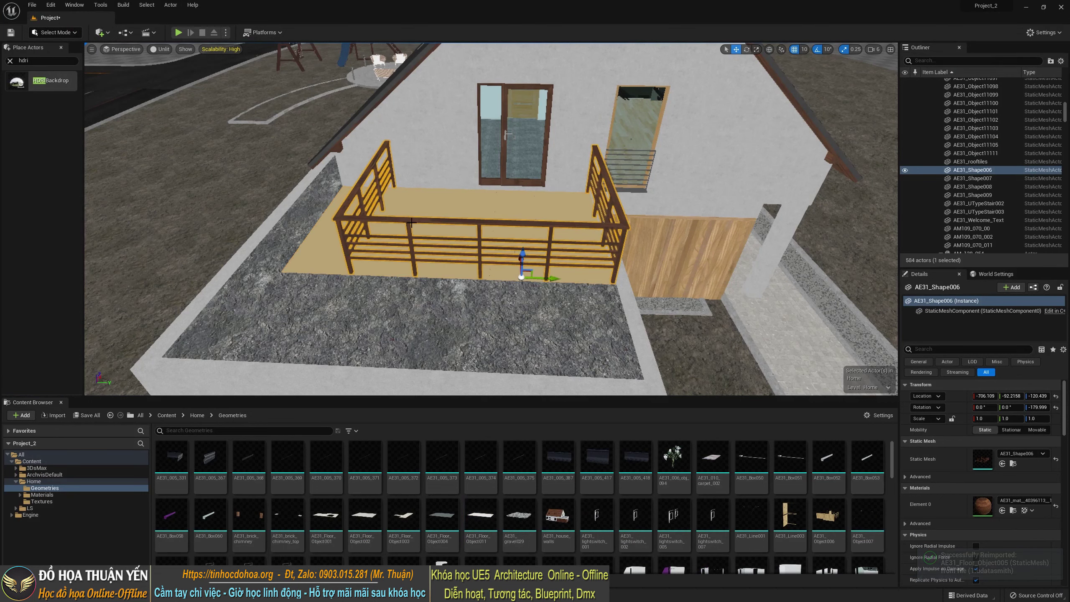
{"action": "right_click", "coordinate": [412, 222]}
{"action": "left_click", "coordinate": [443, 241]}
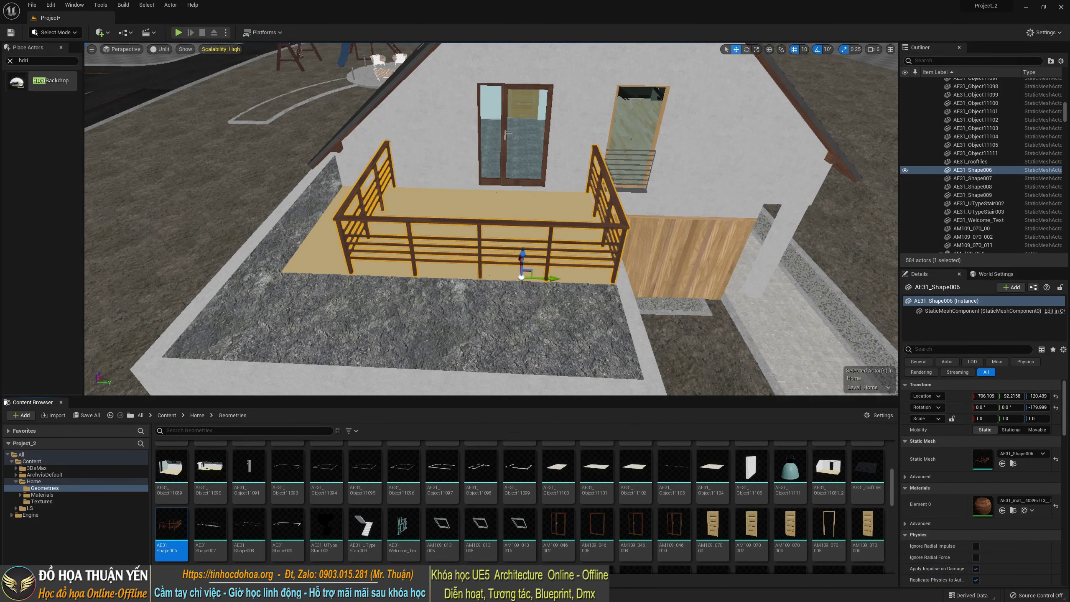
{"action": "right_click", "coordinate": [171, 527]}
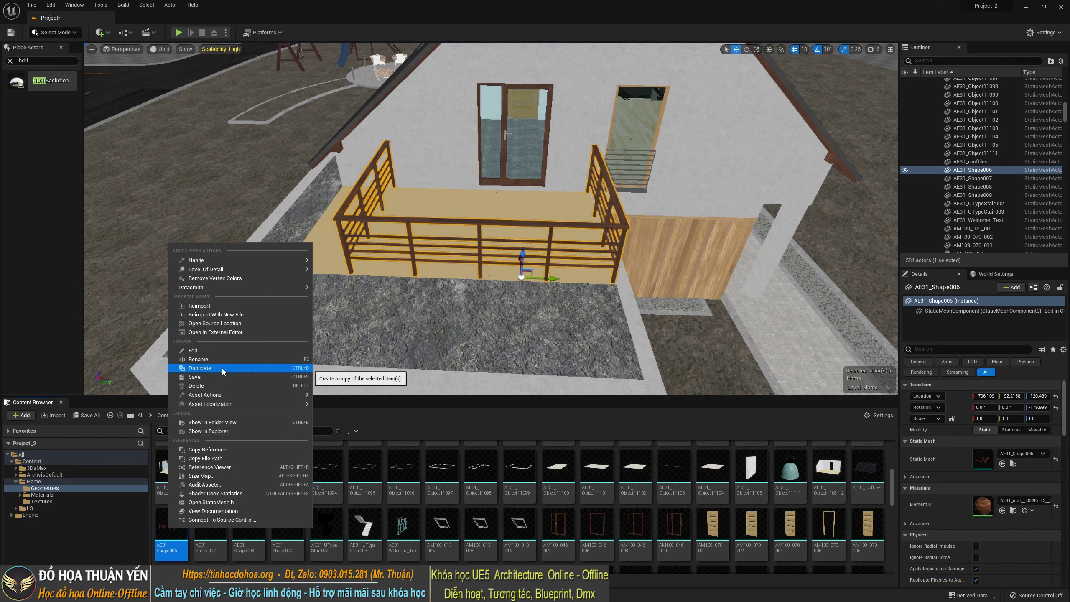
{"action": "left_click", "coordinate": [216, 314]}
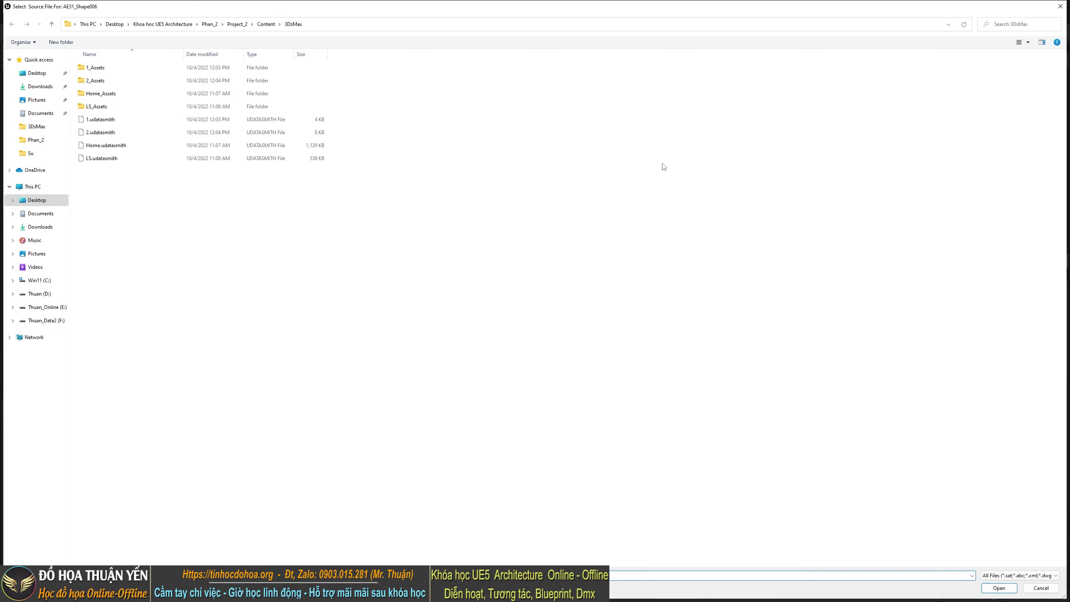
{"action": "double_click", "coordinate": [100, 133]}
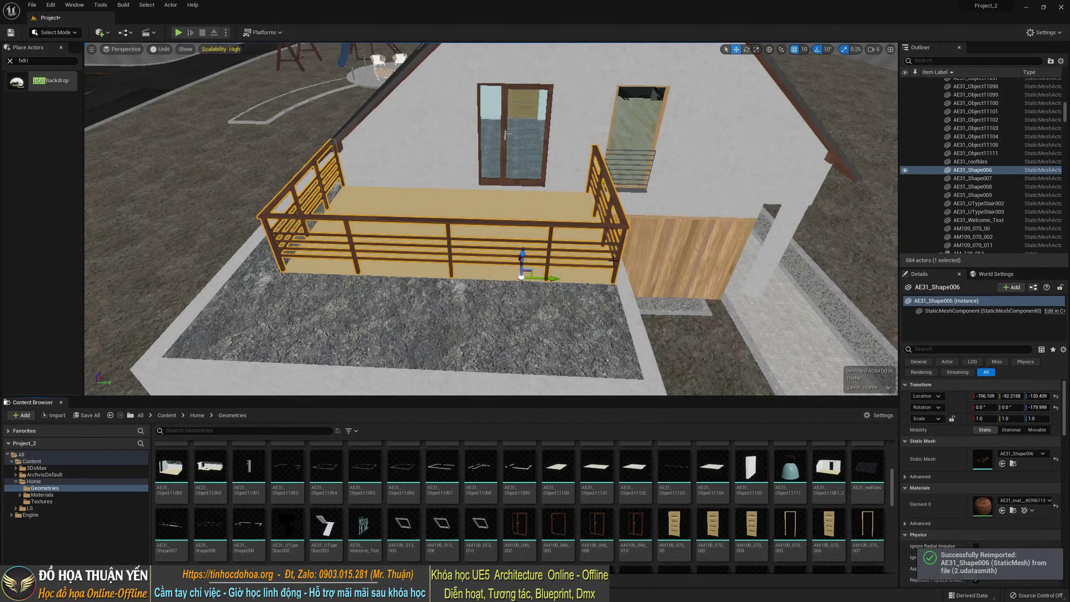
{"action": "right_click_drag", "start_coordinate": [613, 260], "coordinate": [548, 236]}
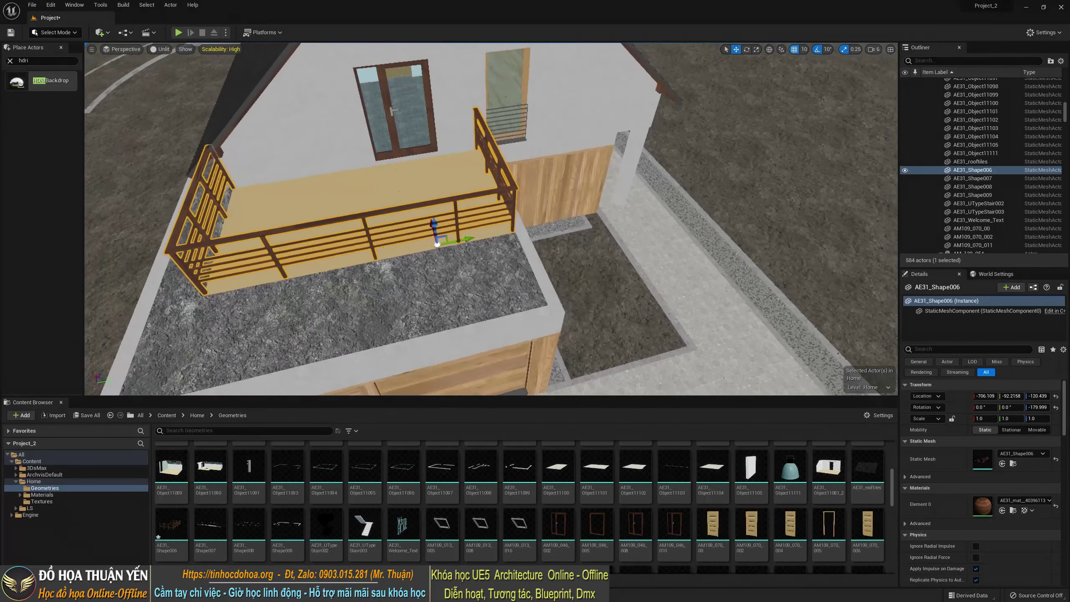
Delete the existing railing and the tan balcony floor slab from the level
{"action": "key", "text": "Delete"}
{"action": "left_click", "coordinate": [570, 336]}
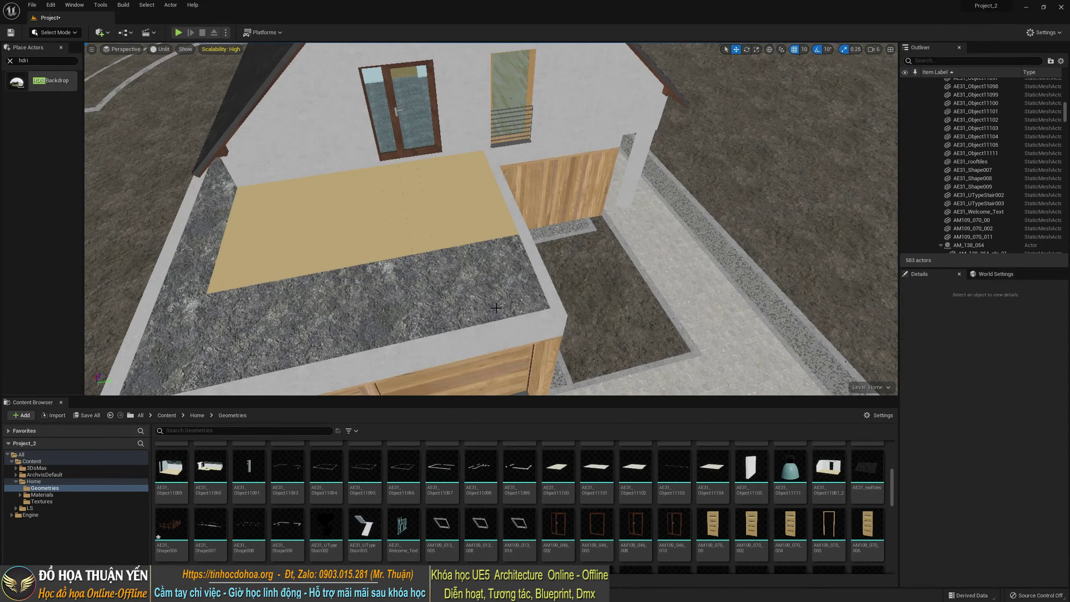
{"action": "left_click", "coordinate": [406, 222]}
{"action": "key", "text": "Delete"}
{"action": "left_click", "coordinate": [573, 336]}
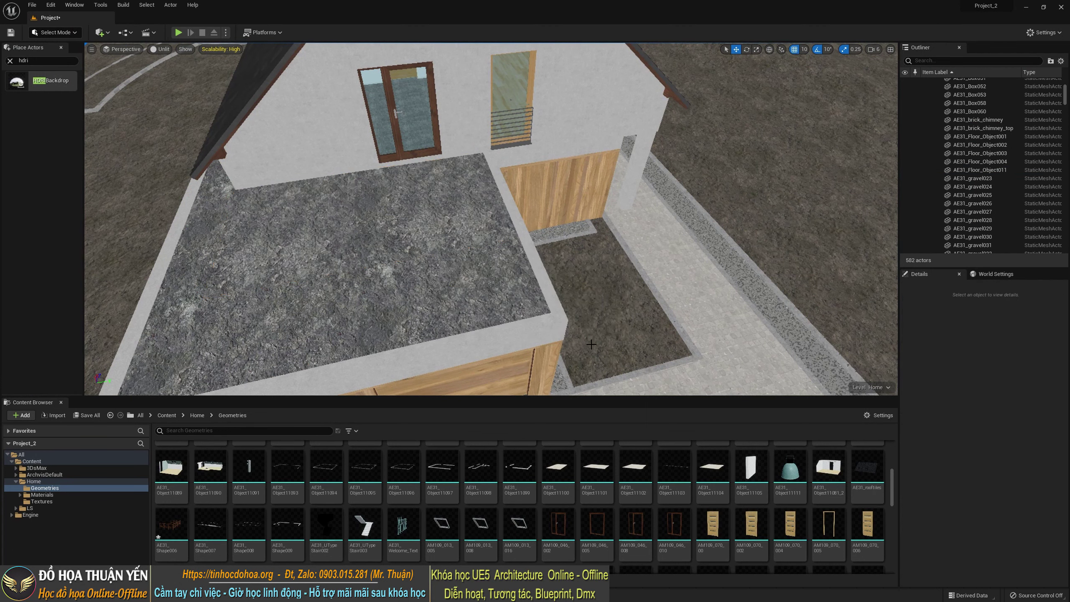
Import 1.udatasmith and 2.udatasmith through Datasmith into the Content folder
{"action": "left_click", "coordinate": [101, 33]}
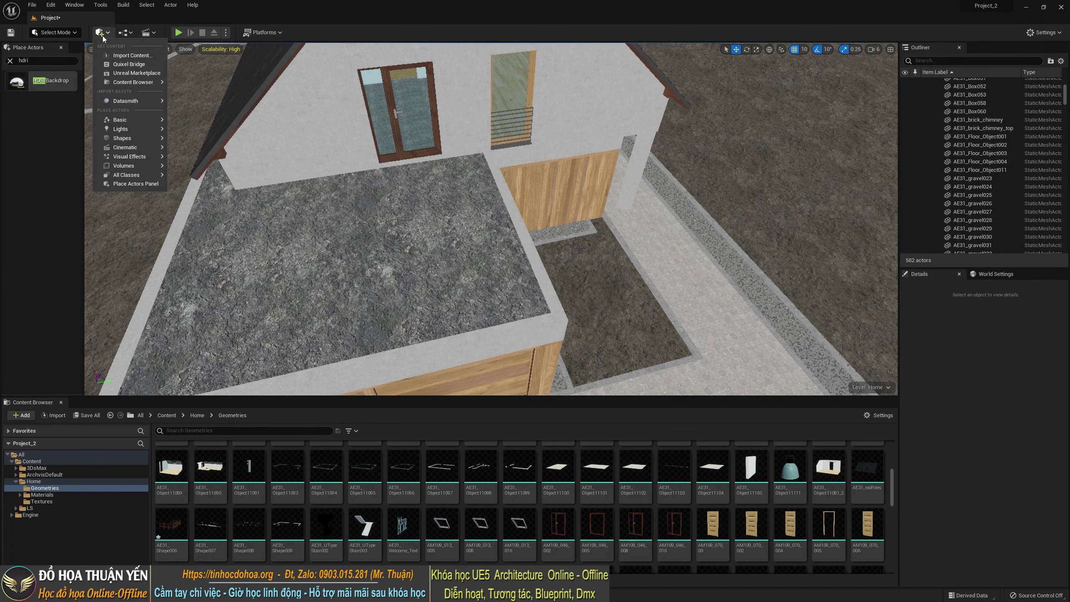
{"action": "mouse_move", "coordinate": [152, 102]}
{"action": "left_click", "coordinate": [212, 113]}
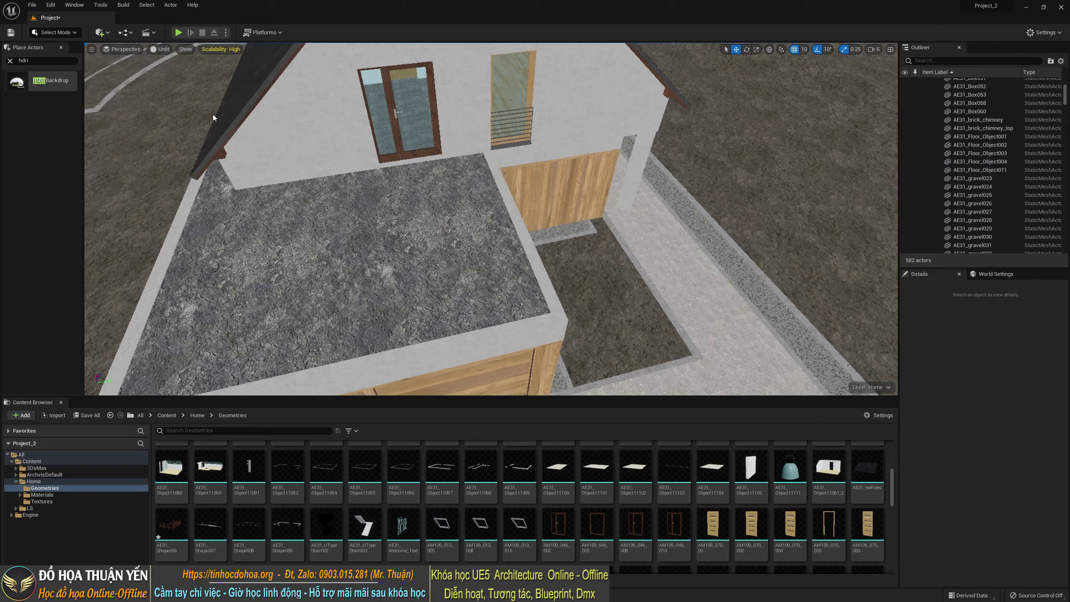
{"action": "left_click", "coordinate": [100, 120]}
{"action": "left_click", "coordinate": [100, 133], "text": "shift"}
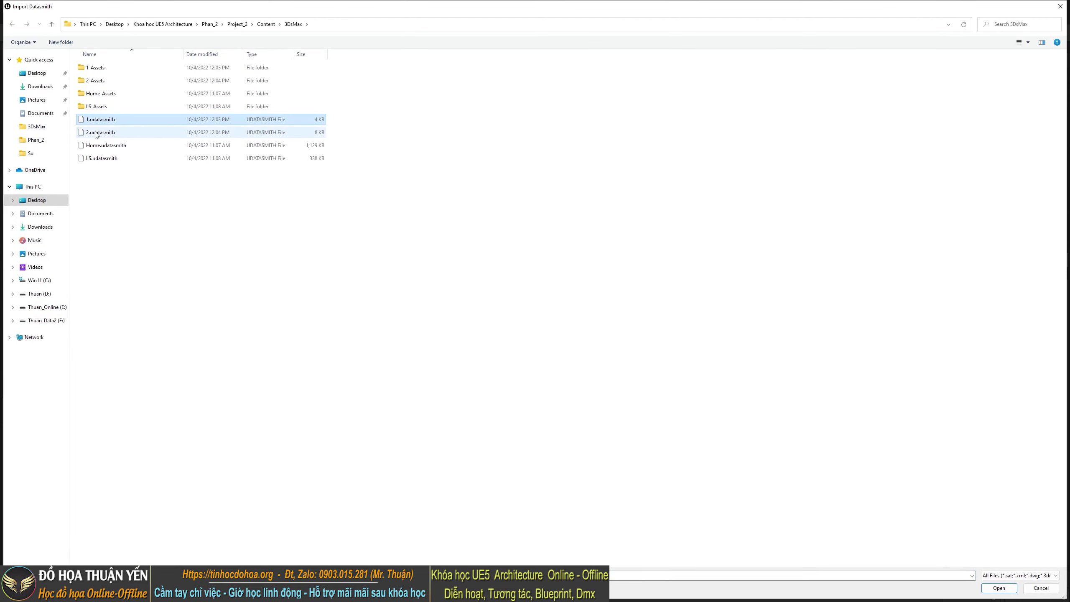
{"action": "left_click", "coordinate": [999, 588]}
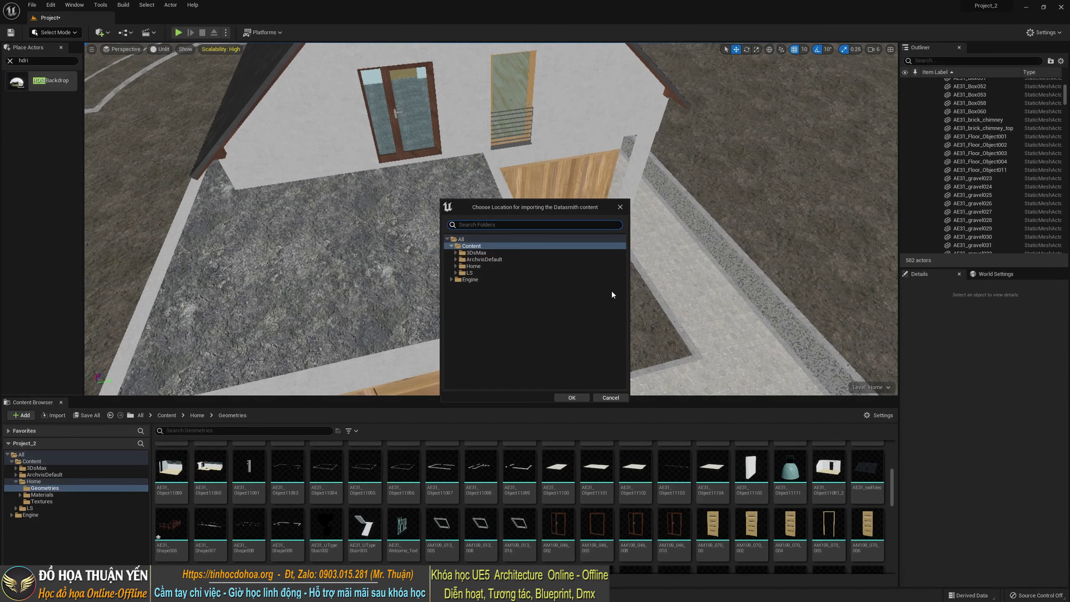
{"action": "left_click", "coordinate": [581, 378]}
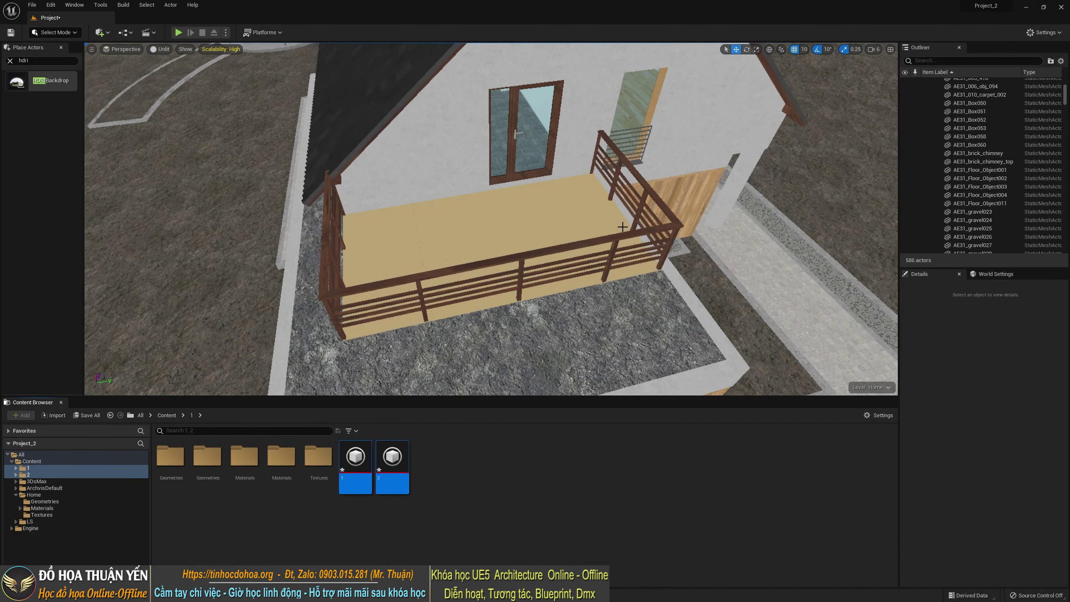
{"action": "right_click_drag", "start_coordinate": [460, 243], "coordinate": [396, 237]}
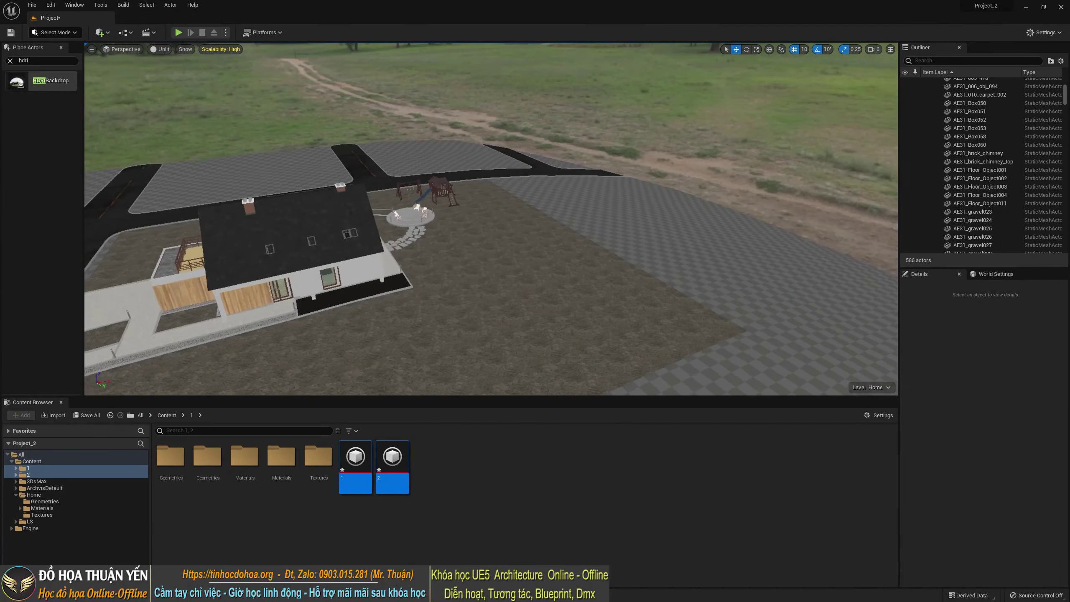
{"action": "right_click_drag", "start_coordinate": [491, 219], "coordinate": [491, 220]}
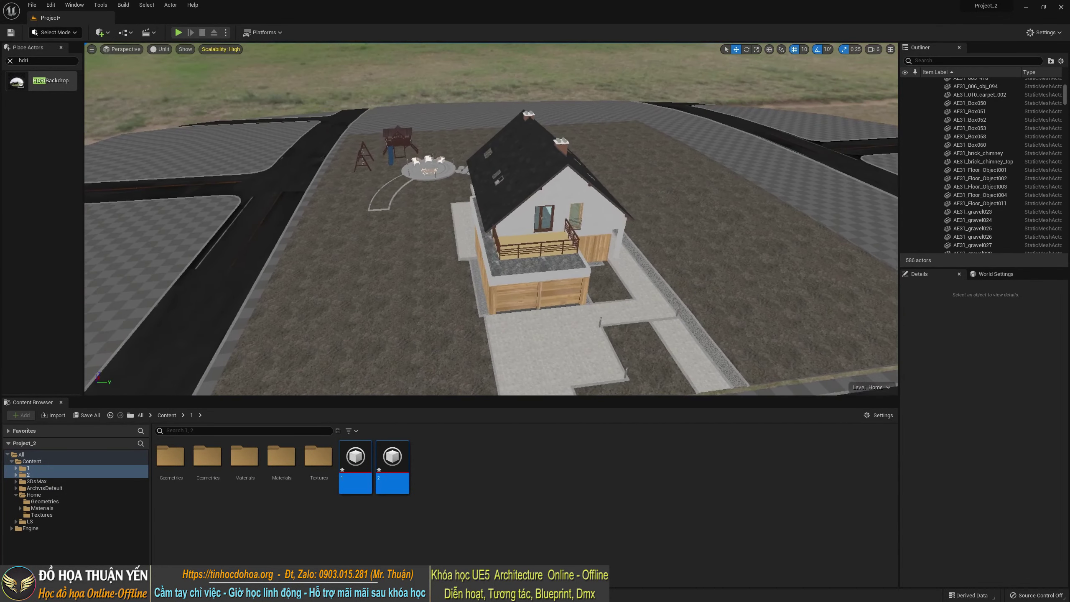
{"action": "right_click_drag", "start_coordinate": [395, 257], "coordinate": [395, 258]}
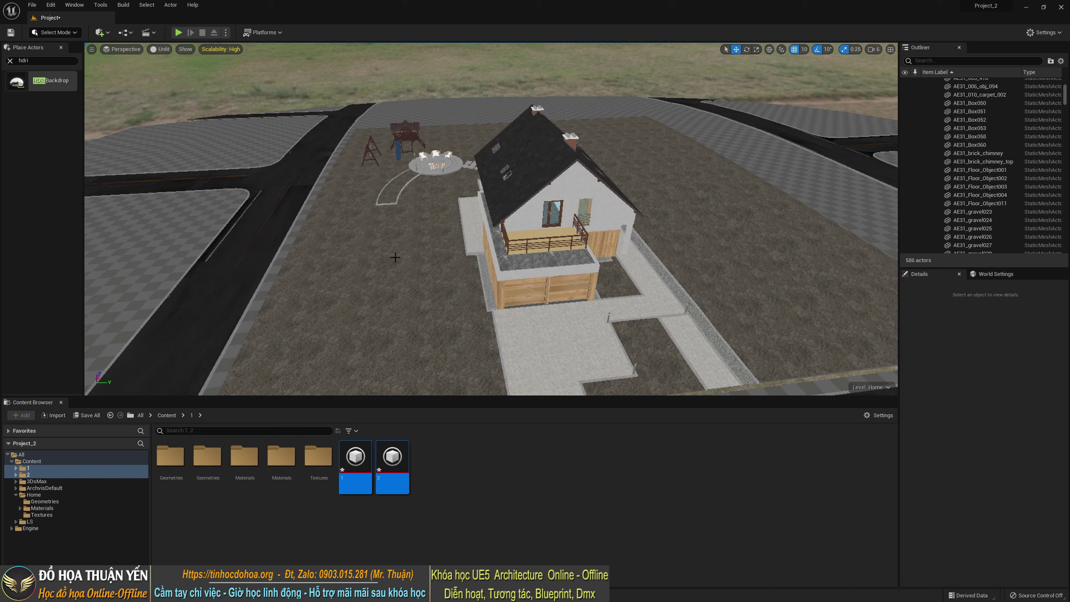
{"action": "right_click_drag", "start_coordinate": [524, 294], "coordinate": [524, 295]}
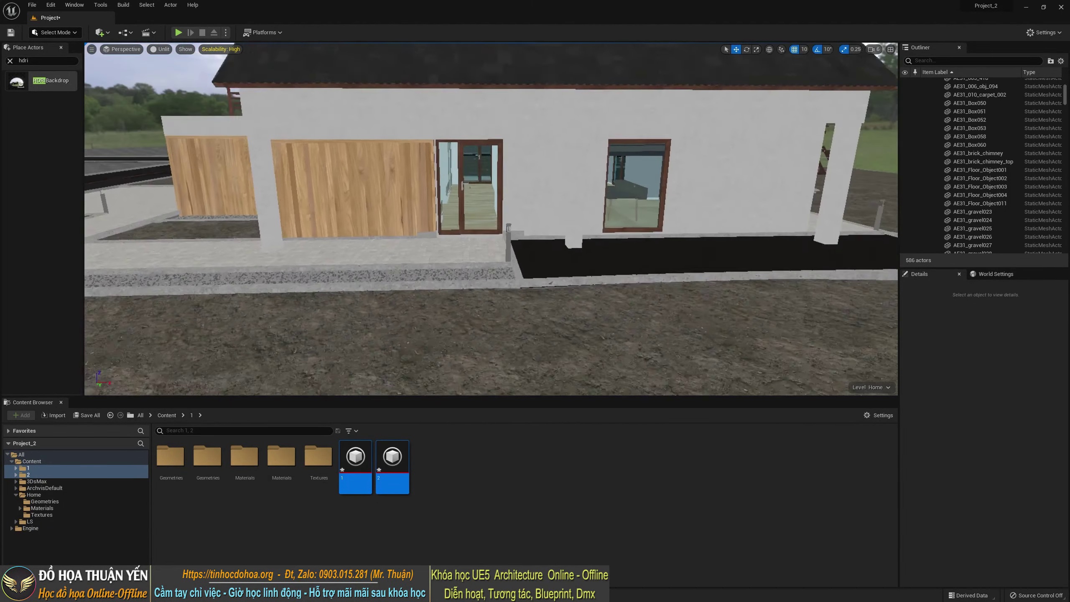
Select the sliding door and browse to its mesh asset in the Content Browser
{"action": "right_click_drag", "start_coordinate": [462, 280], "coordinate": [461, 280]}
{"action": "left_click", "coordinate": [454, 260]}
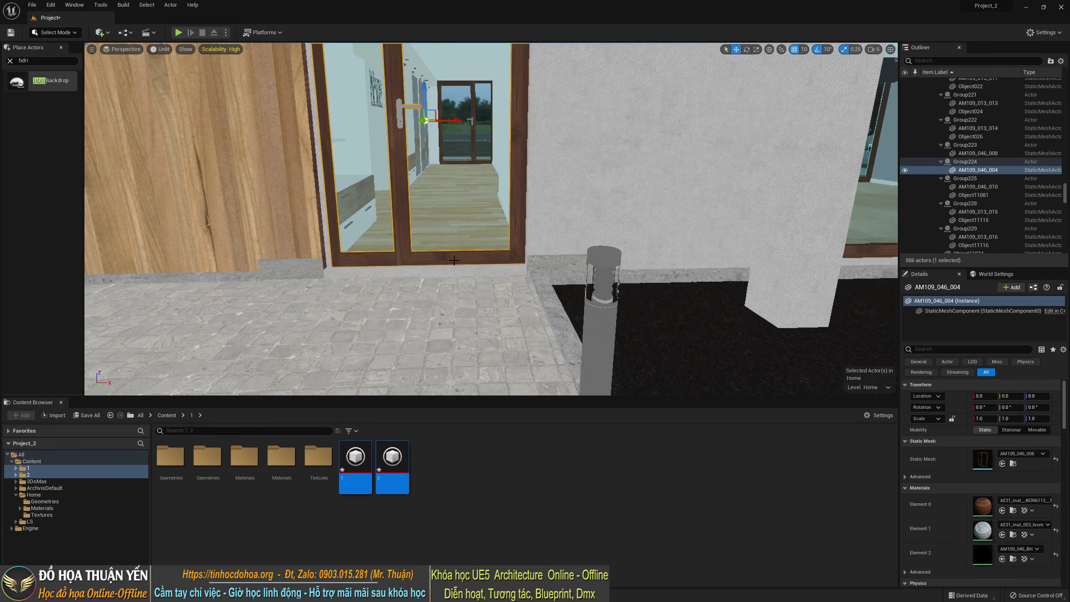
{"action": "right_click", "coordinate": [453, 255]}
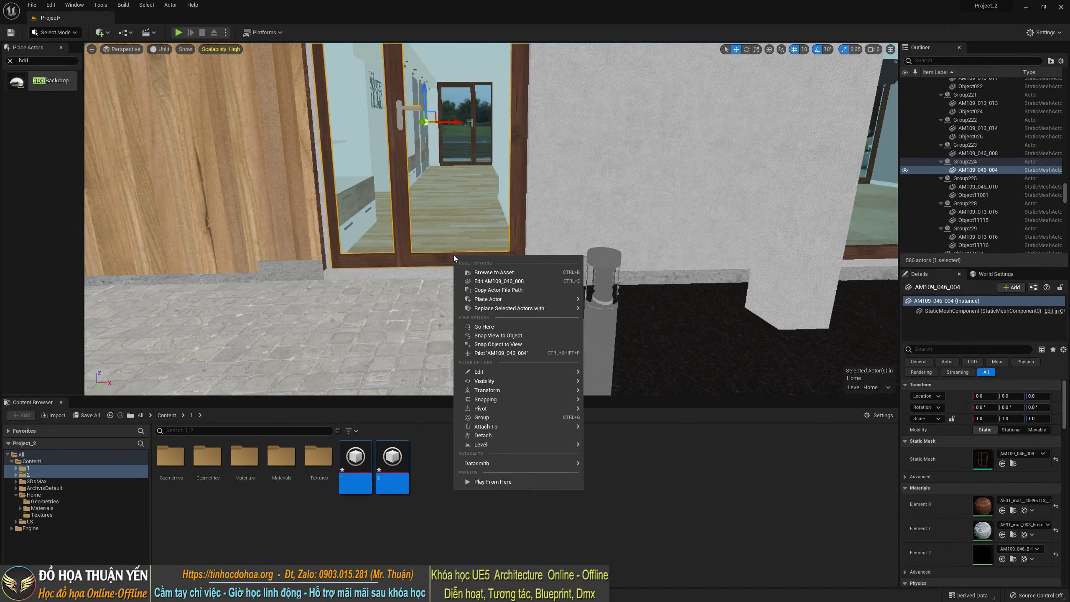
{"action": "left_click", "coordinate": [498, 273]}
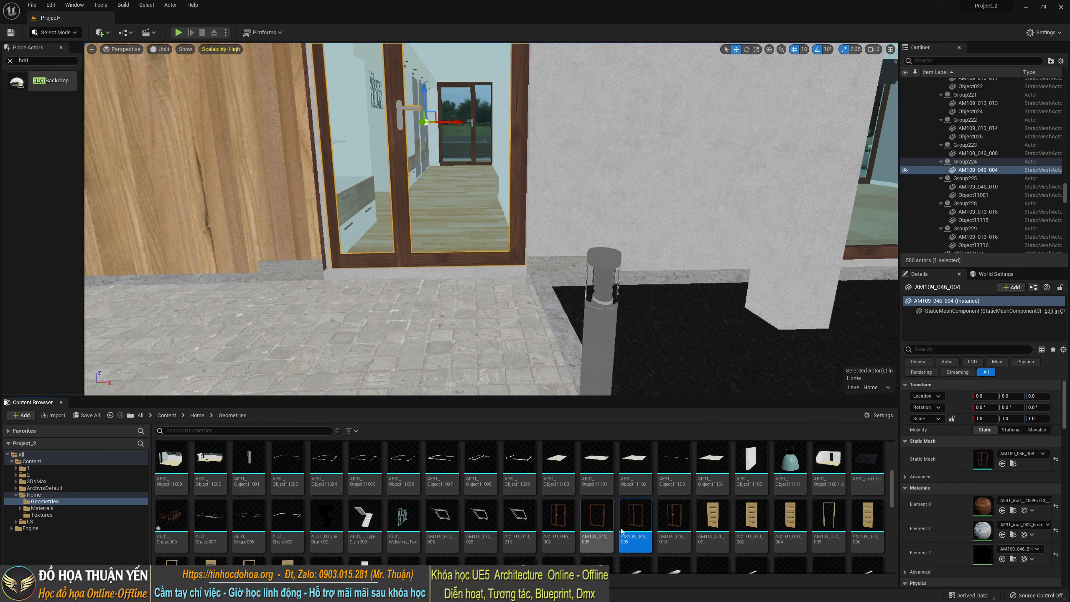
Start exporting mesh AM109_046_008, creating a new Desktop folder A as the destination
{"action": "right_click", "coordinate": [634, 522]}
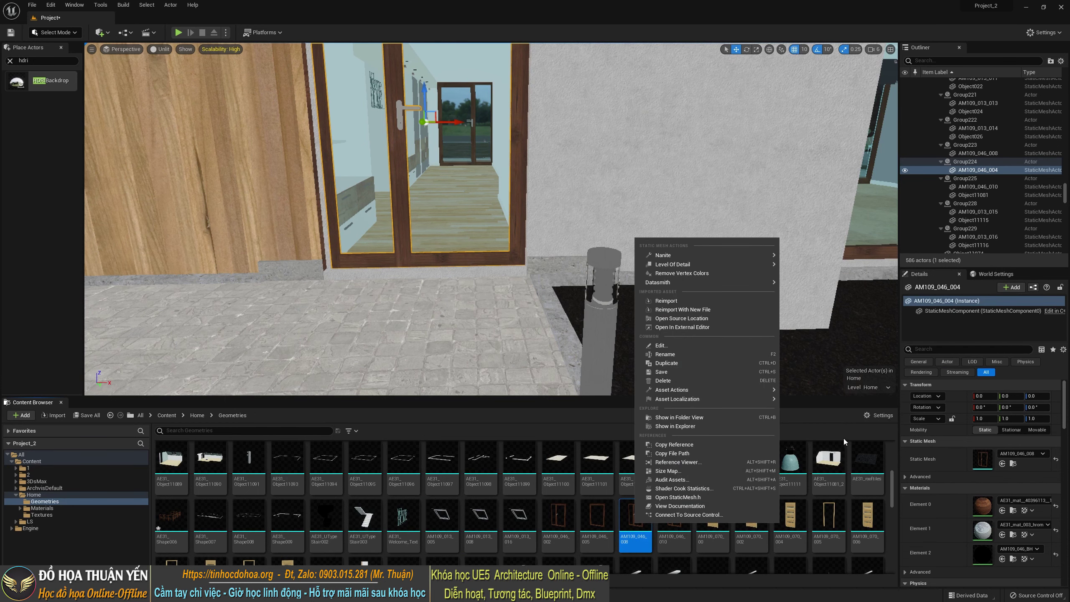
{"action": "mouse_move", "coordinate": [677, 392]}
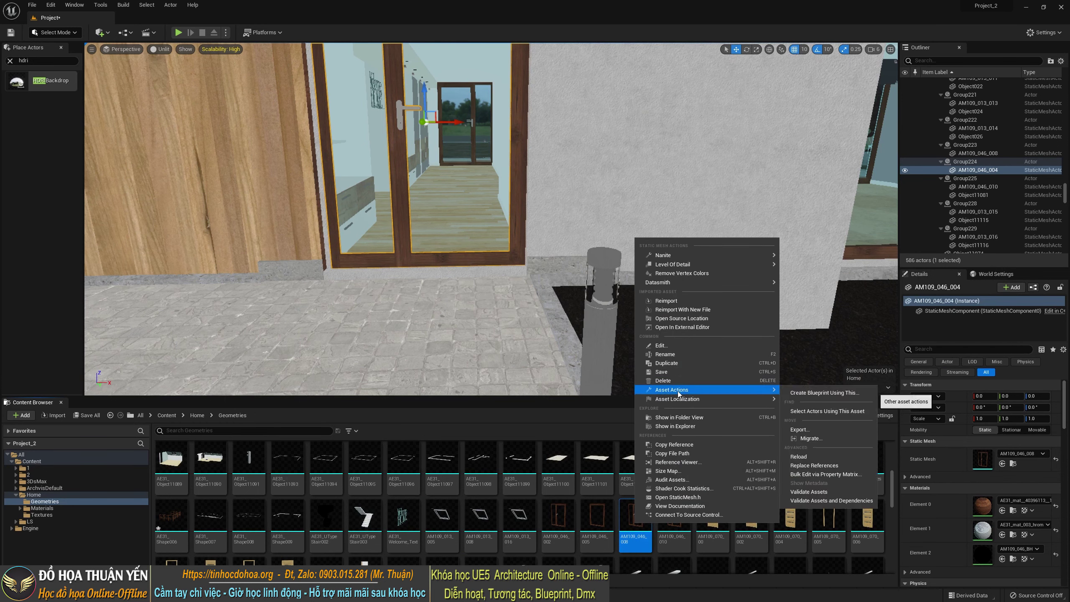
{"action": "left_click", "coordinate": [801, 430]}
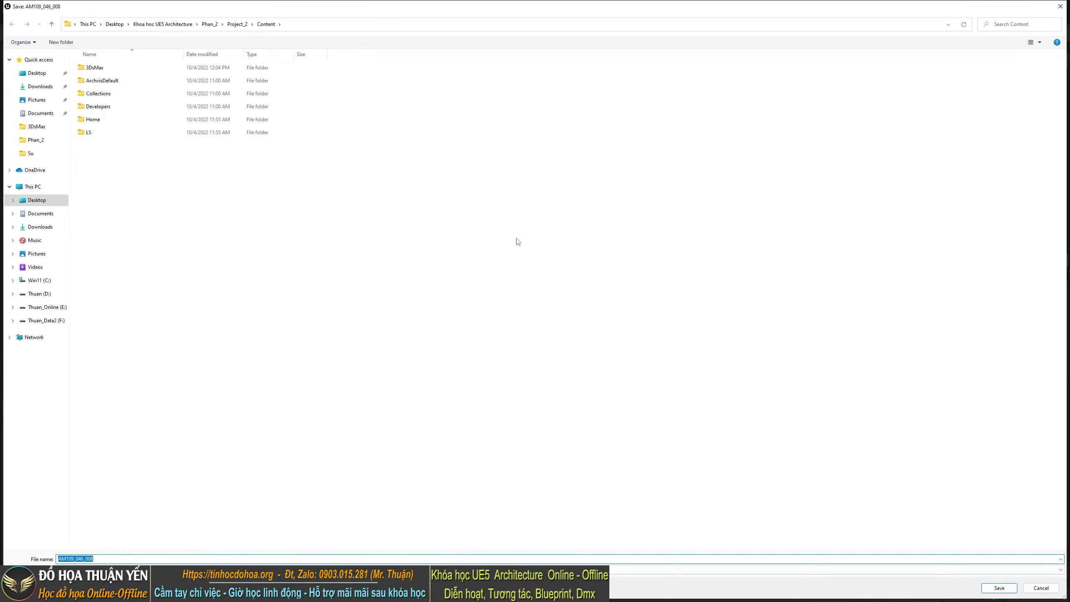
{"action": "left_click", "coordinate": [41, 74]}
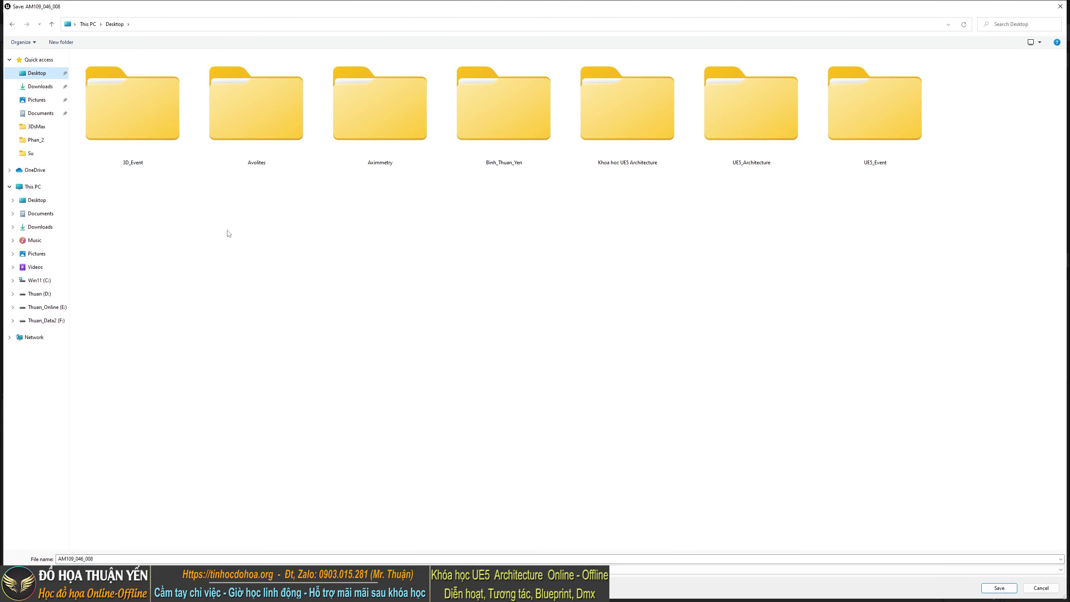
{"action": "right_click", "coordinate": [217, 232]}
{"action": "mouse_move", "coordinate": [260, 333]}
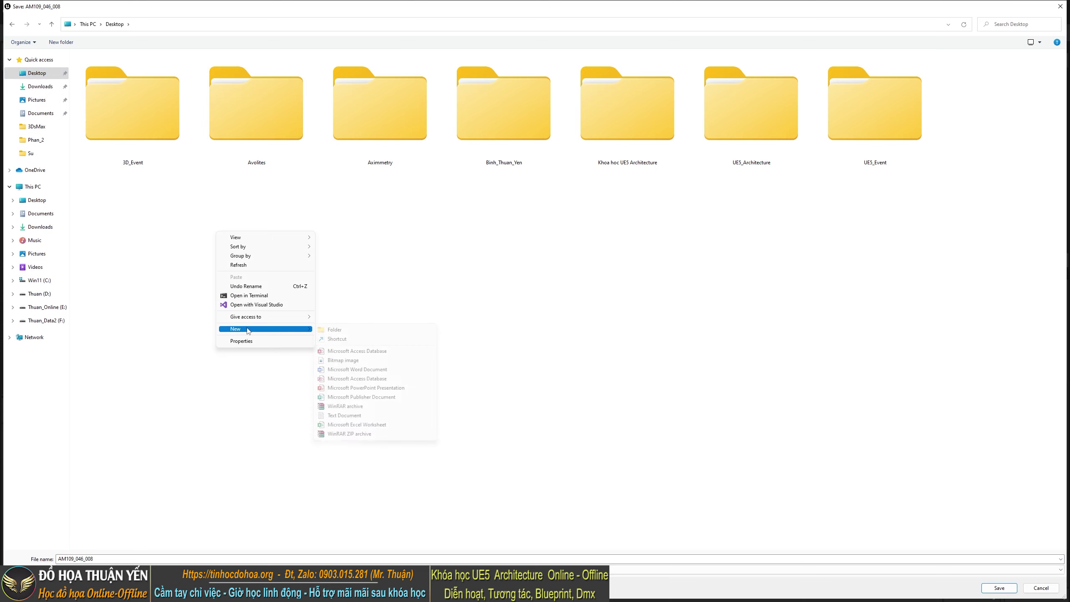
{"action": "left_click", "coordinate": [332, 330]}
{"action": "type", "text": "A"}
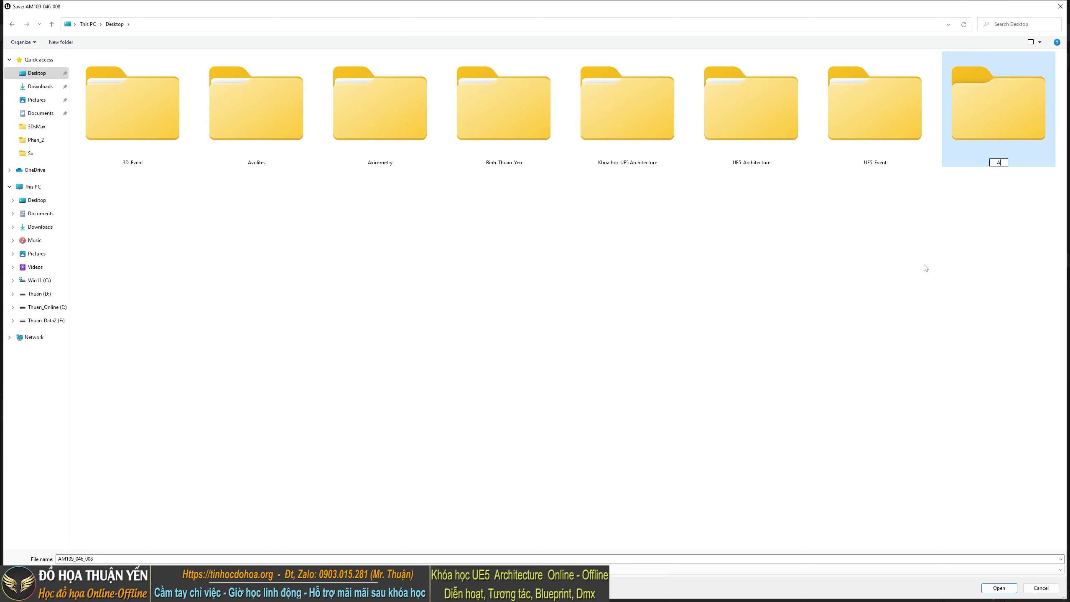
{"action": "left_click", "coordinate": [925, 267]}
{"action": "left_click", "coordinate": [1007, 124]}
{"action": "double_click", "coordinate": [1006, 124]}
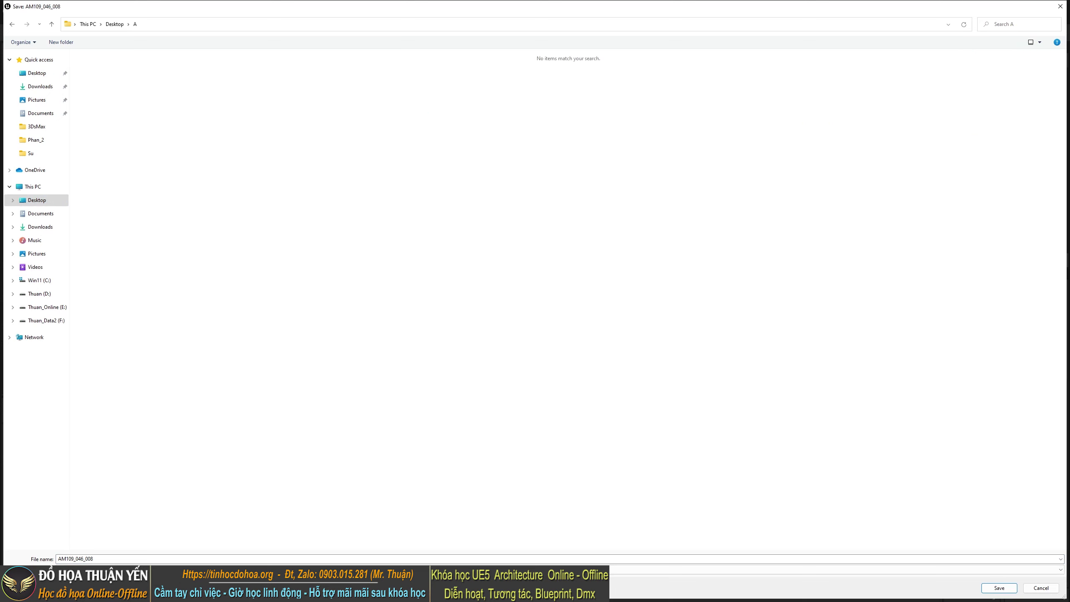
Rename the file to W and confirm the FBX export into folder A
{"action": "double_click", "coordinate": [99, 559]}
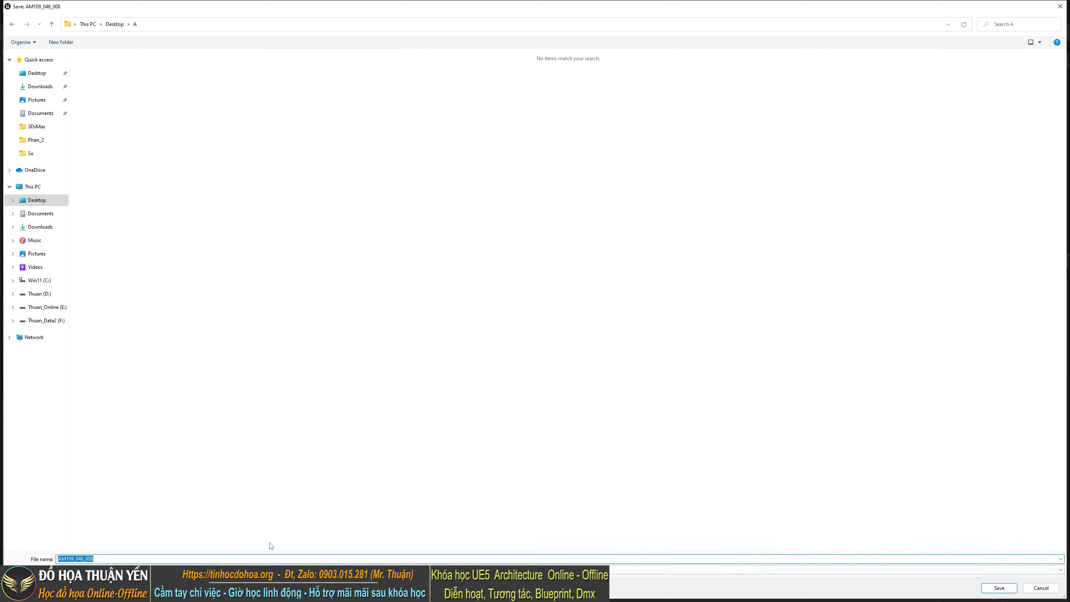
{"action": "type", "text": "U"}
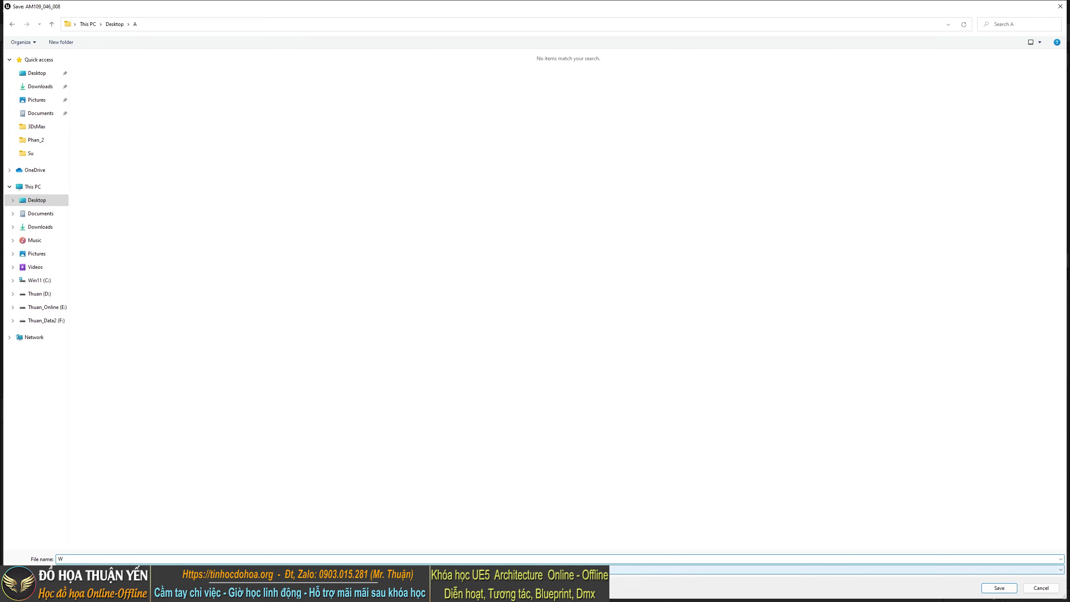
{"action": "left_click", "coordinate": [999, 588]}
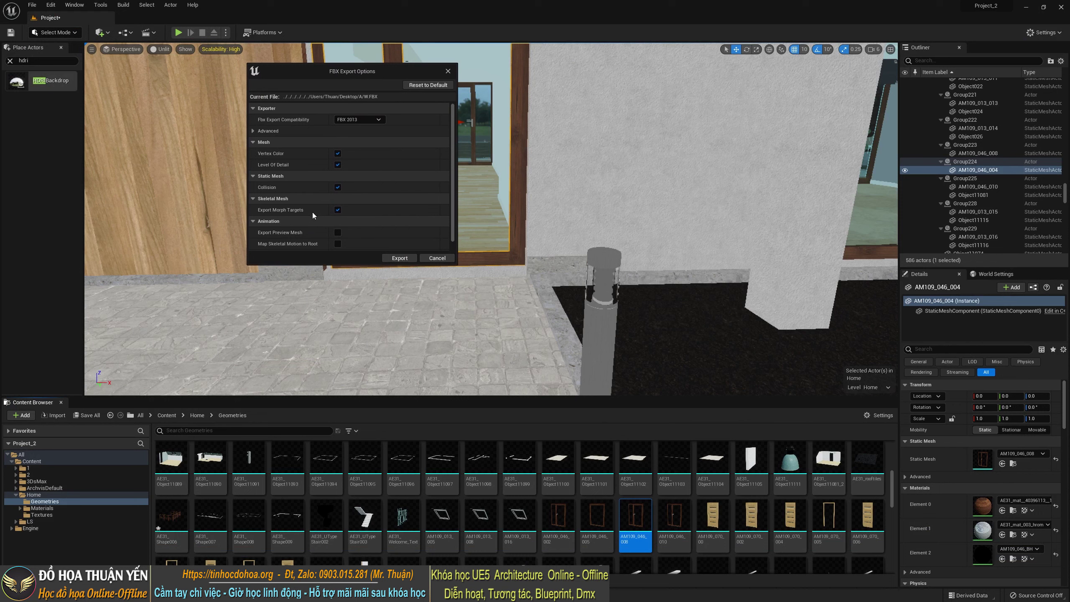
{"action": "scroll", "coordinate": [313, 212], "scroll_direction": "down", "scroll_amount": 1}
{"action": "left_click", "coordinate": [399, 258]}
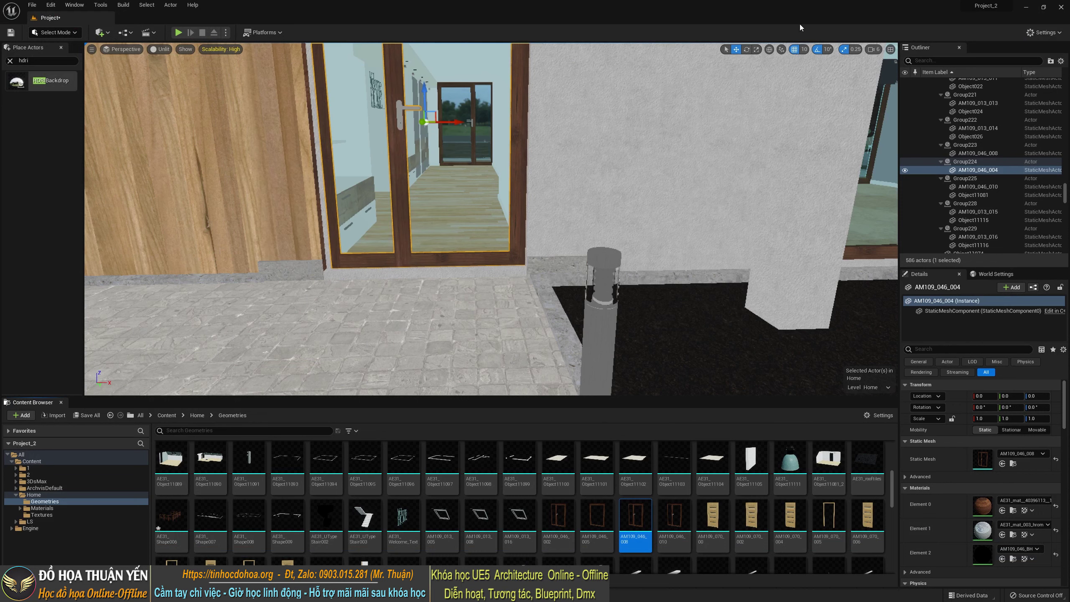
{"action": "left_click", "coordinate": [1026, 7]}
Start a new empty 3ds Max scene, discarding unsaved changes to the house scene
{"action": "right_click", "coordinate": [436, 329]}
{"action": "key", "text": "Escape"}
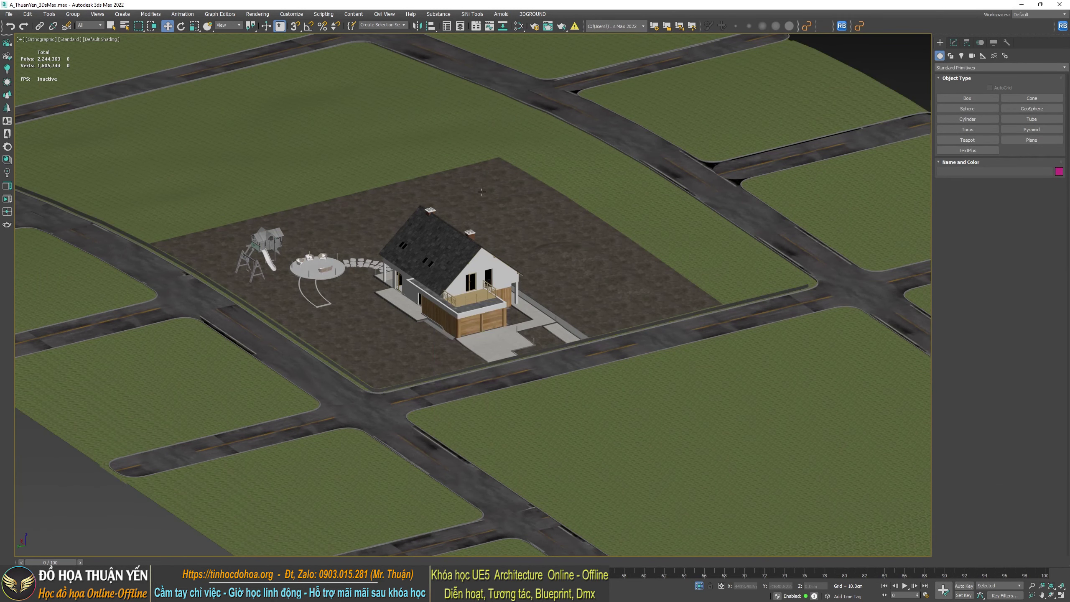
{"action": "mouse_move", "coordinate": [558, 308]}
{"action": "middle_mouse_down"}
{"action": "mouse_move", "coordinate": [546, 288]}
{"action": "mouse_move", "coordinate": [566, 311]}
{"action": "middle_mouse_up"}
{"action": "key", "text": "ctrl+d"}
{"action": "left_click", "coordinate": [8, 13]}
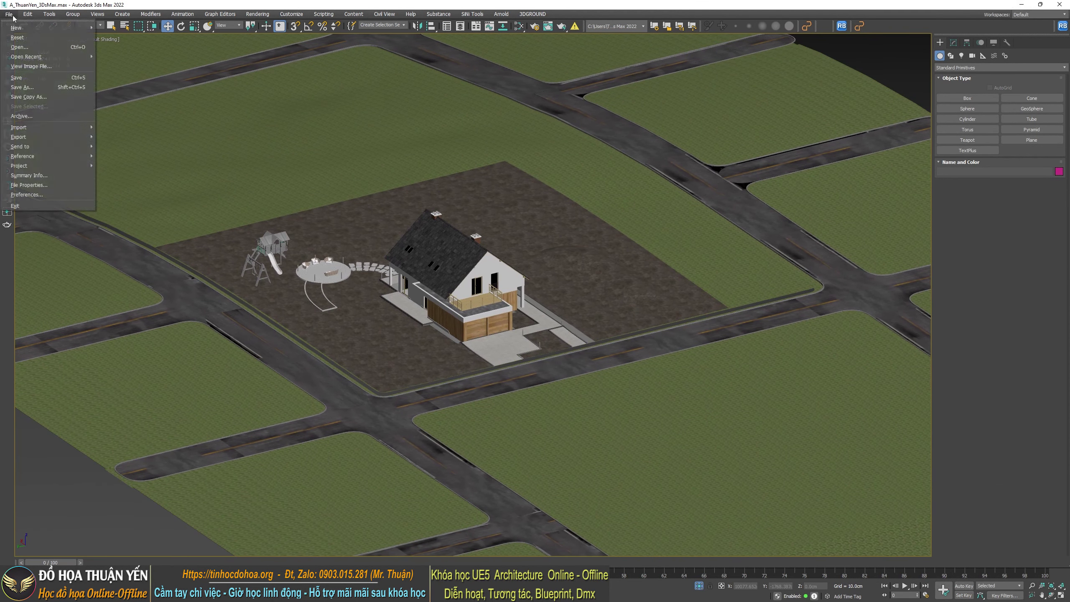
{"action": "mouse_move", "coordinate": [28, 14]}
{"action": "left_click", "coordinate": [116, 28]}
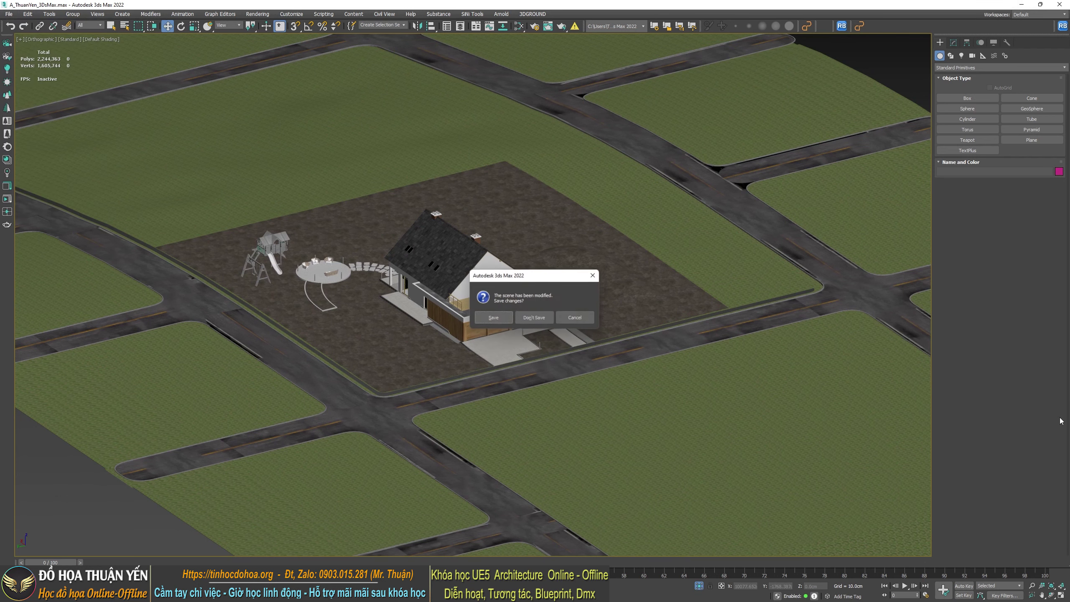
{"action": "left_click", "coordinate": [529, 319]}
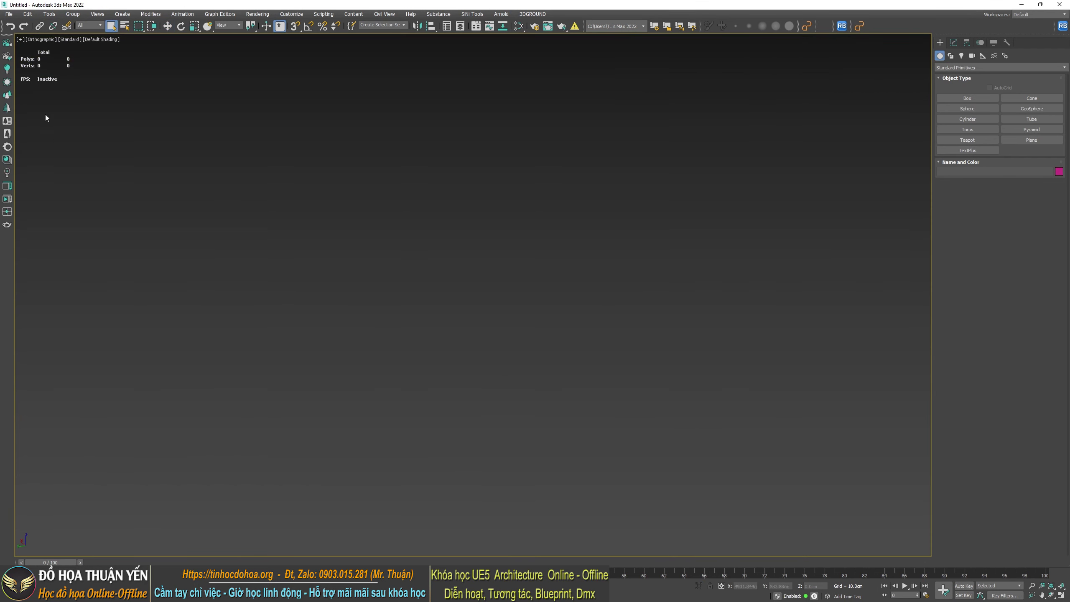
Import the exported door FBX from folder A, adjusting the import preset before confirming
{"action": "left_click", "coordinate": [10, 14]}
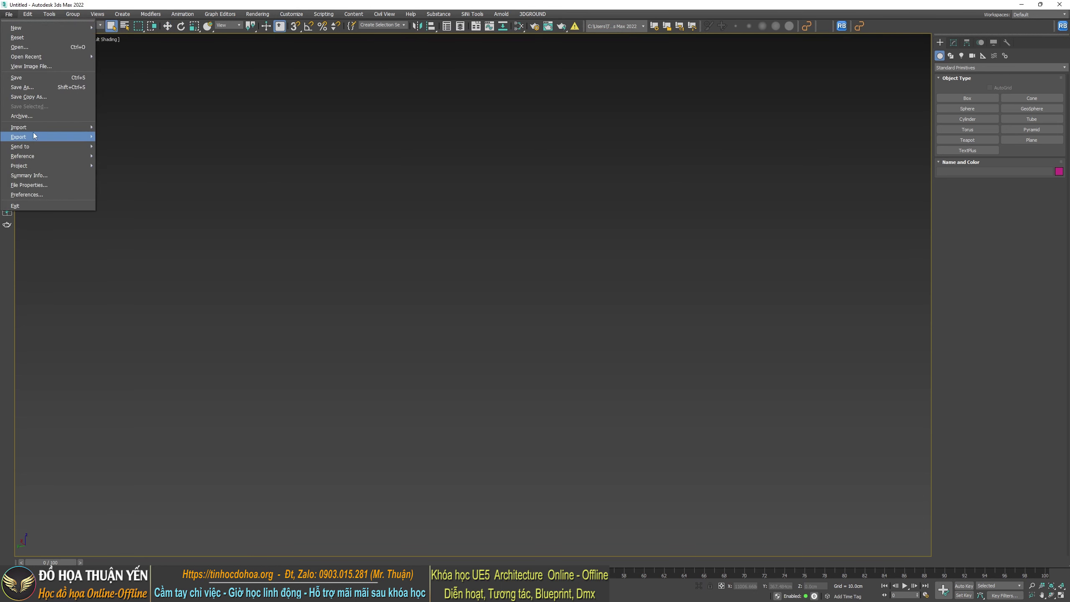
{"action": "mouse_move", "coordinate": [40, 128]}
{"action": "left_click", "coordinate": [146, 127]}
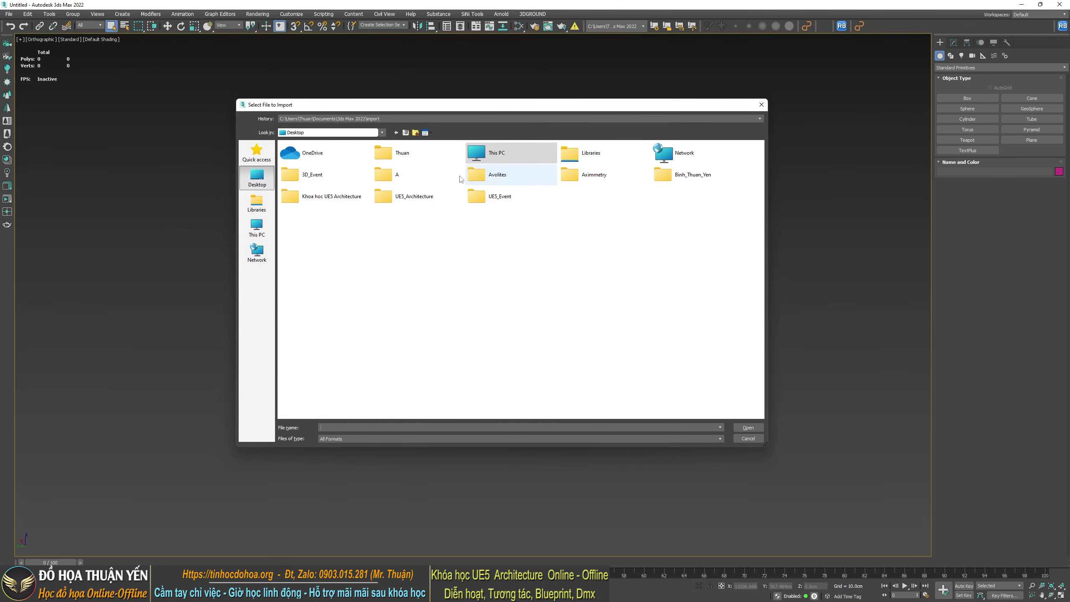
{"action": "double_click", "coordinate": [414, 178]}
{"action": "double_click", "coordinate": [301, 168]}
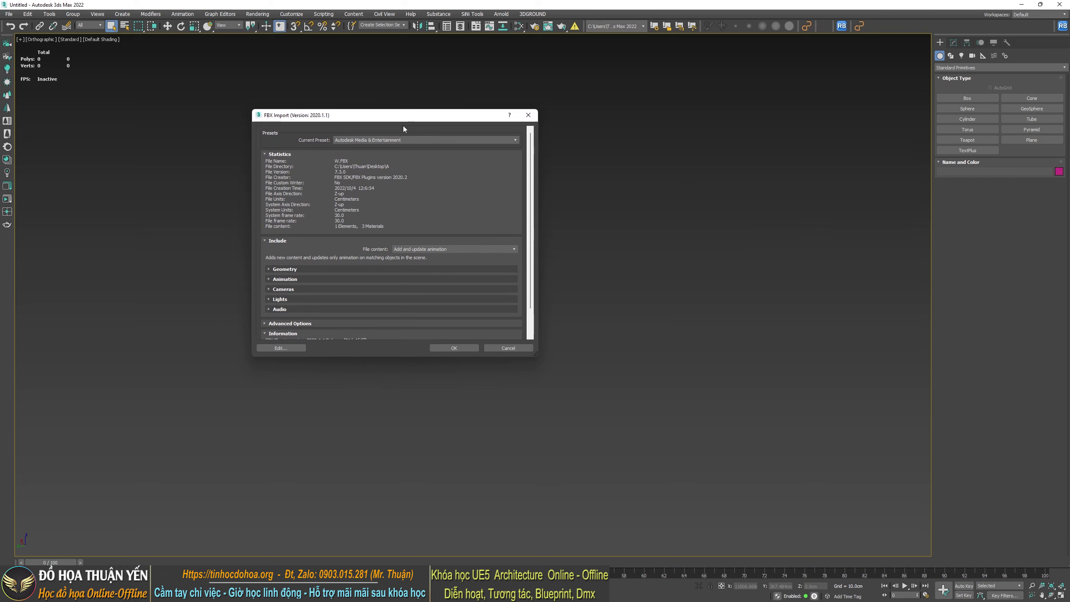
{"action": "left_click", "coordinate": [407, 142]}
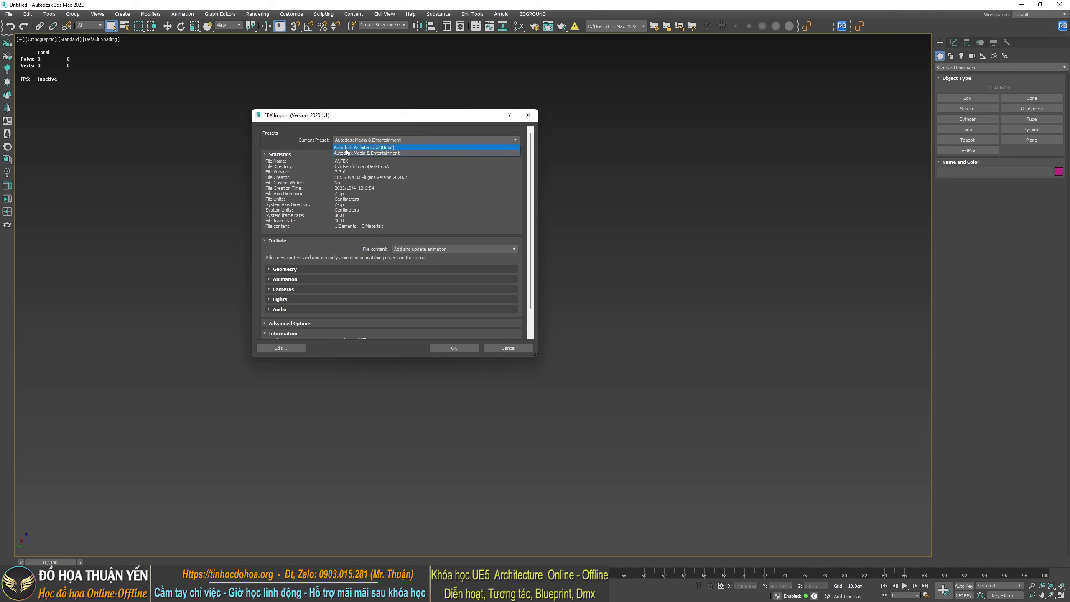
{"action": "left_click", "coordinate": [359, 147]}
{"action": "left_click", "coordinate": [399, 144]}
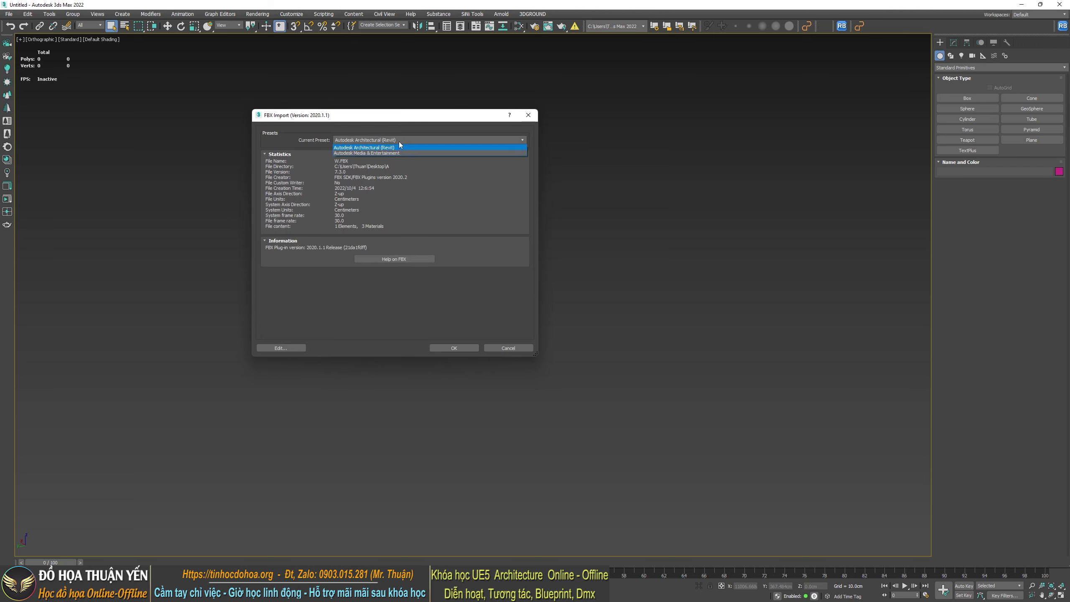
{"action": "left_click", "coordinate": [347, 153]}
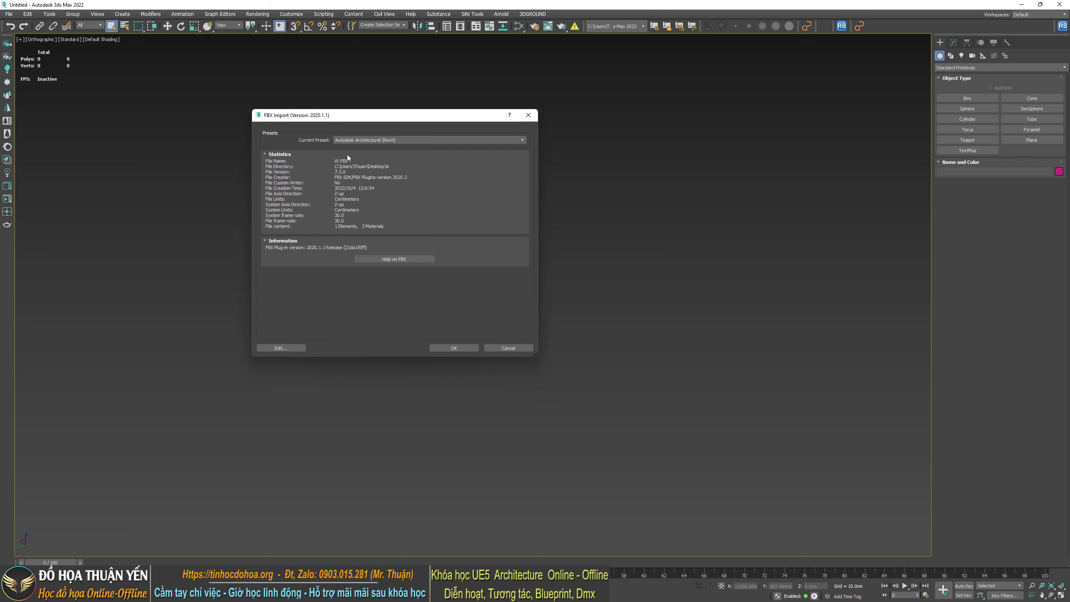
{"action": "left_click", "coordinate": [444, 349]}
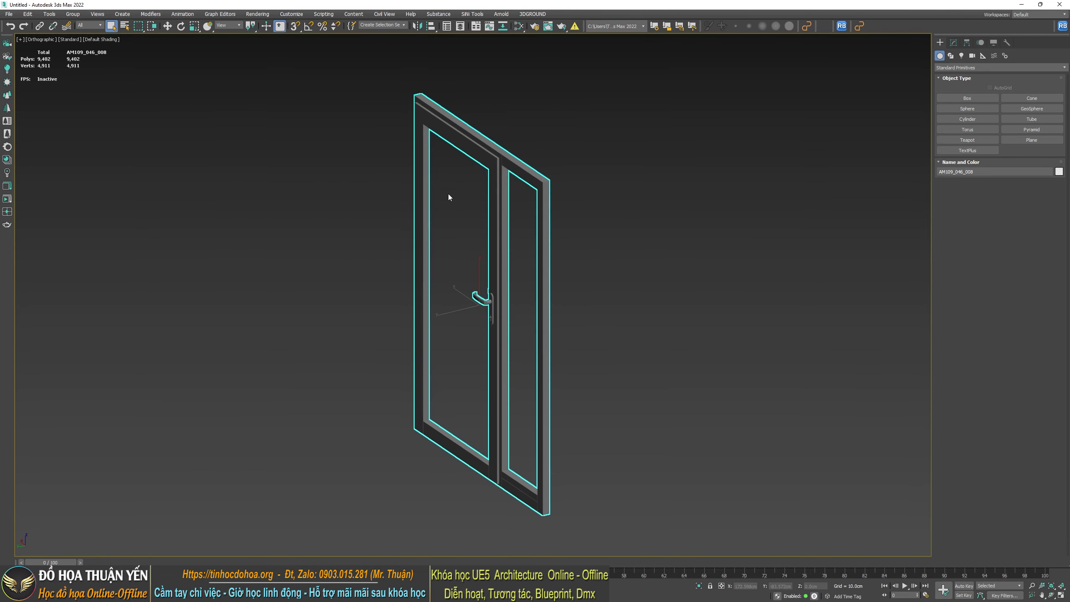
Check that Desktop folder A holds W.FBX, then return 3ds Max to full screen
{"action": "middle_click_drag", "start_coordinate": [385, 323], "coordinate": [446, 358], "text": "alt"}
{"action": "left_click_drag", "start_coordinate": [623, 6], "coordinate": [586, 293]}
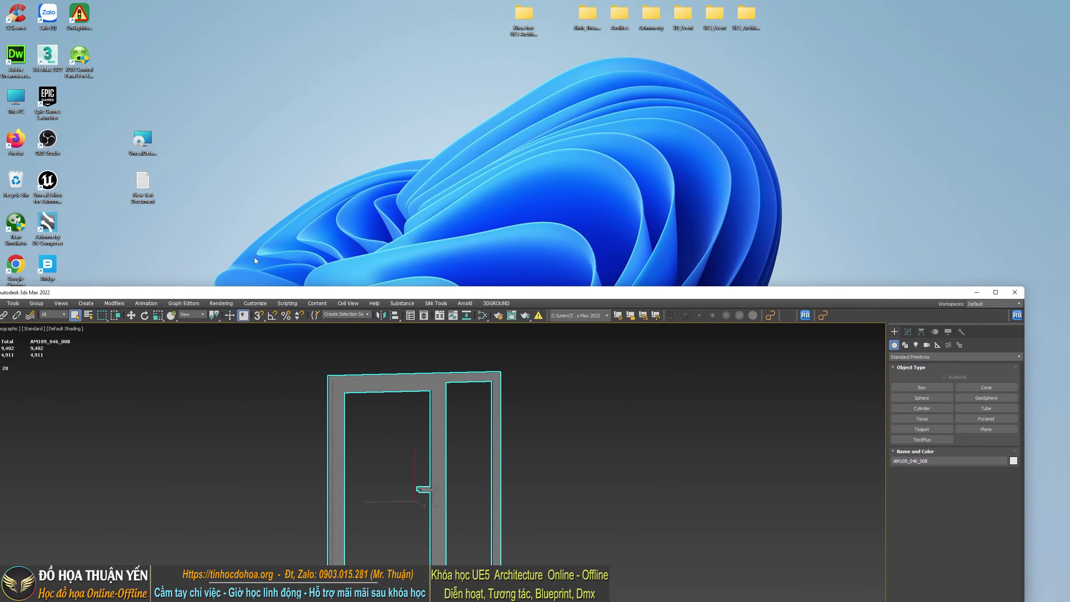
{"action": "mouse_move", "coordinate": [194, 293]}
{"action": "left_mouse_down"}
{"action": "mouse_move", "coordinate": [398, 294]}
{"action": "mouse_move", "coordinate": [273, 513]}
{"action": "mouse_move", "coordinate": [275, 478]}
{"action": "left_mouse_up"}
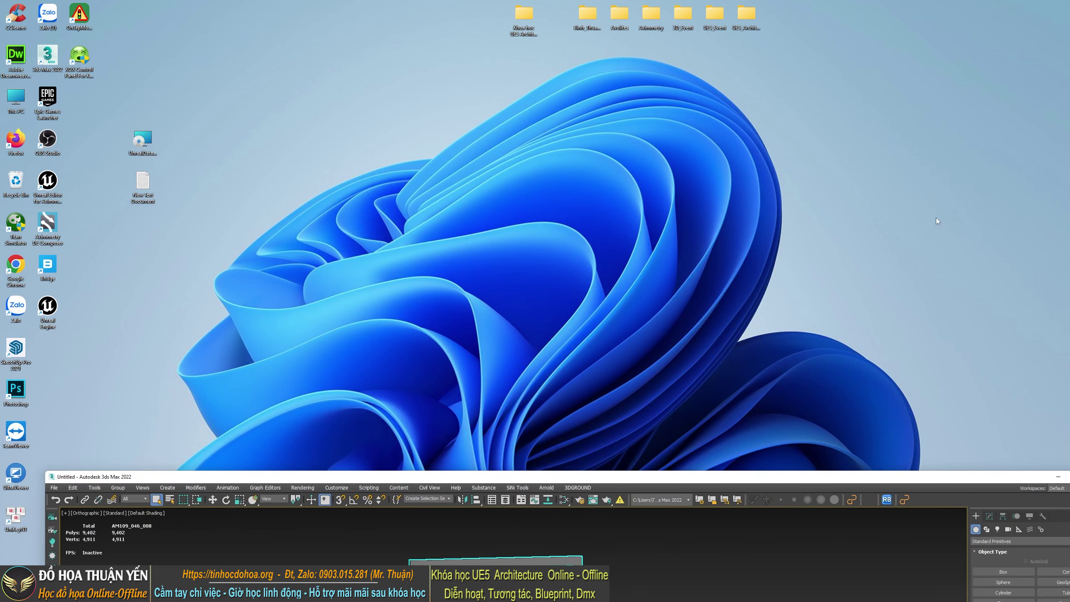
{"action": "left_click_drag", "start_coordinate": [274, 590], "coordinate": [270, 323]}
{"action": "double_click", "coordinate": [139, 228]}
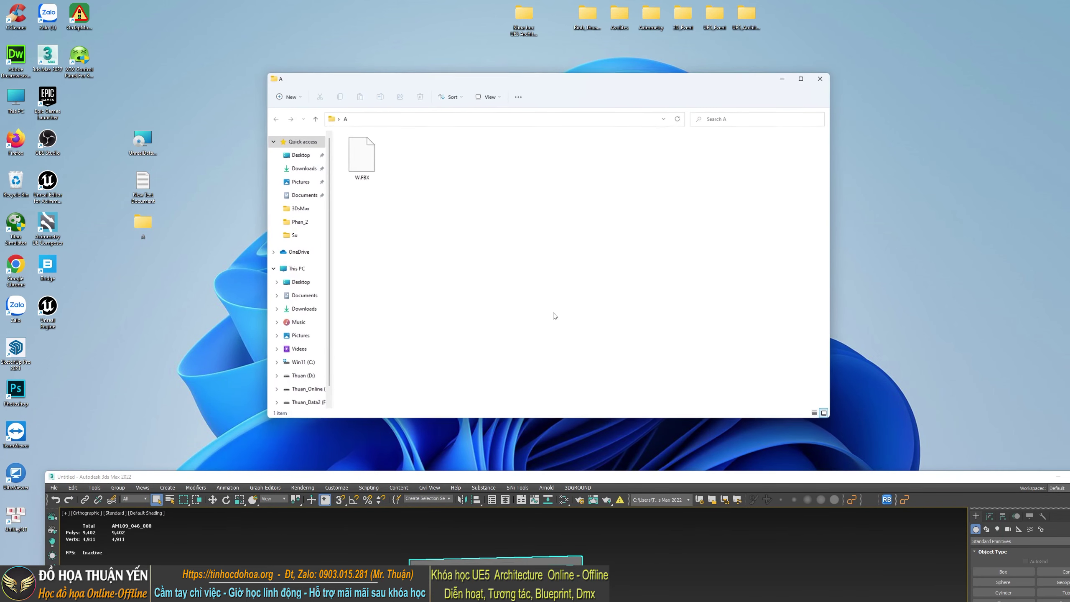
{"action": "double_click", "coordinate": [592, 476]}
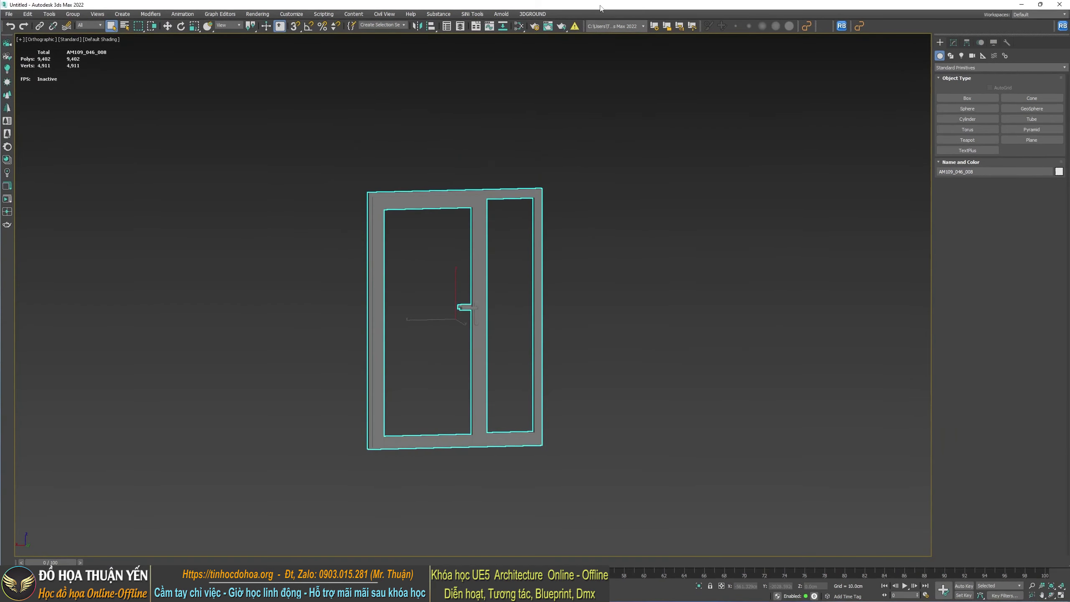
Select door AM109_046_008 and orbit and zoom to inspect it up close
{"action": "middle_click_drag", "start_coordinate": [431, 311], "coordinate": [574, 371], "text": "alt"}
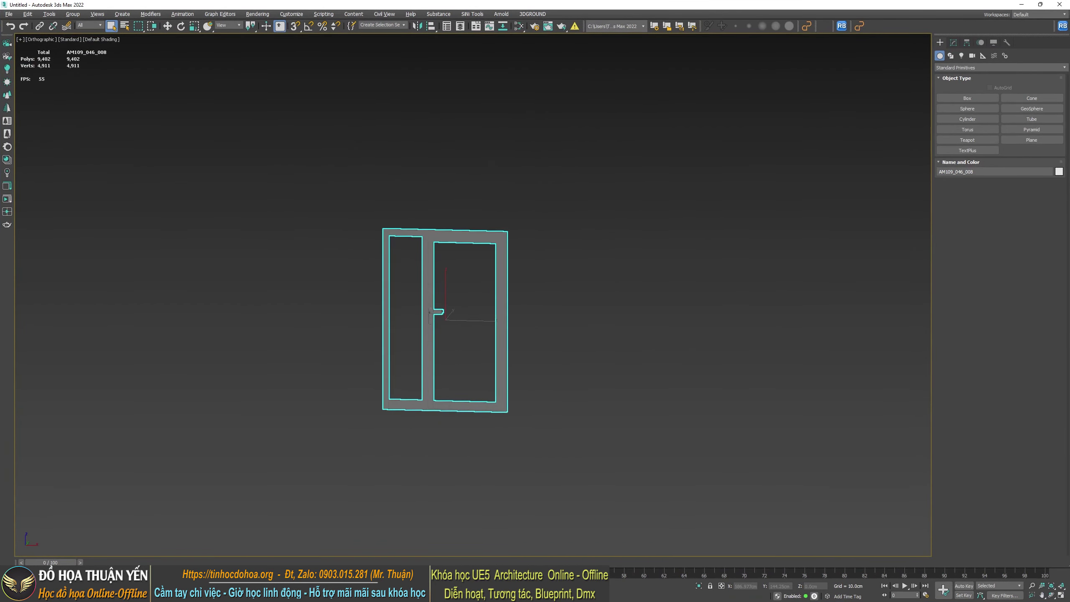
{"action": "middle_click_drag", "start_coordinate": [365, 265], "coordinate": [488, 286], "text": "alt"}
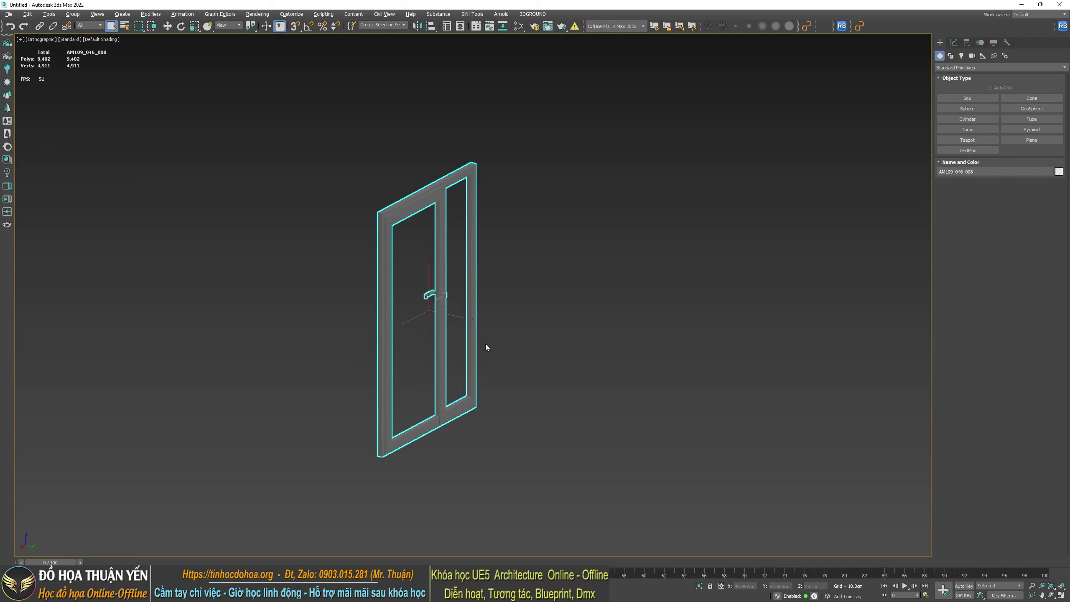
{"action": "left_click", "coordinate": [488, 286]}
{"action": "left_click", "coordinate": [423, 328]}
{"action": "mouse_move", "coordinate": [423, 328]}
{"action": "middle_mouse_down", "text": "alt"}
{"action": "mouse_move", "coordinate": [595, 392]}
{"action": "mouse_move", "coordinate": [406, 360]}
{"action": "mouse_move", "coordinate": [491, 352]}
{"action": "mouse_move", "coordinate": [488, 313]}
{"action": "middle_mouse_up", "text": "alt"}
{"action": "scroll", "coordinate": [487, 291], "scroll_direction": "up", "scroll_amount": 3}
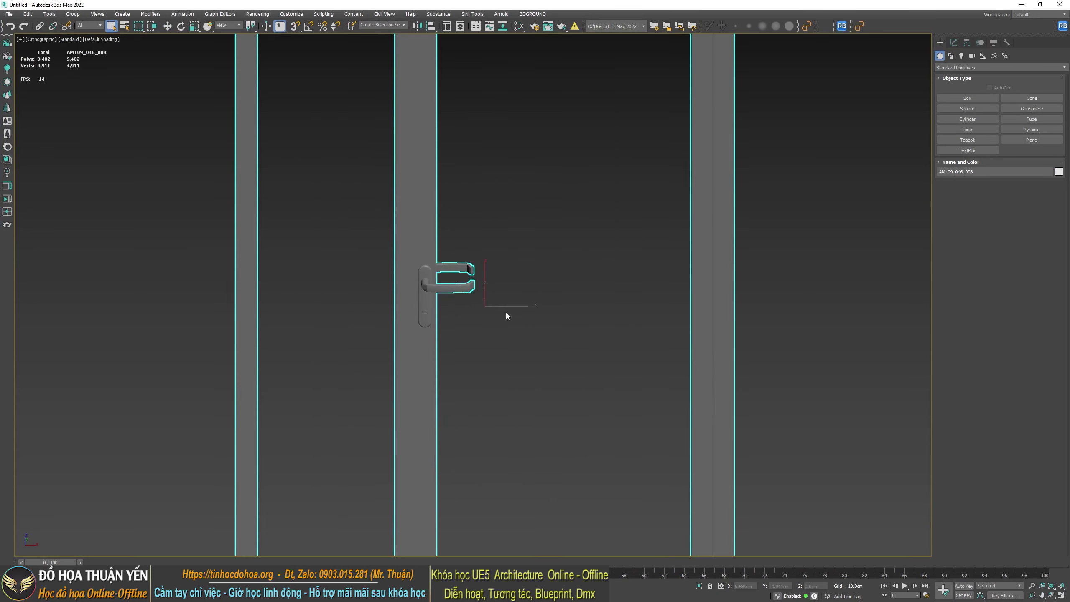
Delete the narrow left panel's polygons in Editable Mesh, leaving the door leaf with its handle
{"action": "left_click", "coordinate": [952, 44]}
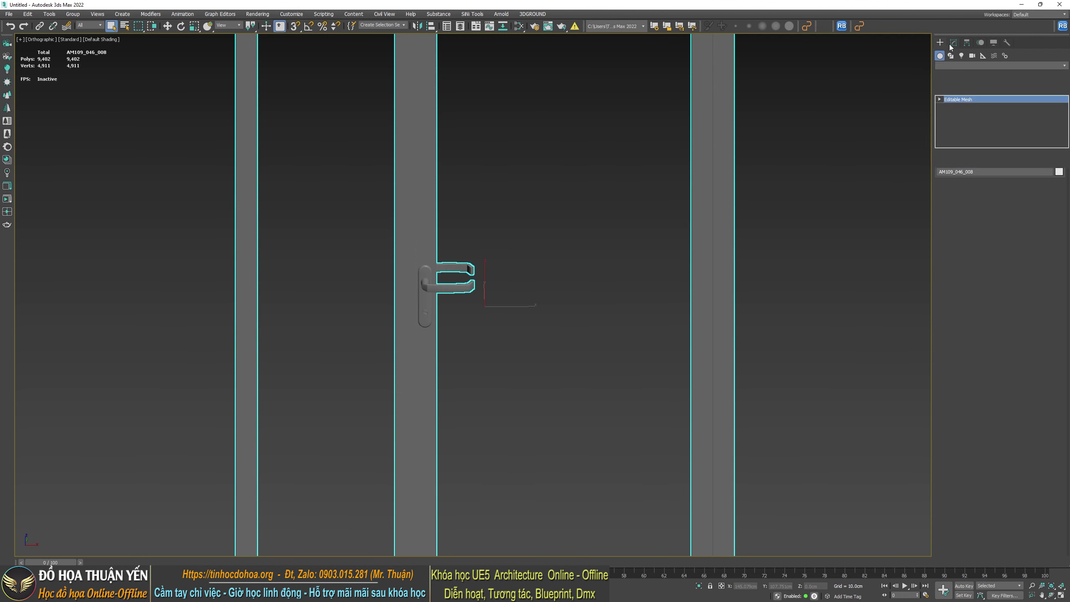
{"action": "scroll", "coordinate": [487, 214], "scroll_direction": "down", "scroll_amount": 2}
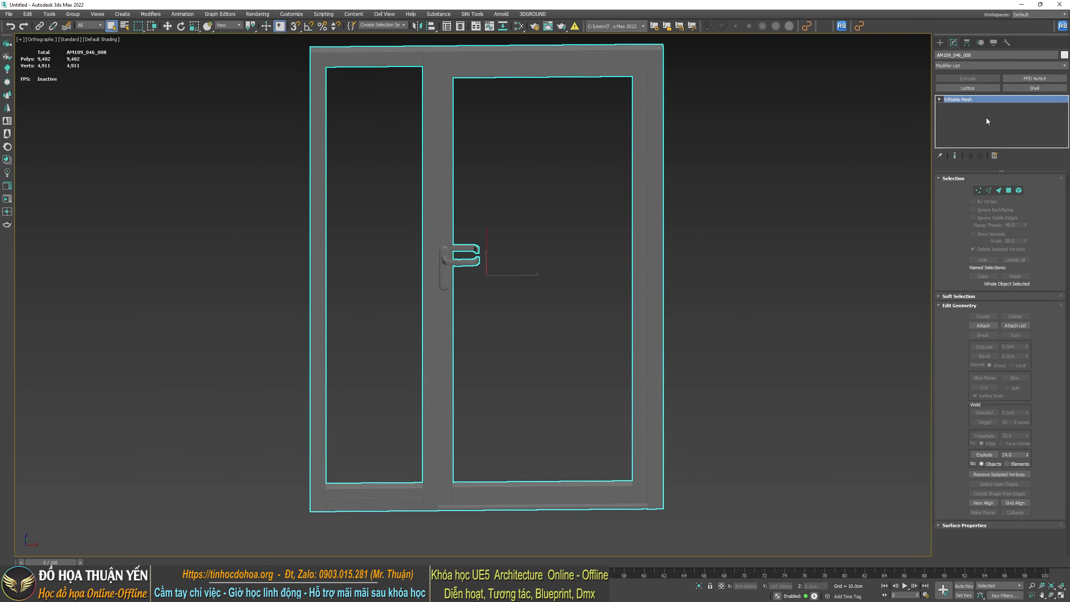
{"action": "middle_click_drag", "start_coordinate": [529, 260], "coordinate": [510, 294]}
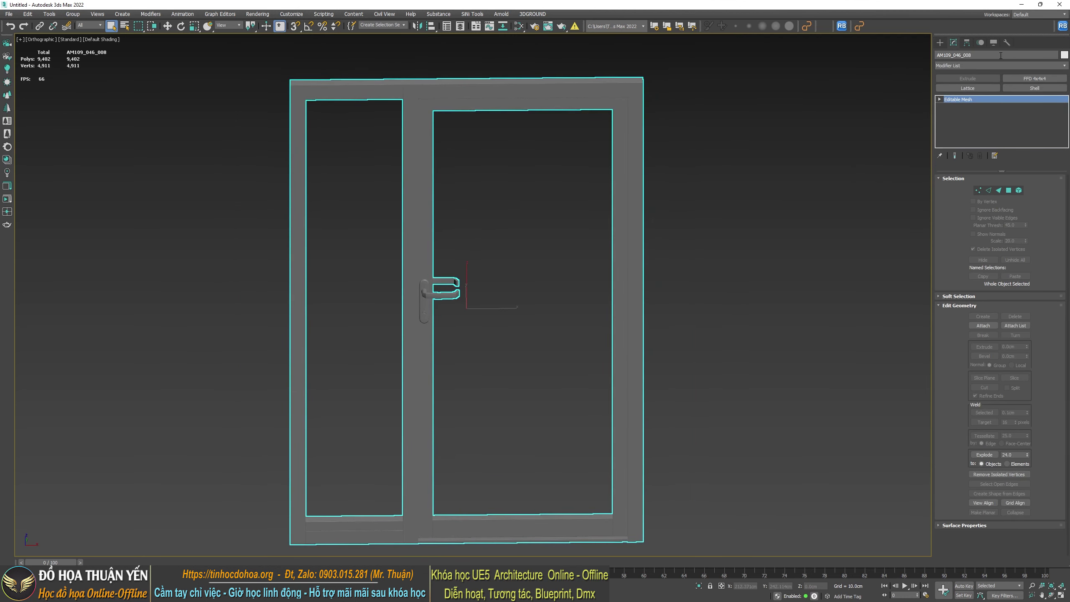
{"action": "left_click", "coordinate": [1009, 191]}
{"action": "scroll", "coordinate": [711, 297], "scroll_direction": "down", "scroll_amount": 2}
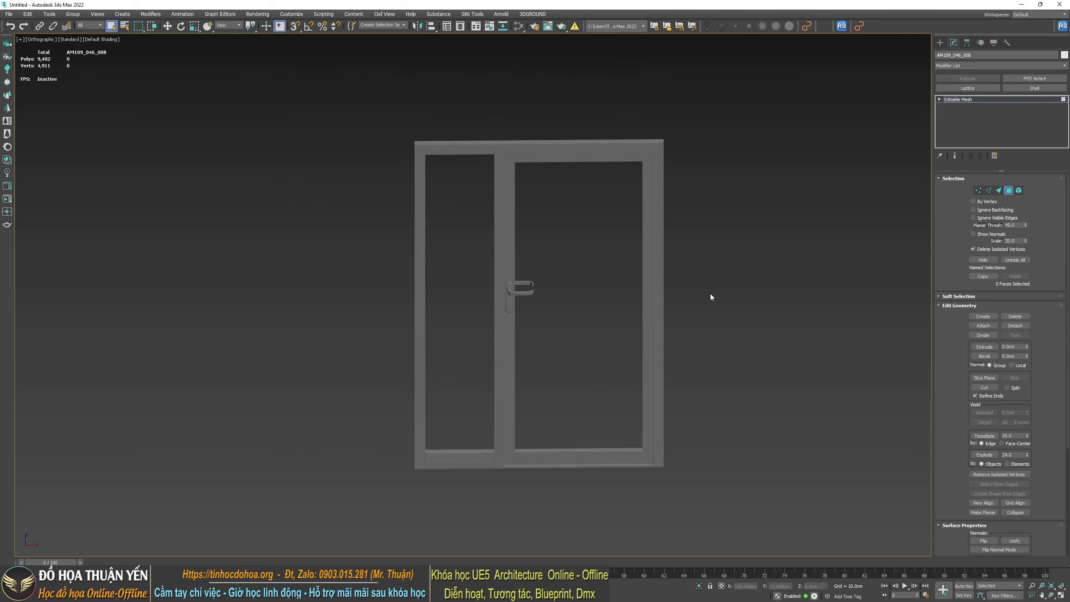
{"action": "left_click_drag", "start_coordinate": [294, 105], "coordinate": [426, 302]}
{"action": "key", "text": "Delete"}
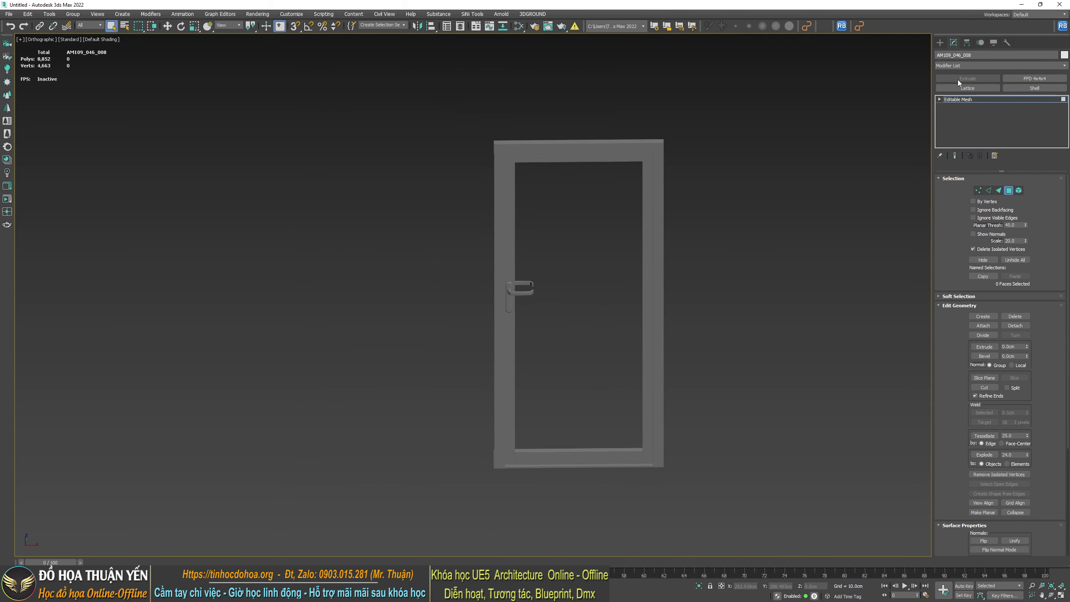
{"action": "left_click", "coordinate": [939, 43]}
{"action": "middle_click_drag", "start_coordinate": [728, 310], "coordinate": [611, 305]}
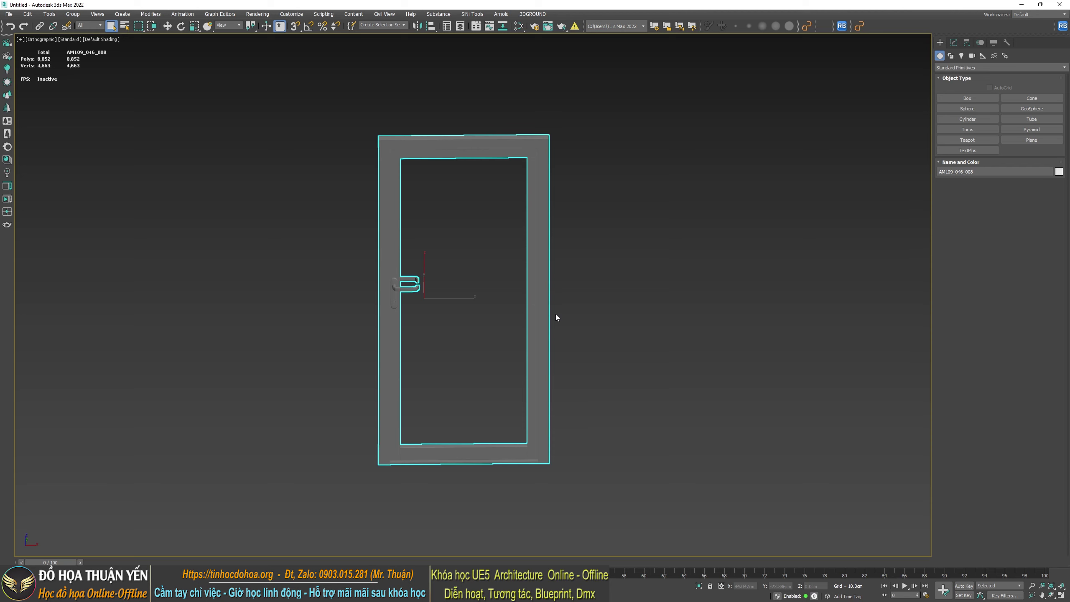
Export the door to Desktop folder A, naming the file Wi
{"action": "key", "text": "alt+f"}
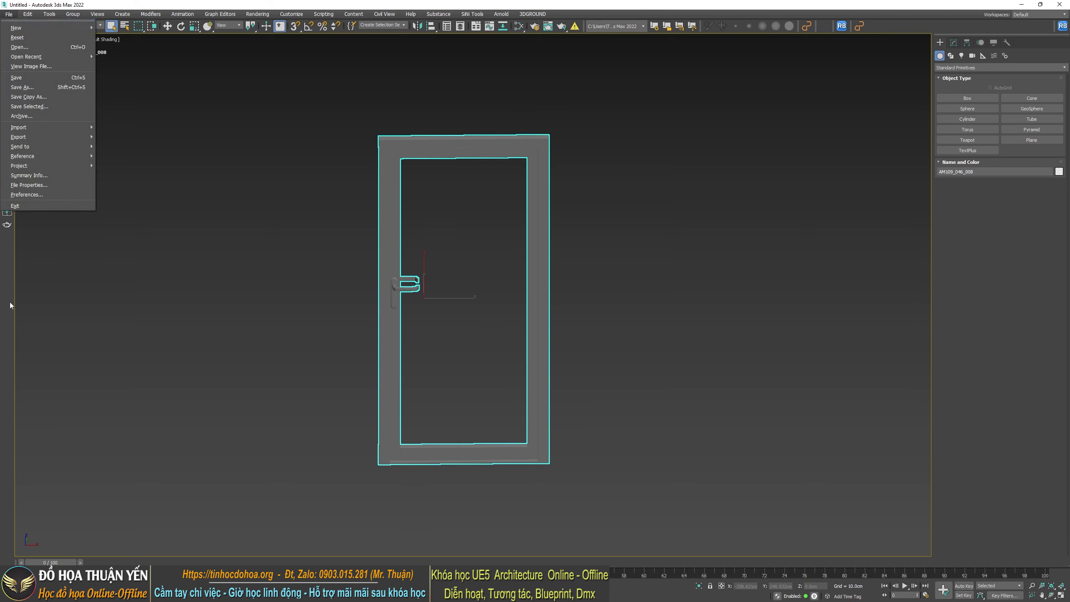
{"action": "mouse_move", "coordinate": [51, 137]}
{"action": "left_click", "coordinate": [136, 145]}
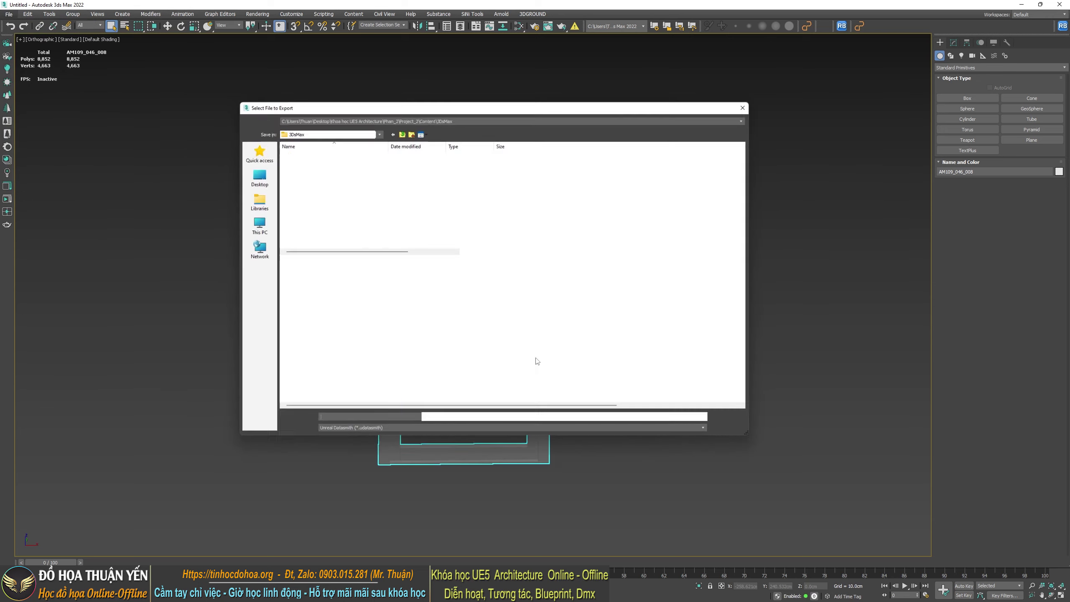
{"action": "left_click", "coordinate": [256, 177]}
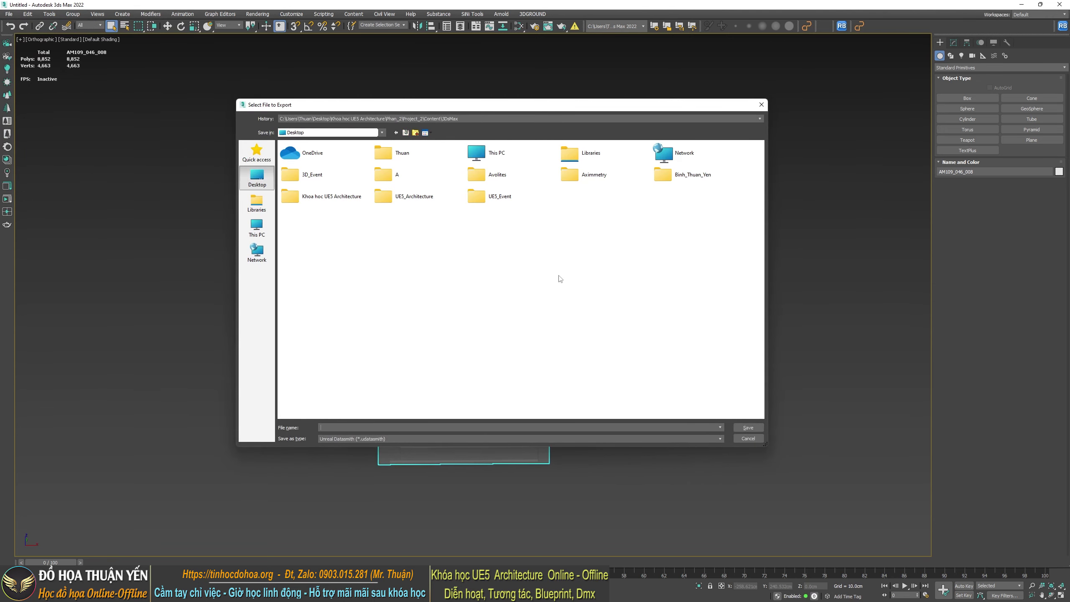
{"action": "double_click", "coordinate": [400, 175]}
{"action": "left_click", "coordinate": [333, 428]}
{"action": "type", "text": "U"}
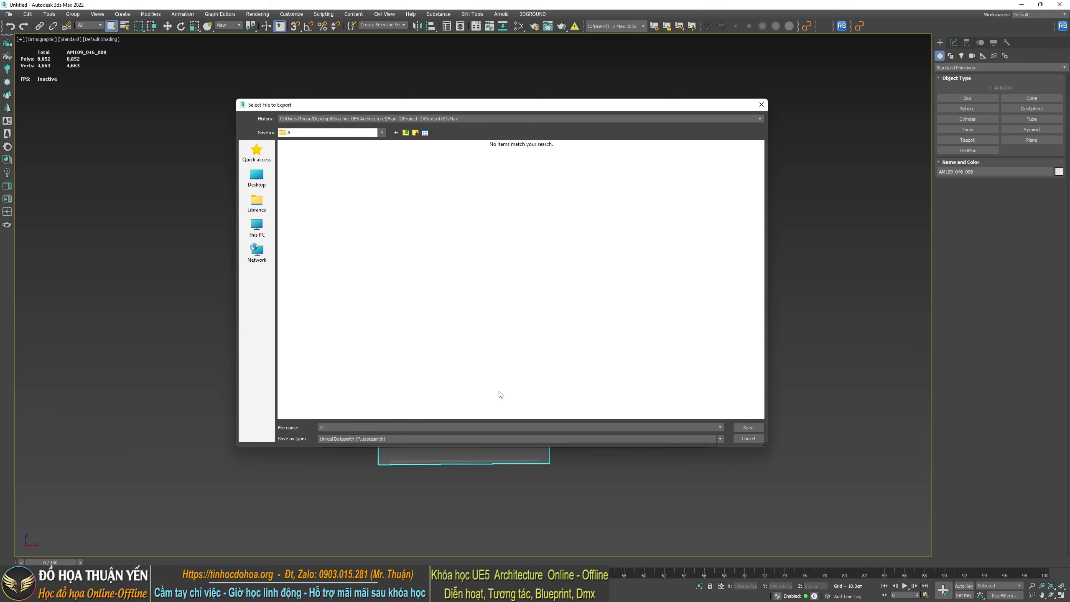
{"action": "type", "text": "Wi"}
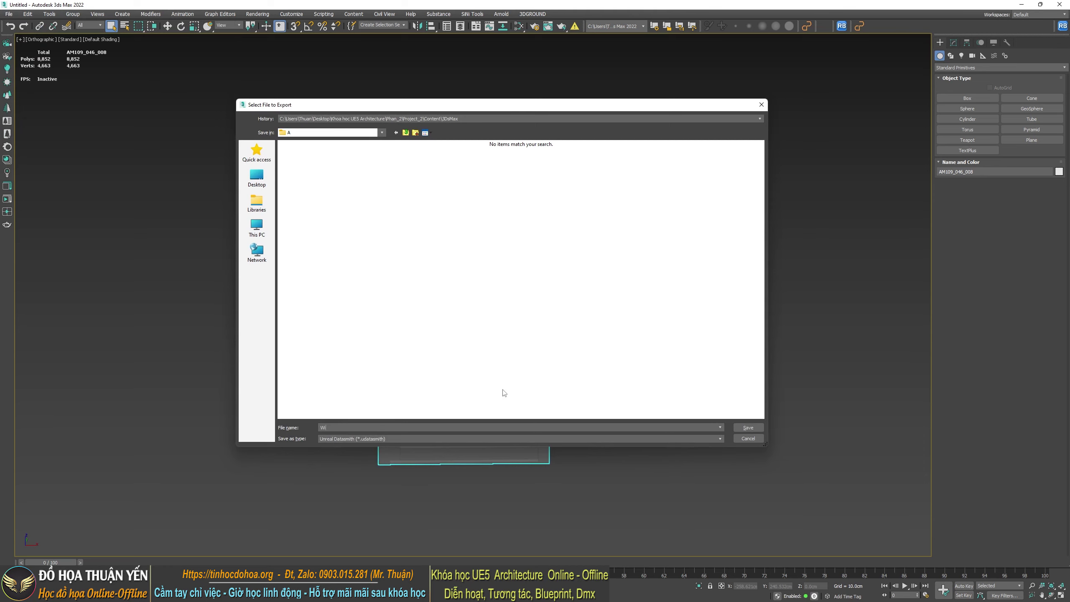
Save as Autodesk FBX and confirm with the Autodesk Media & Entertainment preset
{"action": "left_click", "coordinate": [384, 439]}
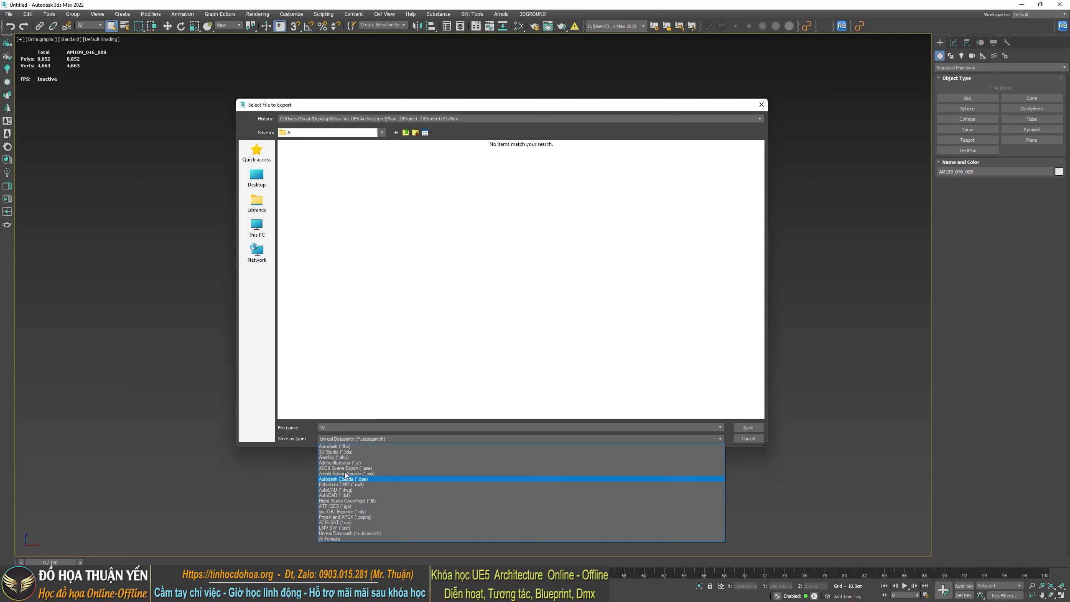
{"action": "left_click", "coordinate": [335, 446]}
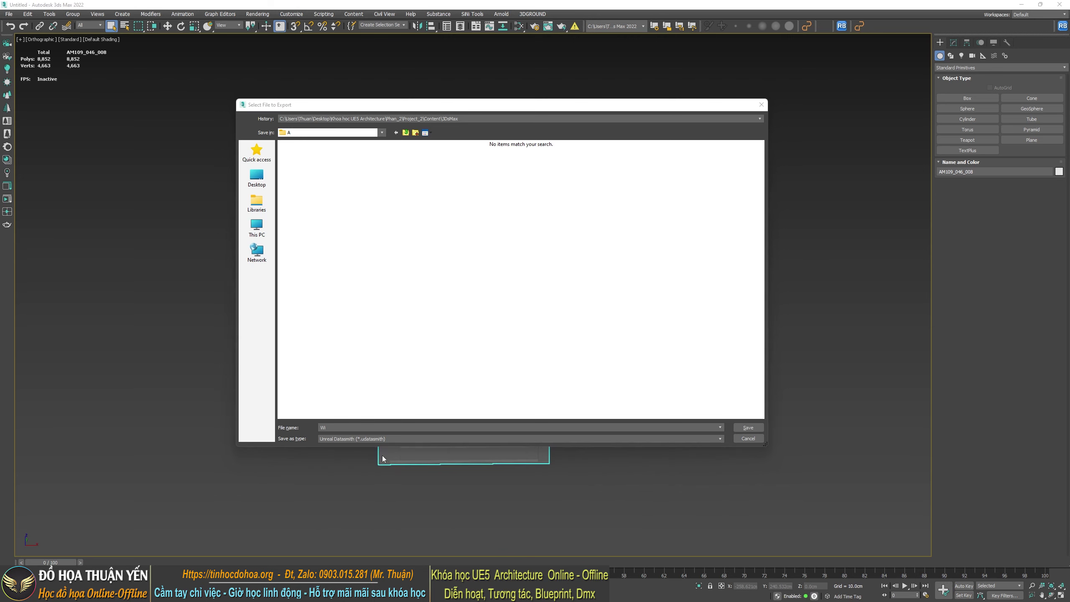
{"action": "left_click", "coordinate": [375, 440]}
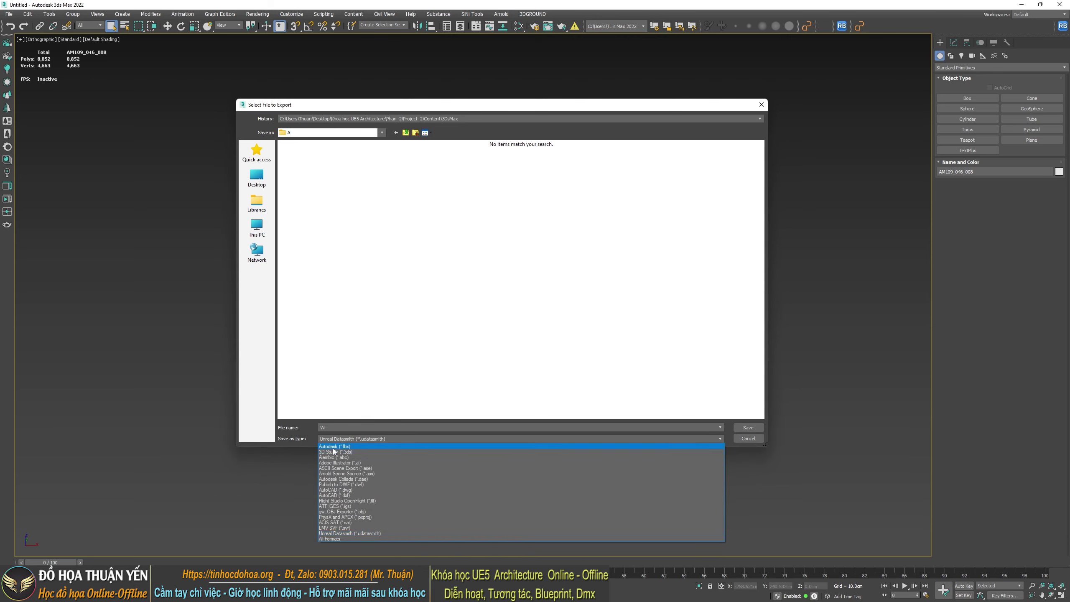
{"action": "left_click", "coordinate": [355, 447]}
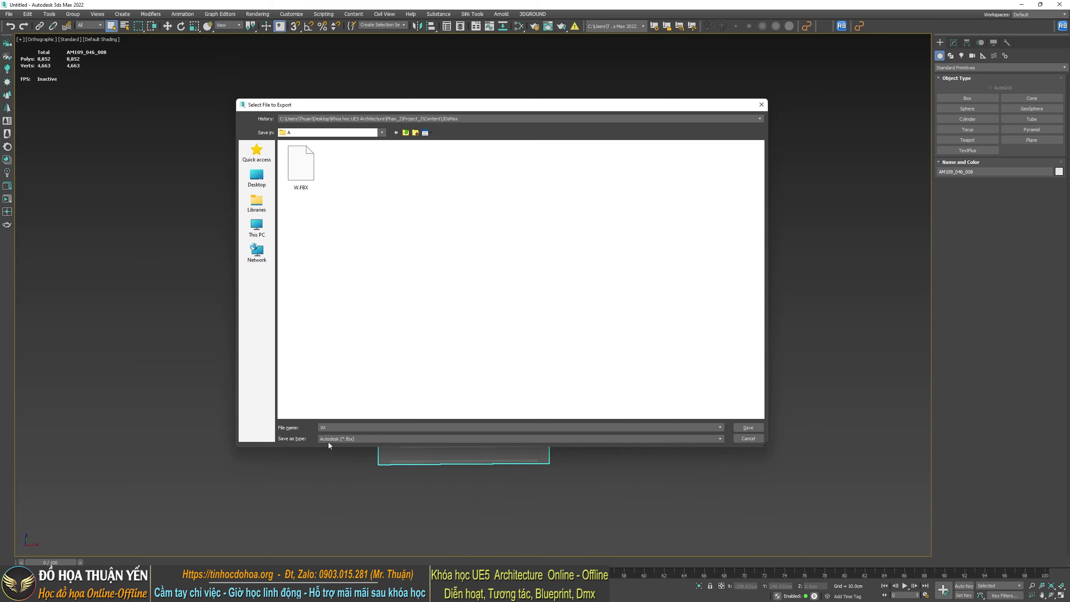
{"action": "left_click", "coordinate": [760, 436]}
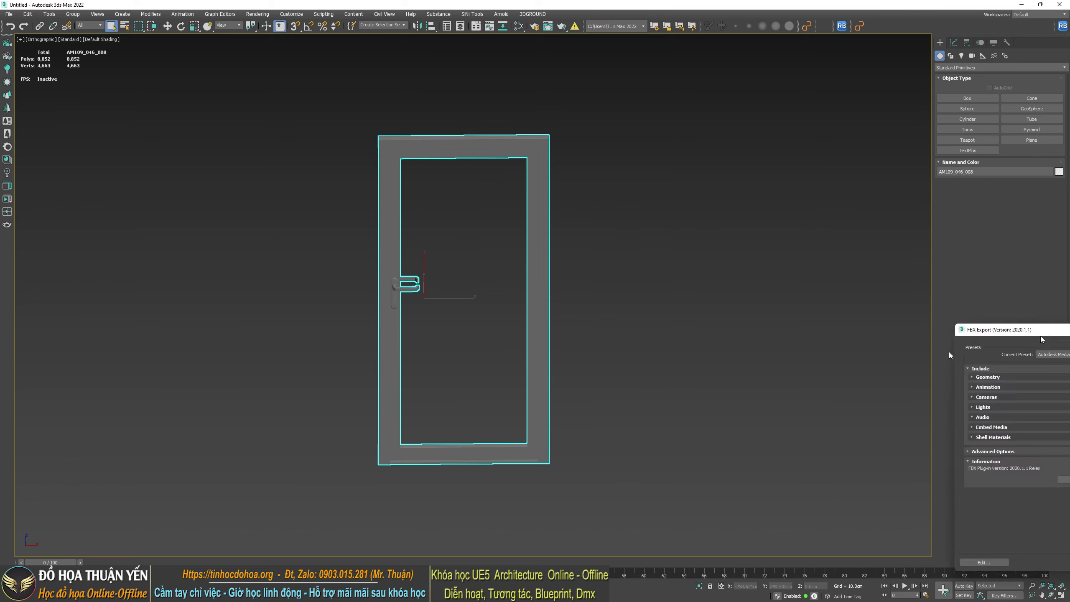
{"action": "left_click", "coordinate": [382, 182]}
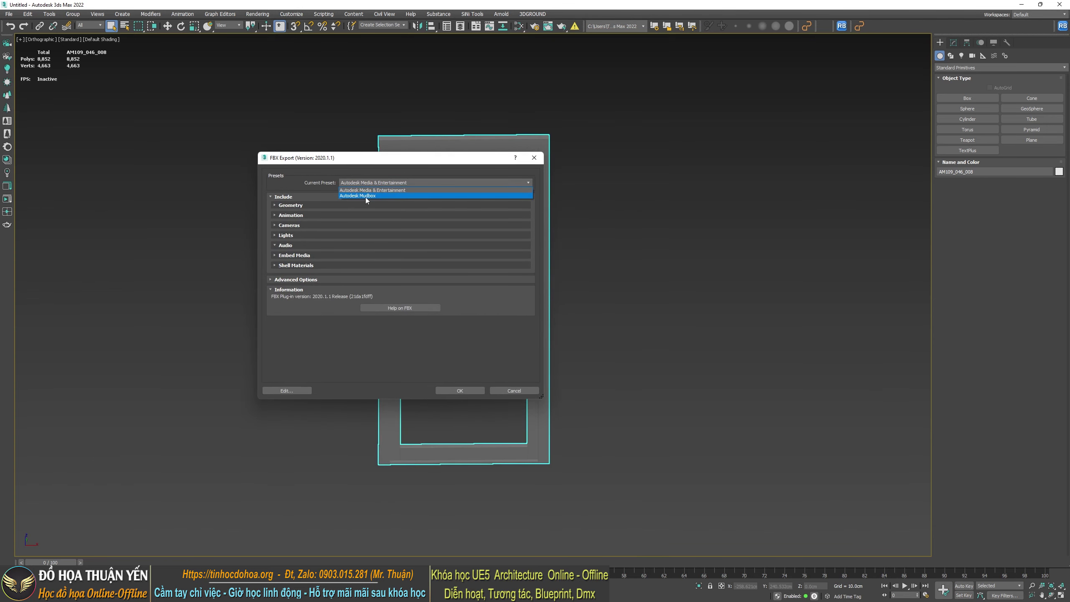
{"action": "left_click", "coordinate": [378, 196]}
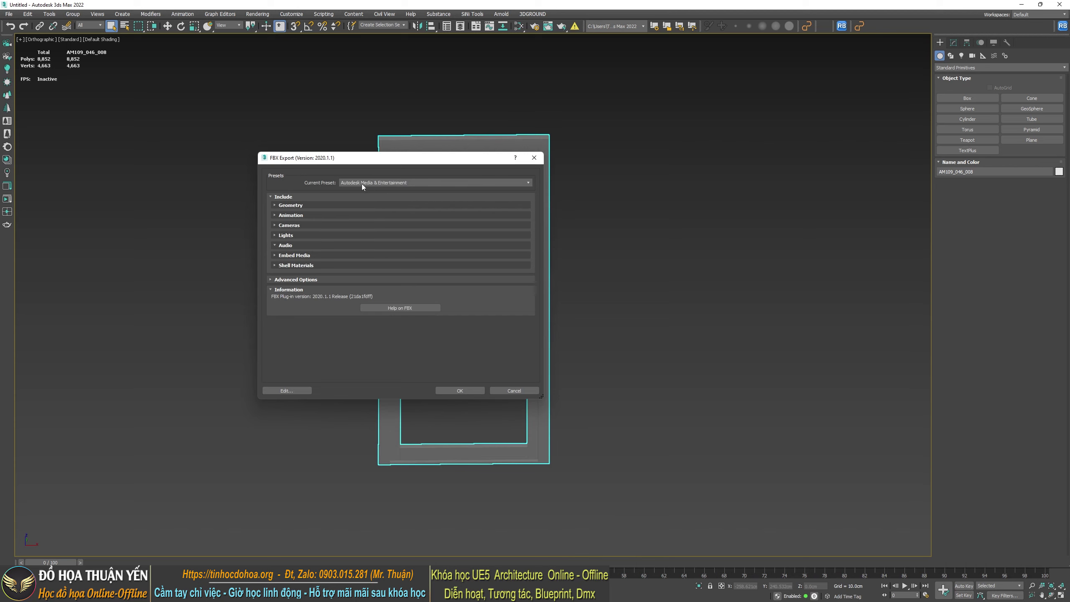
{"action": "left_click", "coordinate": [468, 390]}
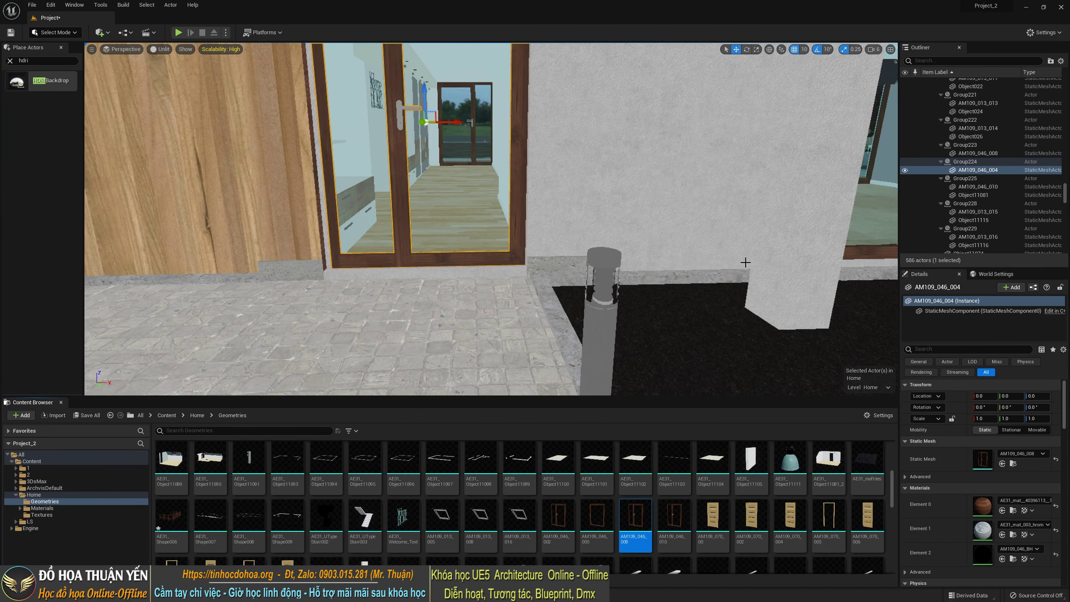
Browse the All, Engine and Content folders while backing the camera out to see the house
{"action": "left_click", "coordinate": [166, 415]}
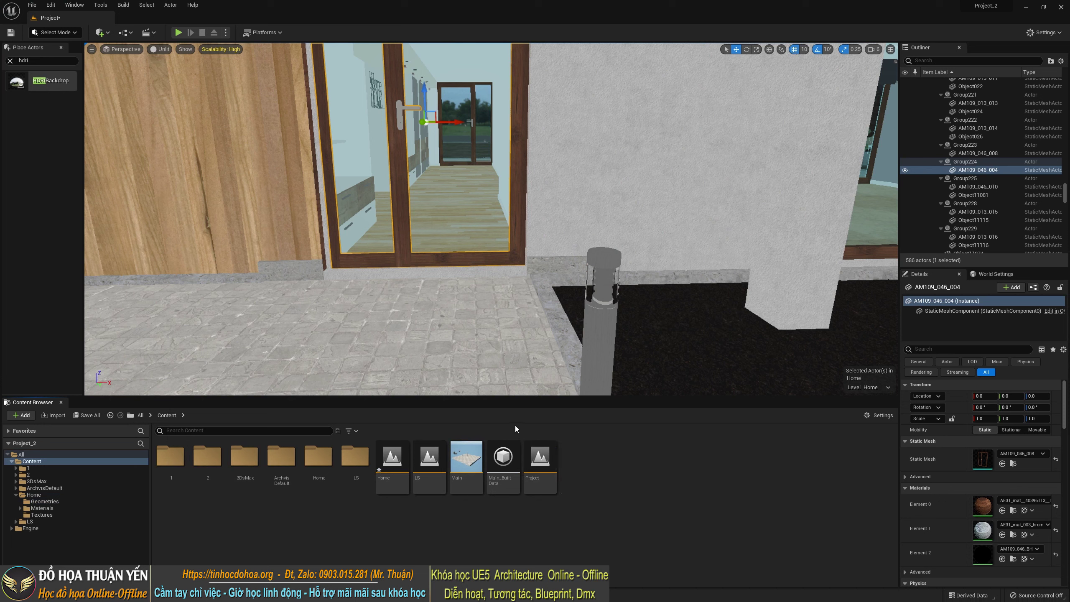
{"action": "left_click", "coordinate": [140, 415]}
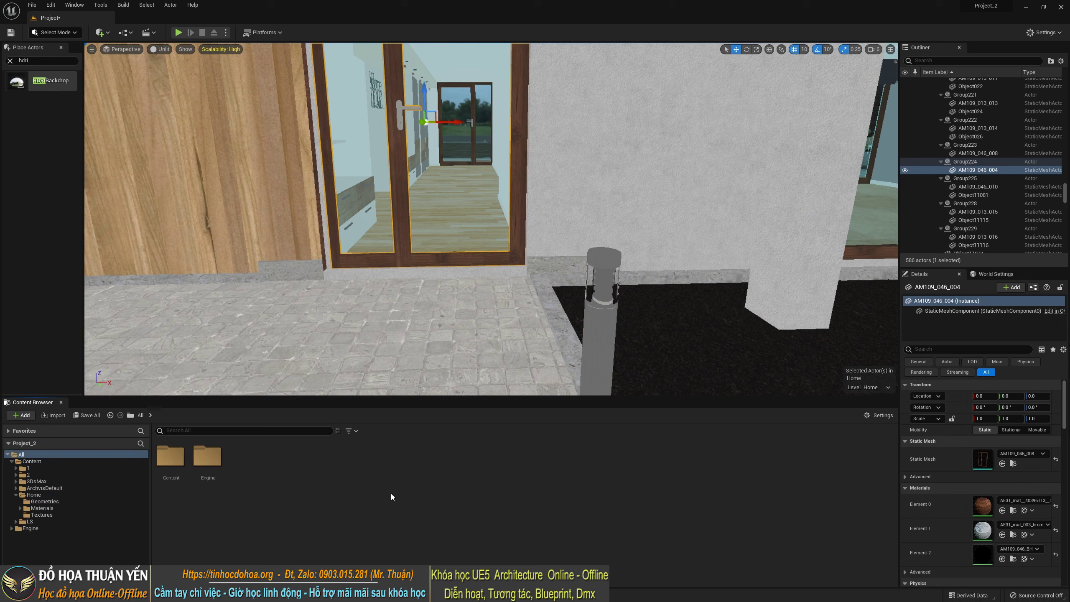
{"action": "key", "text": "s"}
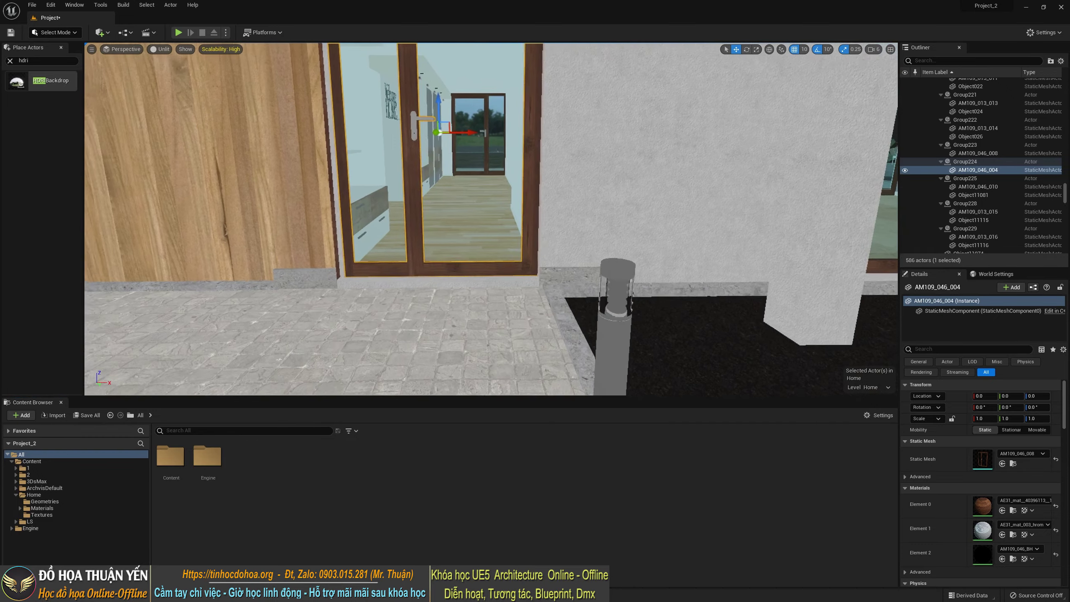
{"action": "key", "text": "s"}
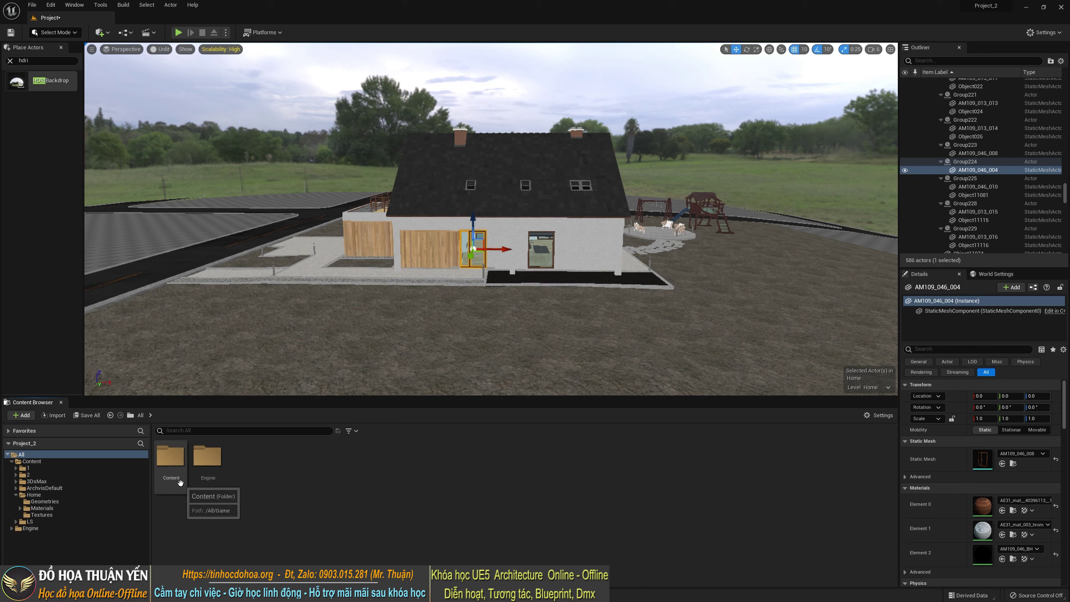
{"action": "double_click", "coordinate": [208, 455]}
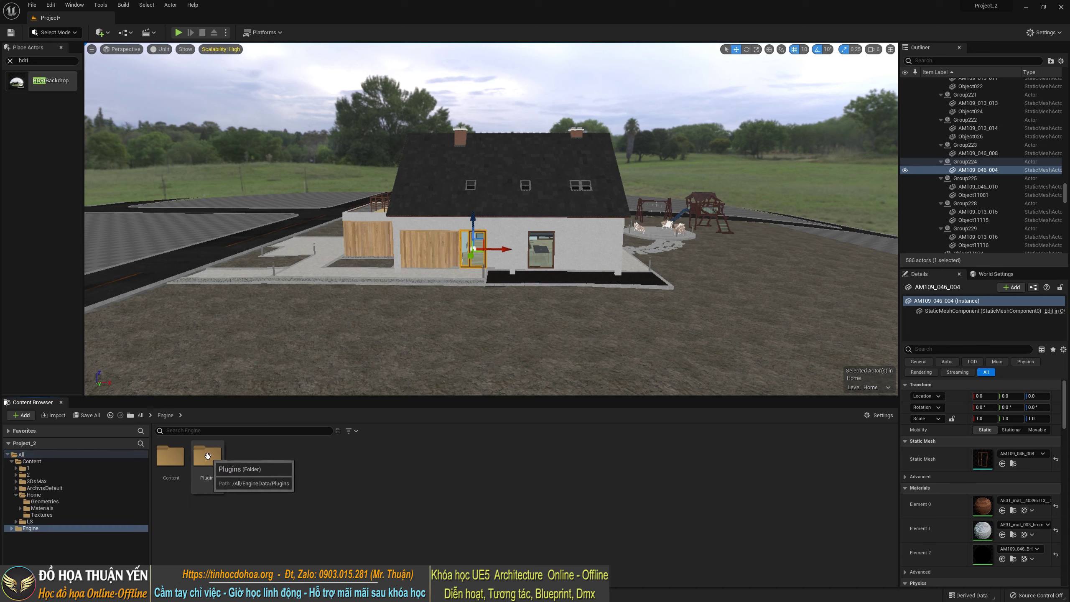
{"action": "left_click", "coordinate": [137, 415]}
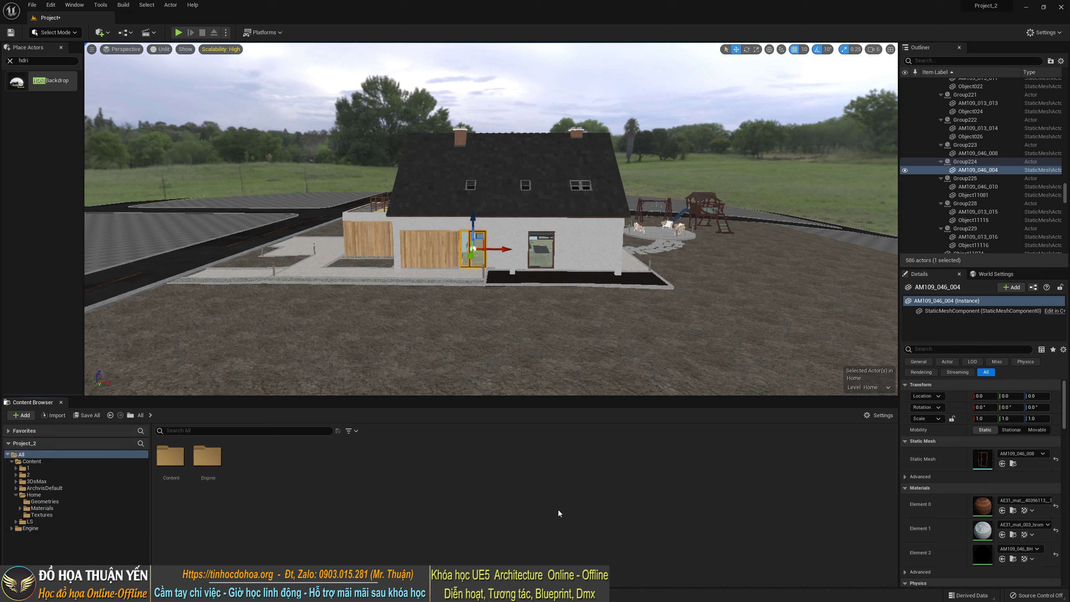
{"action": "double_click", "coordinate": [170, 456]}
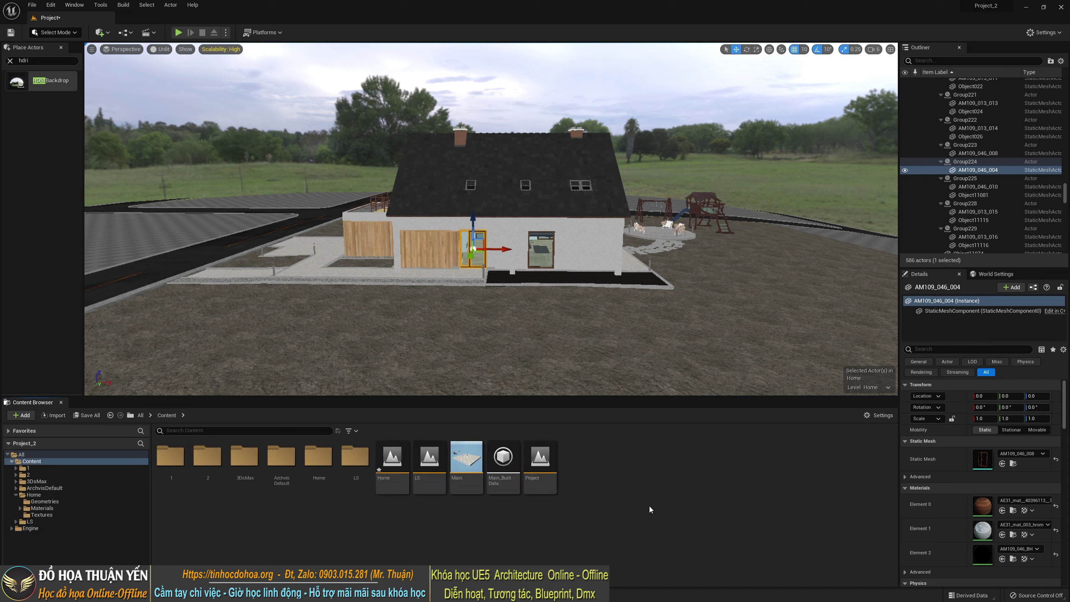
Import Wi.fbx from Desktop\A into Content, creating mesh W with three materials
{"action": "right_click", "coordinate": [662, 497]}
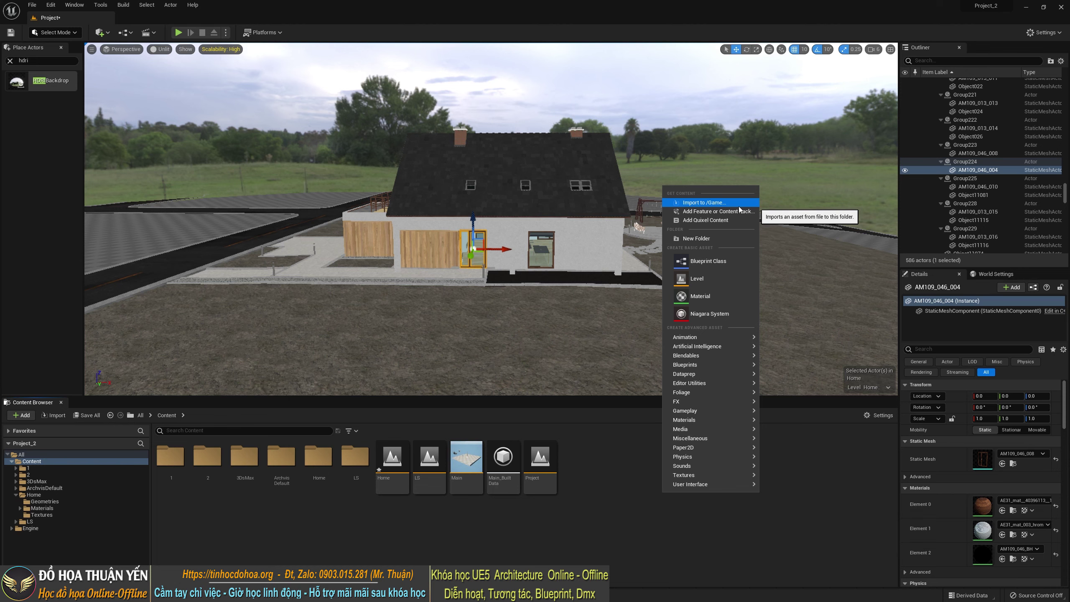
{"action": "left_click", "coordinate": [715, 203]}
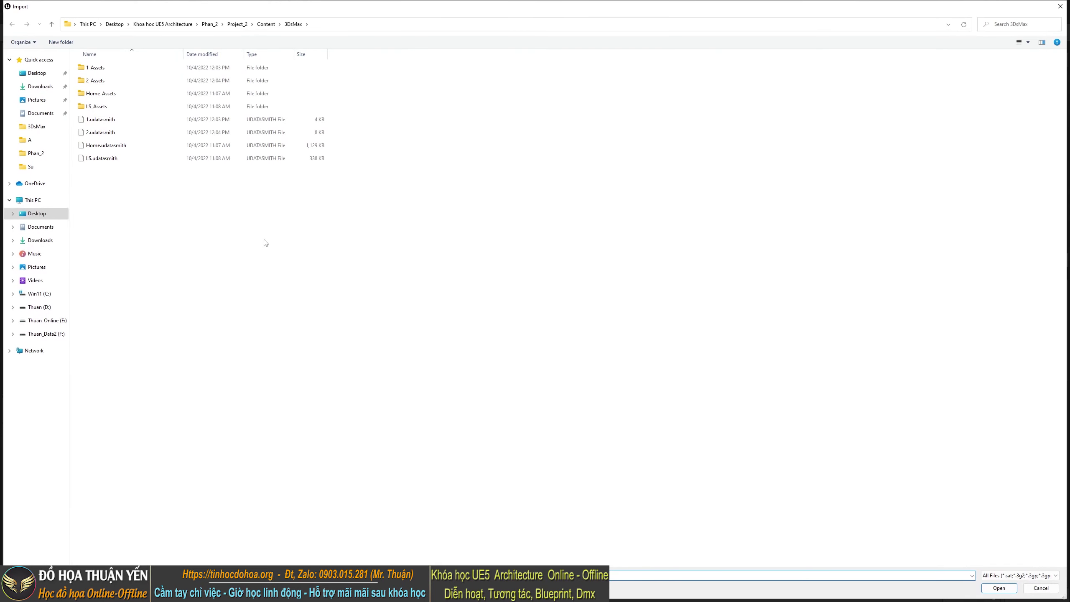
{"action": "left_click", "coordinate": [36, 73]}
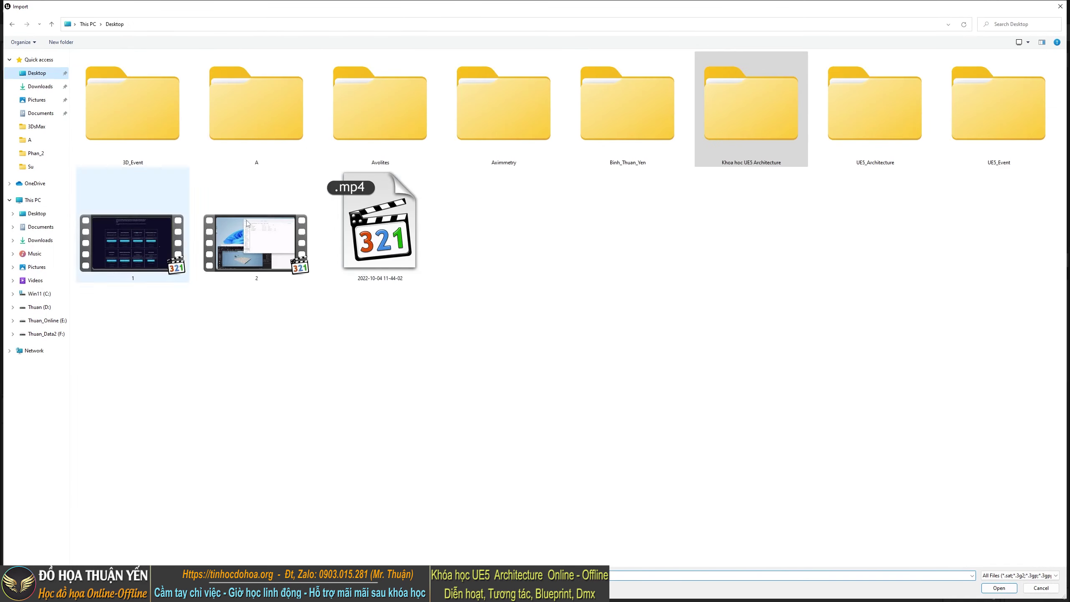
{"action": "double_click", "coordinate": [253, 156]}
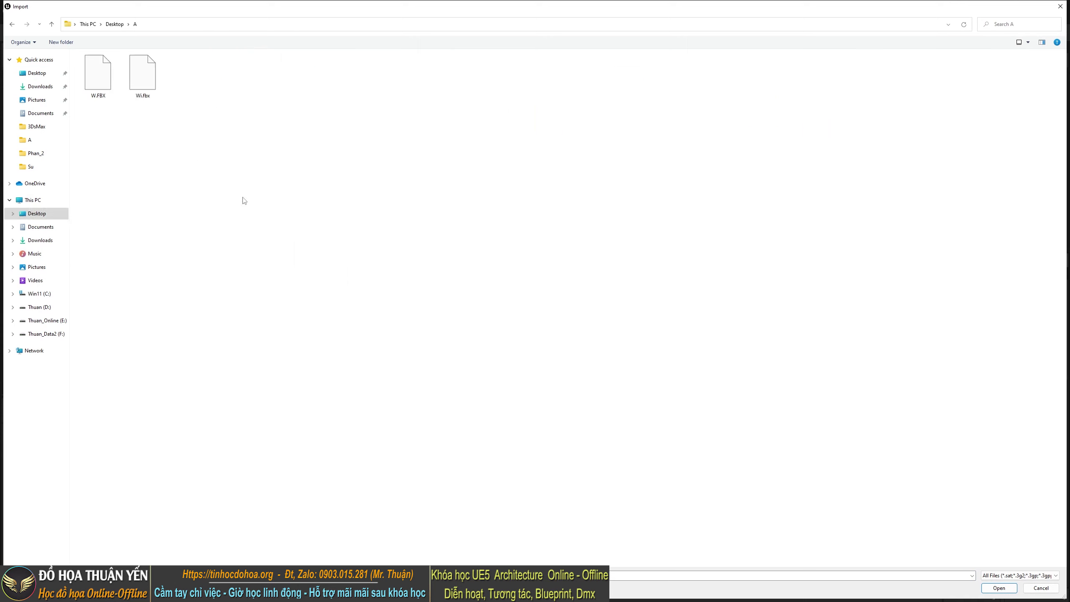
{"action": "double_click", "coordinate": [145, 87]}
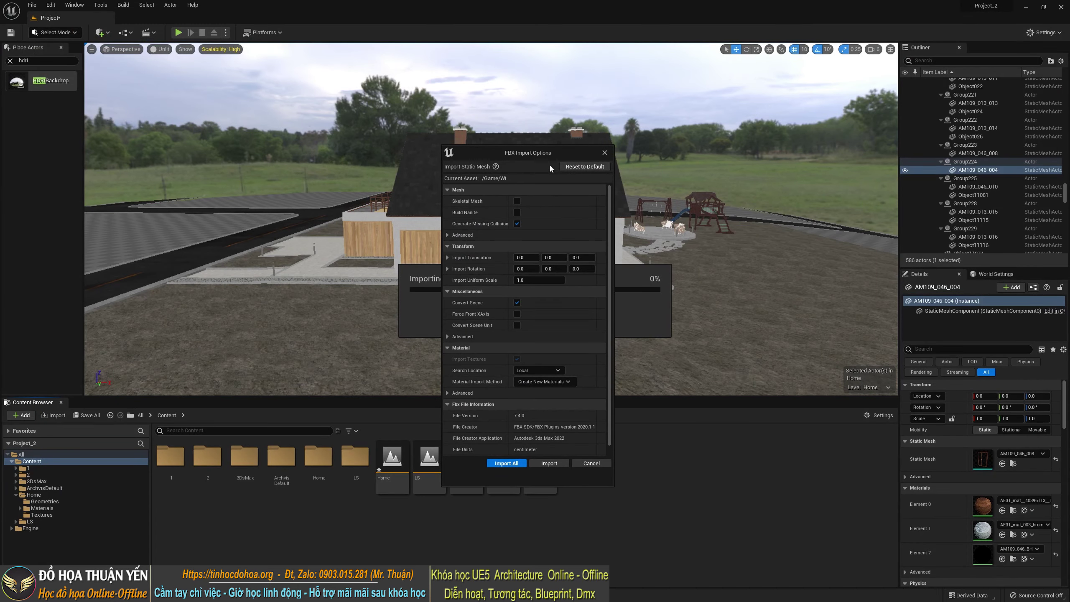
{"action": "left_click", "coordinate": [507, 463]}
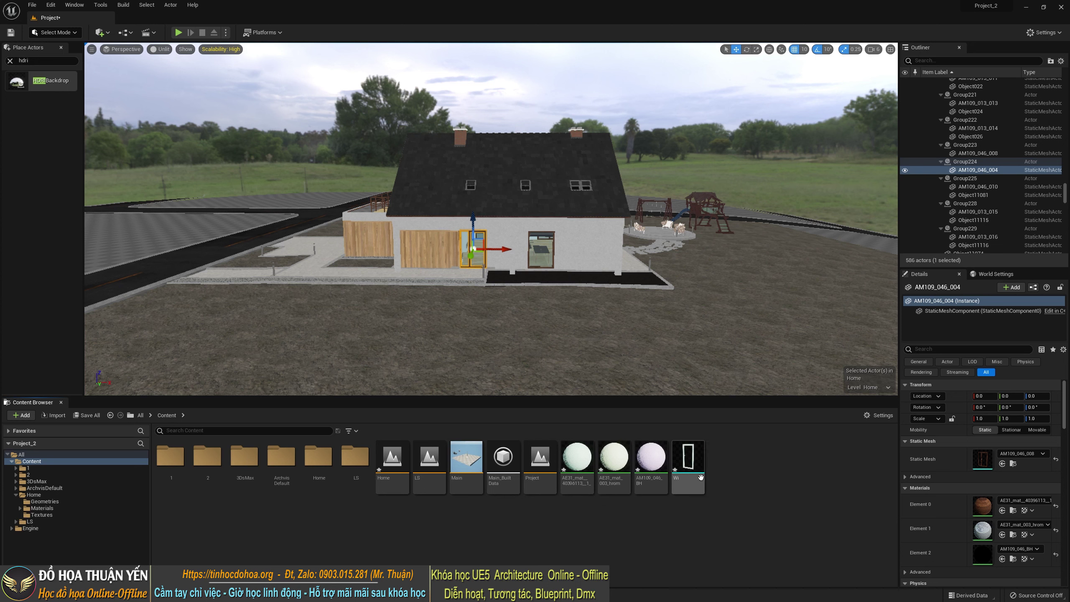
{"action": "left_click_drag", "start_coordinate": [691, 462], "coordinate": [295, 256]}
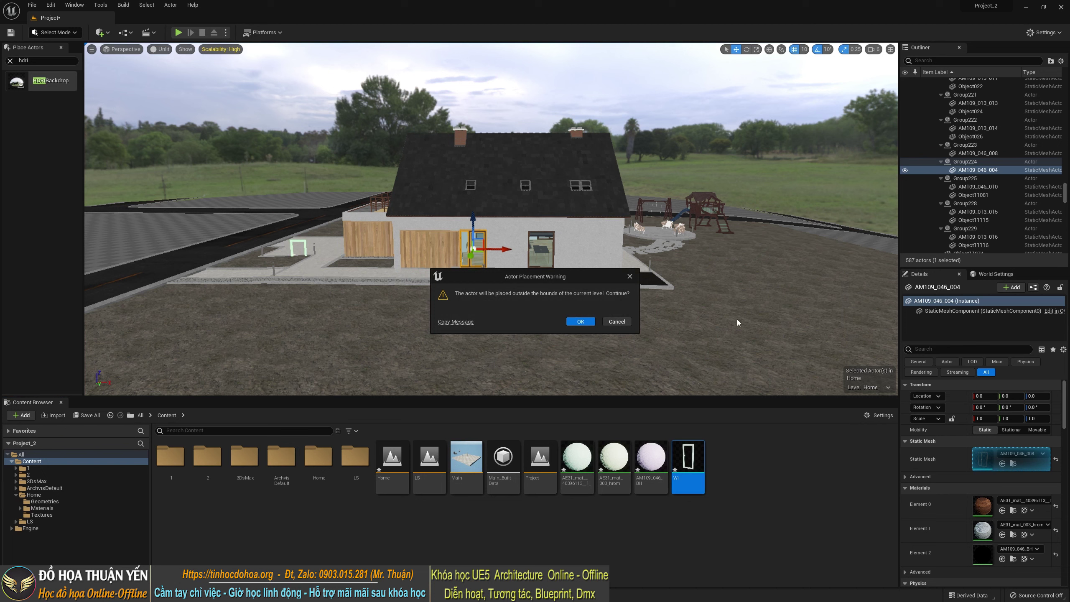
{"action": "left_click_drag", "start_coordinate": [545, 279], "coordinate": [448, 290]}
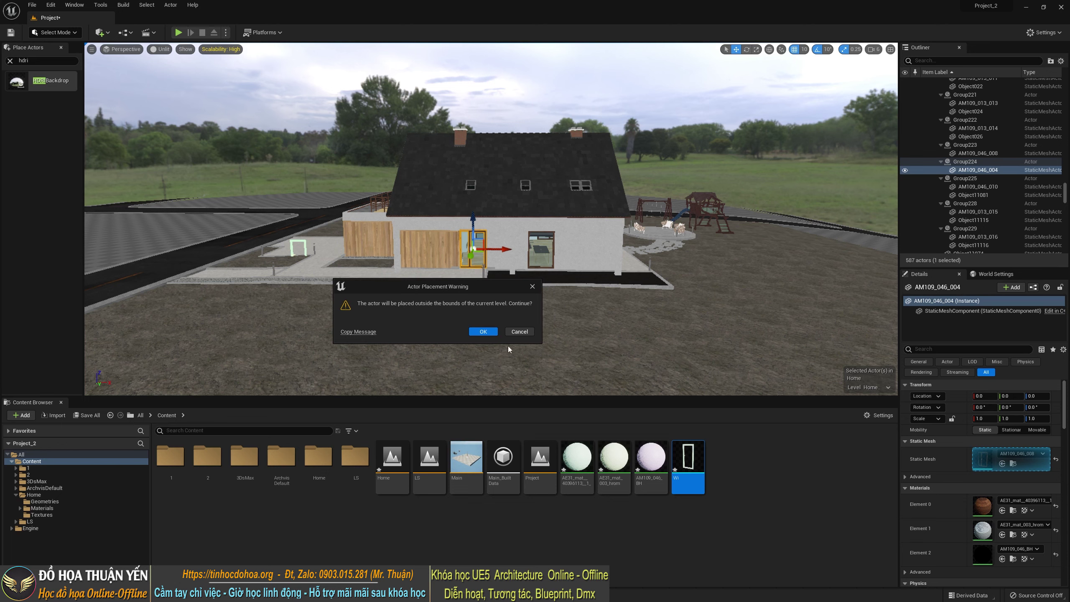
{"action": "left_click", "coordinate": [484, 331]}
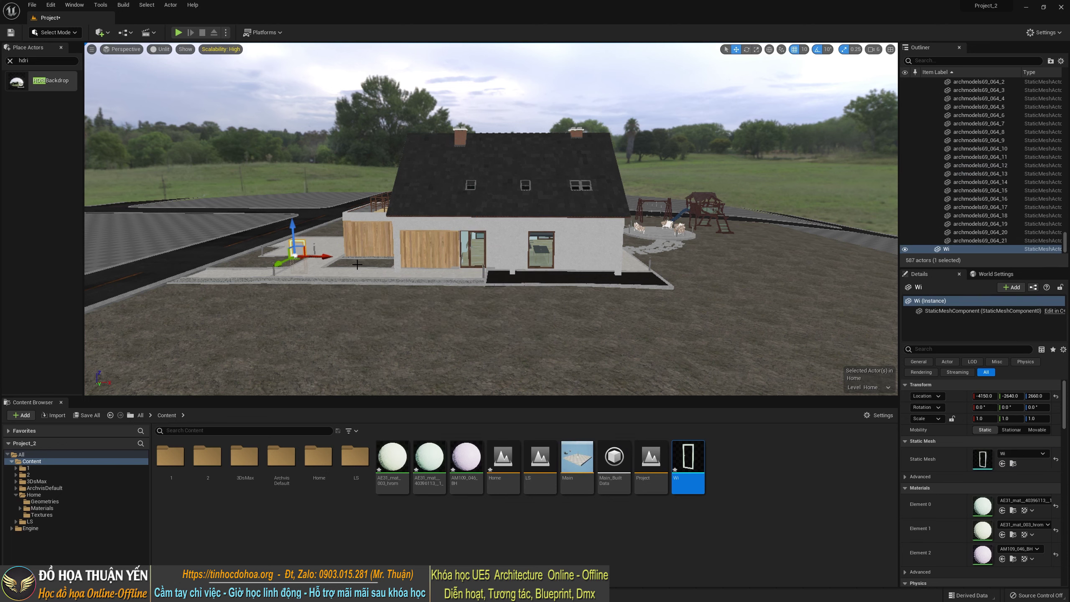
{"action": "key", "text": "f"}
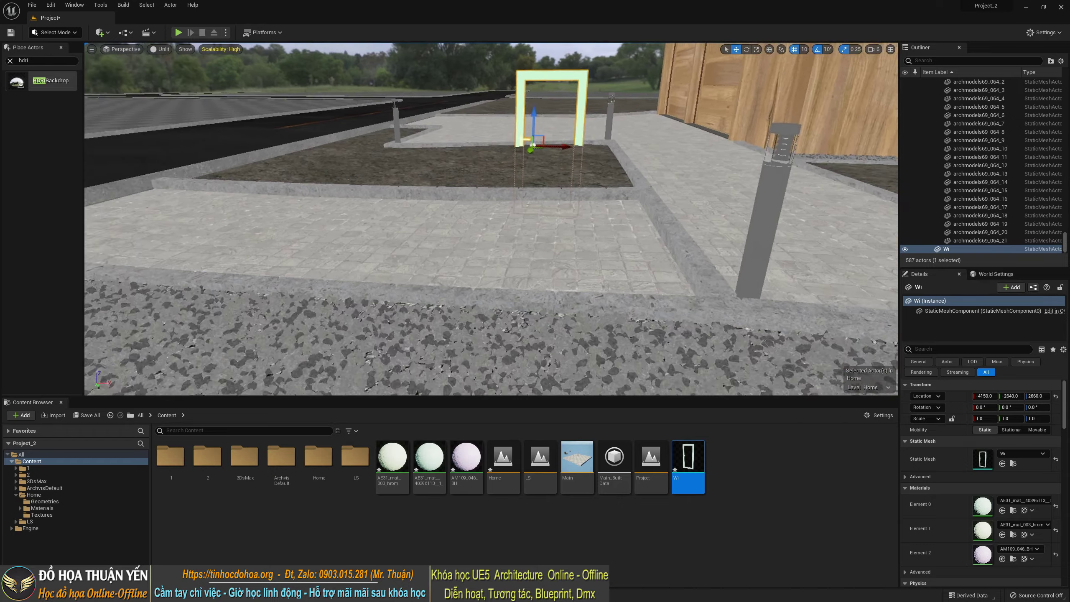
{"action": "right_click_drag", "start_coordinate": [566, 282], "coordinate": [567, 283]}
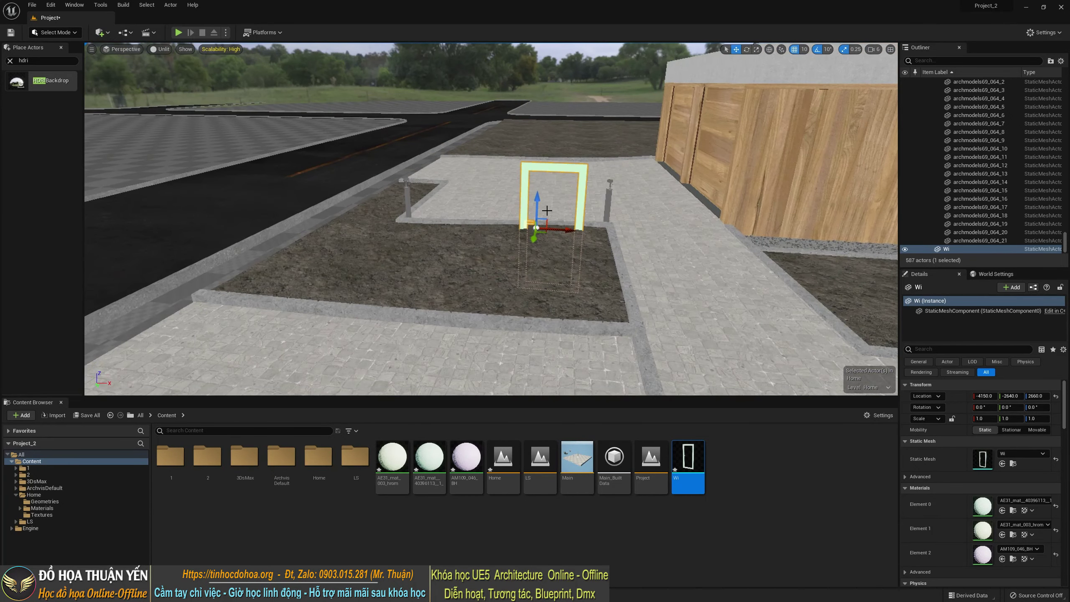
{"action": "left_click_drag", "start_coordinate": [539, 206], "coordinate": [539, 121]}
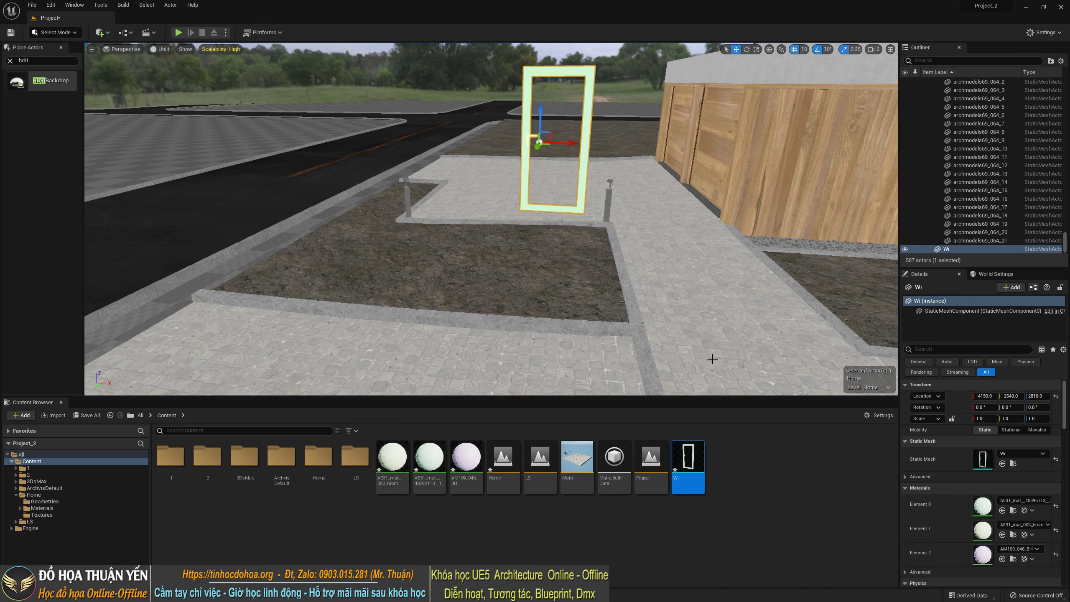
{"action": "left_click_drag", "start_coordinate": [713, 359], "coordinate": [841, 274]}
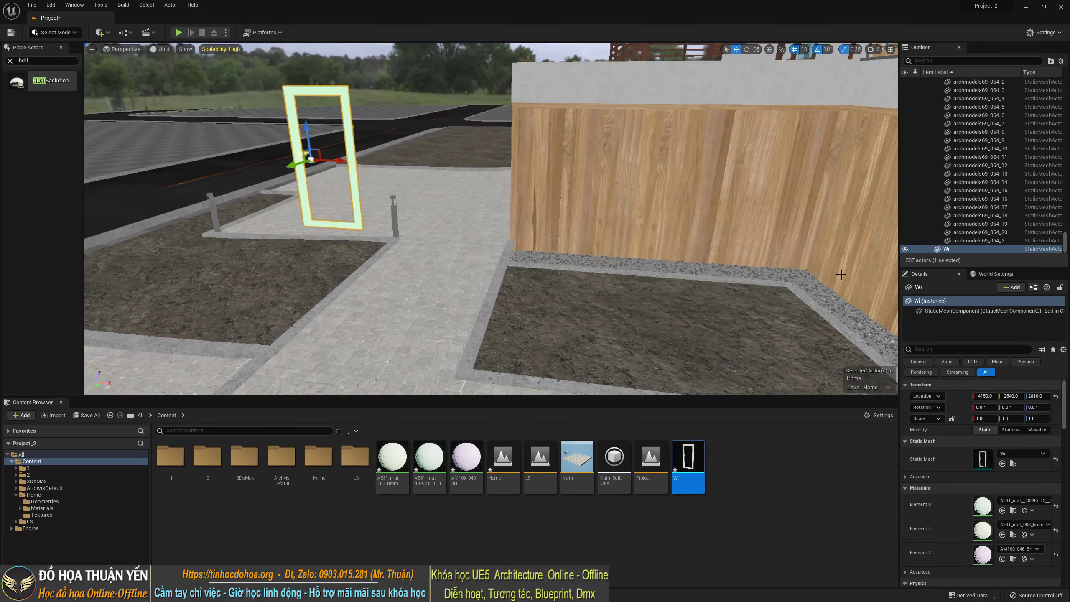
{"action": "right_click_drag", "start_coordinate": [453, 385], "coordinate": [422, 375]}
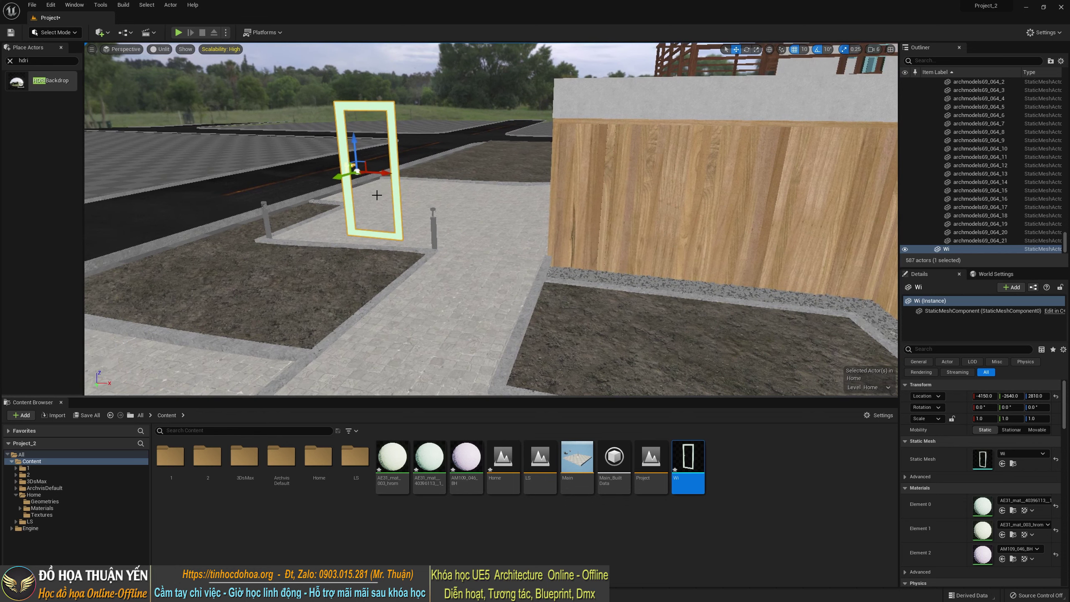
{"action": "right_click_drag", "start_coordinate": [377, 195], "coordinate": [333, 213]}
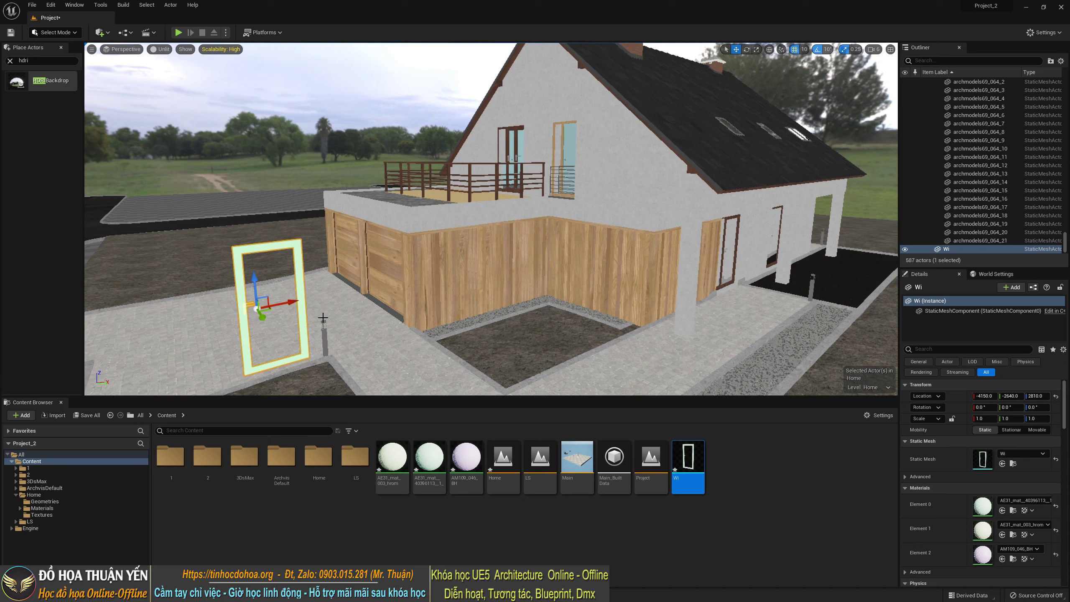
{"action": "key", "text": "Delete"}
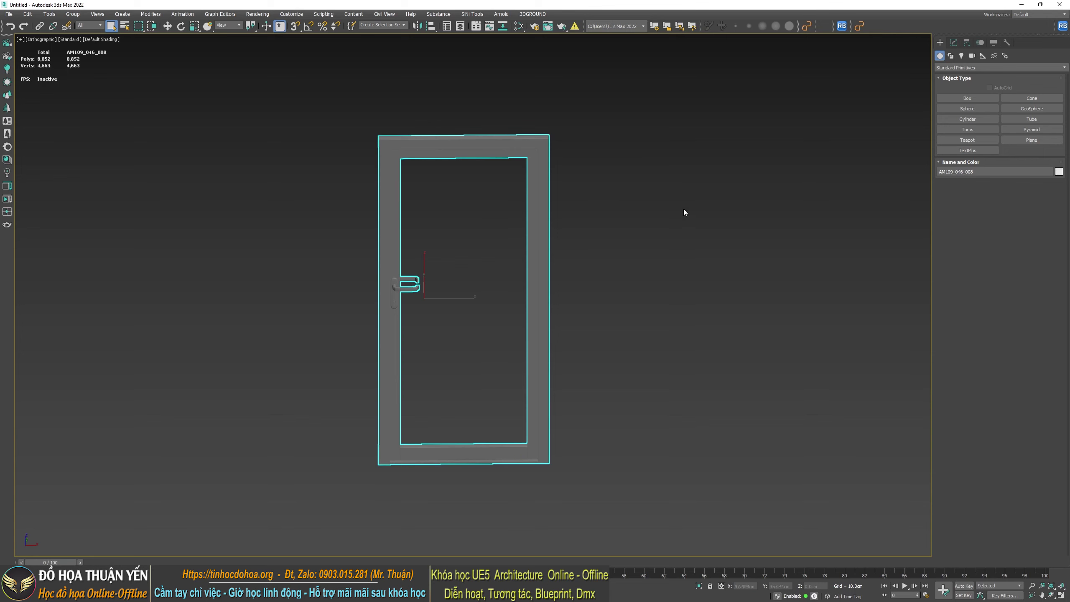
Select door AM109_046_008 and export only it under the file name WD
{"action": "left_click", "coordinate": [684, 212]}
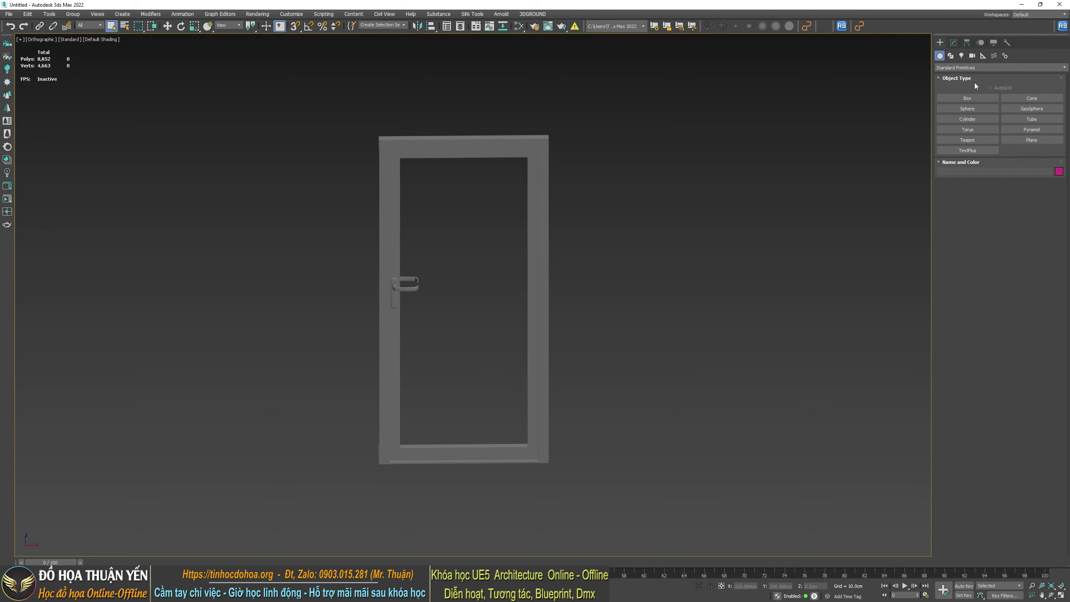
{"action": "left_click", "coordinate": [544, 217]}
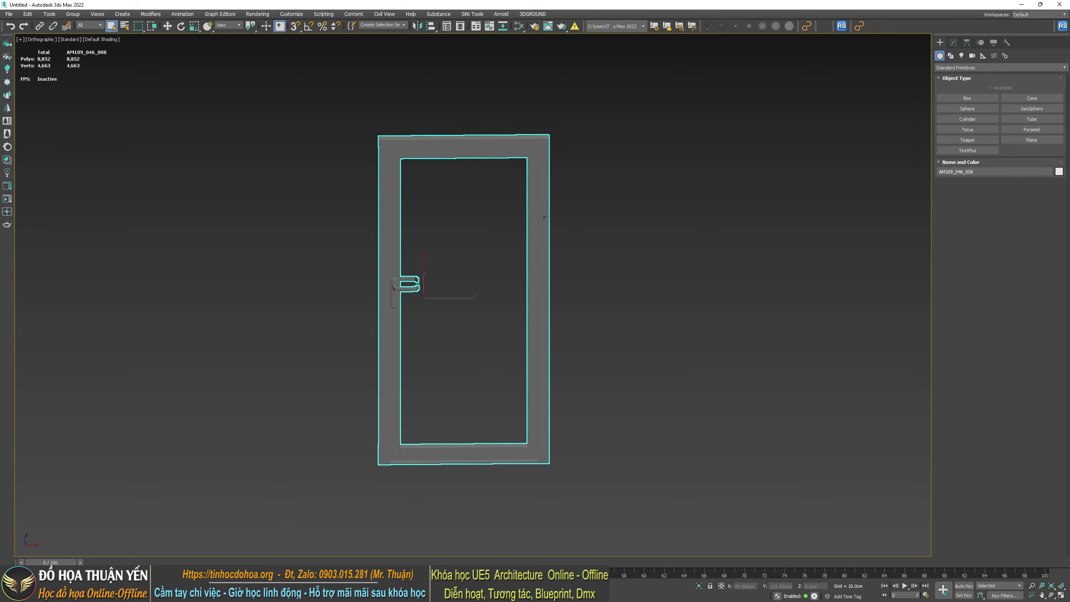
{"action": "left_click", "coordinate": [9, 14]}
{"action": "mouse_move", "coordinate": [43, 137]}
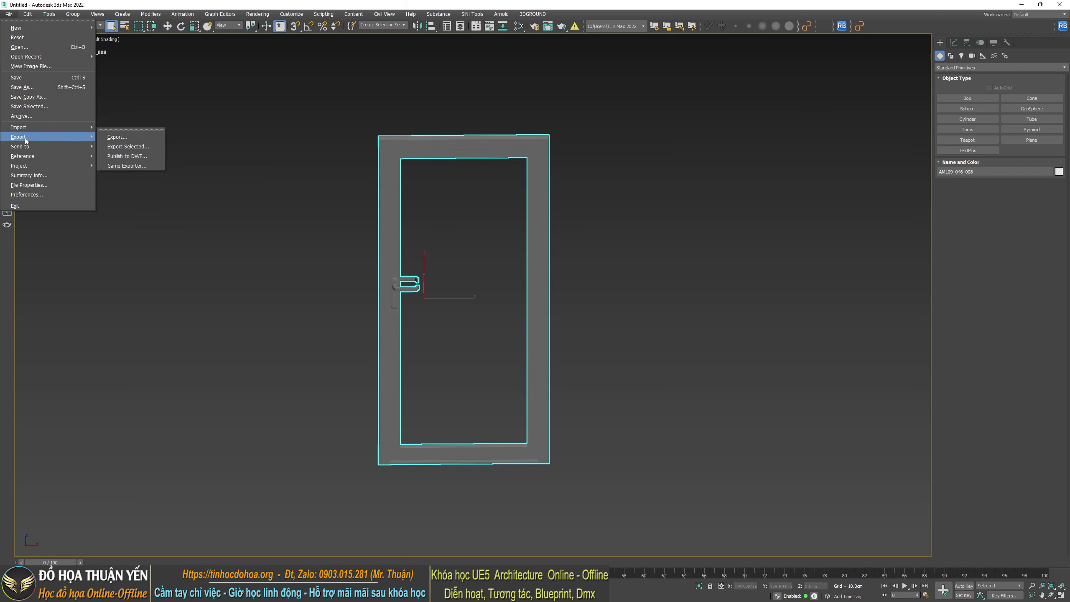
{"action": "left_click", "coordinate": [127, 147]}
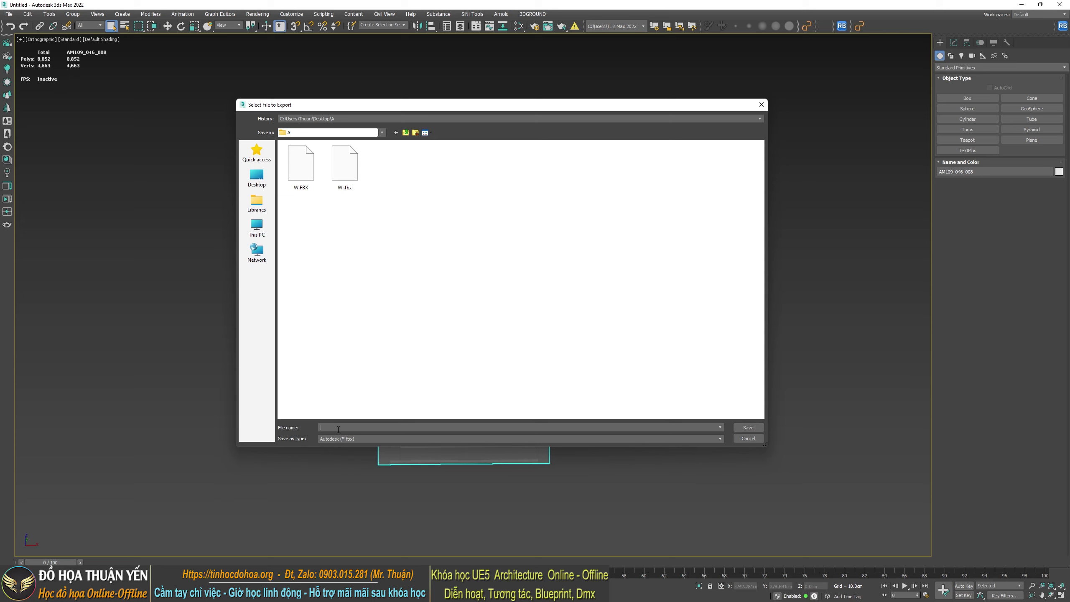
{"action": "type", "text": "w"}
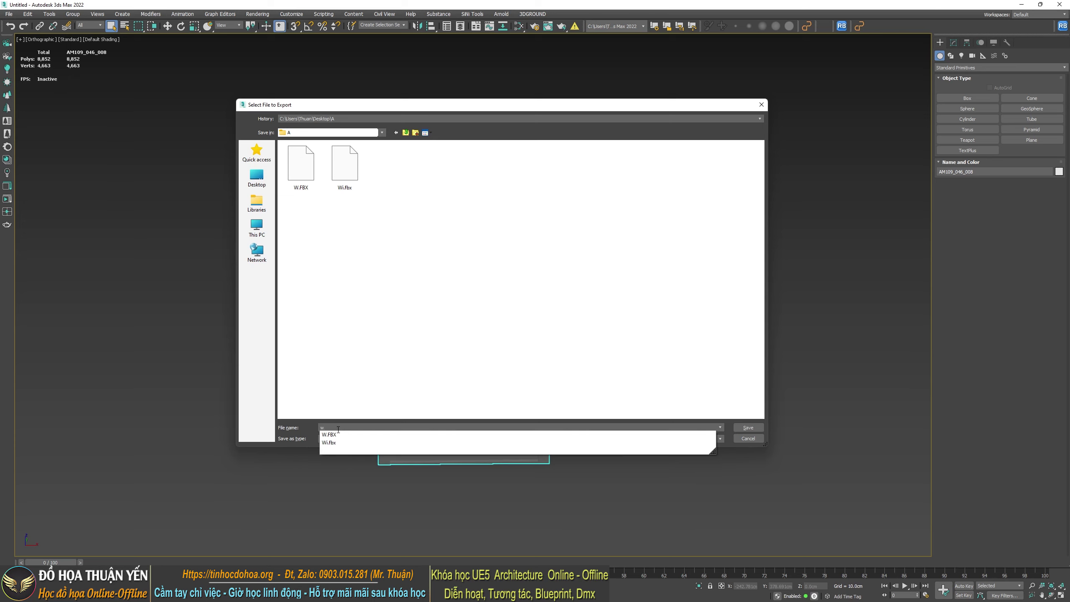
{"action": "key", "text": "BackSpace"}
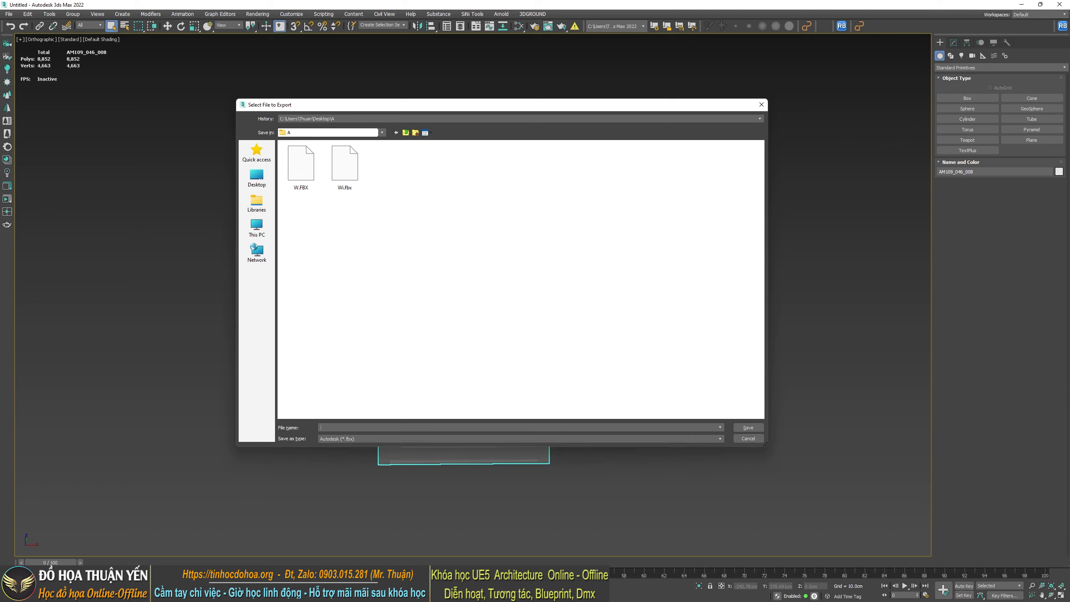
{"action": "type", "text": "WD"}
Save it as Unreal Datasmith, accepting the options and dismissing the UV channel warnings
{"action": "left_click", "coordinate": [339, 438]}
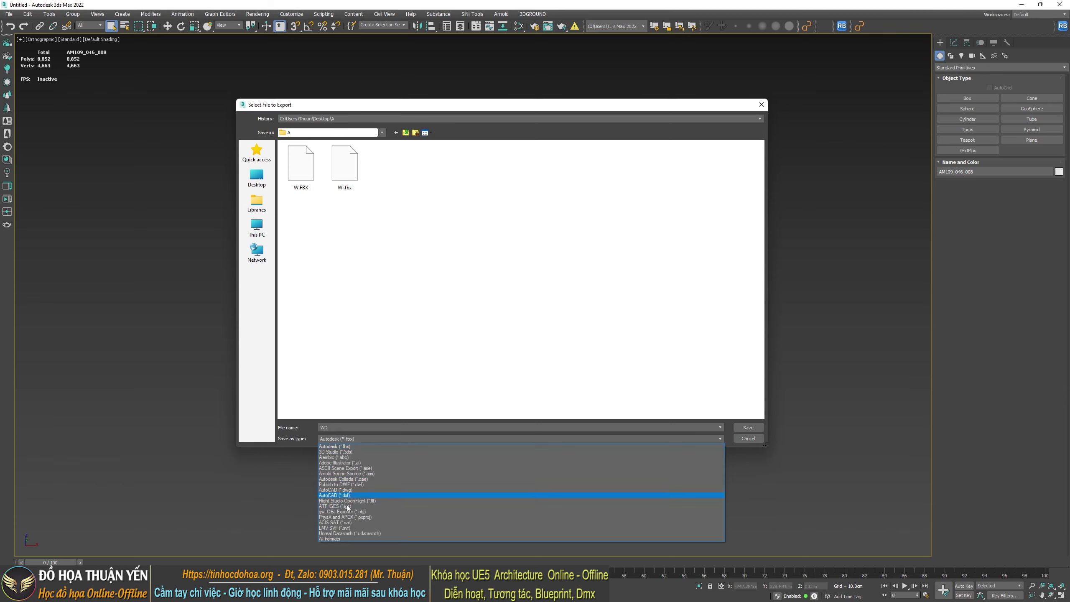
{"action": "left_click", "coordinate": [335, 534]}
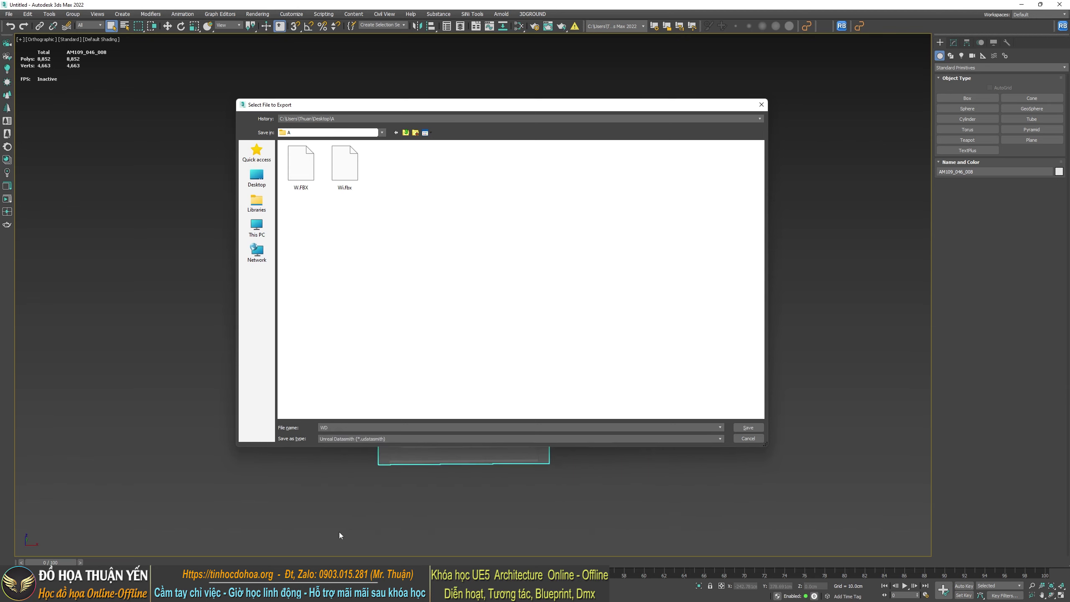
{"action": "left_click", "coordinate": [742, 429]}
{"action": "left_click", "coordinate": [500, 335]}
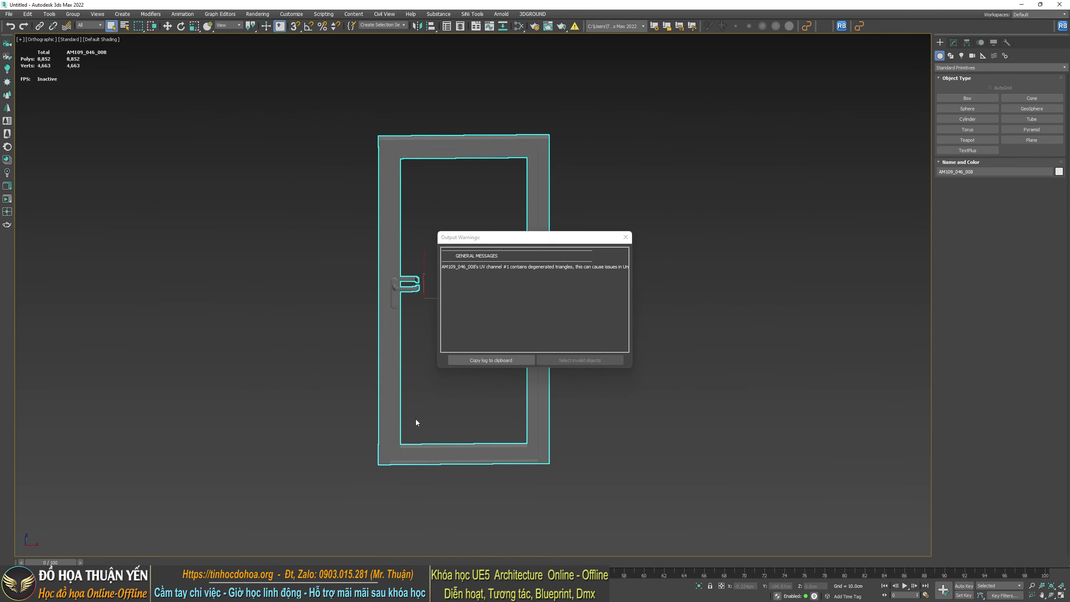
{"action": "left_click", "coordinate": [626, 238]}
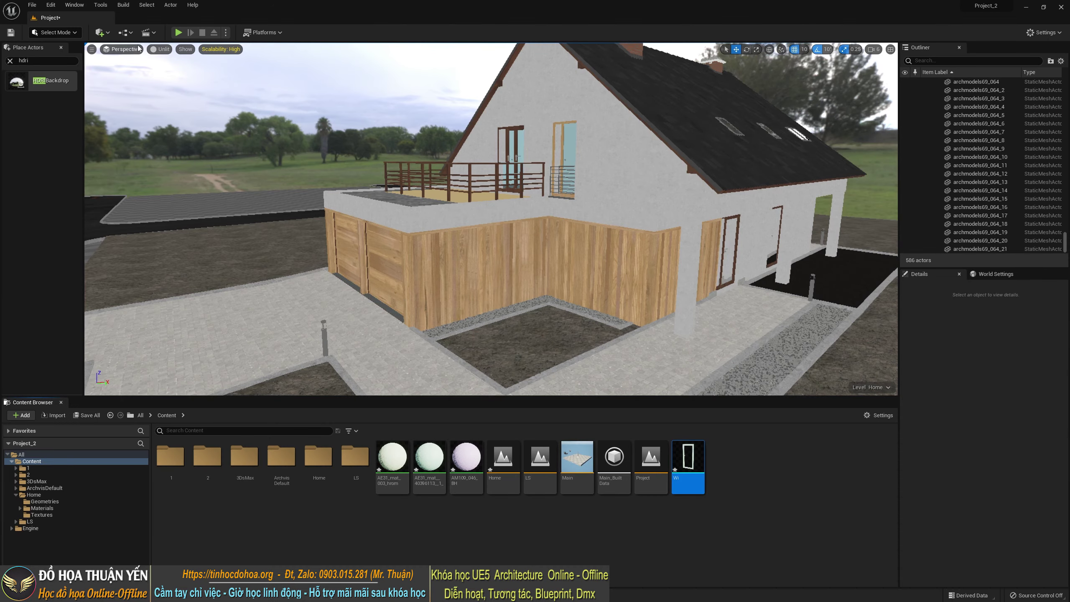
Import WD.udatasmith from Desktop\A through Quick Add's Datasmith File Import
{"action": "left_click", "coordinate": [125, 36]}
{"action": "mouse_move", "coordinate": [169, 73]}
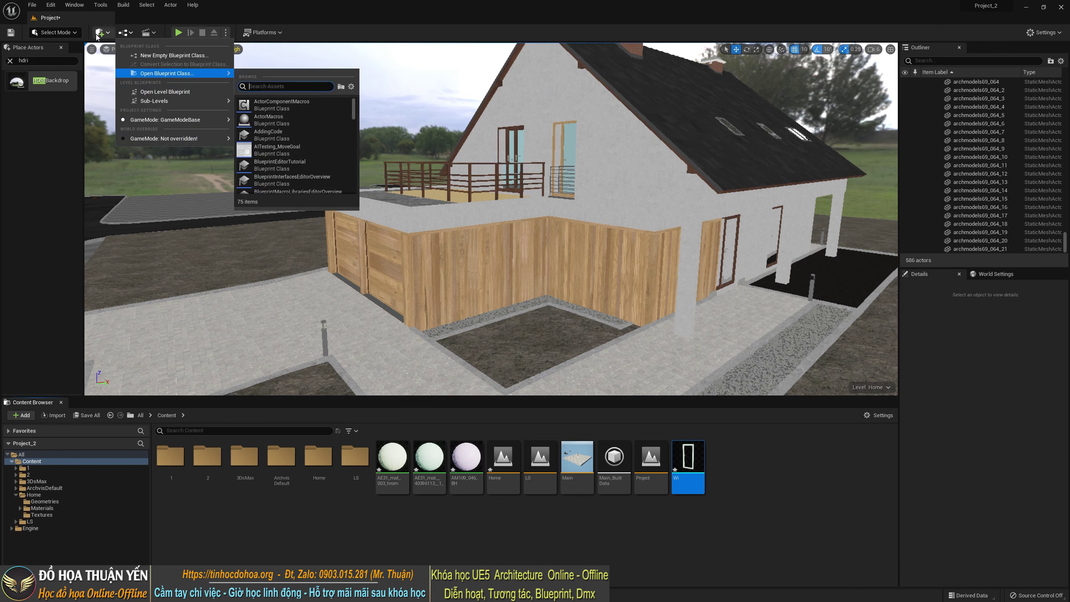
{"action": "left_click", "coordinate": [101, 35]}
{"action": "left_click", "coordinate": [101, 35]}
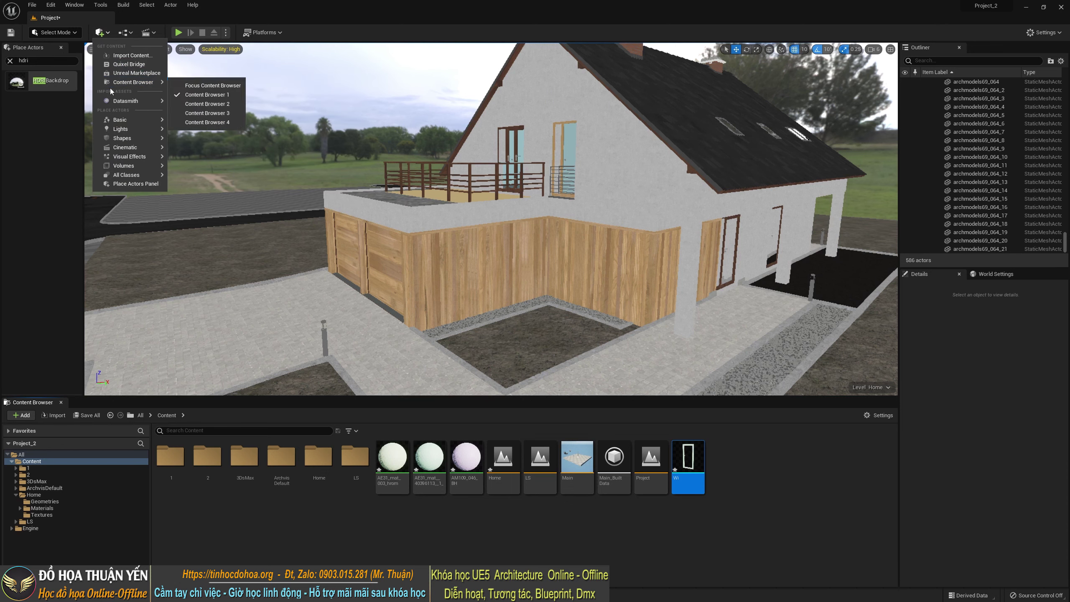
{"action": "mouse_move", "coordinate": [126, 101]}
{"action": "left_click", "coordinate": [209, 115]}
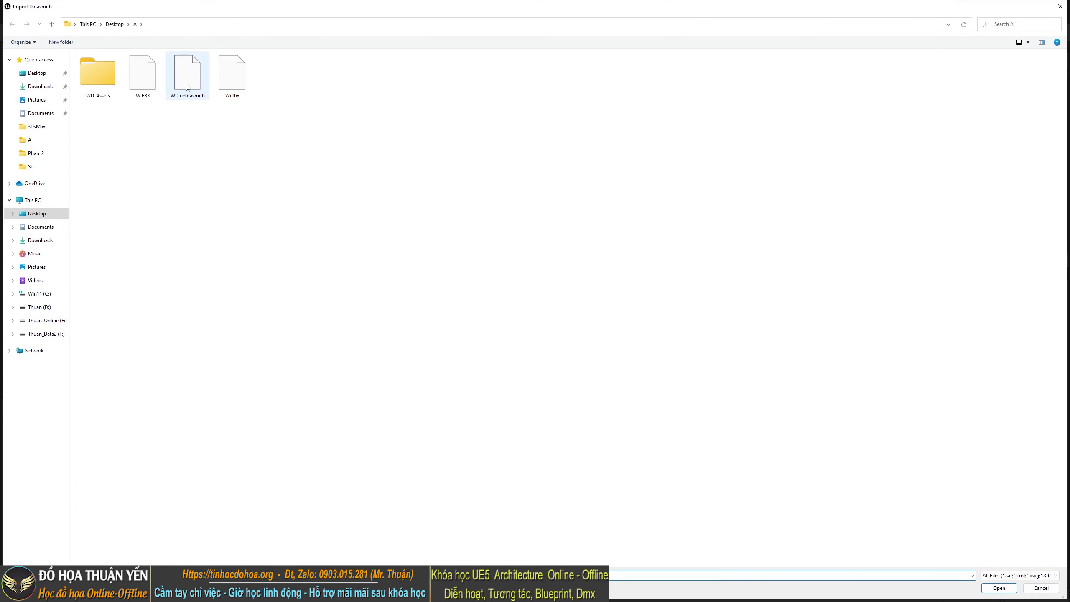
{"action": "double_click", "coordinate": [188, 72]}
{"action": "left_click", "coordinate": [572, 399]}
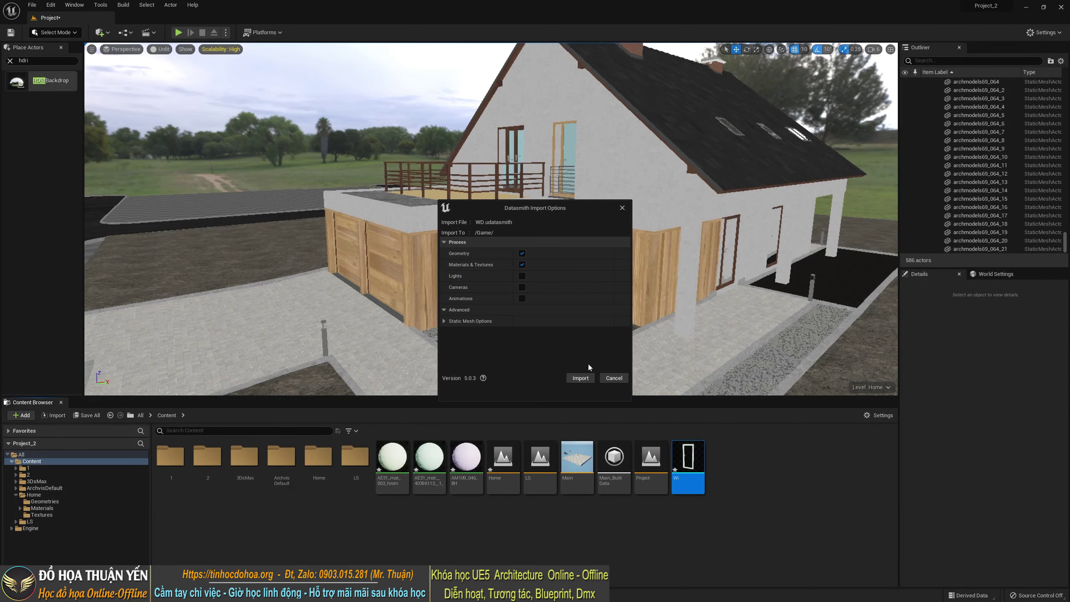
{"action": "left_click", "coordinate": [581, 378]}
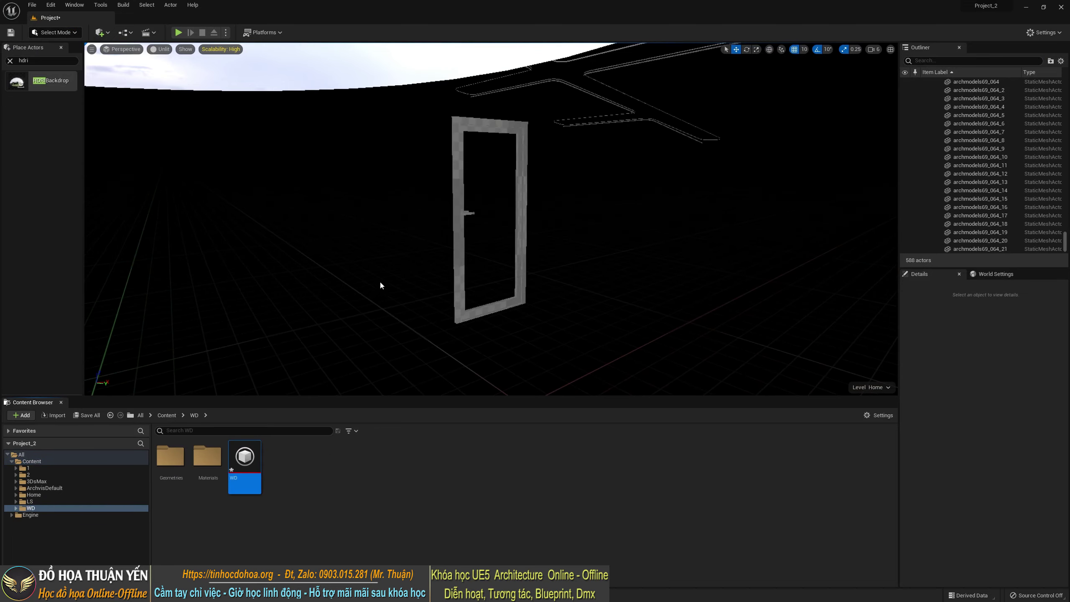
Fly to the house entrance and slide glass door AM109_046_002 open to X -73.04
{"action": "right_click_drag", "start_coordinate": [412, 285], "coordinate": [412, 285]}
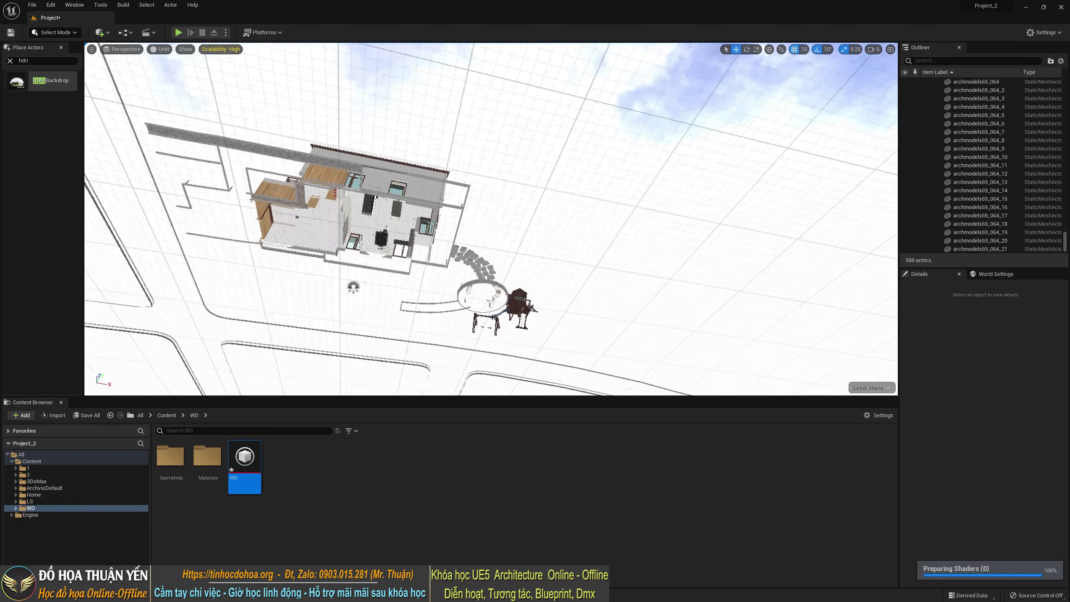
{"action": "right_click_drag", "start_coordinate": [478, 243], "coordinate": [478, 243]}
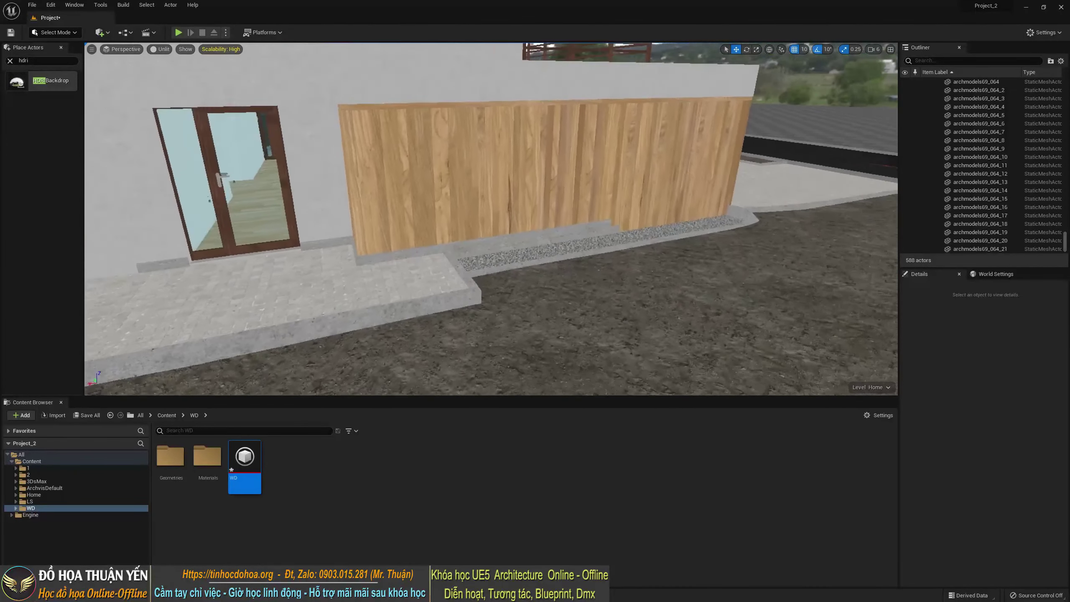
{"action": "right_click_drag", "start_coordinate": [471, 242], "coordinate": [471, 241]}
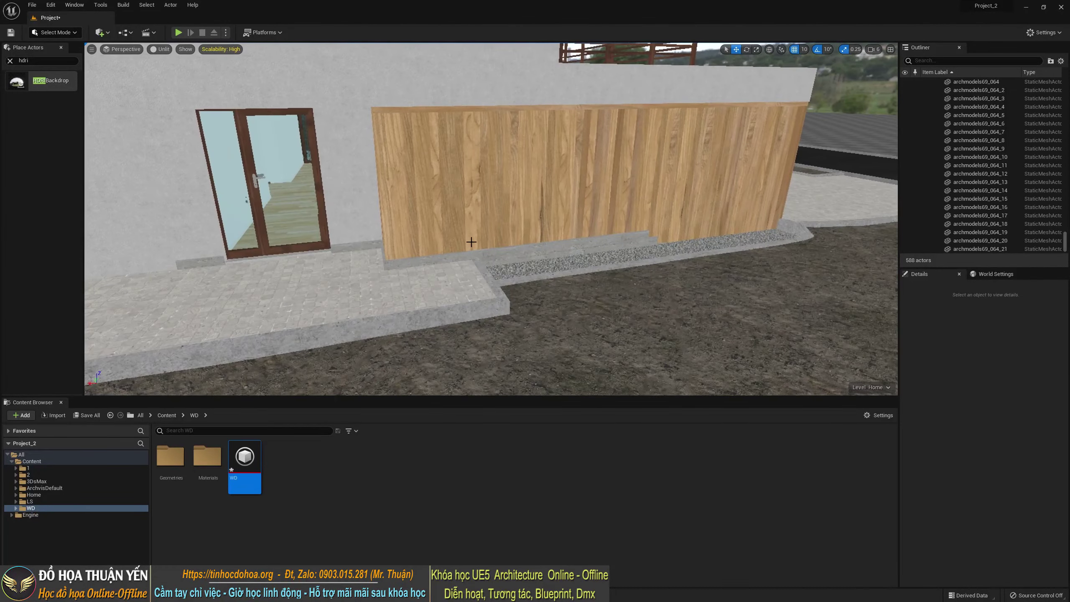
{"action": "left_click", "coordinate": [289, 251]}
{"action": "left_click_drag", "start_coordinate": [249, 201], "coordinate": [317, 185]}
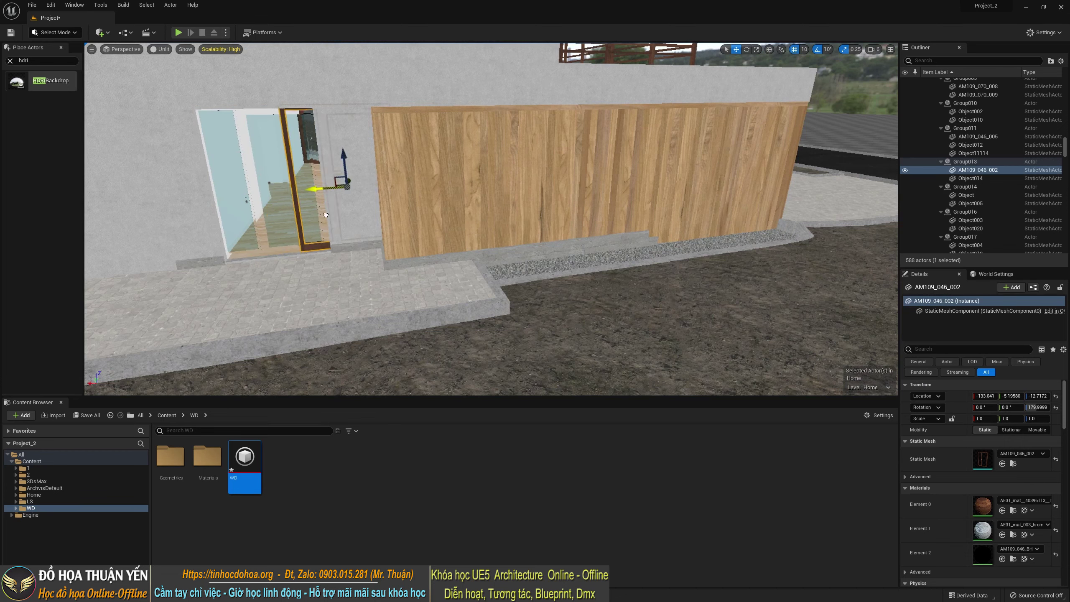
{"action": "right_click_drag", "start_coordinate": [317, 185], "coordinate": [316, 186]}
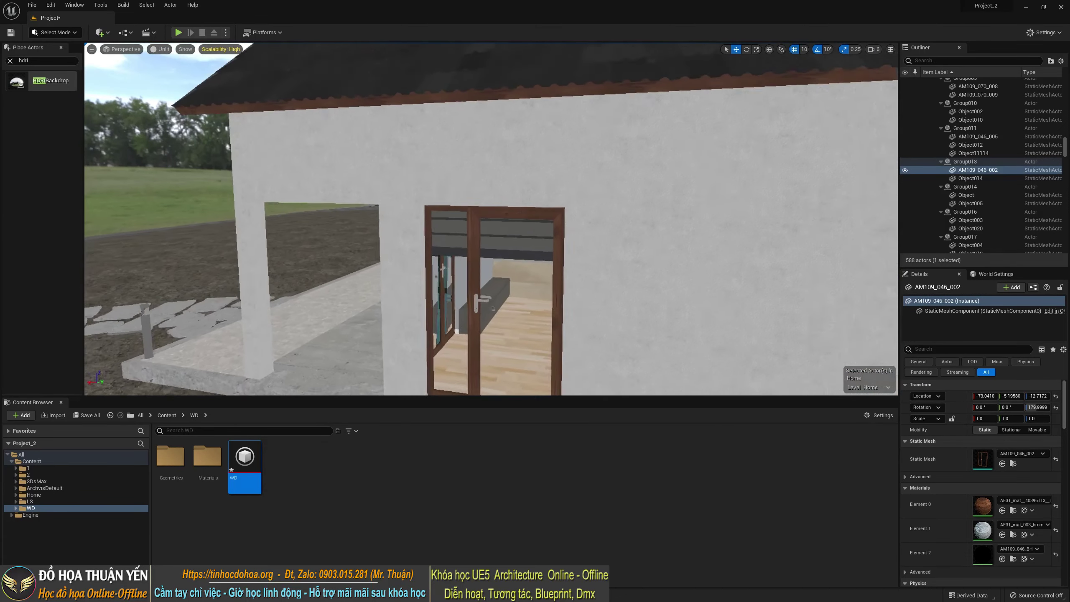
Slide the other glass door leaf AM109_046_008 to Y -120, then browse the add menu toward Datasmith
{"action": "left_click", "coordinate": [489, 295]}
{"action": "left_click_drag", "start_coordinate": [444, 282], "coordinate": [554, 287]}
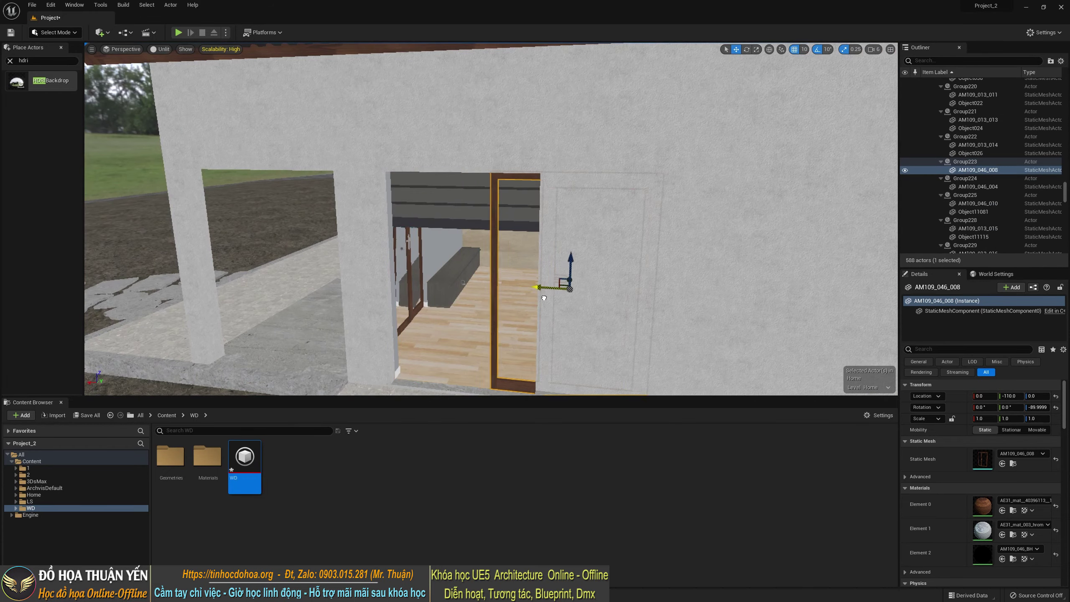
{"action": "right_click_drag", "start_coordinate": [554, 287], "coordinate": [555, 287]}
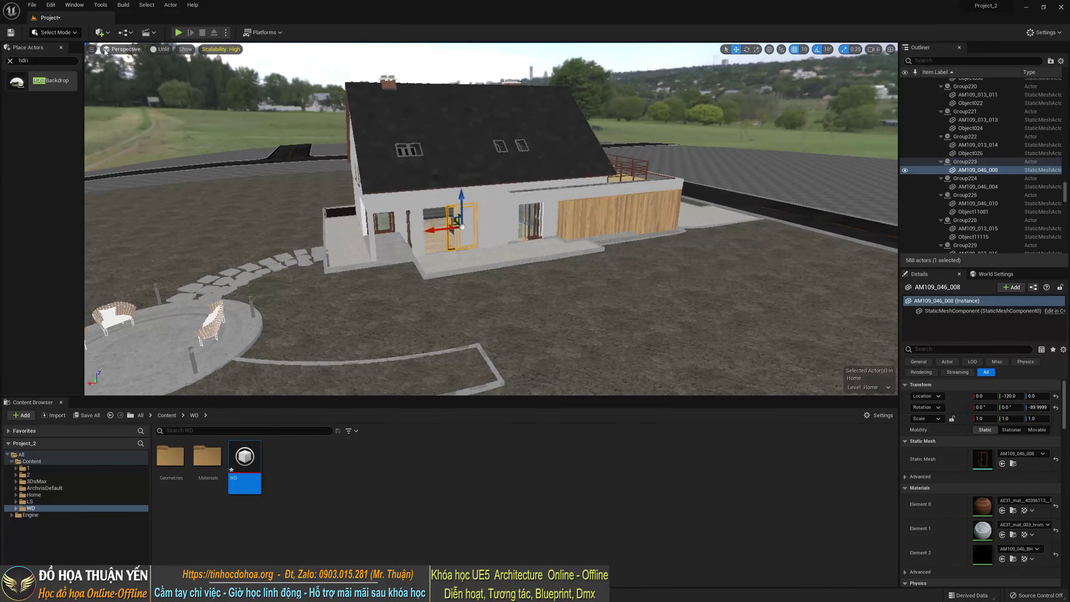
{"action": "left_click", "coordinate": [125, 33]}
{"action": "left_click", "coordinate": [101, 33]}
Import WD.udatasmith through Datasmith File Import into the Content folder
{"action": "mouse_move", "coordinate": [120, 136]}
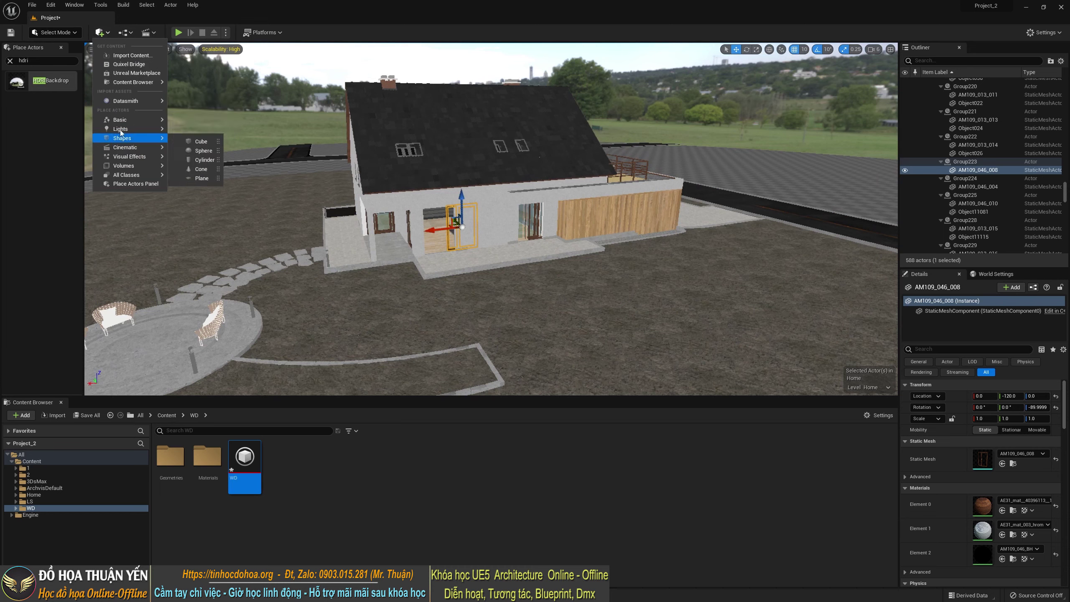
{"action": "mouse_move", "coordinate": [126, 101]}
{"action": "left_click", "coordinate": [198, 118]}
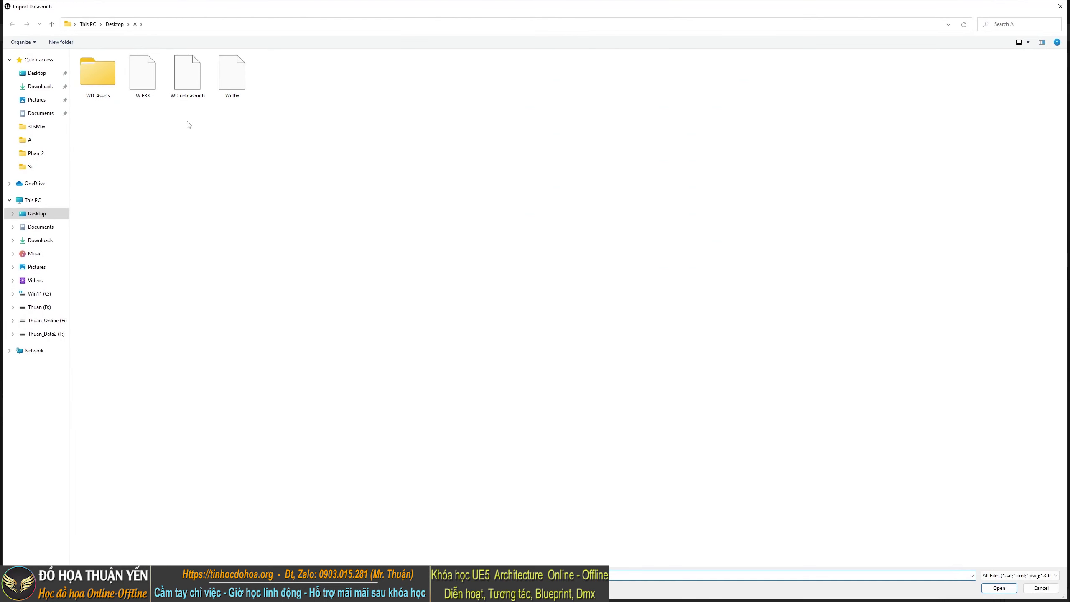
{"action": "double_click", "coordinate": [187, 74]}
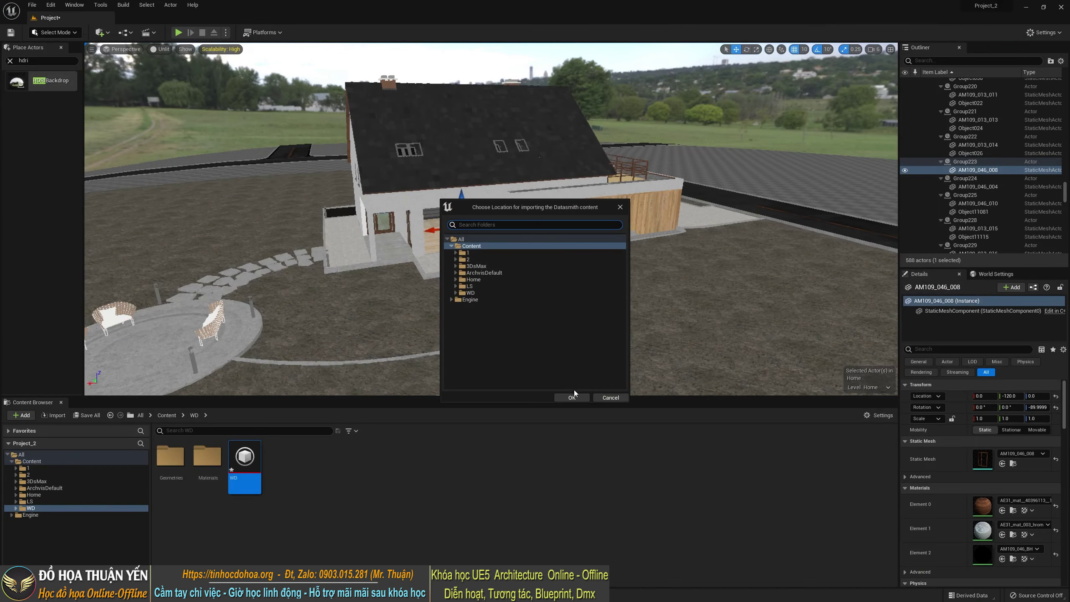
{"action": "left_click", "coordinate": [572, 397]}
{"action": "left_click", "coordinate": [581, 380]}
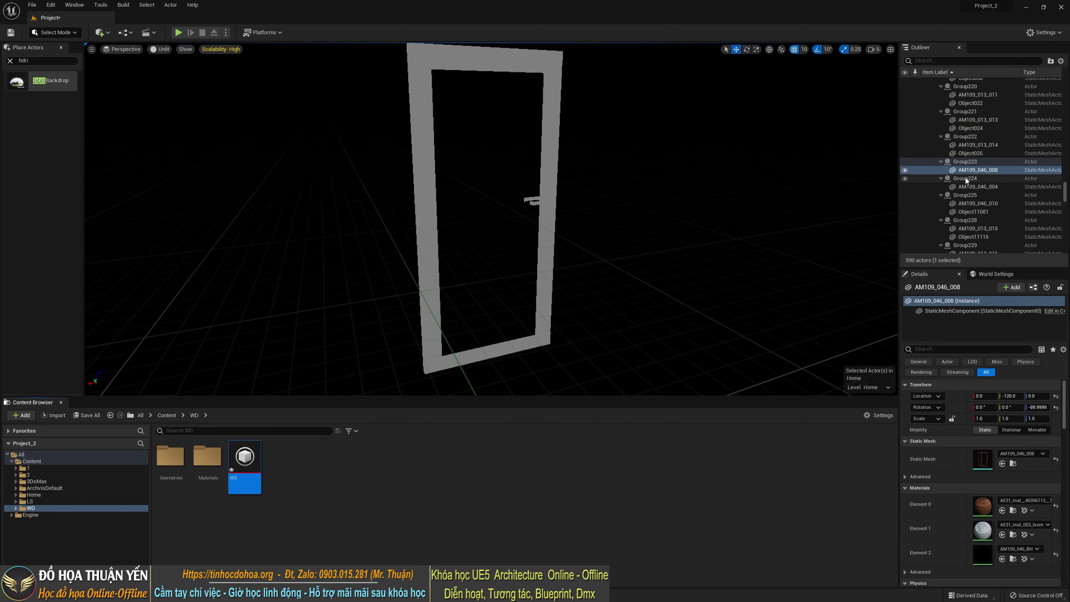
Select the extra imported door copy AM109_046_008_3 and delete it, leaving 589 actors
{"action": "scroll", "coordinate": [548, 186], "scroll_direction": "up", "scroll_amount": 1}
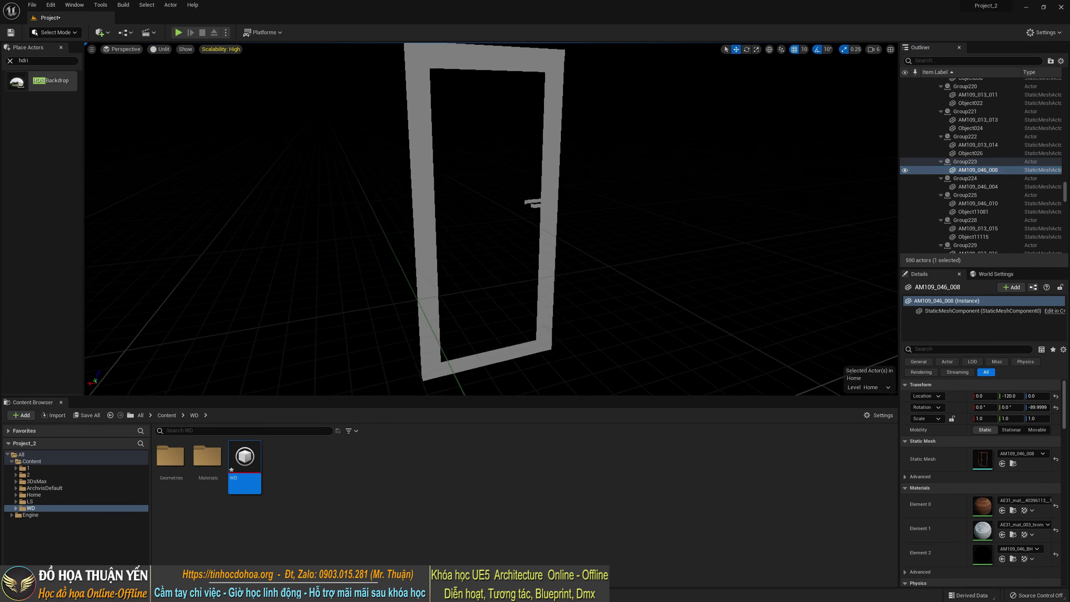
{"action": "left_click", "coordinate": [547, 193]}
{"action": "scroll", "coordinate": [547, 193], "scroll_direction": "down", "scroll_amount": 5}
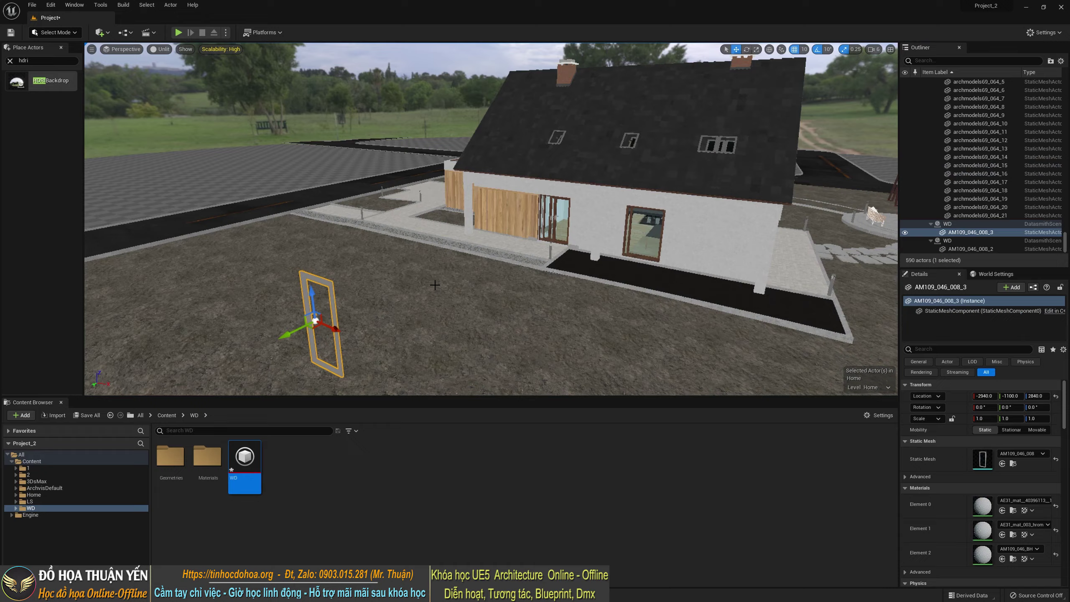
{"action": "right_click_drag", "start_coordinate": [435, 285], "coordinate": [191, 340]}
{"action": "left_click_drag", "start_coordinate": [241, 347], "coordinate": [320, 322]}
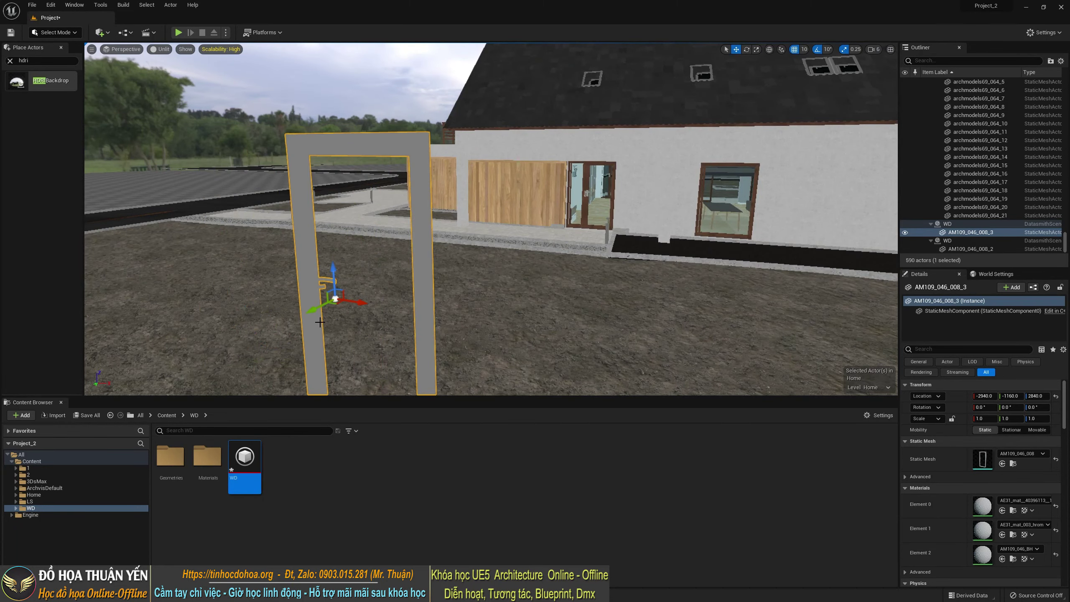
{"action": "left_click", "coordinate": [579, 334]}
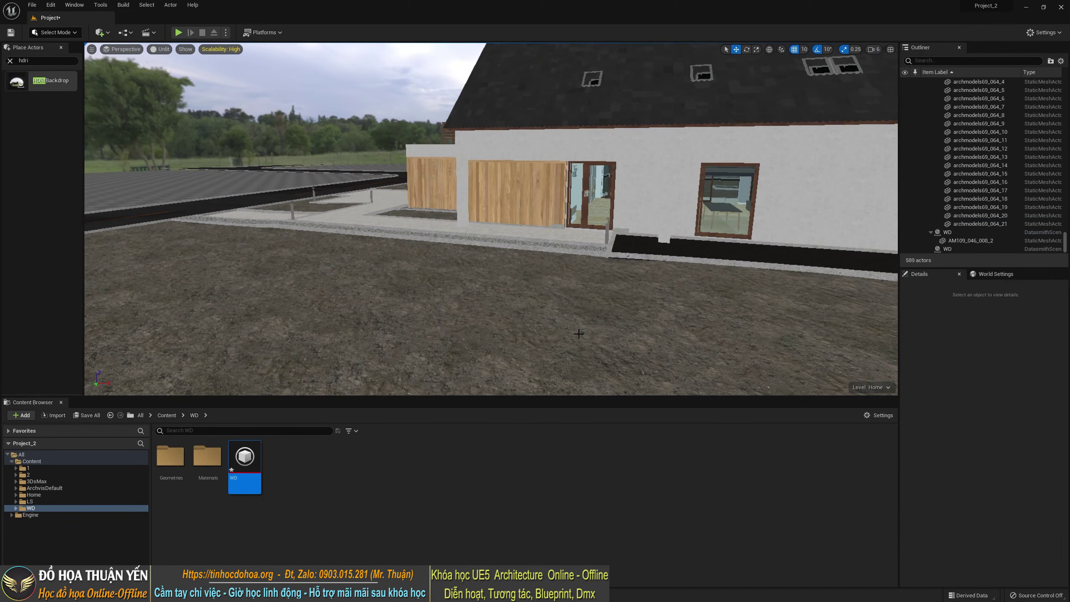
{"action": "right_click_drag", "start_coordinate": [468, 259], "coordinate": [499, 243]}
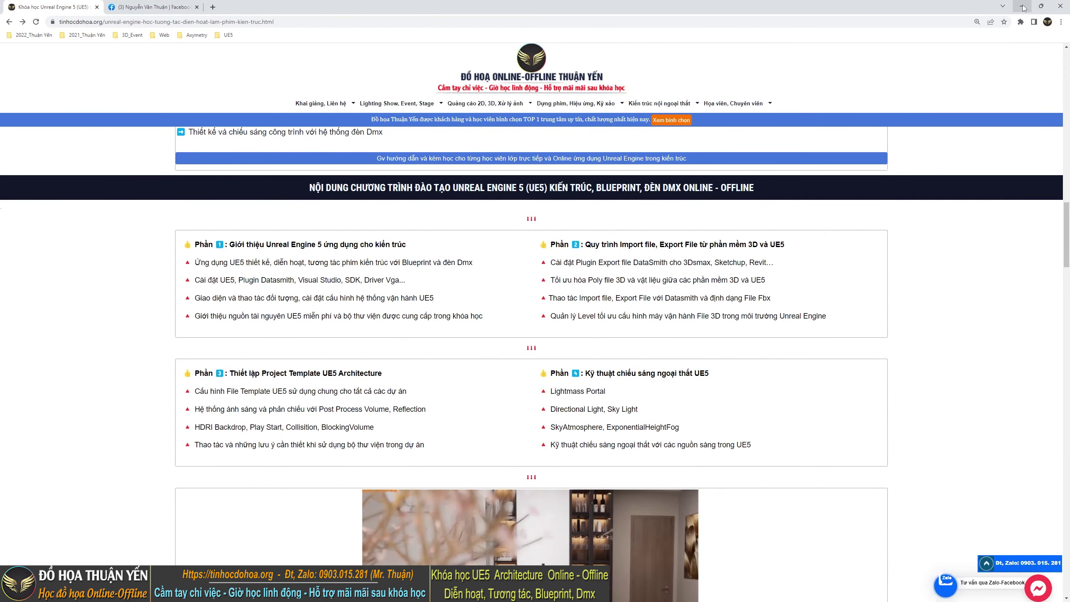
{"action": "left_click", "coordinate": [1023, 7]}
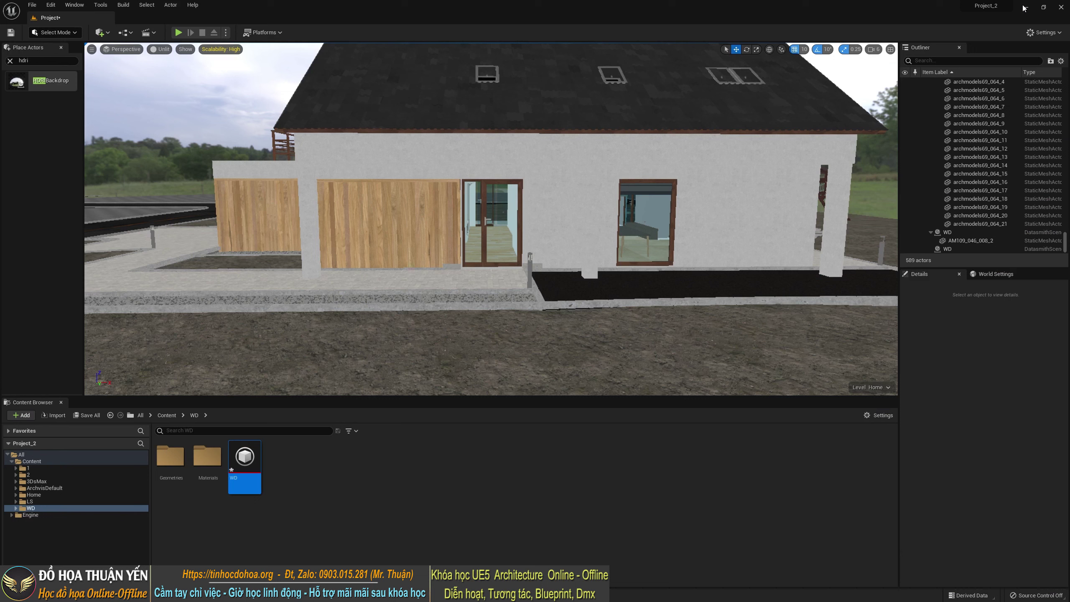
{"action": "right_click", "coordinate": [357, 508]}
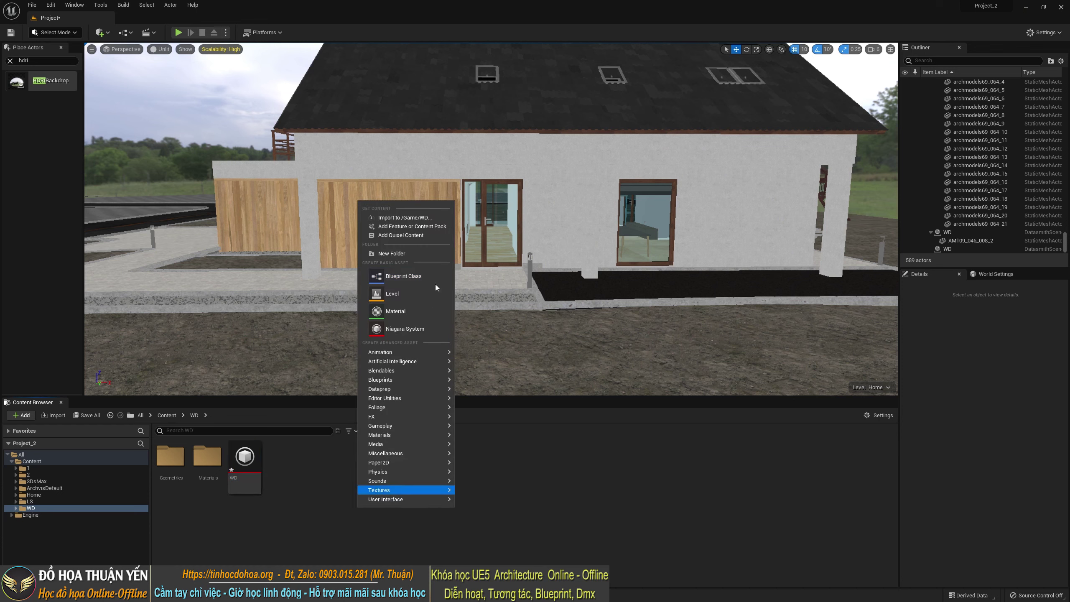
{"action": "left_click", "coordinate": [531, 3]}
{"action": "mouse_move", "coordinate": [489, 219]}
{"action": "right_mouse_down"}
{"action": "mouse_move", "coordinate": [464, 202]}
{"action": "mouse_move", "coordinate": [491, 219]}
{"action": "right_mouse_up"}
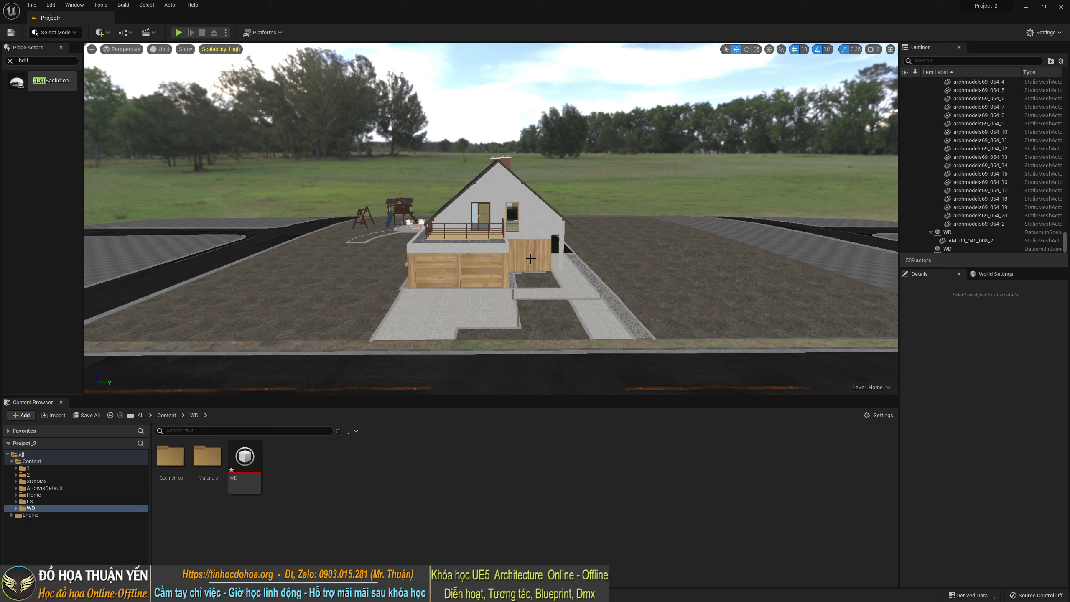
Close the Unreal editor and 3ds Max without saving the door scene, then close folder A
{"action": "left_click", "coordinate": [1061, 7]}
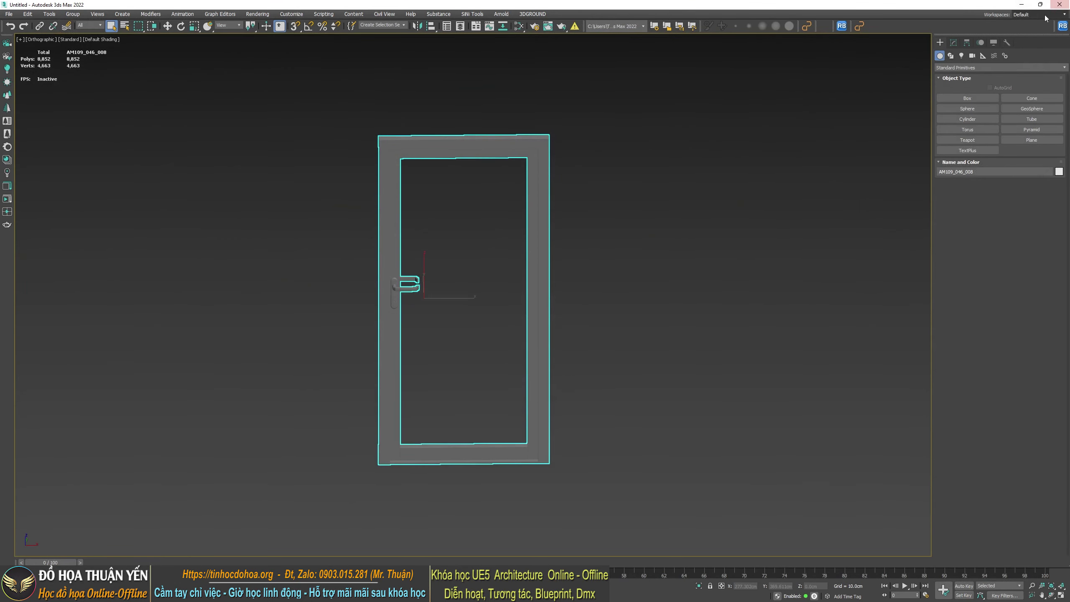
{"action": "left_click", "coordinate": [1060, 4]}
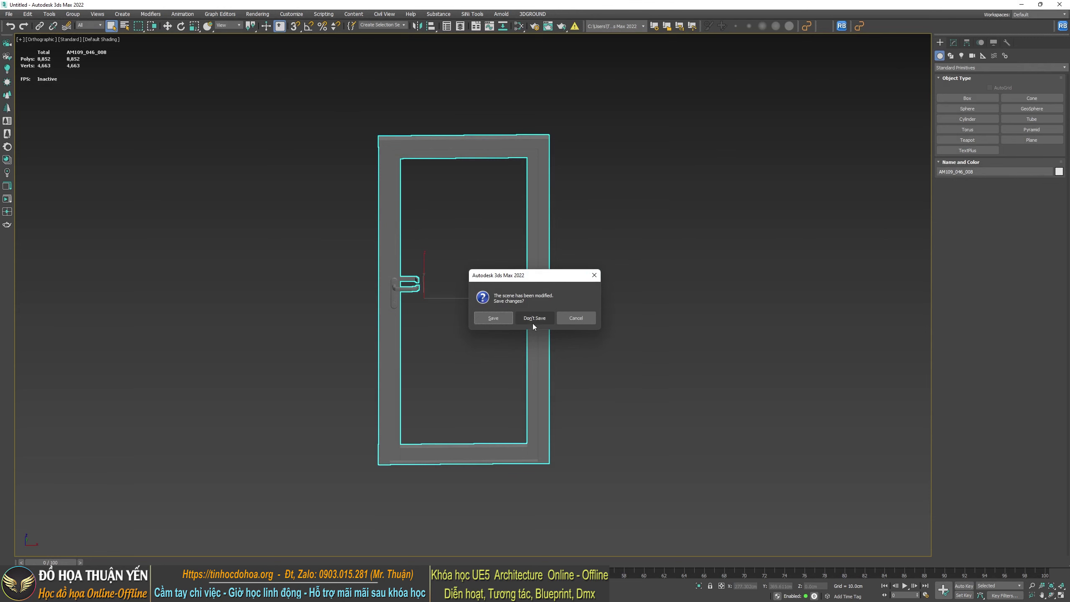
{"action": "left_click", "coordinate": [533, 319]}
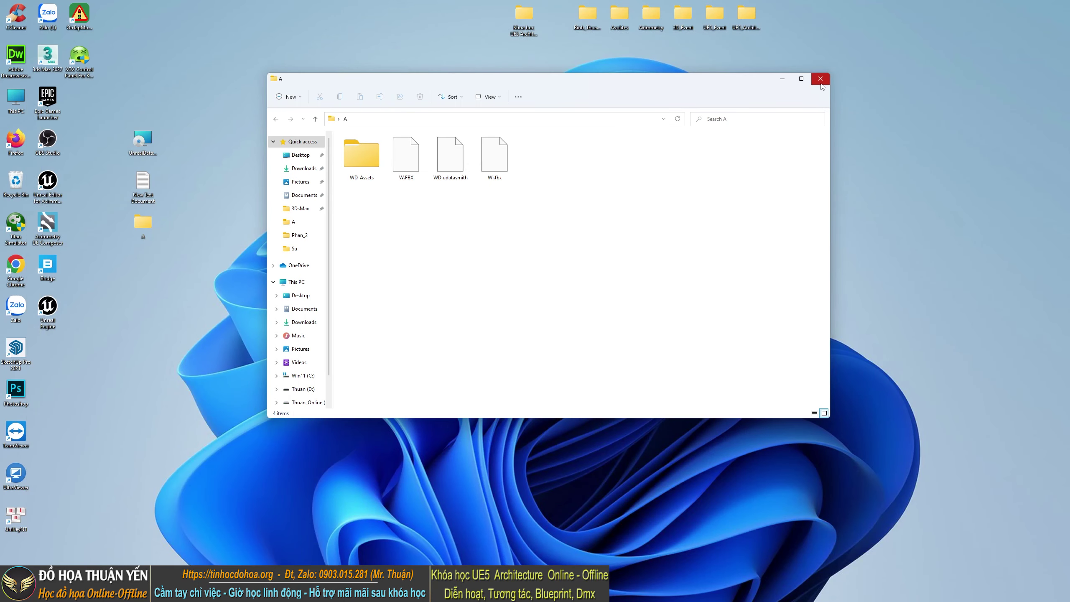
{"action": "left_click", "coordinate": [820, 79]}
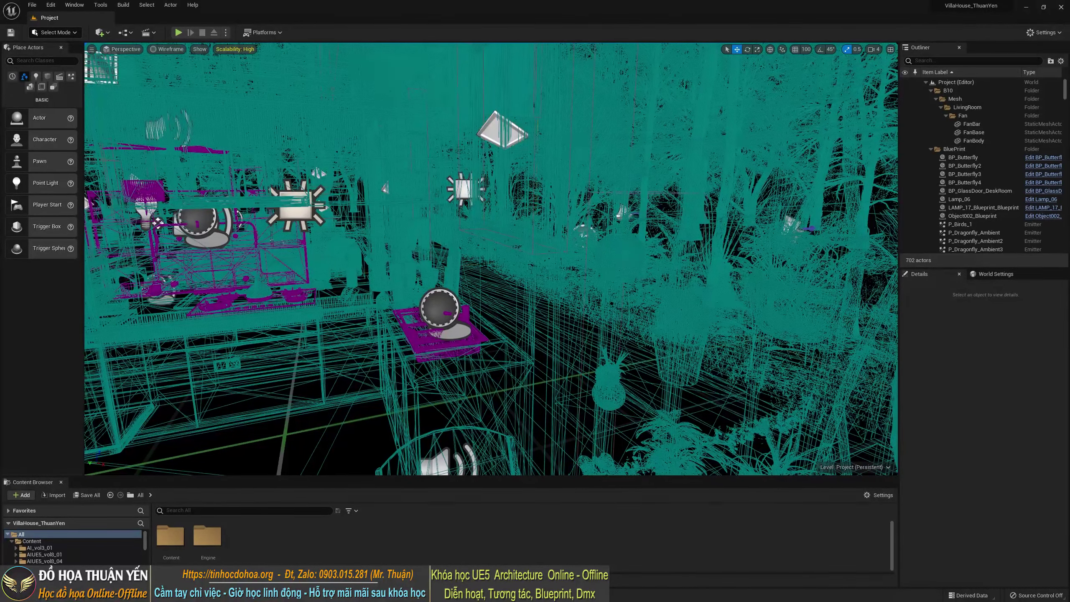
Switch the VillaHouse viewport from Wireframe to Lit view mode
{"action": "left_click", "coordinate": [157, 50]}
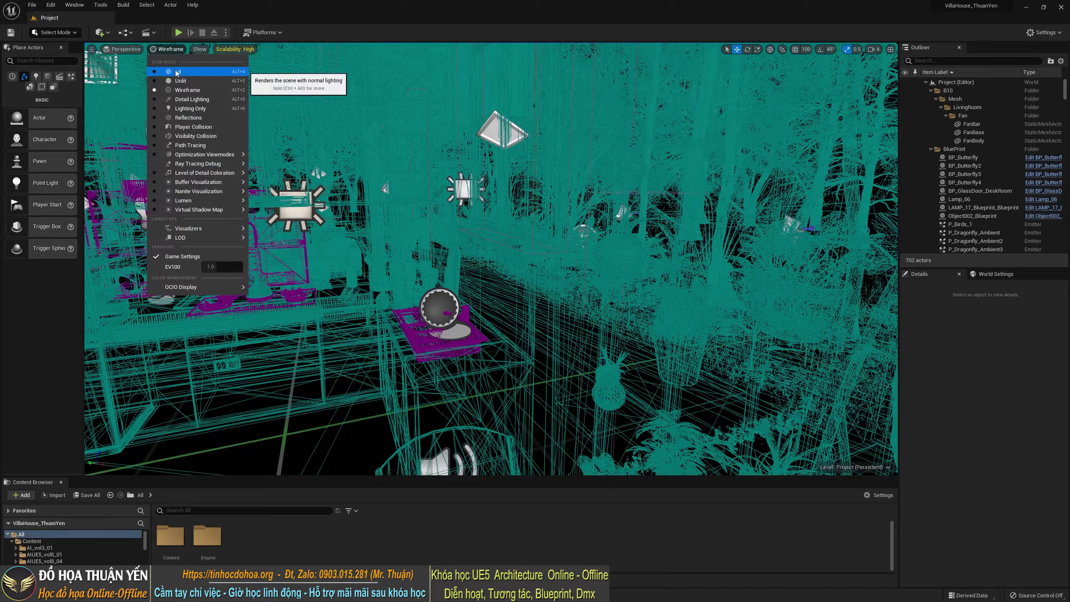
{"action": "left_click", "coordinate": [171, 72]}
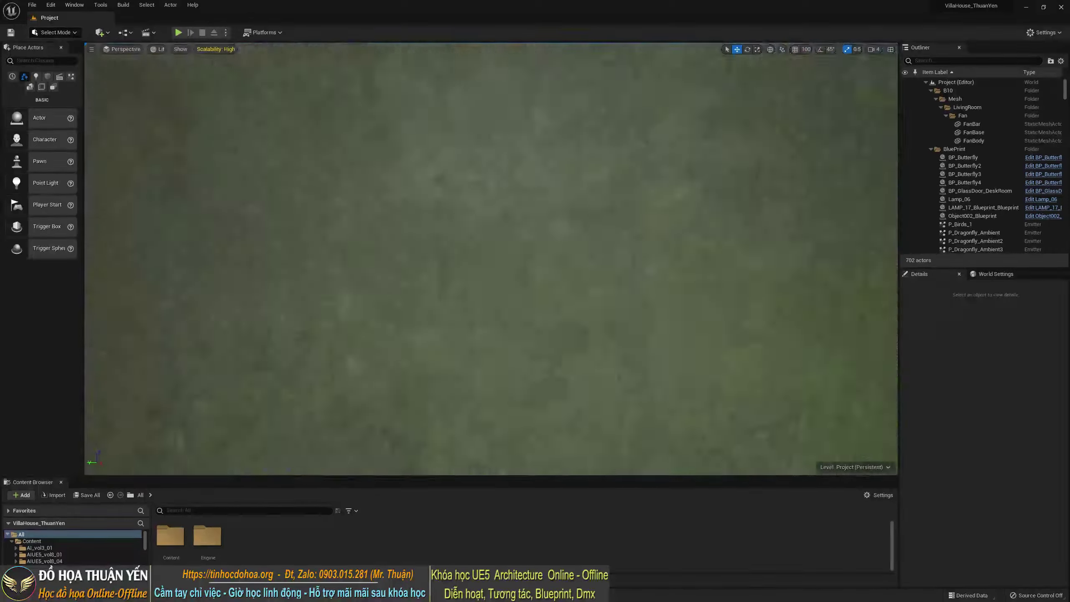
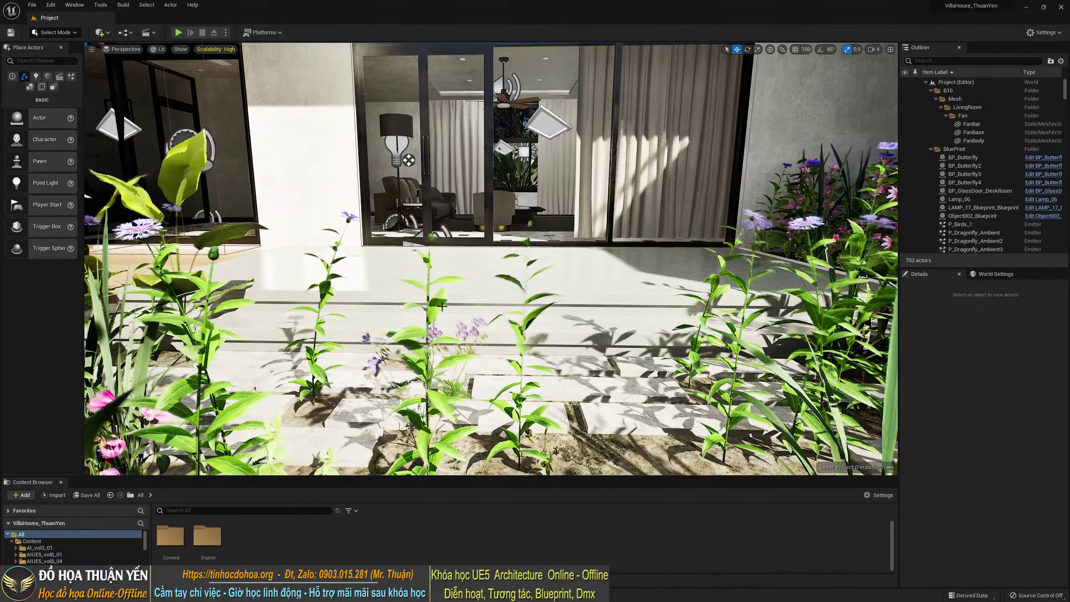
Fly the viewport past the car to the glass doors, pull back, then enter the carport
{"action": "right_click_drag", "start_coordinate": [342, 329], "coordinate": [341, 262]}
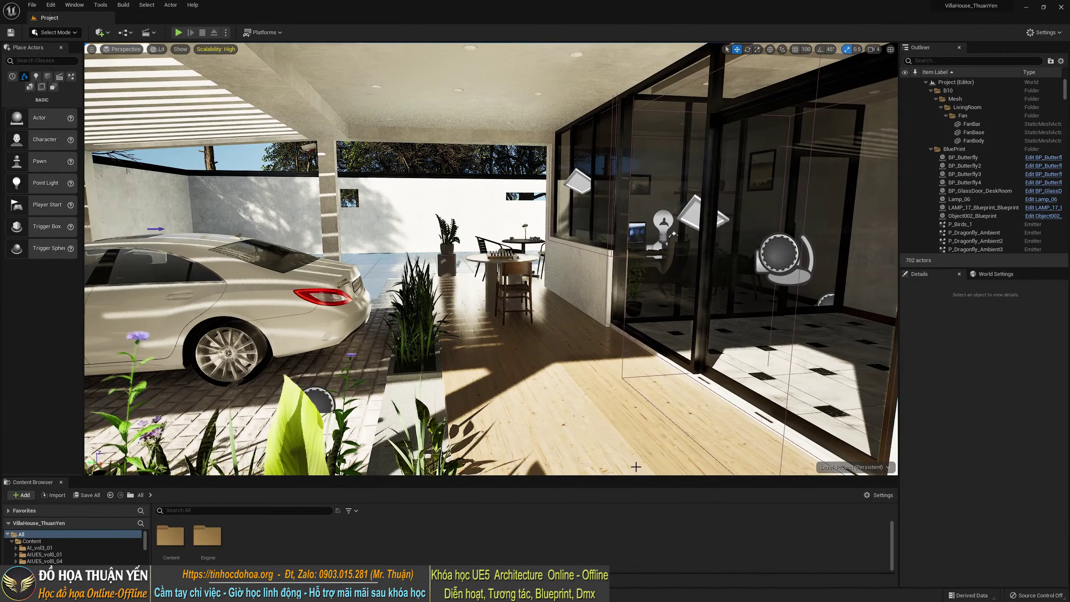
{"action": "right_click_drag", "start_coordinate": [342, 261], "coordinate": [341, 143]}
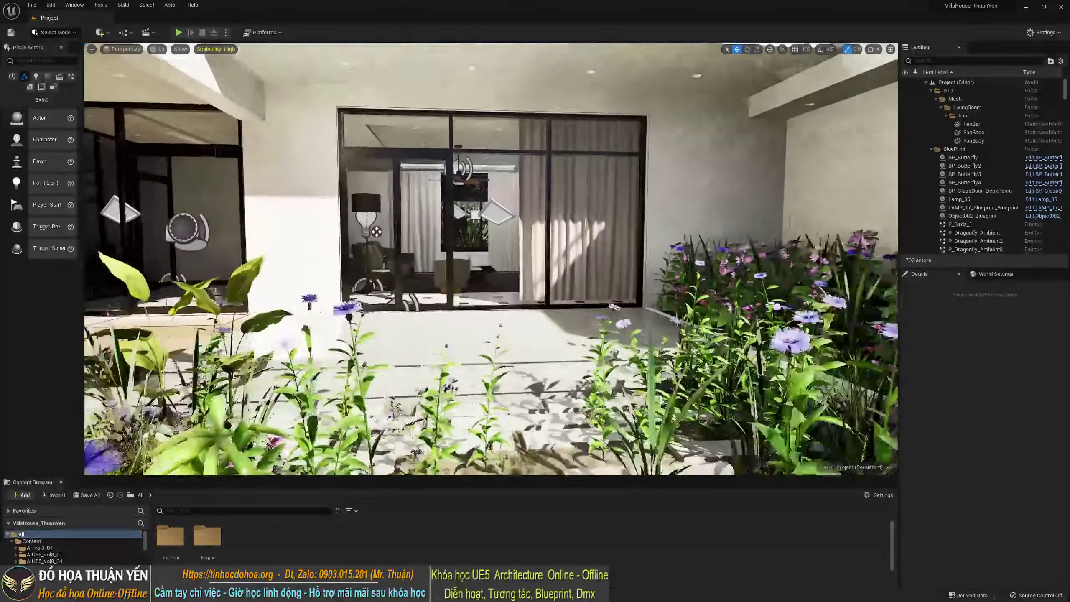
{"action": "right_click_drag", "start_coordinate": [580, 372], "coordinate": [565, 405]}
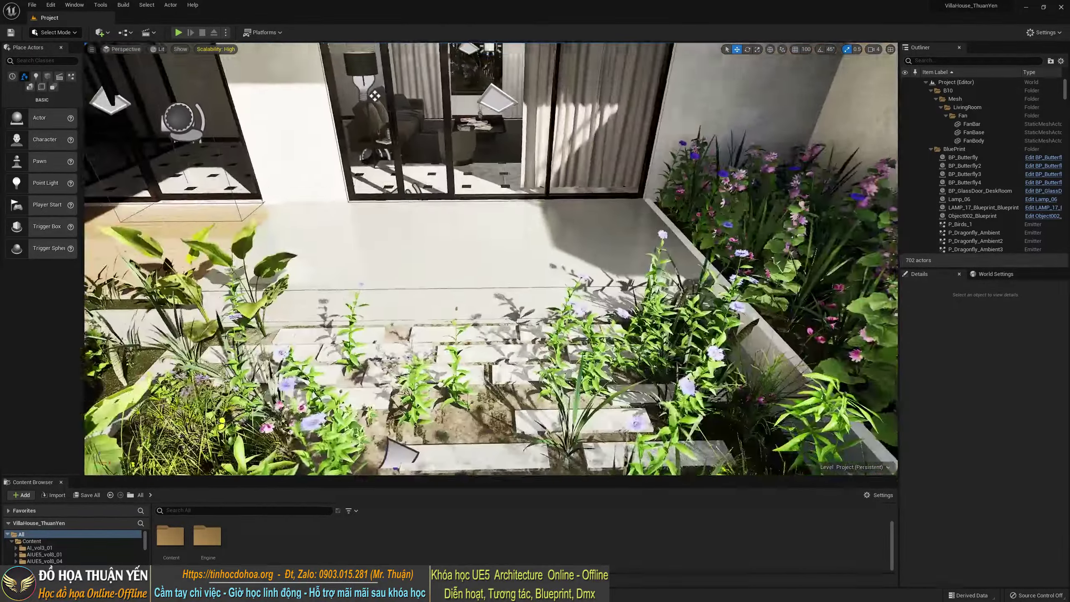
{"action": "mouse_move", "coordinate": [375, 96]}
{"action": "right_mouse_down"}
{"action": "mouse_move", "coordinate": [597, 236]}
{"action": "mouse_move", "coordinate": [416, 302]}
{"action": "right_mouse_up"}
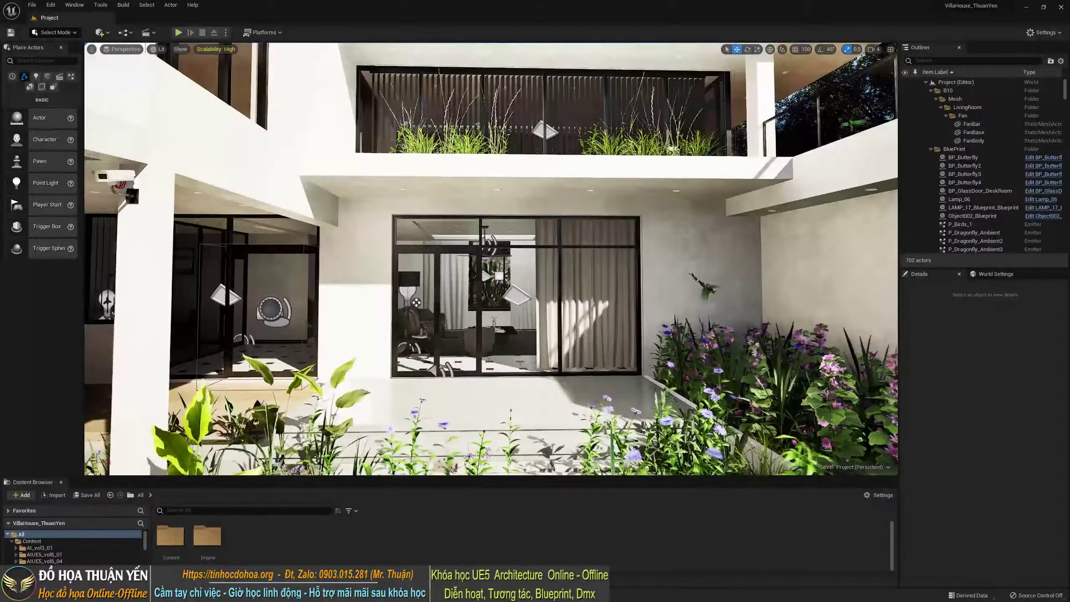
{"action": "right_click_drag", "start_coordinate": [375, 370], "coordinate": [375, 369]}
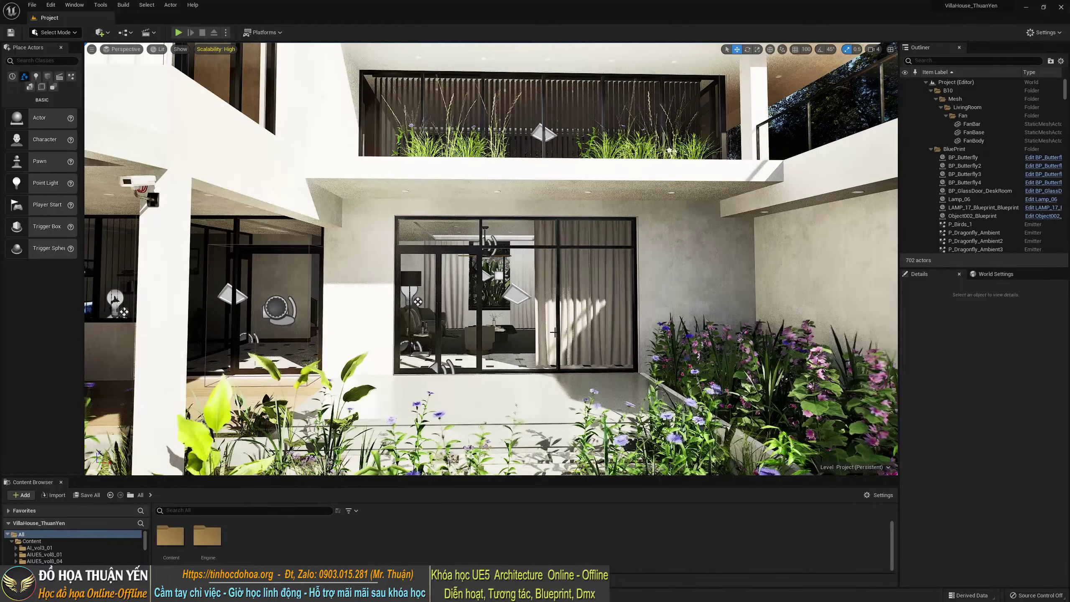
{"action": "right_click_drag", "start_coordinate": [554, 332], "coordinate": [566, 333]}
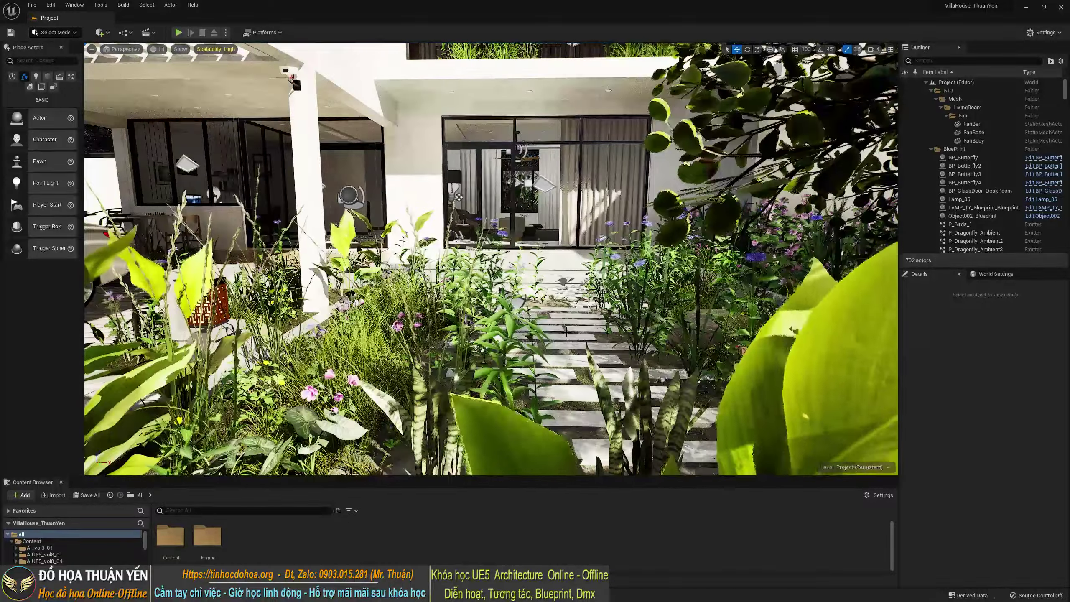
Tilt down onto the garden path, then fly backward to show the upper facade and balcony
{"action": "mouse_move", "coordinate": [566, 332]}
{"action": "right_mouse_down"}
{"action": "mouse_move", "coordinate": [566, 371]}
{"action": "mouse_move", "coordinate": [567, 312]}
{"action": "right_mouse_up"}
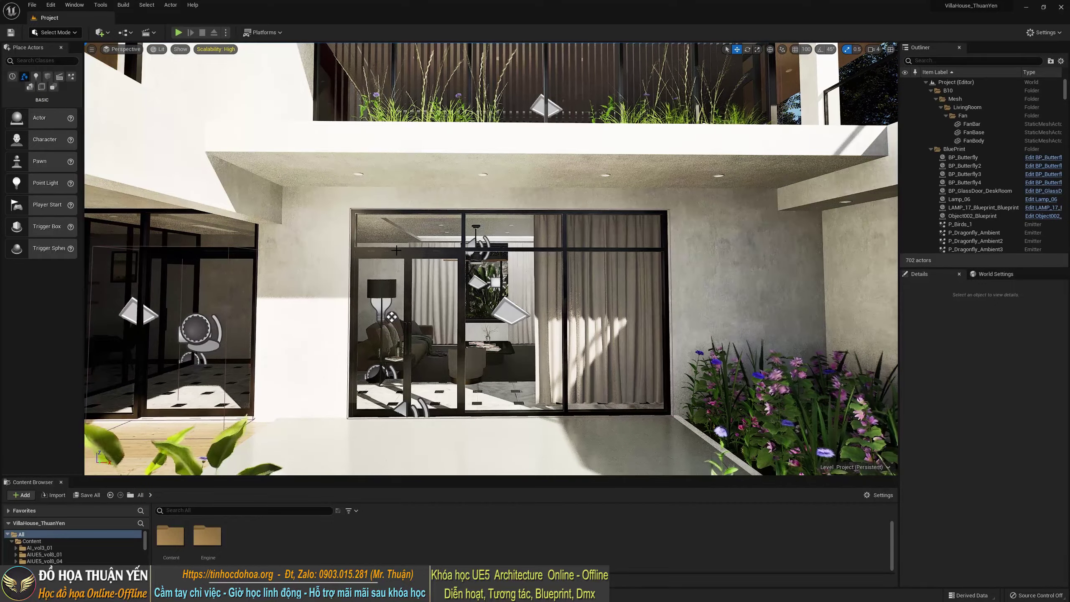
{"action": "right_click_drag", "start_coordinate": [567, 312], "coordinate": [567, 279]}
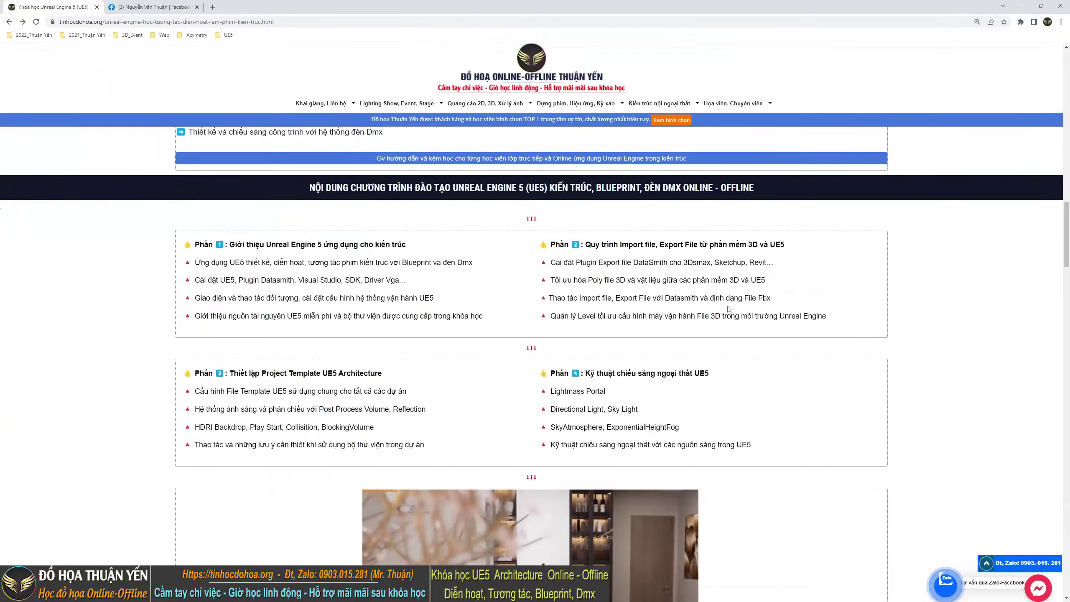
Scroll down to the student practice video and start playing it
{"action": "scroll", "coordinate": [729, 309], "scroll_direction": "down", "scroll_amount": 4}
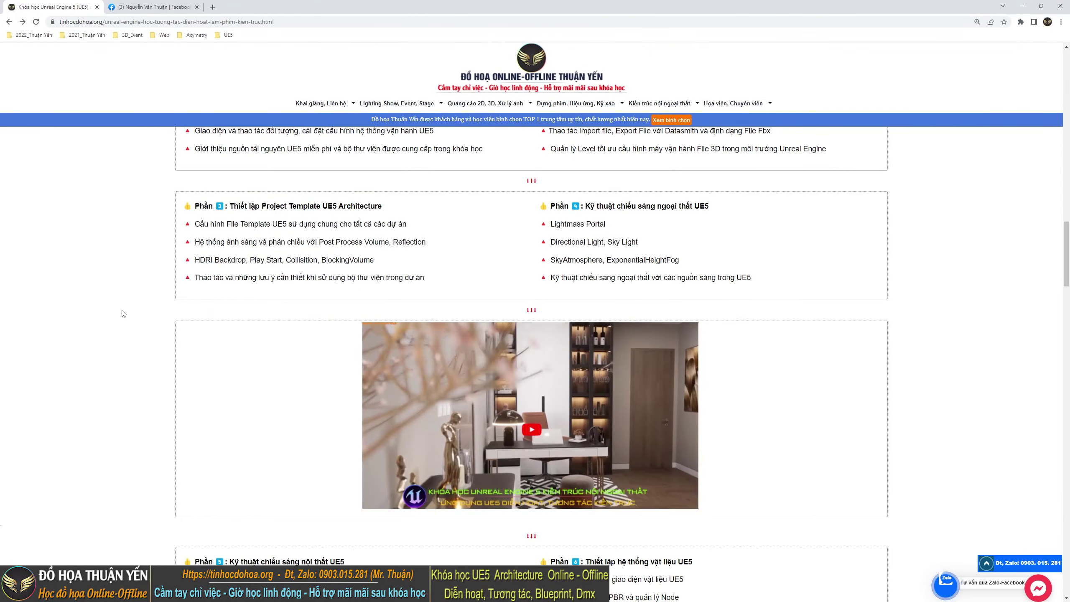
{"action": "scroll", "coordinate": [568, 329], "scroll_direction": "down", "scroll_amount": 8}
{"action": "scroll", "coordinate": [568, 329], "scroll_direction": "down", "scroll_amount": 5}
{"action": "left_click", "coordinate": [568, 329]}
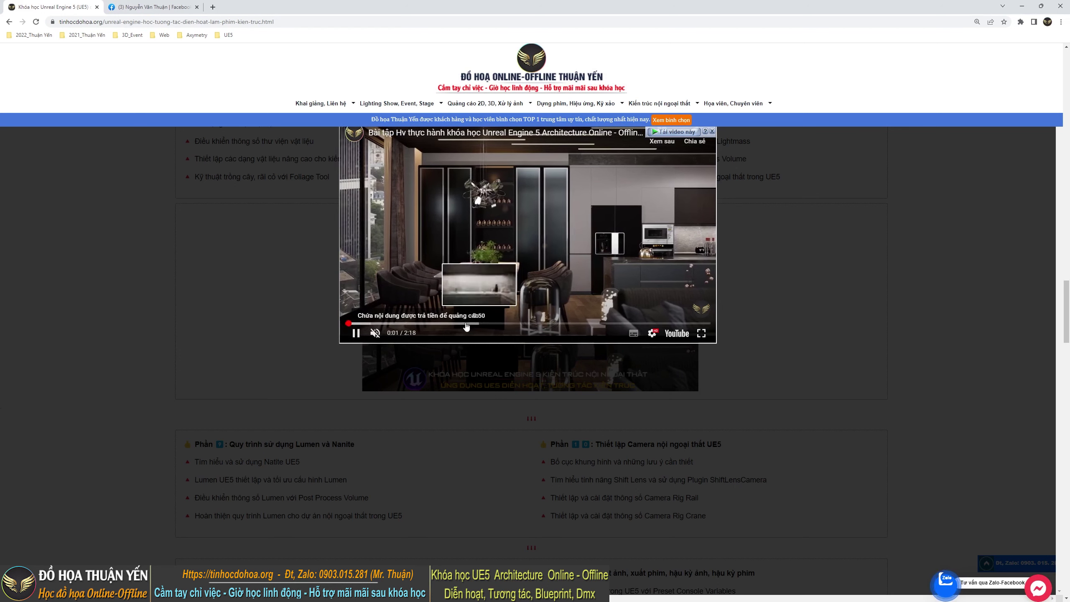
Skip ahead twice in the video, then close the video popup
{"action": "left_click", "coordinate": [381, 324]}
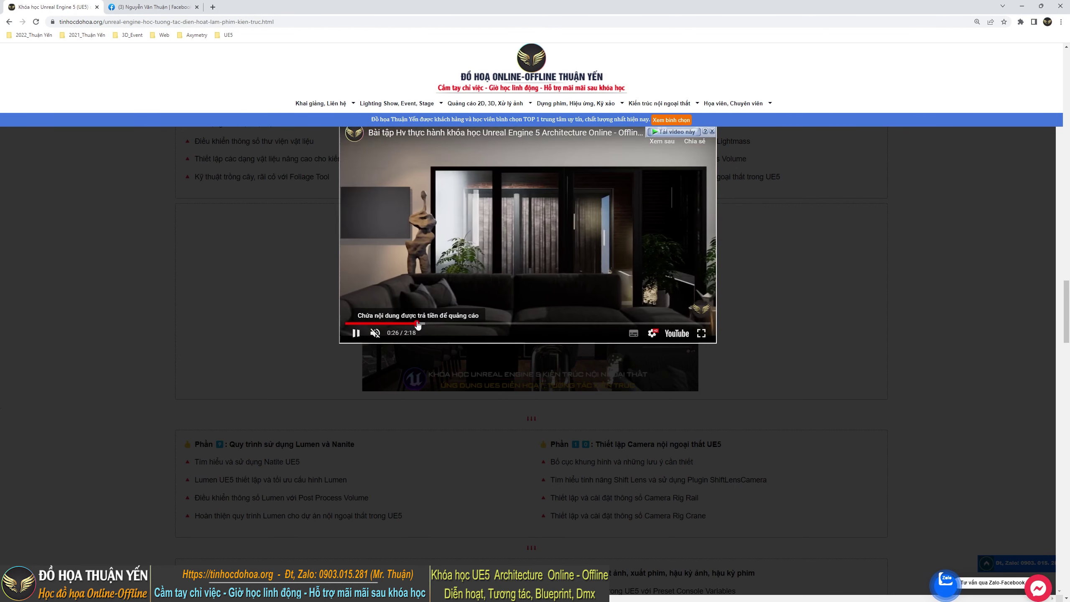
{"action": "left_click", "coordinate": [459, 323]}
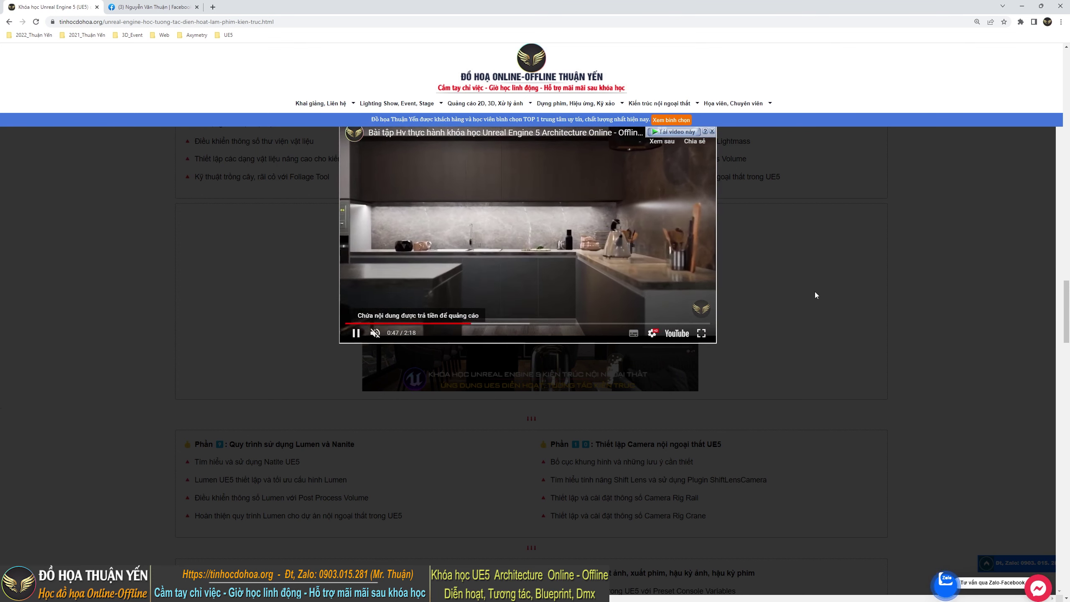
{"action": "left_click", "coordinate": [857, 304]}
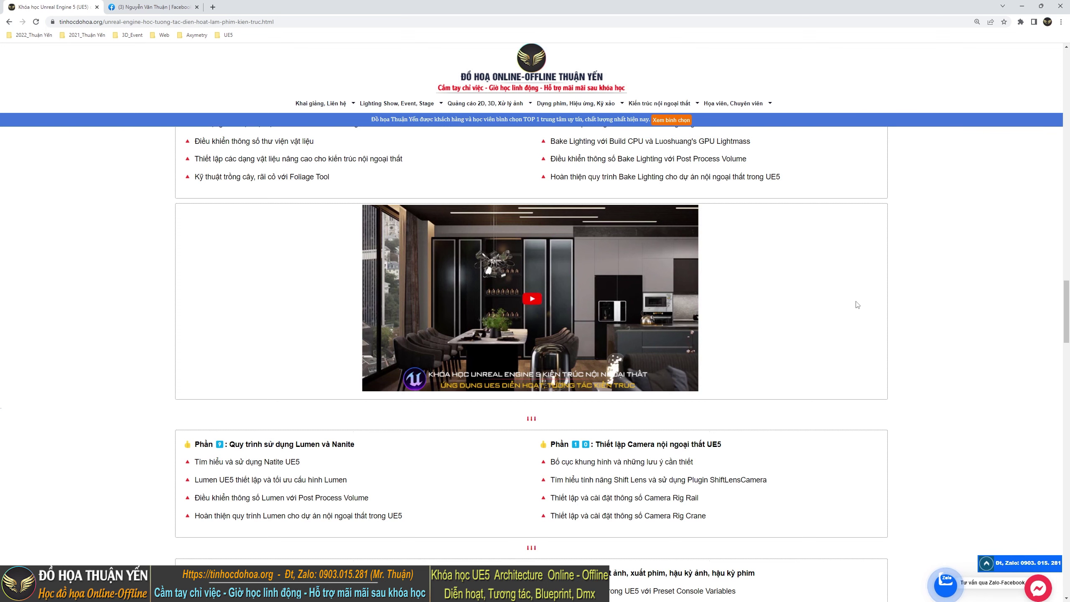
Scroll to the camera sections and highlight, then deselect, the Camera Shake (Rung, lắc) lesson title
{"action": "scroll", "coordinate": [840, 457], "scroll_direction": "down", "scroll_amount": 5}
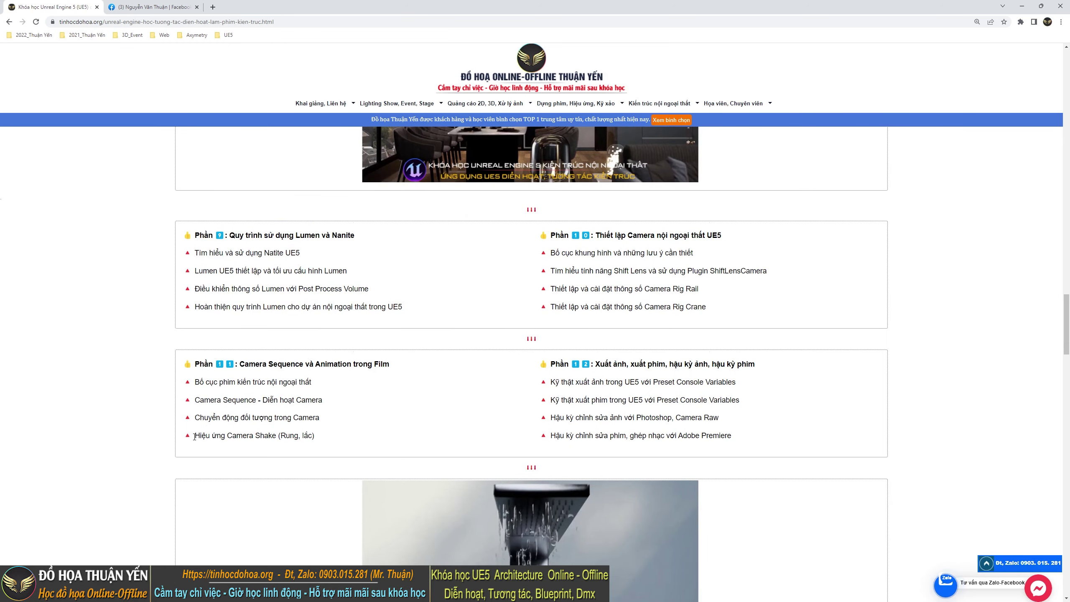
{"action": "left_click_drag", "start_coordinate": [195, 437], "coordinate": [288, 436]}
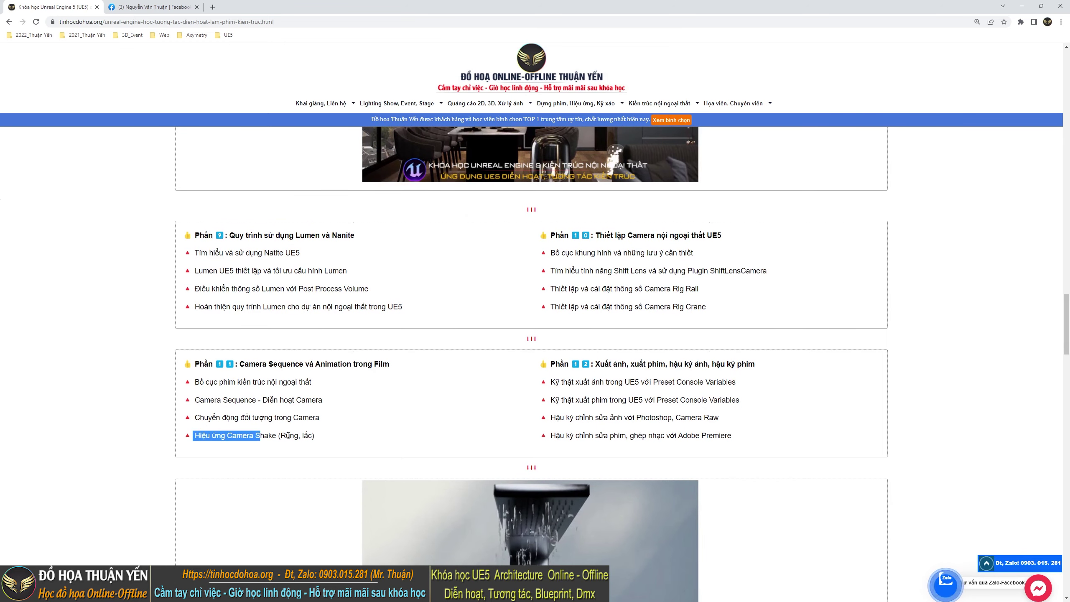
{"action": "left_click", "coordinate": [412, 434]}
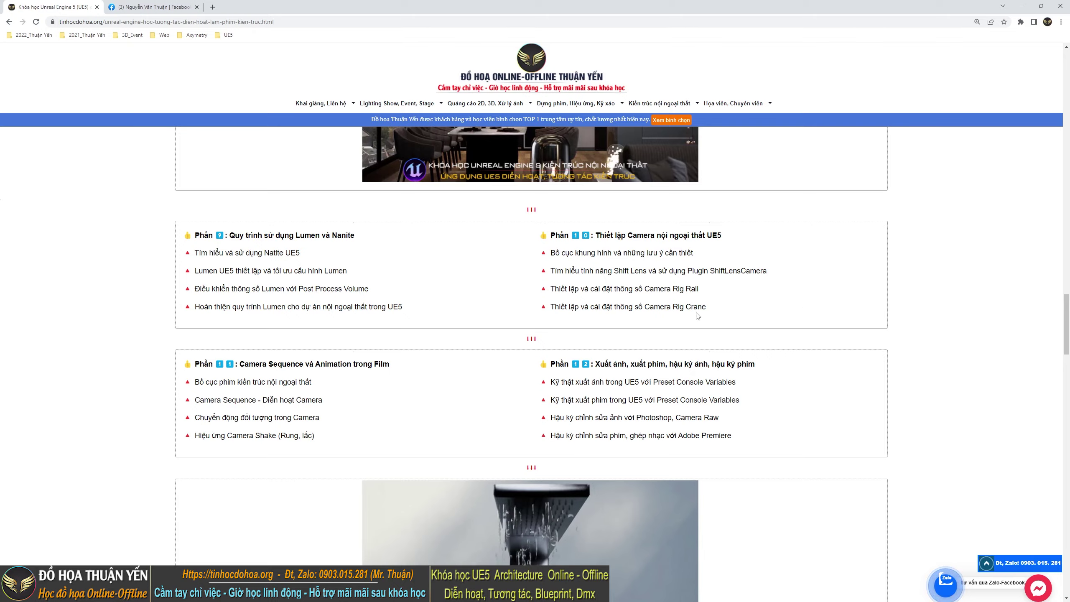
Return to Unreal and fly through the garage to the pool, then up to a higher side view
{"action": "left_click", "coordinate": [1022, 6]}
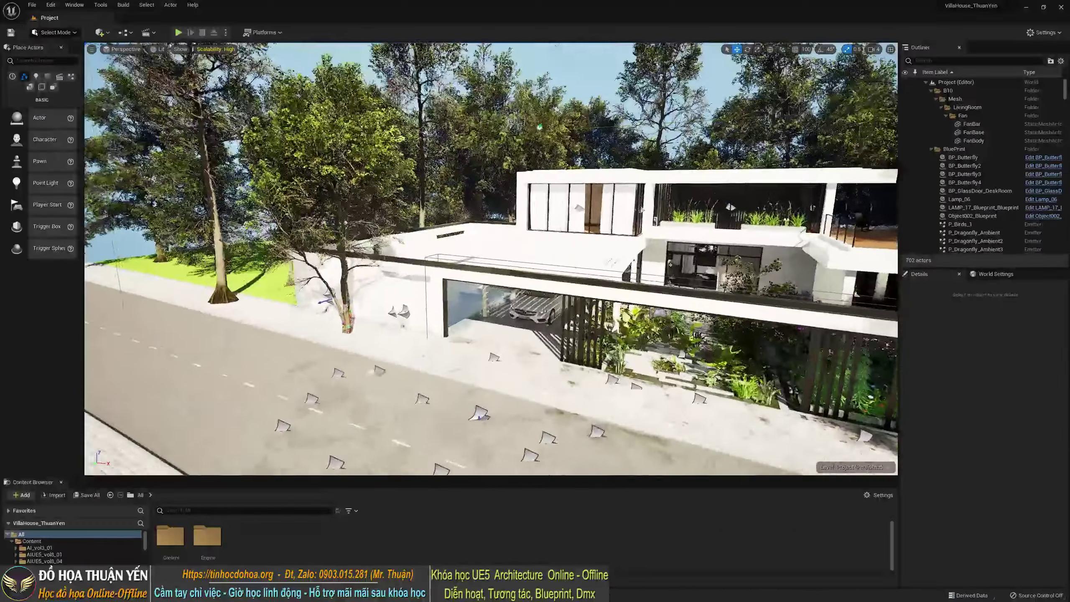
{"action": "right_click_drag", "start_coordinate": [446, 308], "coordinate": [446, 308]}
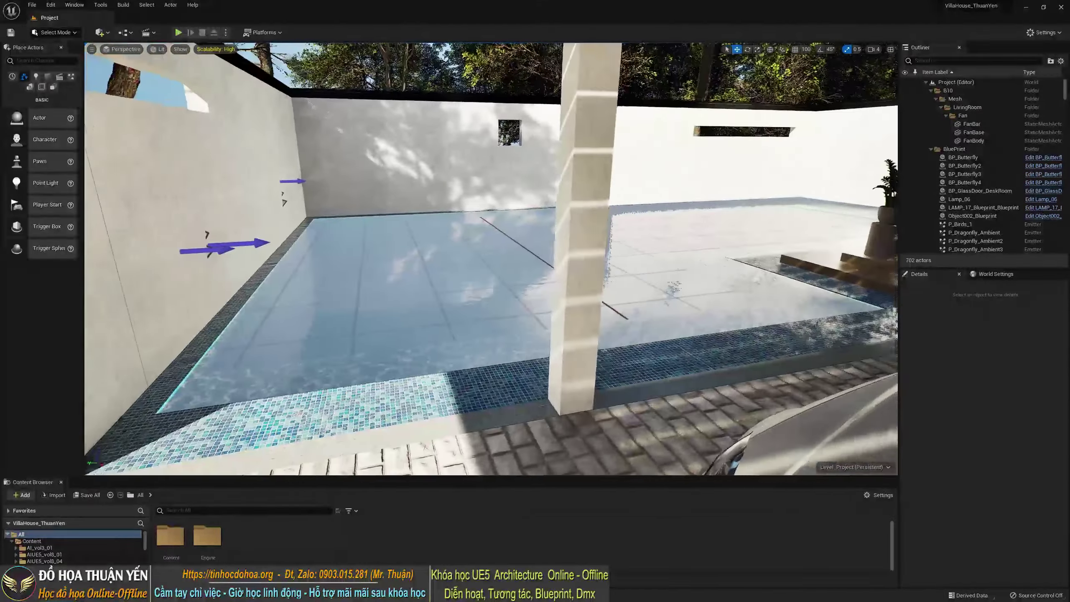
{"action": "right_click_drag", "start_coordinate": [336, 274], "coordinate": [379, 298]}
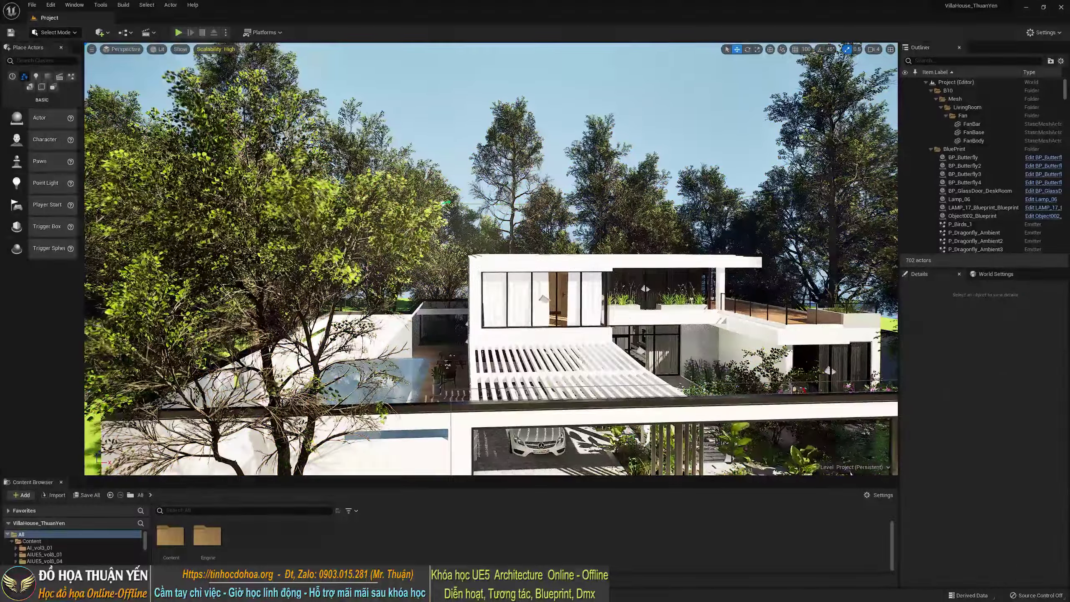
{"action": "right_click_drag", "start_coordinate": [541, 168], "coordinate": [541, 167]}
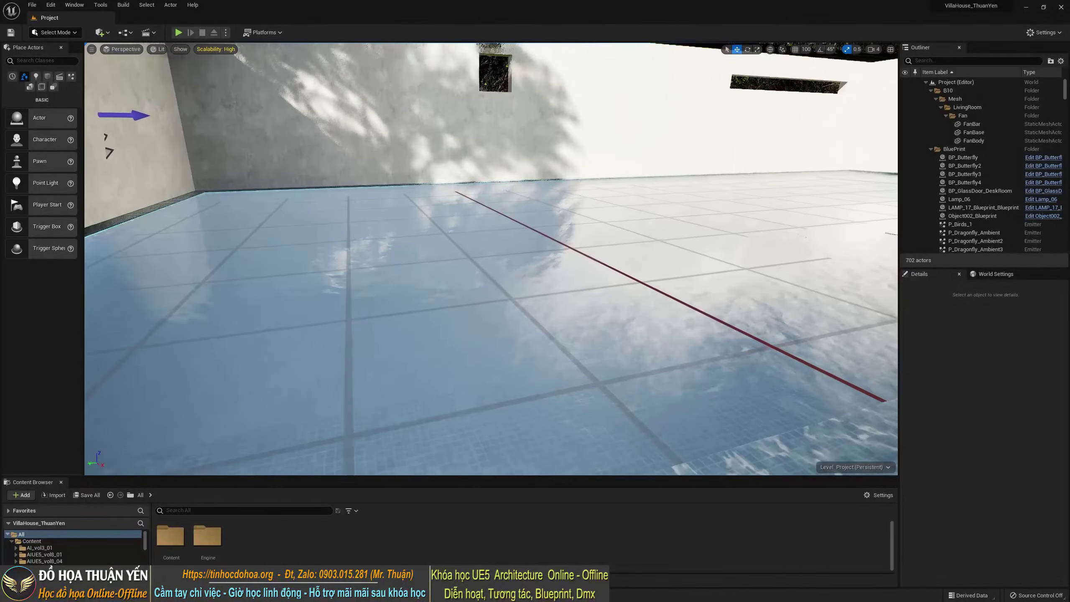
{"action": "right_click_drag", "start_coordinate": [556, 212], "coordinate": [556, 212]}
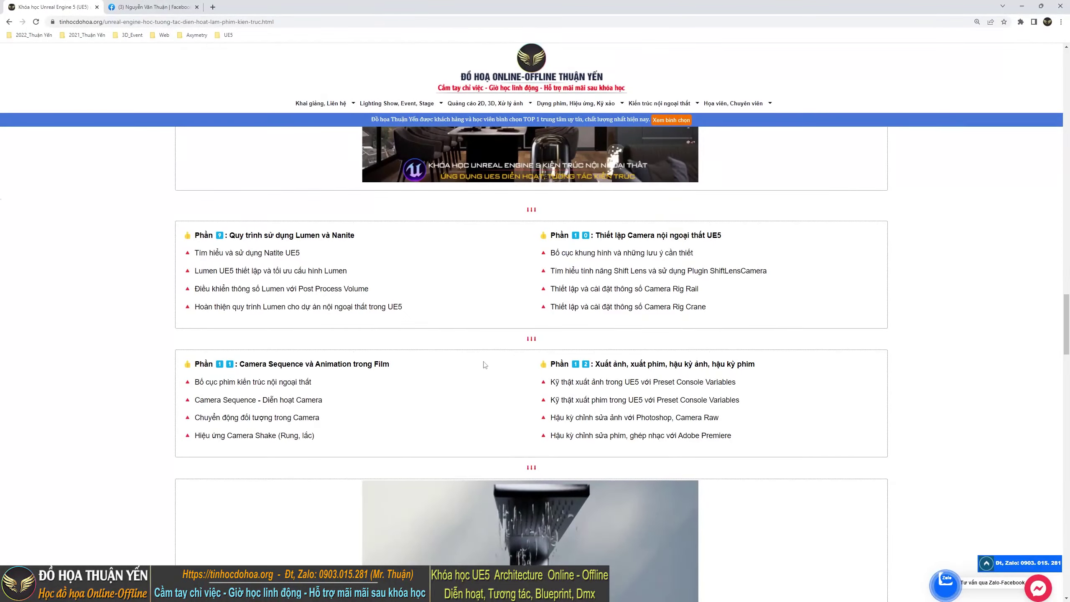
Scroll the course page past the Blueprint and DMX sections to Phần 21 and 22
{"action": "scroll", "coordinate": [484, 365], "scroll_direction": "down", "scroll_amount": 2}
{"action": "scroll", "coordinate": [110, 329], "scroll_direction": "down", "scroll_amount": 6}
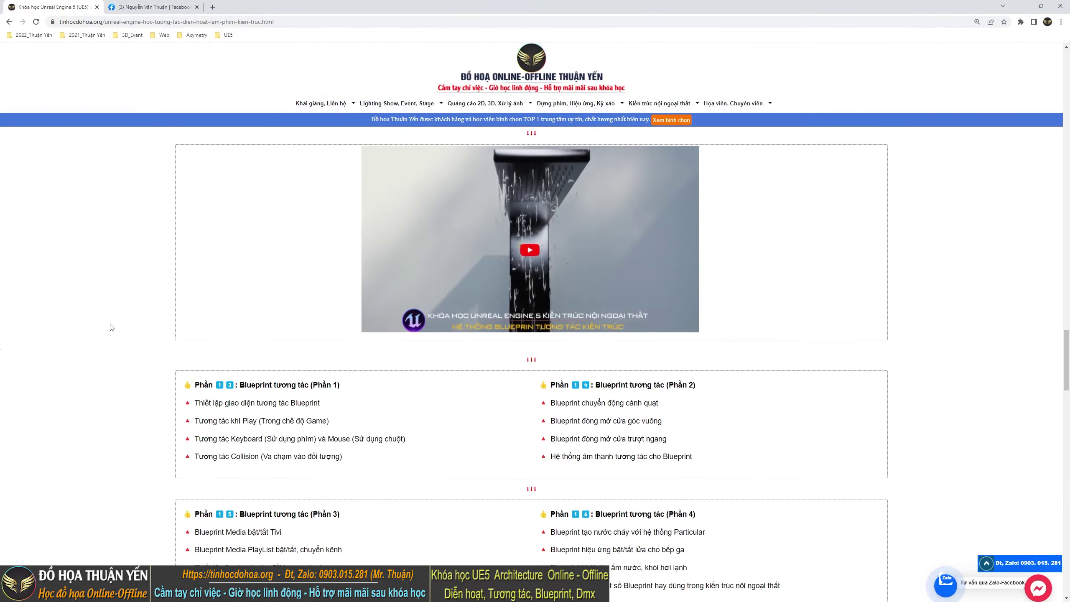
{"action": "scroll", "coordinate": [110, 329], "scroll_direction": "down", "scroll_amount": 3}
{"action": "scroll", "coordinate": [110, 329], "scroll_direction": "down", "scroll_amount": 7}
{"action": "scroll", "coordinate": [110, 329], "scroll_direction": "down", "scroll_amount": 5}
{"action": "scroll", "coordinate": [110, 329], "scroll_direction": "down", "scroll_amount": 3}
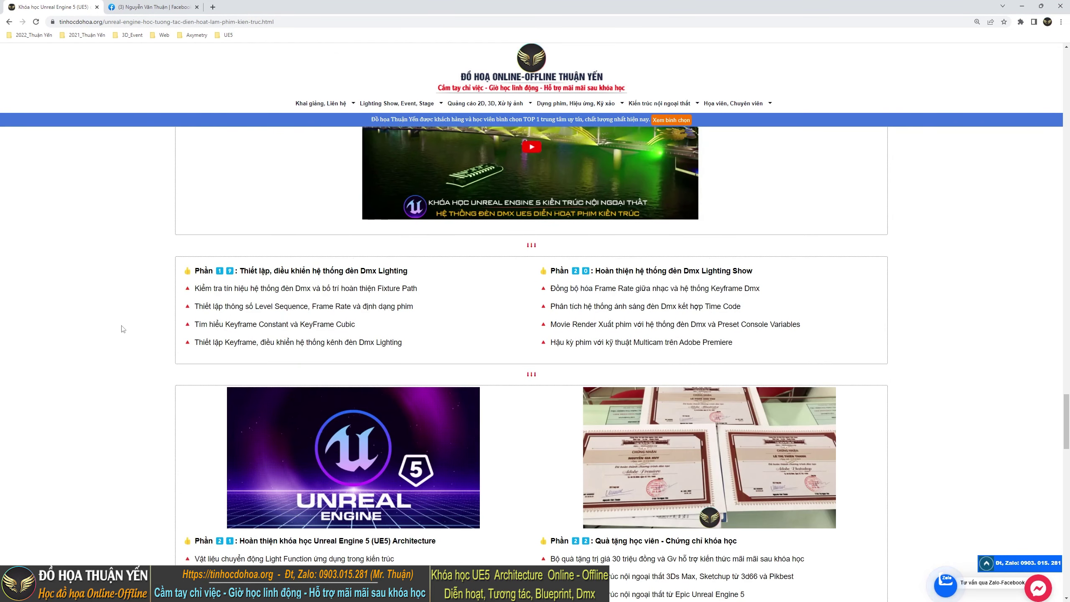
{"action": "scroll", "coordinate": [110, 328], "scroll_direction": "up", "scroll_amount": 3}
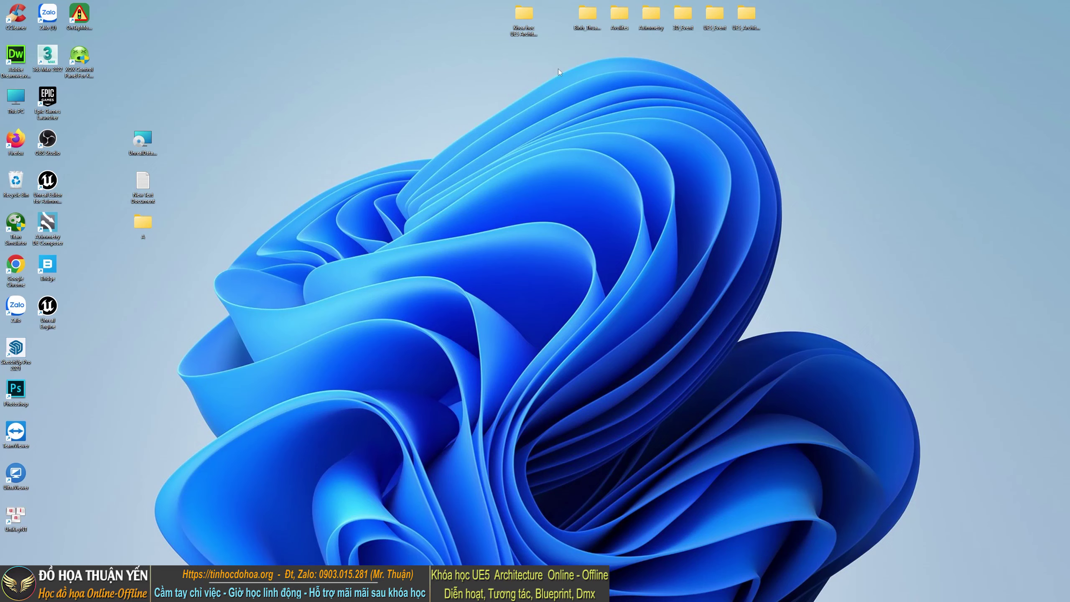
Open Khoa hoc UE5 Architecture, then Phan_2 and House Exterior, and pick the Villa scene file
{"action": "double_click", "coordinate": [523, 18]}
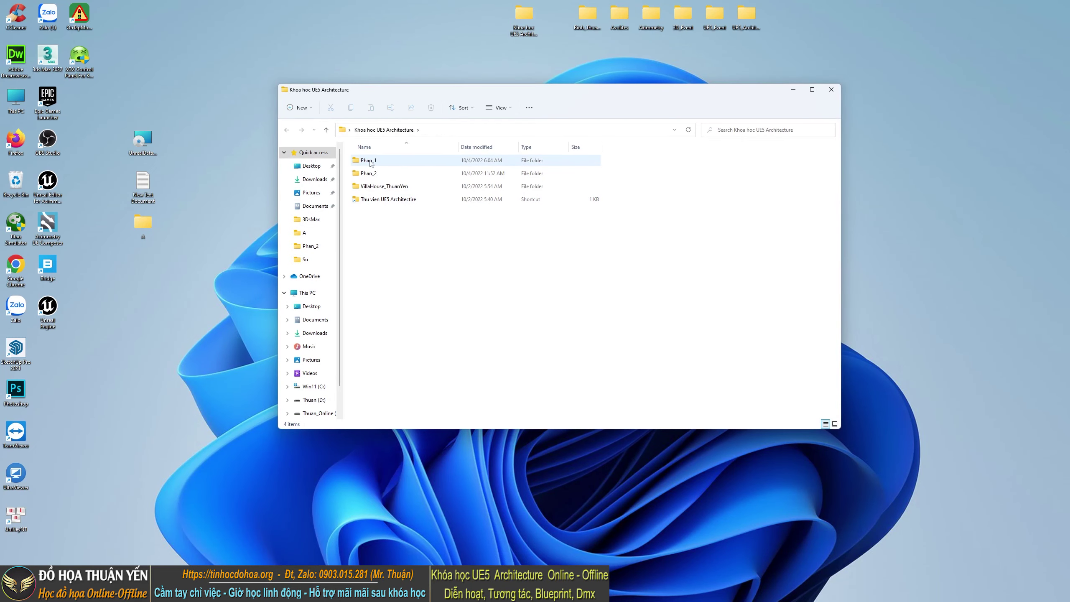
{"action": "double_click", "coordinate": [369, 173]}
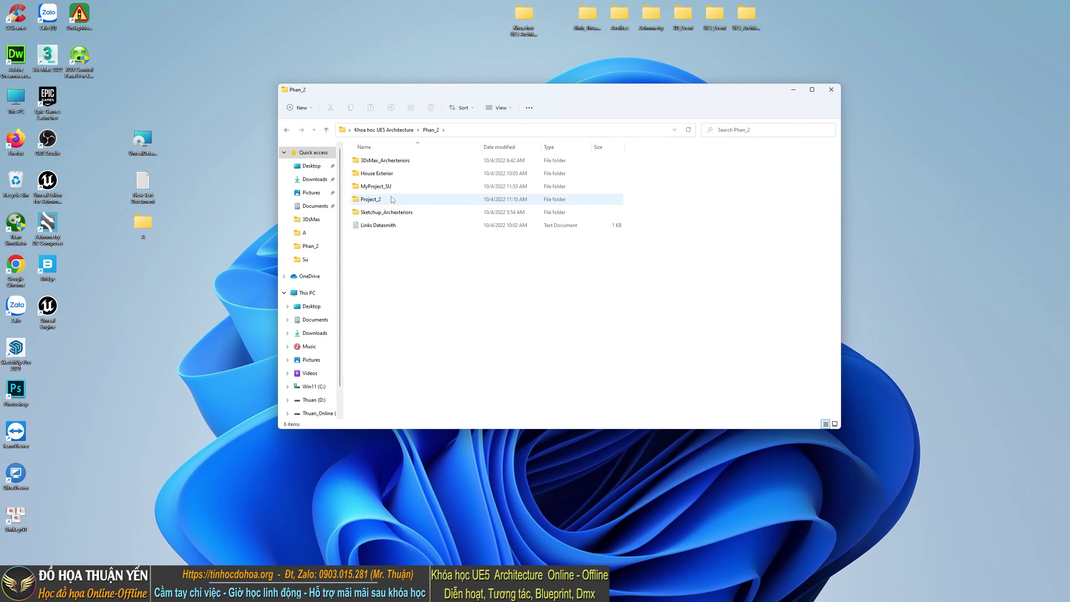
{"action": "double_click", "coordinate": [384, 176]}
{"action": "left_click", "coordinate": [365, 174]}
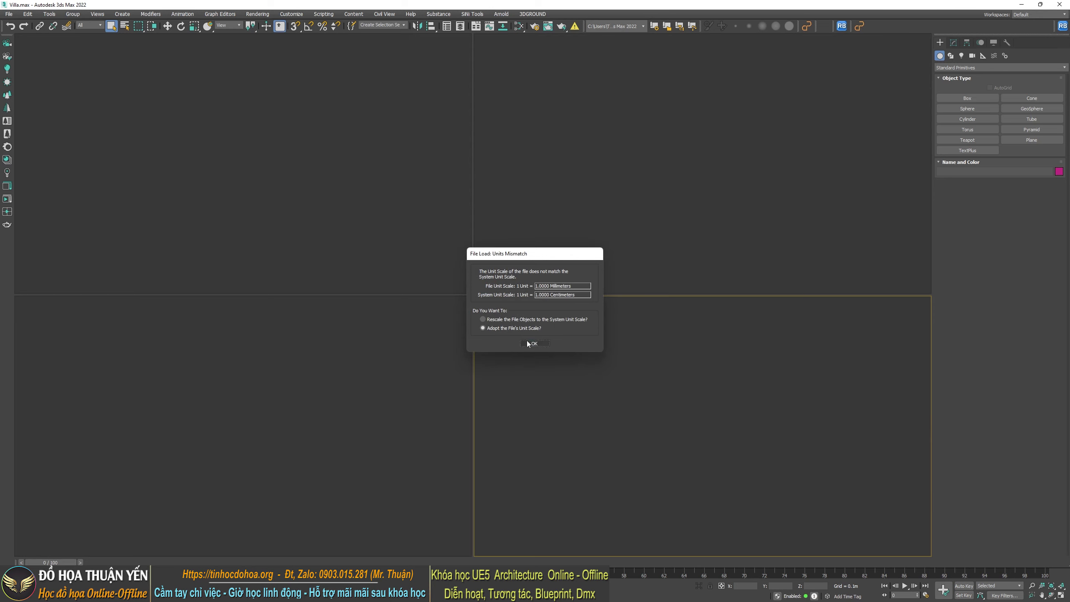
Confirm 'Adopt the File's Unit Scale' so Villa.max loads in millimetres
{"action": "left_click", "coordinate": [527, 343]}
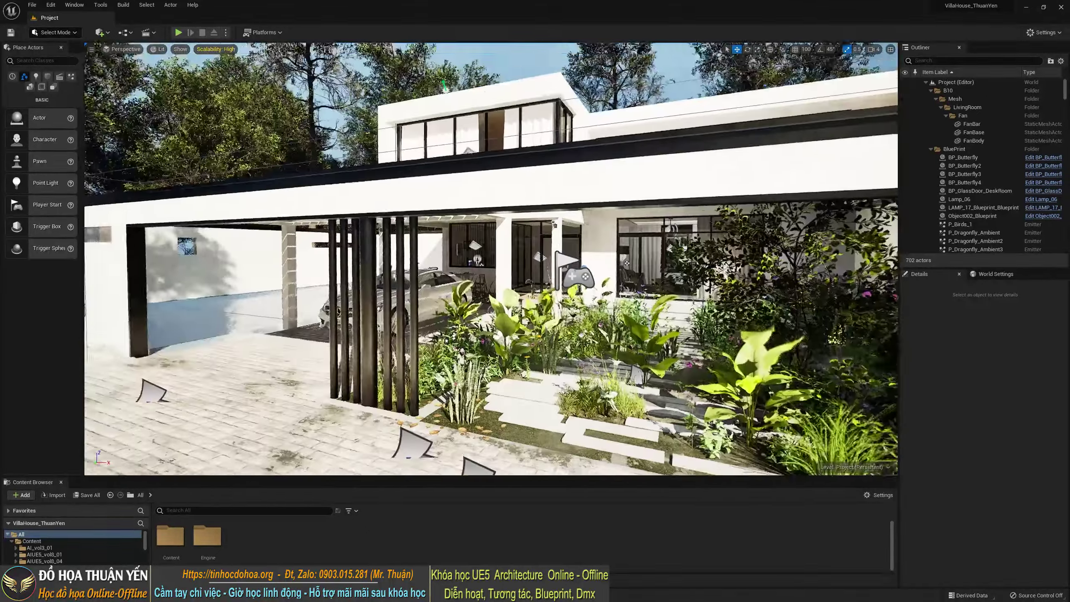
Fly over the villa's upper floor and terrace, then down to the living-room glass doors
{"action": "mouse_move", "coordinate": [365, 261]}
{"action": "middle_mouse_down"}
{"action": "mouse_move", "coordinate": [365, 205]}
{"action": "mouse_move", "coordinate": [150, 222]}
{"action": "middle_mouse_up"}
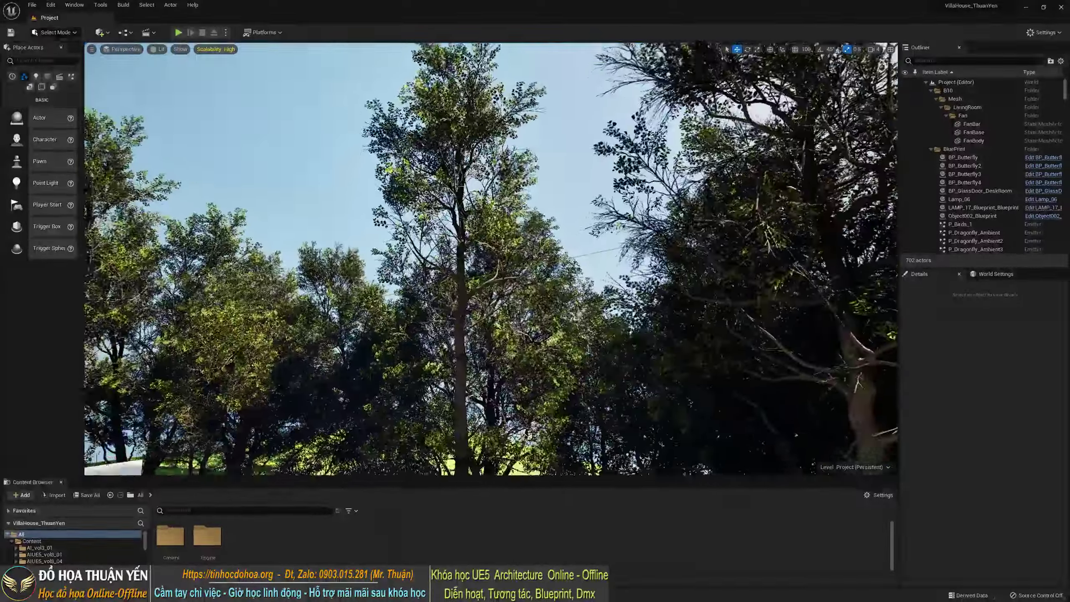
{"action": "mouse_move", "coordinate": [150, 222]}
{"action": "right_mouse_down"}
{"action": "mouse_move", "coordinate": [144, 139]}
{"action": "mouse_move", "coordinate": [144, 236]}
{"action": "mouse_move", "coordinate": [126, 236]}
{"action": "right_mouse_up"}
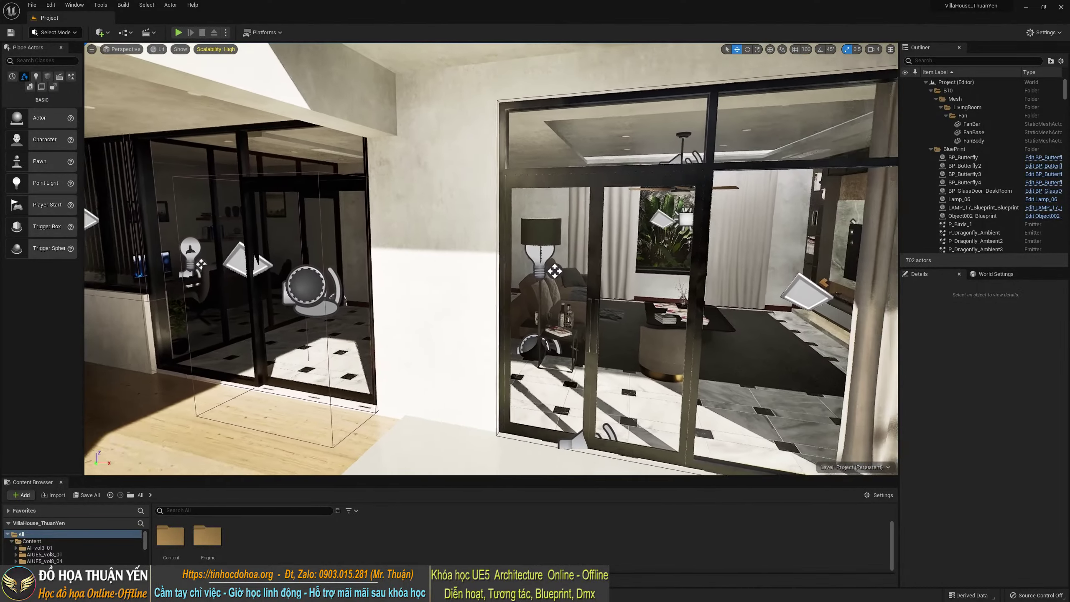
{"action": "right_click_drag", "start_coordinate": [255, 255], "coordinate": [255, 255]}
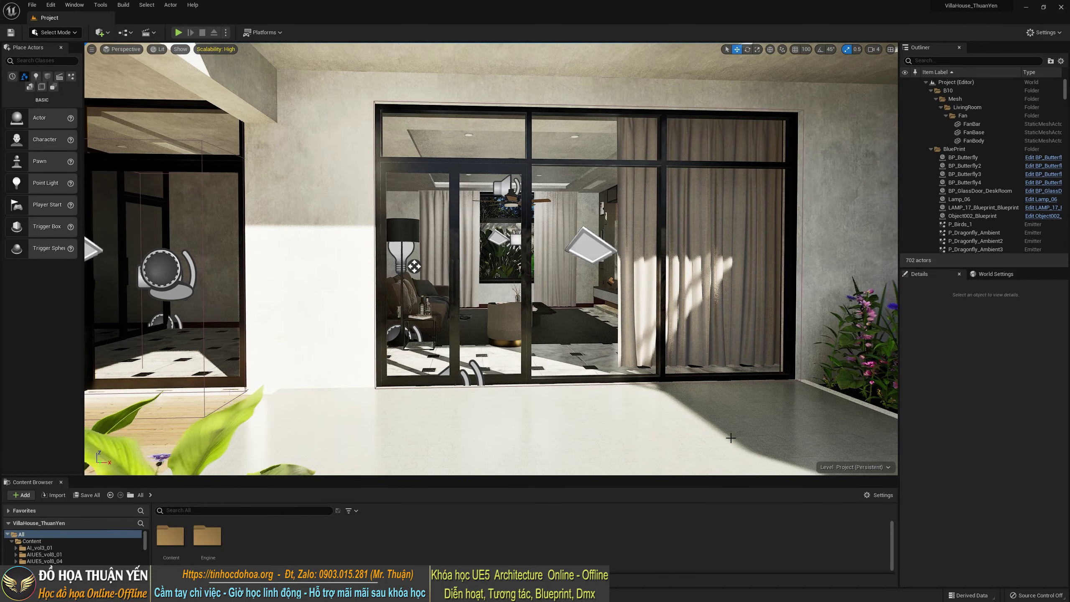
{"action": "right_click_drag", "start_coordinate": [731, 438], "coordinate": [731, 438]}
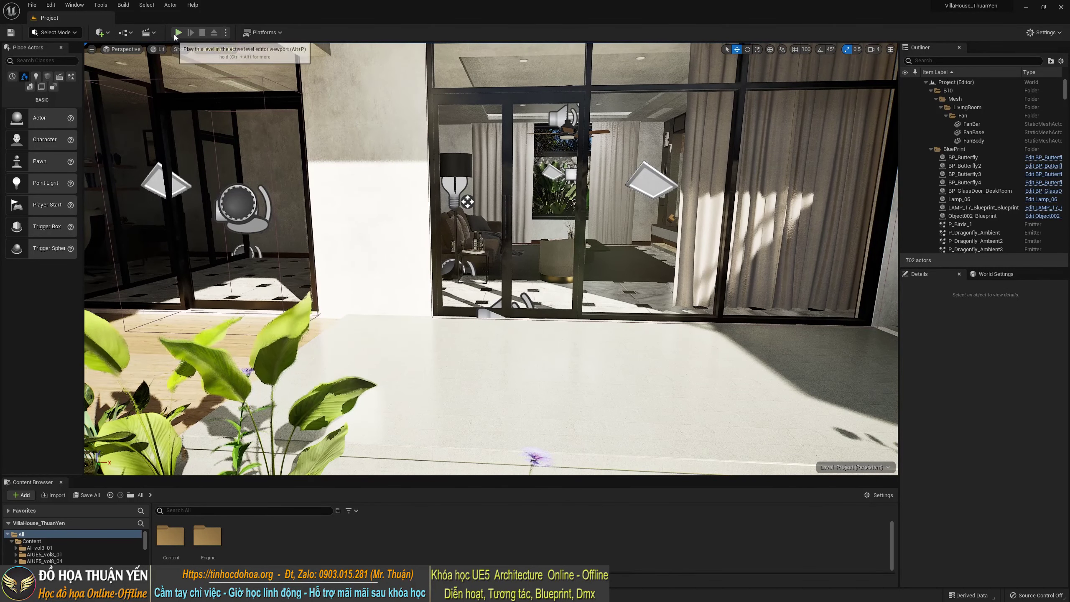
Play the level with Alt+P, walk through the garden to the glass doors and back, then stop
{"action": "key", "text": "alt+p"}
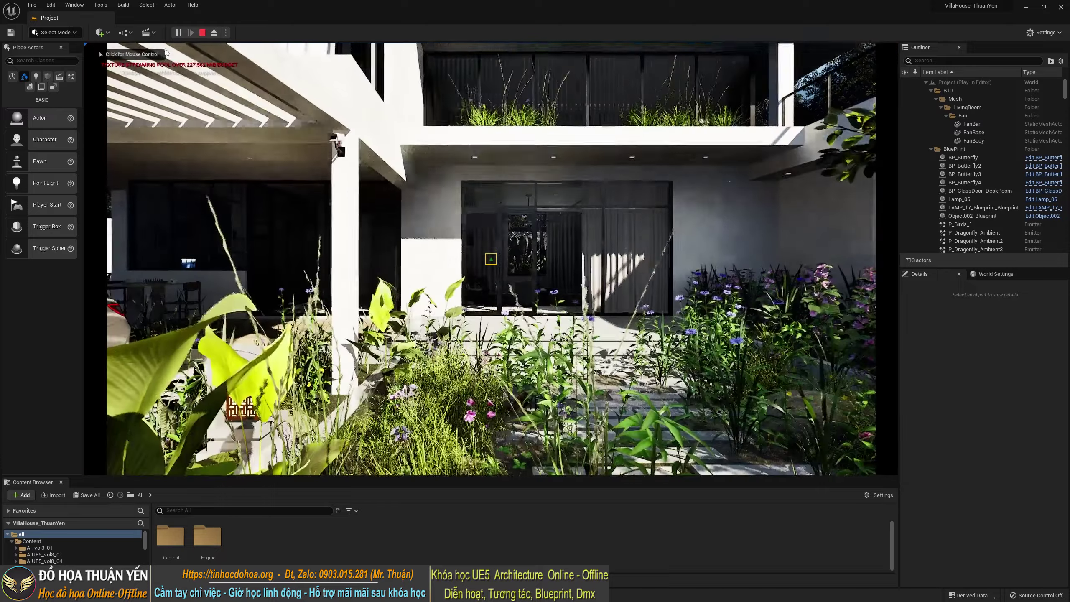
{"action": "left_click", "coordinate": [498, 264]}
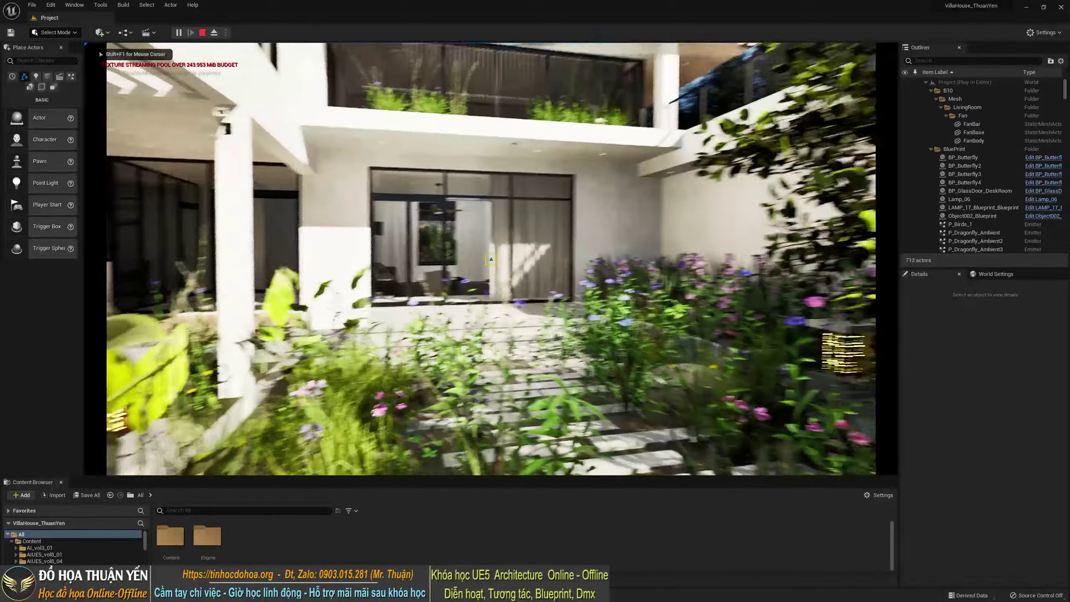
{"action": "key", "text": "w"}
{"action": "key", "text": "w"}
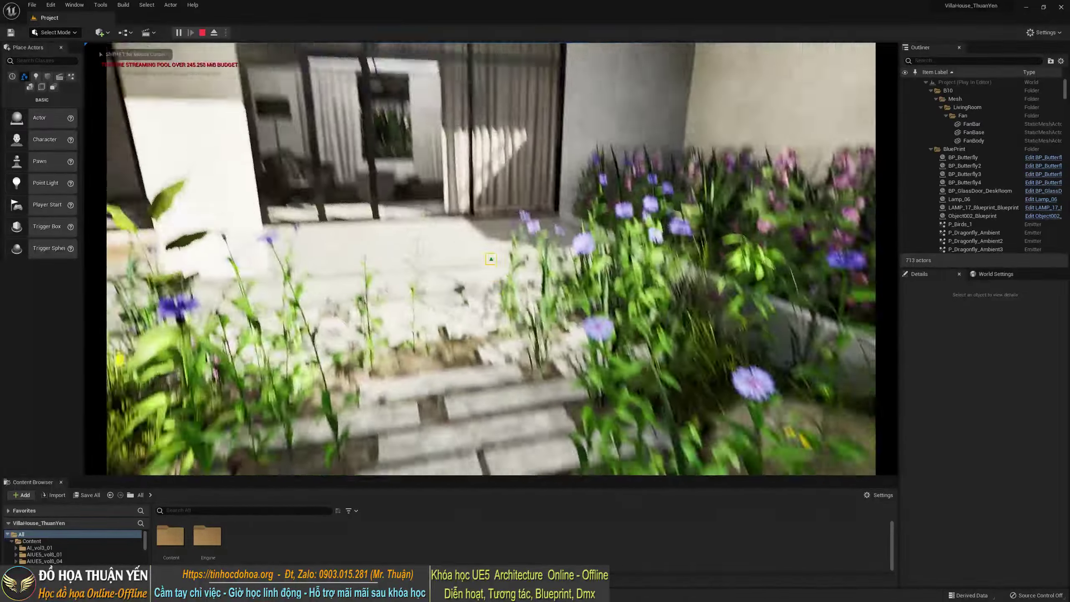
{"action": "key", "text": "w"}
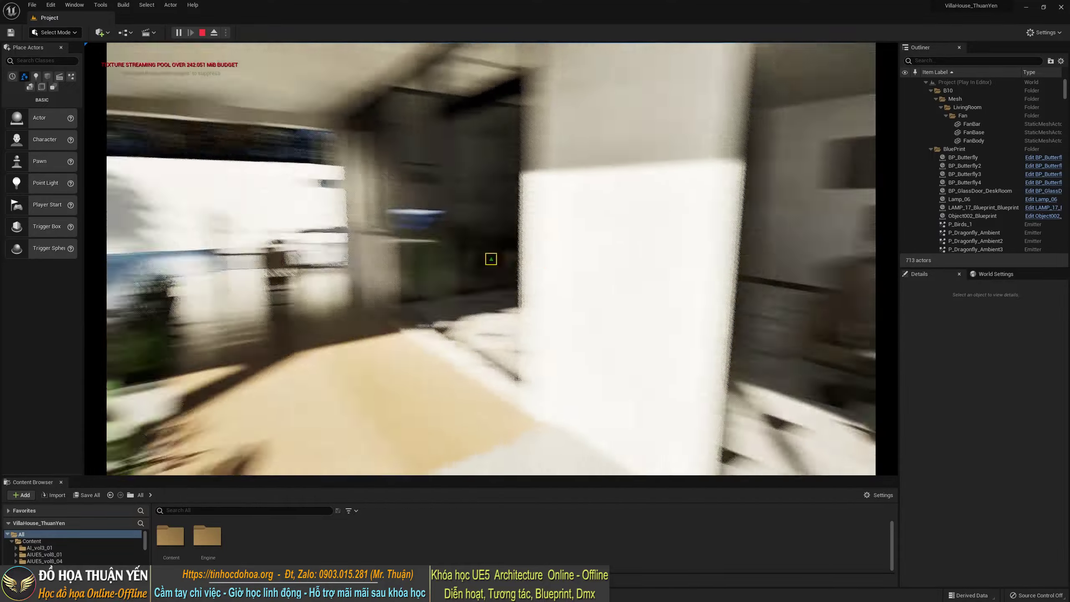
{"action": "key", "text": "w"}
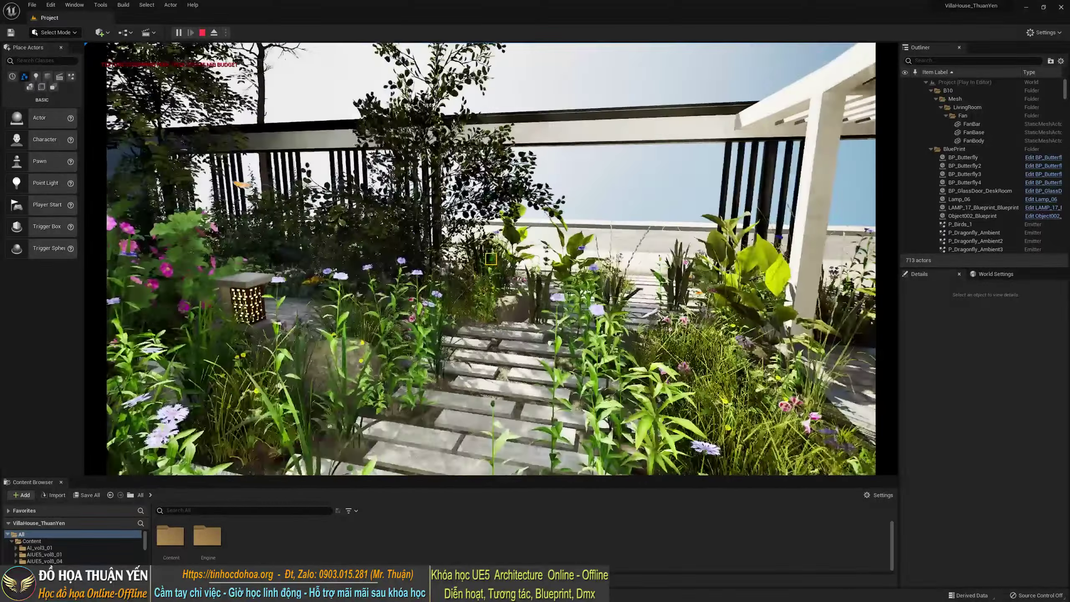
{"action": "key", "text": "w"}
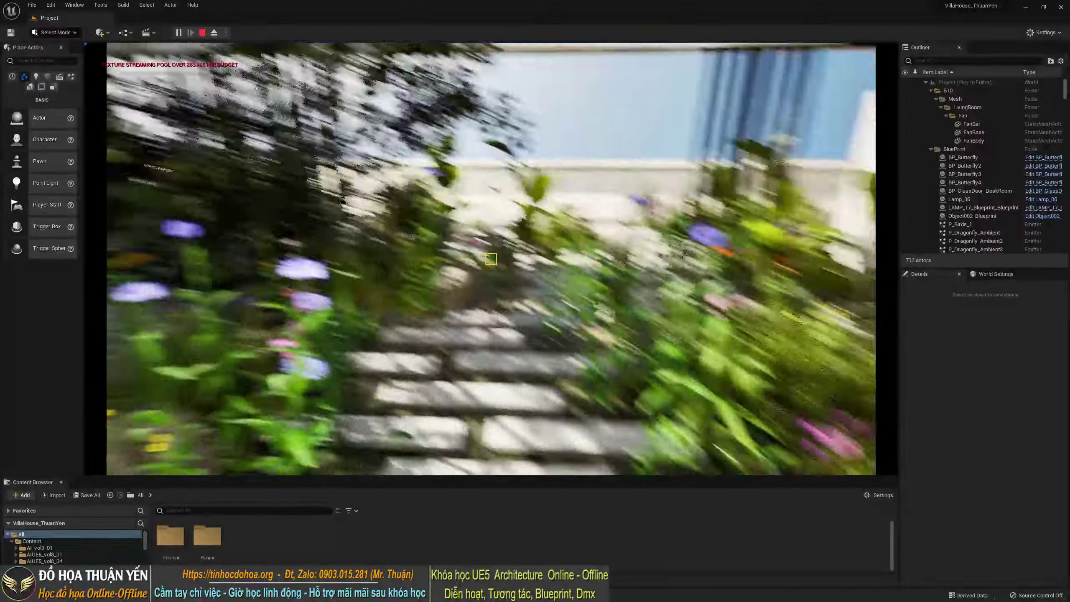
{"action": "key", "text": "Escape"}
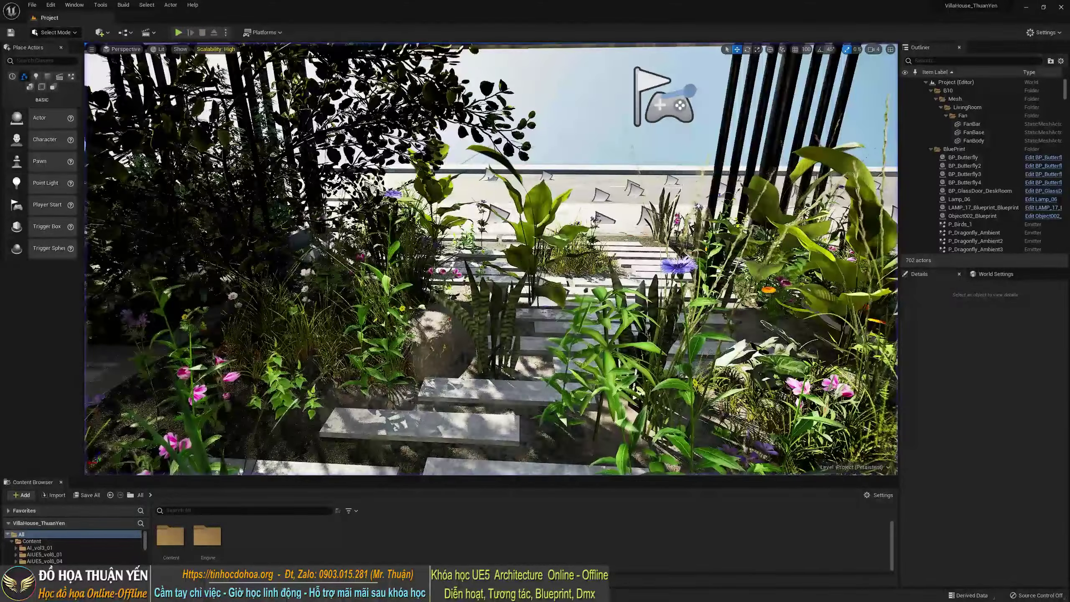
In 3ds Max, dismiss the Isolate Selection warning and orbit the villa to view the pool and side elevation
{"action": "left_click", "coordinate": [1028, 9]}
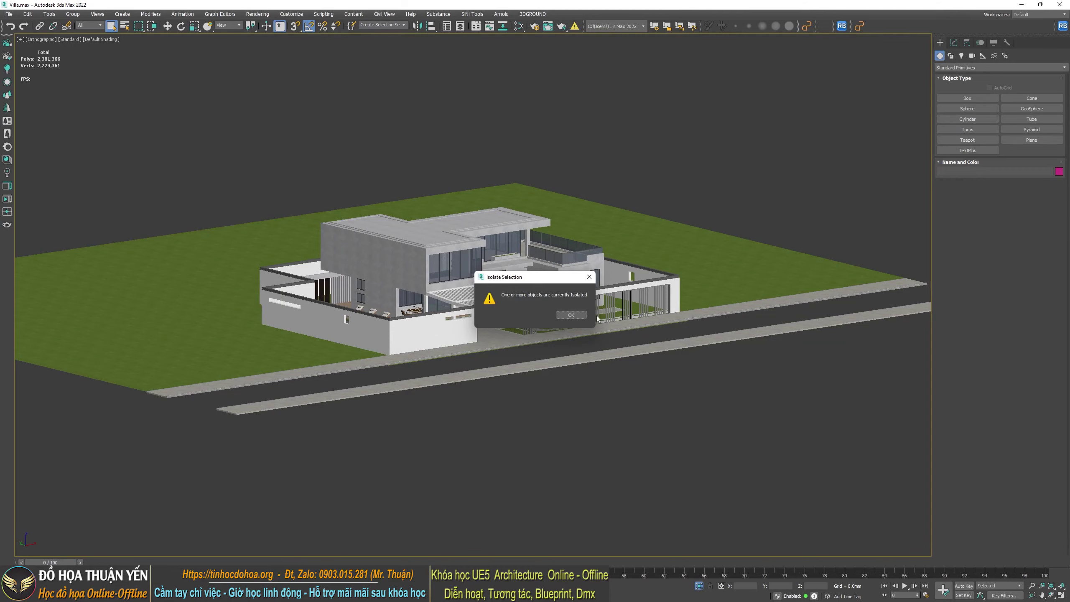
{"action": "left_click", "coordinate": [571, 314]}
{"action": "scroll", "coordinate": [561, 331], "scroll_direction": "up", "scroll_amount": 5}
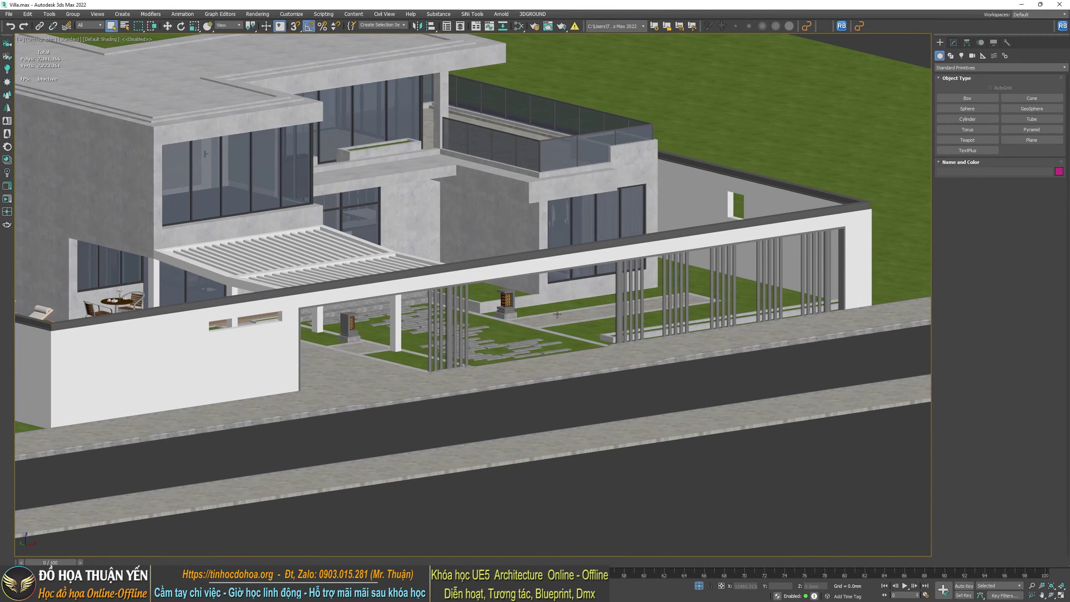
{"action": "scroll", "coordinate": [557, 314], "scroll_direction": "down", "scroll_amount": 5}
{"action": "middle_click_drag", "start_coordinate": [557, 314], "coordinate": [481, 292], "text": "alt"}
{"action": "scroll", "coordinate": [481, 292], "scroll_direction": "up", "scroll_amount": 5}
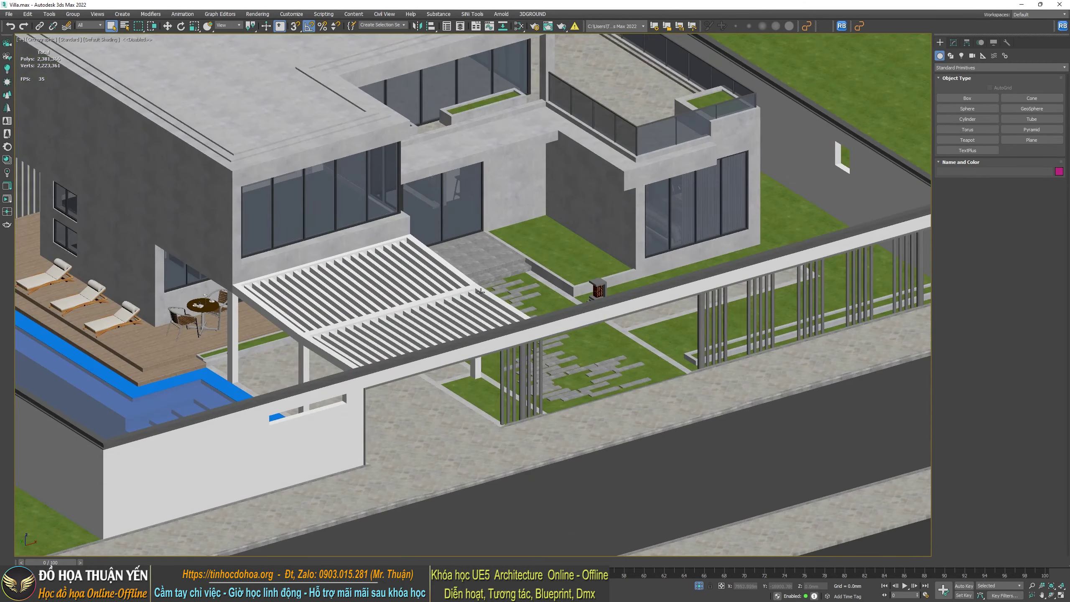
{"action": "scroll", "coordinate": [497, 308], "scroll_direction": "down", "scroll_amount": 3}
{"action": "scroll", "coordinate": [521, 334], "scroll_direction": "down", "scroll_amount": 4}
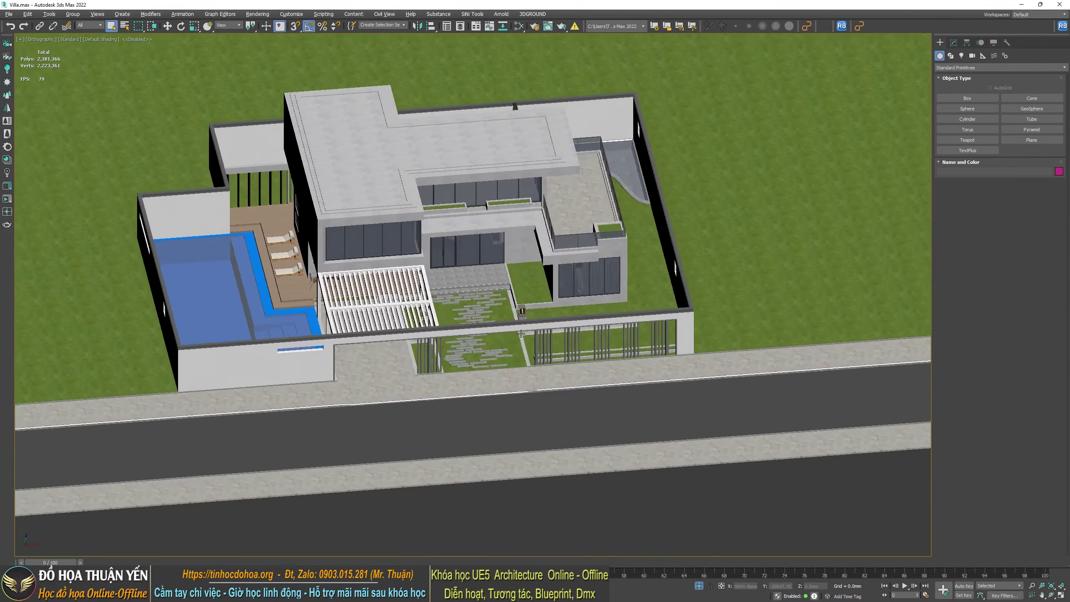
{"action": "middle_click_drag", "start_coordinate": [521, 334], "coordinate": [436, 300], "text": "alt"}
{"action": "scroll", "coordinate": [436, 299], "scroll_direction": "up", "scroll_amount": 3}
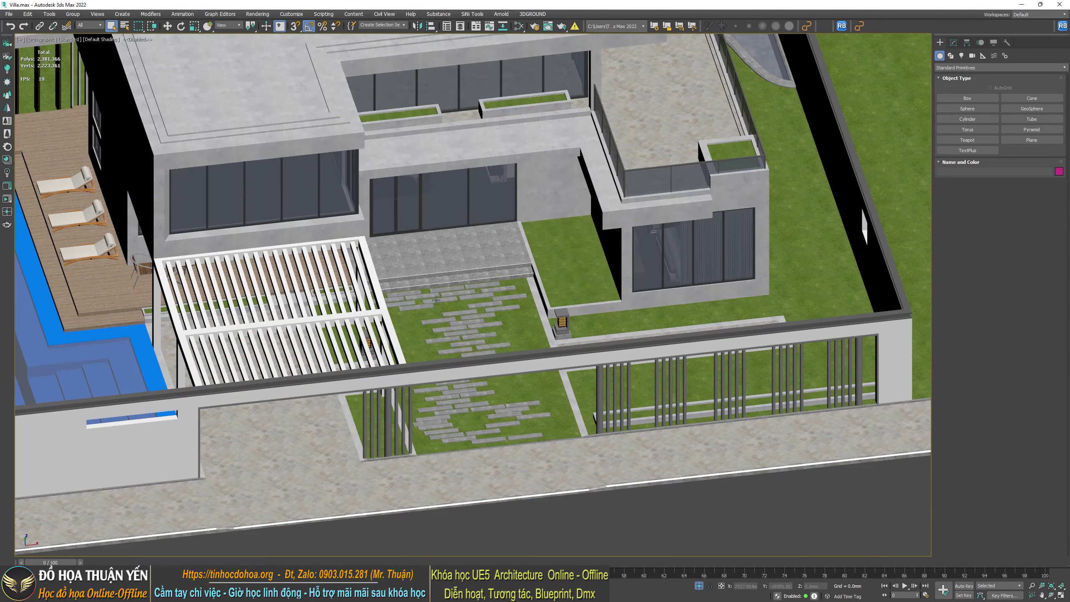
Select the pergola object Rectangle311 and orbit to a frontal view of the villa
{"action": "left_click", "coordinate": [318, 267]}
{"action": "scroll", "coordinate": [318, 266], "scroll_direction": "down", "scroll_amount": 2}
{"action": "scroll", "coordinate": [328, 279], "scroll_direction": "down", "scroll_amount": 3}
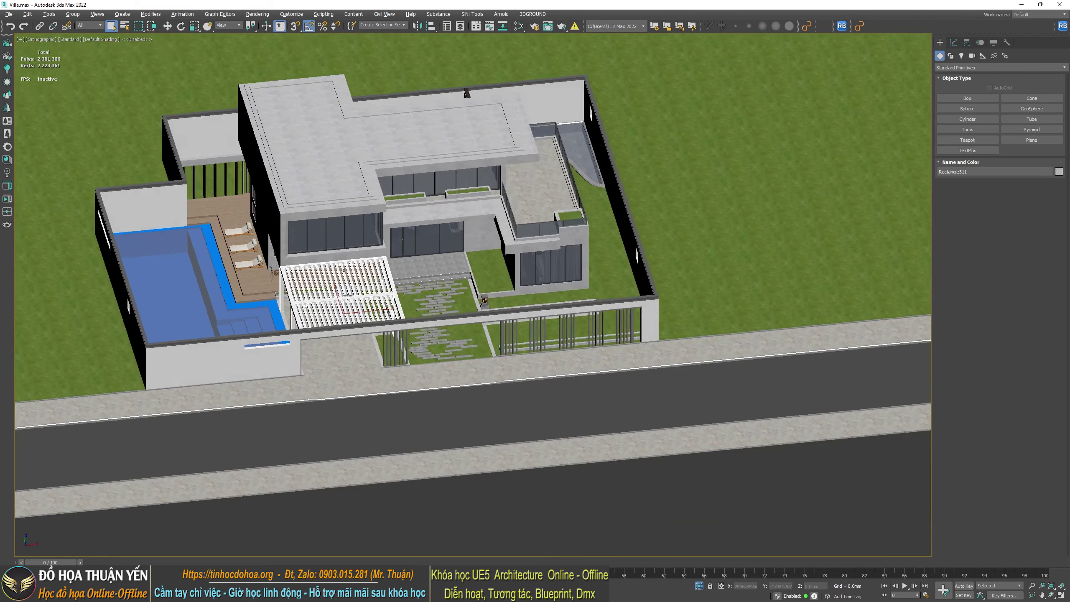
{"action": "mouse_move", "coordinate": [329, 279]}
{"action": "middle_mouse_down", "text": "alt"}
{"action": "mouse_move", "coordinate": [342, 289]}
{"action": "mouse_move", "coordinate": [342, 280]}
{"action": "mouse_move", "coordinate": [326, 299]}
{"action": "mouse_move", "coordinate": [435, 305]}
{"action": "middle_mouse_up", "text": "alt"}
{"action": "scroll", "coordinate": [337, 291], "scroll_direction": "up", "scroll_amount": 3}
{"action": "scroll", "coordinate": [337, 292], "scroll_direction": "down", "scroll_amount": 3}
{"action": "scroll", "coordinate": [326, 299], "scroll_direction": "up", "scroll_amount": 3}
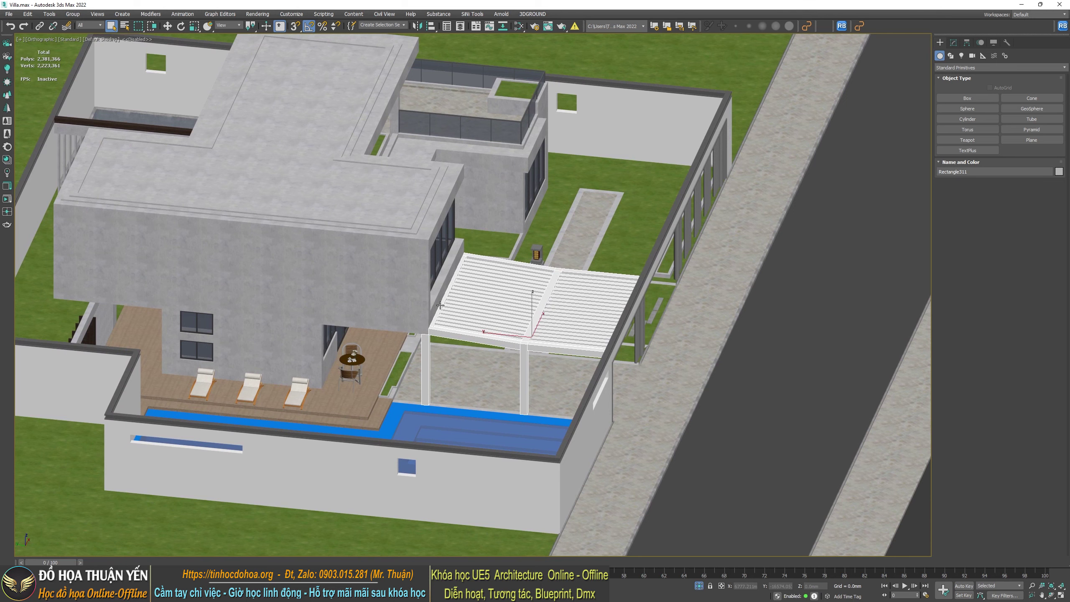
{"action": "scroll", "coordinate": [539, 287], "scroll_direction": "down", "scroll_amount": 4}
Select the villa's upper Wall block and orbit around its other sides to a rotated isometric view
{"action": "left_click", "coordinate": [453, 274]}
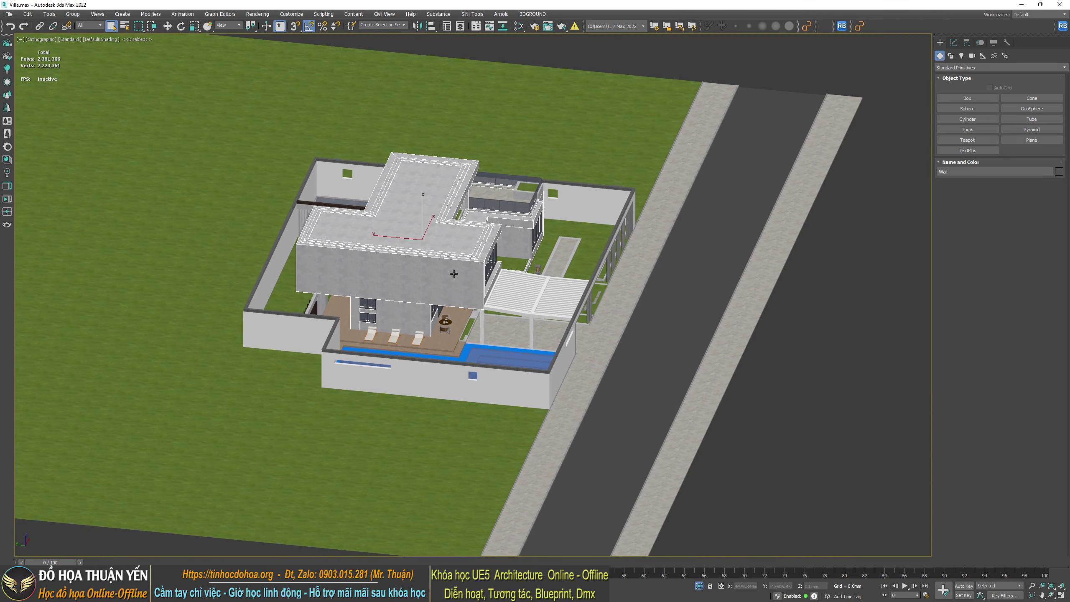
{"action": "scroll", "coordinate": [453, 274], "scroll_direction": "up", "scroll_amount": 2}
{"action": "scroll", "coordinate": [424, 292], "scroll_direction": "up", "scroll_amount": 2}
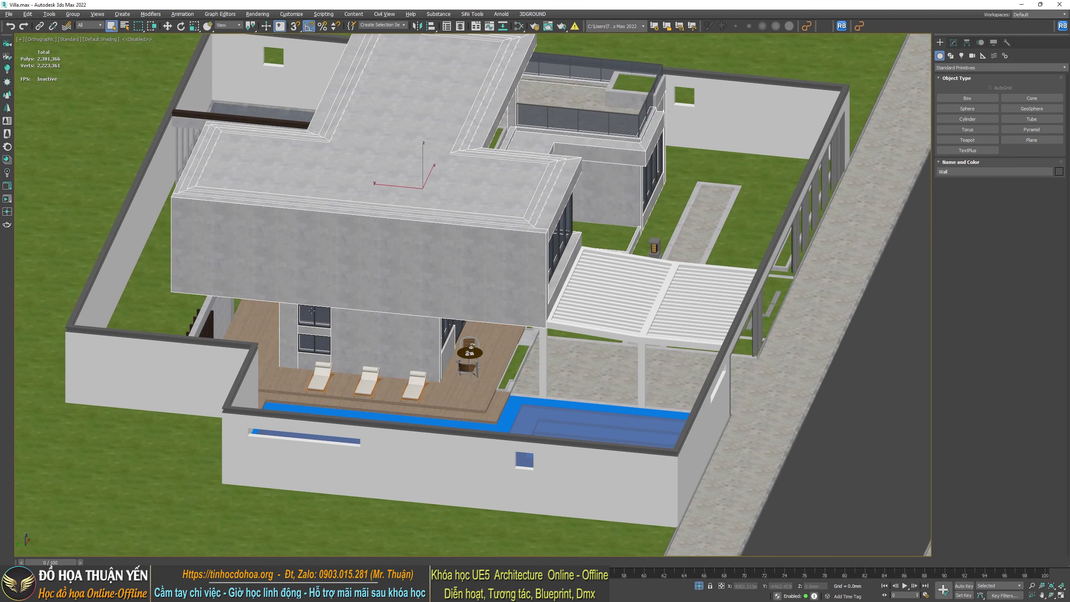
{"action": "mouse_move", "coordinate": [311, 310]}
{"action": "middle_mouse_down", "text": "alt"}
{"action": "mouse_move", "coordinate": [487, 321]}
{"action": "mouse_move", "coordinate": [420, 347]}
{"action": "middle_mouse_up", "text": "alt"}
{"action": "scroll", "coordinate": [420, 347], "scroll_direction": "down", "scroll_amount": 3}
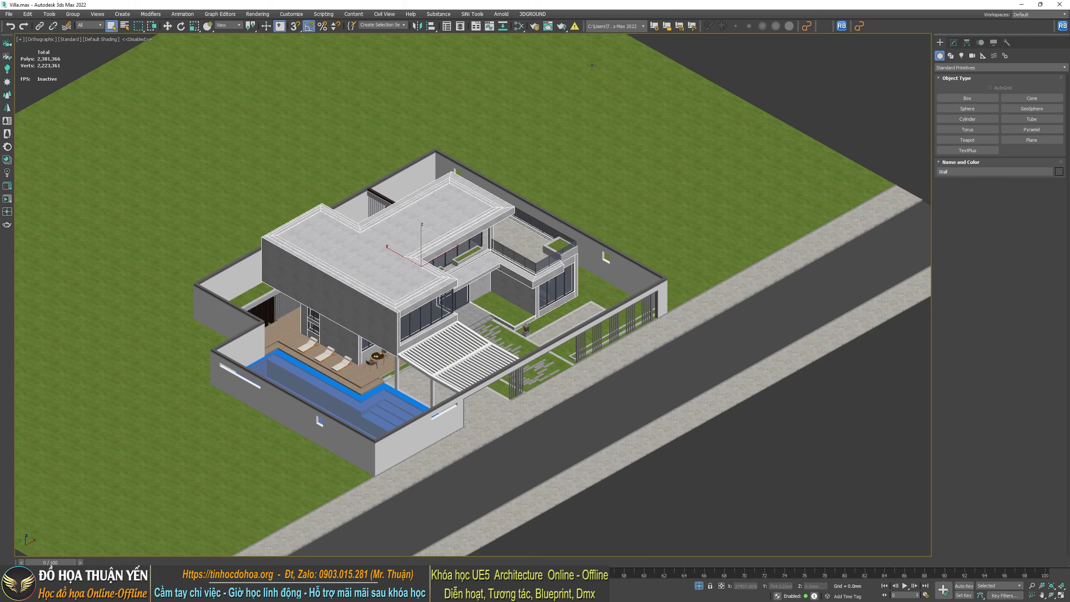
{"action": "mouse_move", "coordinate": [525, 342]}
{"action": "middle_mouse_down", "text": "alt"}
{"action": "mouse_move", "coordinate": [452, 351]}
{"action": "mouse_move", "coordinate": [378, 315]}
{"action": "middle_mouse_up", "text": "alt"}
{"action": "scroll", "coordinate": [452, 351], "scroll_direction": "up", "scroll_amount": 2}
{"action": "scroll", "coordinate": [452, 351], "scroll_direction": "down", "scroll_amount": 1}
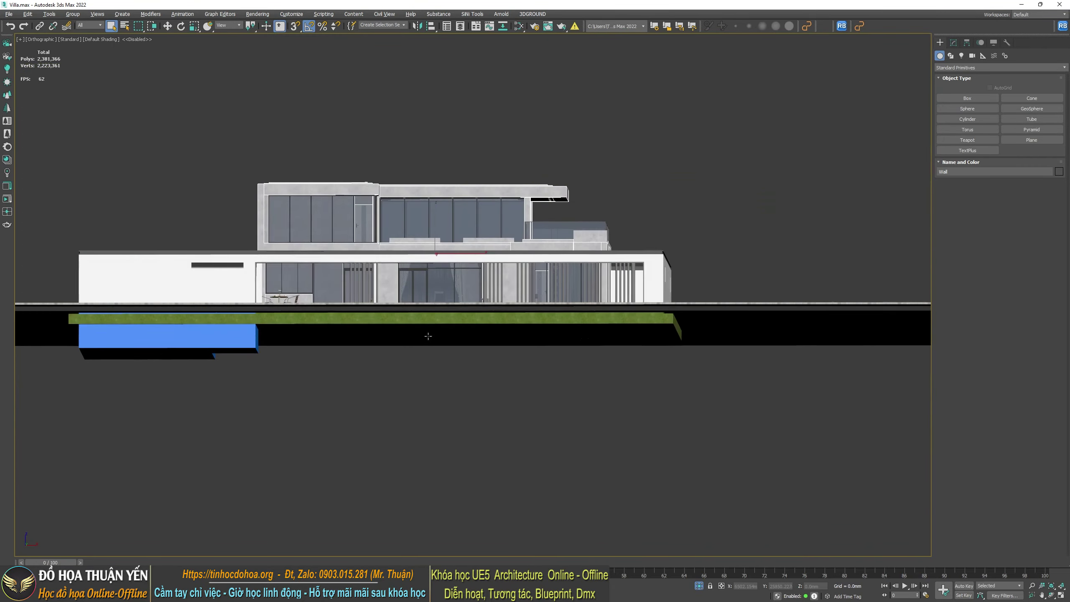
{"action": "scroll", "coordinate": [379, 315], "scroll_direction": "up", "scroll_amount": 3}
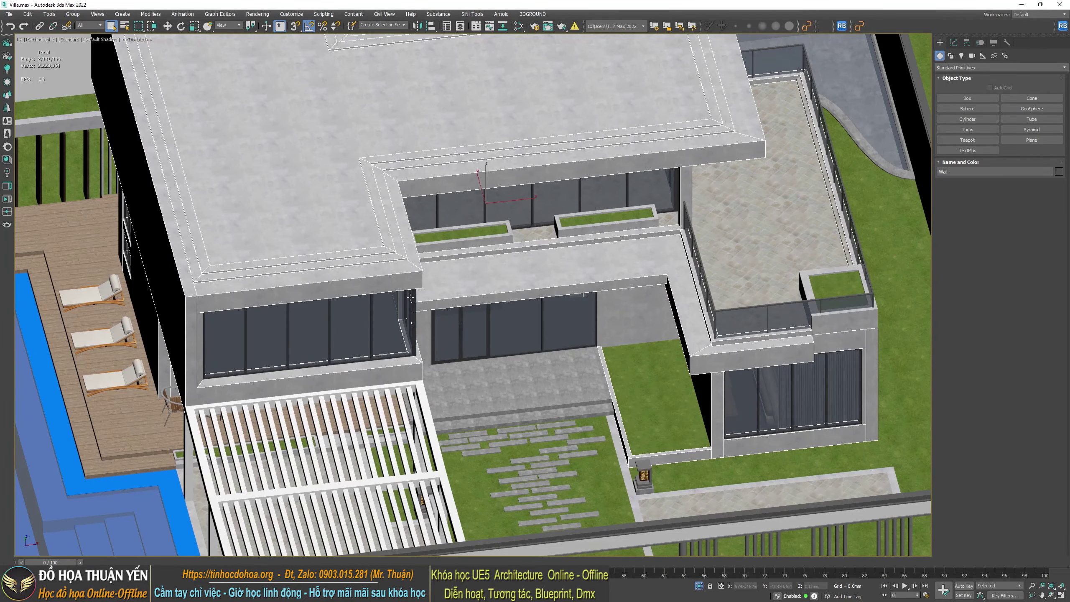
{"action": "scroll", "coordinate": [411, 297], "scroll_direction": "down", "scroll_amount": 3}
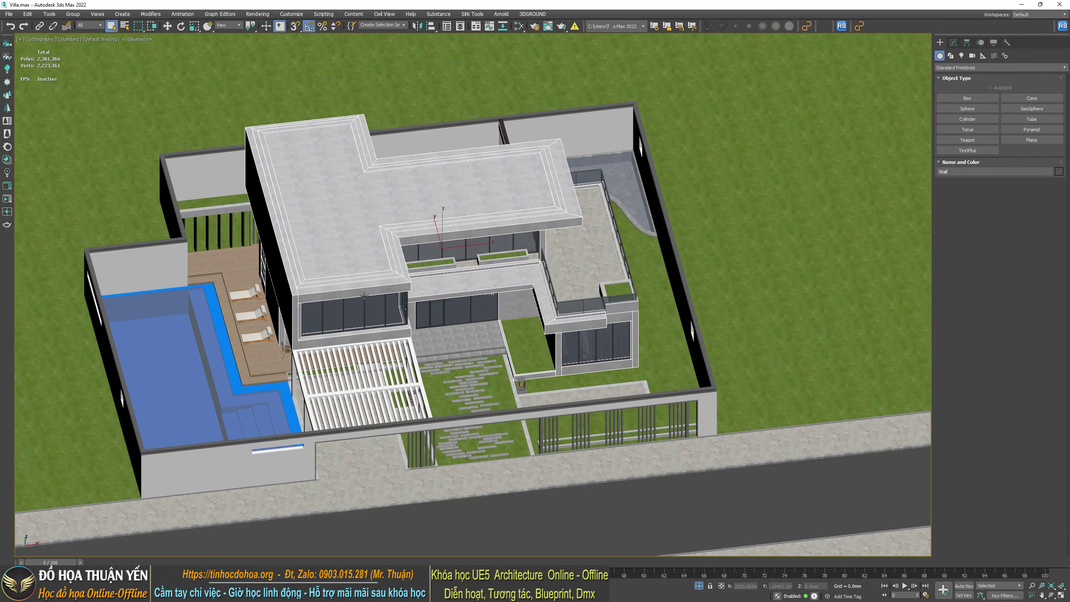
{"action": "mouse_move", "coordinate": [500, 339]}
{"action": "middle_mouse_down", "text": "alt"}
{"action": "mouse_move", "coordinate": [514, 326]}
{"action": "mouse_move", "coordinate": [496, 333]}
{"action": "middle_mouse_up", "text": "alt"}
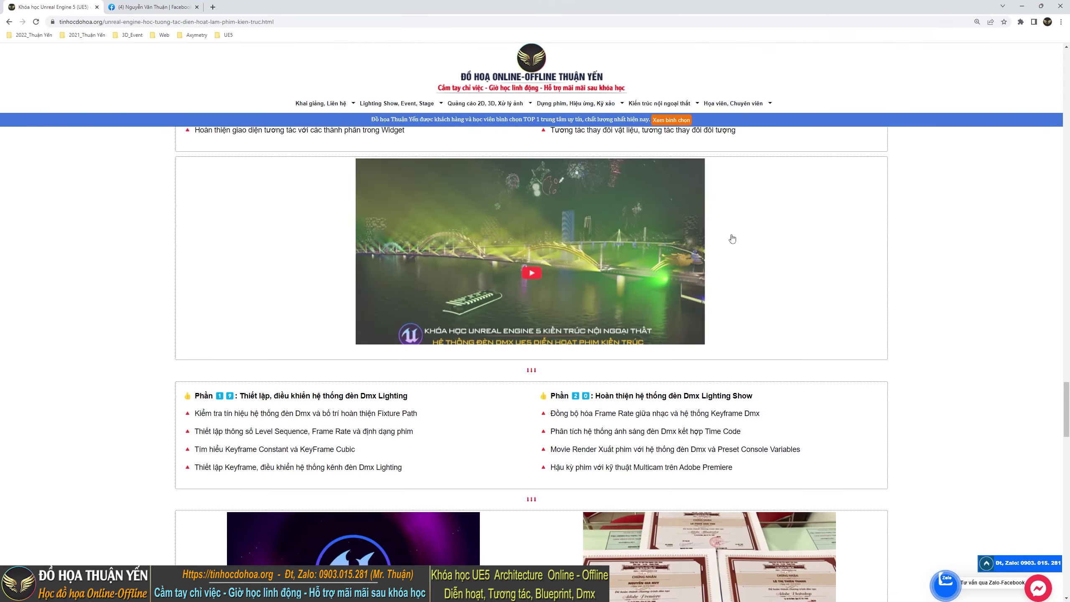
Scroll the UE5 curriculum back up to Phần 1–2
{"action": "scroll", "coordinate": [853, 284], "scroll_direction": "up", "scroll_amount": 15}
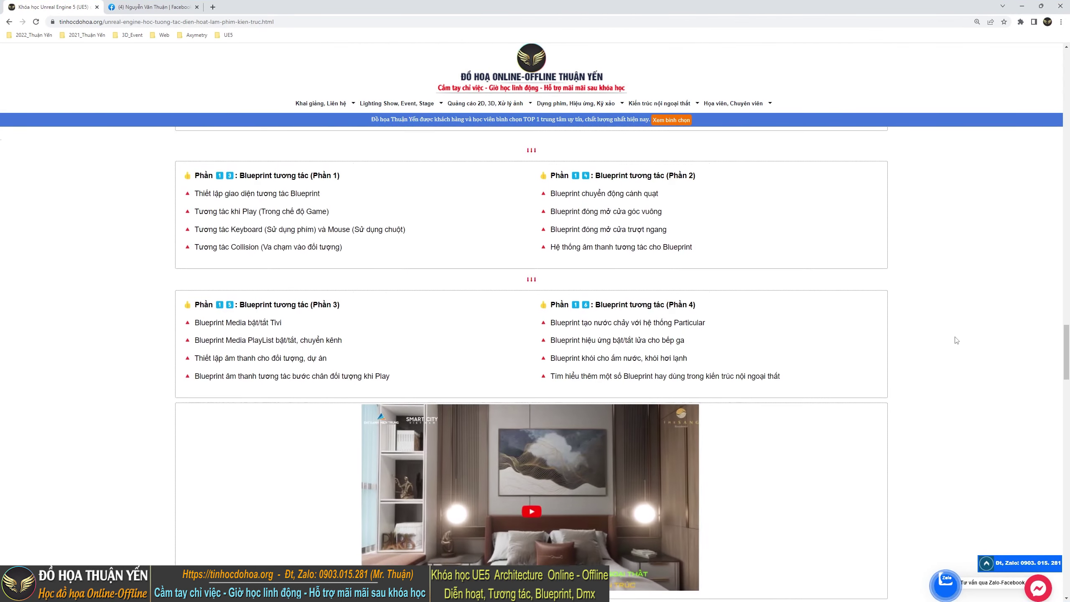
{"action": "scroll", "coordinate": [956, 340], "scroll_direction": "up", "scroll_amount": 3}
{"action": "scroll", "coordinate": [382, 263], "scroll_direction": "up", "scroll_amount": 4}
{"action": "scroll", "coordinate": [382, 263], "scroll_direction": "up", "scroll_amount": 5}
{"action": "scroll", "coordinate": [656, 302], "scroll_direction": "up", "scroll_amount": 2}
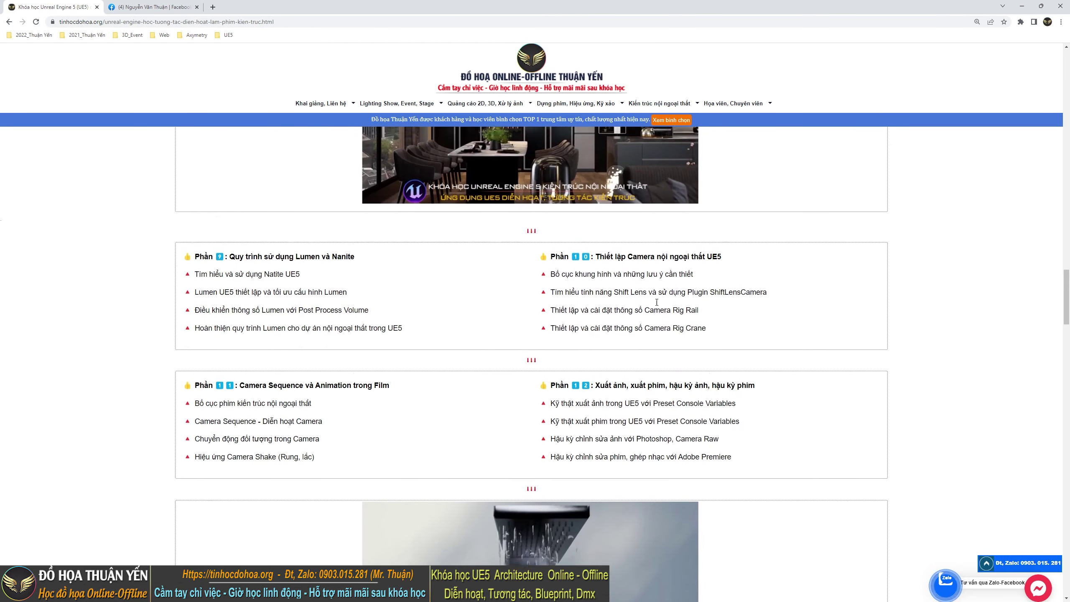
{"action": "scroll", "coordinate": [860, 342], "scroll_direction": "up", "scroll_amount": 1}
{"action": "scroll", "coordinate": [860, 341], "scroll_direction": "down", "scroll_amount": 1}
{"action": "scroll", "coordinate": [621, 282], "scroll_direction": "down", "scroll_amount": 1}
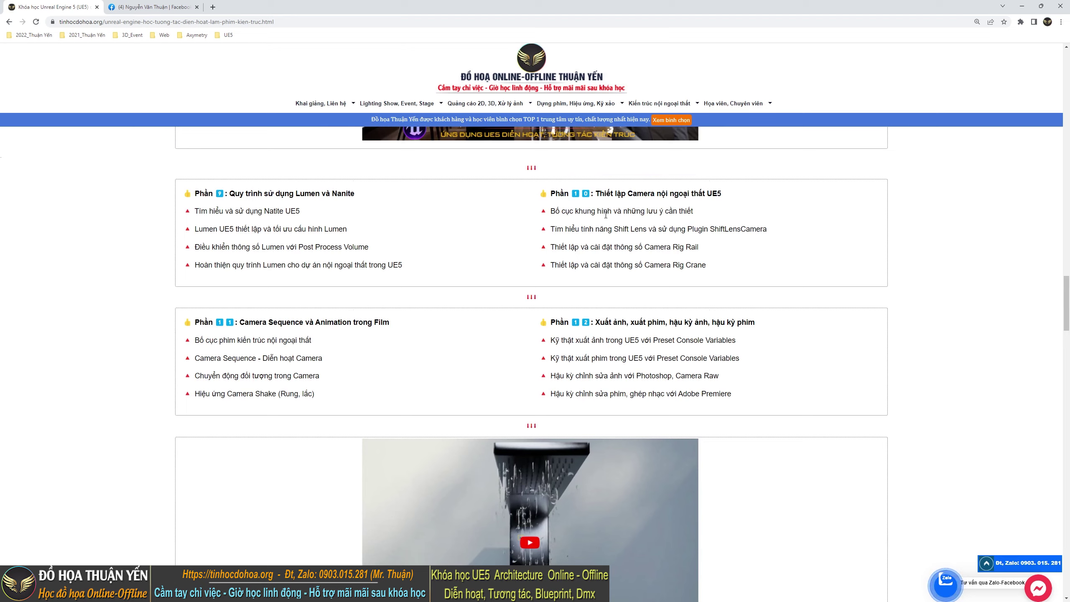
{"action": "scroll", "coordinate": [391, 268], "scroll_direction": "up", "scroll_amount": 5}
{"action": "scroll", "coordinate": [392, 268], "scroll_direction": "up", "scroll_amount": 6}
{"action": "scroll", "coordinate": [505, 257], "scroll_direction": "up", "scroll_amount": 1}
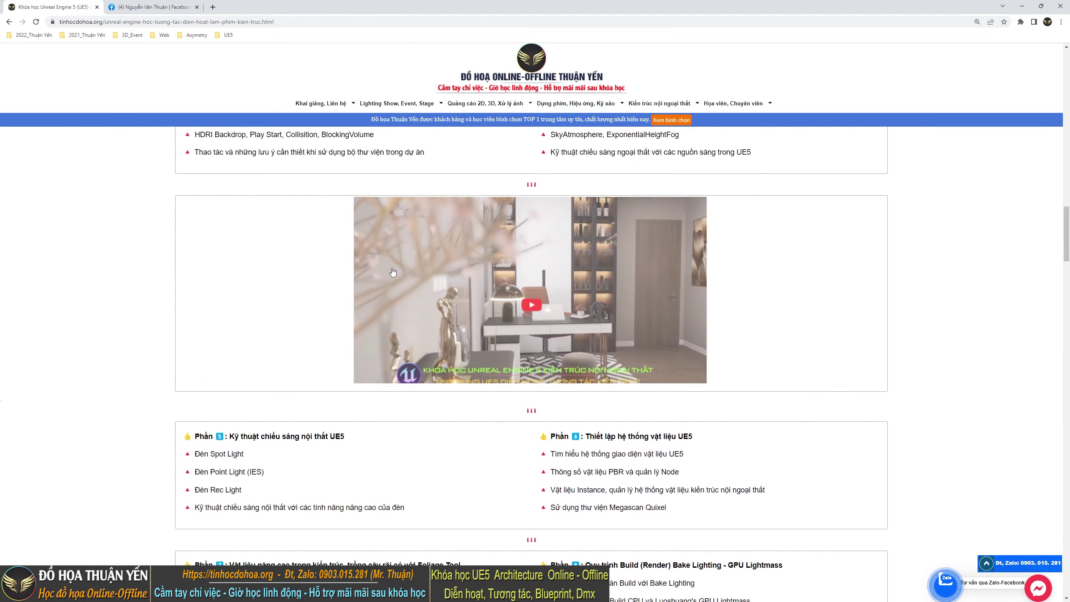
{"action": "scroll", "coordinate": [614, 244], "scroll_direction": "up", "scroll_amount": 3}
{"action": "scroll", "coordinate": [614, 243], "scroll_direction": "up", "scroll_amount": 3}
{"action": "scroll", "coordinate": [590, 274], "scroll_direction": "up", "scroll_amount": 3}
Highlight the start of the level-management lesson line, then minimize Chrome
{"action": "scroll", "coordinate": [548, 356], "scroll_direction": "down", "scroll_amount": 2}
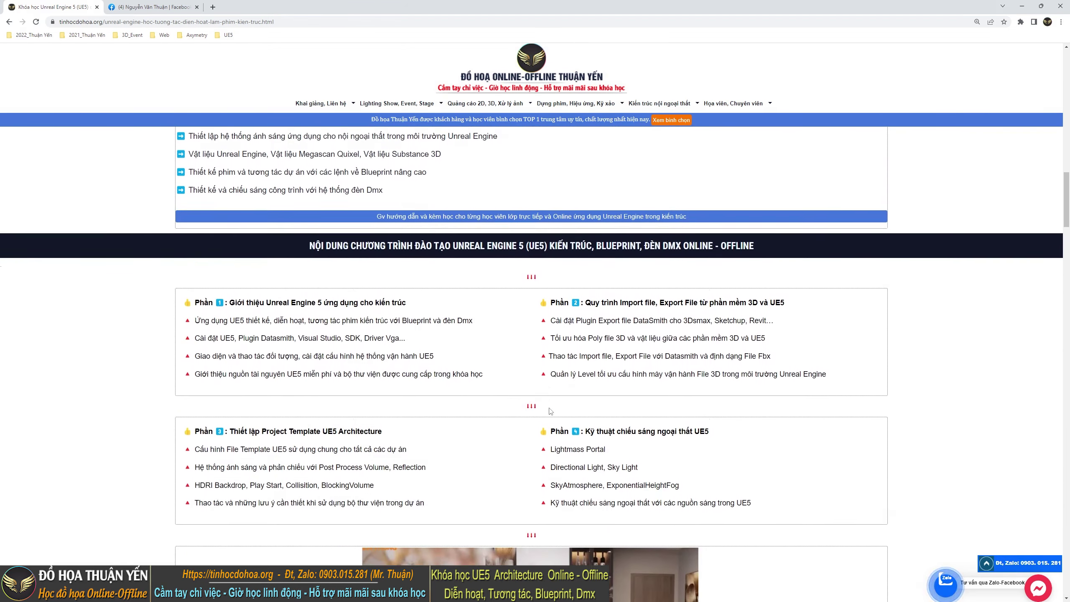
{"action": "left_click_drag", "start_coordinate": [551, 357], "coordinate": [607, 359]}
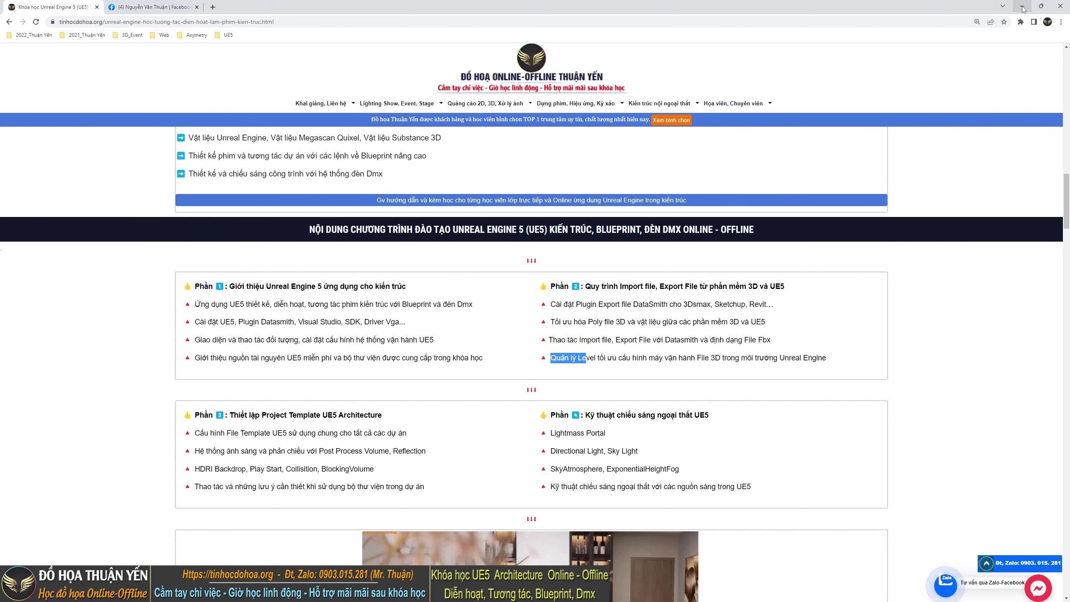
{"action": "left_click", "coordinate": [1022, 6]}
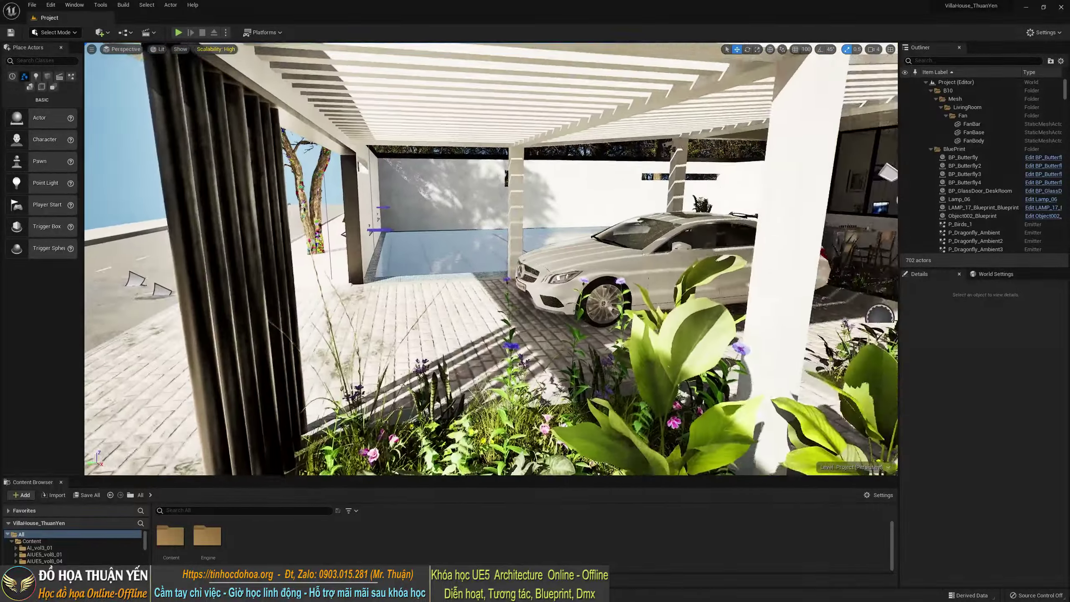
Fly the viewport forward from the garden path to the pool deck by the terrace
{"action": "right_click_drag", "start_coordinate": [490, 258], "coordinate": [430, 263]}
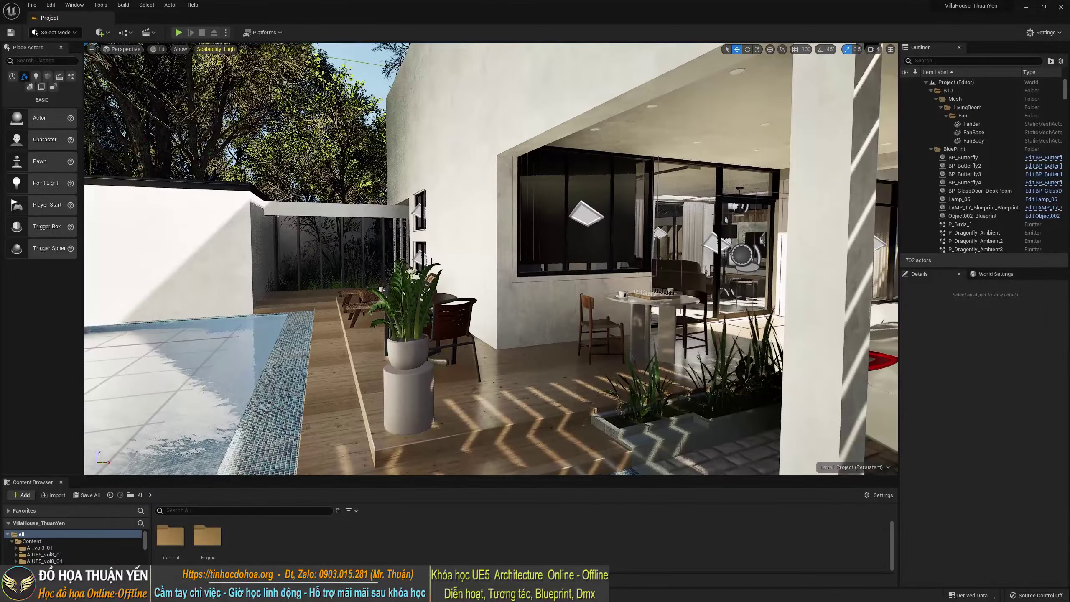
{"action": "left_click", "coordinate": [84, 6]}
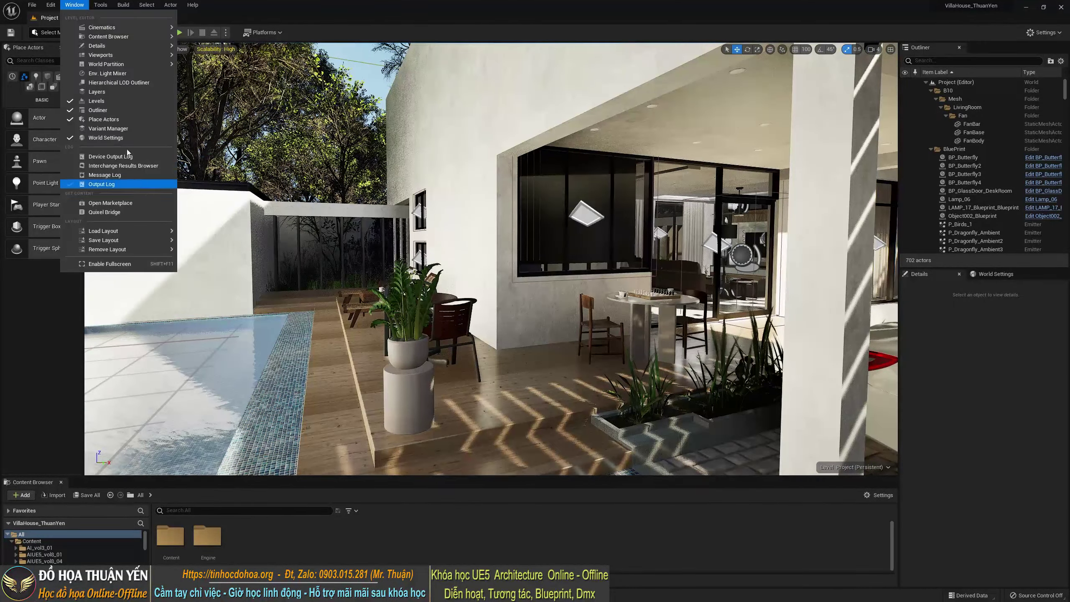
{"action": "left_click", "coordinate": [114, 102]}
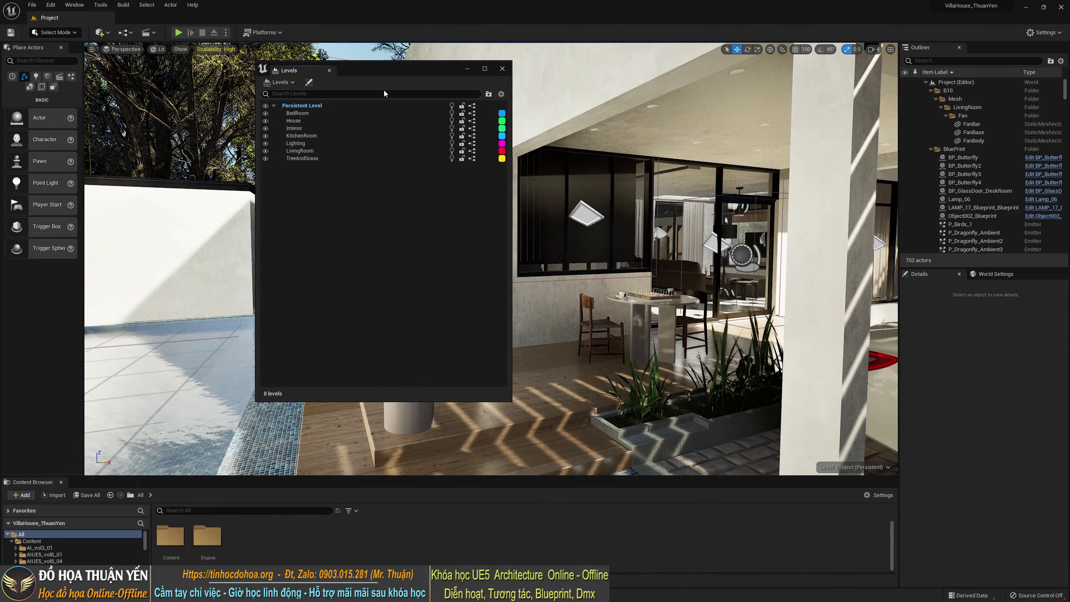
{"action": "right_click_drag", "start_coordinate": [586, 218], "coordinate": [587, 218]}
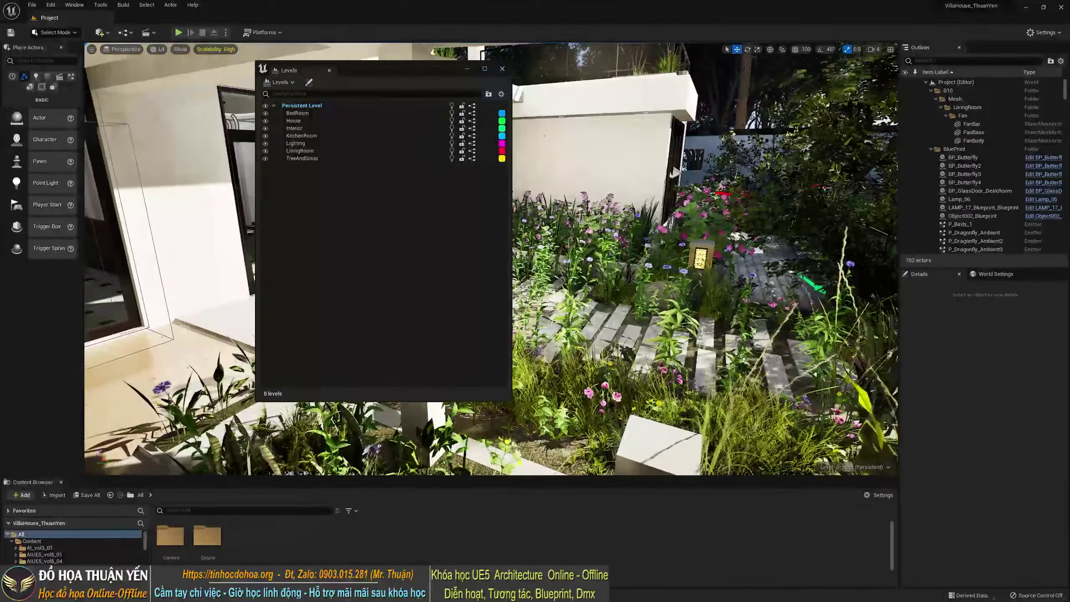
{"action": "left_click", "coordinate": [265, 159]}
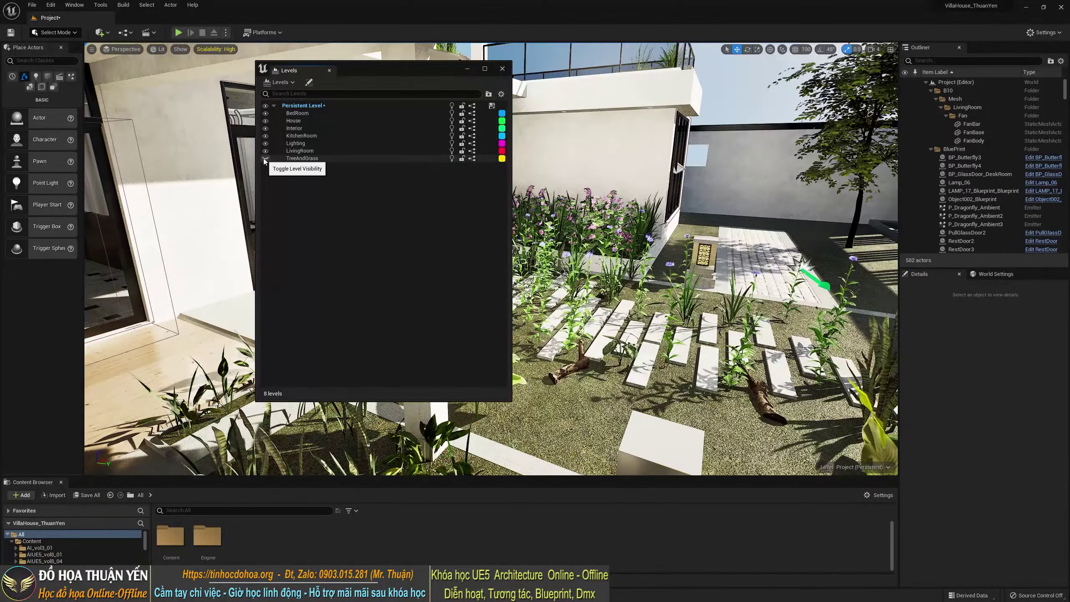
{"action": "left_click", "coordinate": [265, 158]}
{"action": "left_click", "coordinate": [265, 158]}
{"action": "left_click", "coordinate": [265, 159]}
{"action": "left_click", "coordinate": [265, 158]}
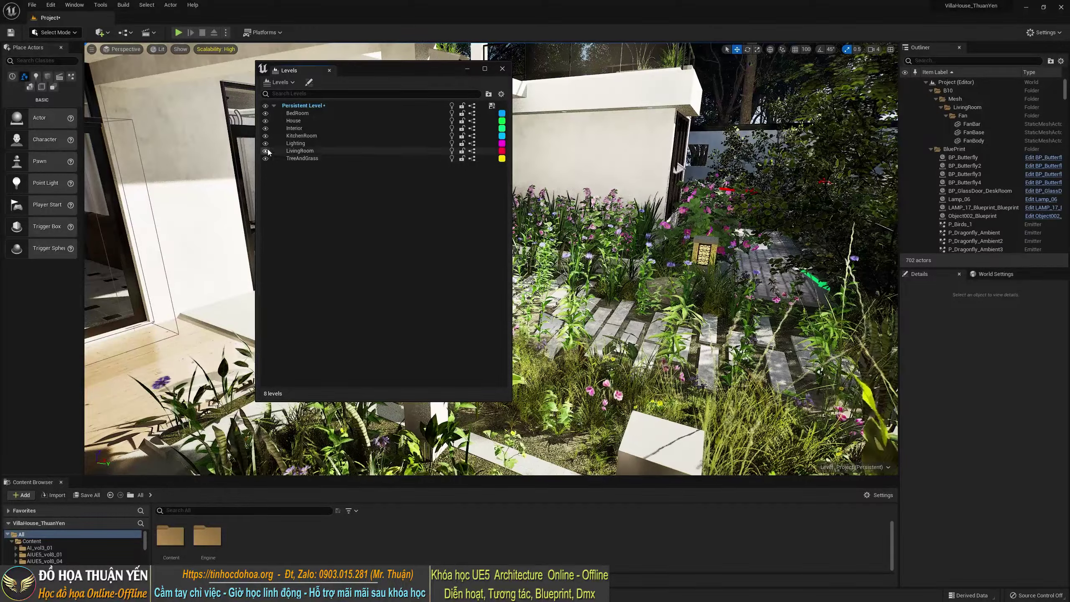
{"action": "left_click", "coordinate": [265, 121]}
{"action": "right_click_drag", "start_coordinate": [699, 295], "coordinate": [632, 295]}
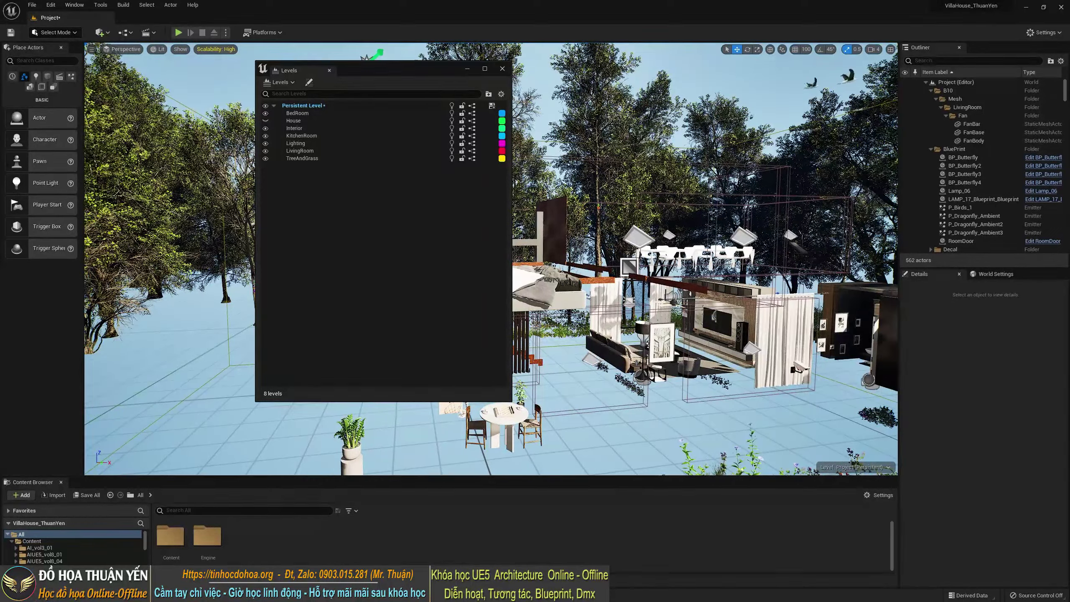
{"action": "right_click_drag", "start_coordinate": [632, 295], "coordinate": [607, 296]}
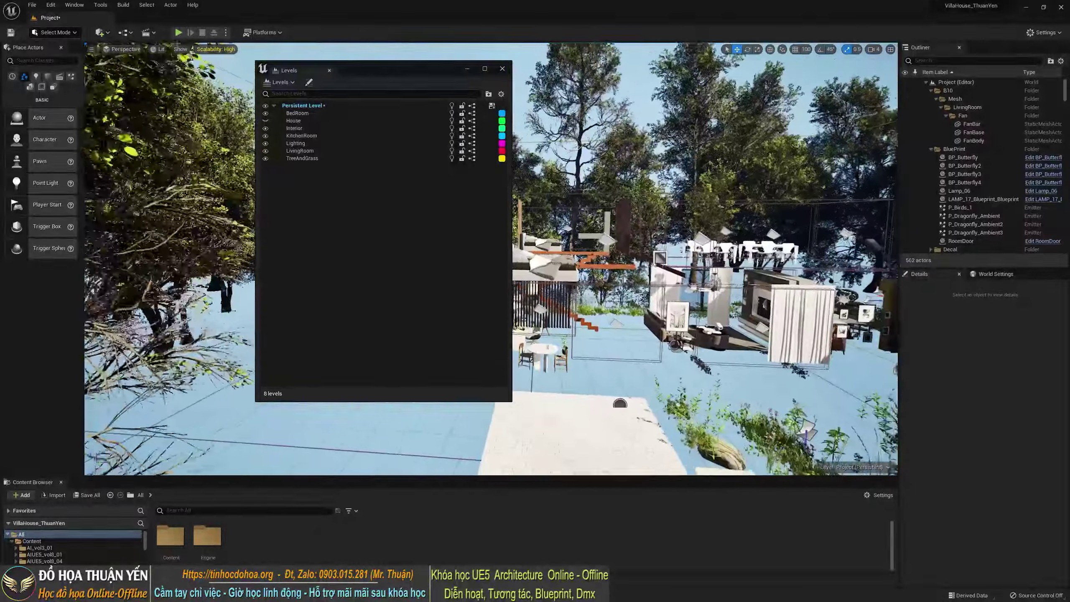
{"action": "right_click_drag", "start_coordinate": [338, 159], "coordinate": [338, 159]}
{"action": "left_click", "coordinate": [266, 121]}
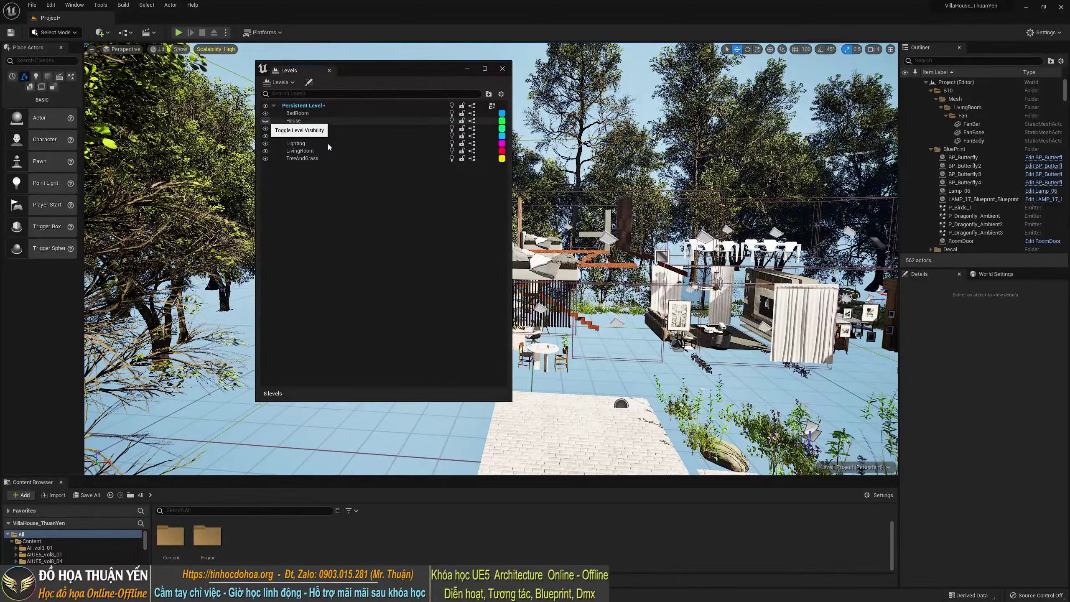
Toggle the Interior and House levels to compare, leave House hidden, and move the Levels window aside
{"action": "left_click", "coordinate": [265, 129]}
{"action": "left_click", "coordinate": [265, 129]}
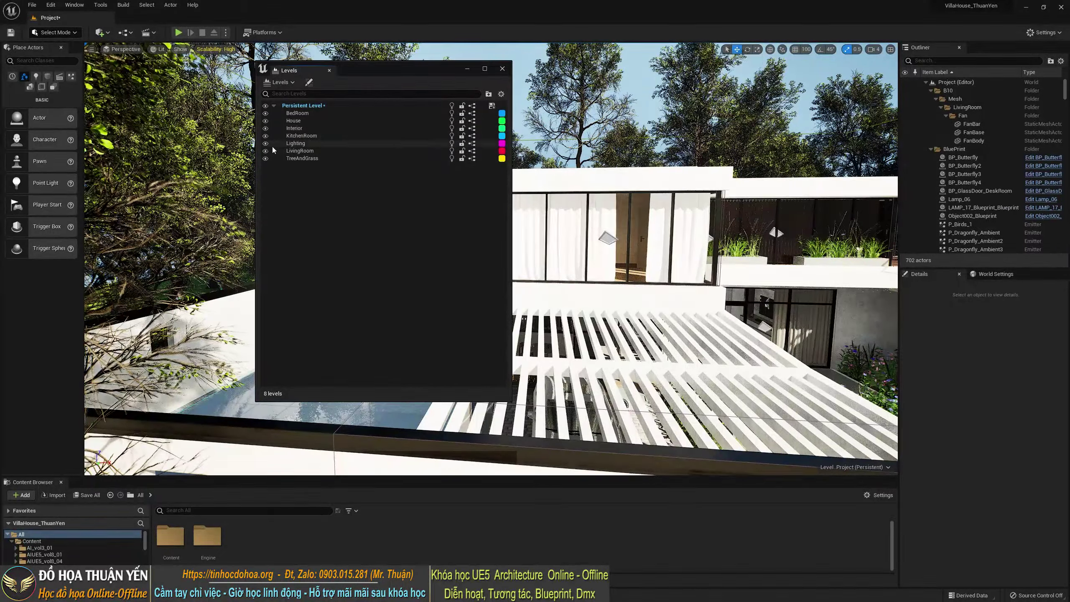
{"action": "left_click", "coordinate": [265, 121]}
{"action": "left_click", "coordinate": [265, 121]}
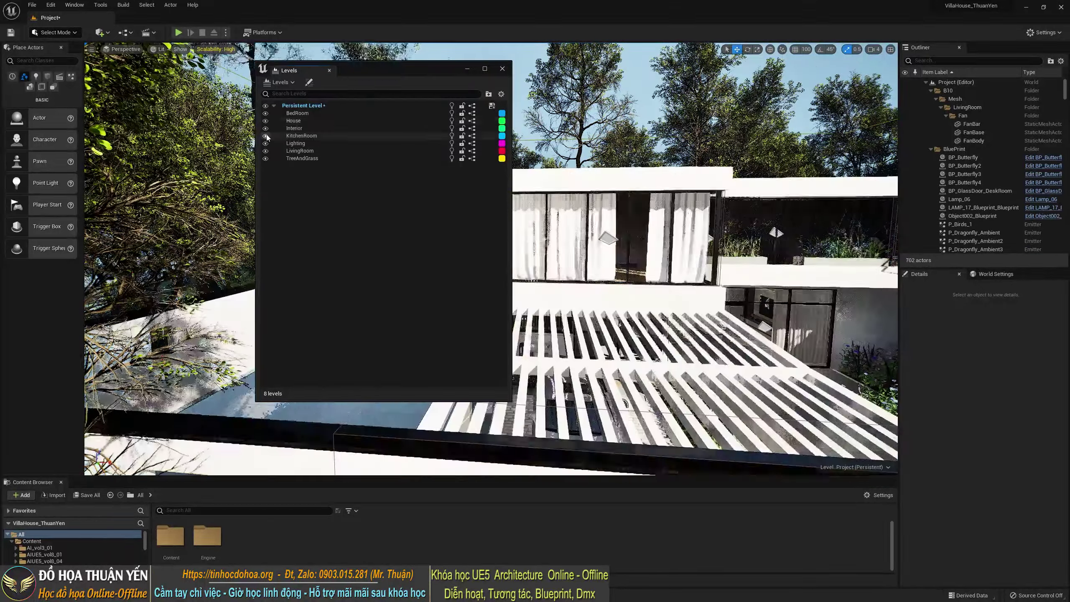
{"action": "left_click", "coordinate": [266, 129]}
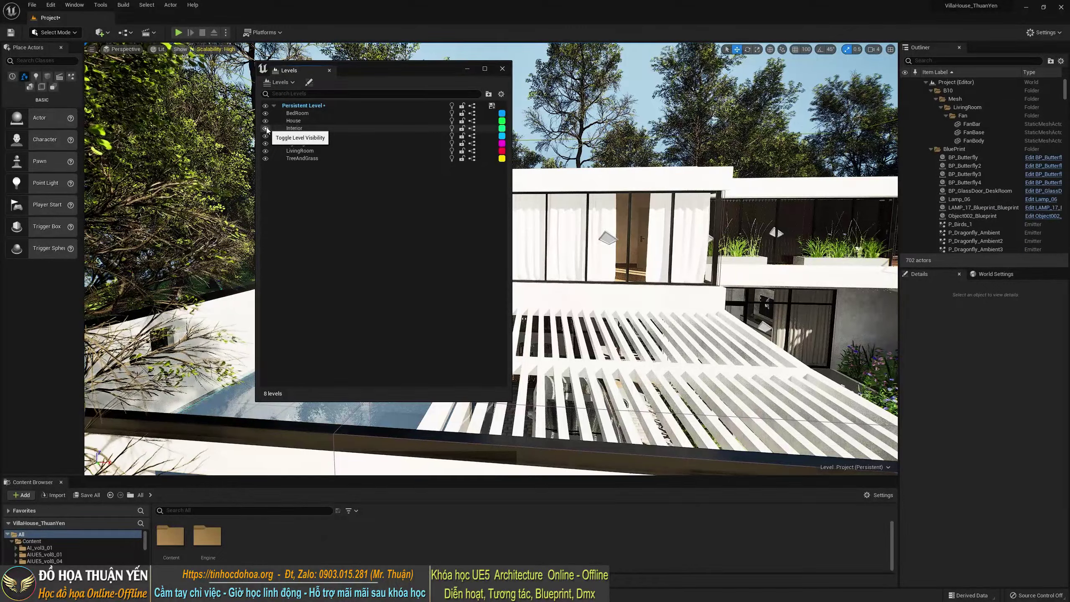
{"action": "left_click", "coordinate": [266, 129]}
{"action": "left_click", "coordinate": [265, 121]}
{"action": "left_click_drag", "start_coordinate": [422, 75], "coordinate": [314, 87]}
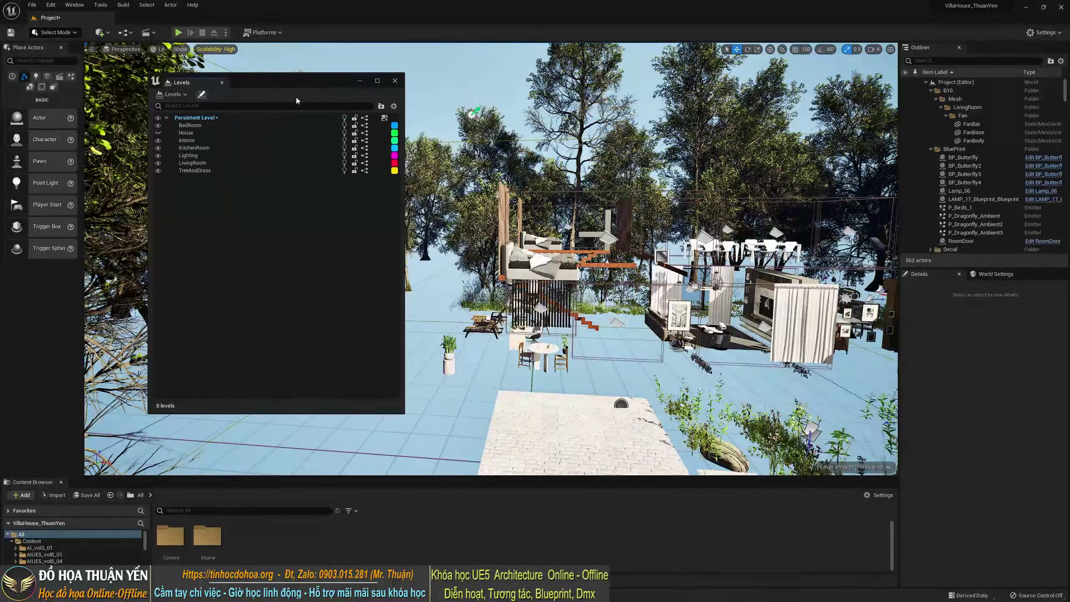
Hide the Interior, LivingRoom, BedRoom and KitchenRoom levels, keeping the lighting level visible
{"action": "left_click", "coordinate": [158, 141]}
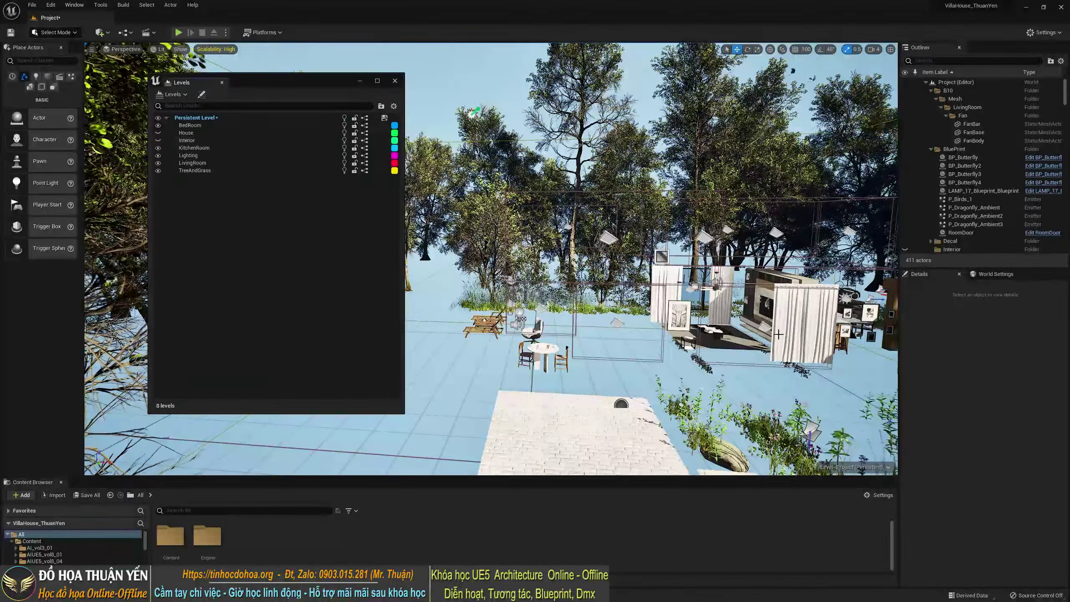
{"action": "left_click_drag", "start_coordinate": [506, 338], "coordinate": [497, 219]}
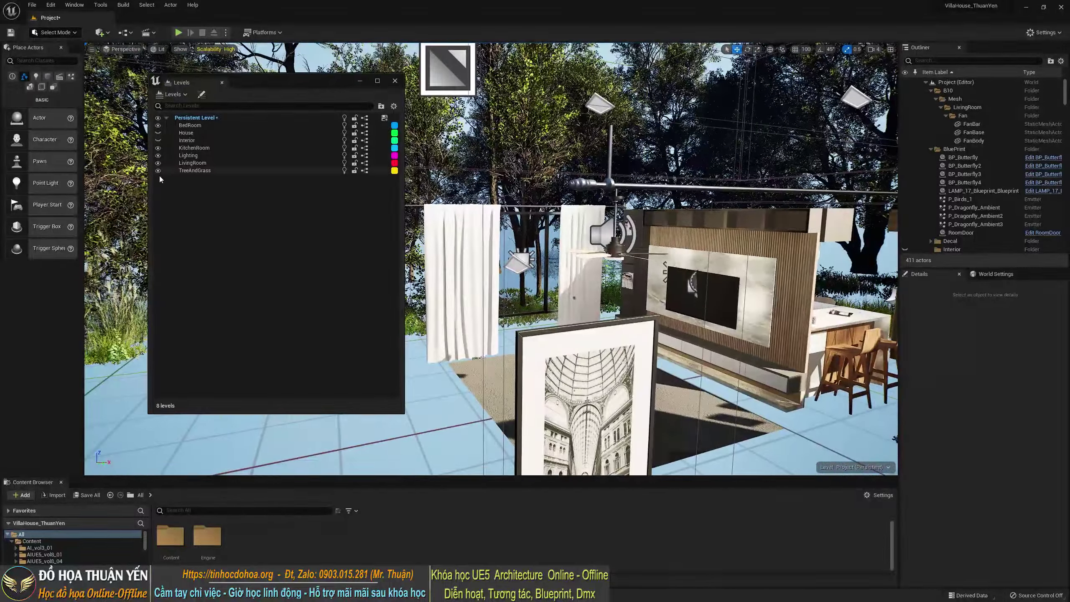
{"action": "left_click", "coordinate": [158, 163]}
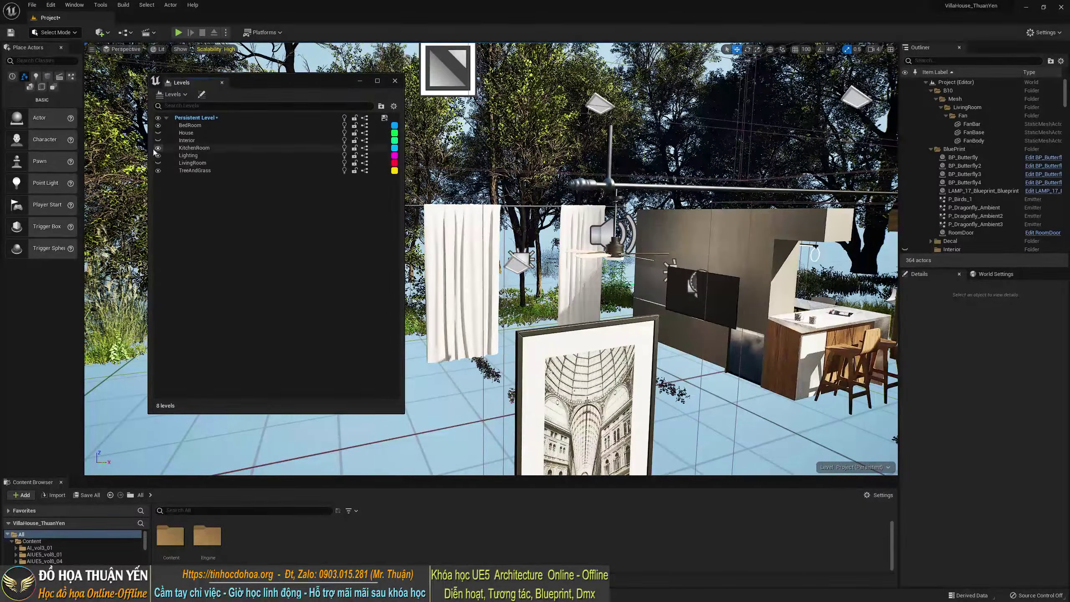
{"action": "left_click", "coordinate": [158, 125]}
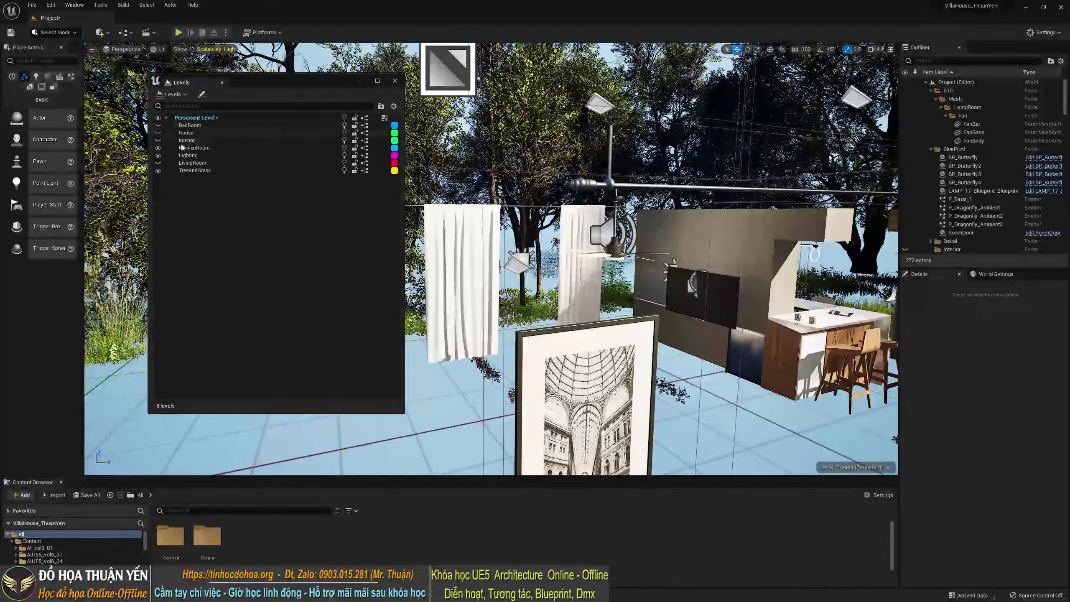
{"action": "left_click", "coordinate": [158, 148]}
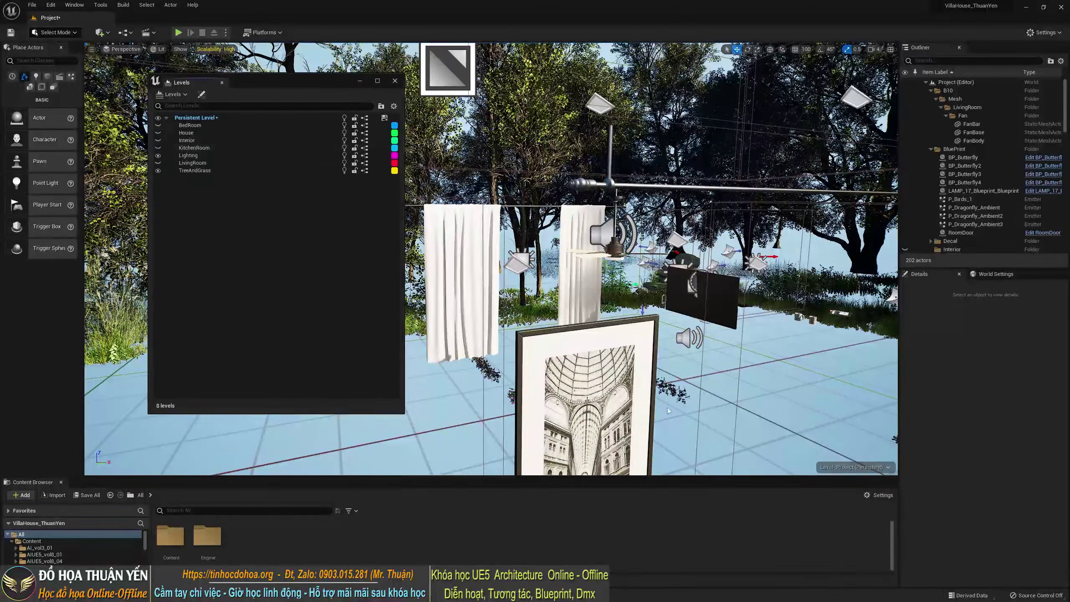
{"action": "left_click", "coordinate": [158, 156]}
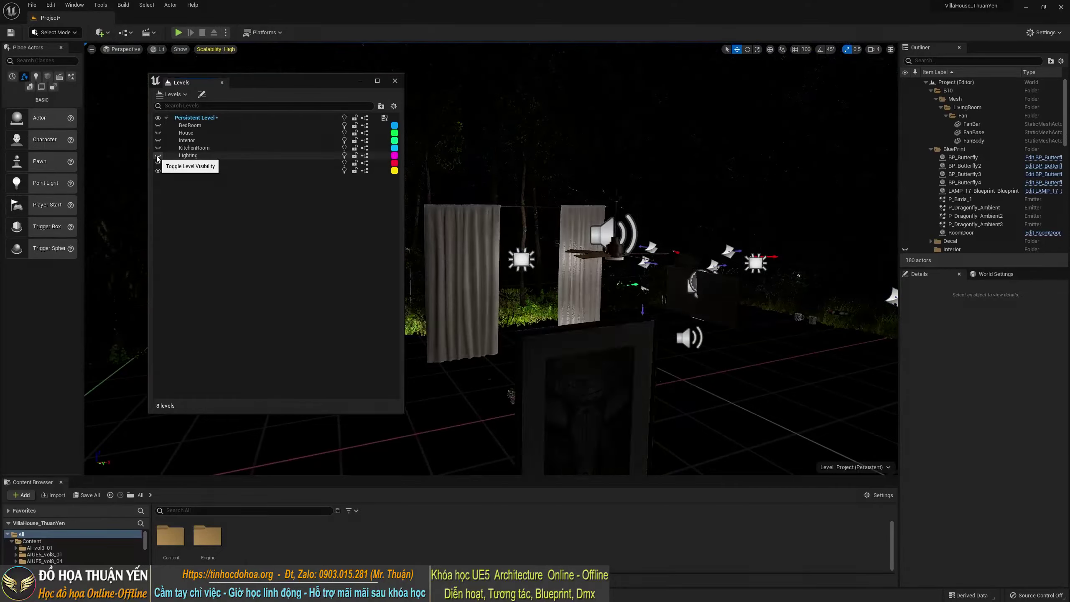
{"action": "left_click", "coordinate": [158, 155]}
{"action": "left_click", "coordinate": [158, 170]}
{"action": "left_click", "coordinate": [159, 170]}
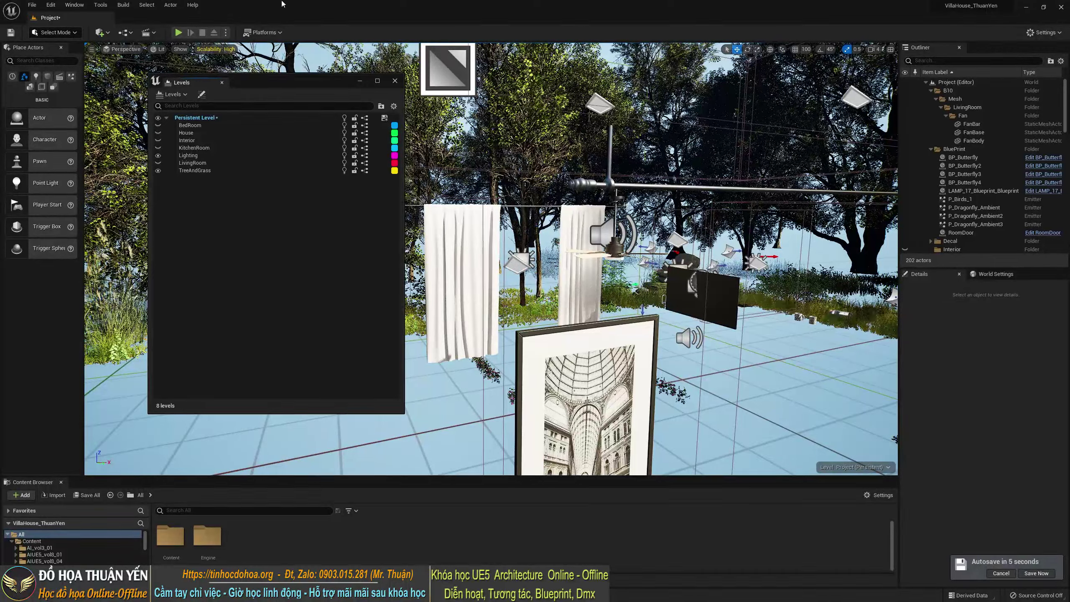
Close the Levels window and fly through the scene to view the unenclosed furniture
{"action": "left_click", "coordinate": [395, 81]}
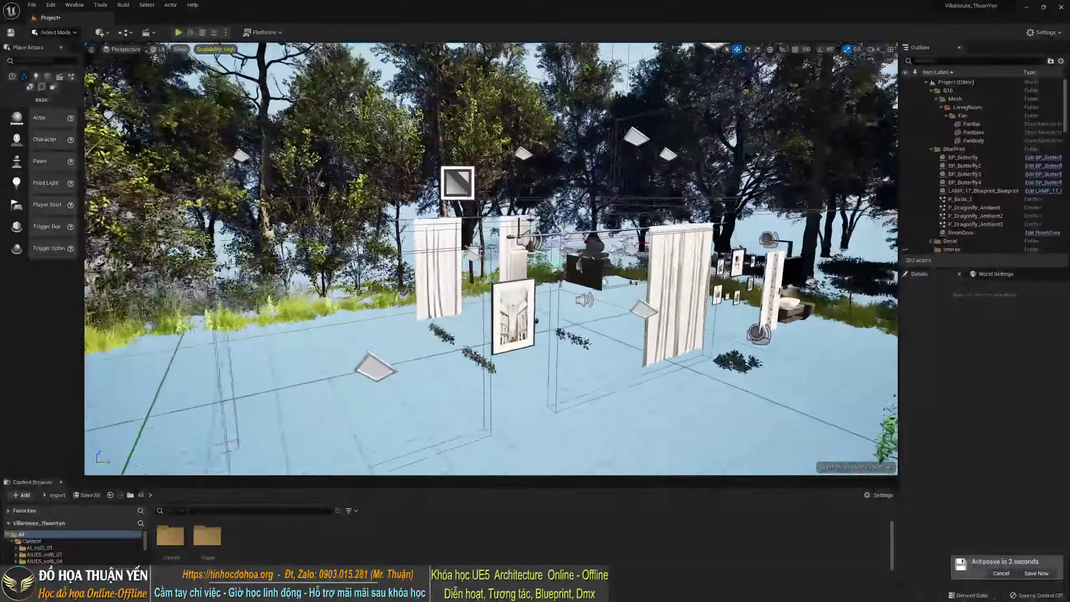
{"action": "right_click_drag", "start_coordinate": [491, 257], "coordinate": [491, 257]}
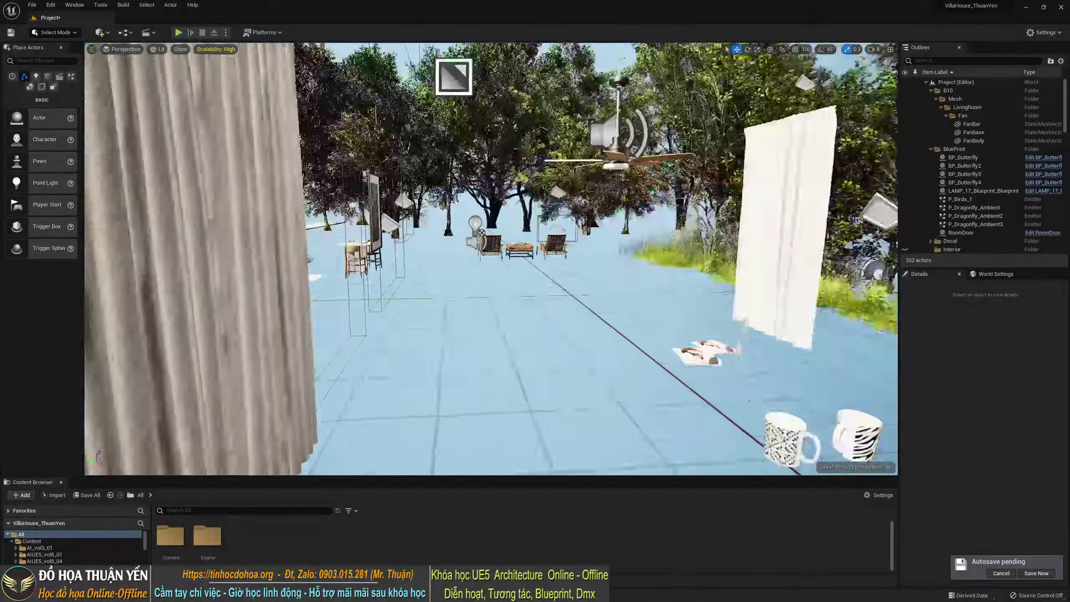
{"action": "right_click_drag", "start_coordinate": [225, 109], "coordinate": [224, 110]}
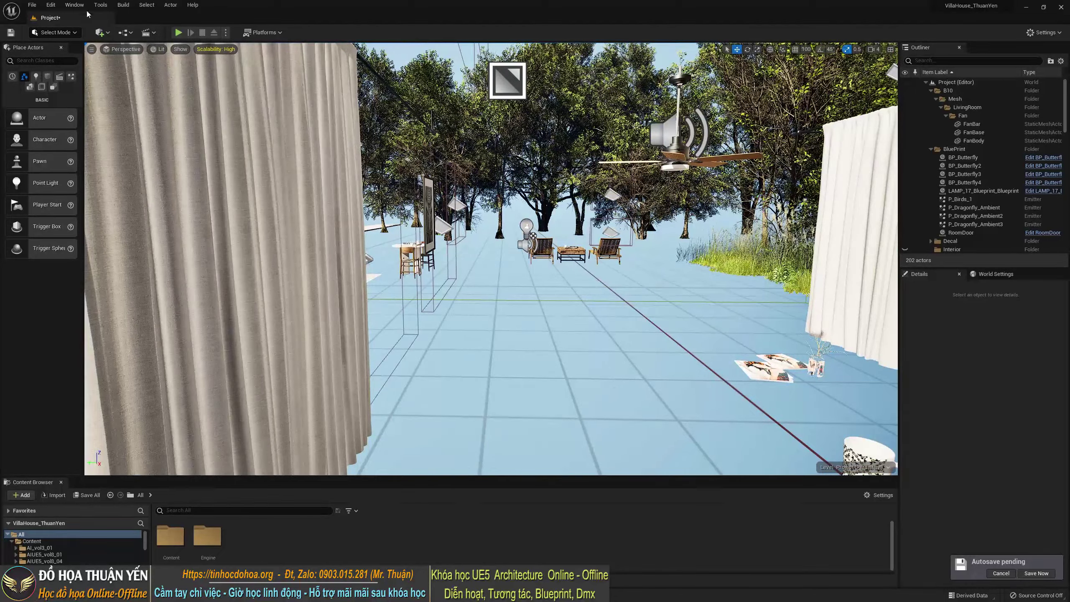
{"action": "left_click", "coordinate": [67, 7]}
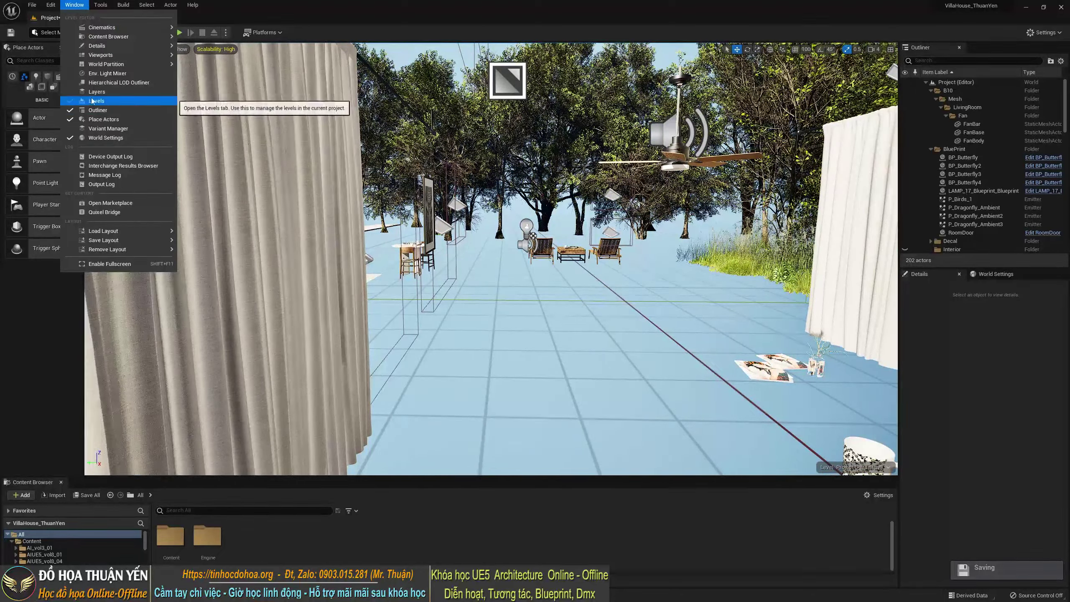
Reopen Window > Levels and turn the House level's visibility back on
{"action": "left_click", "coordinate": [120, 101]}
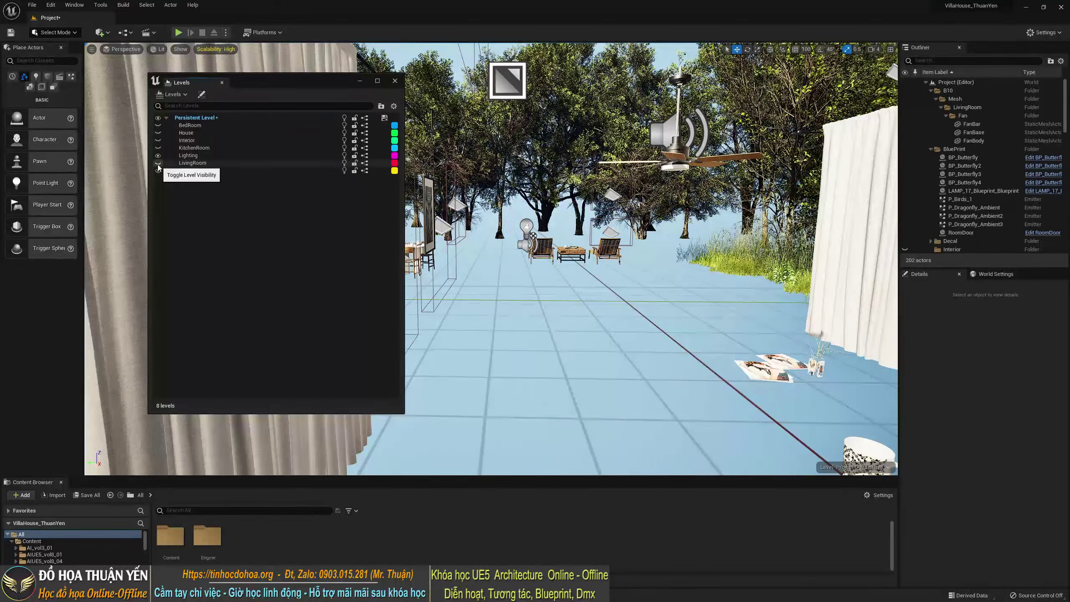
{"action": "left_click", "coordinate": [158, 132]}
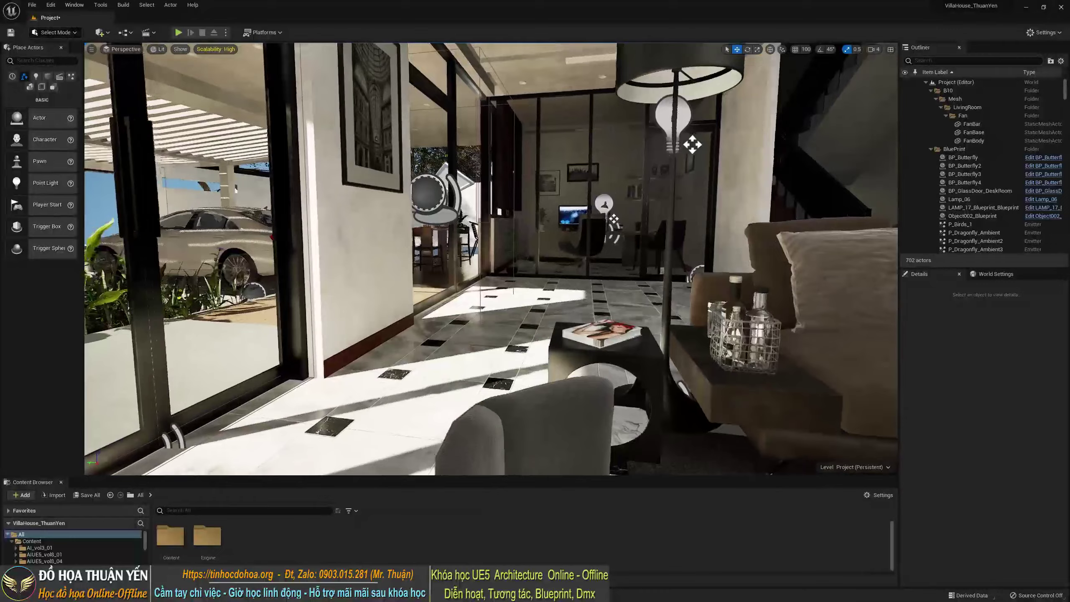
Fly the camera up into the marble-floored hall facing the glass-walled study
{"action": "right_click_drag", "start_coordinate": [692, 145], "coordinate": [693, 145]}
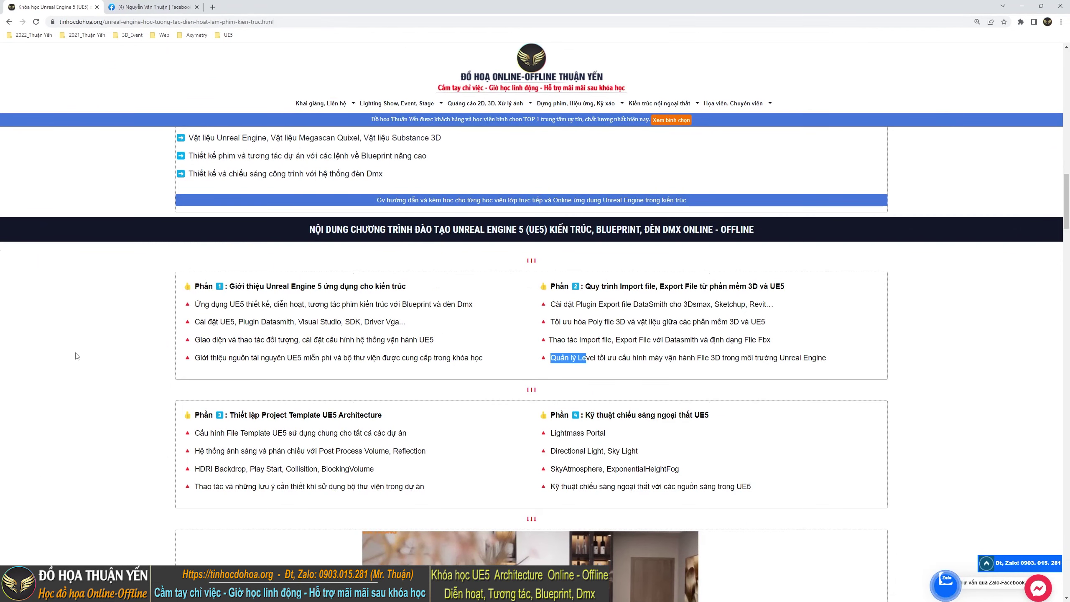
Scroll down the UE5 curriculum to Phần 11 and highlight its camera sequence topics
{"action": "left_click", "coordinate": [680, 356]}
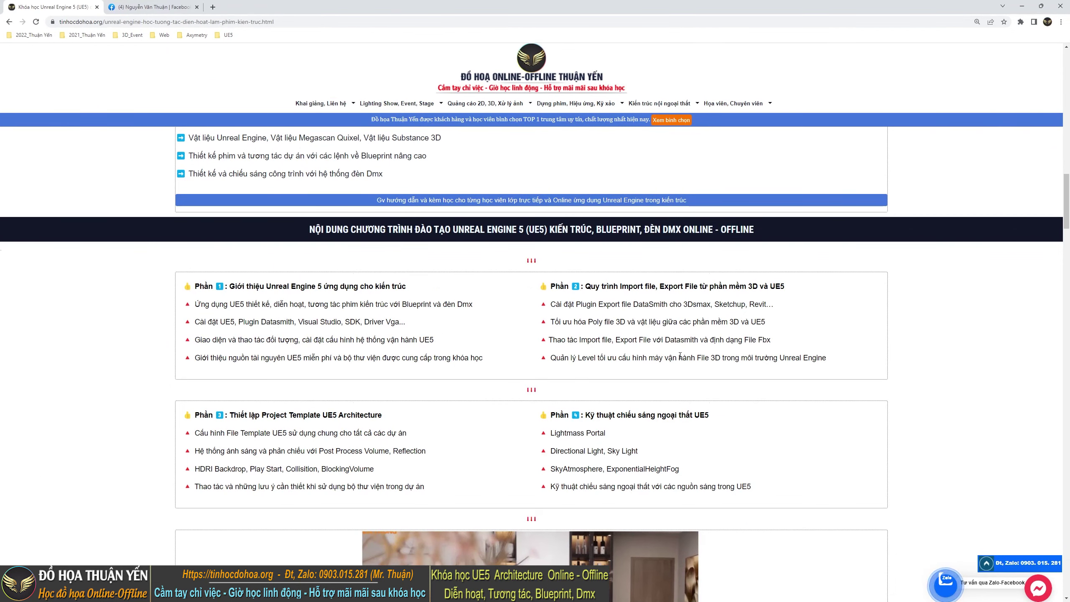
{"action": "scroll", "coordinate": [693, 349], "scroll_direction": "down", "scroll_amount": 4}
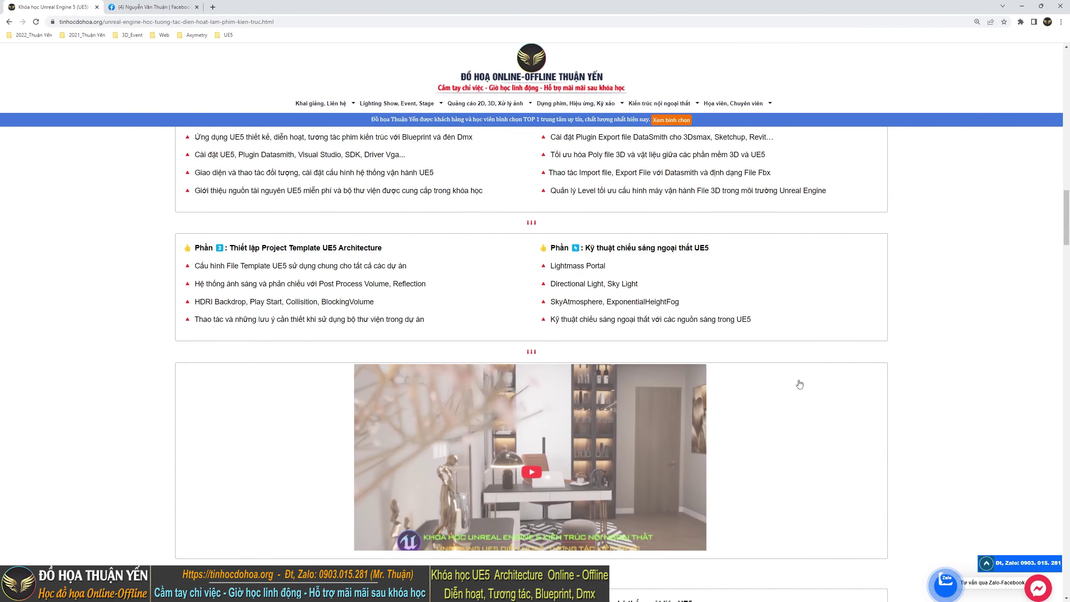
{"action": "scroll", "coordinate": [793, 423], "scroll_direction": "up", "scroll_amount": 4}
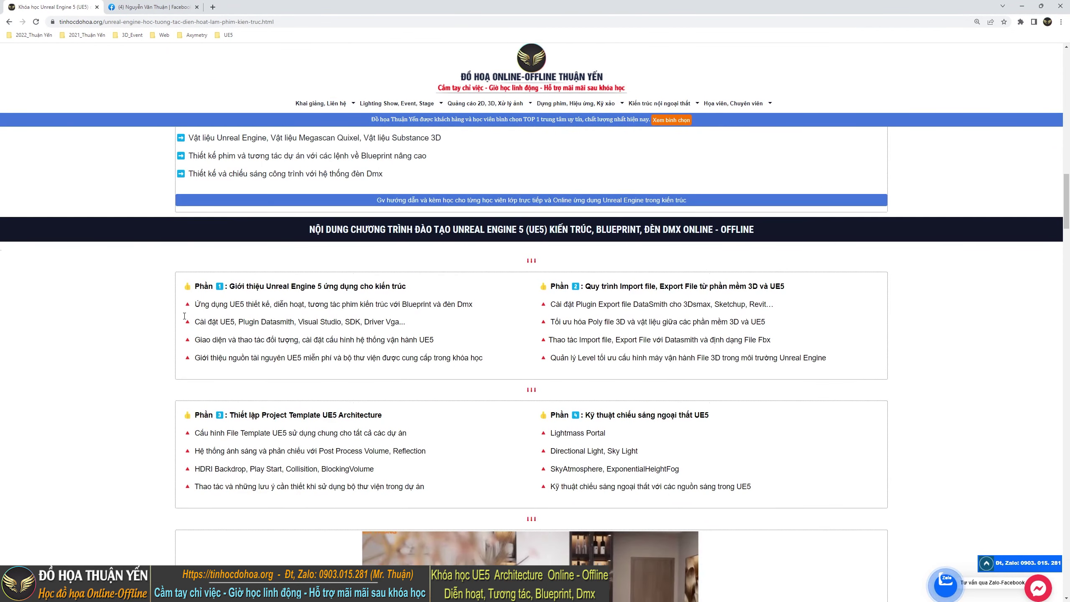
{"action": "scroll", "coordinate": [193, 310], "scroll_direction": "down", "scroll_amount": 8}
{"action": "scroll", "coordinate": [464, 337], "scroll_direction": "down", "scroll_amount": 6}
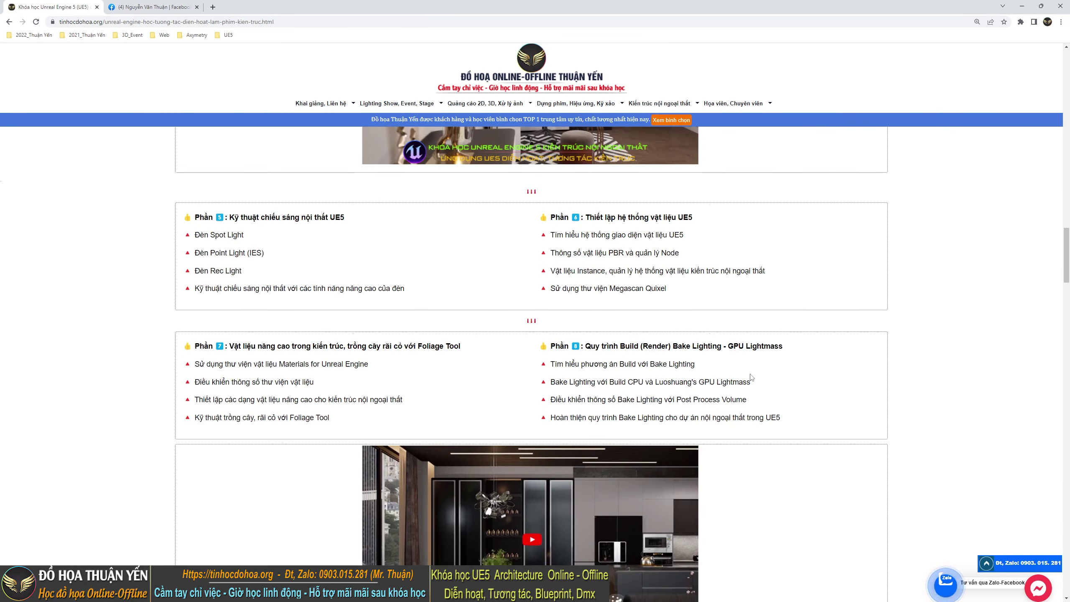
{"action": "scroll", "coordinate": [751, 379], "scroll_direction": "down", "scroll_amount": 2}
{"action": "scroll", "coordinate": [751, 379], "scroll_direction": "down", "scroll_amount": 3}
{"action": "scroll", "coordinate": [752, 379], "scroll_direction": "down", "scroll_amount": 3}
{"action": "scroll", "coordinate": [755, 380], "scroll_direction": "down", "scroll_amount": 1}
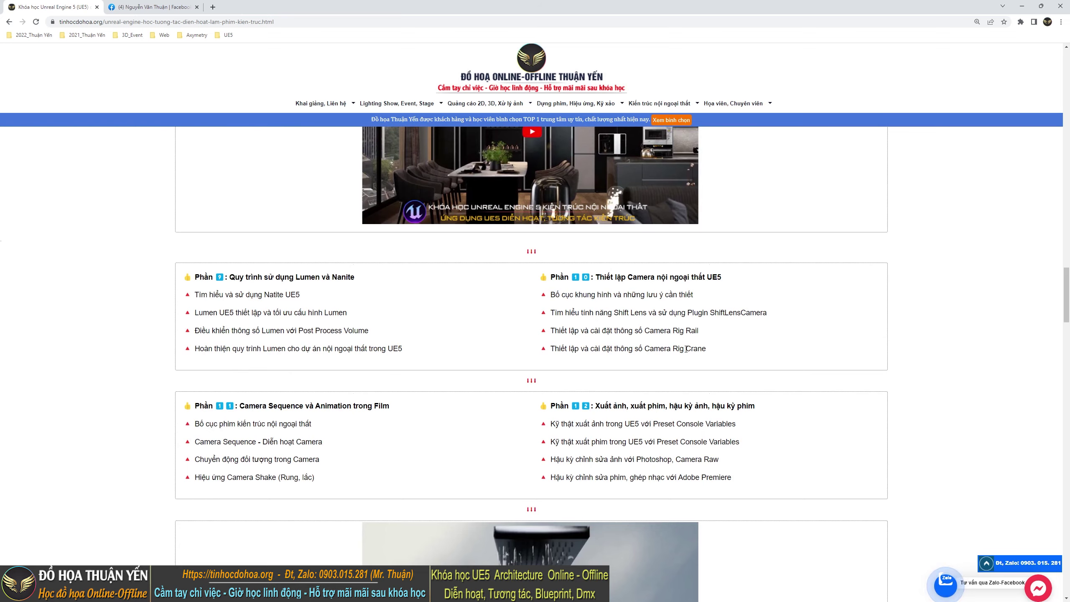
{"action": "scroll", "coordinate": [587, 408], "scroll_direction": "down", "scroll_amount": 2}
{"action": "left_click_drag", "start_coordinate": [744, 404], "coordinate": [596, 358]}
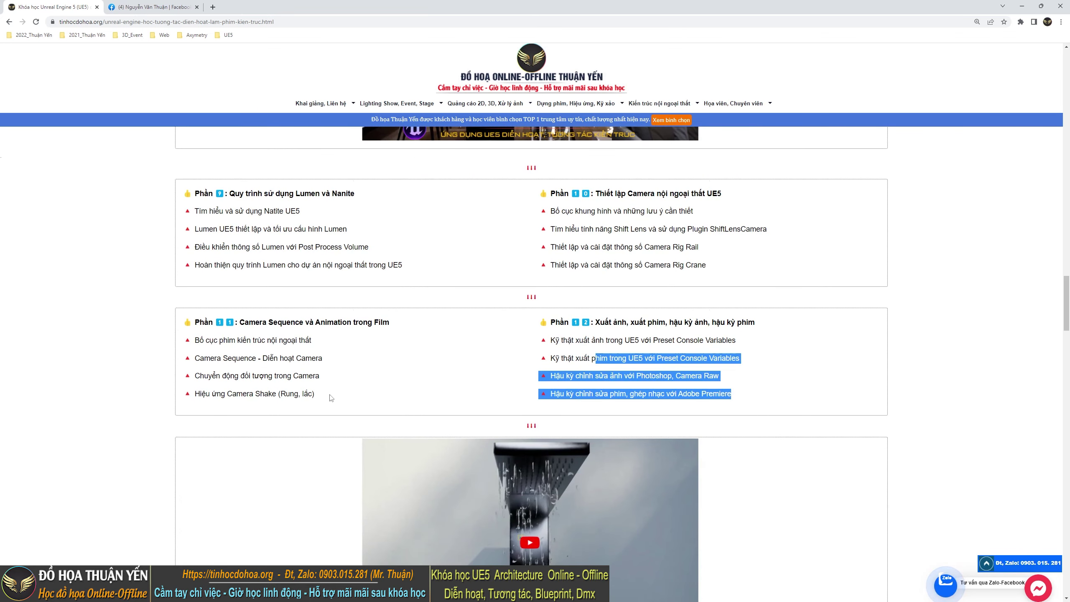
{"action": "left_click_drag", "start_coordinate": [331, 396], "coordinate": [206, 344]}
{"action": "left_click", "coordinate": [63, 355]}
Scroll on to Phần 13 and highlight its Blueprint interaction topic lines
{"action": "scroll", "coordinate": [65, 356], "scroll_direction": "down", "scroll_amount": 4}
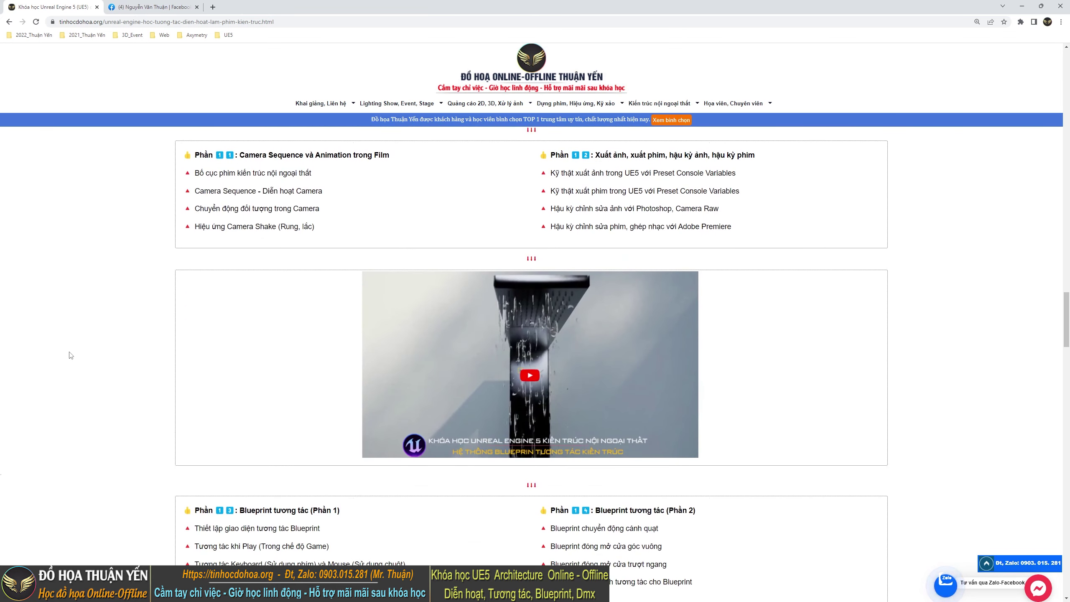
{"action": "scroll", "coordinate": [716, 306], "scroll_direction": "down", "scroll_amount": 3}
{"action": "scroll", "coordinate": [763, 349], "scroll_direction": "down", "scroll_amount": 1}
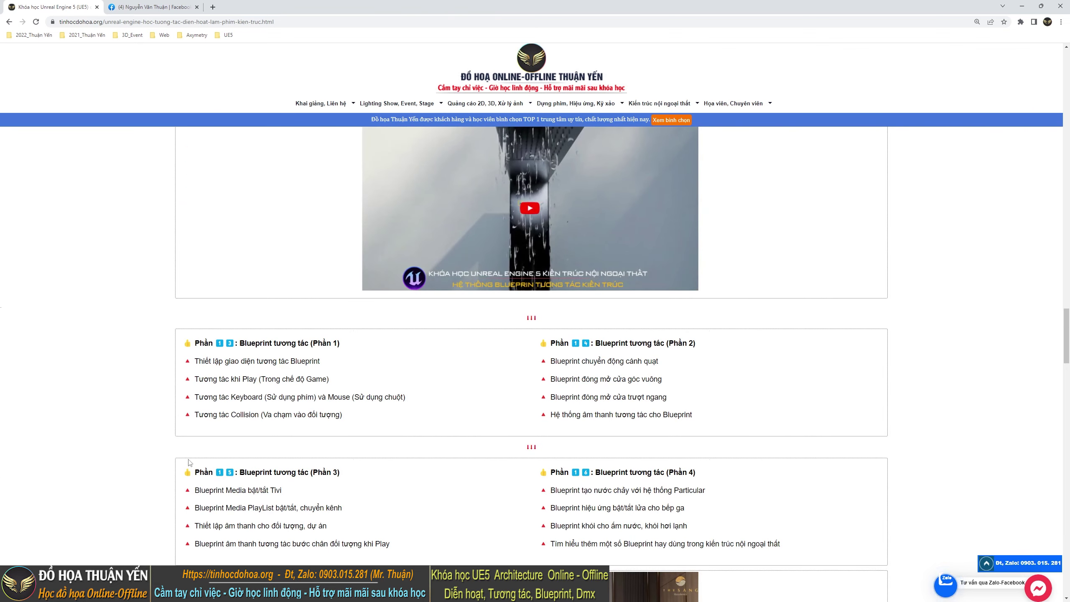
{"action": "scroll", "coordinate": [189, 463], "scroll_direction": "down", "scroll_amount": 3}
{"action": "left_click_drag", "start_coordinate": [789, 426], "coordinate": [551, 387]}
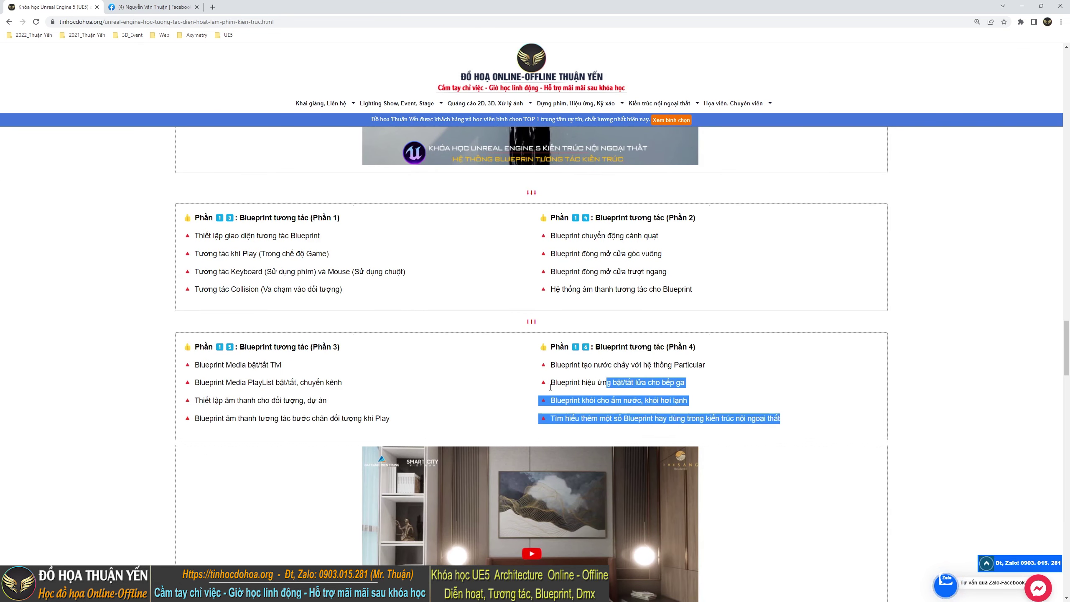
{"action": "left_click_drag", "start_coordinate": [442, 419], "coordinate": [249, 382]}
{"action": "mouse_move", "coordinate": [365, 292]}
{"action": "left_mouse_down"}
{"action": "mouse_move", "coordinate": [205, 255]}
{"action": "mouse_move", "coordinate": [192, 235]}
{"action": "left_mouse_up"}
{"action": "left_click_drag", "start_coordinate": [693, 291], "coordinate": [194, 253]}
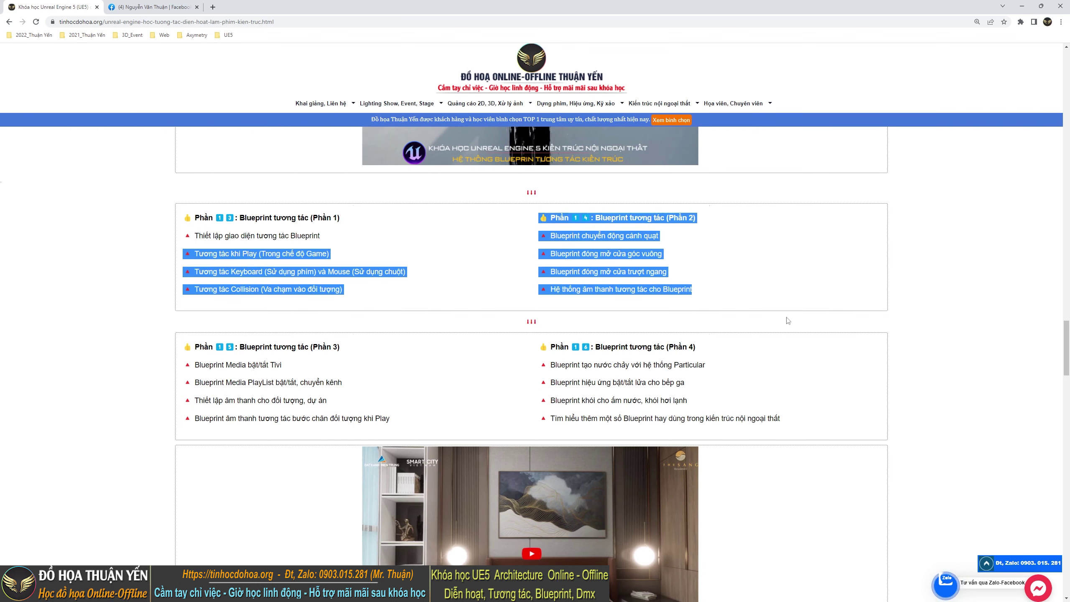
{"action": "left_click", "coordinate": [774, 340]}
Scroll back to highlight the Phần 12 export topics and the four Phần 11 camera topics
{"action": "scroll", "coordinate": [771, 368], "scroll_direction": "down", "scroll_amount": 5}
{"action": "scroll", "coordinate": [770, 368], "scroll_direction": "down", "scroll_amount": 4}
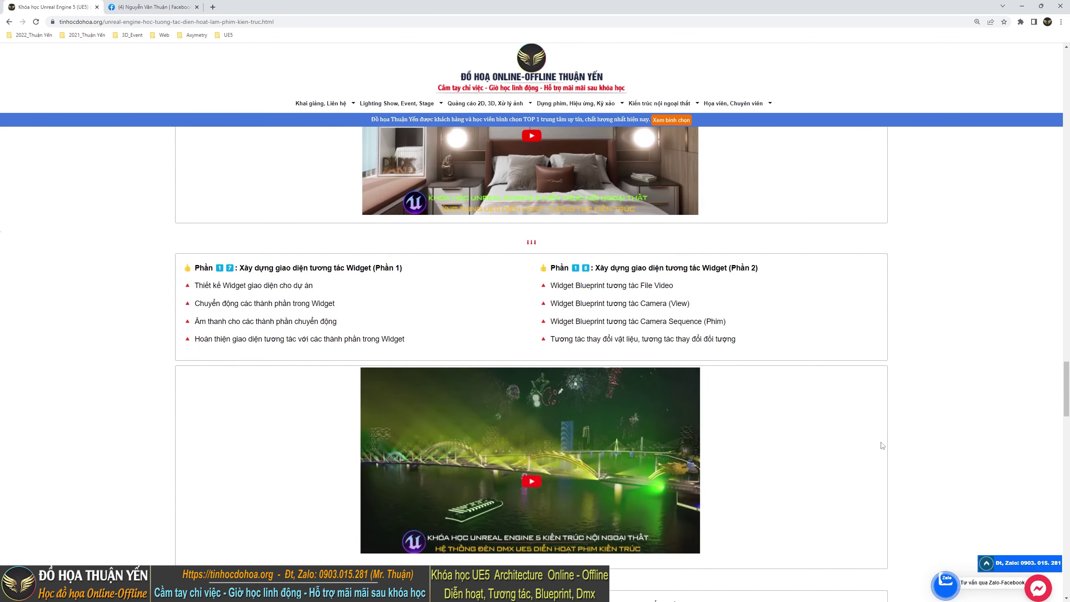
{"action": "scroll", "coordinate": [771, 478], "scroll_direction": "up", "scroll_amount": 4}
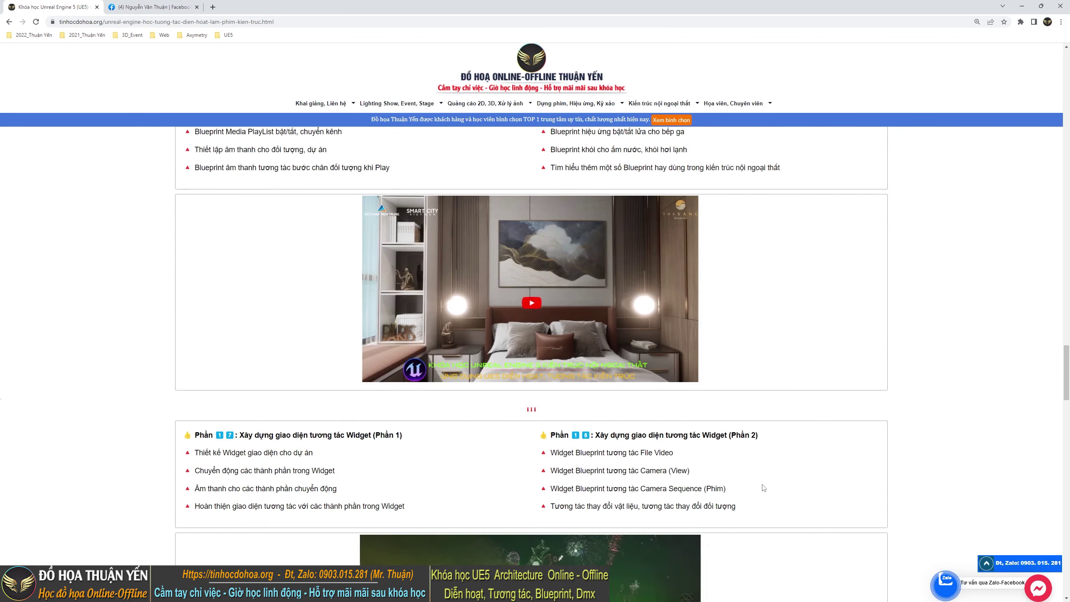
{"action": "scroll", "coordinate": [765, 485], "scroll_direction": "up", "scroll_amount": 6}
{"action": "scroll", "coordinate": [712, 478], "scroll_direction": "up", "scroll_amount": 3}
{"action": "scroll", "coordinate": [711, 477], "scroll_direction": "up", "scroll_amount": 5}
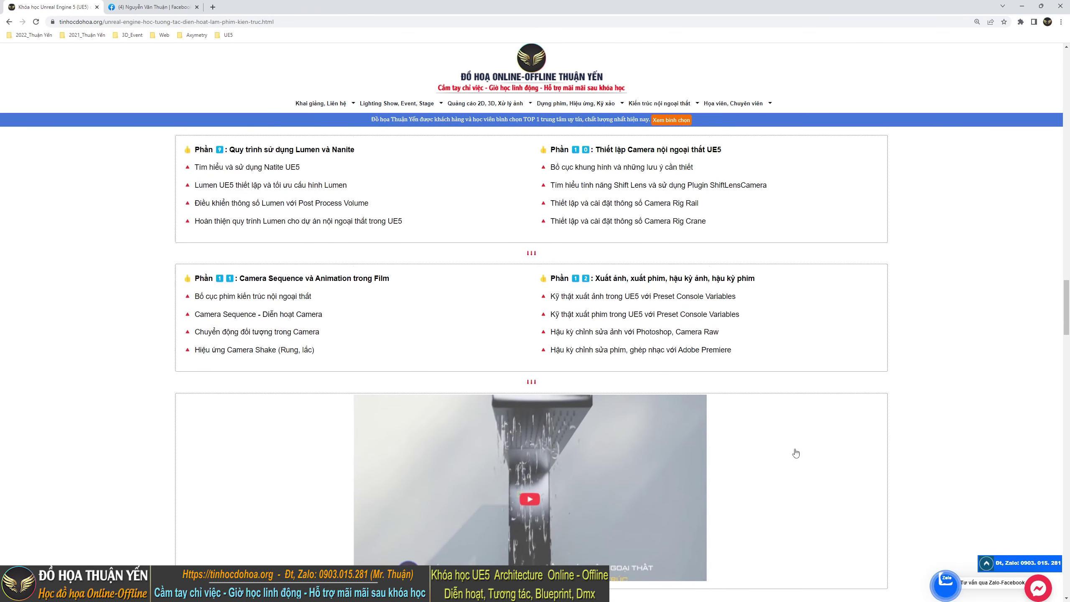
{"action": "left_click_drag", "start_coordinate": [732, 352], "coordinate": [537, 278]}
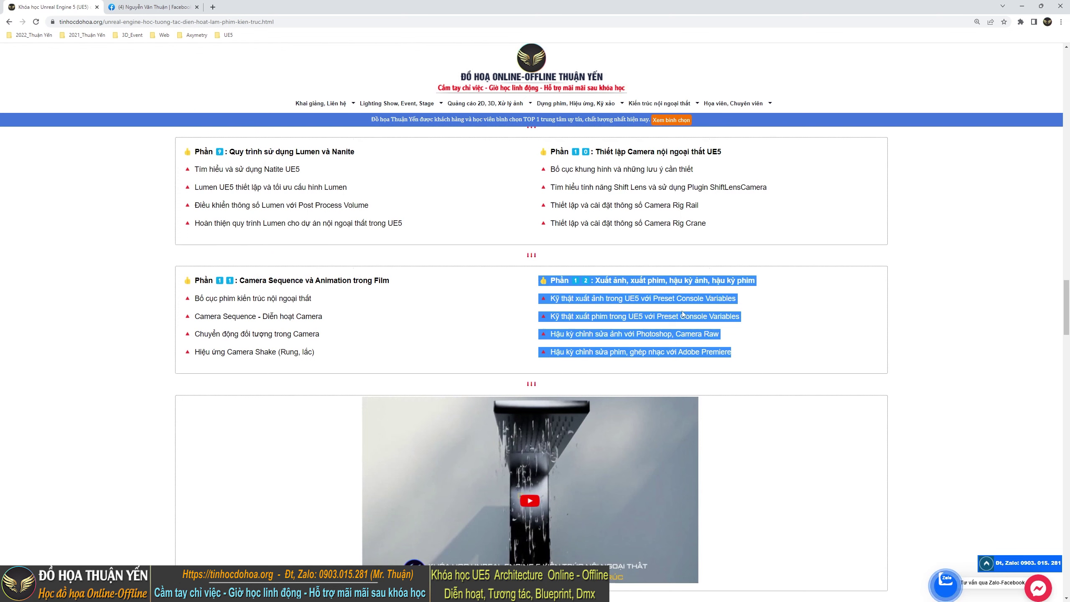
{"action": "left_click", "coordinate": [709, 316]}
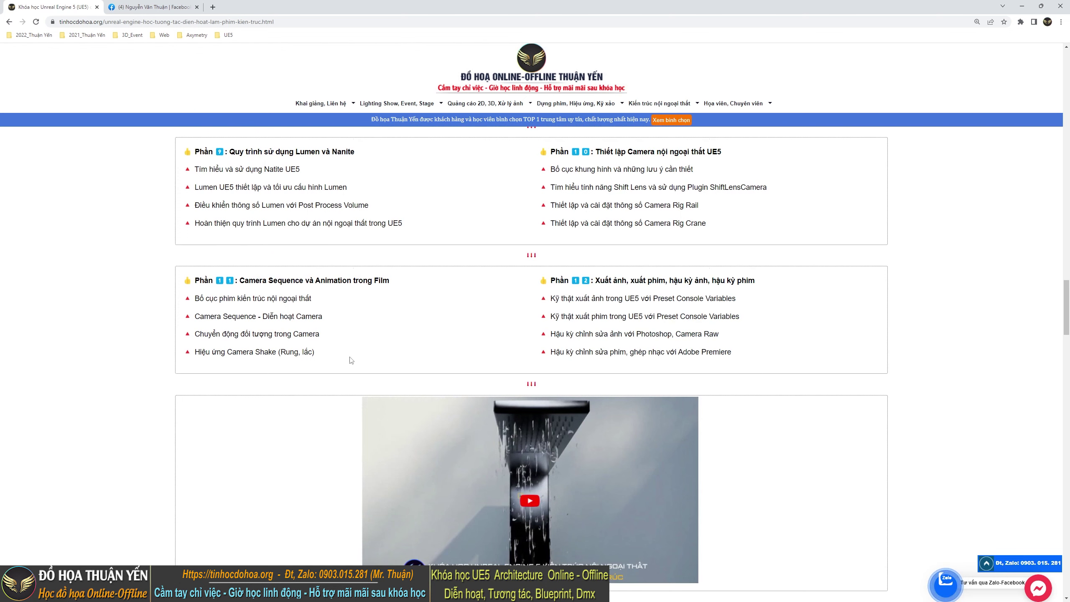
{"action": "left_click_drag", "start_coordinate": [351, 360], "coordinate": [183, 298]}
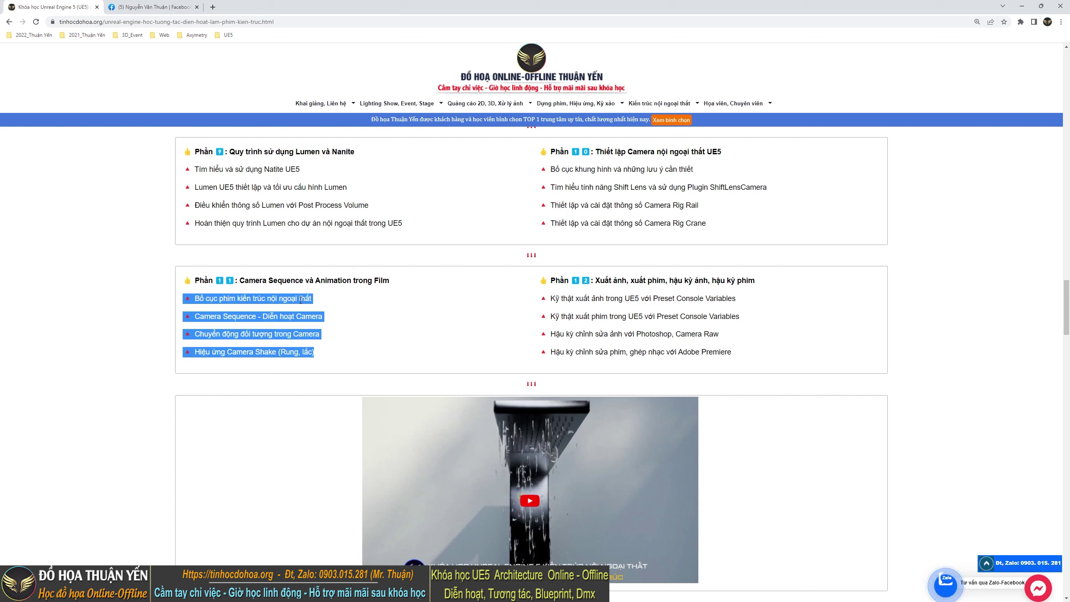
Clear the highlight, scroll to the top and reveal the 'Lighting Show, Event, Stage' menu
{"action": "left_click", "coordinate": [277, 365]}
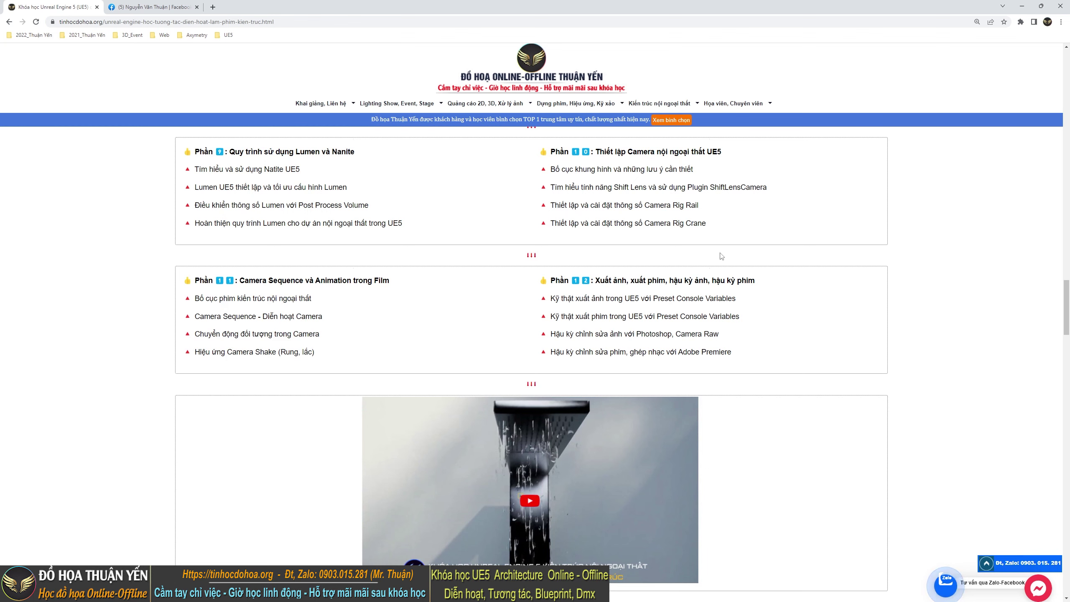
{"action": "scroll", "coordinate": [722, 256], "scroll_direction": "up", "scroll_amount": 2}
{"action": "scroll", "coordinate": [721, 291], "scroll_direction": "up", "scroll_amount": 3}
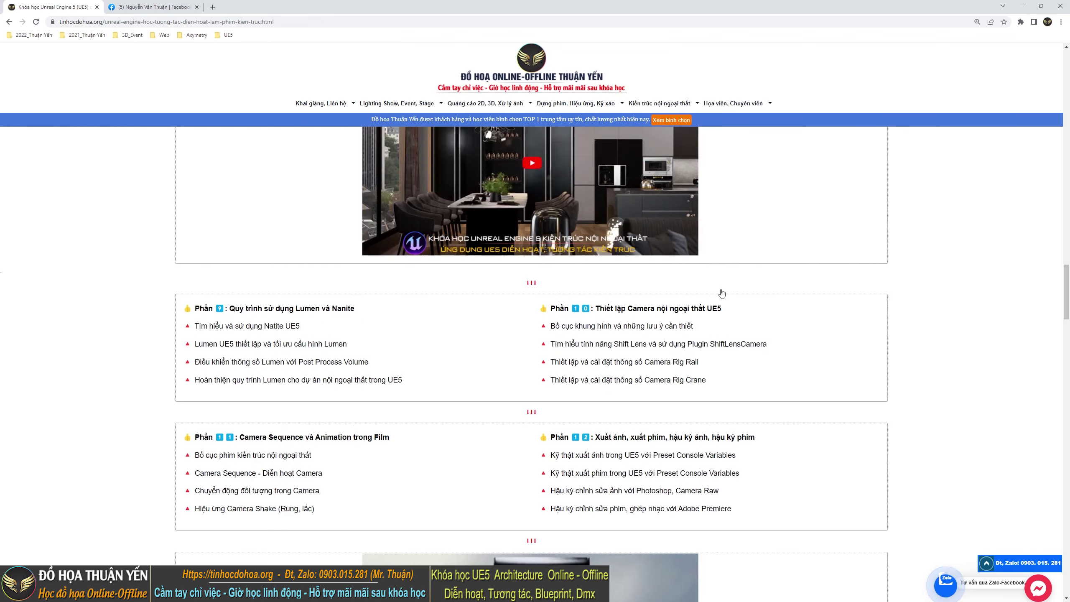
{"action": "scroll", "coordinate": [718, 297], "scroll_direction": "up", "scroll_amount": 2}
{"action": "scroll", "coordinate": [278, 286], "scroll_direction": "up", "scroll_amount": 2}
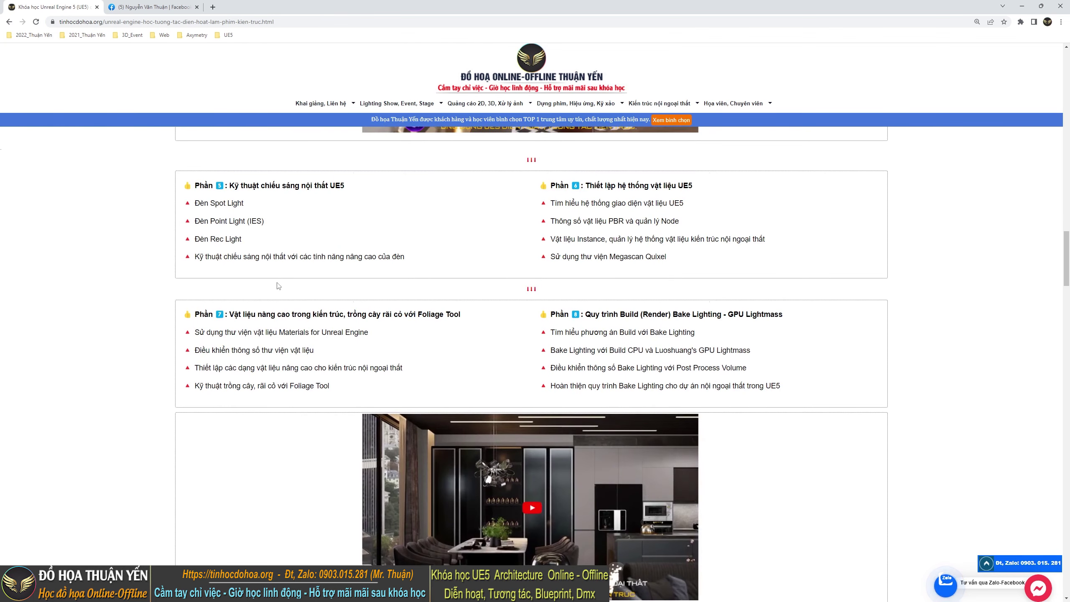
{"action": "scroll", "coordinate": [230, 291], "scroll_direction": "up", "scroll_amount": 2}
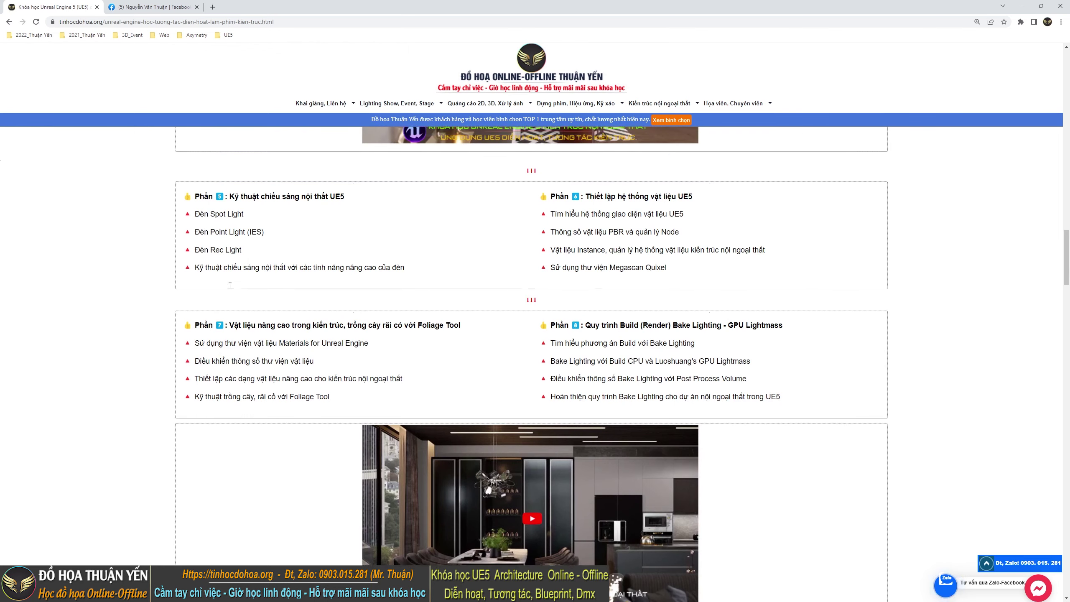
{"action": "scroll", "coordinate": [247, 294], "scroll_direction": "up", "scroll_amount": 3}
{"action": "scroll", "coordinate": [249, 296], "scroll_direction": "up", "scroll_amount": 3}
{"action": "scroll", "coordinate": [332, 319], "scroll_direction": "up", "scroll_amount": 2}
{"action": "scroll", "coordinate": [331, 319], "scroll_direction": "up", "scroll_amount": 5}
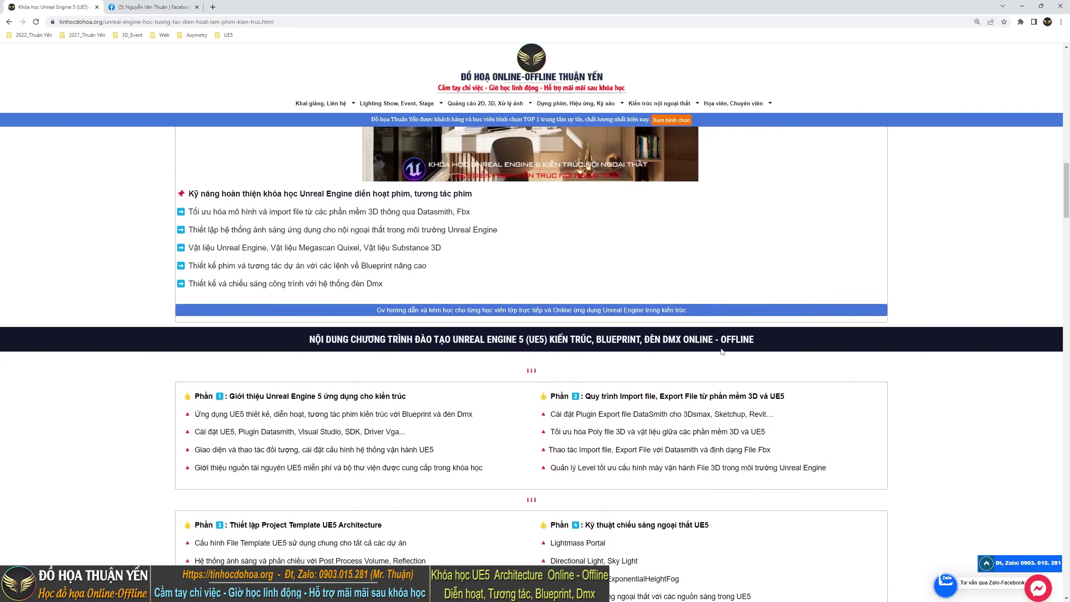
{"action": "scroll", "coordinate": [743, 354], "scroll_direction": "up", "scroll_amount": 2}
{"action": "scroll", "coordinate": [755, 354], "scroll_direction": "up", "scroll_amount": 5}
{"action": "scroll", "coordinate": [761, 366], "scroll_direction": "up", "scroll_amount": 3}
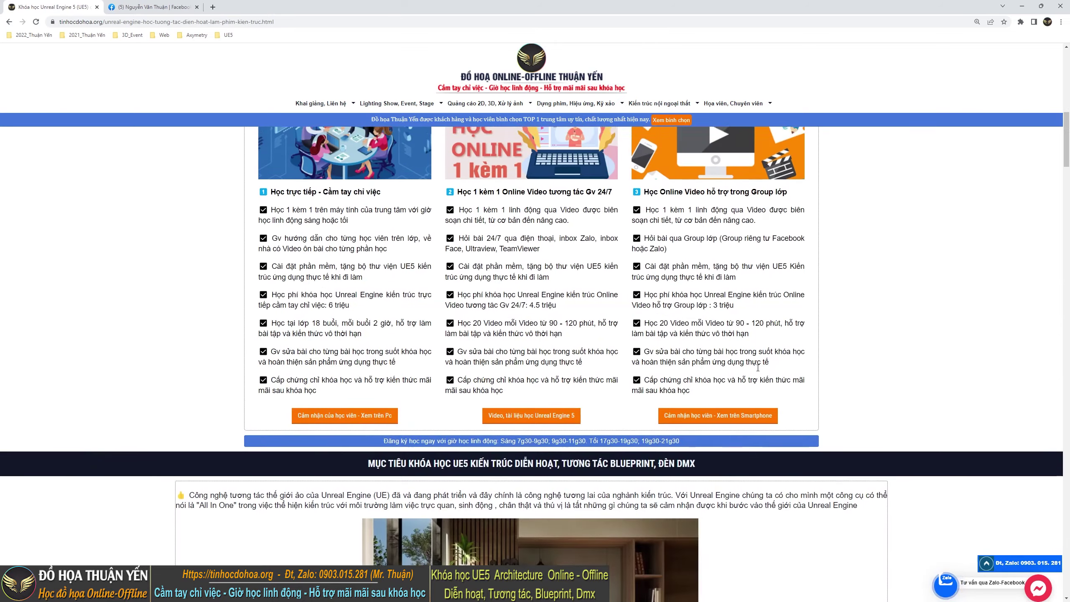
{"action": "scroll", "coordinate": [762, 367], "scroll_direction": "up", "scroll_amount": 3}
{"action": "scroll", "coordinate": [764, 366], "scroll_direction": "up", "scroll_amount": 5}
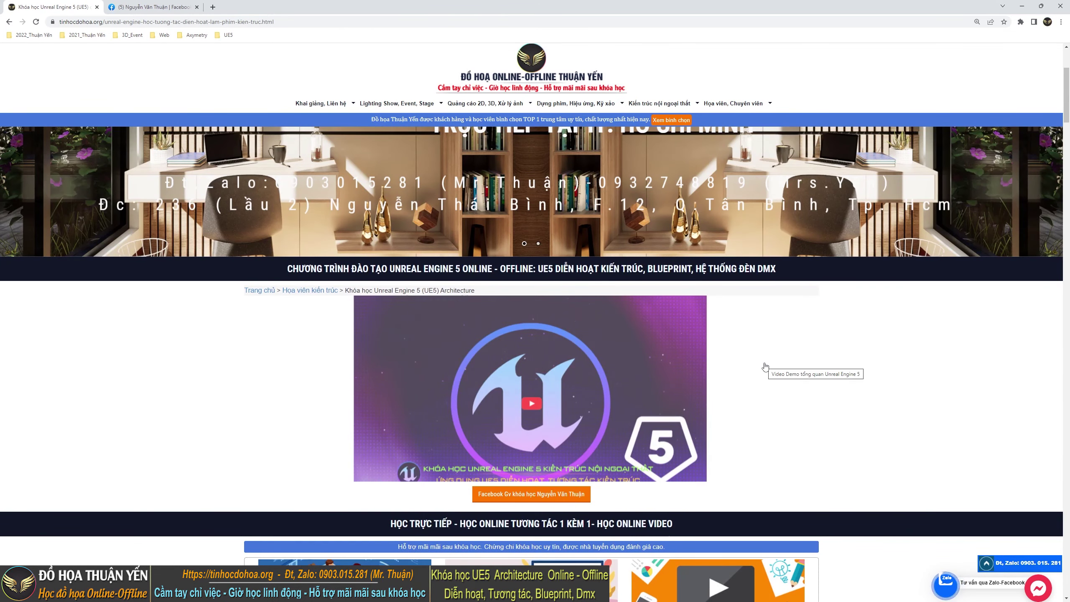
{"action": "mouse_move", "coordinate": [387, 105]}
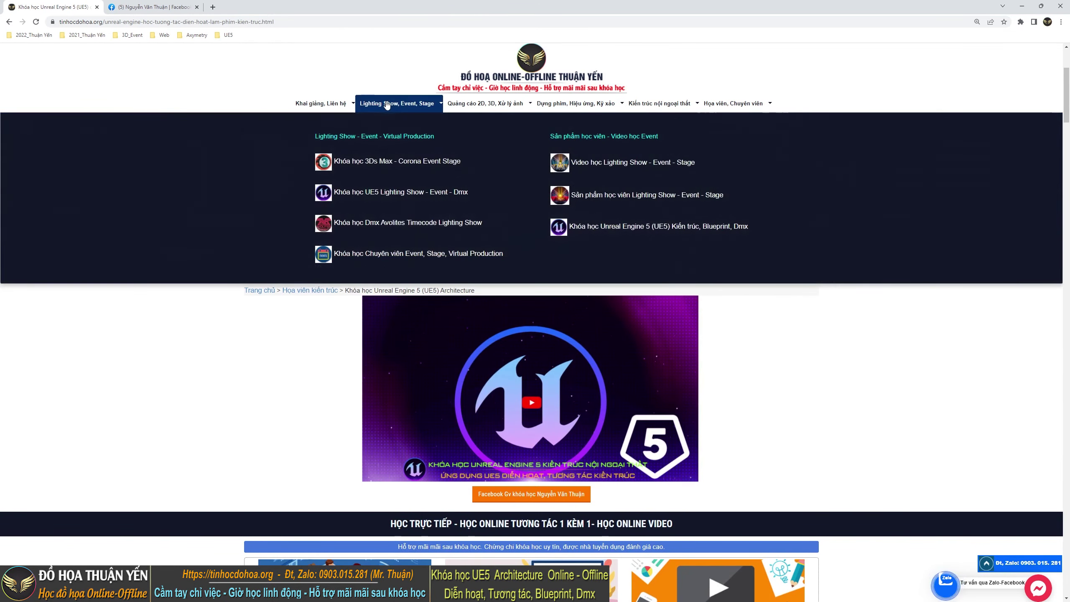
Open the 'Sản phẩm học viên Lighting Show' link in a new tab and switch to it
{"action": "right_click", "coordinate": [619, 198]}
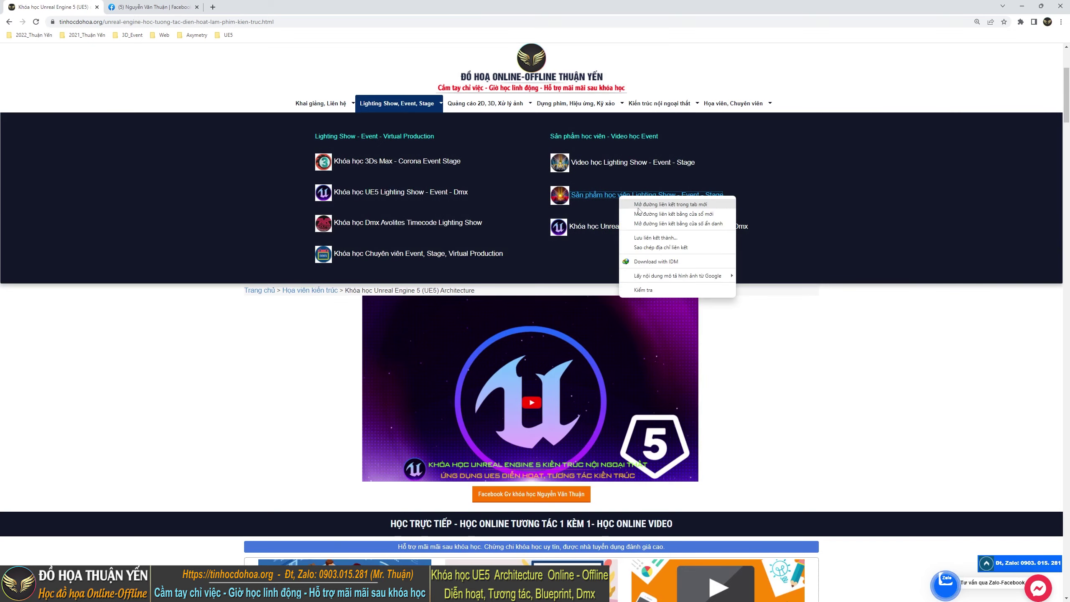
{"action": "left_click", "coordinate": [638, 208]}
{"action": "key", "text": "ctrl+Tab"}
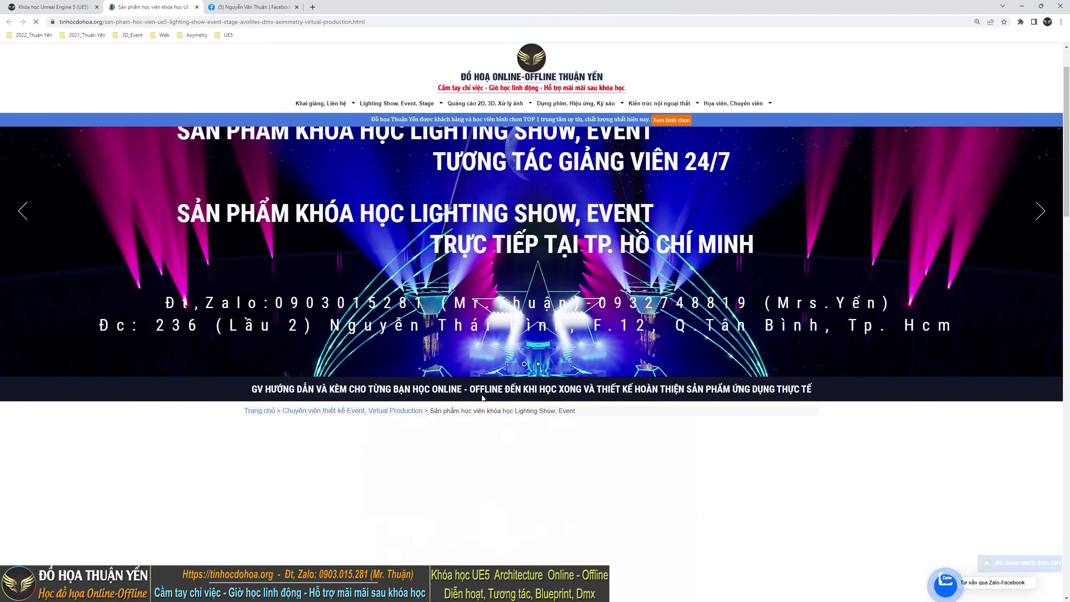
Scroll through the Lighting Show student showcase videos and back up
{"action": "scroll", "coordinate": [303, 312], "scroll_direction": "down", "scroll_amount": 4}
{"action": "scroll", "coordinate": [892, 435], "scroll_direction": "down", "scroll_amount": 4}
{"action": "scroll", "coordinate": [893, 435], "scroll_direction": "down", "scroll_amount": 4}
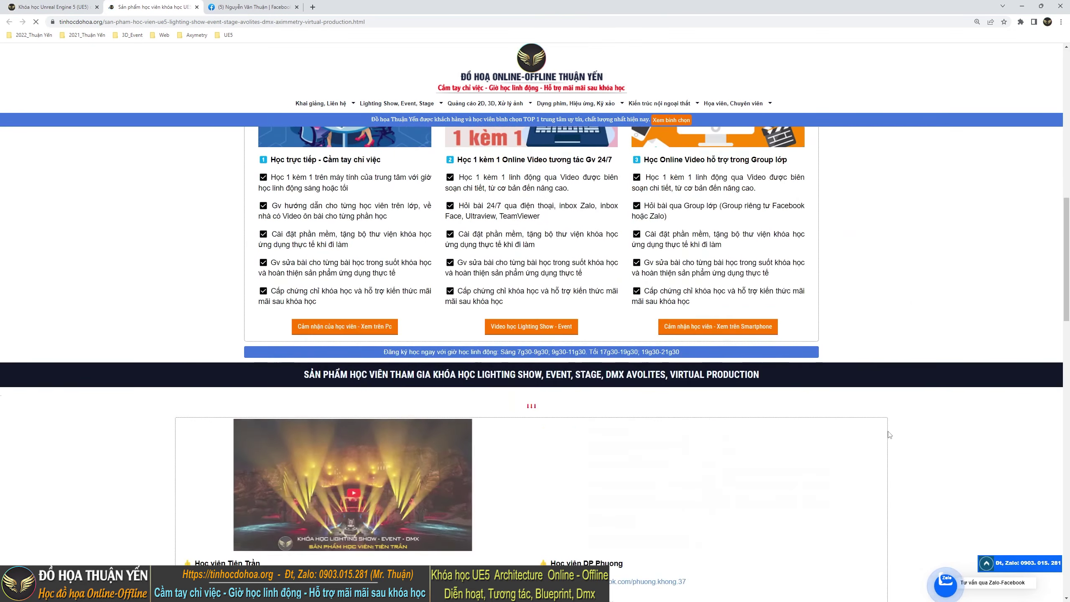
{"action": "scroll", "coordinate": [892, 435], "scroll_direction": "down", "scroll_amount": 3}
{"action": "scroll", "coordinate": [892, 435], "scroll_direction": "down", "scroll_amount": 3}
{"action": "scroll", "coordinate": [898, 435], "scroll_direction": "down", "scroll_amount": 3}
{"action": "scroll", "coordinate": [904, 435], "scroll_direction": "down", "scroll_amount": 2}
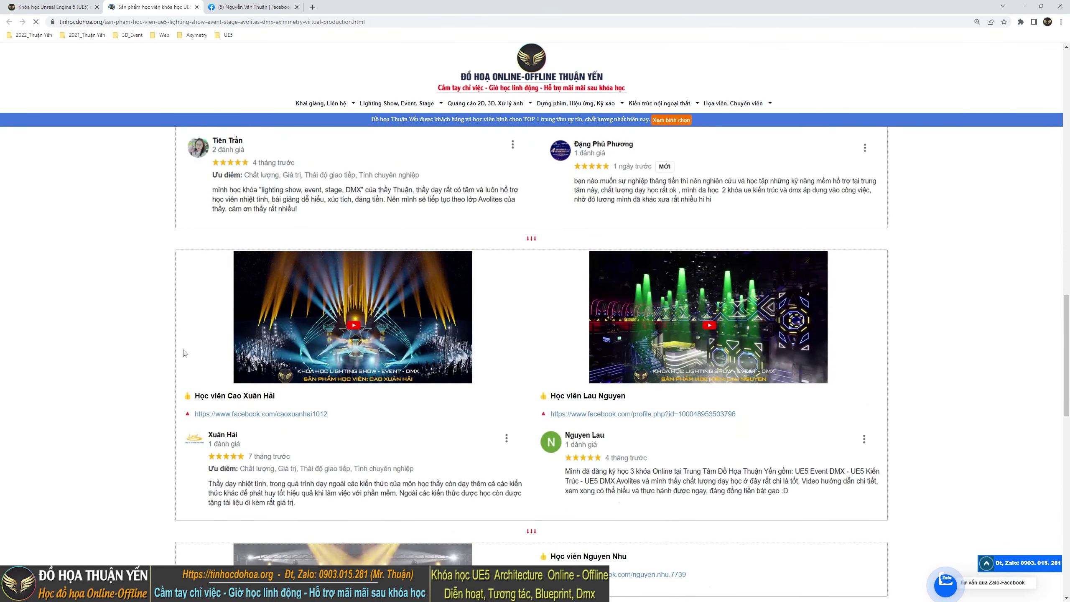
{"action": "scroll", "coordinate": [906, 430], "scroll_direction": "down", "scroll_amount": 2}
{"action": "scroll", "coordinate": [902, 413], "scroll_direction": "down", "scroll_amount": 2}
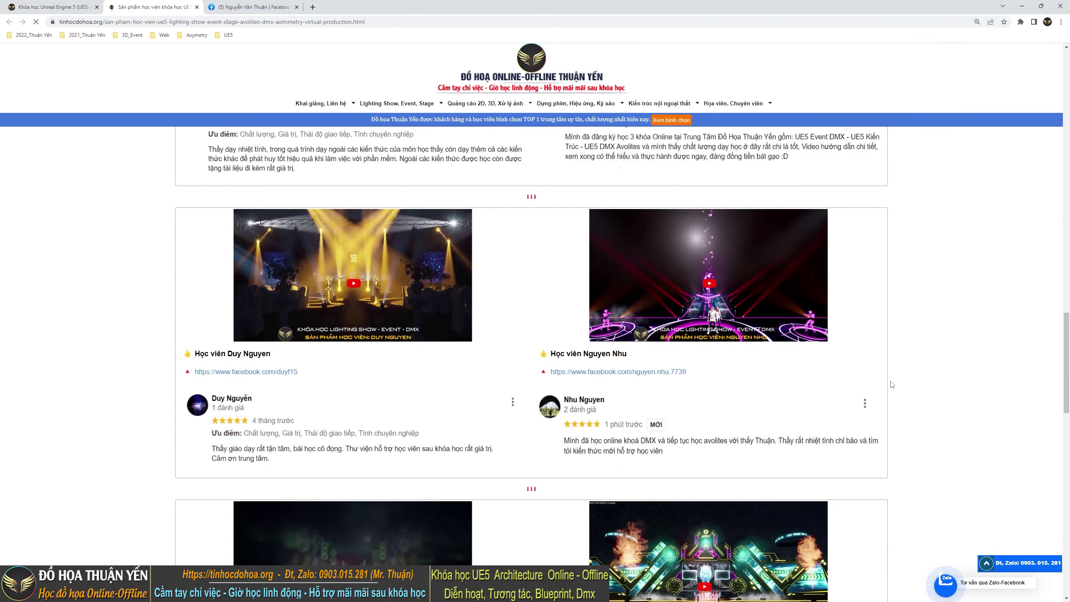
{"action": "scroll", "coordinate": [893, 385], "scroll_direction": "down", "scroll_amount": 2}
{"action": "scroll", "coordinate": [893, 384], "scroll_direction": "down", "scroll_amount": 3}
{"action": "scroll", "coordinate": [893, 384], "scroll_direction": "up", "scroll_amount": 6}
{"action": "scroll", "coordinate": [590, 350], "scroll_direction": "up", "scroll_amount": 4}
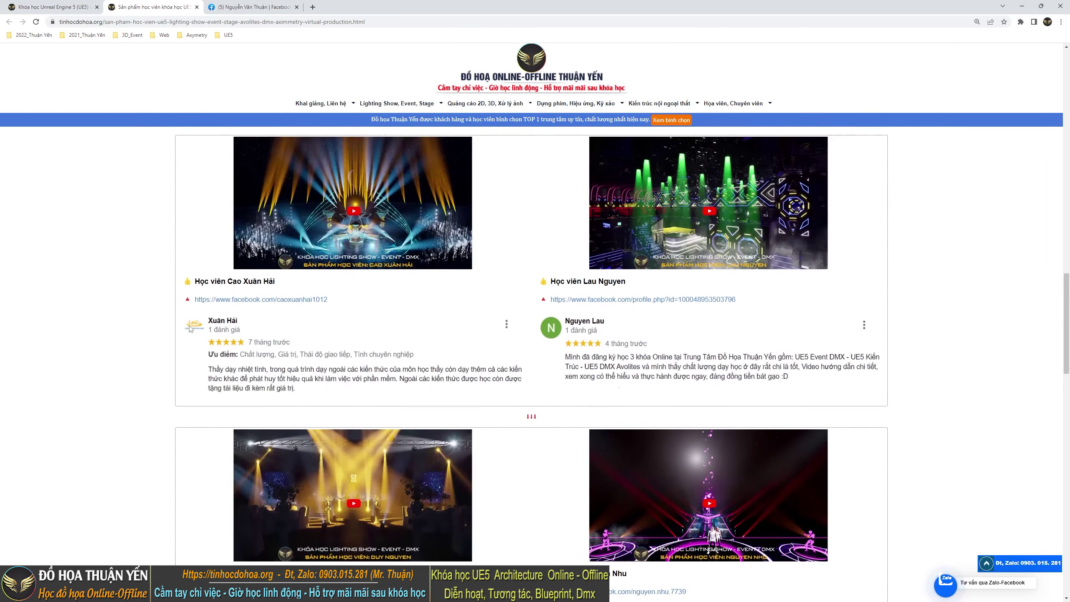
{"action": "scroll", "coordinate": [280, 314], "scroll_direction": "up", "scroll_amount": 2}
{"action": "scroll", "coordinate": [867, 369], "scroll_direction": "up", "scroll_amount": 4}
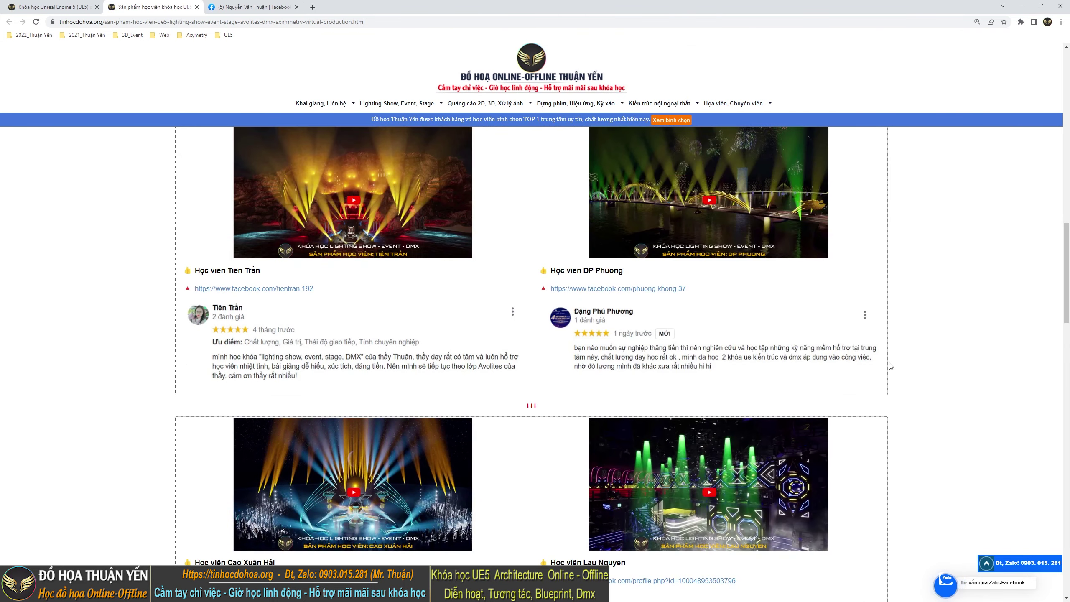
{"action": "scroll", "coordinate": [882, 373], "scroll_direction": "up", "scroll_amount": 2}
Return to the UE5 course tab and scroll down to the NỘI DUNG CHƯƠNG TRÌNH curriculum, Phần 1–4
{"action": "key", "text": "ctrl+Page_Up"}
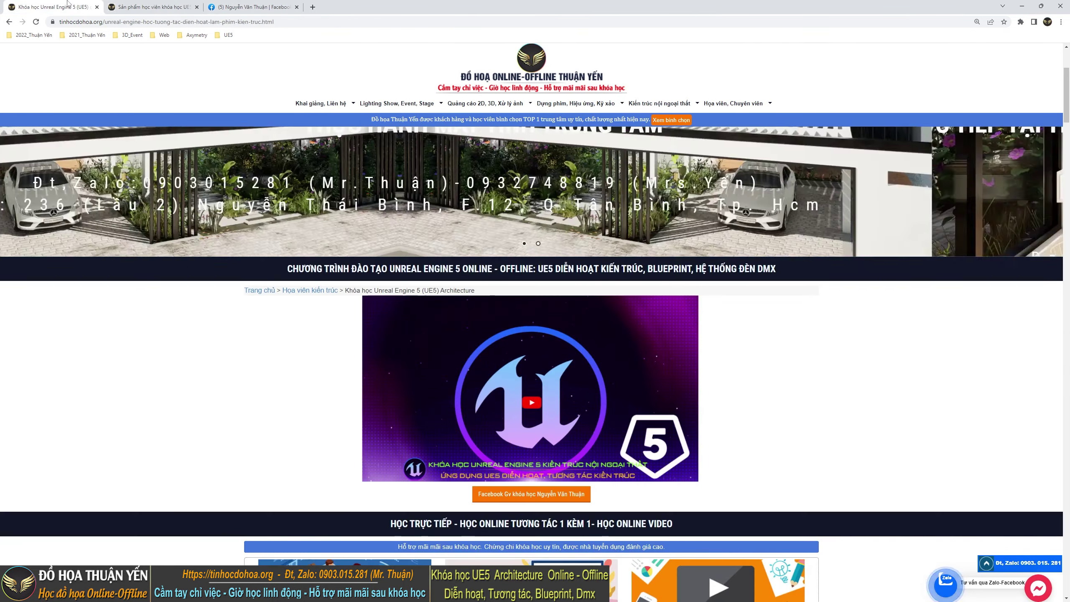
{"action": "scroll", "coordinate": [864, 341], "scroll_direction": "down", "scroll_amount": 4}
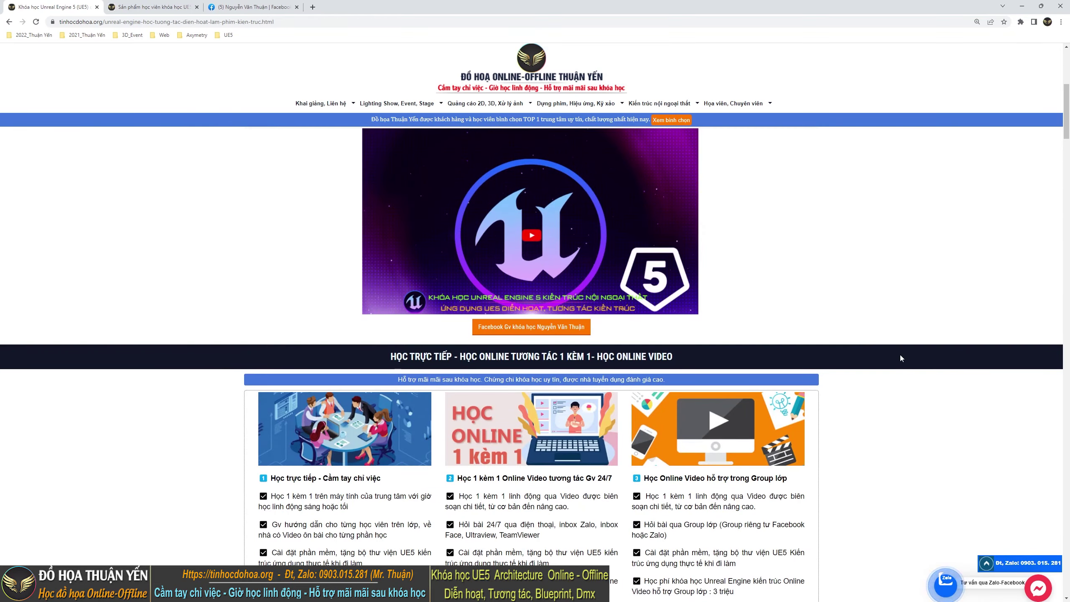
{"action": "scroll", "coordinate": [899, 355], "scroll_direction": "down", "scroll_amount": 4}
{"action": "scroll", "coordinate": [901, 357], "scroll_direction": "down", "scroll_amount": 4}
{"action": "scroll", "coordinate": [902, 359], "scroll_direction": "down", "scroll_amount": 3}
{"action": "scroll", "coordinate": [906, 362], "scroll_direction": "down", "scroll_amount": 3}
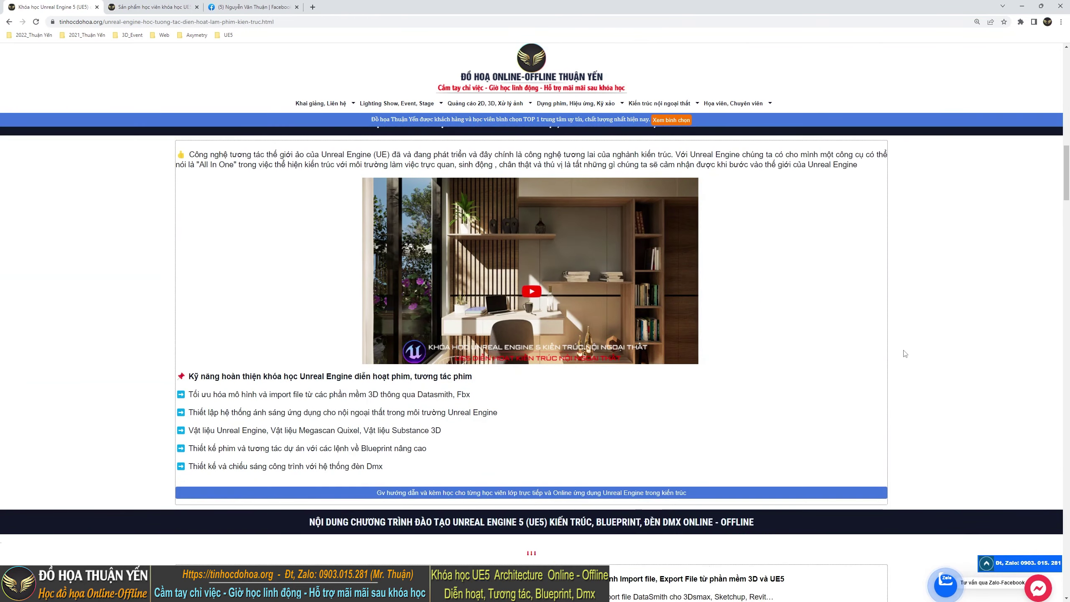
{"action": "scroll", "coordinate": [917, 364], "scroll_direction": "down", "scroll_amount": 2}
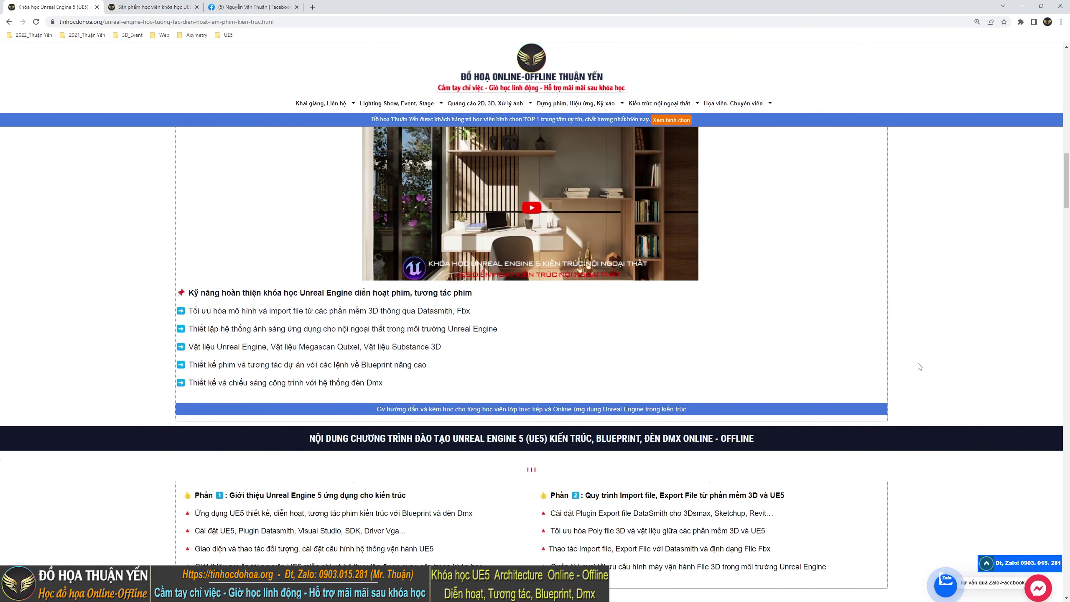
{"action": "scroll", "coordinate": [641, 363], "scroll_direction": "down", "scroll_amount": 4}
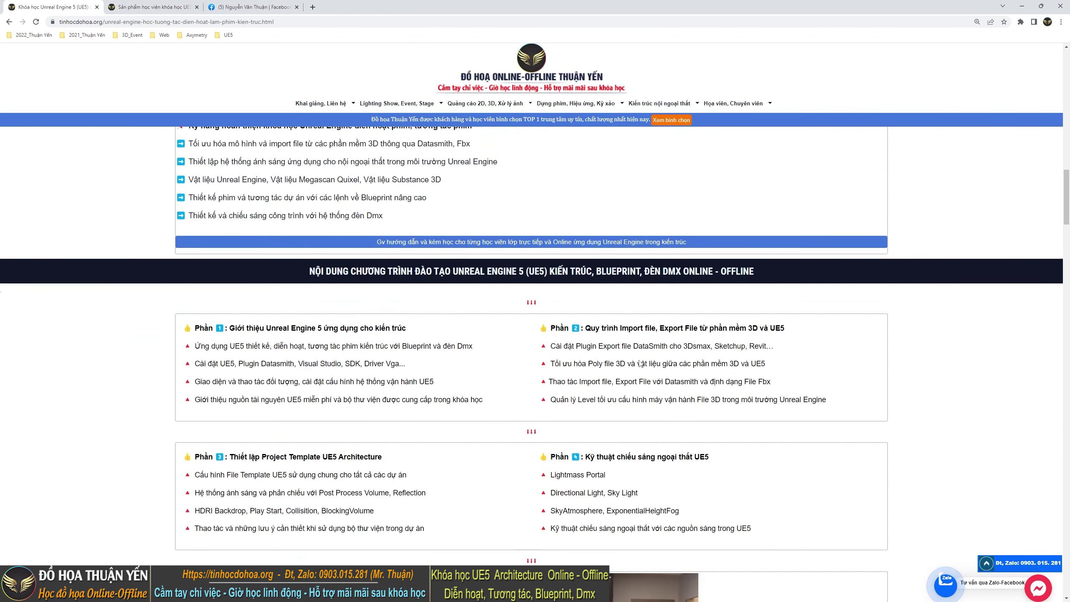
{"action": "scroll", "coordinate": [338, 417], "scroll_direction": "down", "scroll_amount": 3}
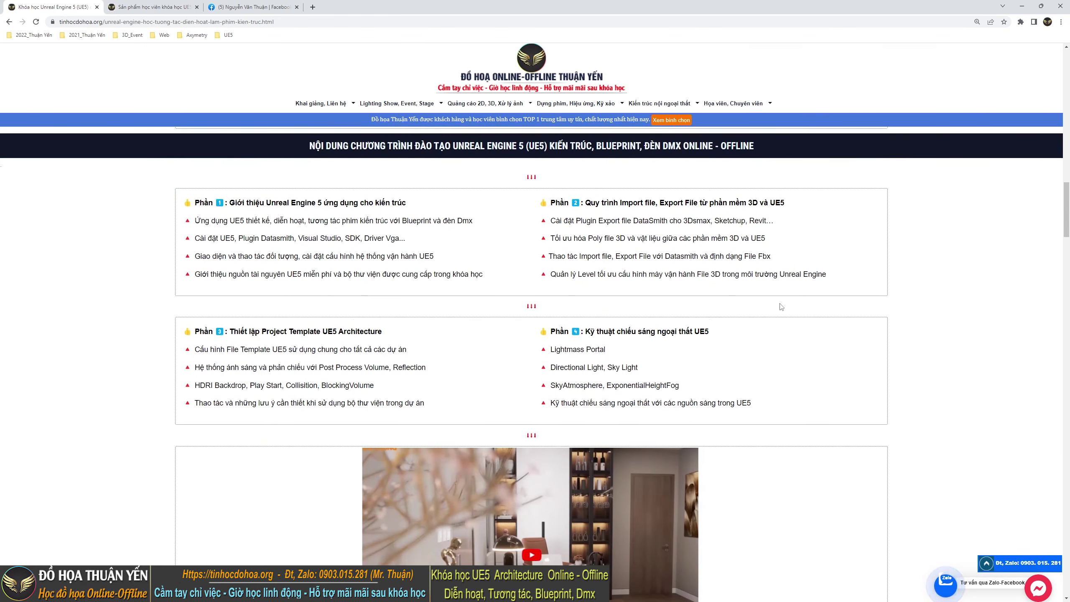